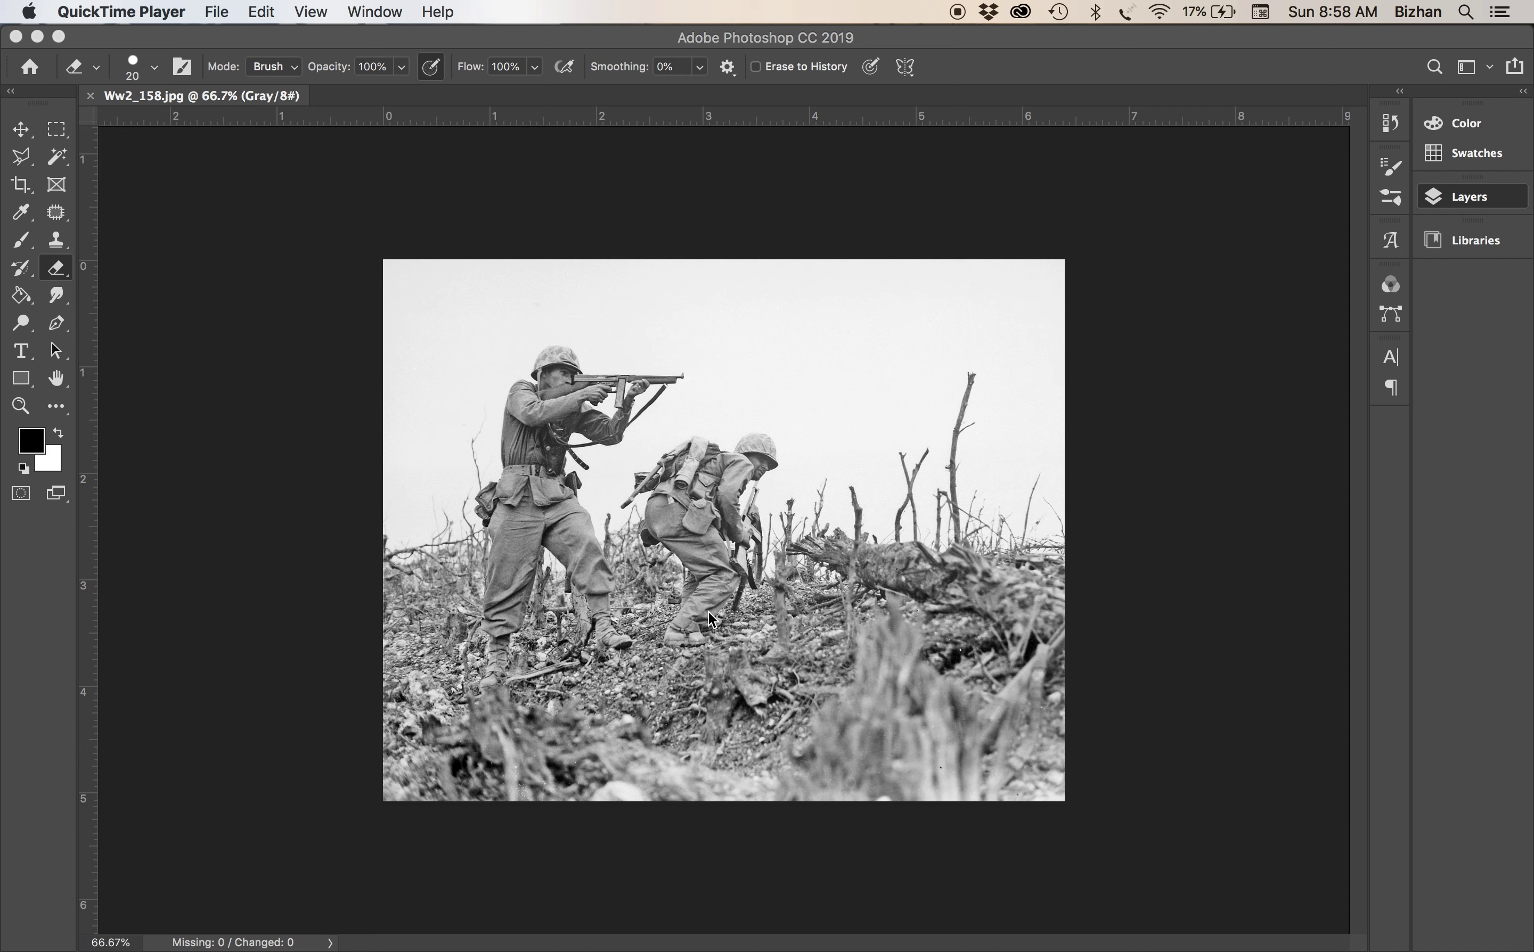
Switch to TextEdit and read the show details in the note, highlighting the band name US BOMBS
left_click(593, 931)
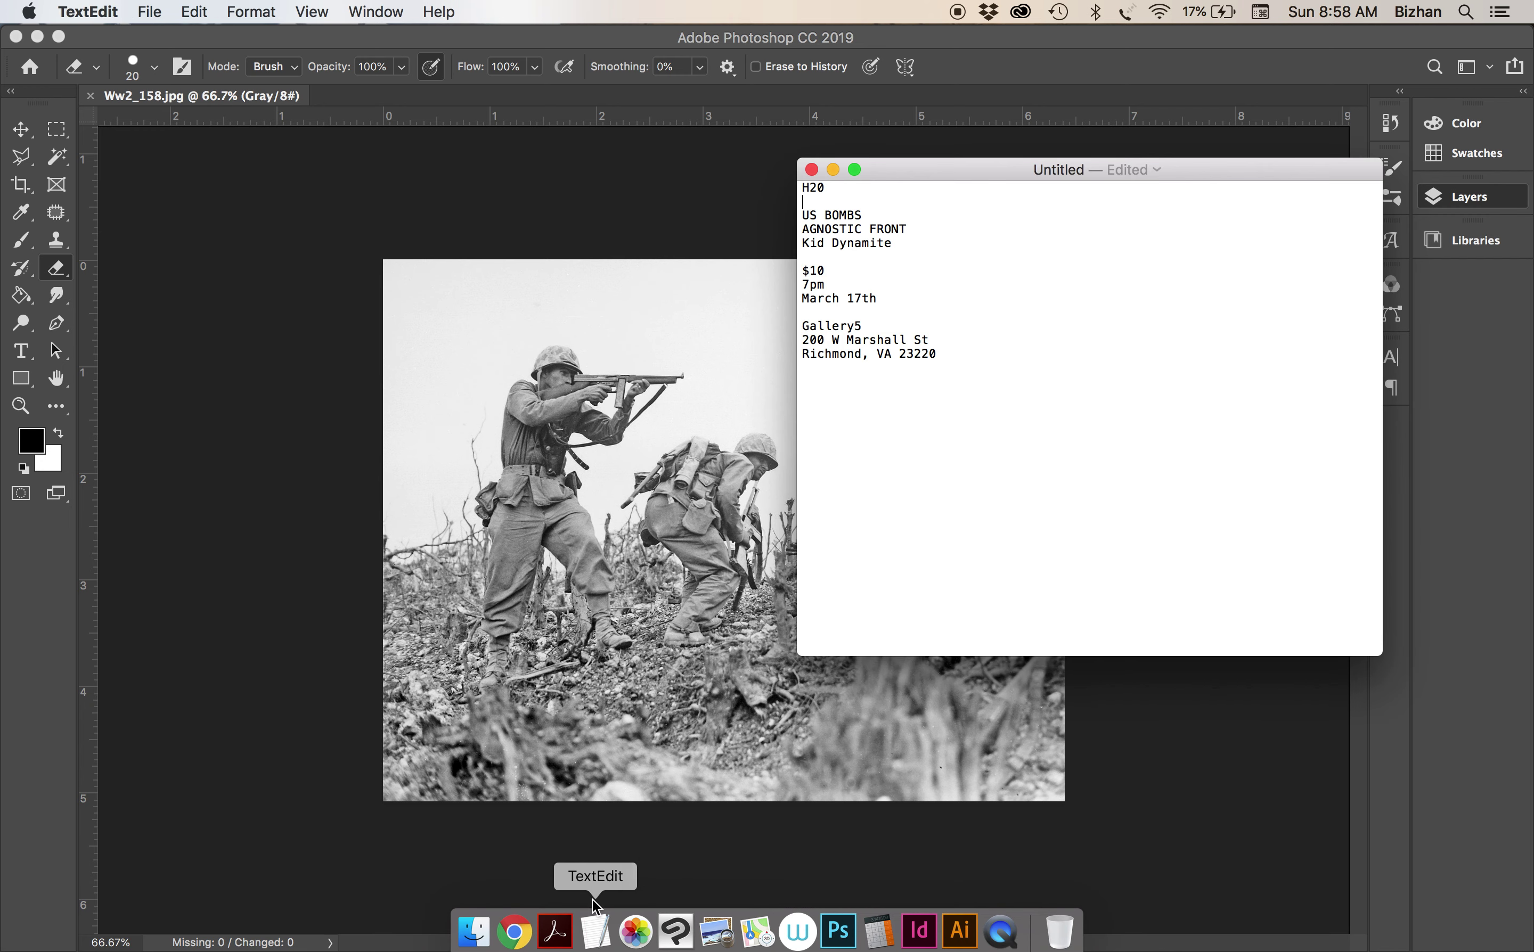
left_click_drag(862, 214, 797, 211)
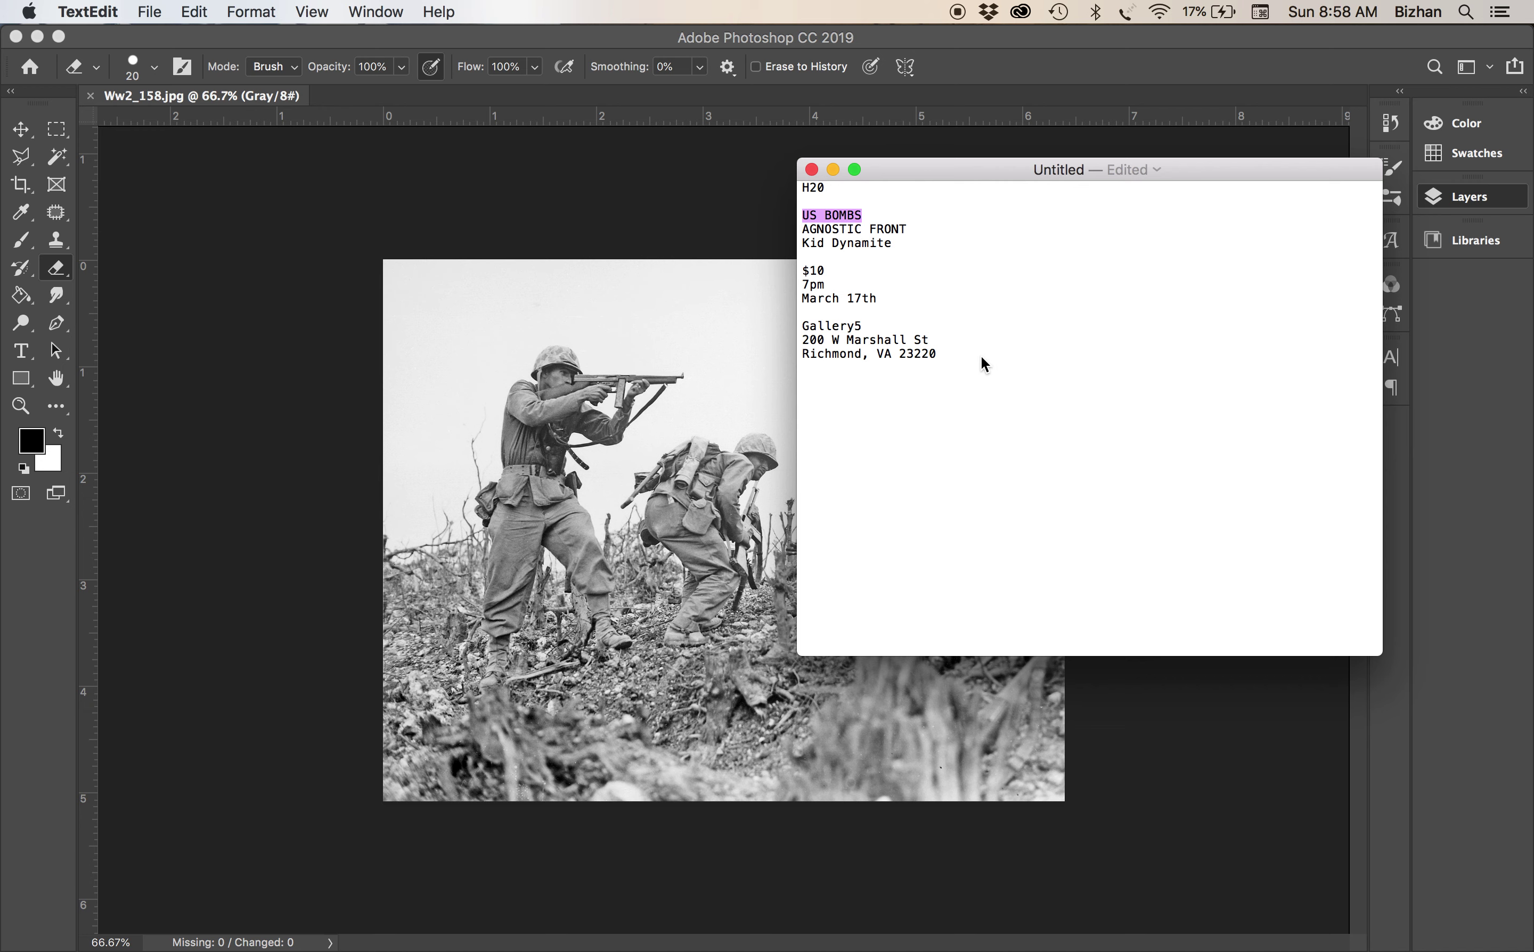
Return to Photoshop and select the entire Ww2_158.jpg photo
left_click(746, 199)
key("super+a")
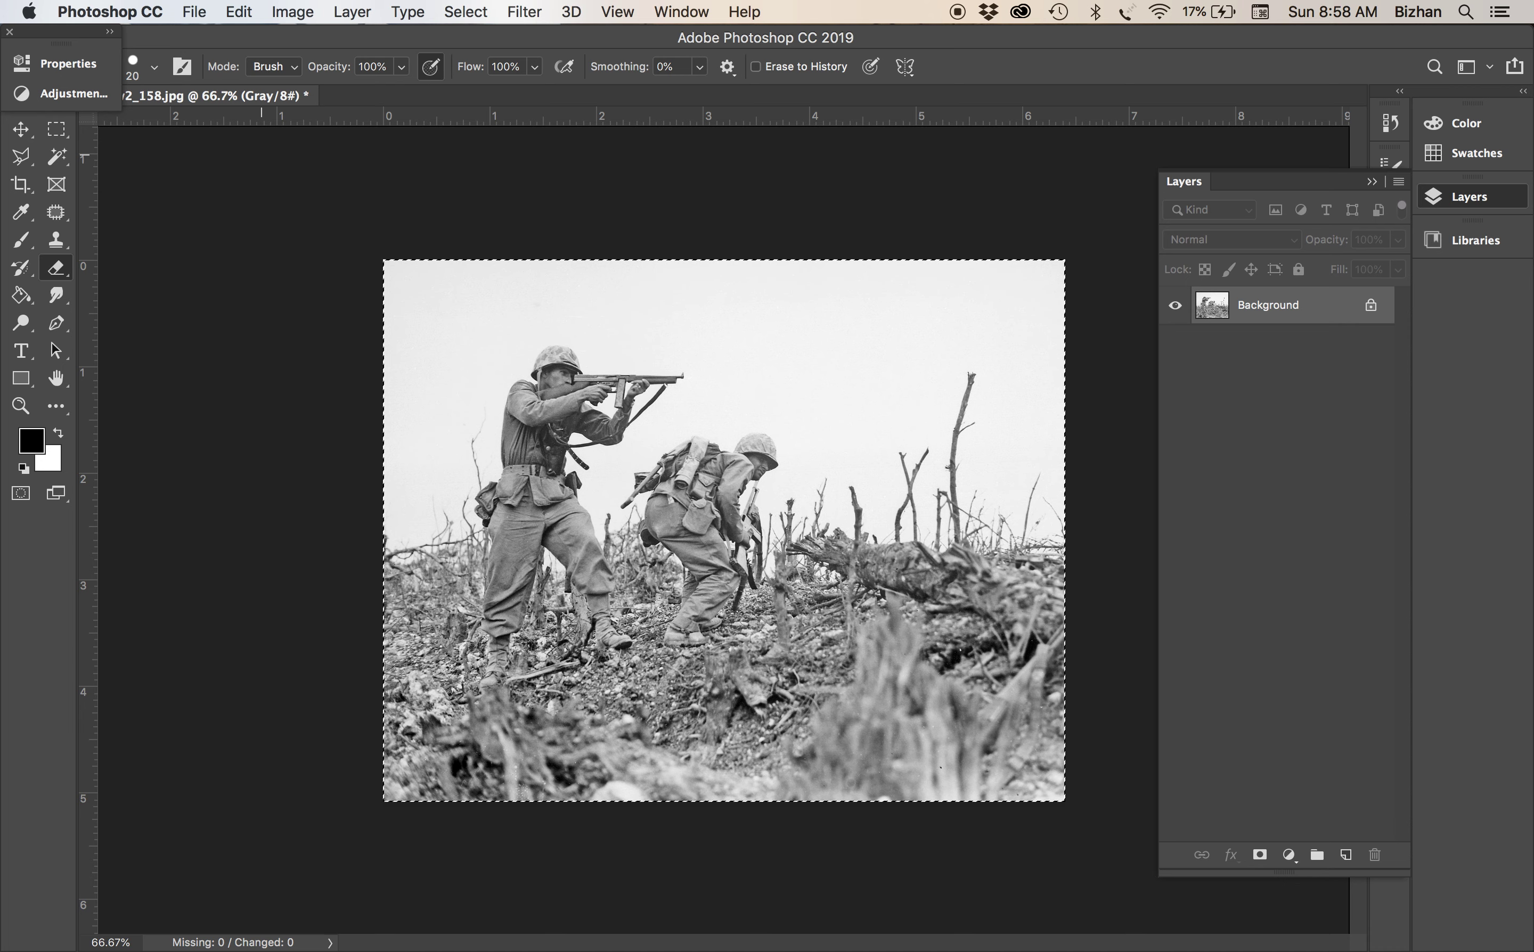
Create a new document 11 inches wide and 17 inches high at 300 pixels/inch, in CMYK Color with a white background
left_click(202, 7)
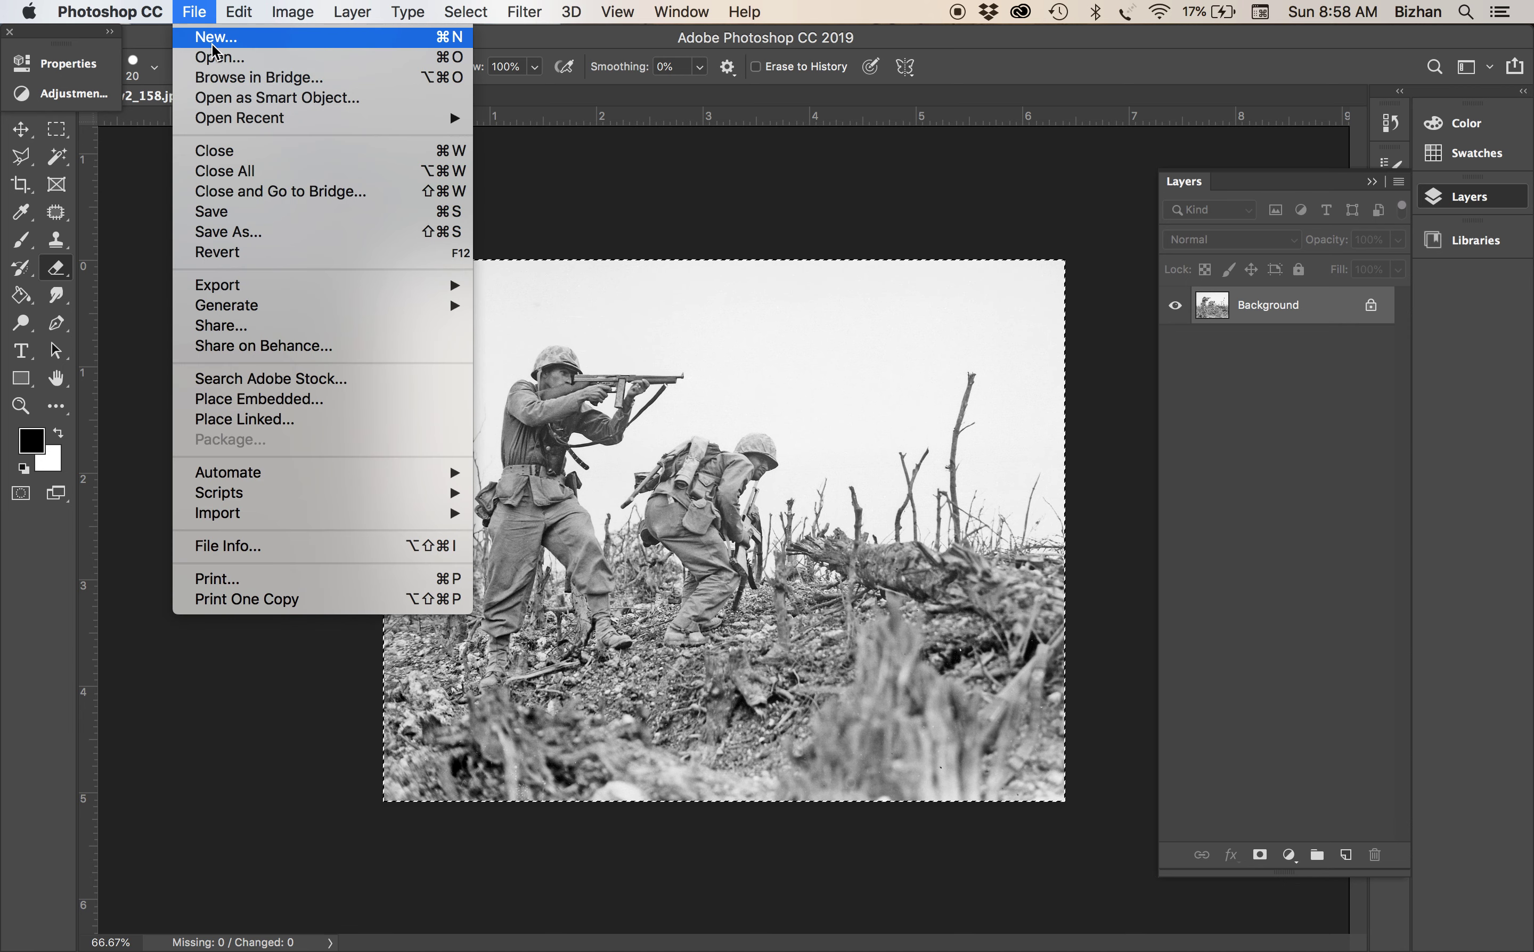
left_click(411, 45)
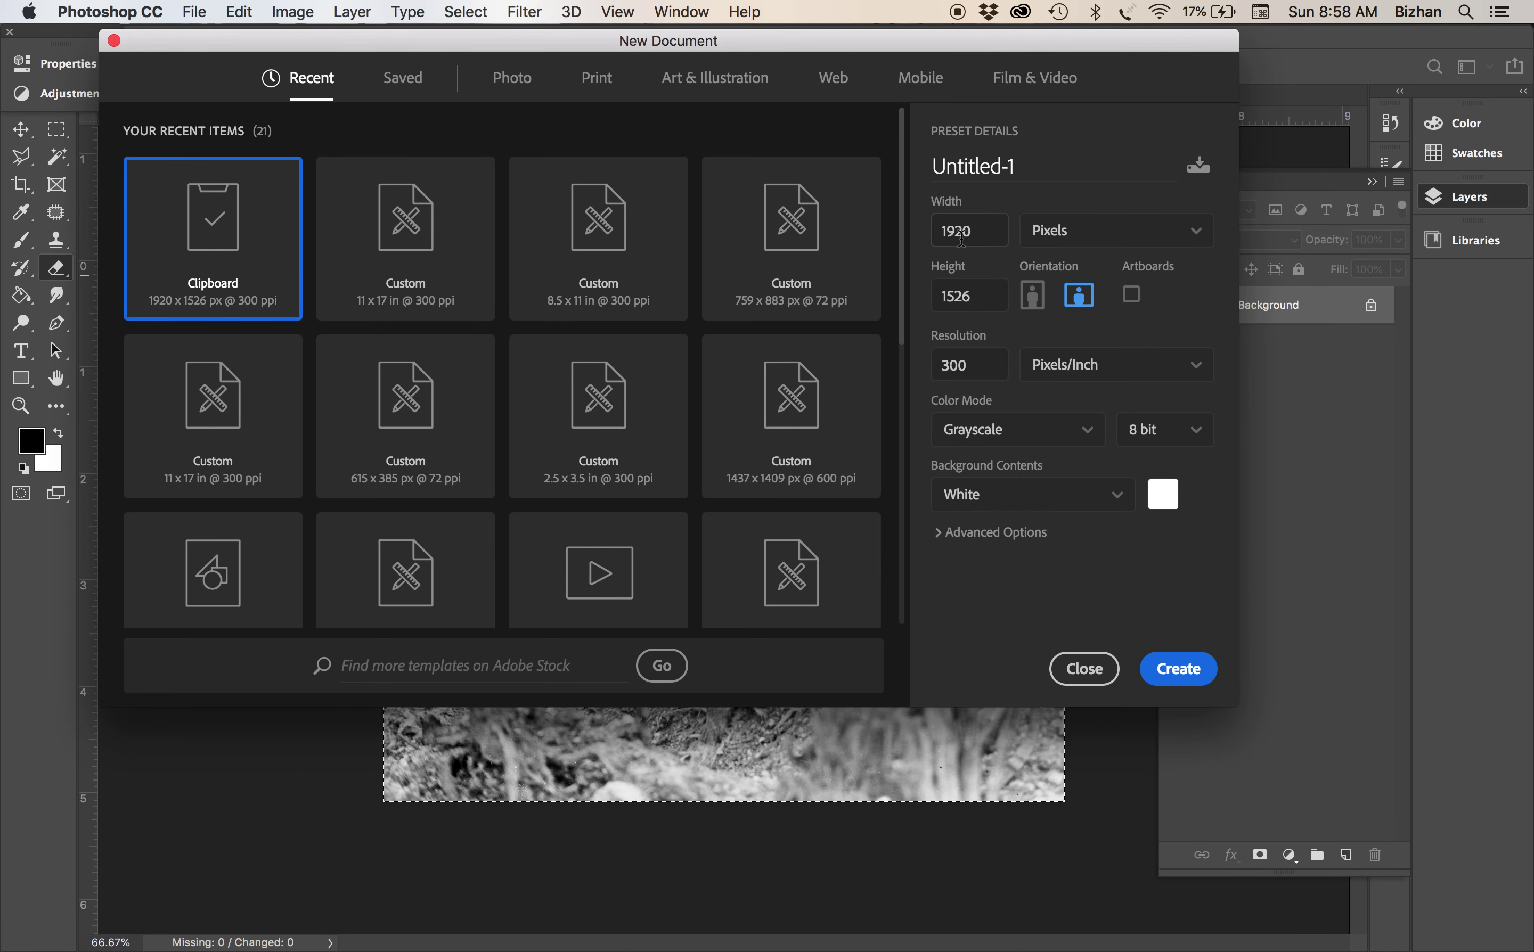
left_click(1068, 243)
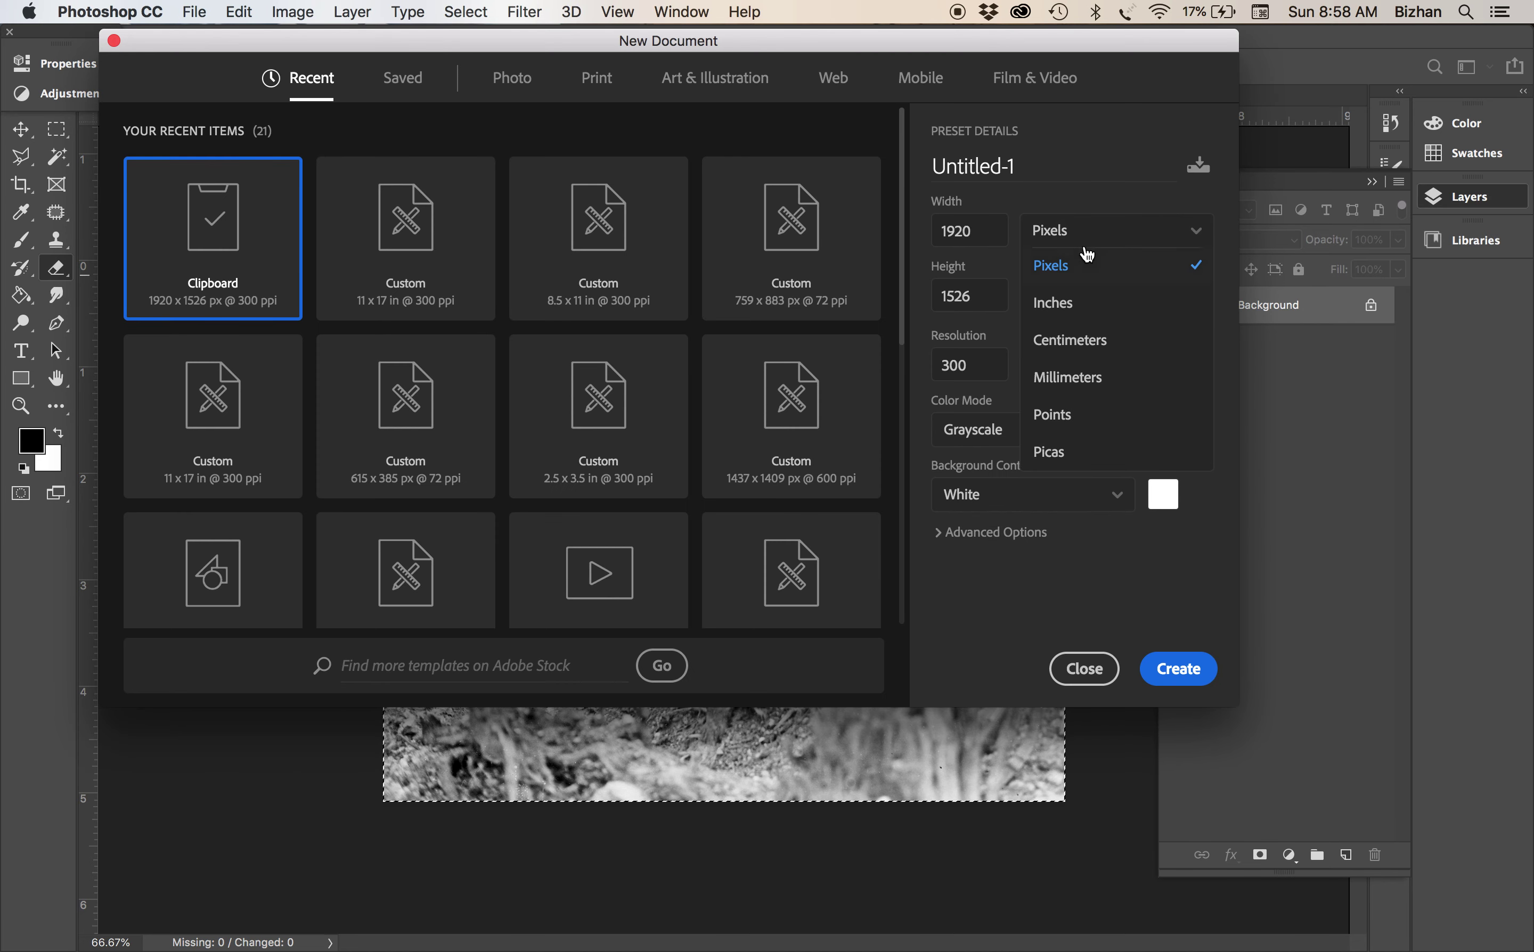
left_click(1064, 295)
left_click(999, 229)
type("11")
key("Tab")
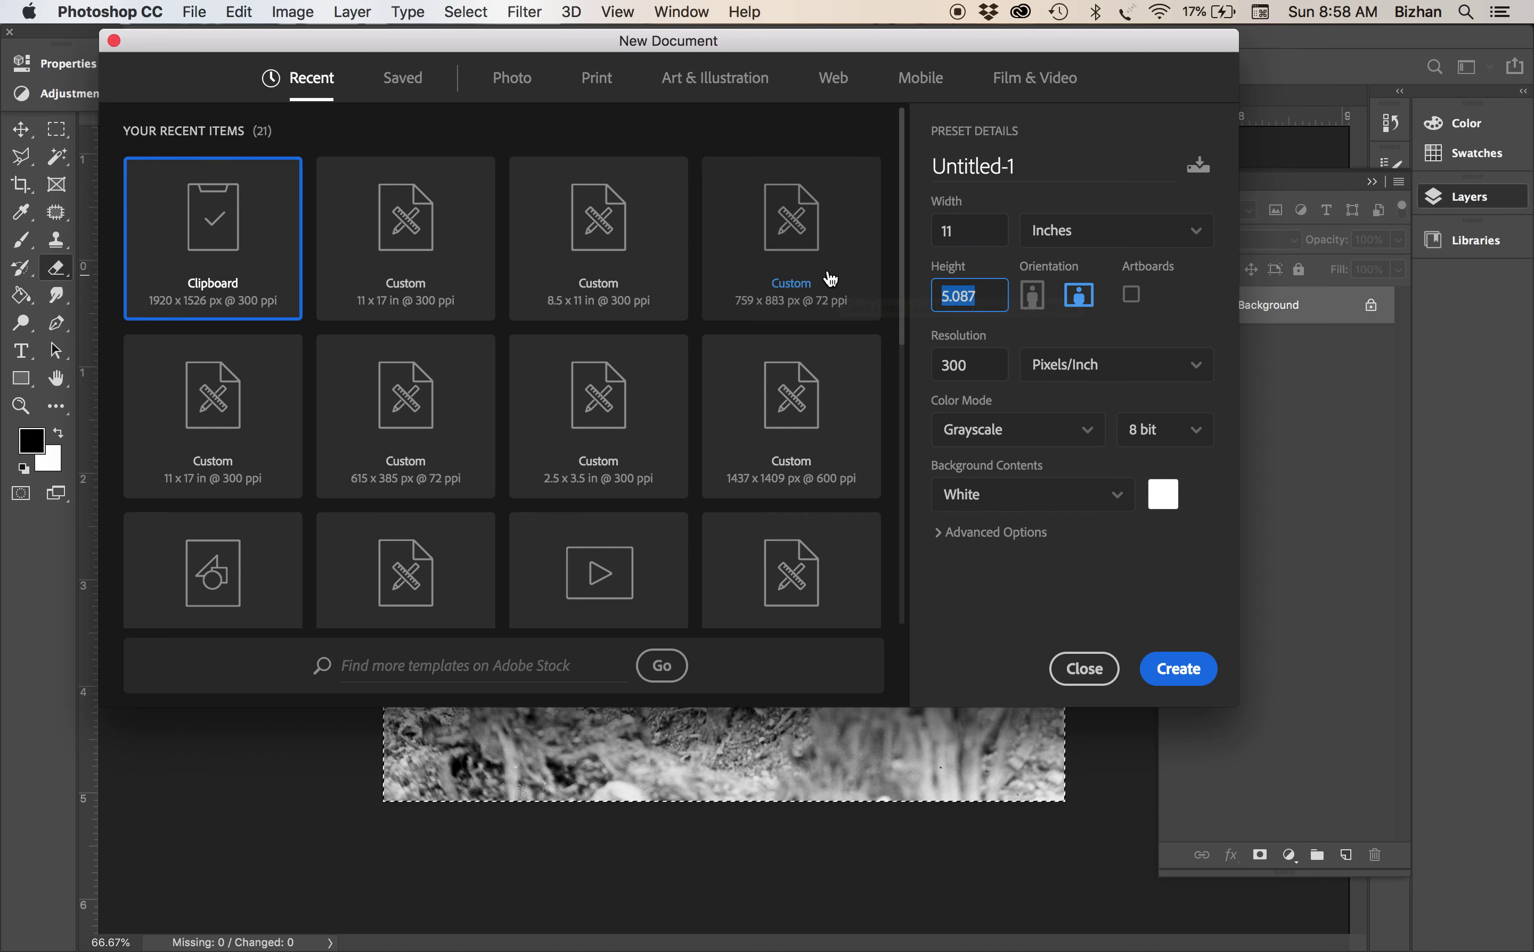
type("17")
left_click(987, 372)
left_click(1012, 438)
left_click(991, 580)
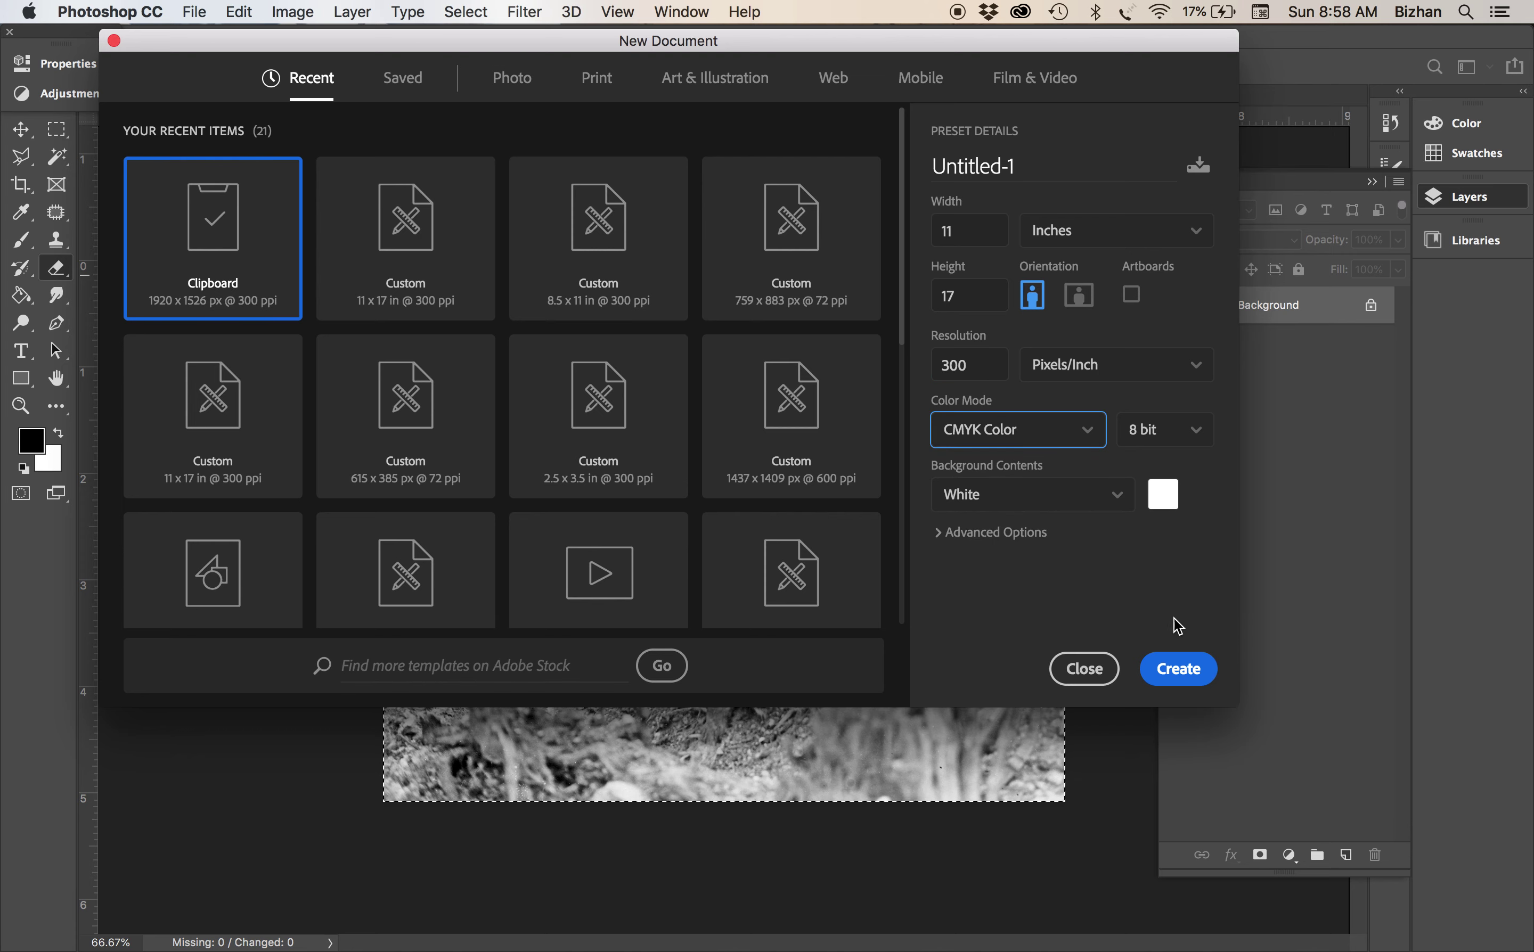
left_click(1172, 666)
Copy the selected photo from Ww2_158.jpg and paste it into the new Untitled-1 document
left_click(242, 96)
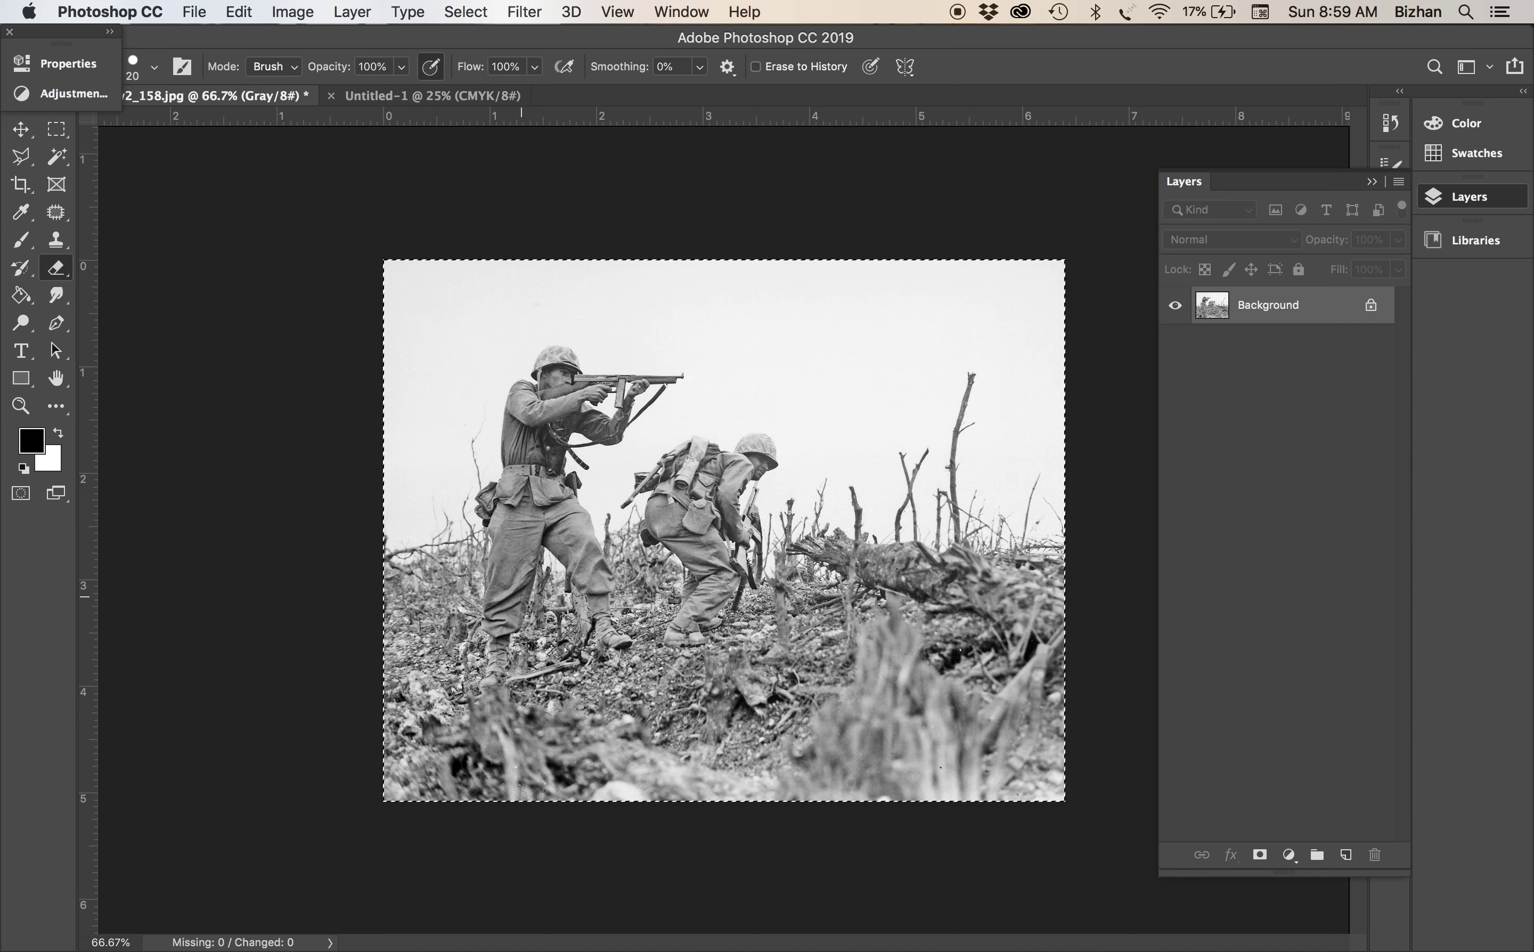
key("super+c")
left_click(237, 11)
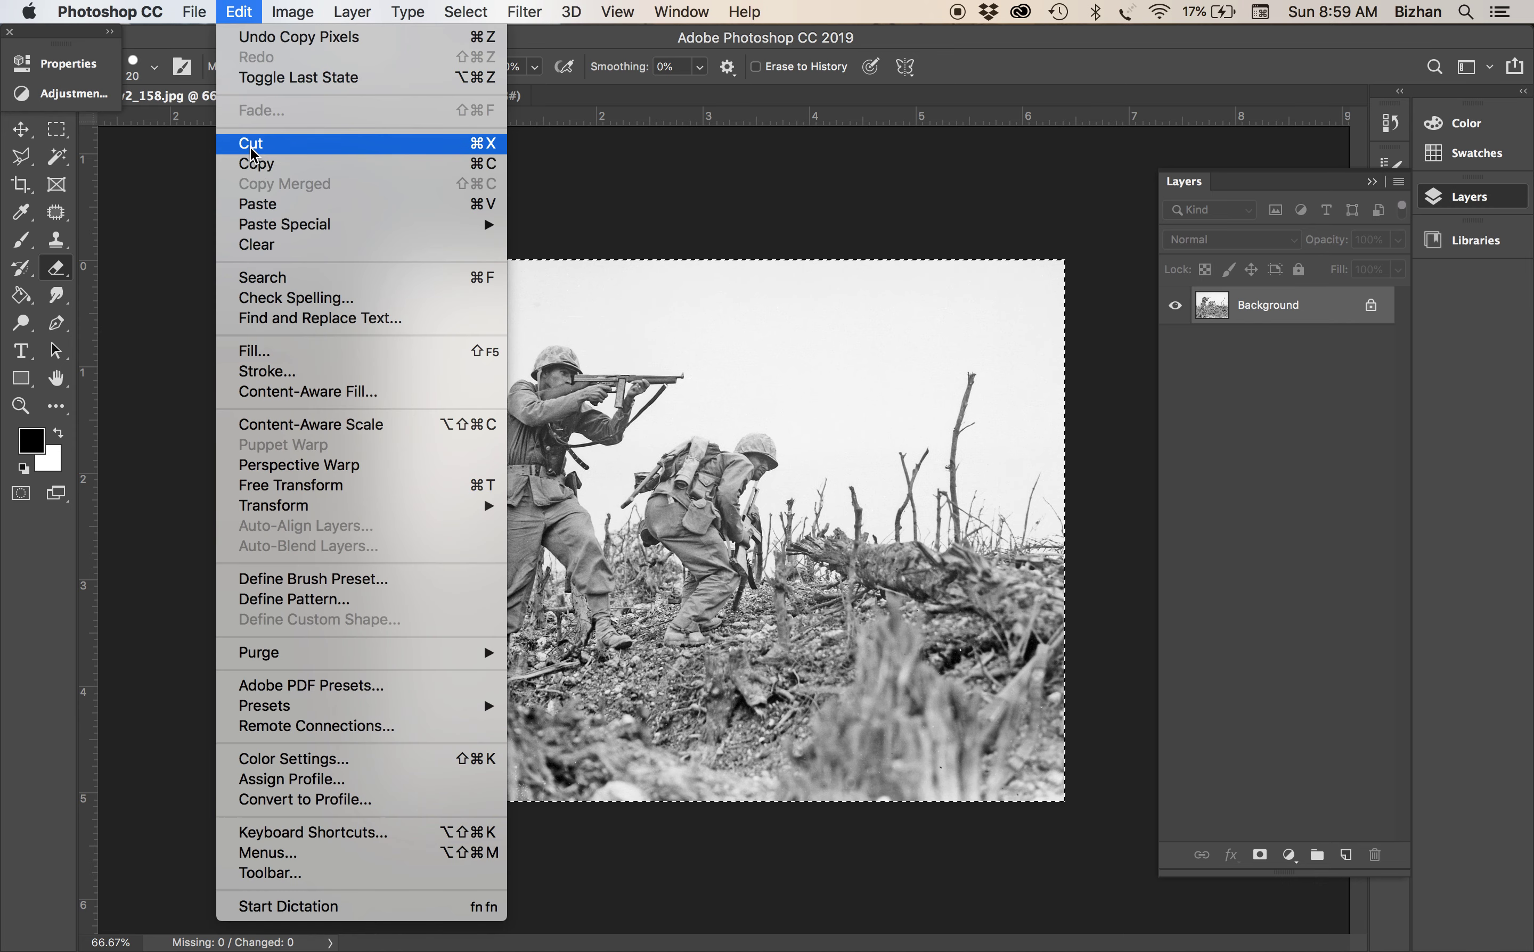
left_click(664, 179)
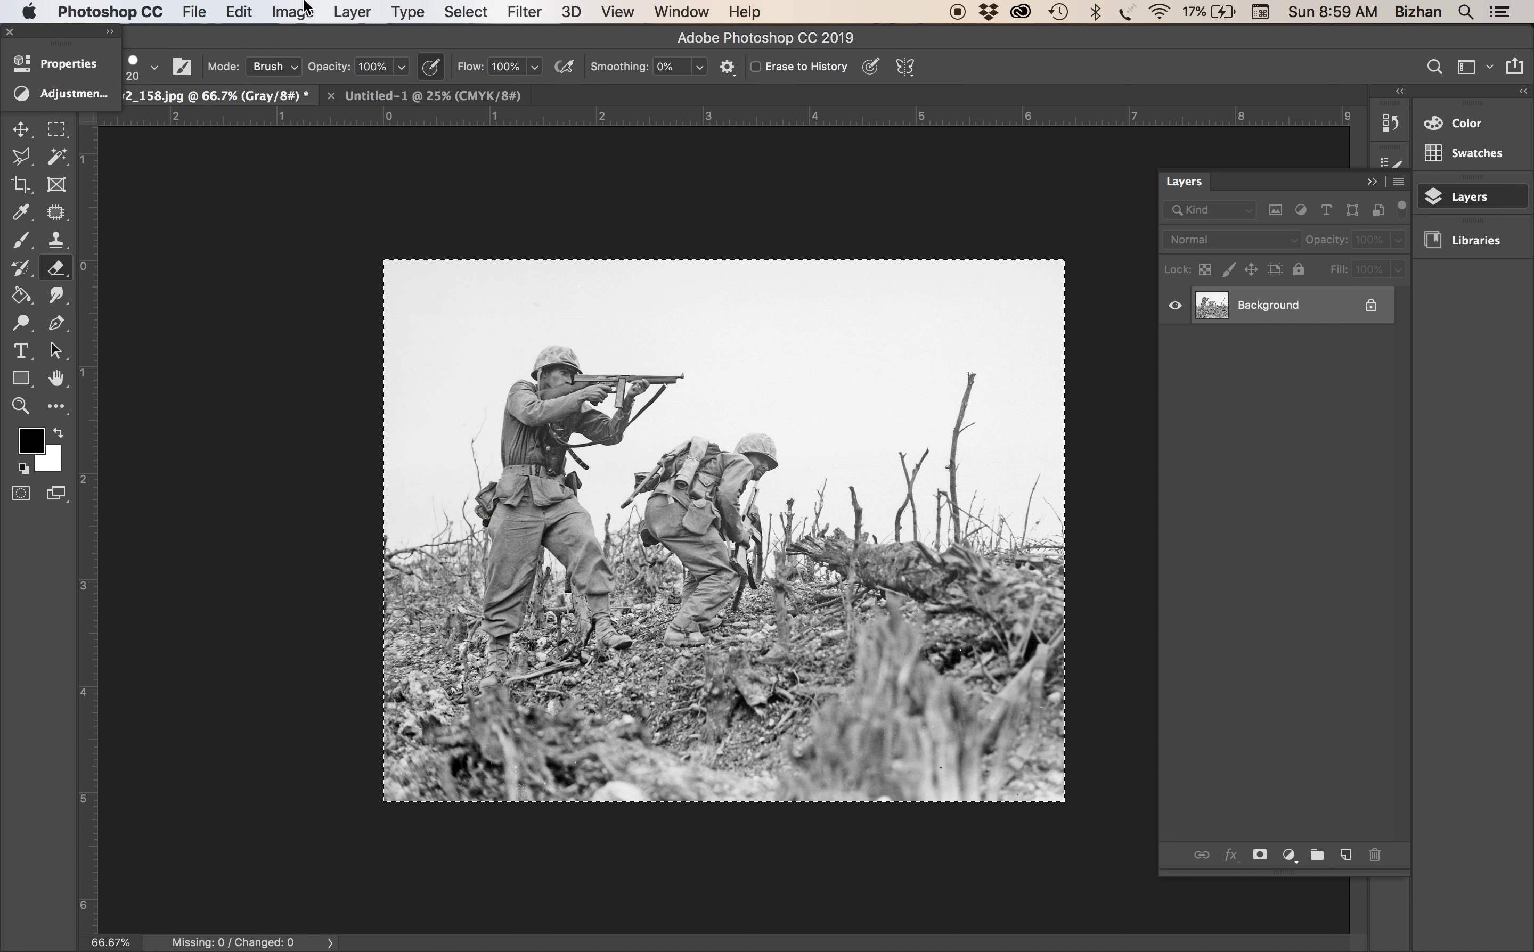
left_click(415, 100)
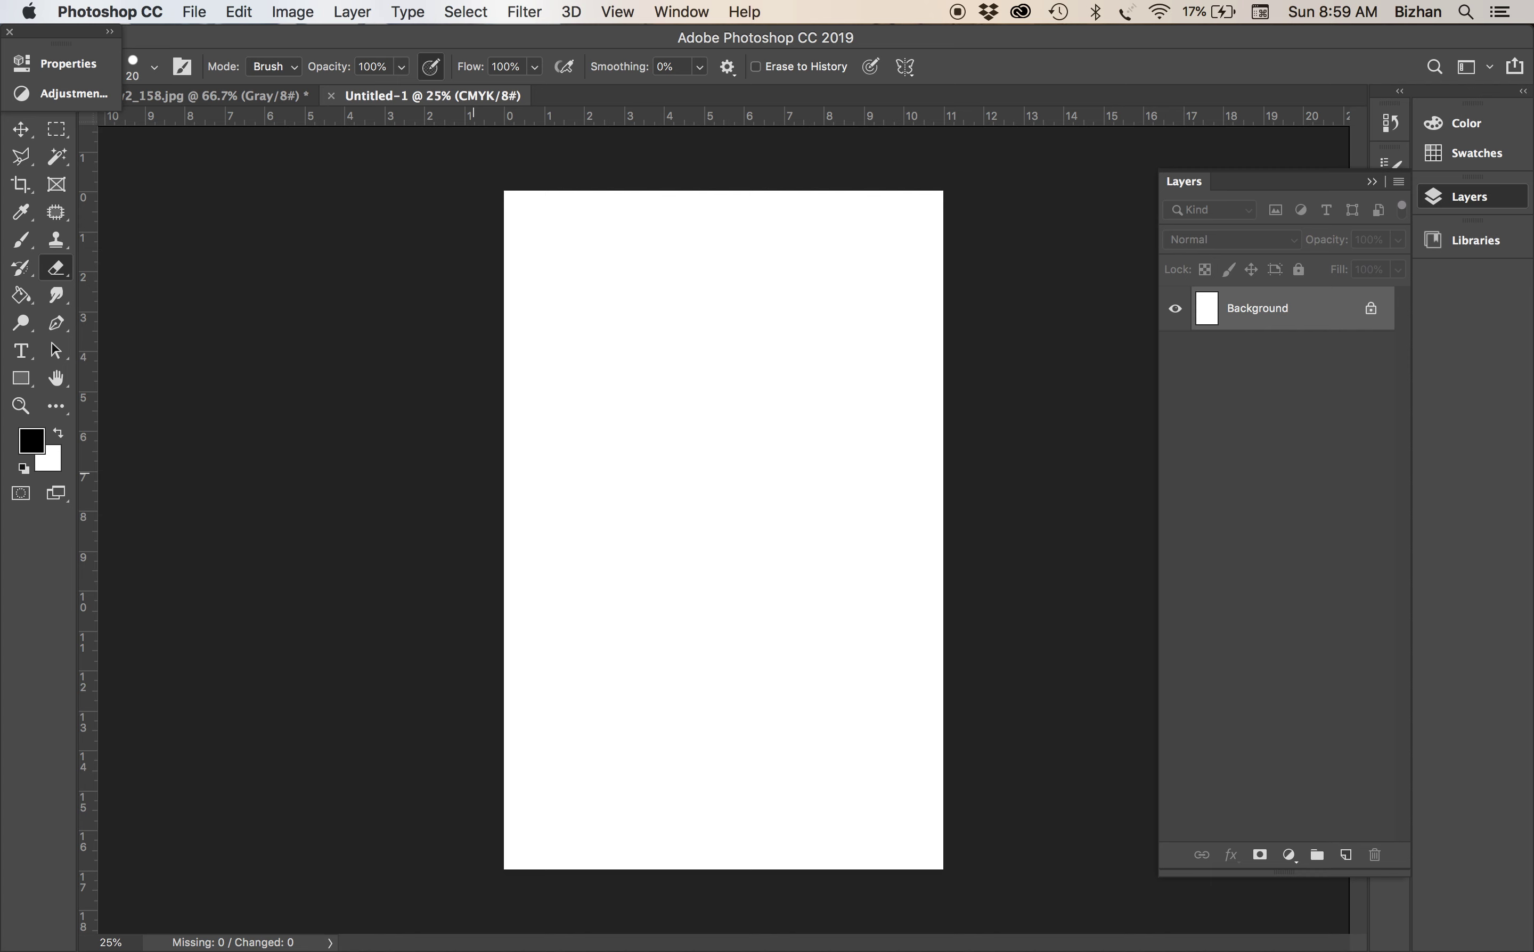
left_click(194, 12)
mouse_move(240, 11)
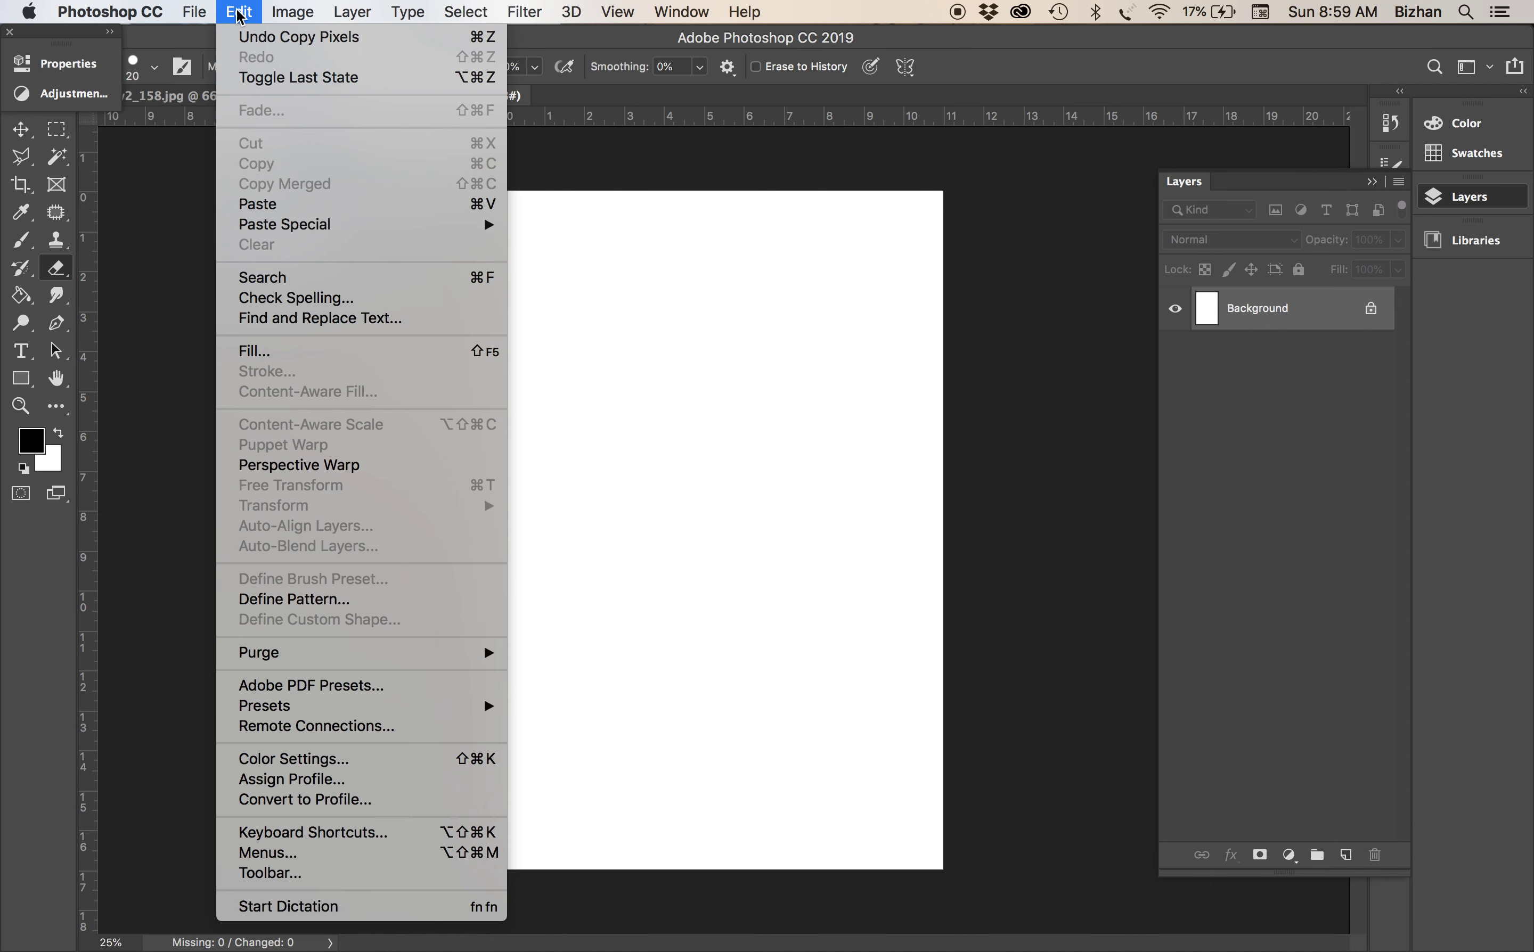
left_click(269, 204)
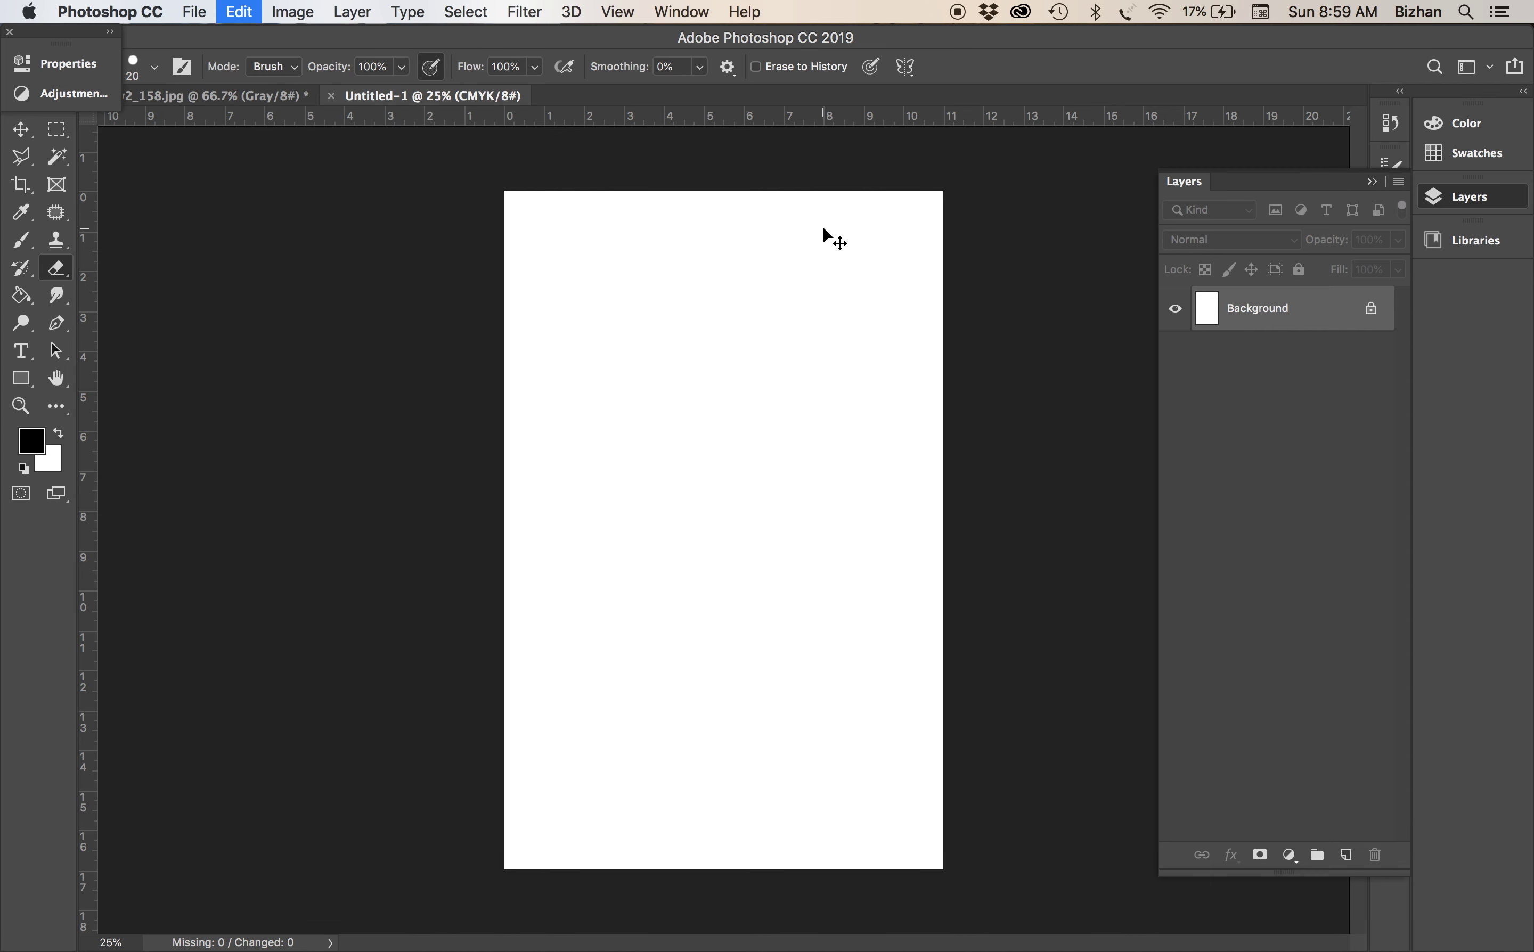
Free Transform the pasted photo to about 184.5% so it spans the page width, and place it over the page's lower half
key("super+t")
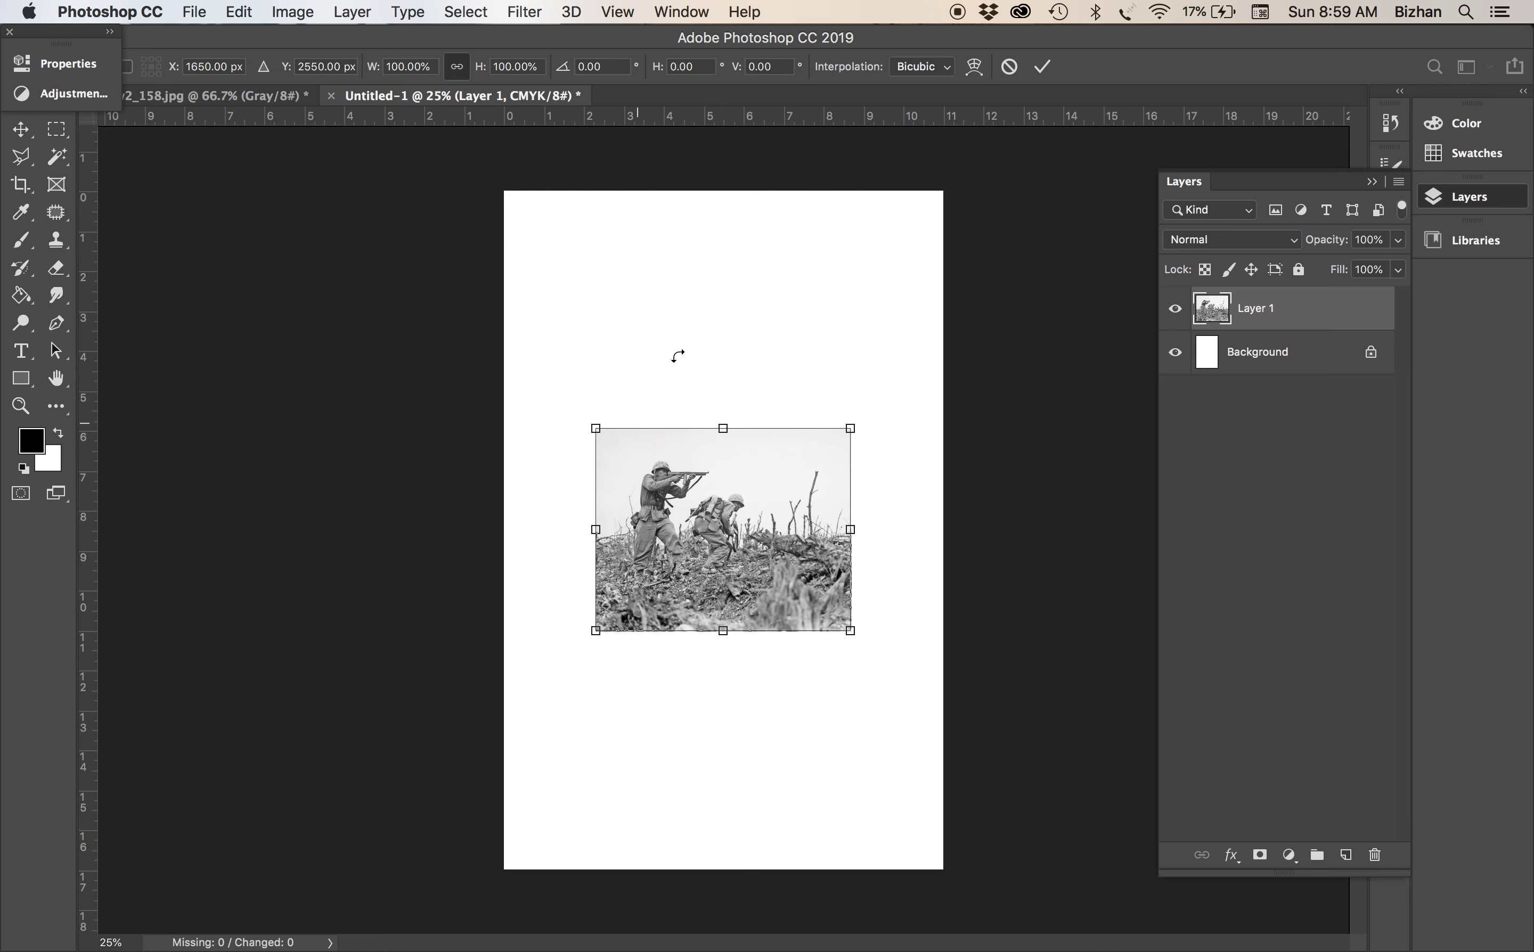
left_click(255, 9)
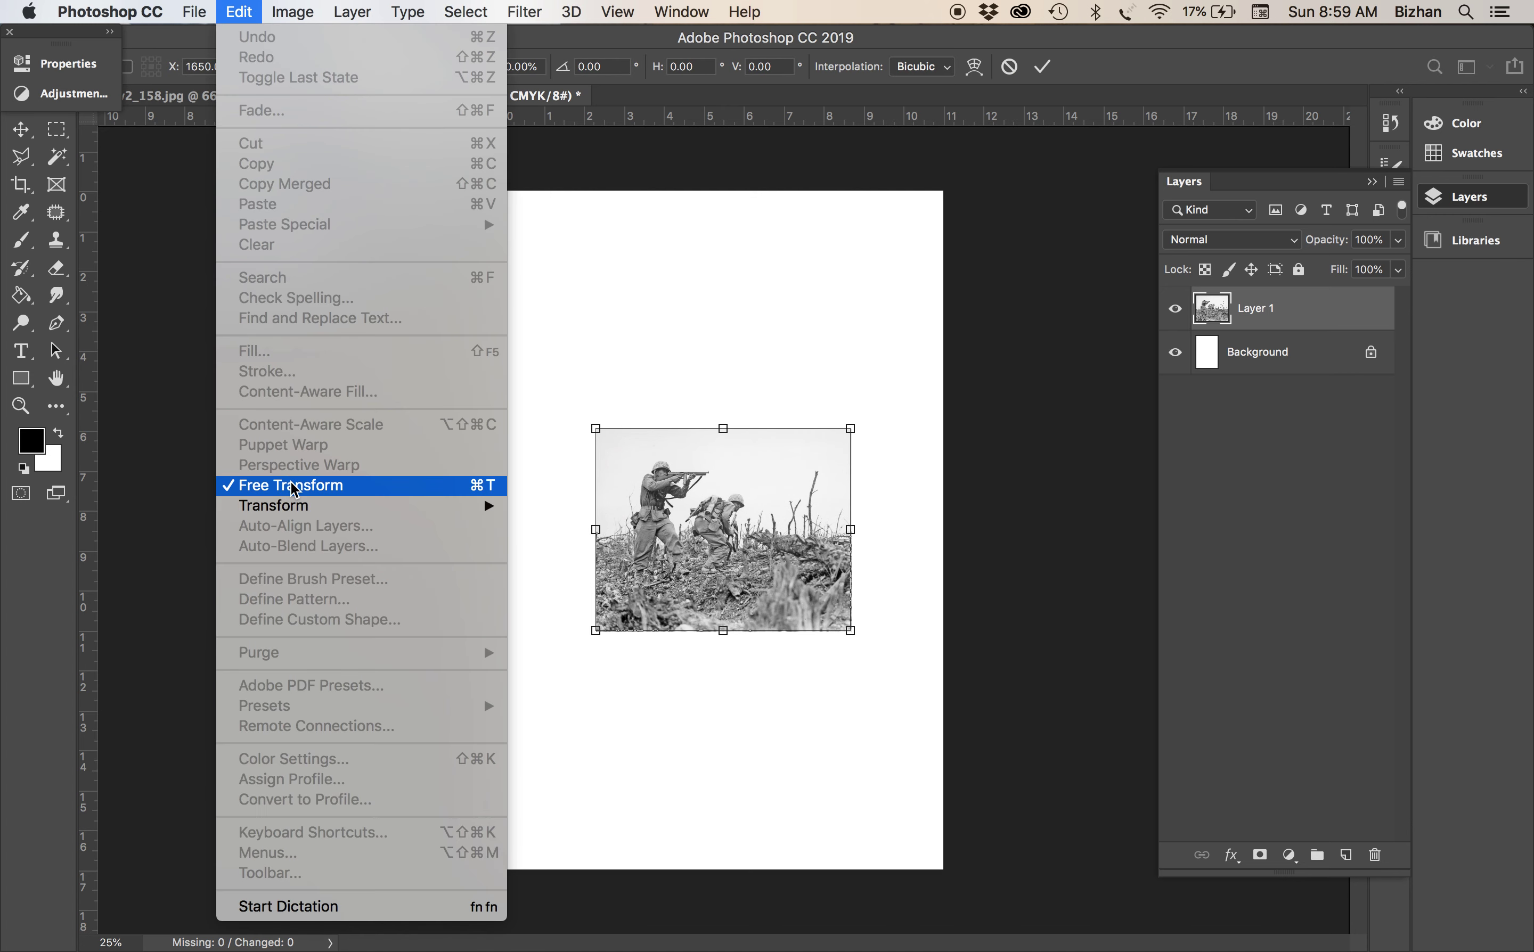
left_click(767, 314)
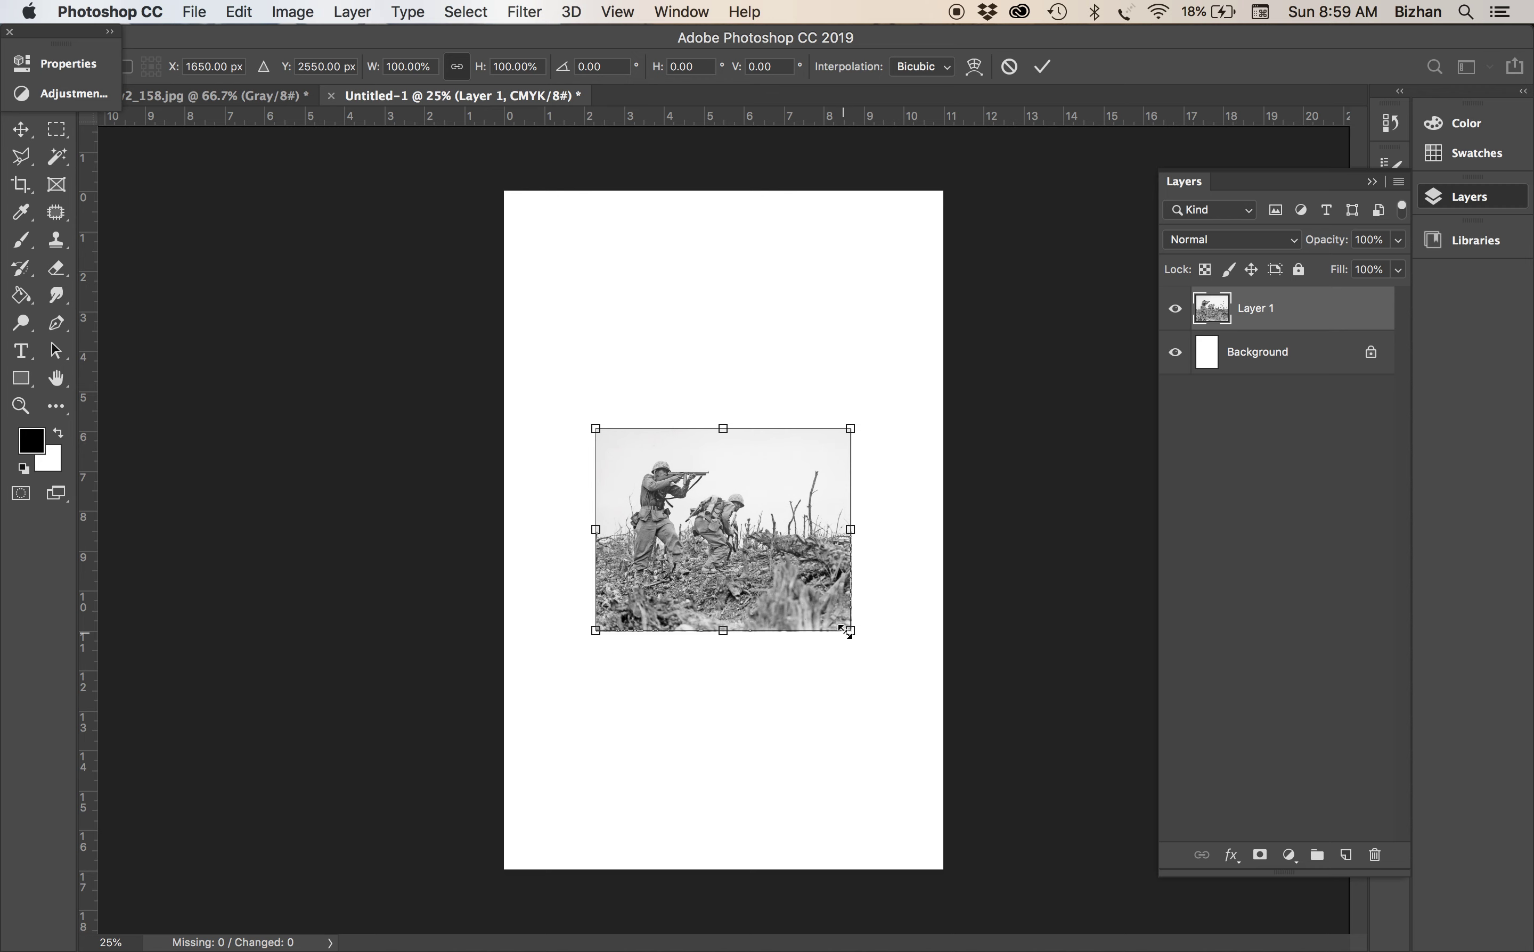
left_click_drag(849, 631, 978, 732)
left_click_drag(595, 428, 506, 360)
left_click_drag(654, 427, 647, 563)
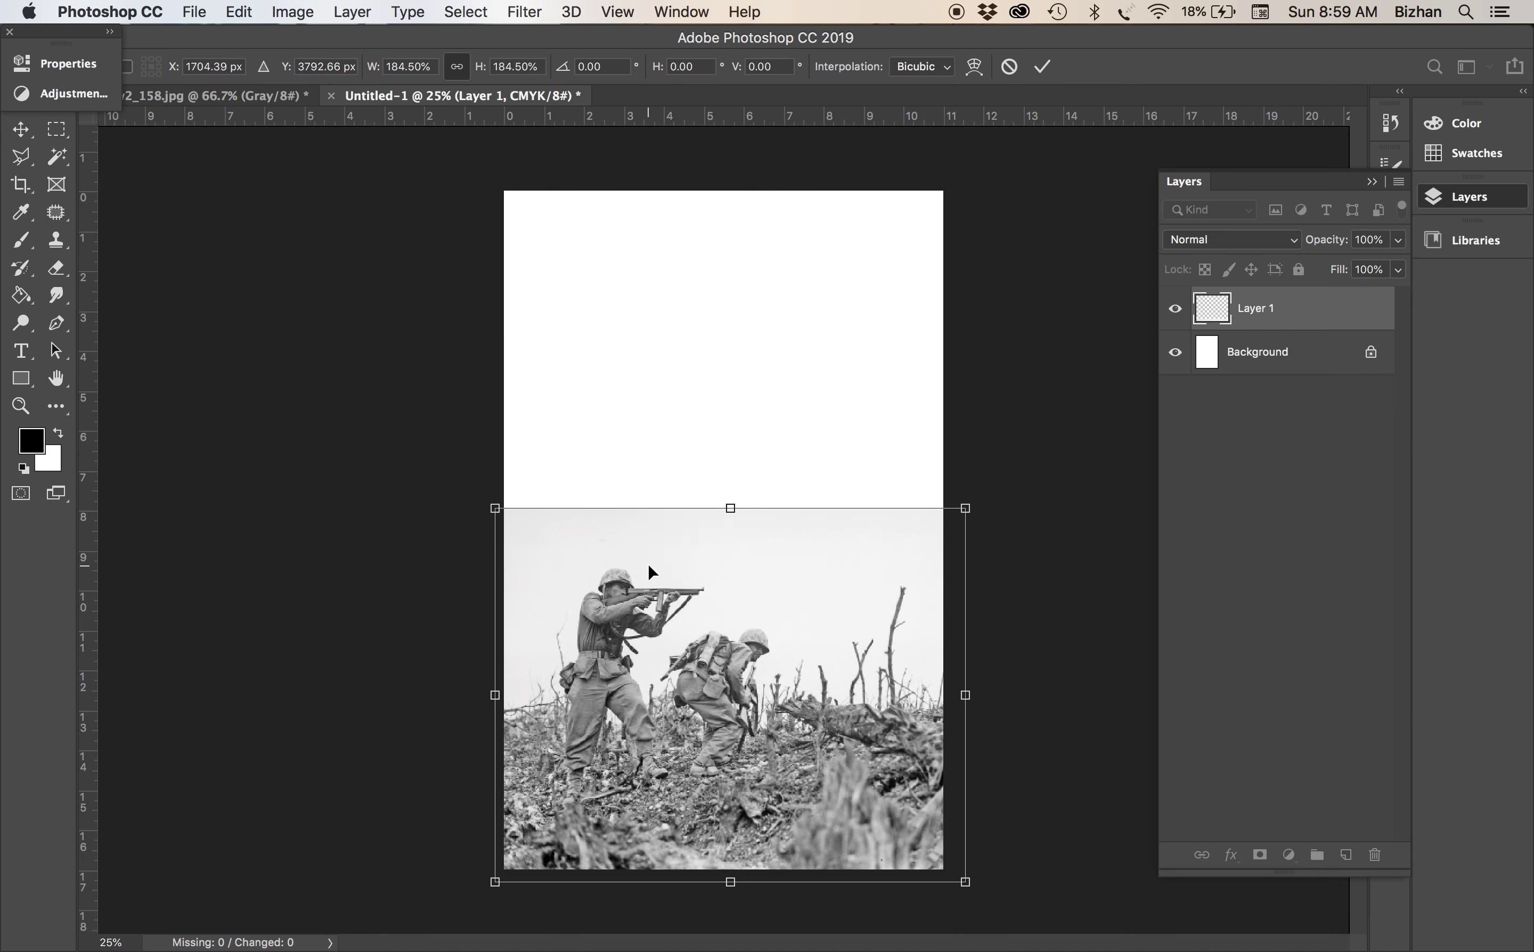
left_click_drag(670, 655, 661, 647)
Choose the Eraser, move the floating Properties and Adjustments panel clear of its options, and soften the brush by lowering its hardness
key("e")
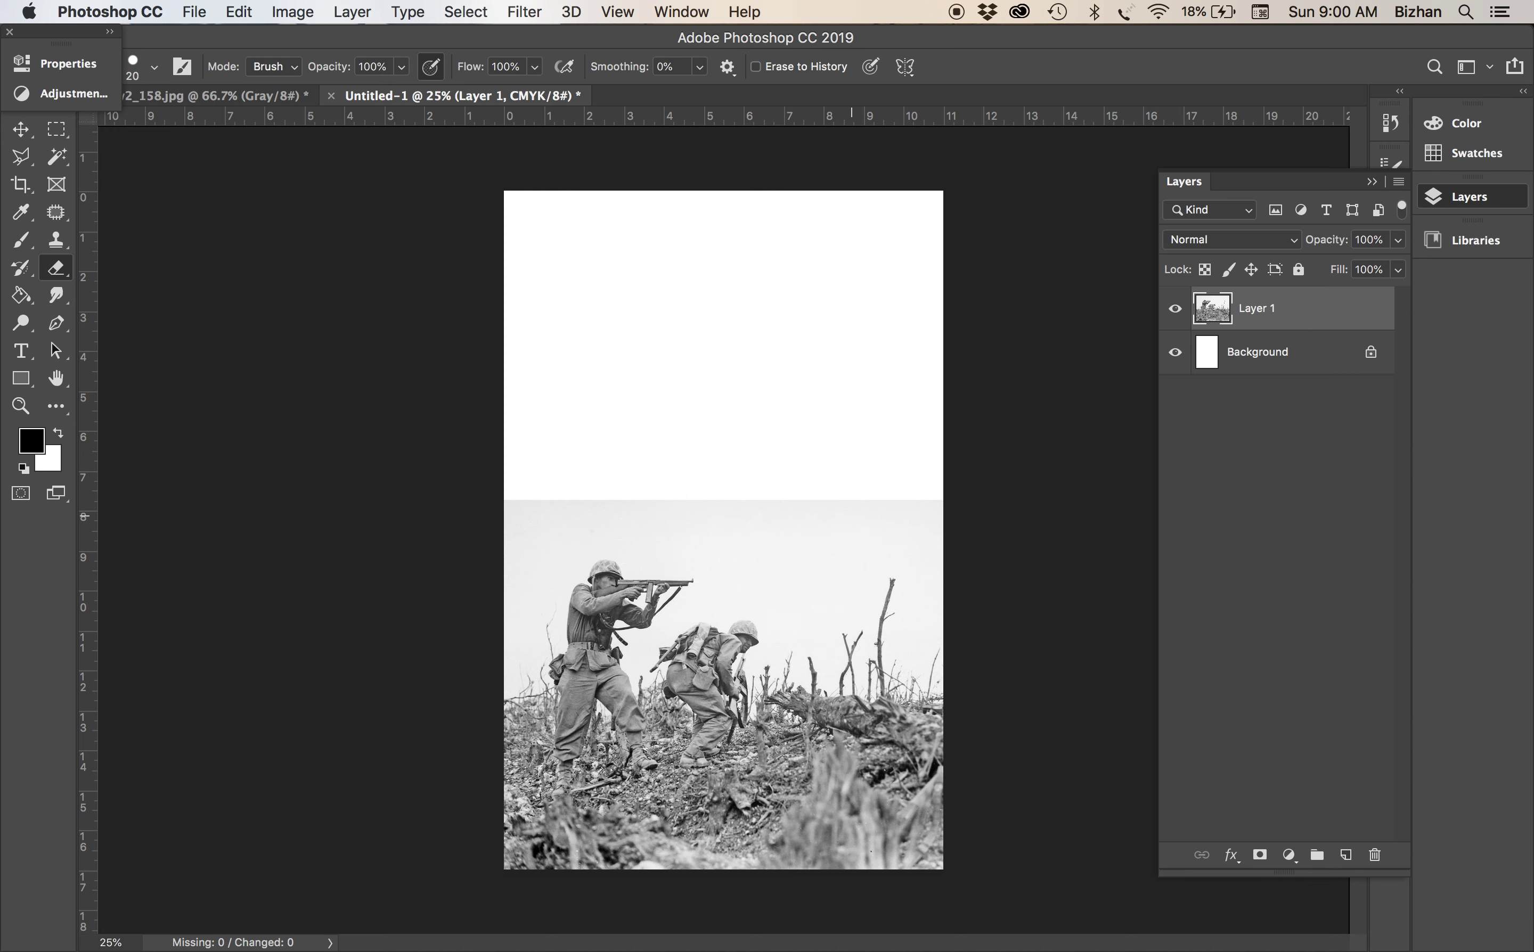
left_click_drag(70, 39, 1105, 154)
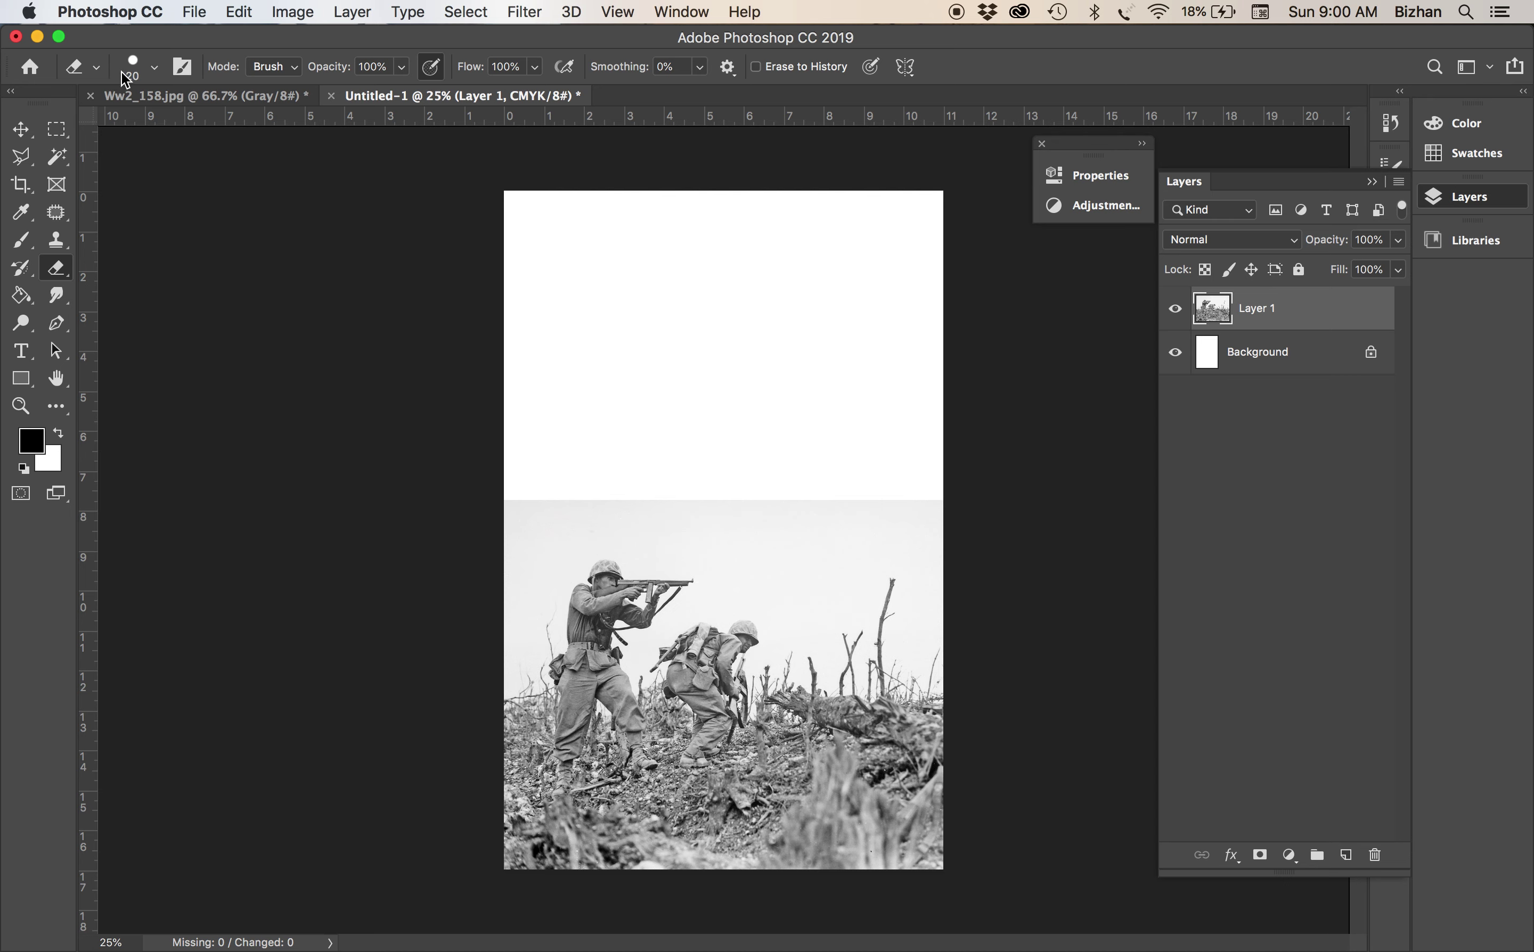
left_click(141, 69)
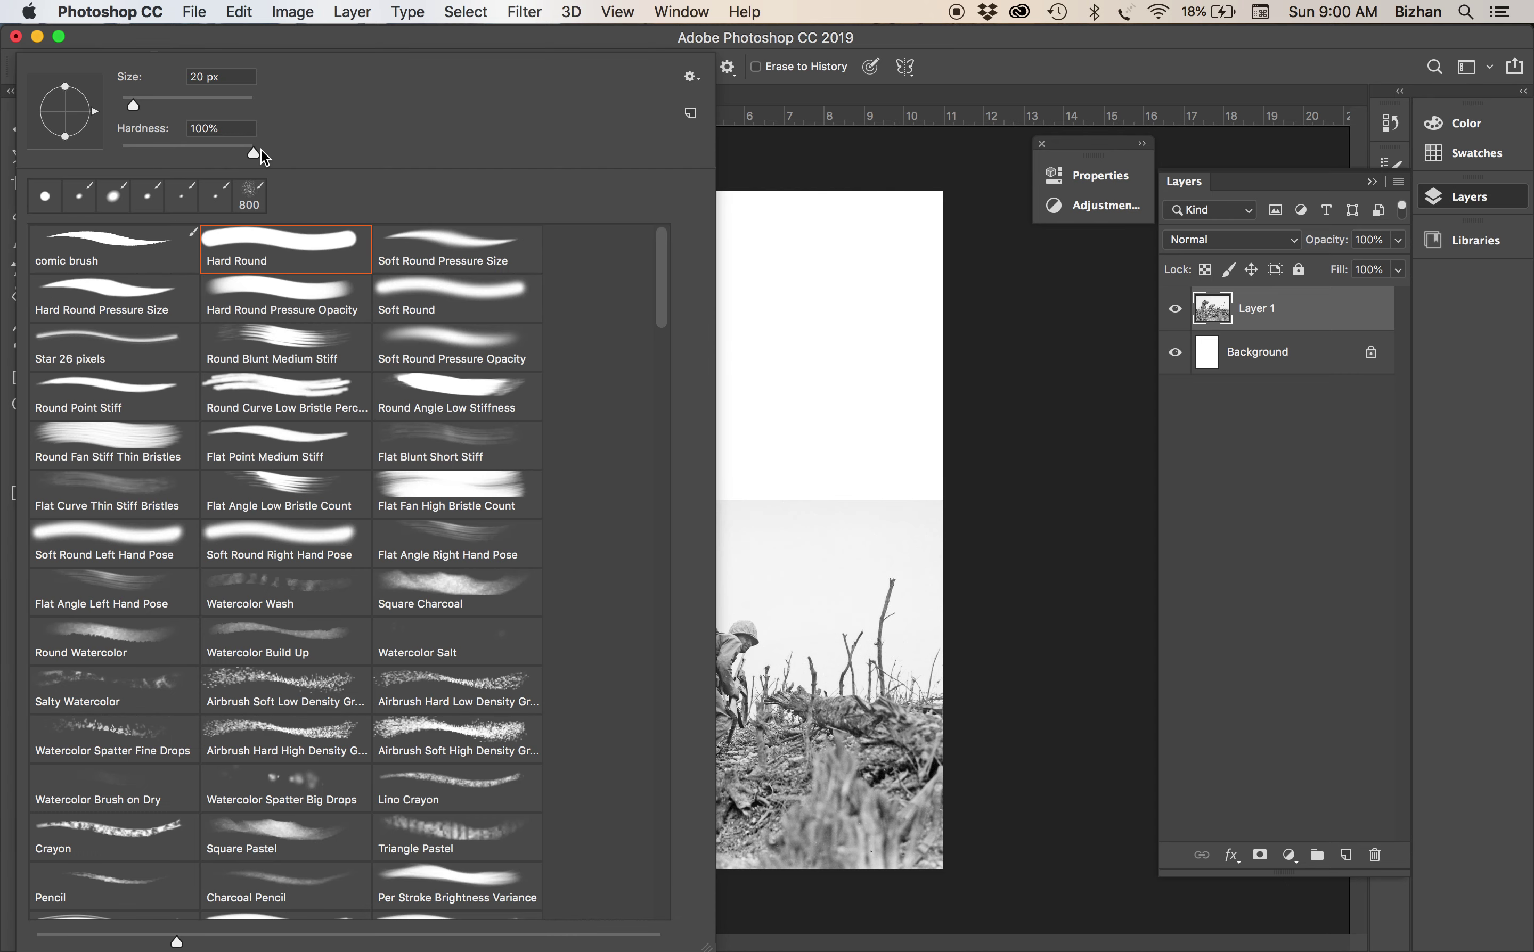
left_click_drag(131, 149, 112, 149)
key("Return")
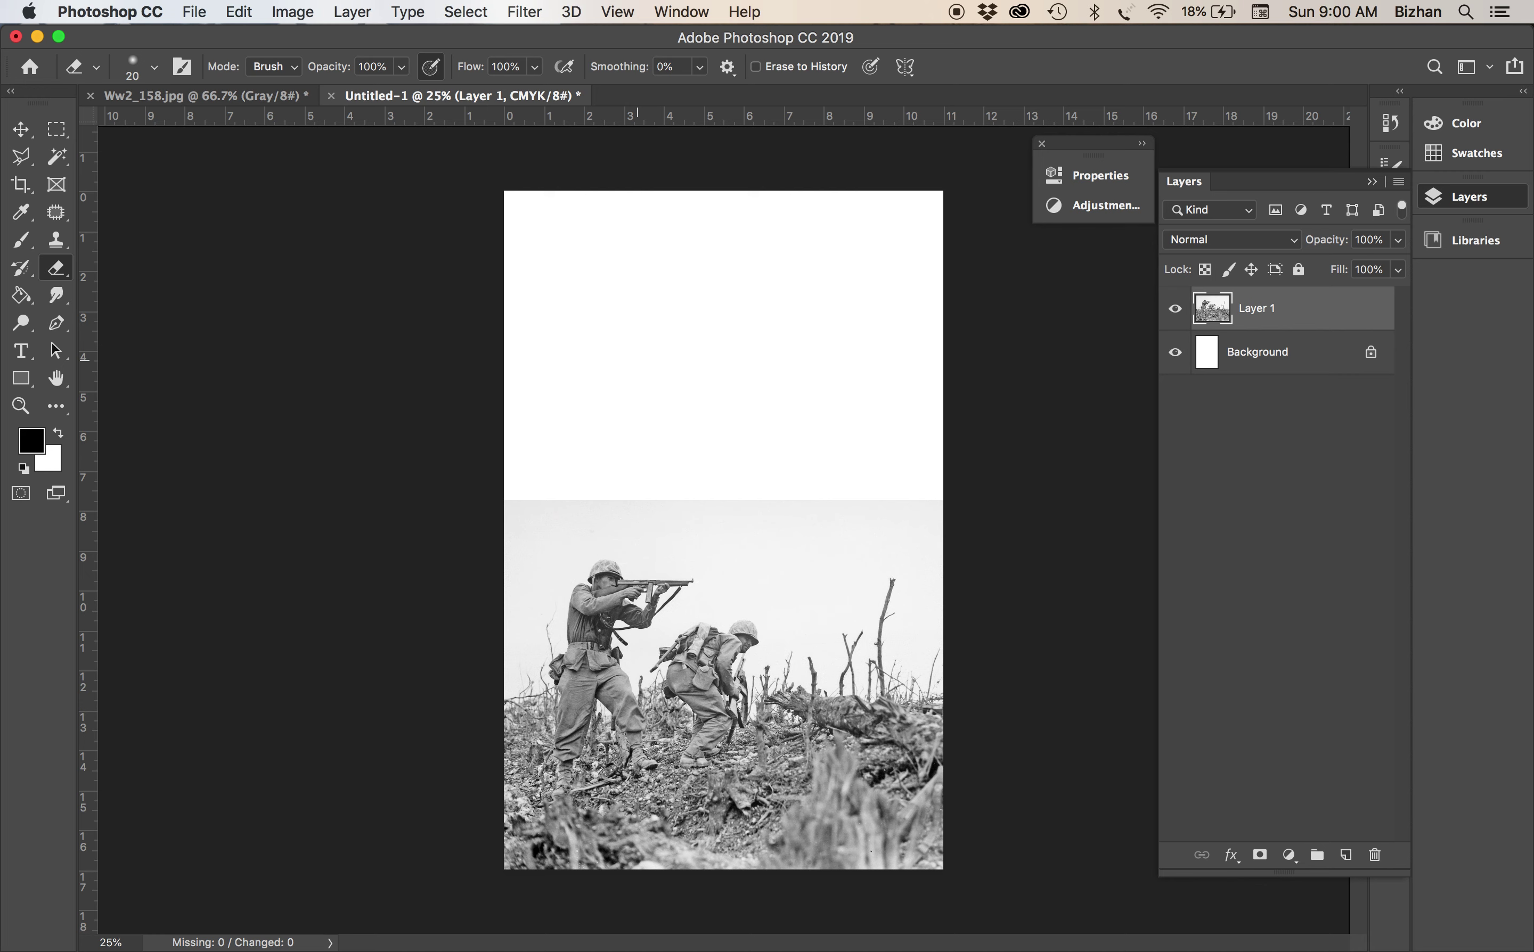
Try larger and smaller eraser brush sizes, going up to 2000 px and ending at 1700 px
key("bracketright")
key("bracketright")
key("bracketright")
key("bracketright")
key("bracketright")
key("bracketright")
key("bracketright")
key("bracketright")
key("bracketright")
key("bracketright")
key("bracketright")
key("bracketright")
key("bracketright")
key("bracketright")
key("bracketright")
key("bracketright")
key("bracketright")
key("bracketright")
key("bracketright")
key("bracketright")
key("bracketright")
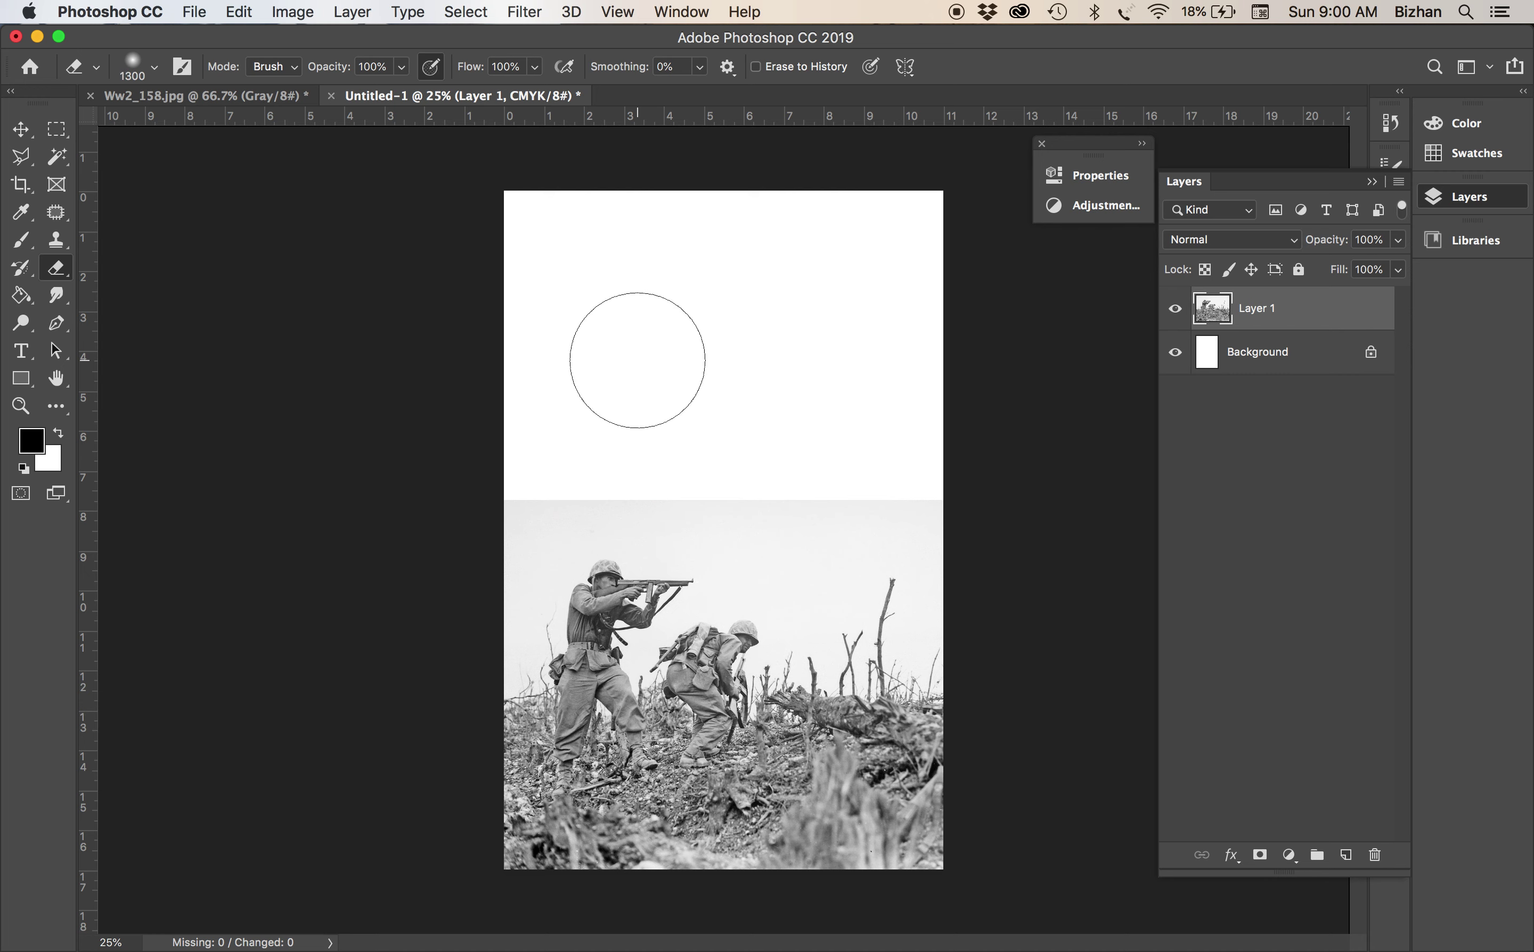
key("bracketleft")
key("bracketleft")
key("bracketleft")
key("bracketleft")
key("bracketleft")
key("bracketleft")
key("bracketleft")
key("bracketleft")
key("bracketright")
key("bracketright")
key("bracketright")
key("bracketright")
key("bracketright")
key("bracketright")
key("bracketright")
key("bracketright")
key("bracketright")
key("bracketright")
key("bracketright")
key("bracketright")
key("bracketright")
key("bracketright")
key("bracketright")
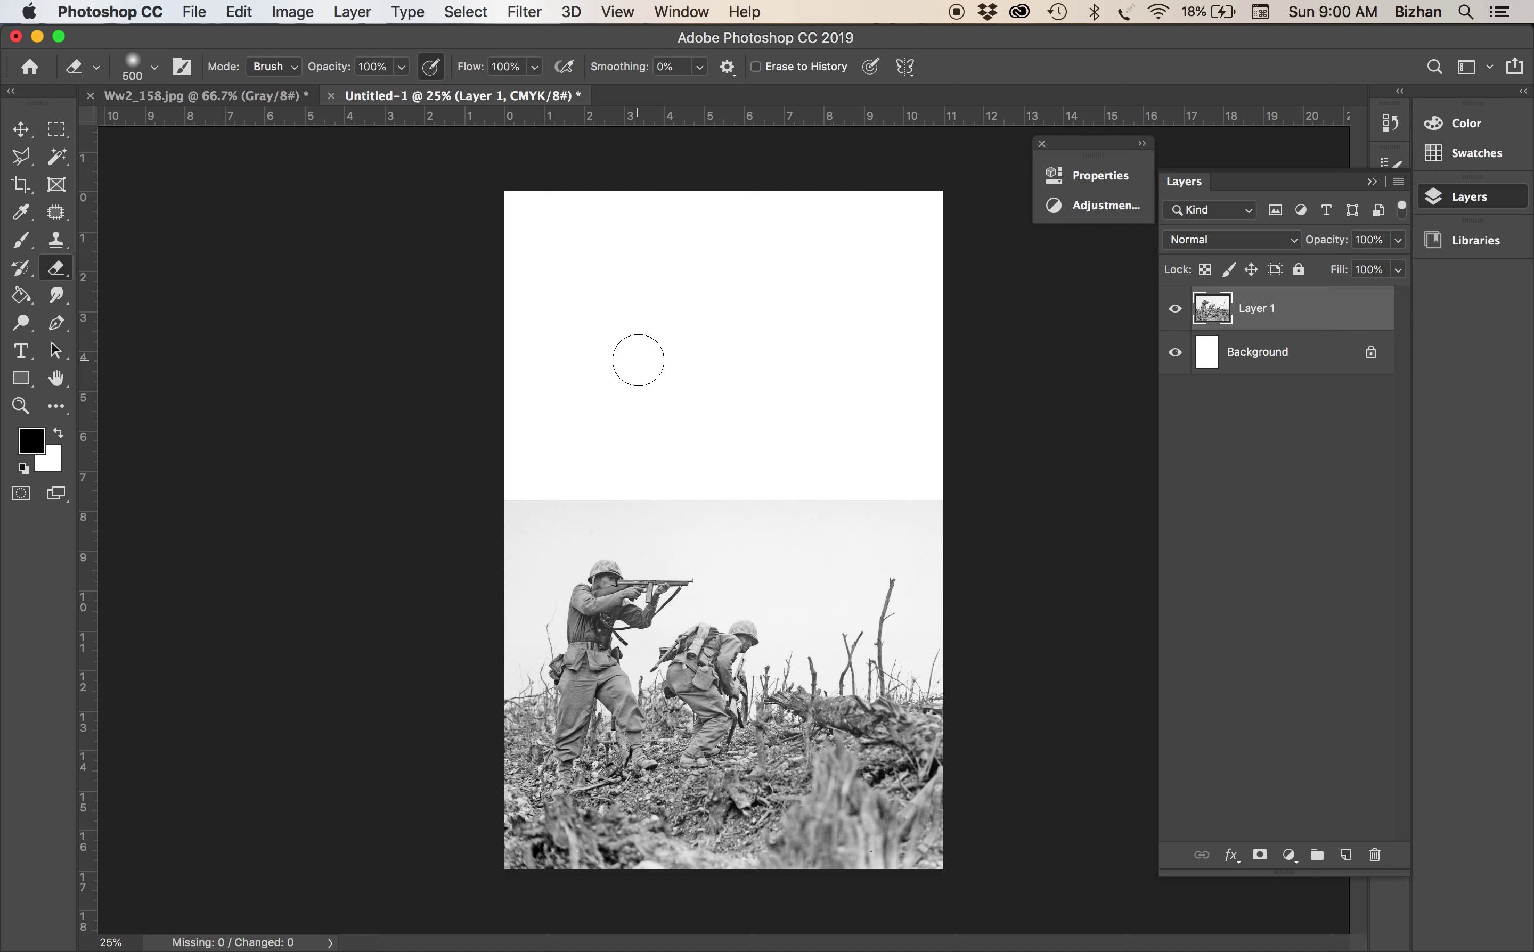
key("bracketright")
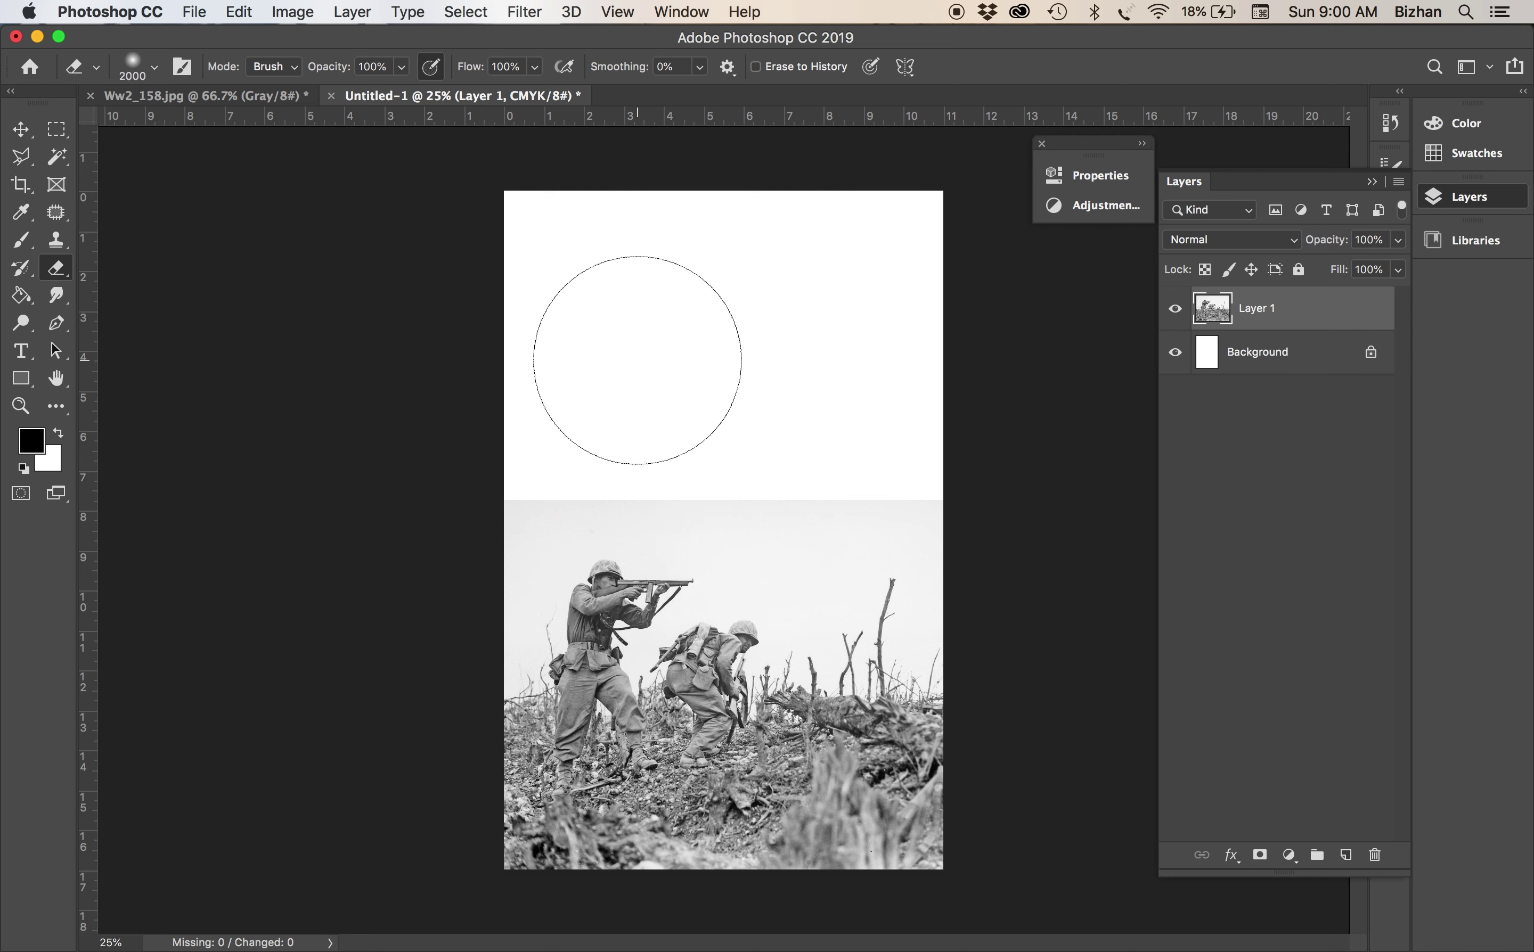
key("bracketleft")
key("bracketleft")
key("bracketleft")
key("bracketleft")
key("bracketleft")
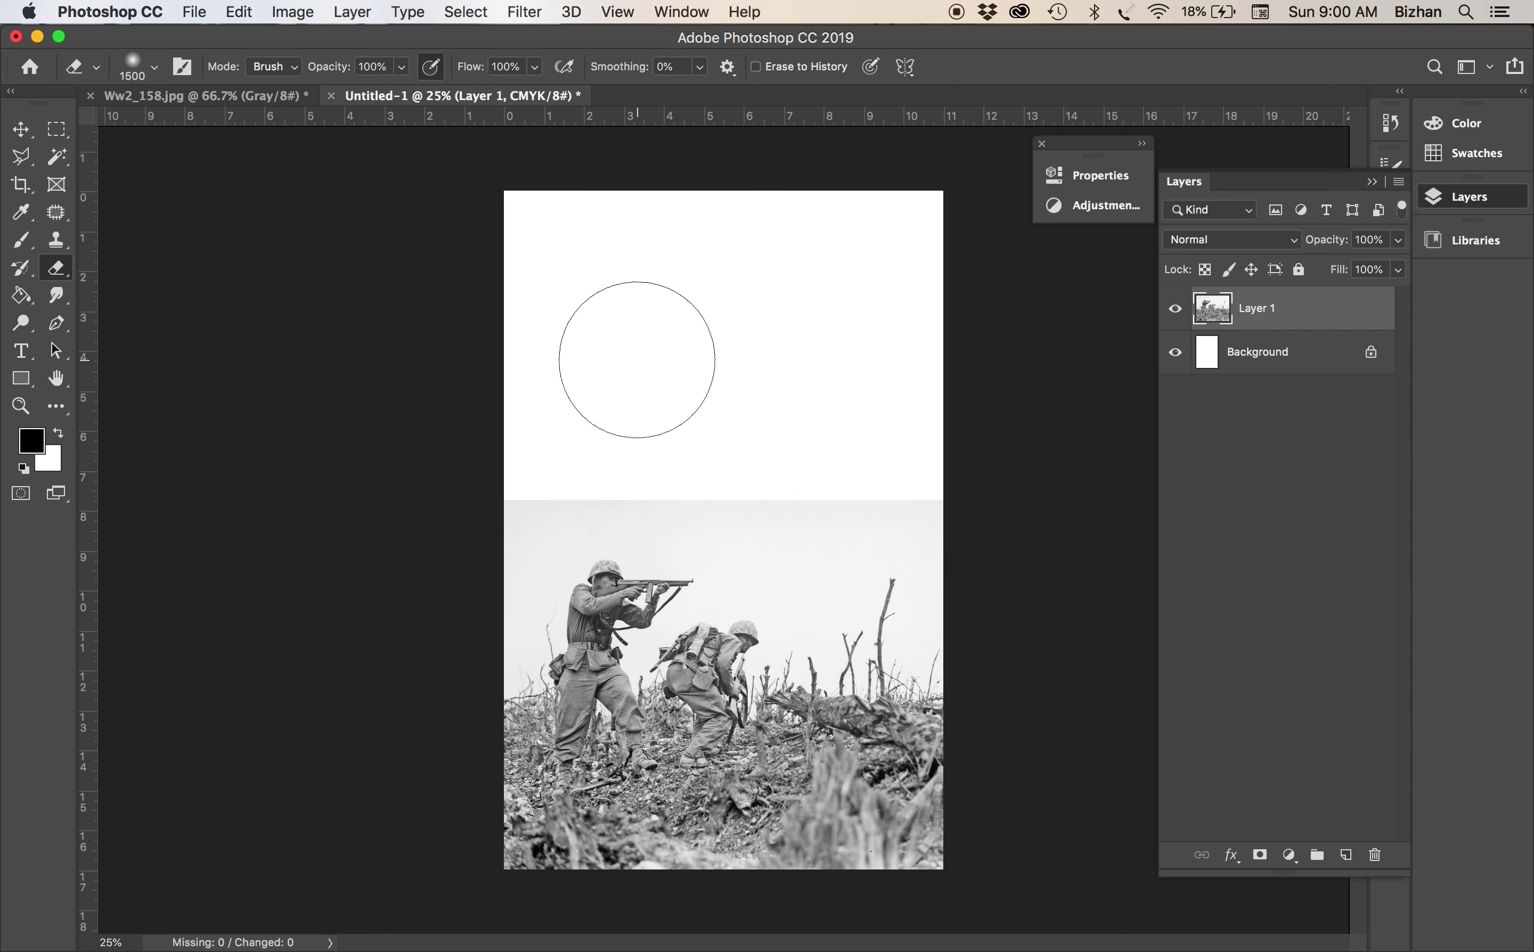
key("bracketright")
key("bracketright")
key("bracketright")
key("bracketright")
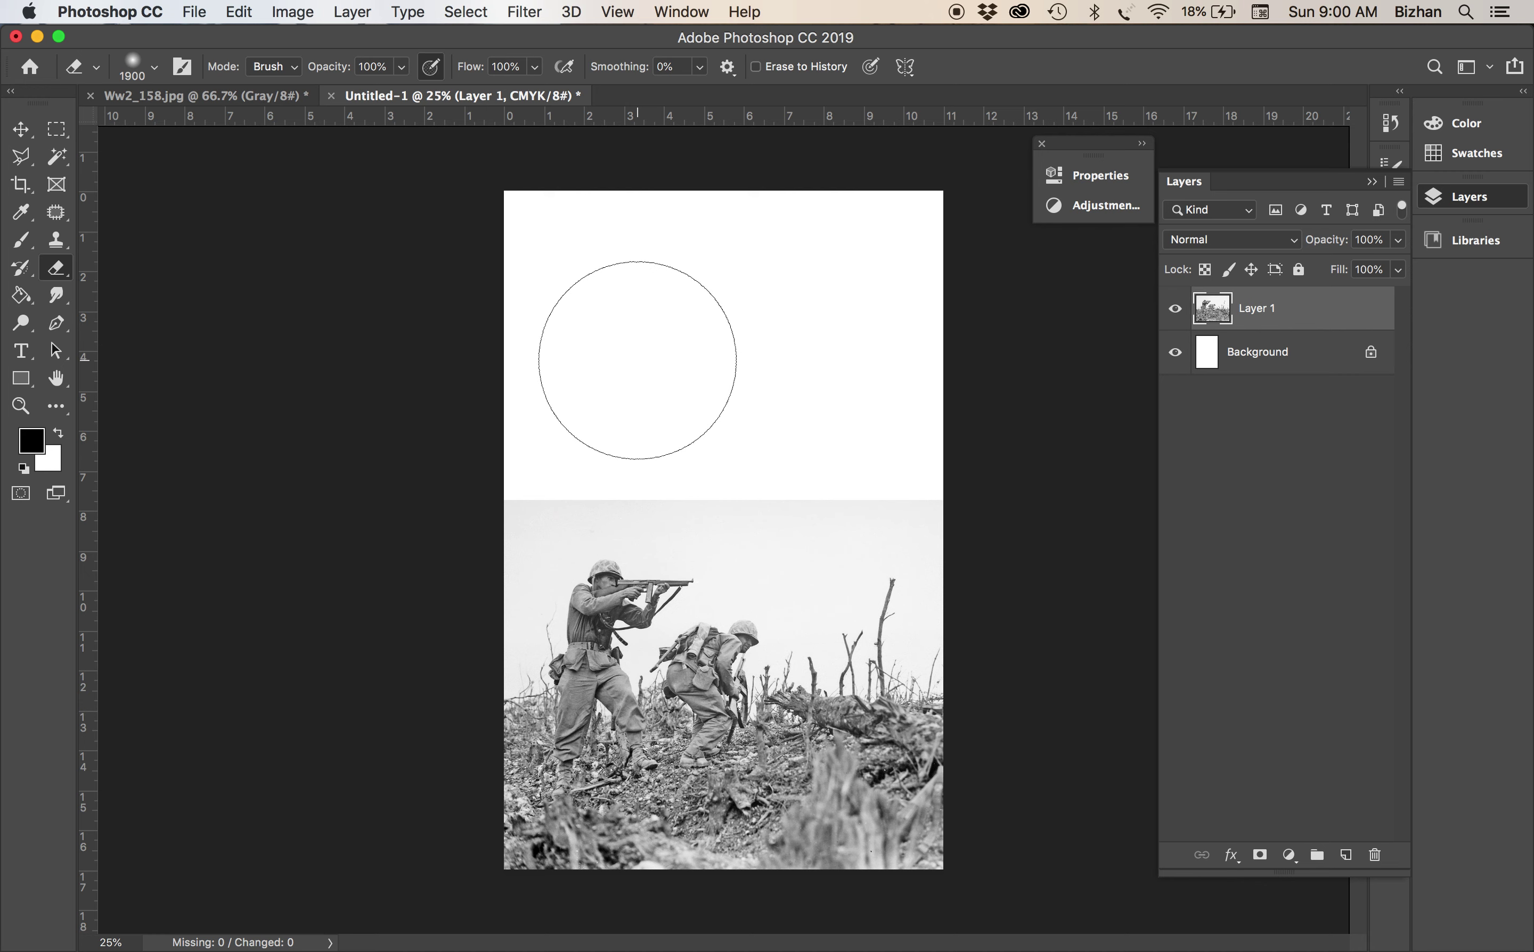
key("bracketleft")
key("bracketleft")
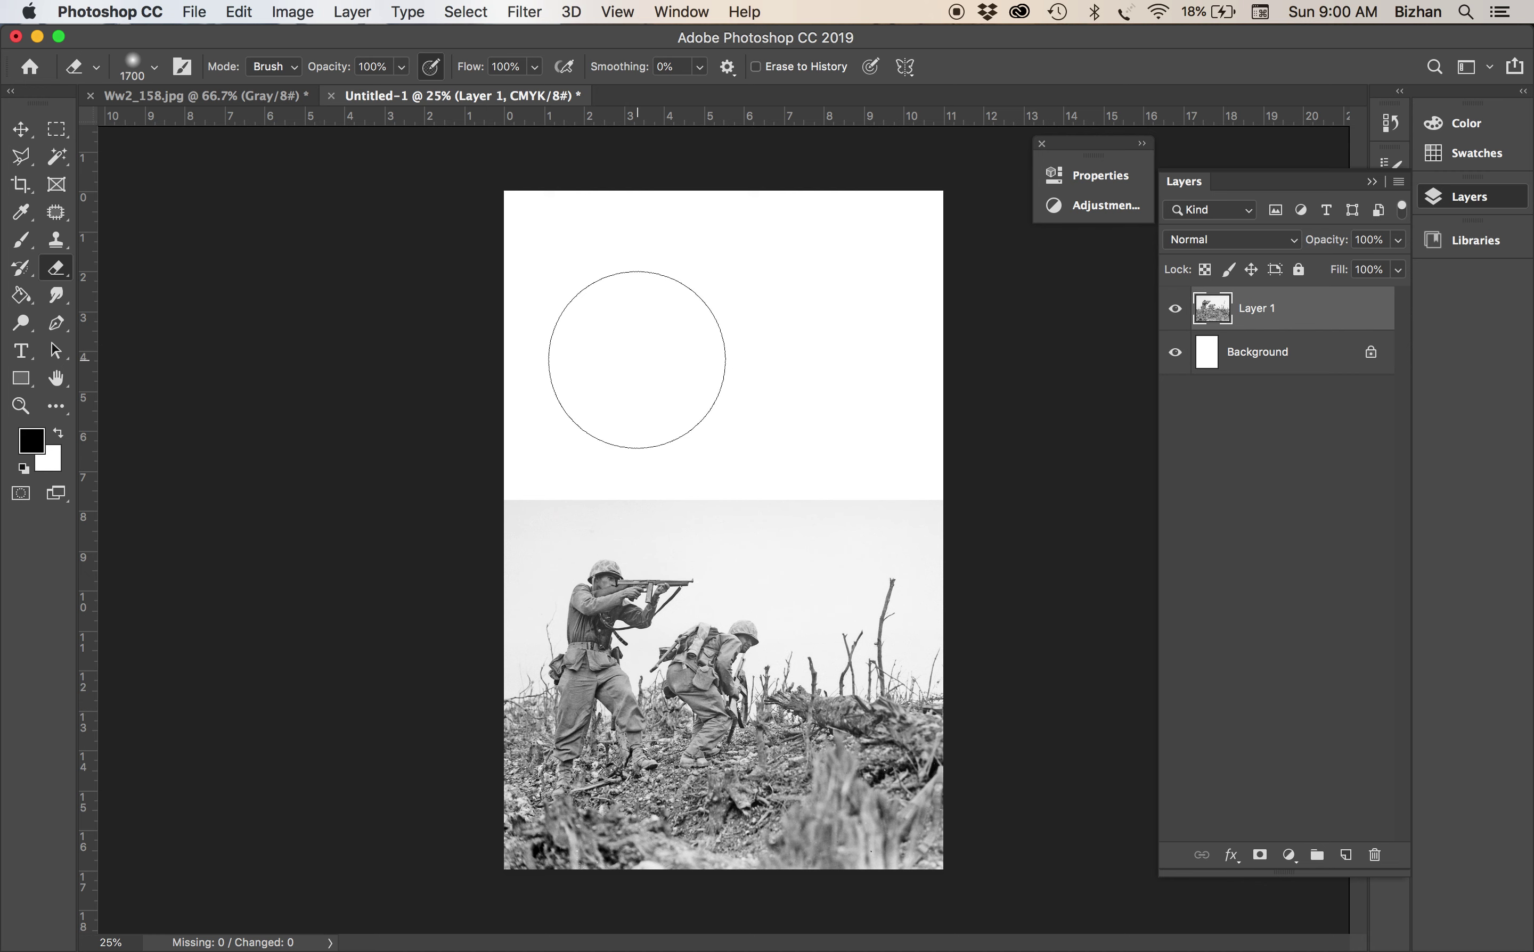
Try a thin diagonal erasing stroke across the standing soldier with a 100 px brush, and undo it
key("bracketleft")
key("bracketleft")
key("bracketleft")
key("bracketleft")
key("bracketleft")
key("bracketleft")
key("bracketleft")
key("bracketleft")
key("bracketleft")
key("bracketleft")
key("bracketleft")
key("bracketleft")
key("bracketleft")
key("bracketleft")
key("bracketleft")
key("bracketleft")
key("bracketleft")
left_click_drag(562, 466, 699, 743)
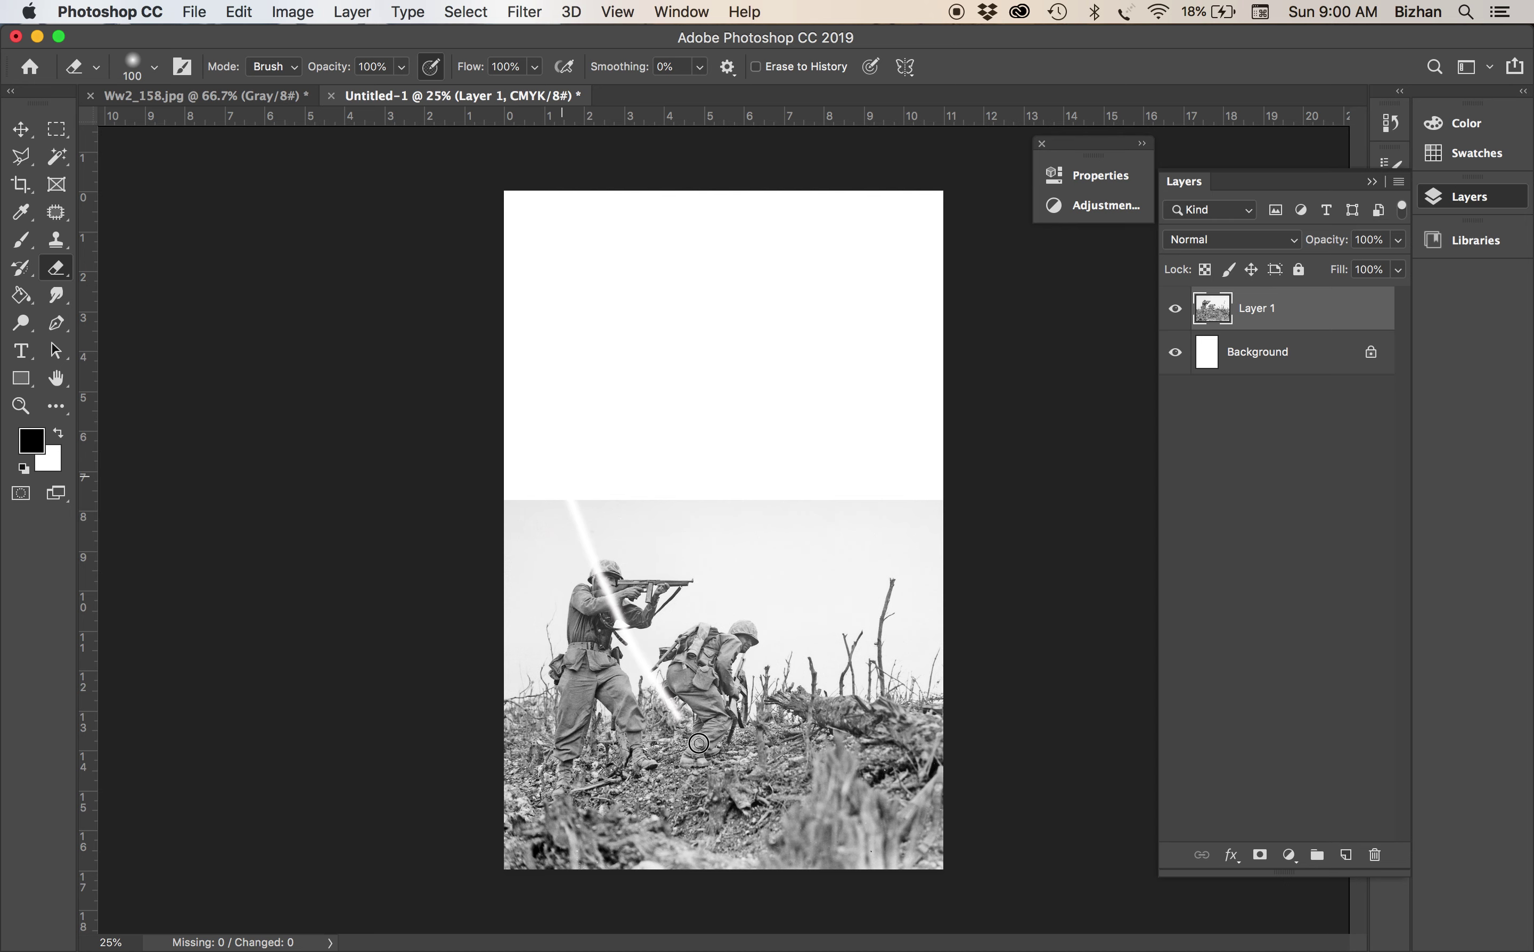
key("super+equal")
key("super+equal")
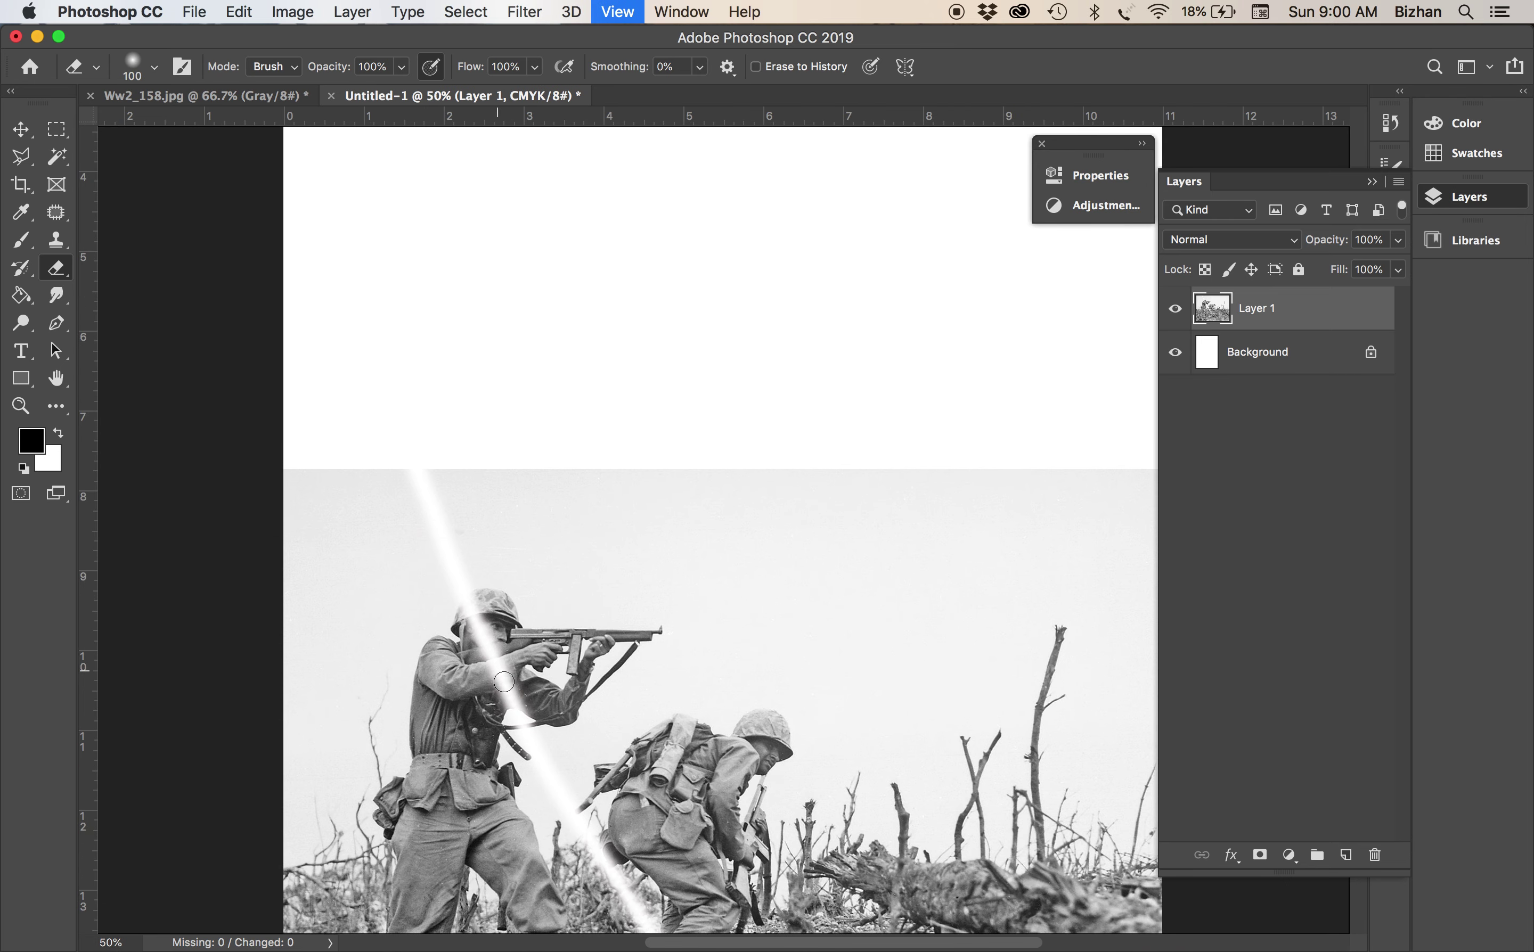
key("super+z")
Enlarge the eraser brush to 1900 px
key("super+minus")
key("super+minus")
key("super+minus")
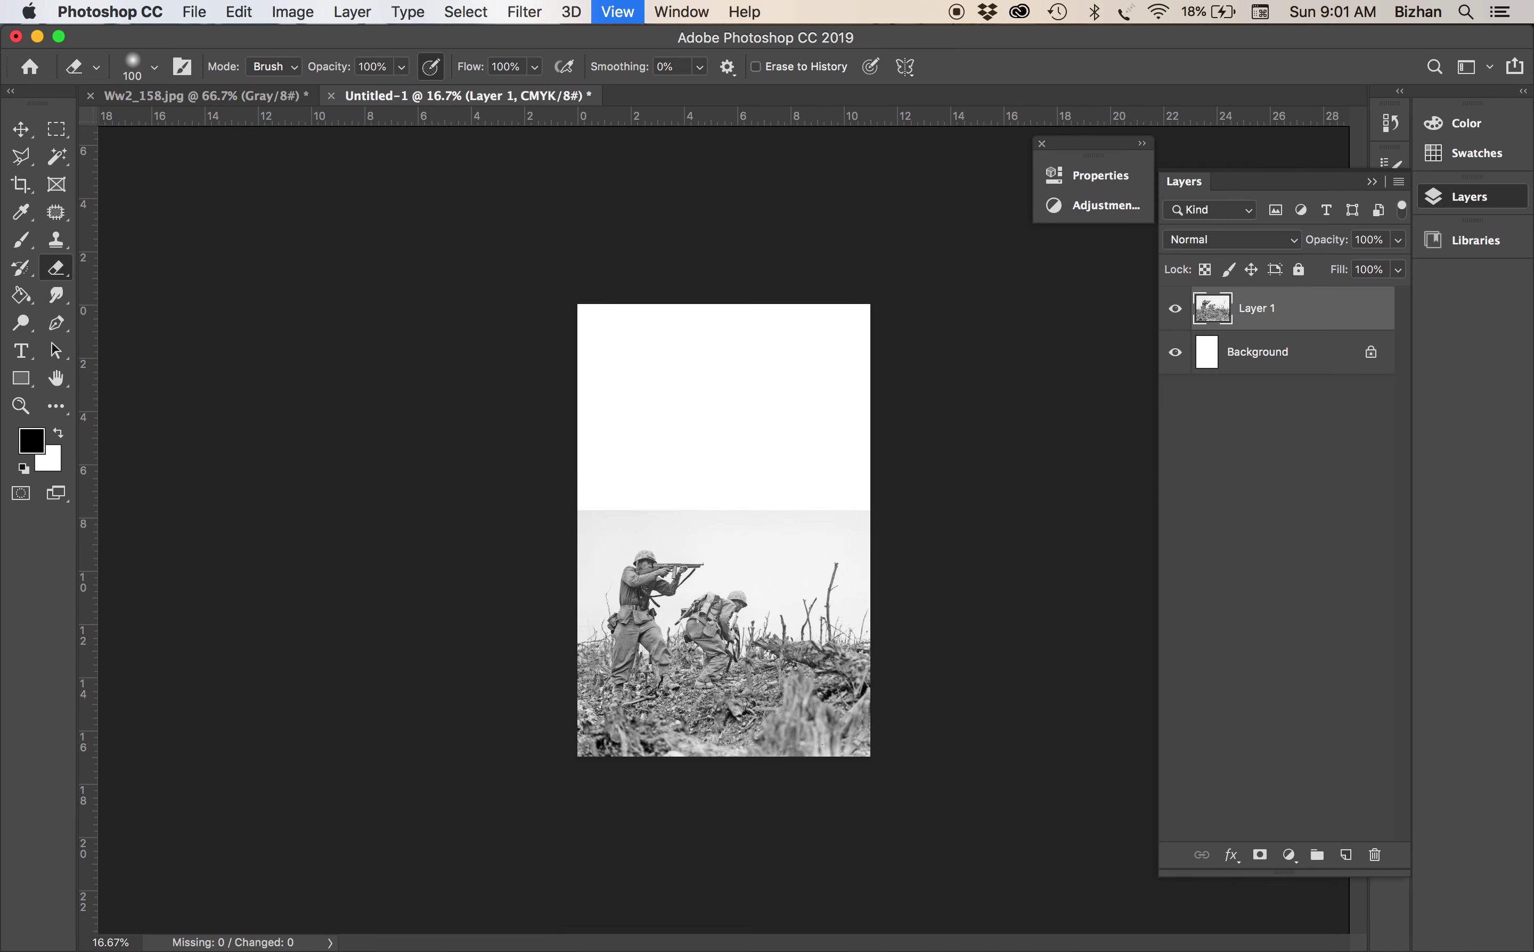
key("bracketright")
key("bracketright")
key("bracketright")
key("bracketright")
key("bracketright")
key("bracketright")
key("bracketright")
key("bracketright")
key("bracketright")
key("bracketright")
key("bracketright")
key("bracketright")
key("bracketright")
key("bracketright")
key("bracketright")
key("bracketright")
key("bracketright")
key("bracketright")
key("bracketright")
key("bracketright")
key("bracketright")
key("bracketright")
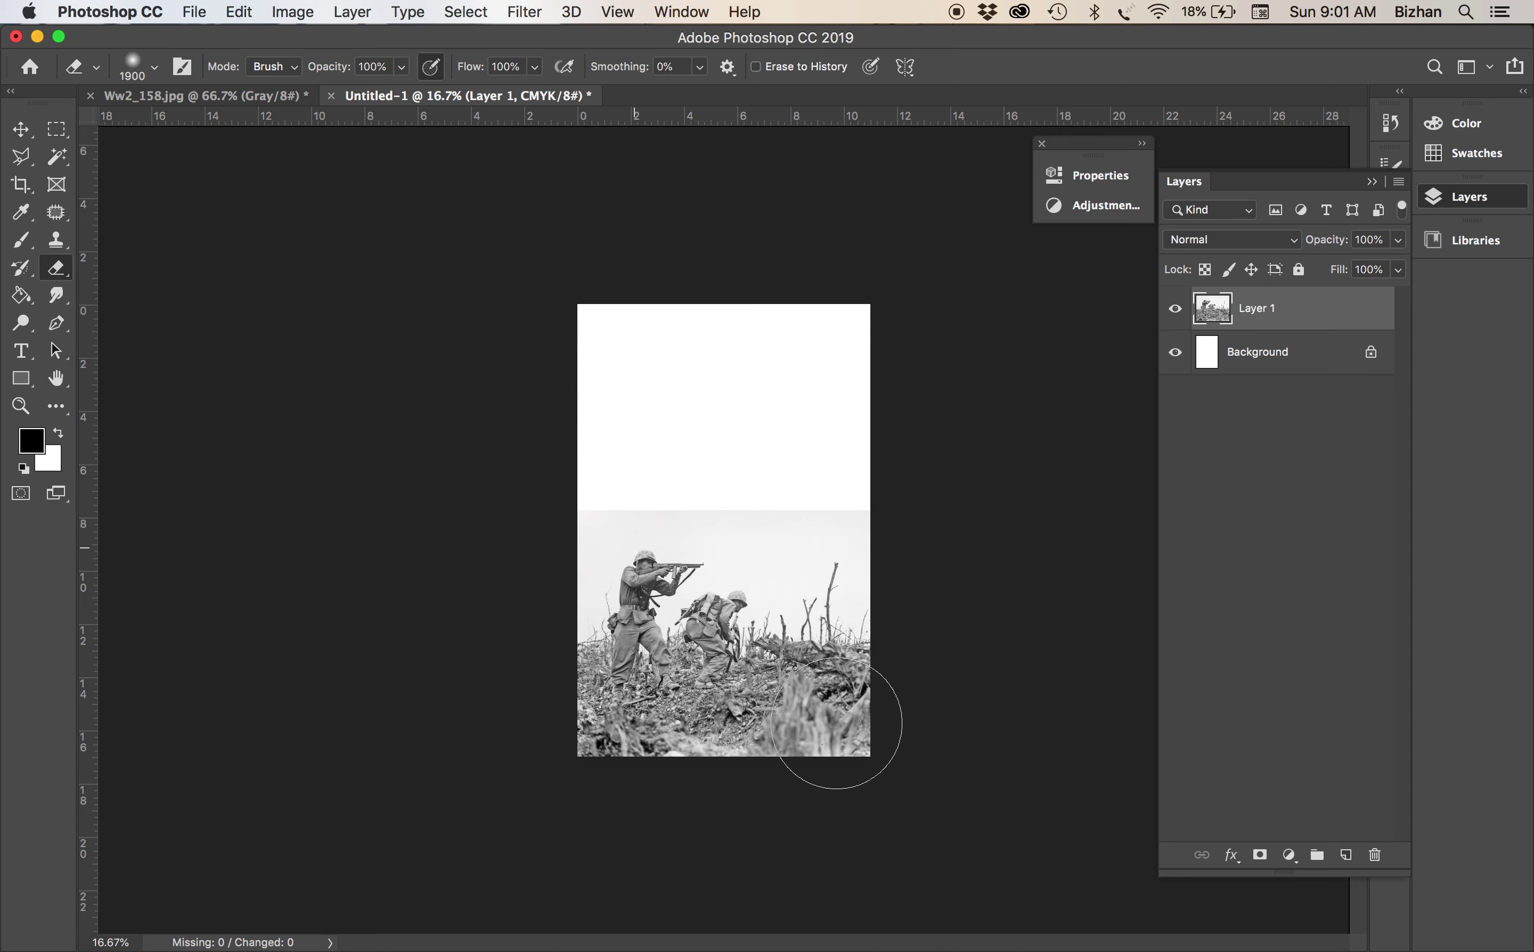
Try erasing diagonally across the soldiers and ground with the large soft brush, and undo the stroke
left_click_drag(836, 723, 822, 719)
key("super+plus")
key("super+plus")
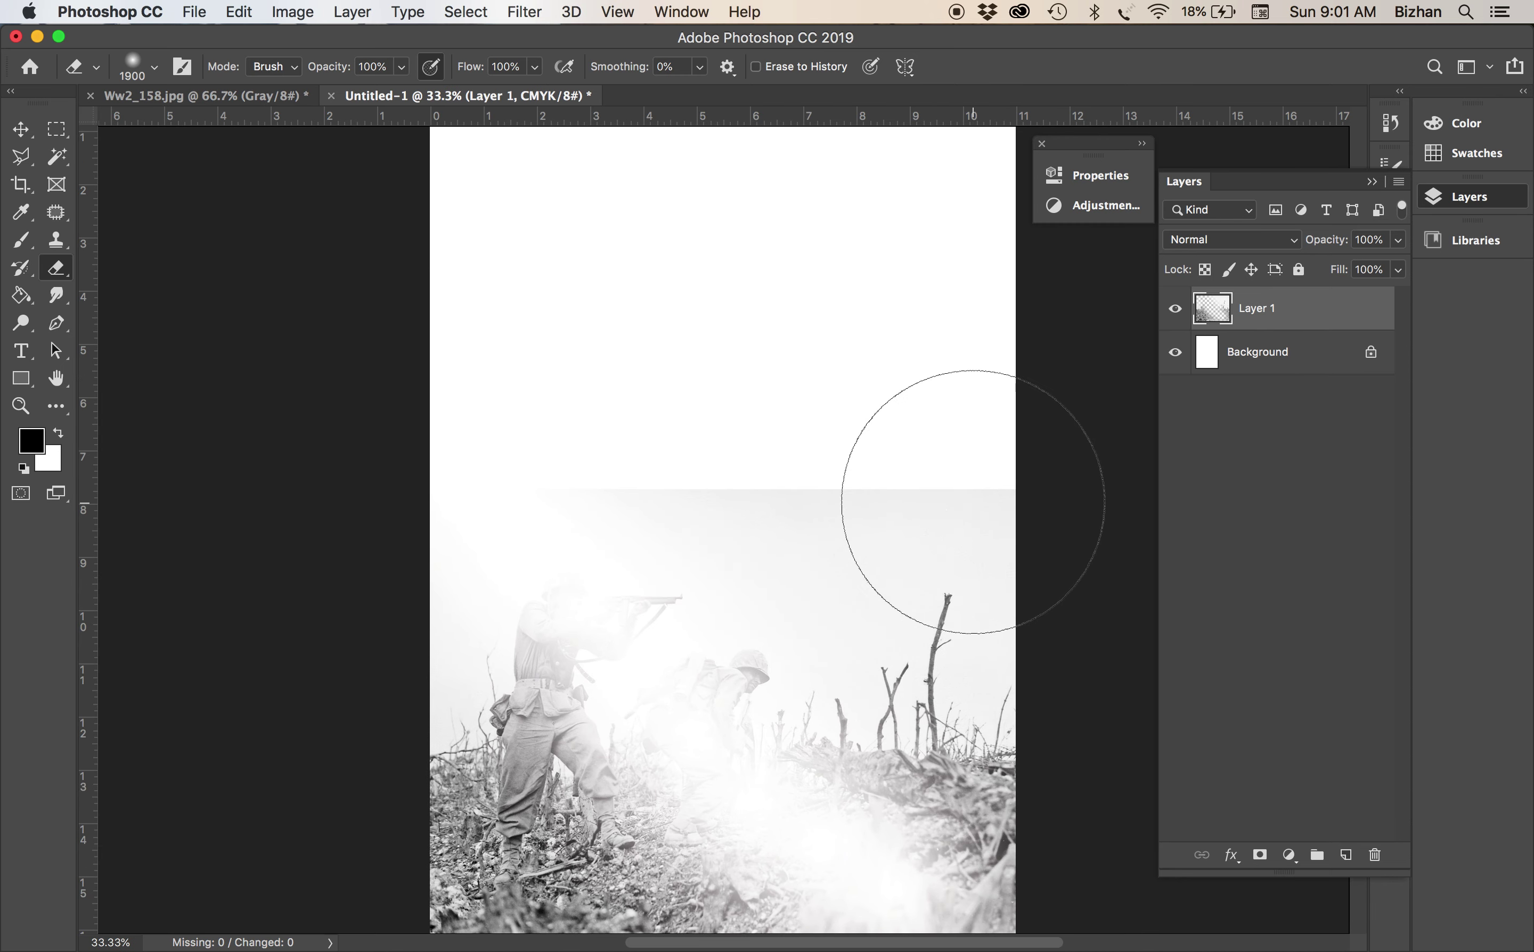
key("super+z")
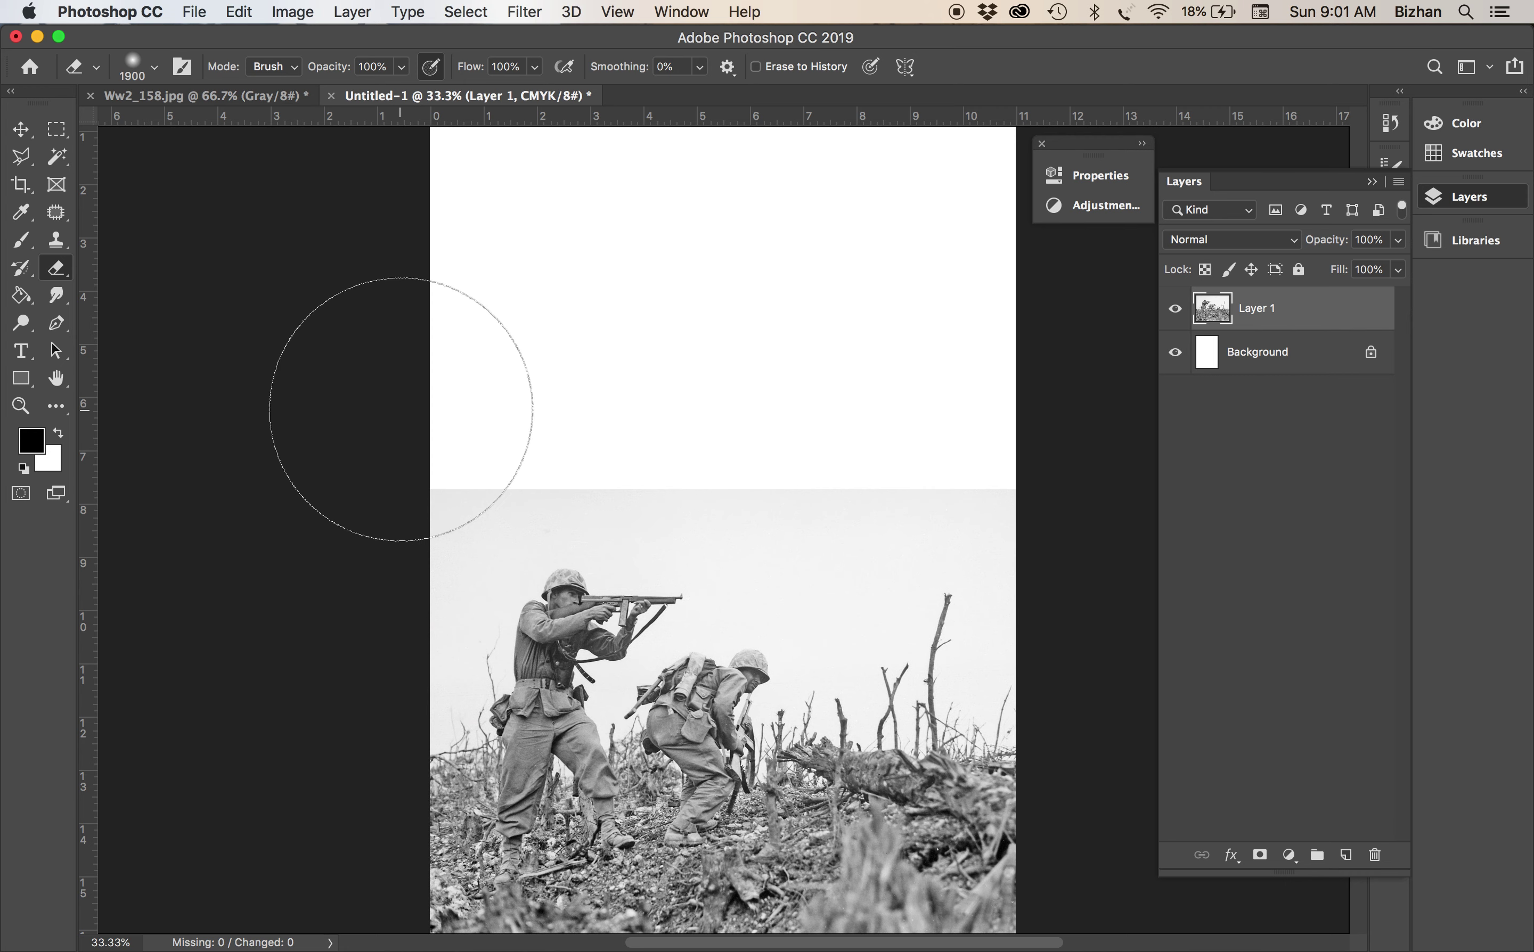
Erase along the photo's hard upper edge with the 1900 px soft brush to fade the sky into the white background
mouse_move(891, 421)
left_mouse_down()
mouse_move(1057, 435)
mouse_move(691, 401)
mouse_move(510, 418)
mouse_move(600, 382)
left_mouse_up()
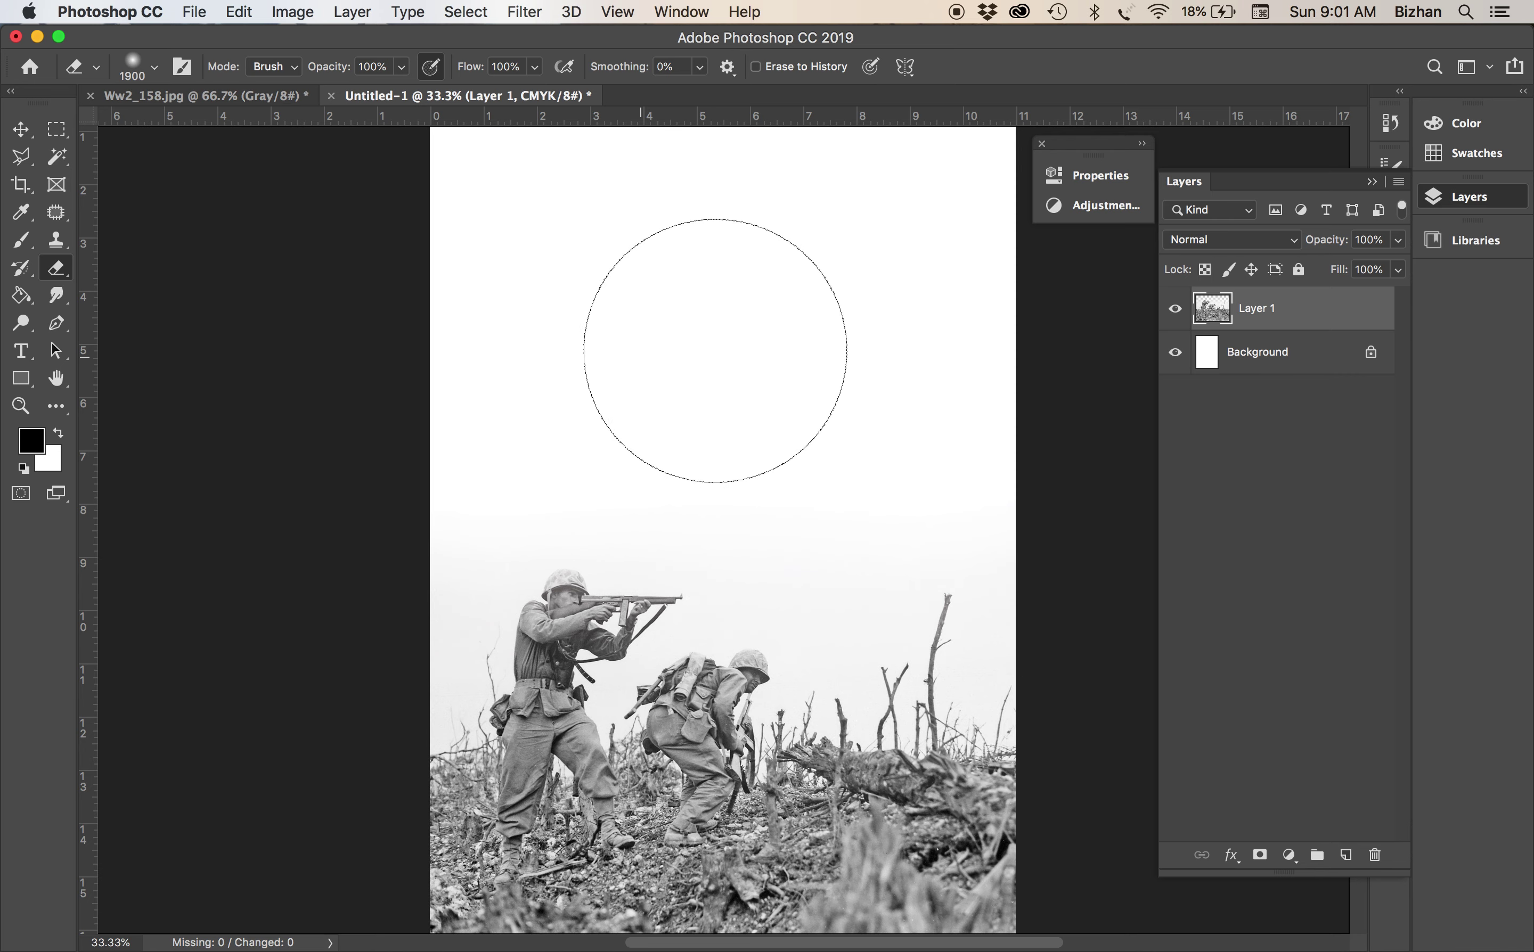
Look up the headliner in the TextEdit notes and add "H20" as a new text layer in the upper part of the page
key("super+minus")
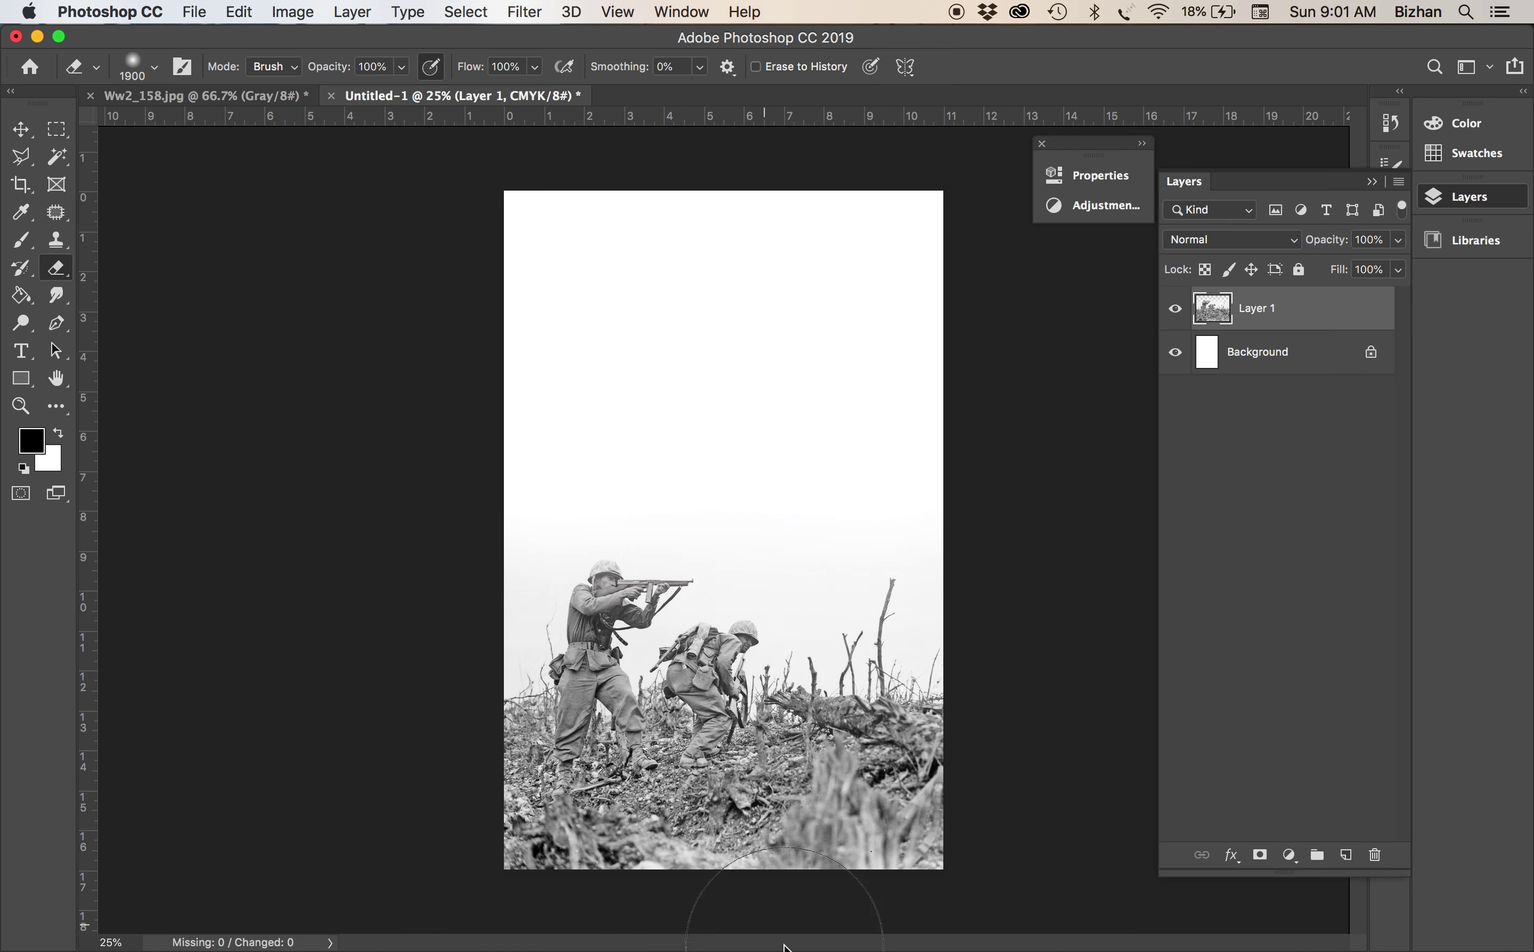
key("v")
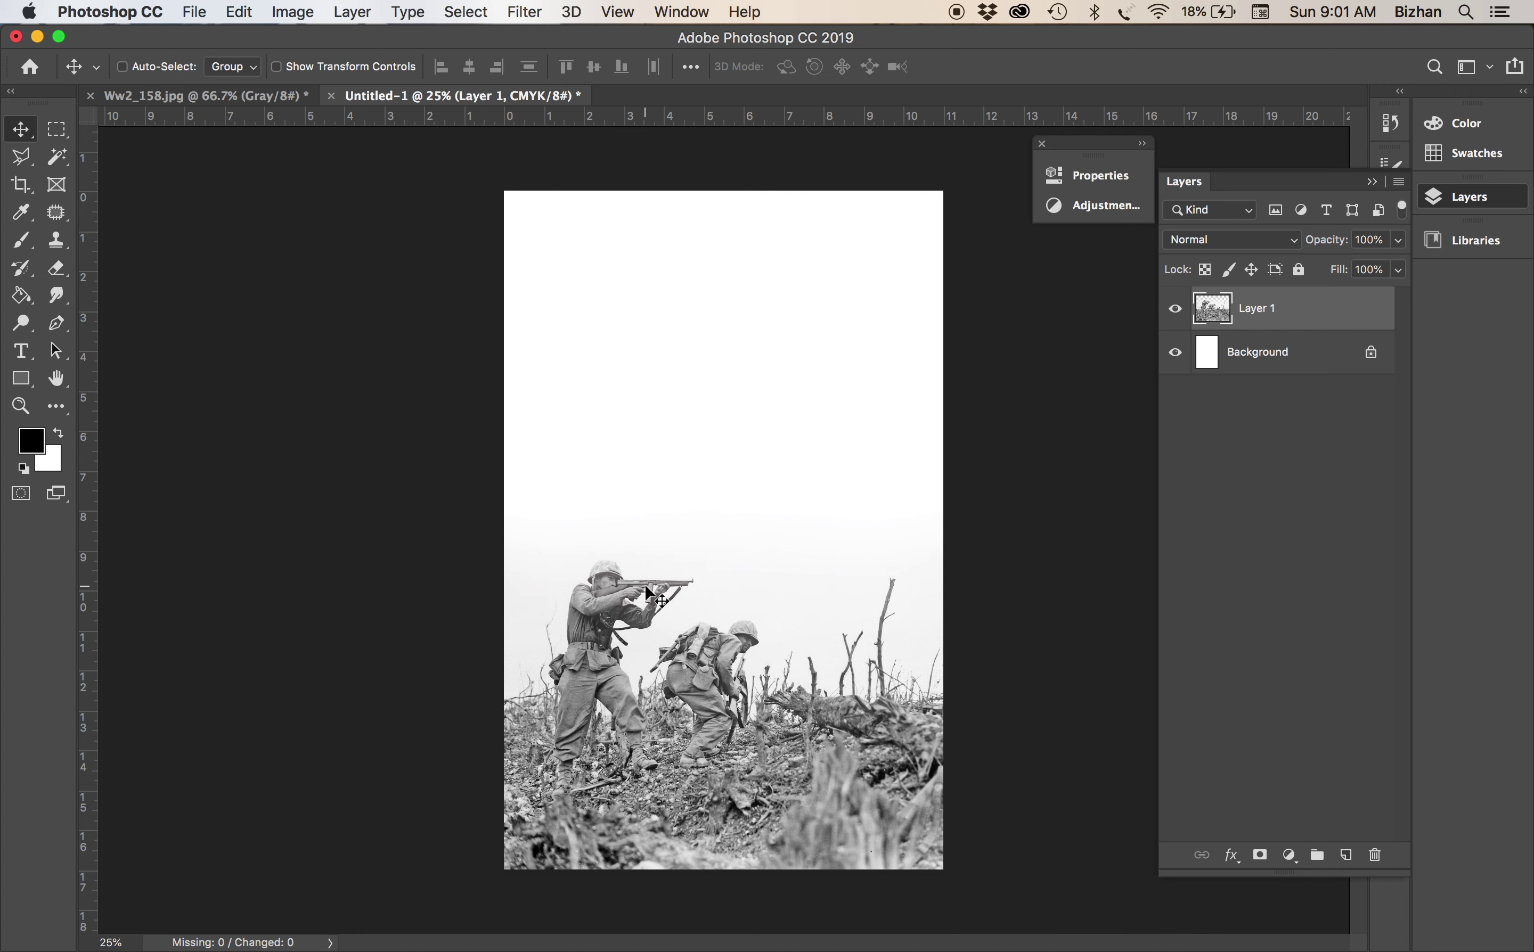
mouse_move(534, 938)
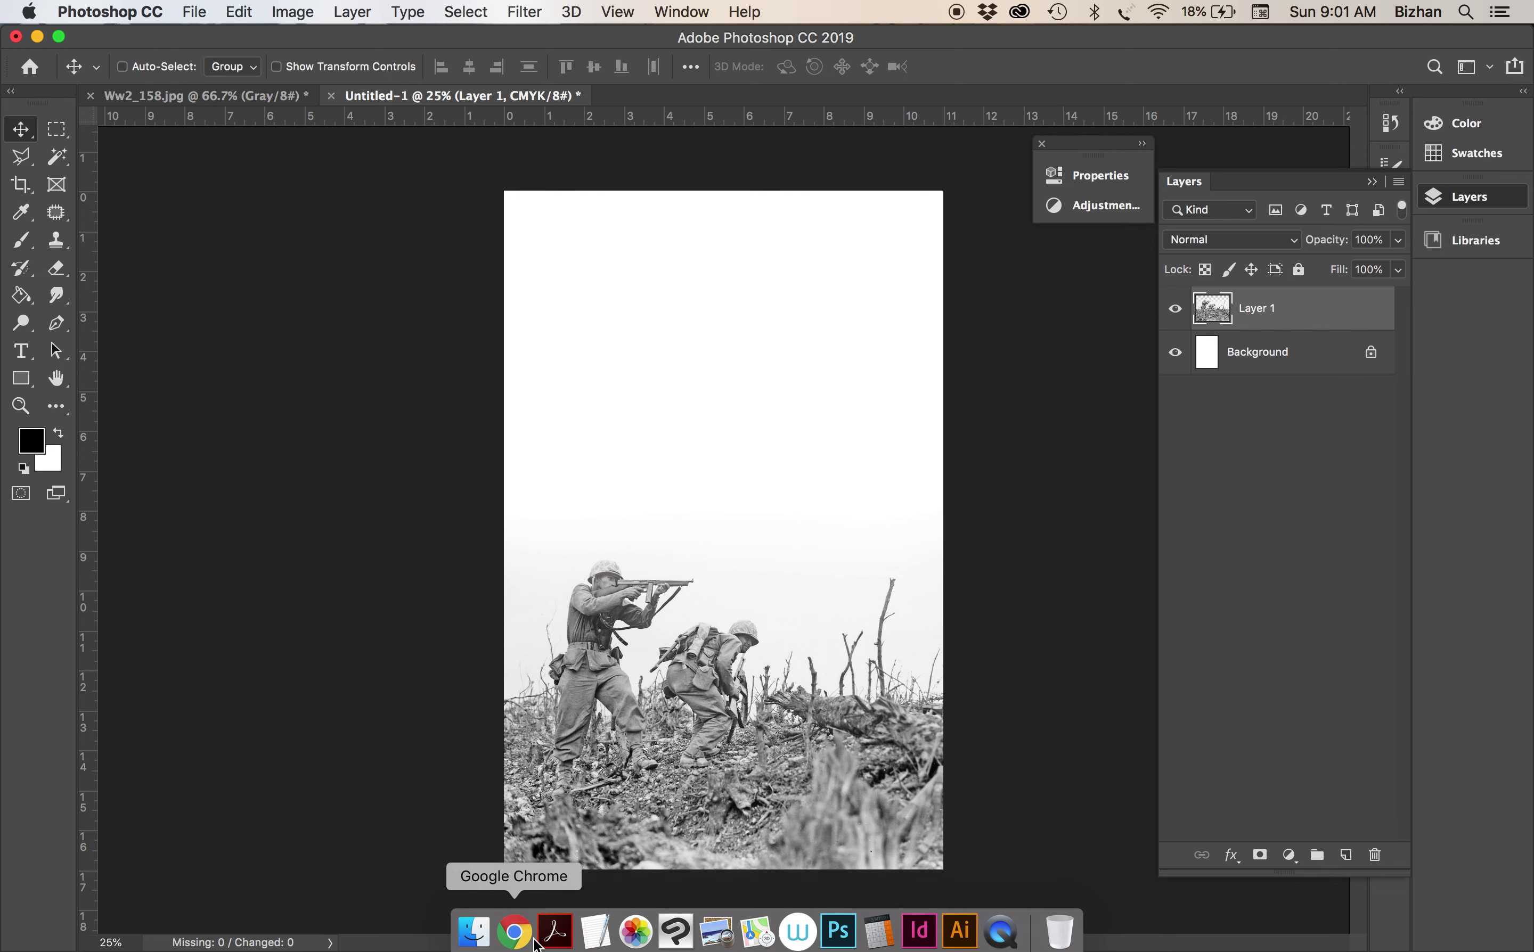
left_click(595, 931)
left_click(822, 194)
left_click(620, 264)
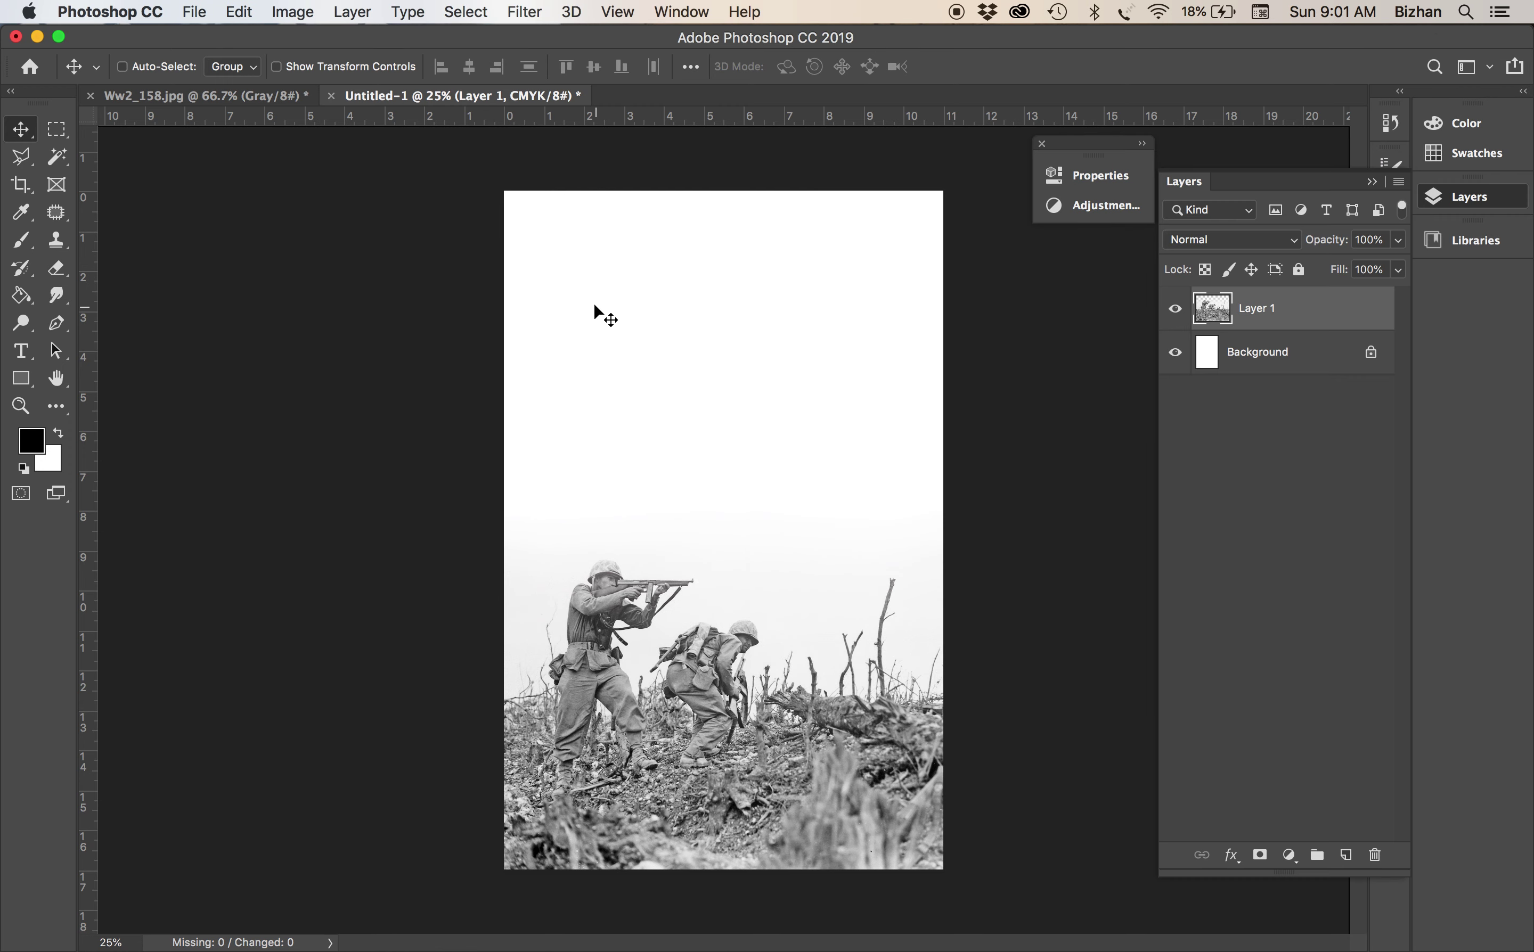
key("t")
left_click(591, 293)
type("H2O")
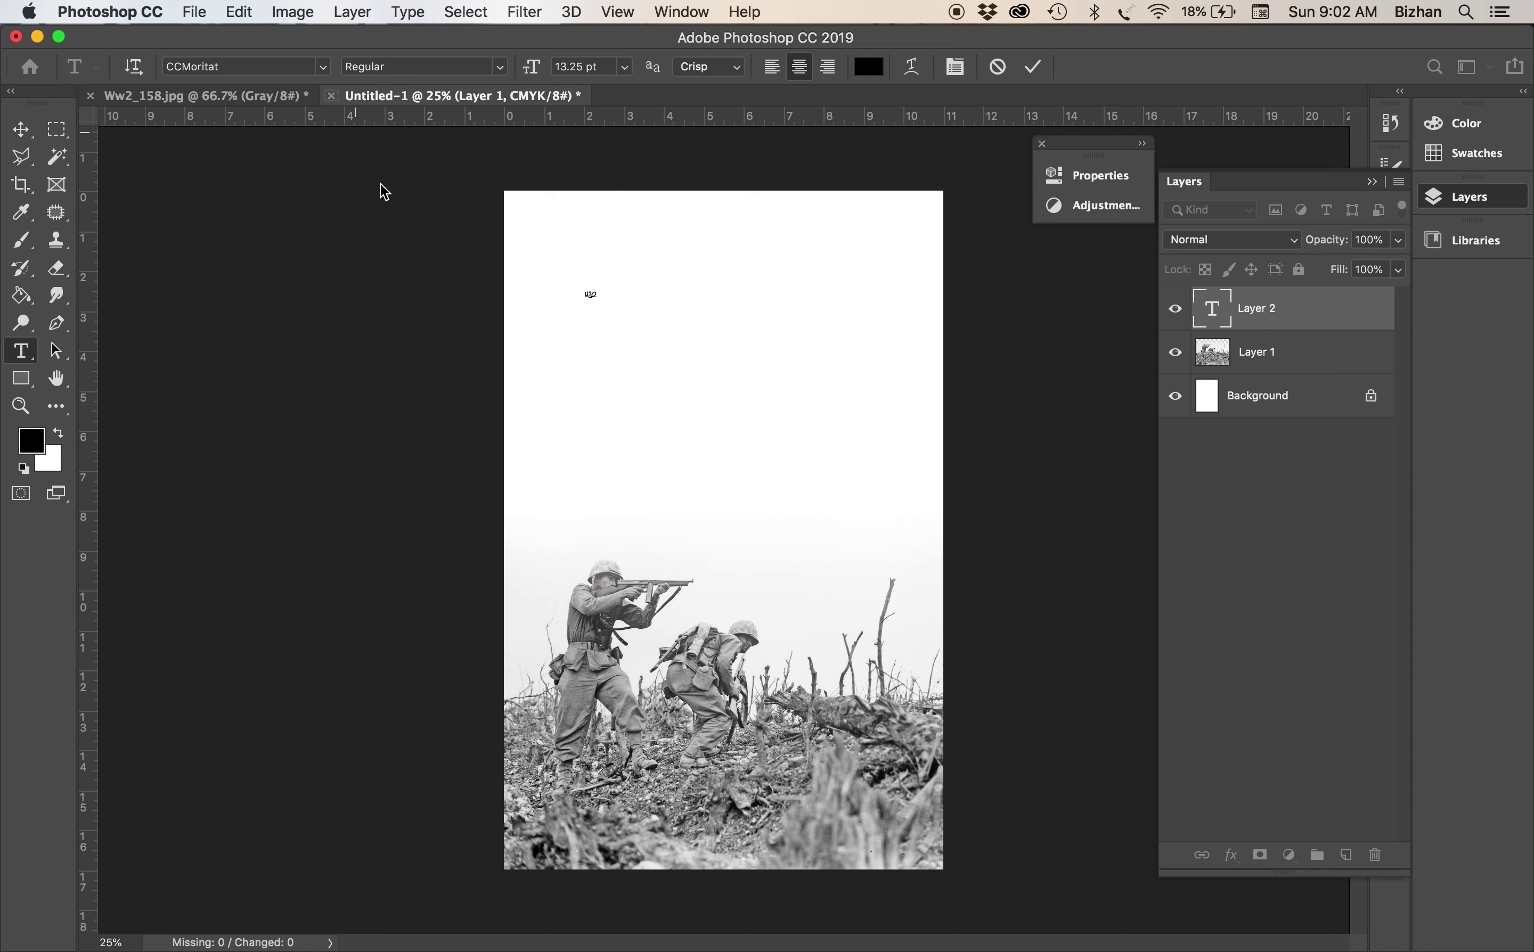
Set the font of the H20 text to League Mono Bold
key("super+a")
left_click(303, 63)
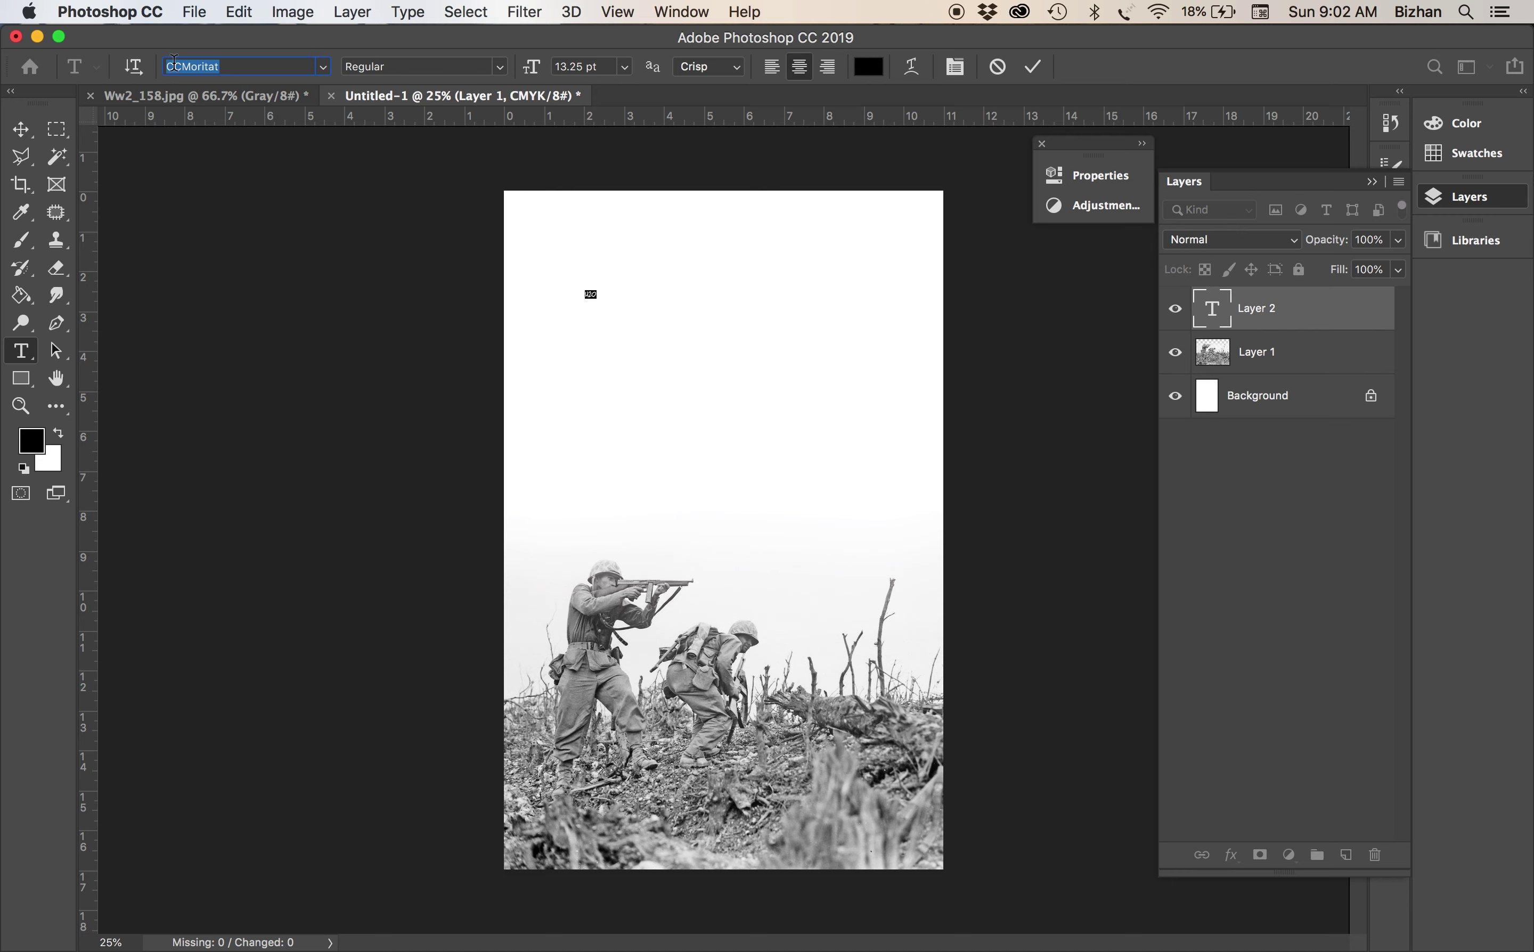
type("hel")
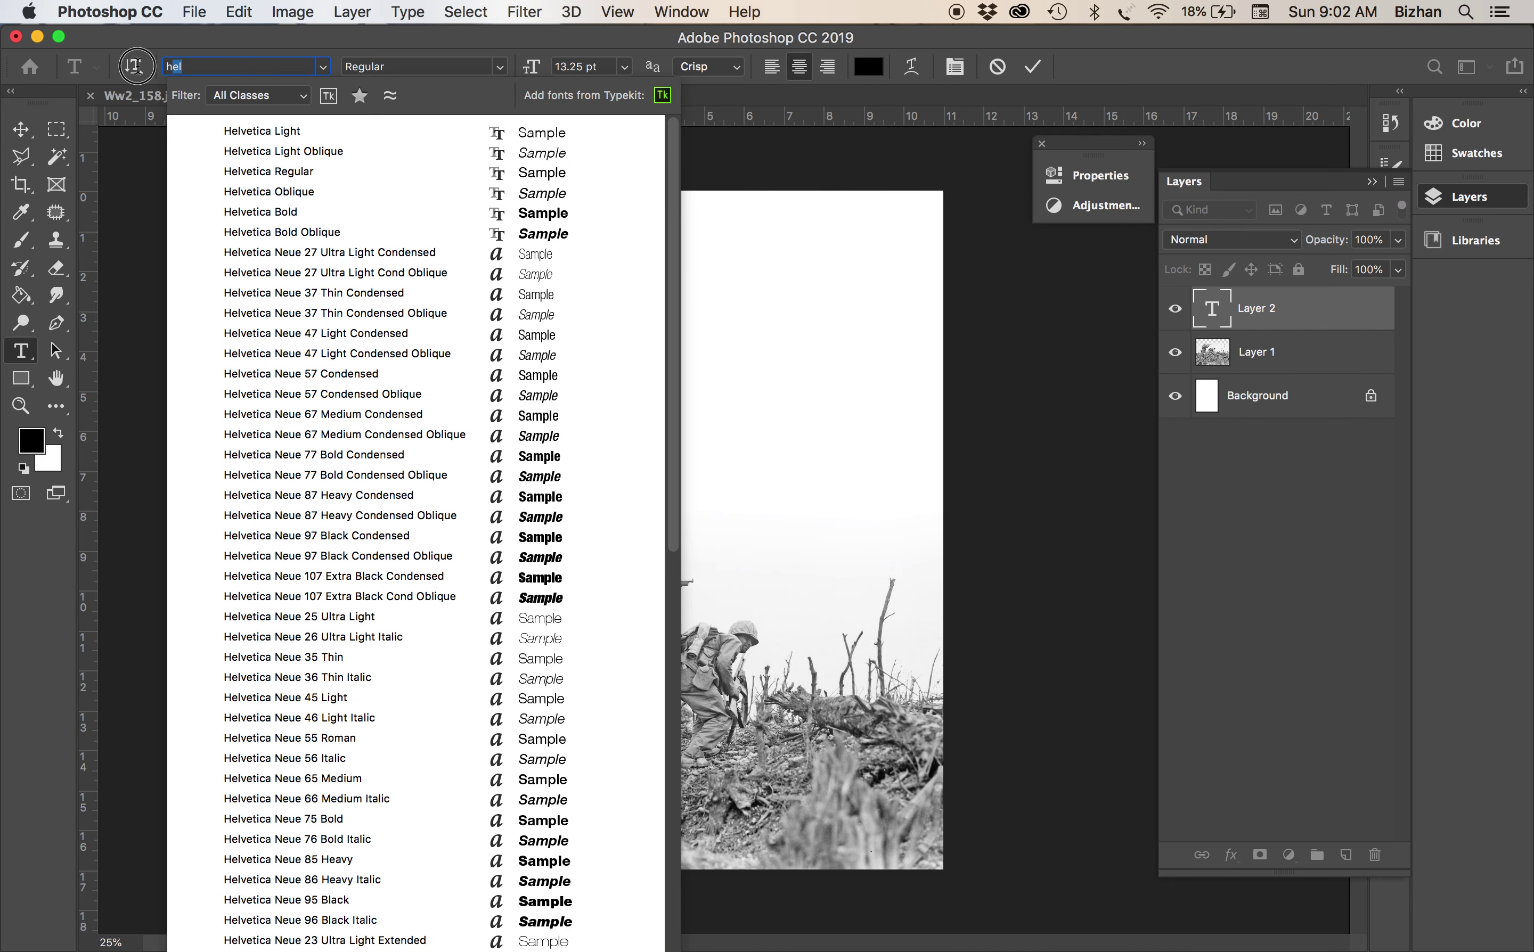
type("league")
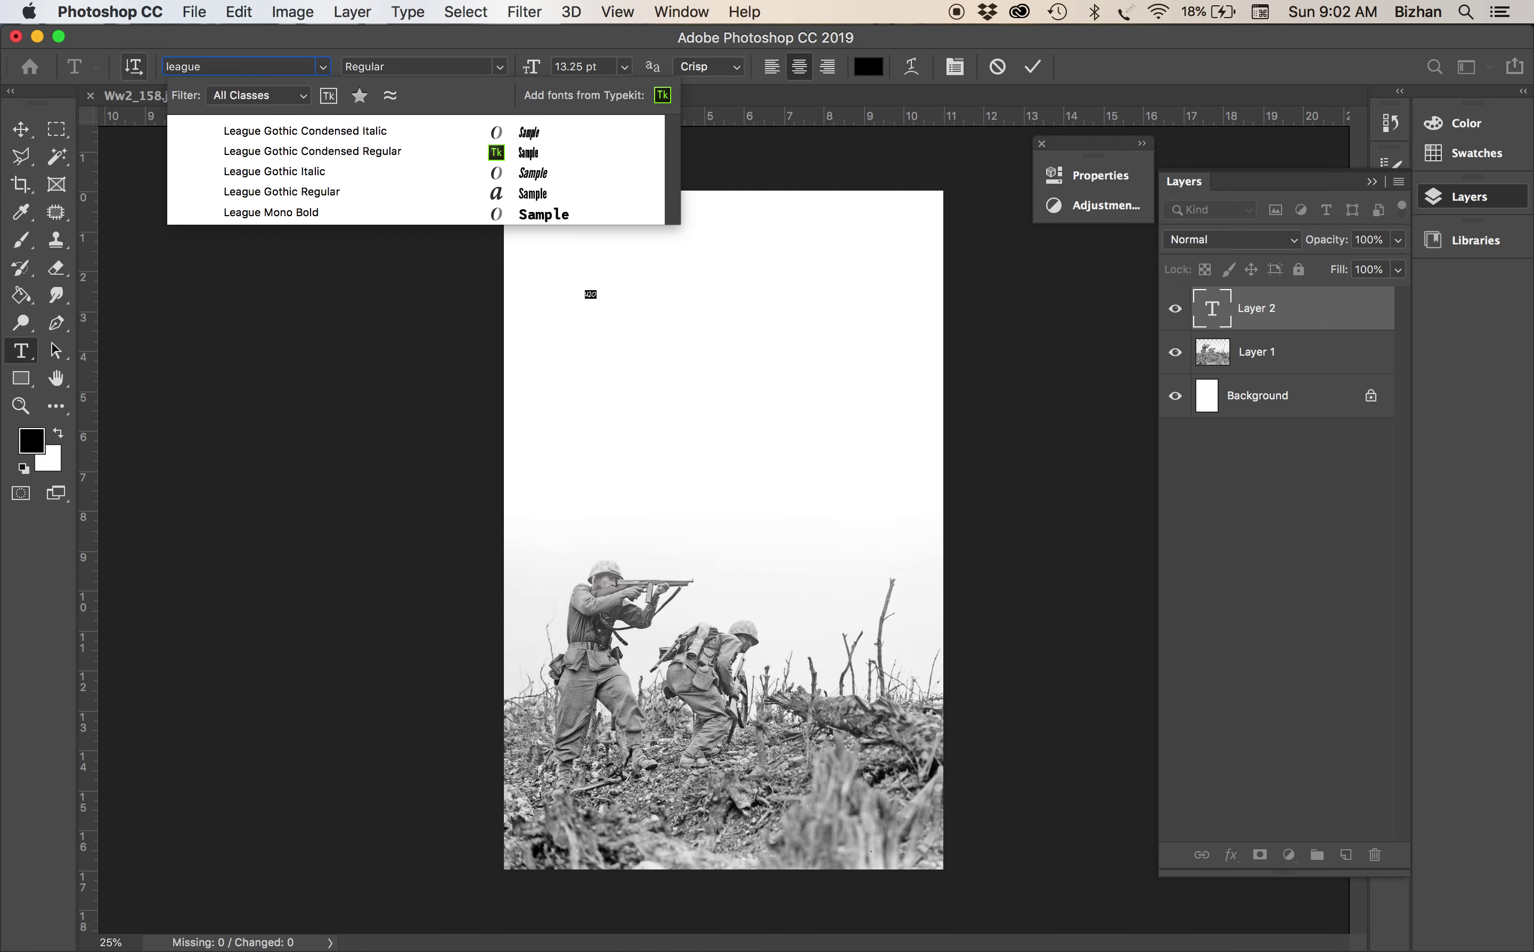
left_click(277, 212)
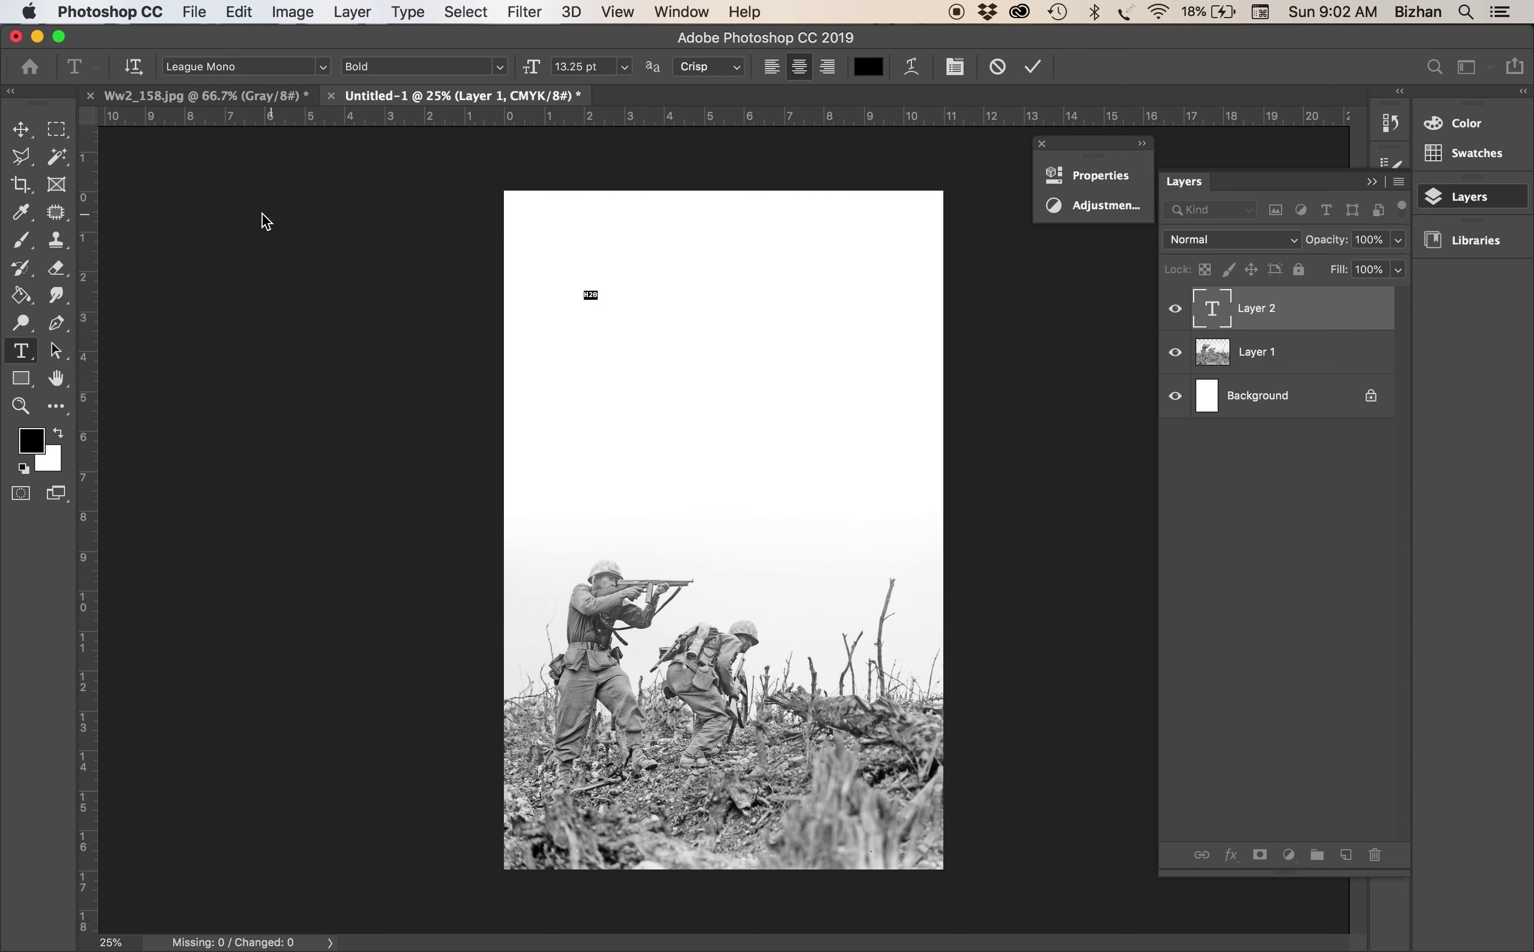
Scale the H20 text up to about 1409% so it becomes a large headline above the soldiers
left_click(21, 129)
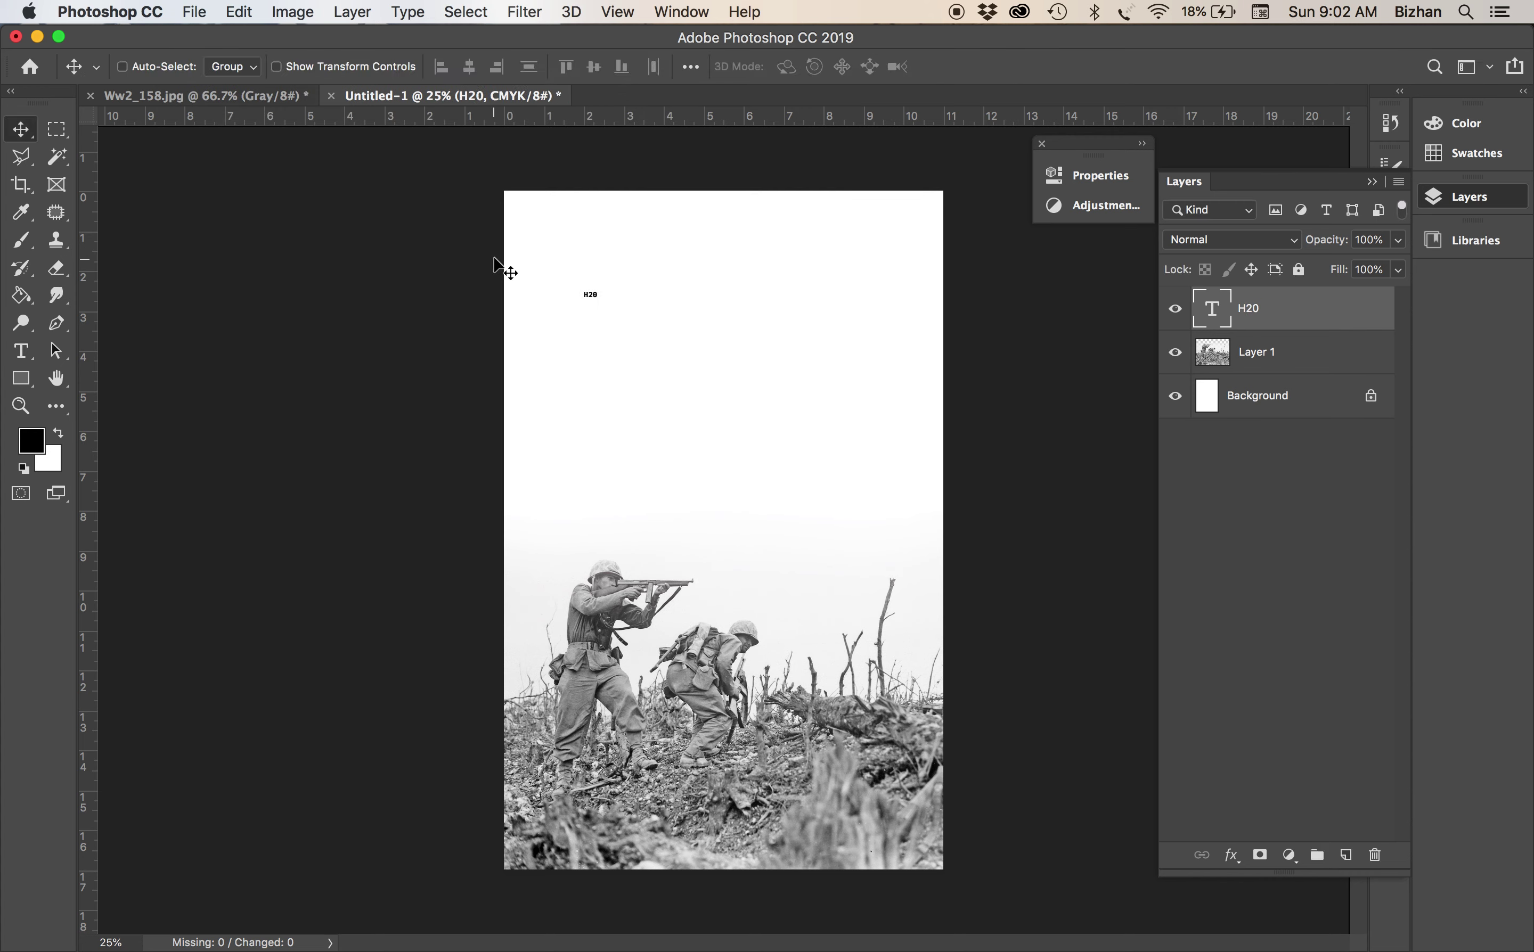
key("super+t")
left_click_drag(603, 302, 763, 424)
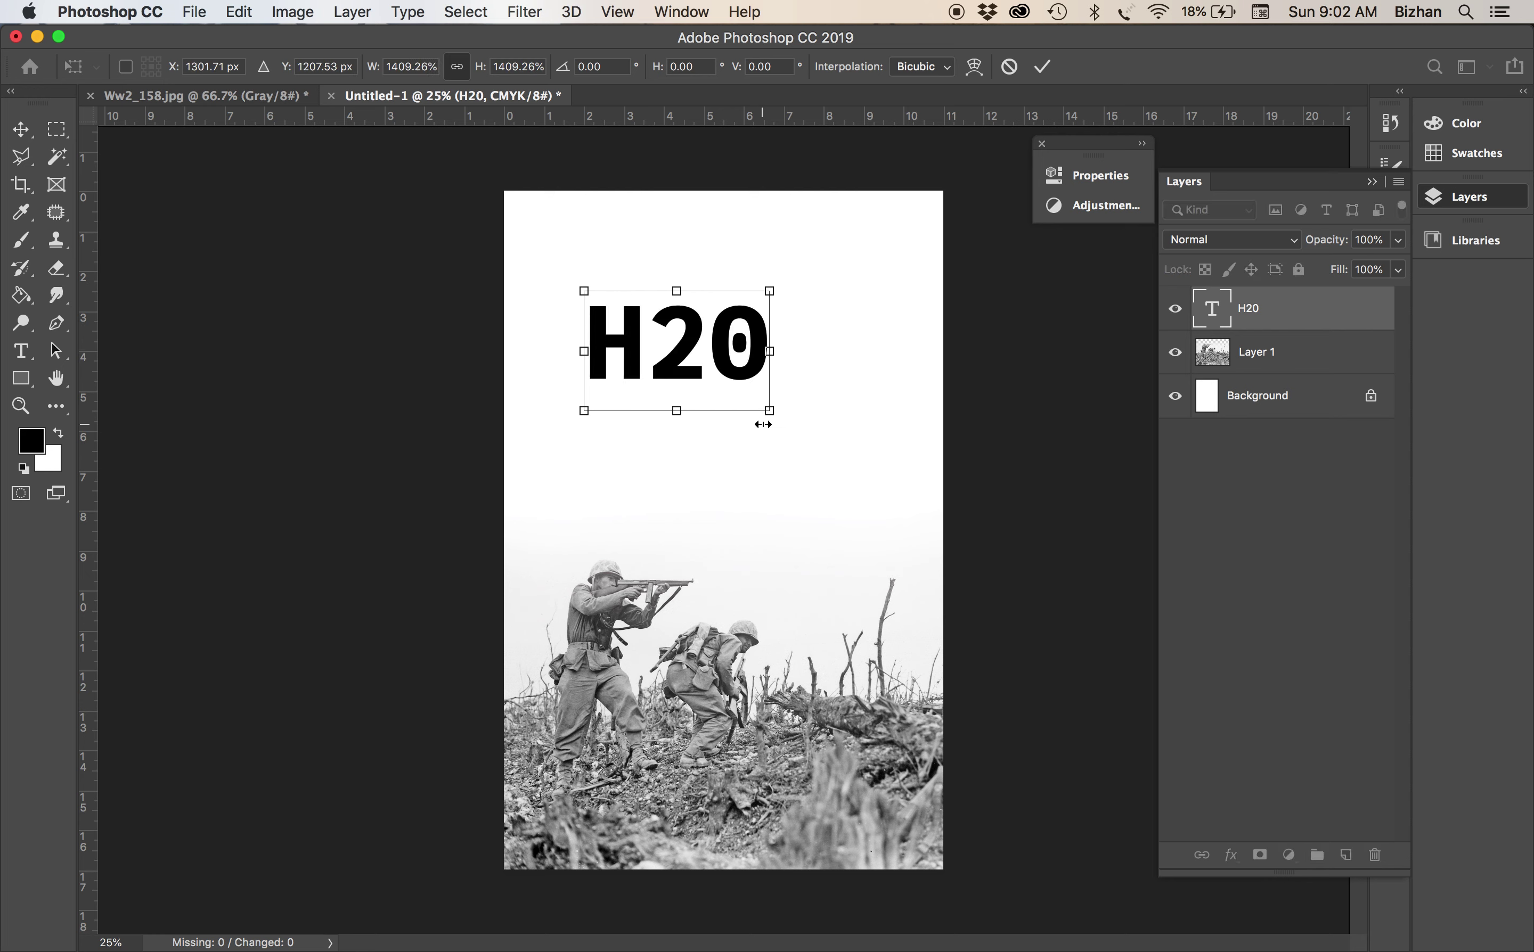
key("Return")
Change the font of the whole H20 headline to League Gothic Regular
key("t")
left_click(660, 357)
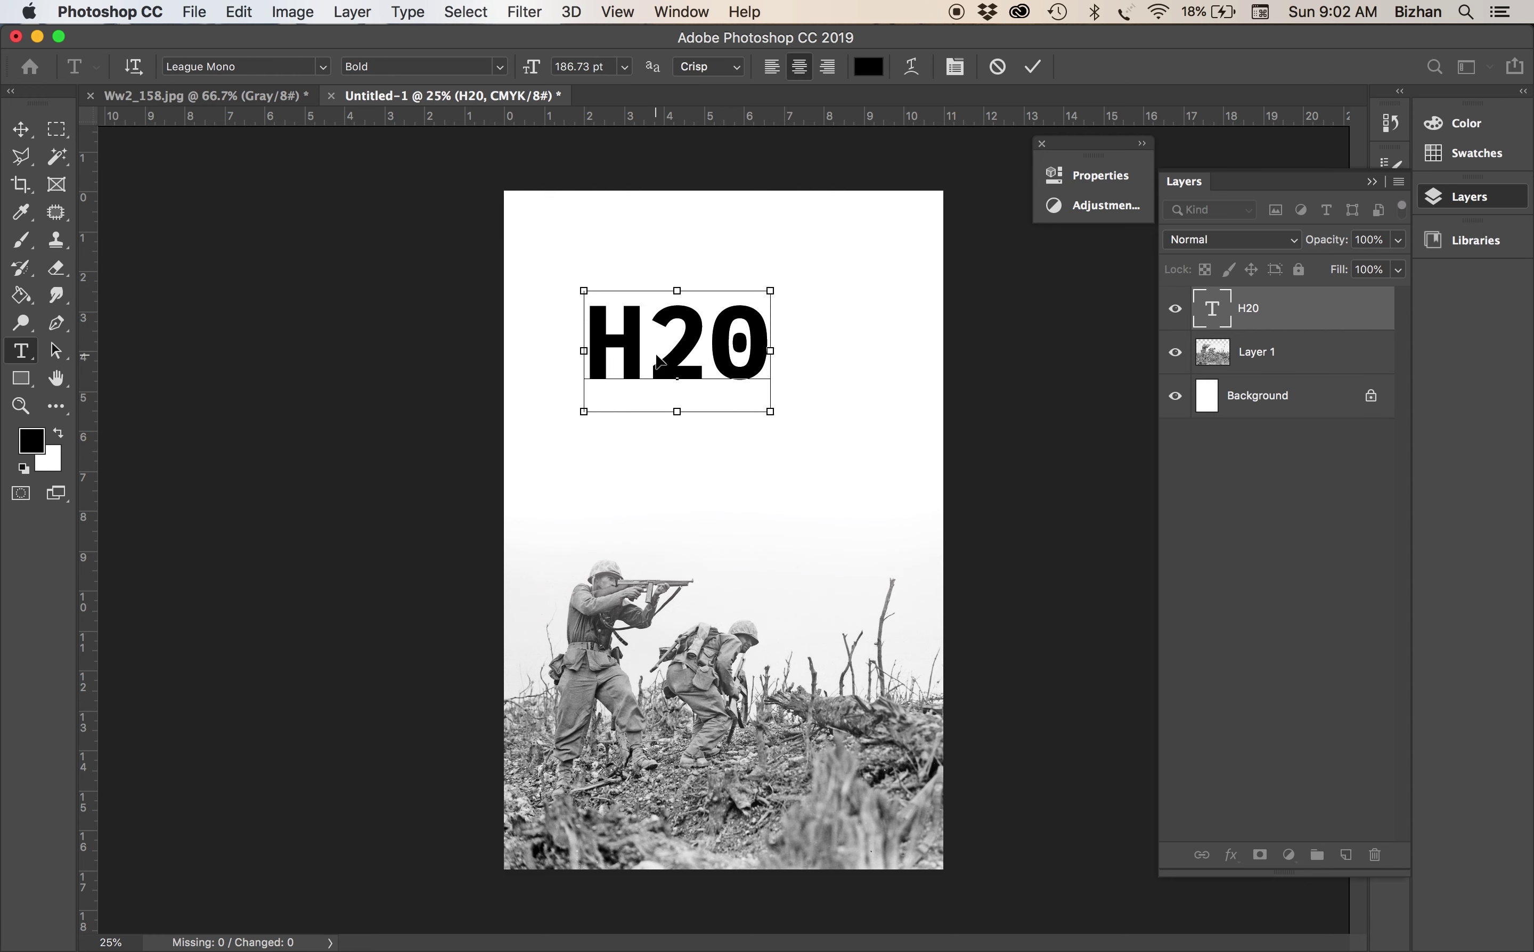
key("super+a")
left_click(322, 69)
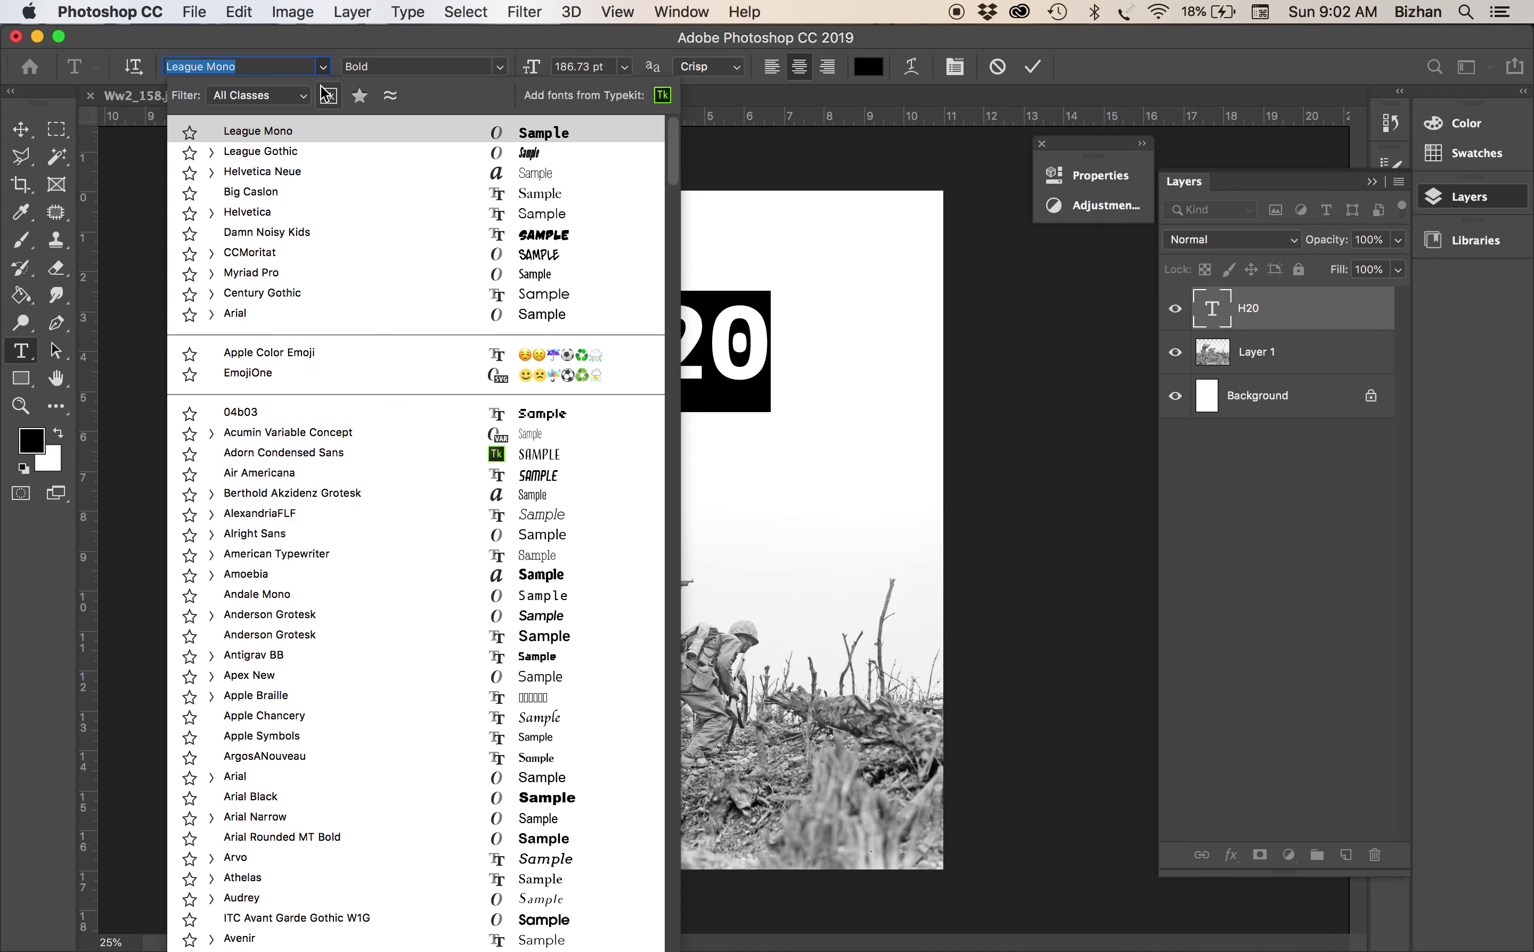
left_click(324, 70)
type("league")
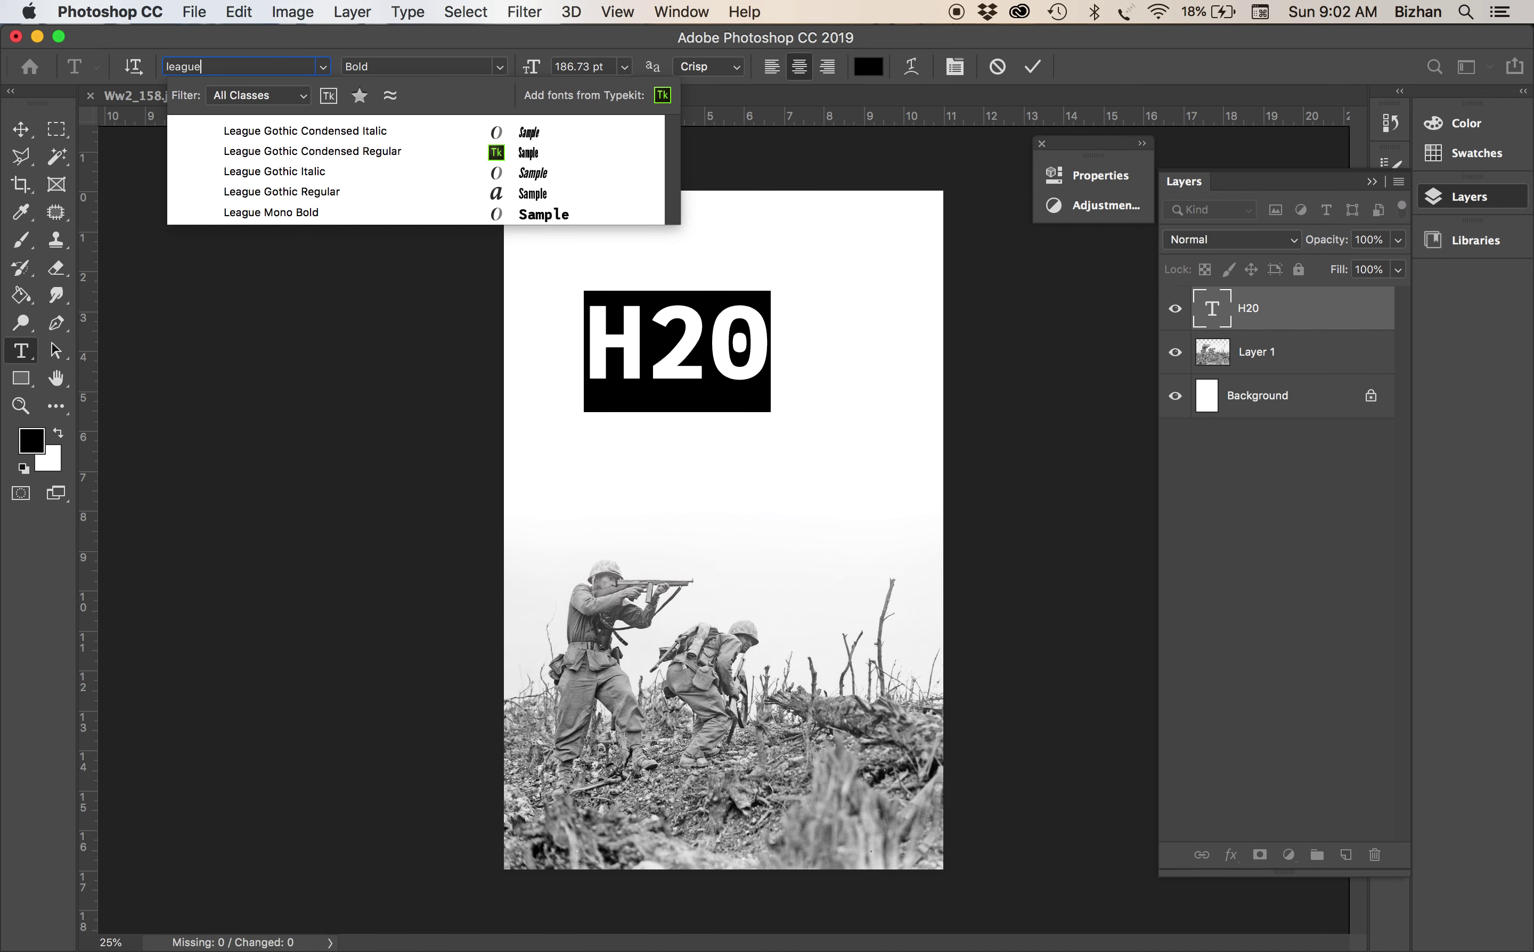
left_click(308, 190)
left_click(636, 359)
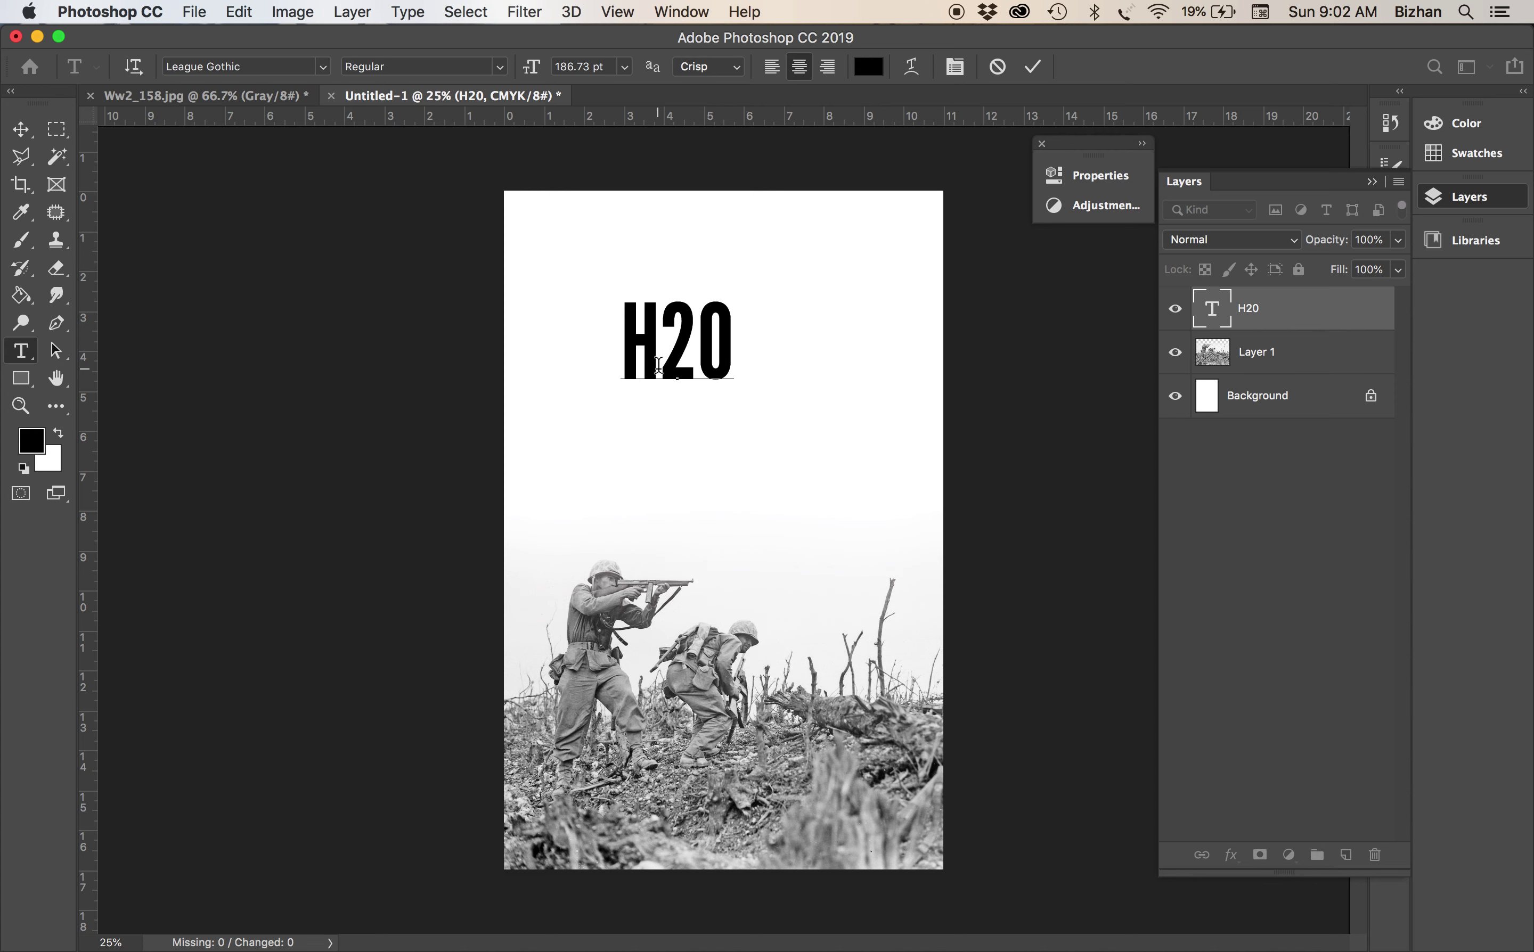
Enlarge the H20 headline further and move it near the top of the page, slightly left of centre
left_click(21, 129)
left_click_drag(699, 356, 740, 449)
key("super+t")
key("Return")
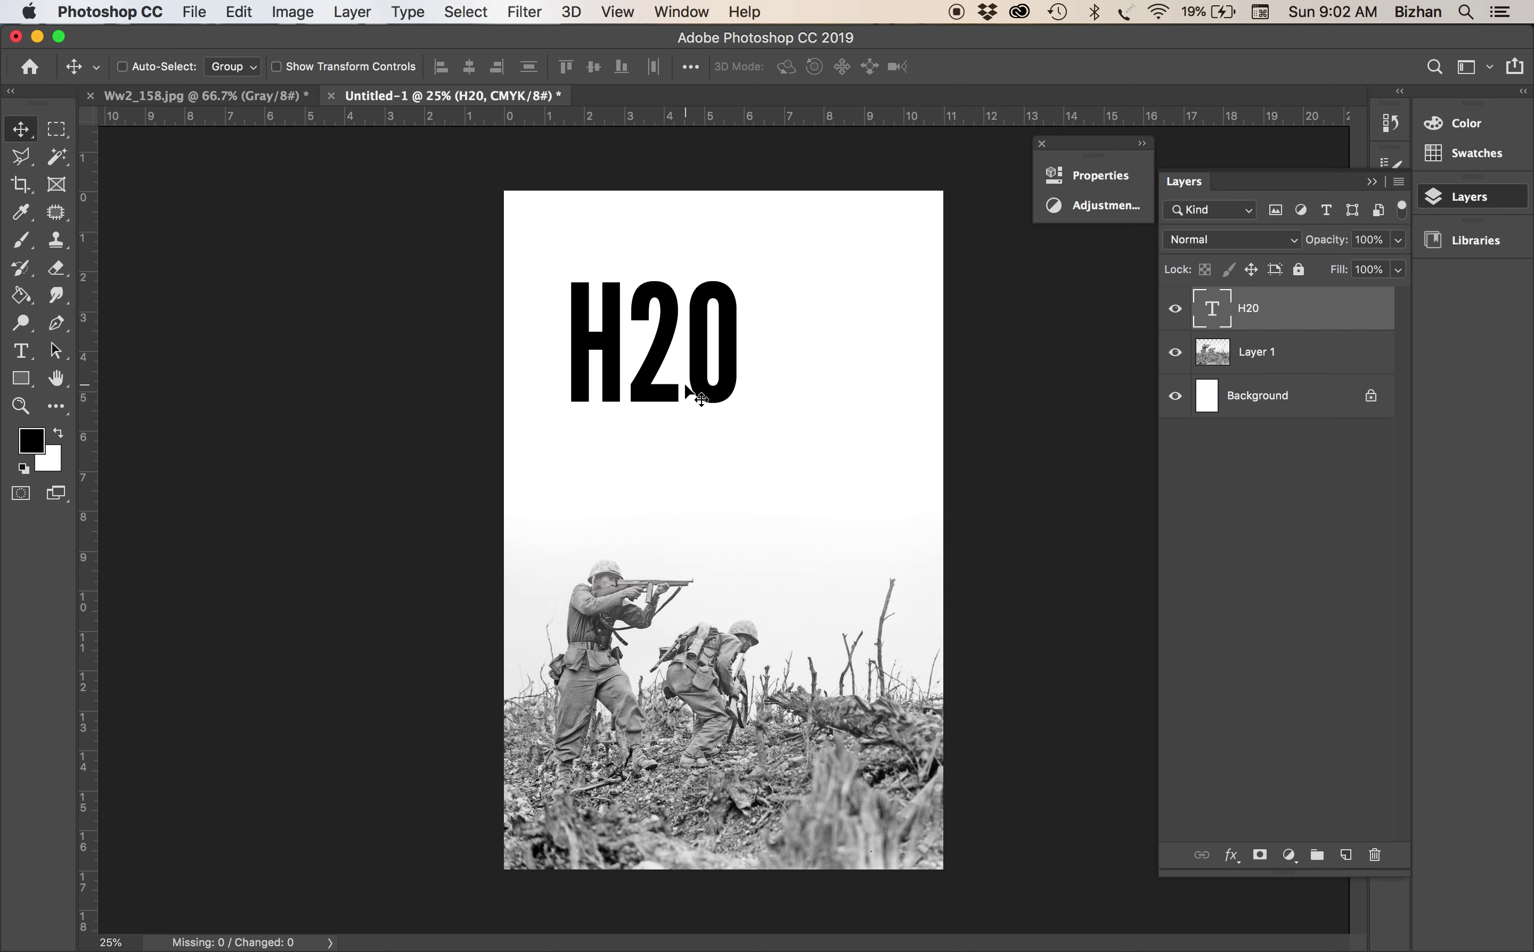
left_click_drag(699, 365, 714, 343)
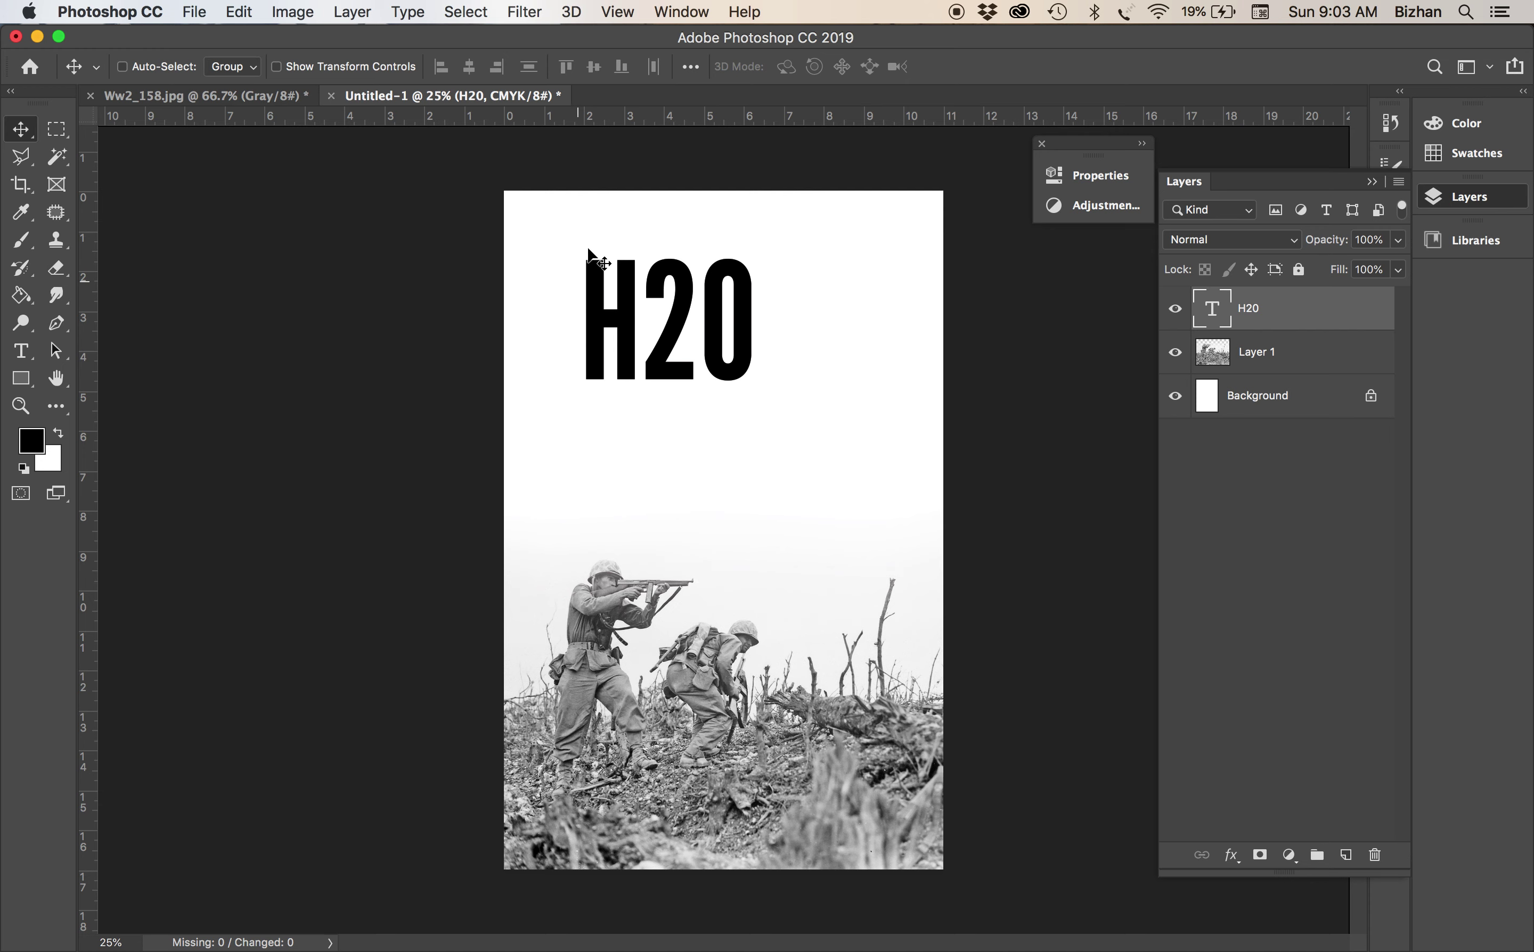
Copy US BOMBS, AGNOSTIC FRONT and Kid Dynamite from the TextEdit notes into a new text layer below the H20 headline
left_click(600, 938)
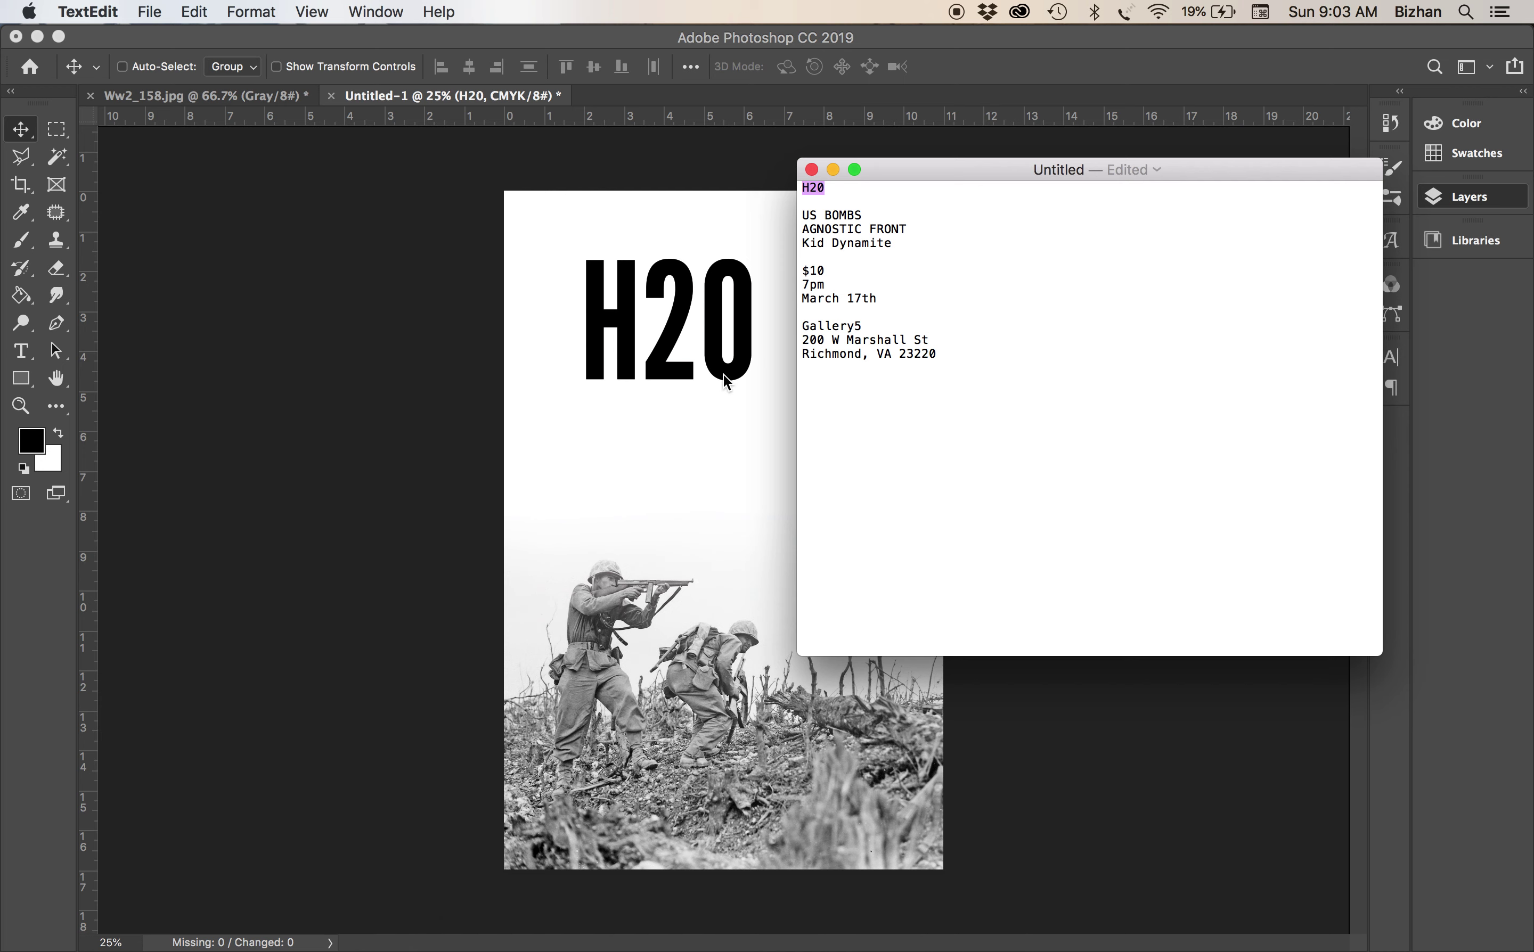
left_click(906, 248)
left_click_drag(908, 253, 810, 214)
key("super+c")
left_click(671, 455)
key("t")
left_click(661, 444)
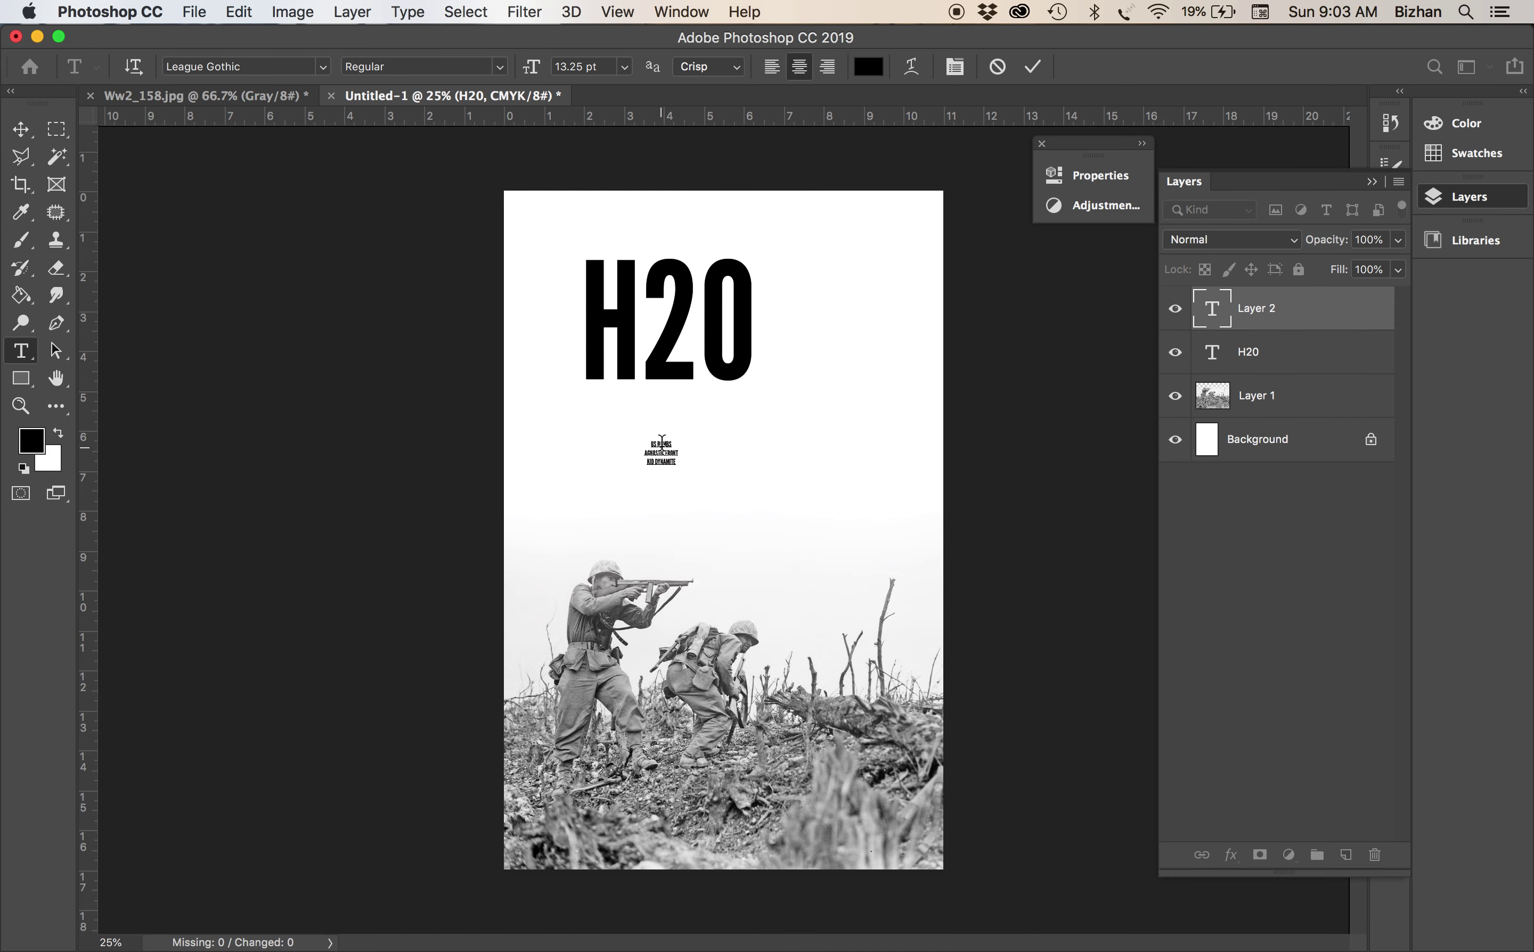
Left-align the three supporting band names and scale them up to about 69 pt directly under the H20 headline
key("super+a")
left_click(778, 70)
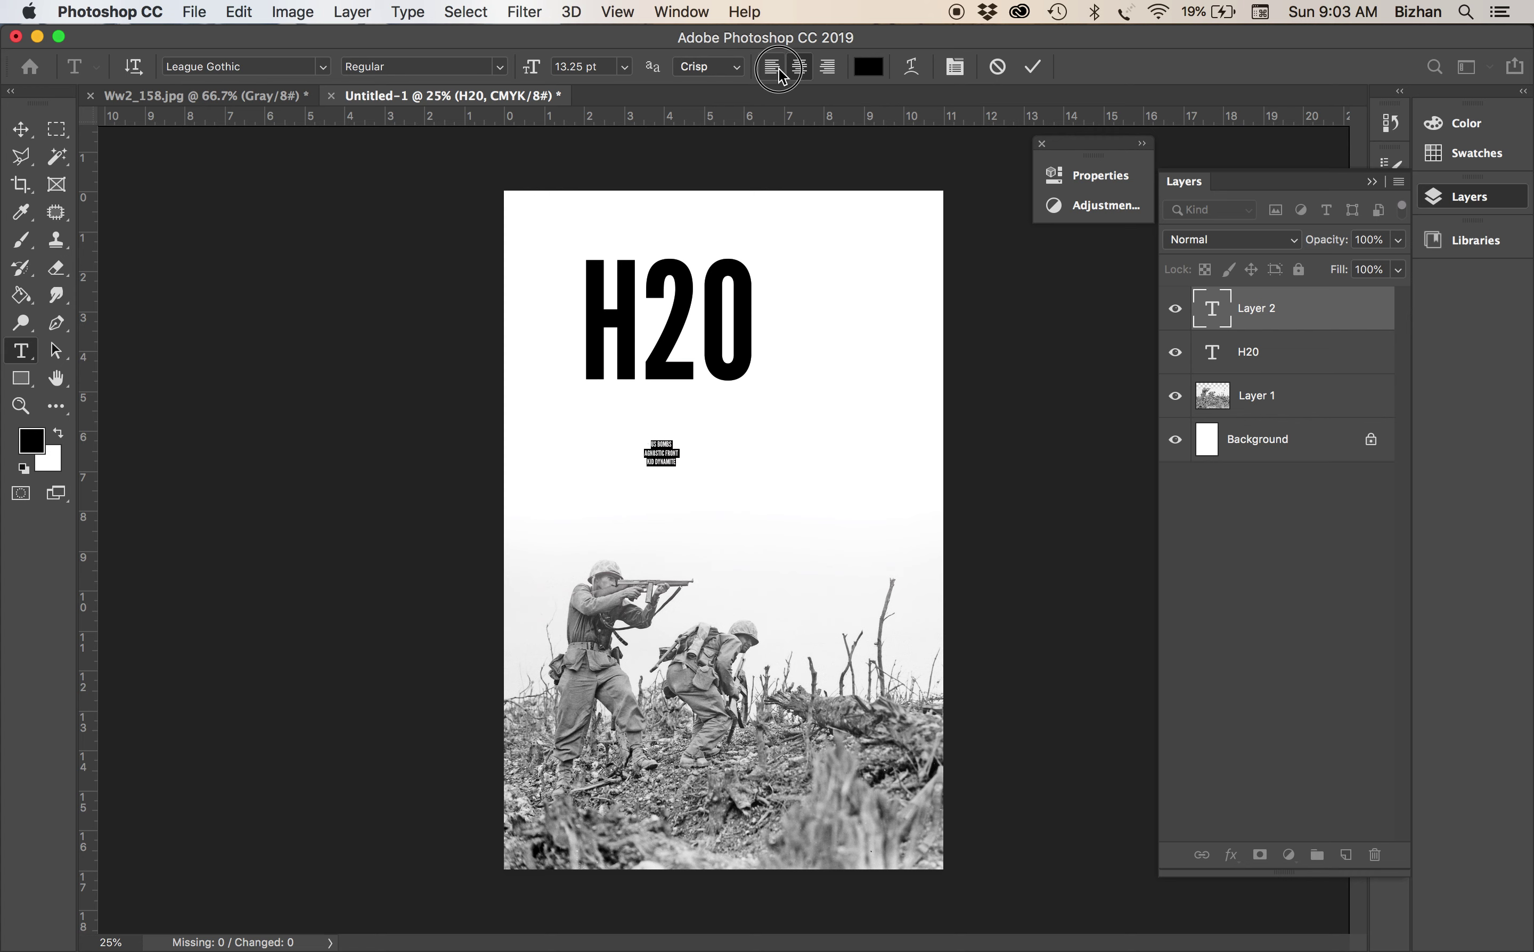
left_click(20, 129)
key("super+t")
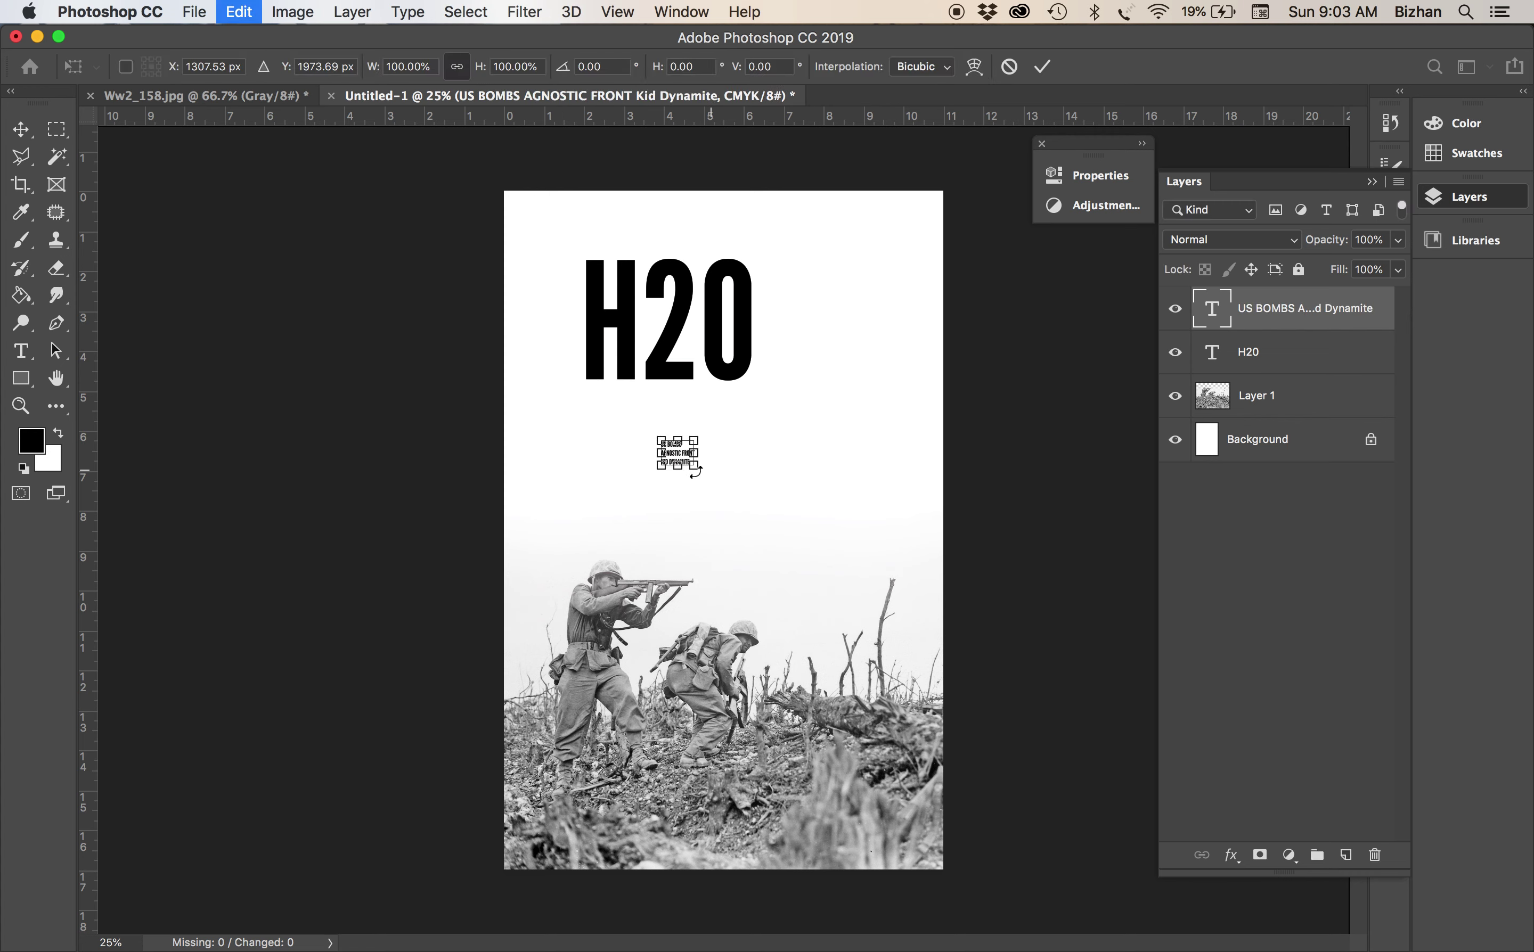
left_click_drag(695, 467, 738, 507)
key("Return")
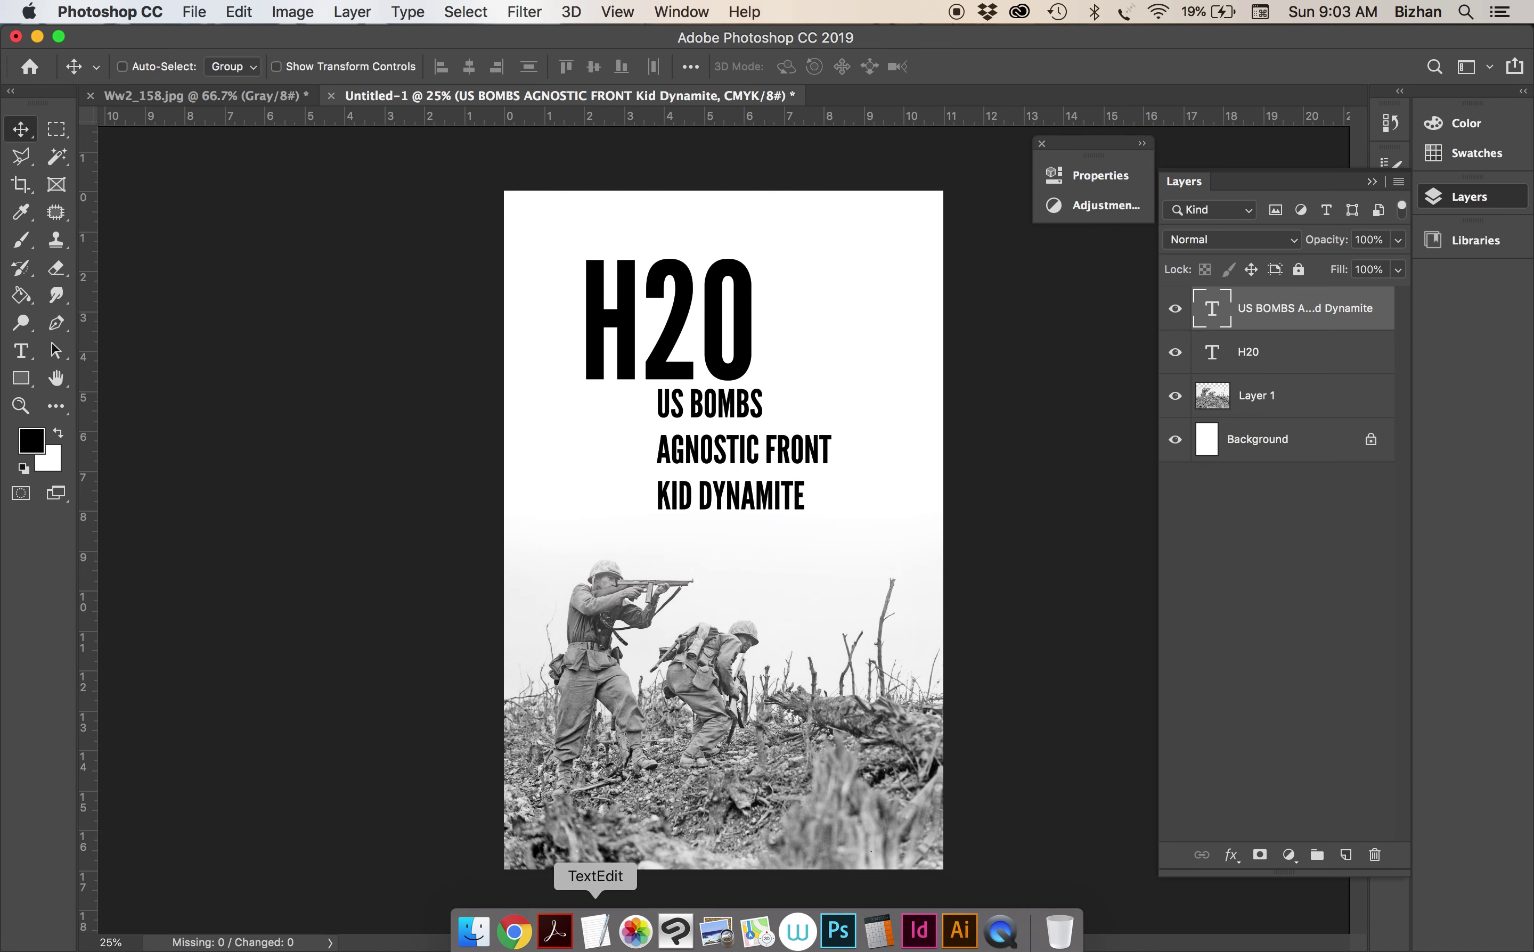
Copy the $10, 7pm and March 17th lines from the TextEdit notes into a new text layer below the band names
left_click(595, 931)
left_click_drag(938, 357, 780, 280)
left_click_drag(880, 300, 792, 276)
left_click(736, 589)
key("t")
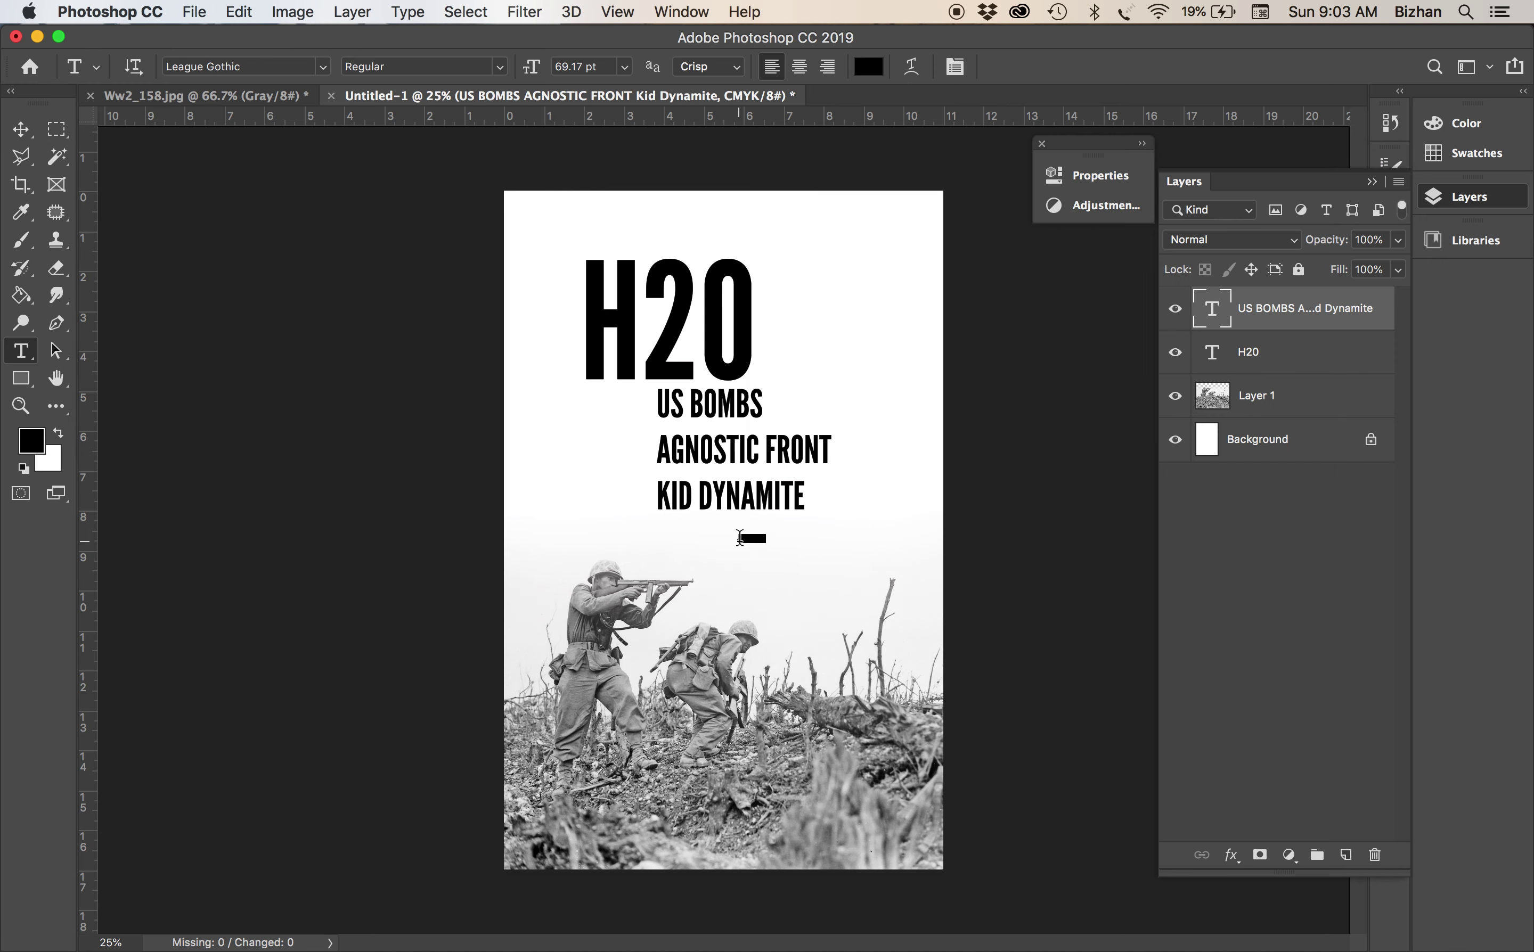
left_click(739, 537)
key("super+v")
Enlarge the price, time and date text so it is slightly smaller than the band names
left_click(21, 129)
key("super+t")
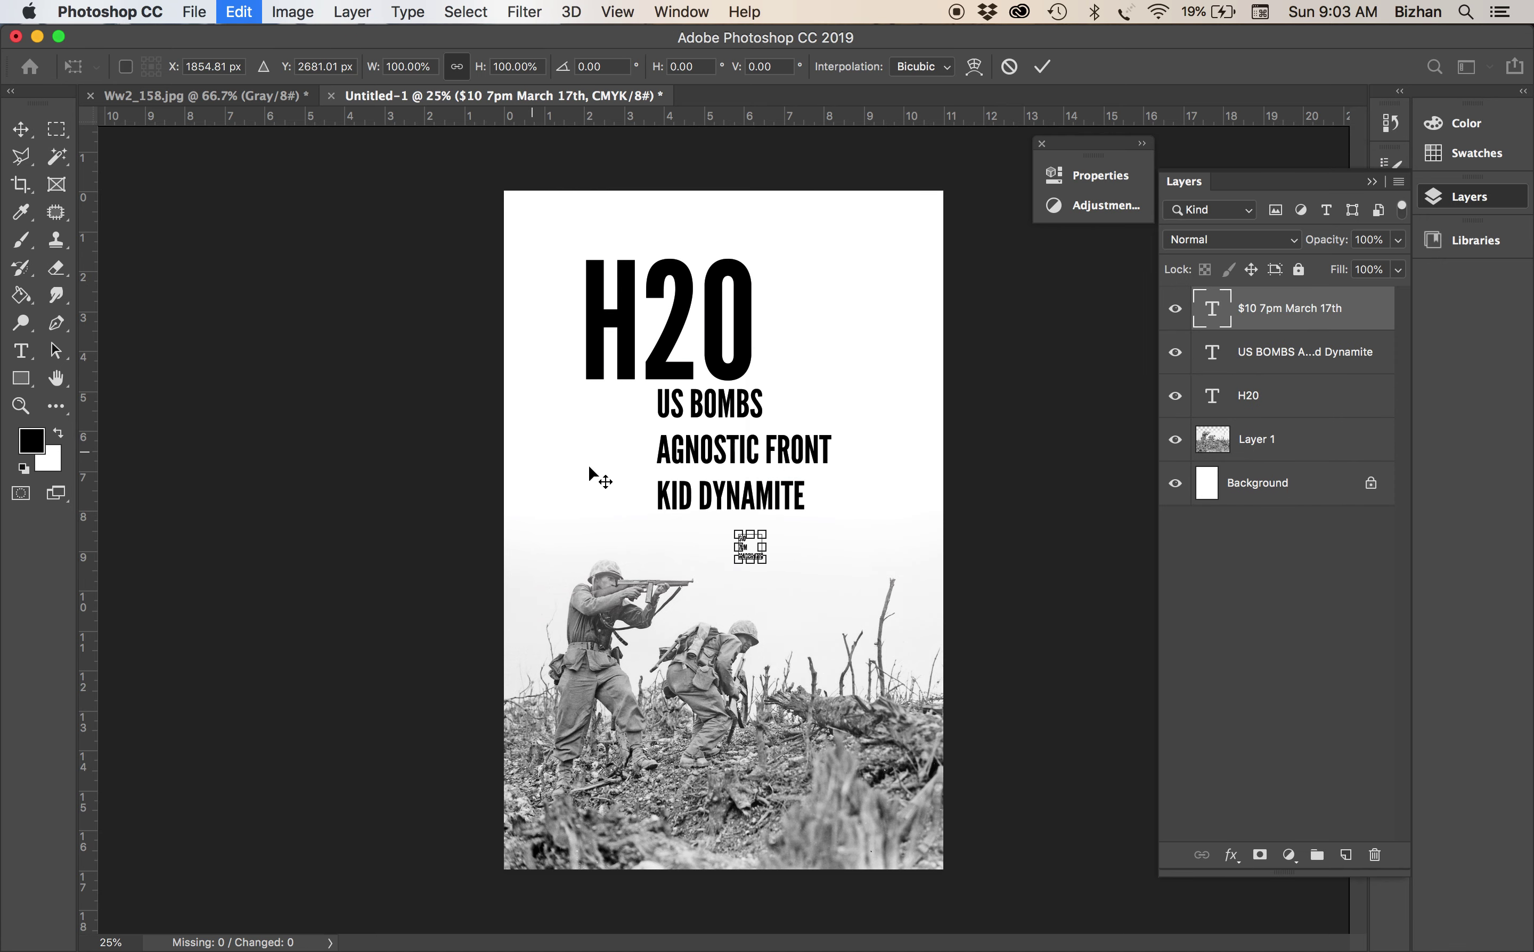
left_click_drag(765, 563, 837, 635)
key("Return")
Copy the Gallery5 venue name and its address from the TextEdit notes into a new text layer over the soldiers
mouse_move(756, 925)
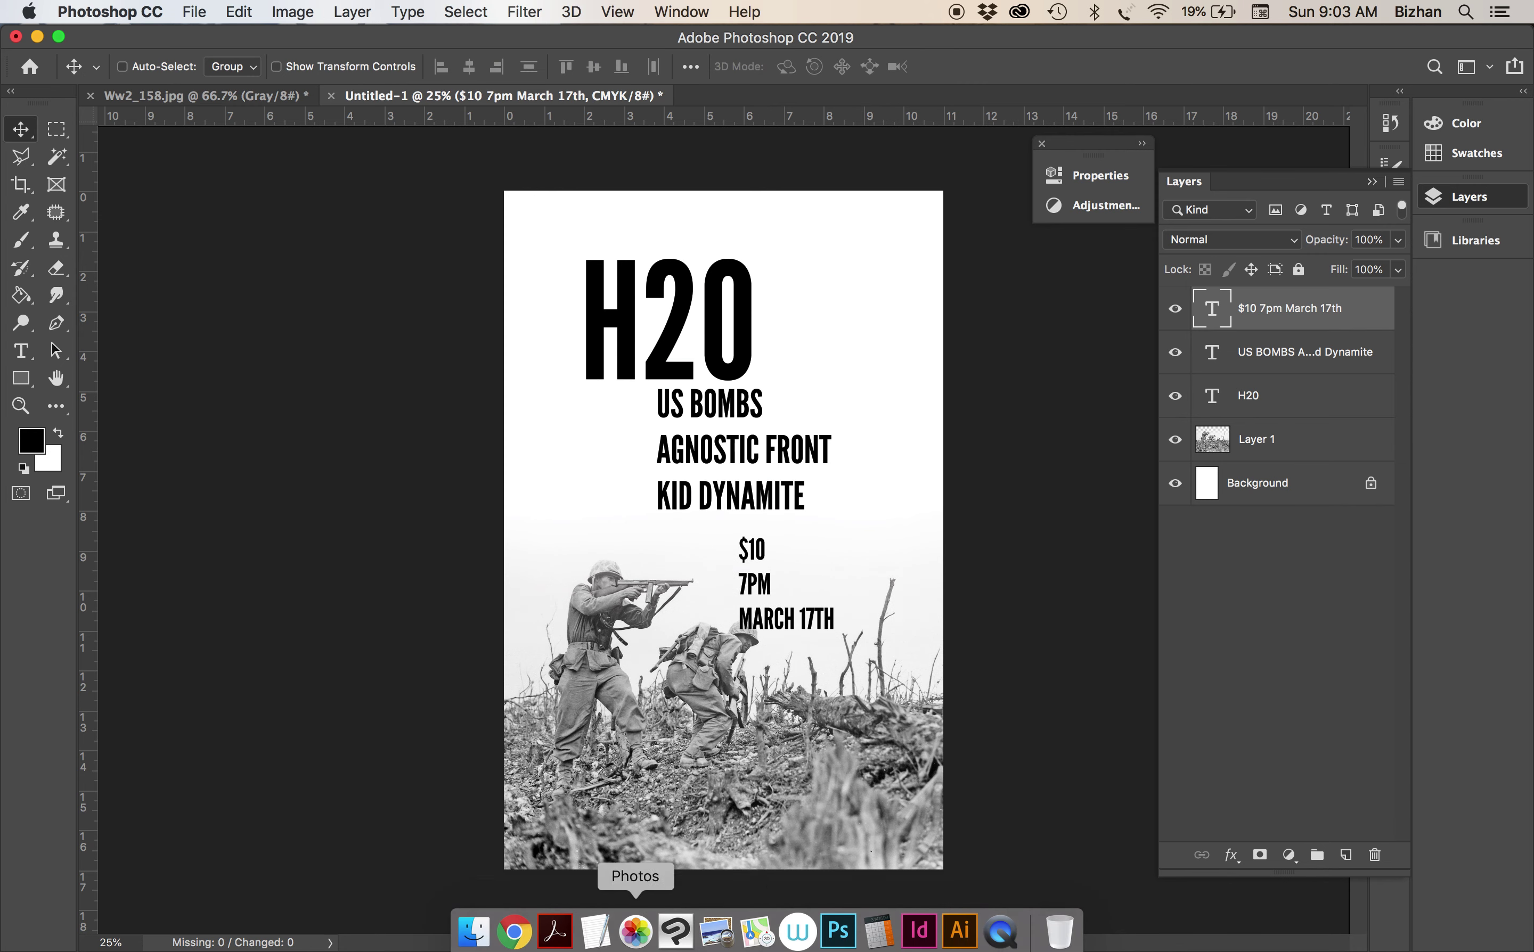
left_click(596, 931)
left_click_drag(944, 354, 779, 333)
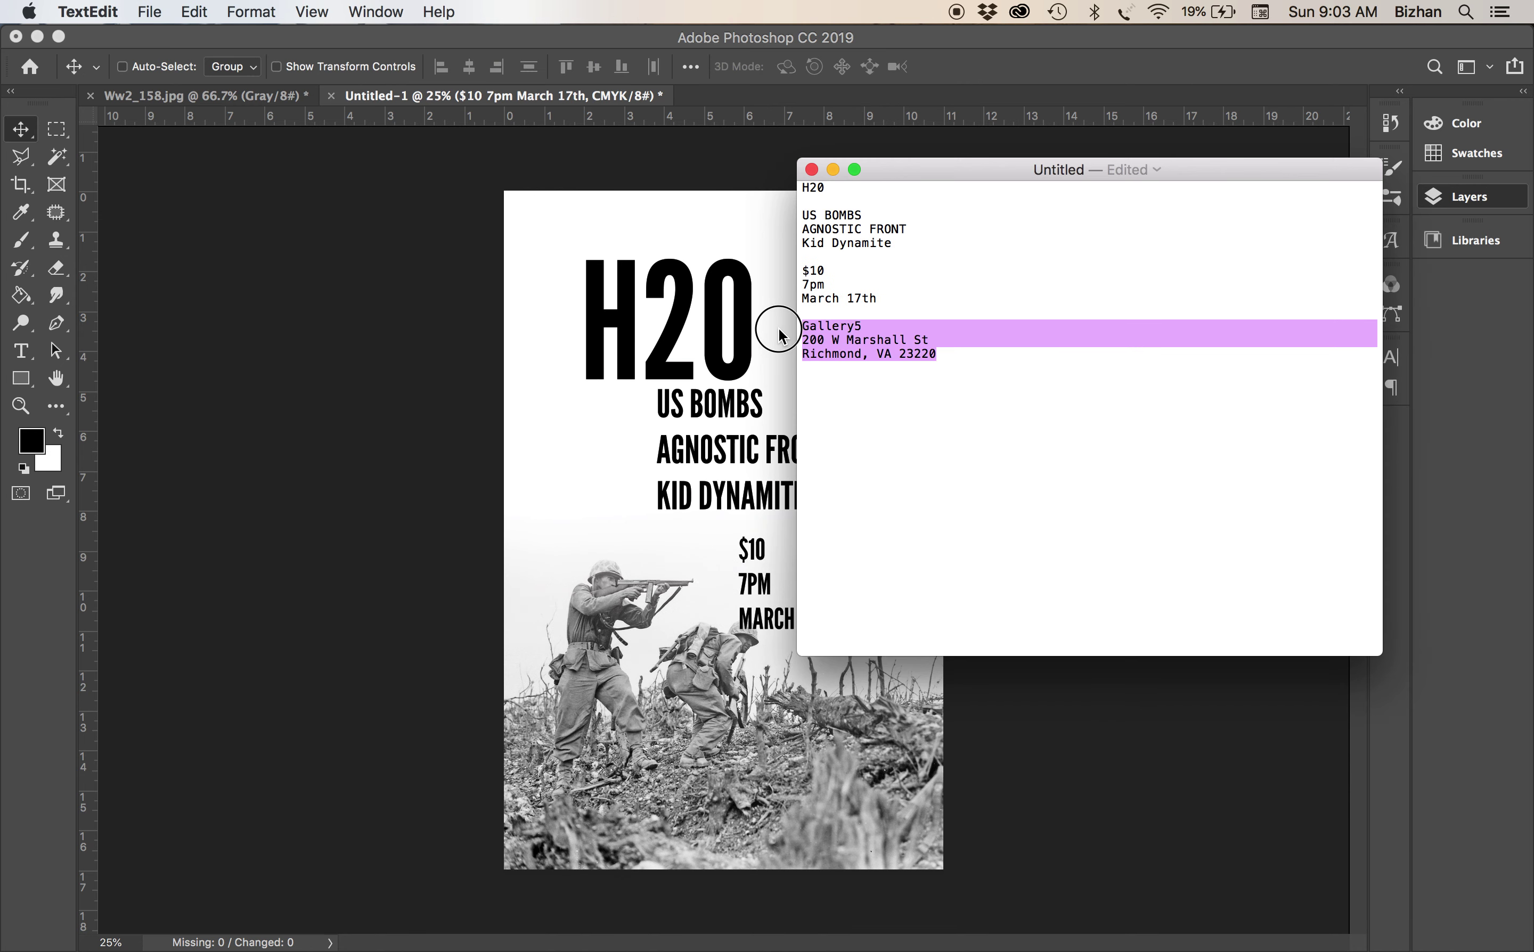
left_click(674, 540)
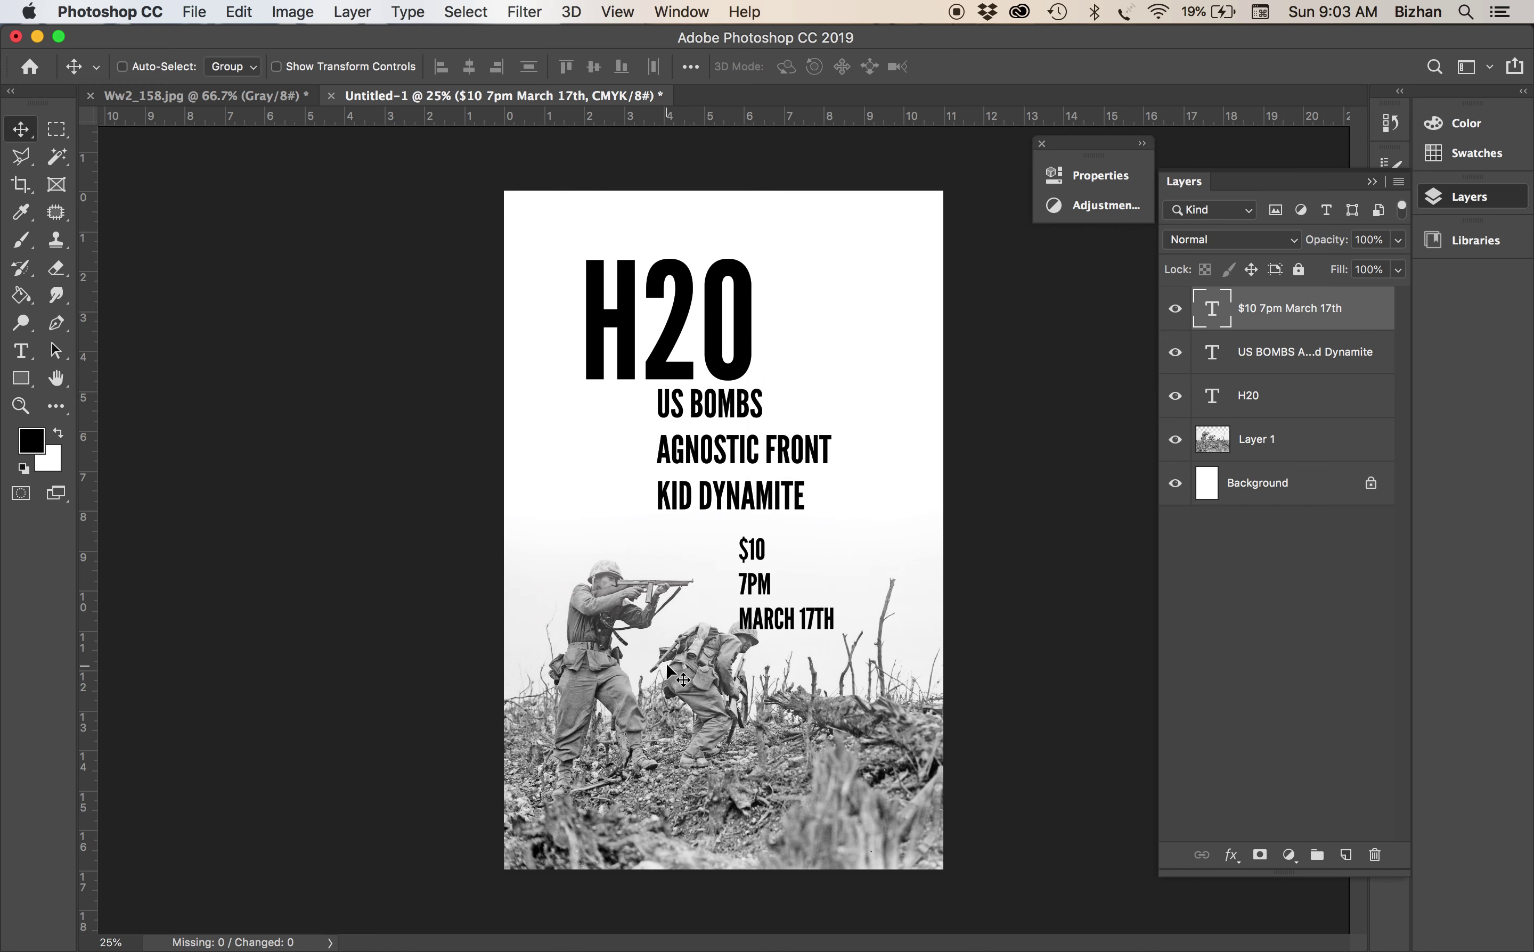
key("t")
left_click(650, 659)
key("super+v")
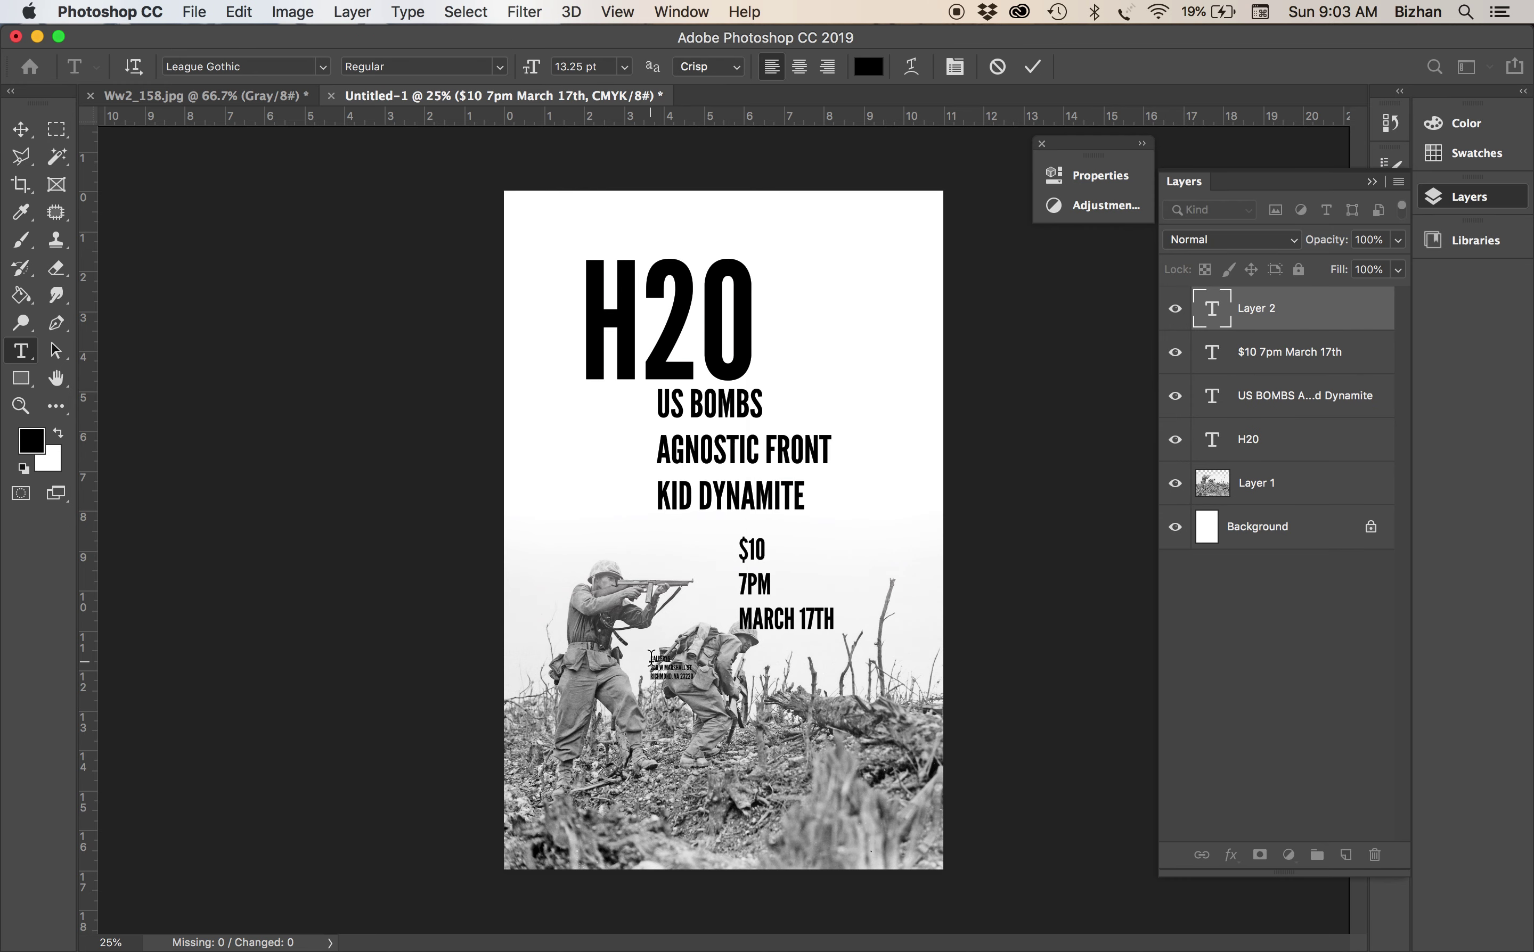
Enlarge the venue text and place it just below the March 17th line, right of the crouching soldier
left_click(17, 144)
key("super+t")
left_click_drag(688, 684, 837, 693)
key("Return")
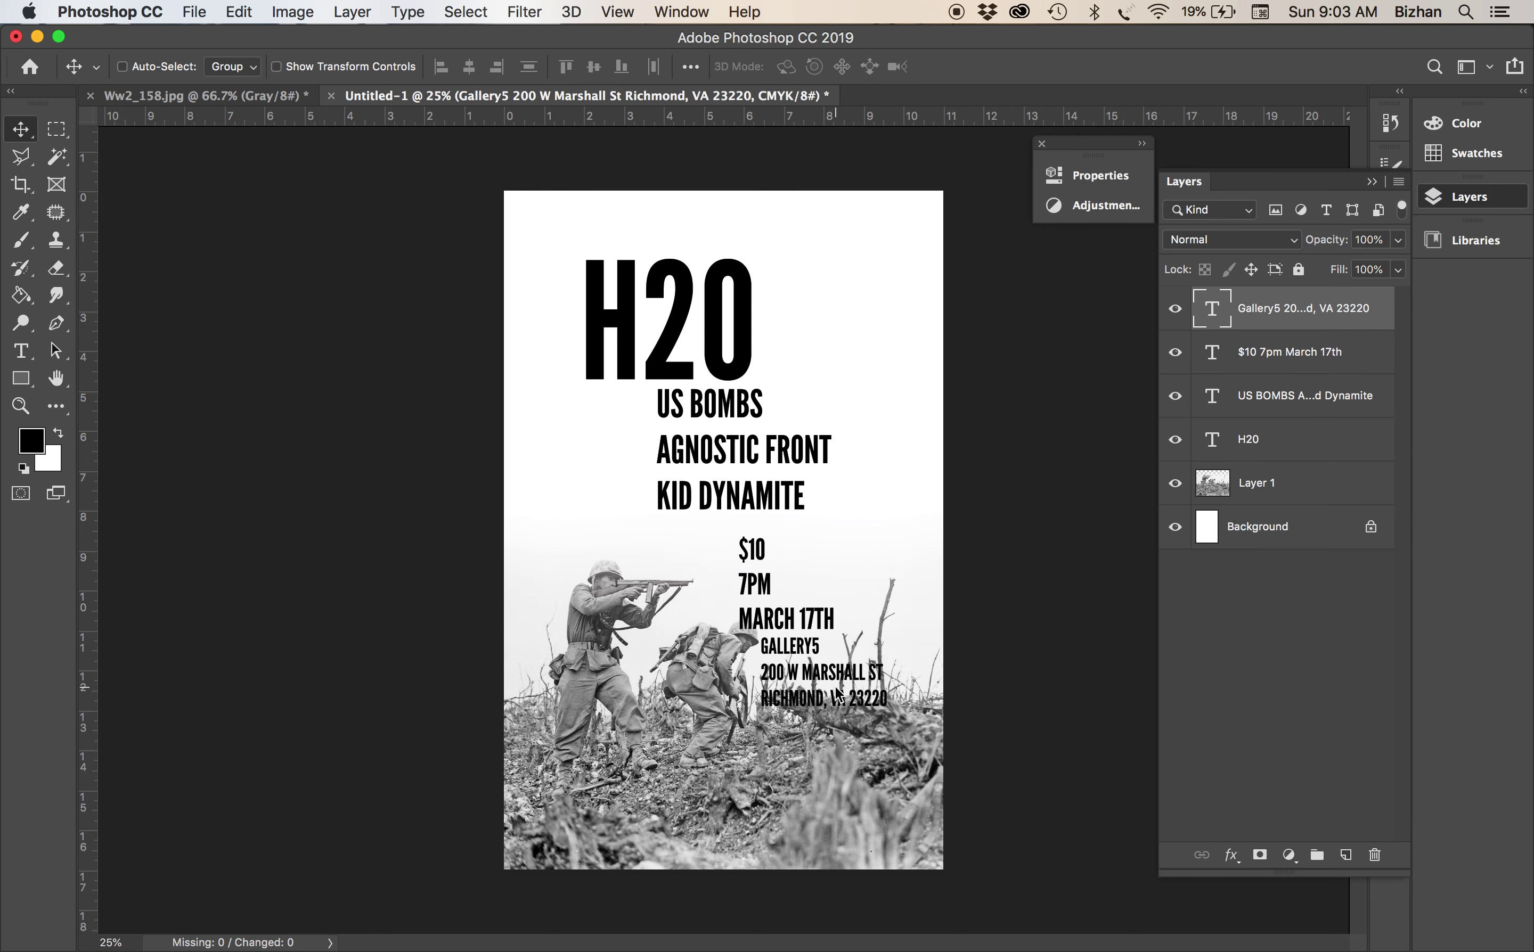
Move the price, time and date text slightly up and left, and scale it down to about 73%
left_click(1273, 356)
left_click_drag(819, 620, 801, 612)
key("super+t")
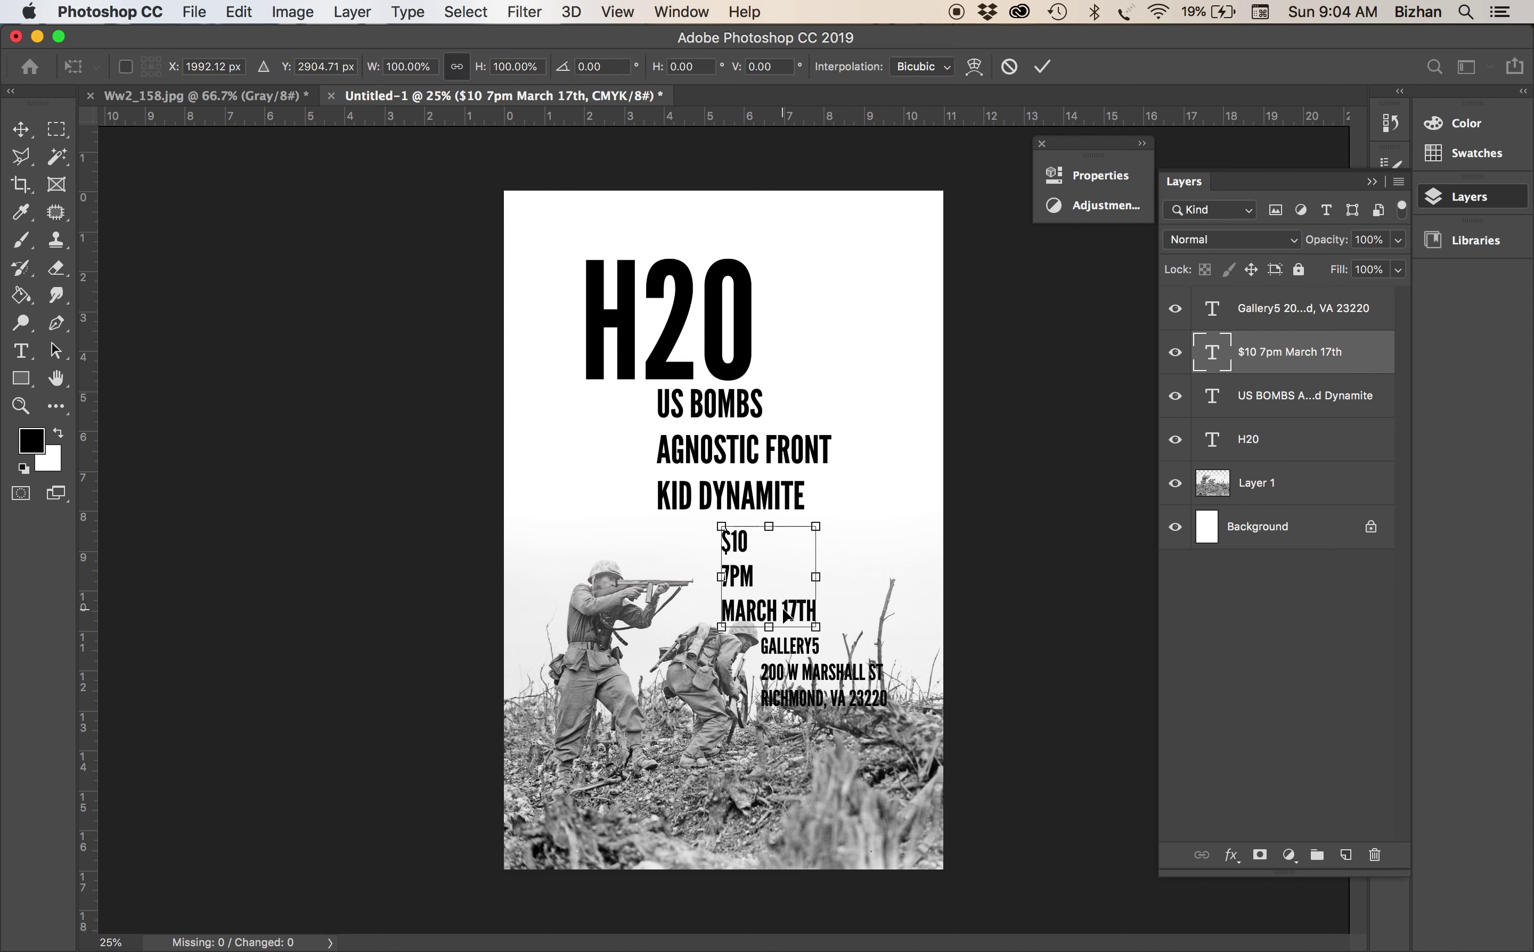
left_click_drag(802, 620, 784, 604)
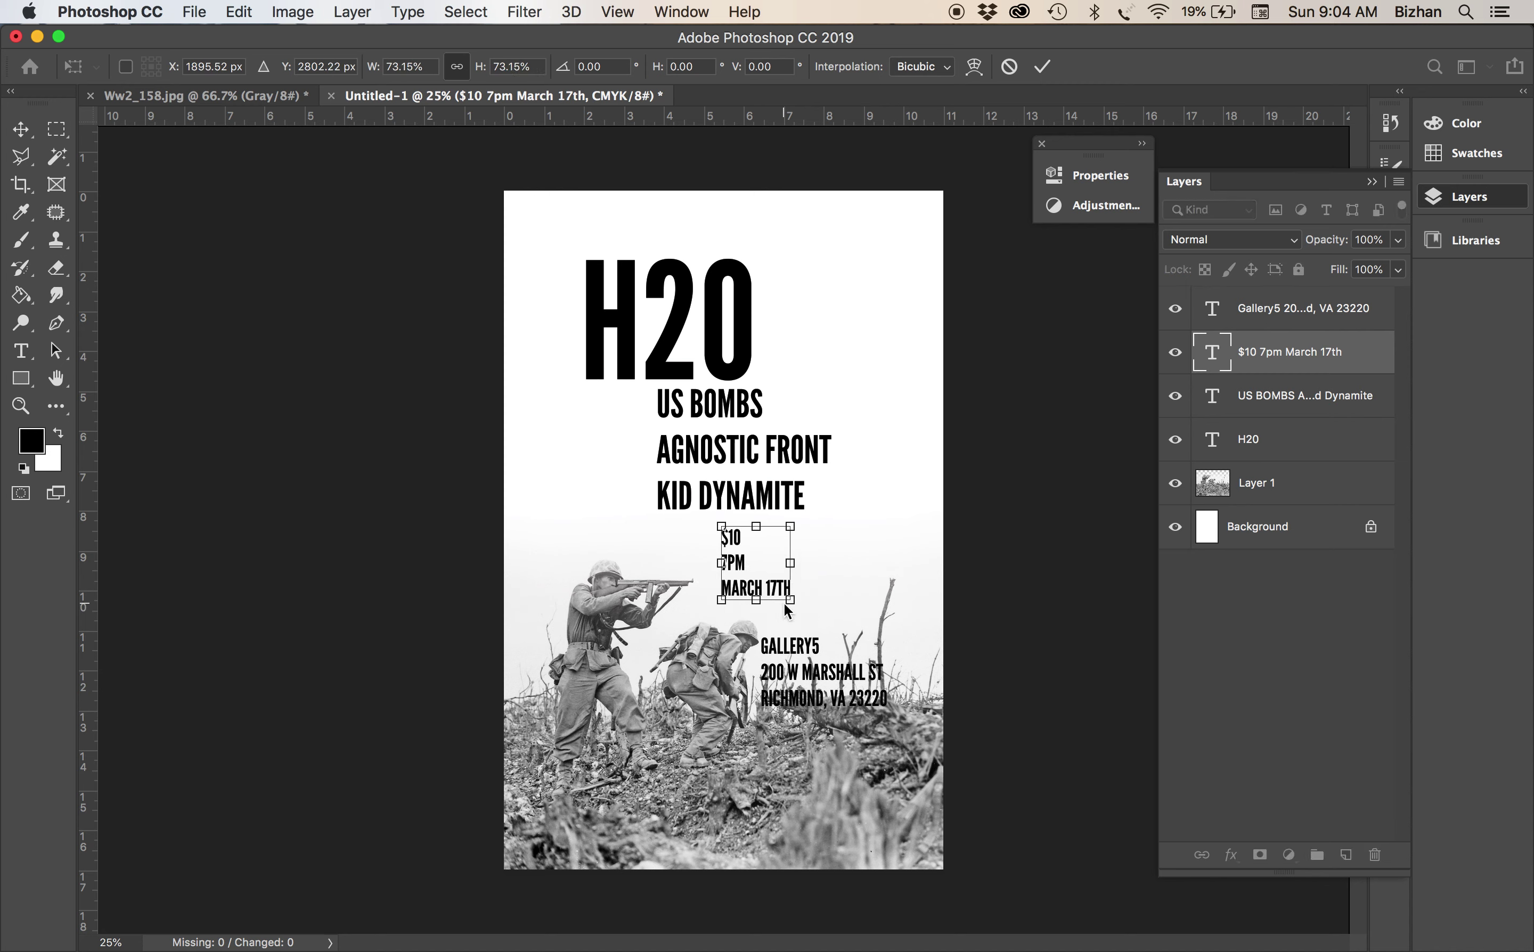
key("Return")
Shrink the venue text below the date and move it up, right of the crouching soldier's helmet
left_click(1272, 312)
key("super+t")
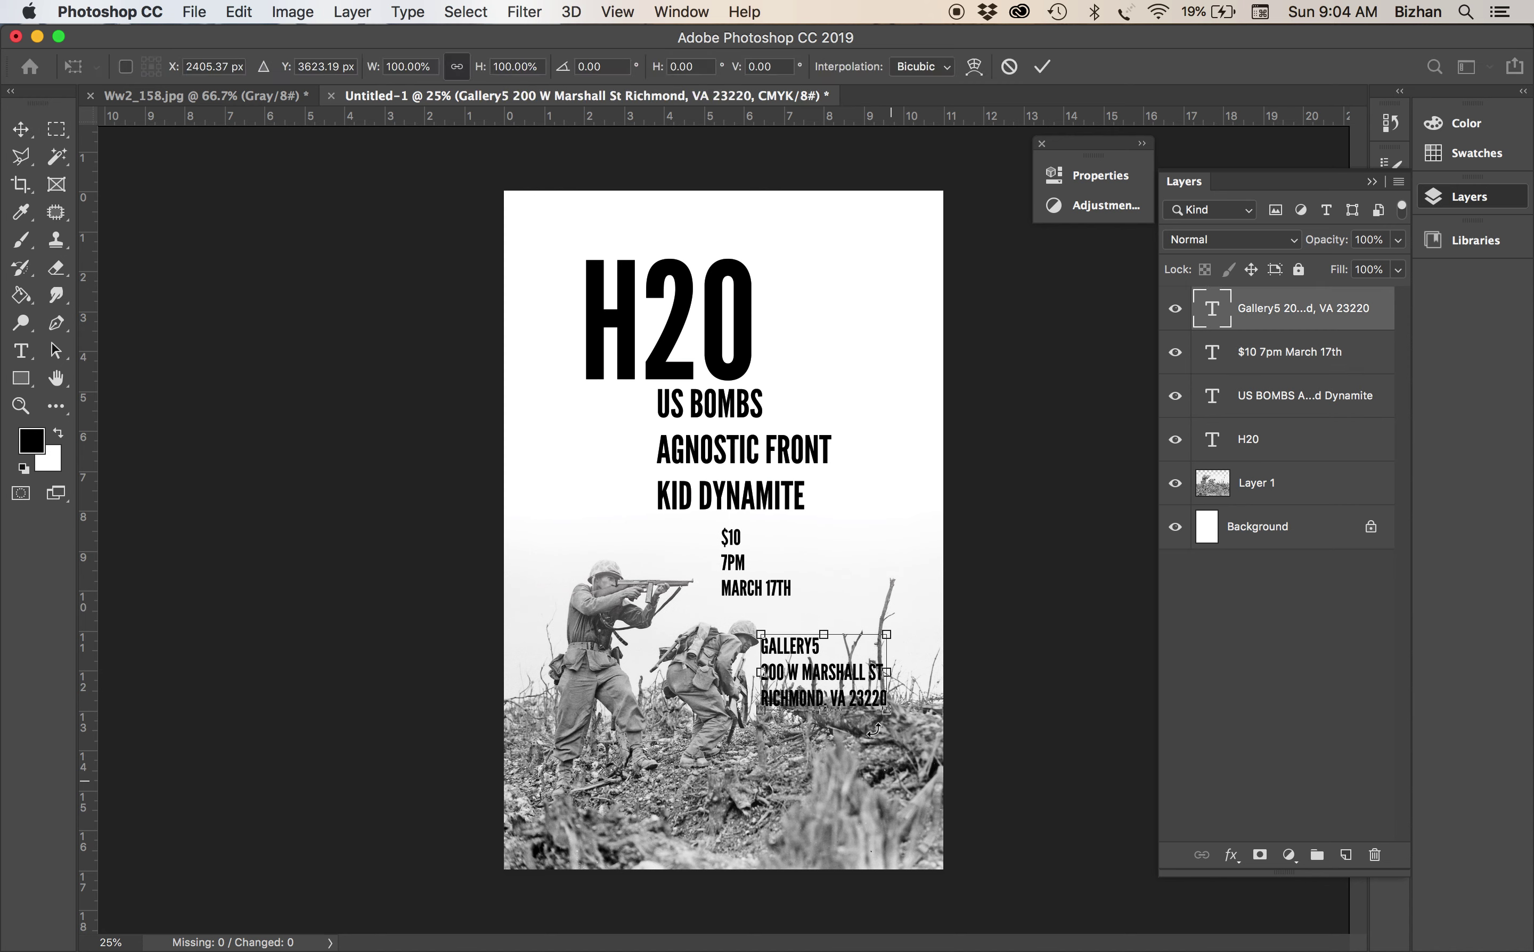
left_click_drag(884, 711, 798, 644)
key("Return")
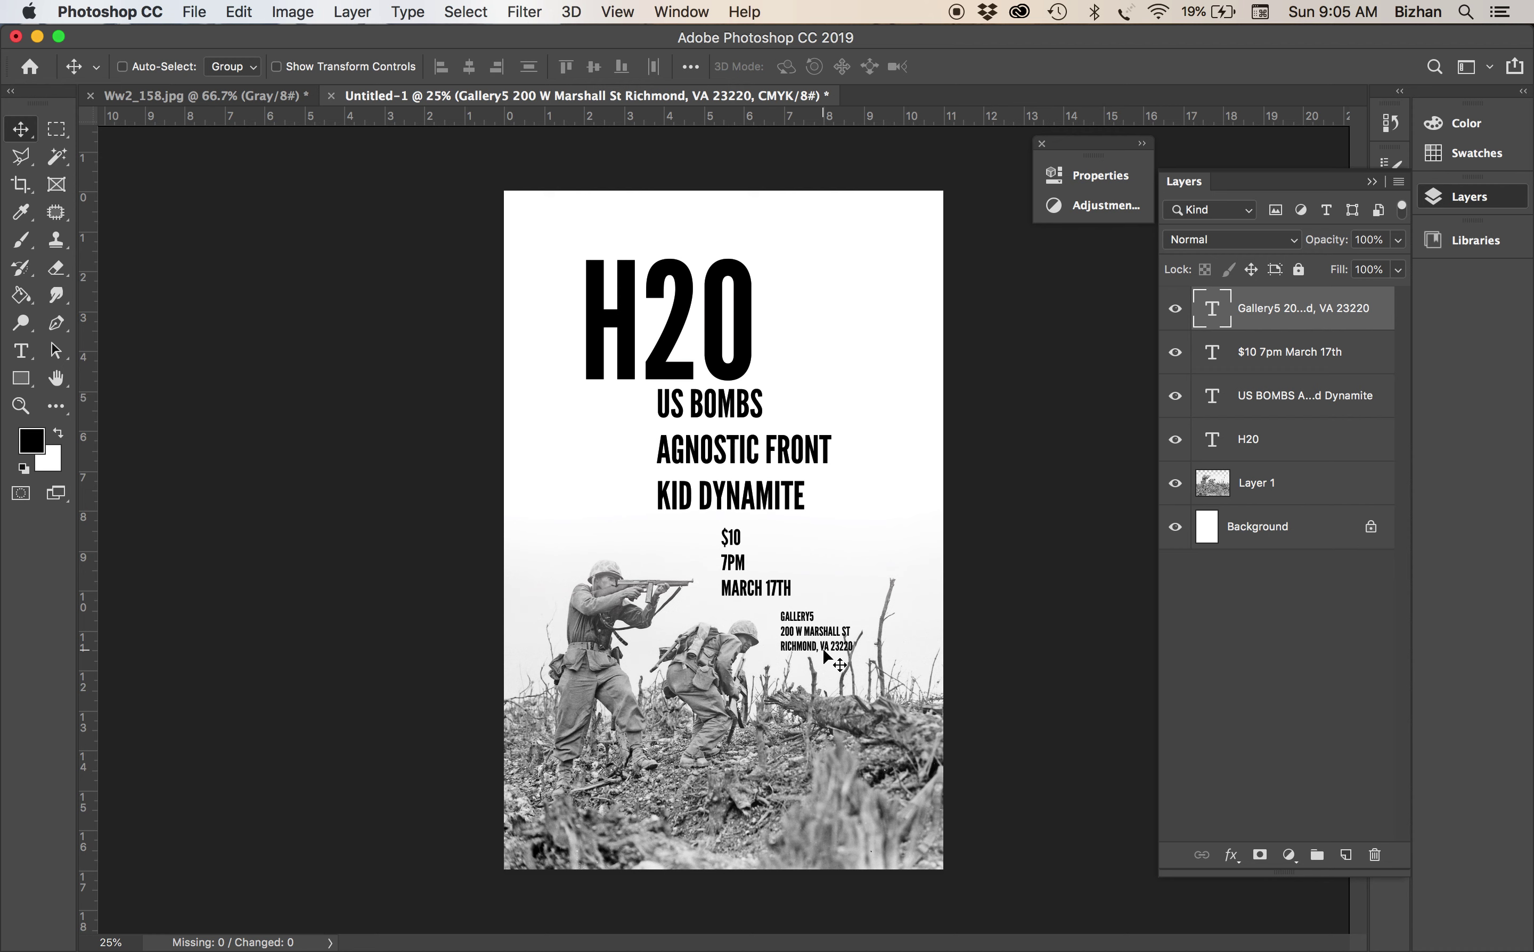
Scale the H20 heading down to about 87.57% of its size
key("super+plus")
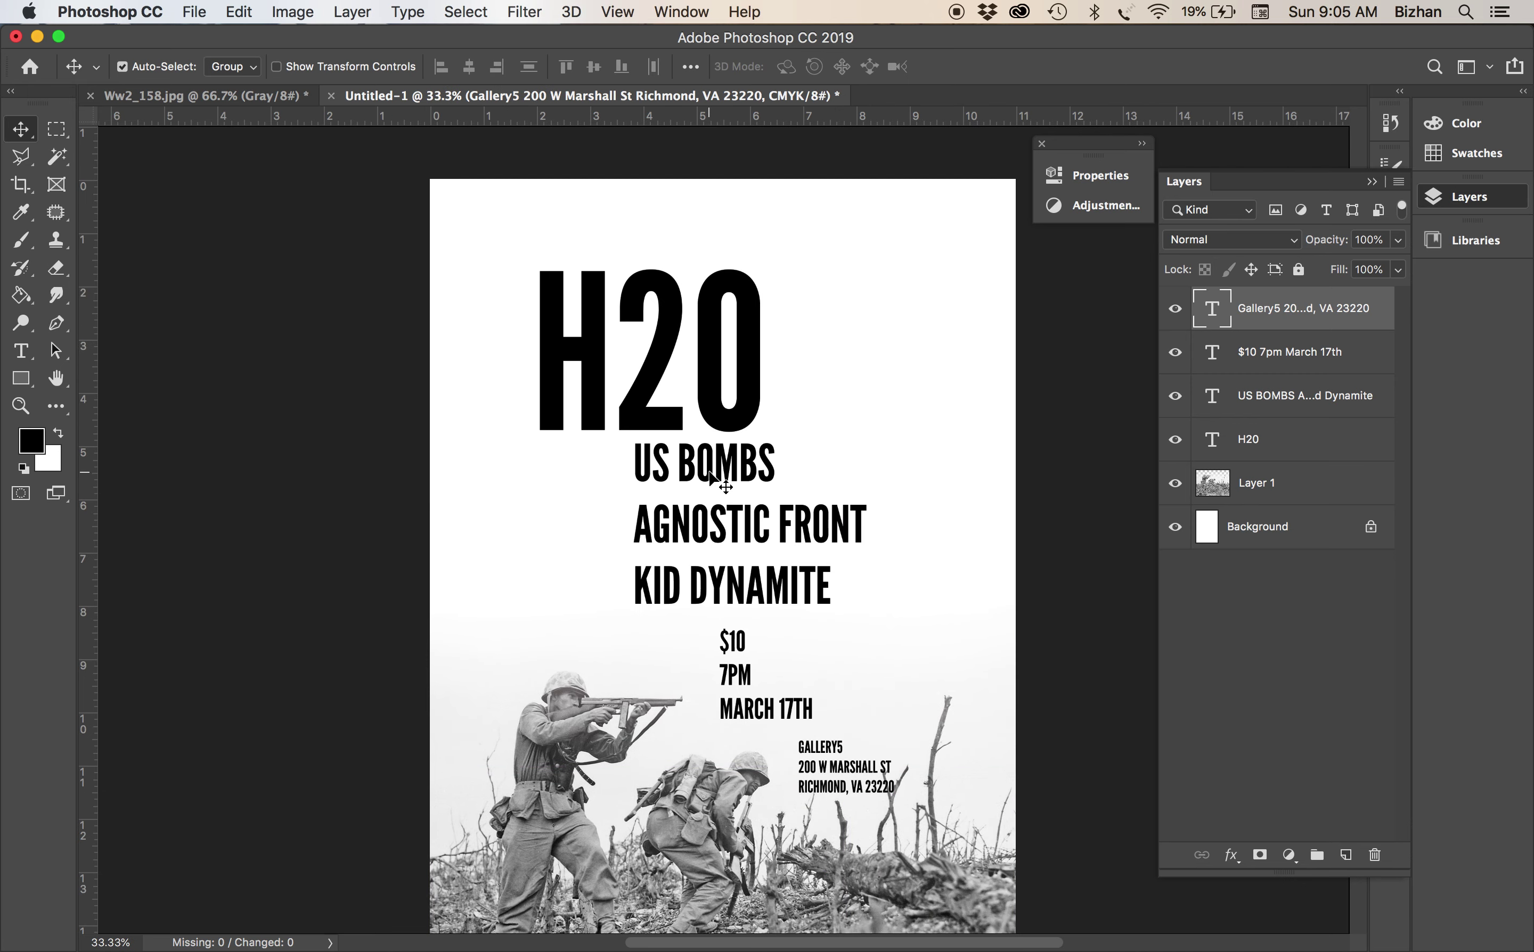
key("super+plus")
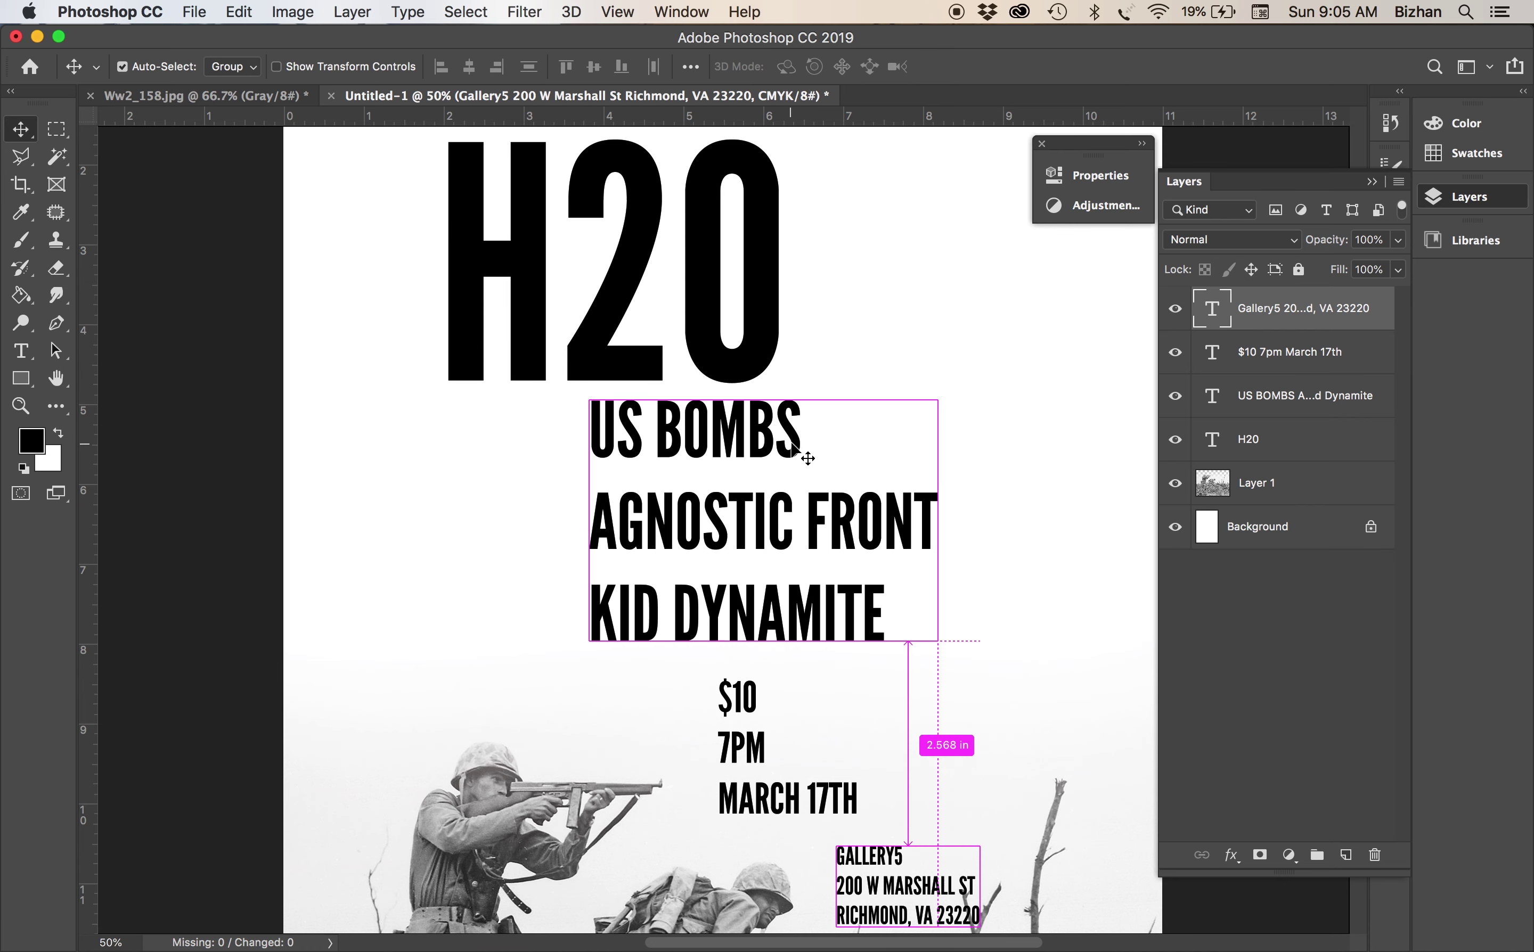
key("super+minus")
left_click_drag(630, 381, 707, 358)
key("super+z")
left_click(1261, 444)
key("super+t")
left_click_drag(768, 221, 733, 246)
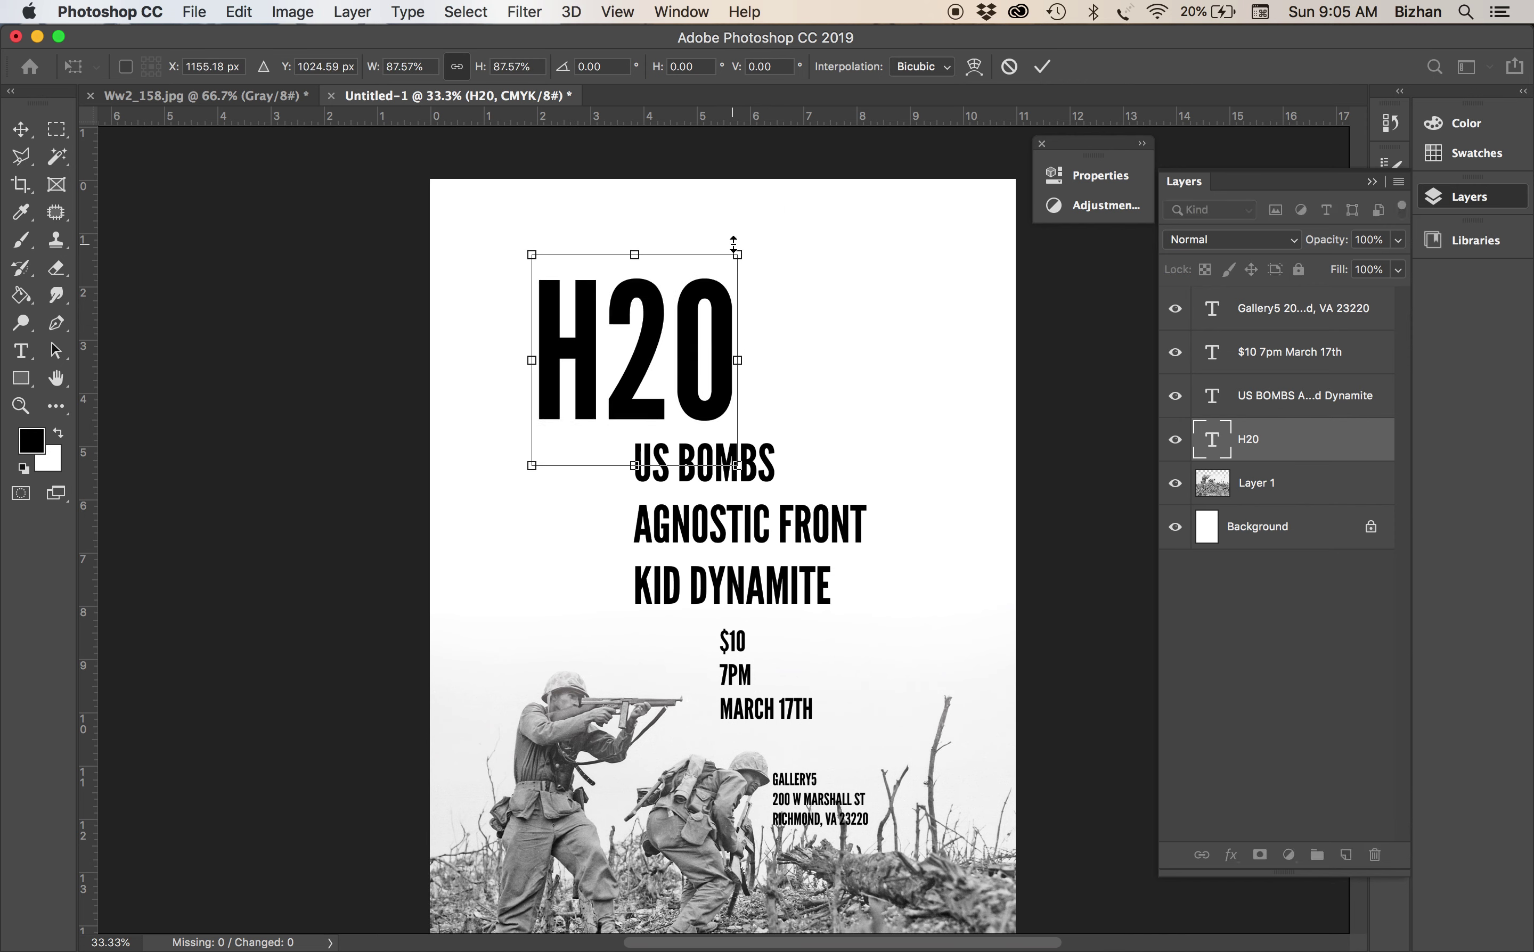
key("Return")
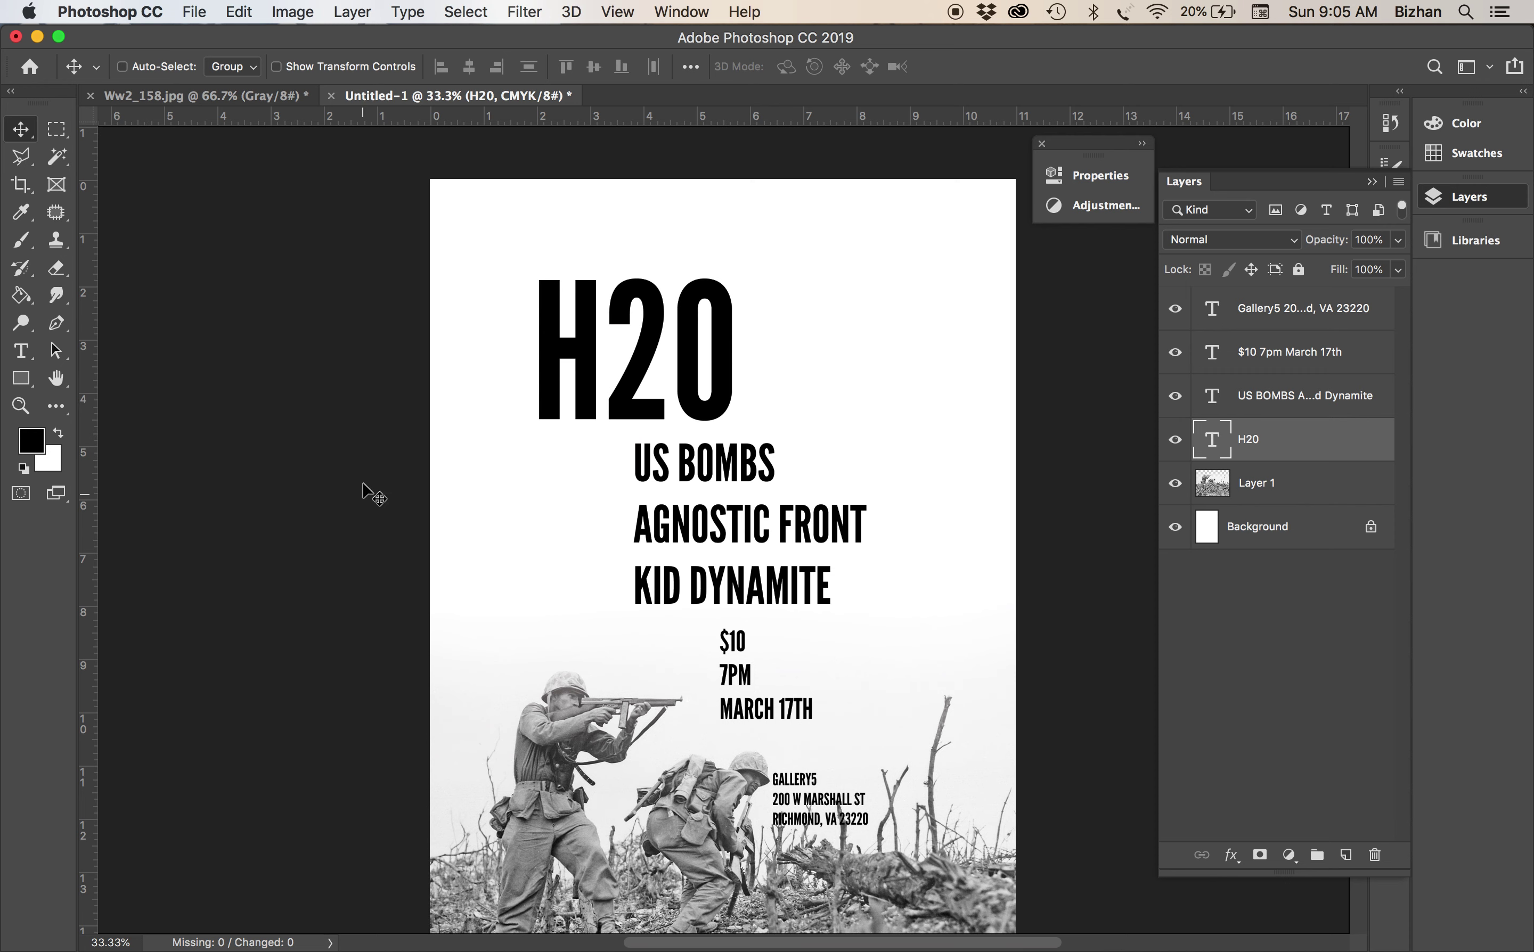
Place a vertical guide at about 2 inches and nudge the H20 heading right until its H meets the guide
left_click_drag(100, 551, 539, 556)
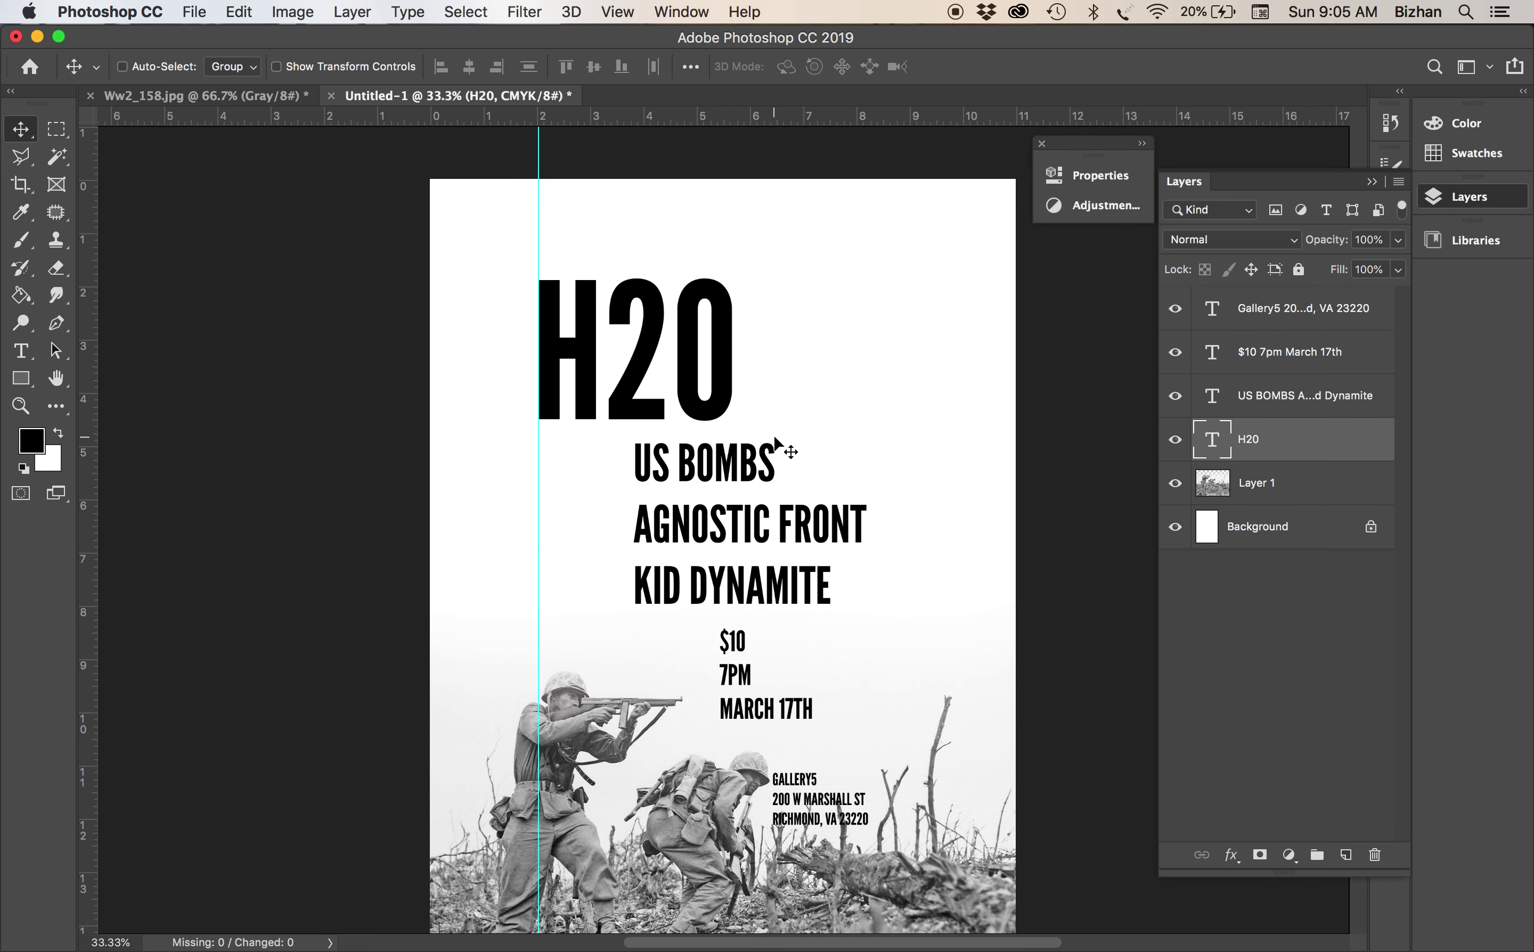
key("super+z")
left_click_drag(89, 558, 547, 554)
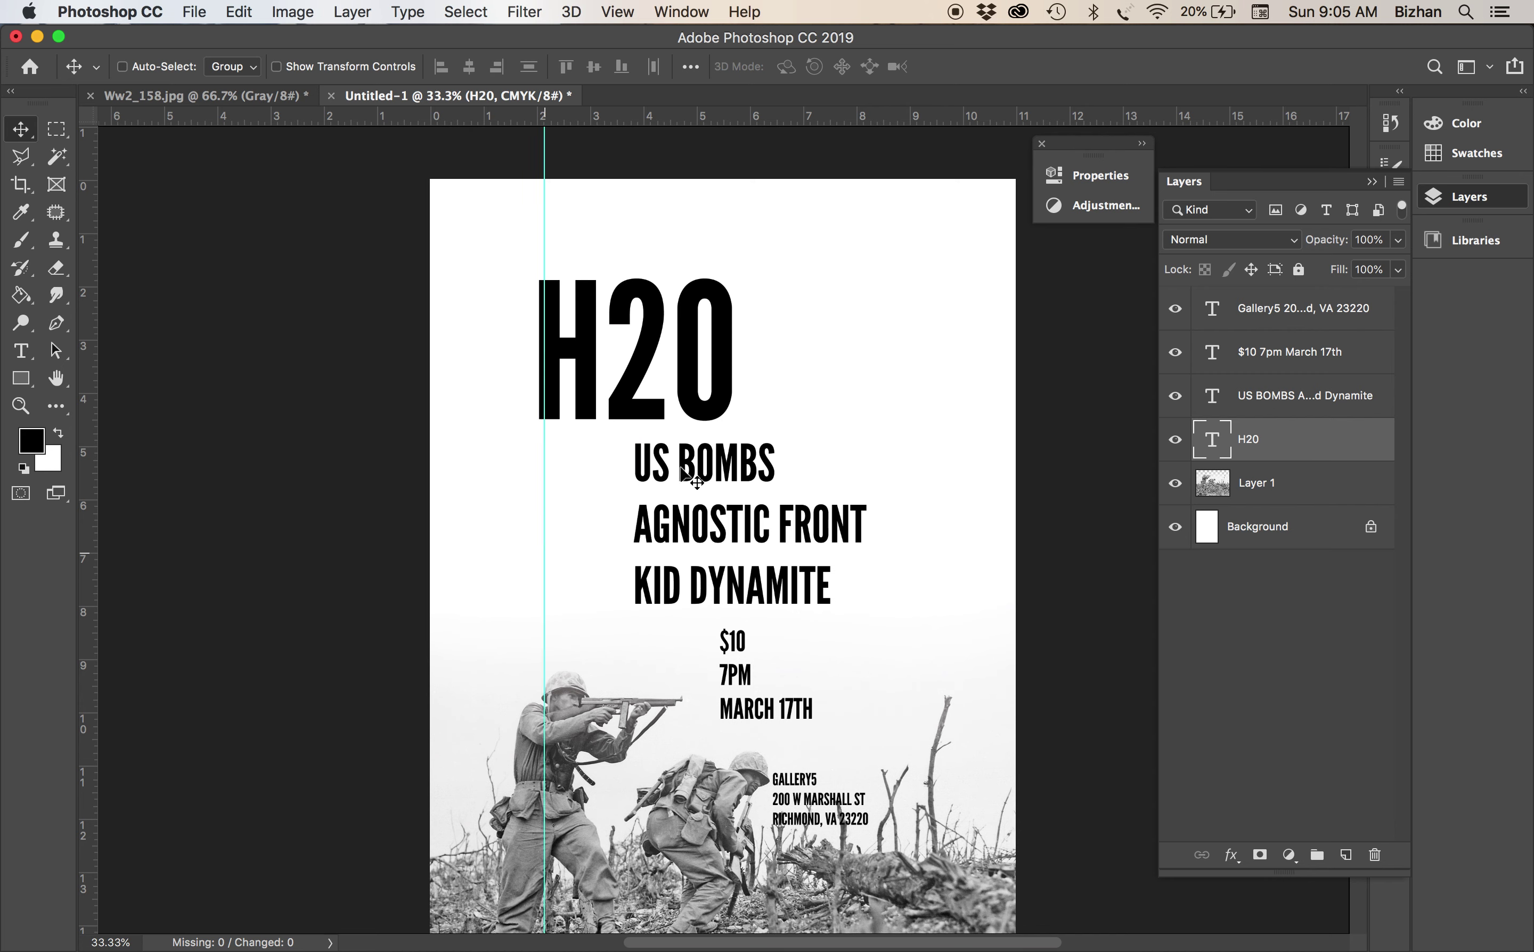
key("shift+Right")
key("shift+Right")
key("shift+Right")
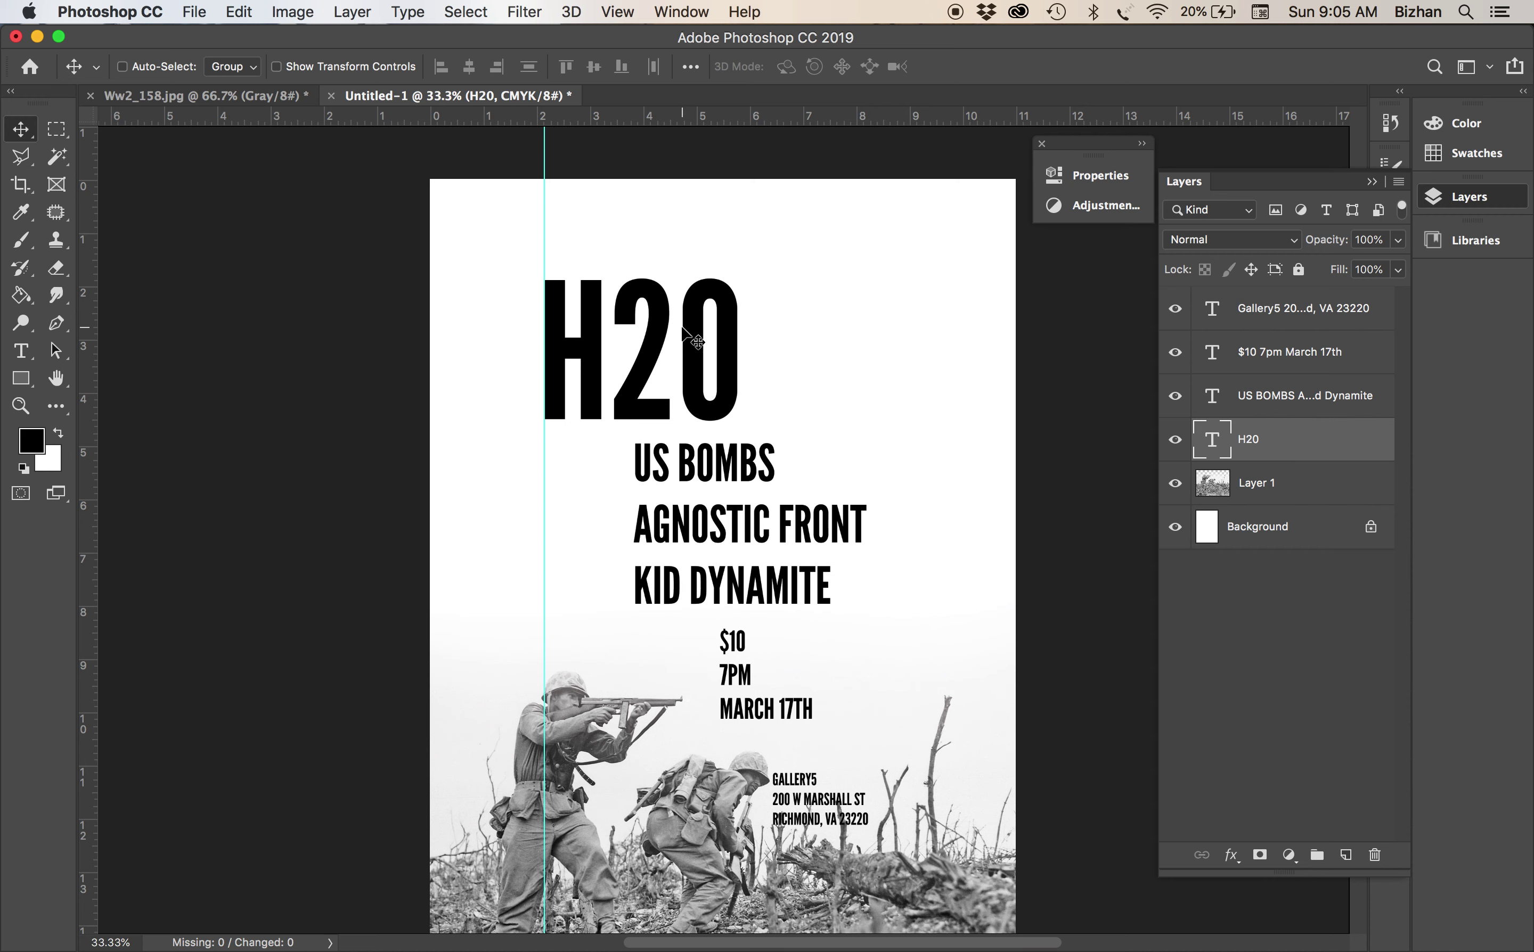
Format only the 2 in the H20 heading as a subscript
key("t")
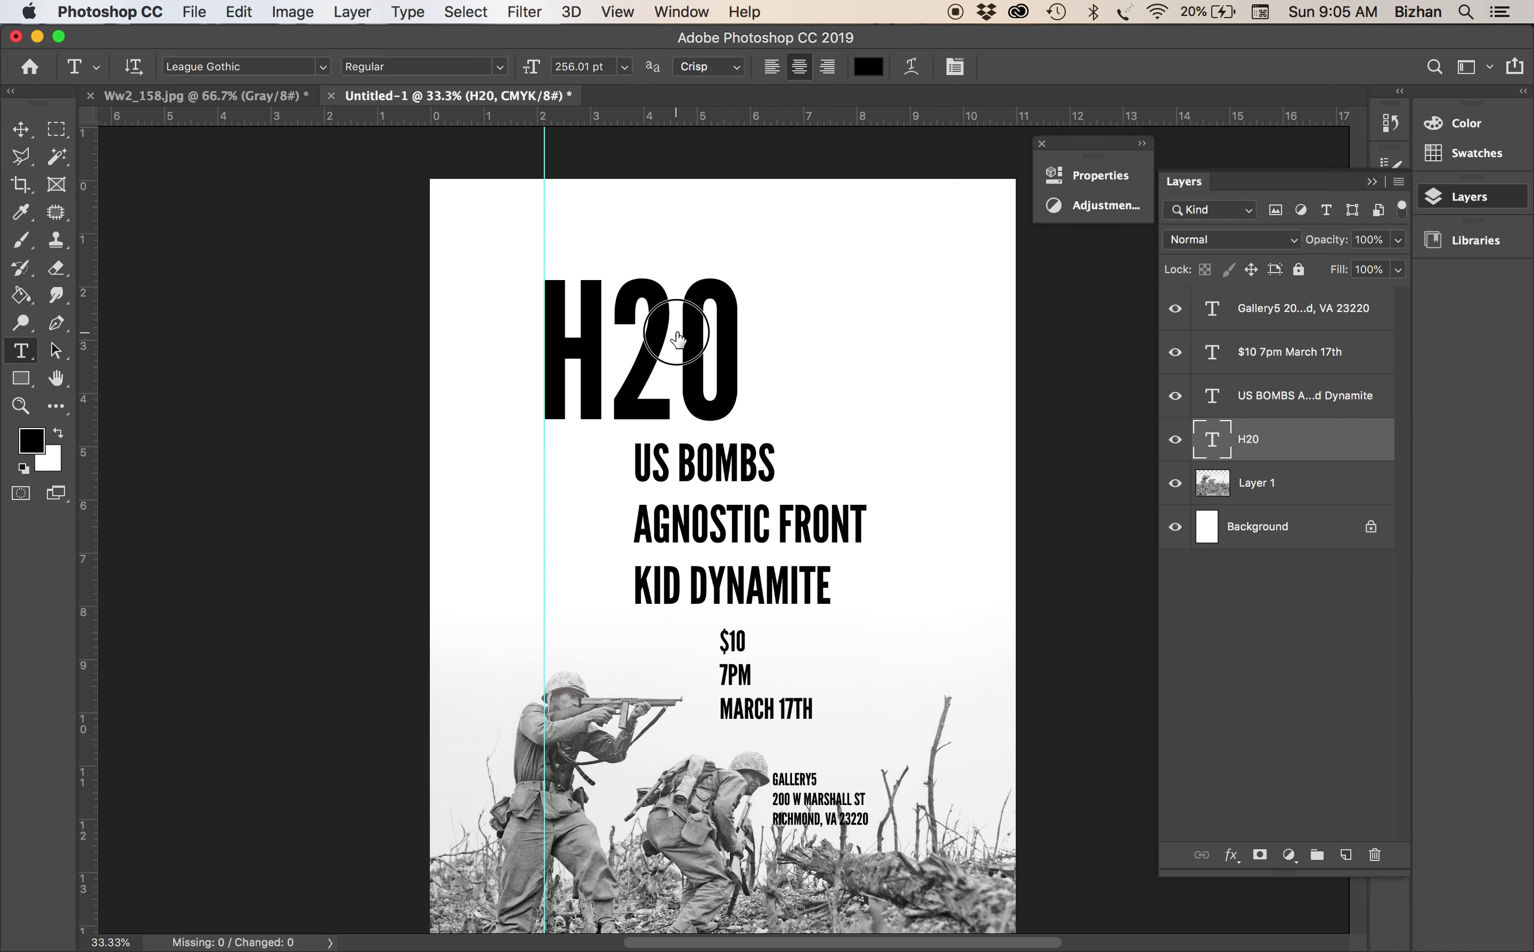
left_click_drag(680, 315, 640, 334)
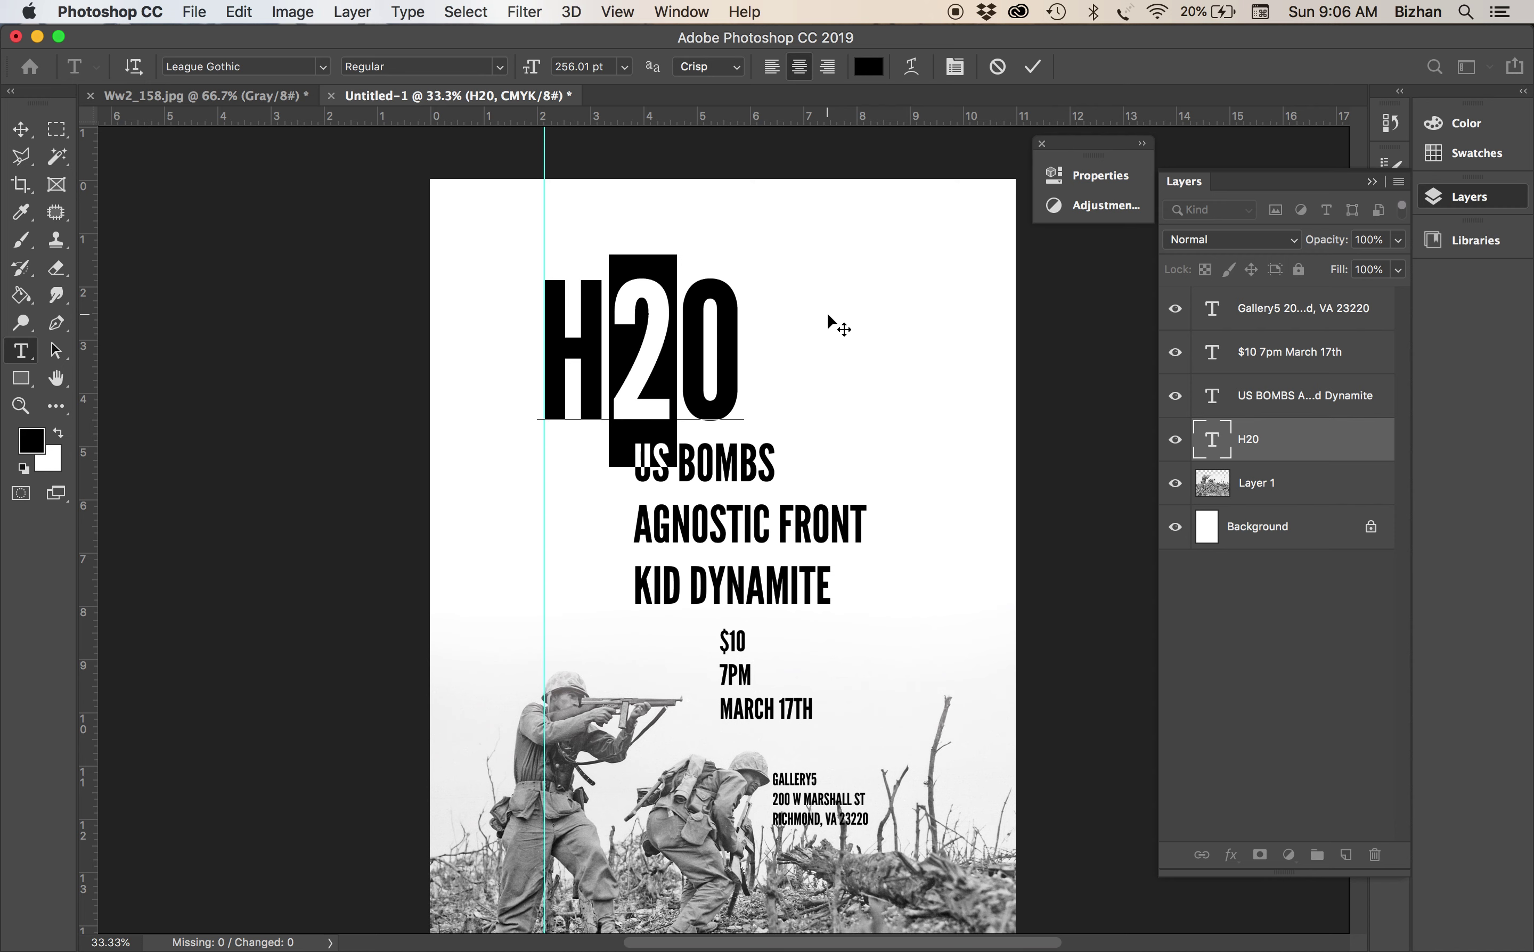
key("super+t")
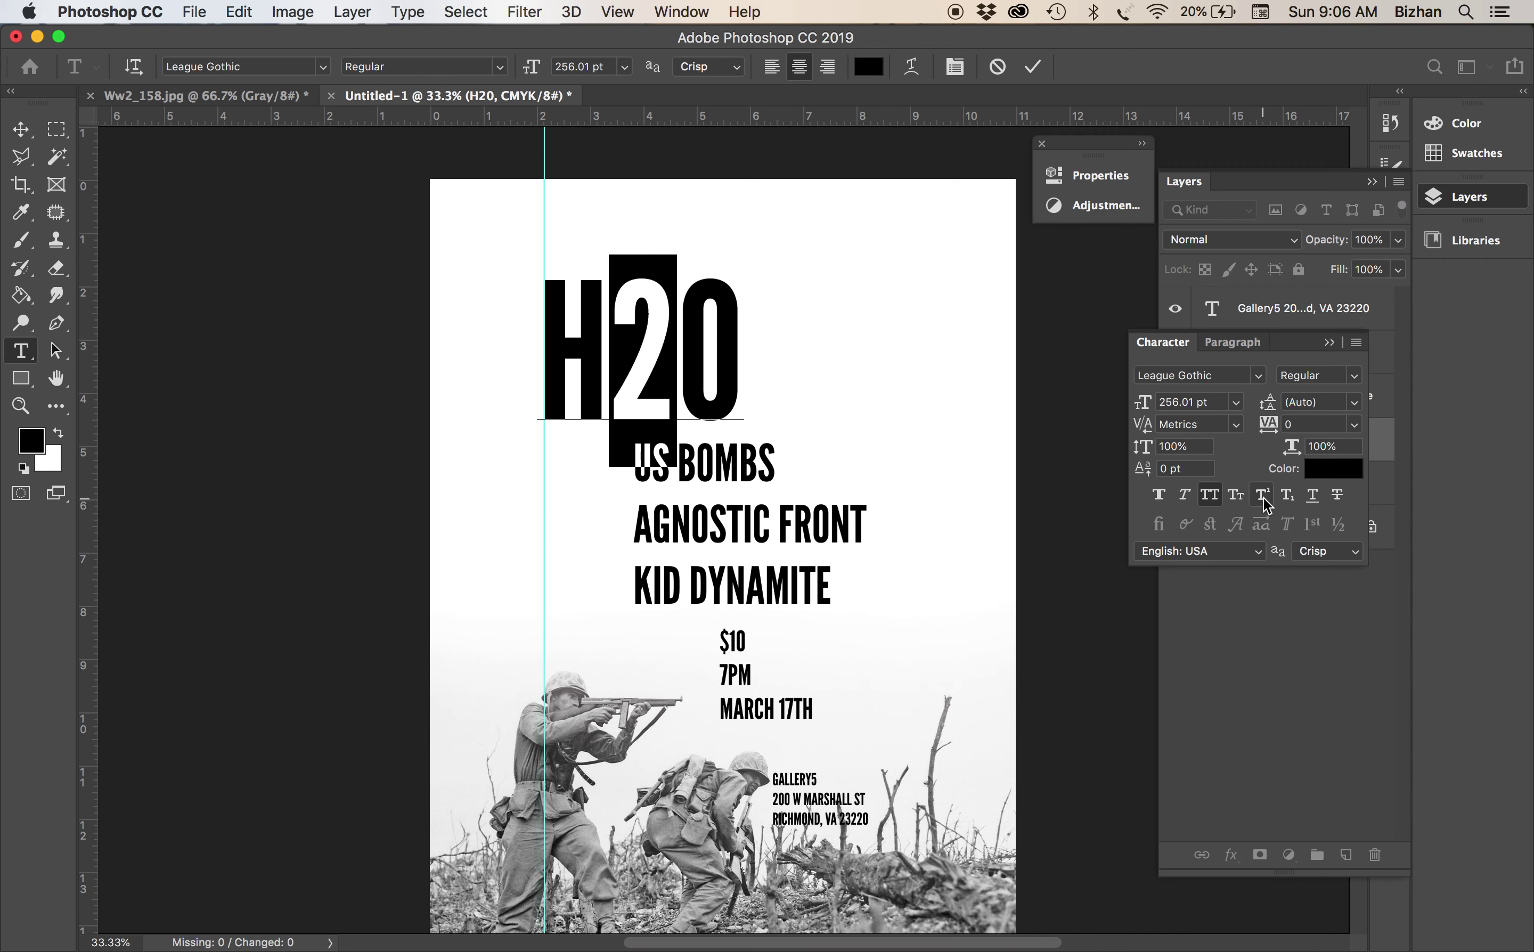
left_click(1288, 497)
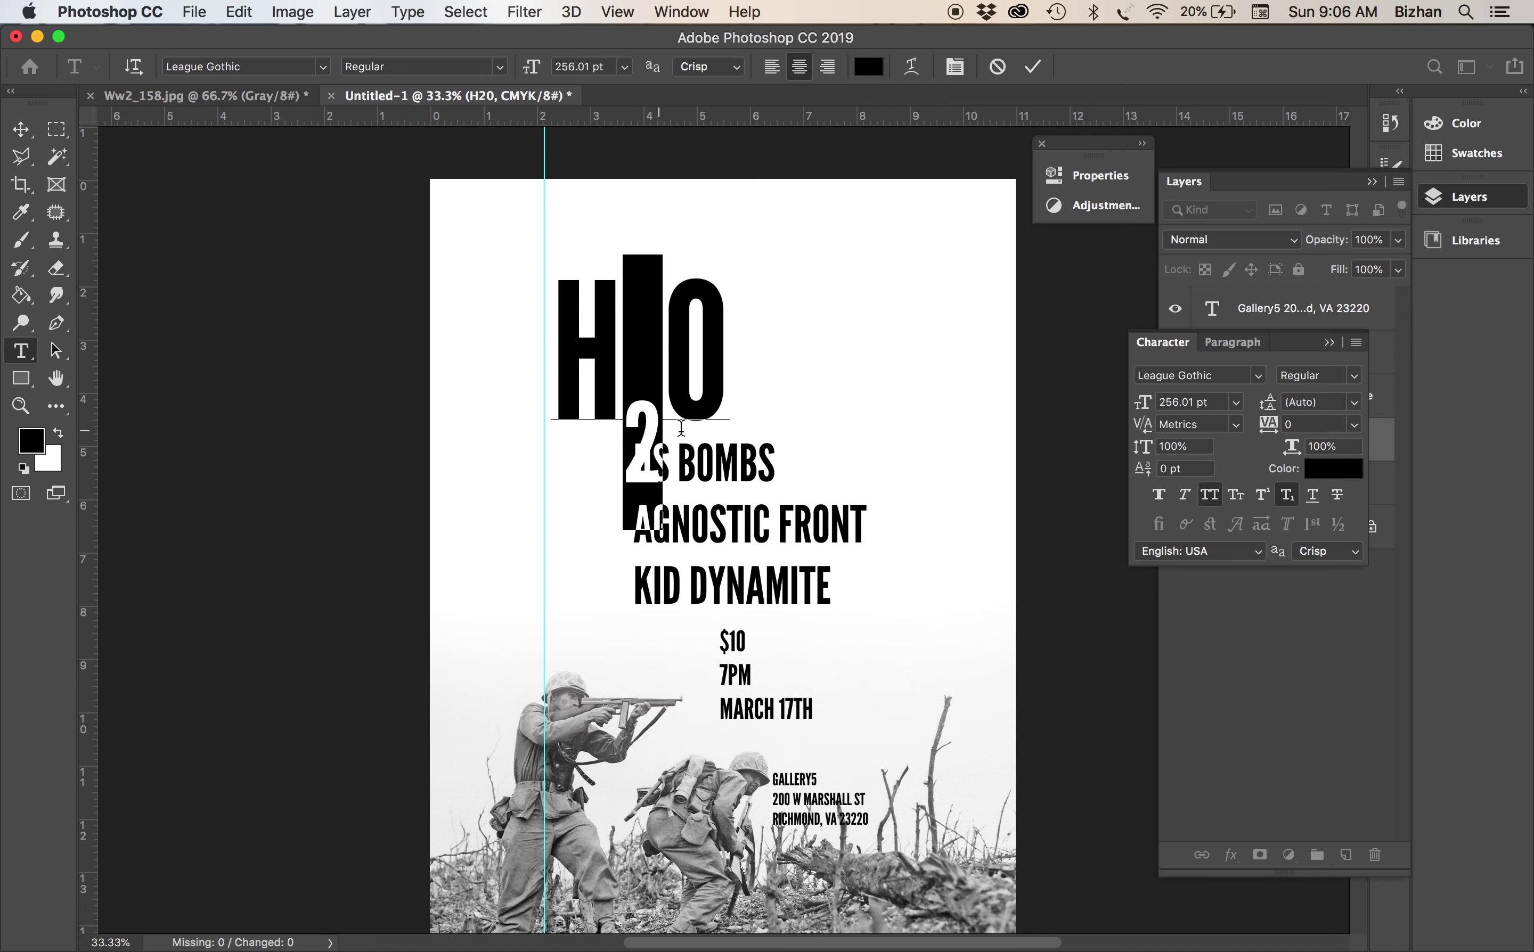
Set the subscript 2's baseline shift to 39 pt and move the whole heading up, clear of US BOMBS, and slightly left to the guide
left_click(1186, 472)
key("shift+Up")
key("shift+Up")
key("shift+Up")
key("shift+Up")
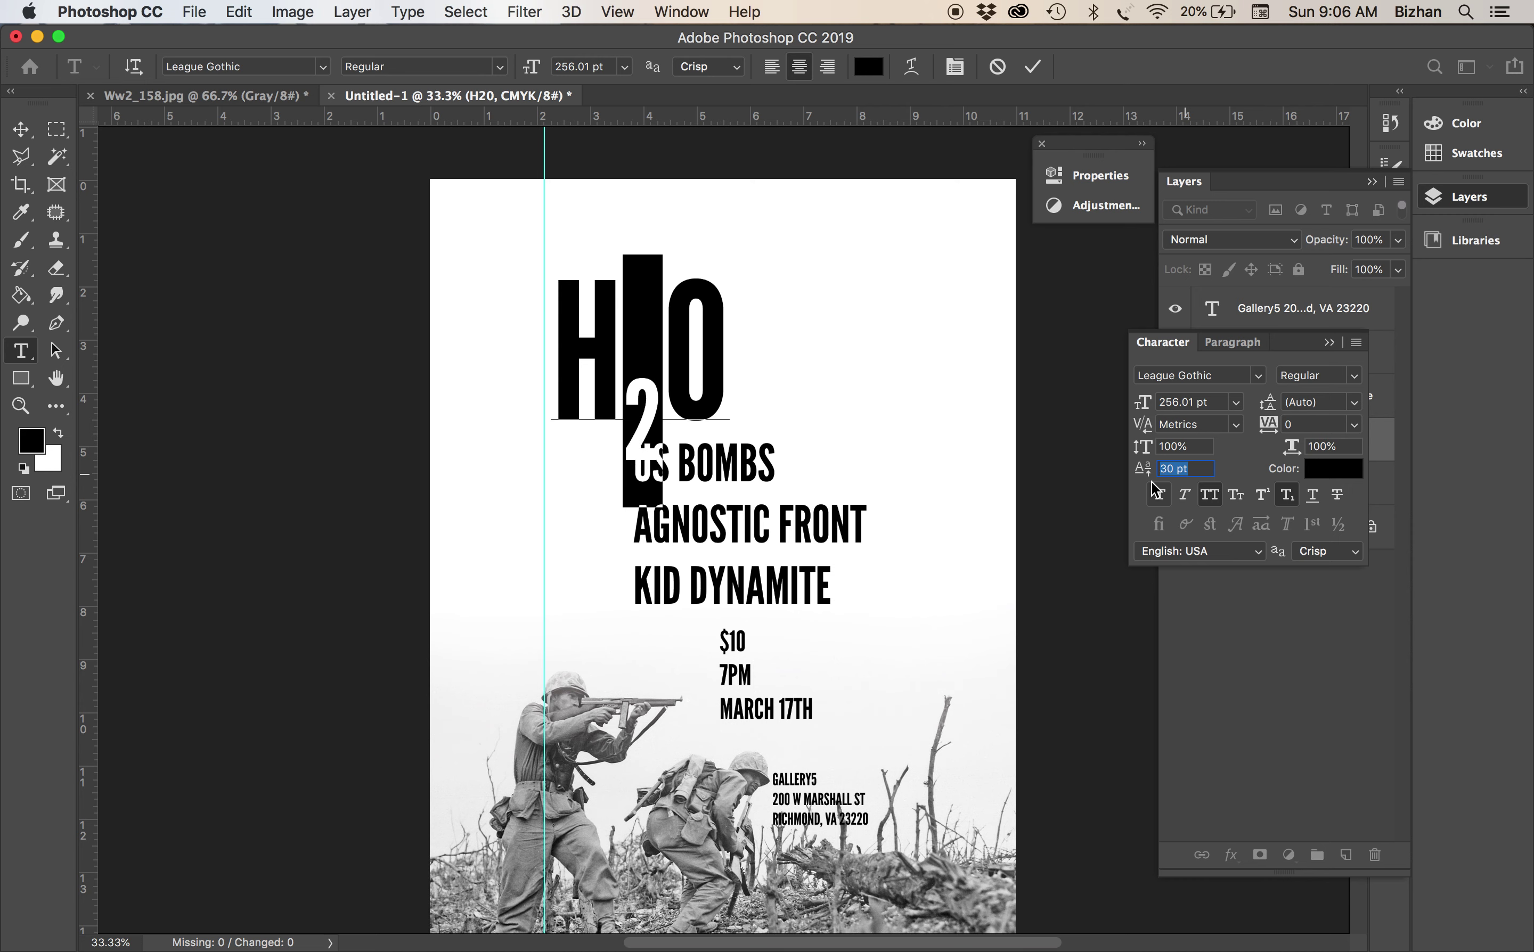
key("Down")
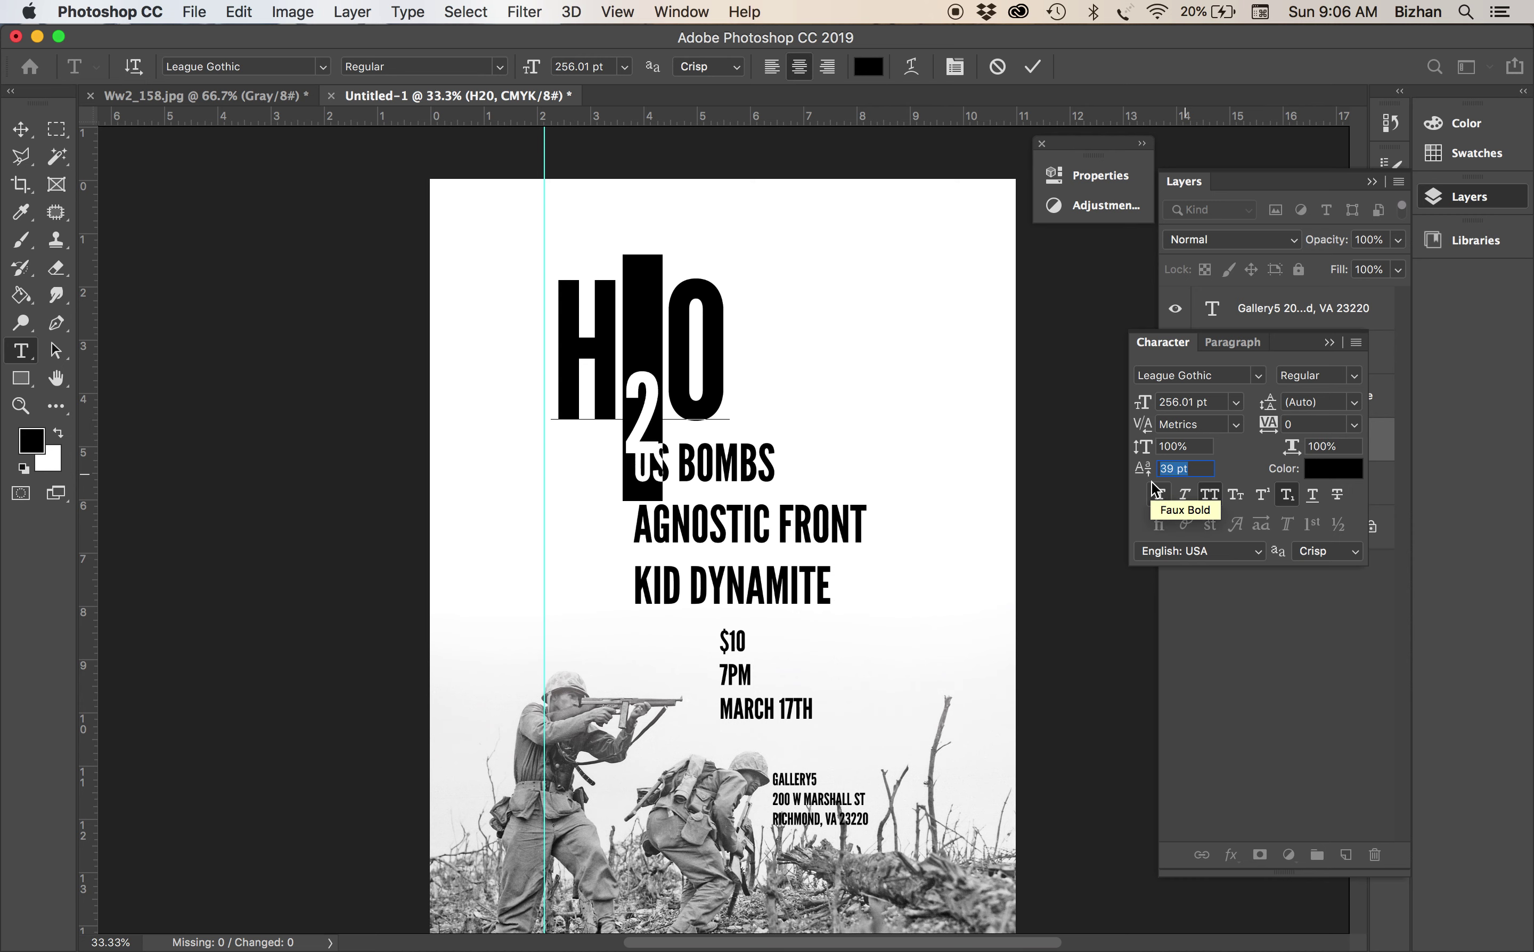
left_click(672, 338)
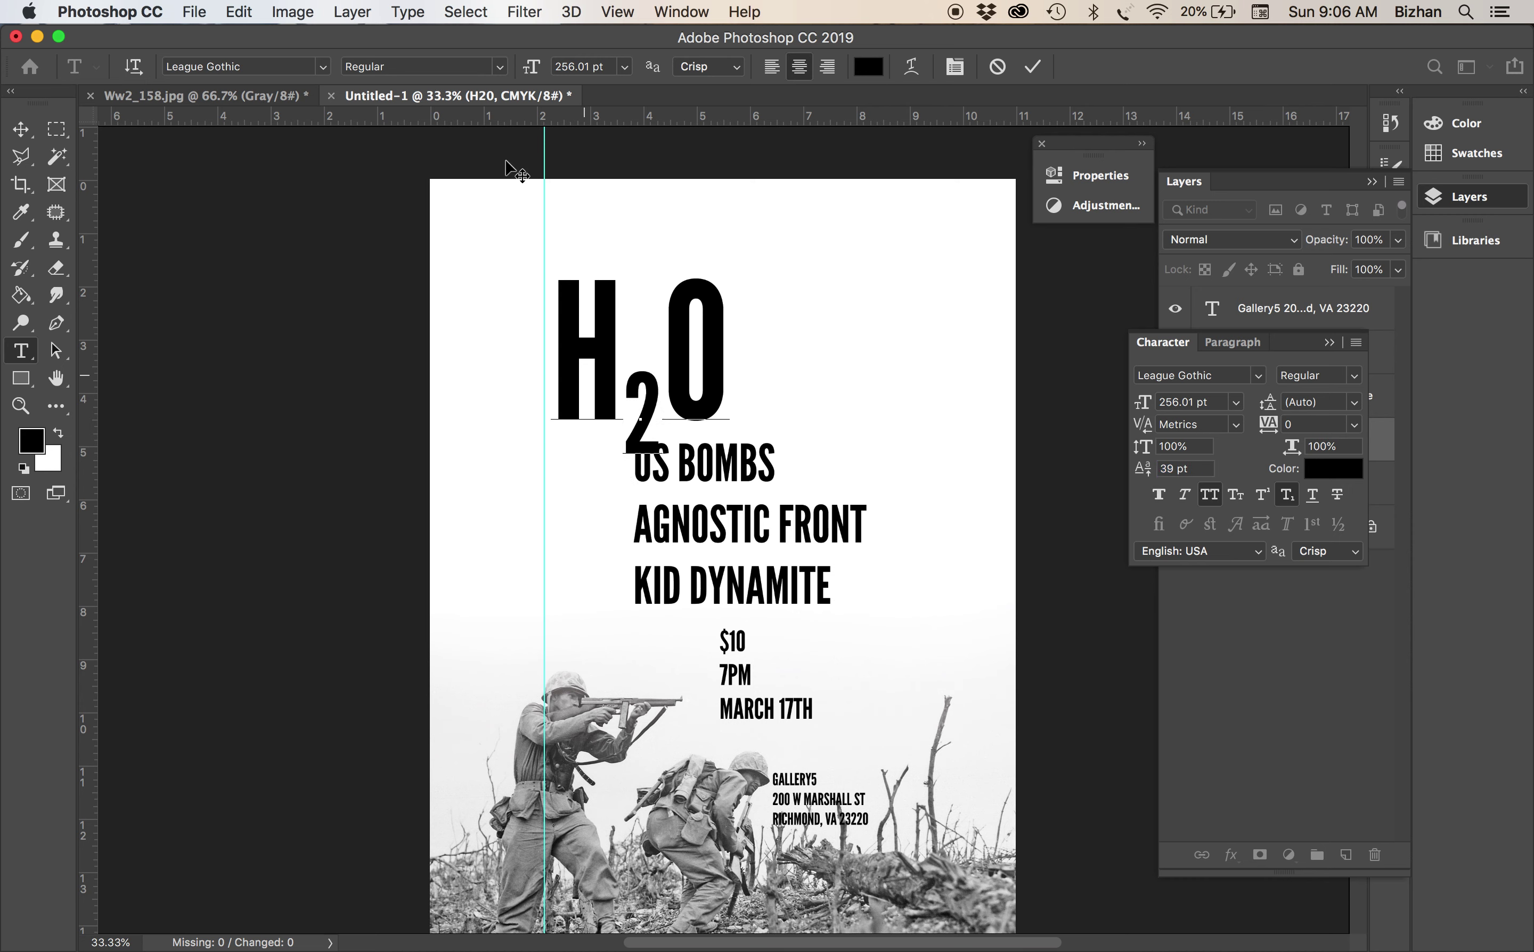
left_click(21, 130)
left_click_drag(697, 412, 684, 386)
Kern the heading's characters to -30 between the H and the subscript 2, and to -70 between the 2 and the following character
key("t")
left_click(612, 378)
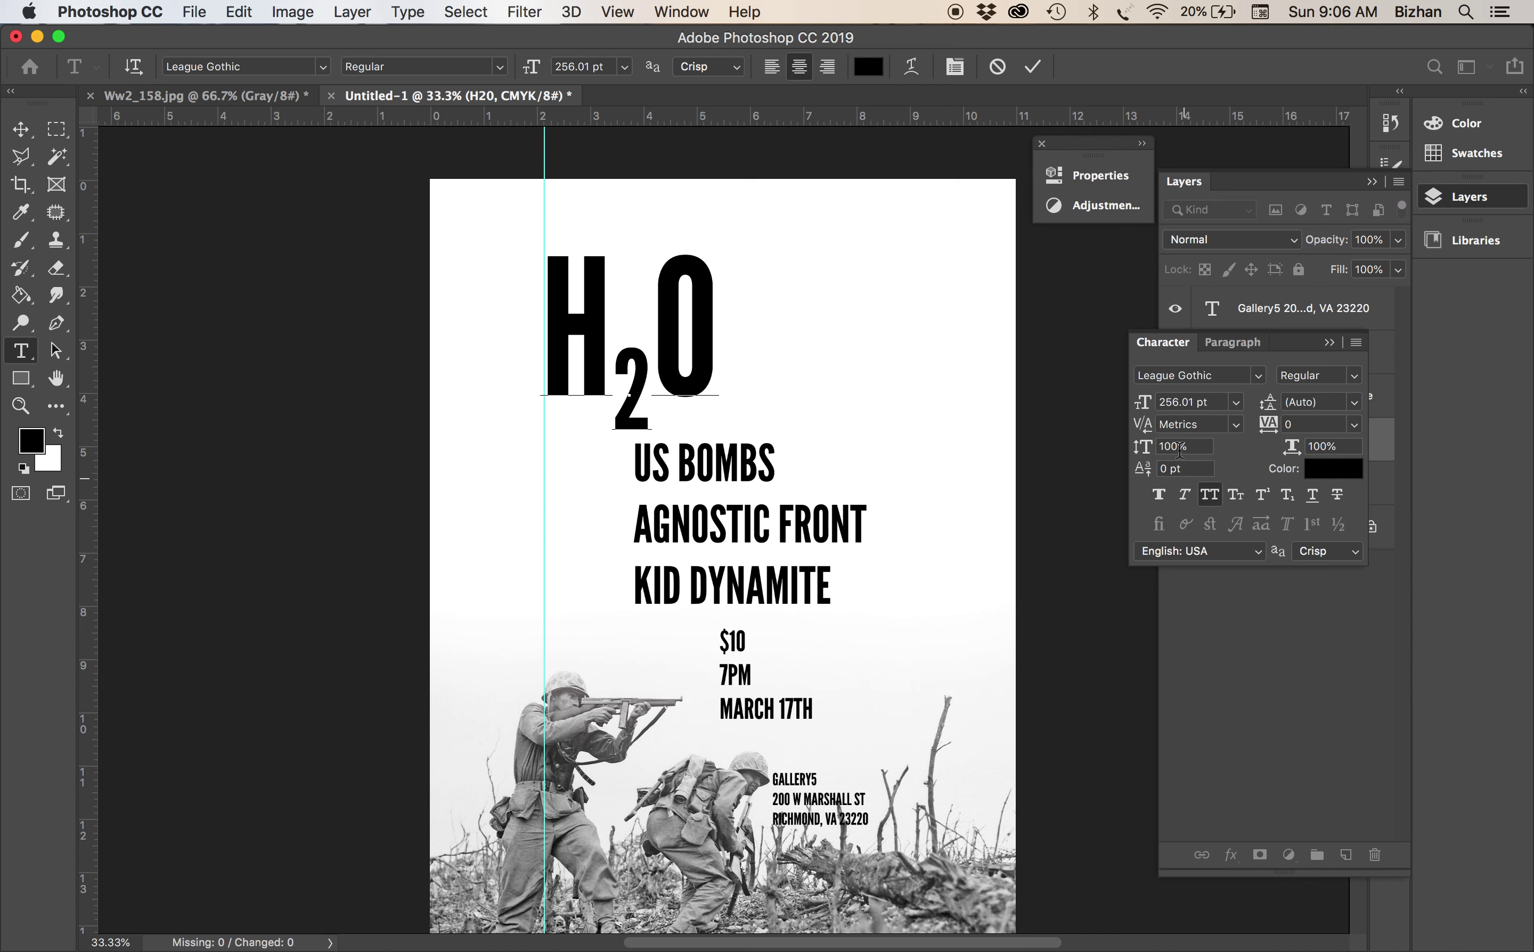
left_click(1199, 424)
type("-30")
key("Return")
left_click(646, 372)
left_click(1202, 425)
type("-30")
key("Return")
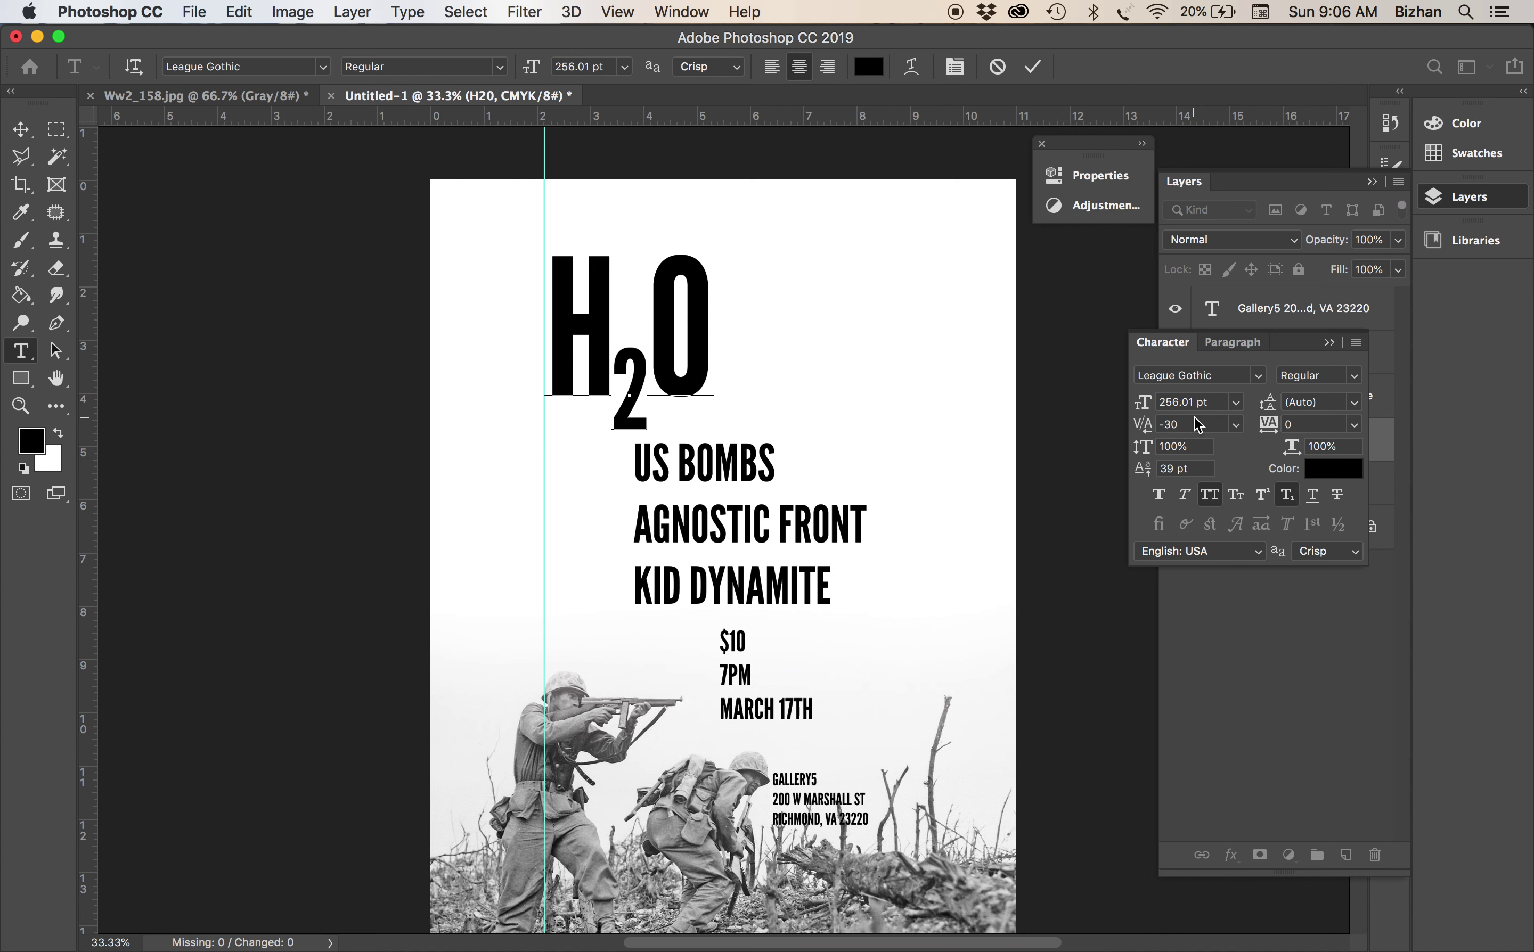
left_click(1196, 425)
type("-70")
key("Return")
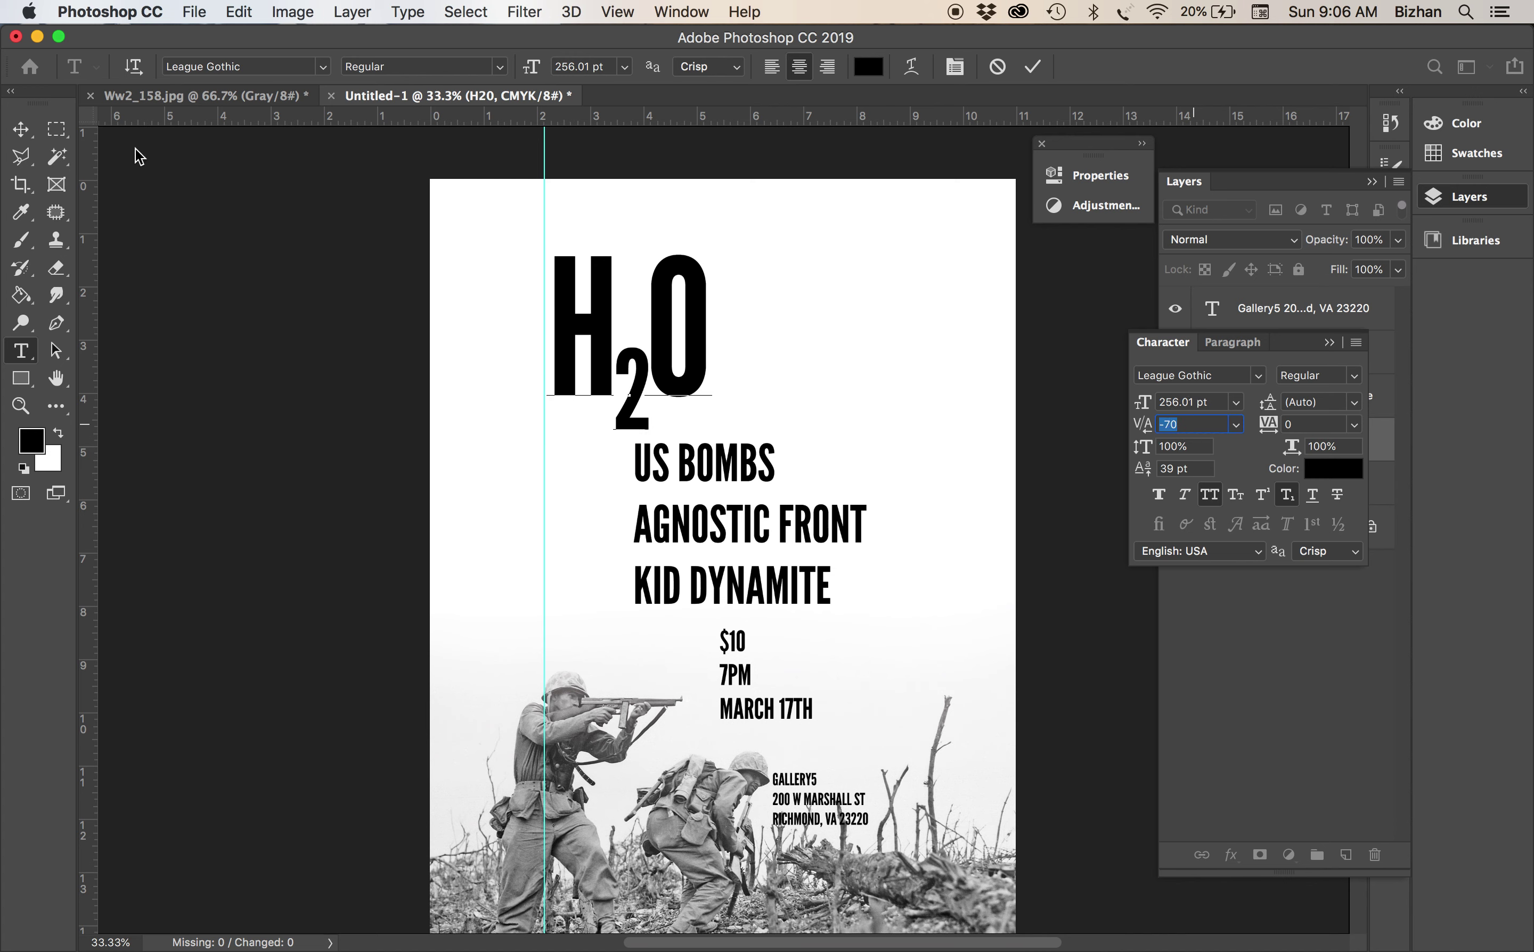
Nudge the heading left until its H lines up with the vertical guide again
left_click(20, 129)
key("shift+Left")
key("shift+Left")
key("shift+Left")
key("shift+Left")
key("shift+Left")
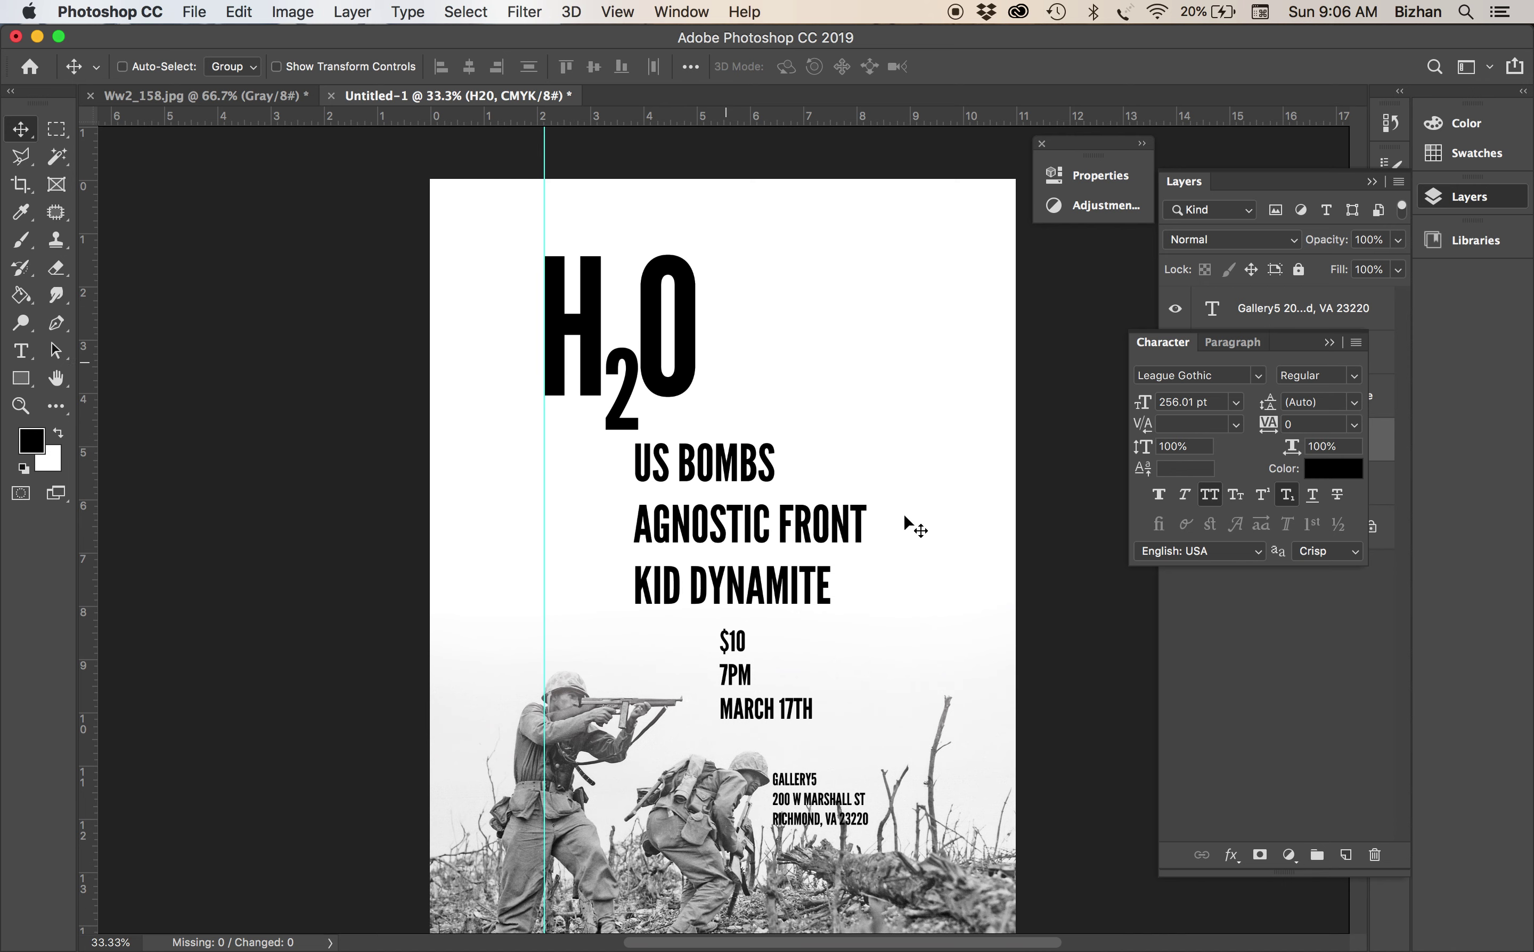
Move the three-band text block slightly left and down so it starts directly below the heading's subscript 2
left_click(1198, 656)
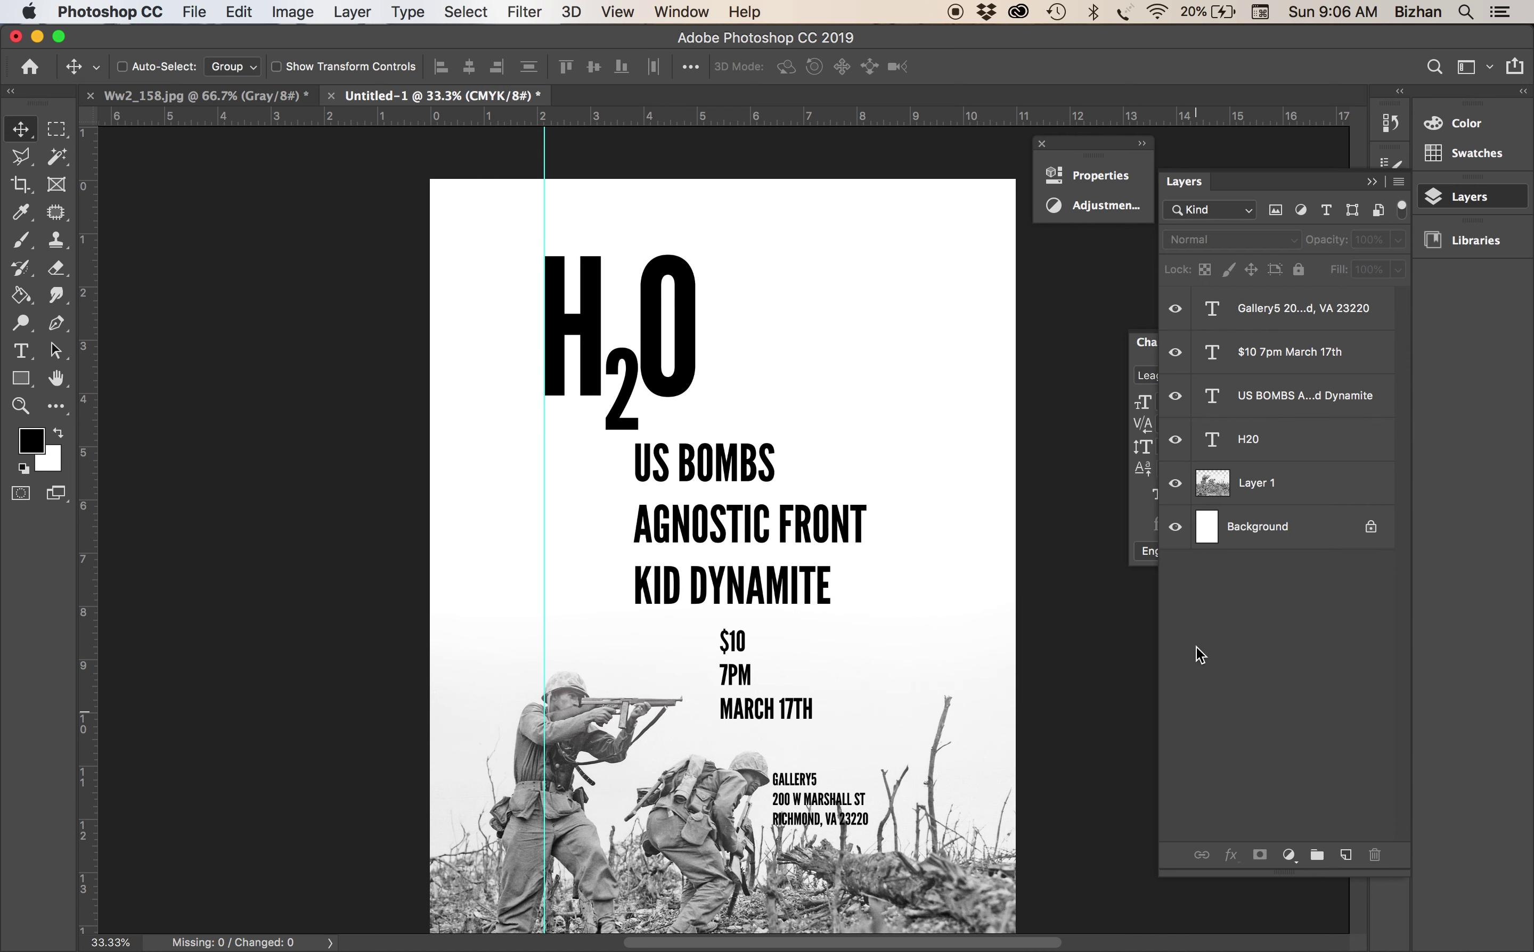
left_click(1234, 396)
left_click_drag(730, 470, 701, 485)
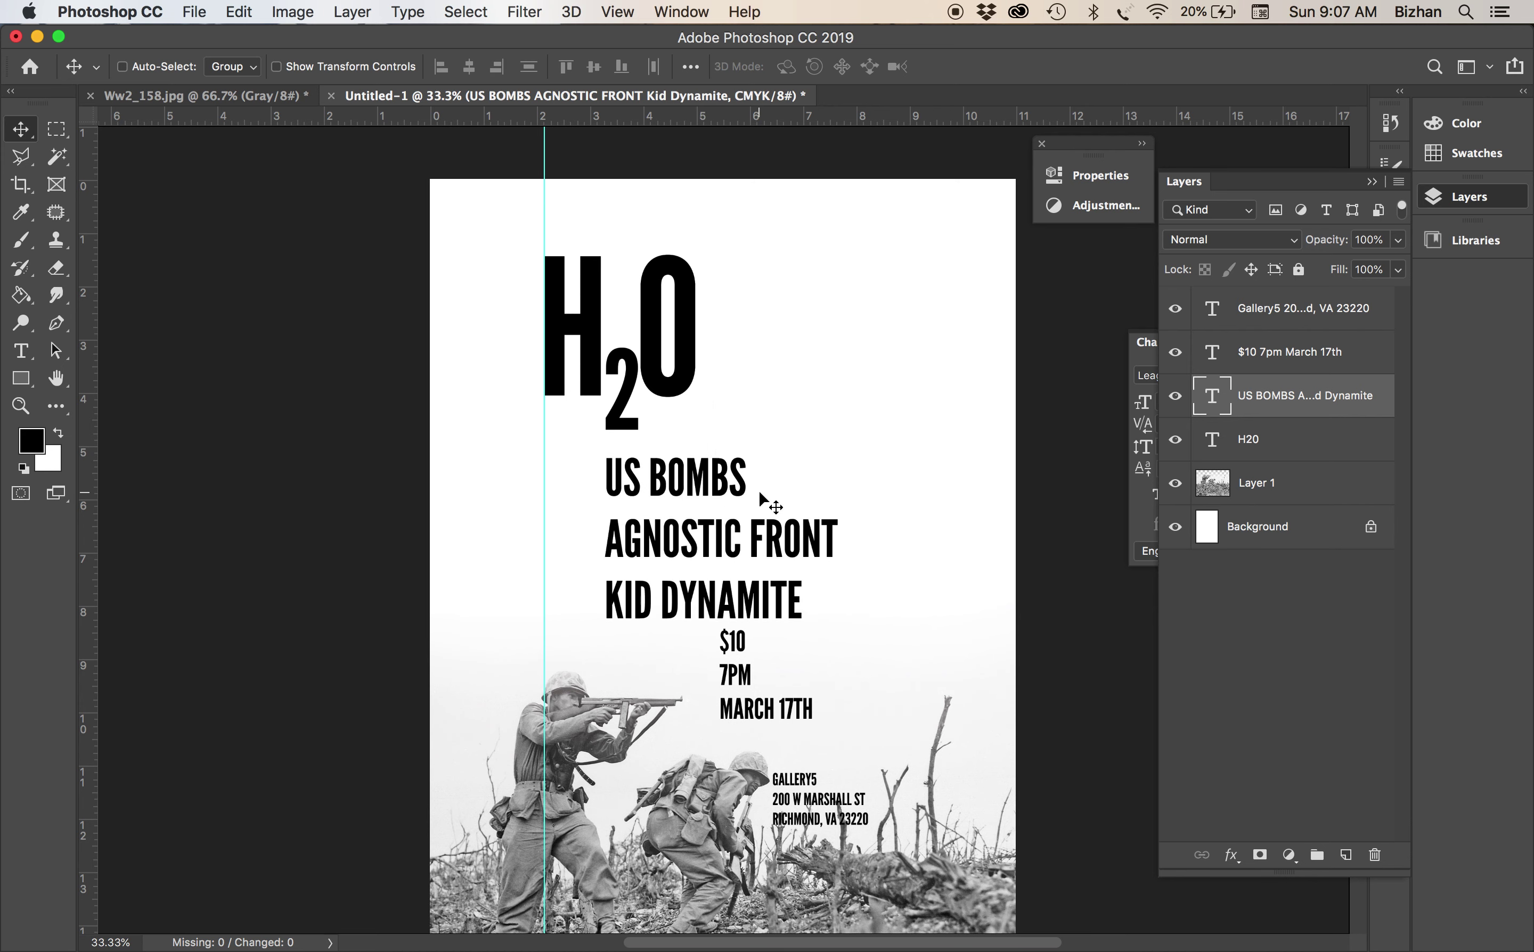
Tighten the leading of all three supporting band lines to 64 pt
double_click(671, 501)
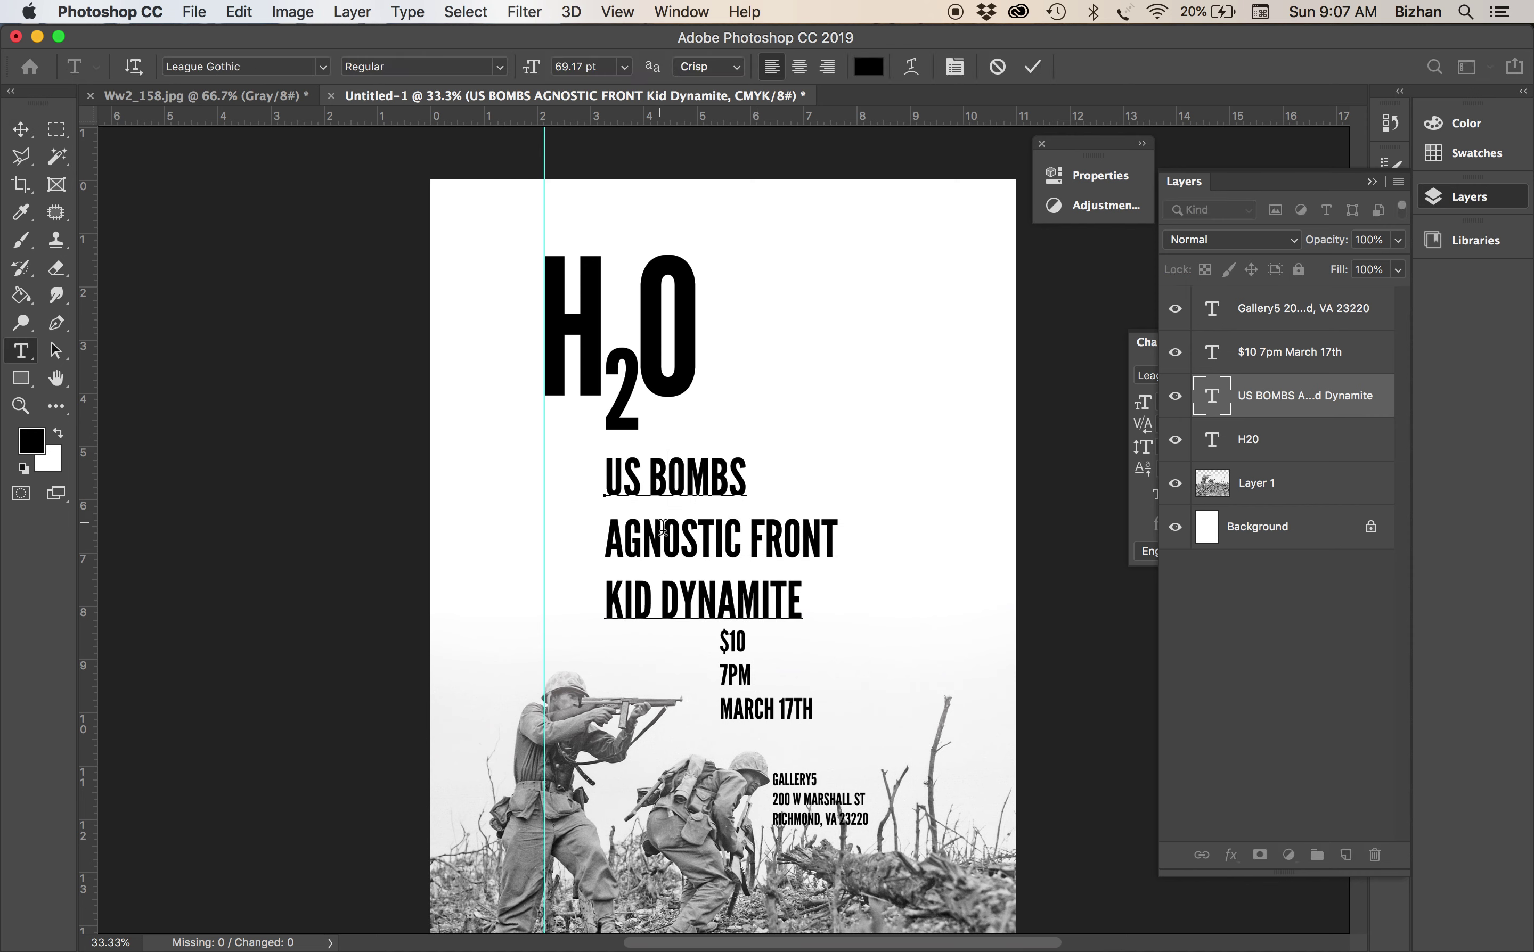
key("super+a")
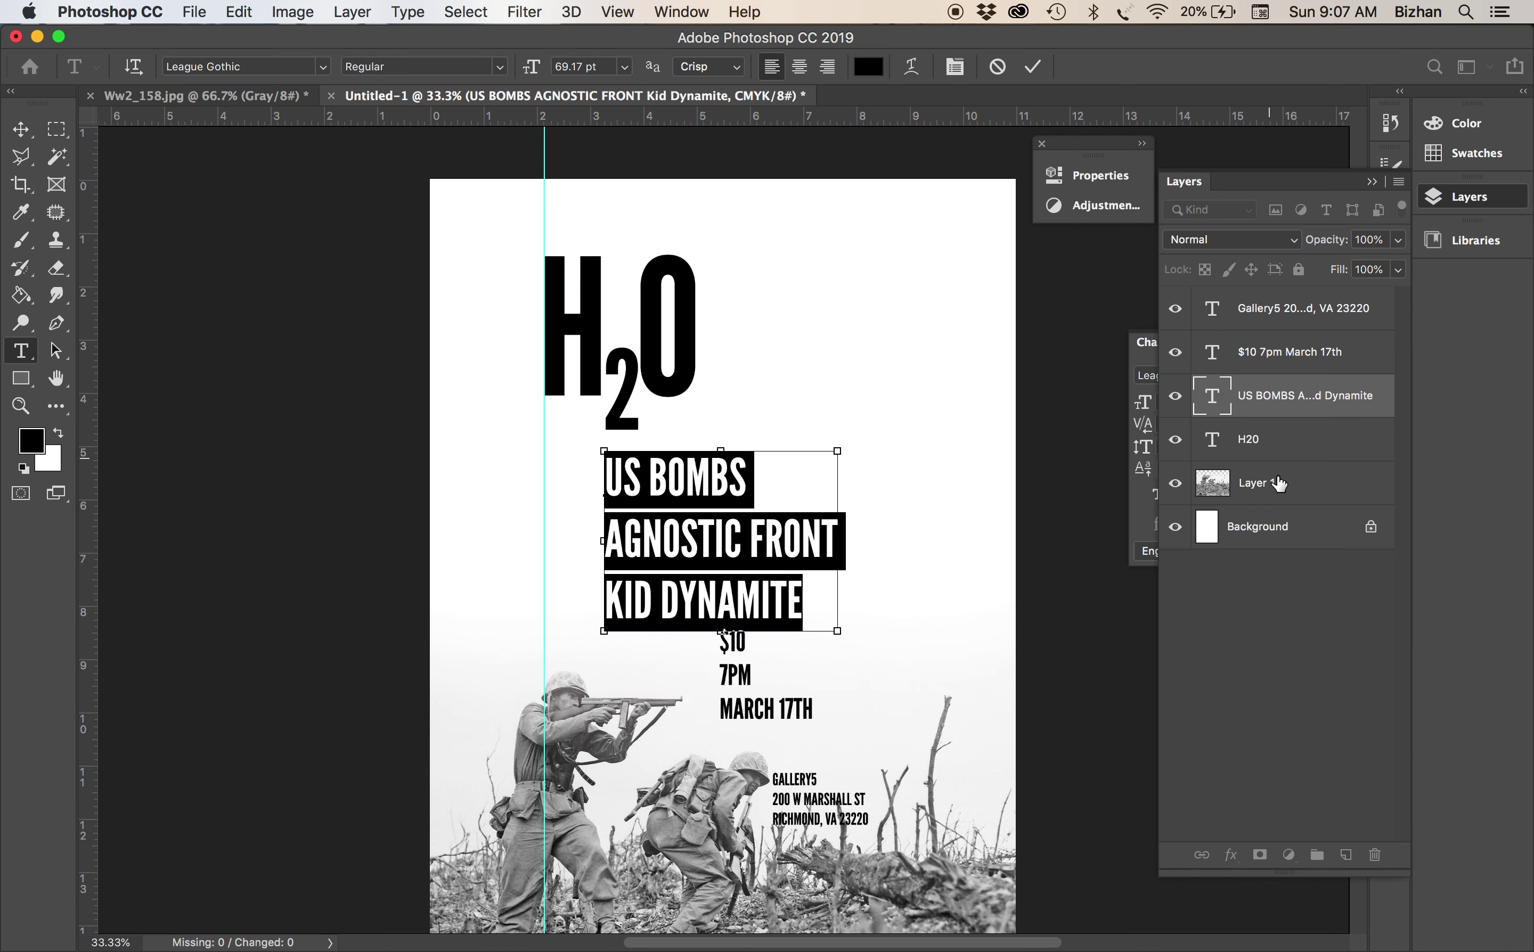
key("super+t")
left_click(1315, 408)
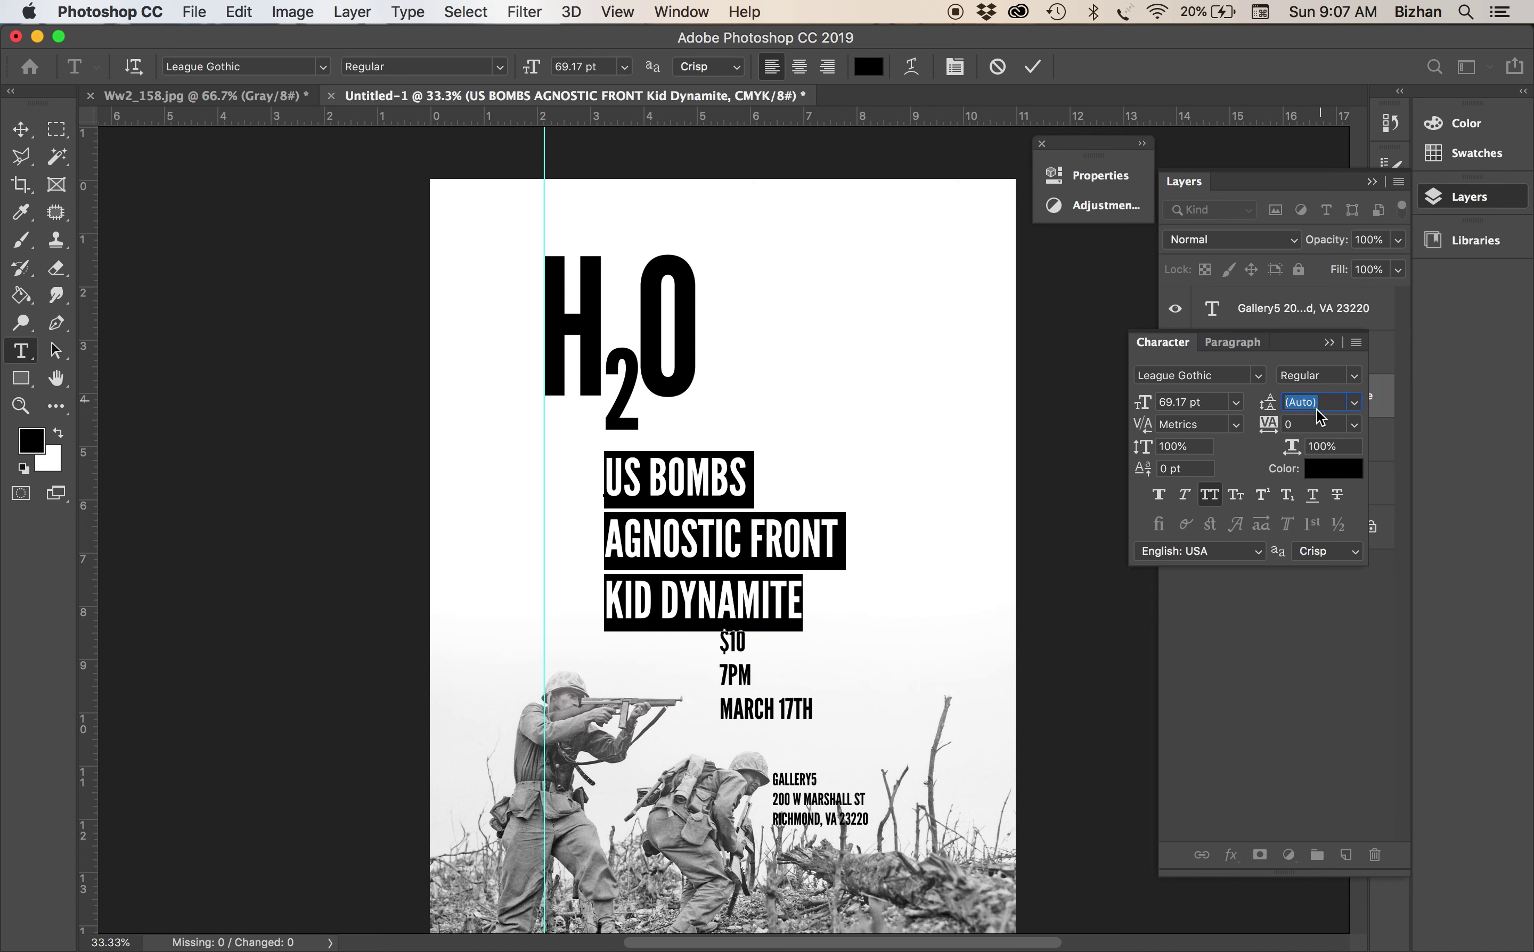
left_click(1354, 403)
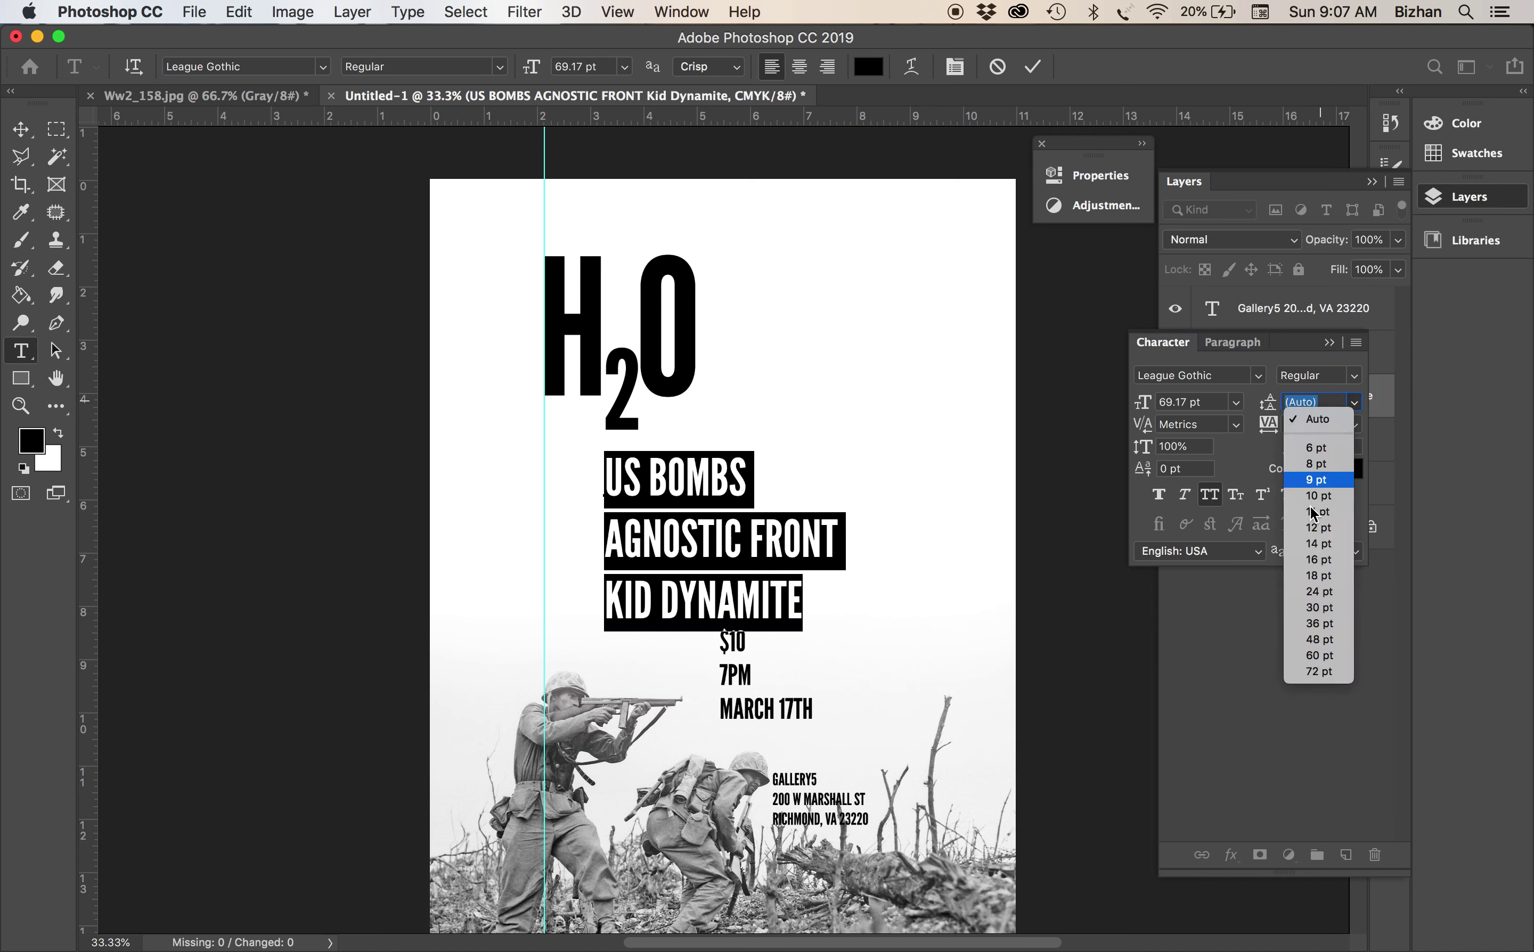
left_click(1300, 544)
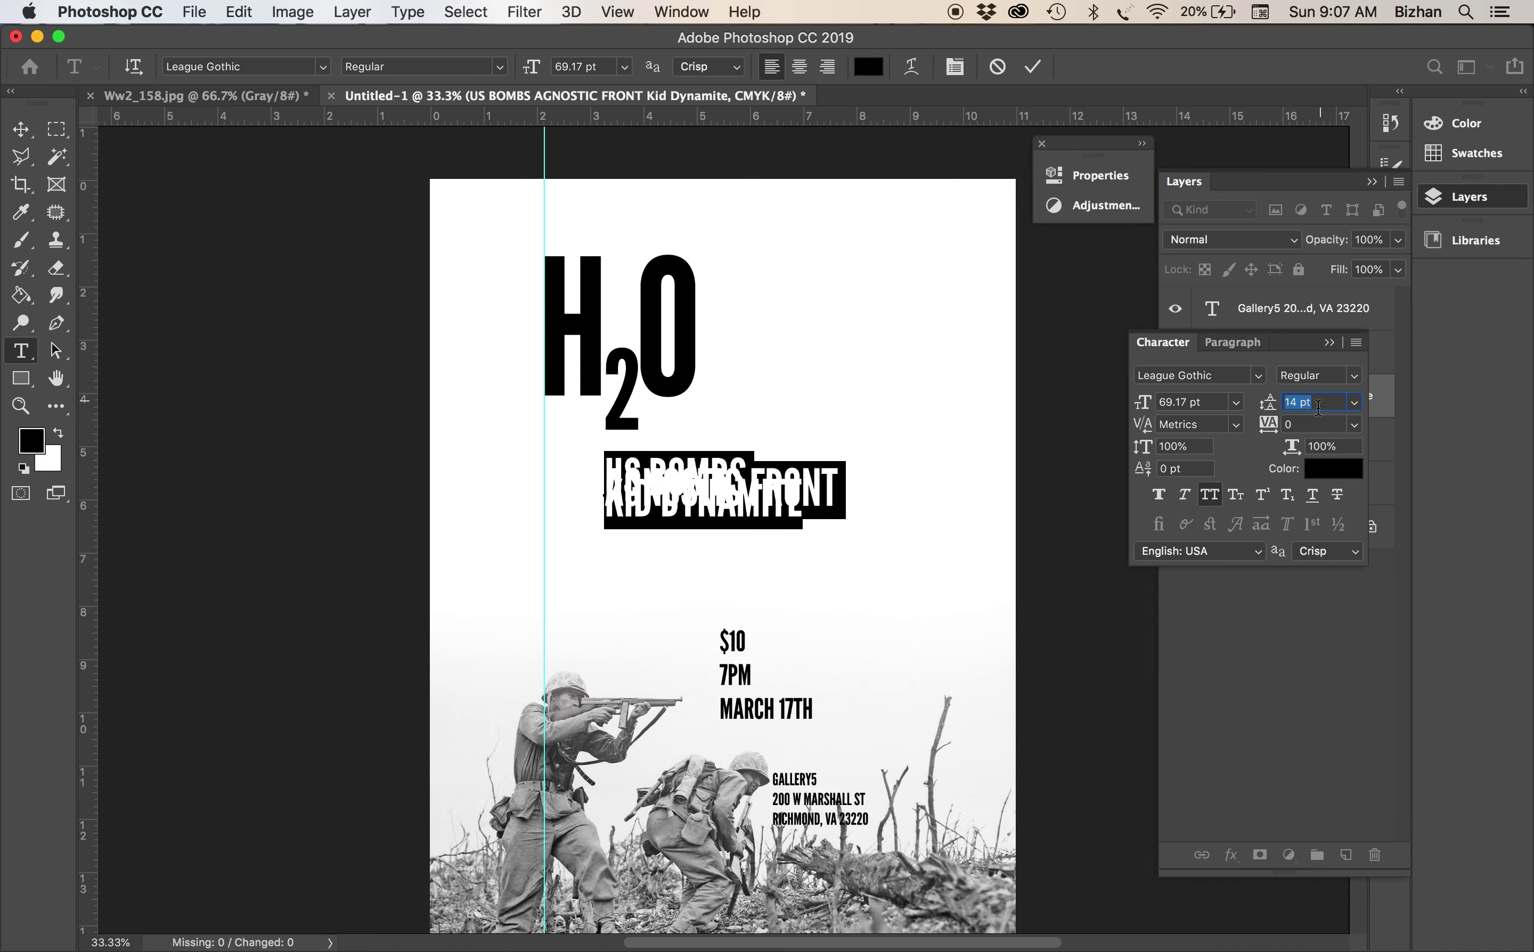
key("shift+Up")
key("shift+Up")
key("shift+Up")
key("shift+Up")
key("shift+Up")
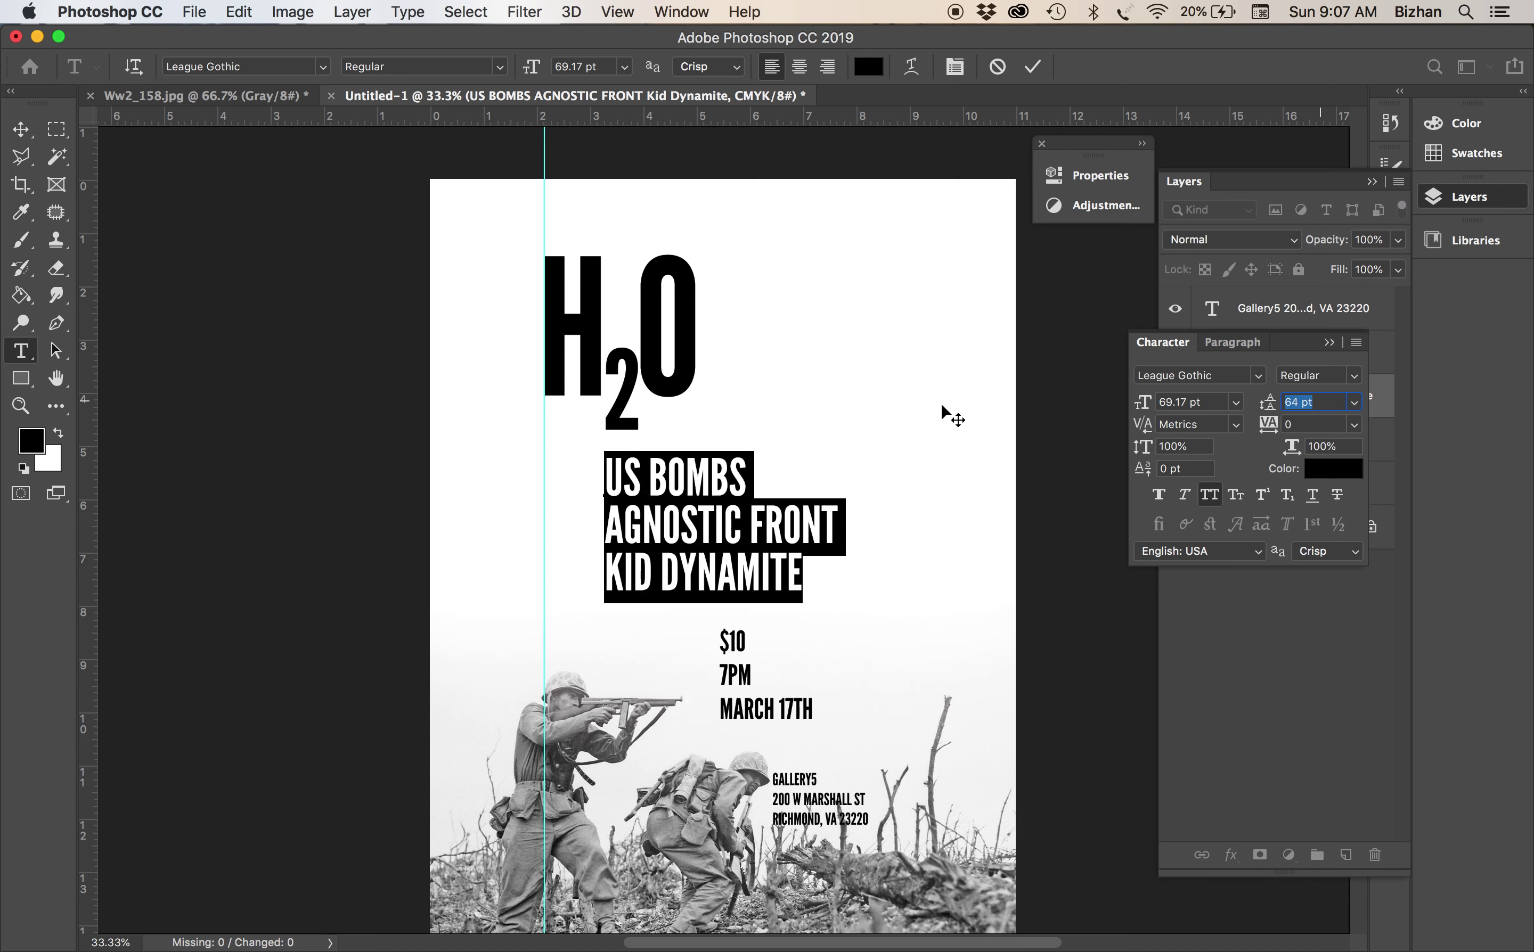
left_click(802, 529)
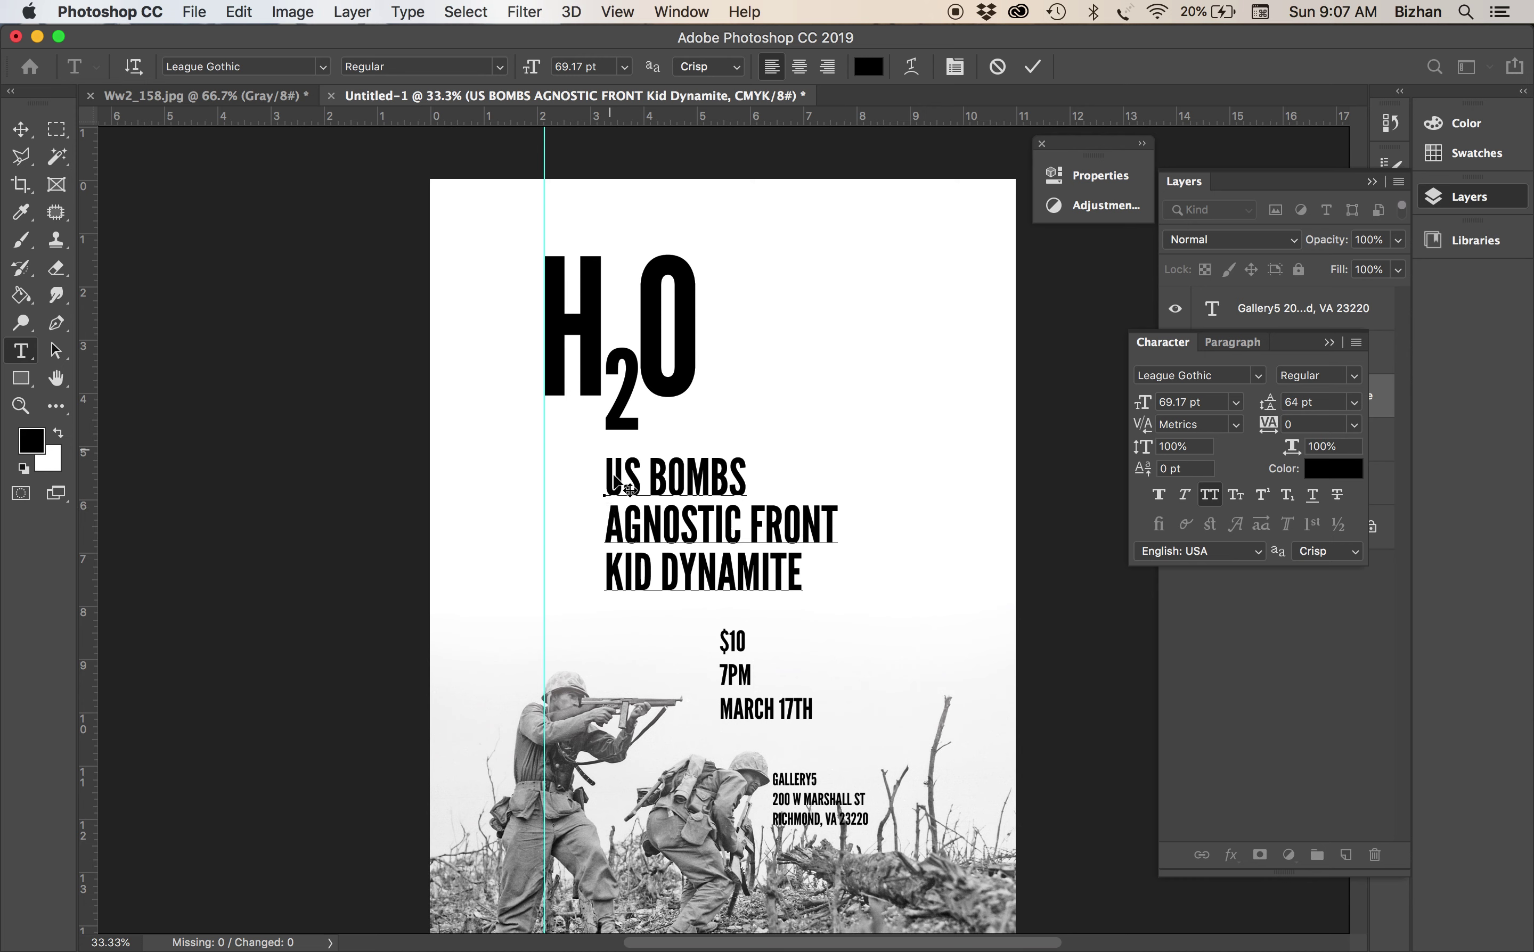
Set the US BOMBS line's font size to 79 pt
left_click_drag(609, 471, 809, 474)
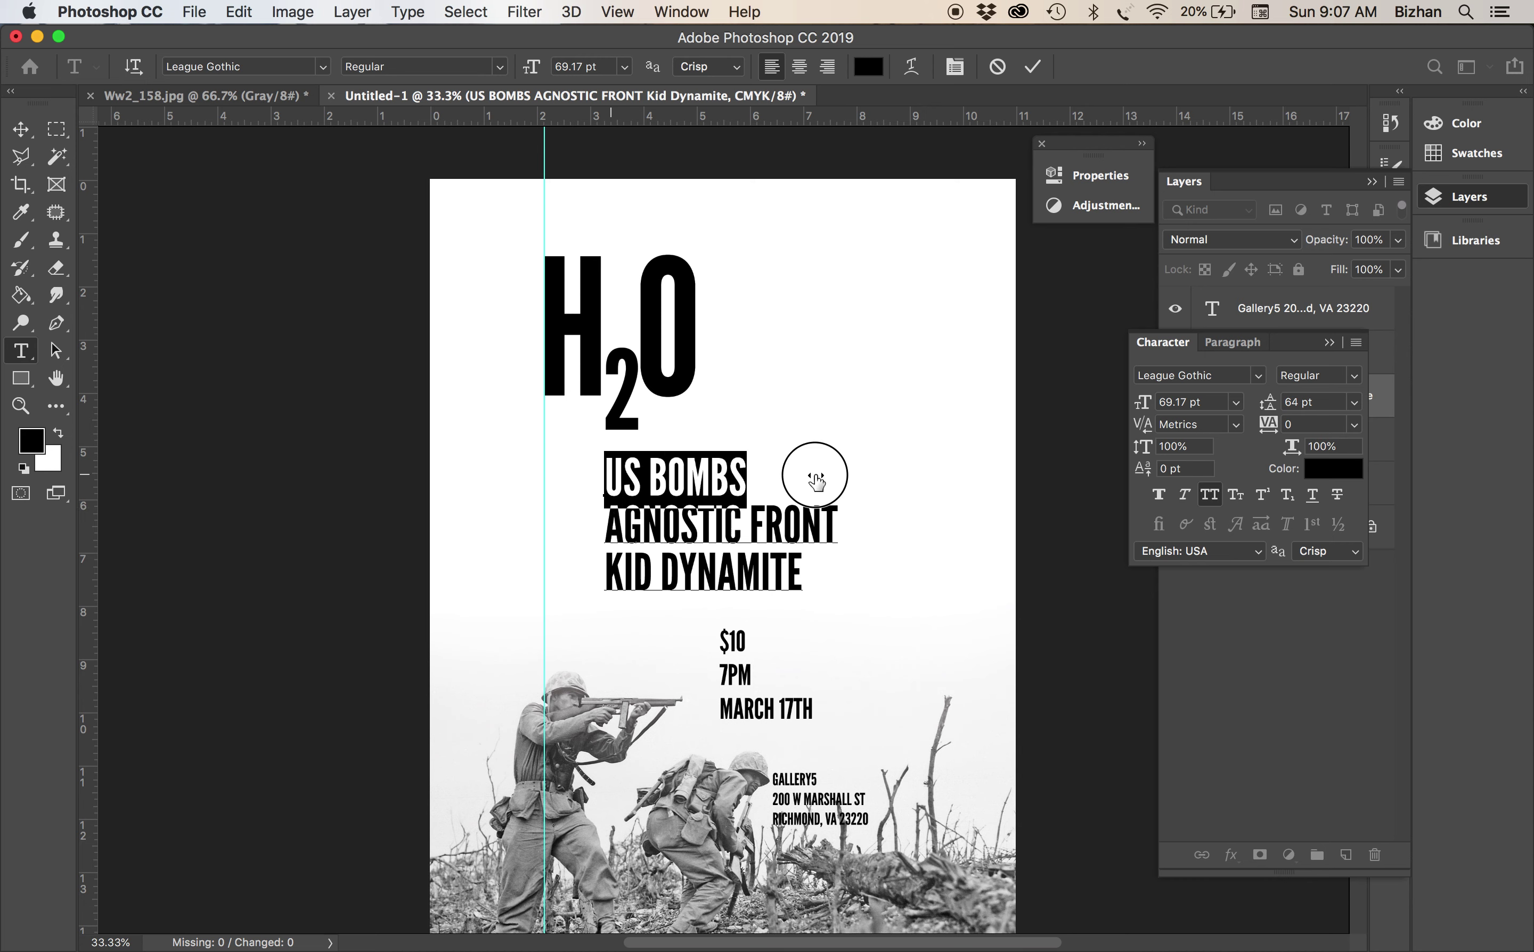
left_click(1195, 398)
type("79")
key("Return")
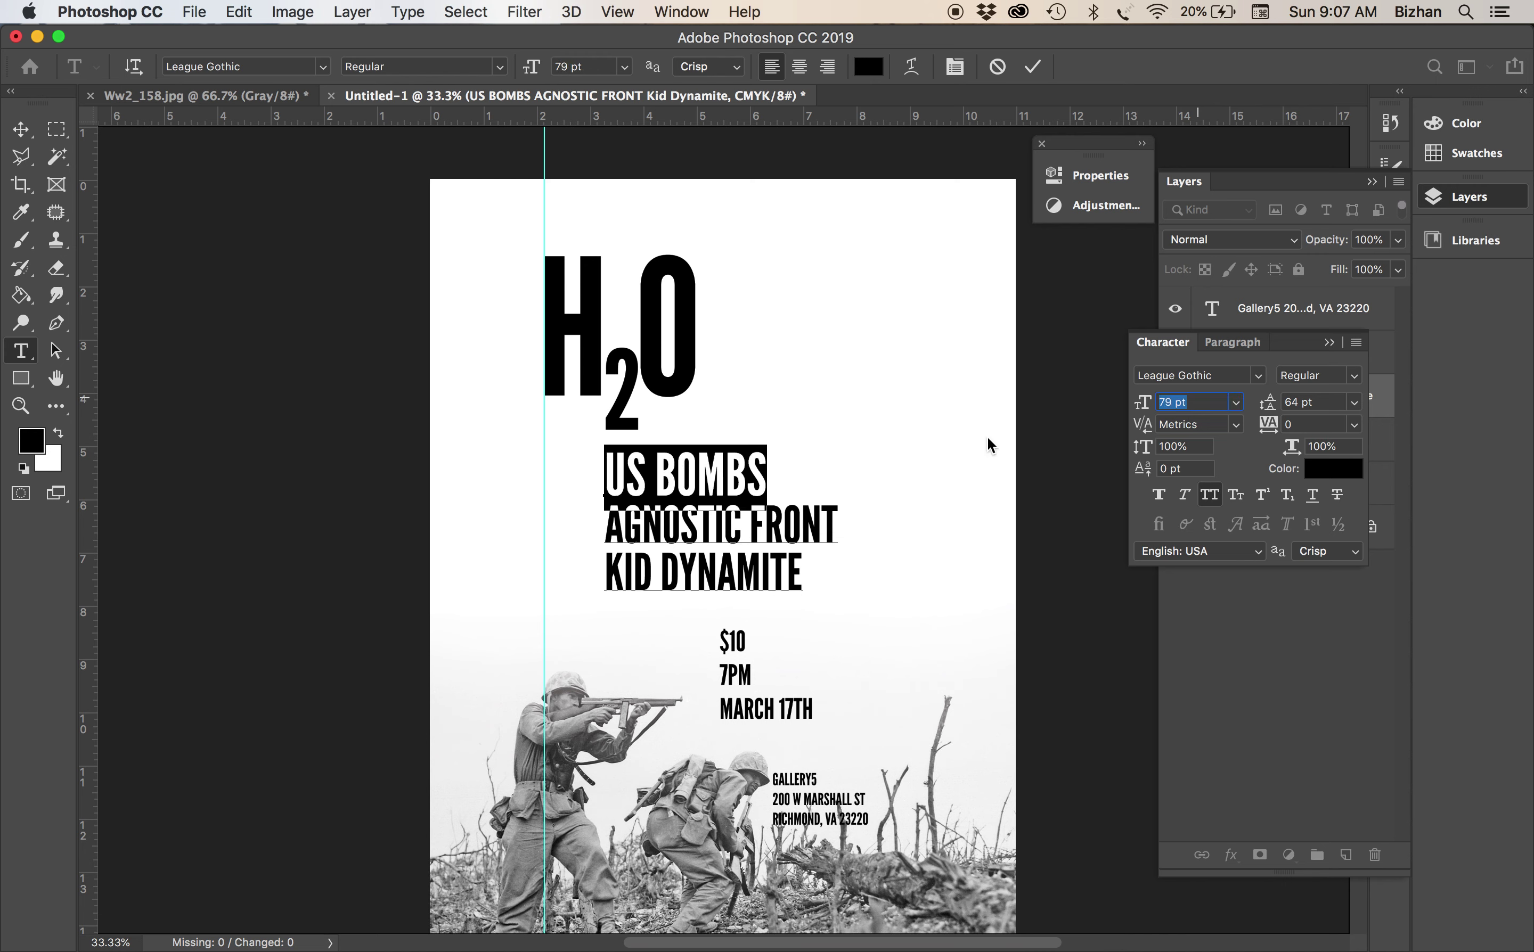
Set the KID DYNAMITE line's font size to 56 pt and its leading to 54 pt
left_click(666, 527)
left_click_drag(607, 570, 851, 558)
left_click(1172, 408)
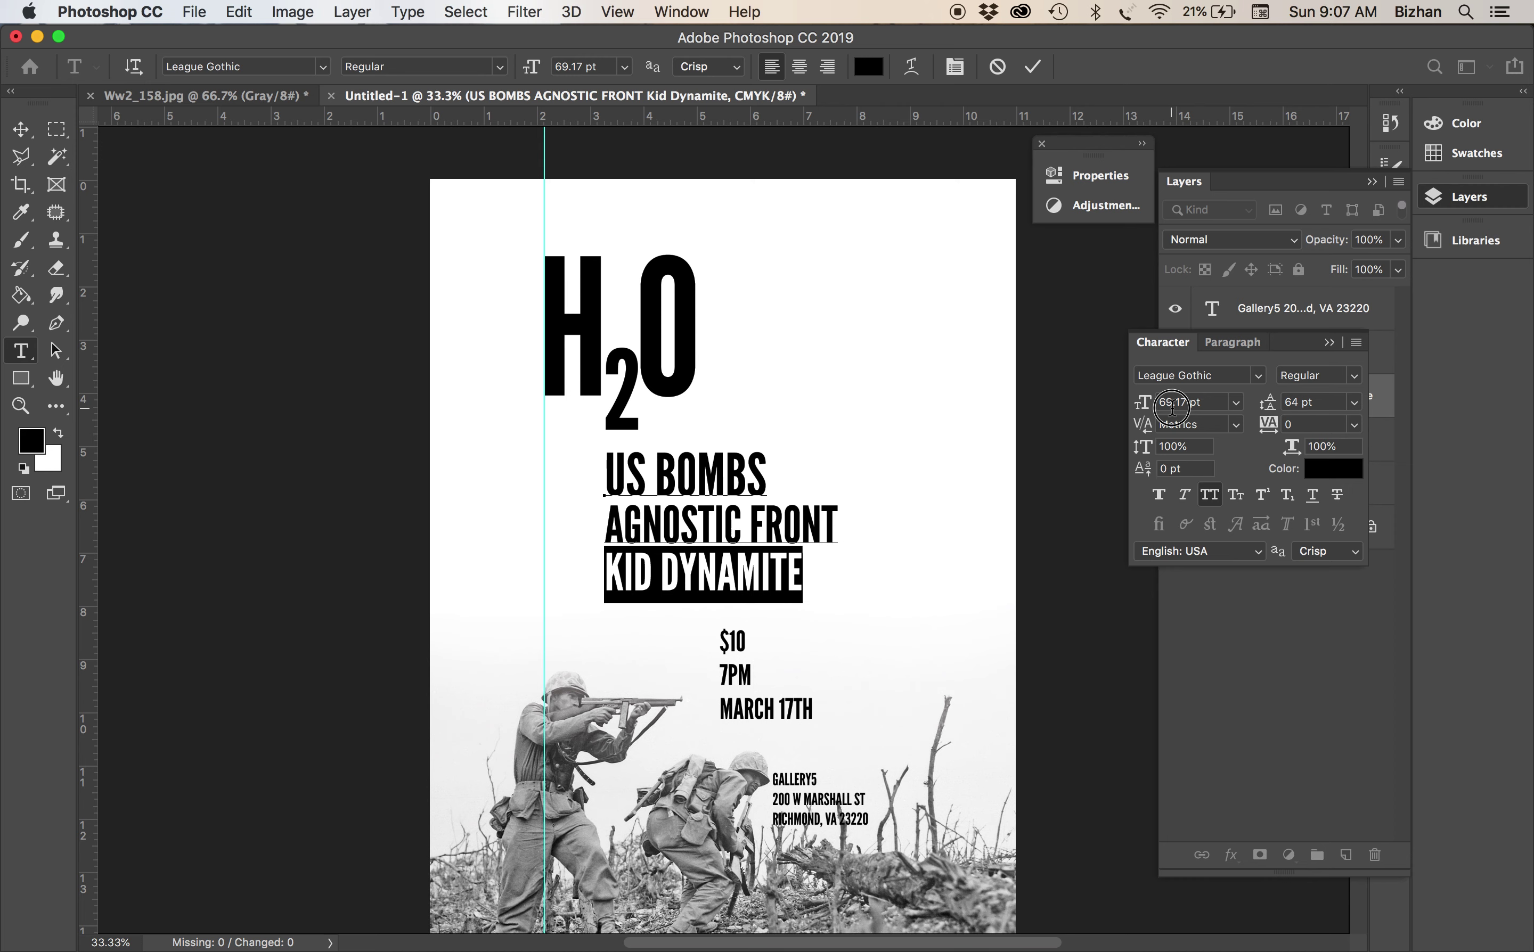
key("shift+Down")
type("56")
key("Return")
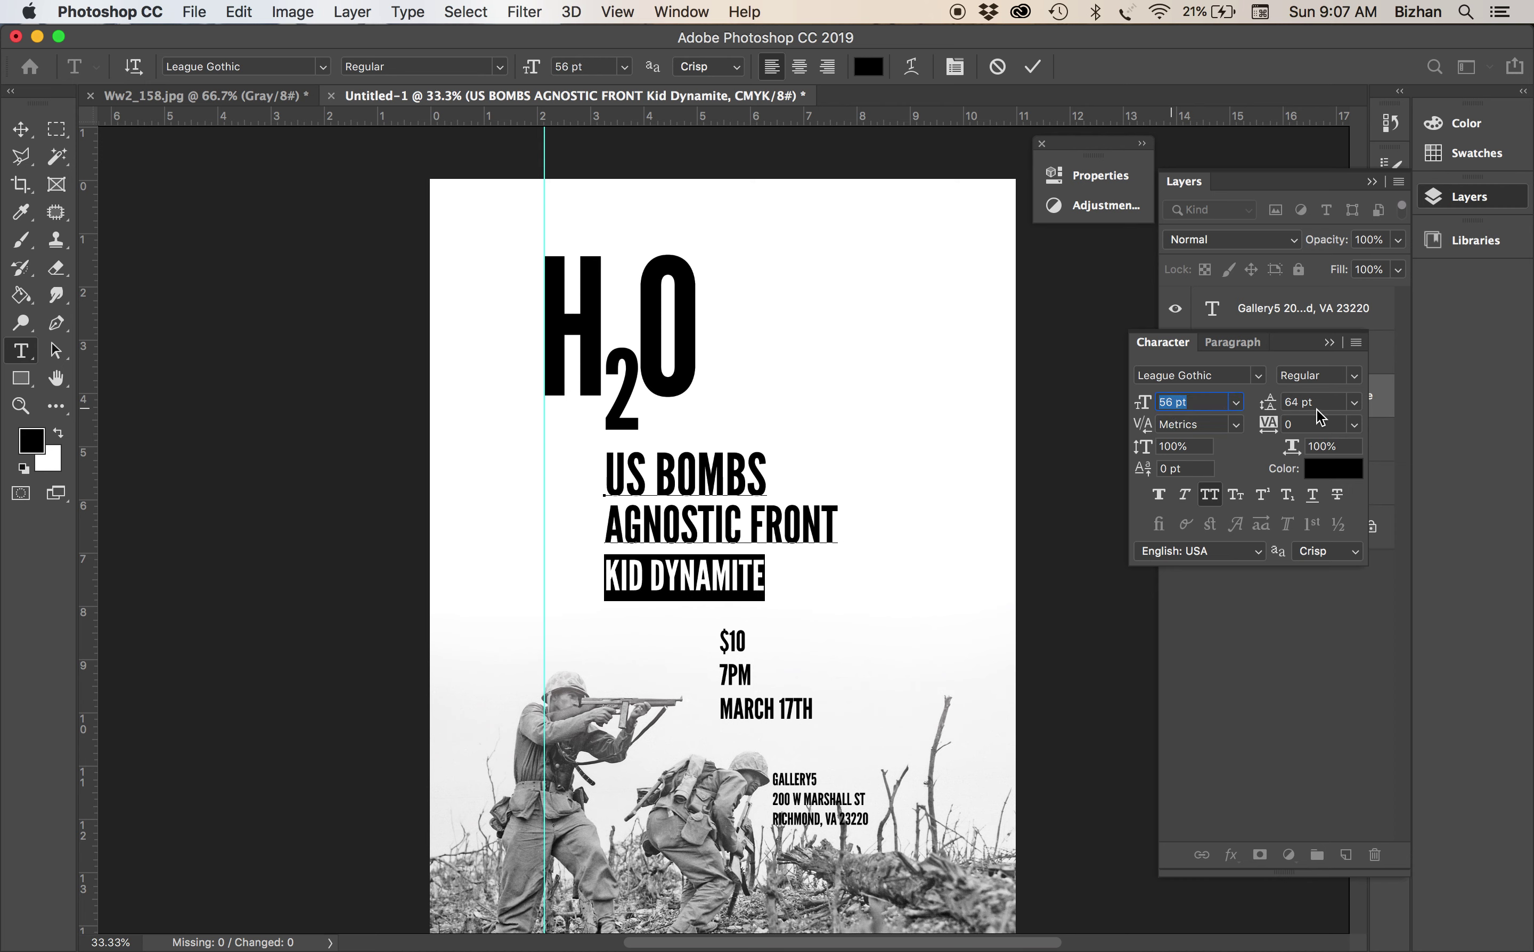
left_click(1316, 406)
key("shift+Down")
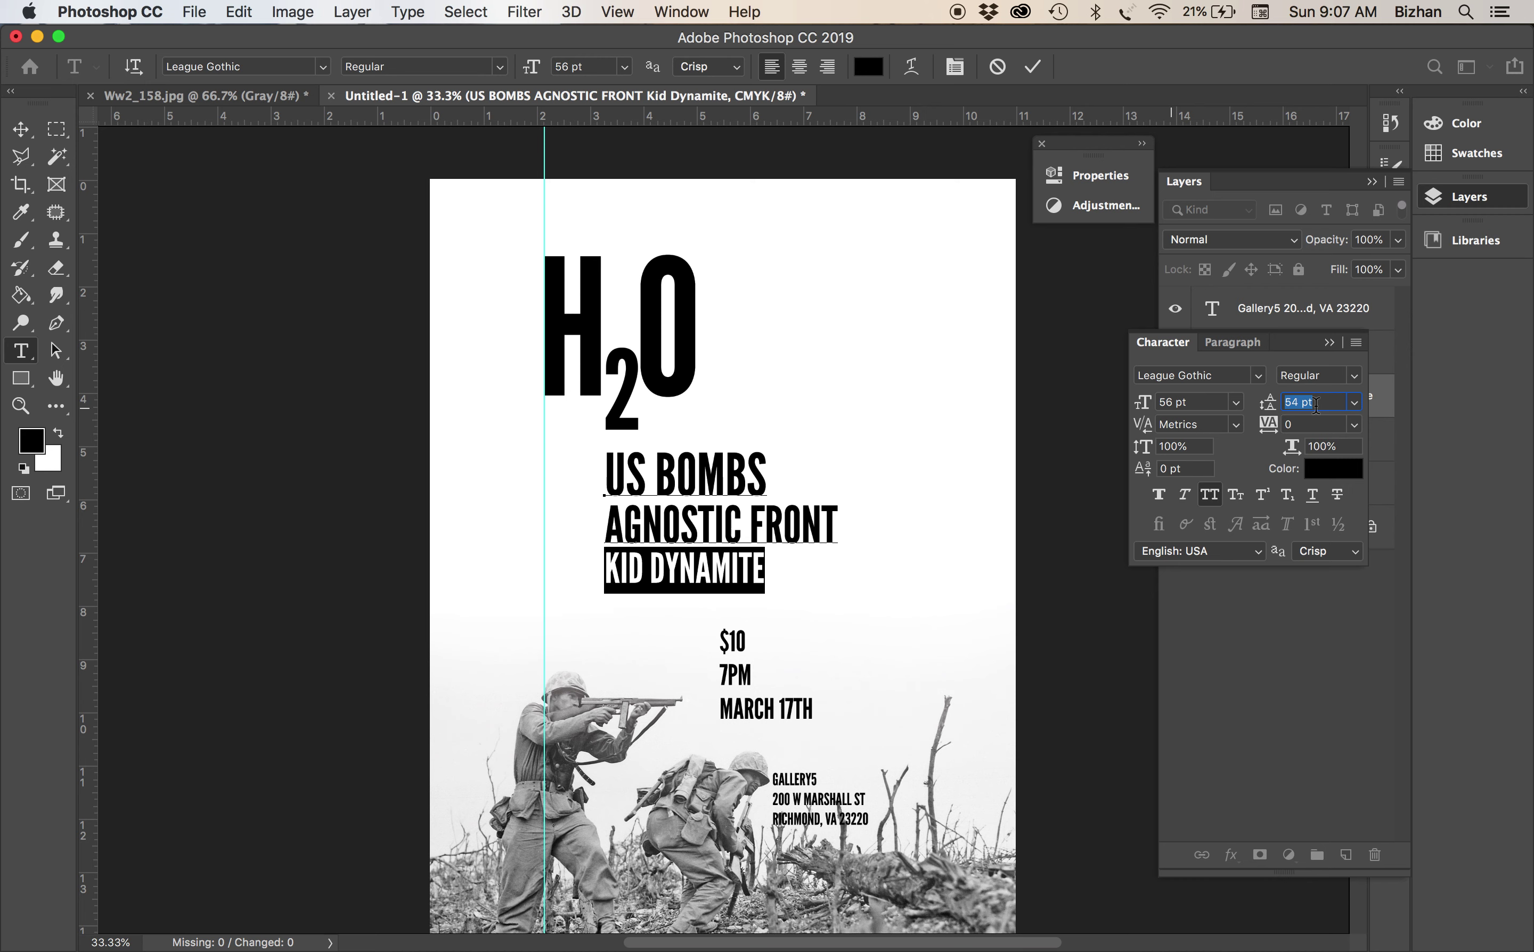
Indent the AGNOSTIC FRONT line with spaces and set the kerning just before its first letter to -30
left_click(788, 539)
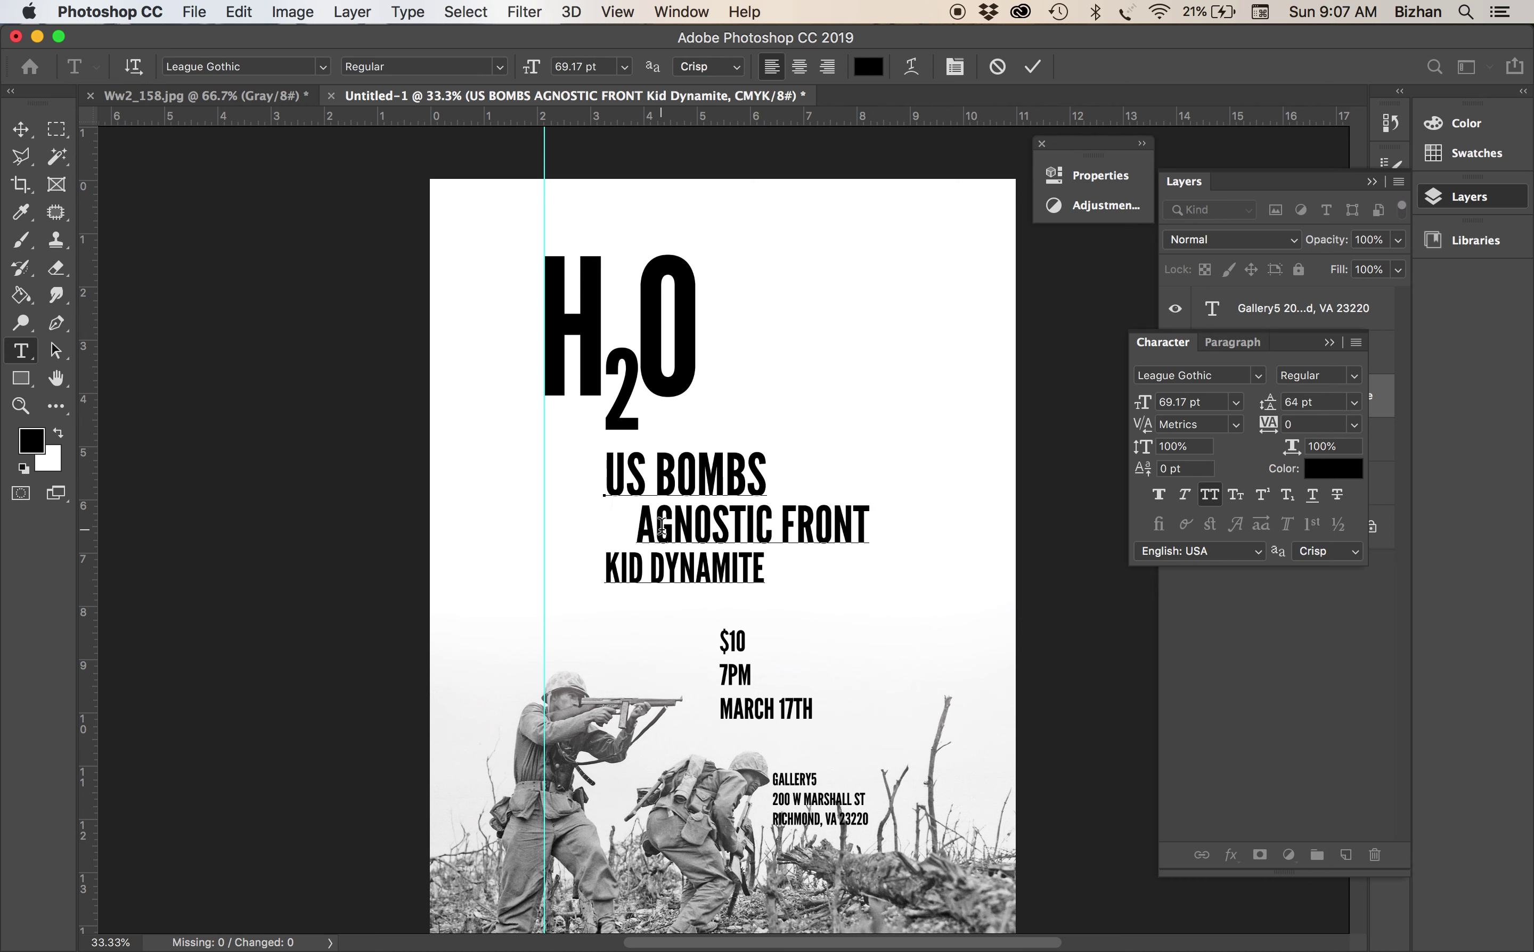
mouse_move(643, 524)
left_mouse_down()
mouse_move(622, 523)
mouse_move(791, 524)
mouse_move(643, 523)
left_mouse_up()
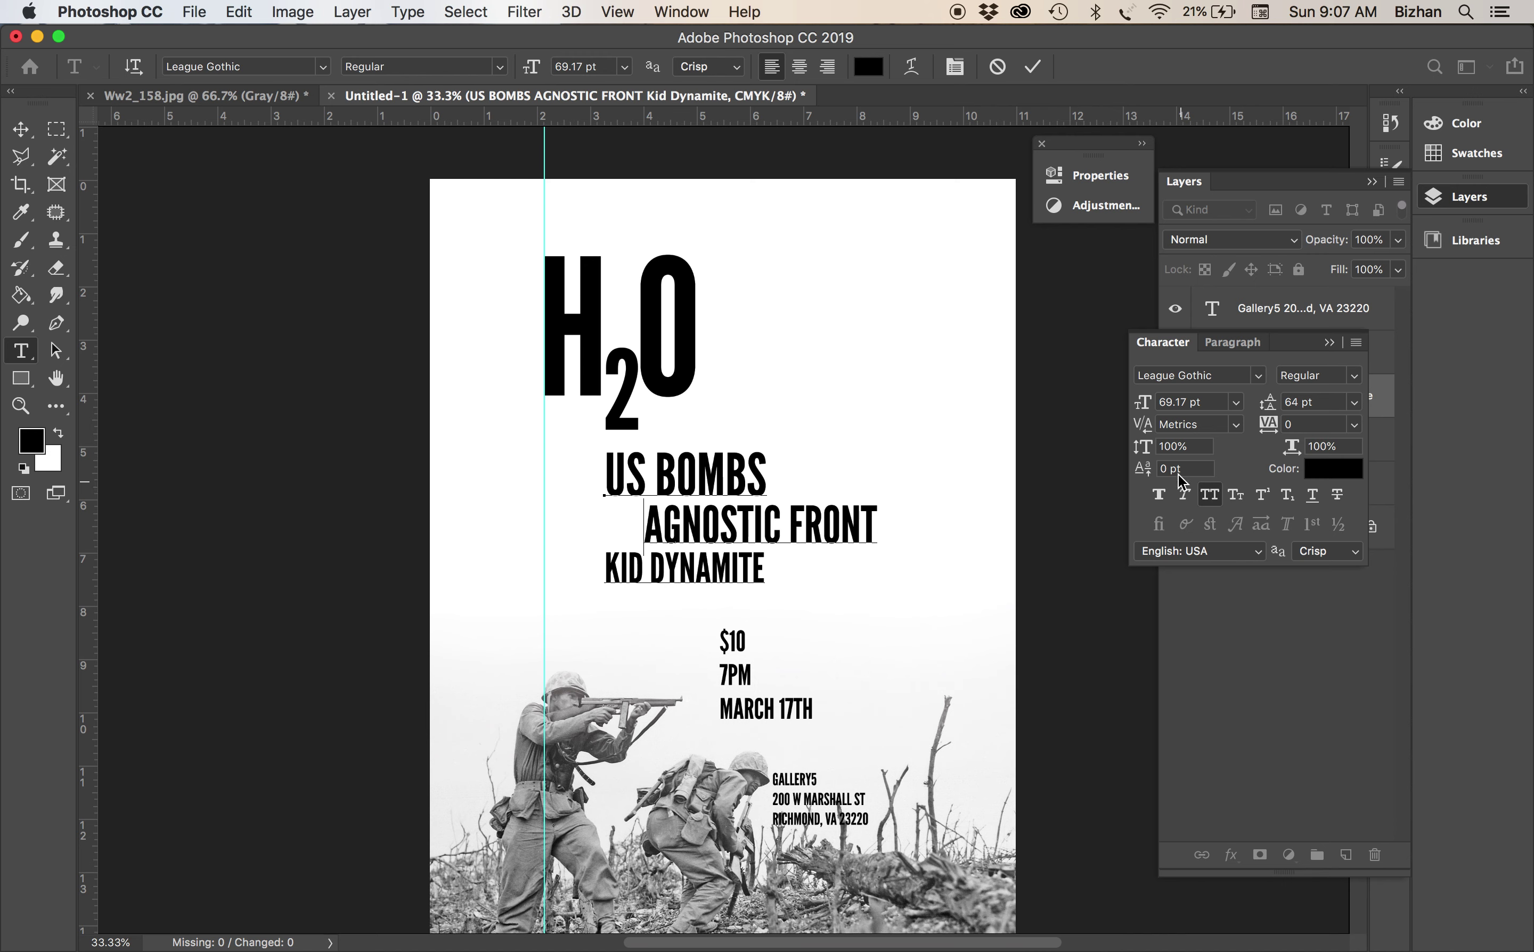
left_click(1192, 426)
key("Down")
key("Down")
key("Down")
key("Down")
key("Down")
key("Down")
key("Down")
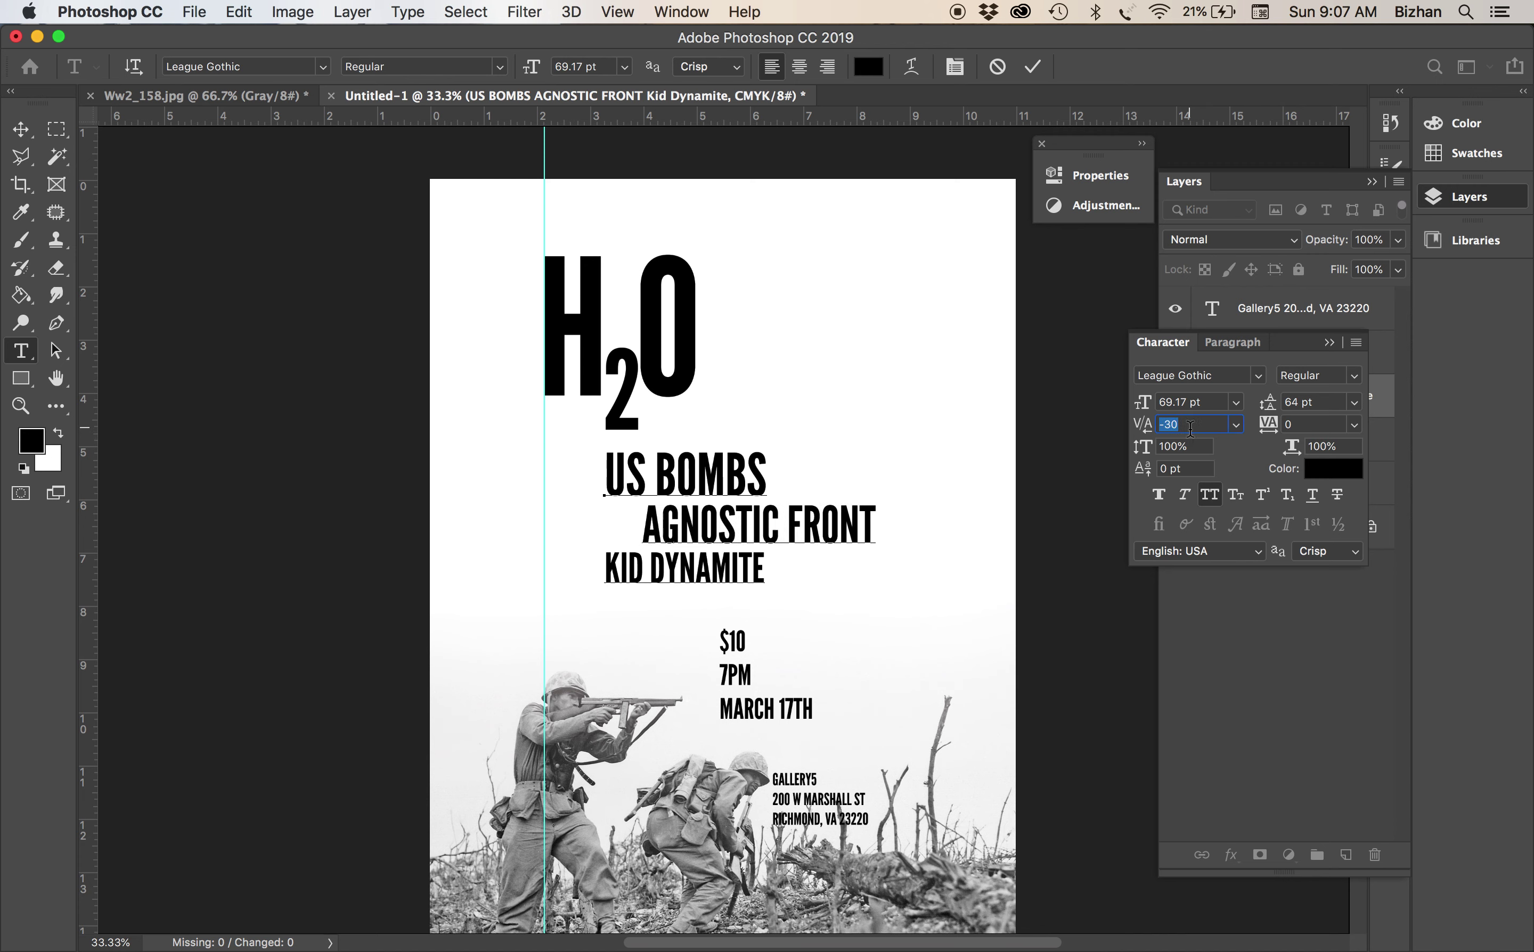
Tighten the kerning just before AGNOSTIC FRONT's first letter to -80 and finish editing the band text
key("shift+Down")
key("shift+Down")
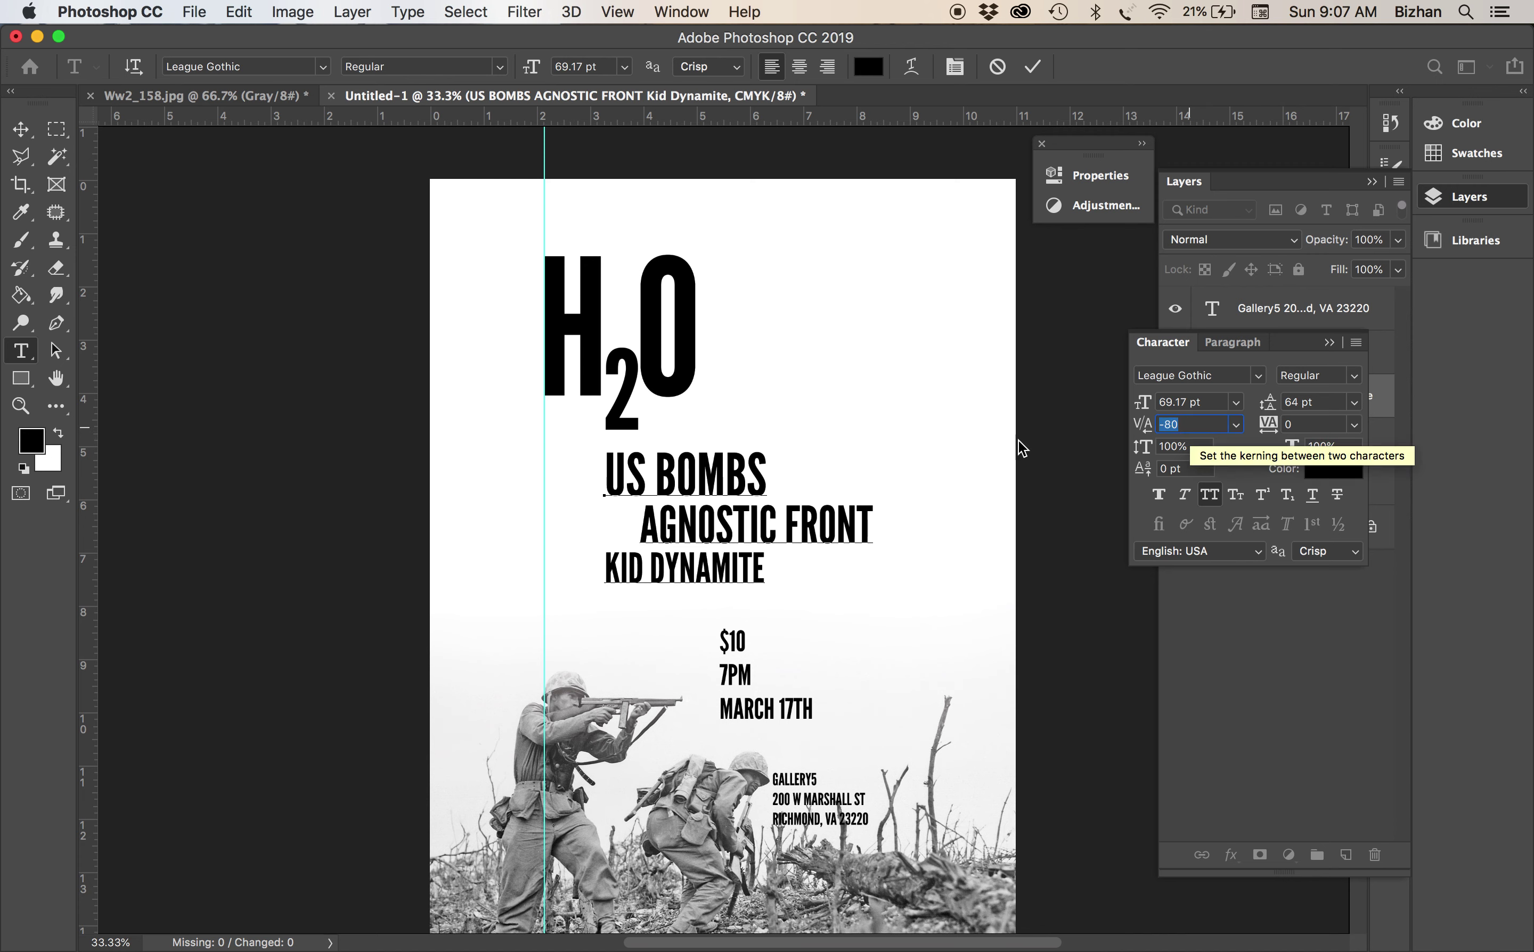
left_click(774, 552)
left_click(677, 578)
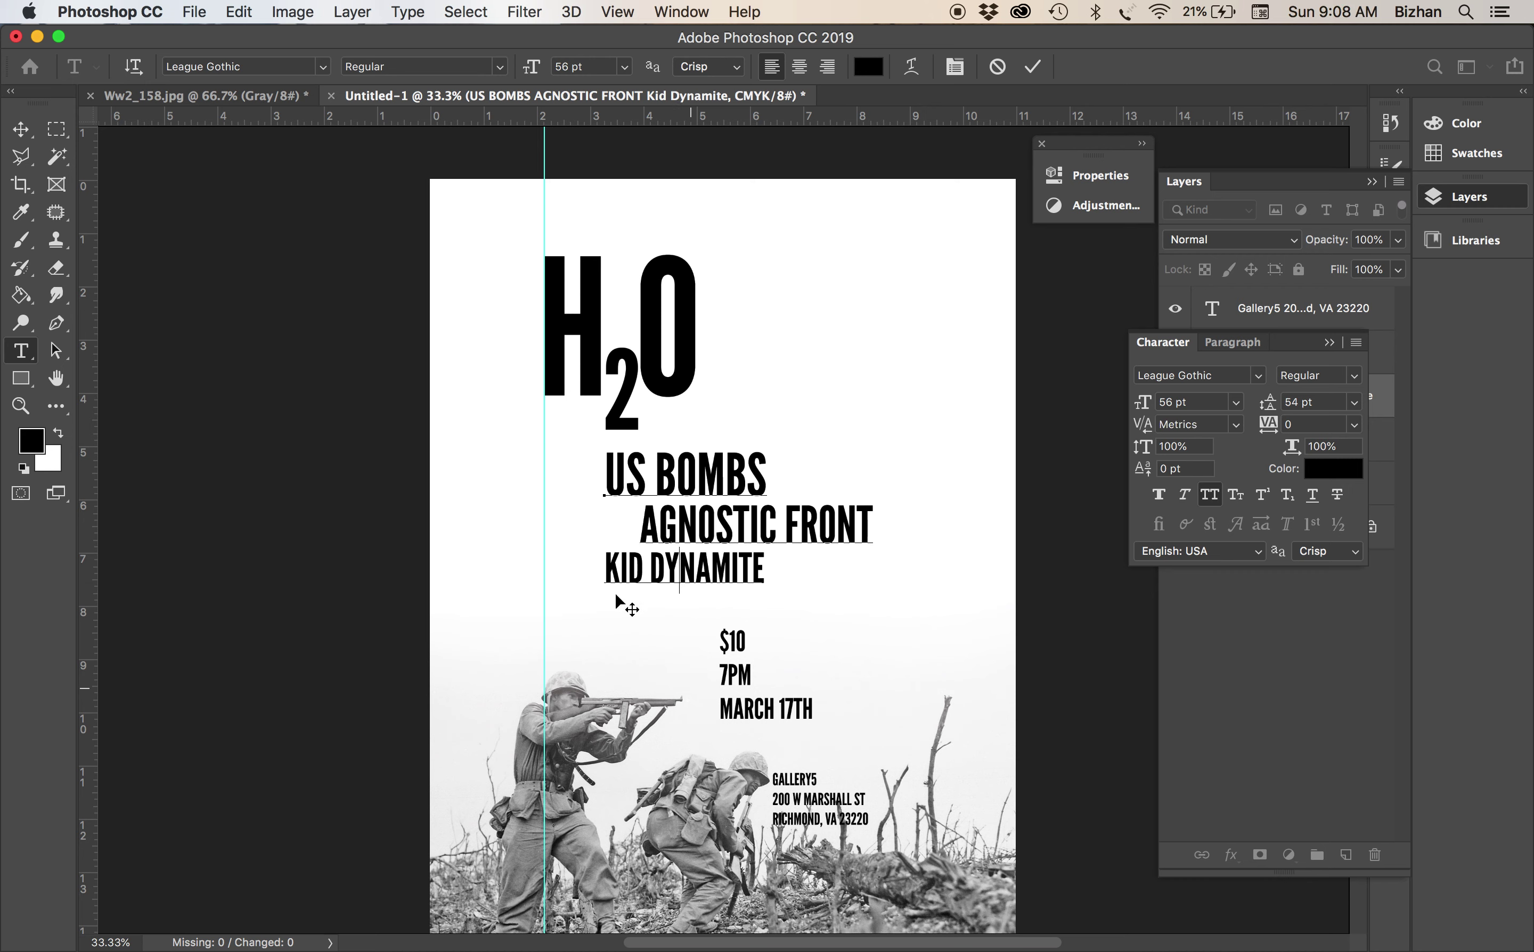
left_click(23, 130)
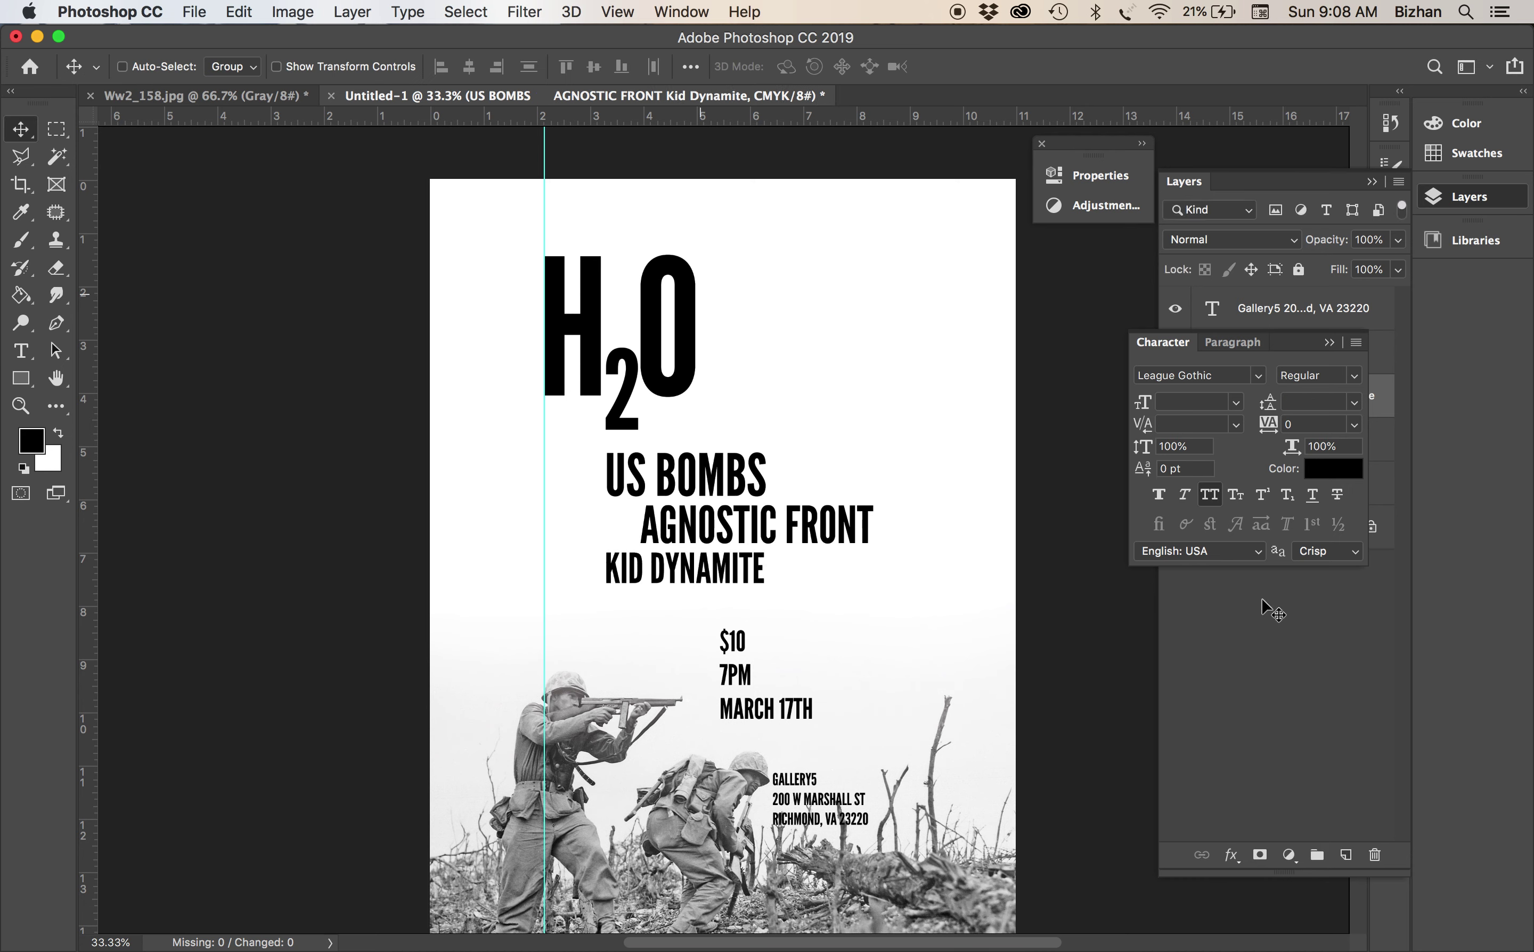
left_click(1329, 342)
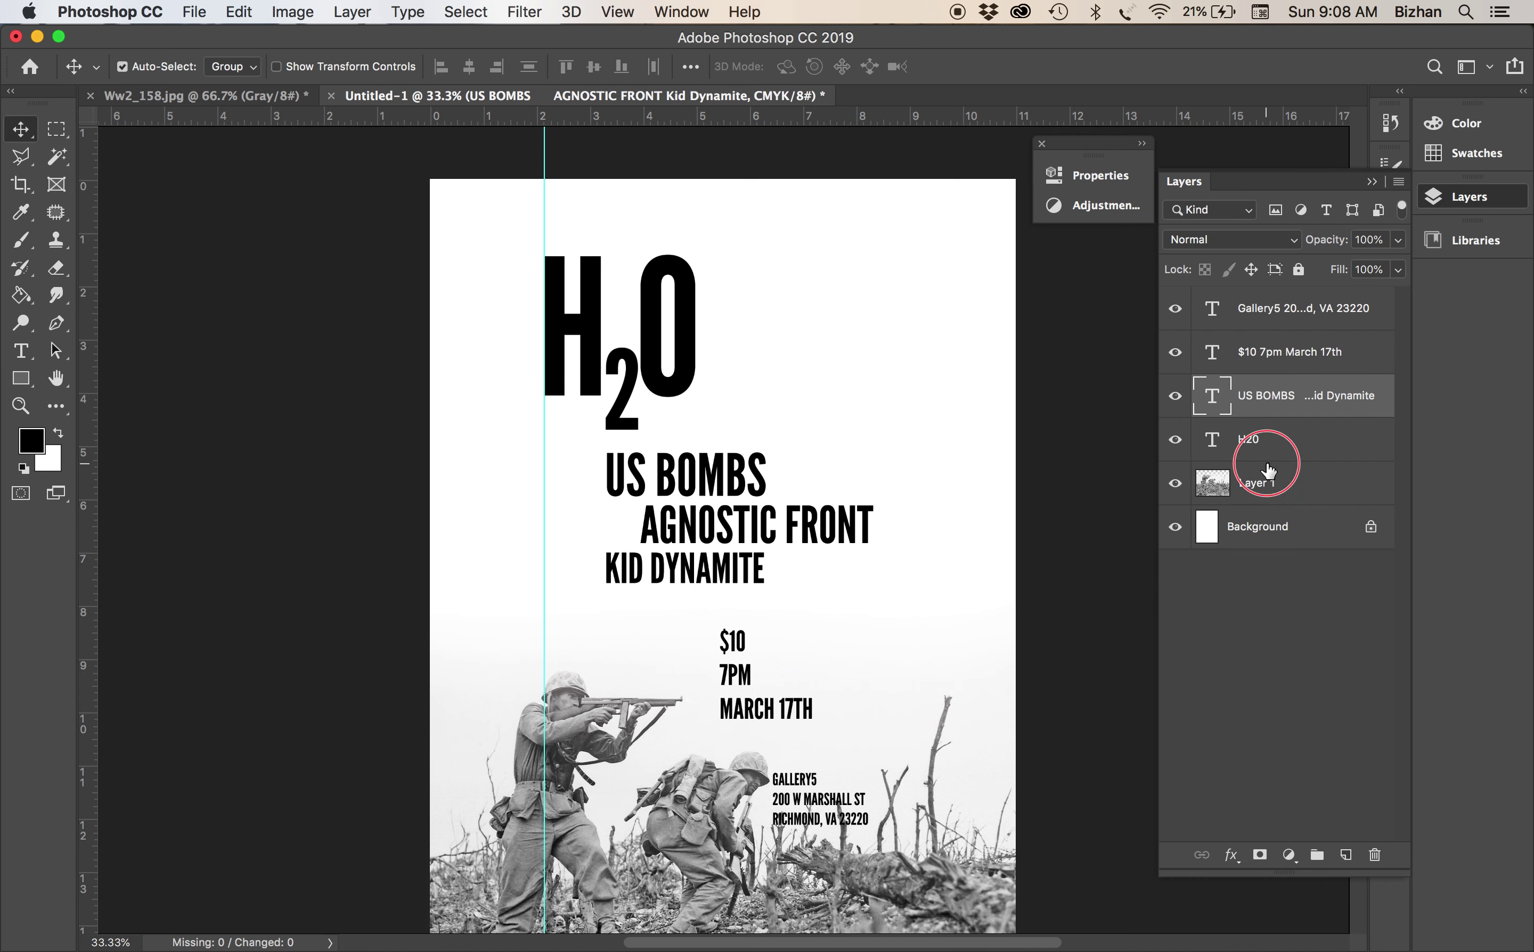
Scale the H2O and band-name text layers together to about 85.5% and move them down about 1 inch
left_click(1272, 444, "shift")
key("super+t")
left_click_drag(870, 580, 809, 555)
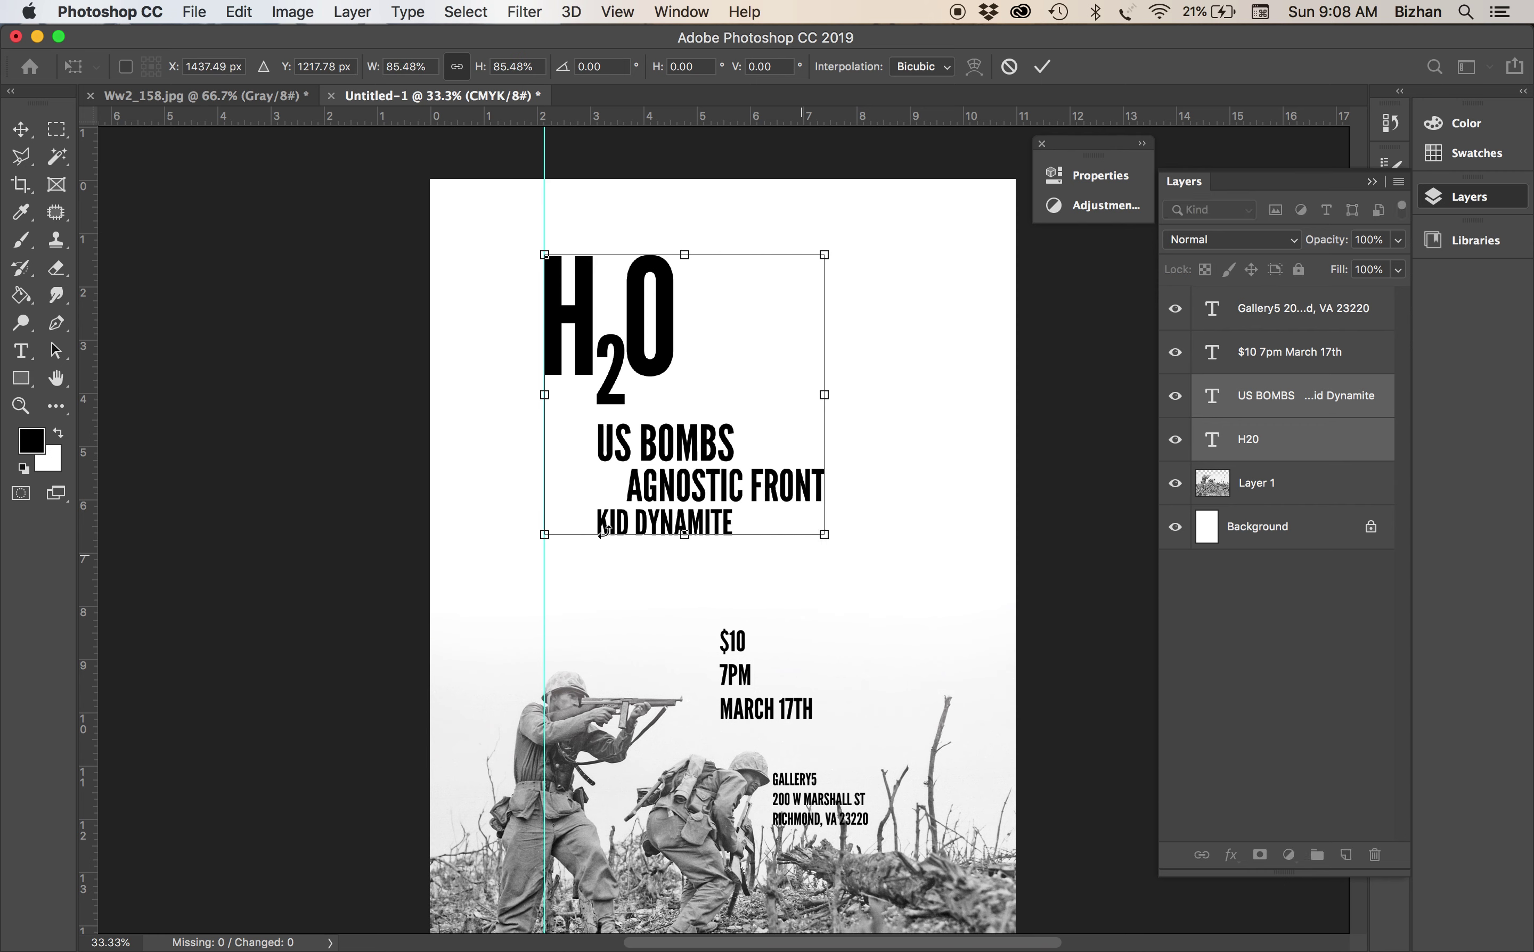
key("Return")
left_click_drag(682, 437, 682, 493)
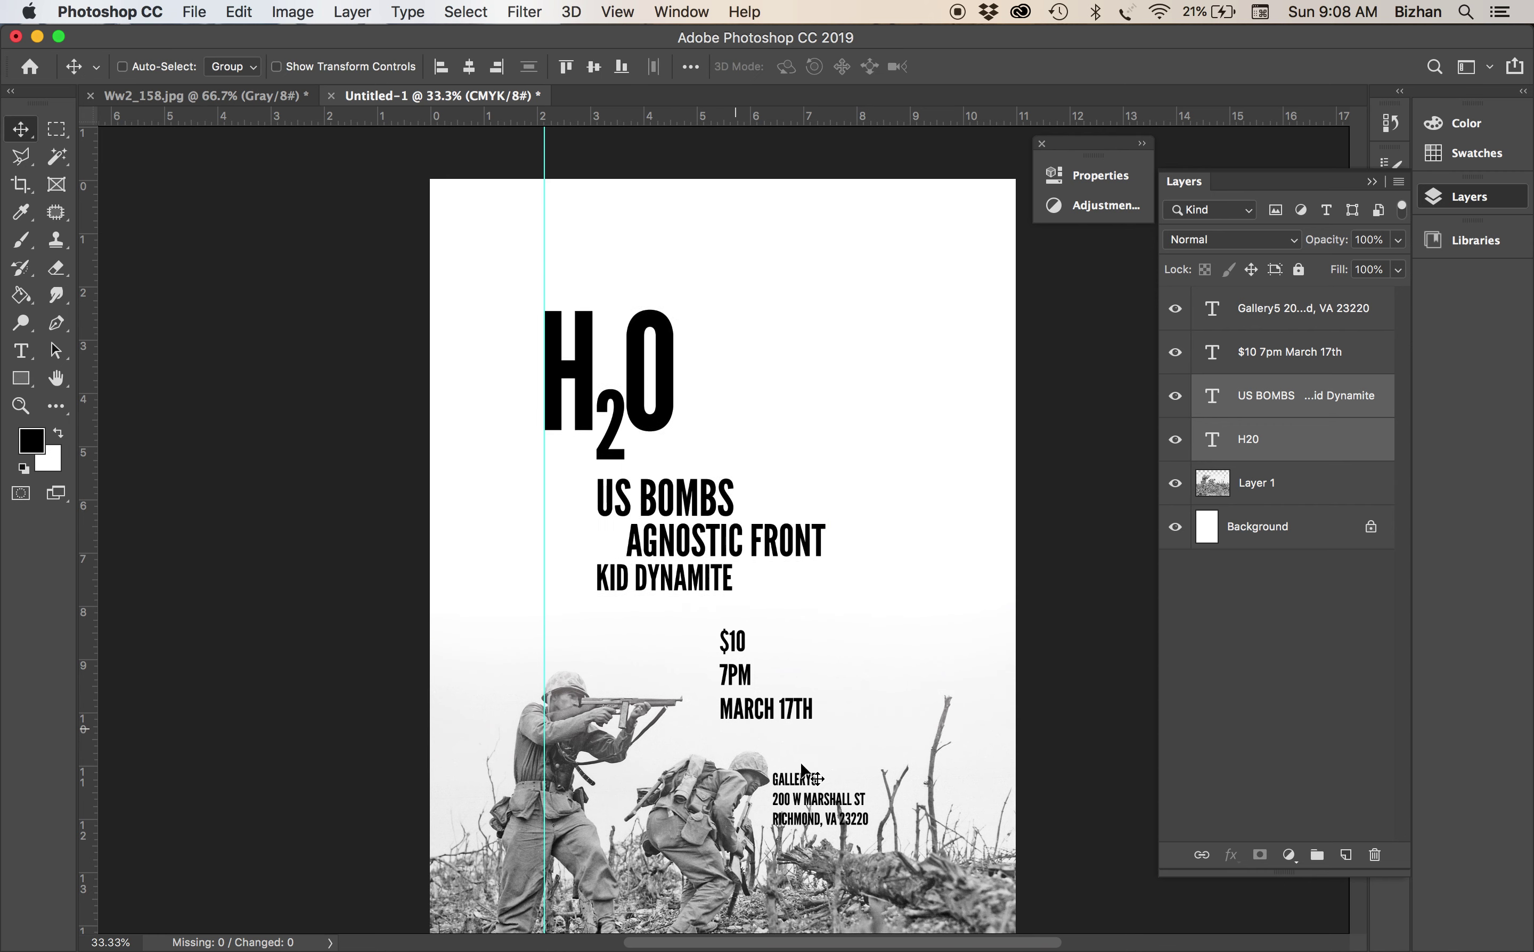
Join the price, time and date onto one line, with "//" between $10 and 7PM
left_click(1220, 369)
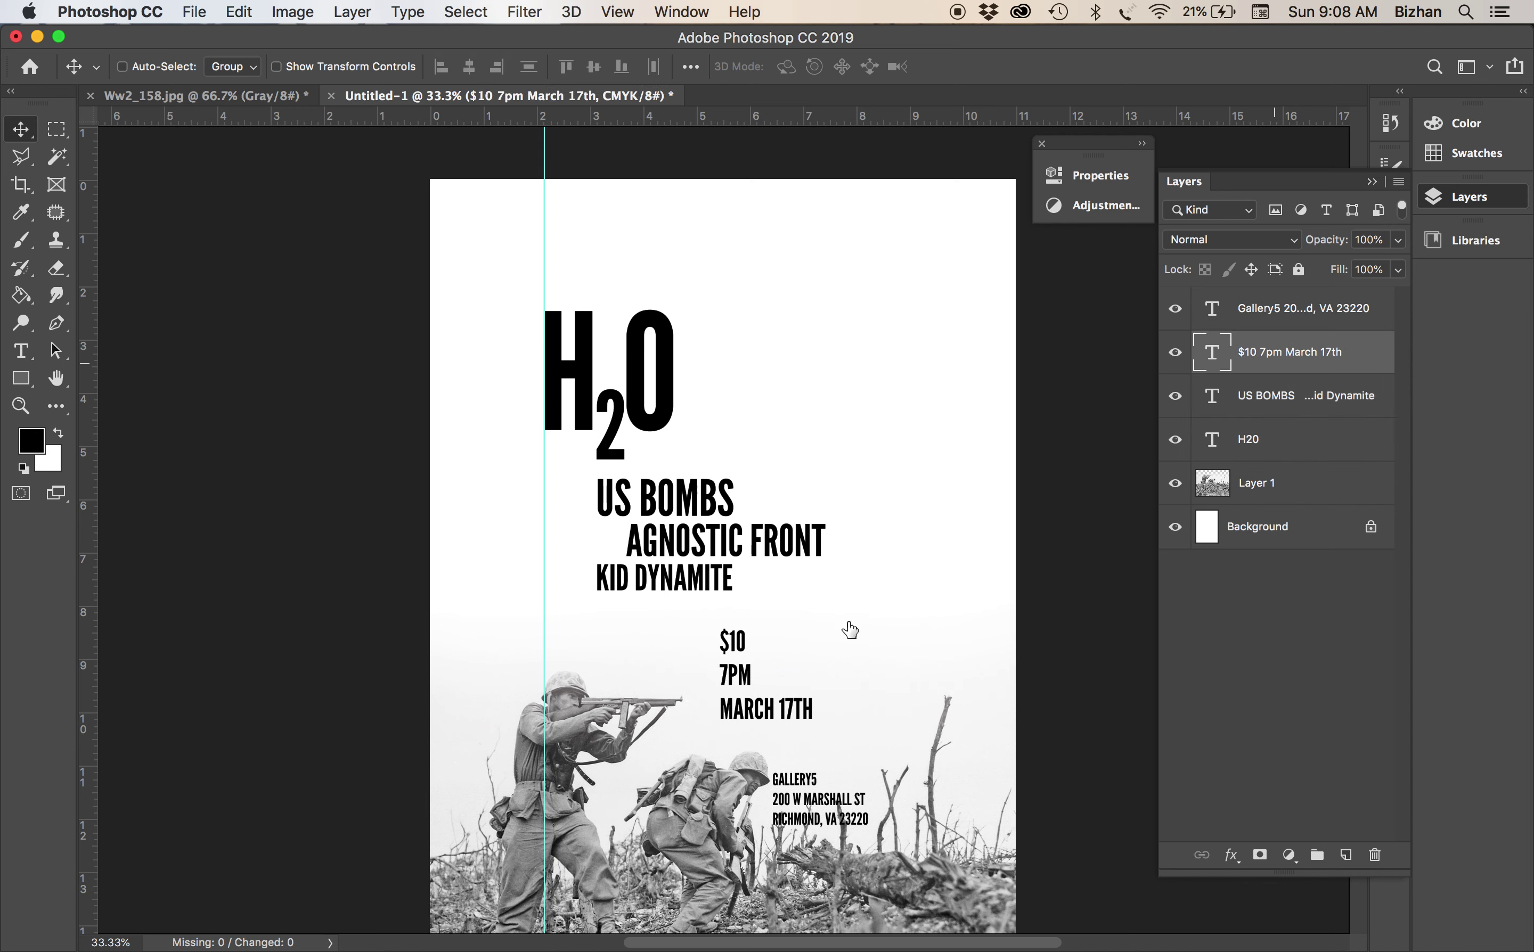
double_click(1212, 352)
left_click(759, 680)
left_click(724, 675)
key("BackSpace")
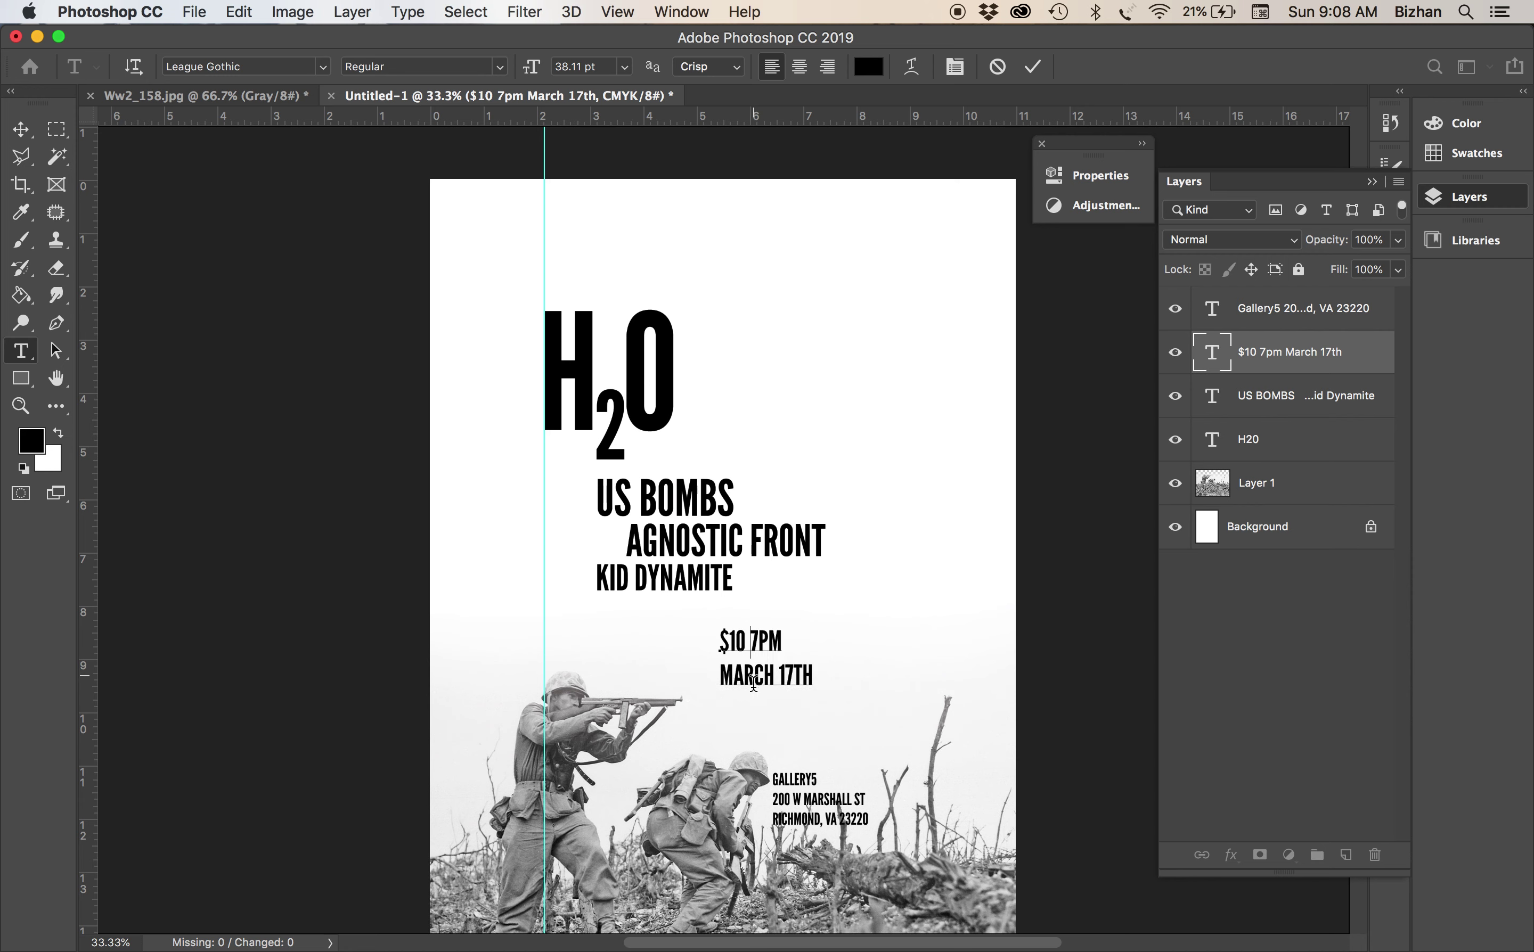
left_click(722, 676)
key("BackSpace")
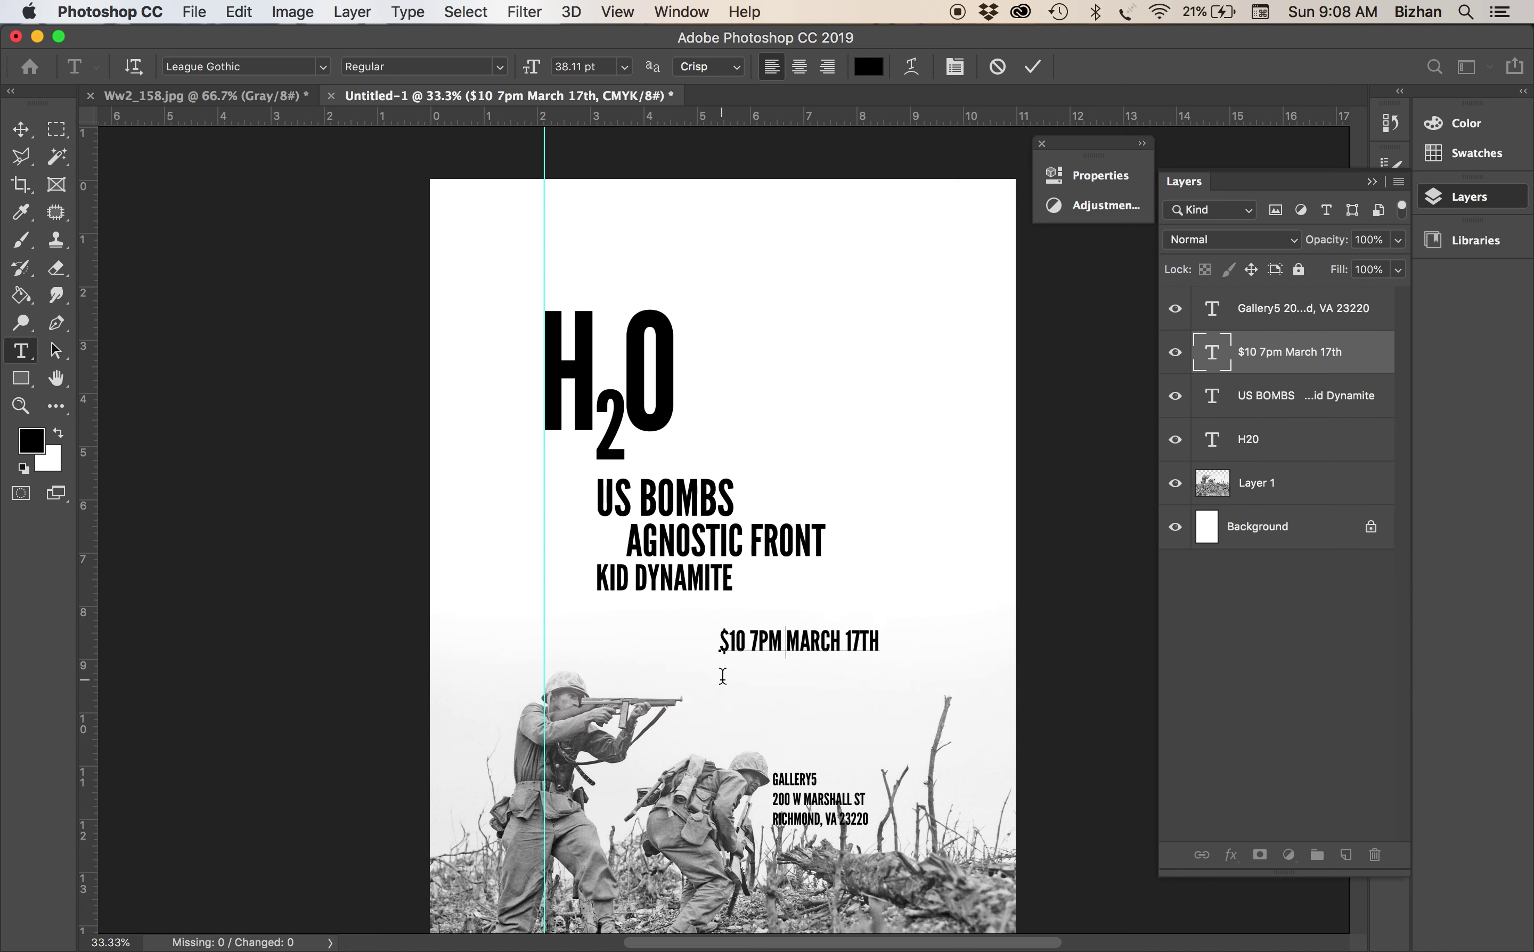
left_click(745, 641)
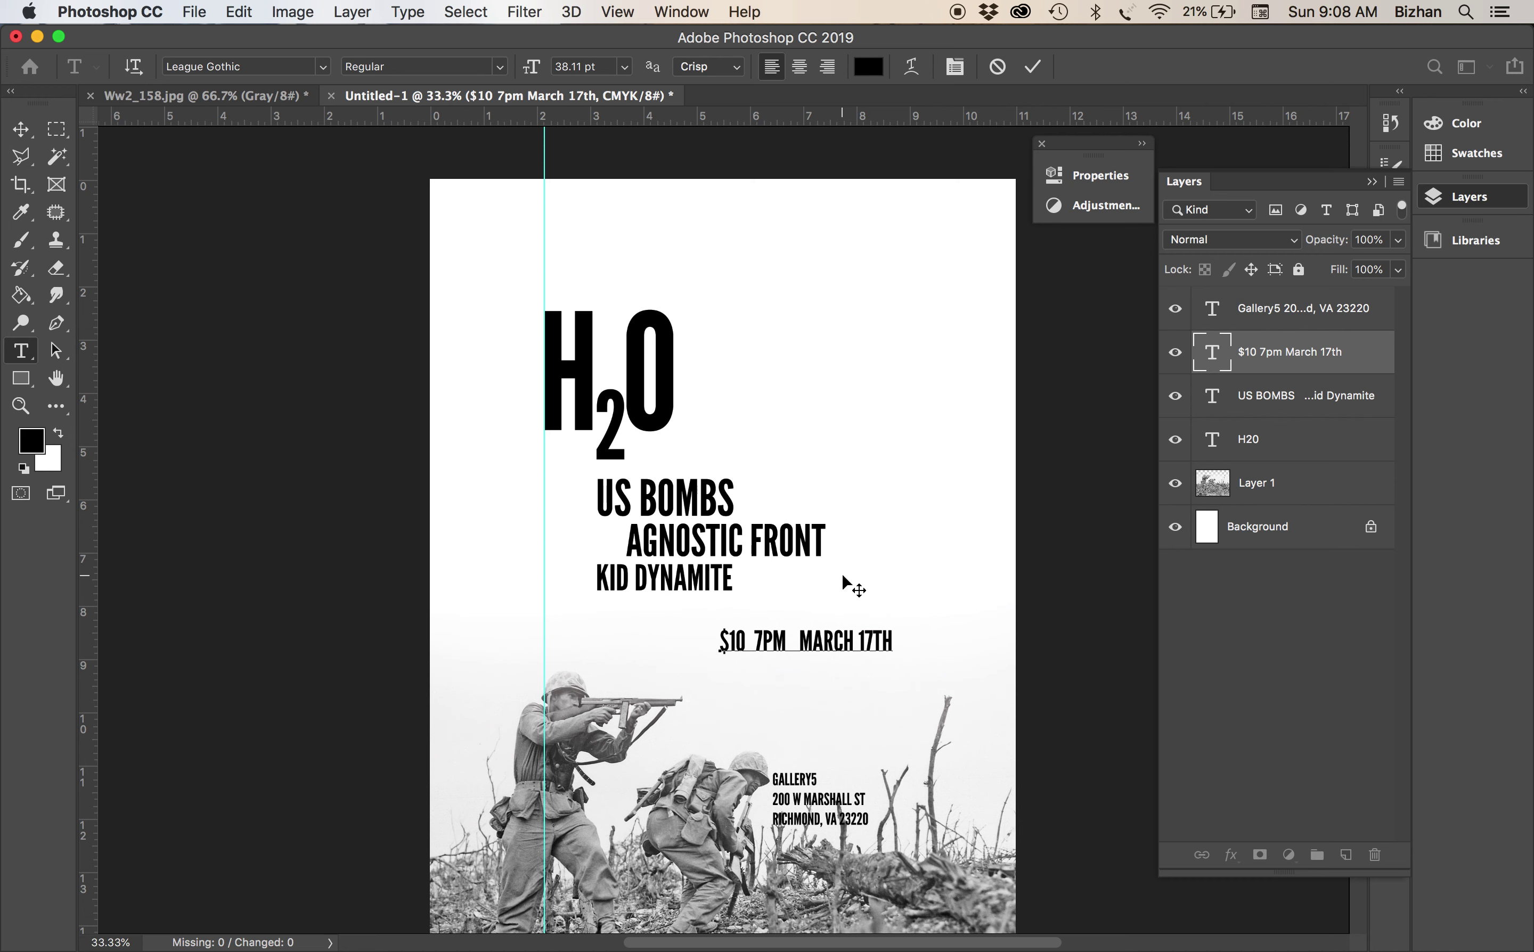
type("//")
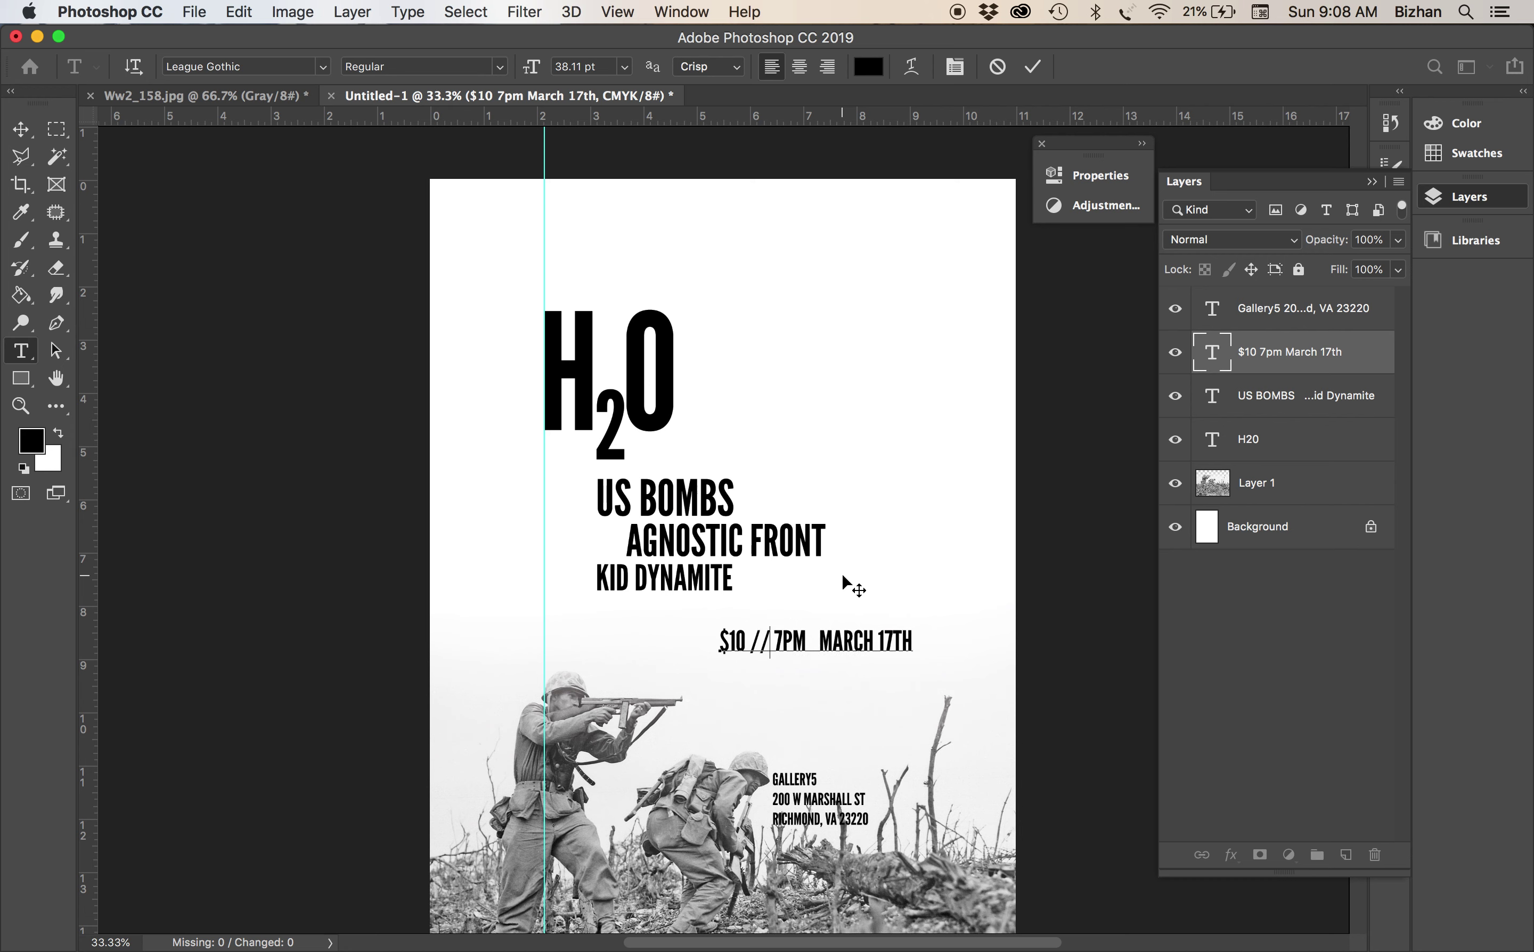
Set the kerning between the two slashes after $10 to -190
key("shift+Left")
key("shift+Left")
left_click(760, 646)
key("super+t")
double_click(1212, 424)
type("-30")
key("Return")
key("Down")
key("Down")
key("Down")
key("Down")
key("Down")
key("Down")
key("Down")
key("Down")
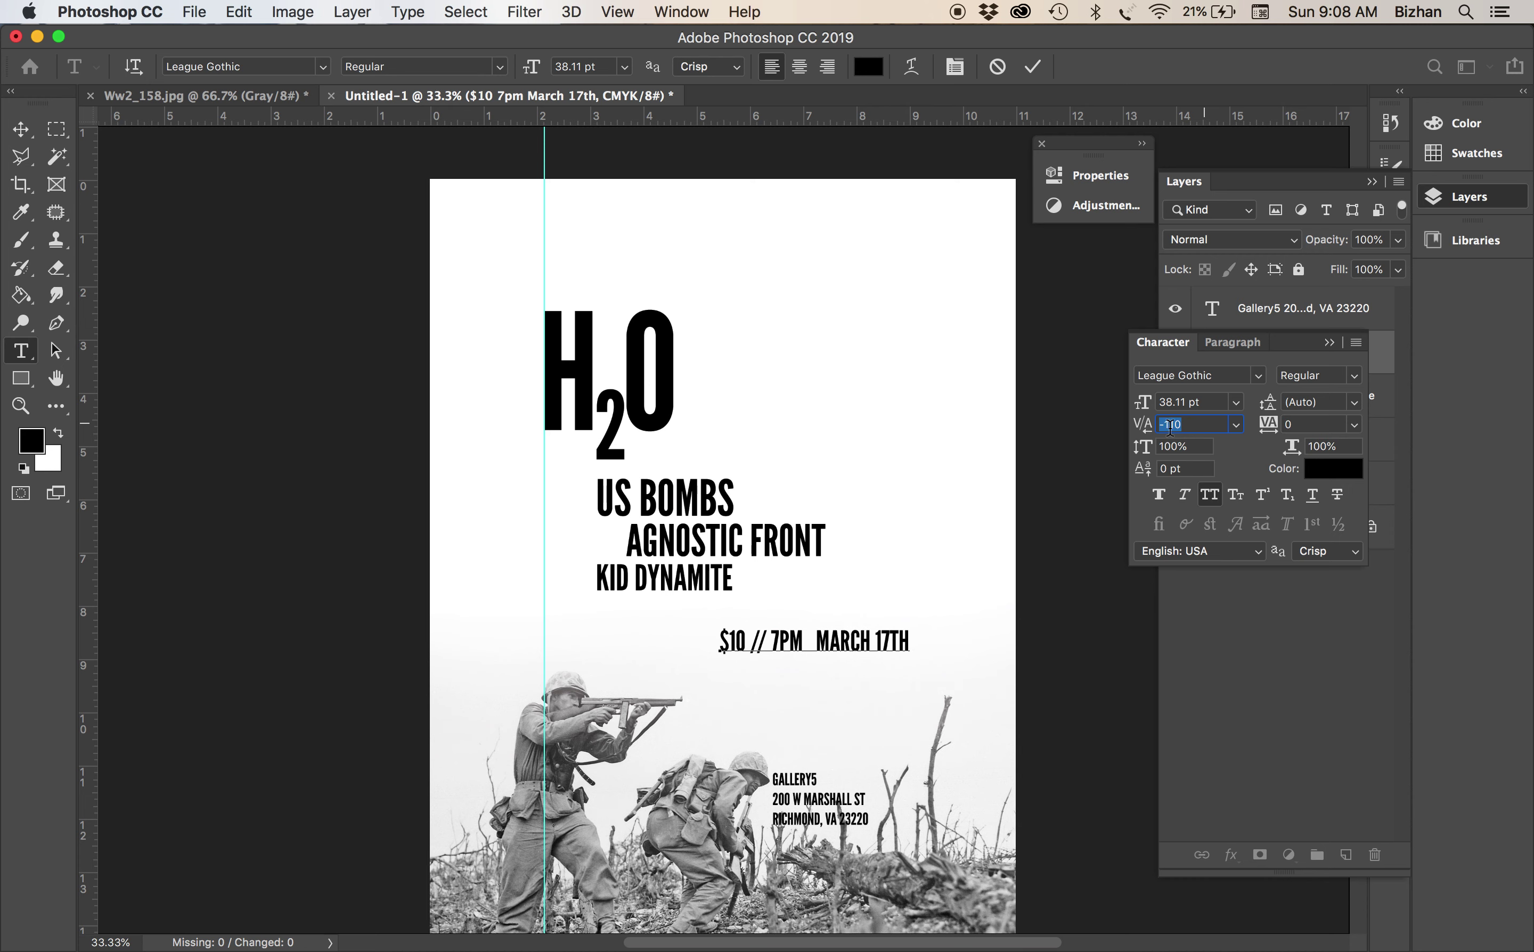
key("Down")
key("Down")
key("Down")
key("Down")
key("Down")
key("Down")
key("Down")
key("Down")
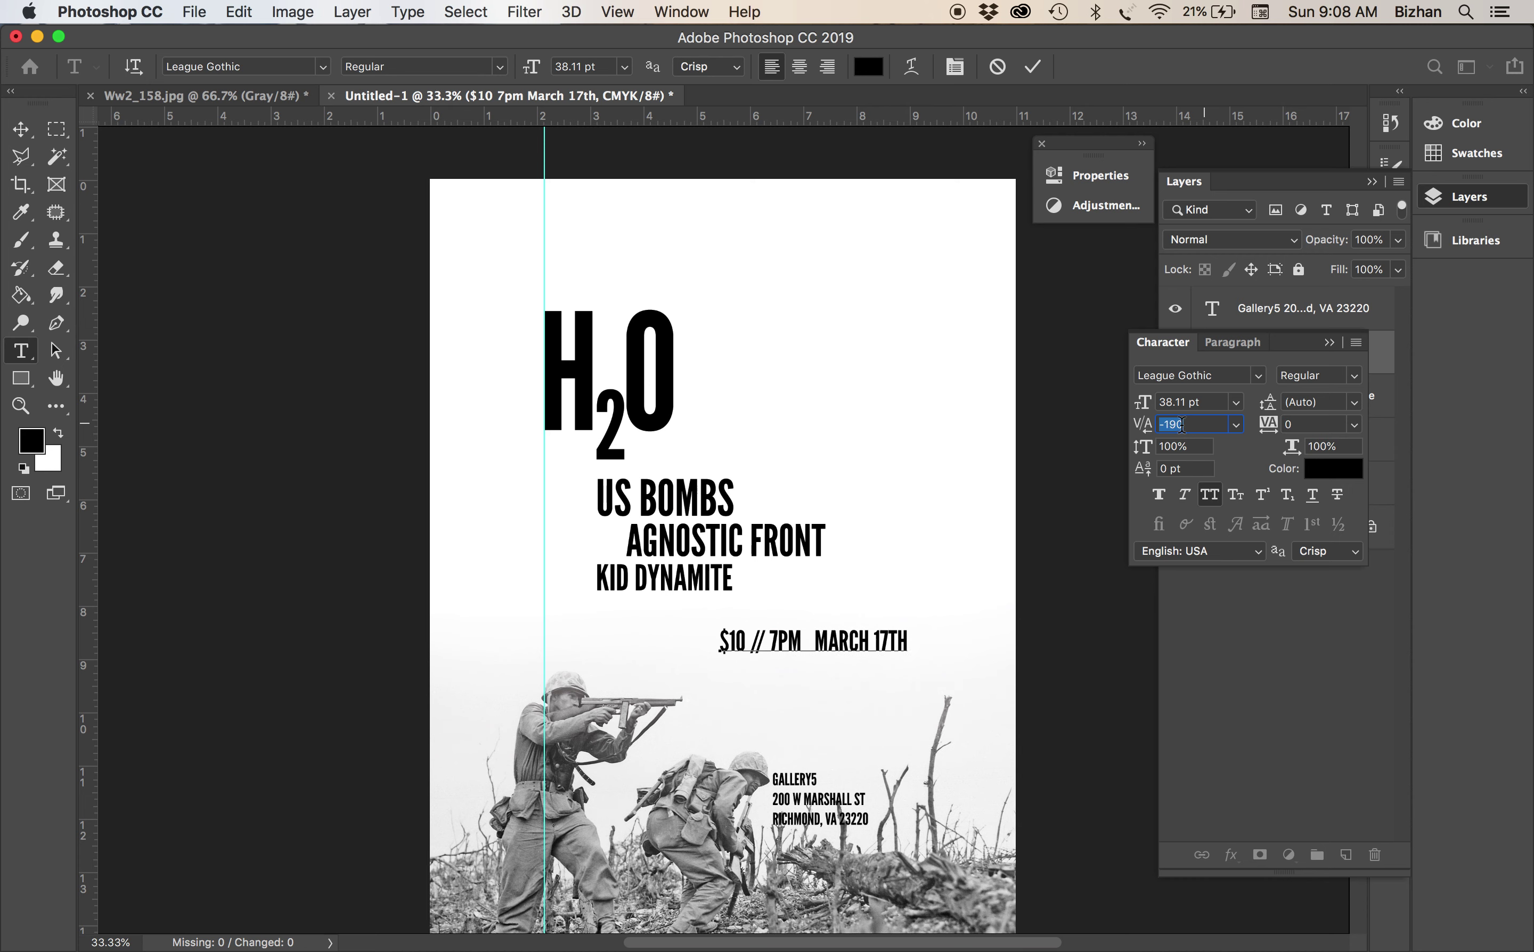
Add a matching tightly kerned "//" between 7PM and MARCH 17TH, and put a space before 7PM
left_click(764, 644)
left_click_drag(764, 645, 749, 644)
triple_click(751, 644)
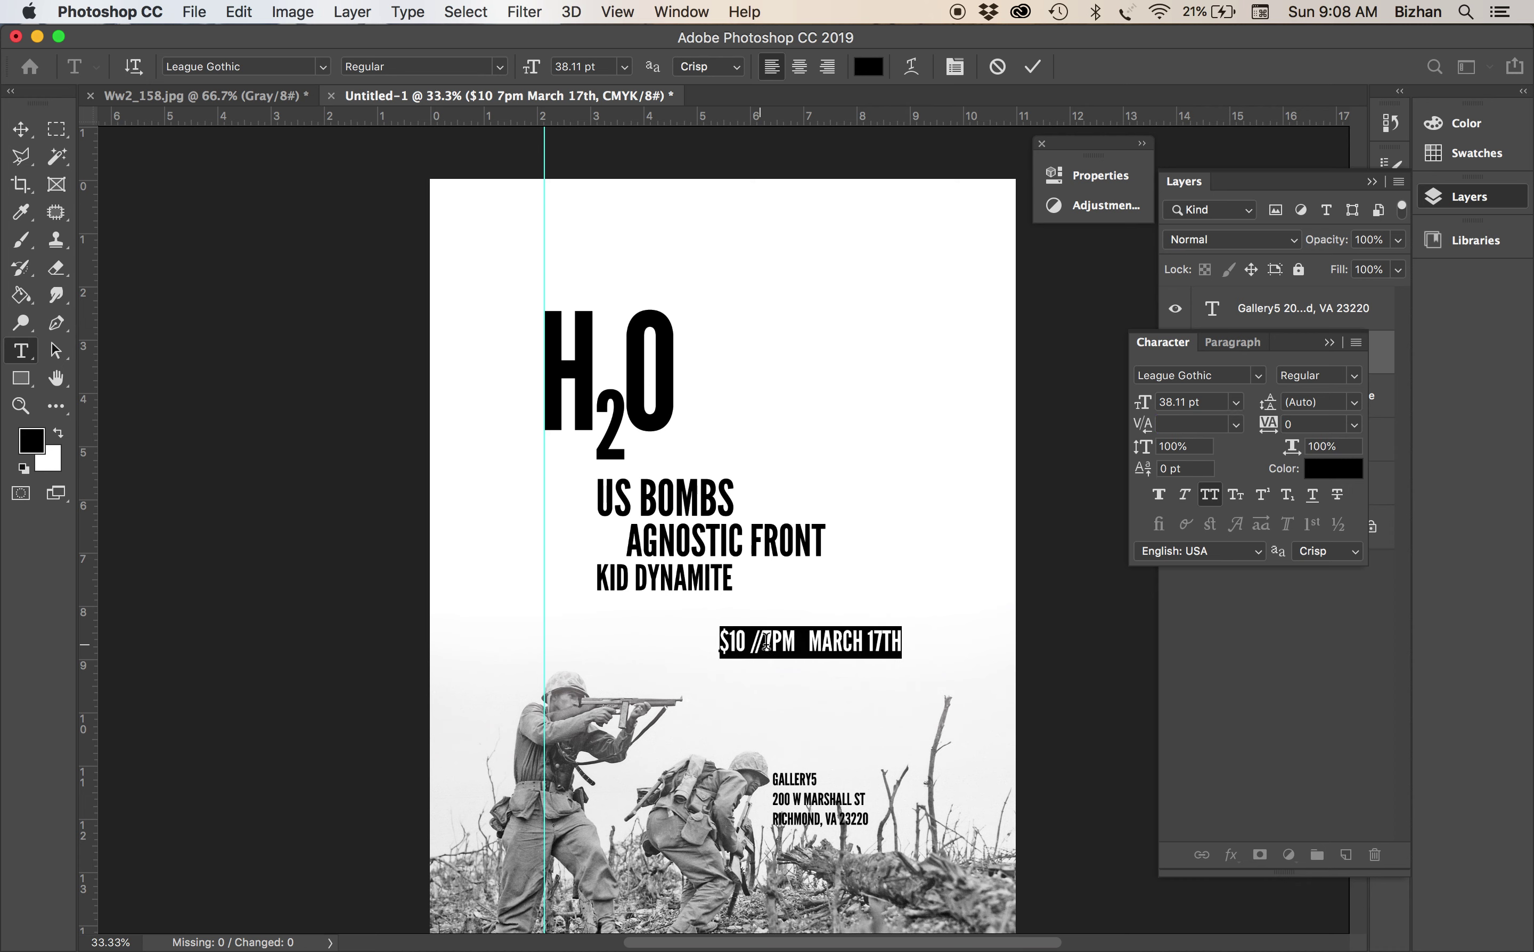
left_click(766, 642)
key("shift+Left")
key("shift+Left")
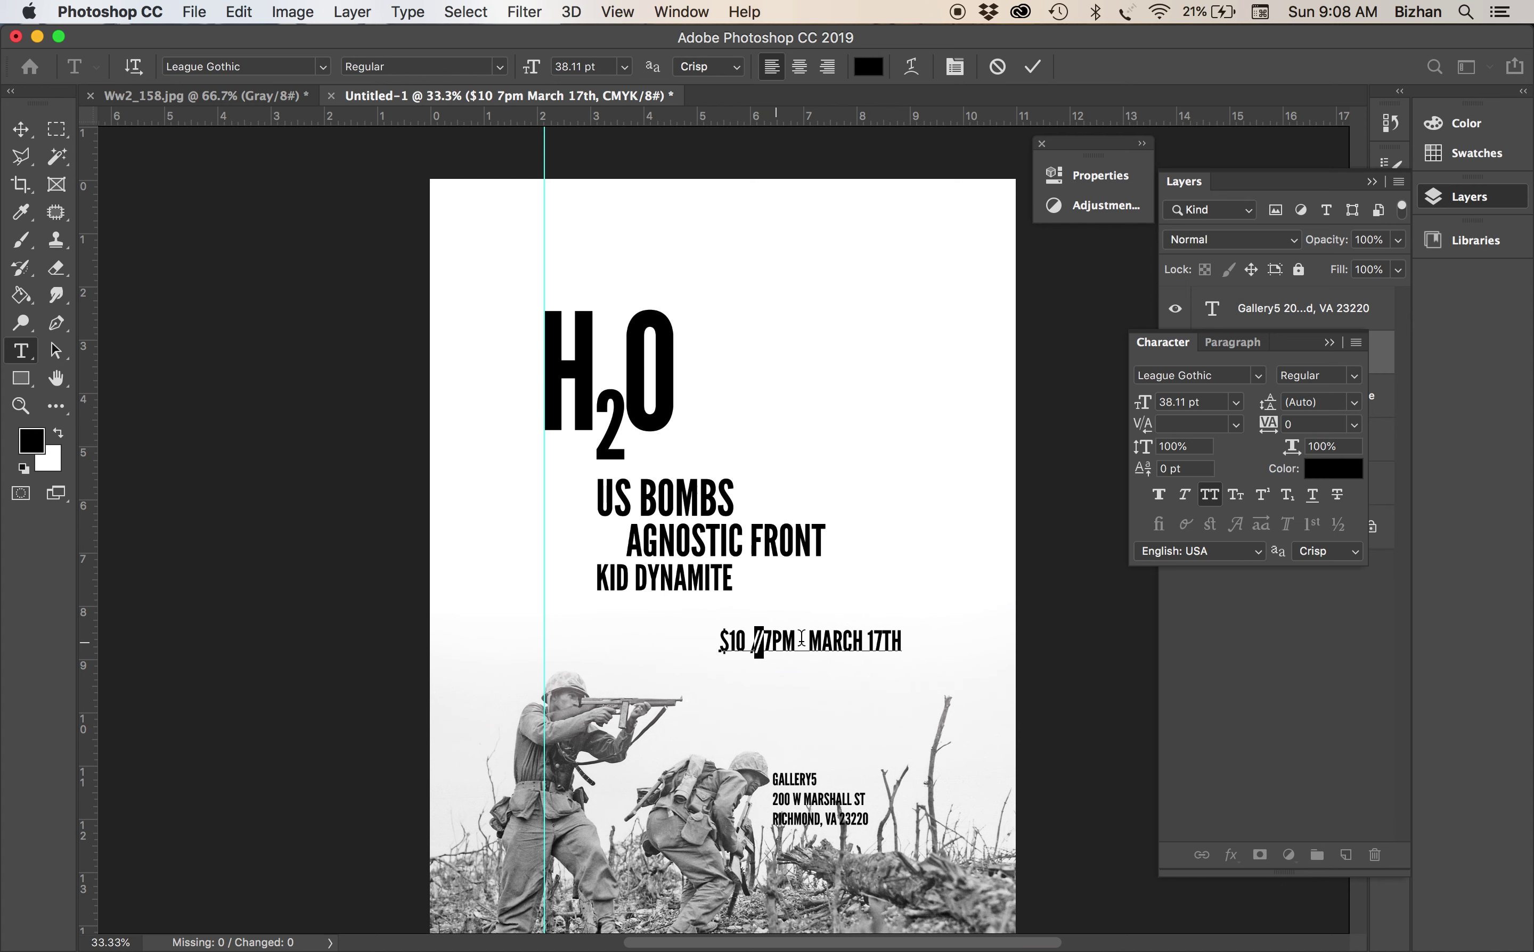
left_click(801, 639)
type("/")
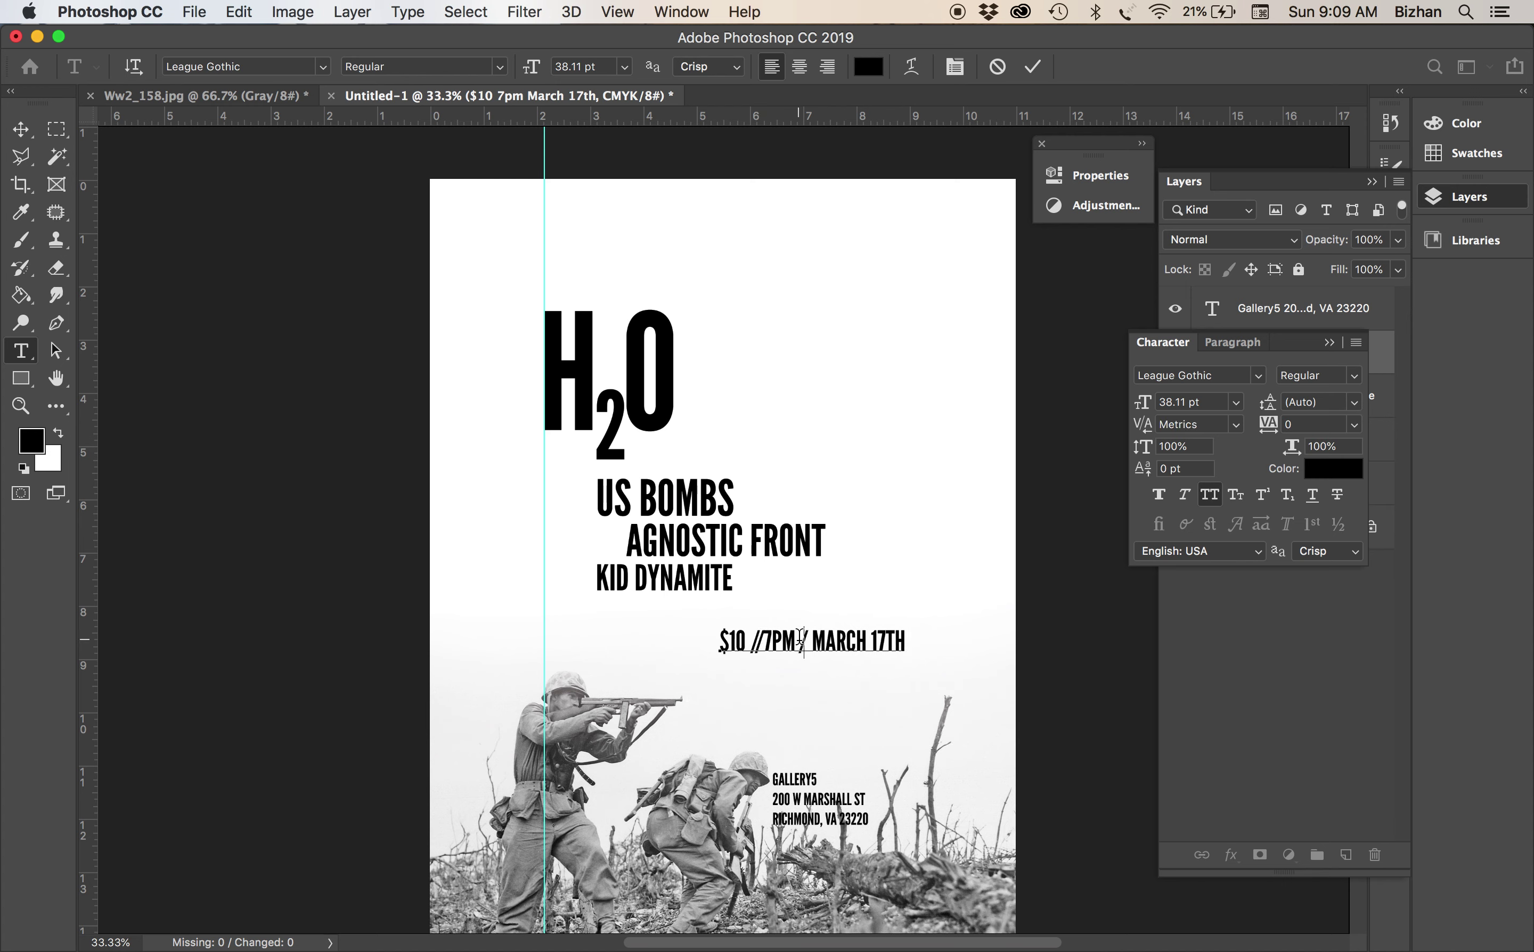
key("BackSpace")
left_click_drag(759, 642, 752, 641)
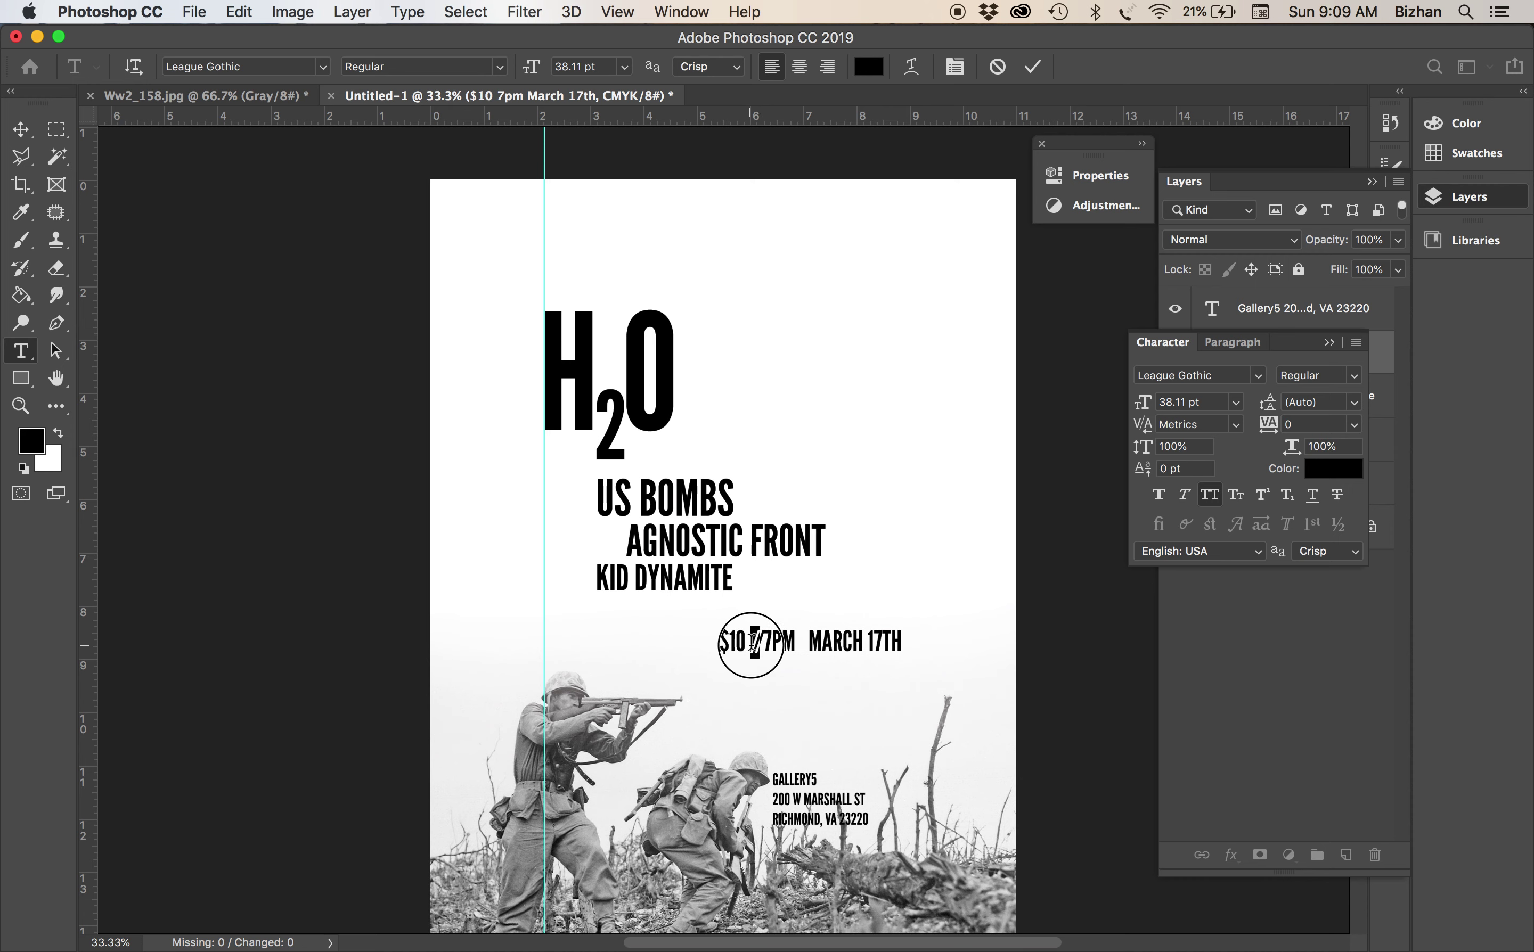
left_click(795, 643)
type("//")
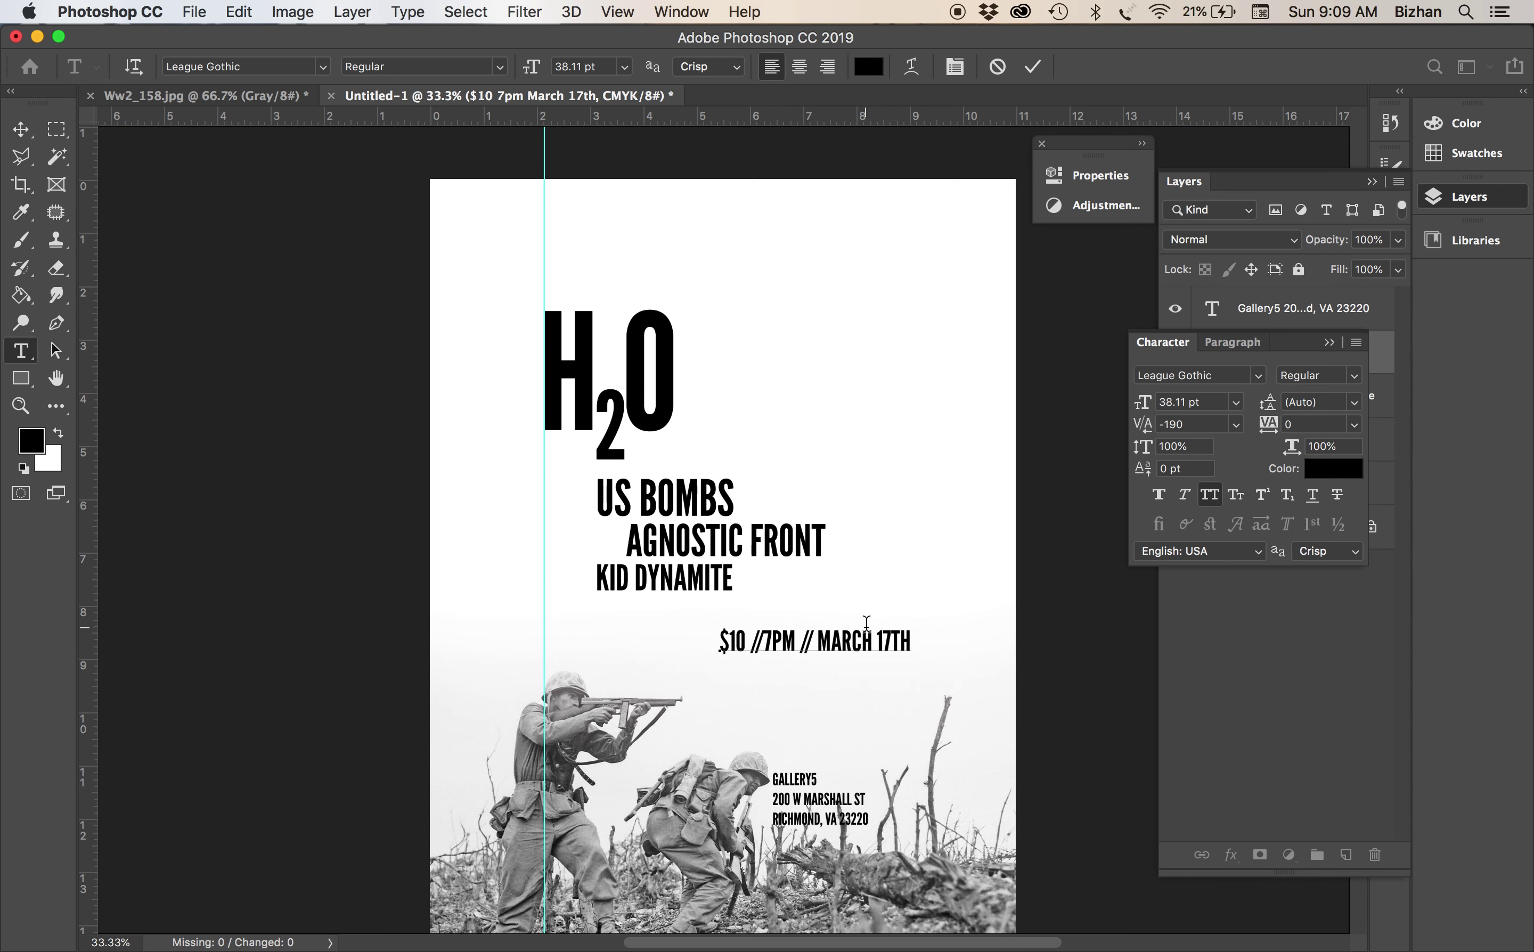
left_click(763, 644)
Move the price, time and date line down and to the left, just past the muzzle of the soldier's gun
key("super+plus")
key("super+plus")
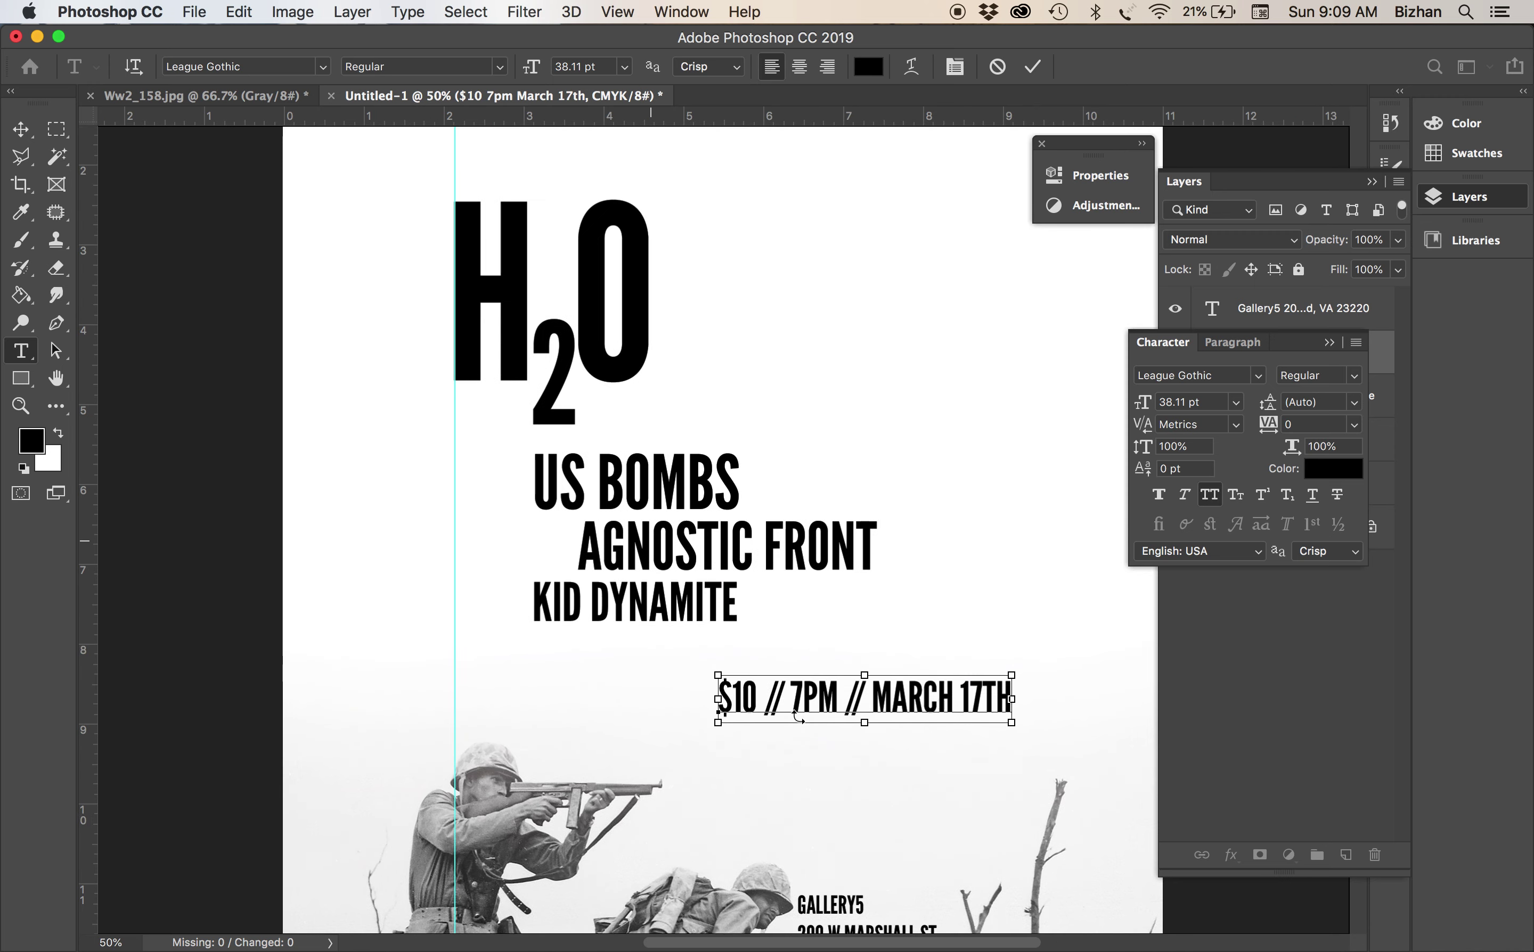
scroll(798, 718, "down", 3)
key("super+plus")
scroll(799, 721, "right", 5)
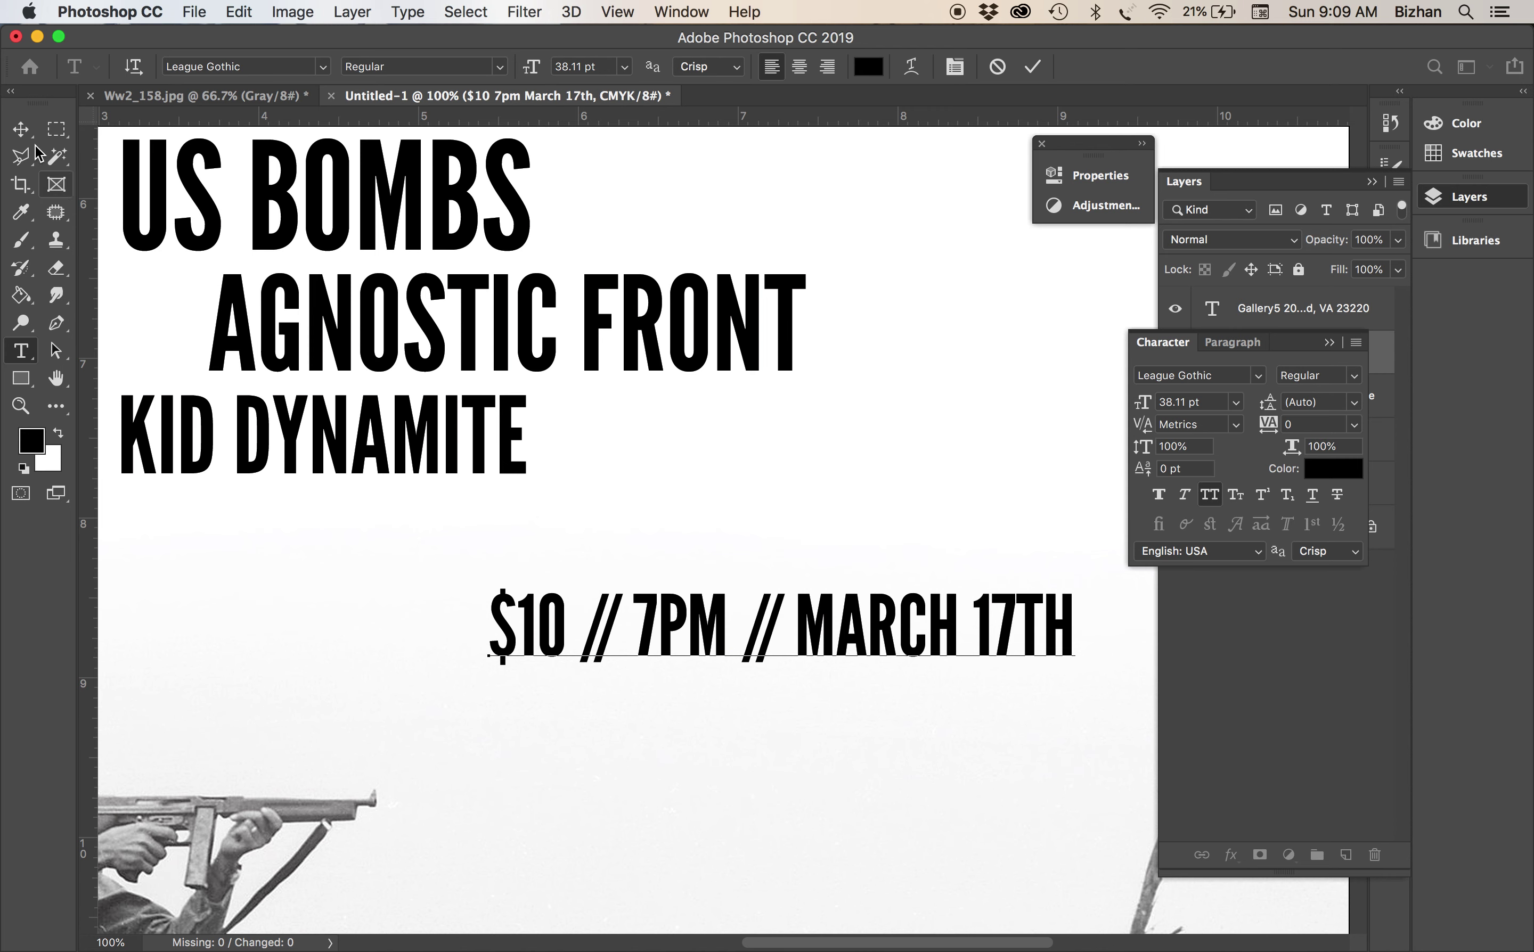
left_click(21, 129)
left_click_drag(667, 604, 560, 807)
key("shift+Right")
key("shift+Right")
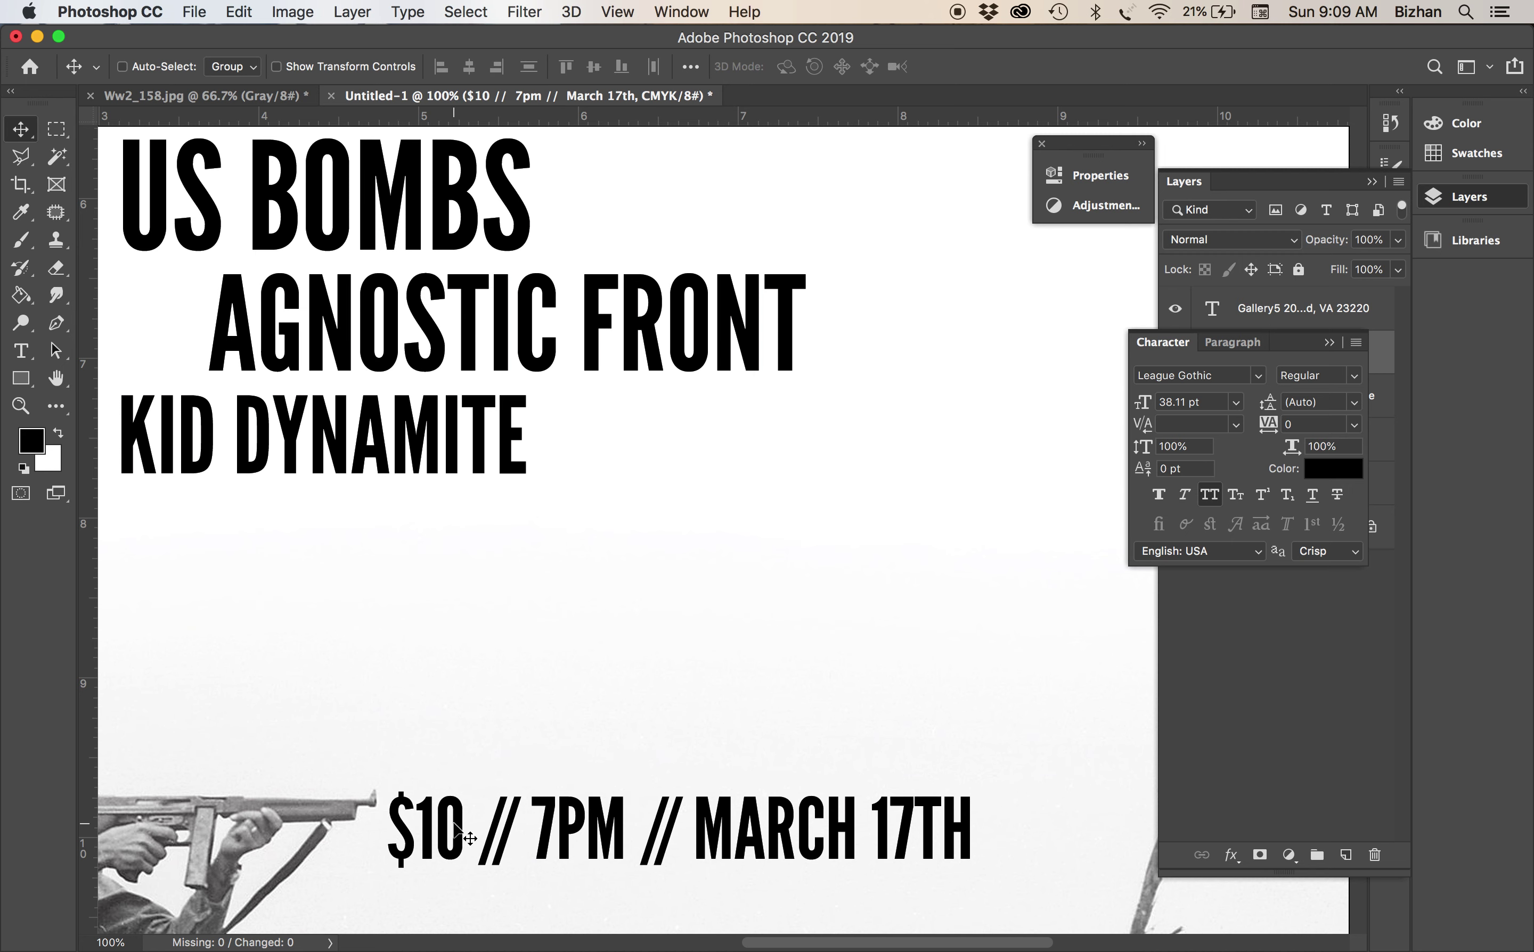
Make the dollar sign before 10 superscript
key("t")
left_click_drag(421, 827, 381, 830)
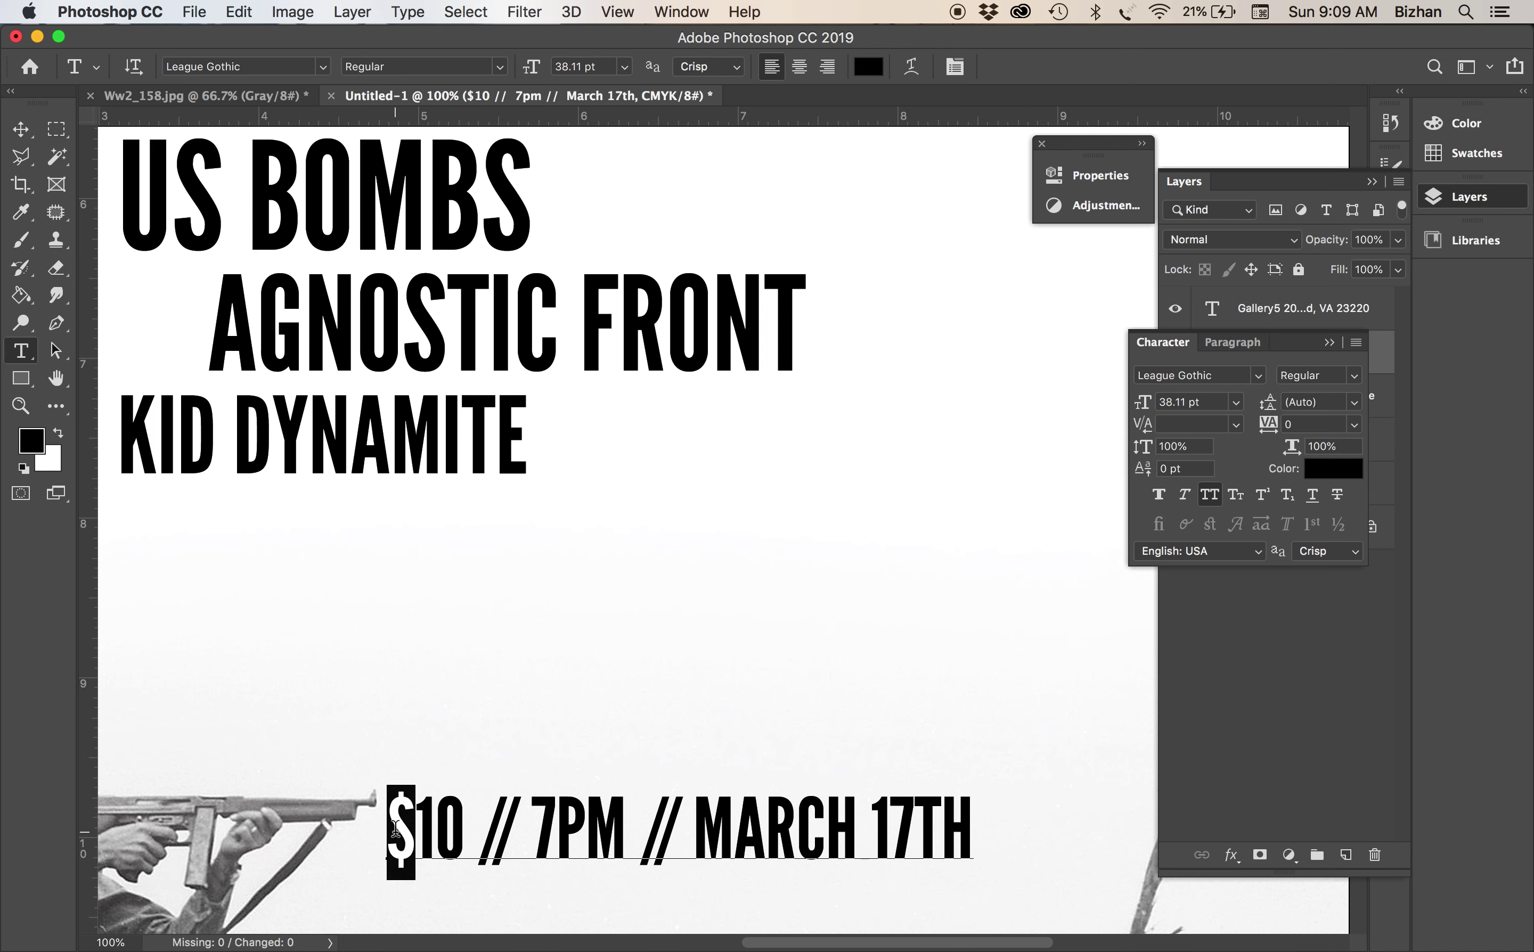
left_click(1265, 497)
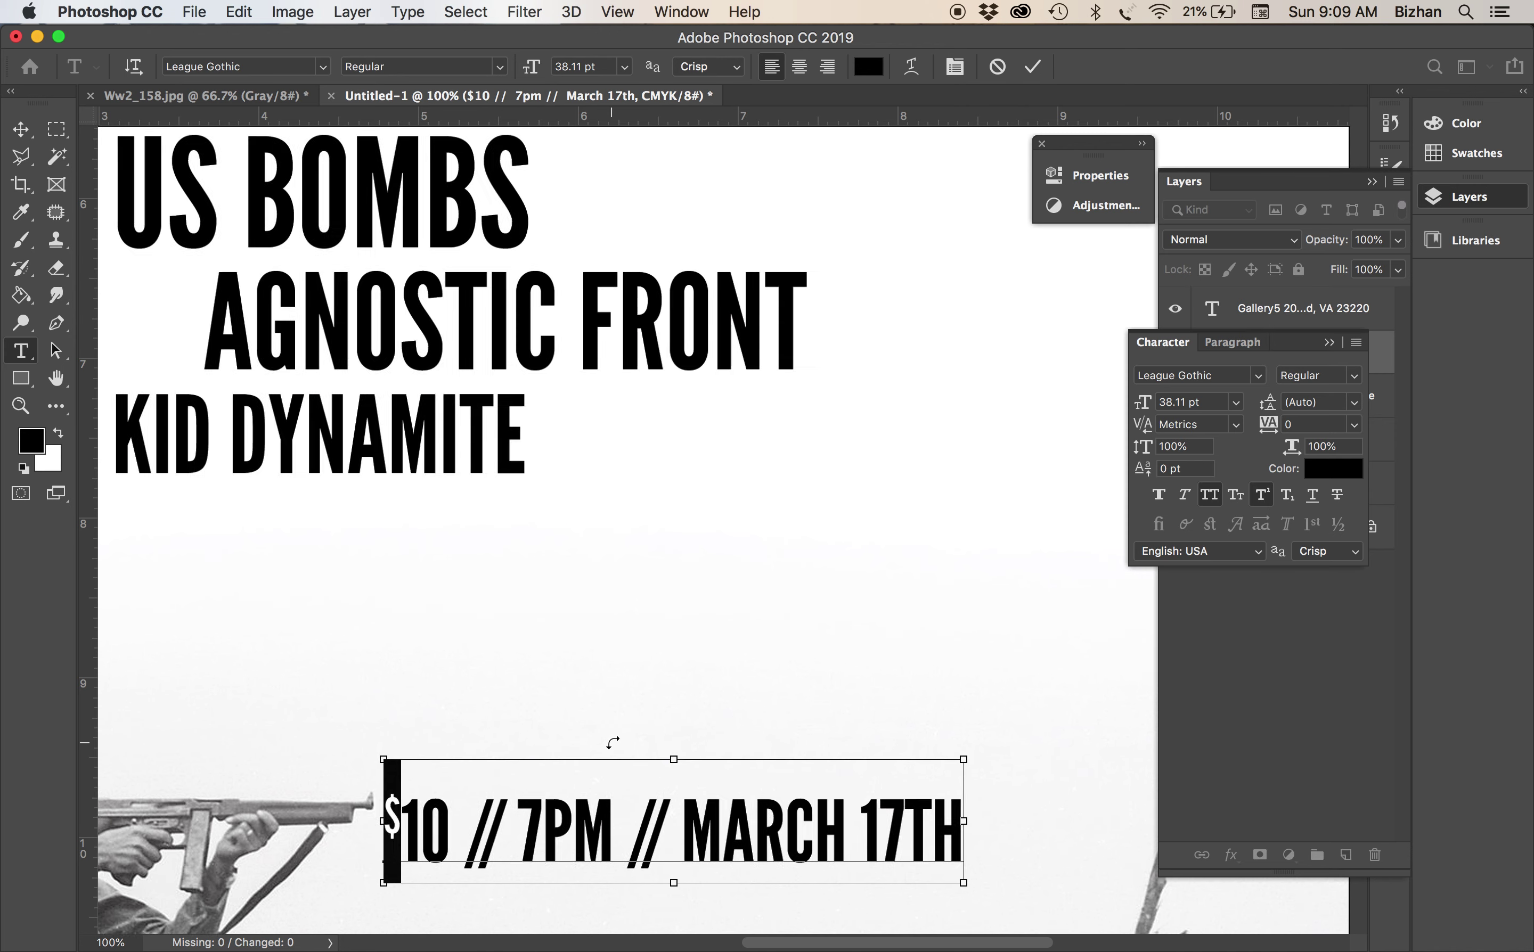
Lower the superscript dollar sign with a baseline shift of -4.25 pt
key("super+equal")
key("super+equal")
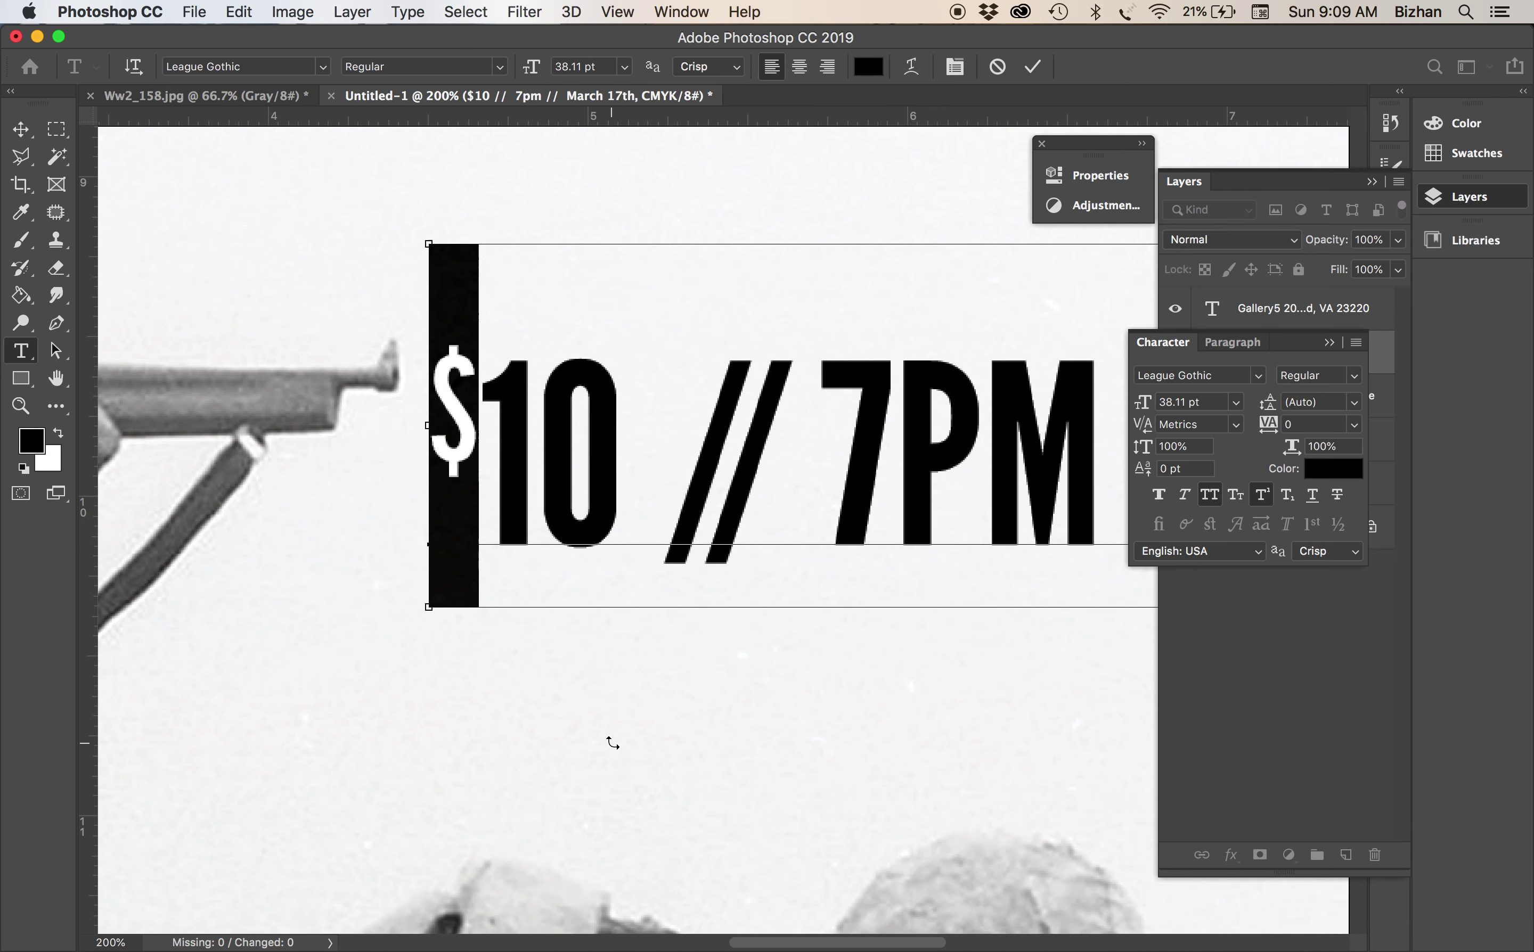
key("super+equal")
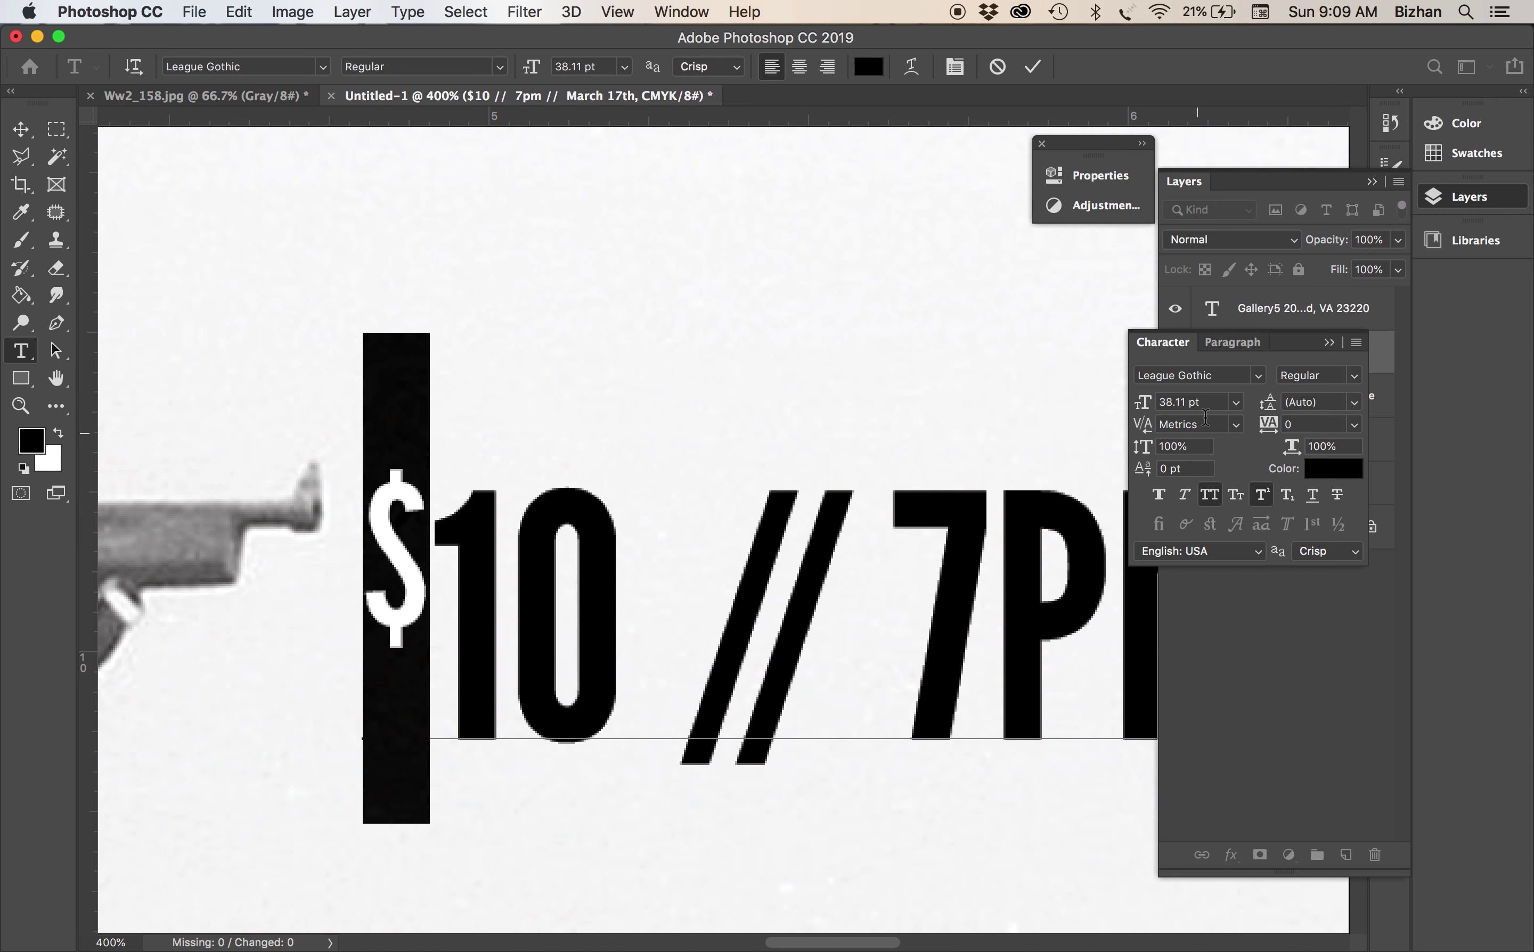
left_click(1187, 468)
type("-2")
key("Return")
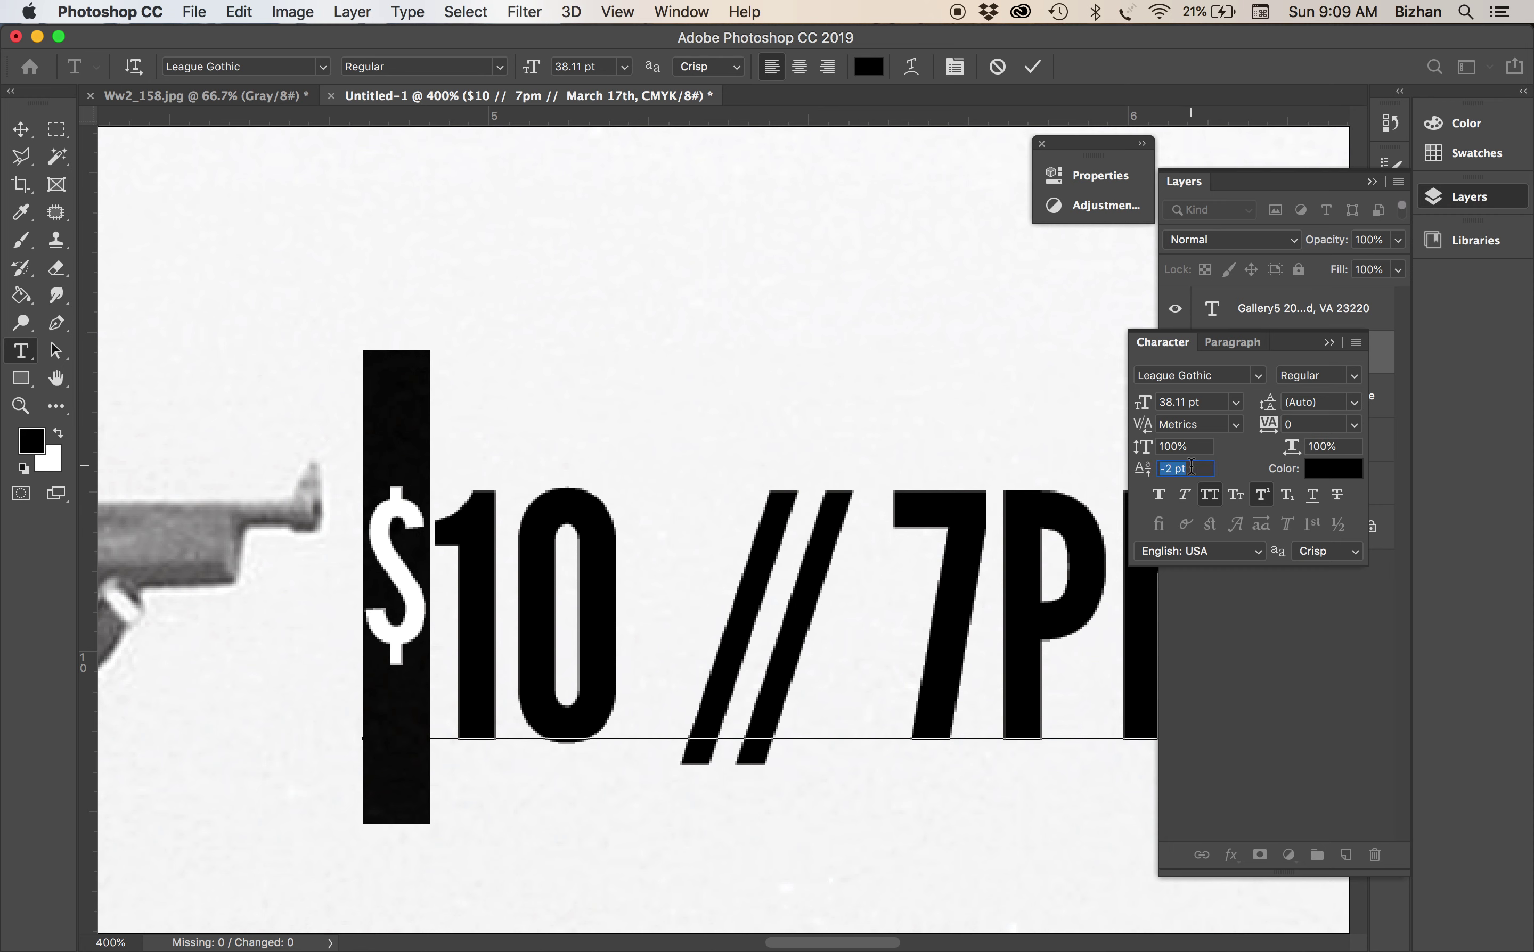
key("Down")
key("Down")
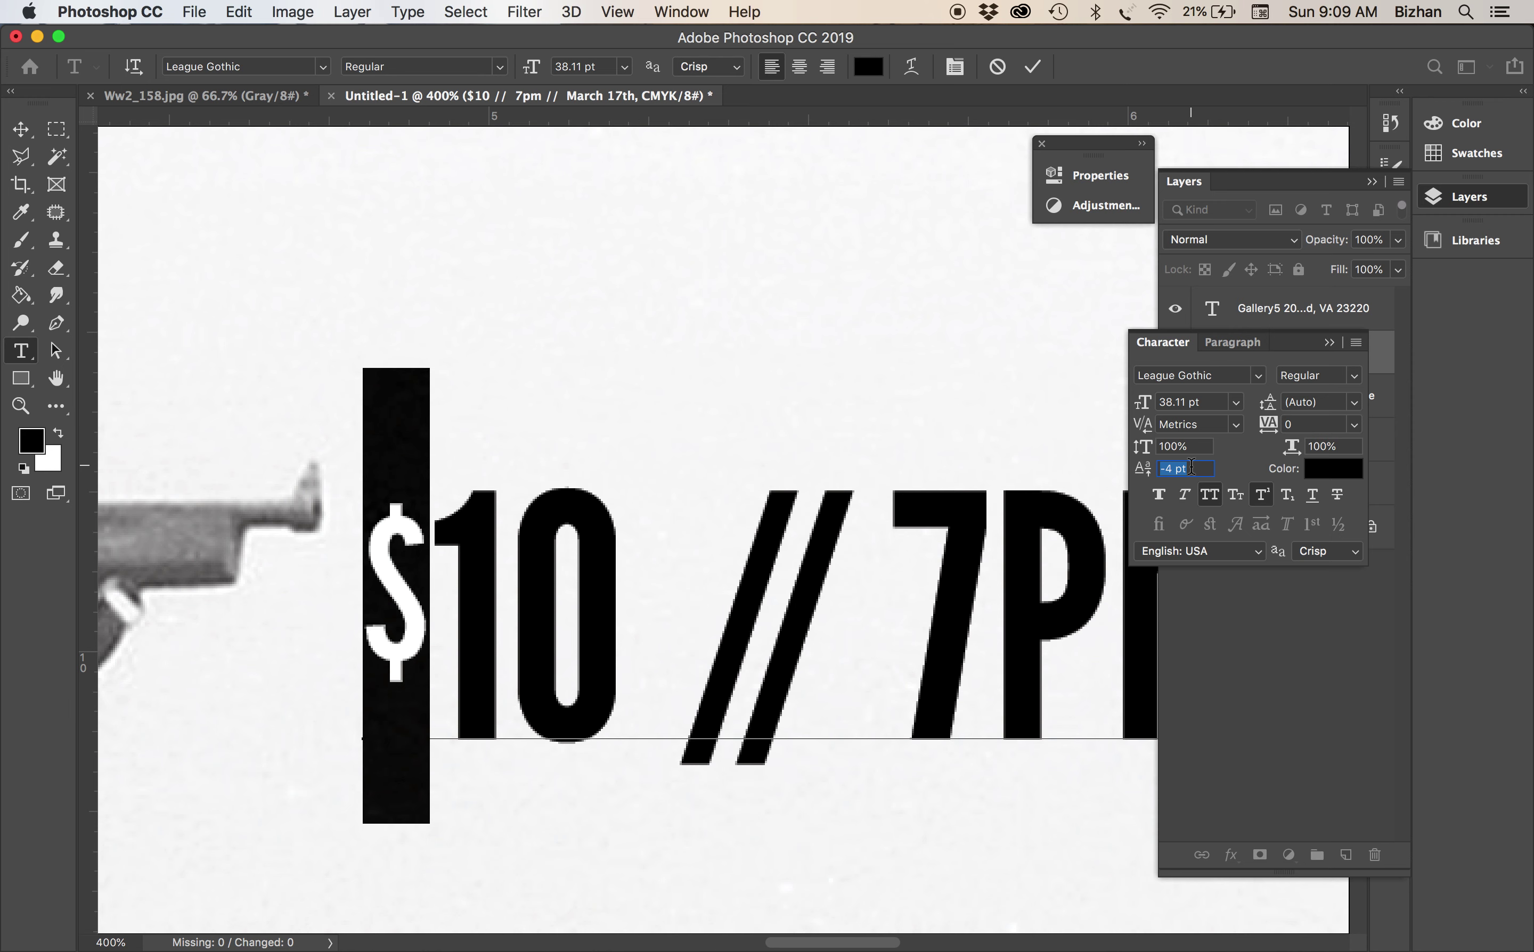
left_click(1175, 474)
type(".25")
key("Return")
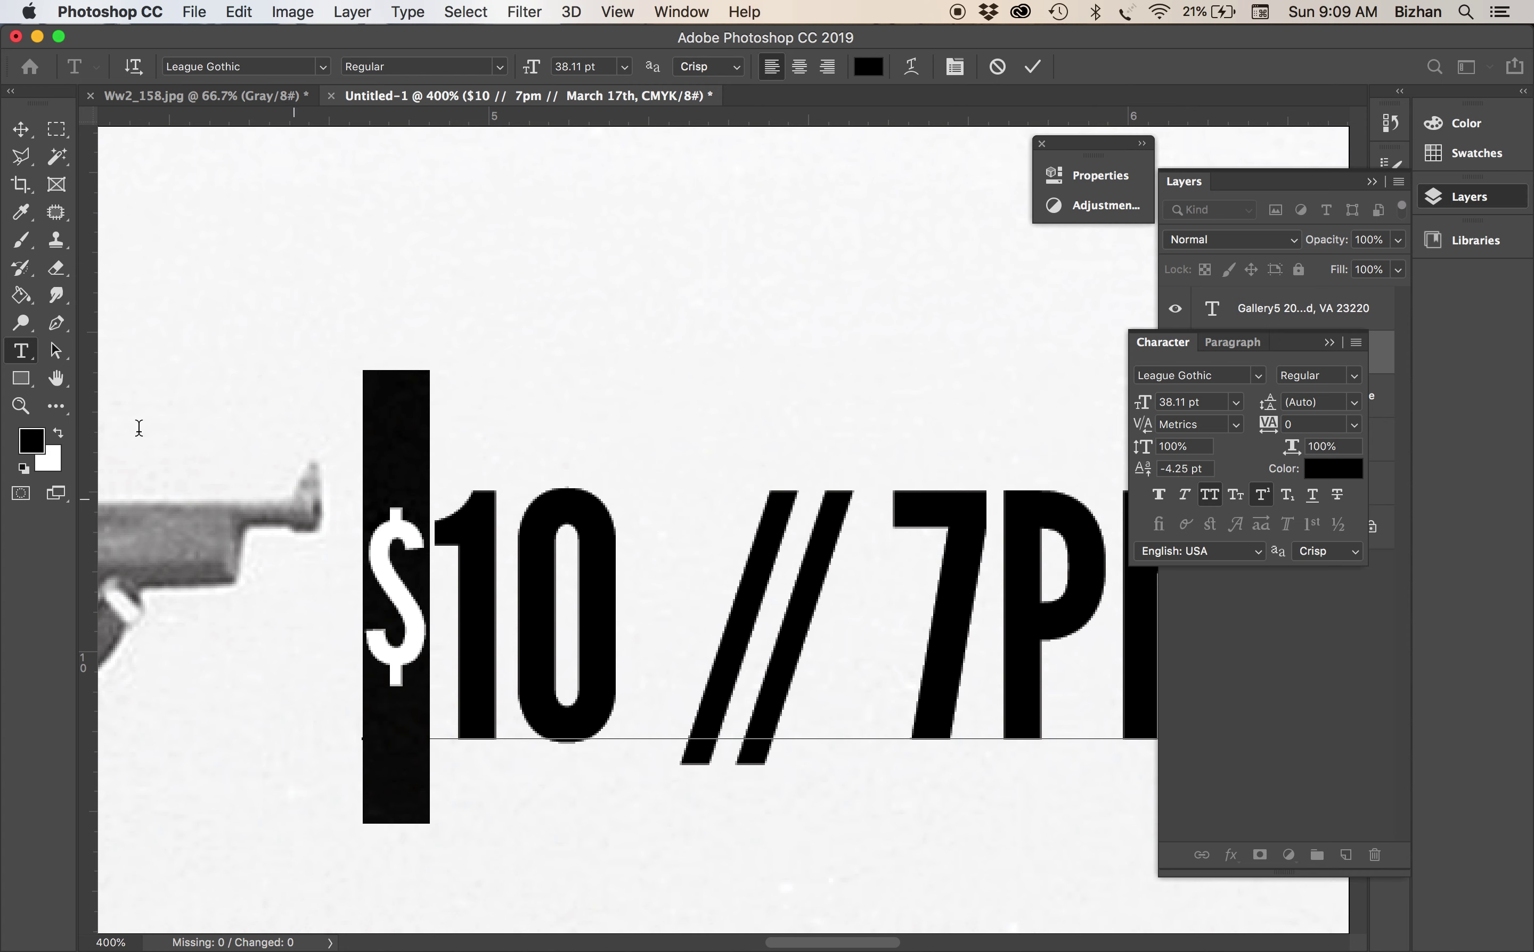
Finish the text edit and nudge the price, time and date line slightly up beside the gun muzzle
left_click(20, 128)
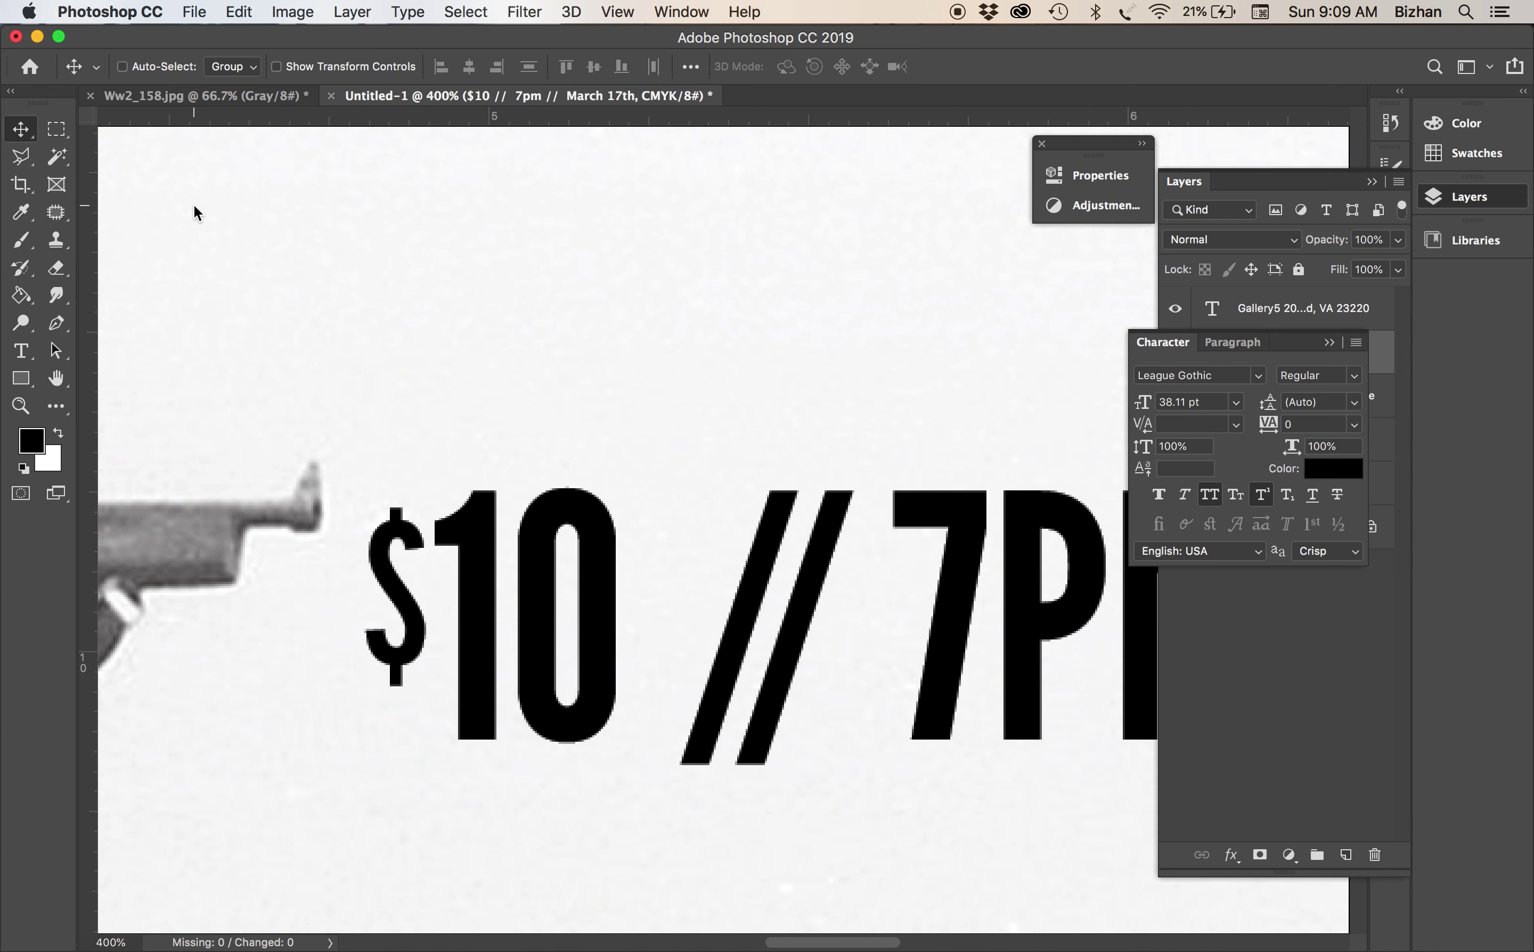
key("shift+Left")
left_click_drag(460, 495, 504, 483)
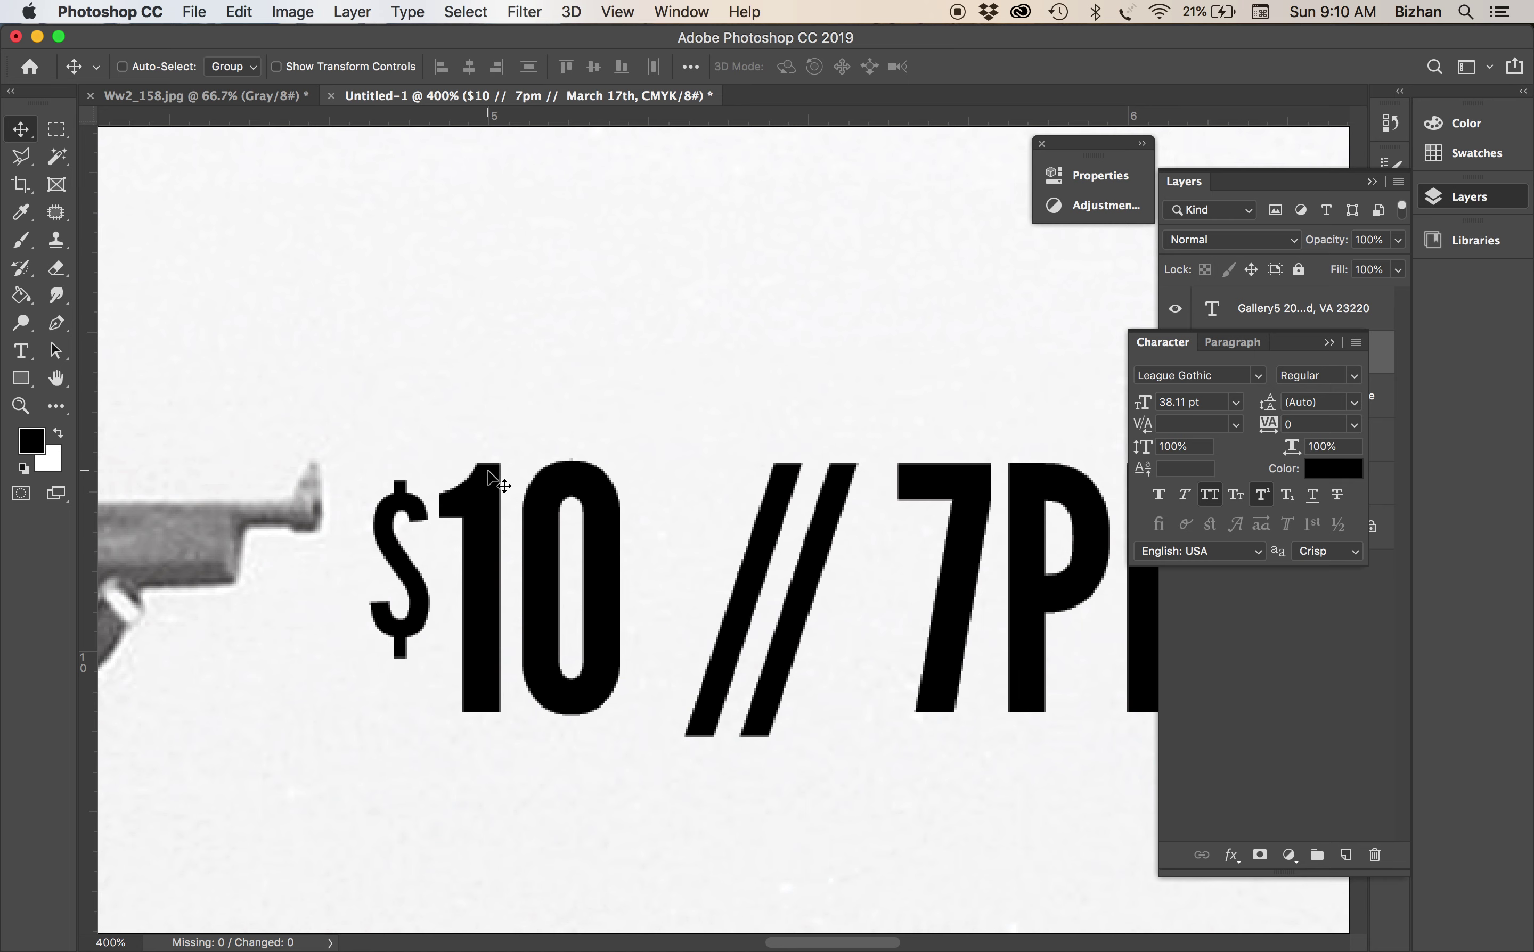
Widen the gap between the first pair of slashes and 7PM with an extra space
key("super+minus")
key("super+minus")
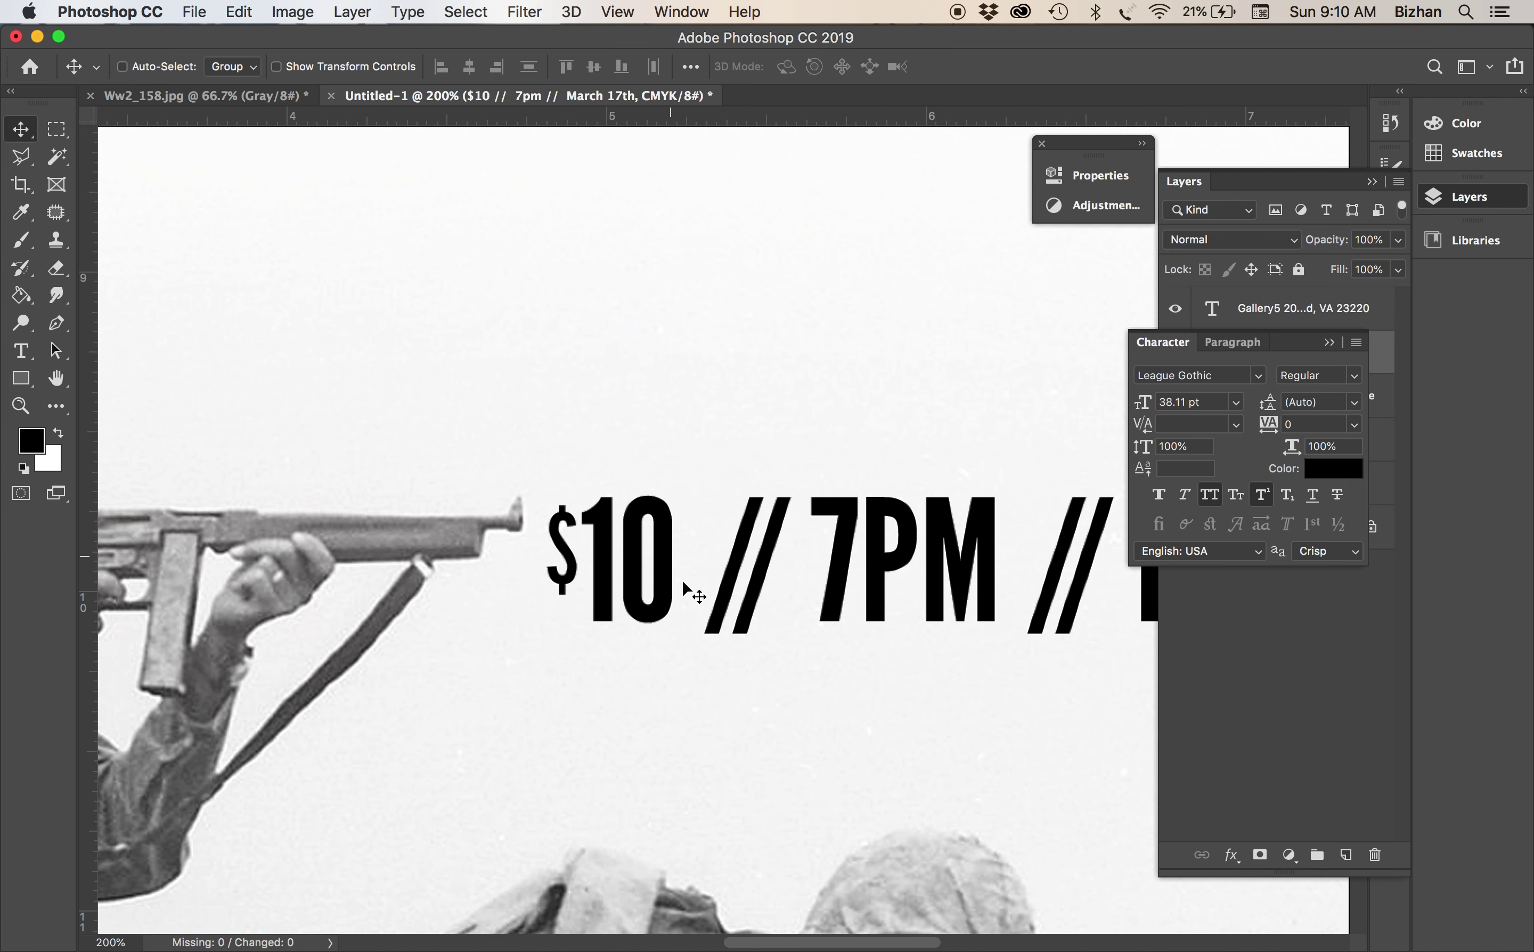
key("t")
left_click(795, 565)
key("Left")
key("Left")
key("Left")
key("Right")
key("Right")
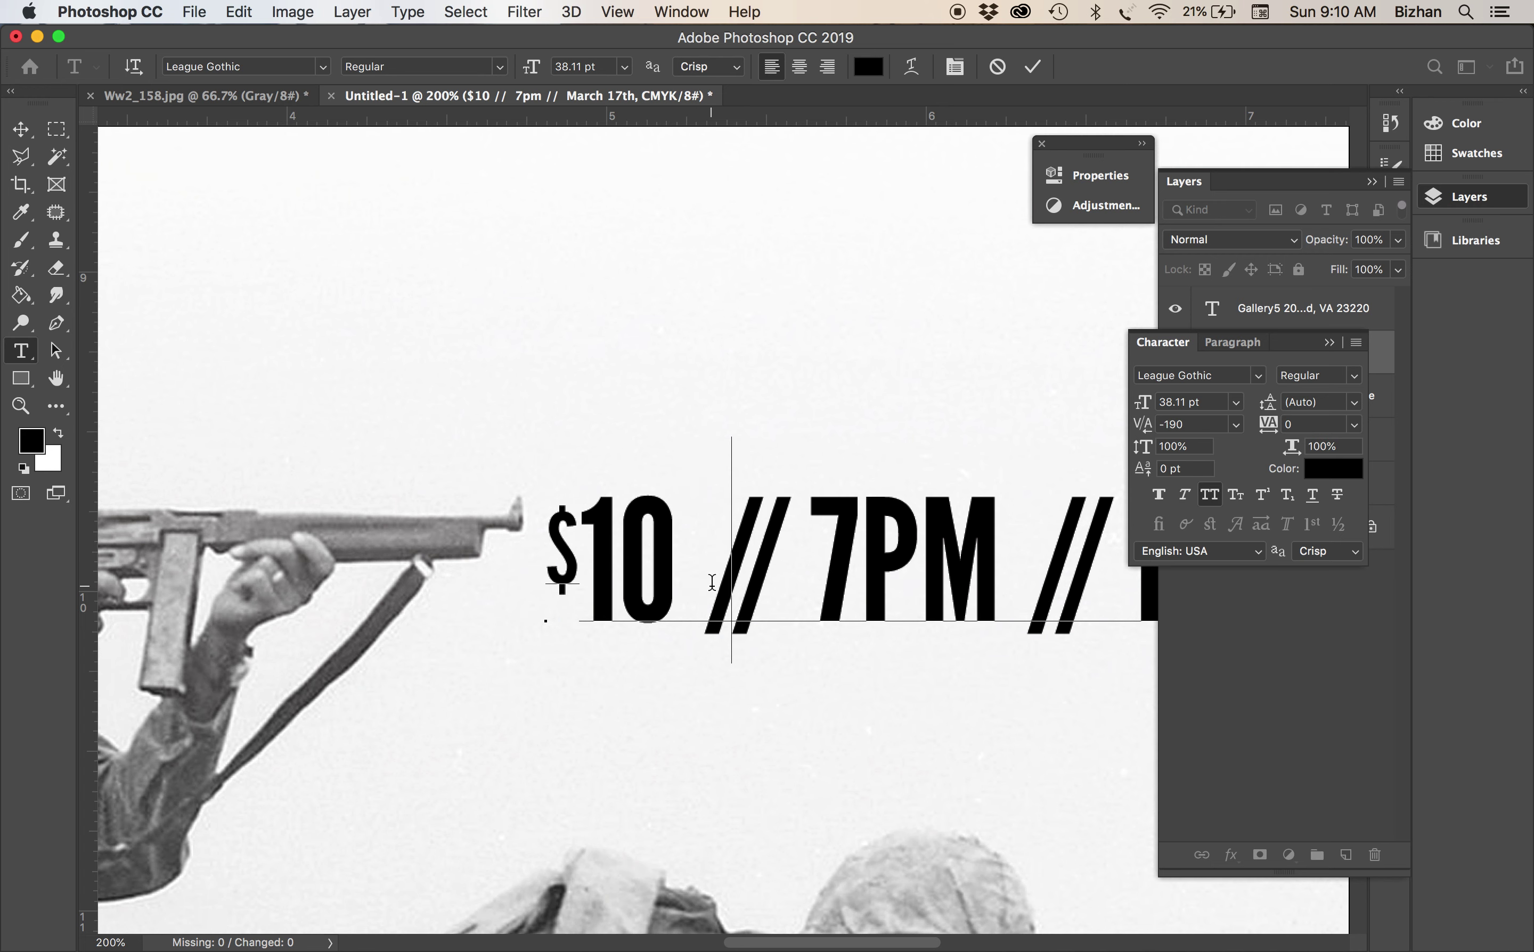
key("Right")
key("Right")
key("Right")
key("Right")
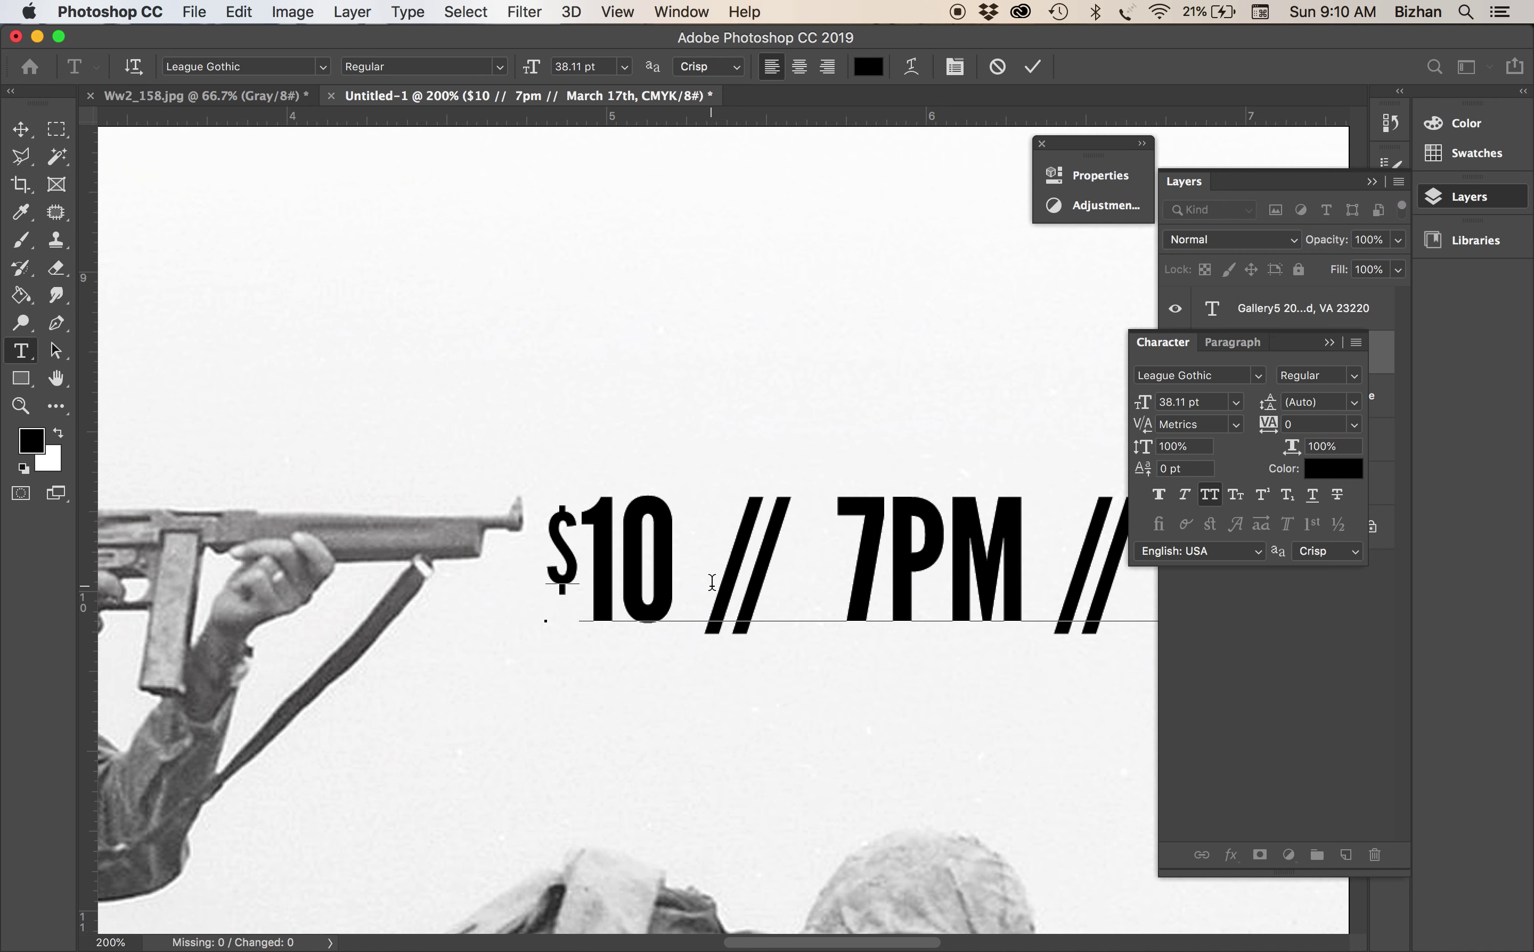
Retype the PM after the 7 in lowercase as pm
key("shift+Right")
key("shift+Right")
key("Right")
key("BackSpace")
key("BackSpace")
scroll(901, 553, "left", 2)
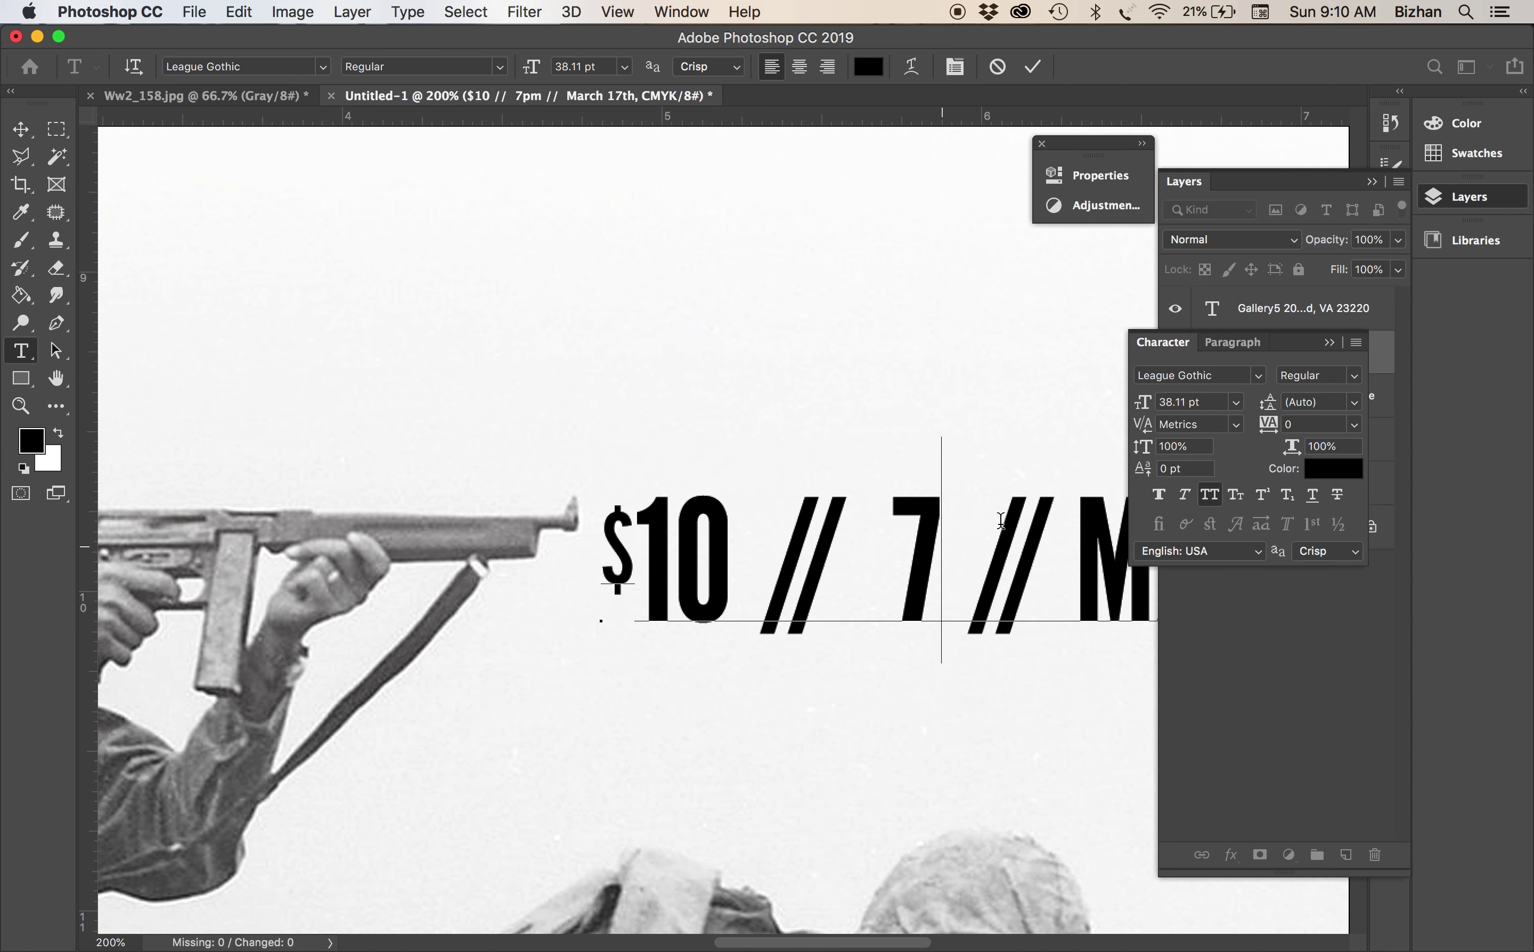
type("pm")
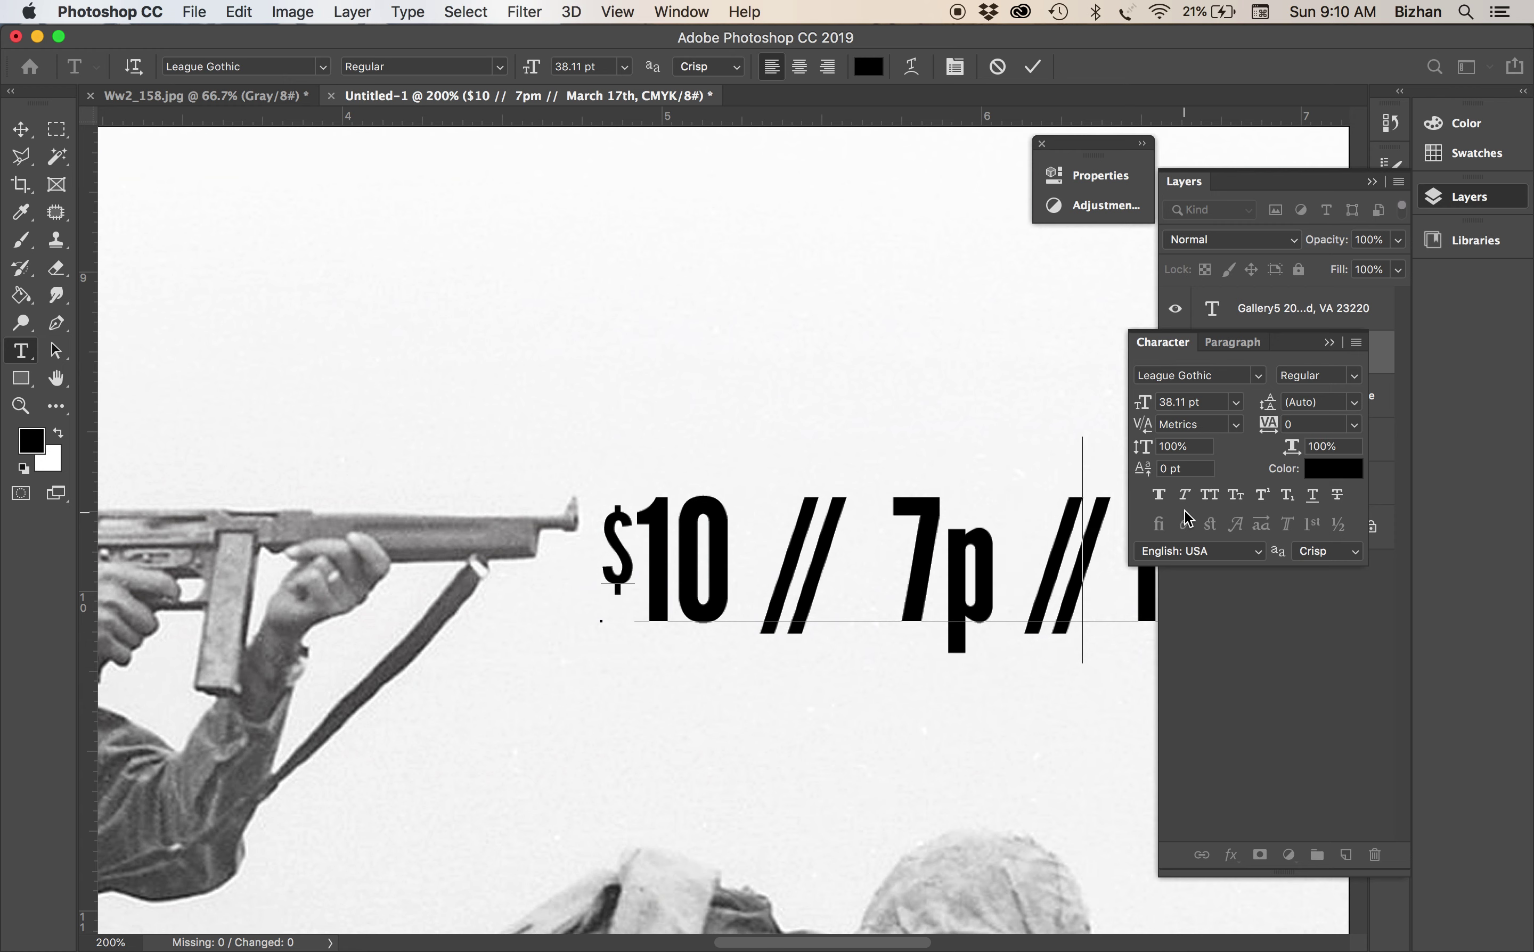
scroll(978, 609, "right", 8)
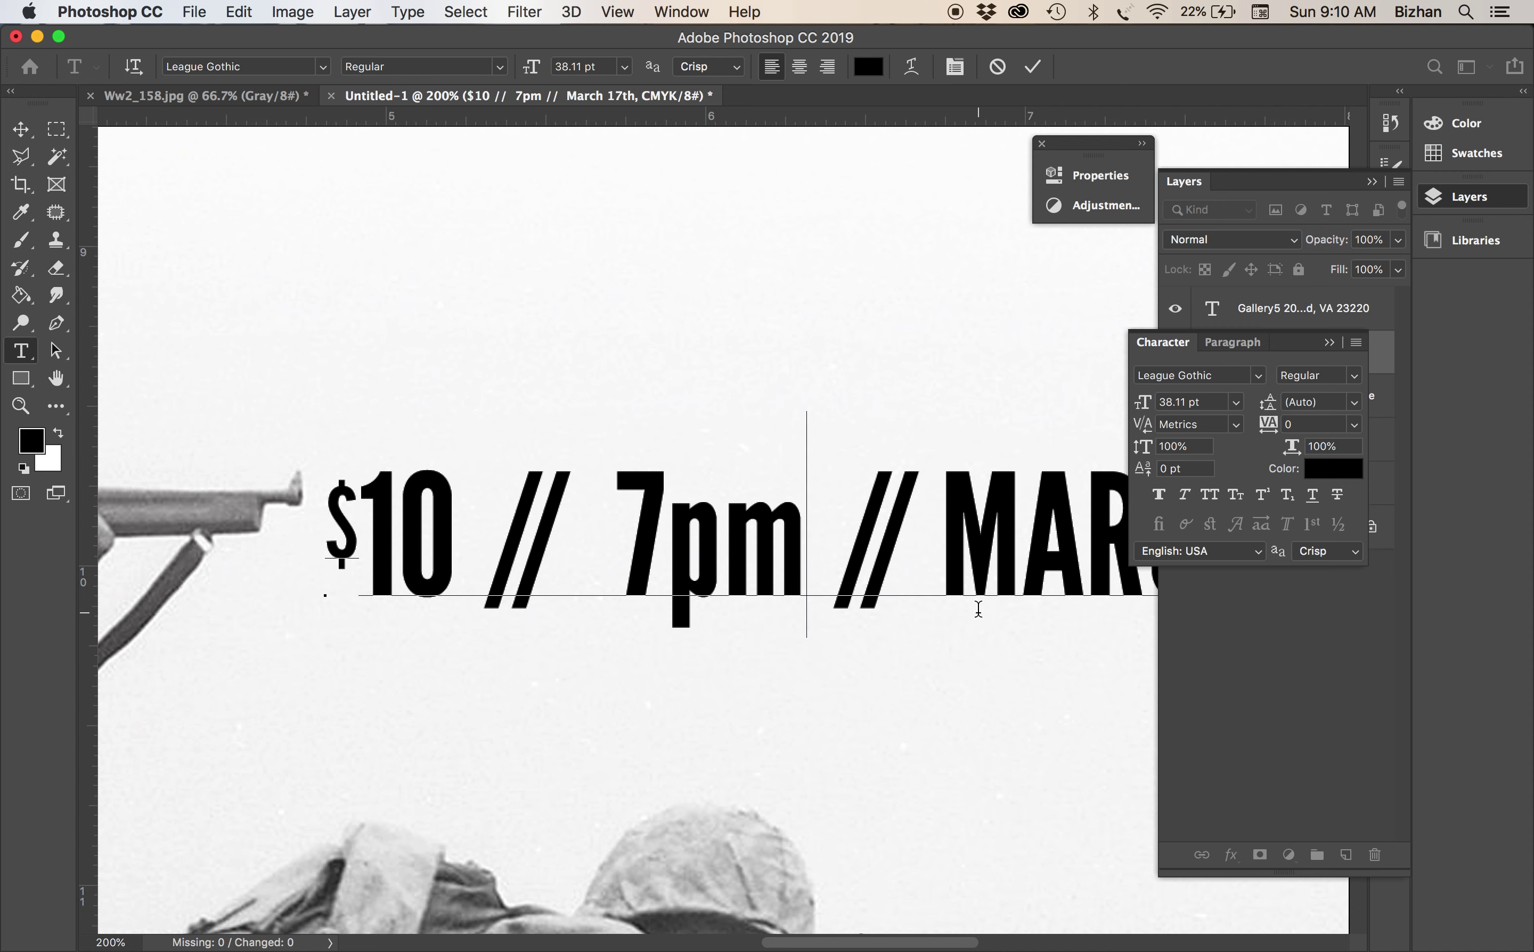
Set the pm after the 7 in small caps
key("shift+Left")
key("shift+Left")
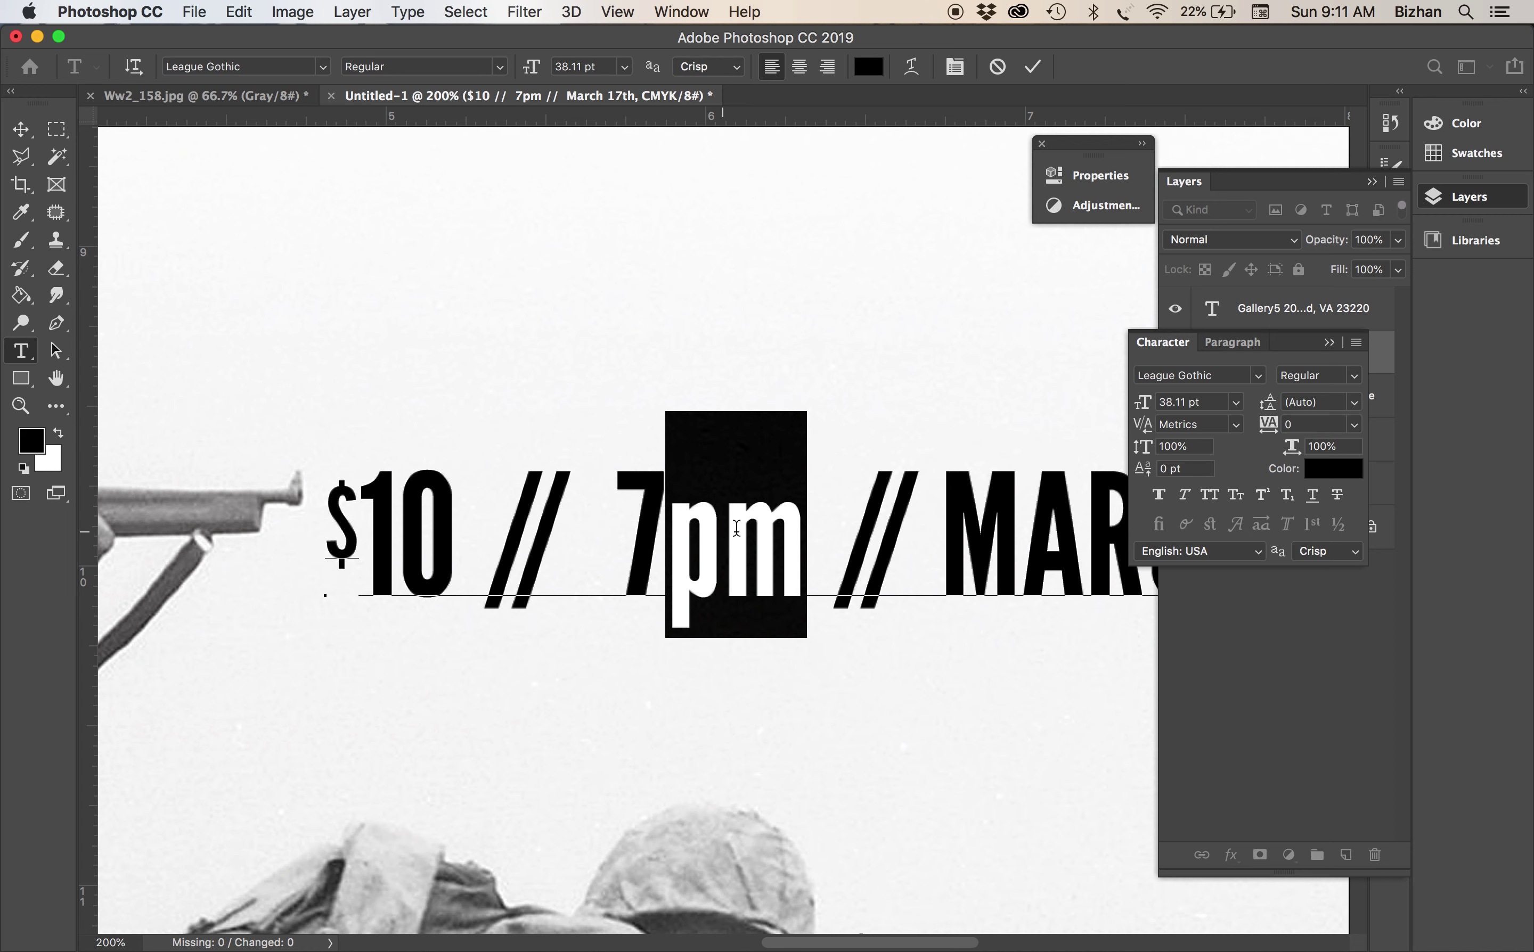
left_click(1236, 495)
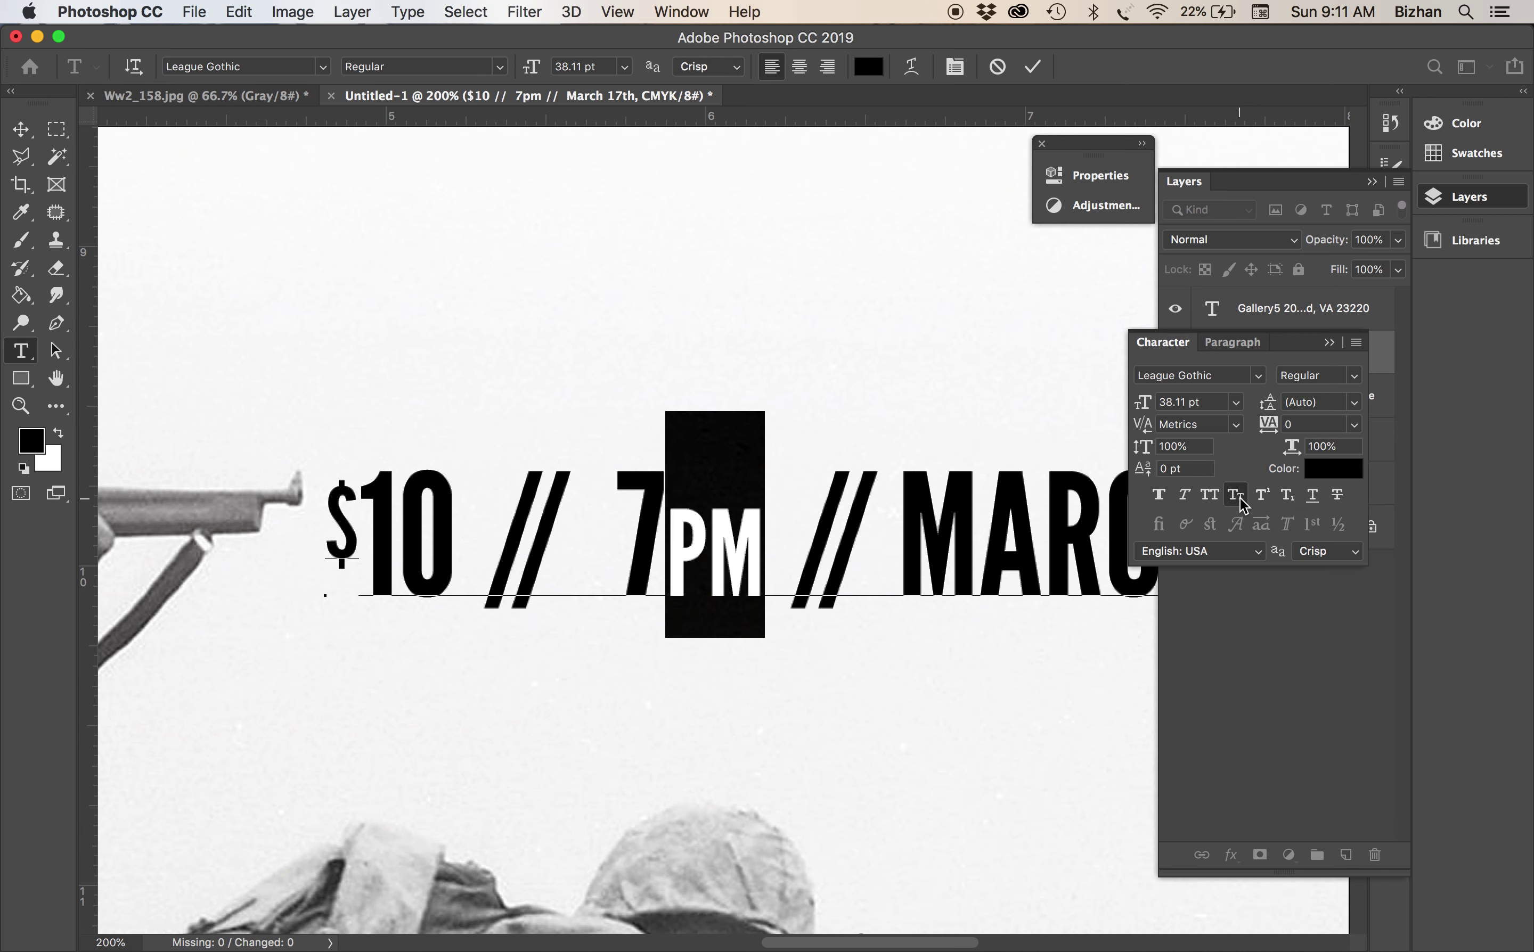
Tighten the kerning between the 7 and the small-caps PM slightly and finish the text edit
left_click(671, 539)
left_click(1199, 425)
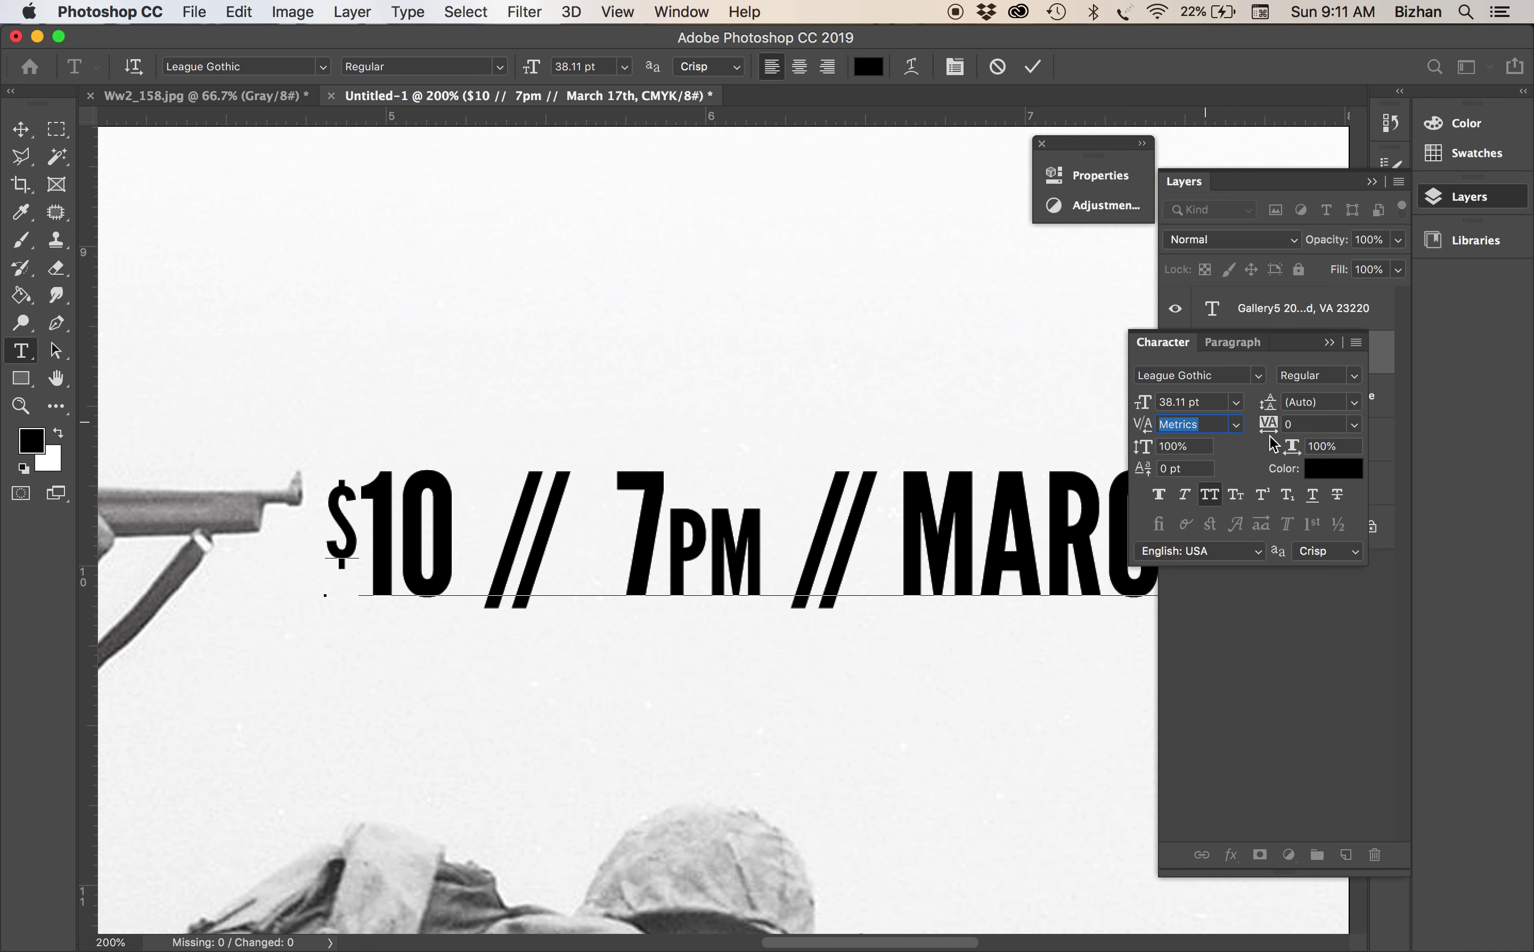
key("Down")
key("Down")
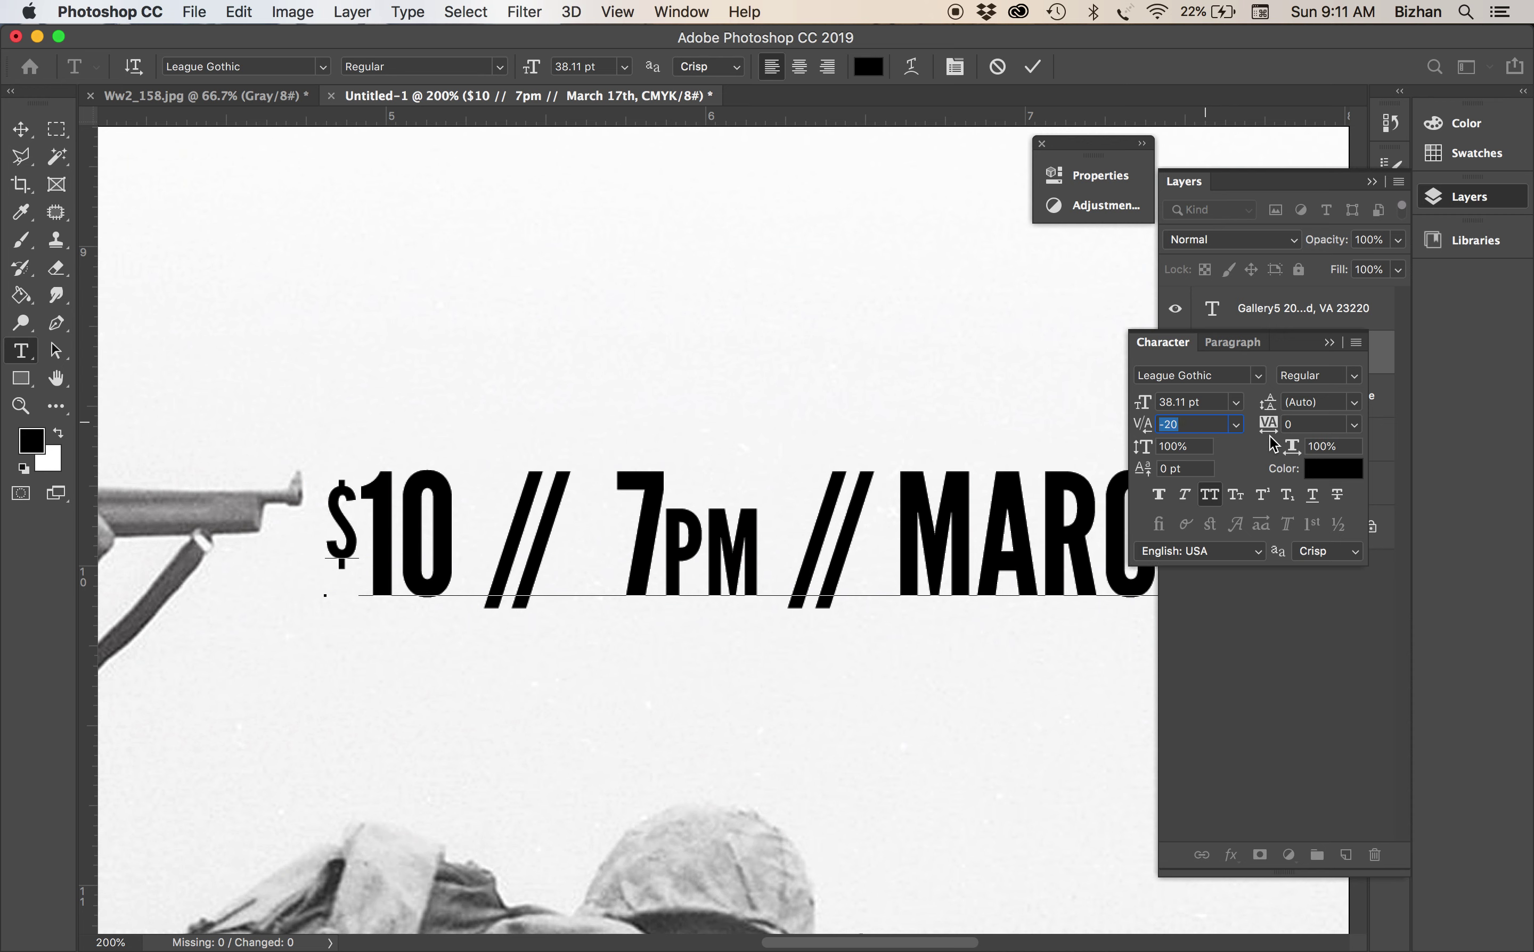
key("Up")
left_click(21, 128)
Make the TH after March 17 superscript
scroll(830, 507, "right", 3)
key("super+minus")
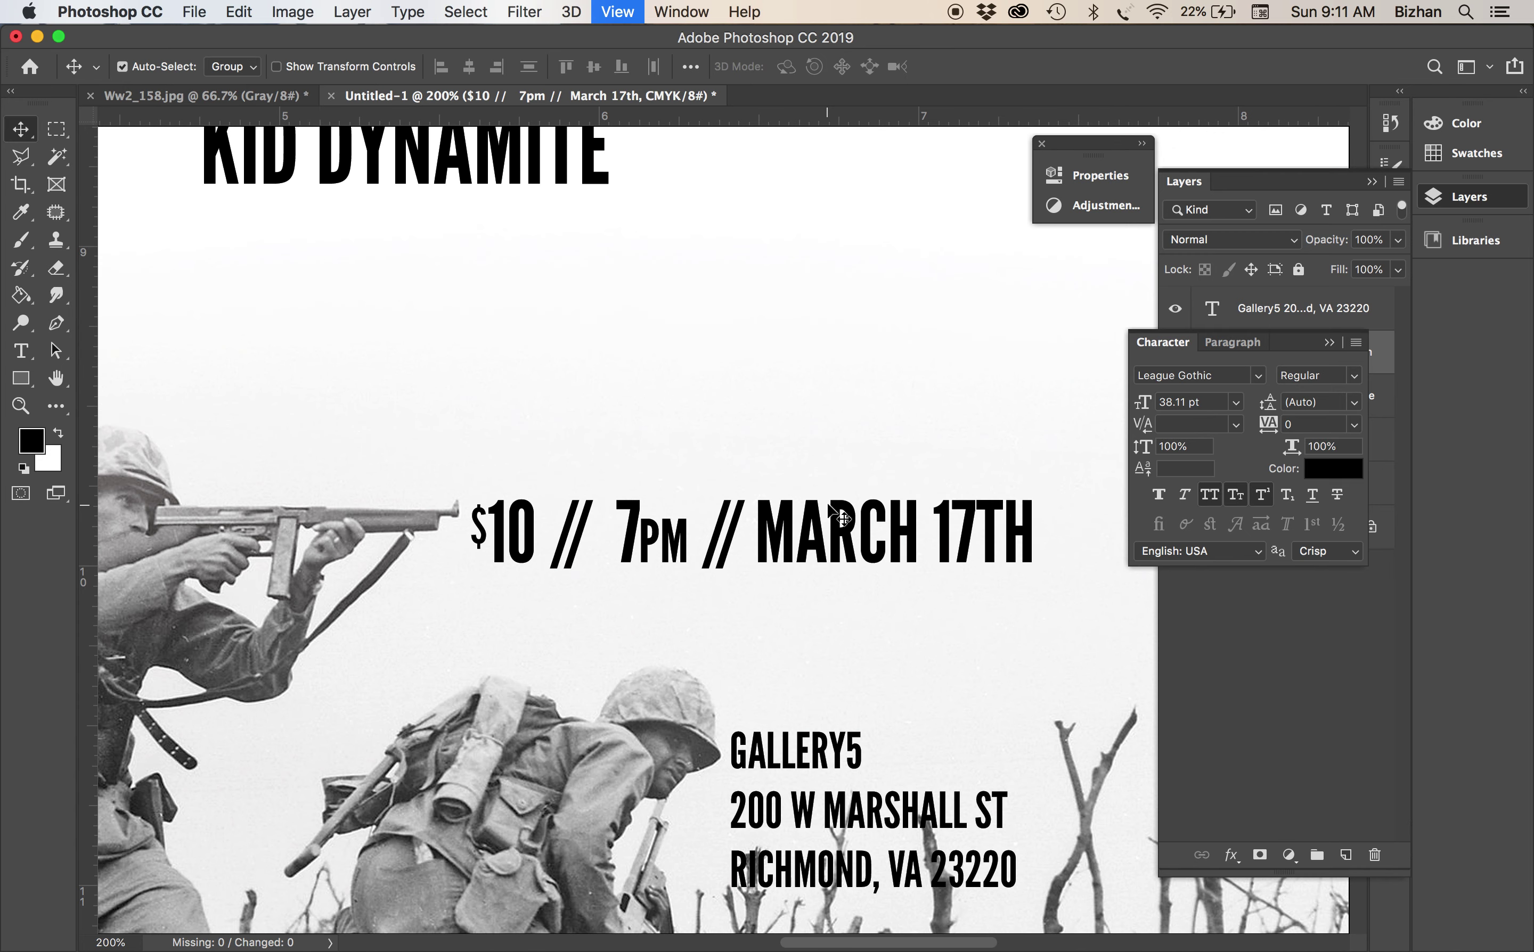
scroll(818, 528, "right", 5)
key("t")
double_click(787, 540)
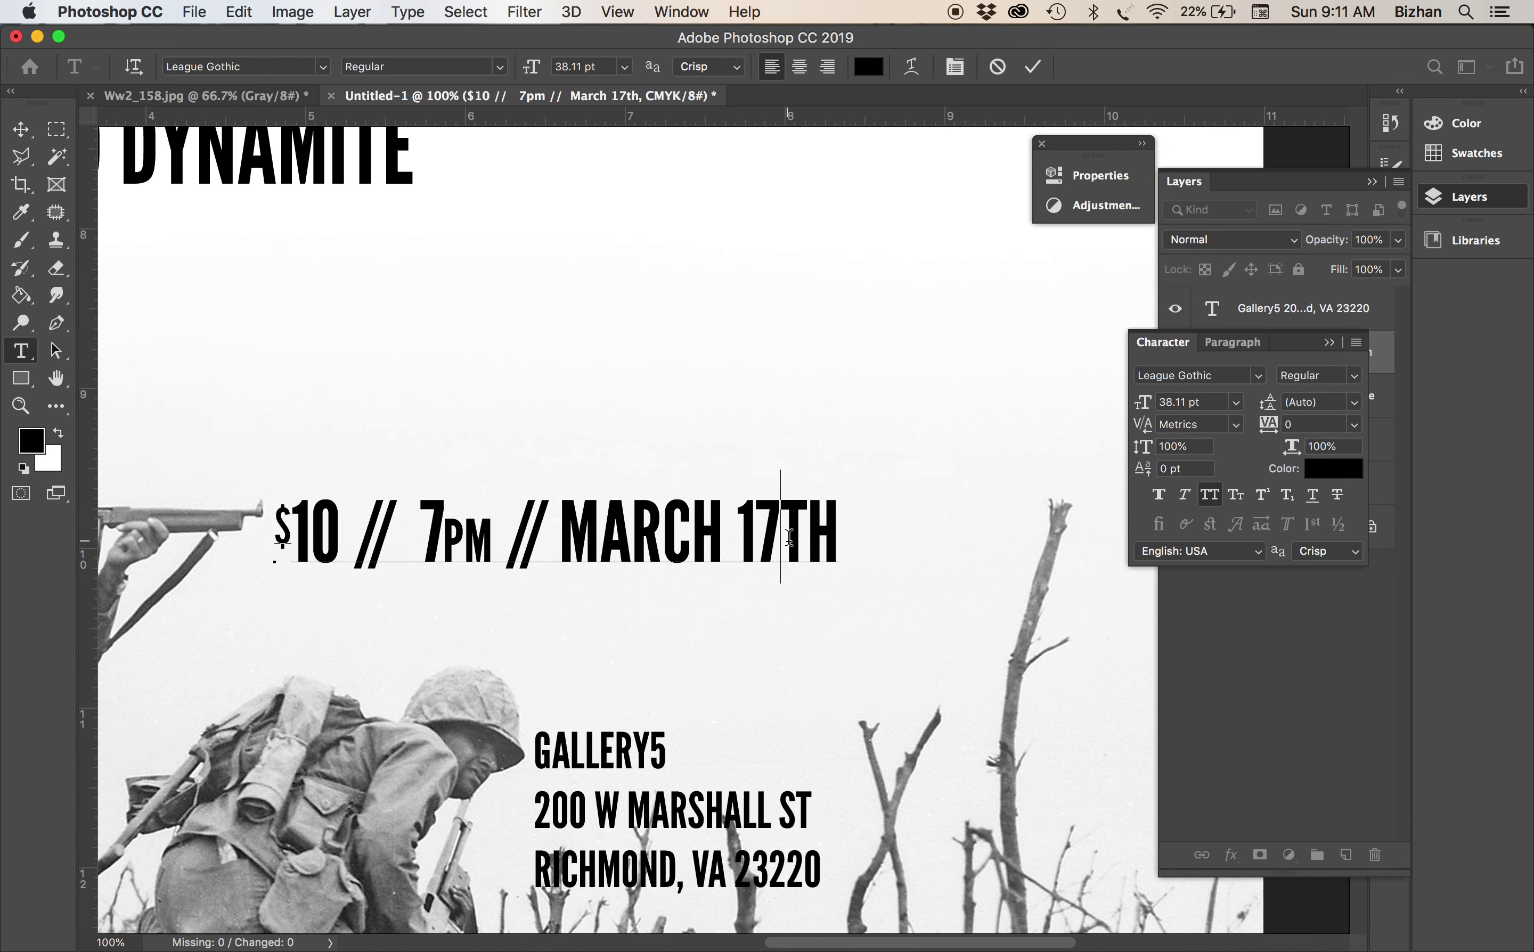
left_click(806, 540)
left_click_drag(787, 539, 843, 531)
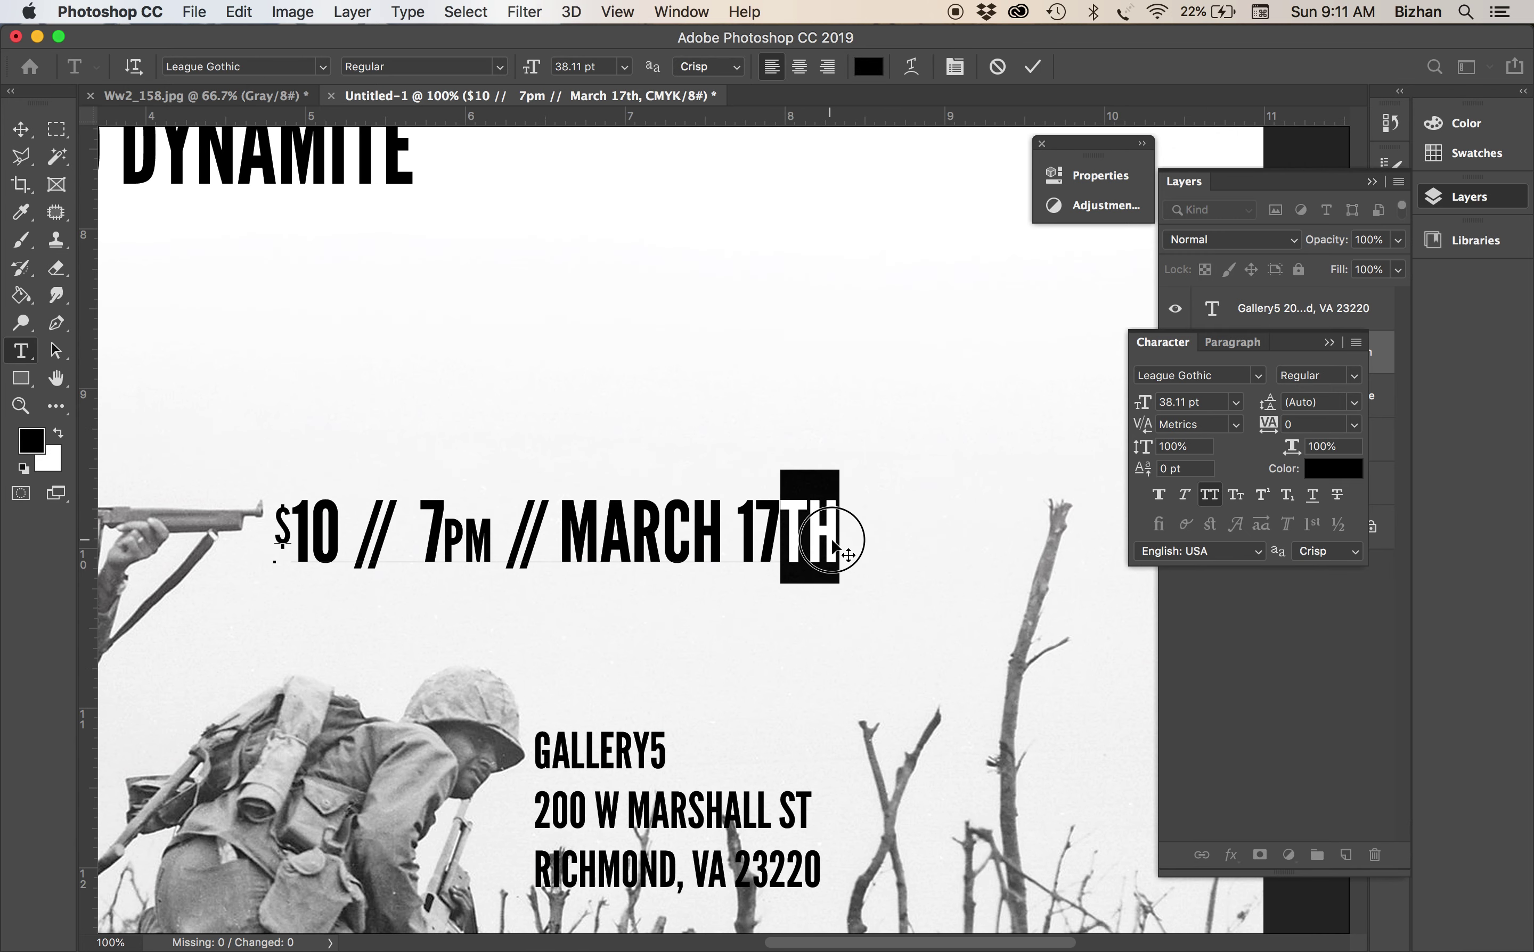
left_click(1261, 494)
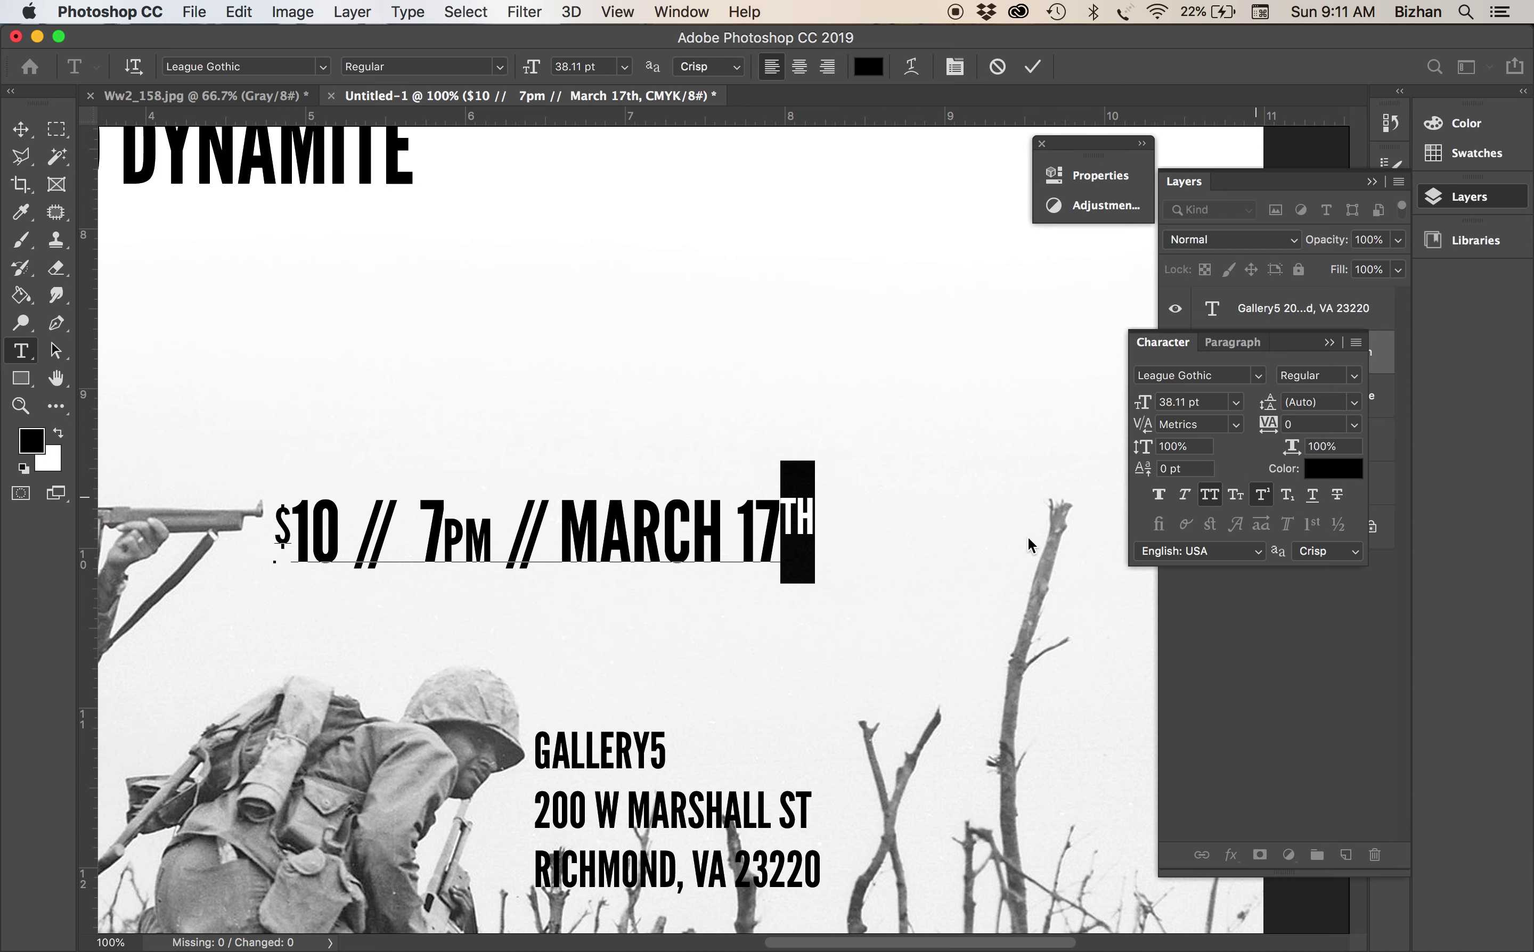
Lower the superscript TH after 17 with a baseline shift of -0.75 pt
left_click(824, 523)
key("super+plus")
key("super+plus")
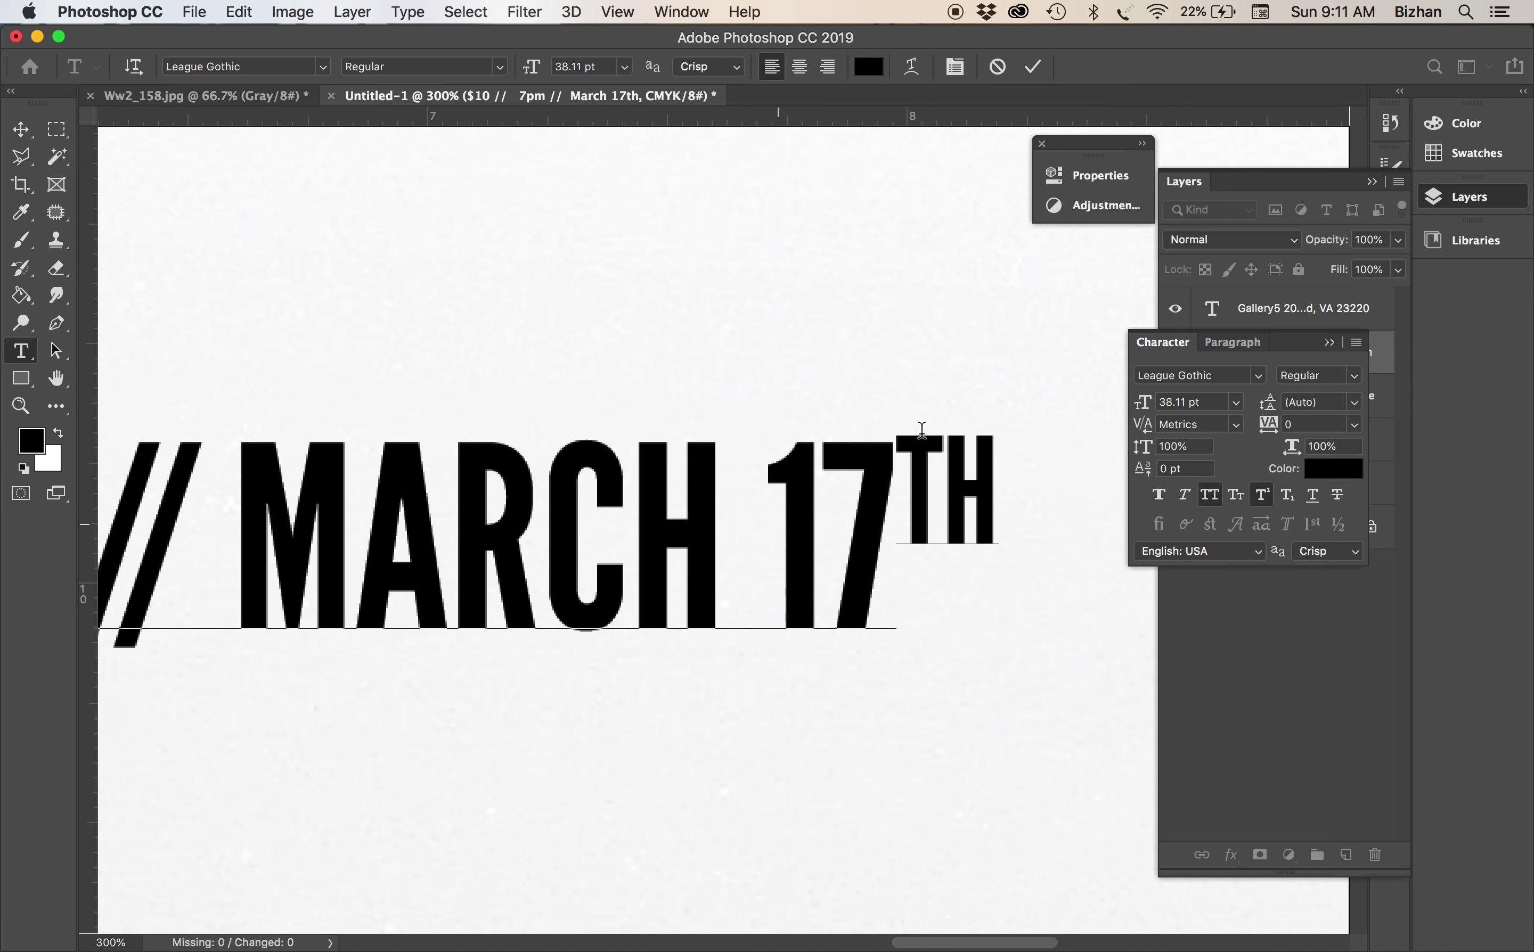
left_click_drag(908, 439, 975, 442)
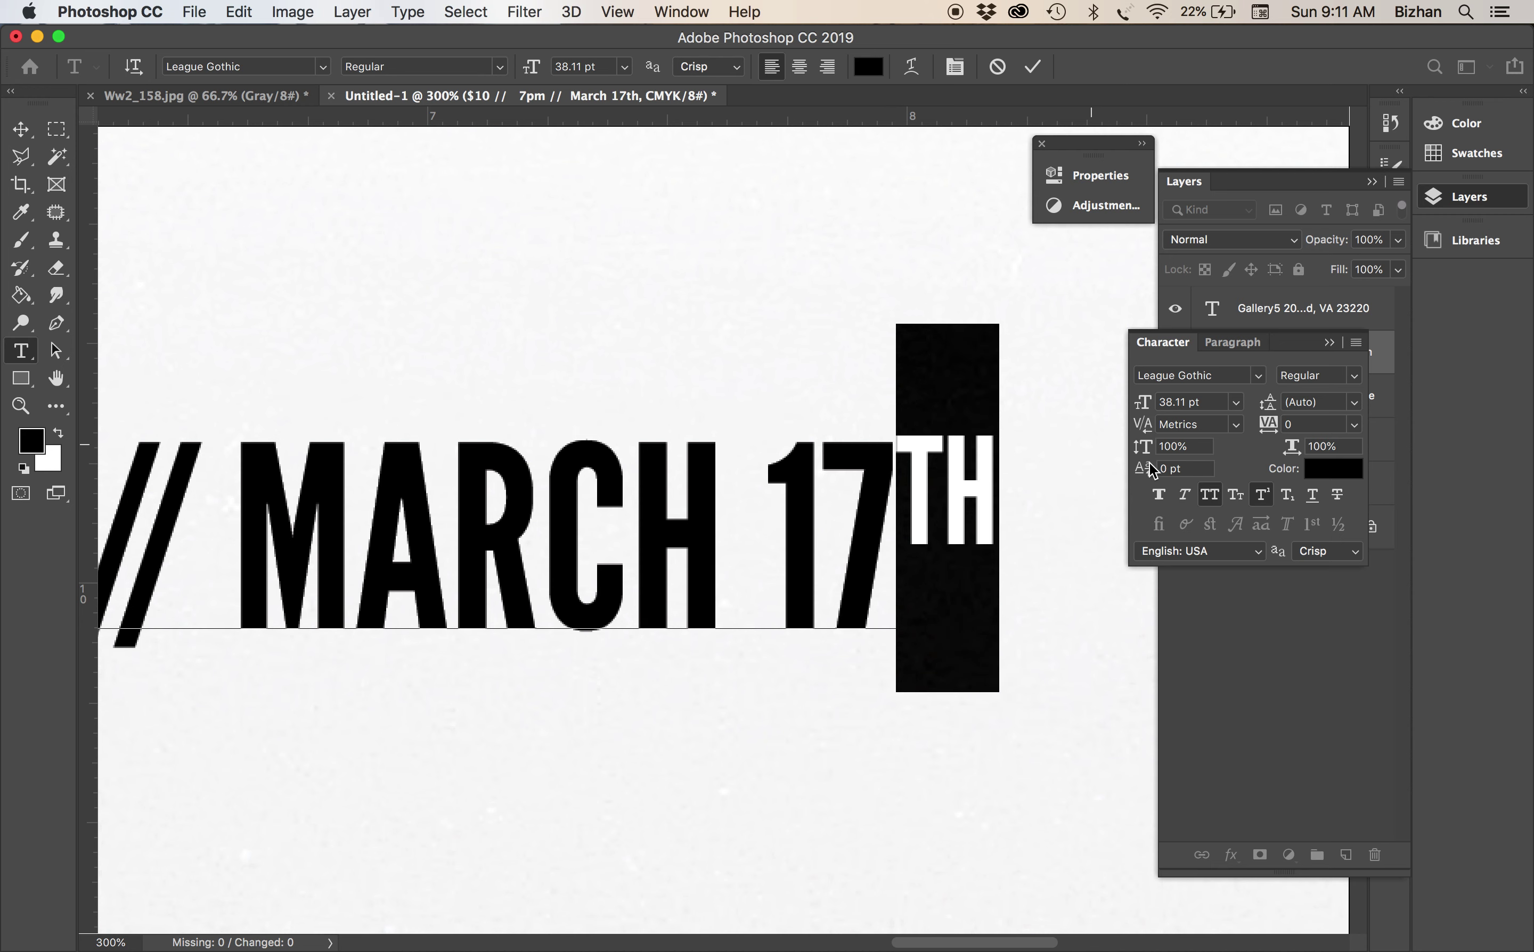
left_click(1176, 467)
type(".25")
key("Return")
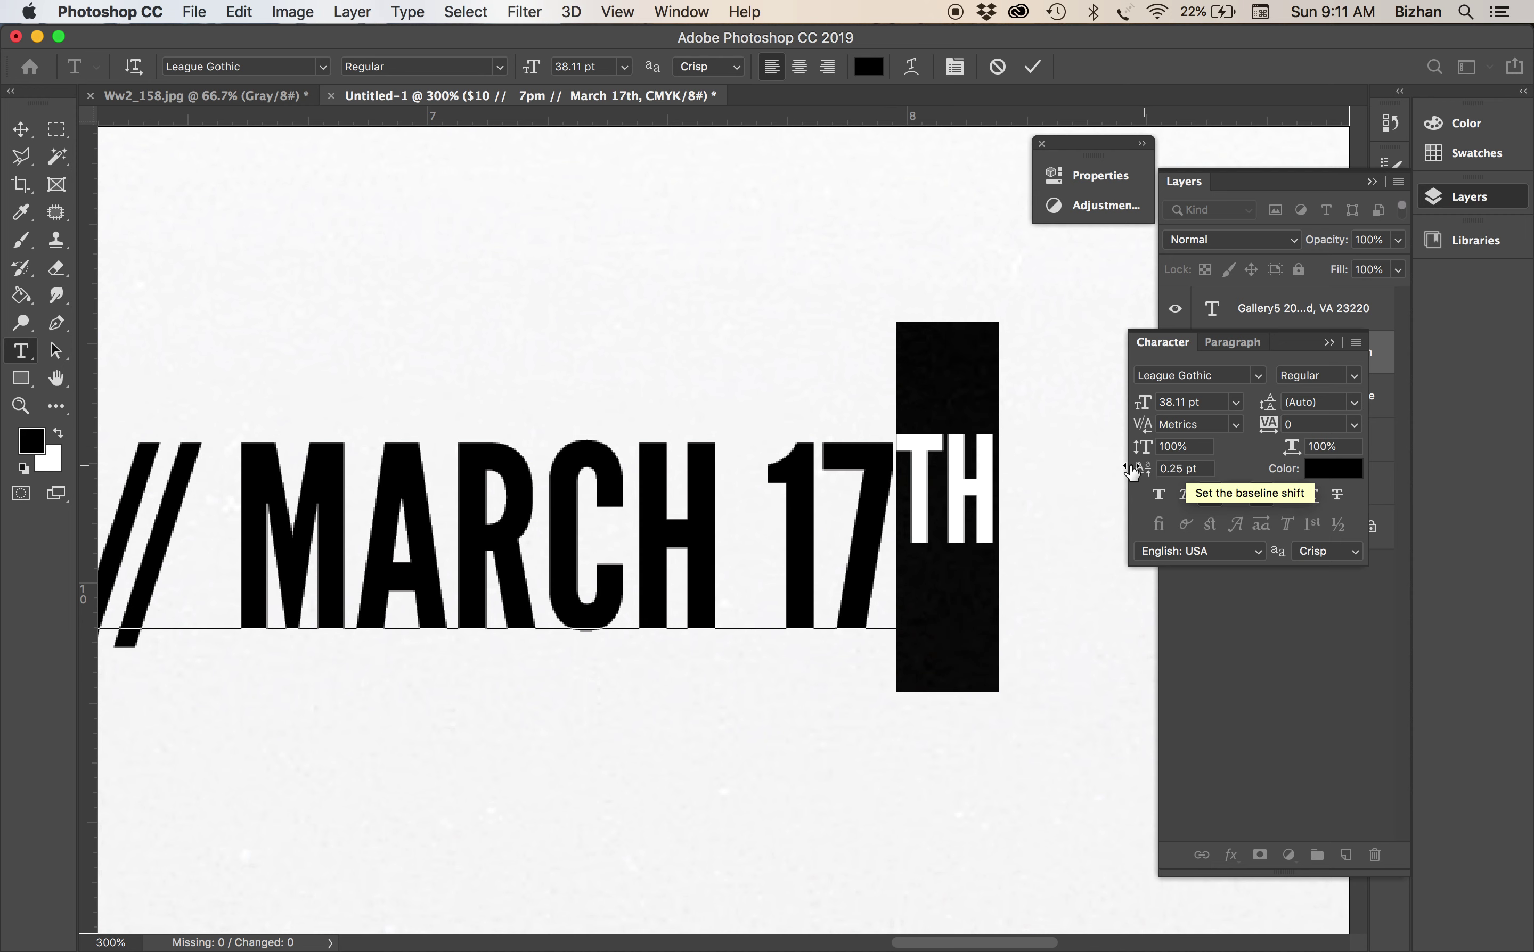
left_click(1176, 469)
type("-")
key("Return")
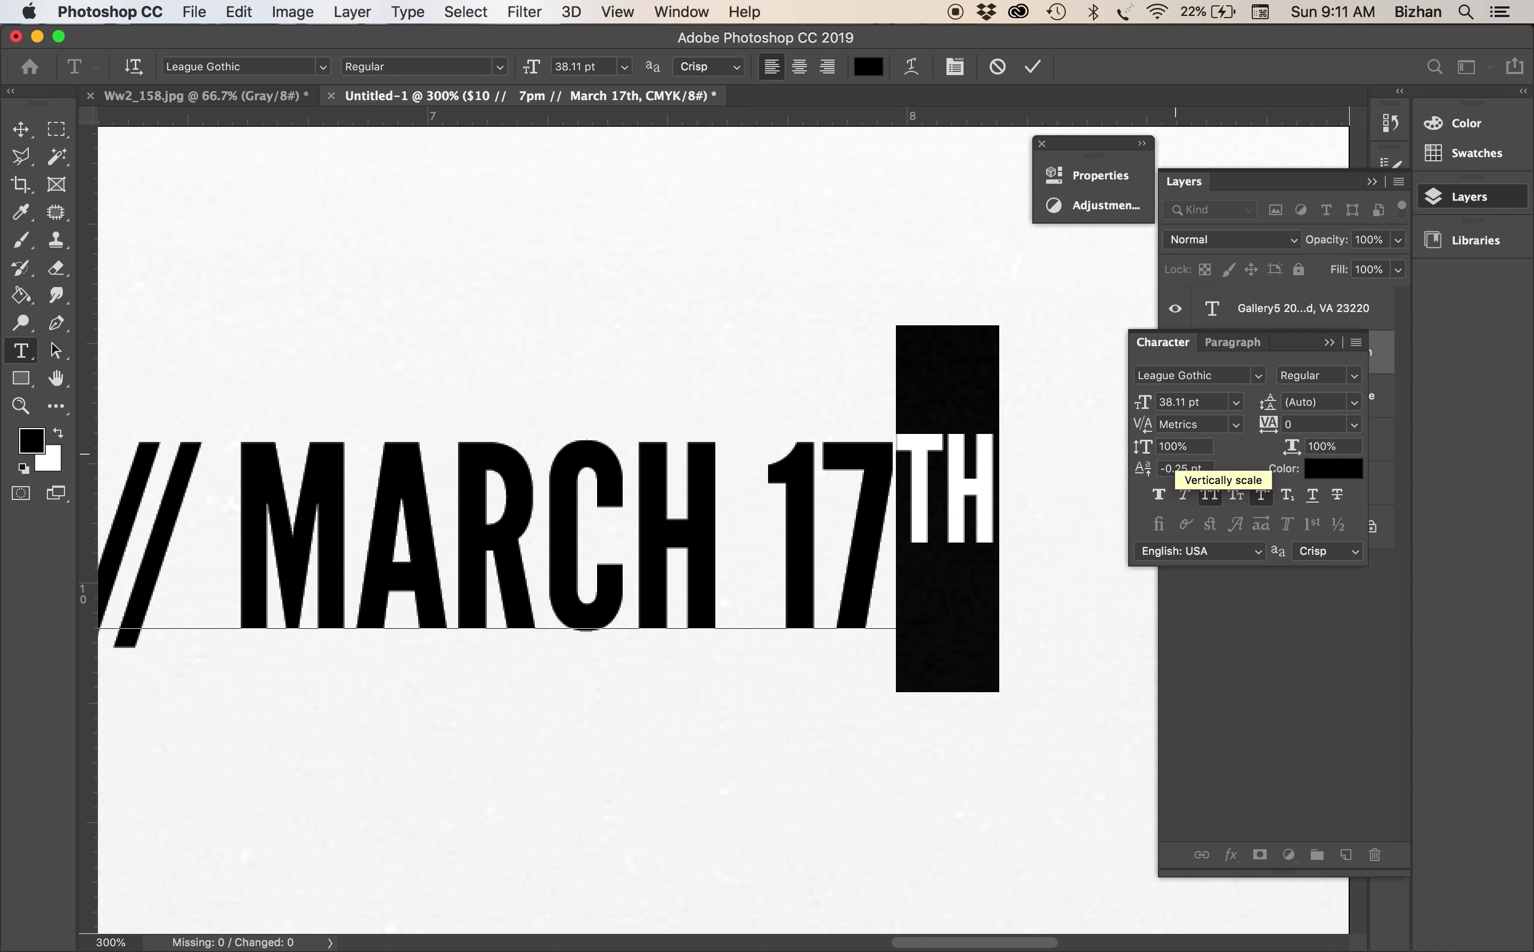
left_click(1187, 469)
left_click(1176, 469)
key("BackSpace")
key("Return")
left_click(1174, 469)
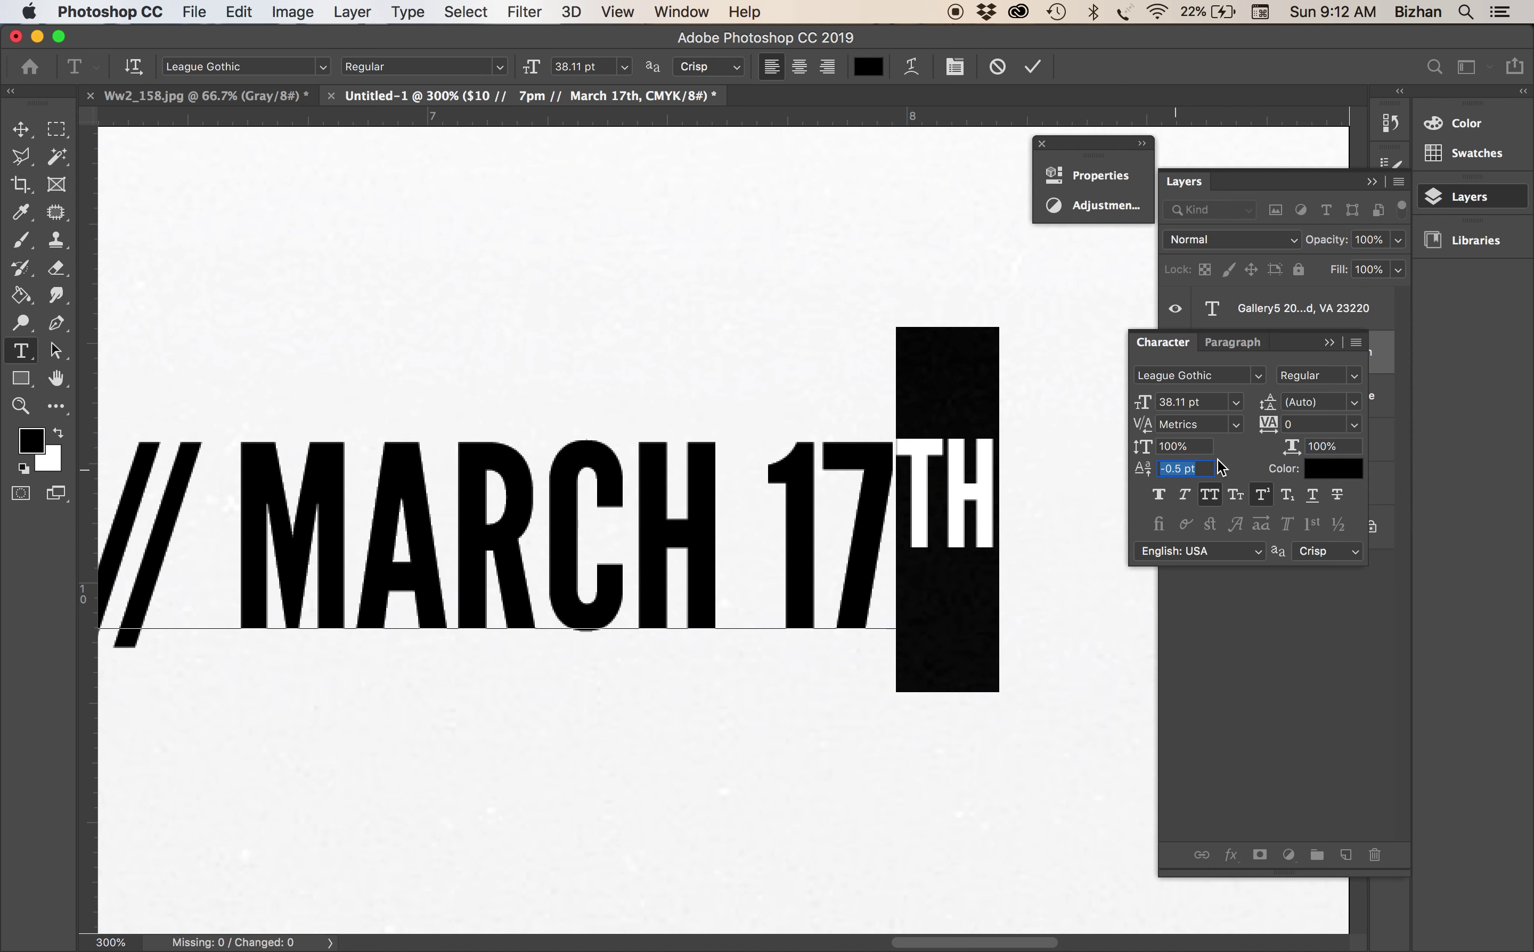
left_click(1192, 469)
key("Return")
left_click(976, 513)
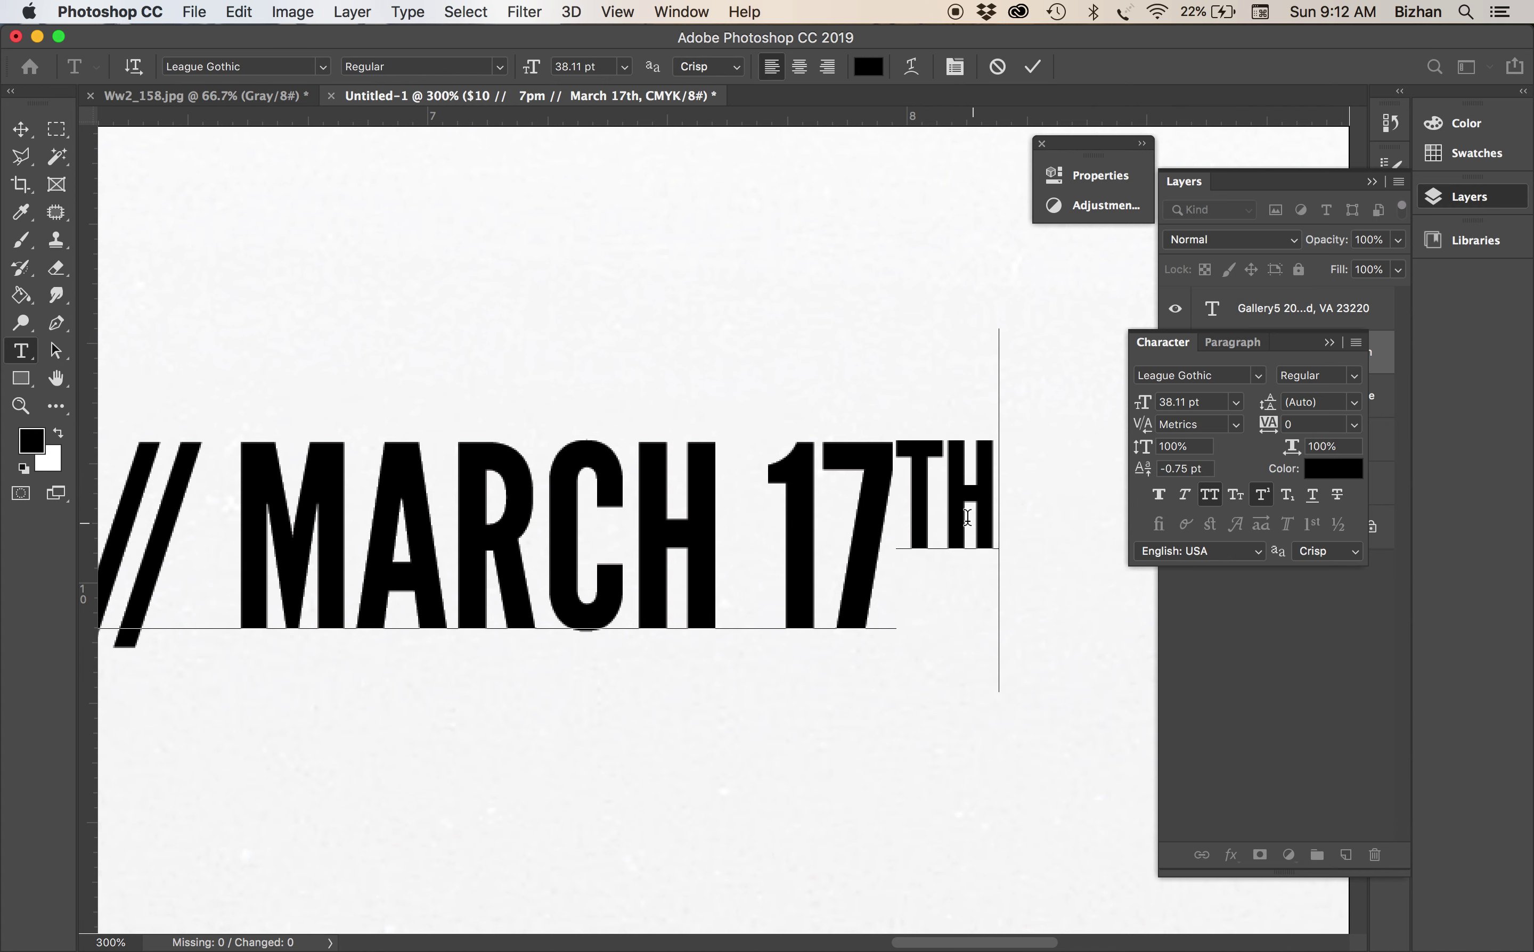
Set the baseline shift of the superscript TH to -0.8 pt
double_click(923, 462)
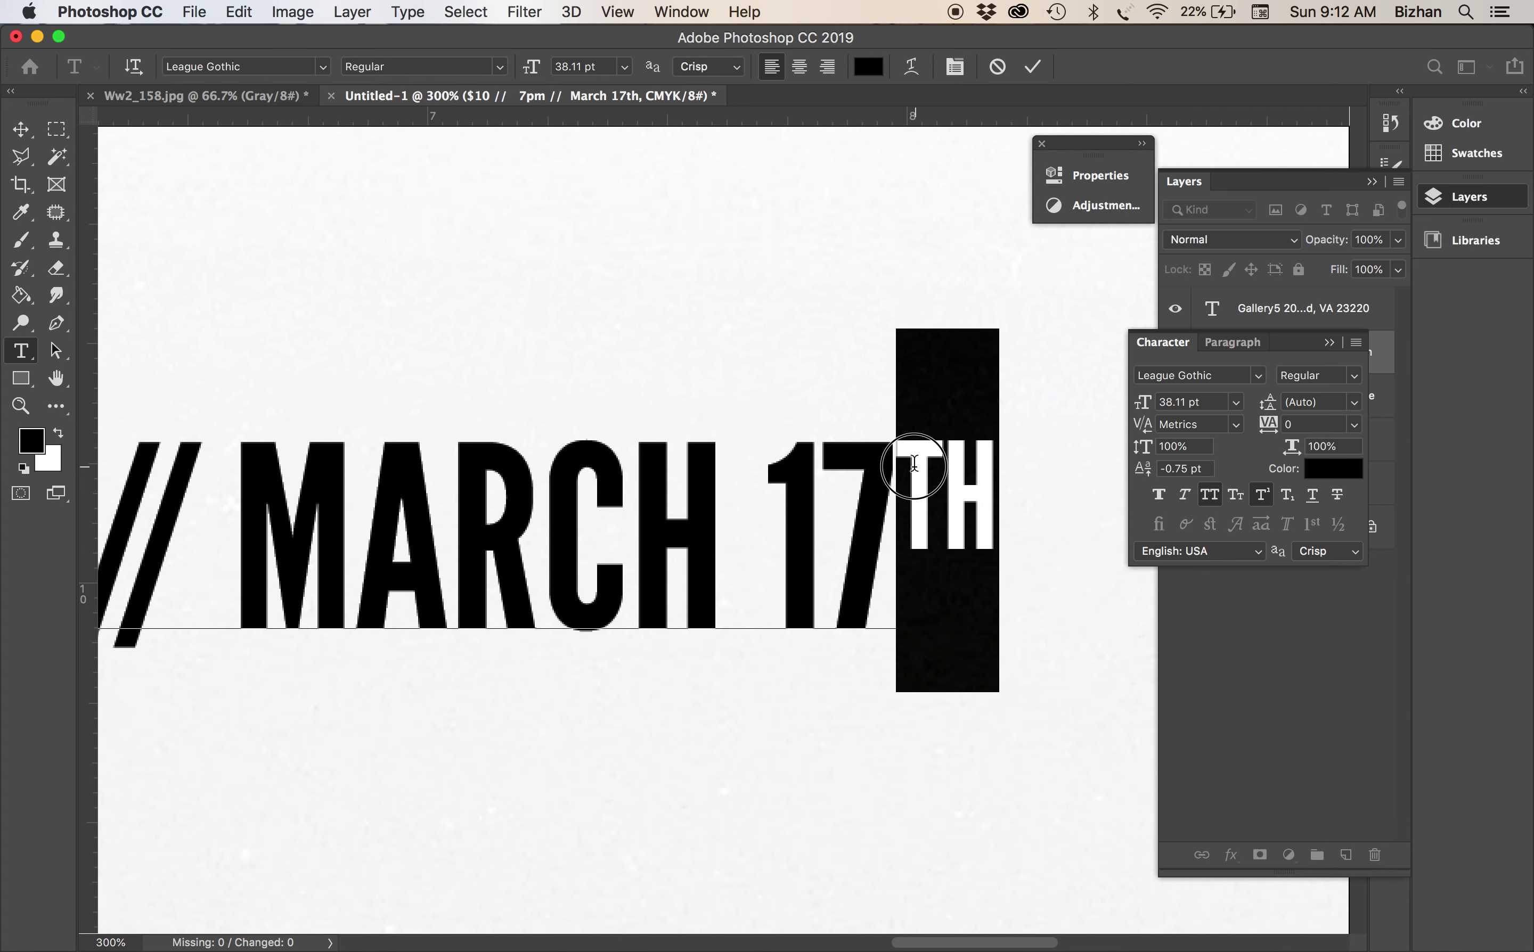
left_click(1180, 466)
key("Right")
left_click(986, 501)
Set the baseline shift of the superscript TH to -1 pt and finish the text edit
key("super+minus")
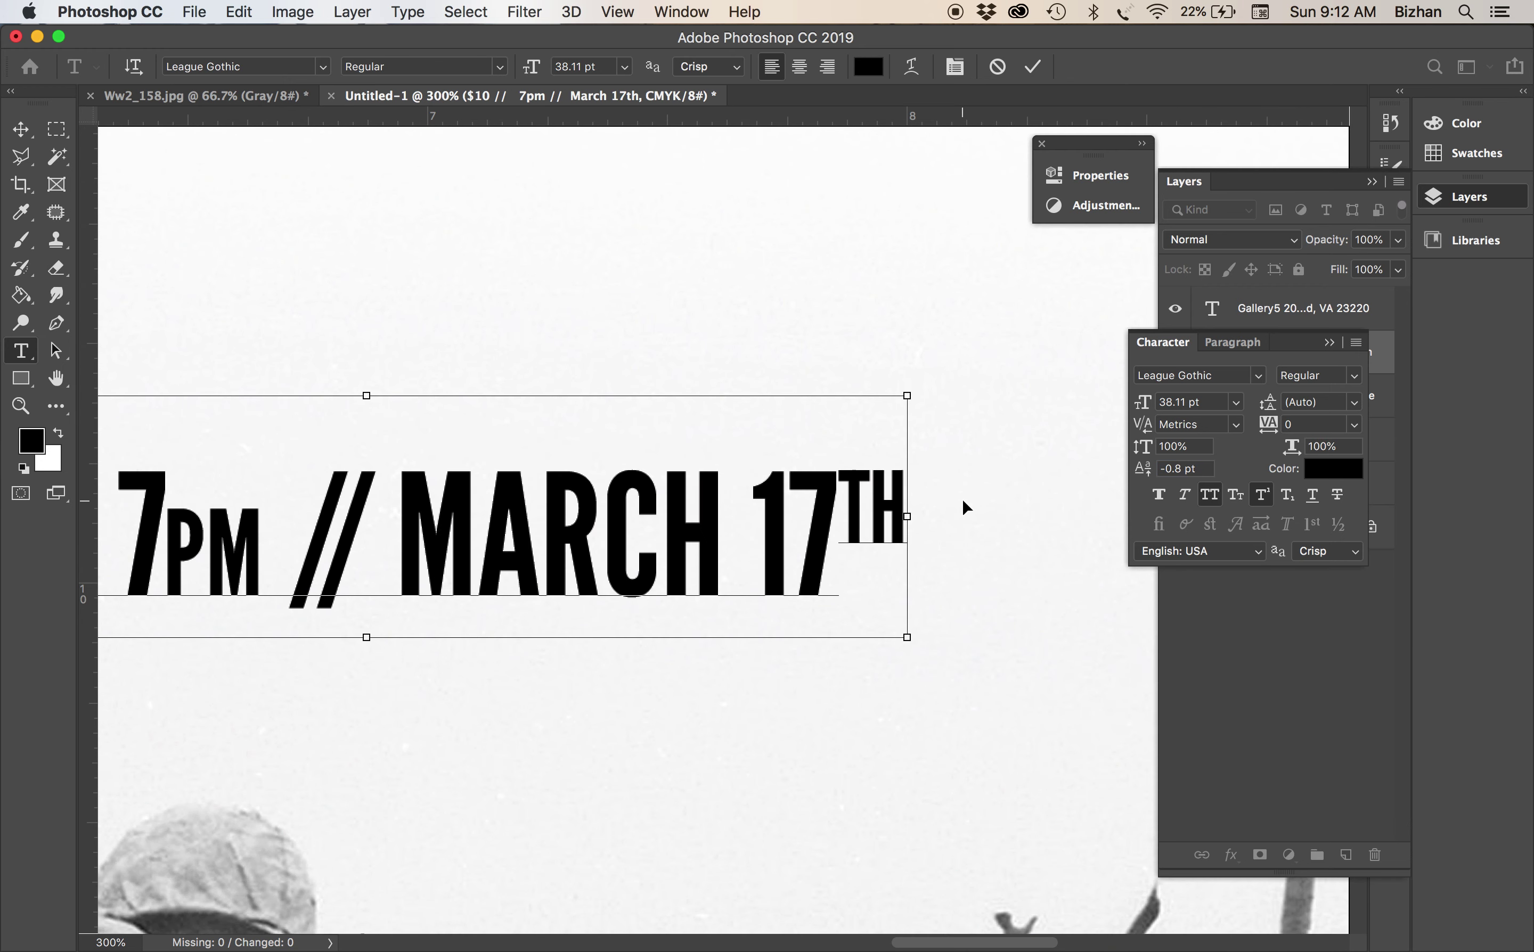
left_click_drag(847, 488, 907, 482)
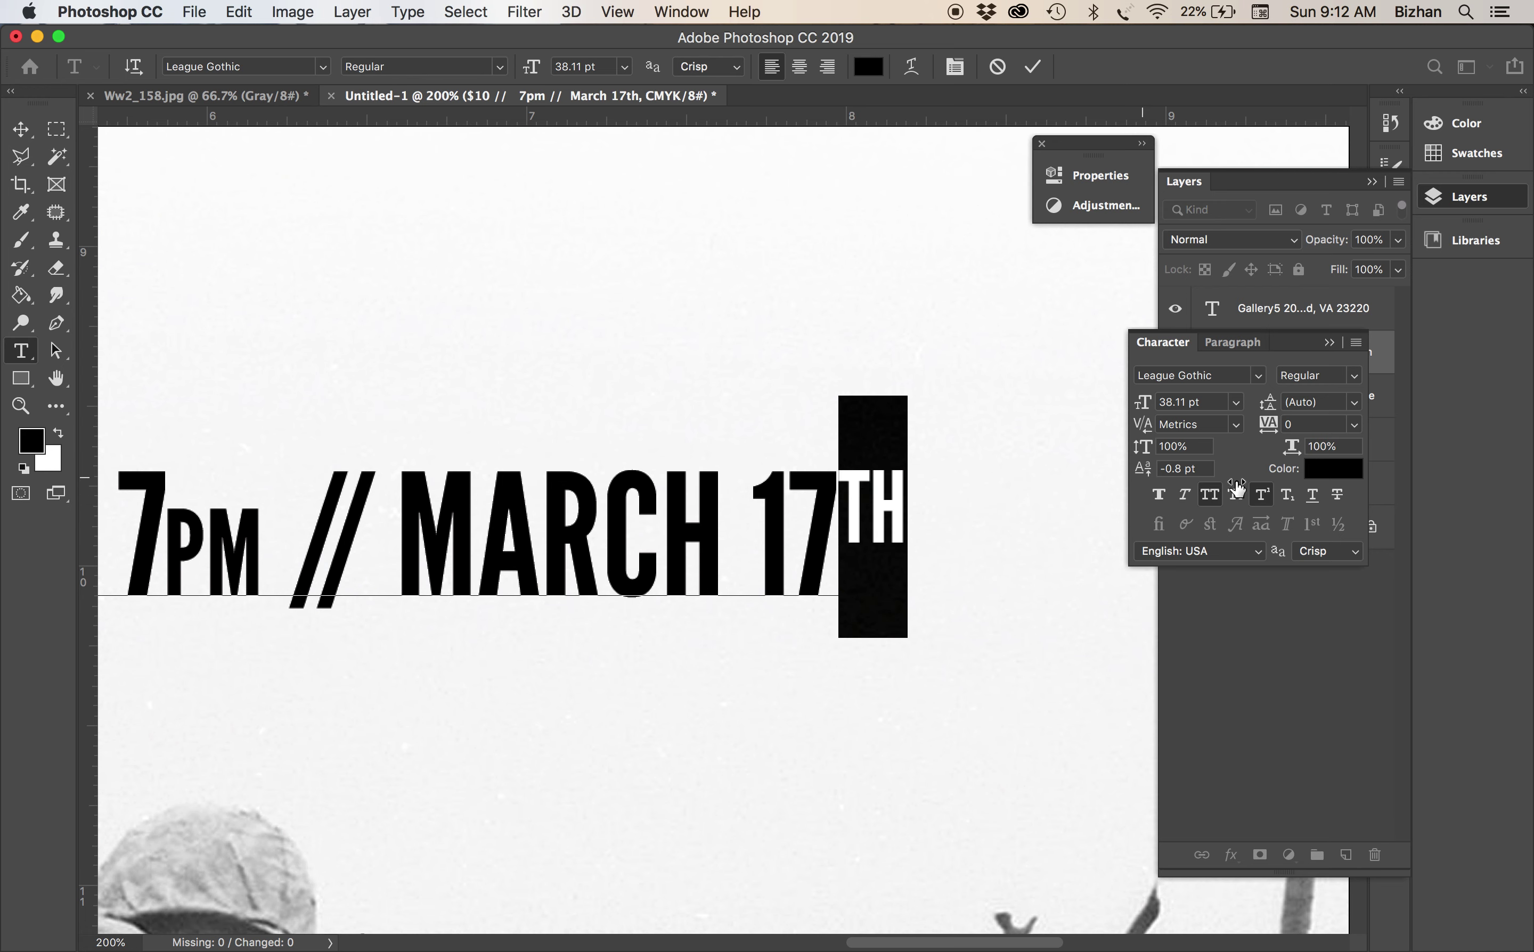
left_click(1178, 469)
key("Right")
key("BackSpace")
key("BackSpace")
key("BackSpace")
key("BackSpace")
key("BackSpace")
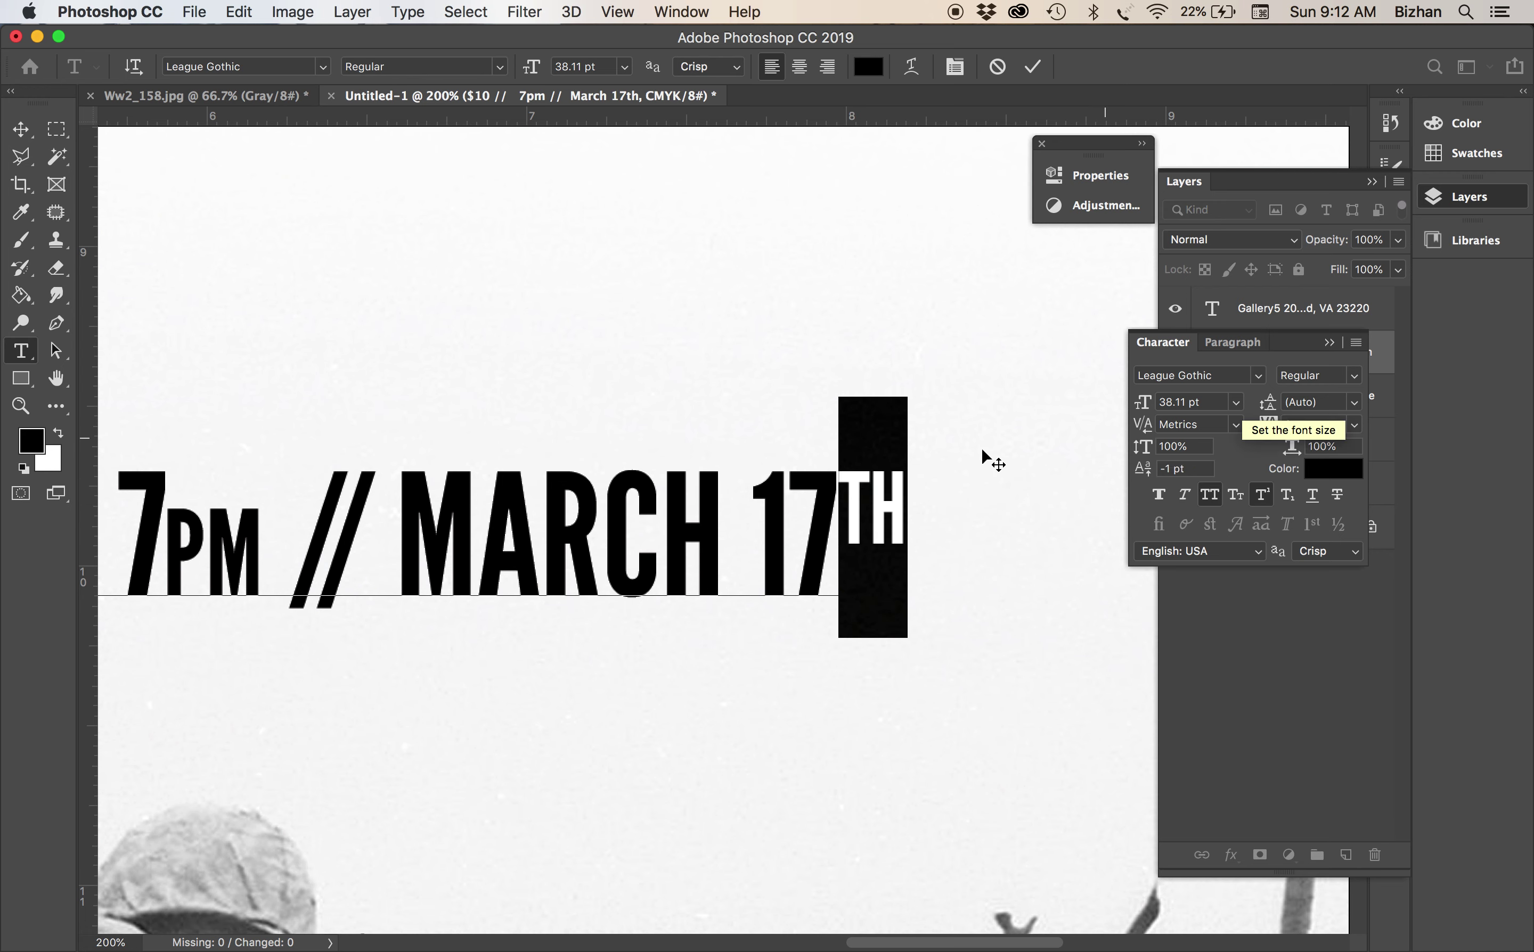
left_click(871, 472)
key("super+minus")
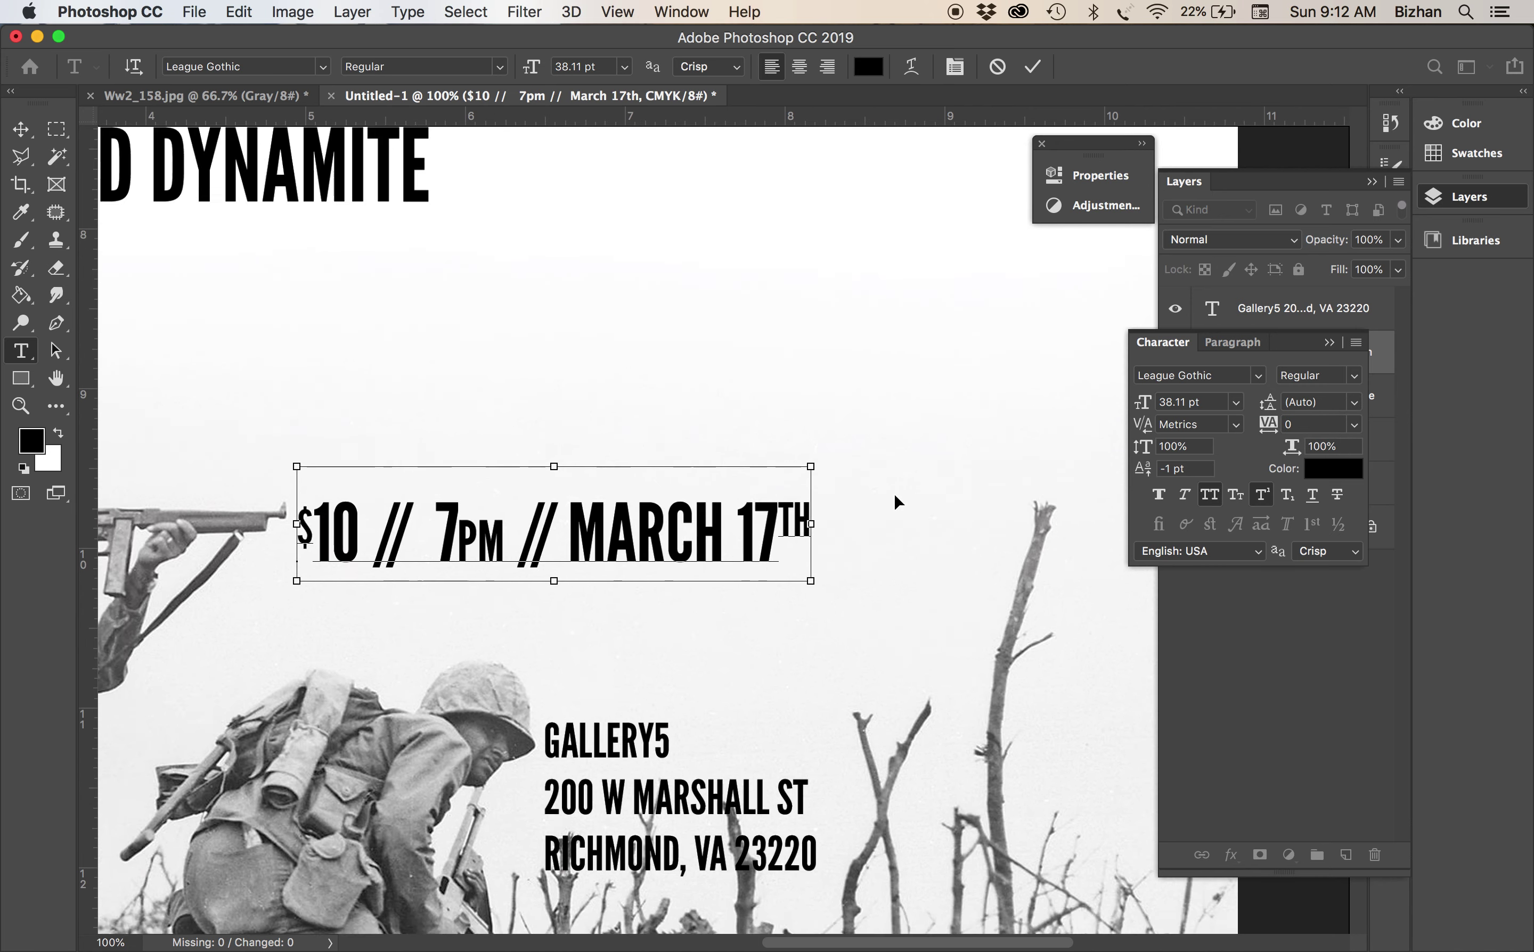
key("super+minus")
left_click(21, 130)
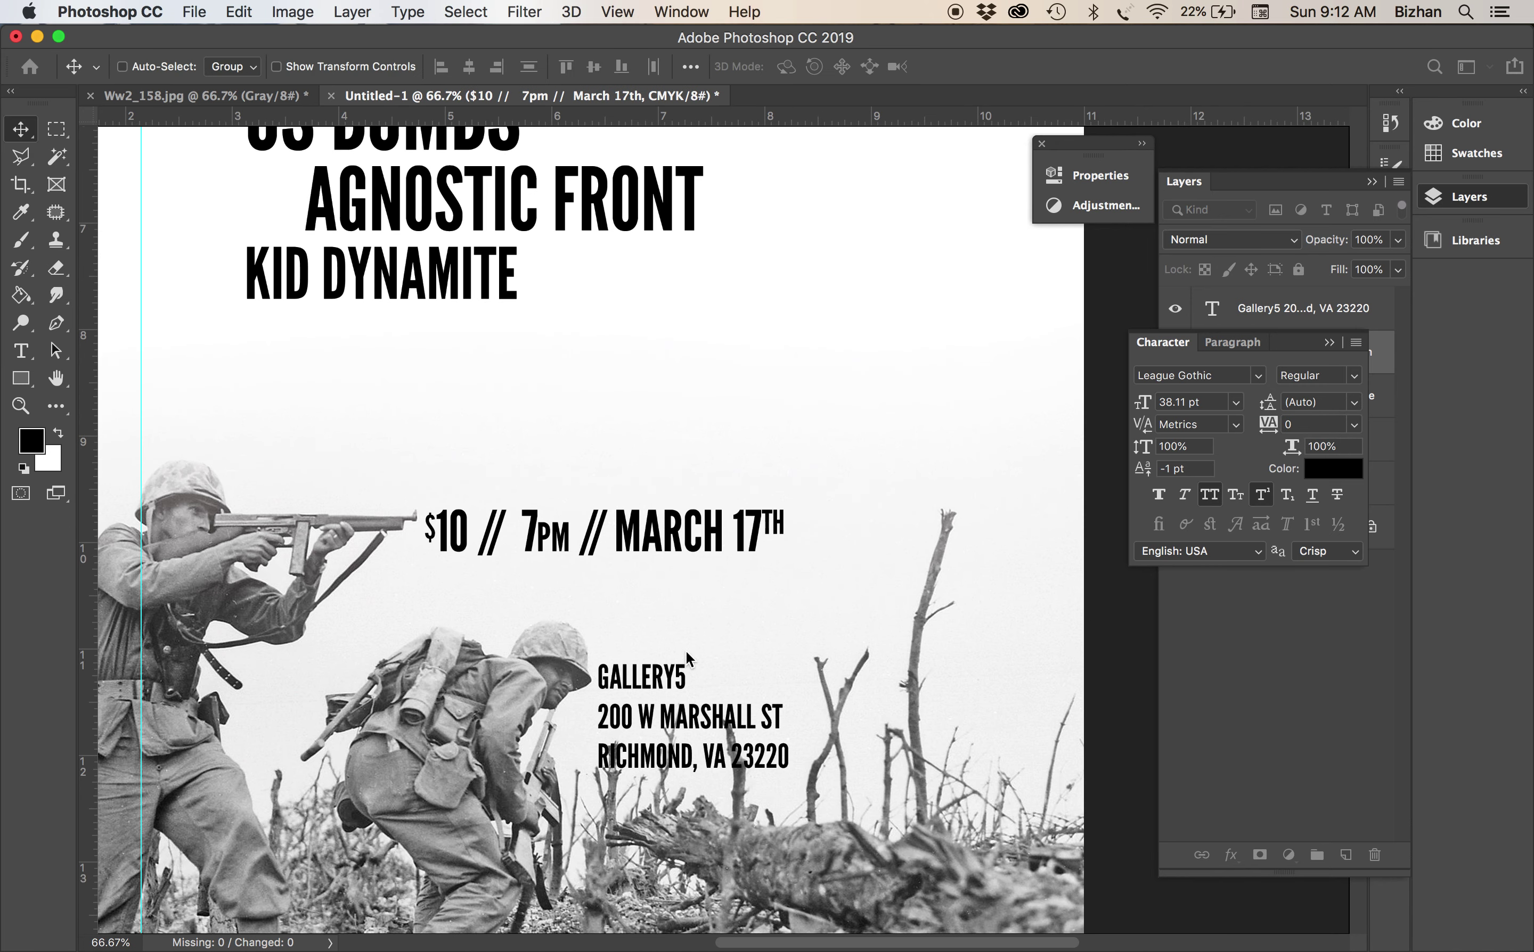
Move the Gallery5 venue address block up and to the right, just beneath the March 17th date
scroll(685, 652, "left", 2)
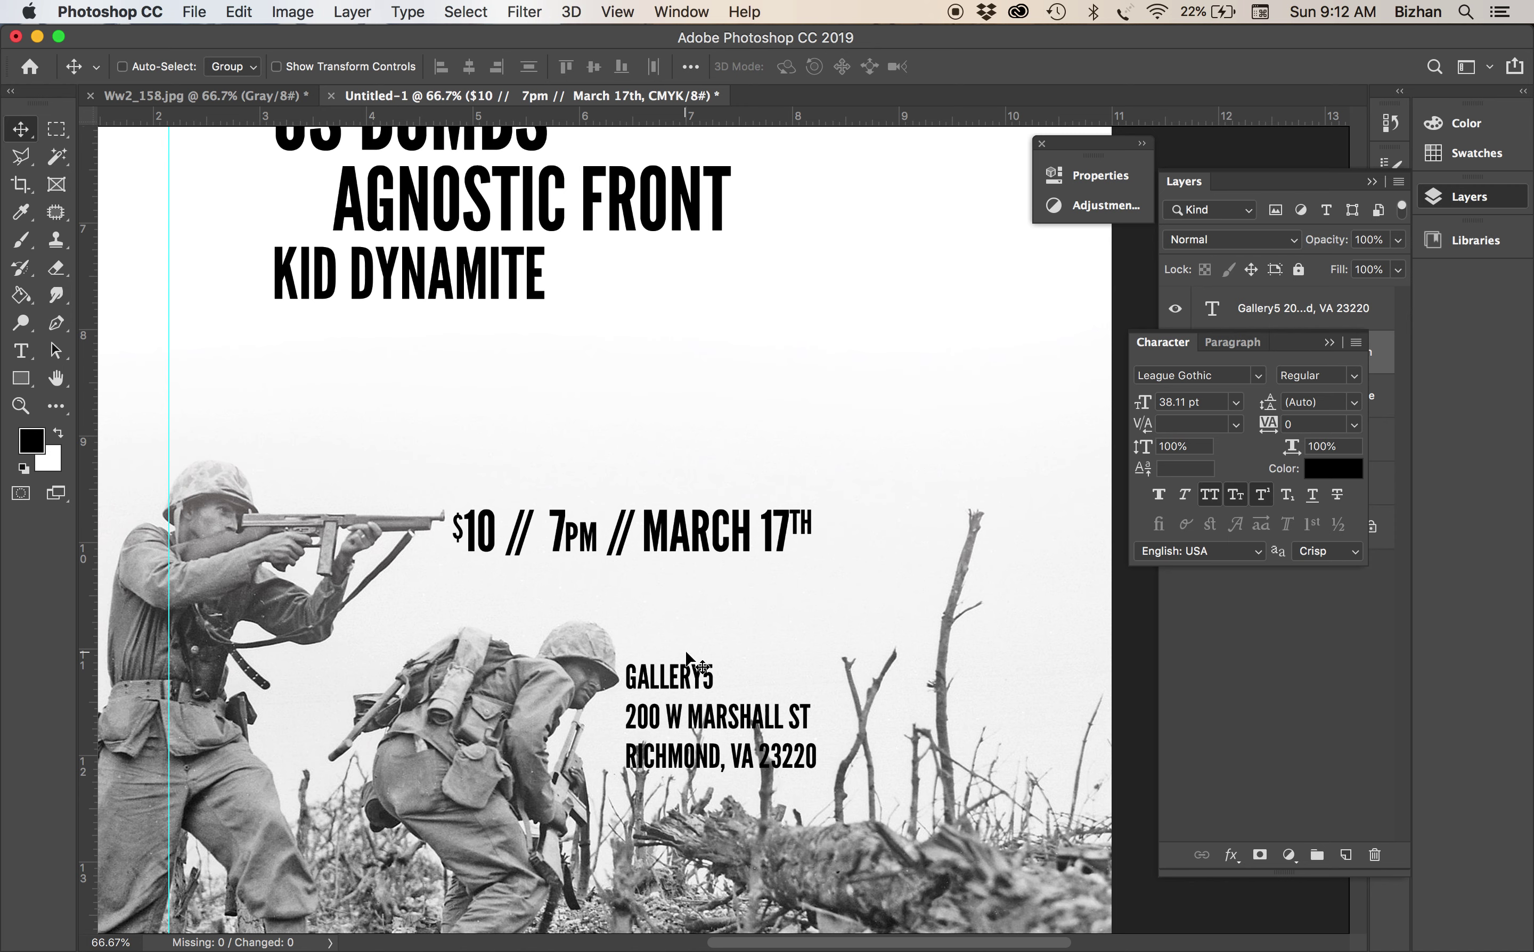
left_click(1229, 623)
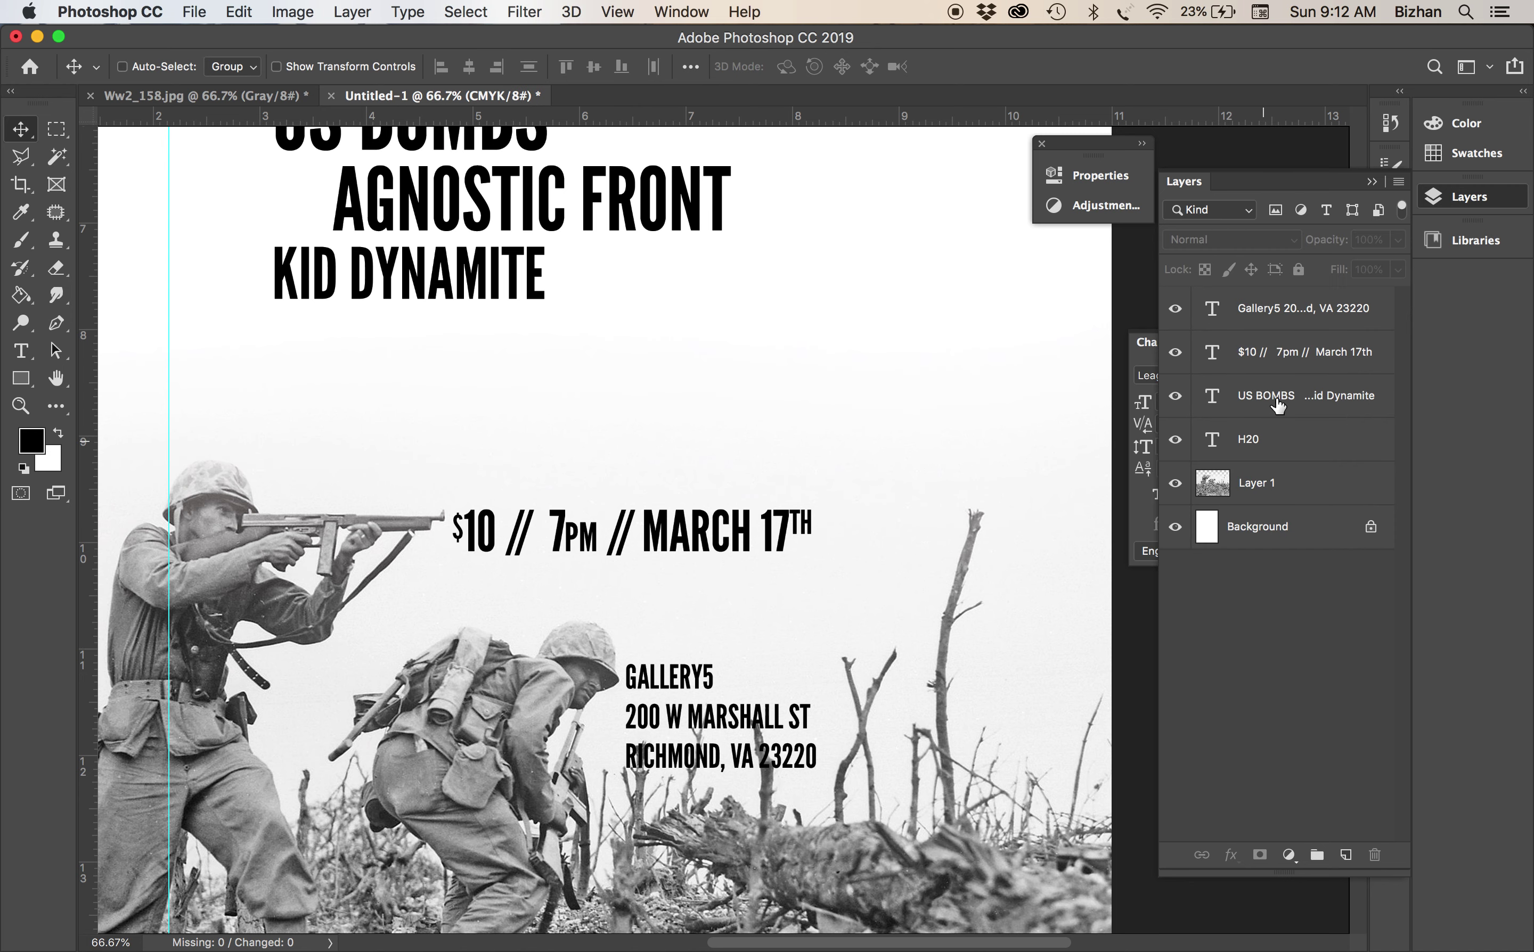
left_click(1260, 321)
left_click_drag(708, 743, 812, 656)
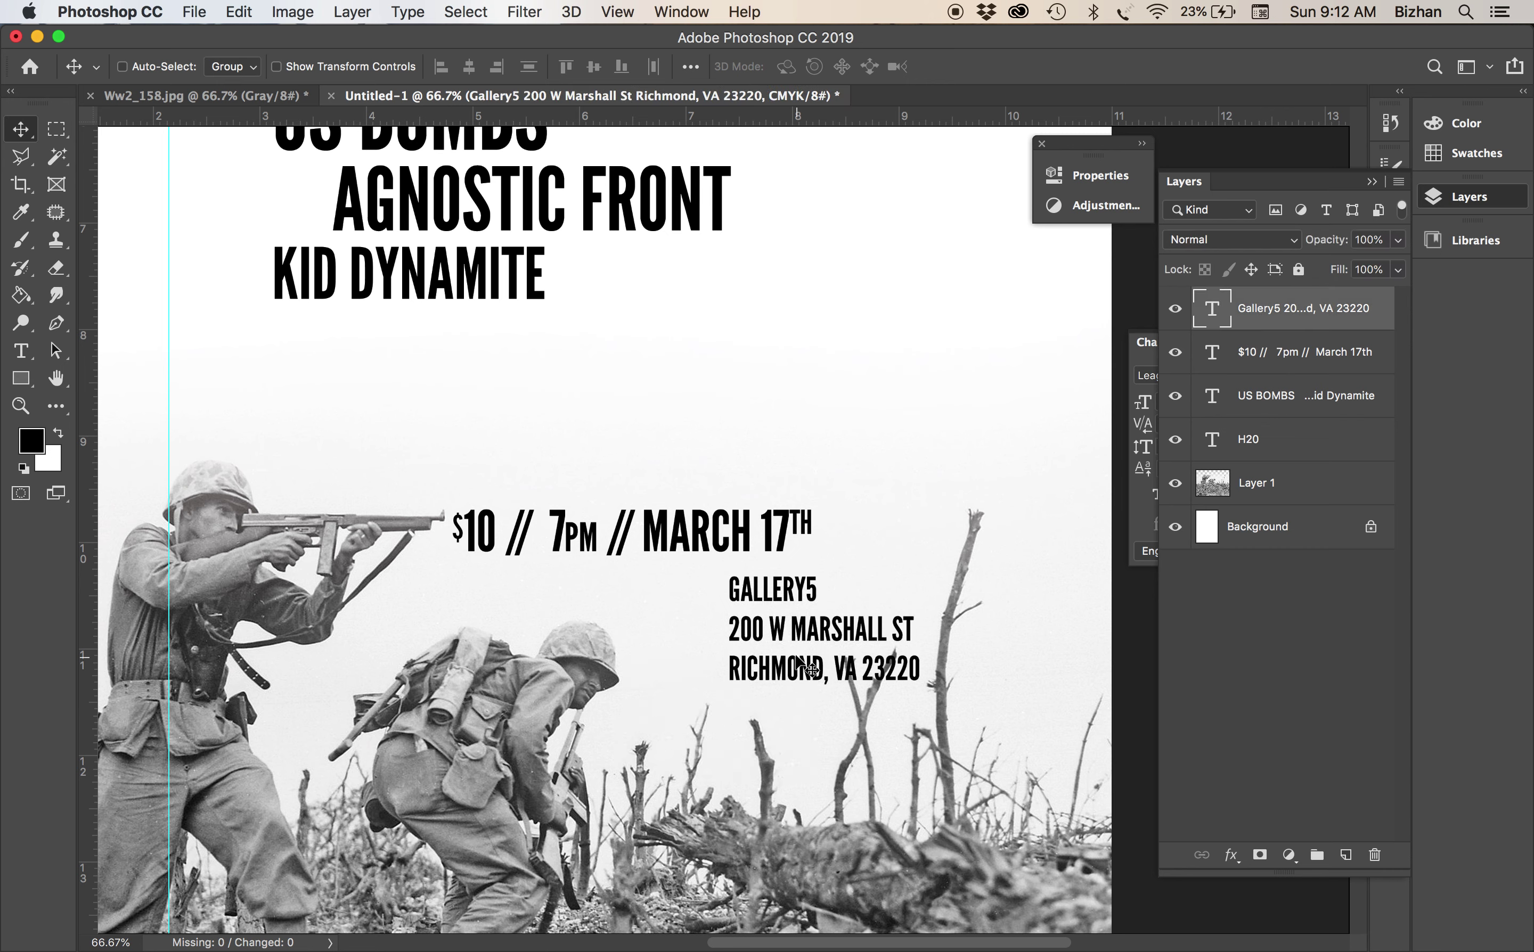
Place a vertical guide at about 6 in and move the price, time and date line right so the 10 starts there
left_click(1301, 355)
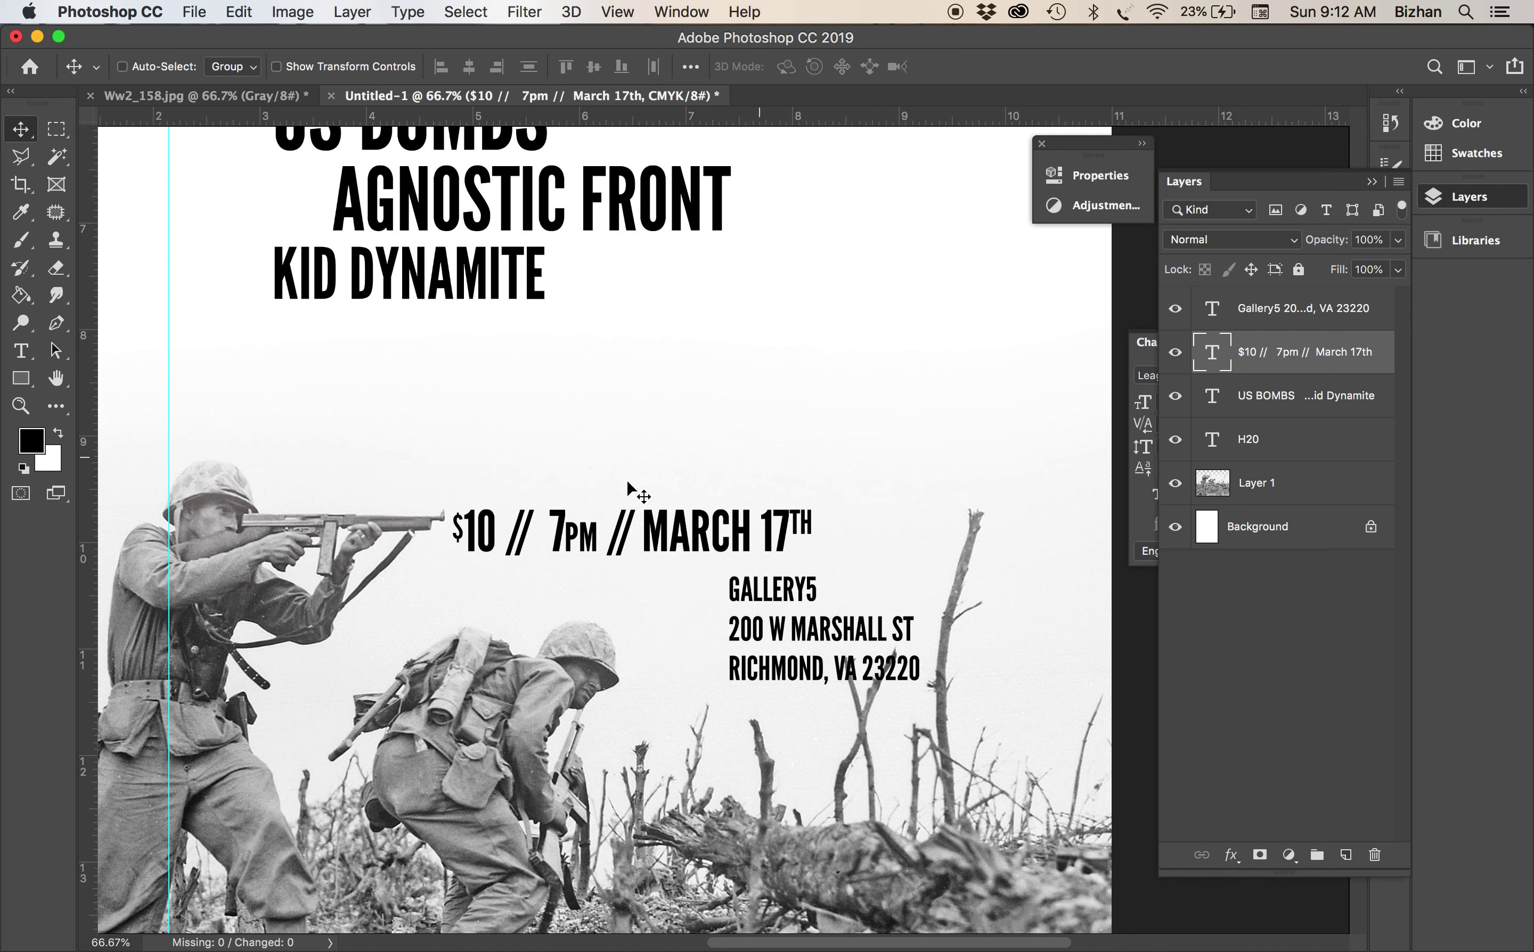
left_click_drag(93, 386, 585, 361)
left_click_drag(646, 518, 748, 518)
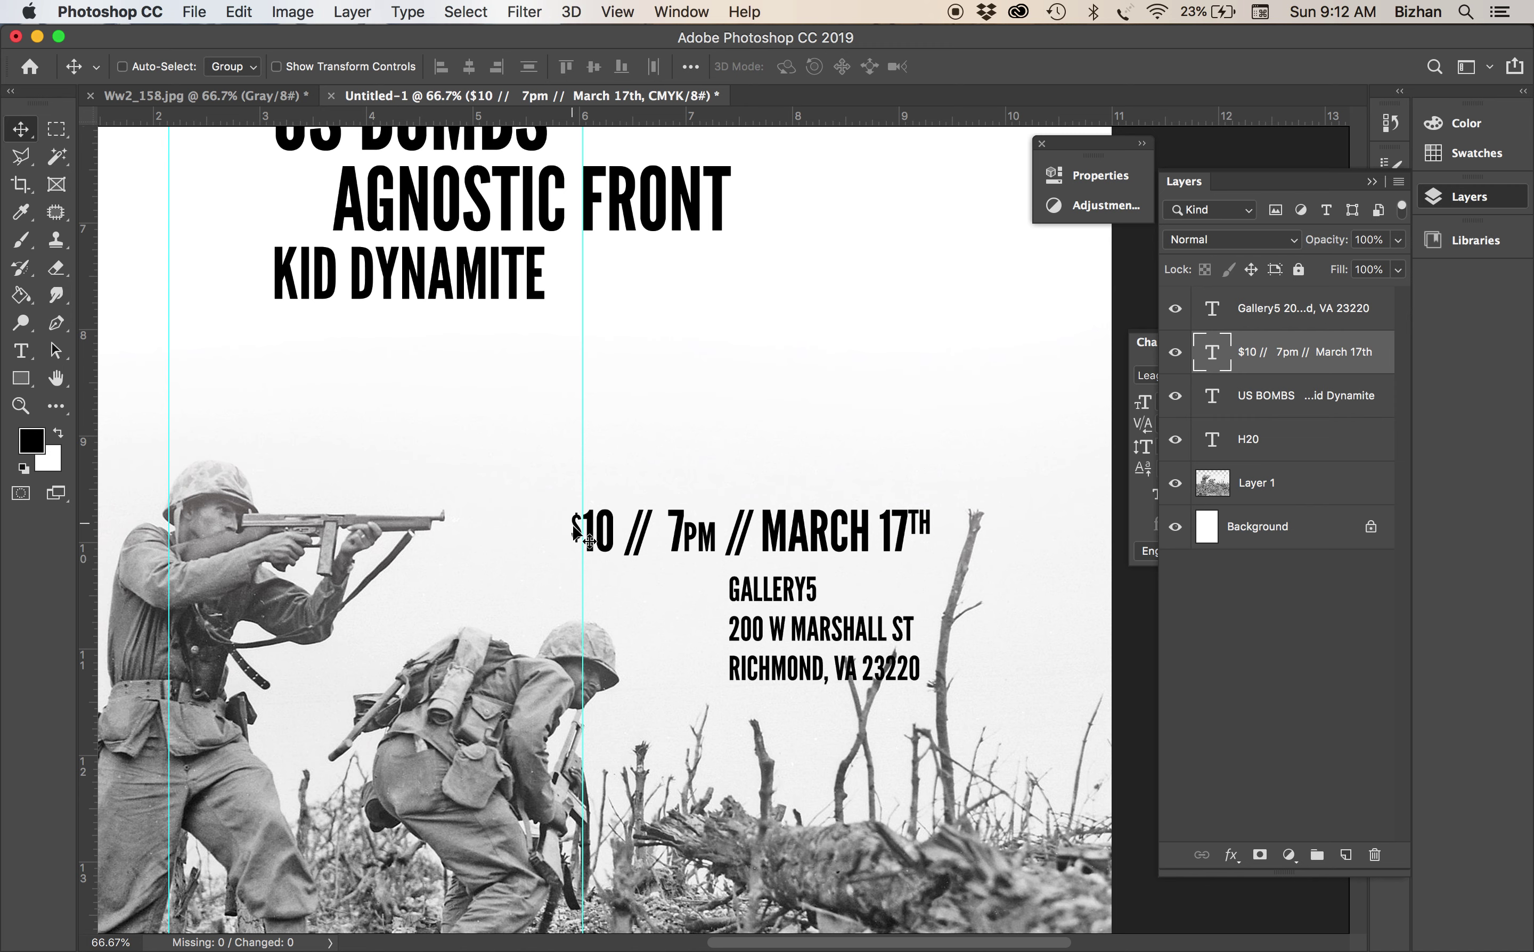
Move the venue address block up and right so its left edge lines up with the M of MARCH
left_click(1264, 321)
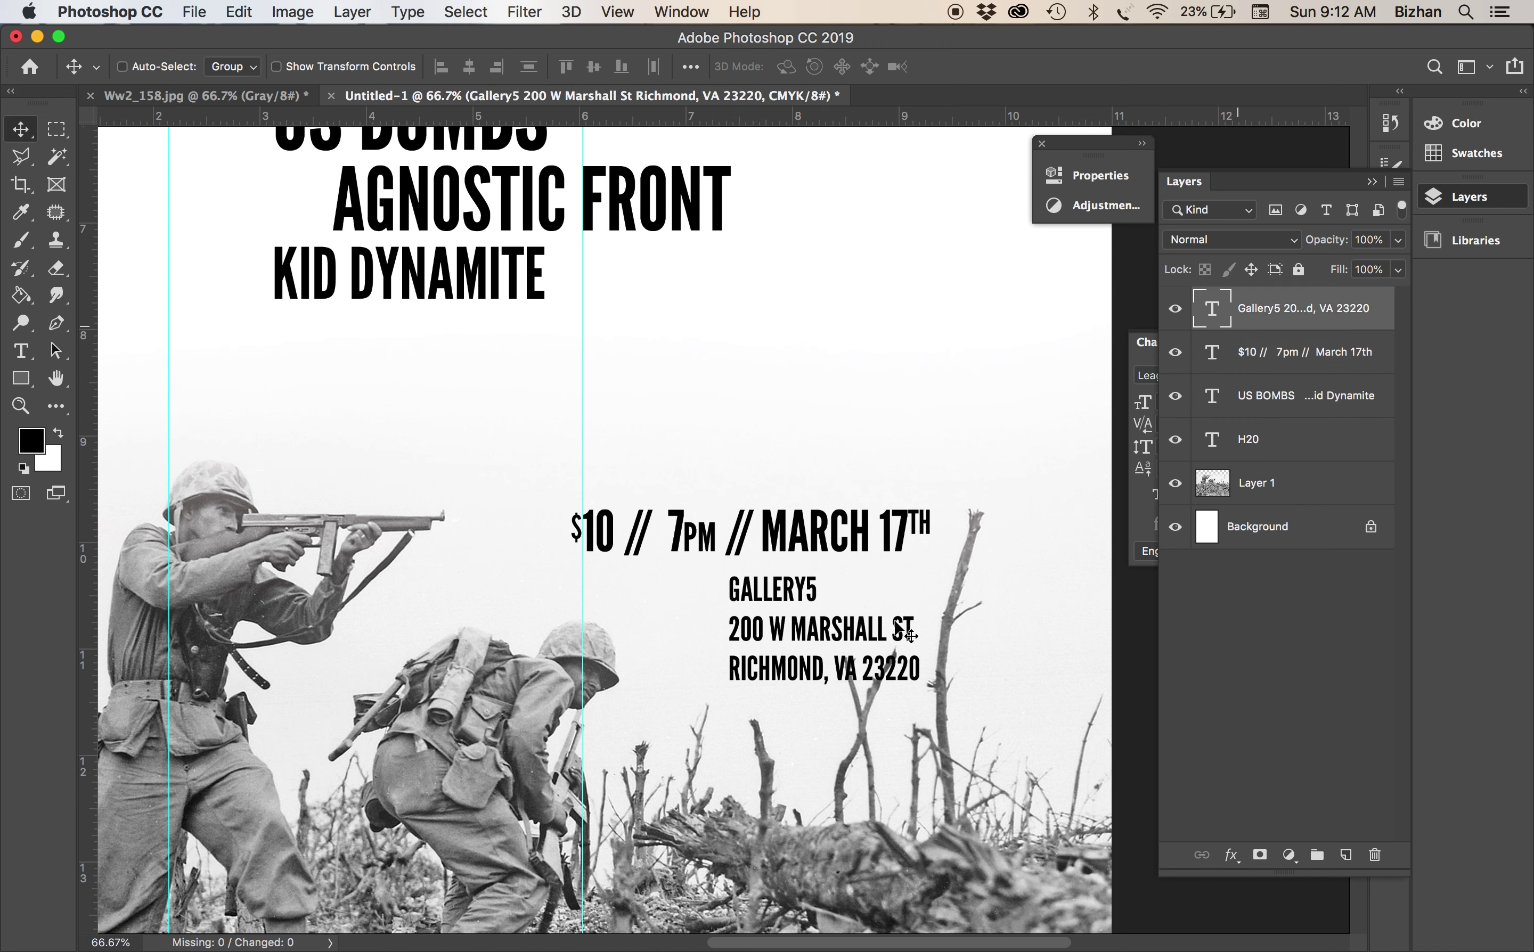
left_click_drag(821, 631, 854, 600)
key("super+t")
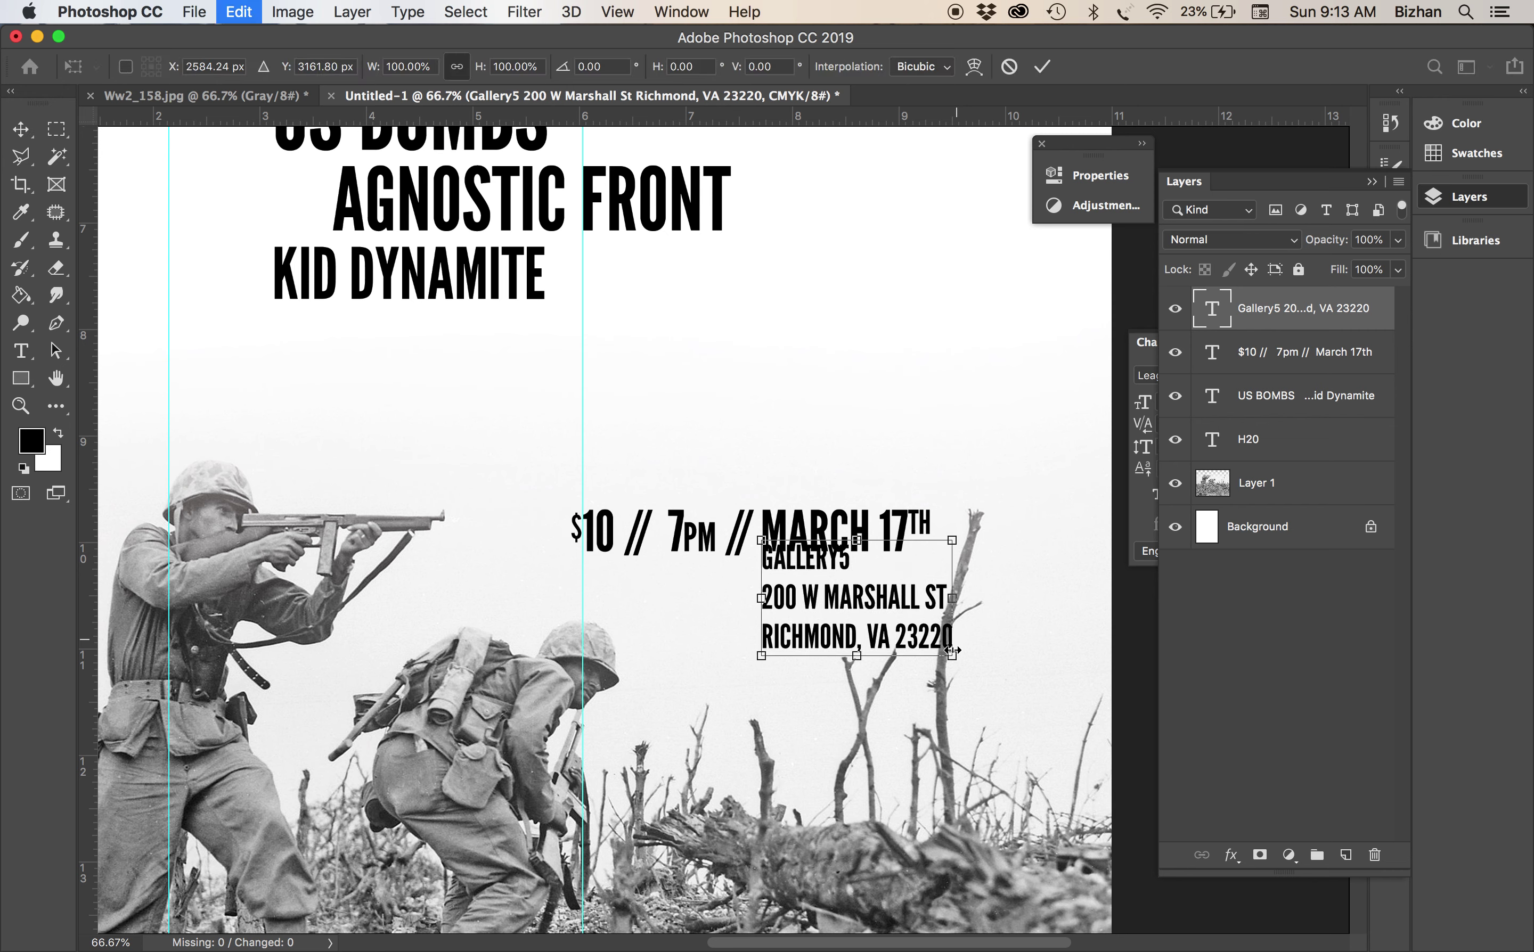
key("Return")
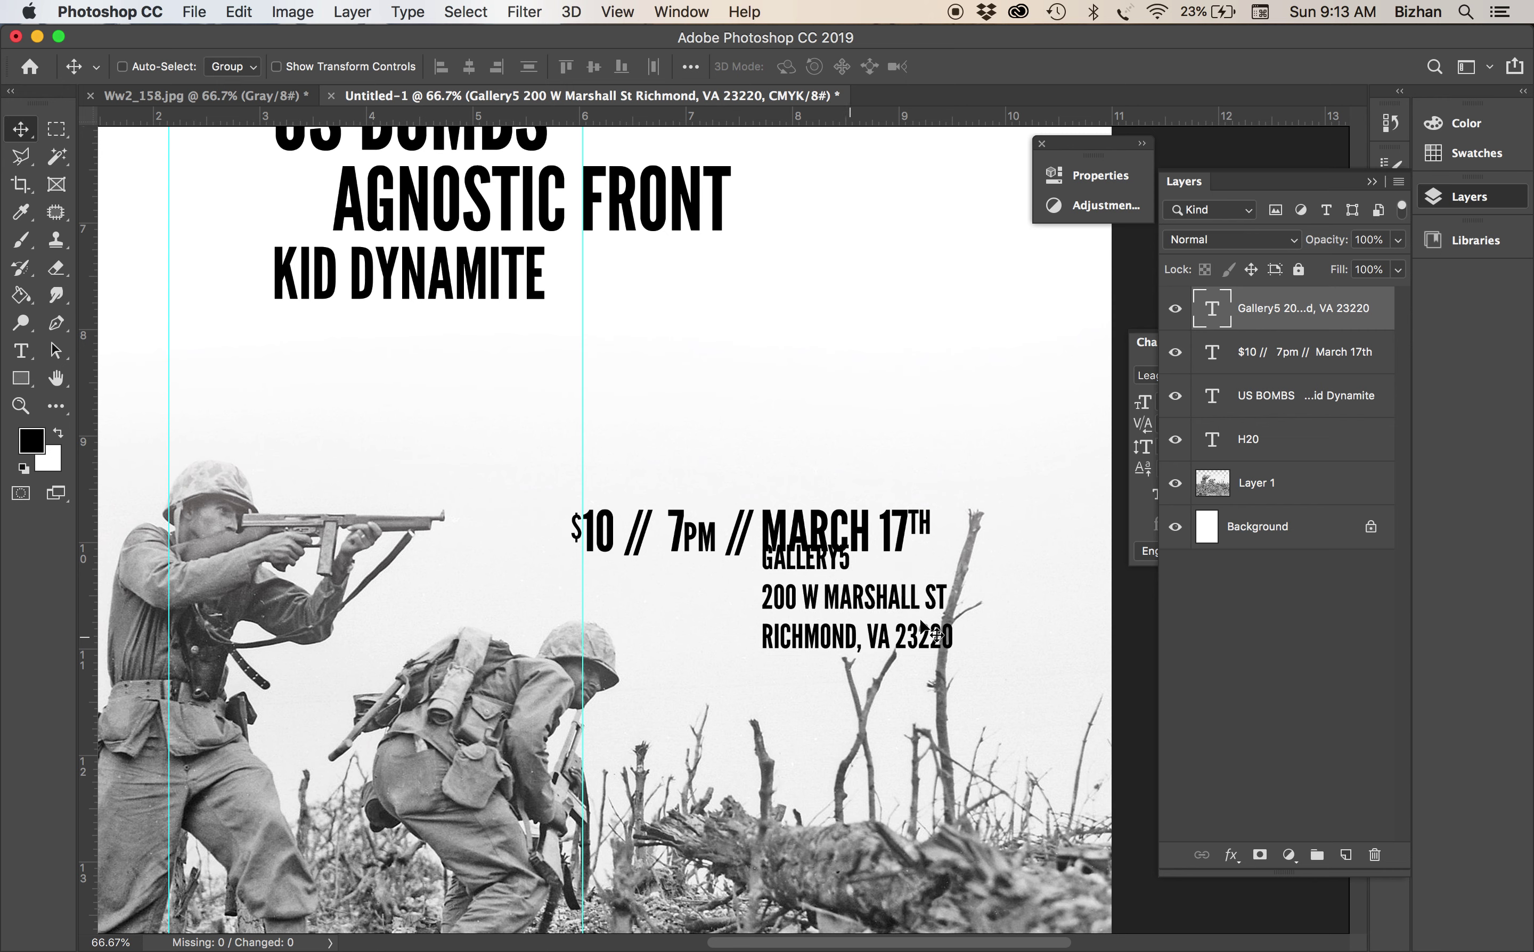
Replace the city and state in the venue address with RVA, keeping the ZIP code
key("t")
left_click_drag(888, 635, 759, 636)
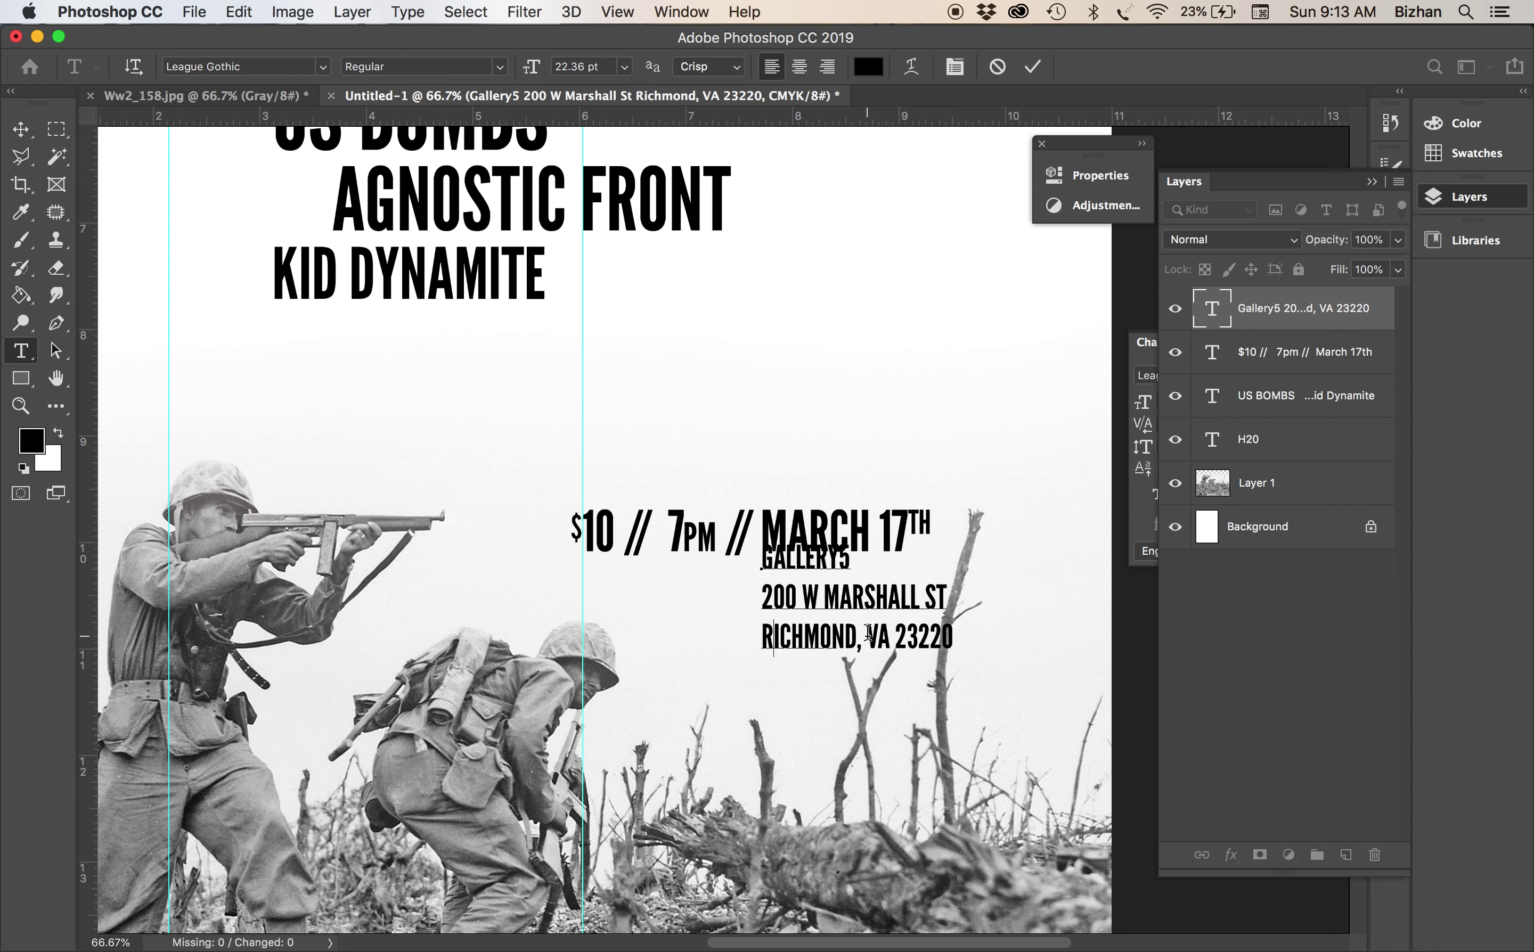
type("RVA")
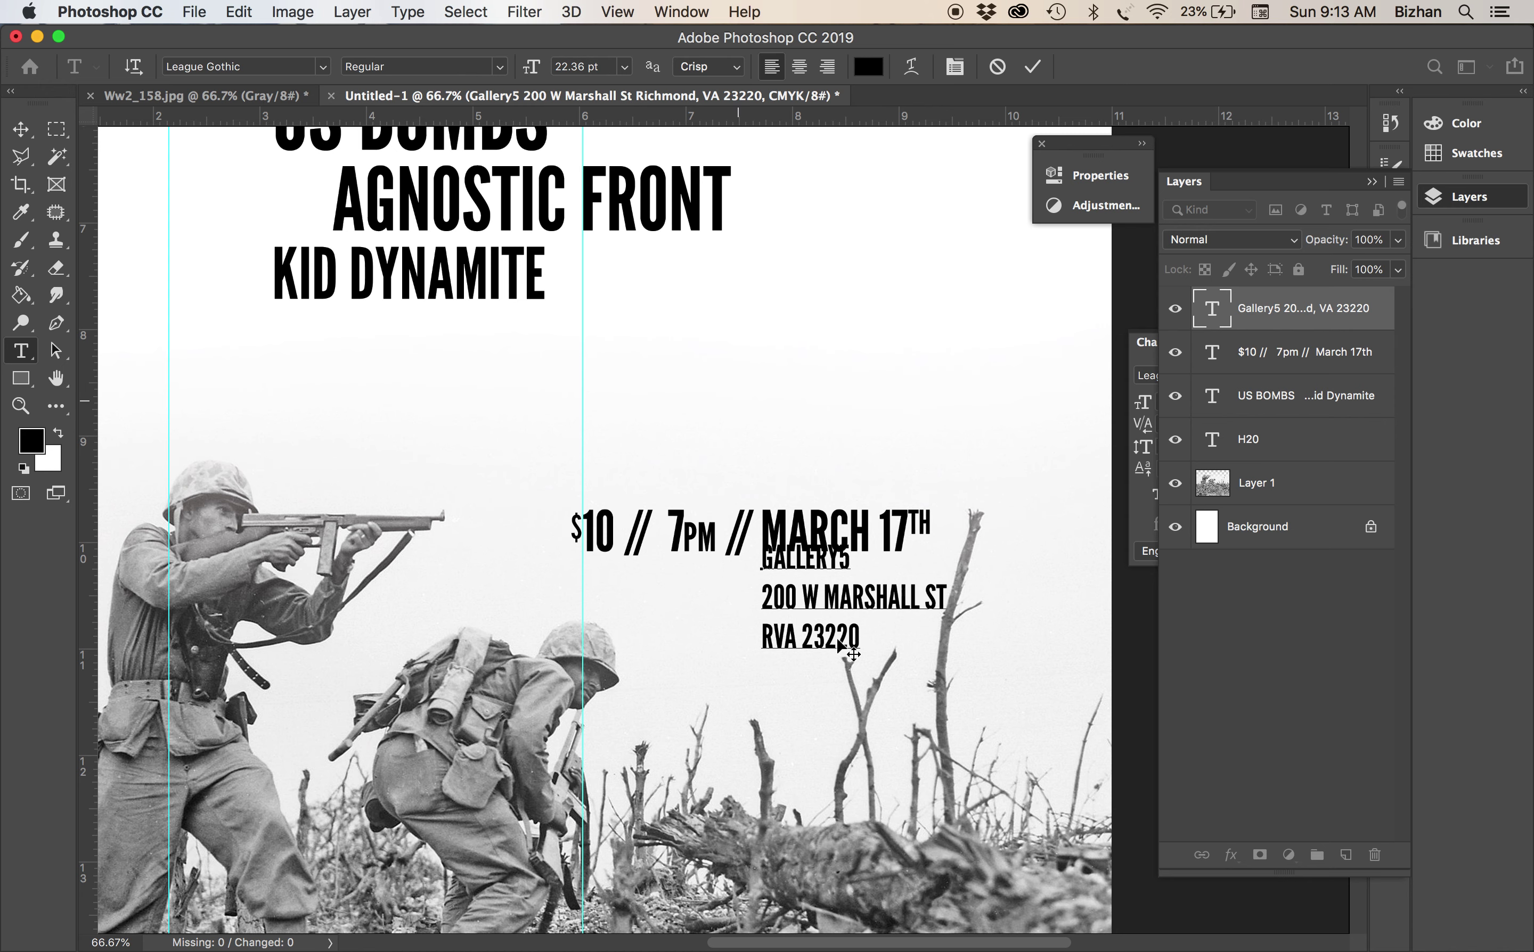
Set the leading of the whole venue address block to 22 pt and commit the text edit
key("super+a")
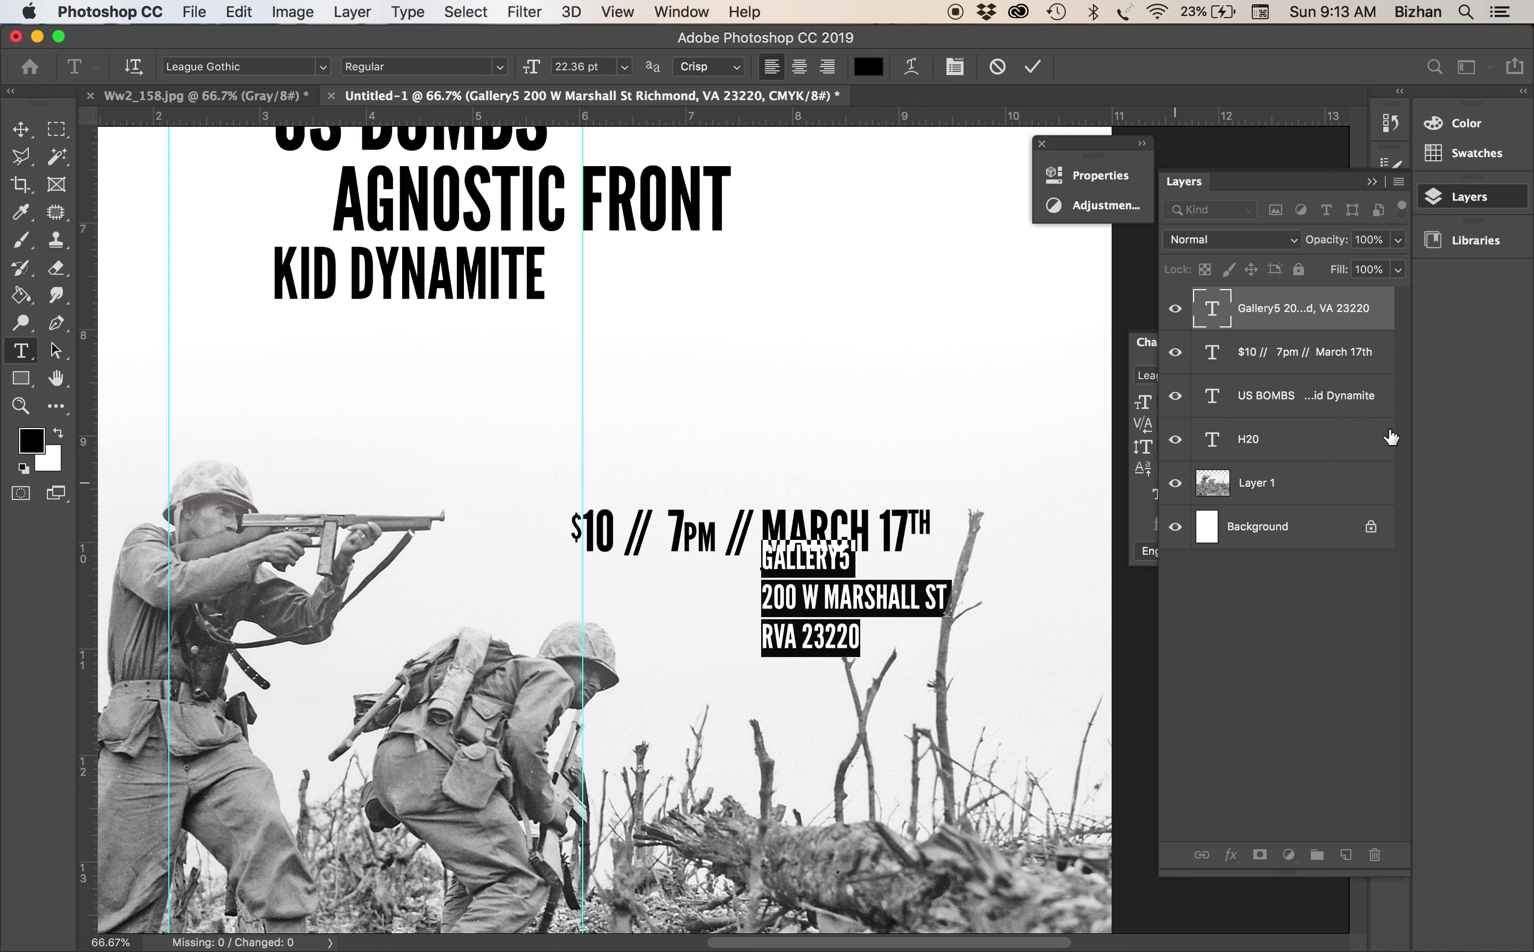
key("super+t")
left_click(1334, 403)
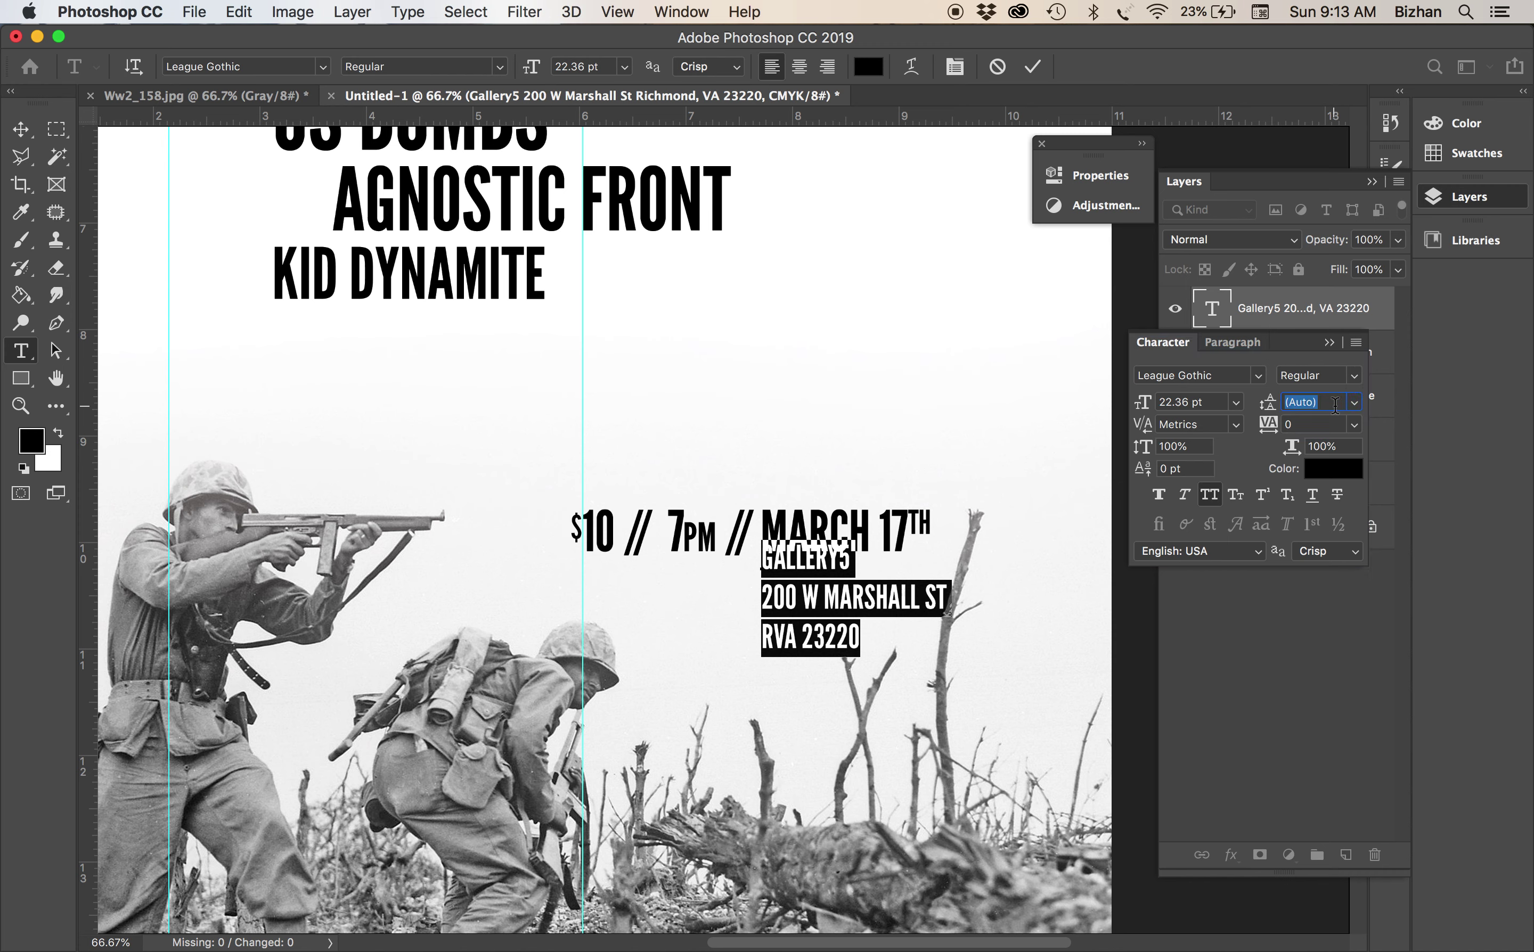
left_click(1354, 402)
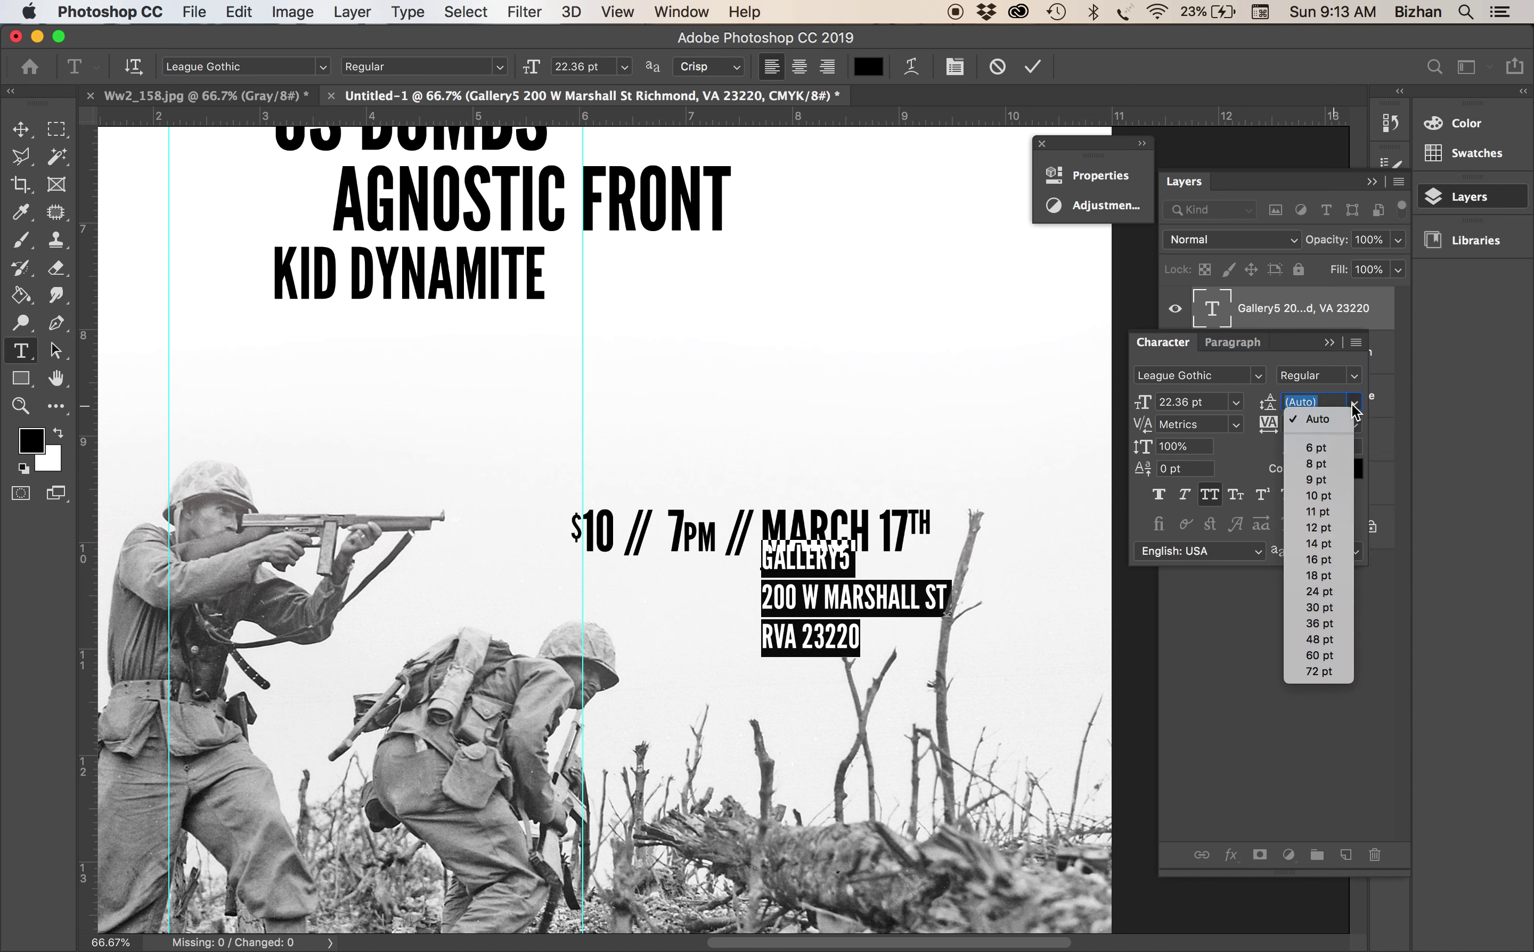
left_click(1319, 405)
key("Up")
key("Up")
key("Up")
key("Up")
key("Up")
key("Up")
key("Up")
key("Up")
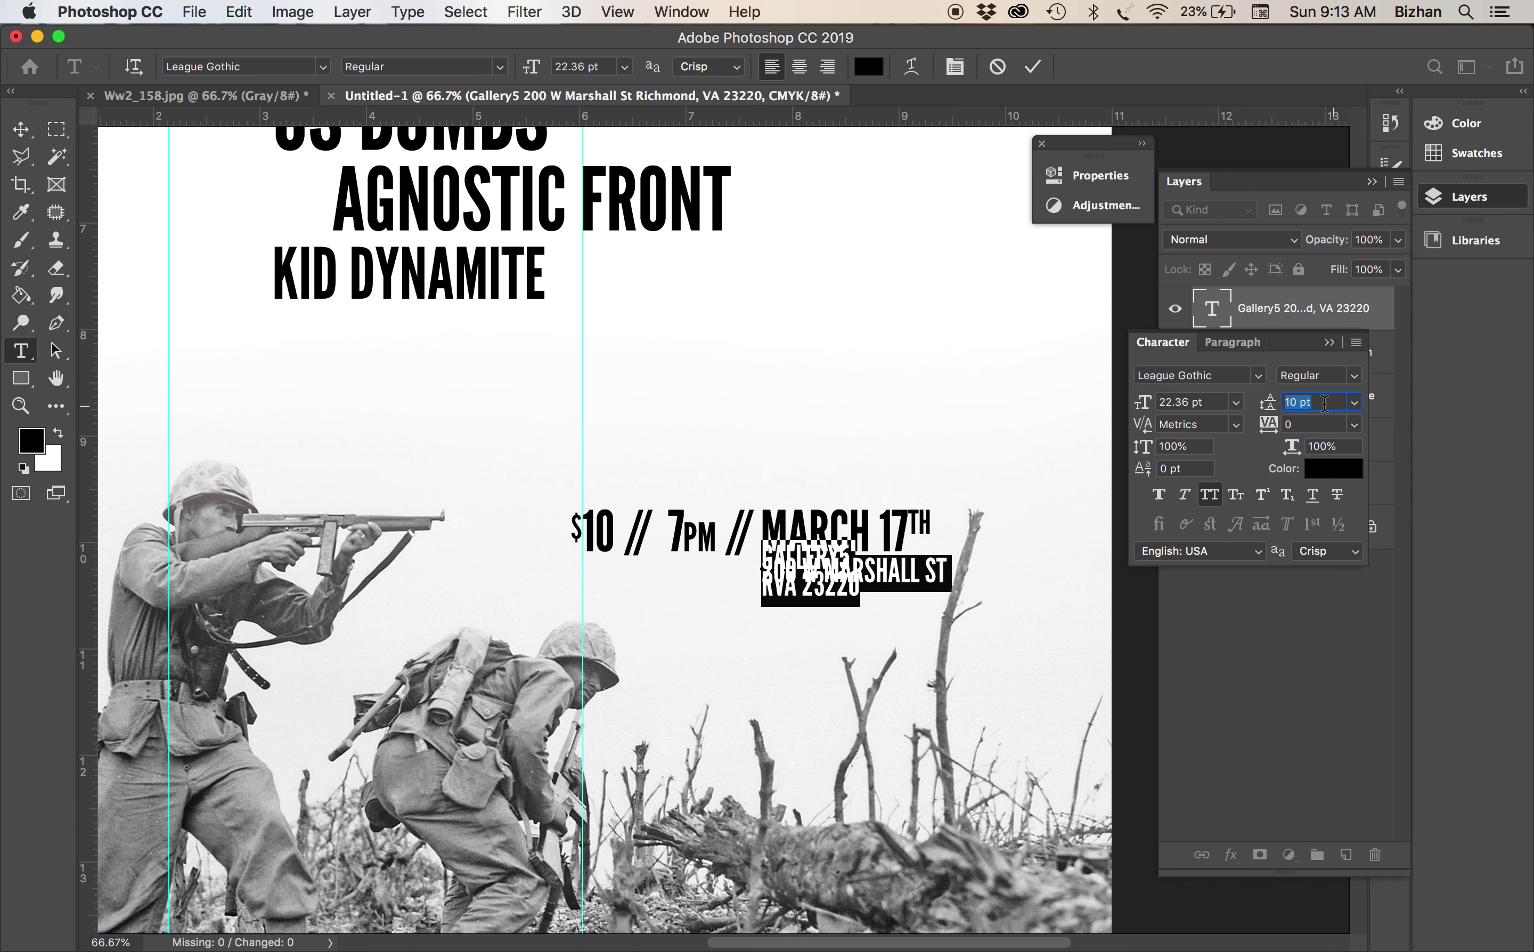
key("Up")
key("Up")
key("Up")
key("Up")
key("Up")
key("Up")
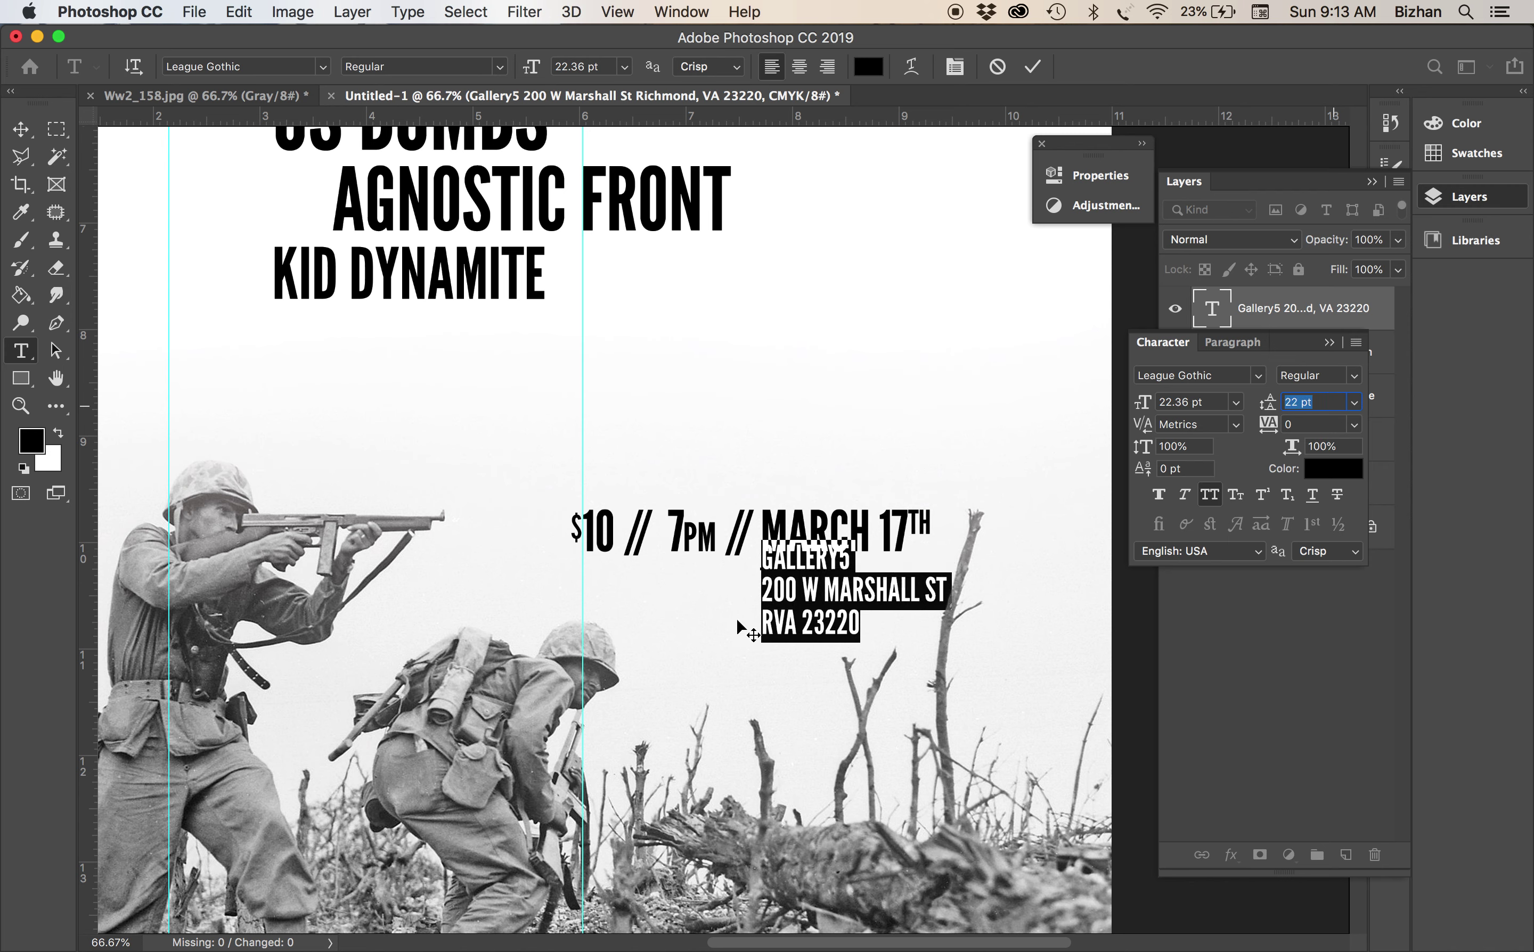
left_click(864, 590)
left_click(21, 129)
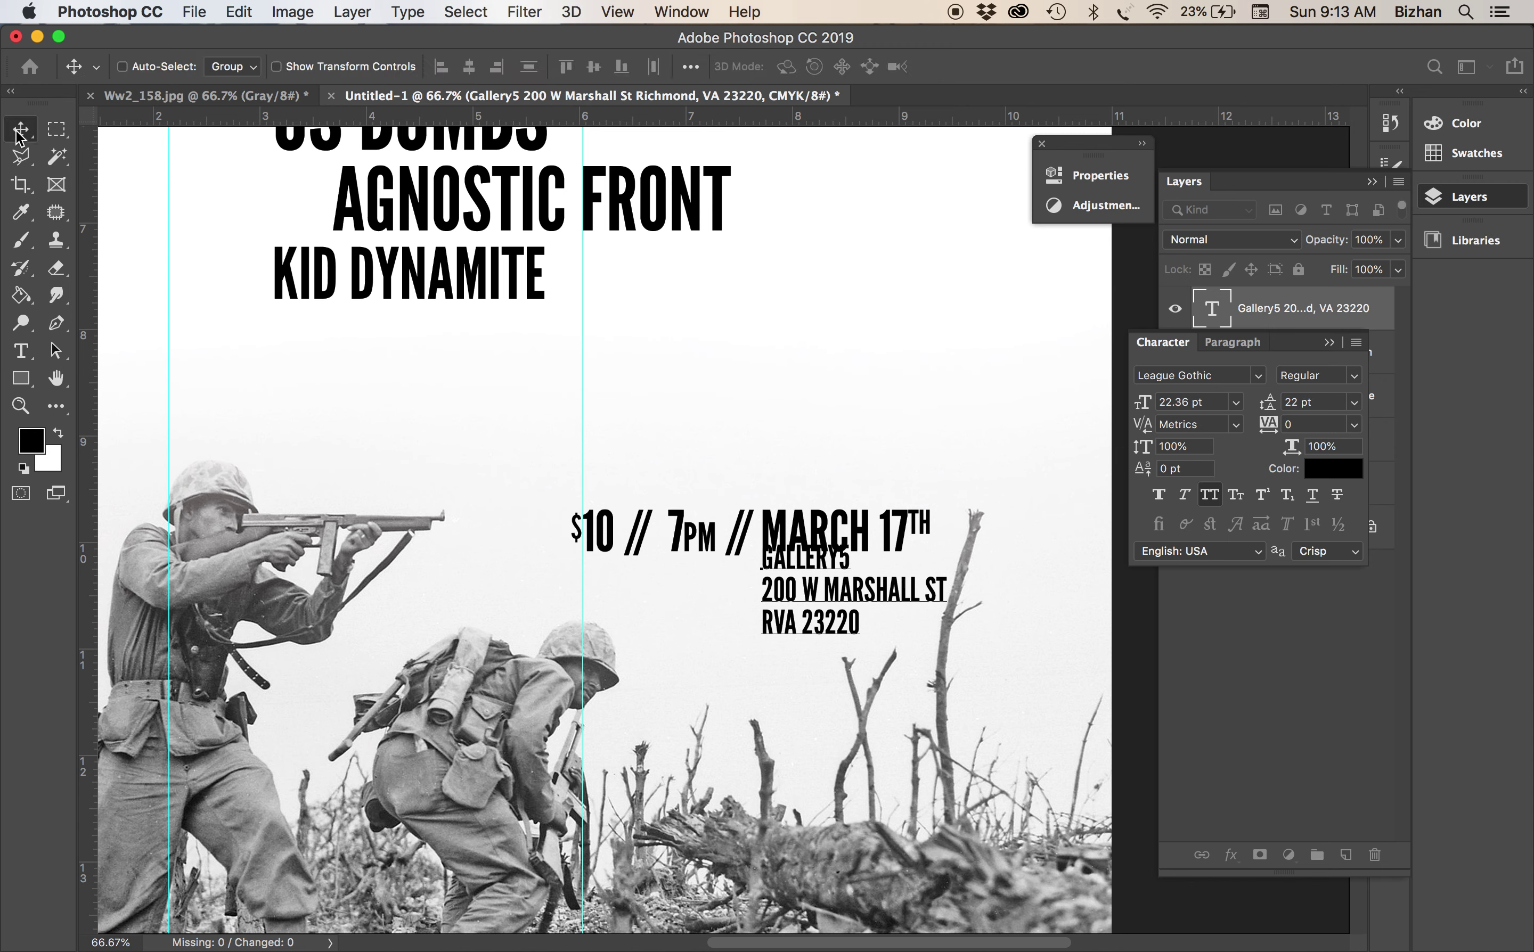
Scale the venue address block down to about 19.86 pt so it clears the date line and roughly matches the width of MARCH 17TH
key("super+t")
left_click_drag(951, 541, 934, 546)
key("Return")
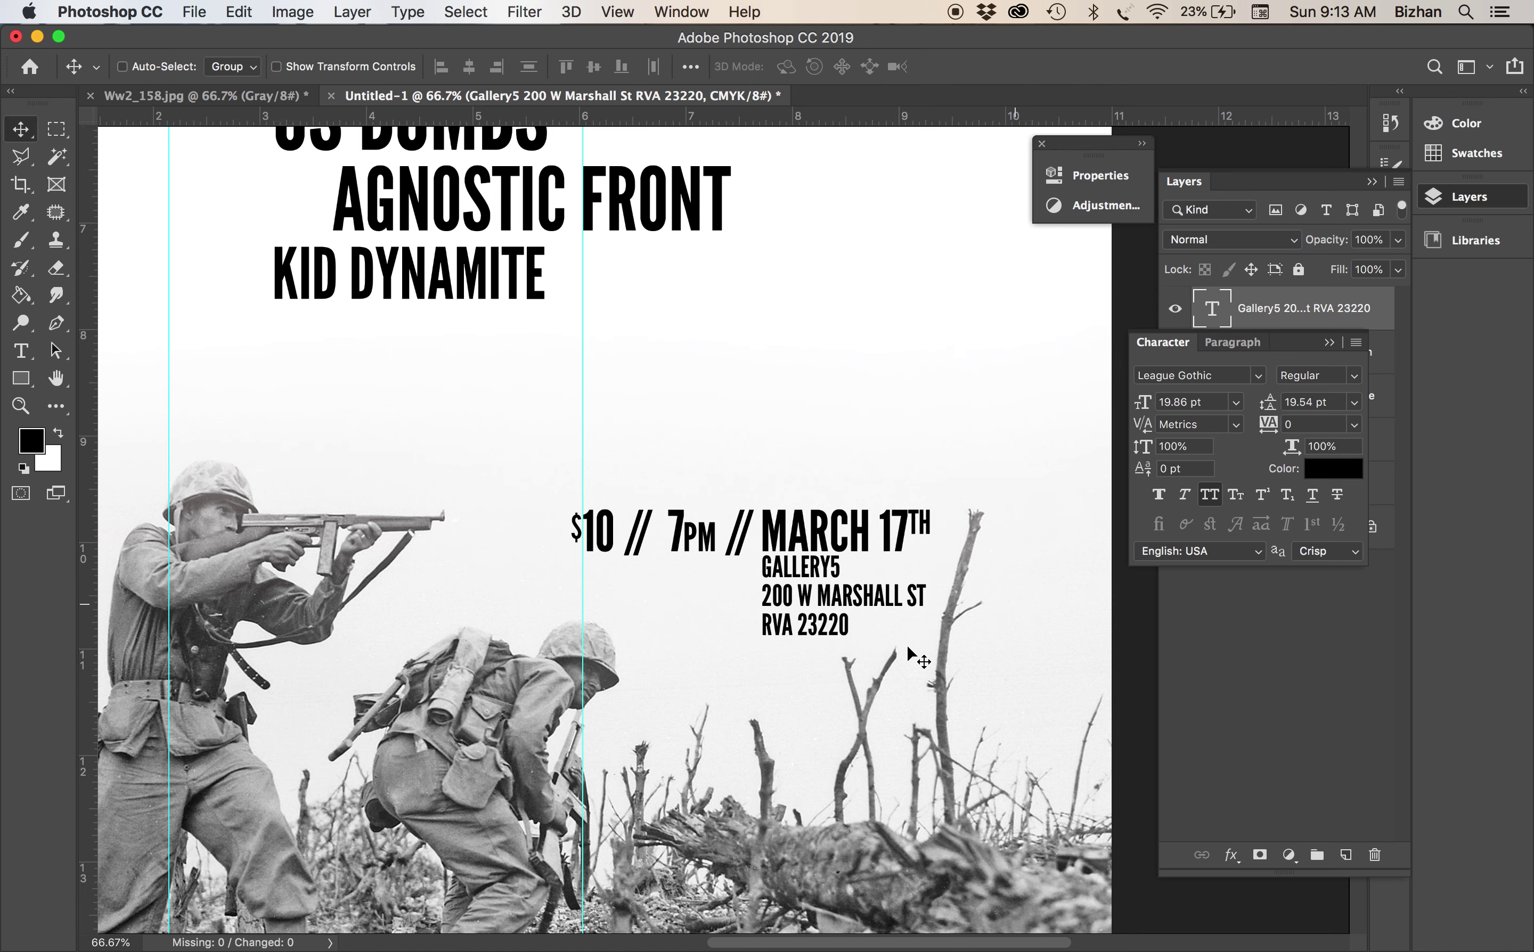
Nudge all four text layers slightly left together
key("super+minus")
key("super+minus")
left_click(1194, 754)
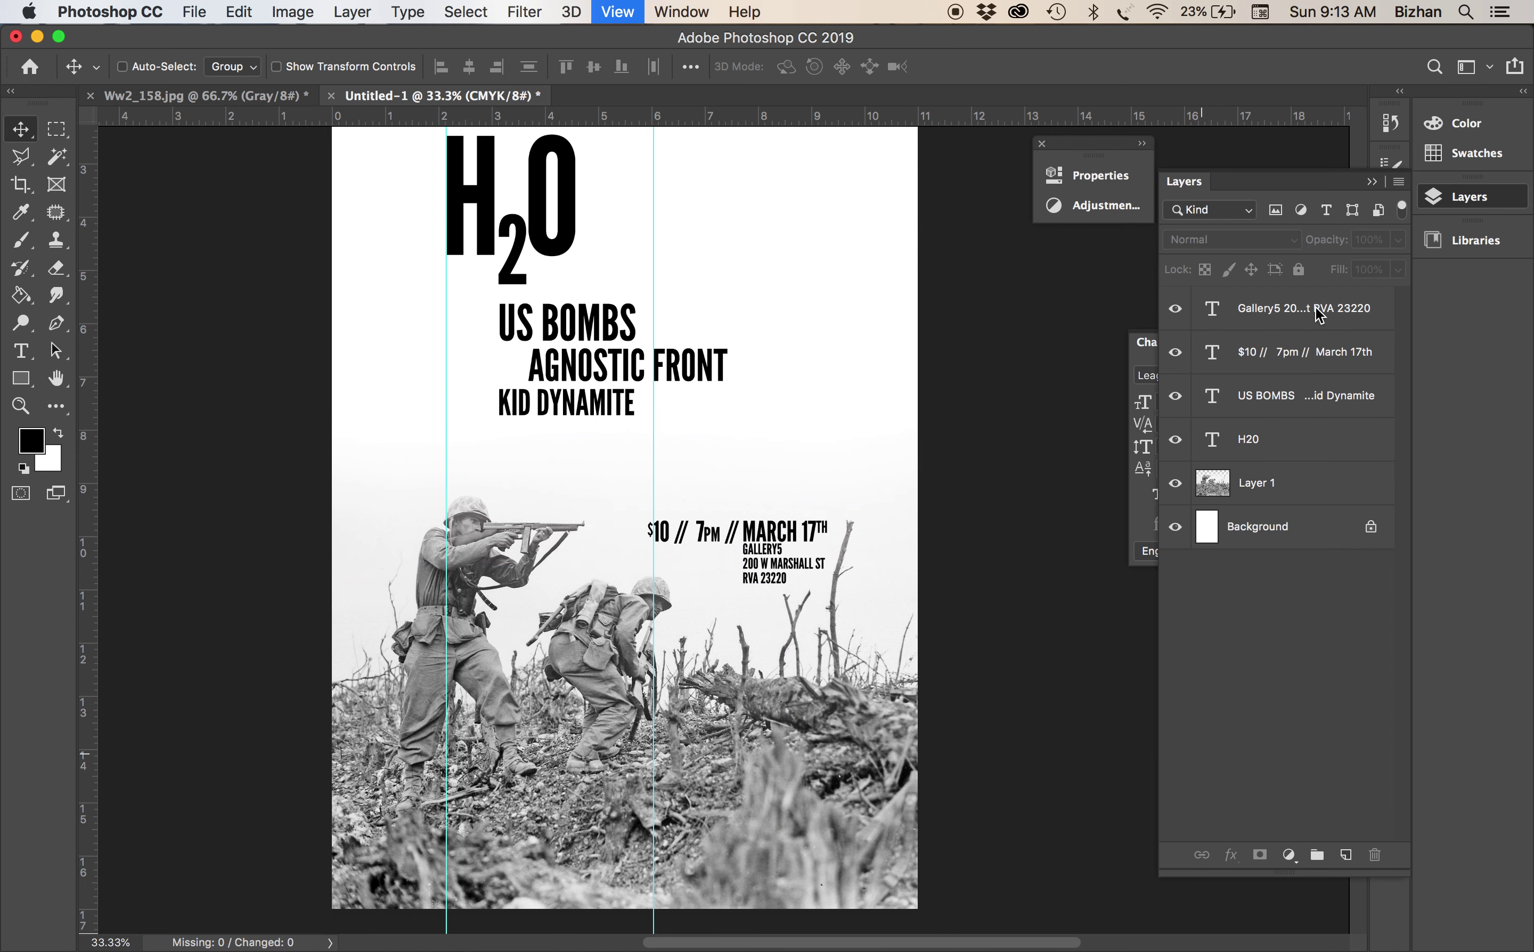
left_click(1250, 321)
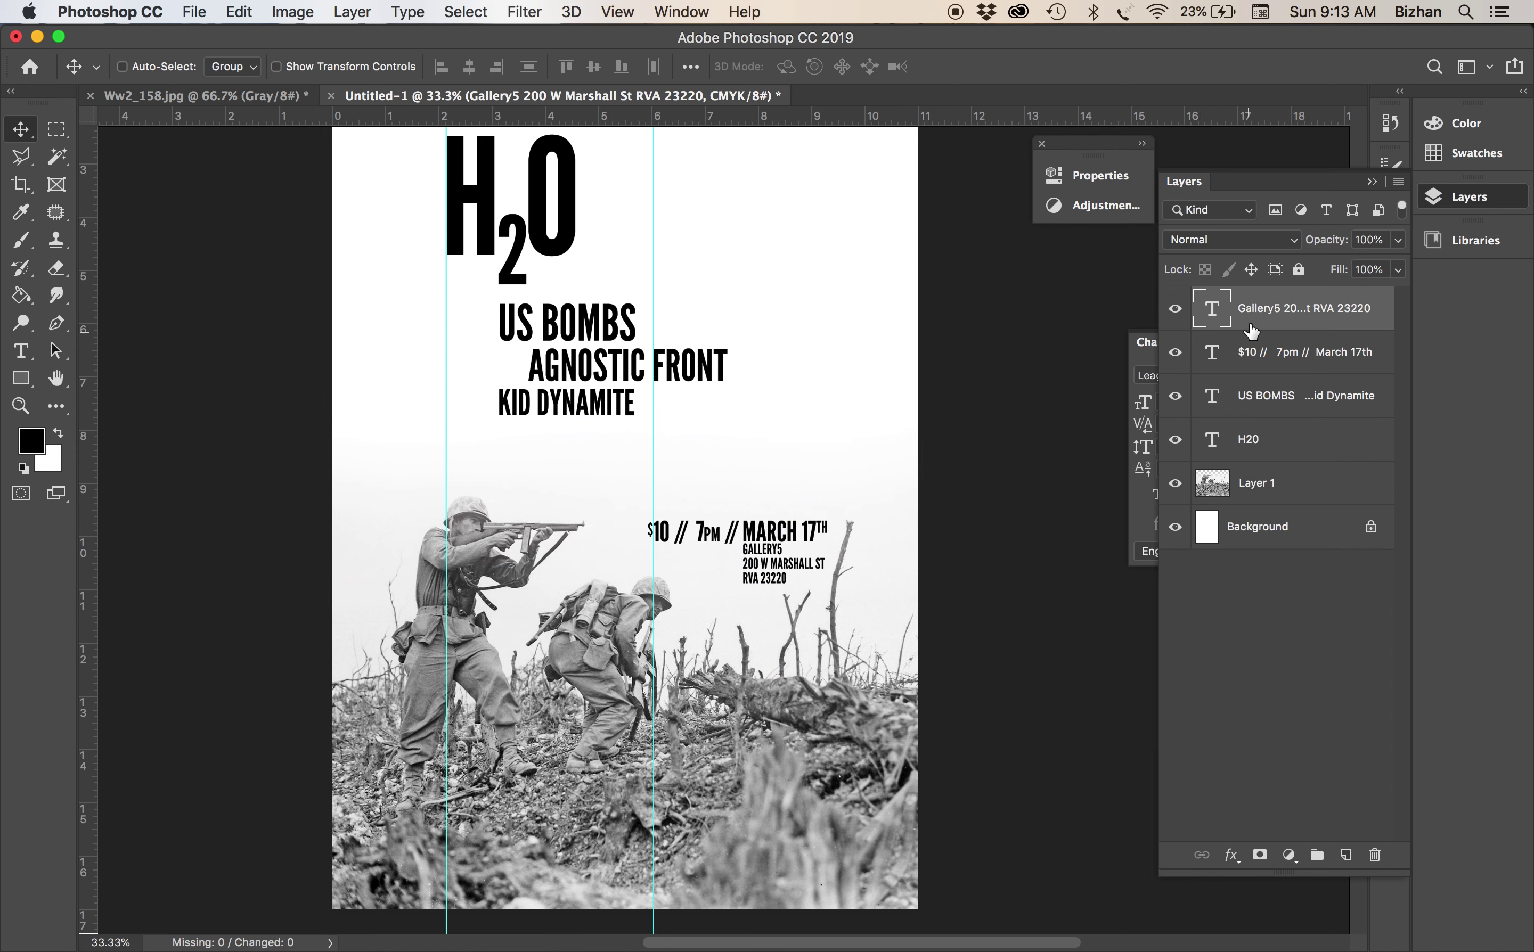
left_click(1291, 438, "shift")
key("Left")
key("Left")
key("Left")
key("Left")
key("Left")
key("Left")
key("Left")
key("Left")
key("Left")
key("Left")
key("Left")
key("Left")
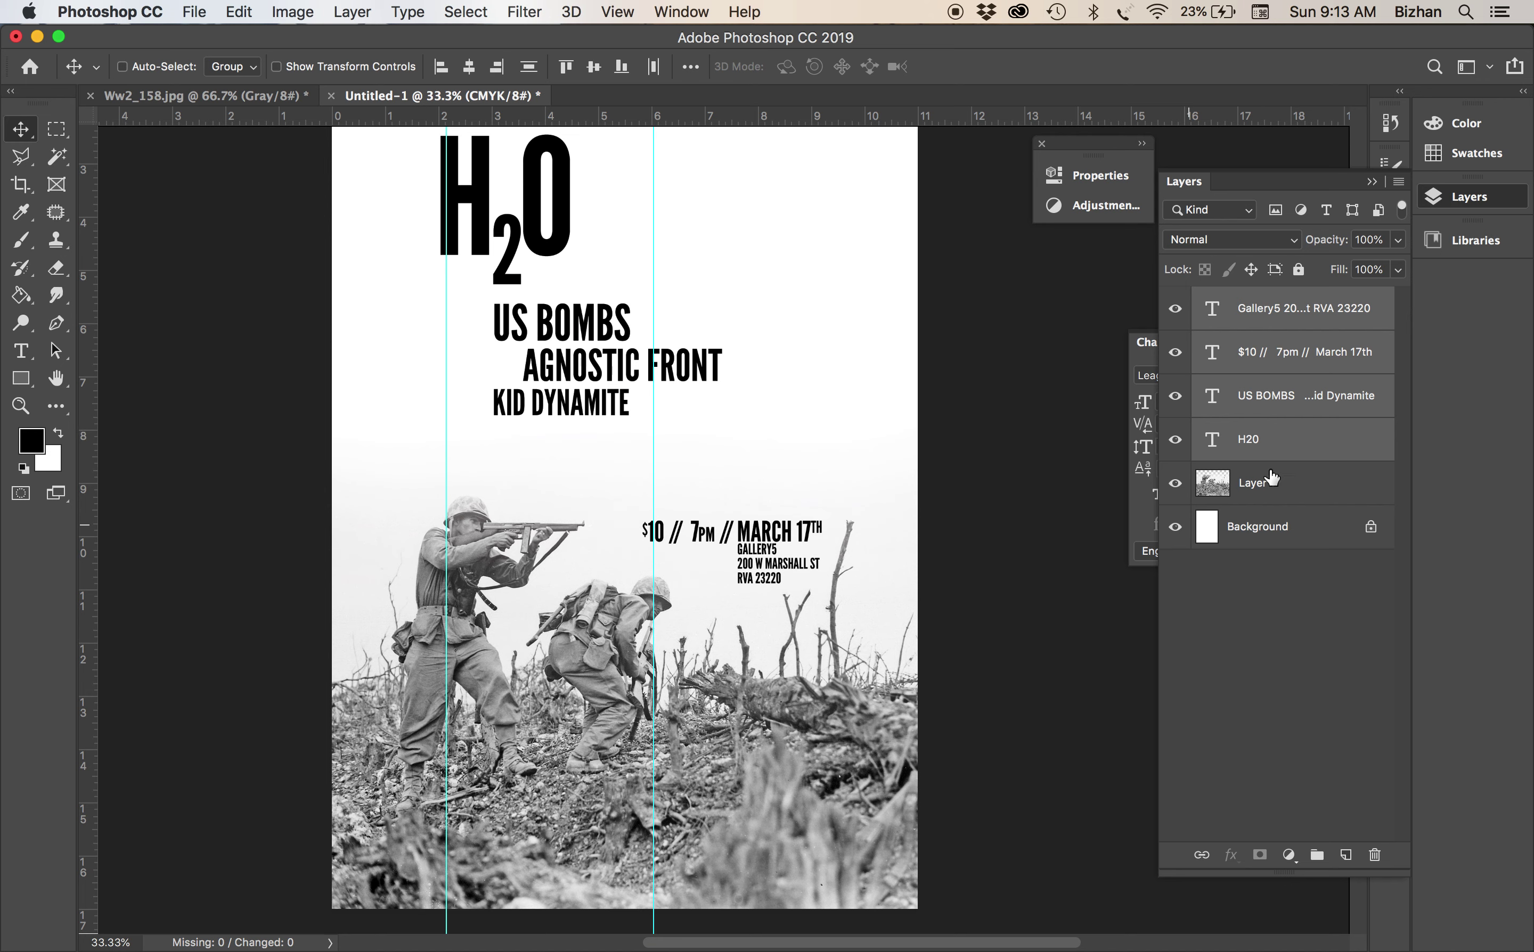
Nudge only the venue address block down to leave a small gap beneath the March 17th line
left_click(1268, 347)
left_click(1267, 321)
key("Down")
key("Down")
key("Down")
key("Down")
key("Down")
key("Down")
key("Down")
key("Down")
key("Down")
key("Down")
key("Down")
key("Down")
key("Down")
key("Down")
key("Down")
key("Down")
key("Down")
key("Down")
key("Down")
key("Down")
key("Down")
key("Down")
key("Up")
key("Up")
key("Up")
key("Up")
key("Up")
key("Up")
key("Up")
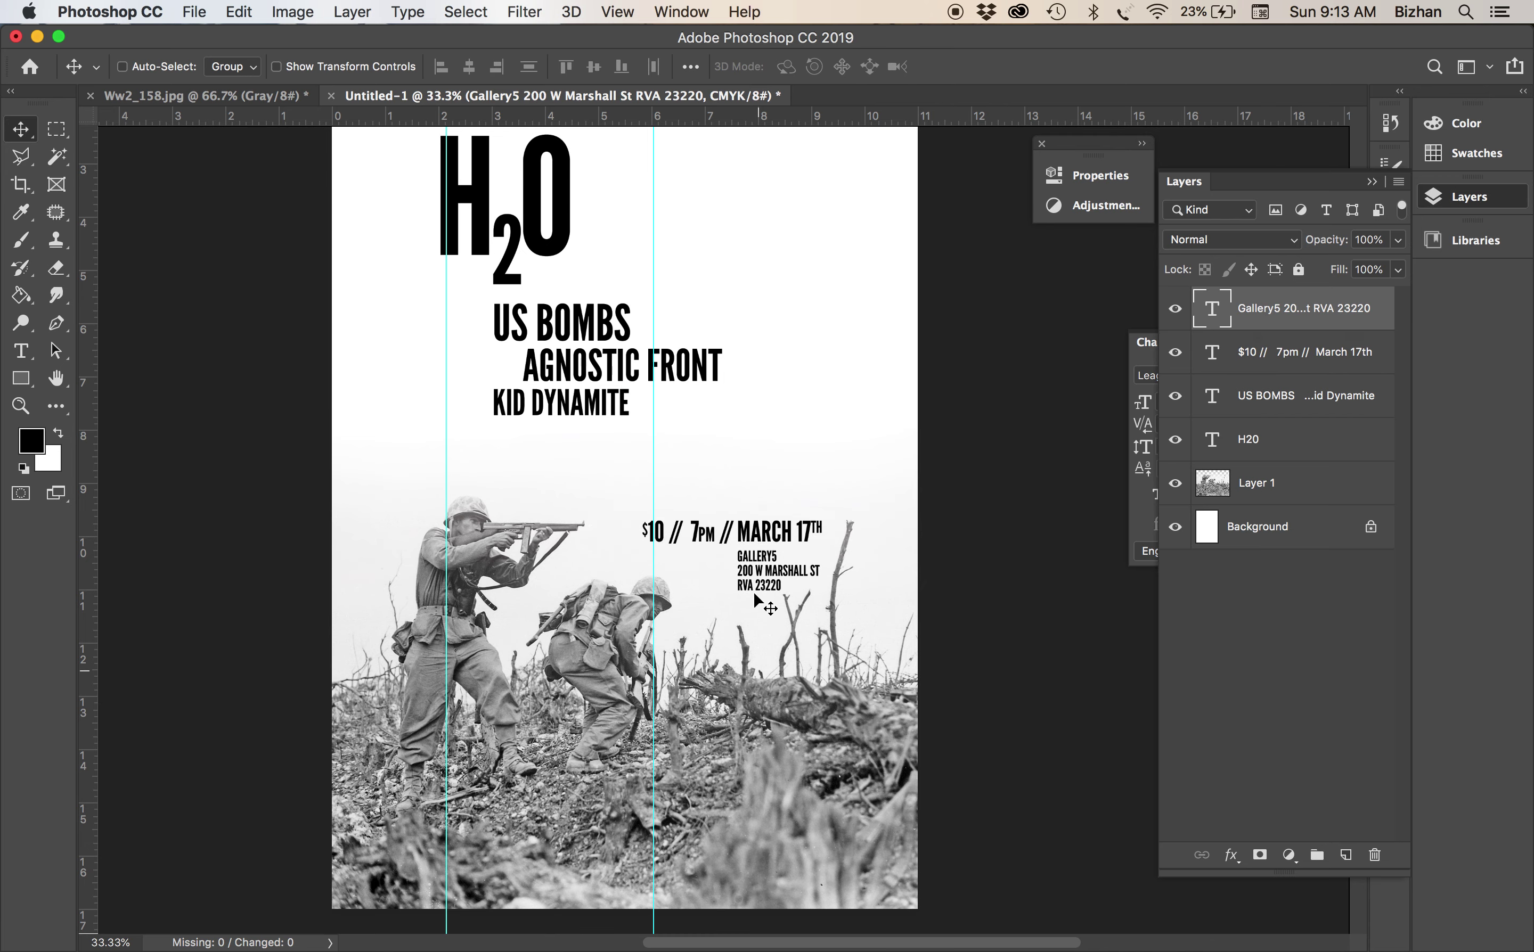
Nudge all four text layers right together until the 10 starts at the 6 in guide again
key("super+plus")
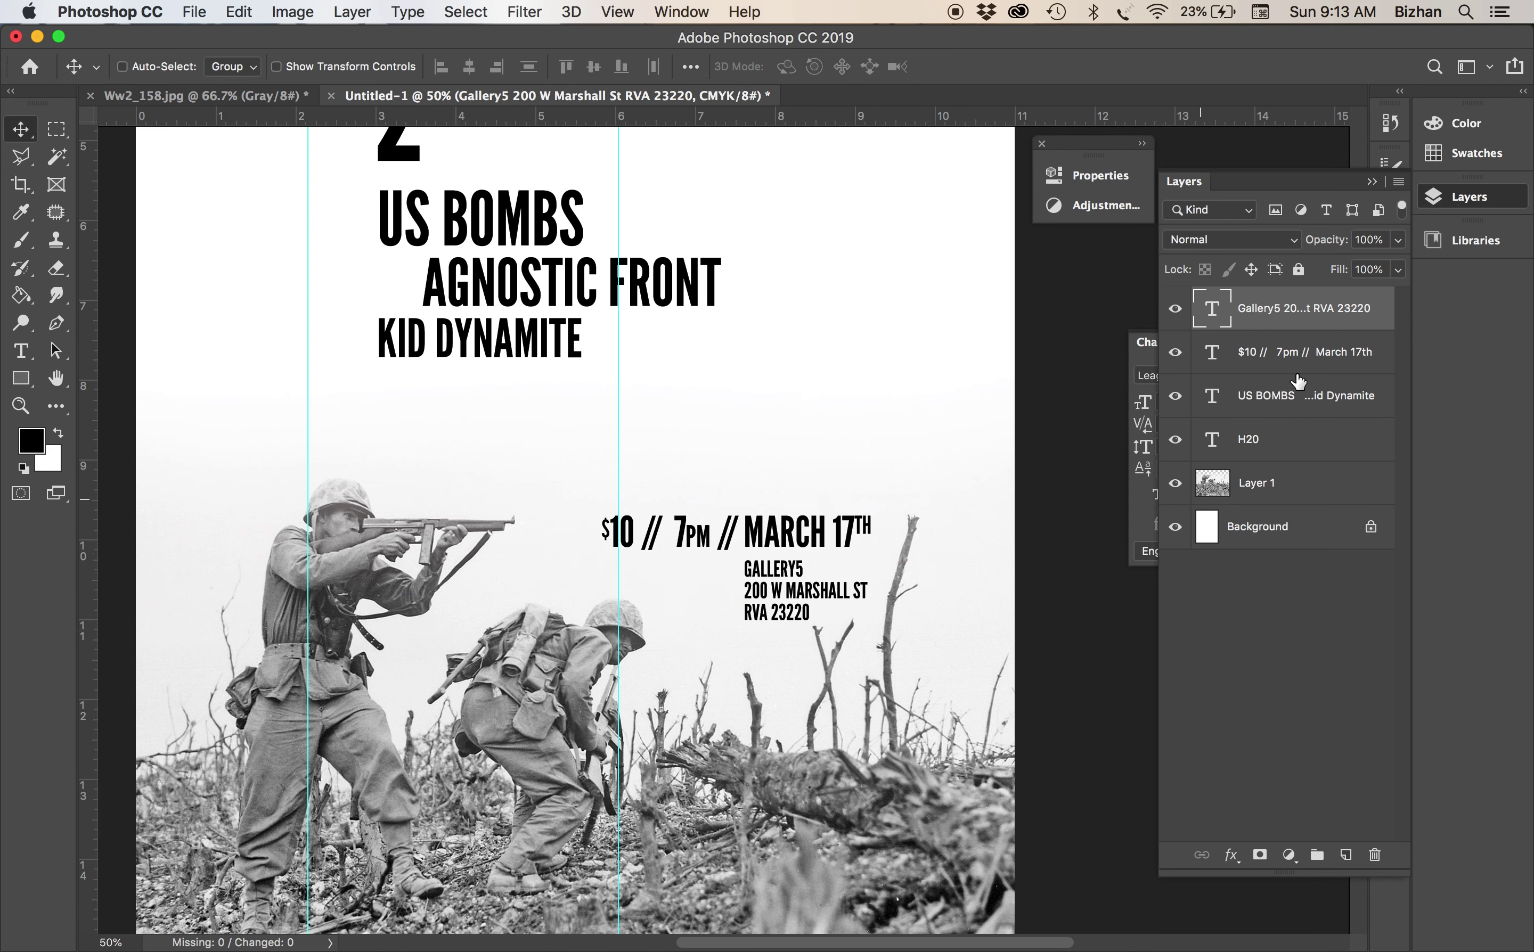
left_click(1285, 441, "shift")
key("Right")
key("Right")
key("Right")
key("Right")
key("Right")
key("Right")
key("Right")
key("Right")
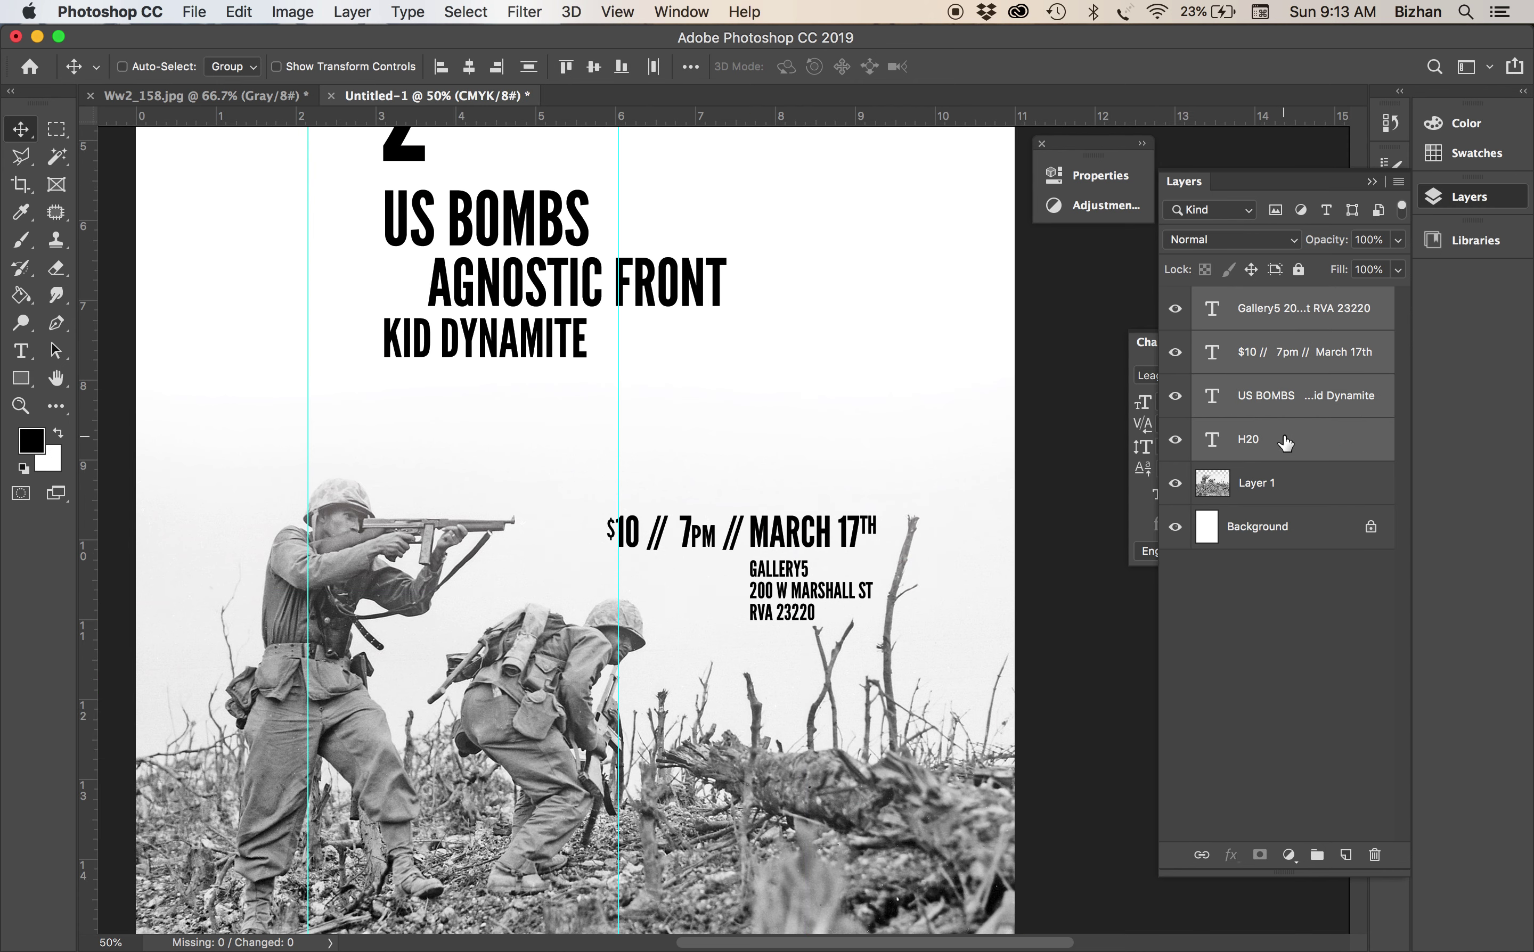
key("Right")
key("Right")
key("Right")
key("Right")
key("Right")
key("Right")
key("Right")
key("Right")
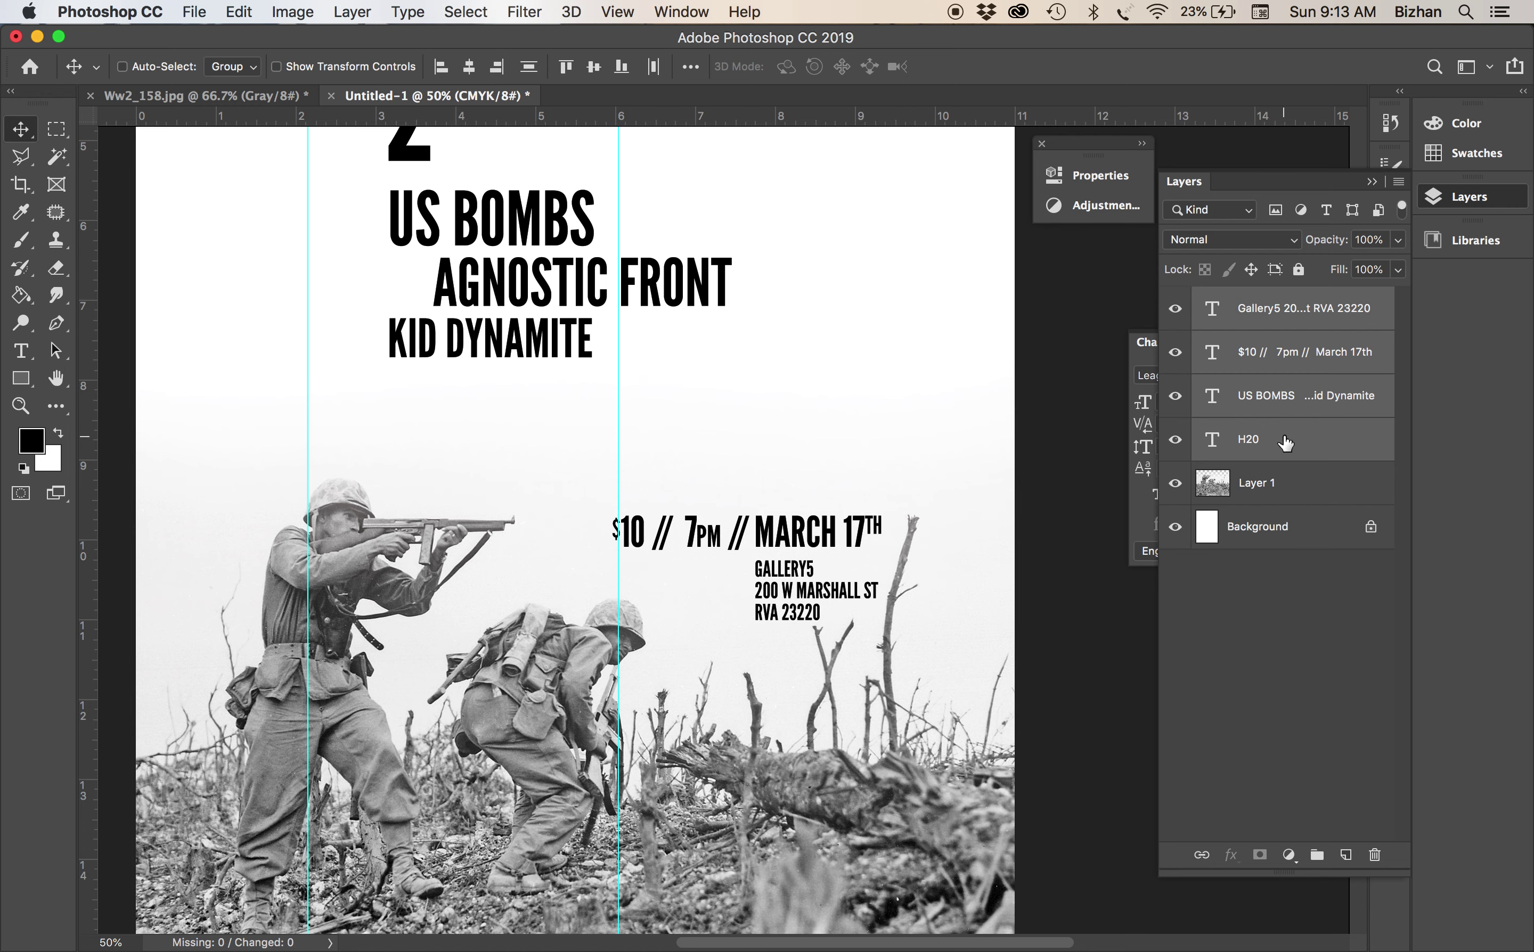
Check the text blocks against the guides up close, and hide the guides to view the whole flyer
scroll(791, 412, "up", 5)
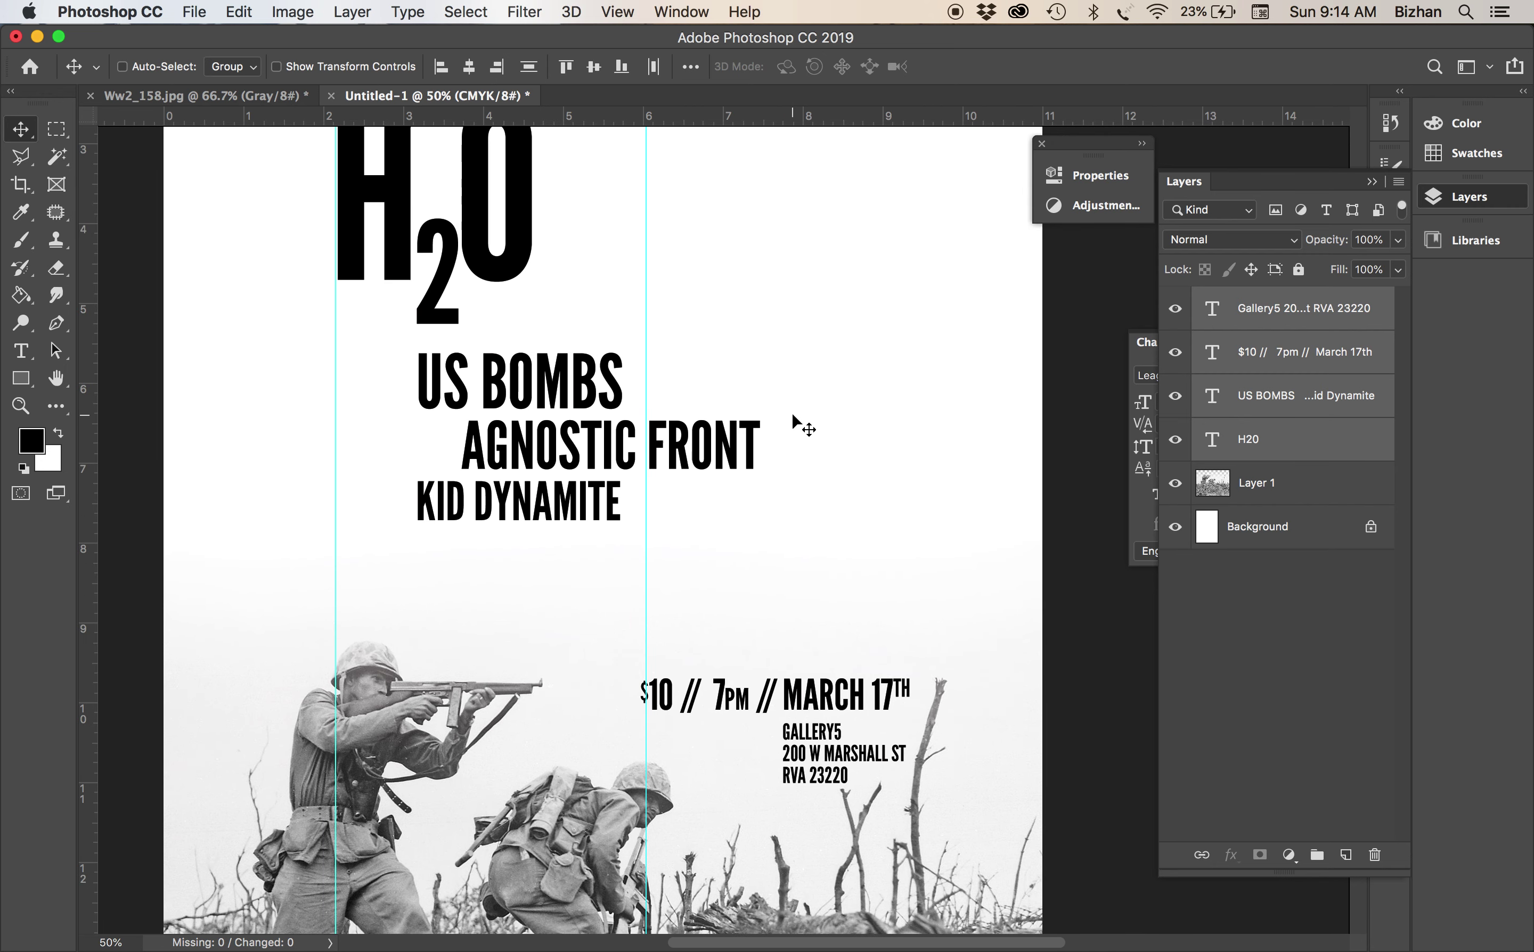
scroll(819, 577, "down", 4)
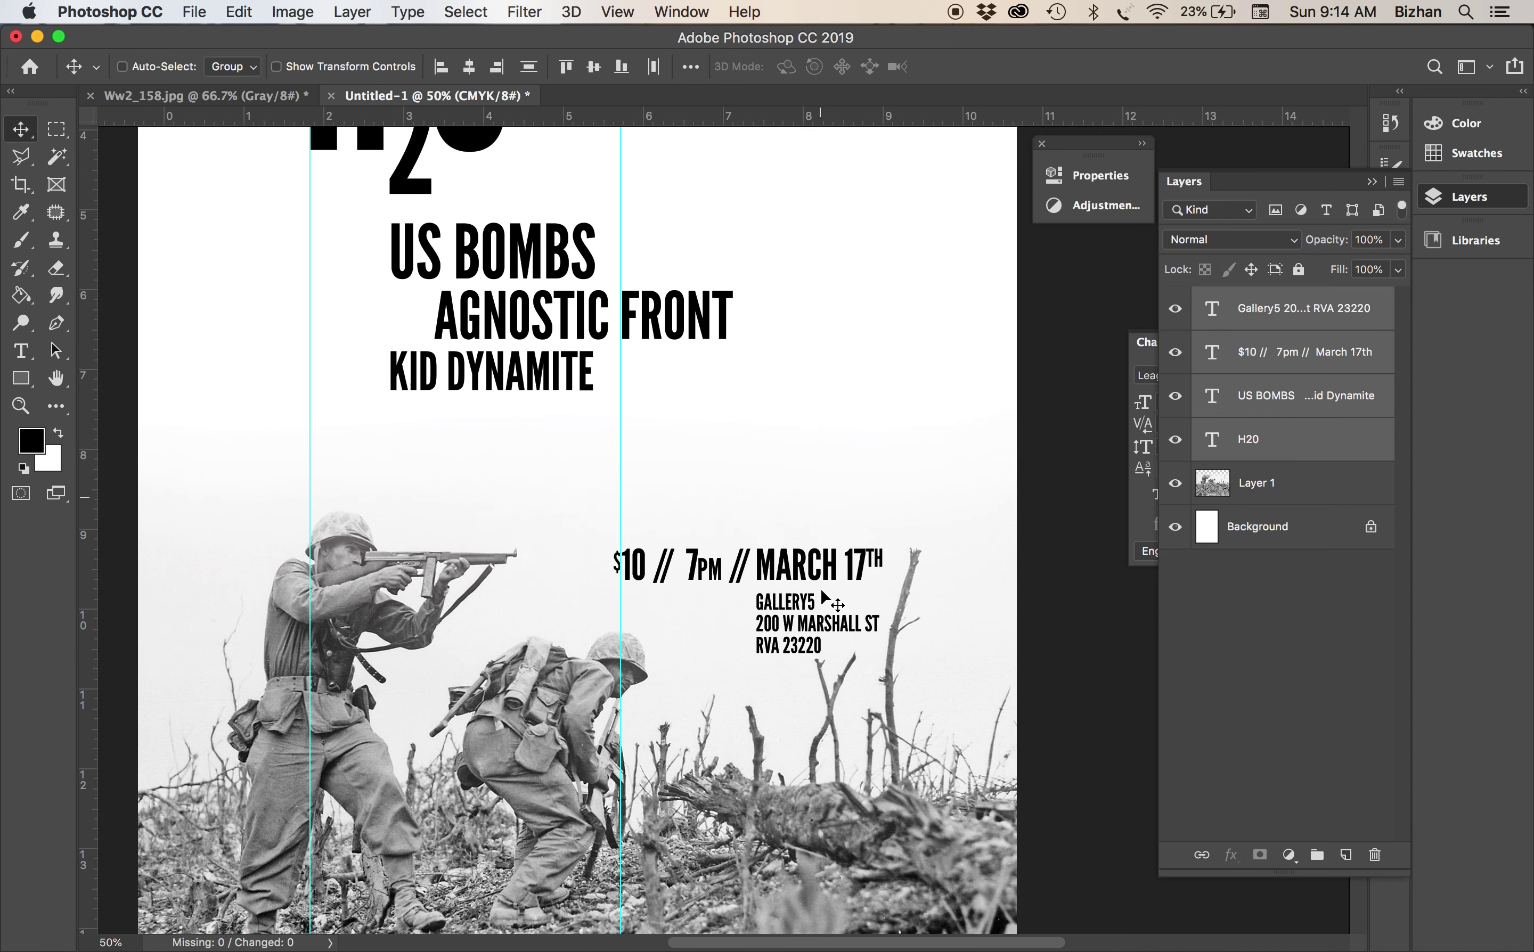
key("super+equal")
key("super+equal")
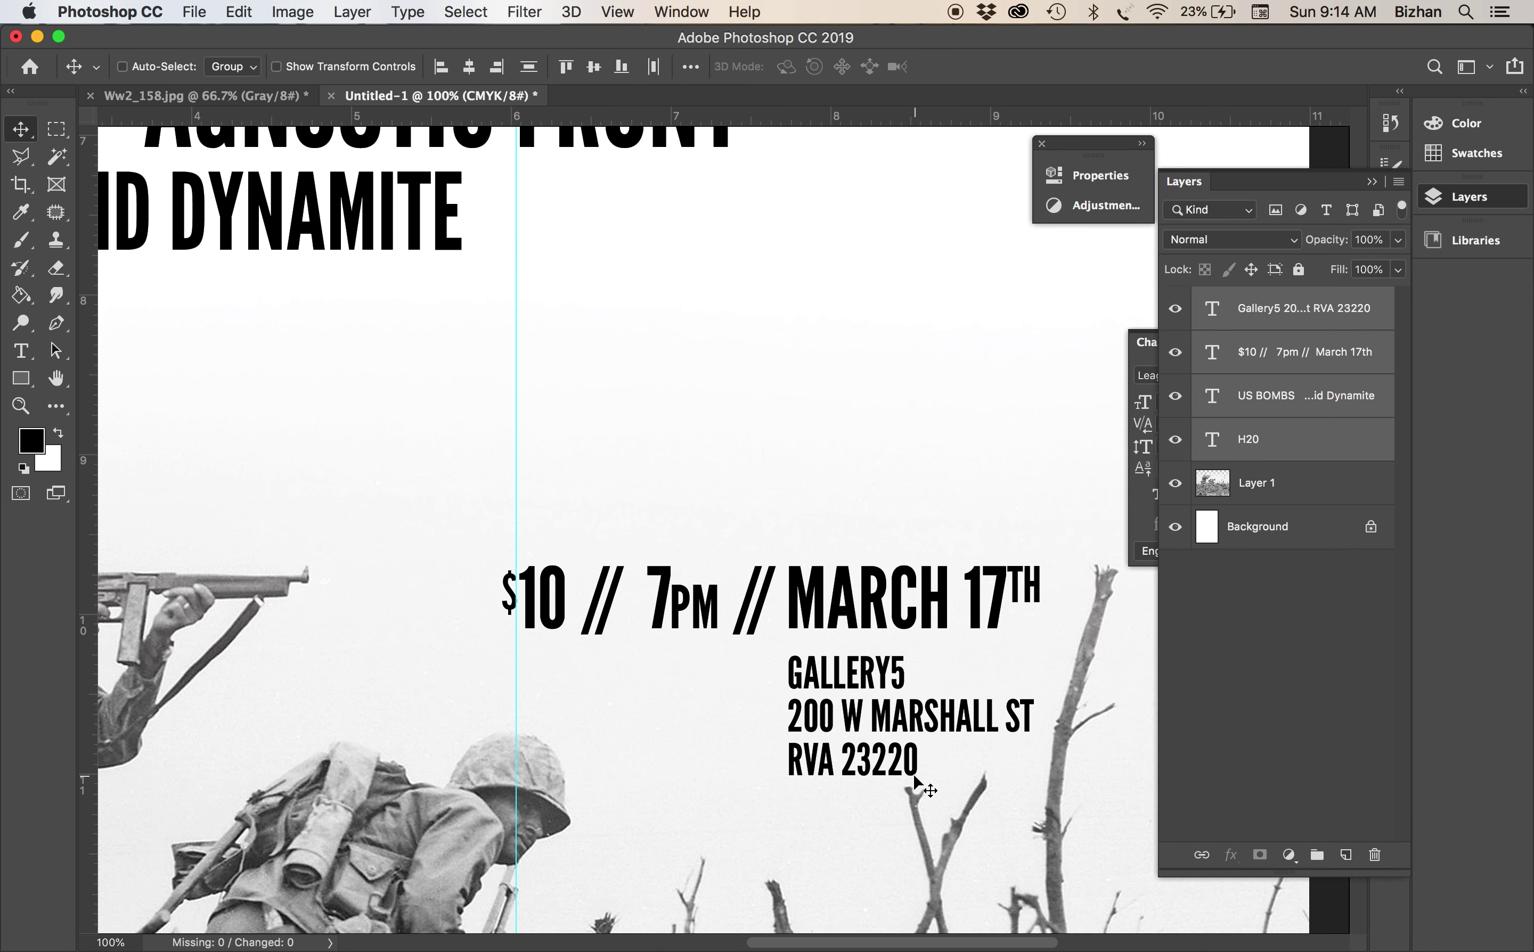
key("super+minus")
key("super+minus")
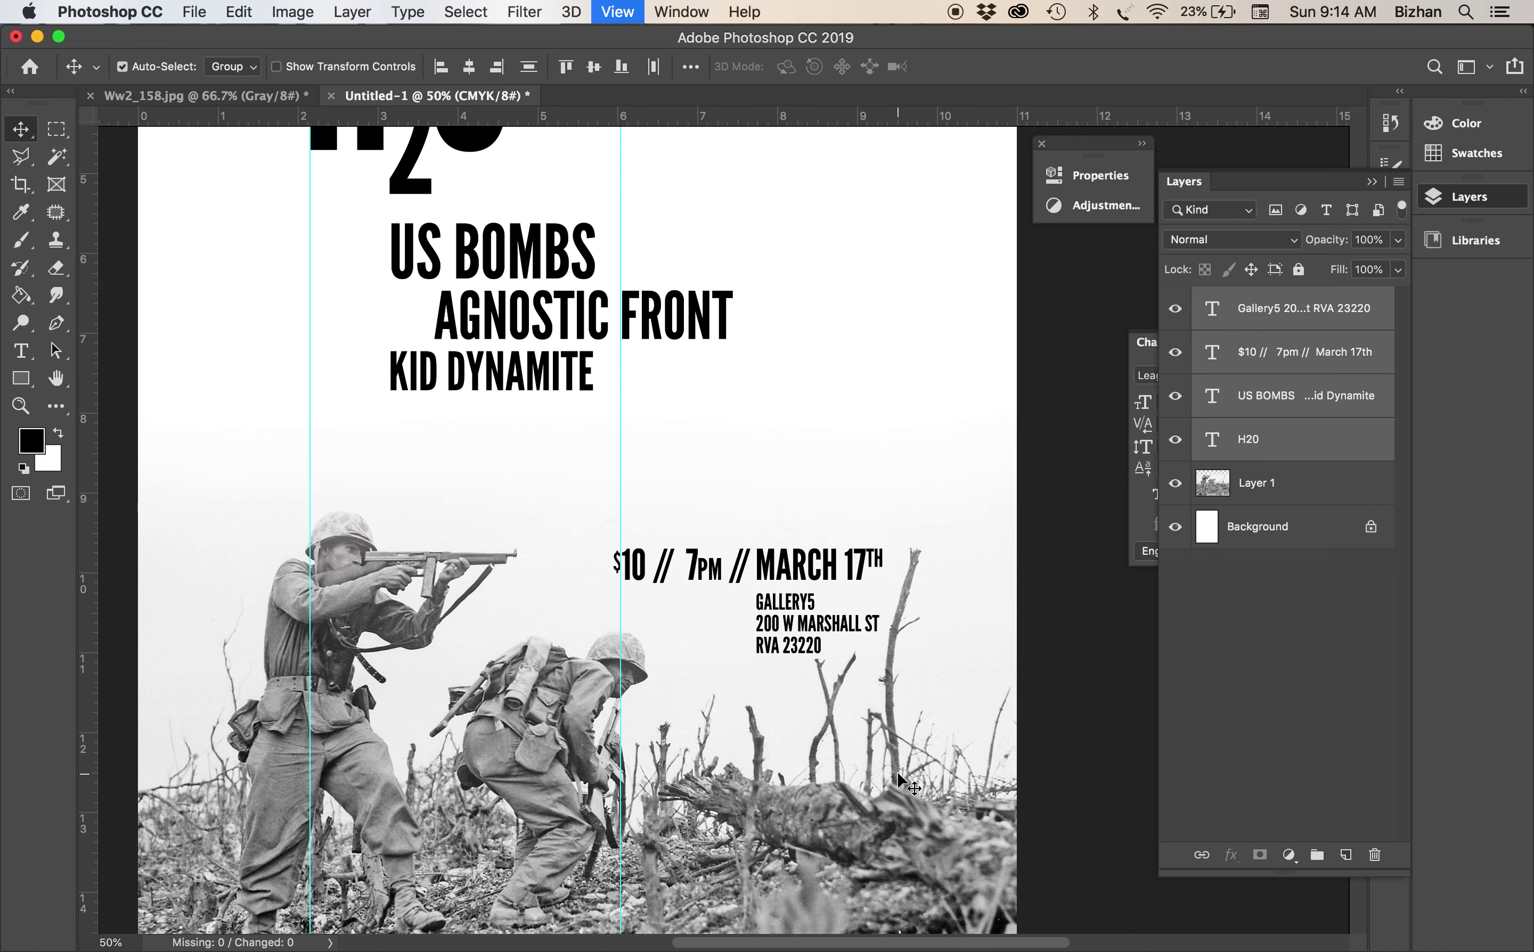
key("super+minus")
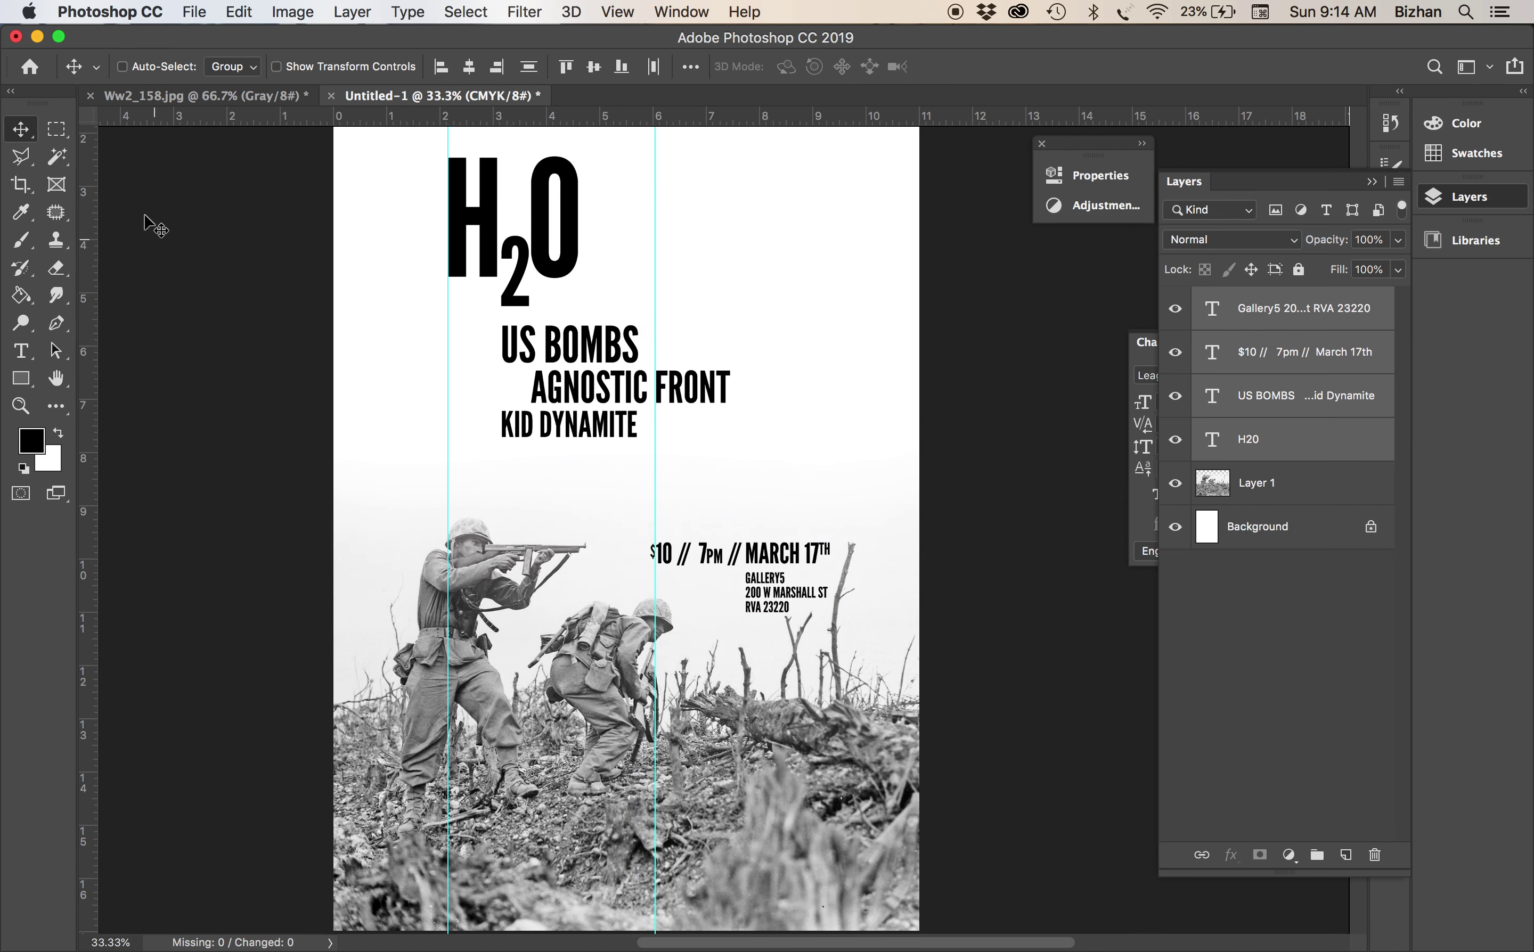
key("super+minus")
key("super+semicolon")
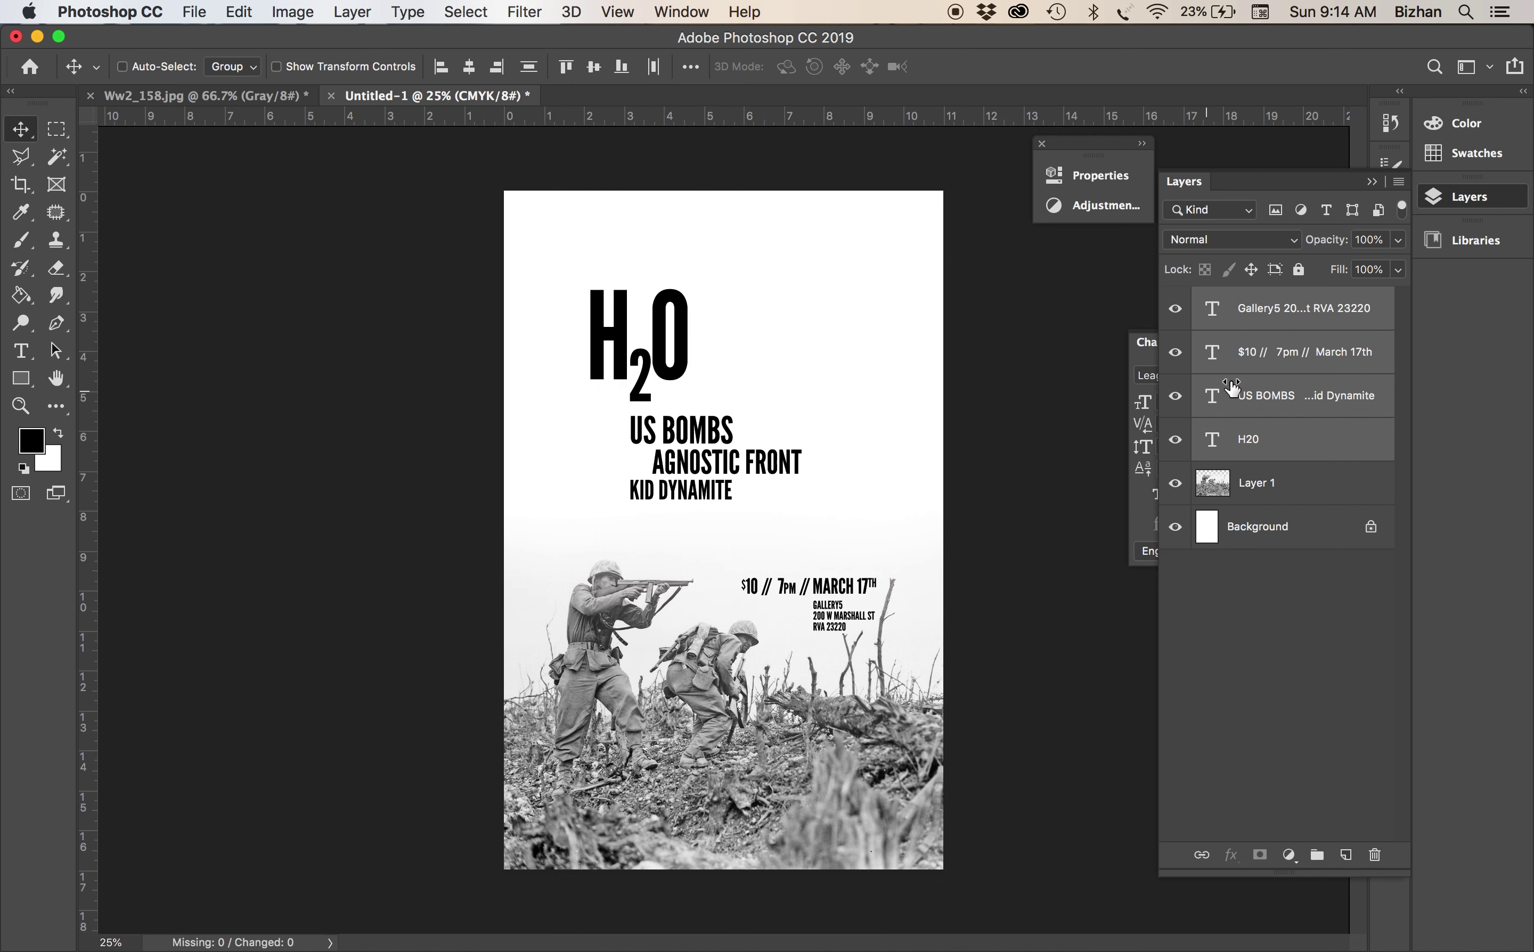
Move the supporting band list down about half an inch and scale it up to about 120% from its lower-left corner
left_click(1288, 362)
left_click(1289, 411)
left_click_drag(750, 473, 750, 490)
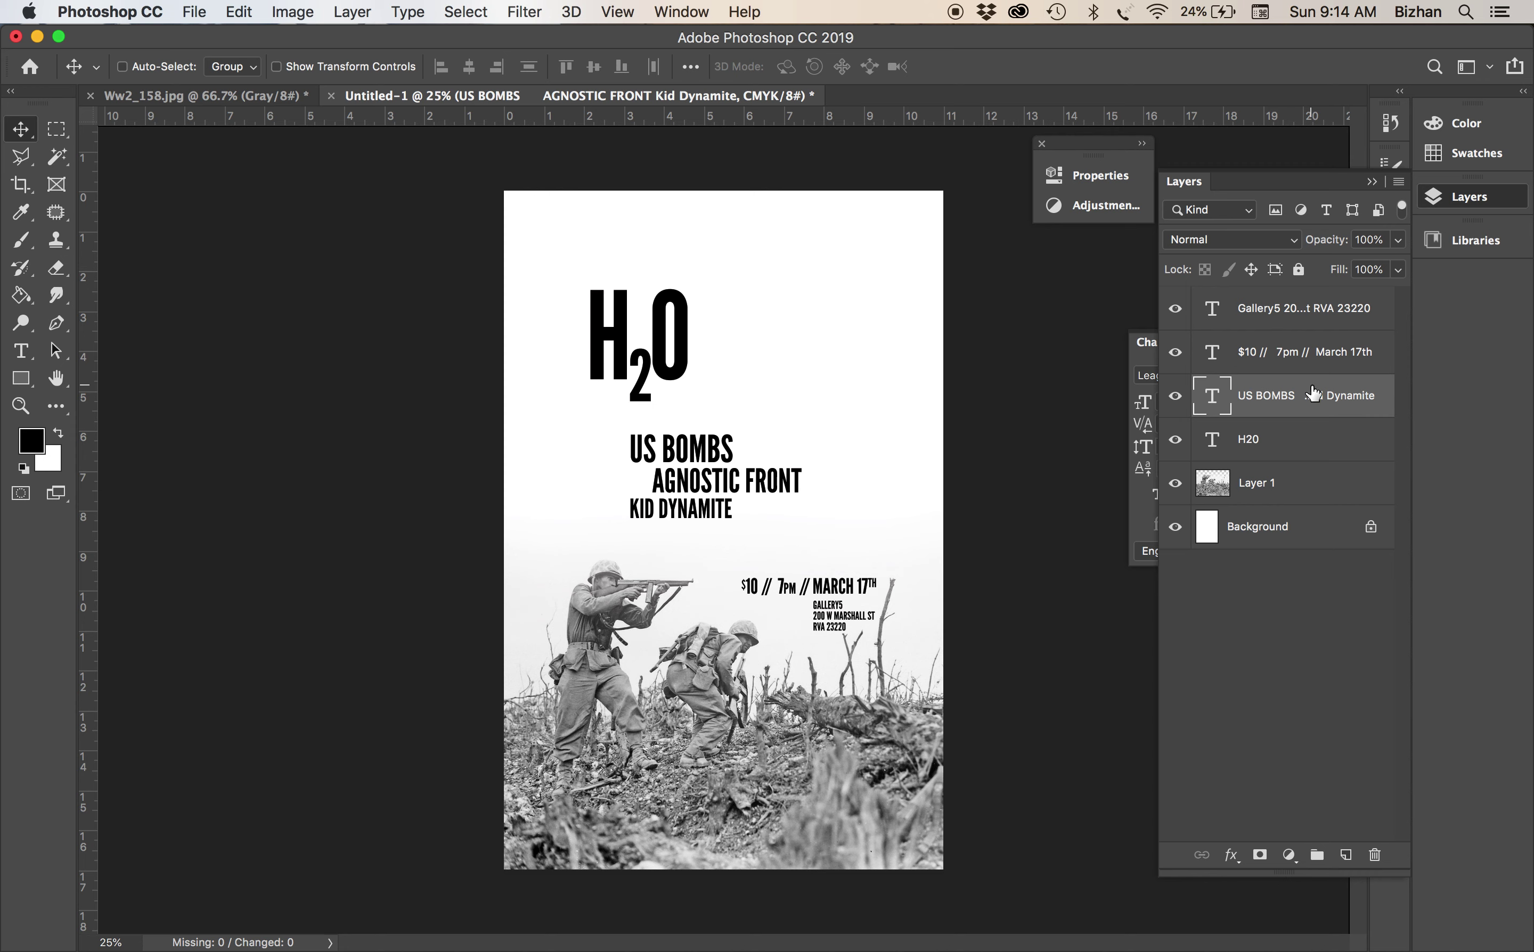
key("super+t")
mouse_move(813, 431)
left_mouse_down()
mouse_move(799, 427)
mouse_move(846, 417)
mouse_move(833, 422)
left_mouse_up()
left_click_drag(828, 415, 836, 410)
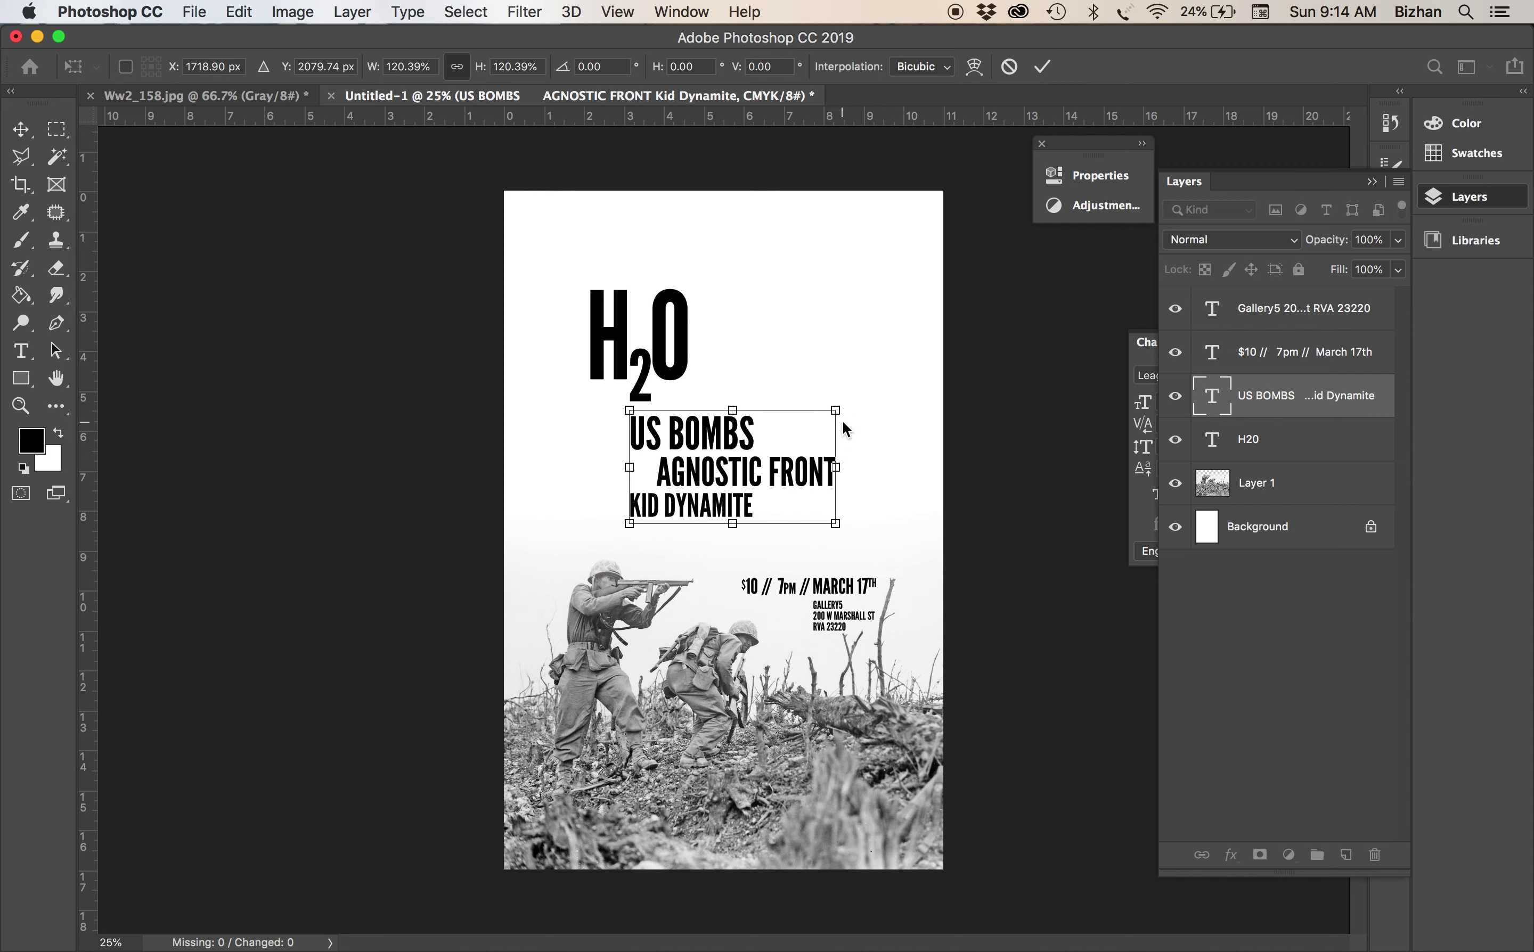
key("Return")
Enlarge the supporting band list slightly more with the guides shown, and hide the guides again to view the full flyer
key("super+semicolon")
key("super+equal")
key("super+equal")
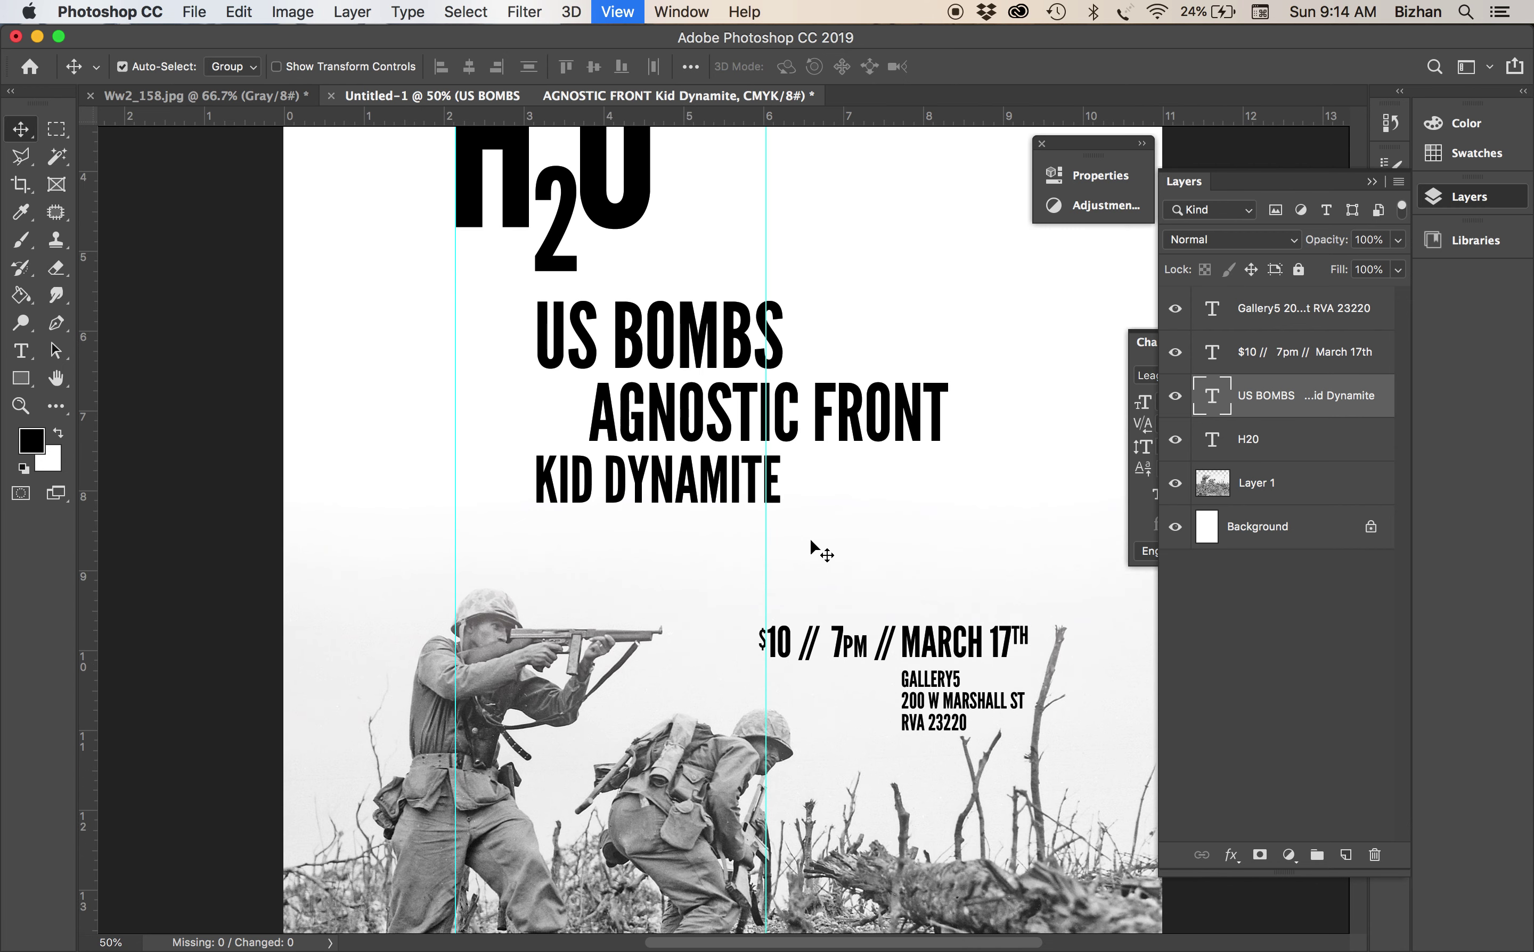
key("super+t")
left_click_drag(944, 287, 951, 286)
key("Return")
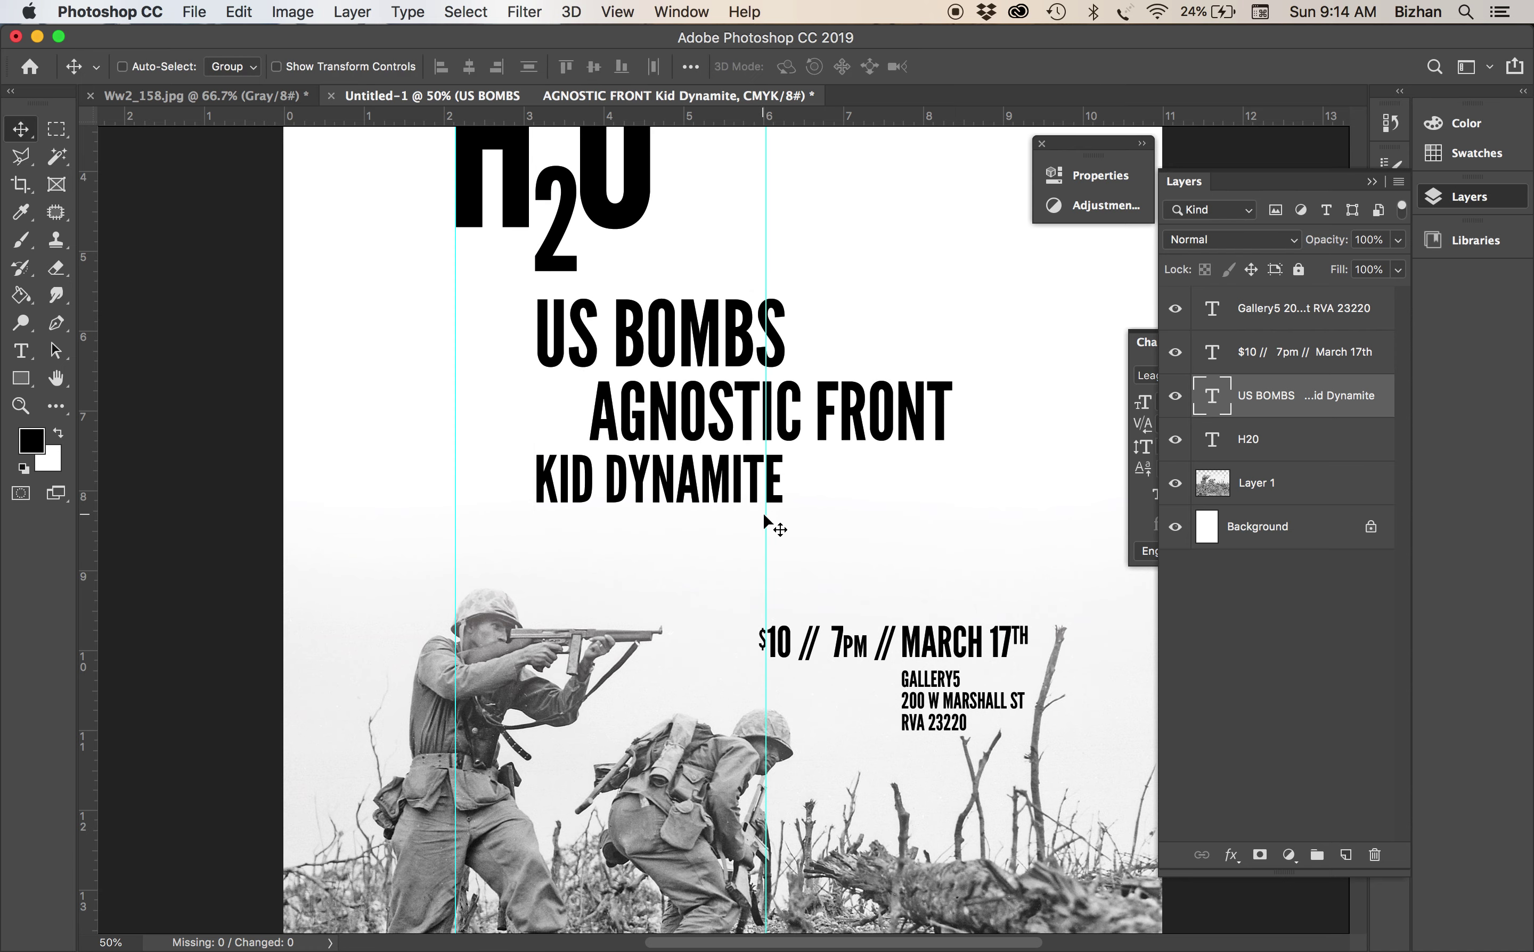
key("super+minus")
key("super+minus")
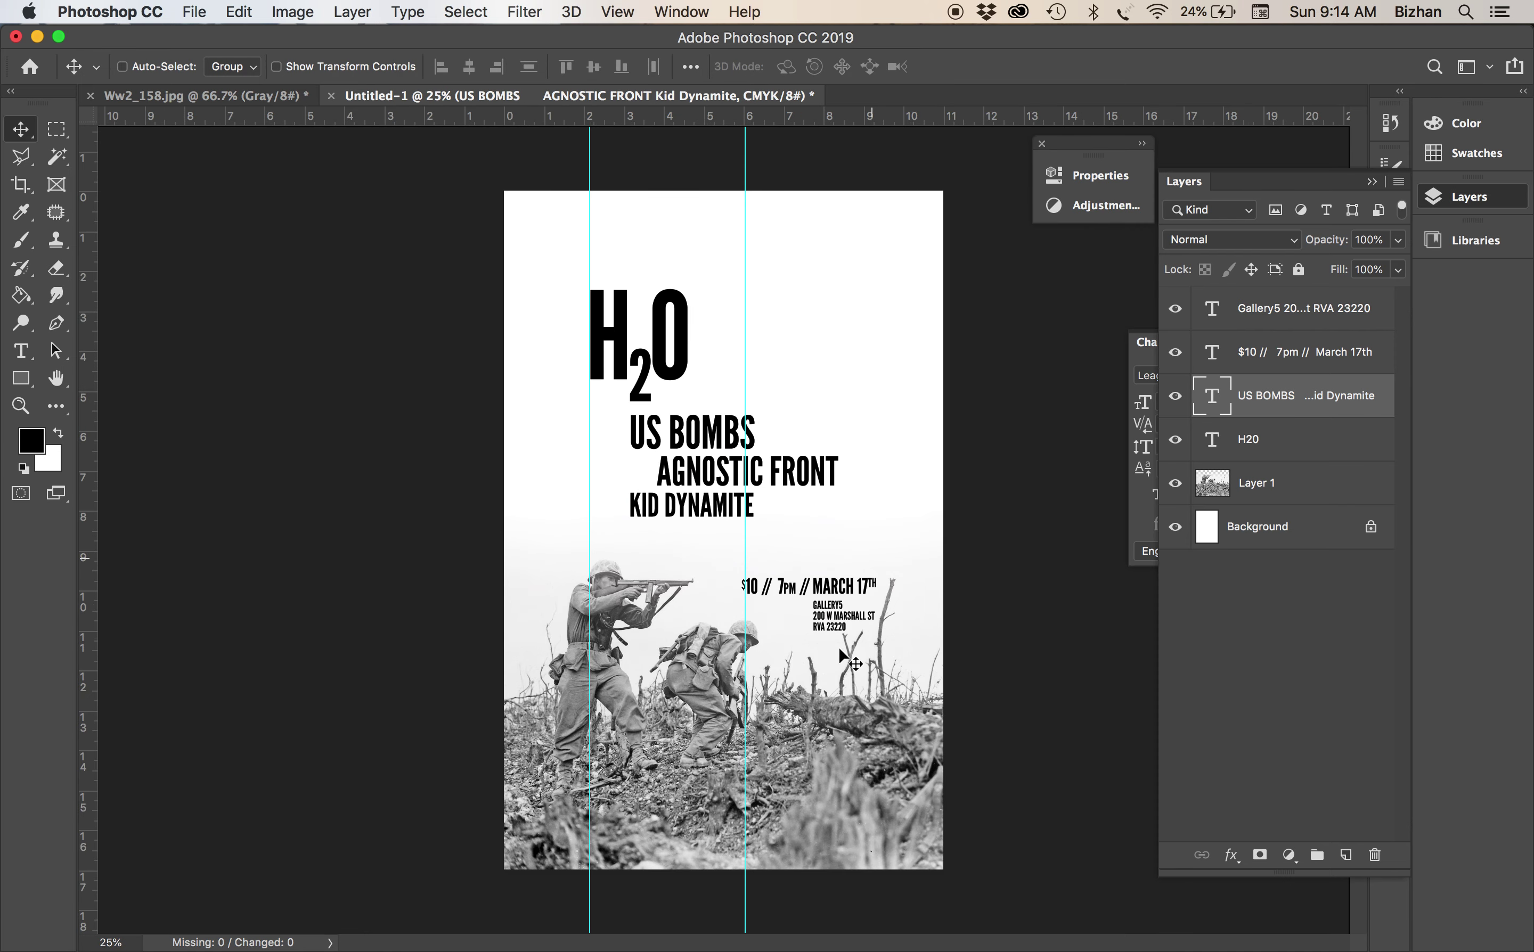
key("super+semicolon")
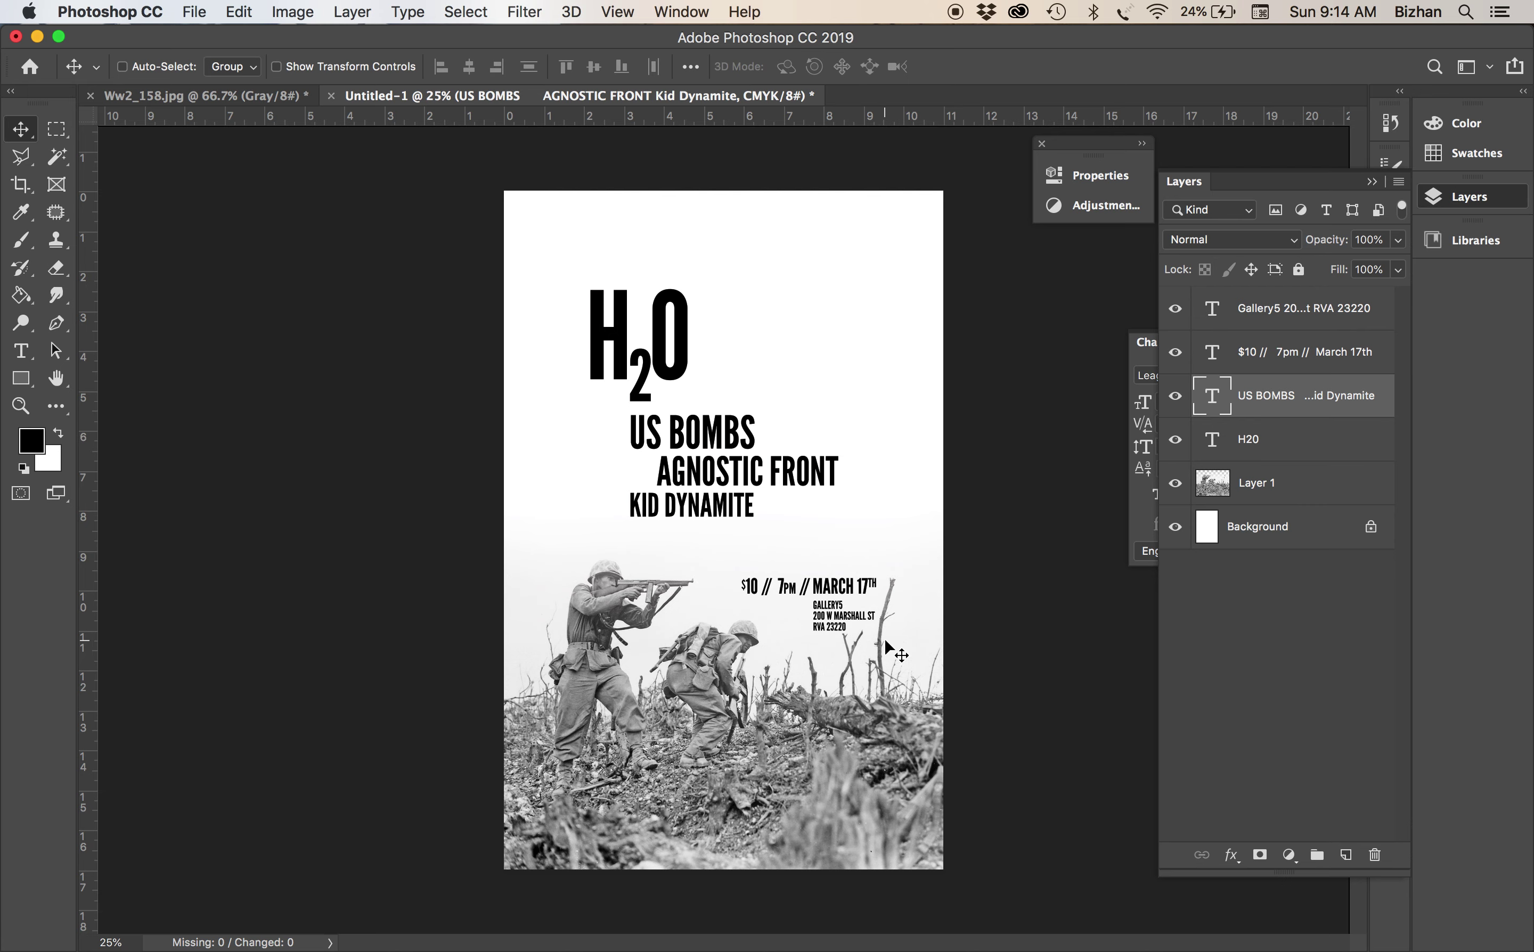
Move the H2O title straight up about 0.4 in to widen the gap above US BOMBS, and select the photo layer
key("super+plus")
key("super+minus")
left_click(1259, 438)
left_click_drag(699, 400, 683, 366)
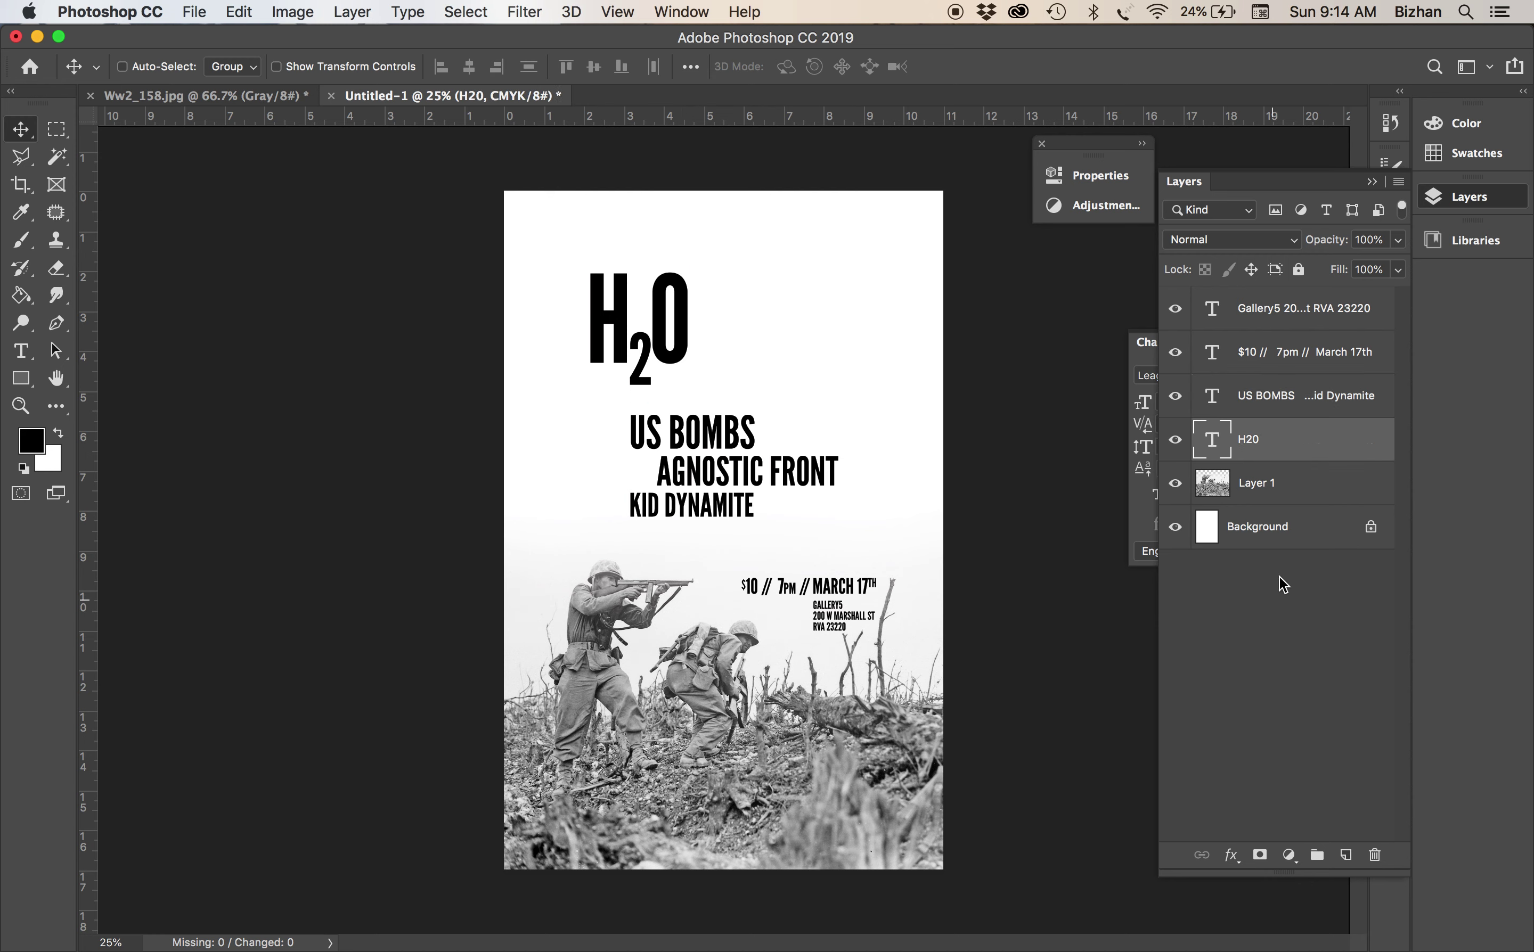
left_click(1310, 494)
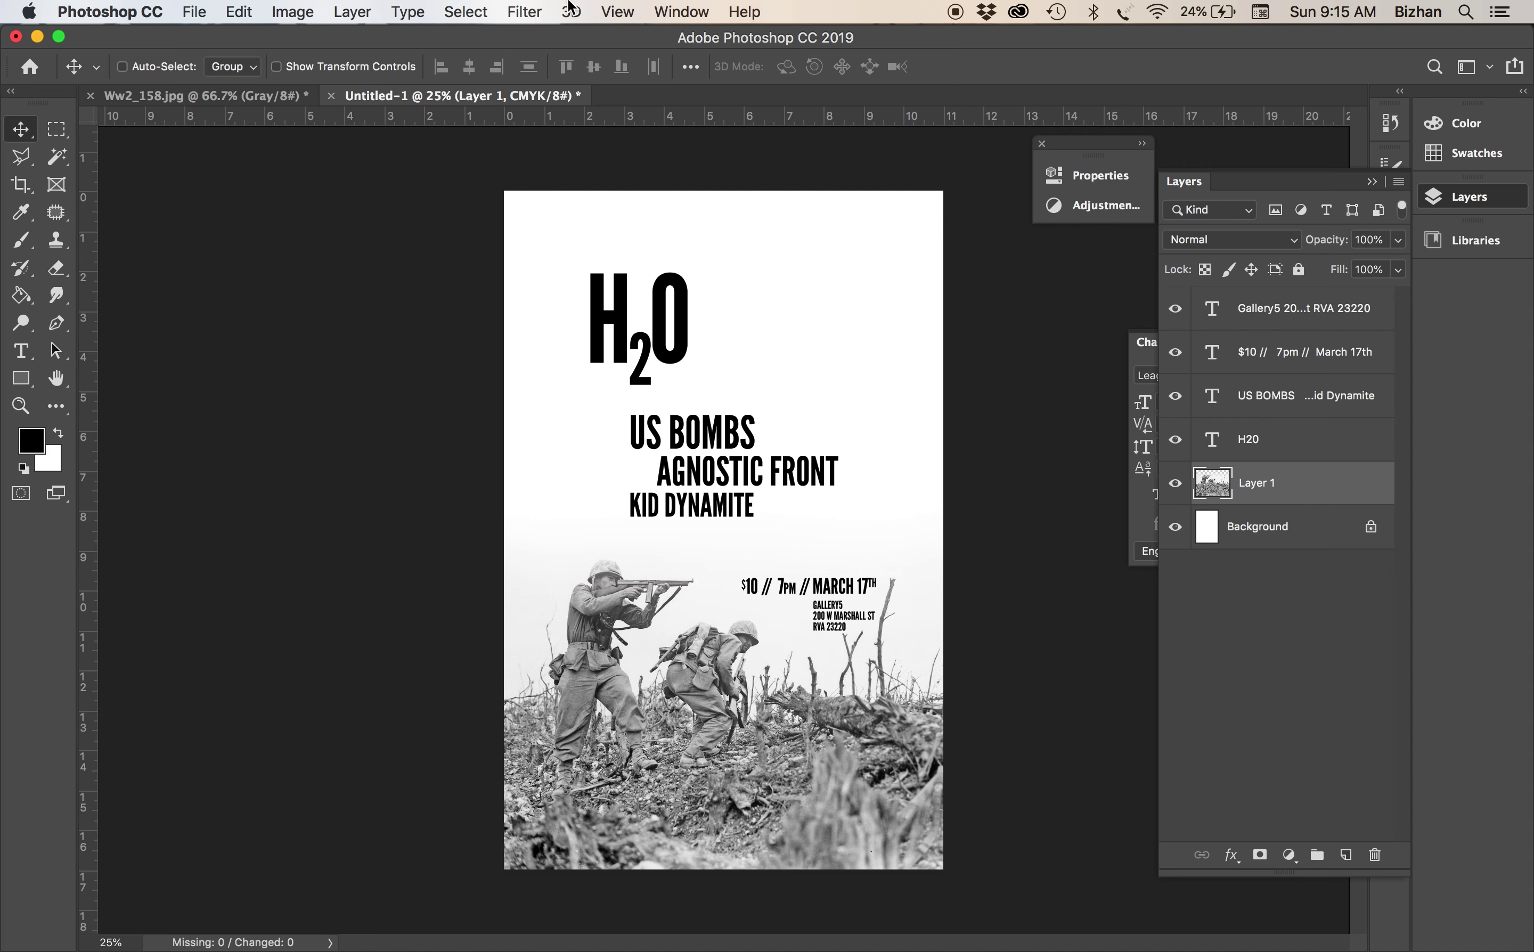
left_click(477, 10)
left_click(479, 226)
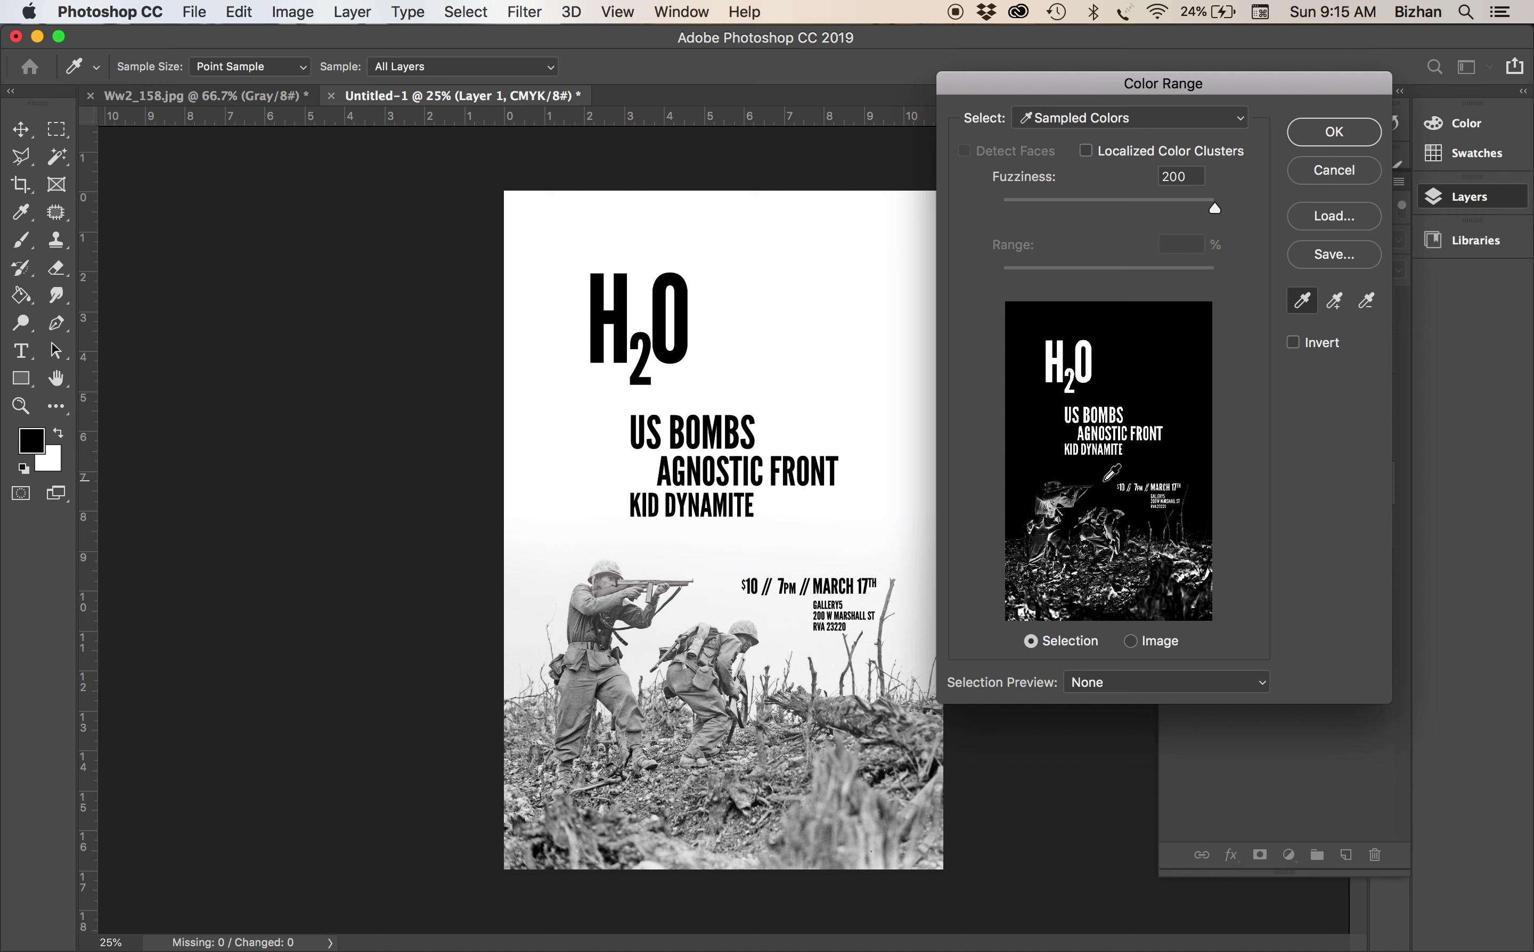
left_click(1333, 169)
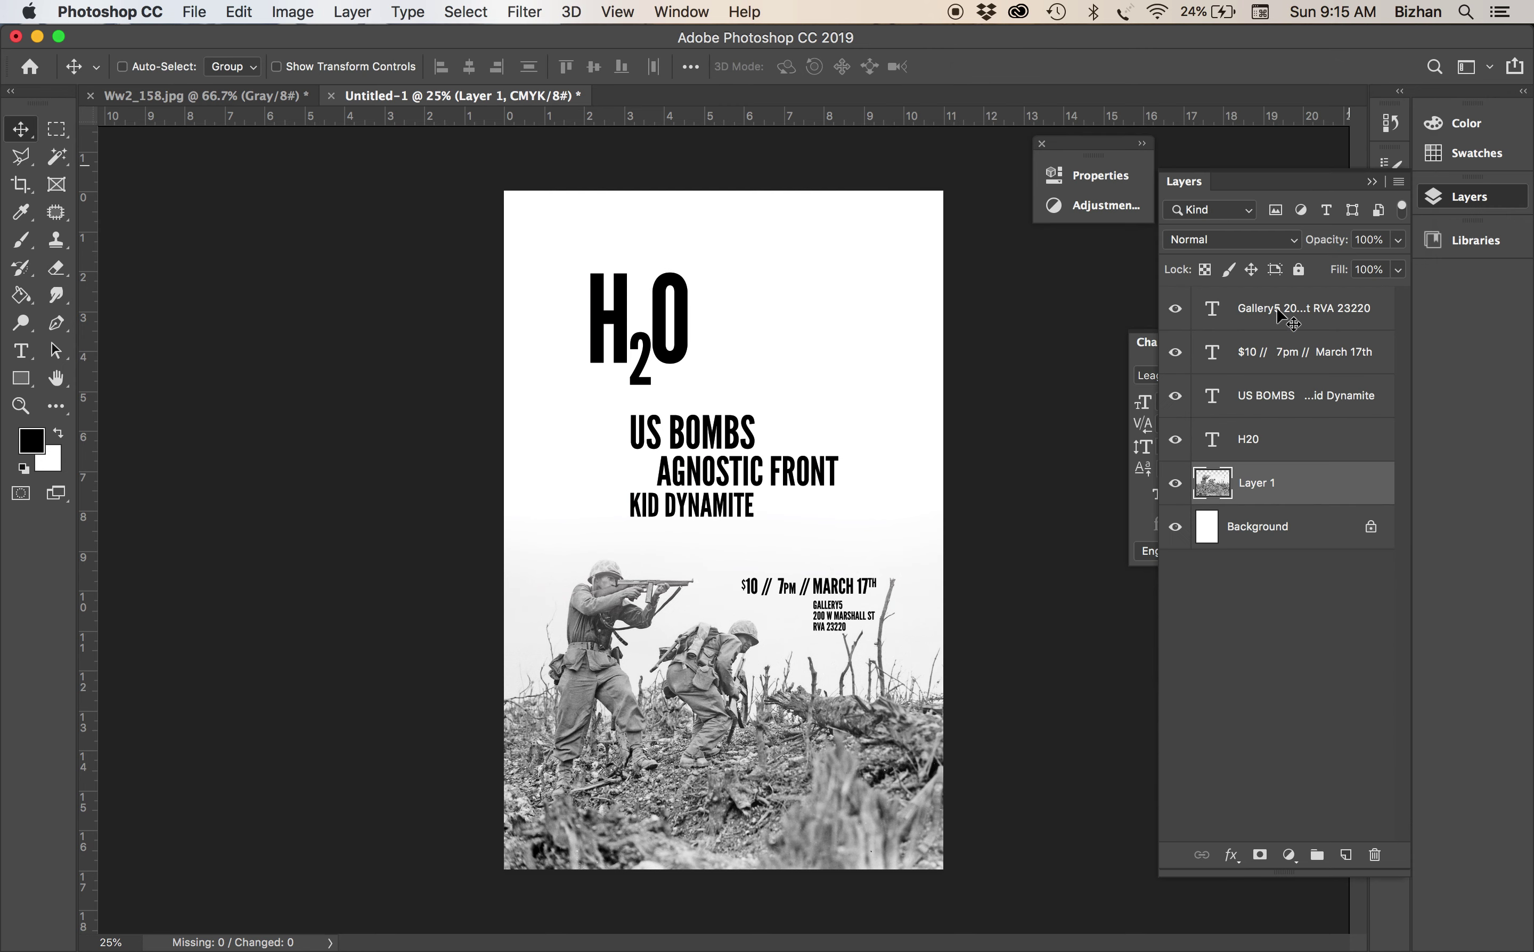
Hide the four text layers and select the photo's dark tones with Color Range, sampling the foreground at a fuzziness of 200
left_click(1175, 441)
left_click_drag(1177, 444, 1174, 317)
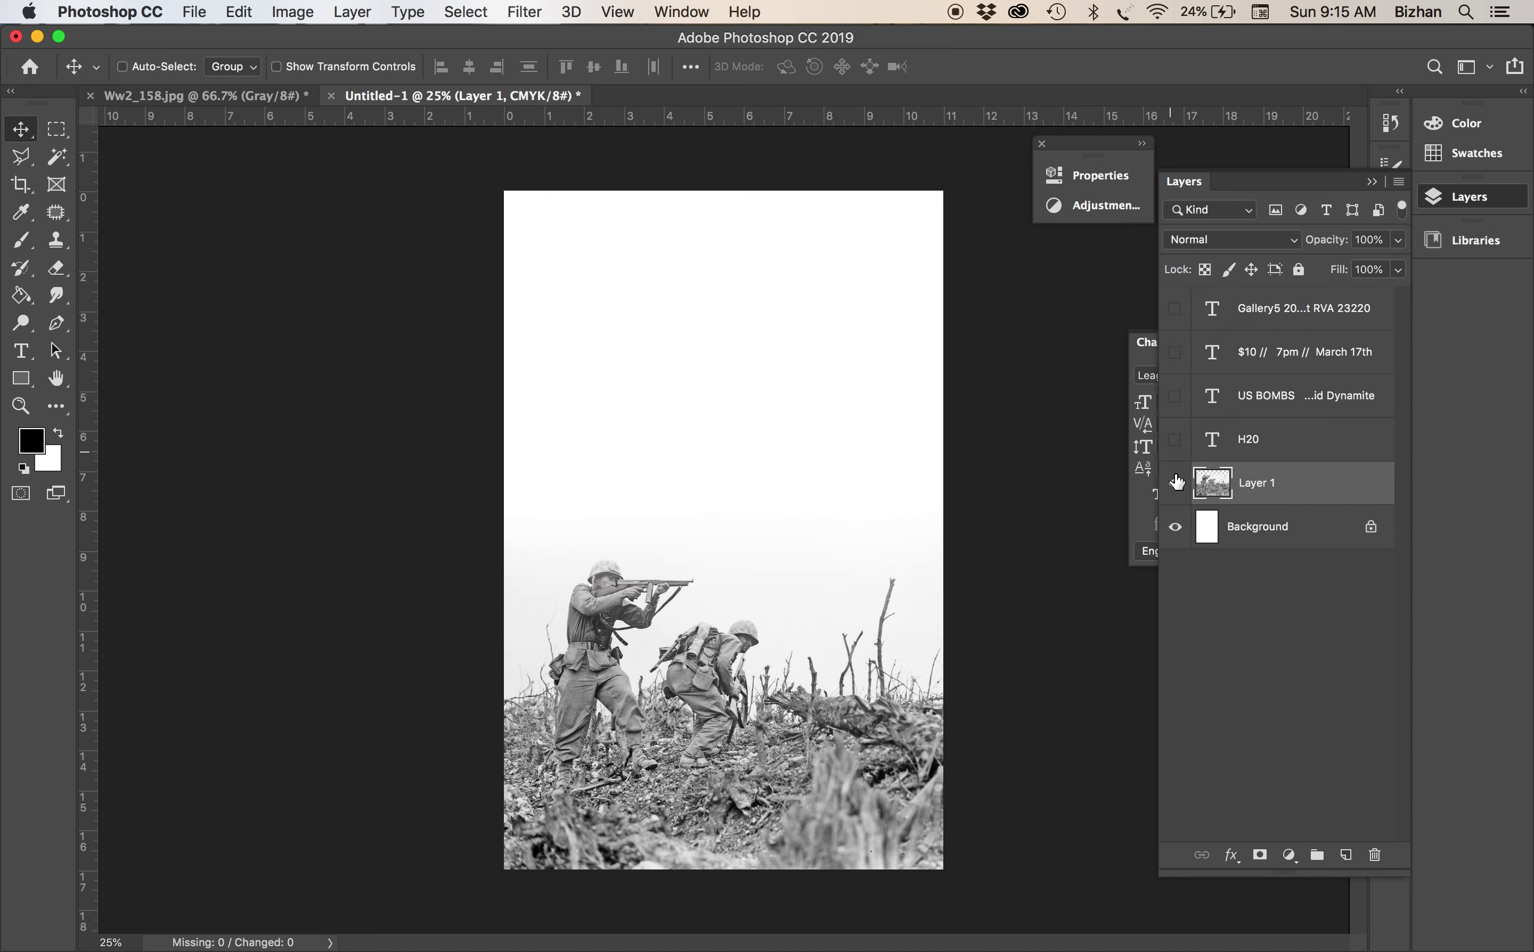
left_click(466, 11)
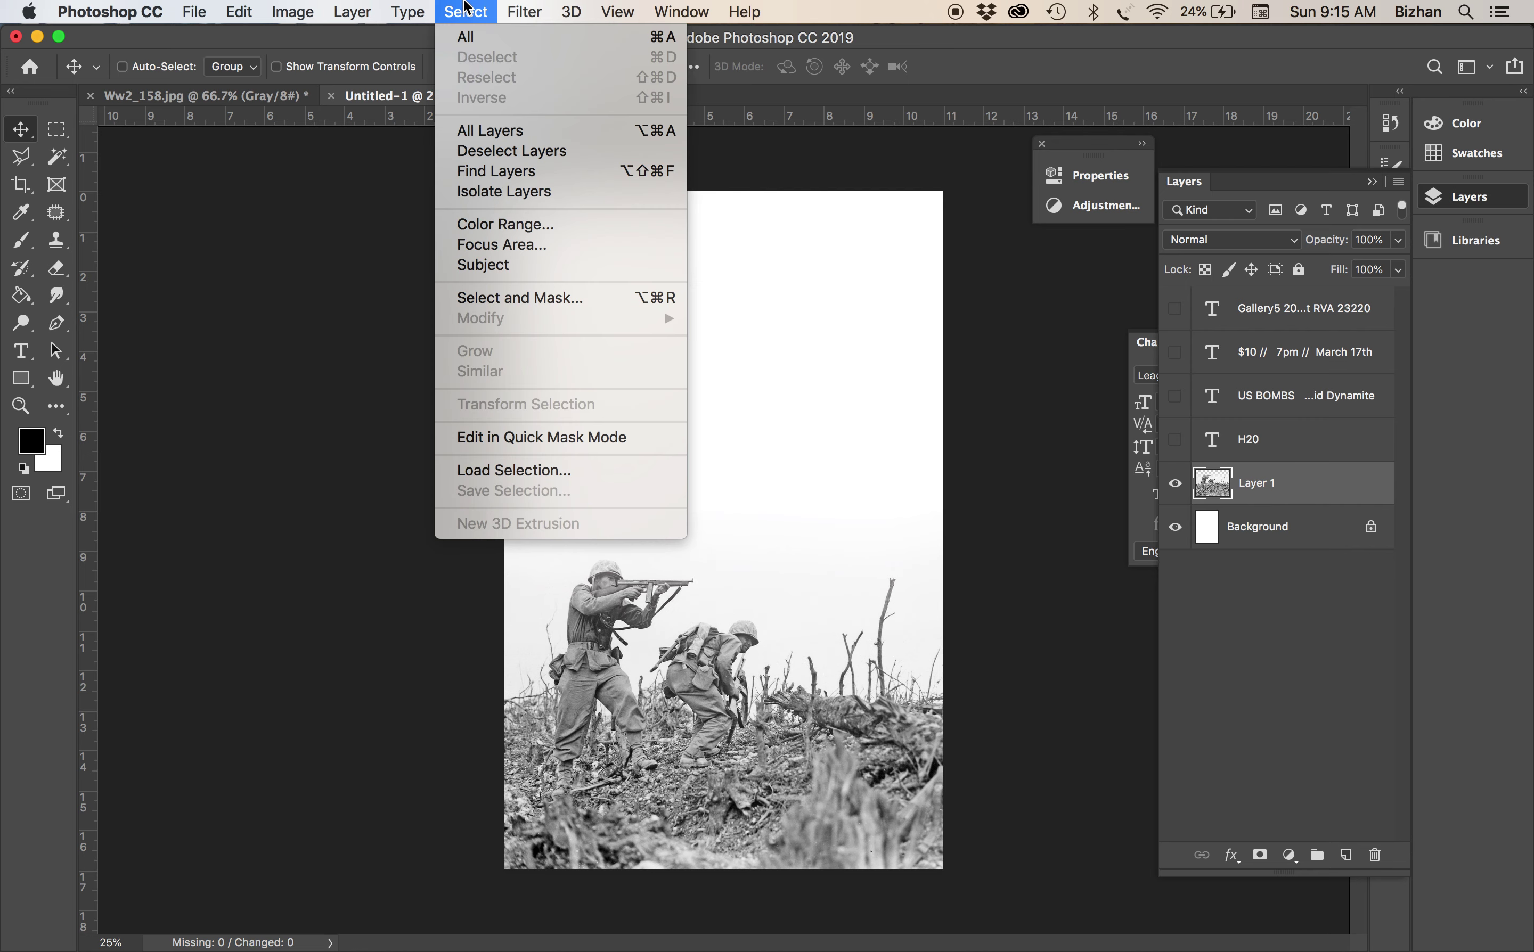
left_click(523, 228)
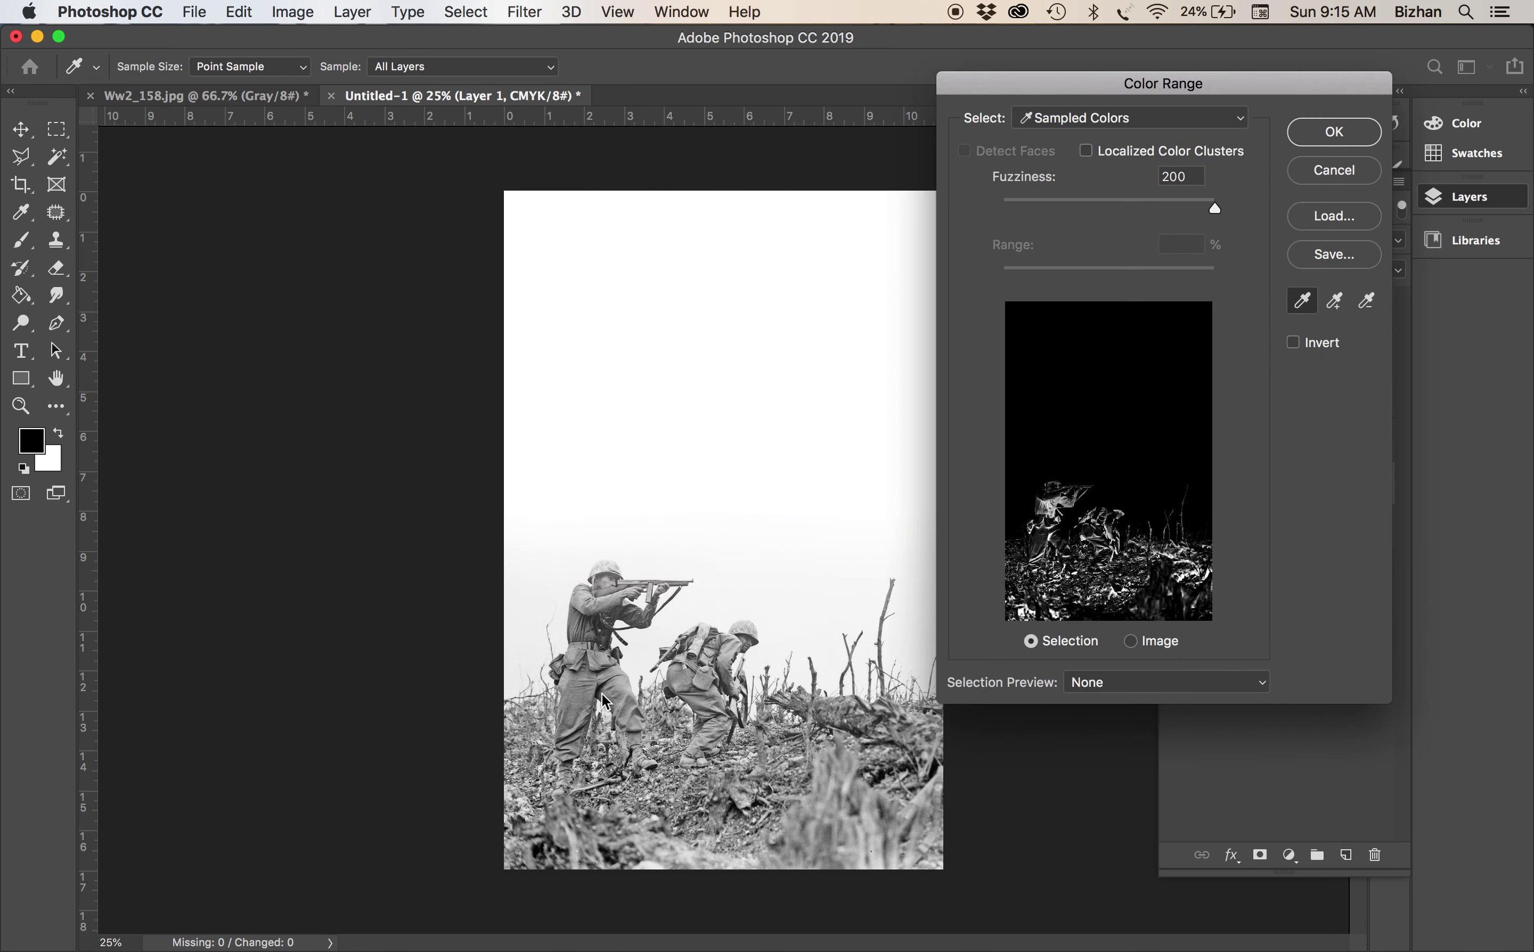
left_click(602, 860)
key("Return")
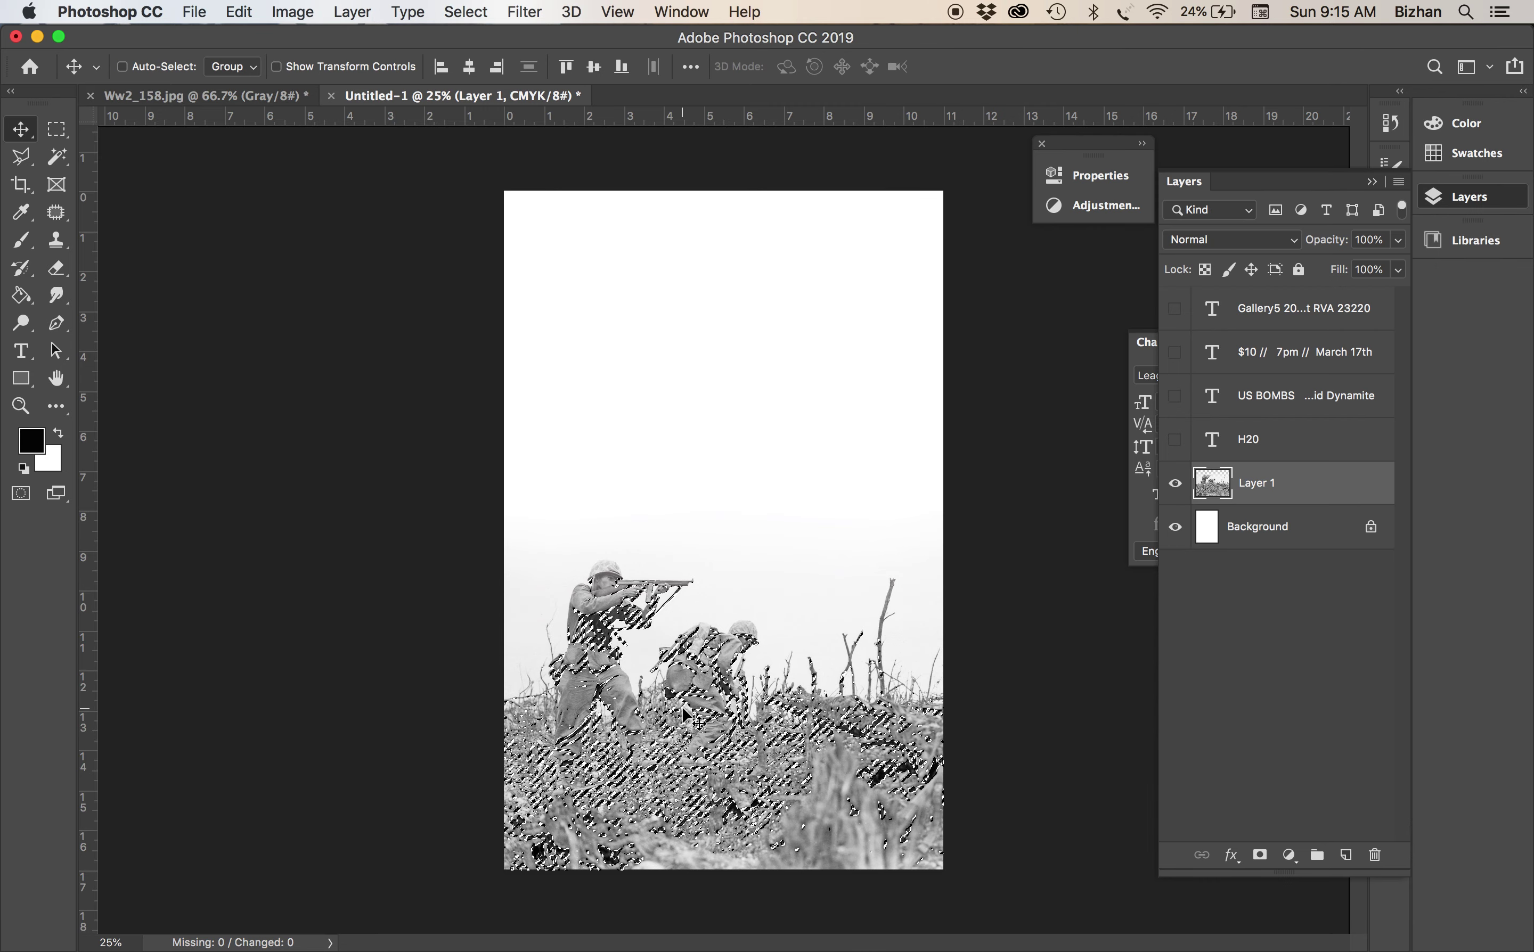
key("super+plus")
key("super+plus")
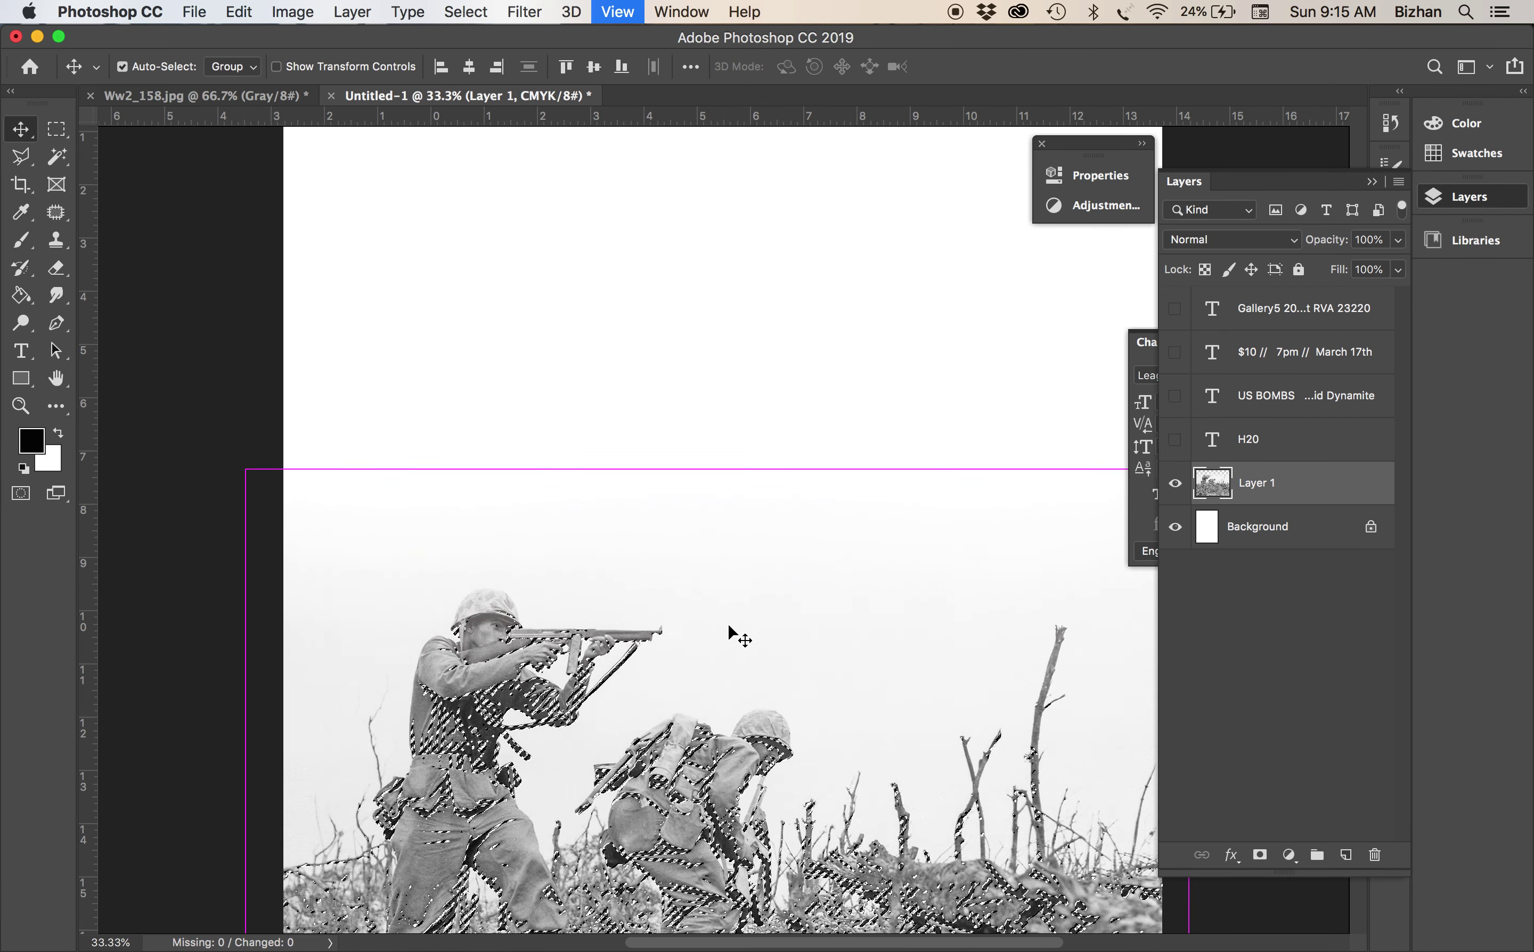
Drop the current selection and reselect the photo's dark tones with Color Range, sampling a dark area of the foreground at a fuzziness of 200
key("super+d")
left_click(465, 11)
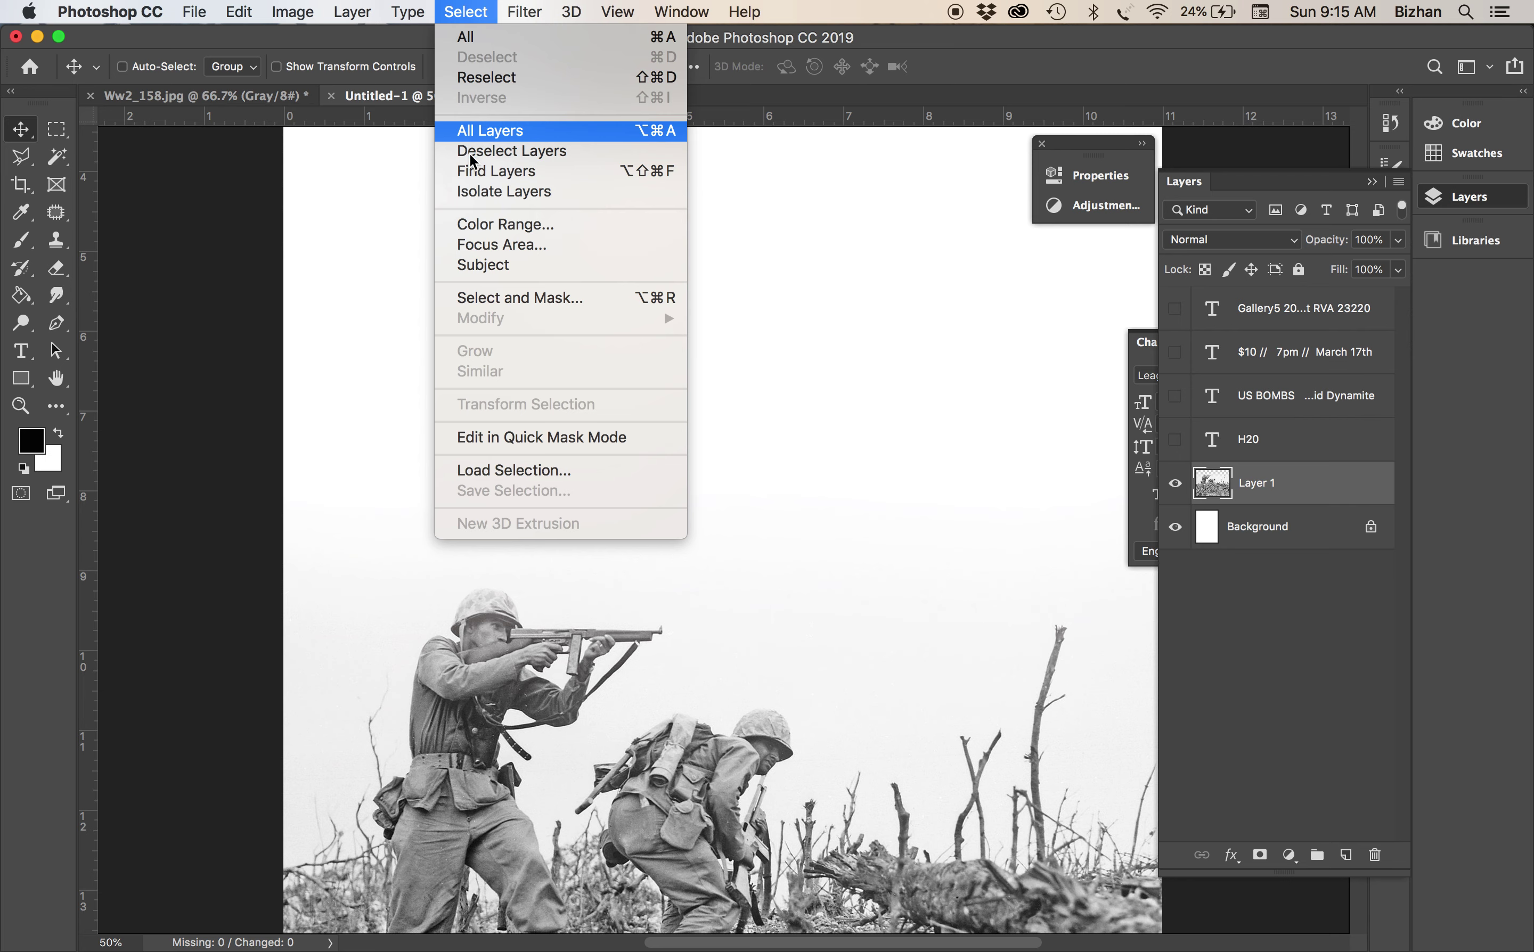
left_click(469, 223)
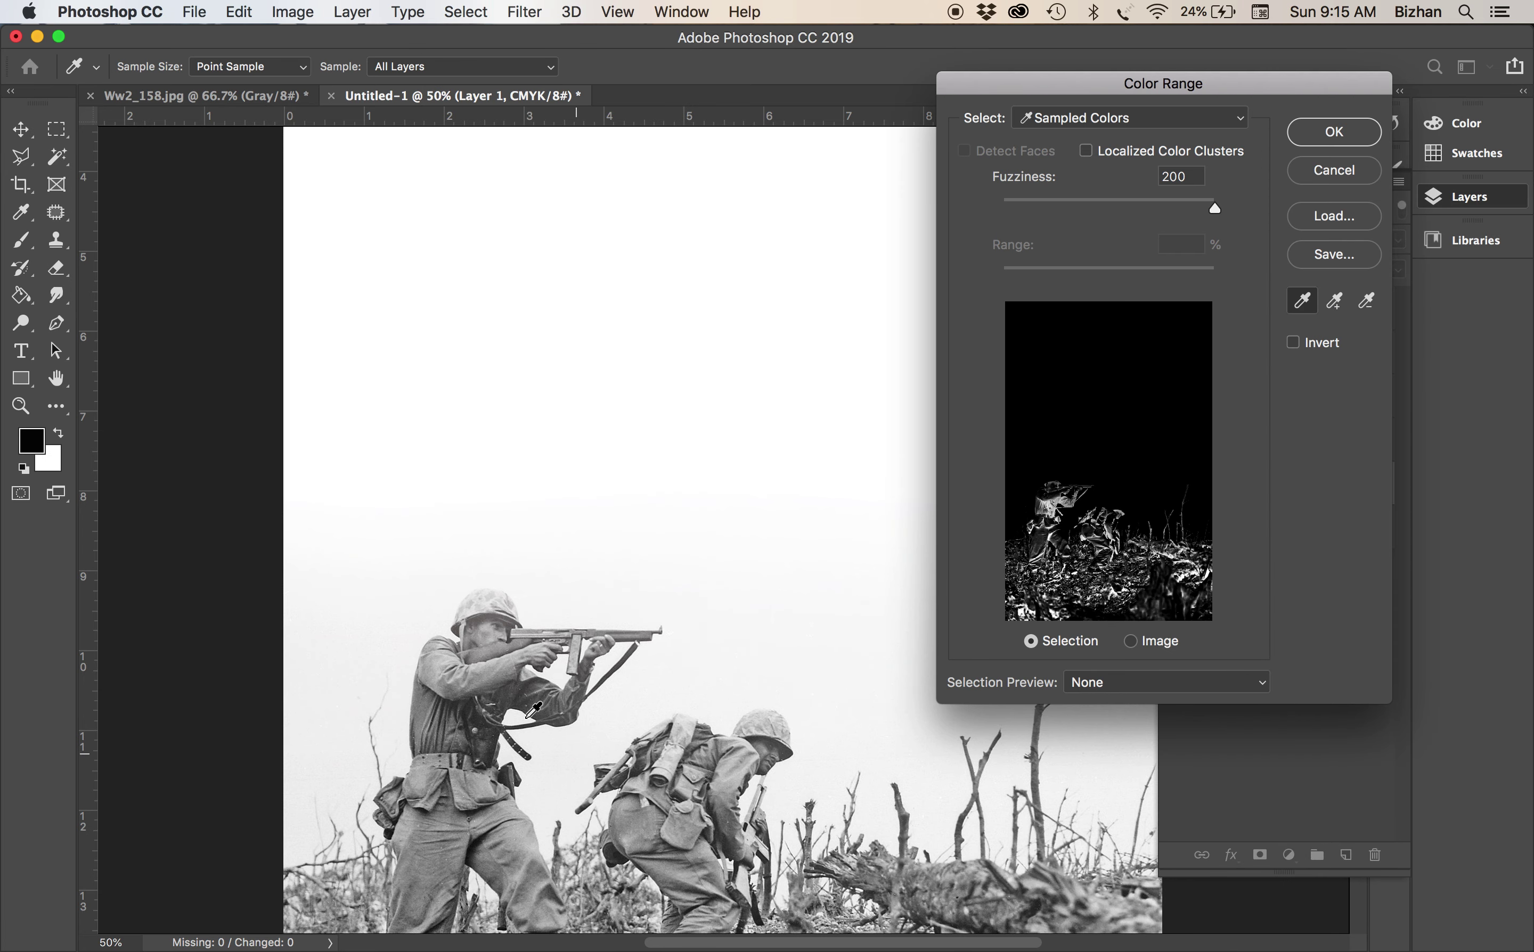
scroll(542, 806, "down", 5)
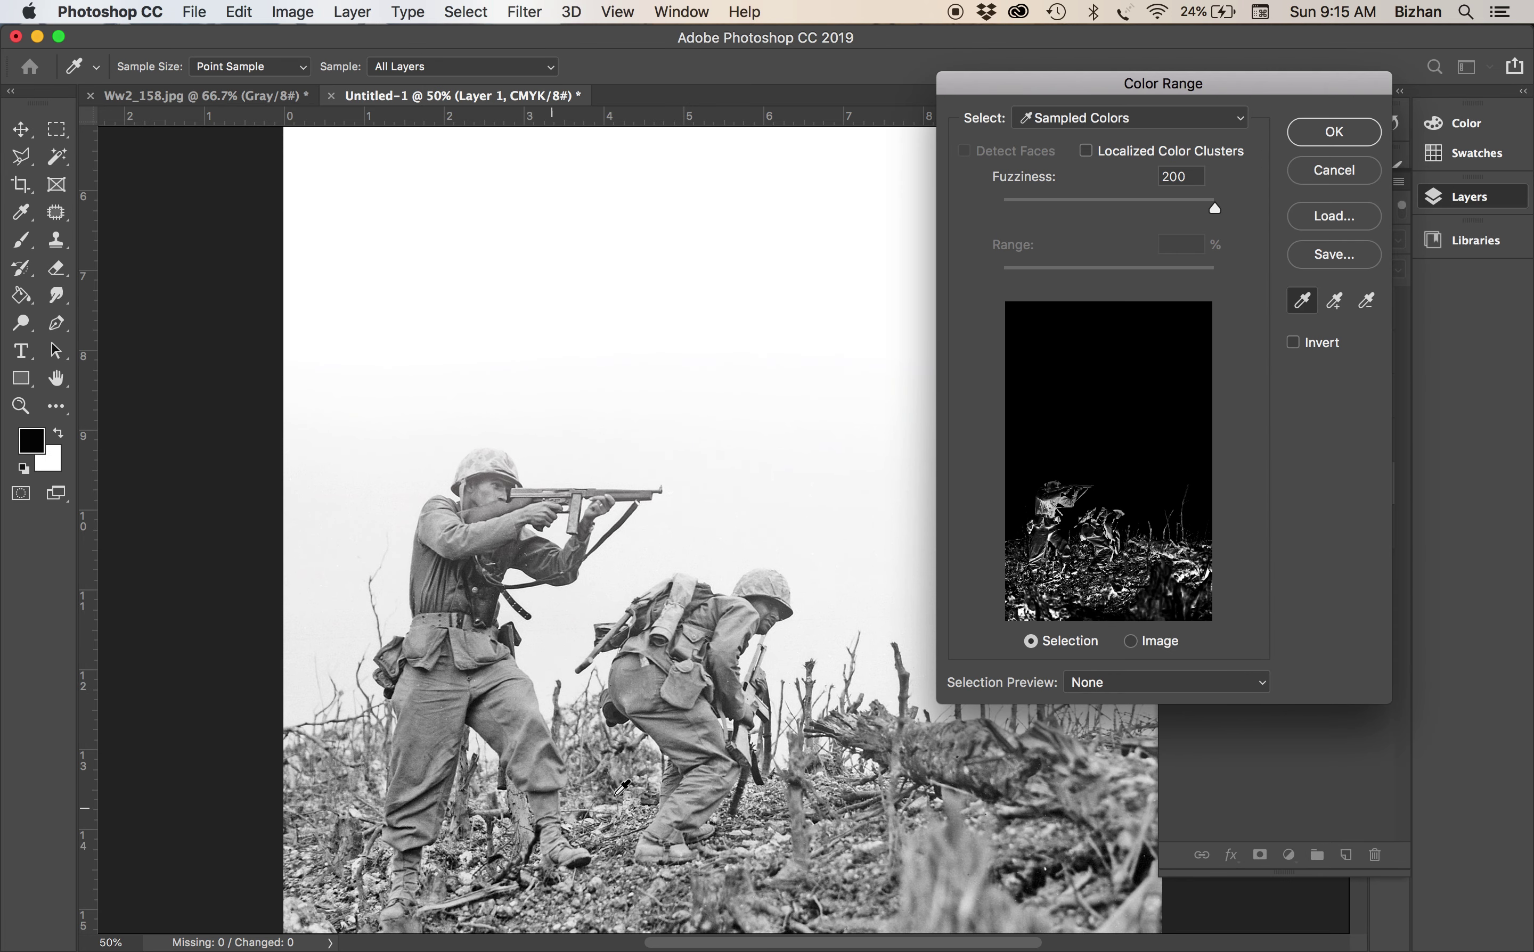
left_click(585, 858)
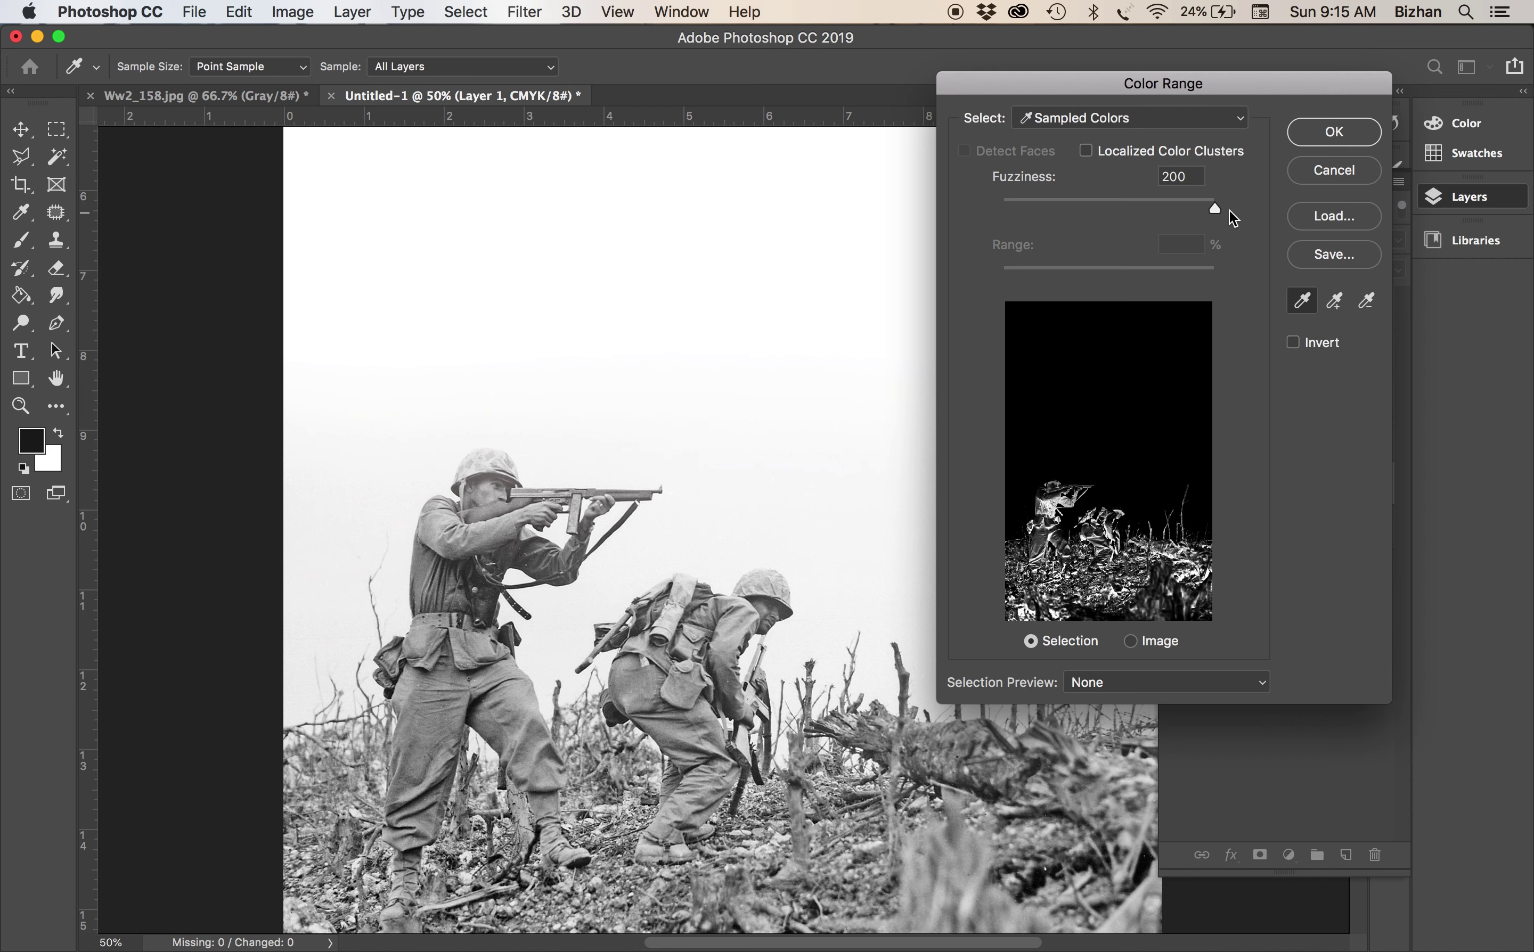
left_click(1176, 202)
left_click_drag(1172, 200, 1260, 200)
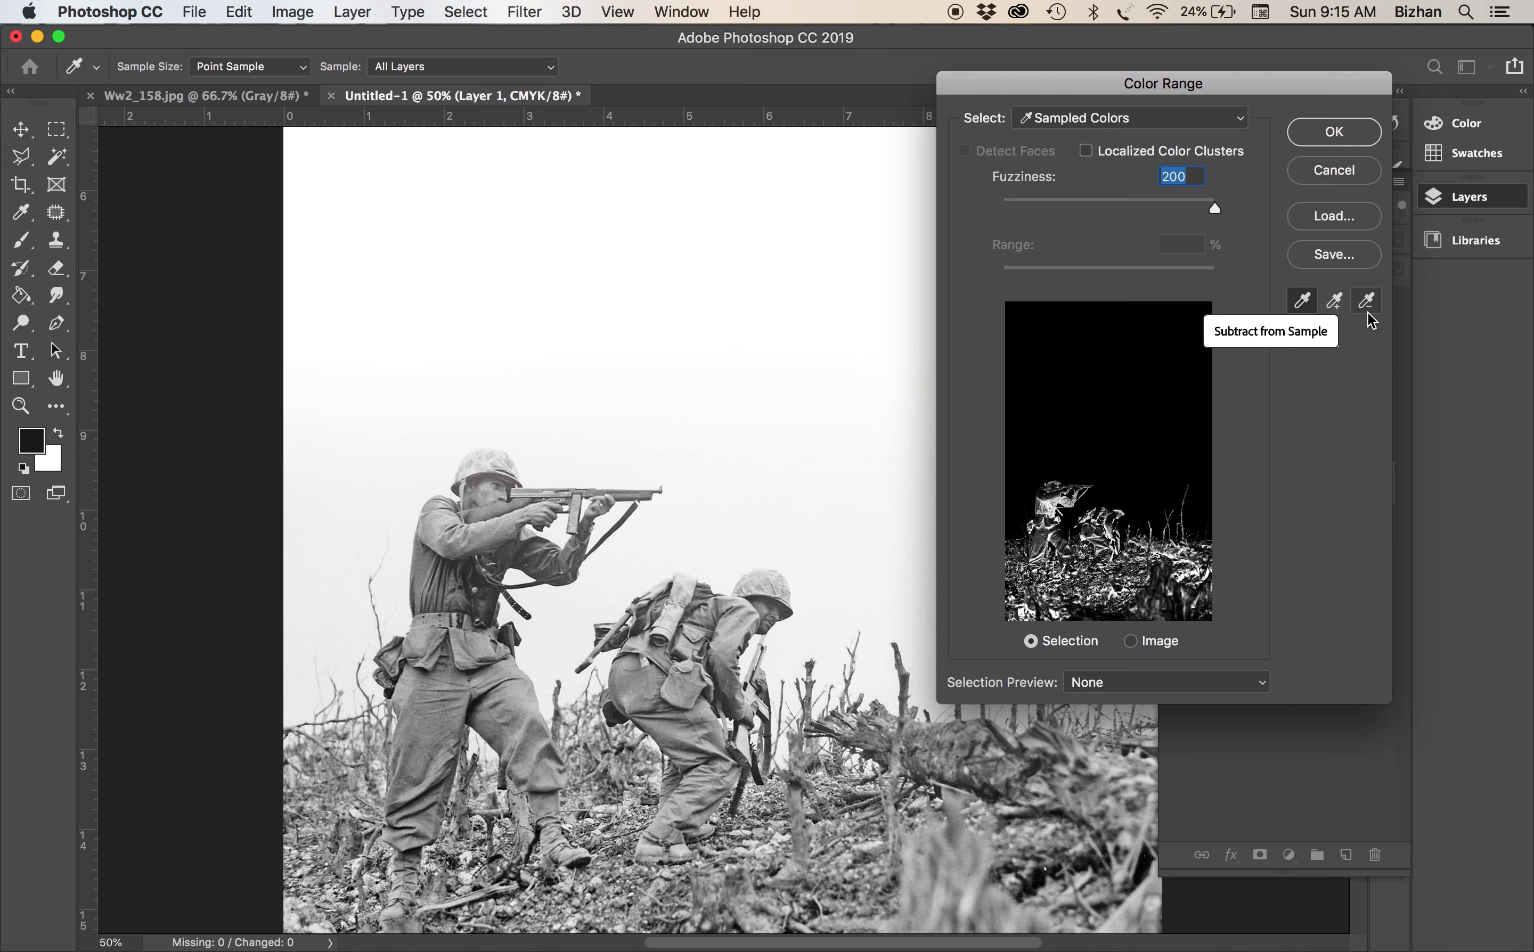
left_click(1327, 135)
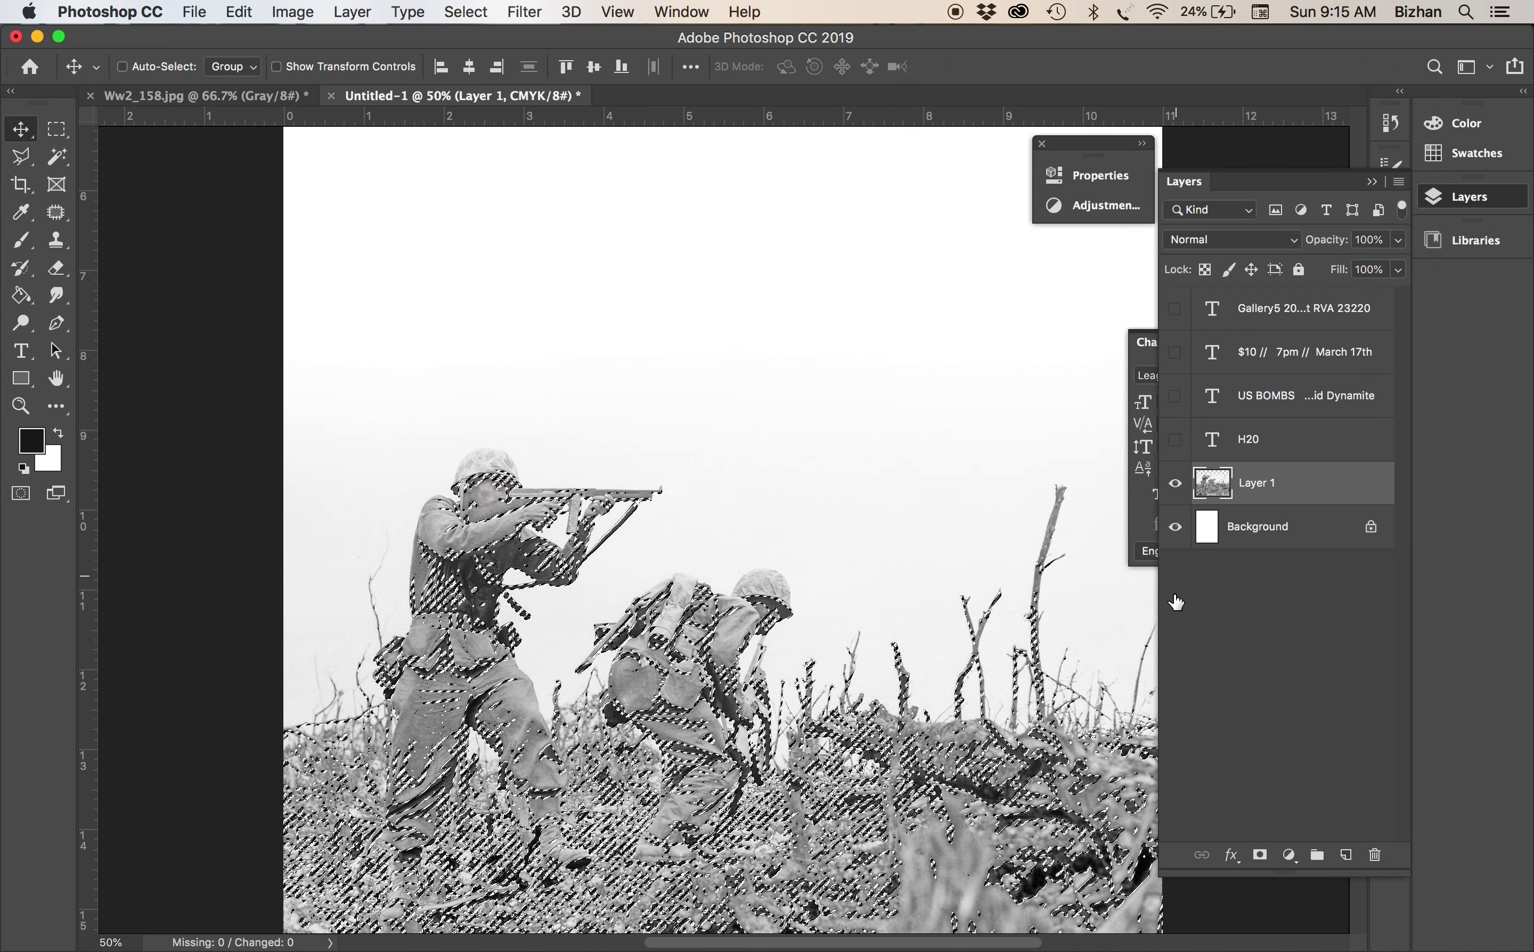
Fill the selected dark tones with the green #00c4a6 at 100% opacity on a new layer above the photo, and deselect
left_click(1346, 855)
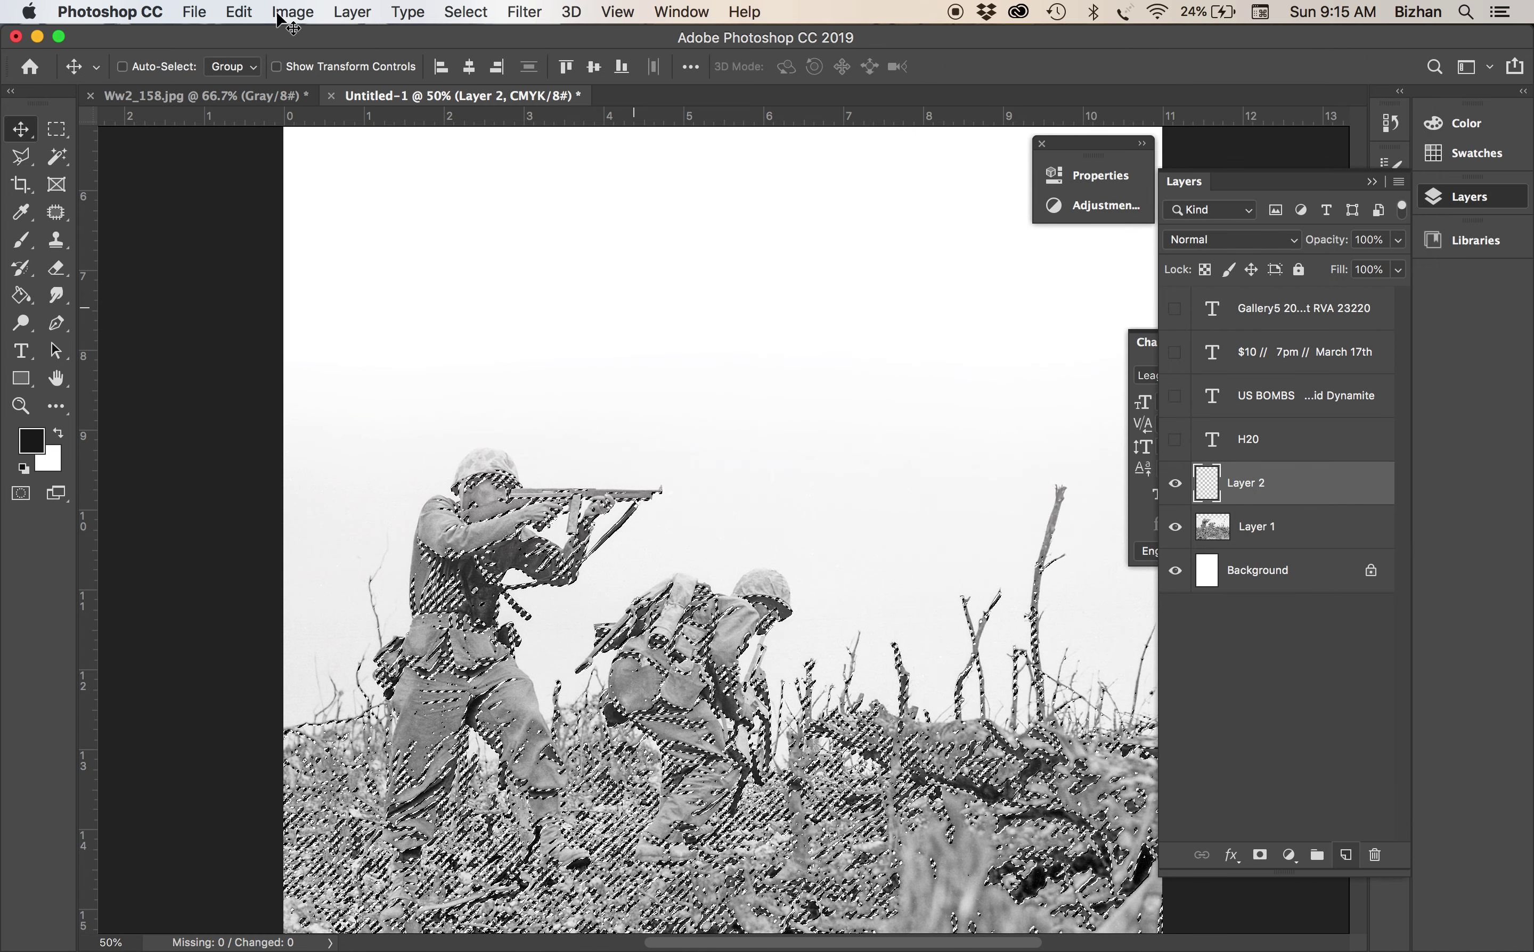
left_click(231, 10)
left_click(249, 353)
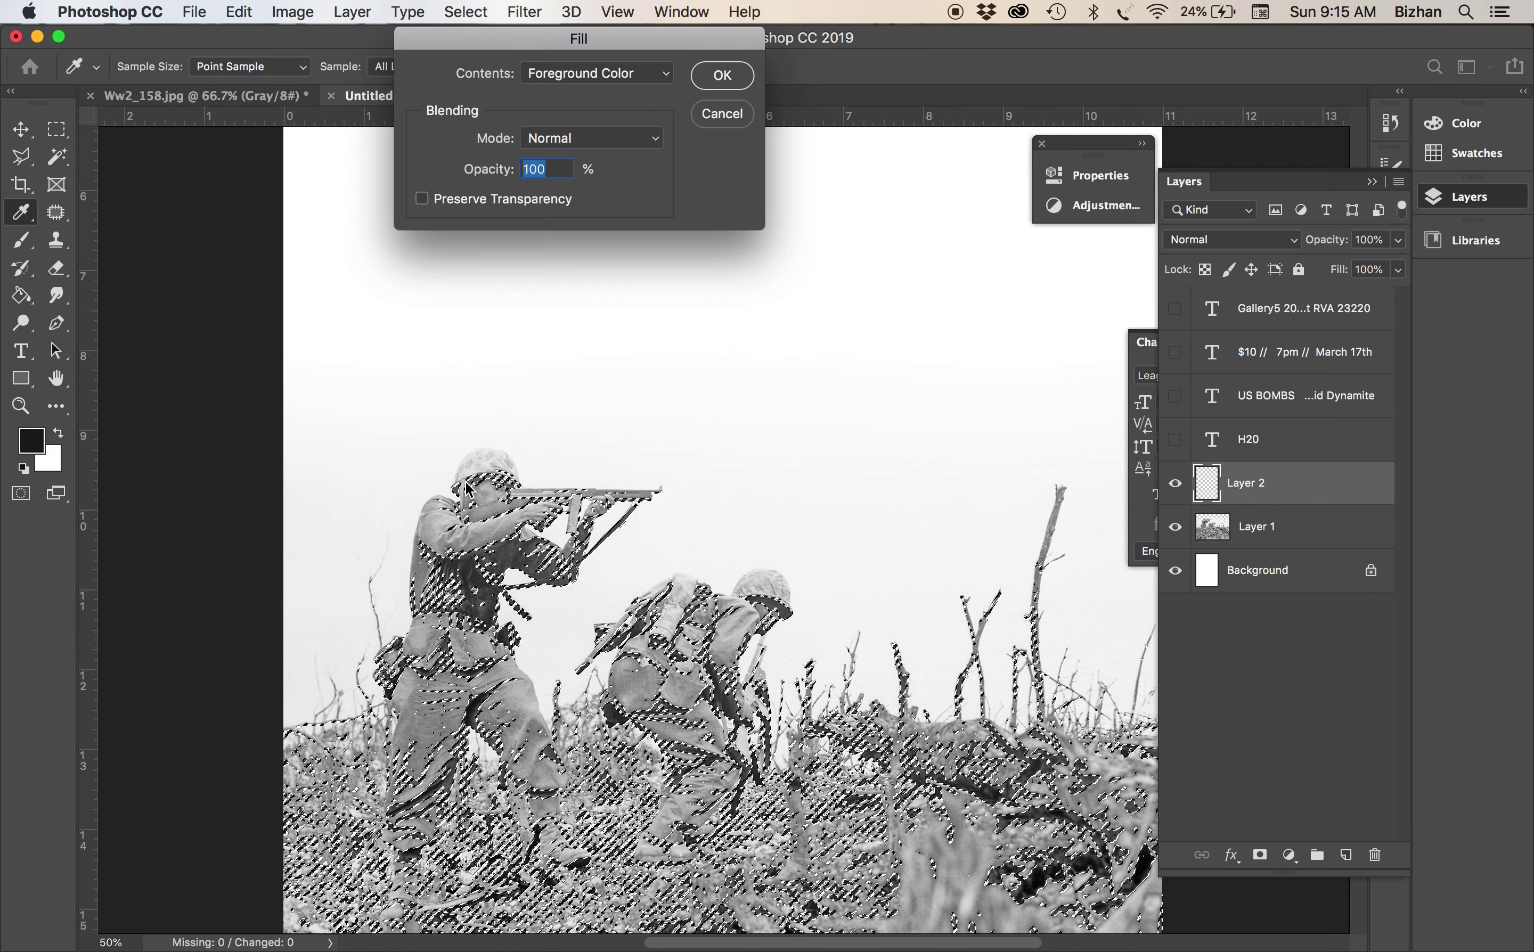
left_click(616, 81)
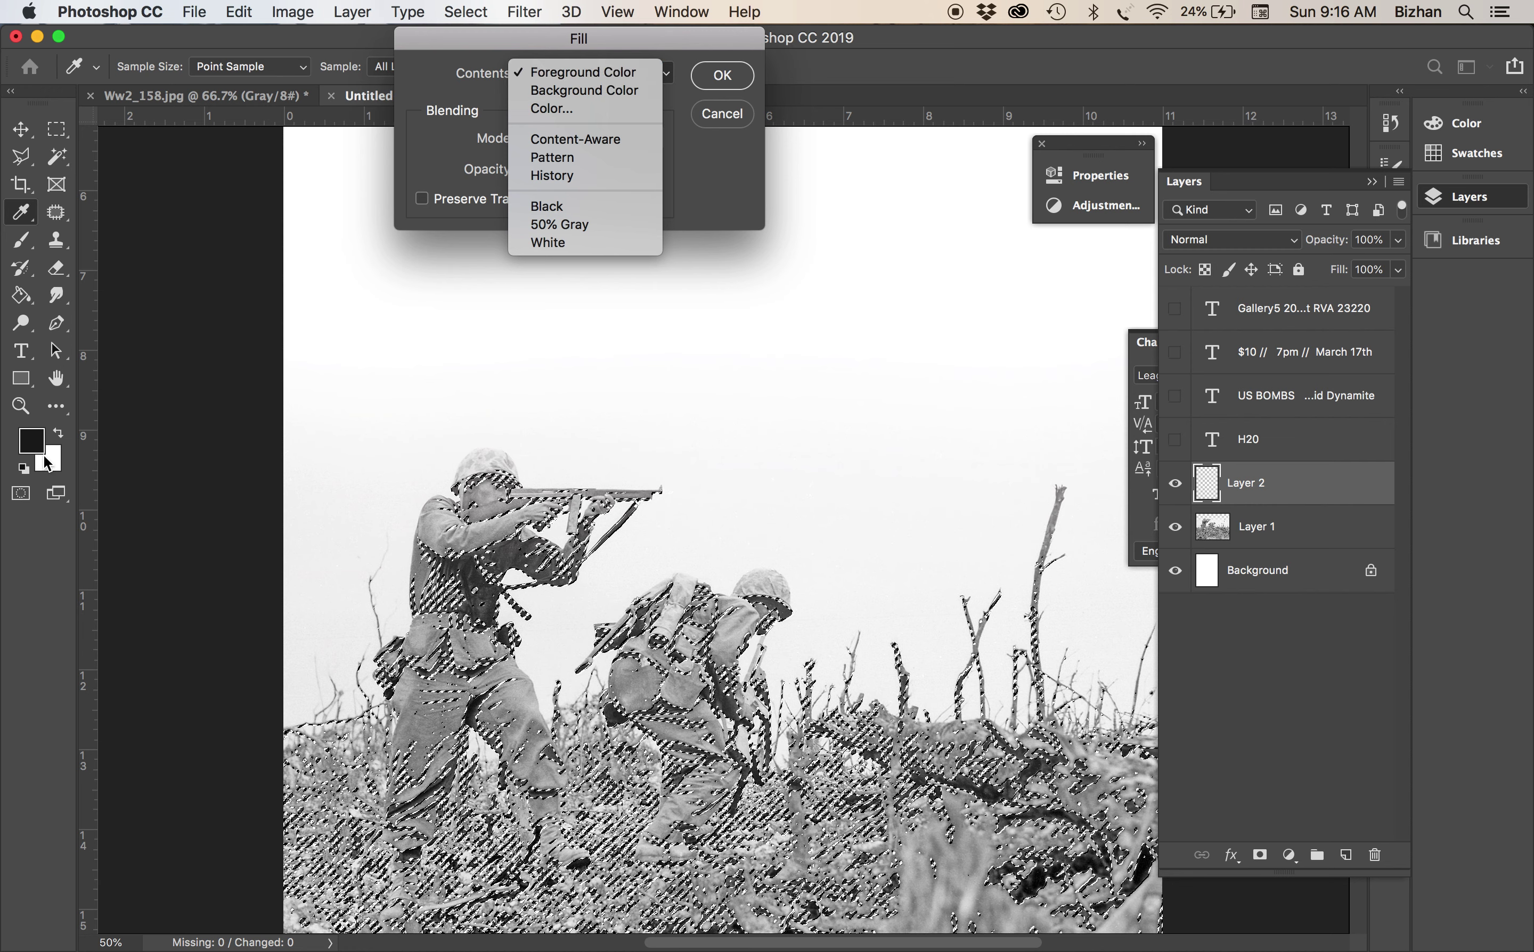
left_click(550, 108)
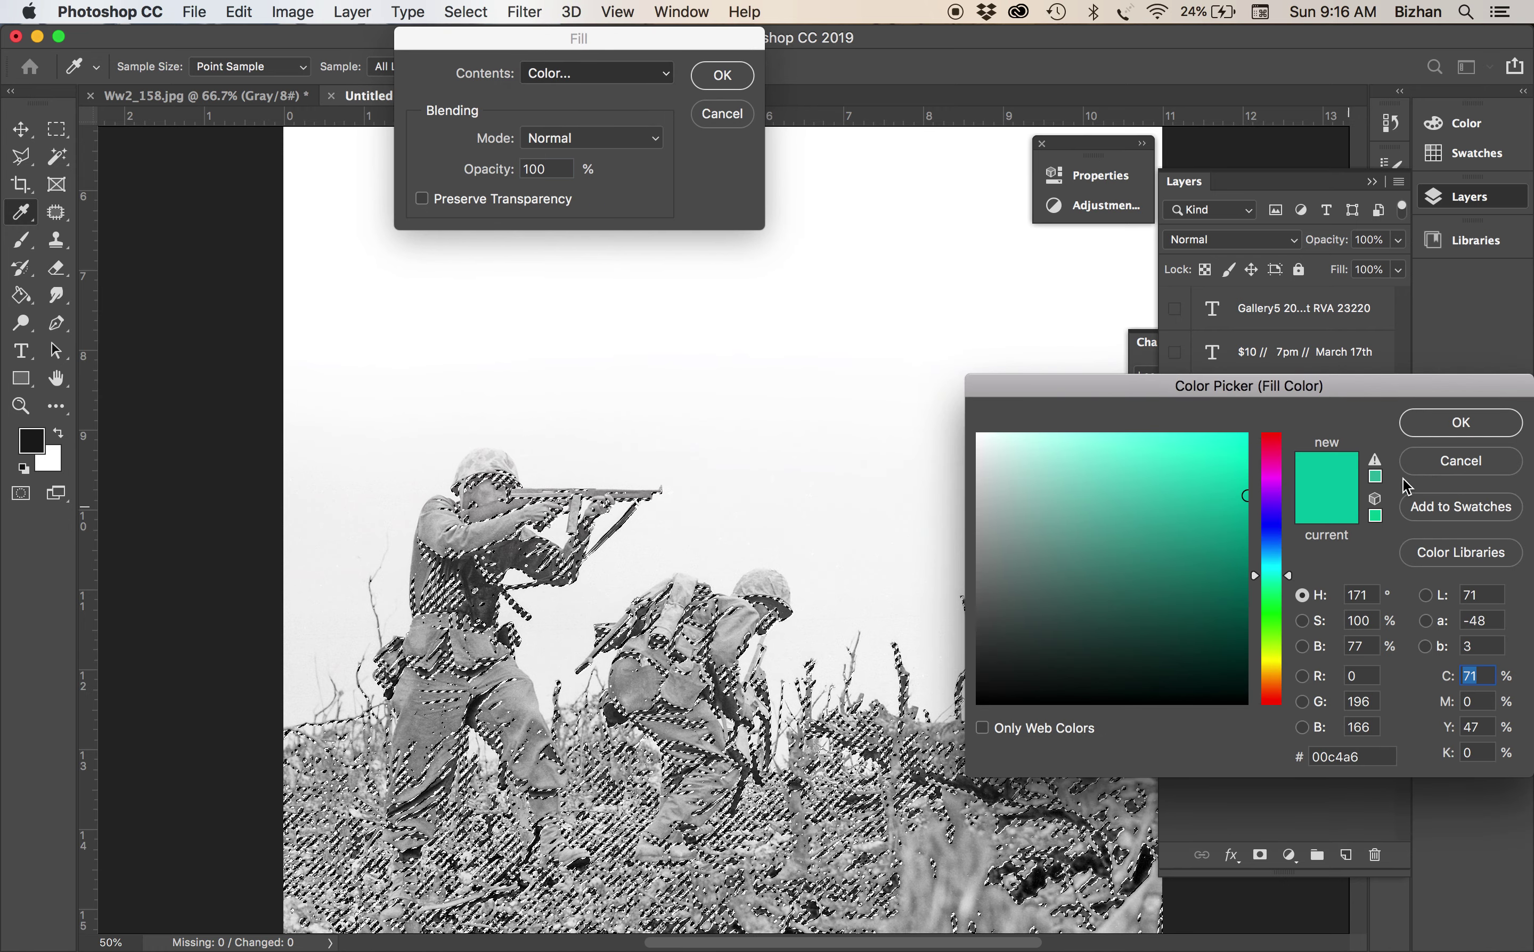
left_click(1436, 431)
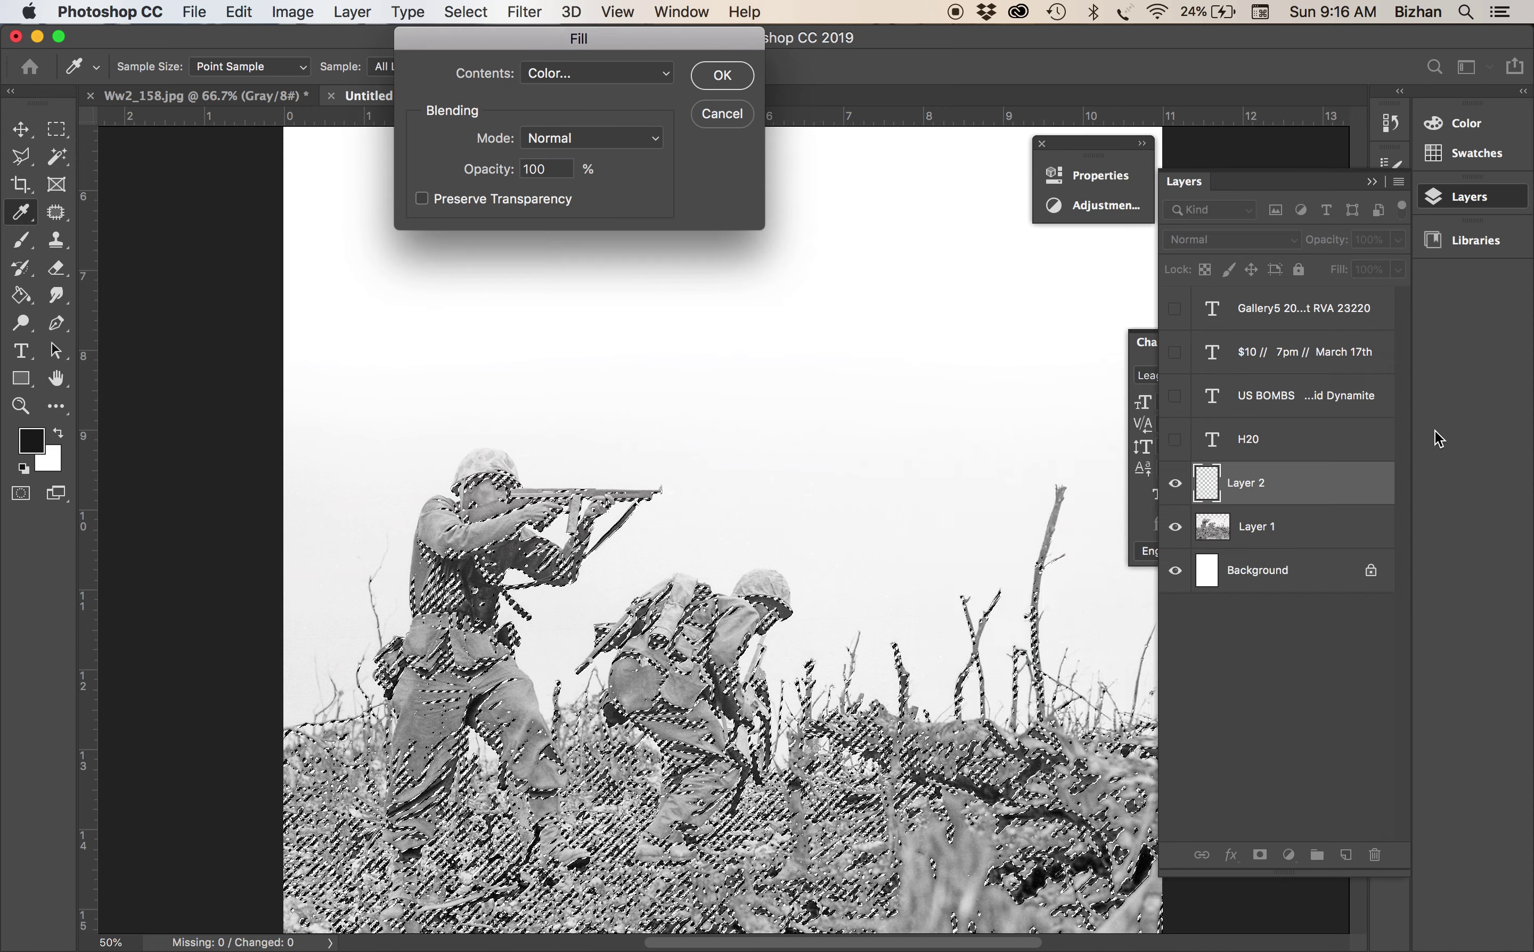
left_click(719, 86)
key("v")
key("super+d")
Hide the original photo layer and turn the four text layers back on over the green artwork
key("super+minus")
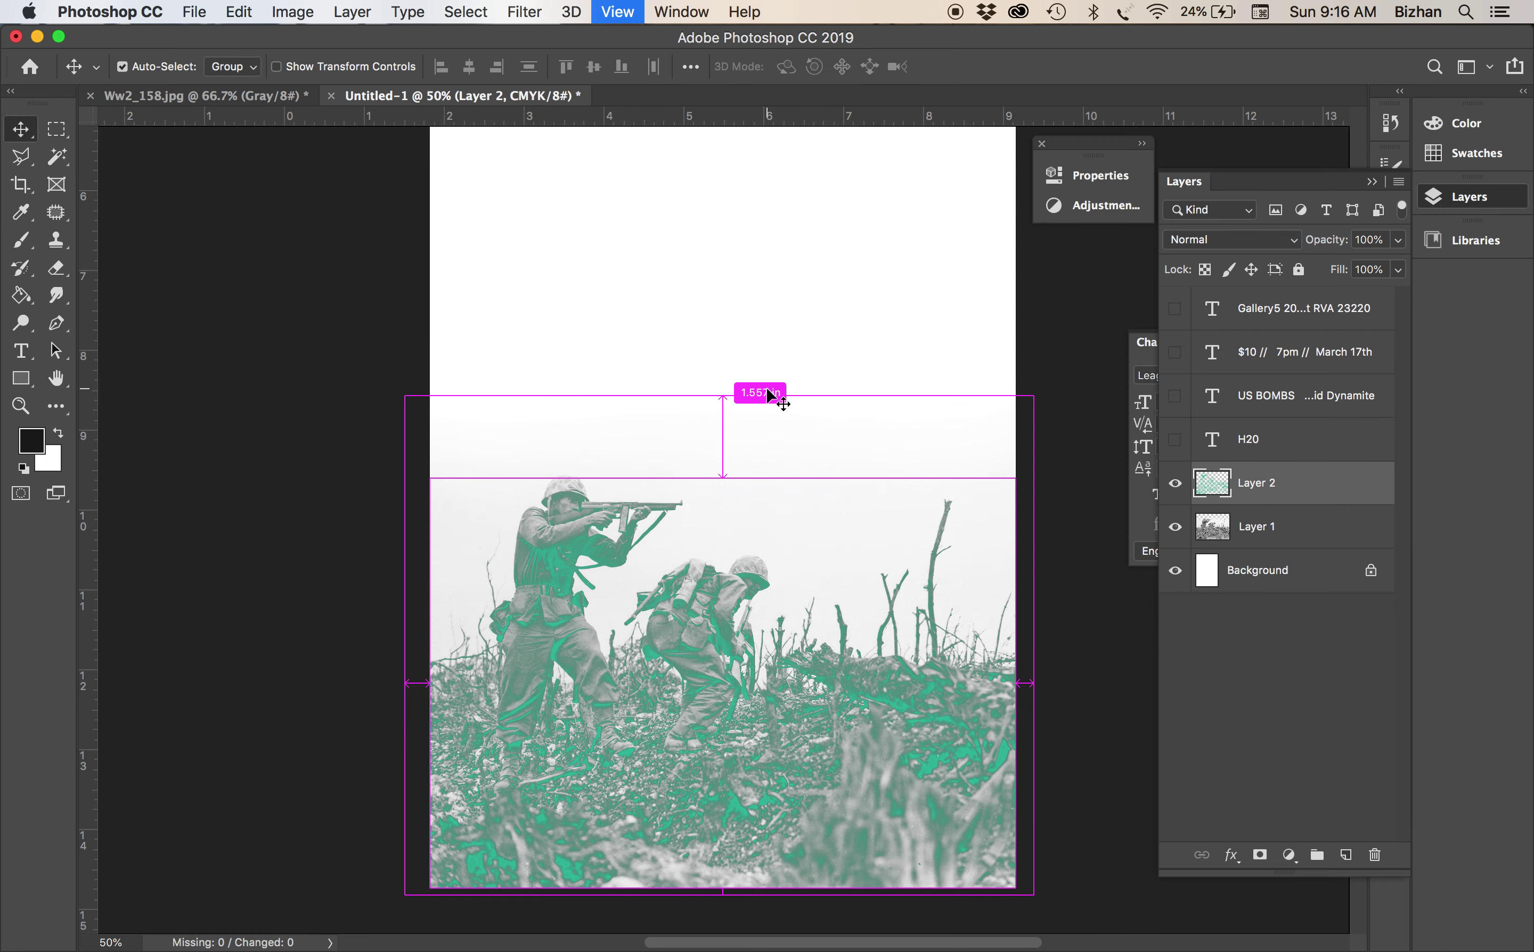
scroll(766, 389, "down", 5)
left_click(1169, 535)
scroll(711, 517, "up", 3)
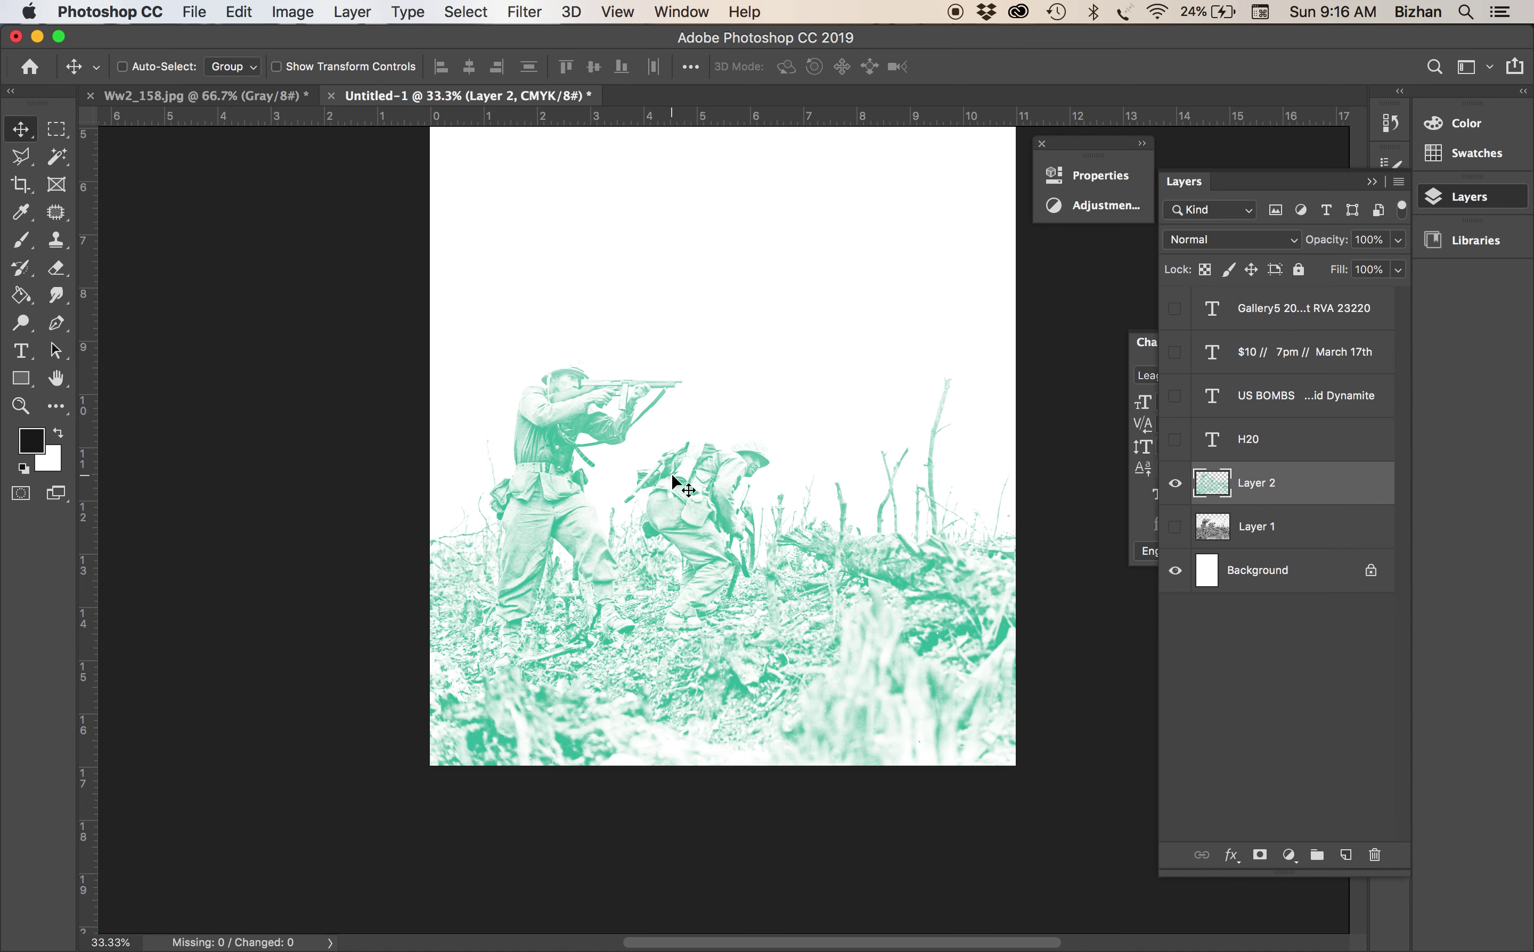
scroll(672, 479, "up", 2)
key("super+minus")
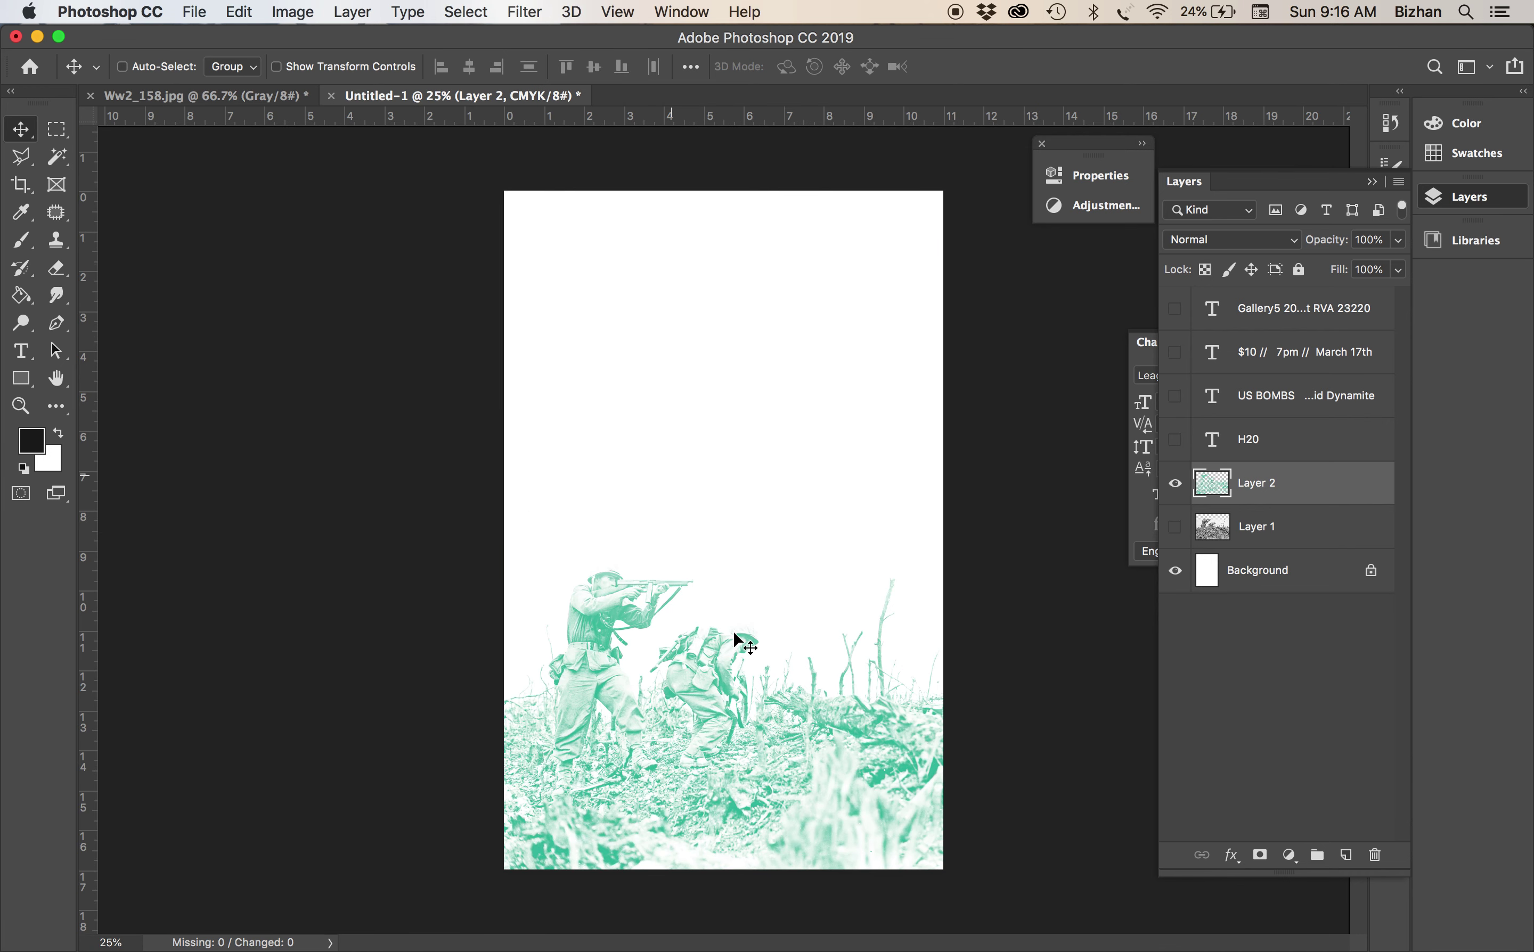
left_click_drag(1174, 438, 1181, 301)
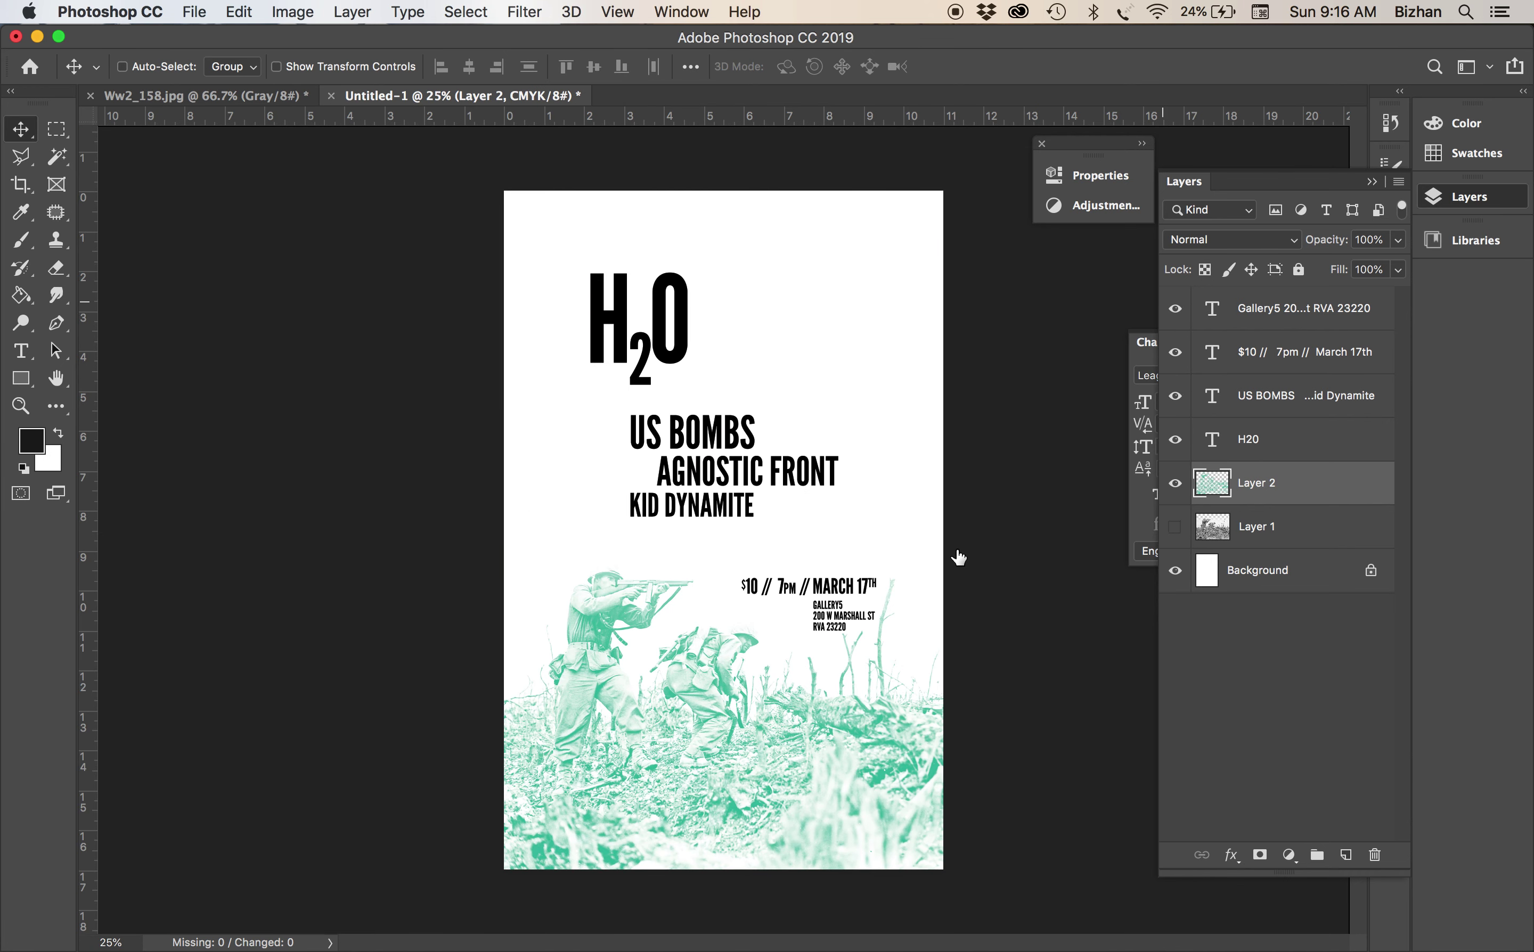
key("super+plus")
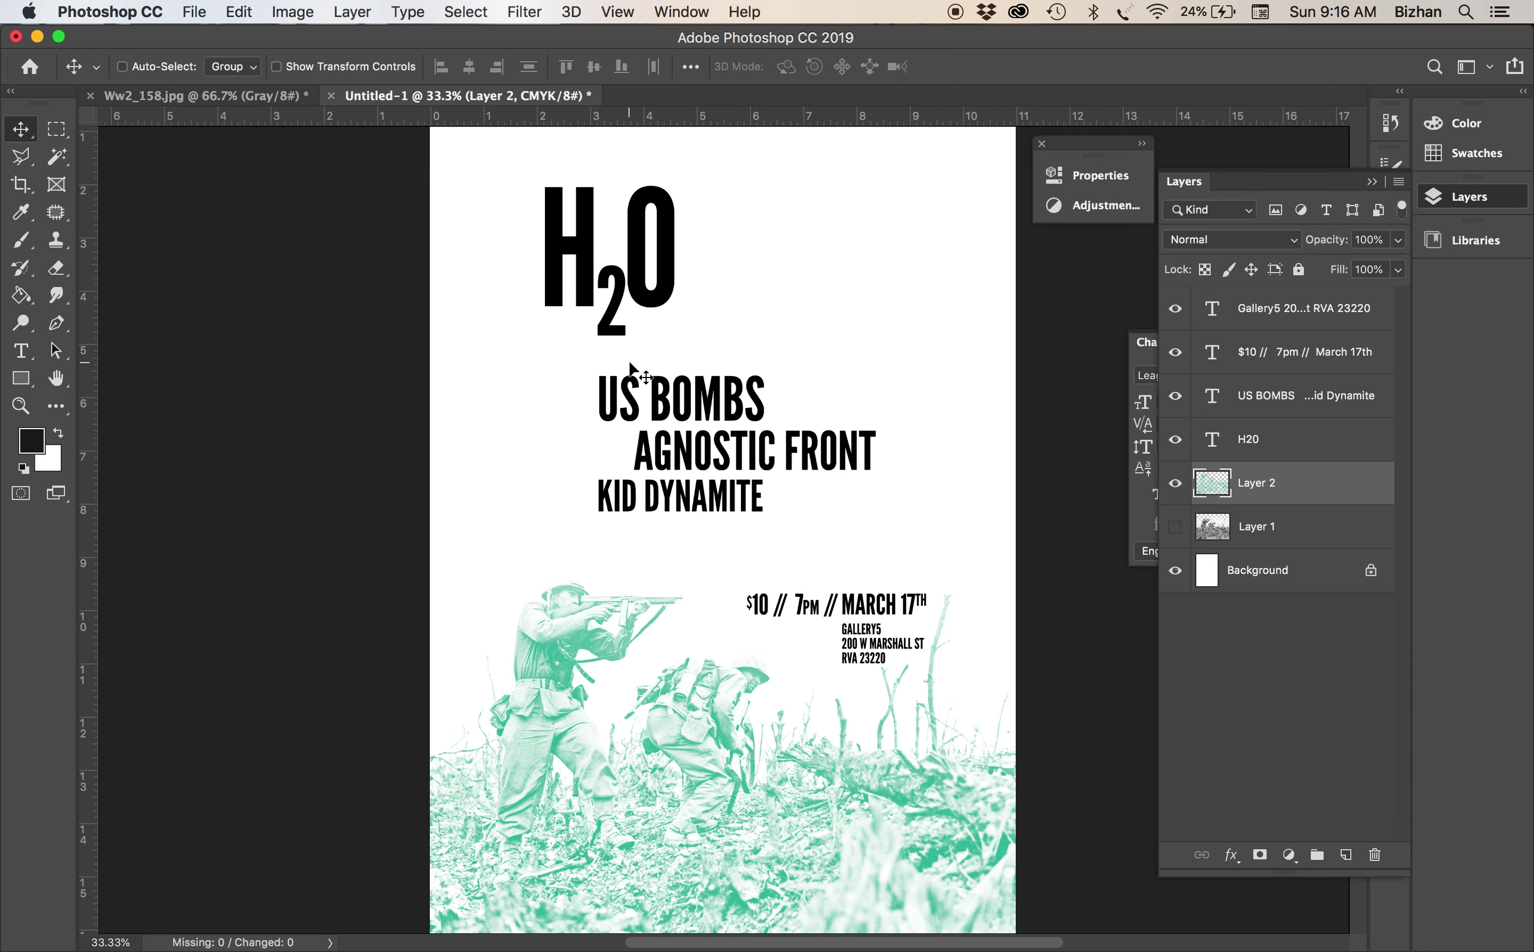
Recolor the 2 in the H2O title to the green #62c4af sampled from the soldier artwork
key("t")
left_click(604, 293)
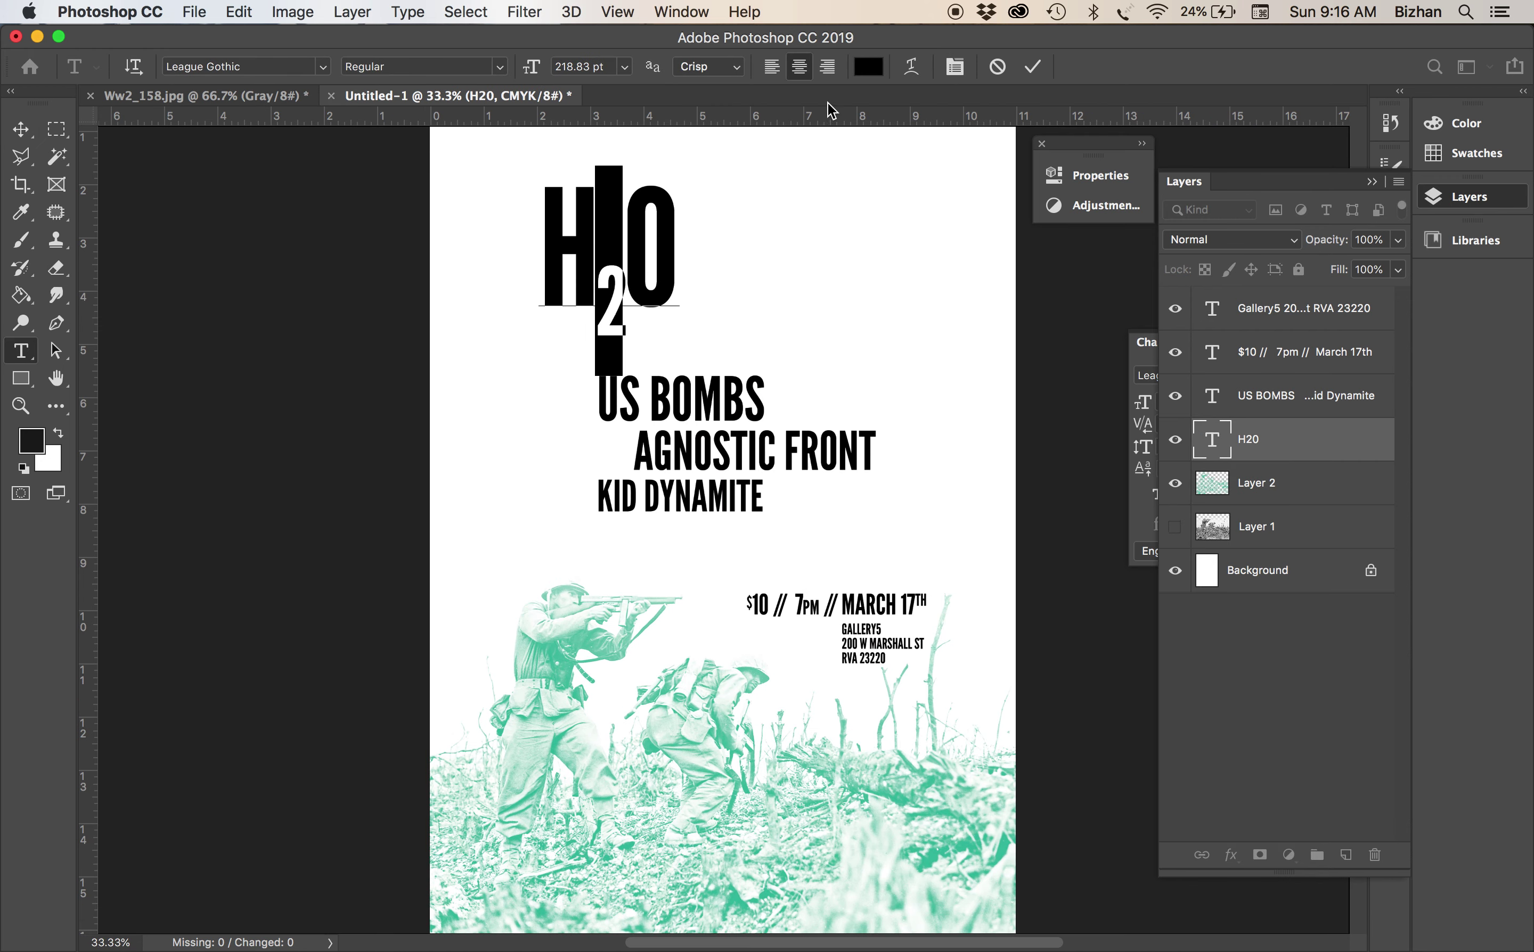
left_click(872, 66)
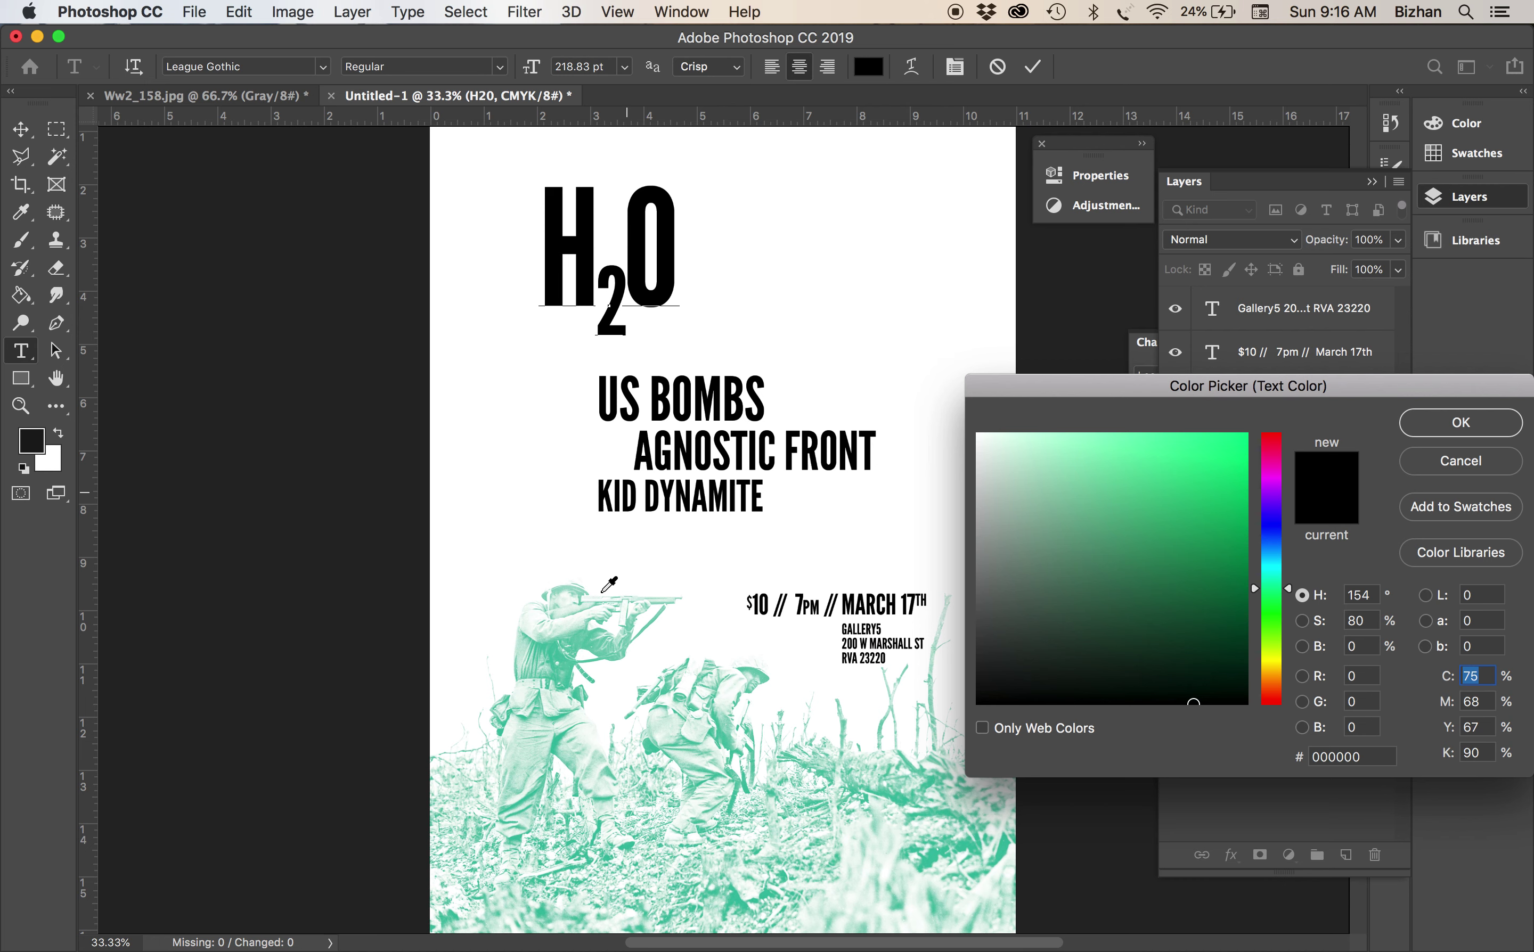
left_click(566, 663)
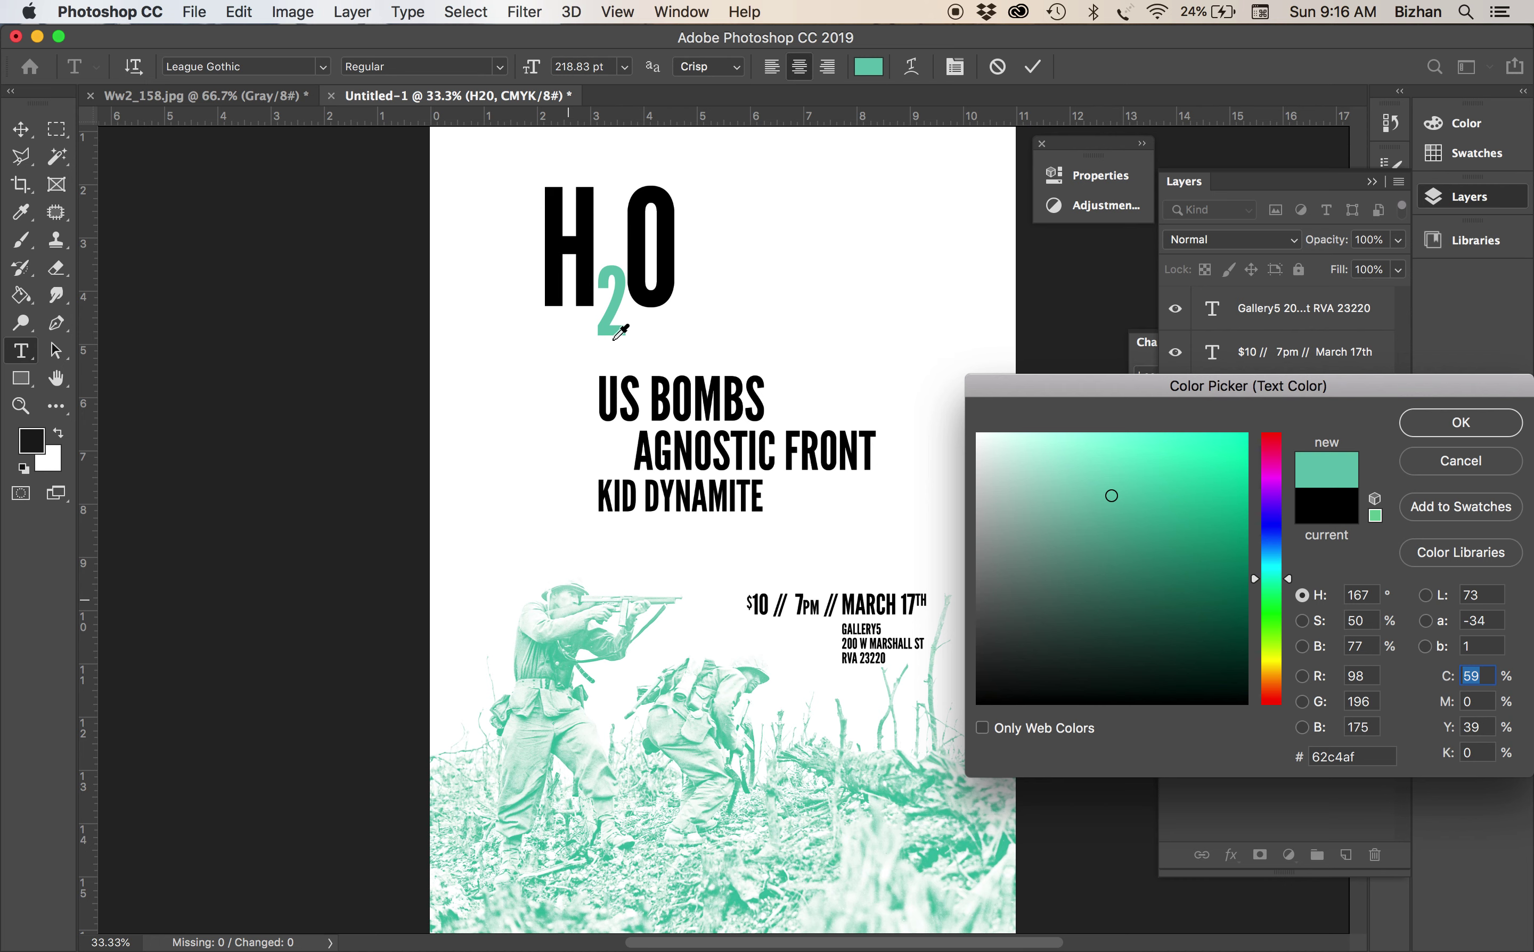
left_click(1478, 434)
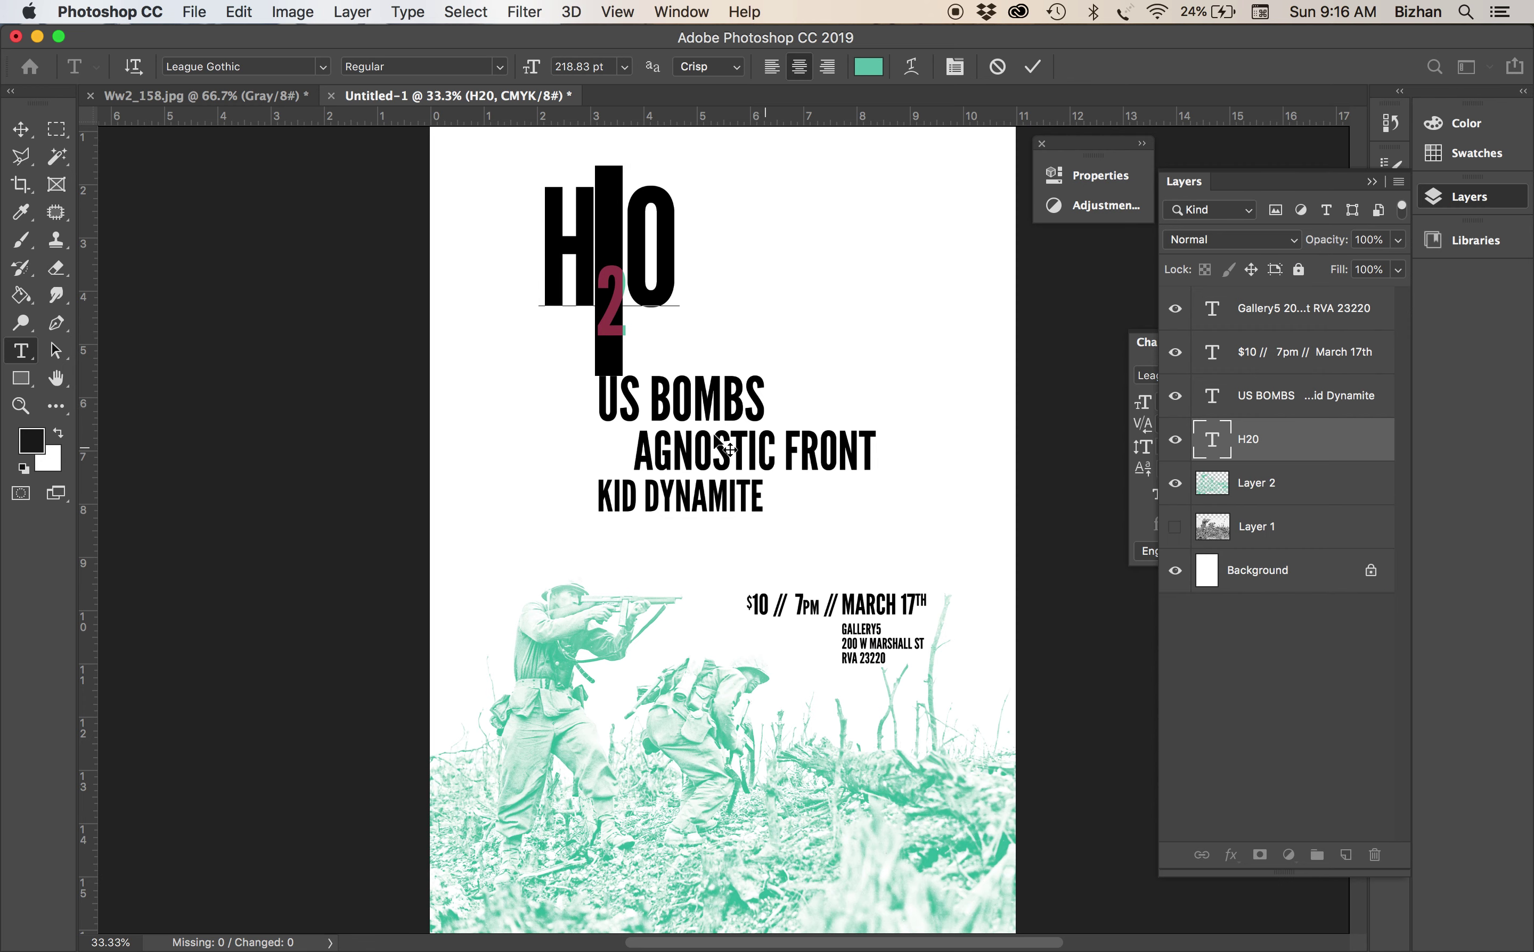
left_click(32, 130)
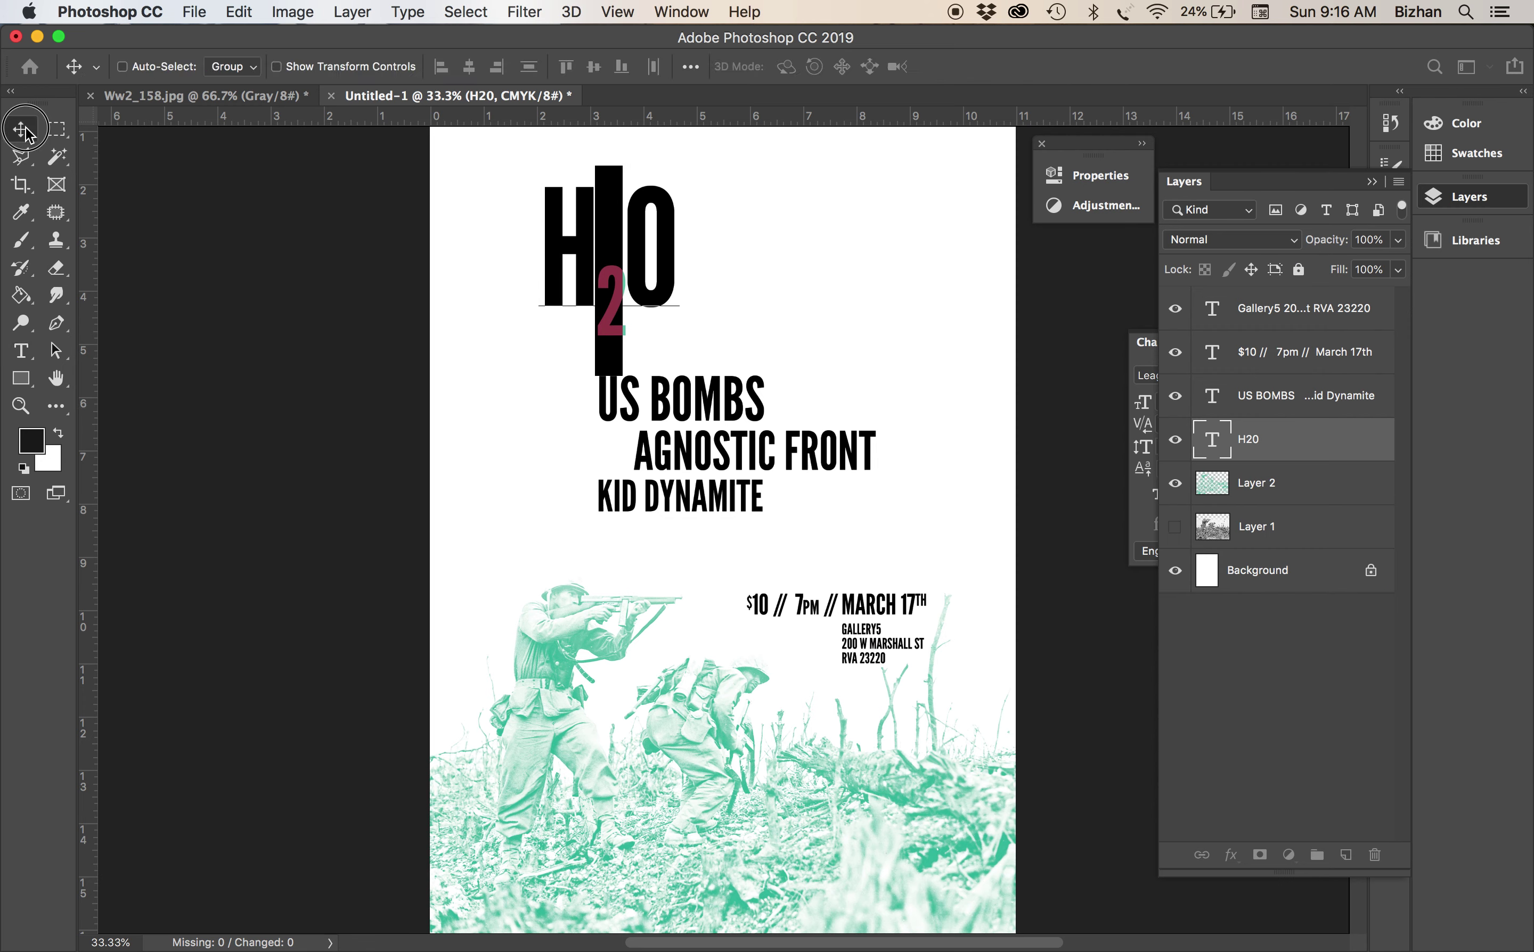
Recolor the word FRONT in the band list with a green sampled from the soldier artwork
double_click(818, 451)
left_click(868, 66)
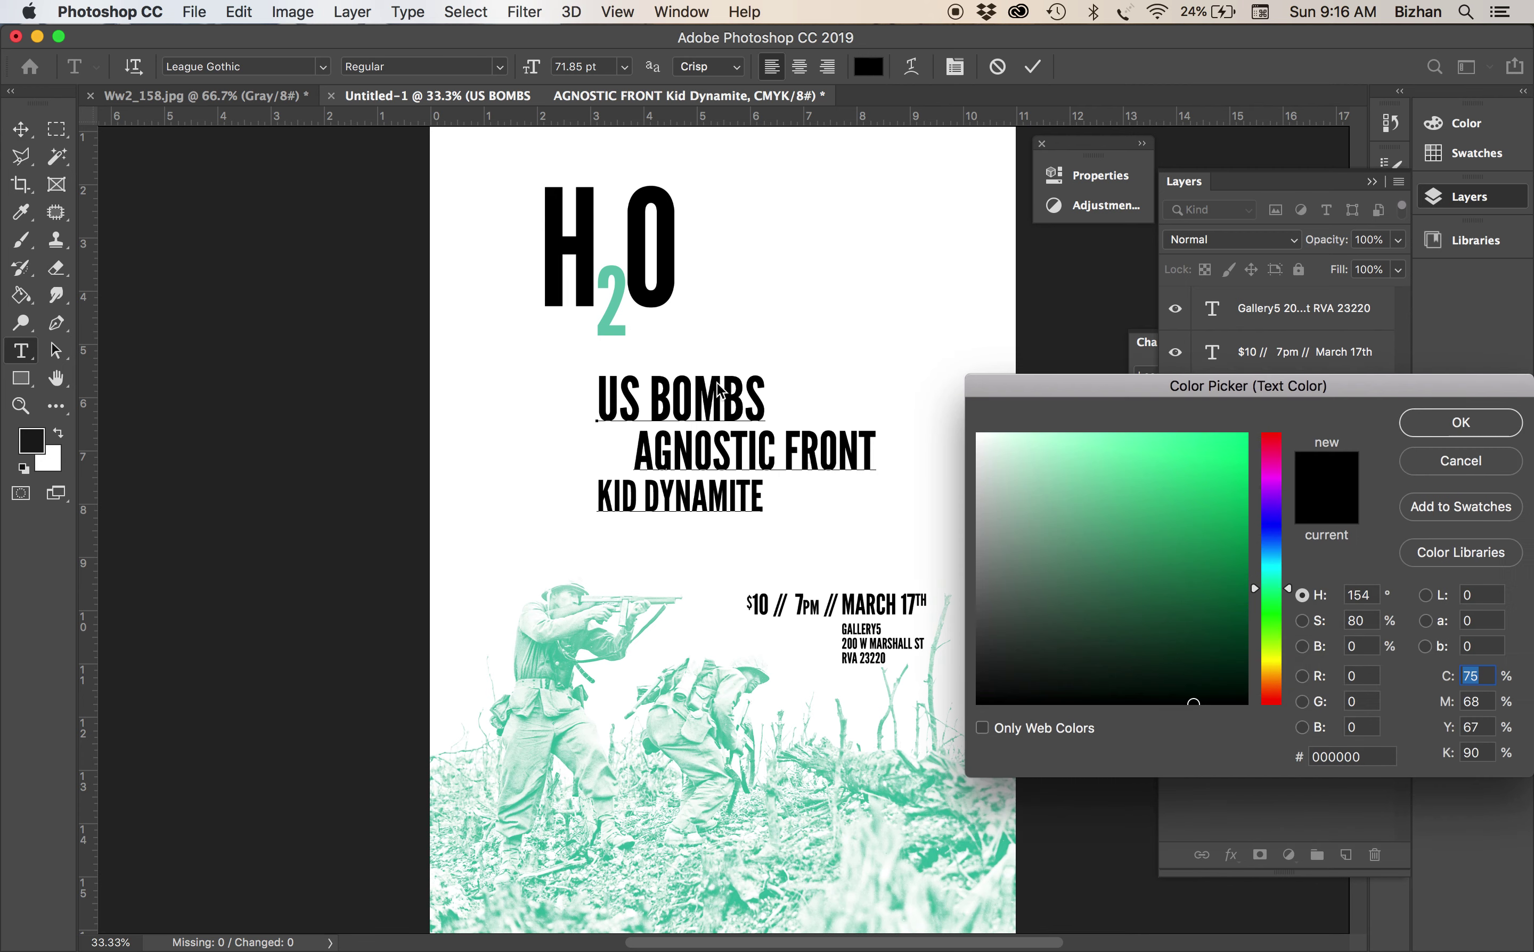
left_click(570, 662)
key("Return")
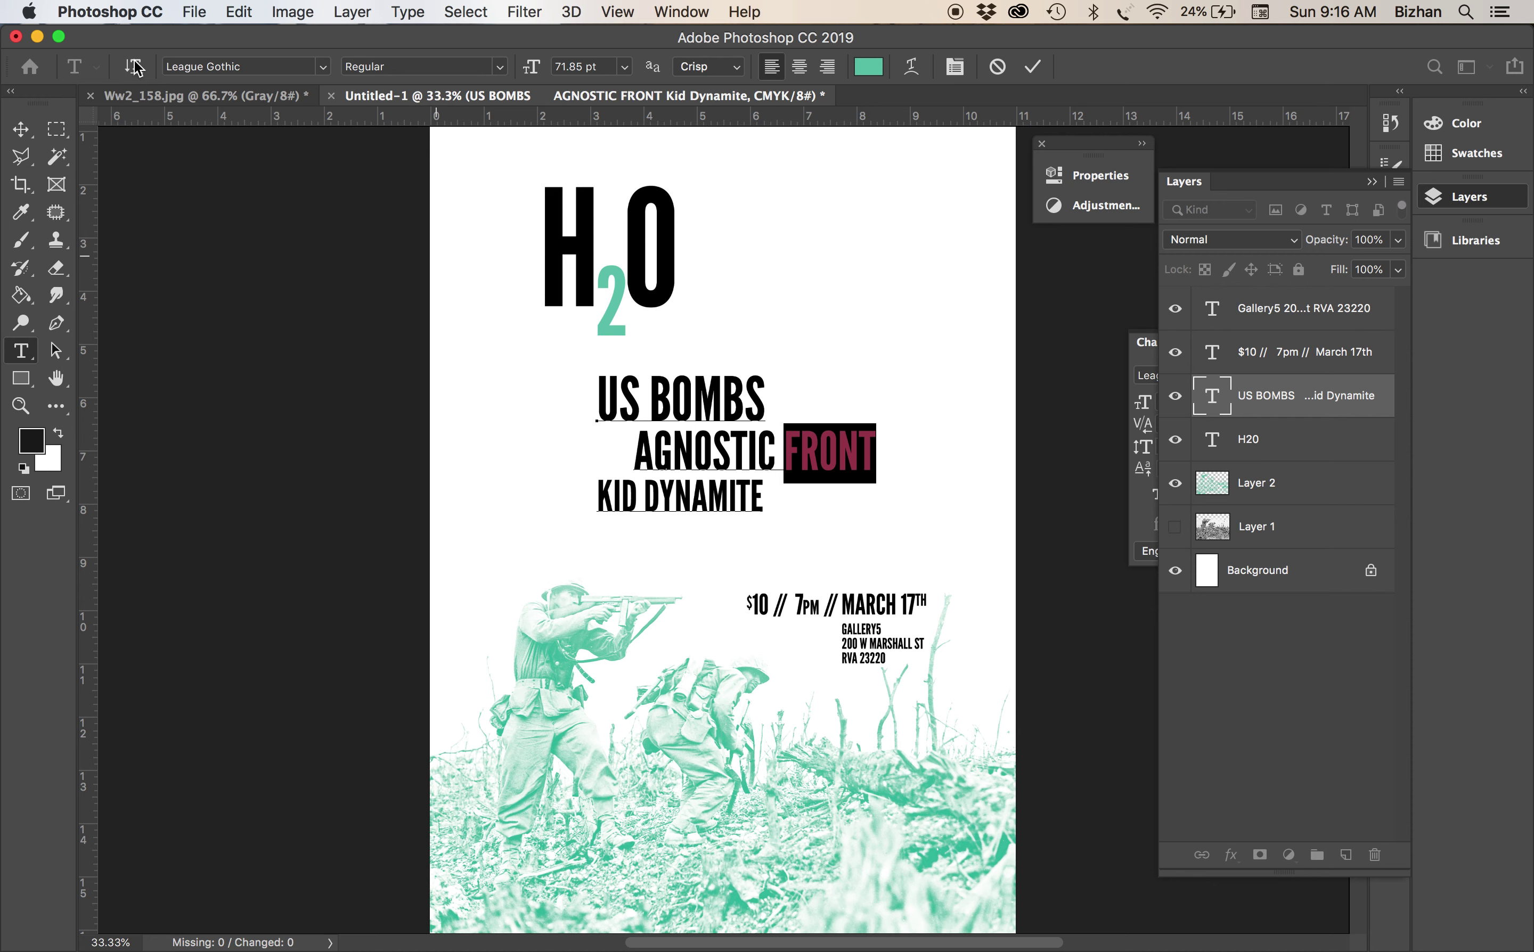
left_click(21, 129)
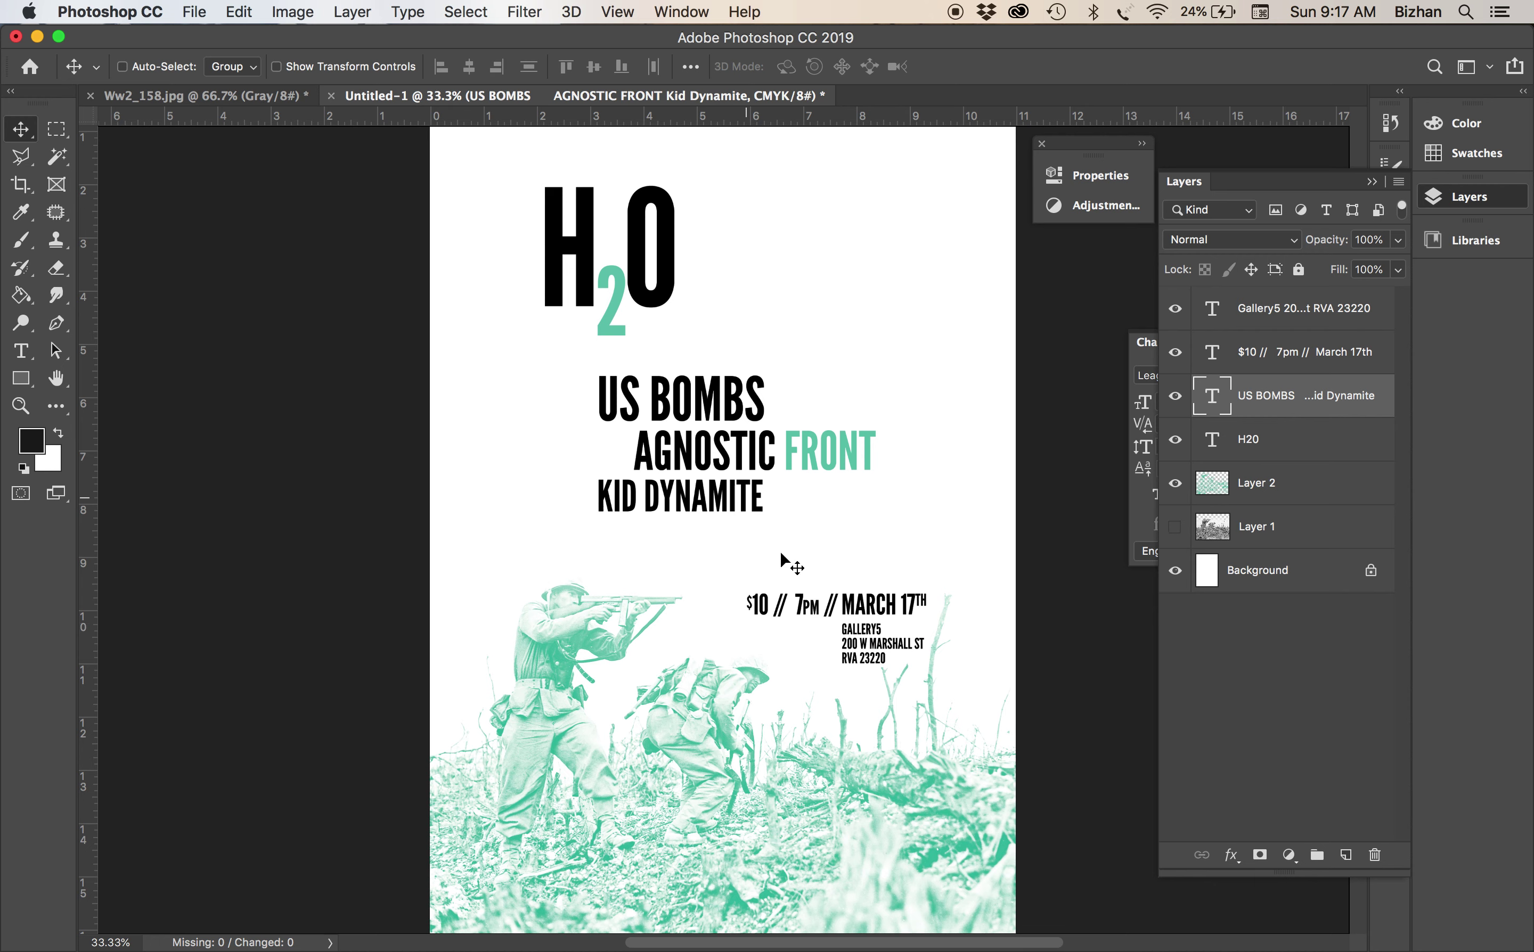
Recolor the whole price, time and date line to the green #62c4af sampled from the 2 in the title, and check the full flyer
key("t")
left_click(756, 605)
triple_click(778, 610)
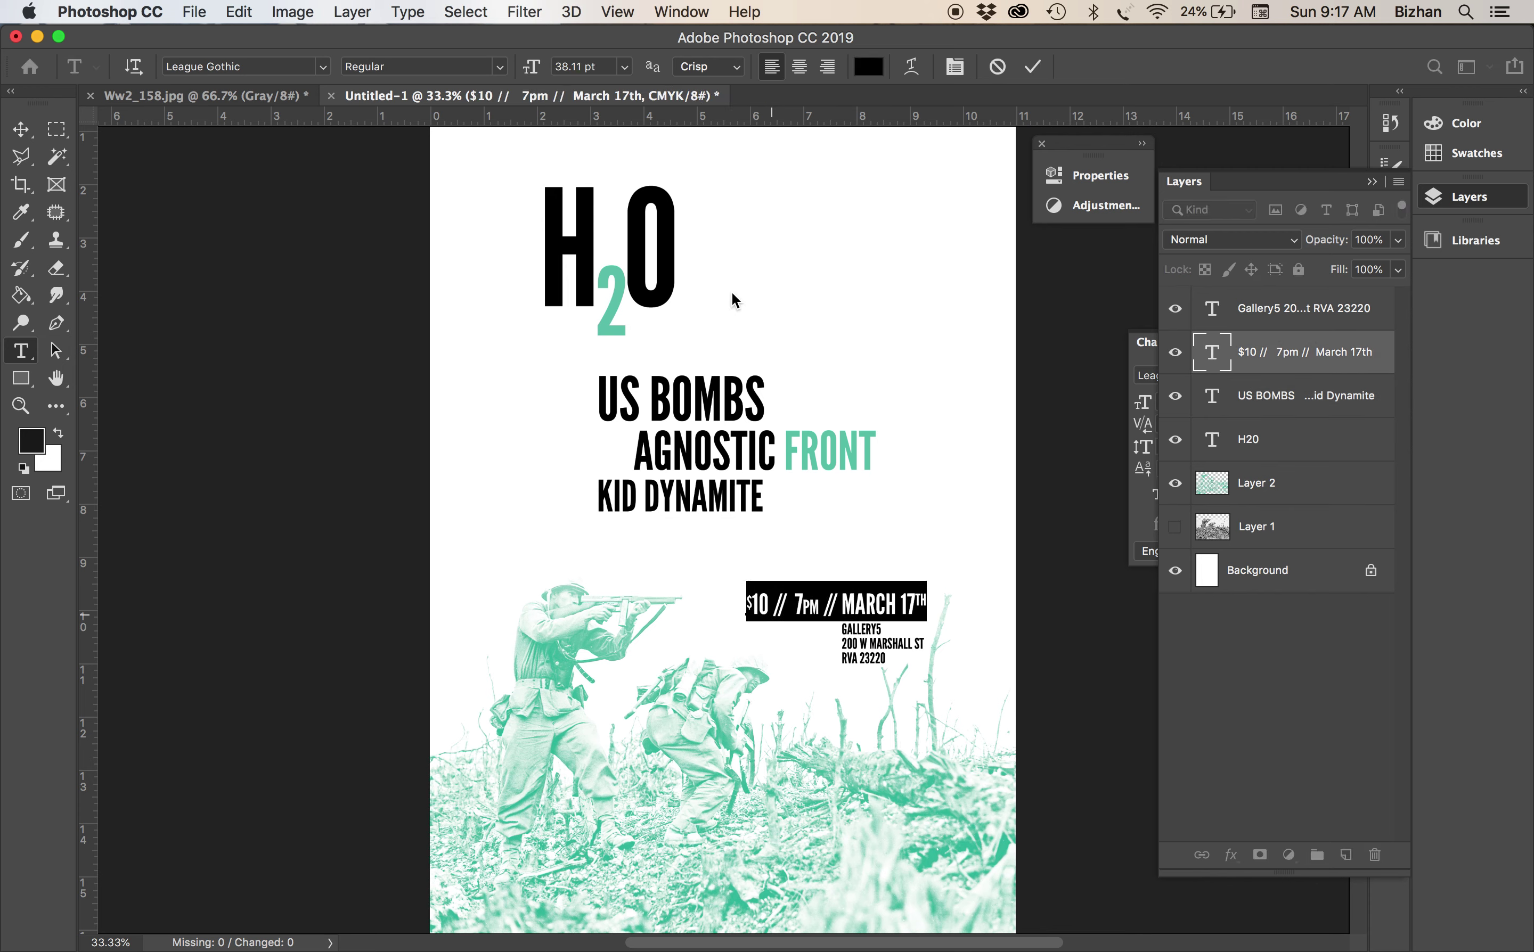
left_click(868, 69)
left_click(621, 285)
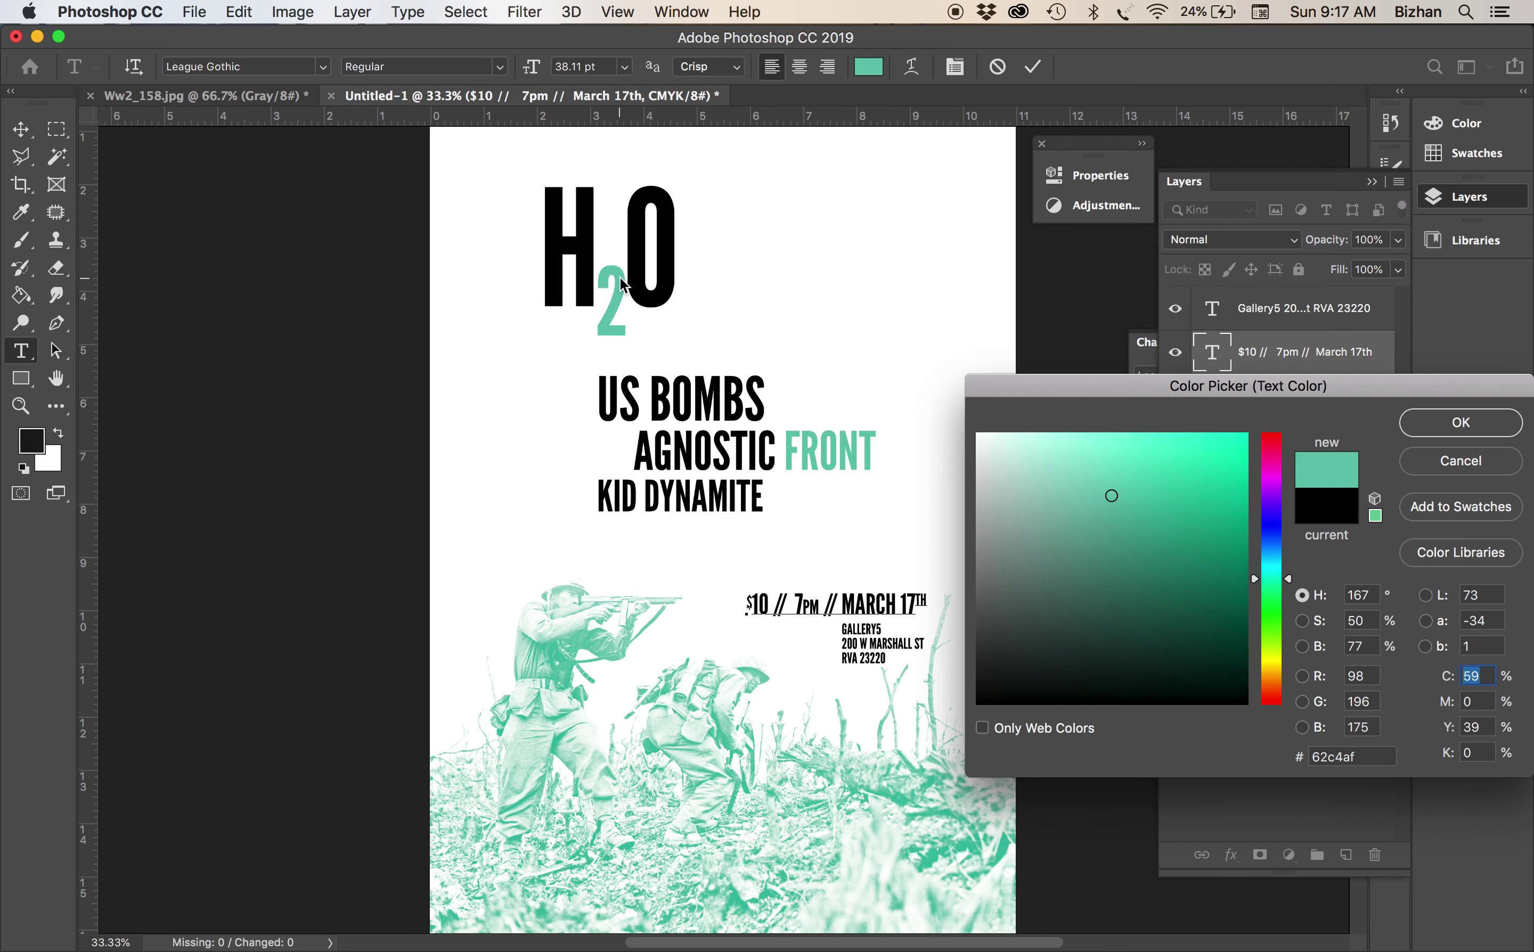
key("Return")
left_click(21, 128)
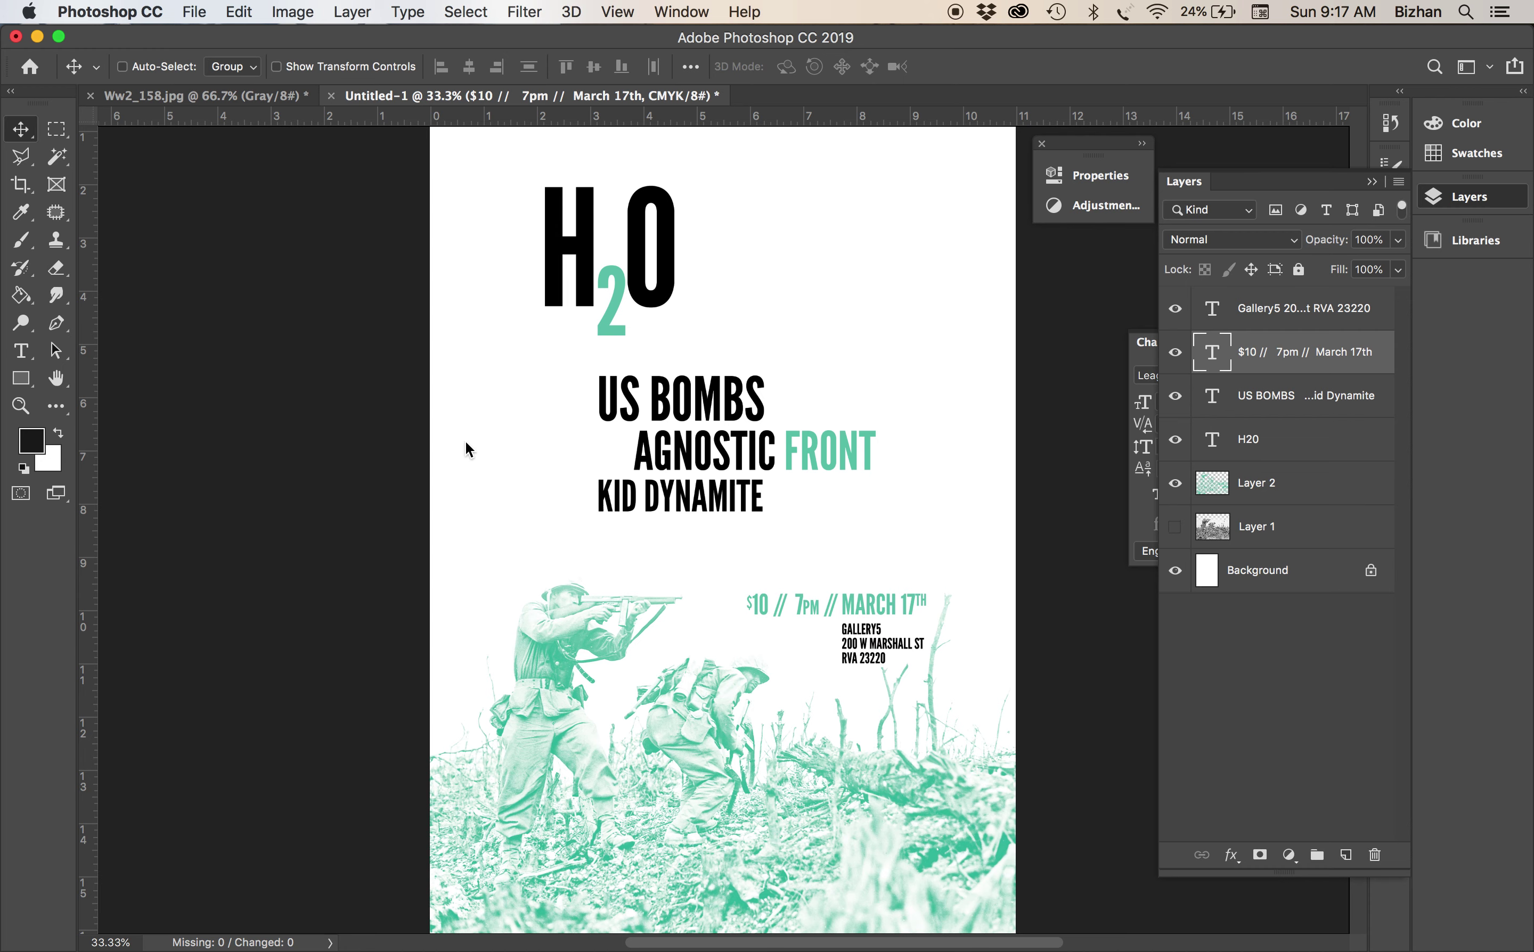
key("super+minus")
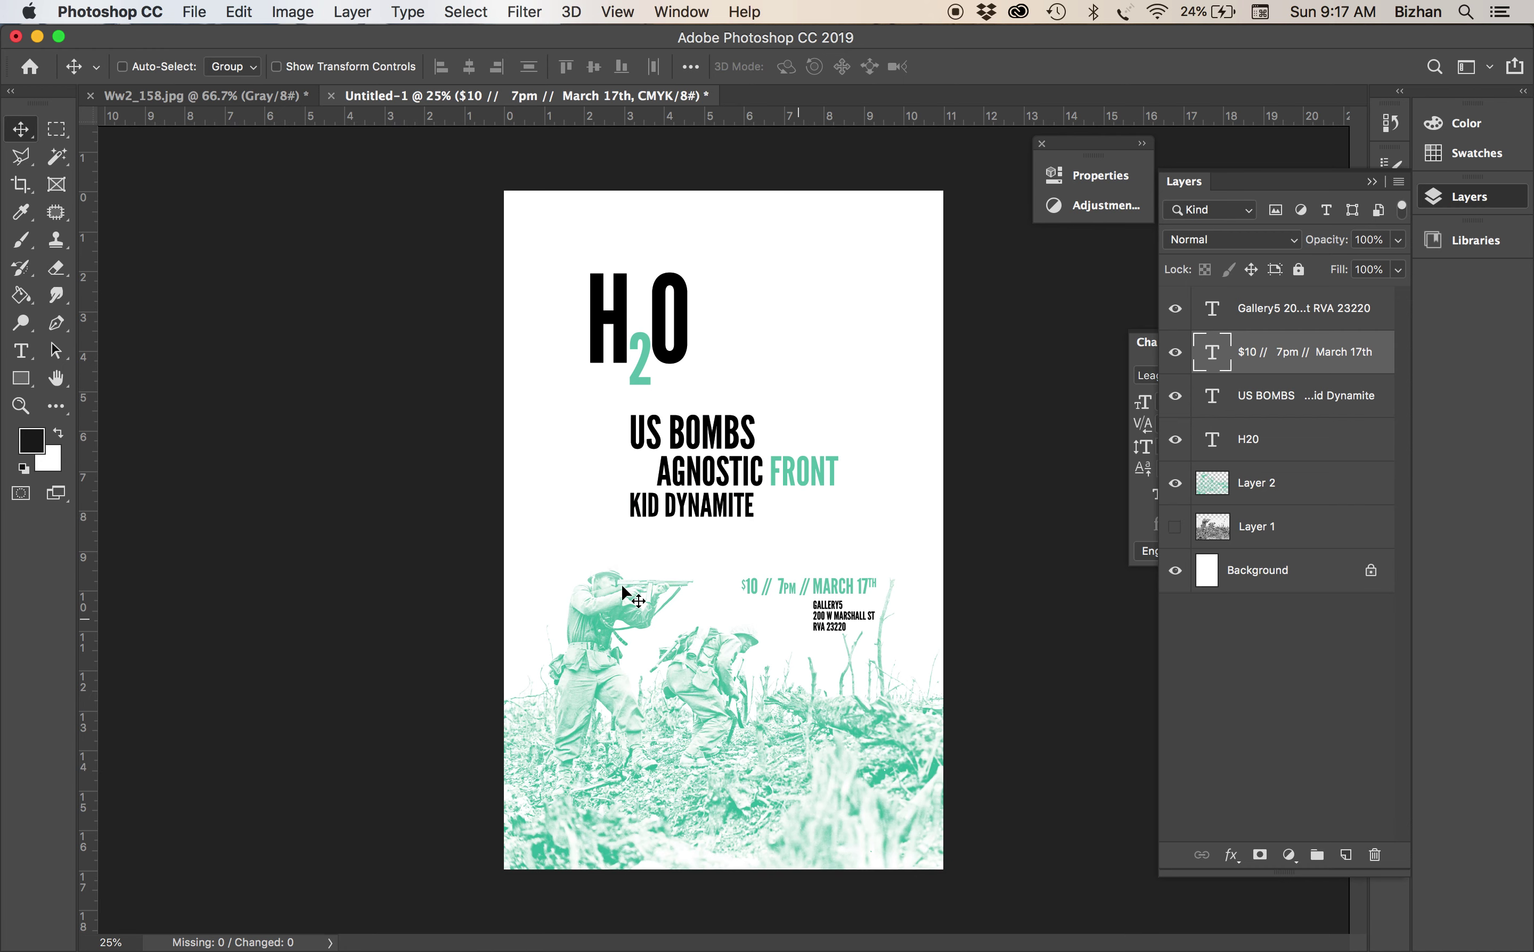
key("super+plus")
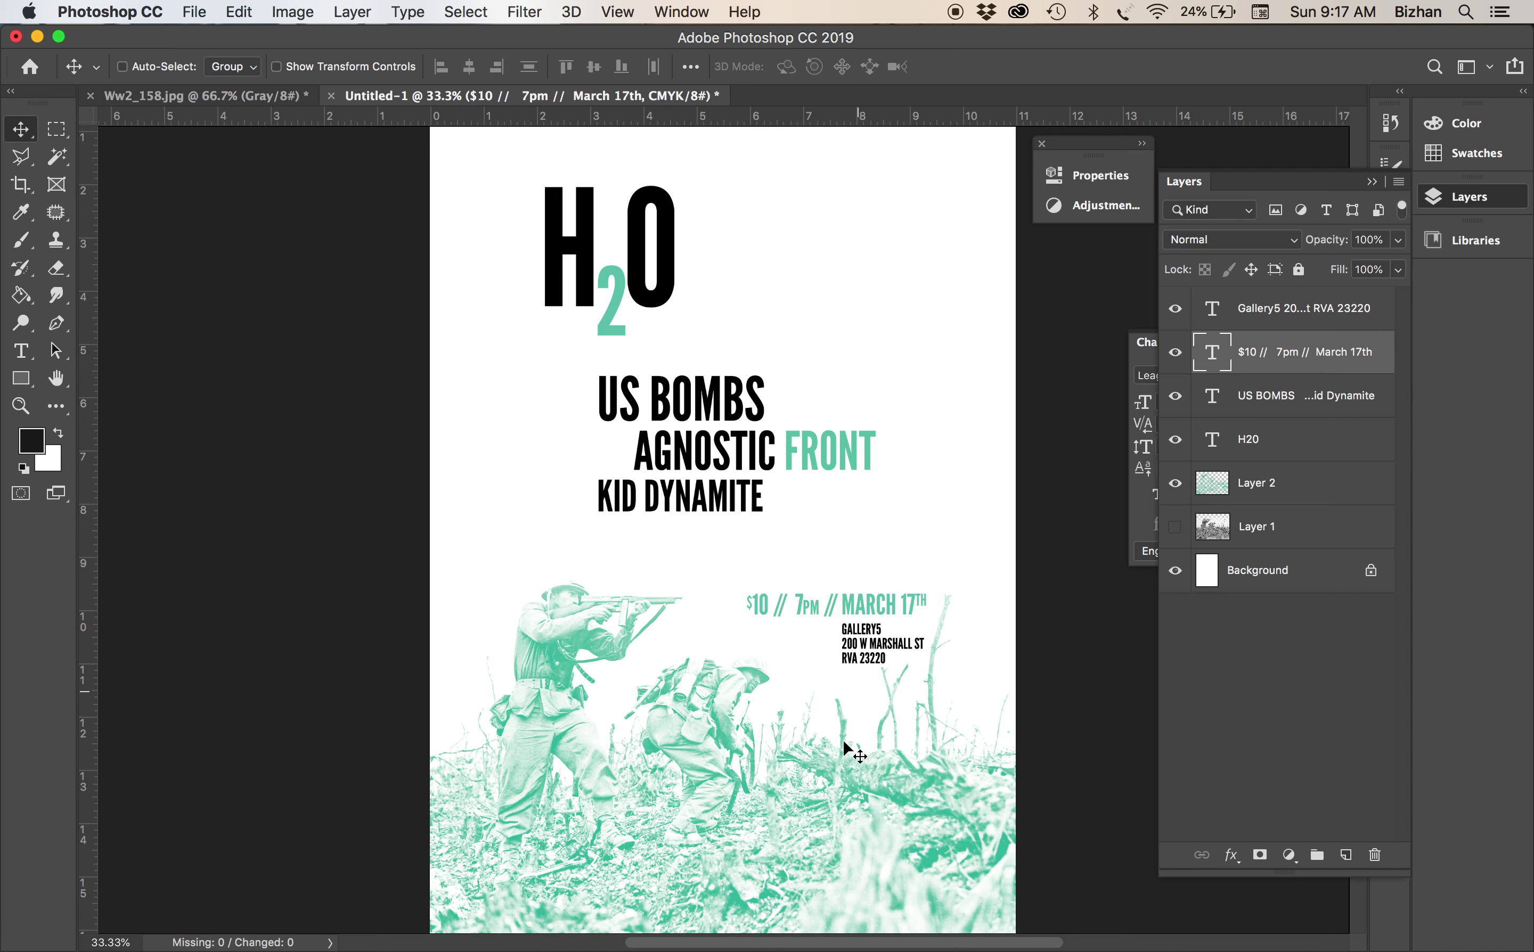
Place a vertical guide at about 7.7 in, along the left edge of the M in MARCH
key("super+plus")
key("super+plus")
key("super+plus")
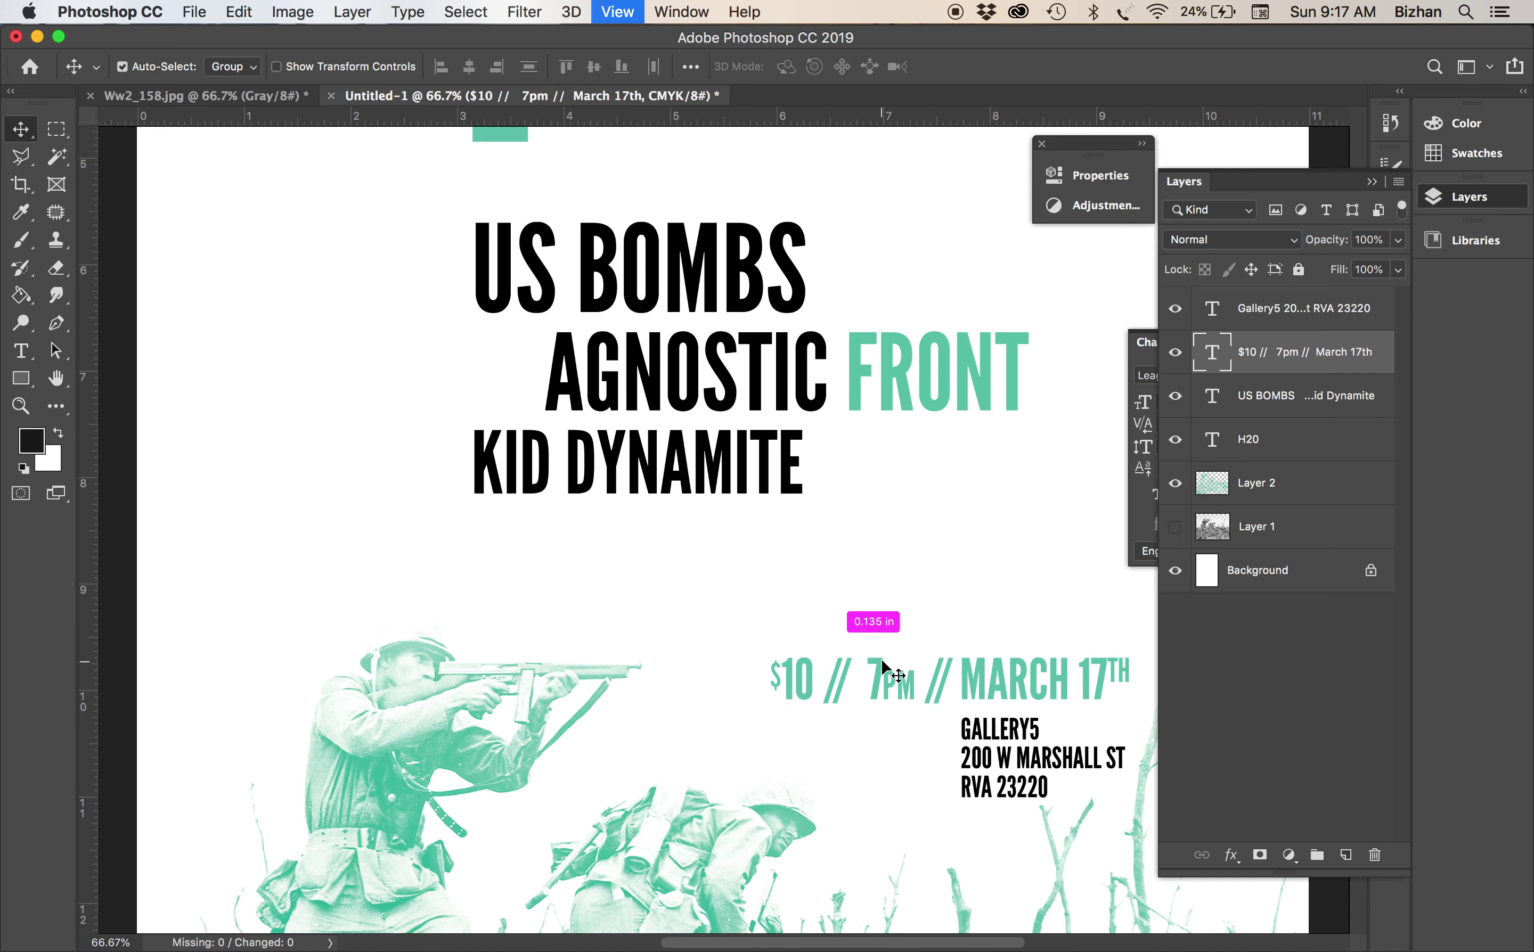
key("super+plus")
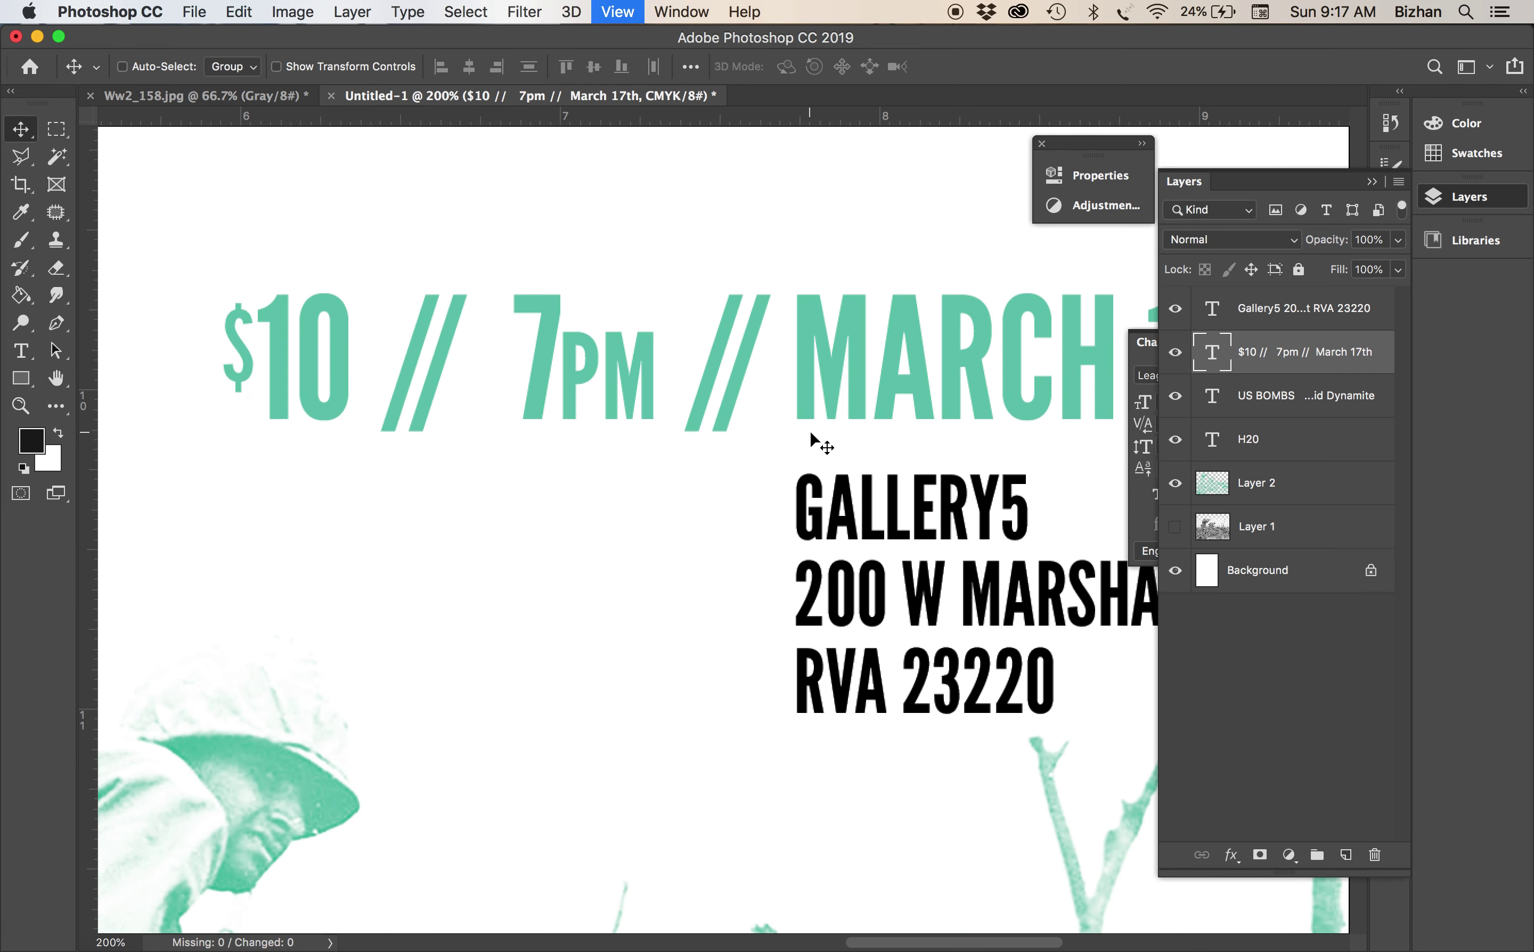
left_click_drag(88, 435, 798, 441)
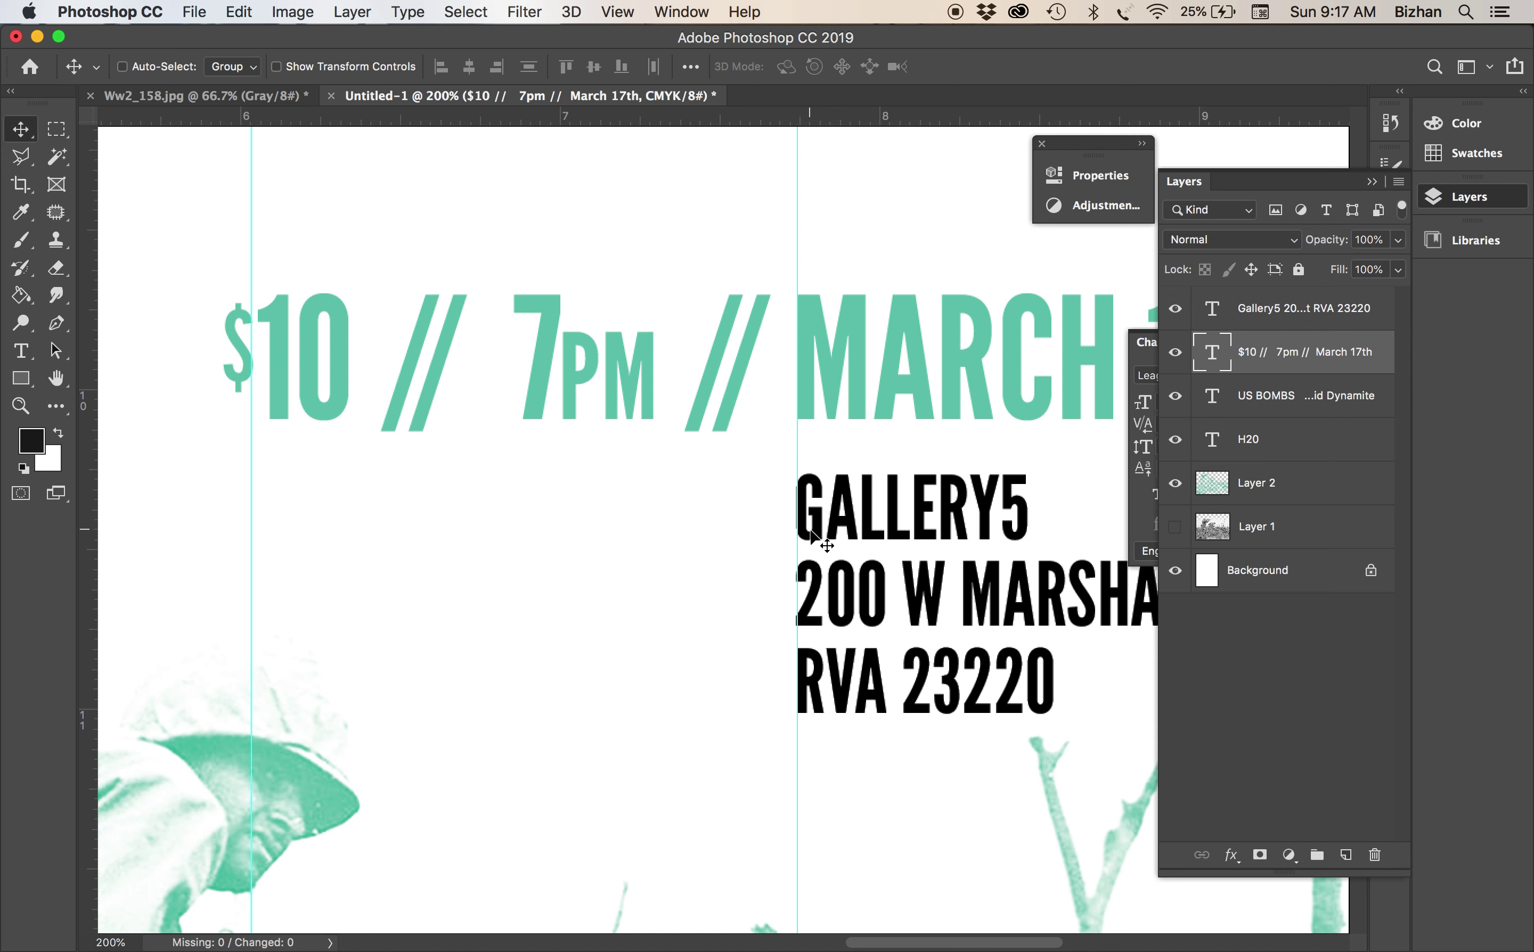
Check the left edge of the three venue address lines against the guide below the M in MARCH
left_click(1272, 318)
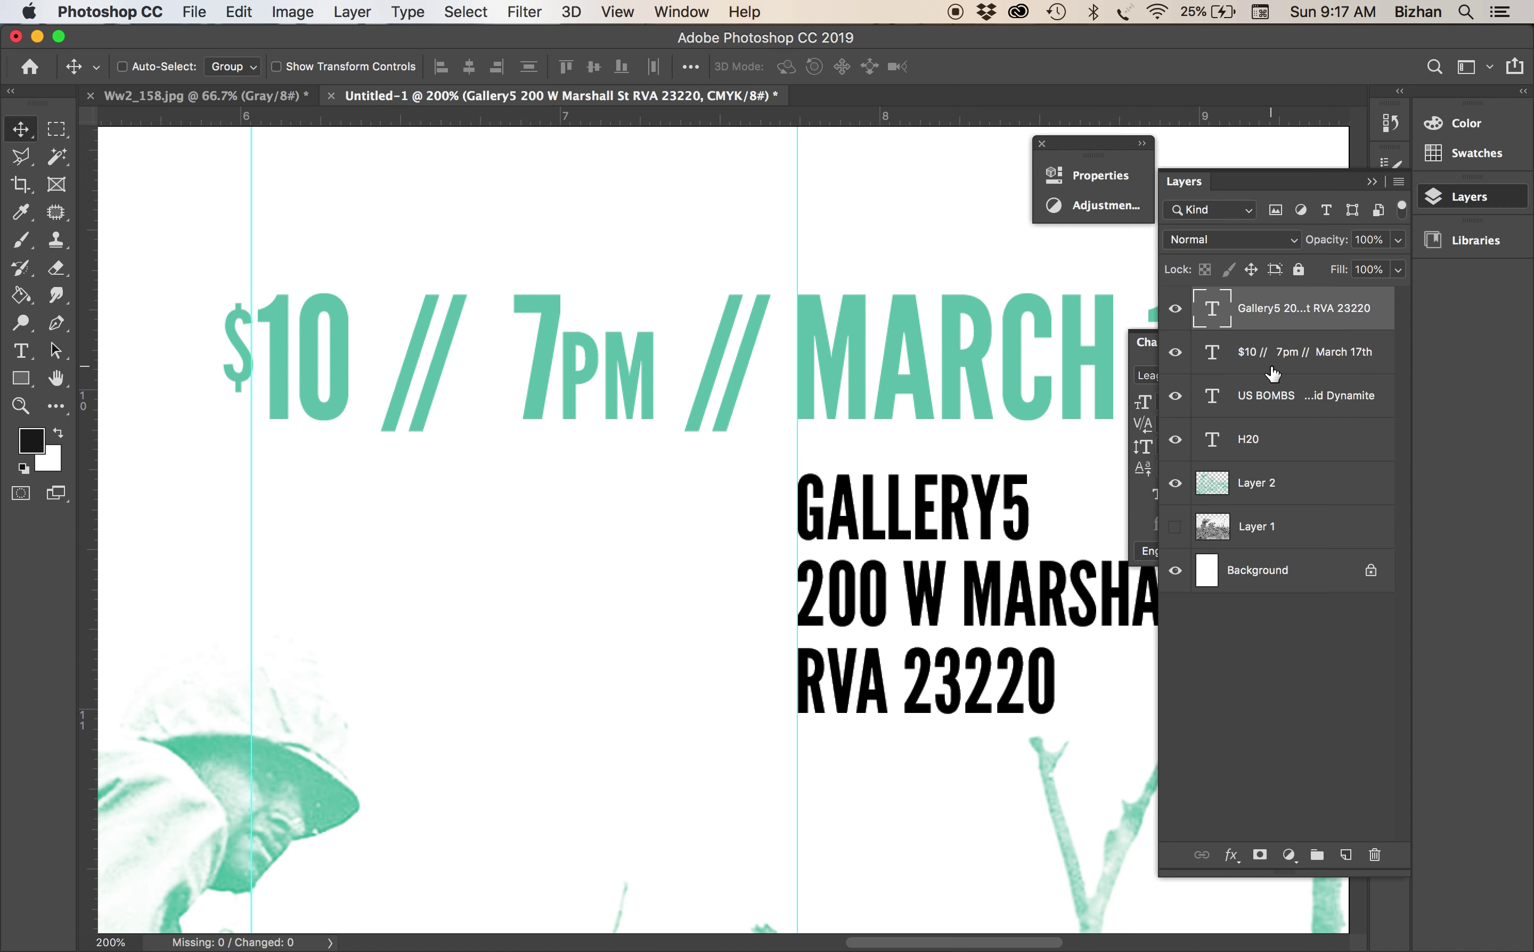
key("super+equal")
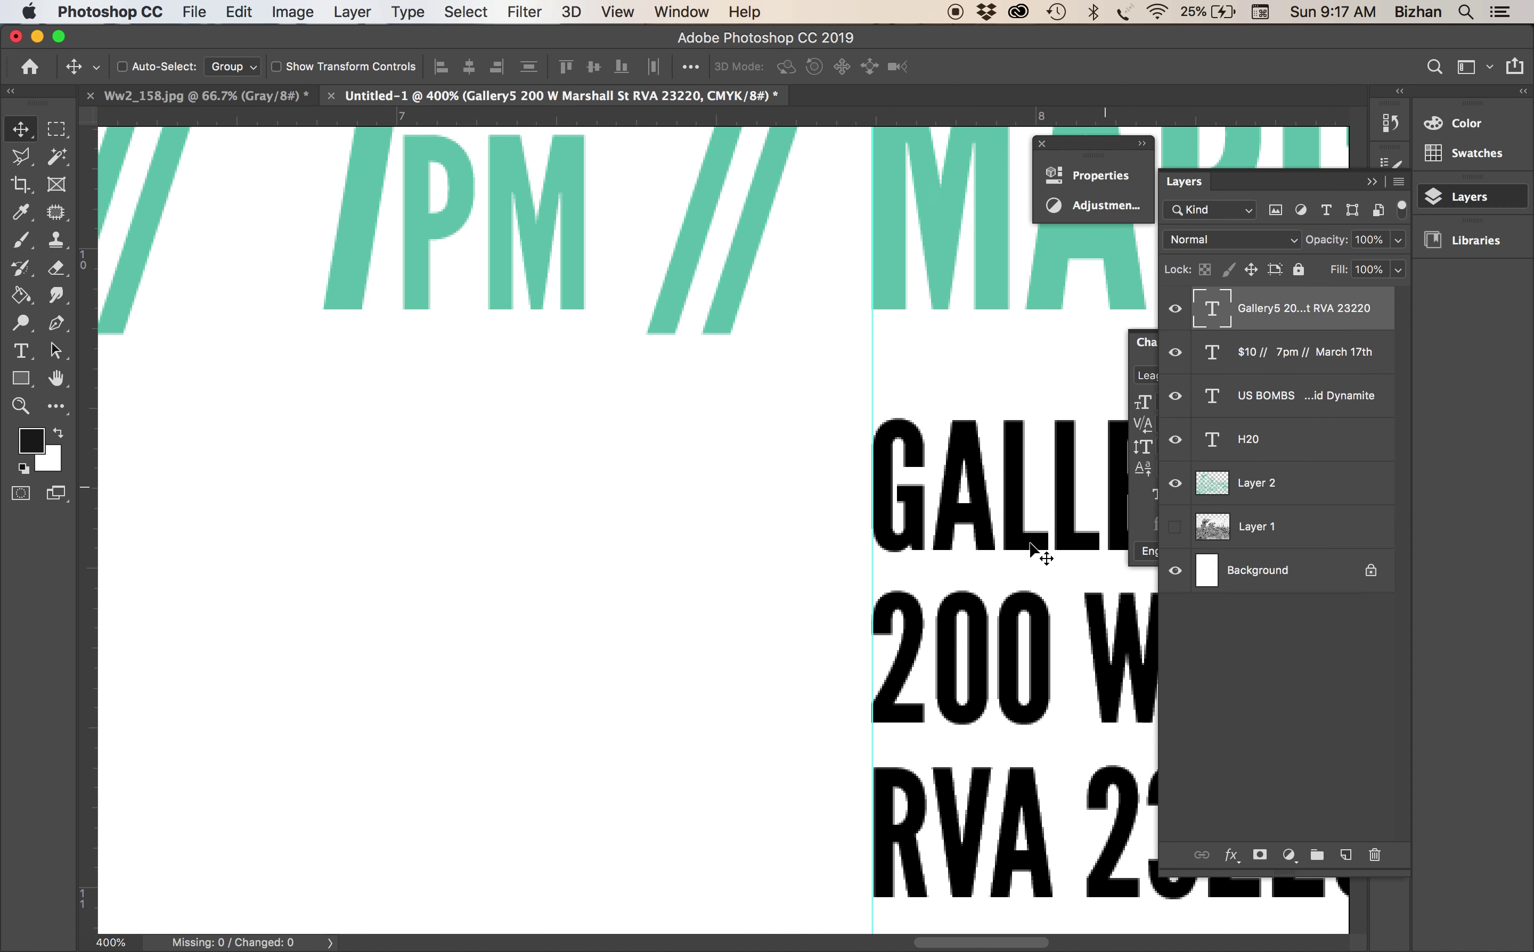
key("super+equal")
key("t")
left_click(833, 631)
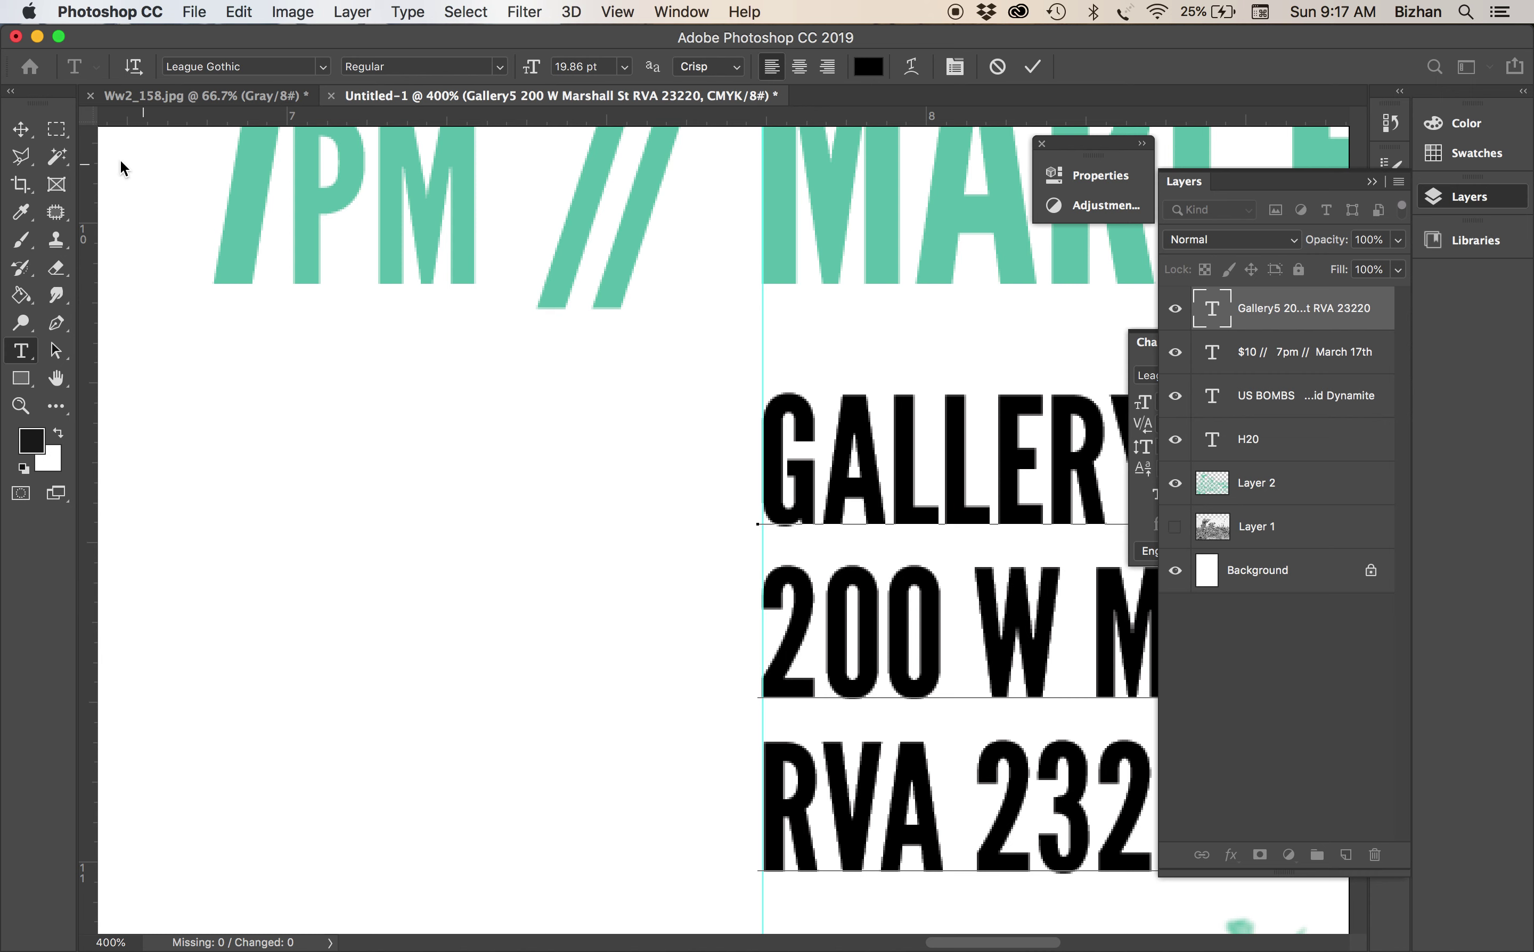
left_click(21, 129)
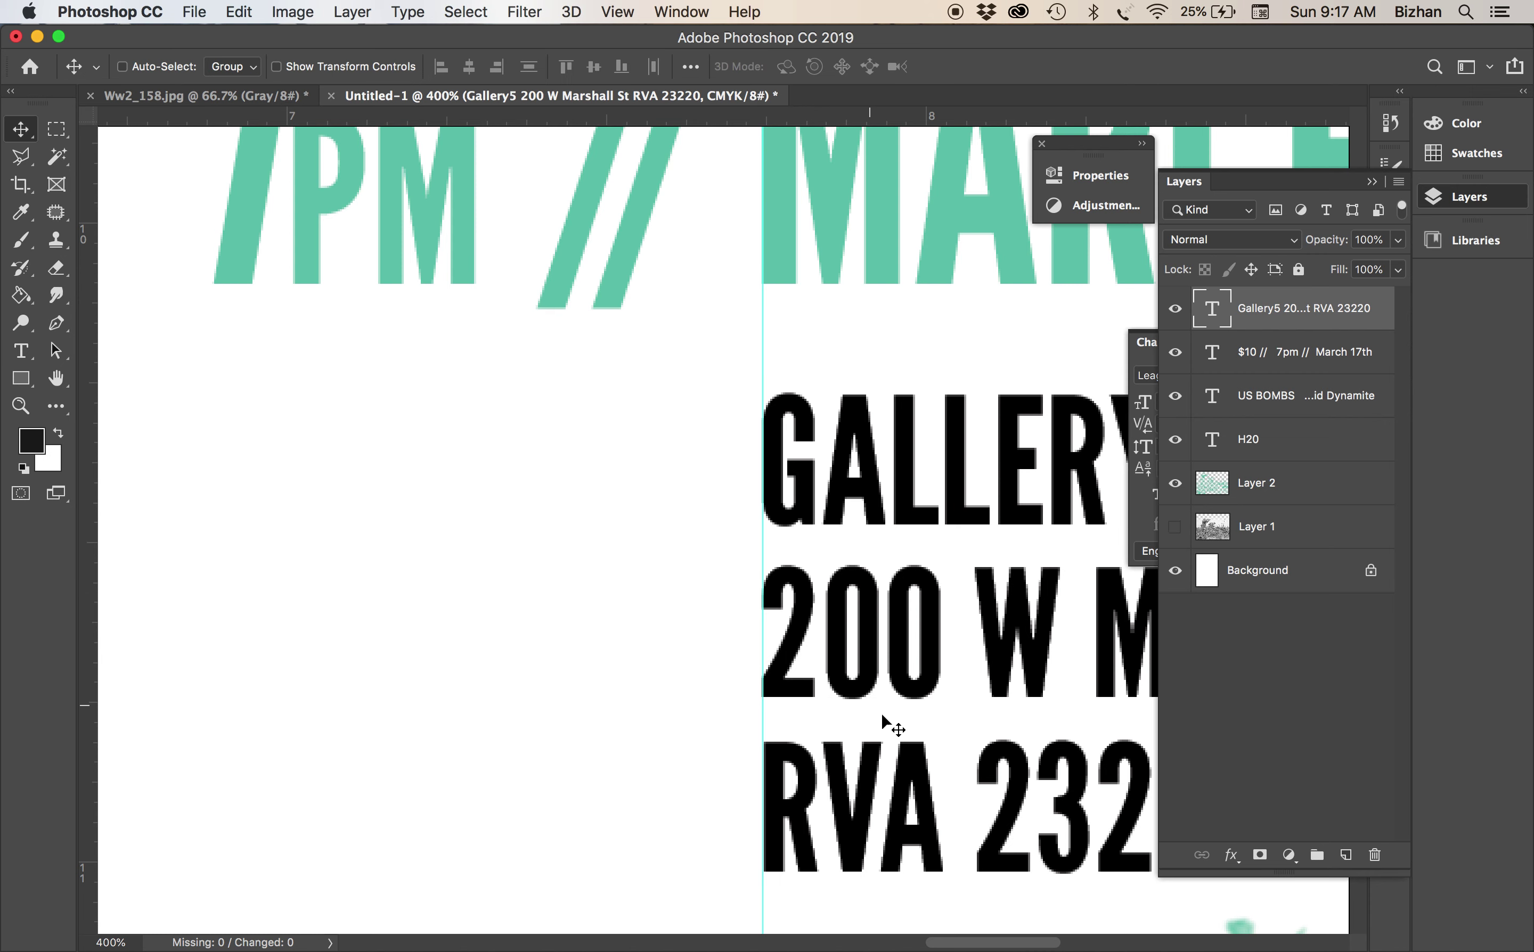
double_click(812, 648)
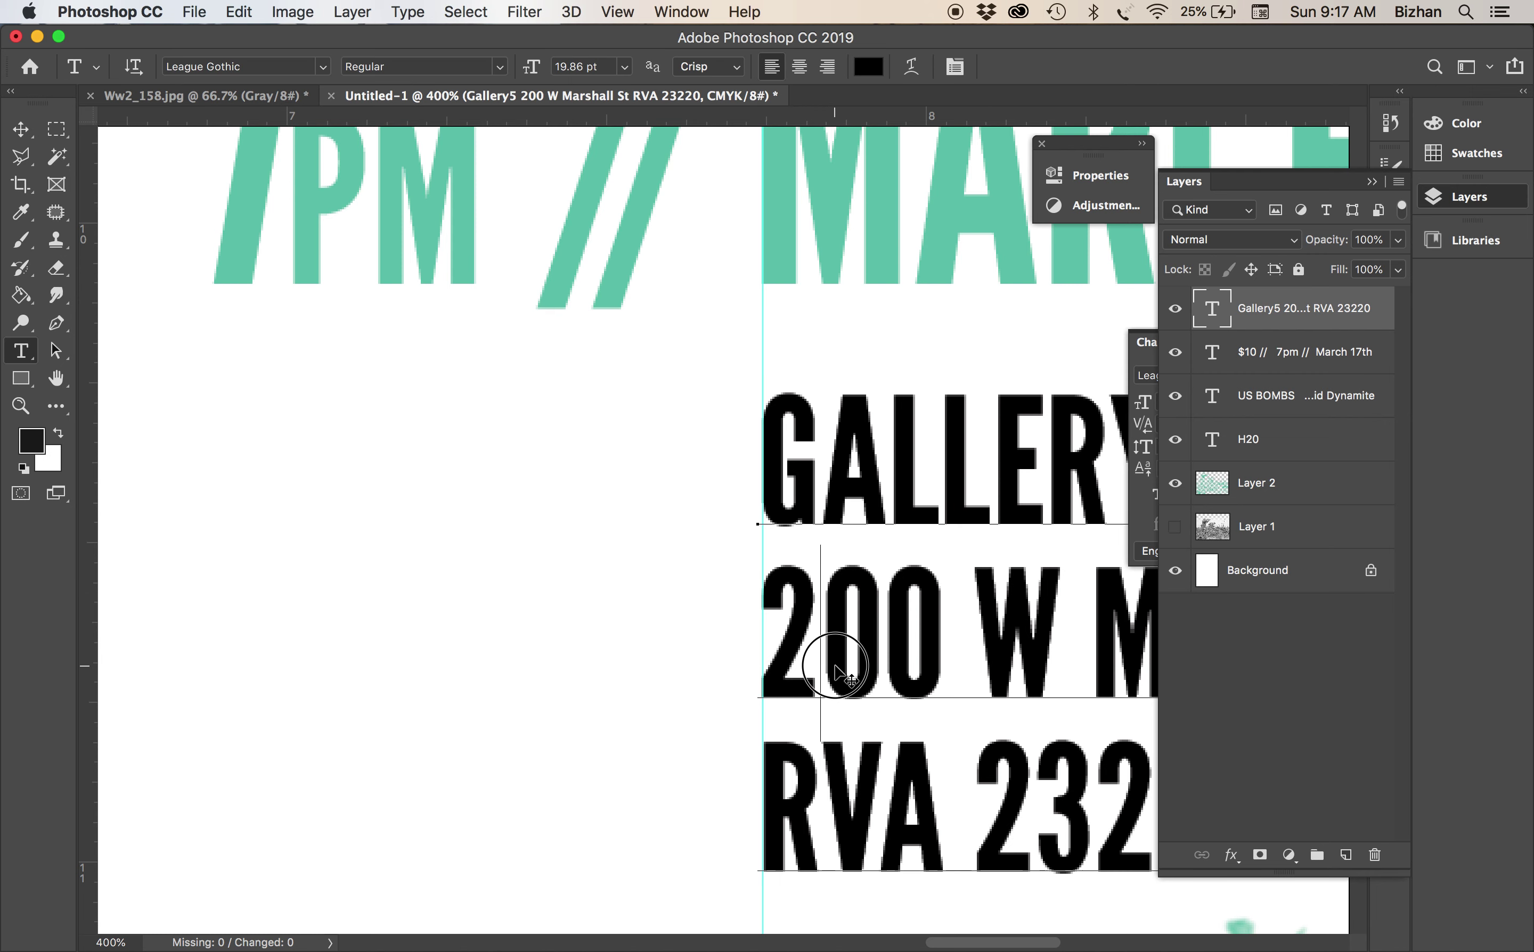
scroll(957, 696, "right", 5)
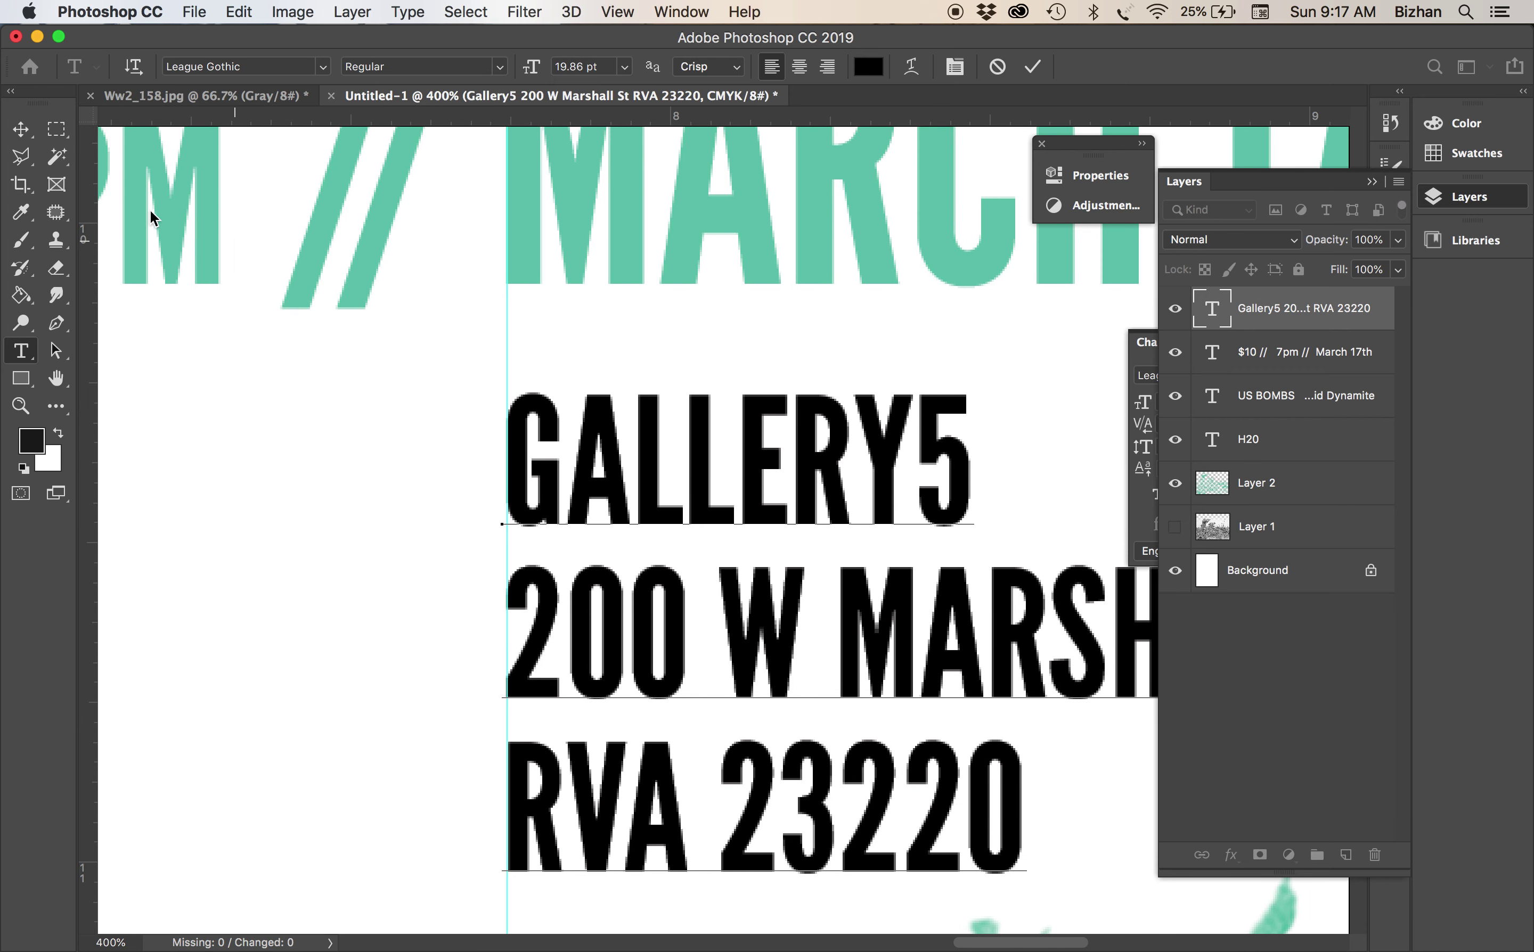
left_click(21, 129)
Hide the guides and check the whole flyer at 25% zoom
key("super+minus")
key("super+minus")
key("super+minus")
key("super+minus")
key("super+minus")
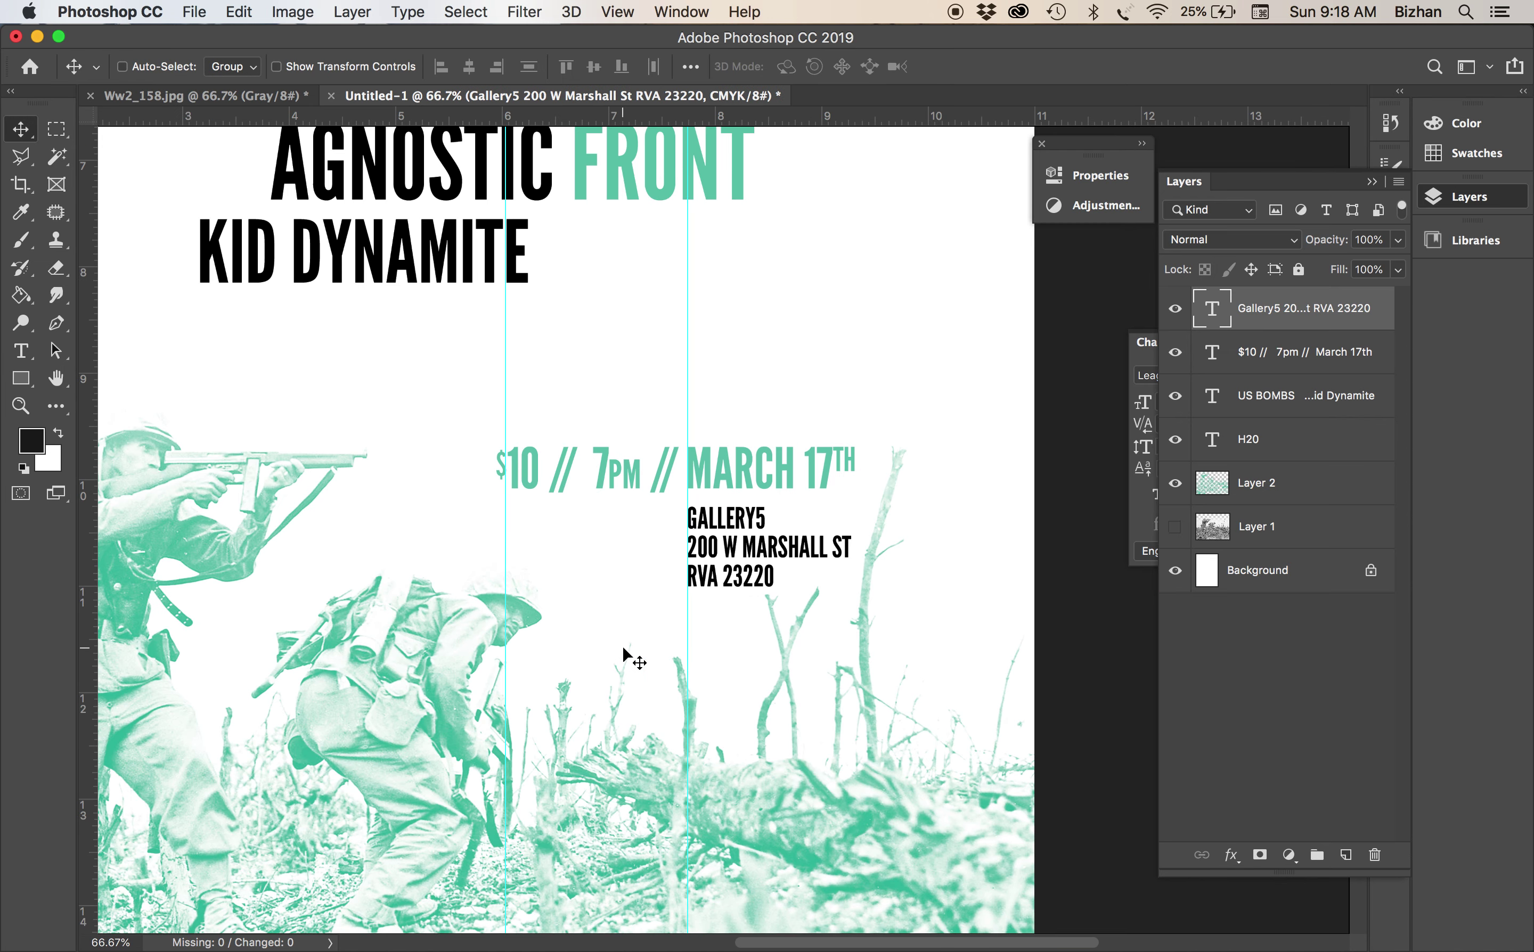
key("super+minus")
key("super+minus")
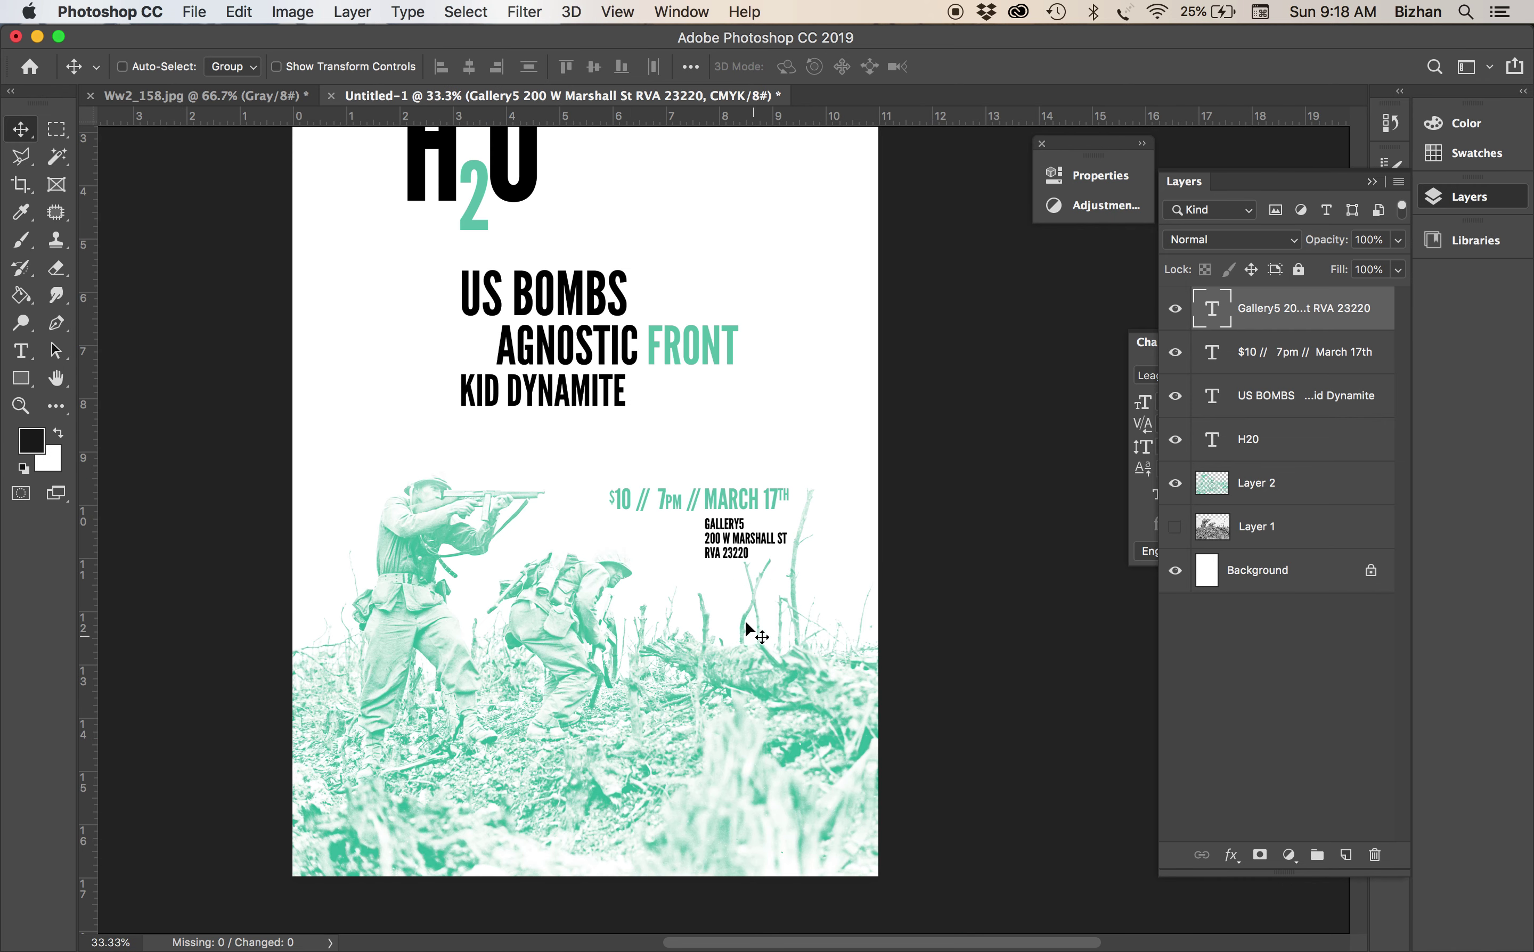
scroll(611, 703, "up", 2)
key("super+minus")
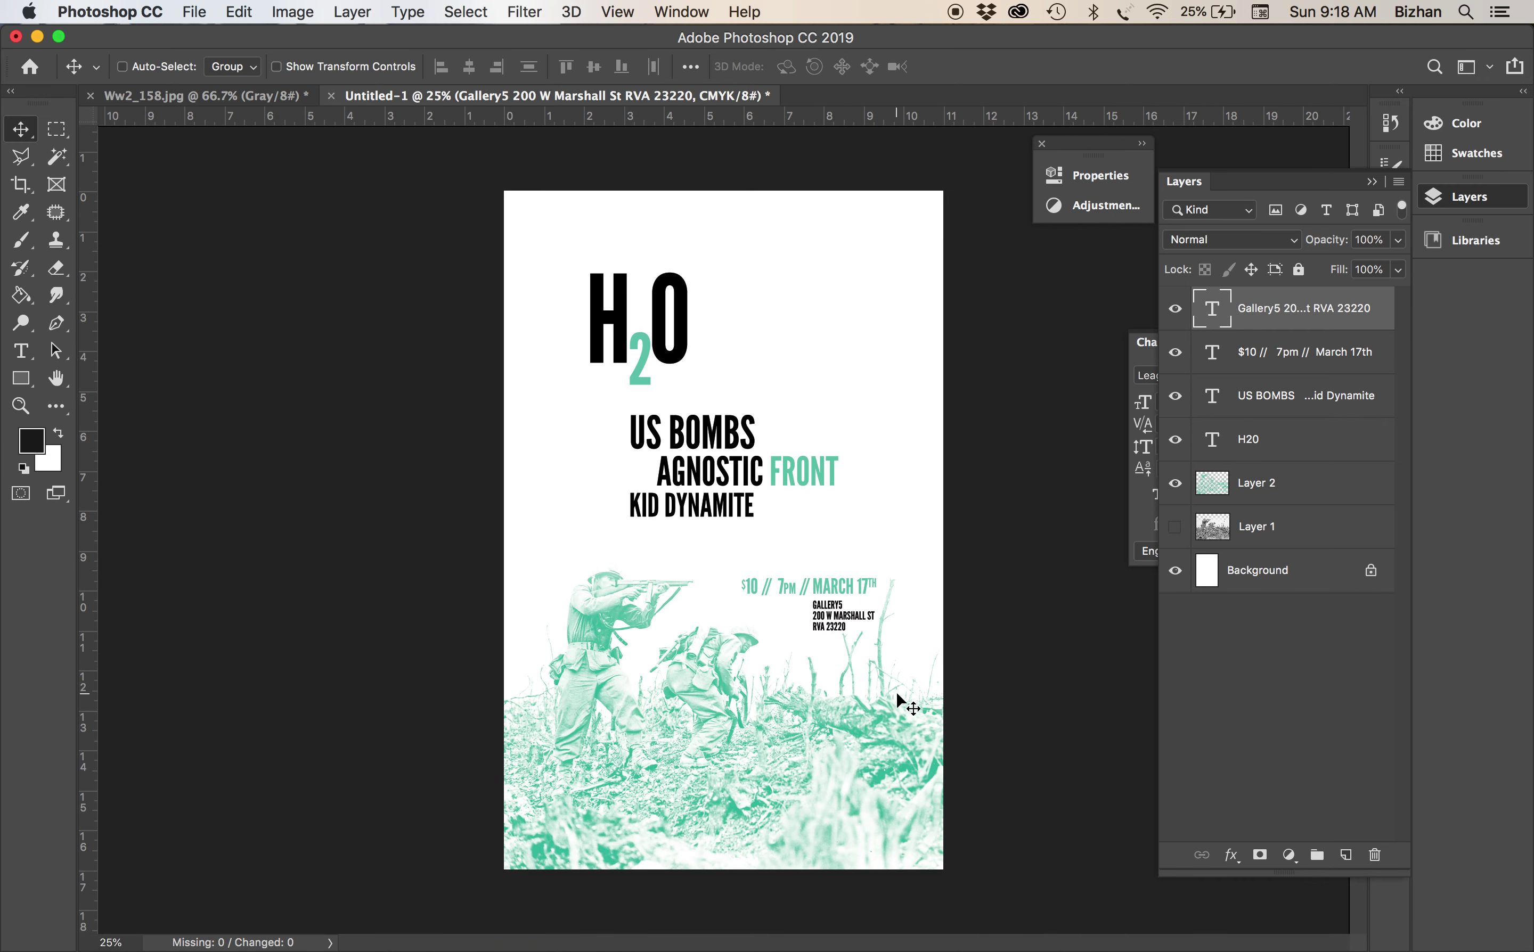
Target the Background layer for a Paint Bucket fill and try a mint green foreground color, #7cfed5
left_click(1271, 570)
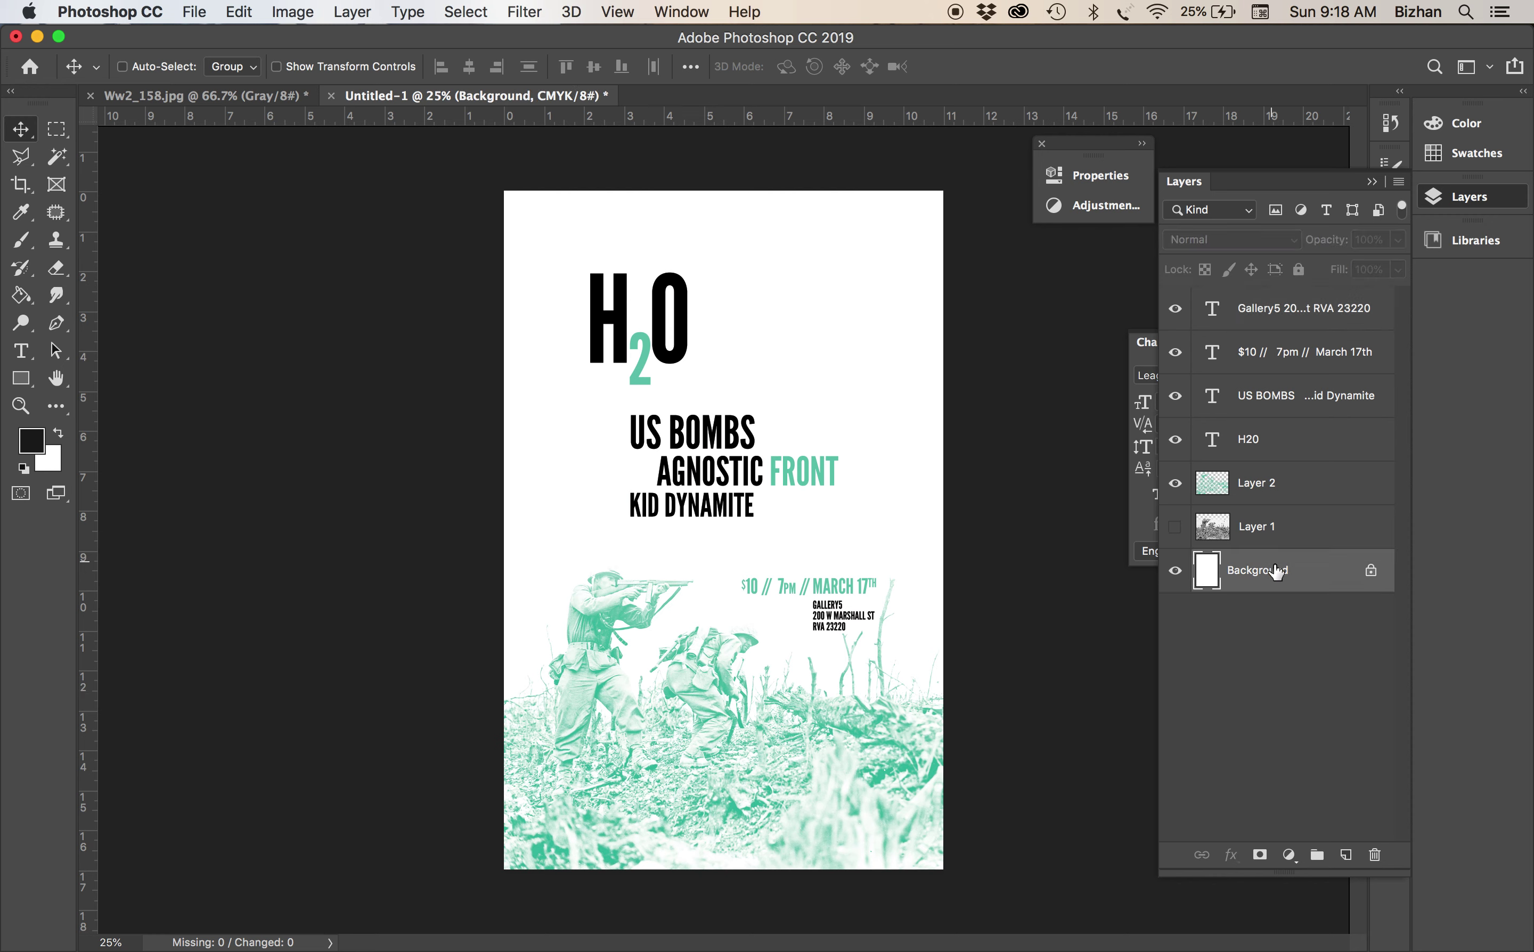
left_click(21, 295)
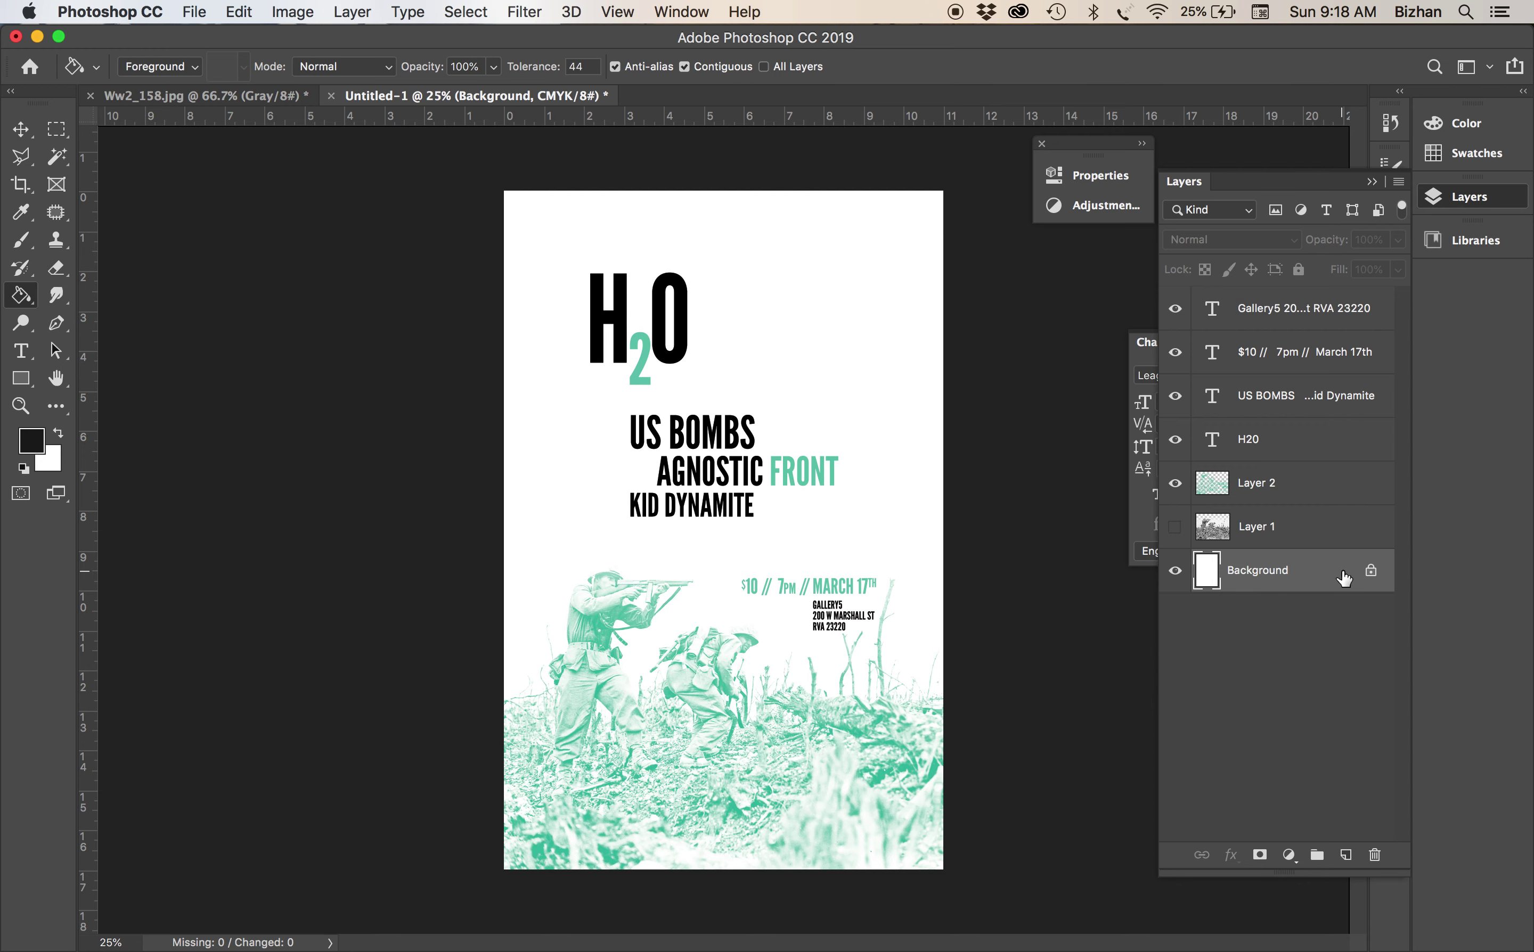
left_click(38, 442)
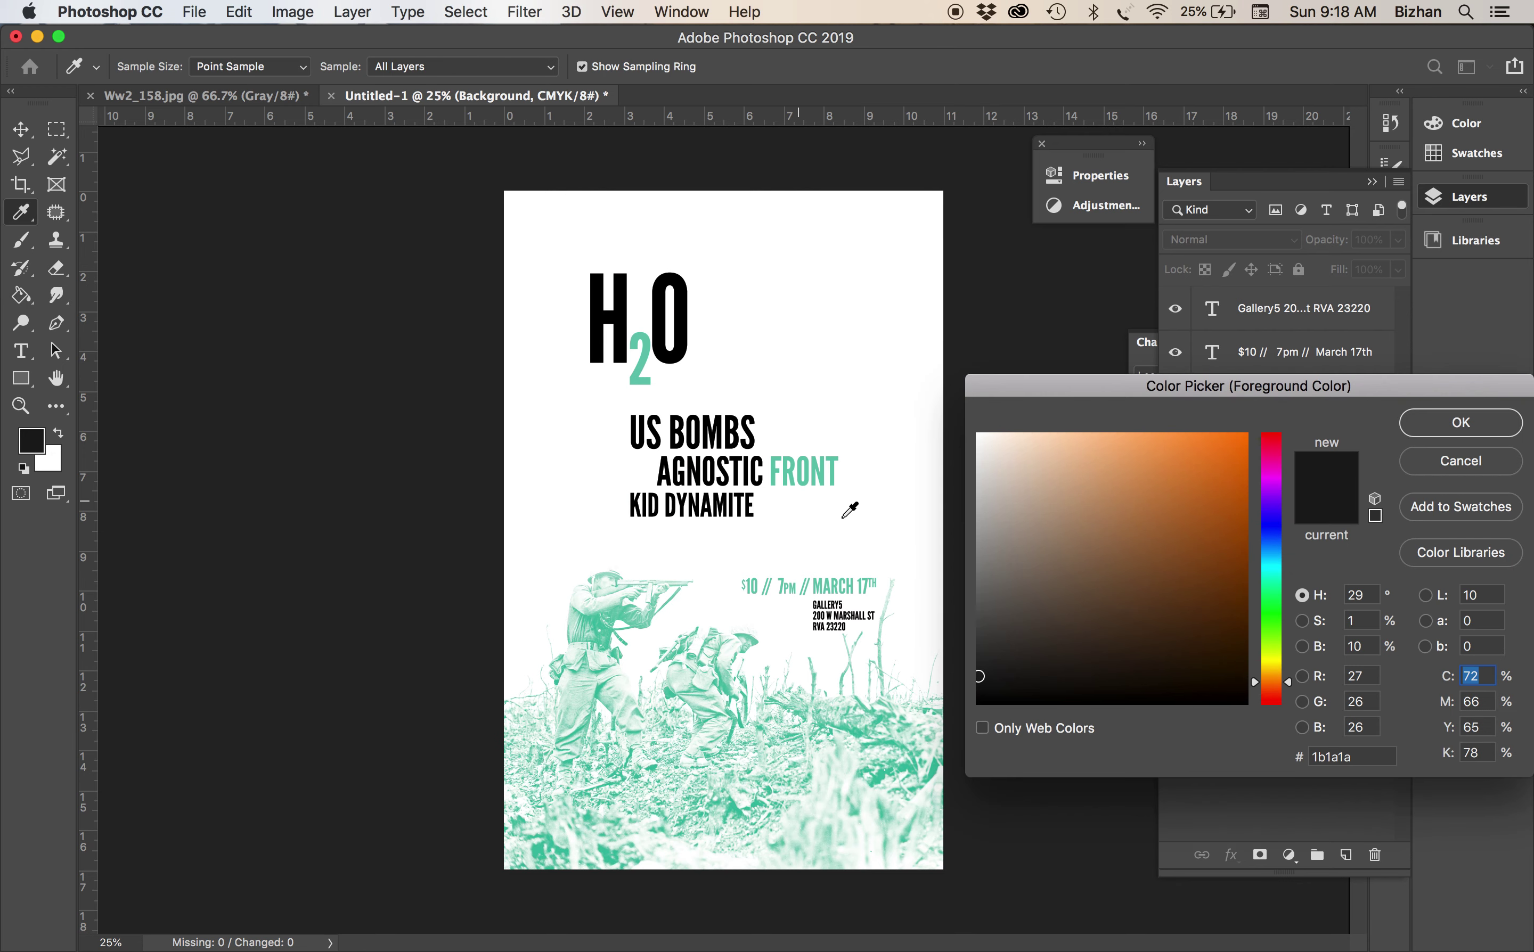
left_click(1278, 492)
left_click_drag(1089, 432, 1046, 427)
left_click(1272, 583)
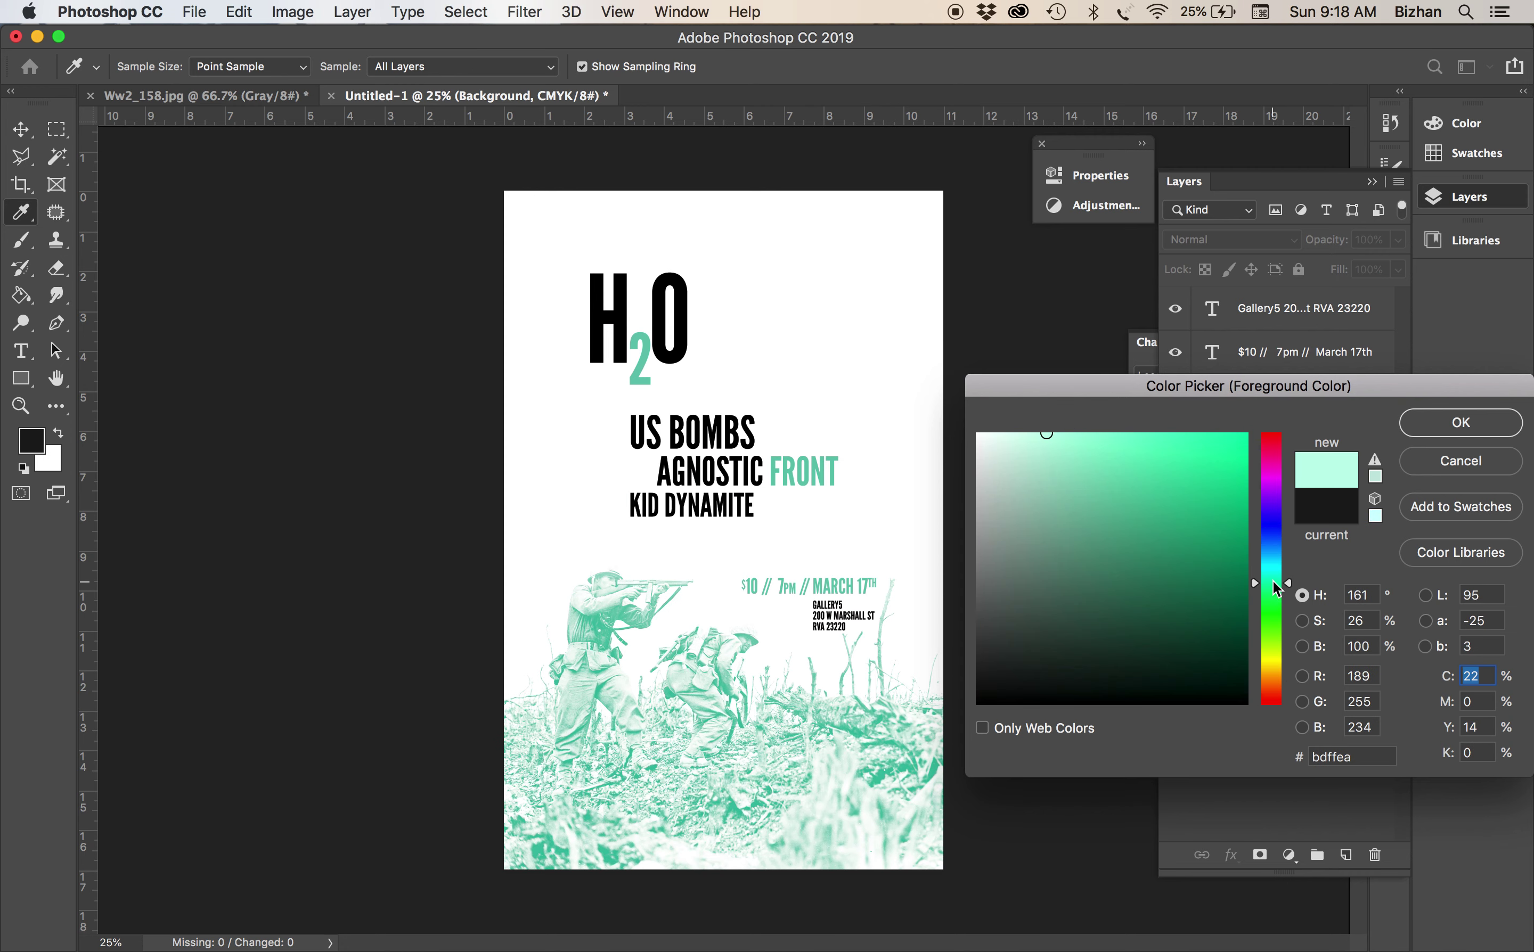
left_click(1134, 540)
mouse_move(1133, 540)
left_mouse_down()
mouse_move(1083, 575)
mouse_move(1076, 531)
mouse_move(1136, 587)
mouse_move(1049, 599)
mouse_move(1038, 548)
mouse_move(1058, 496)
mouse_move(1092, 514)
mouse_move(1115, 432)
left_mouse_up()
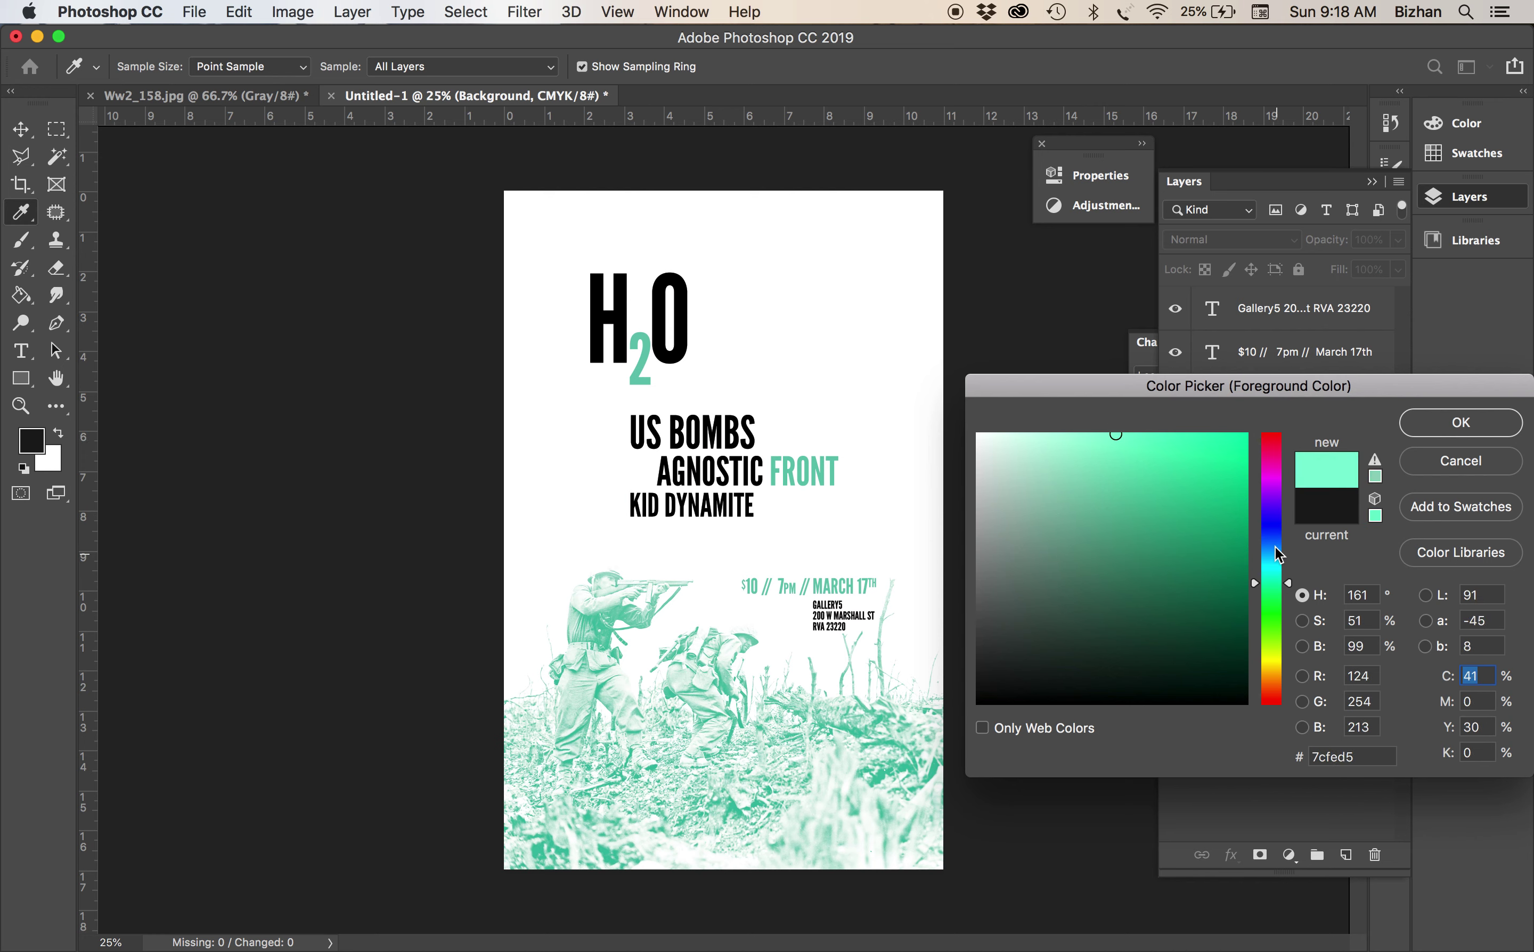
Set the foreground color to light pink #f6c5ff and fill the Background layer with it
left_click(1272, 485)
left_click(1075, 432)
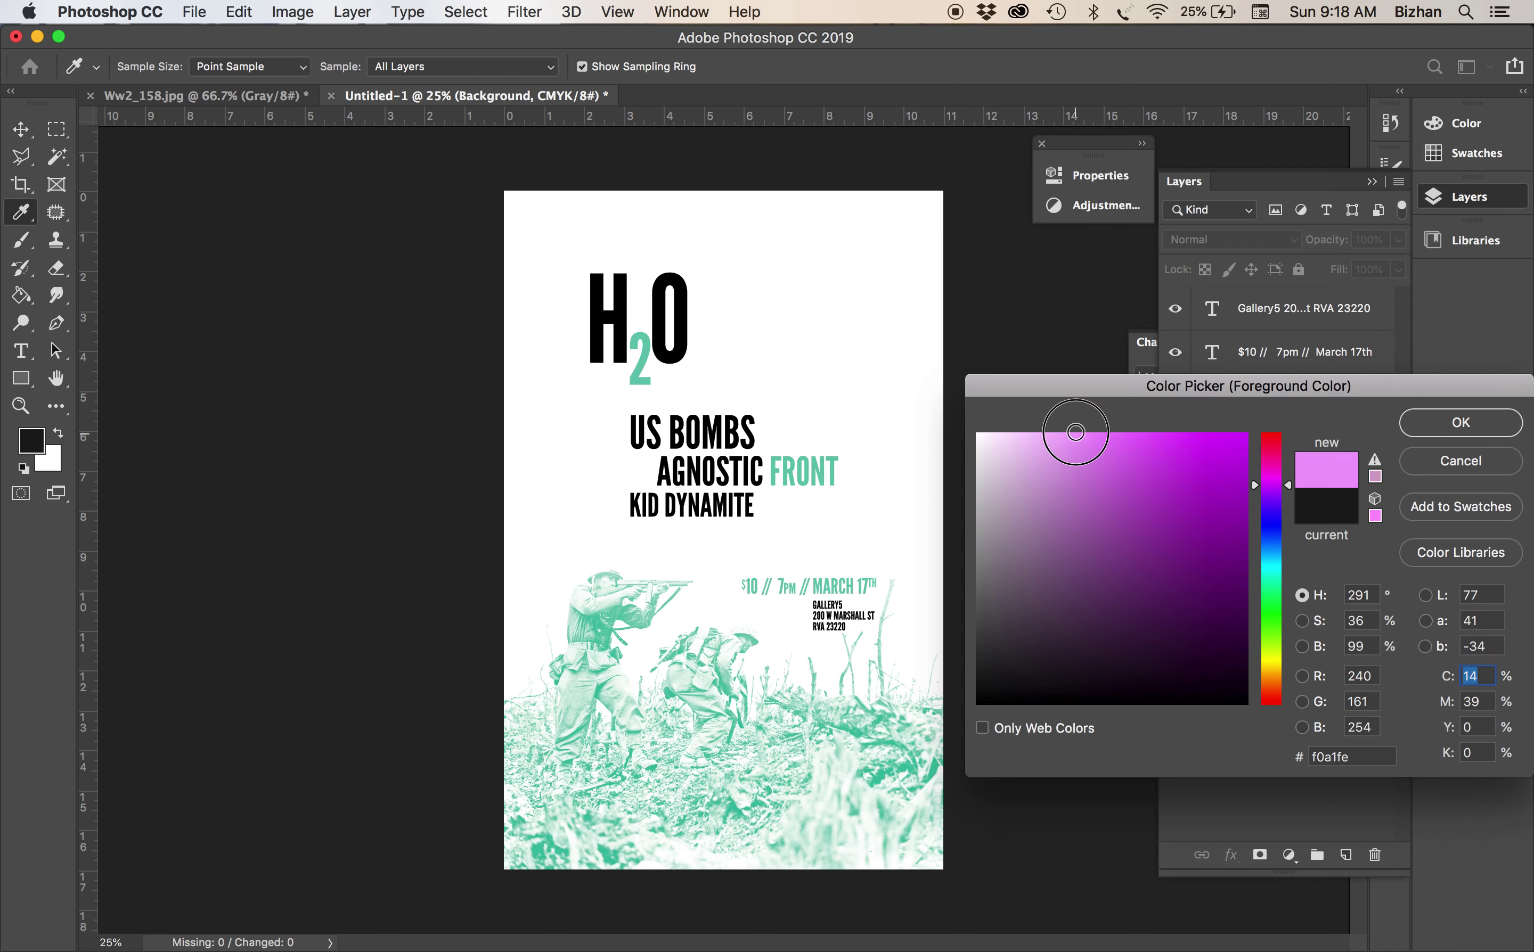
left_click_drag(1073, 432, 1039, 431)
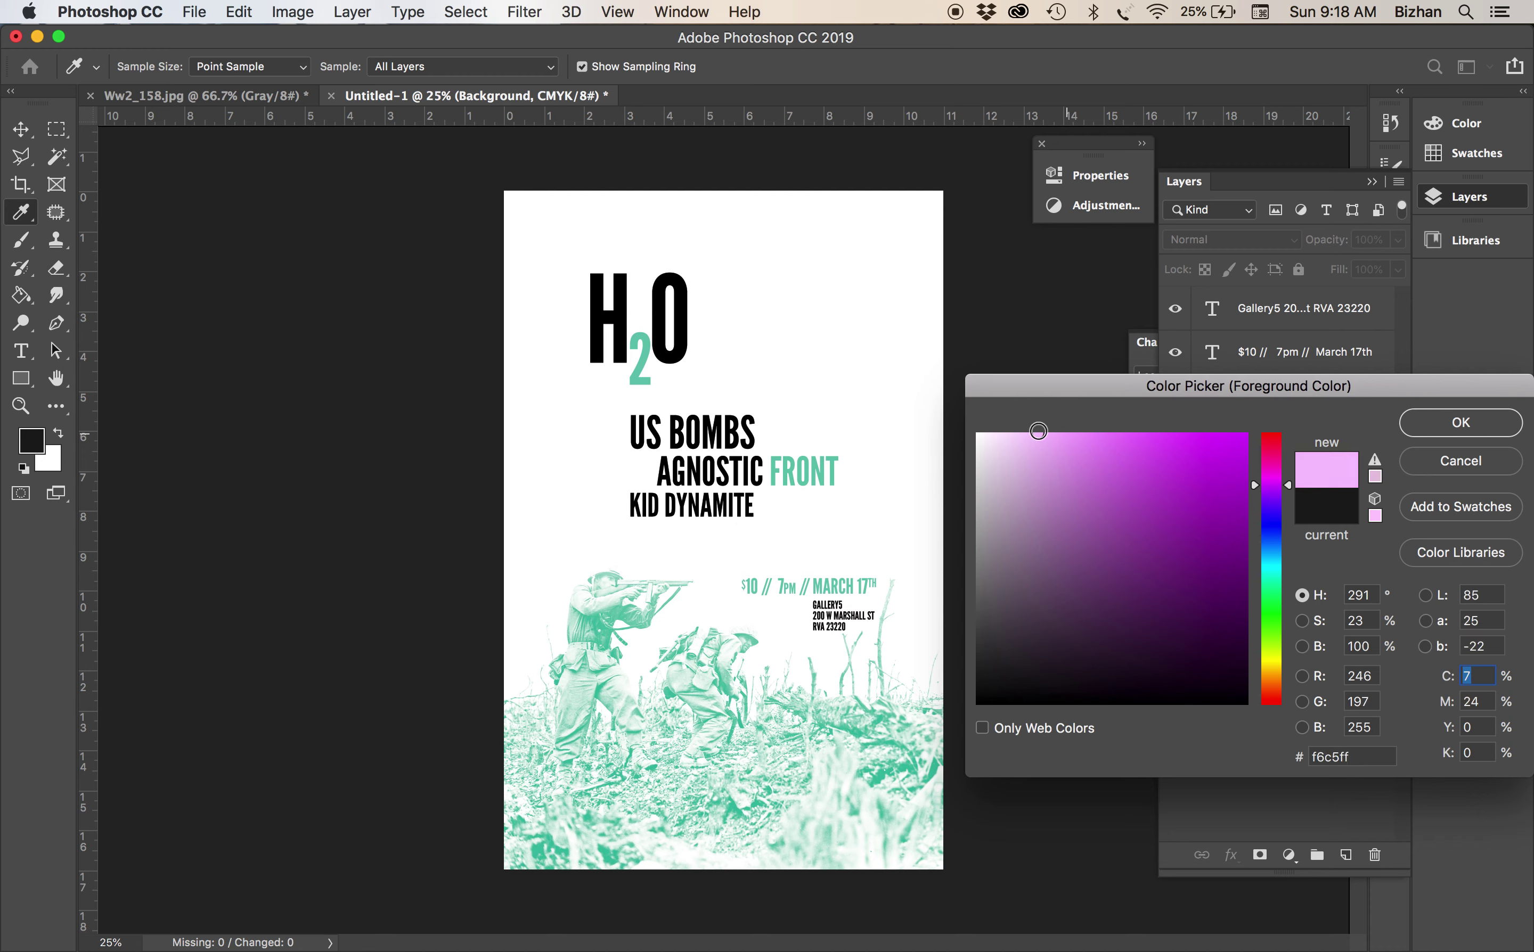
key("Return")
key("g")
left_click(847, 437)
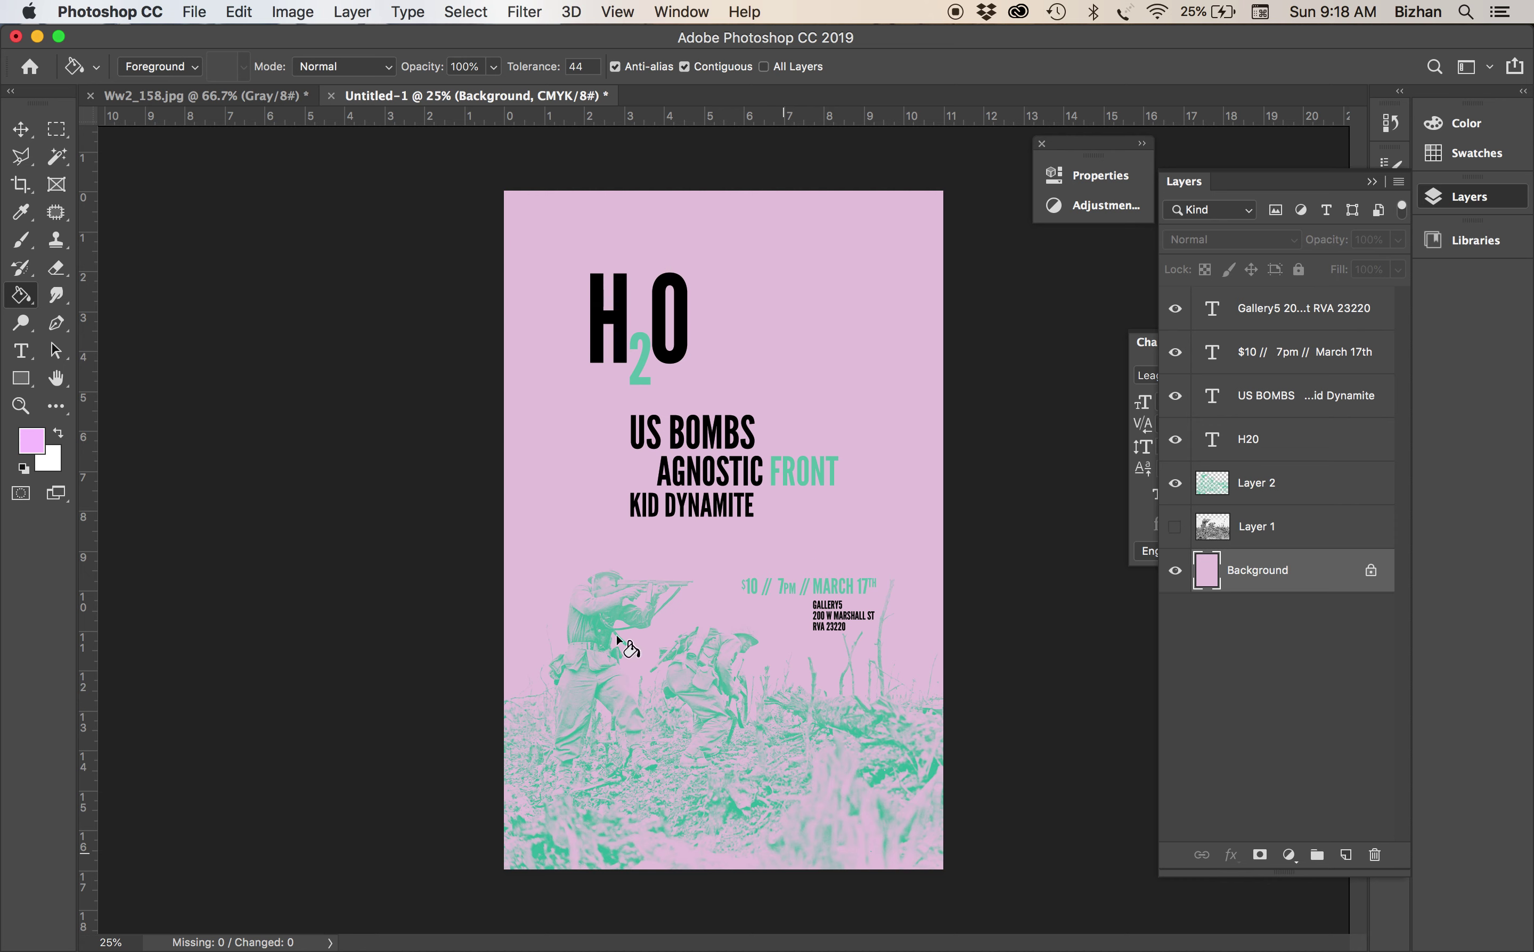
Preview blend modes such as Multiply and Lighten on Layer 2, the green soldier artwork
left_click(1202, 499)
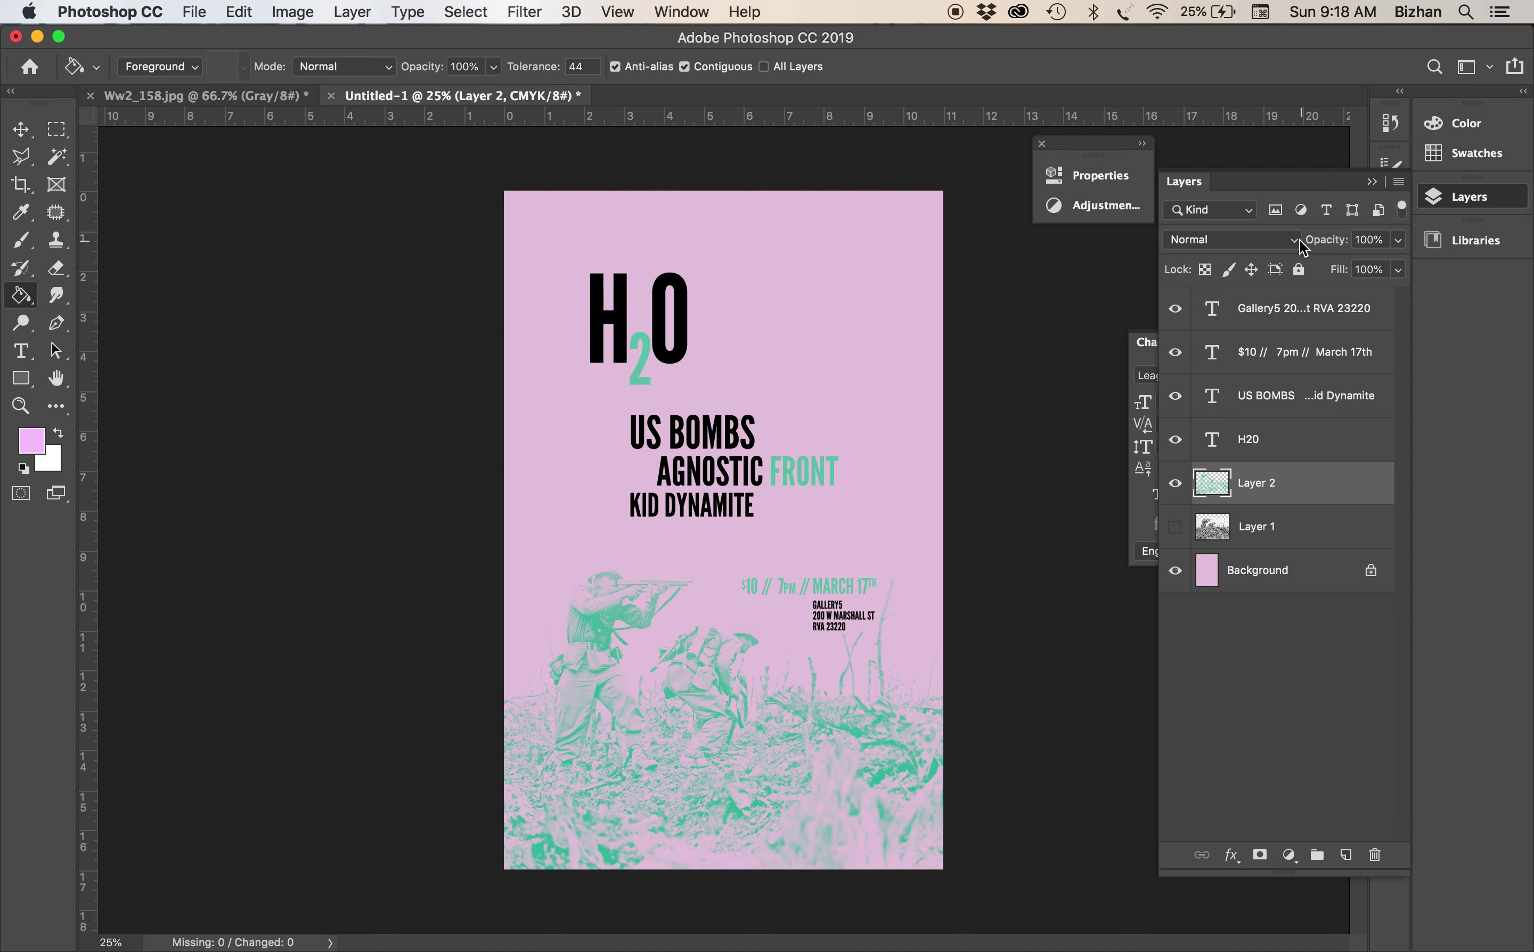
left_click(1256, 242)
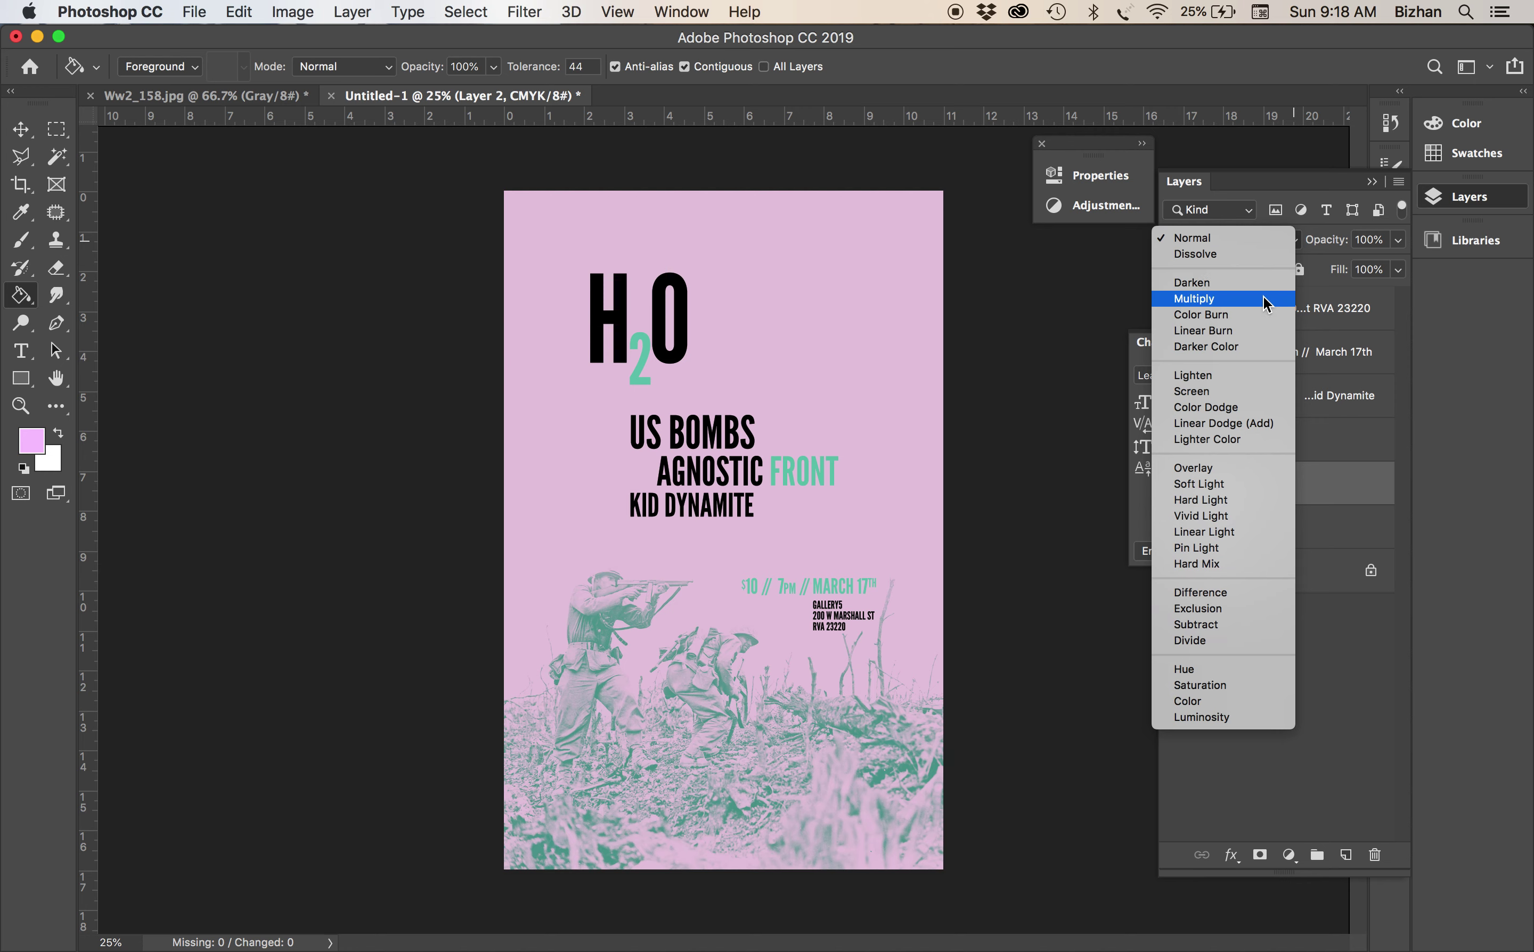
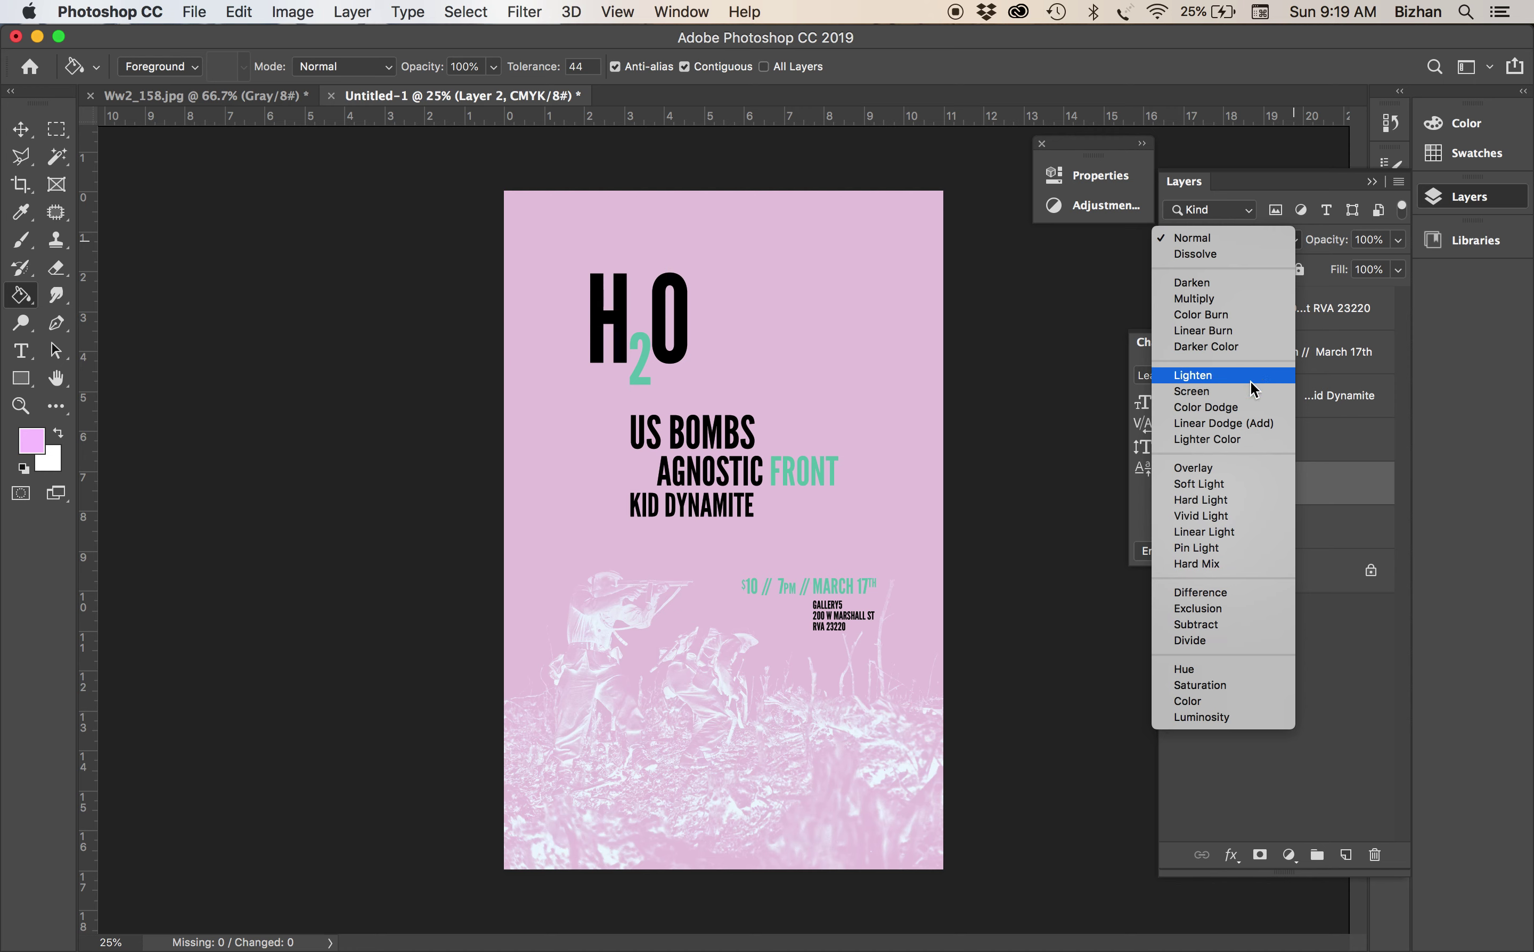
Set Layer 2's blend mode to Screen
left_click(1254, 391)
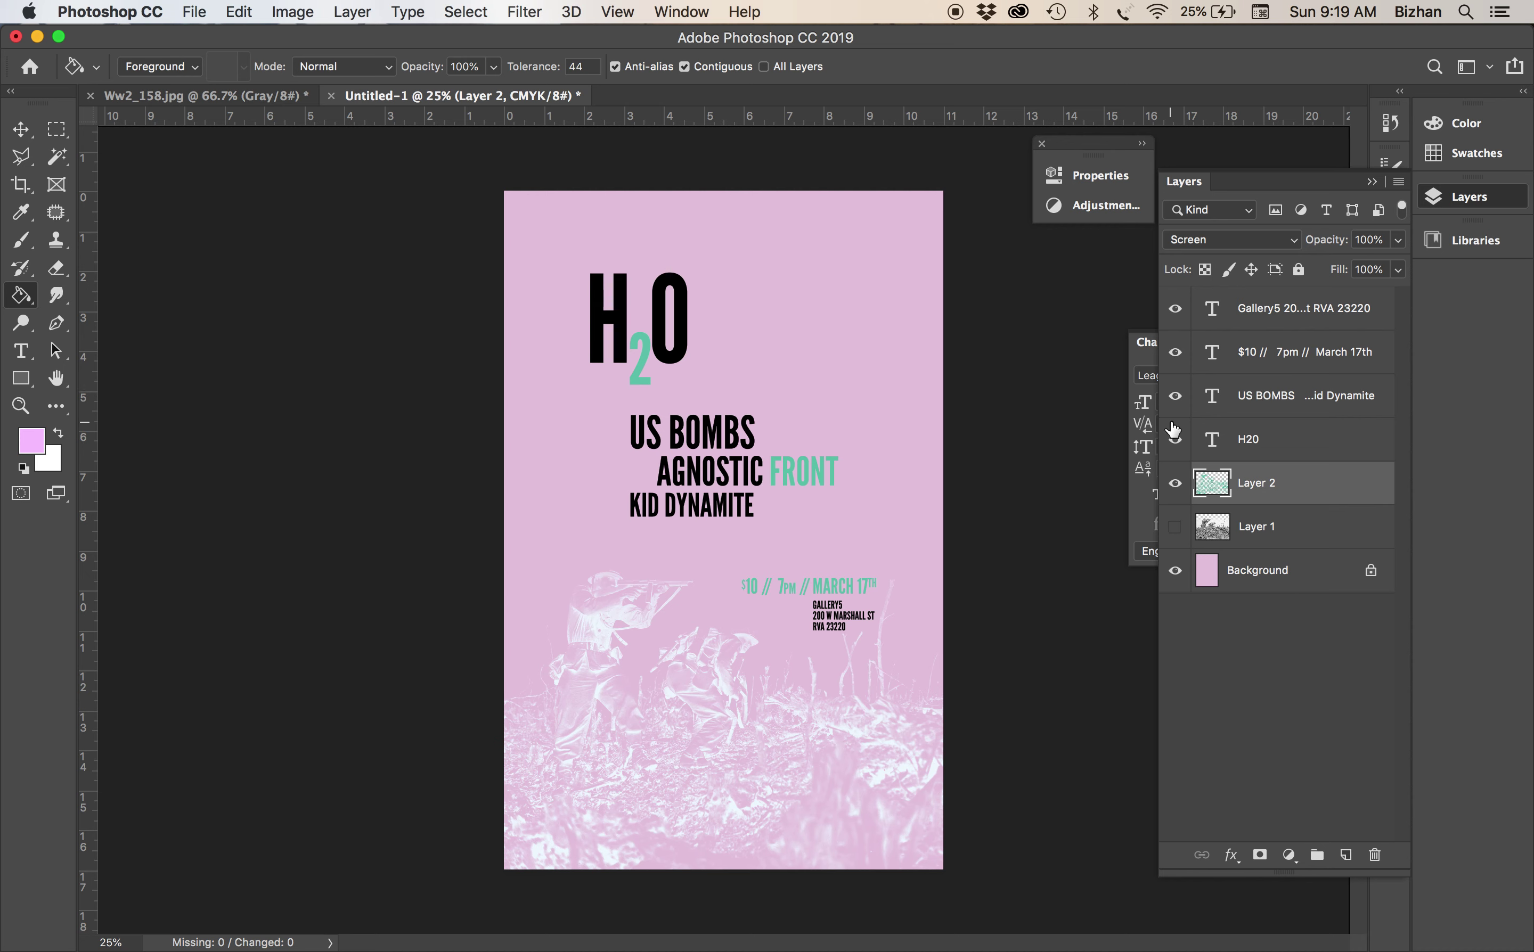
Recolor the Background layer with Hue/Saturation, using hue -141, saturation +42 and lightness -38
left_click(1218, 571)
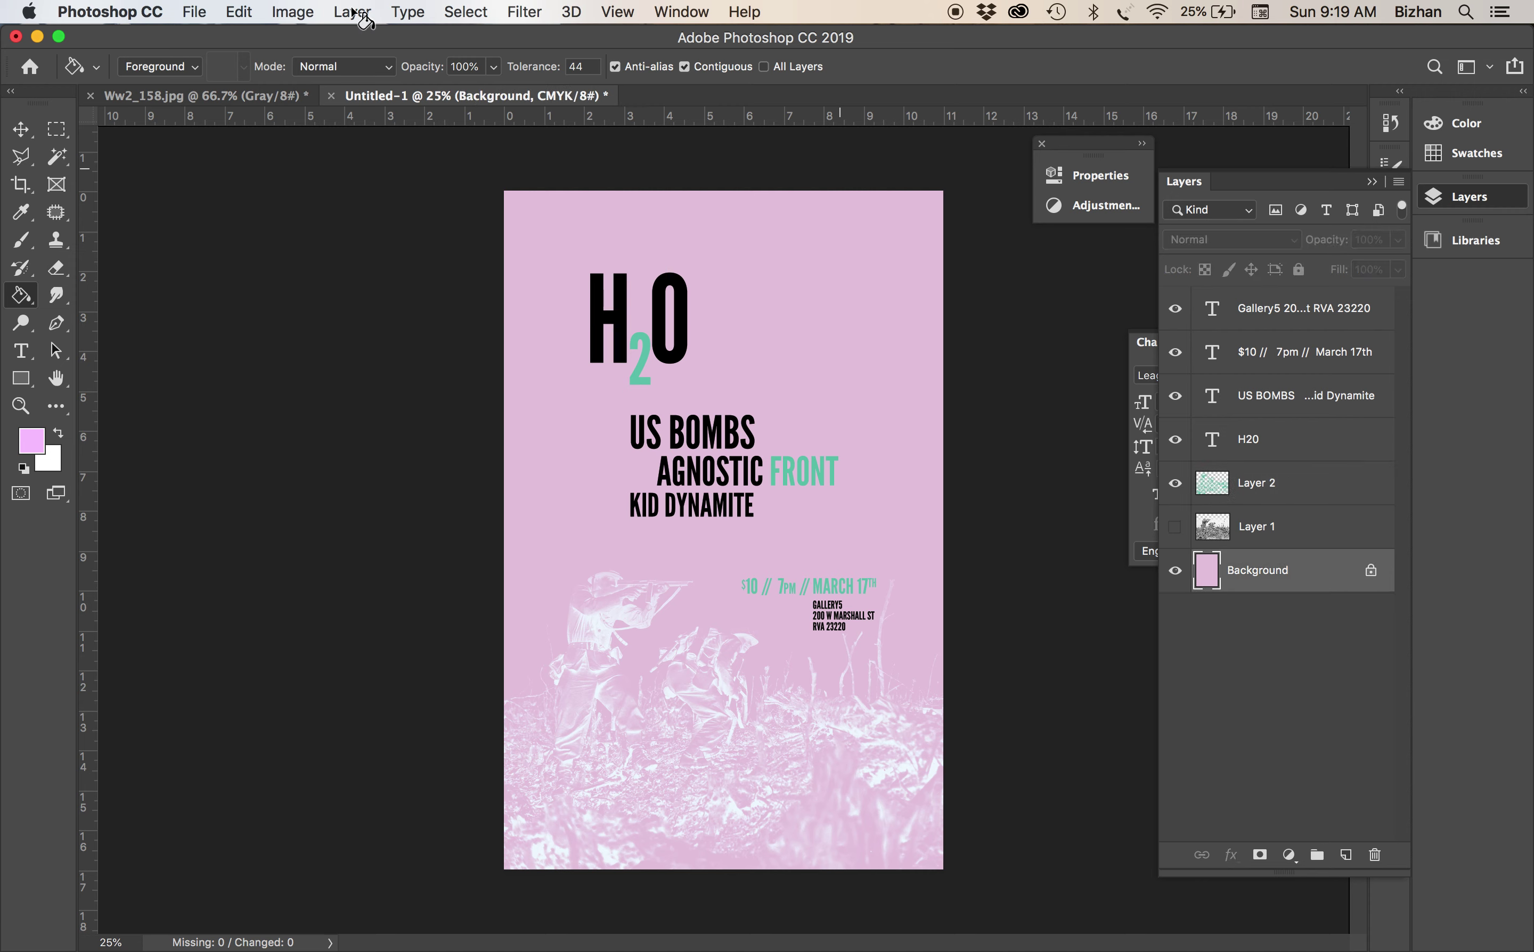
left_click(307, 10)
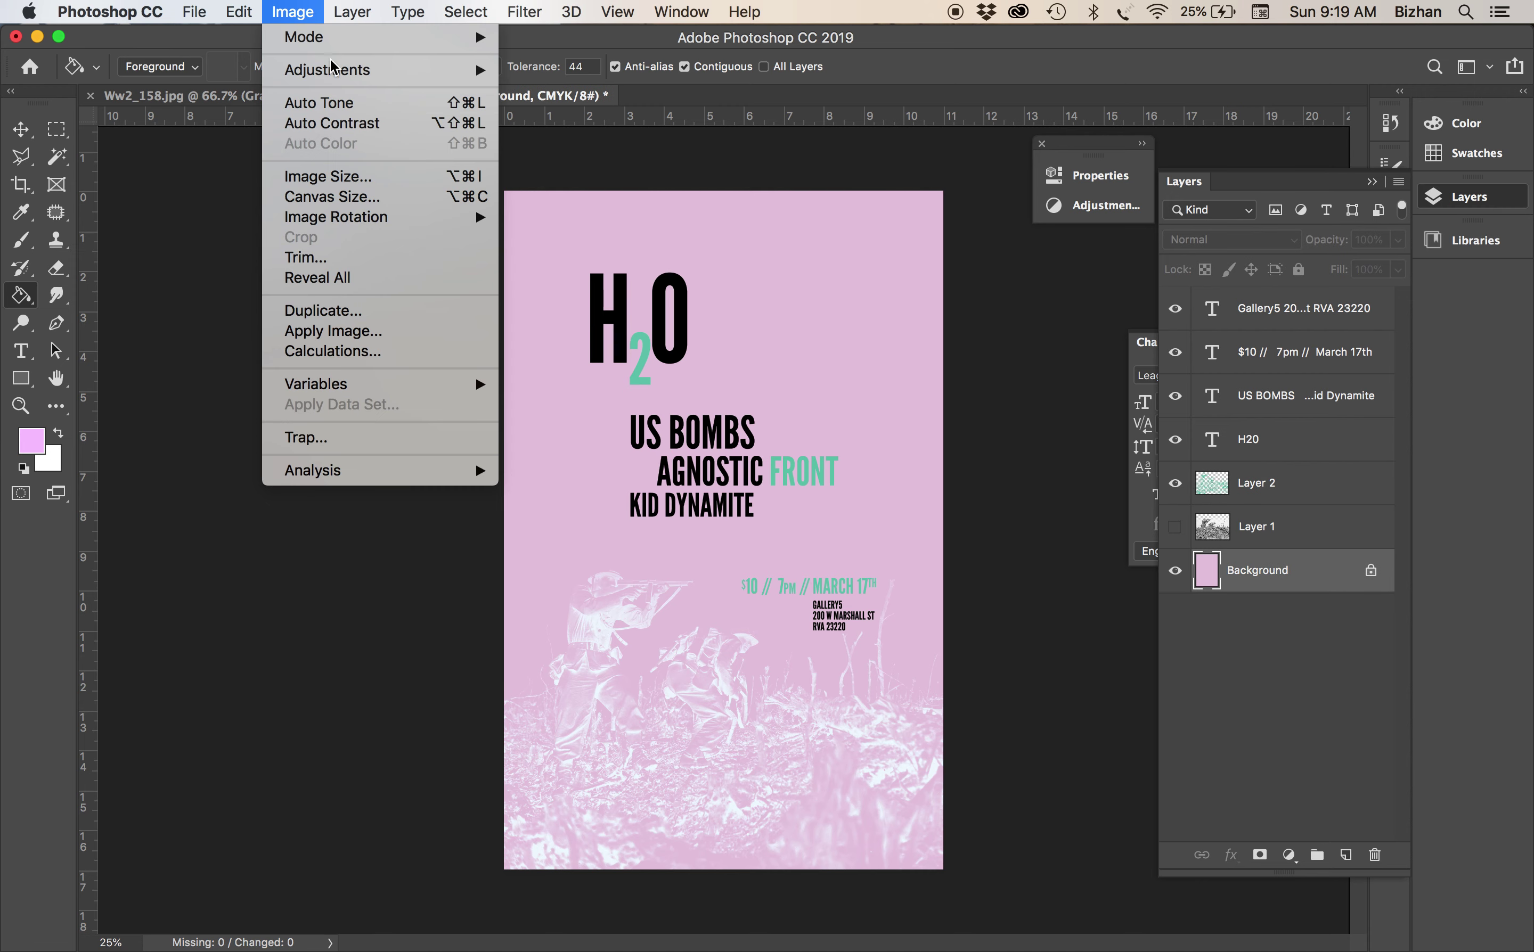
mouse_move(337, 76)
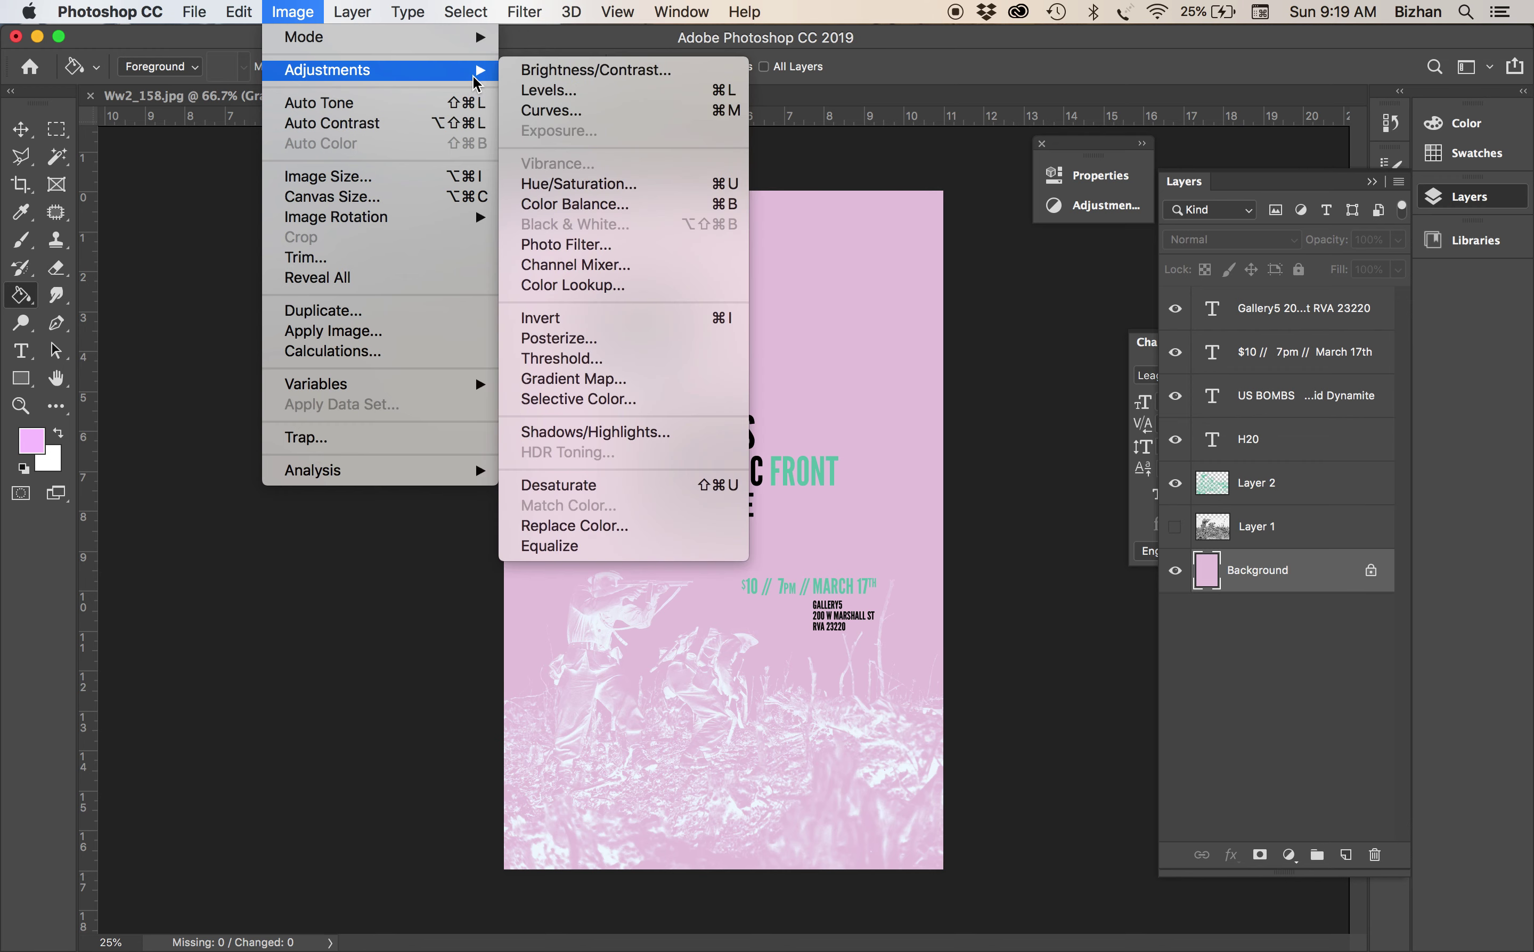
left_click(549, 187)
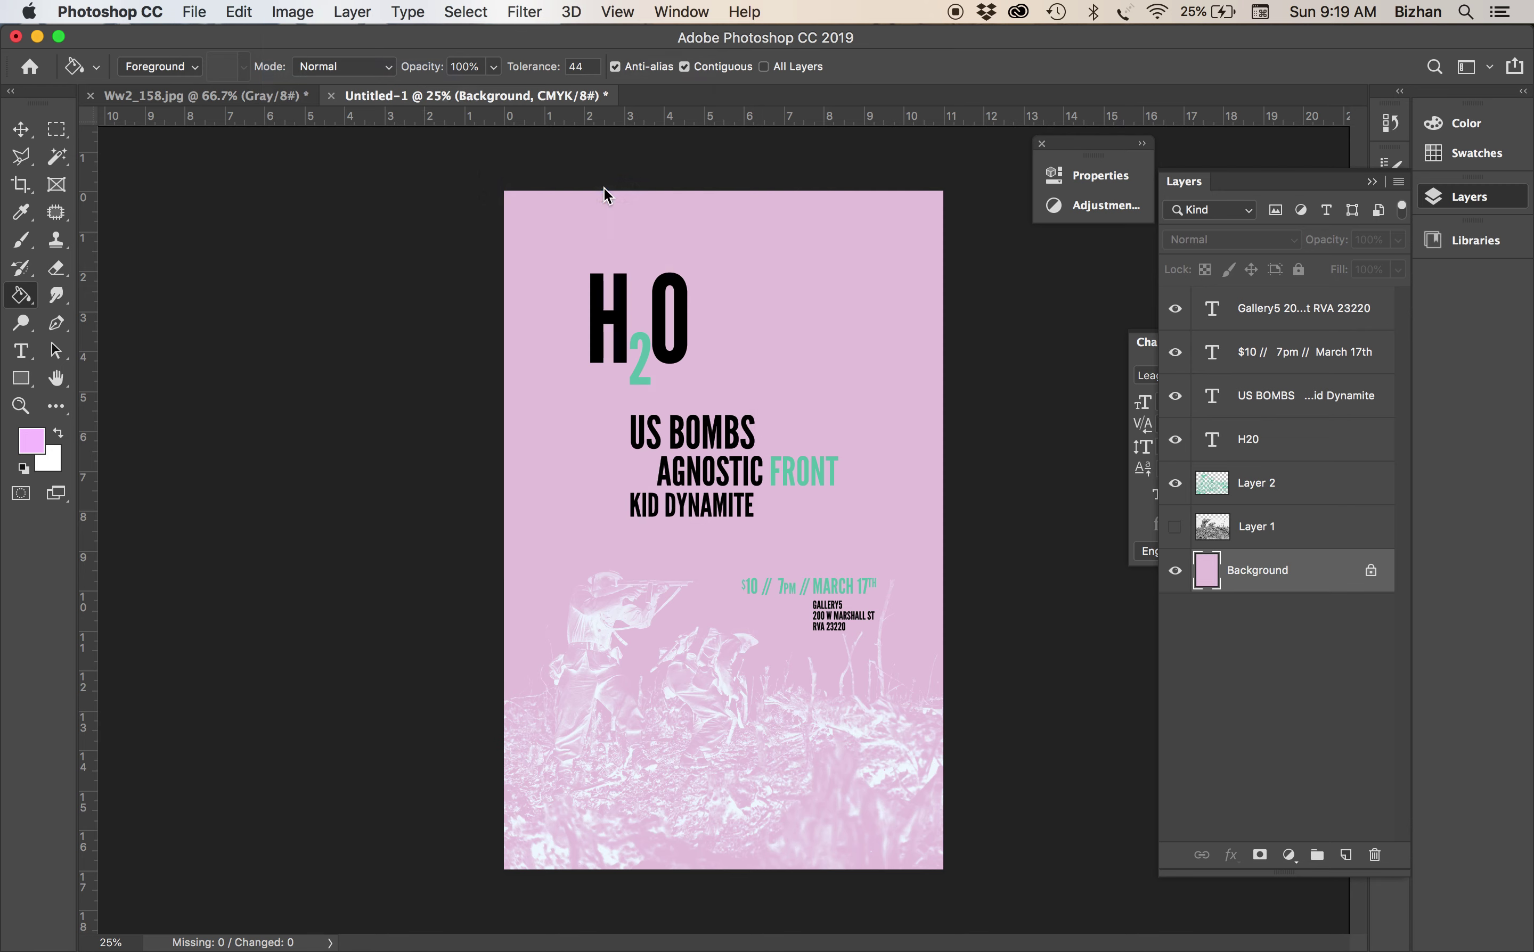
left_click_drag(1229, 186, 1136, 176)
left_click_drag(1198, 283, 1158, 280)
left_click_drag(1135, 180, 1224, 224)
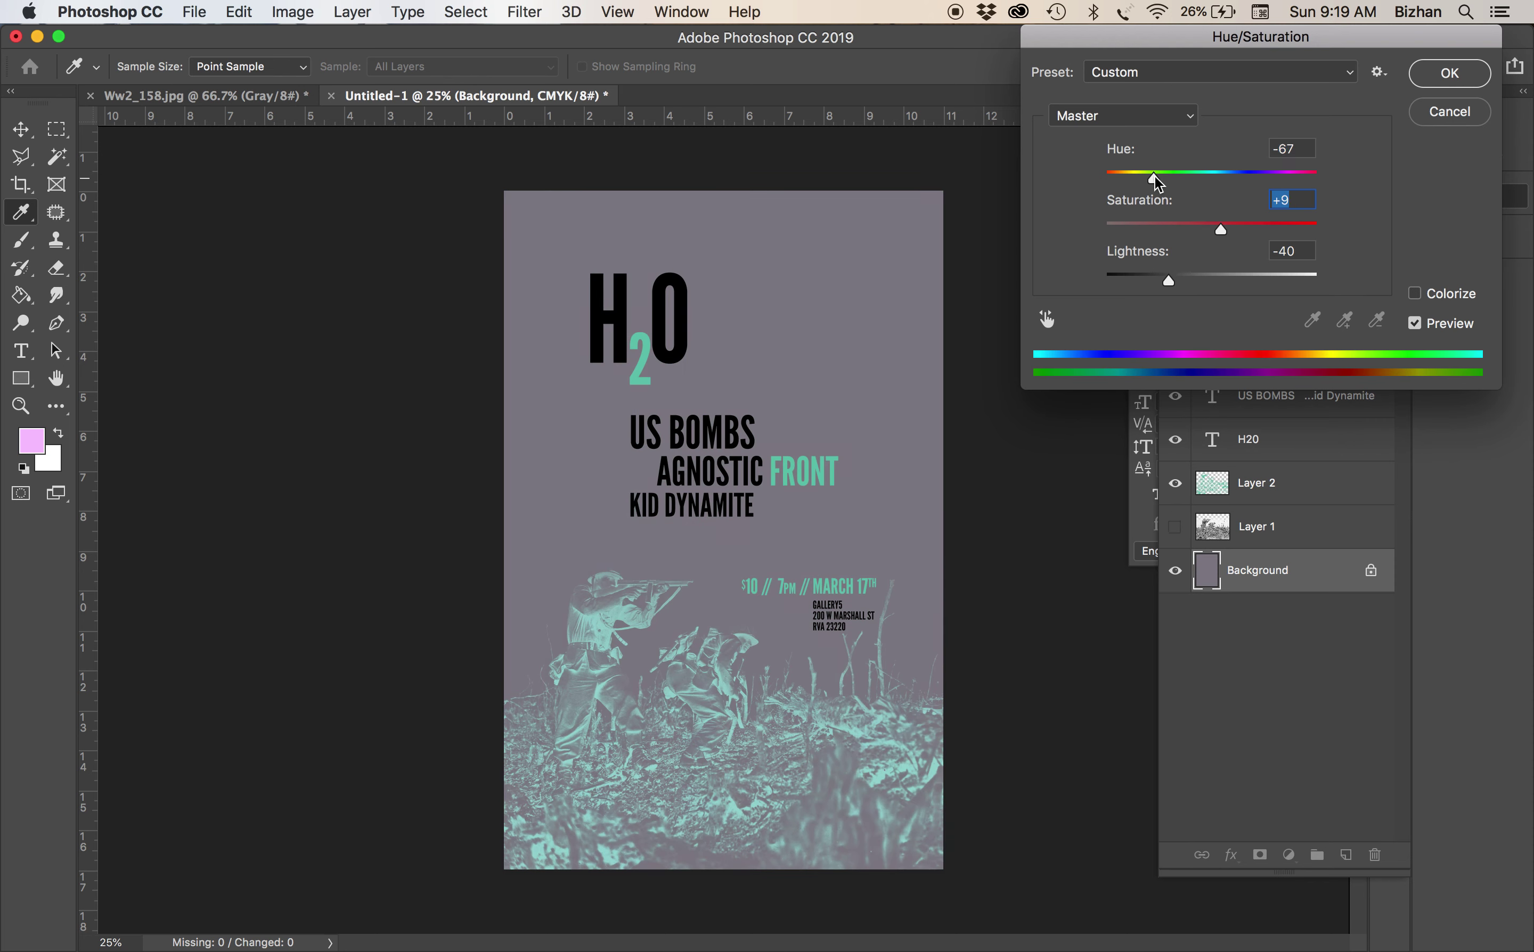
mouse_move(1155, 177)
left_mouse_down()
mouse_move(1178, 182)
mouse_move(1142, 180)
left_mouse_up()
left_click_drag(1184, 280, 1174, 287)
left_click_drag(1223, 227, 1256, 232)
mouse_move(1146, 177)
left_mouse_down()
mouse_move(1162, 179)
mouse_move(1122, 176)
left_mouse_up()
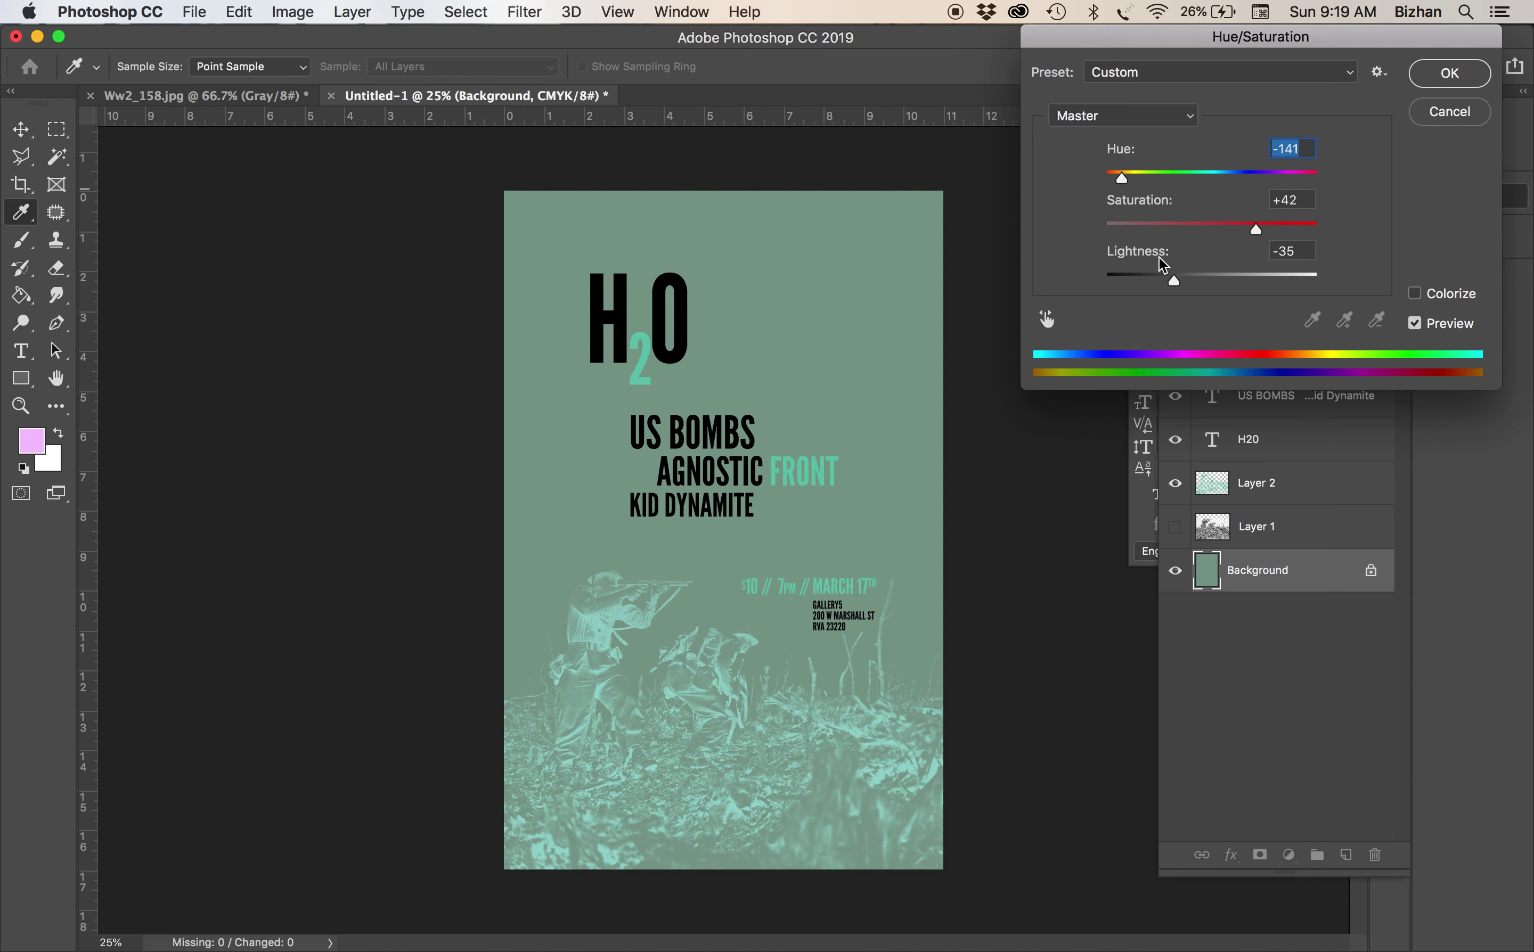
left_click_drag(1181, 281, 1171, 281)
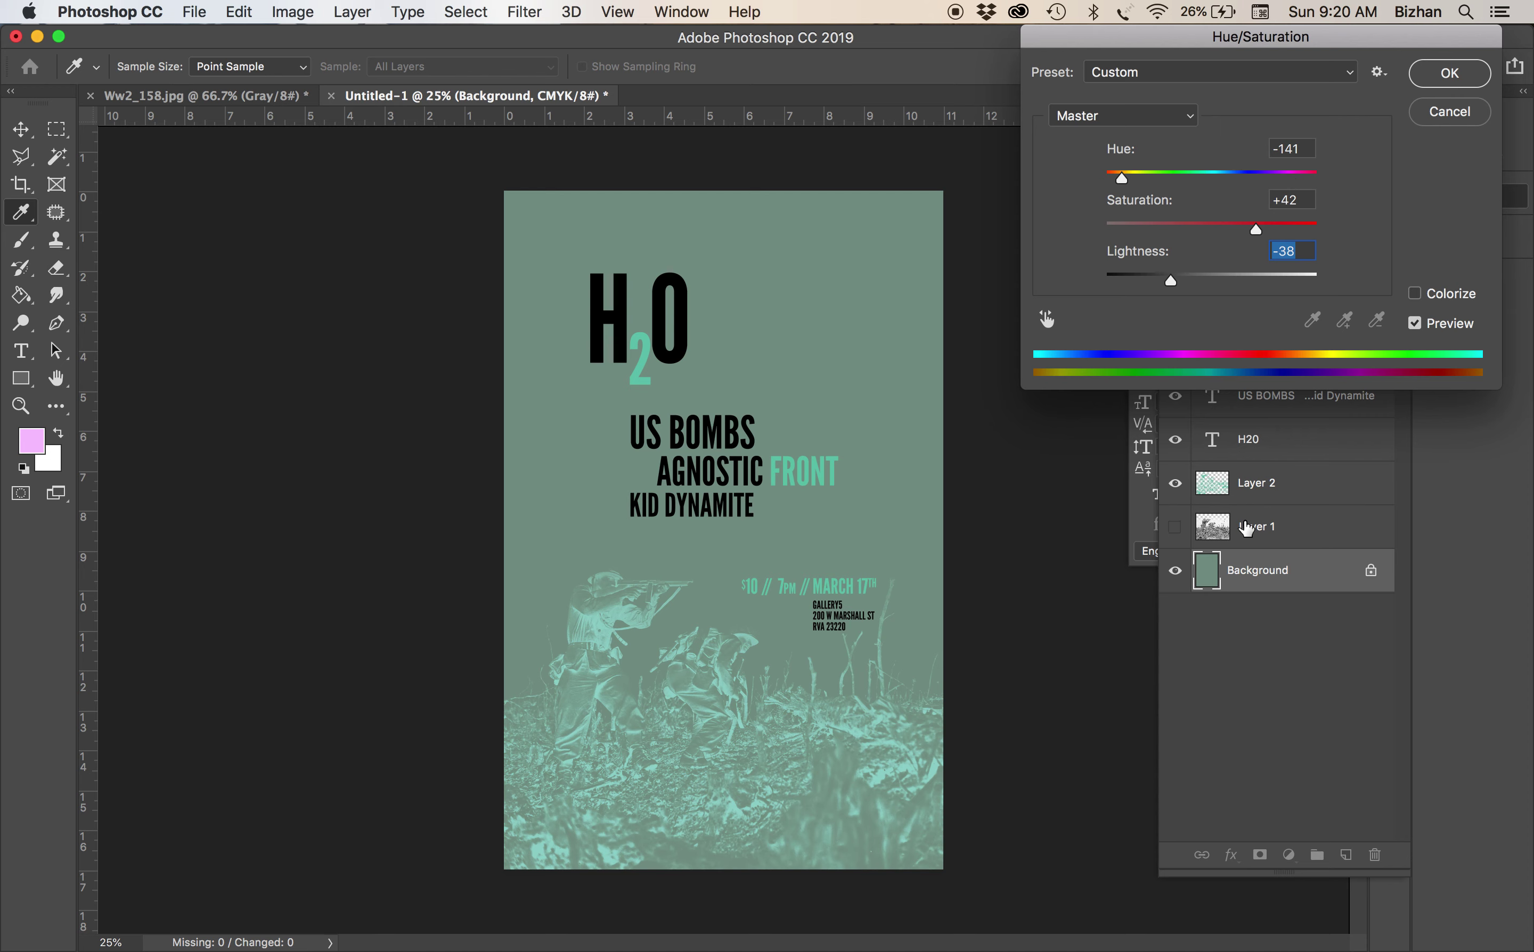
key("Return")
Hide the four text layers, Layer 2 and the Background, and show only the soldiers photo on Layer 1
left_click(1175, 483)
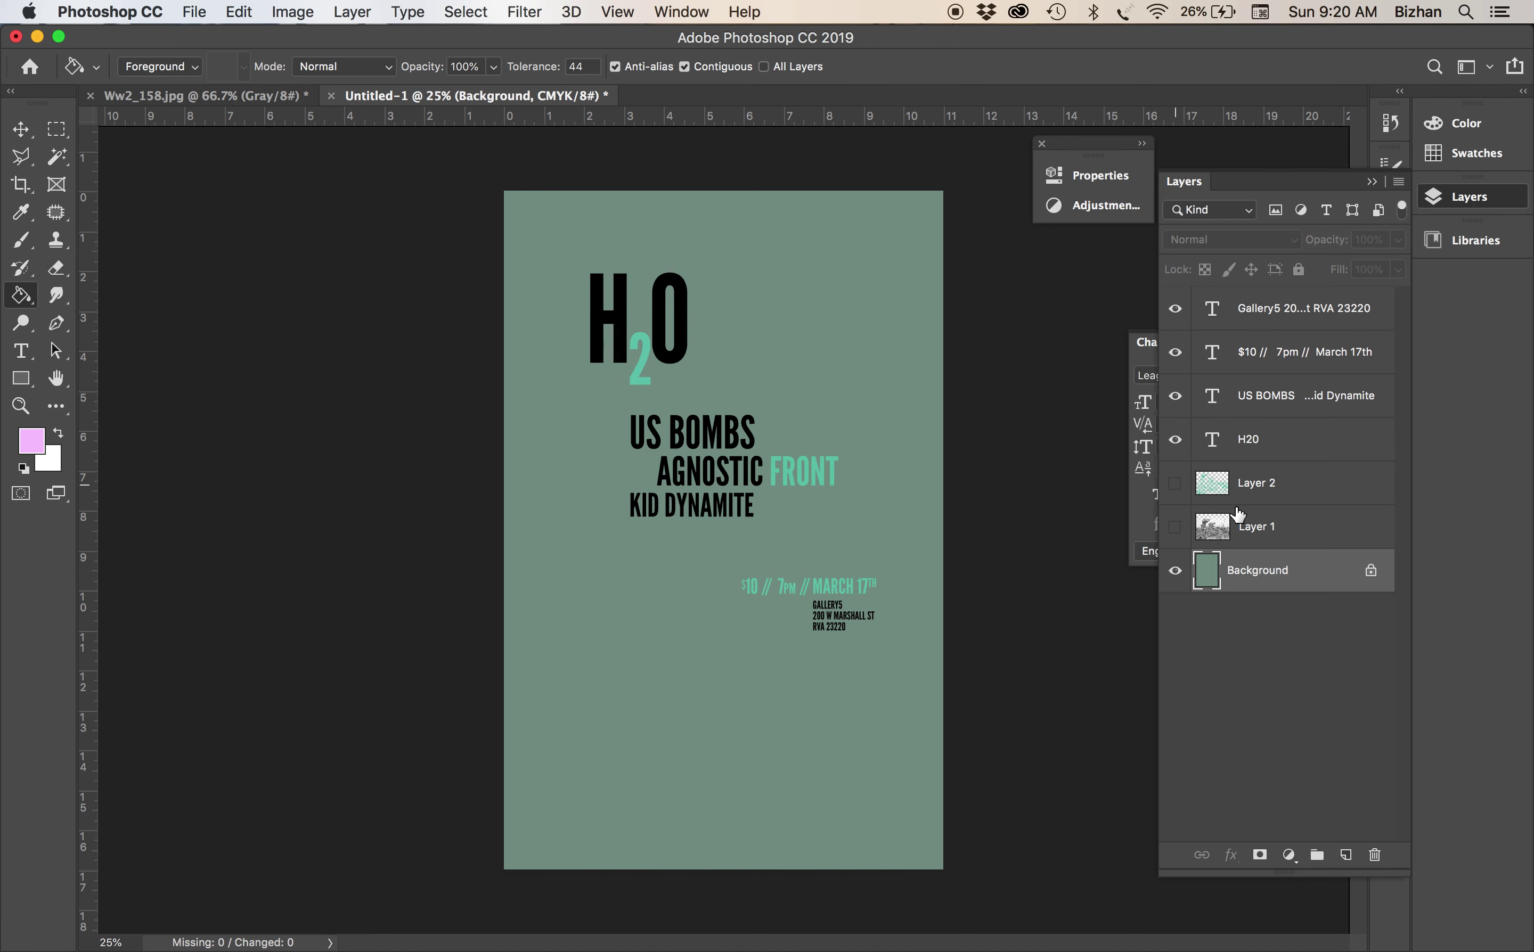
left_click_drag(1175, 308, 1174, 439)
left_click(1174, 570)
left_click(1175, 527)
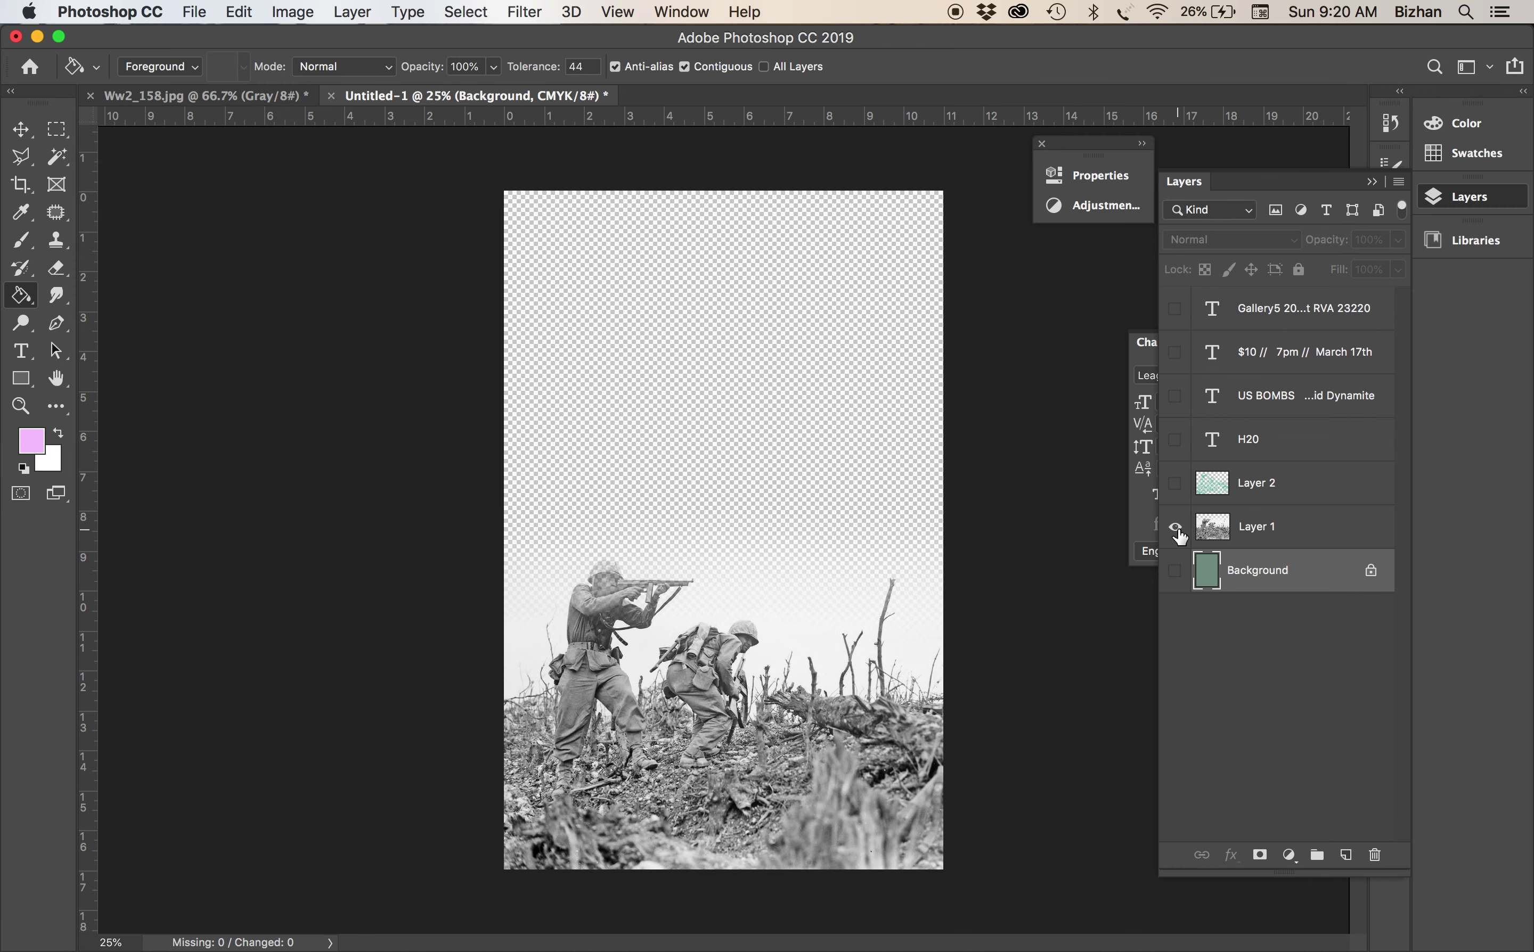
Select the dark tones of Layer 1 with Color Range at fuzziness 200, sampling a dark area of the standing soldier's uniform
left_click(1225, 537)
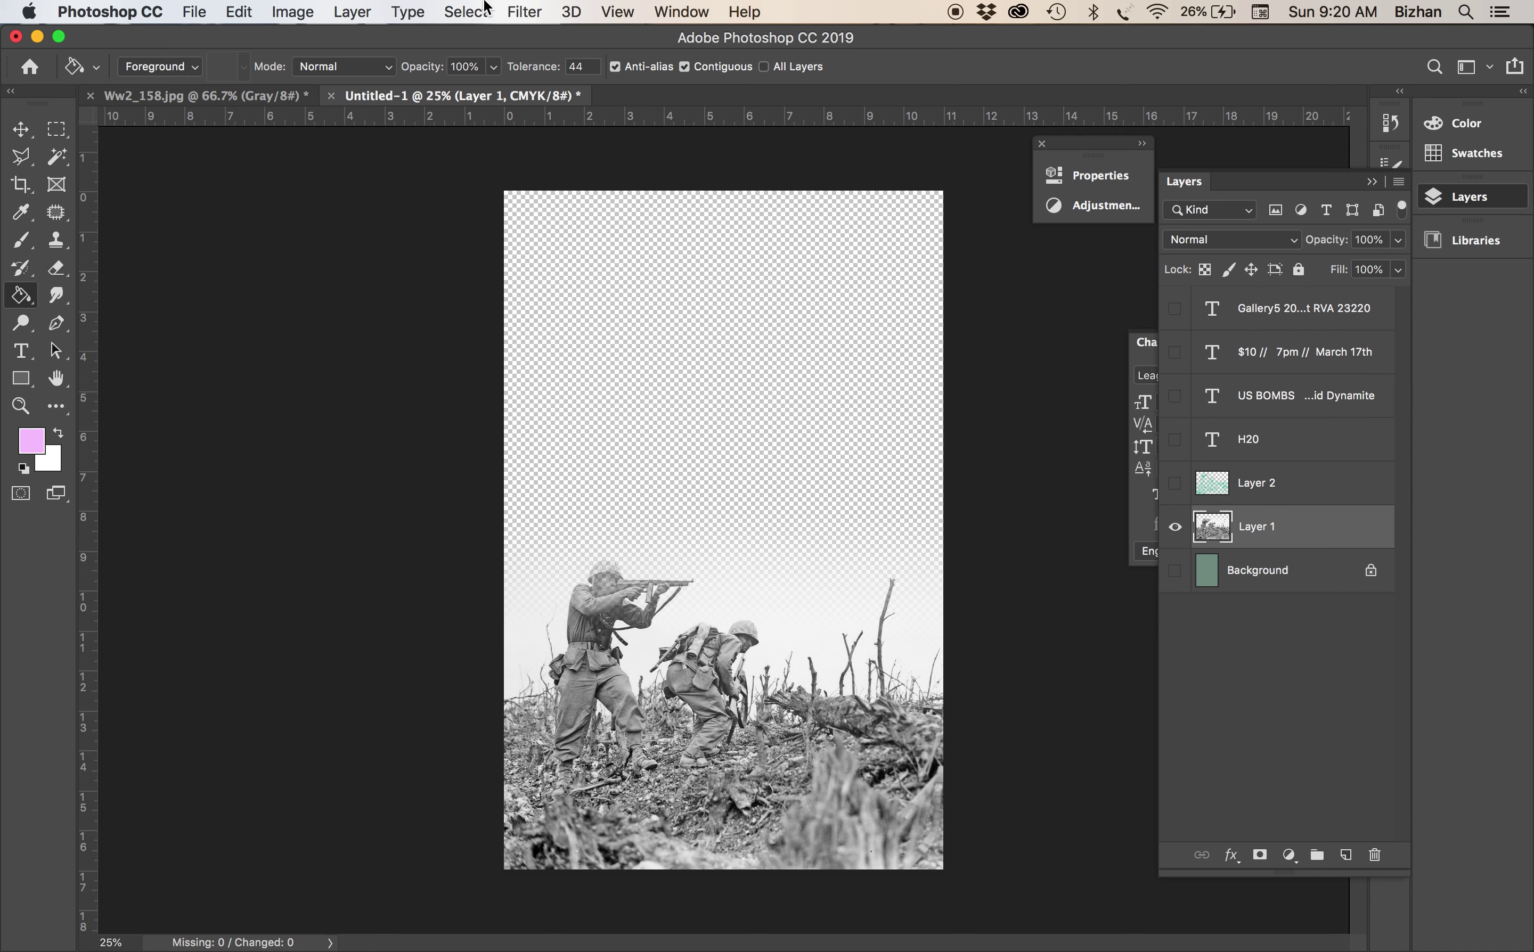
left_click(466, 11)
left_click(504, 225)
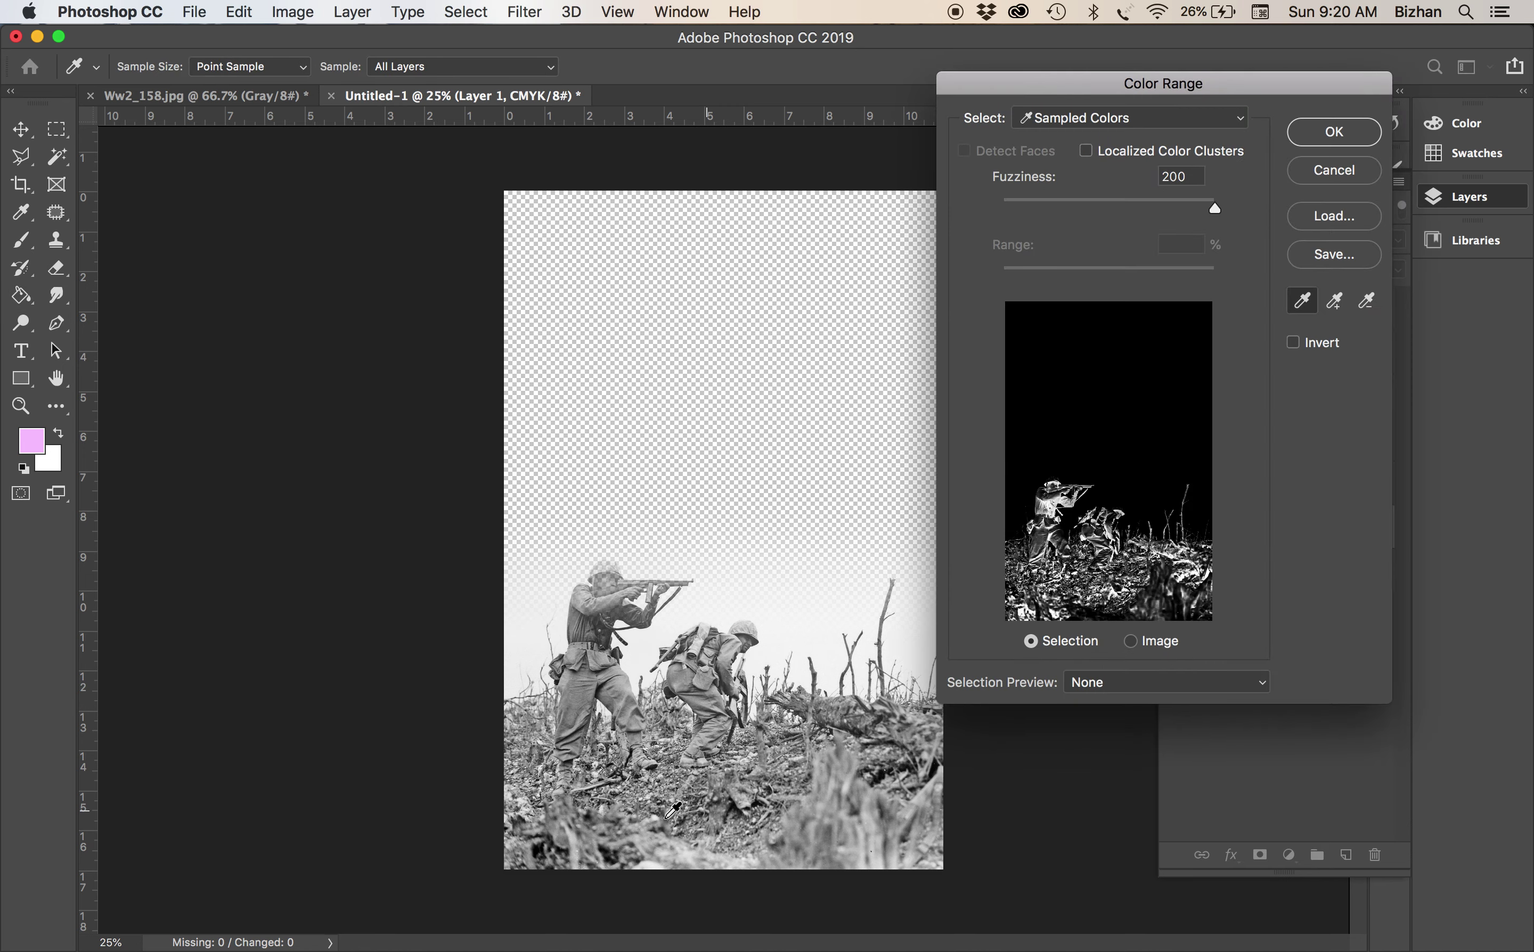
key("super+equal")
key("super+equal")
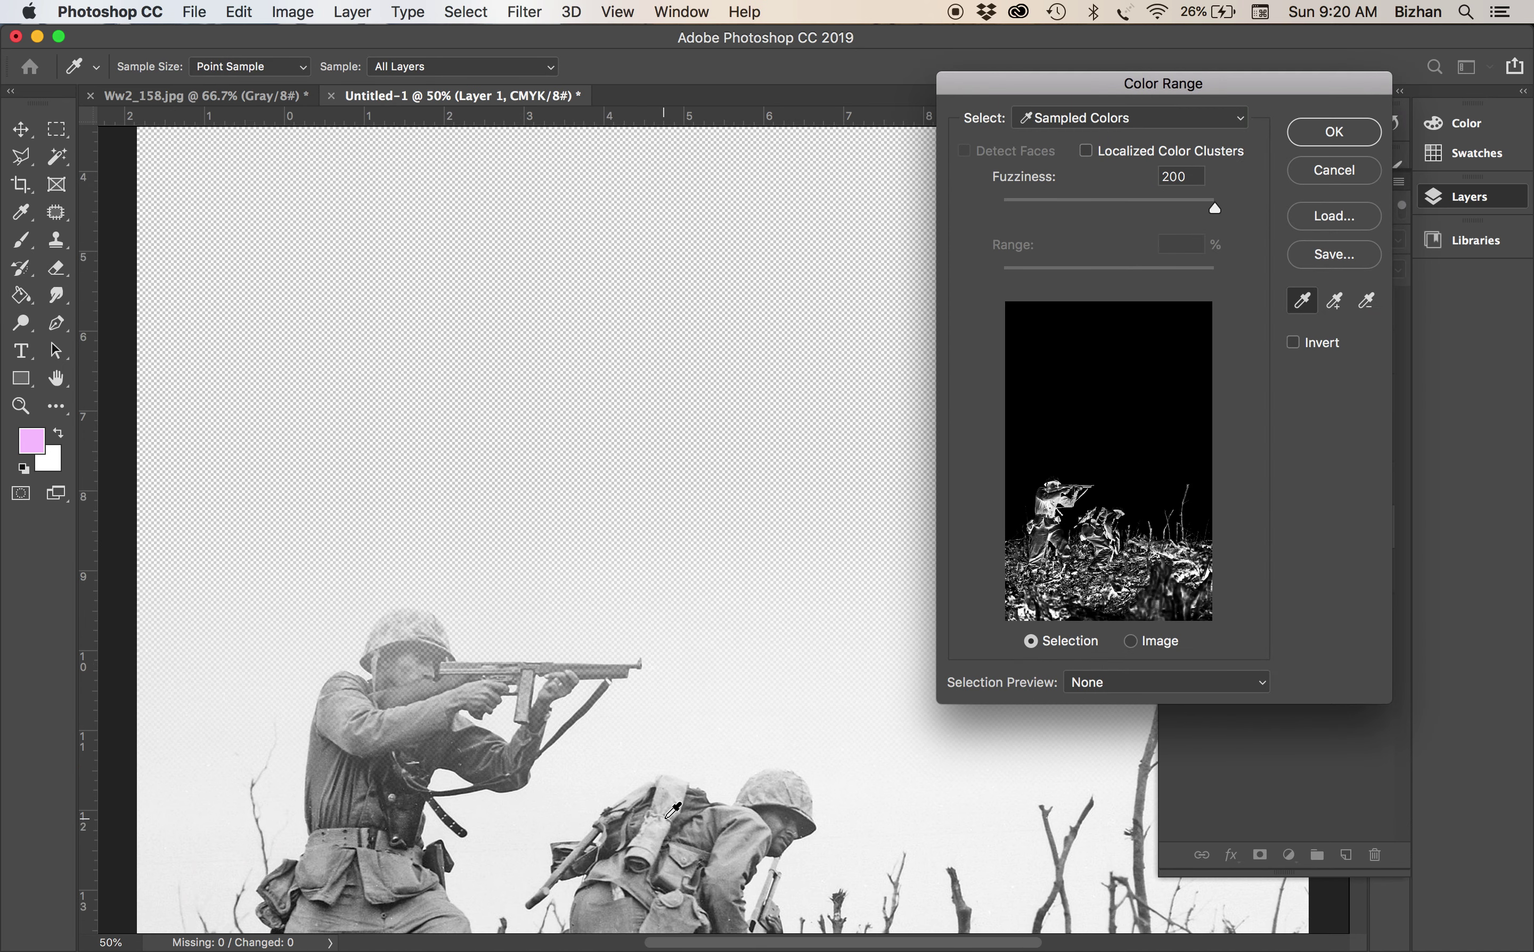
key("super+equal")
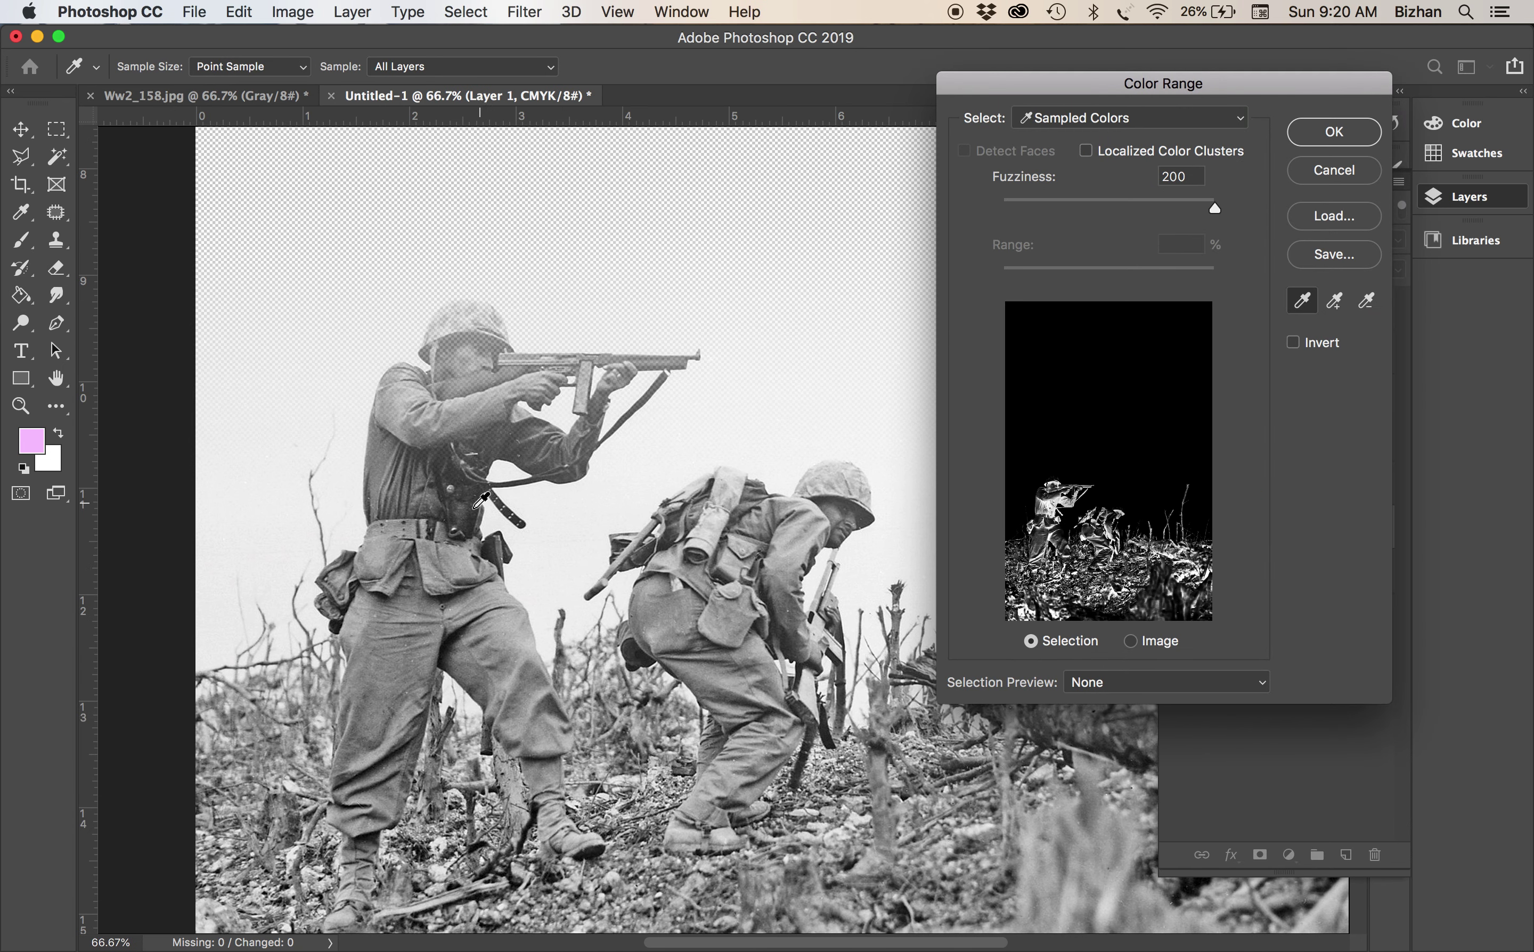
left_click(591, 455)
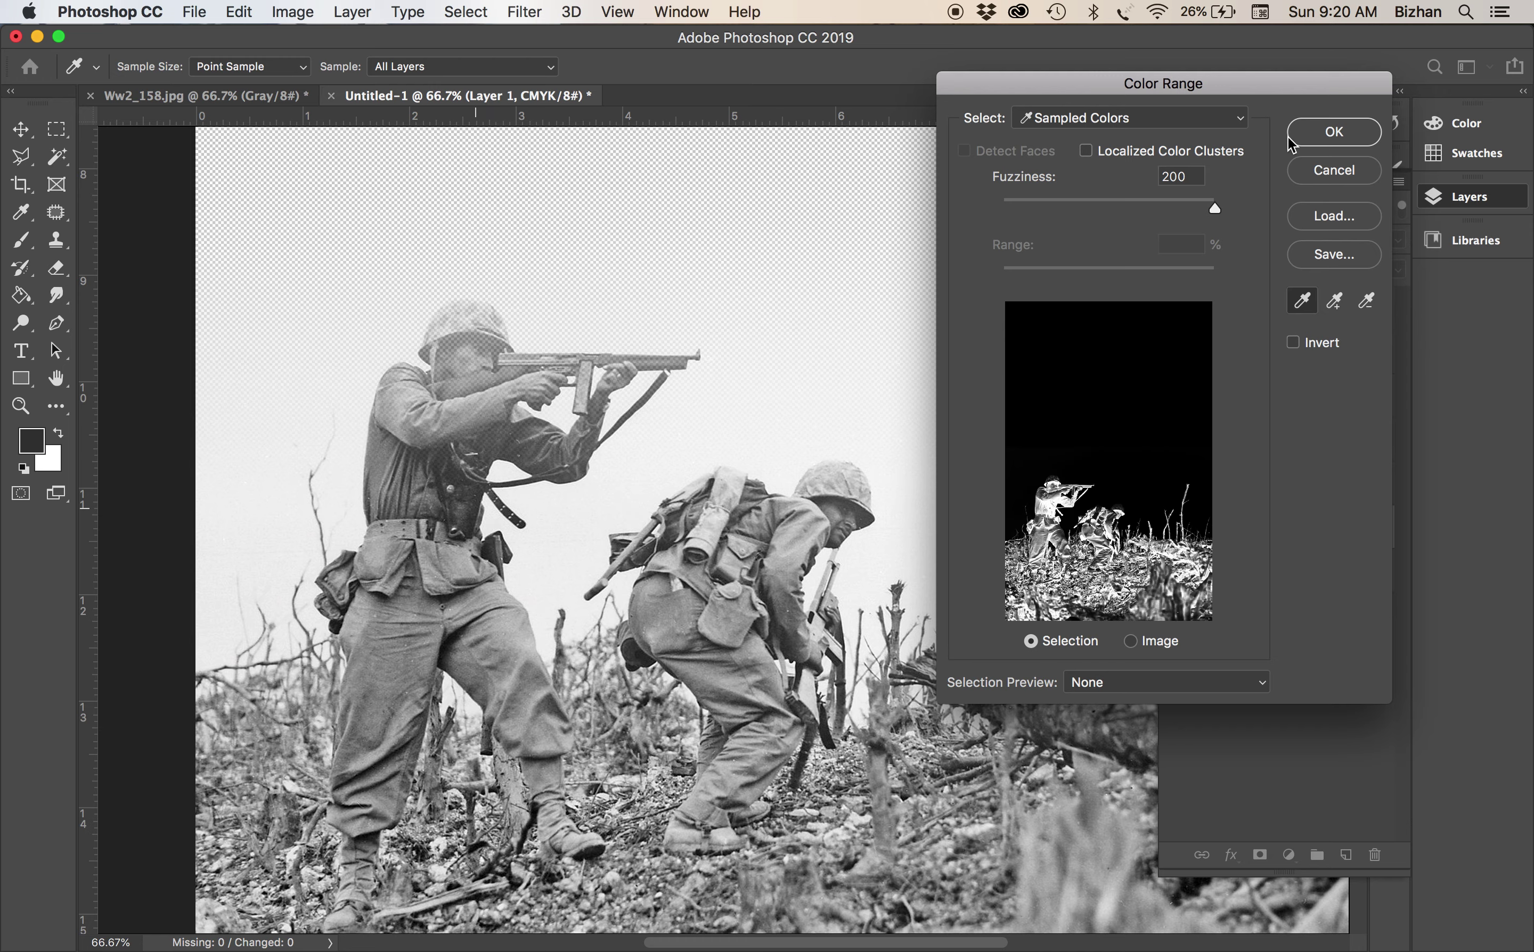
key("Return")
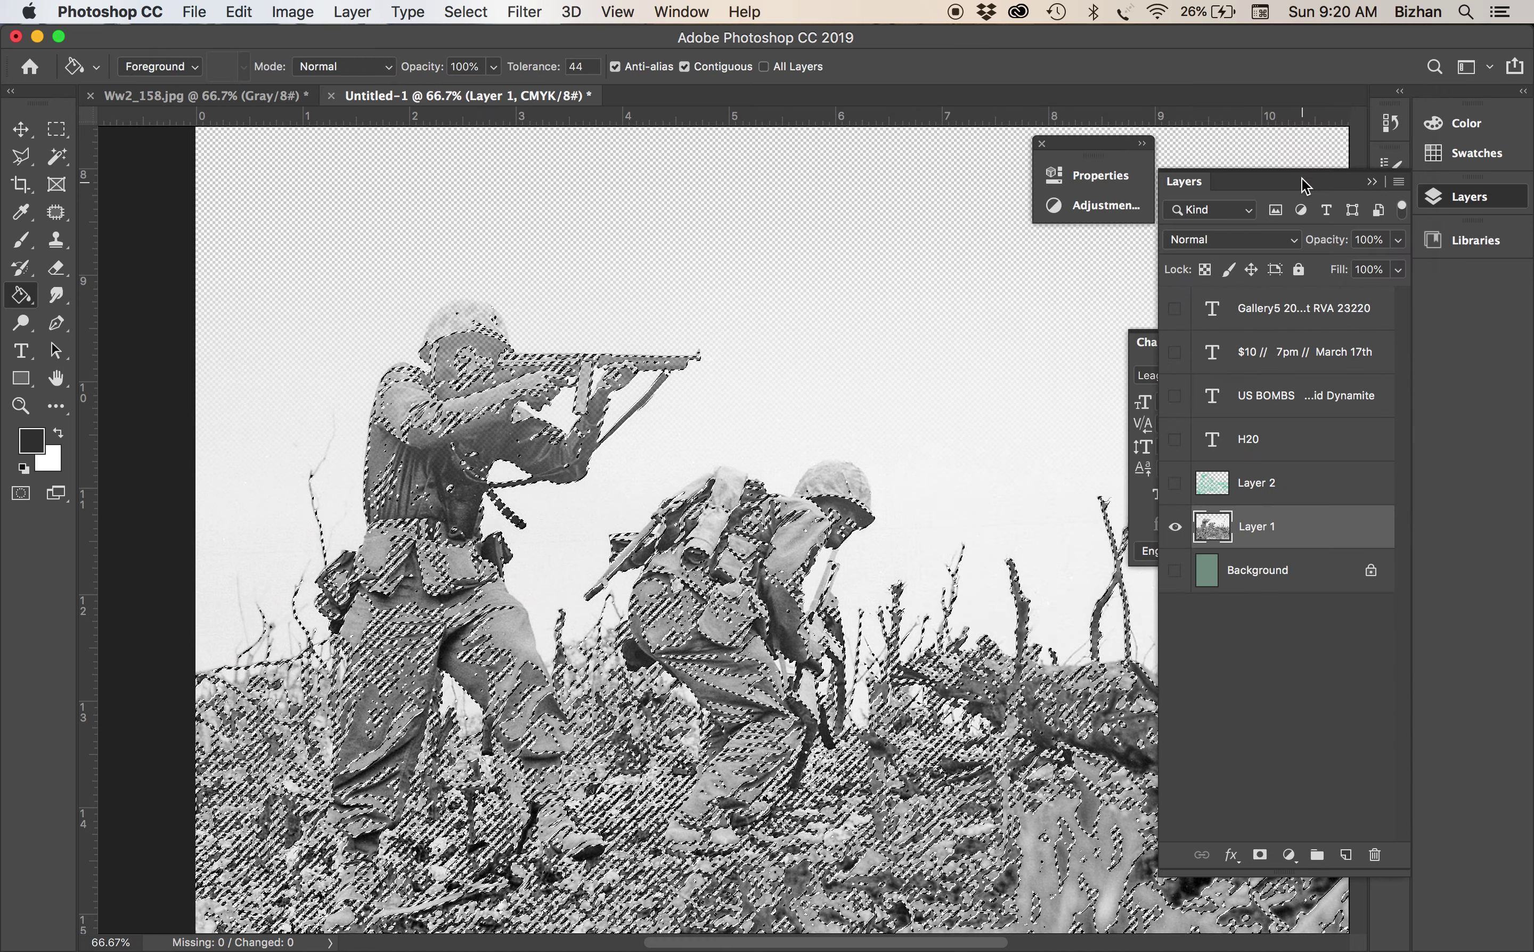
Create a new layer above Layer 1 and fill the selection on it with white at 100% opacity
left_click(1343, 855)
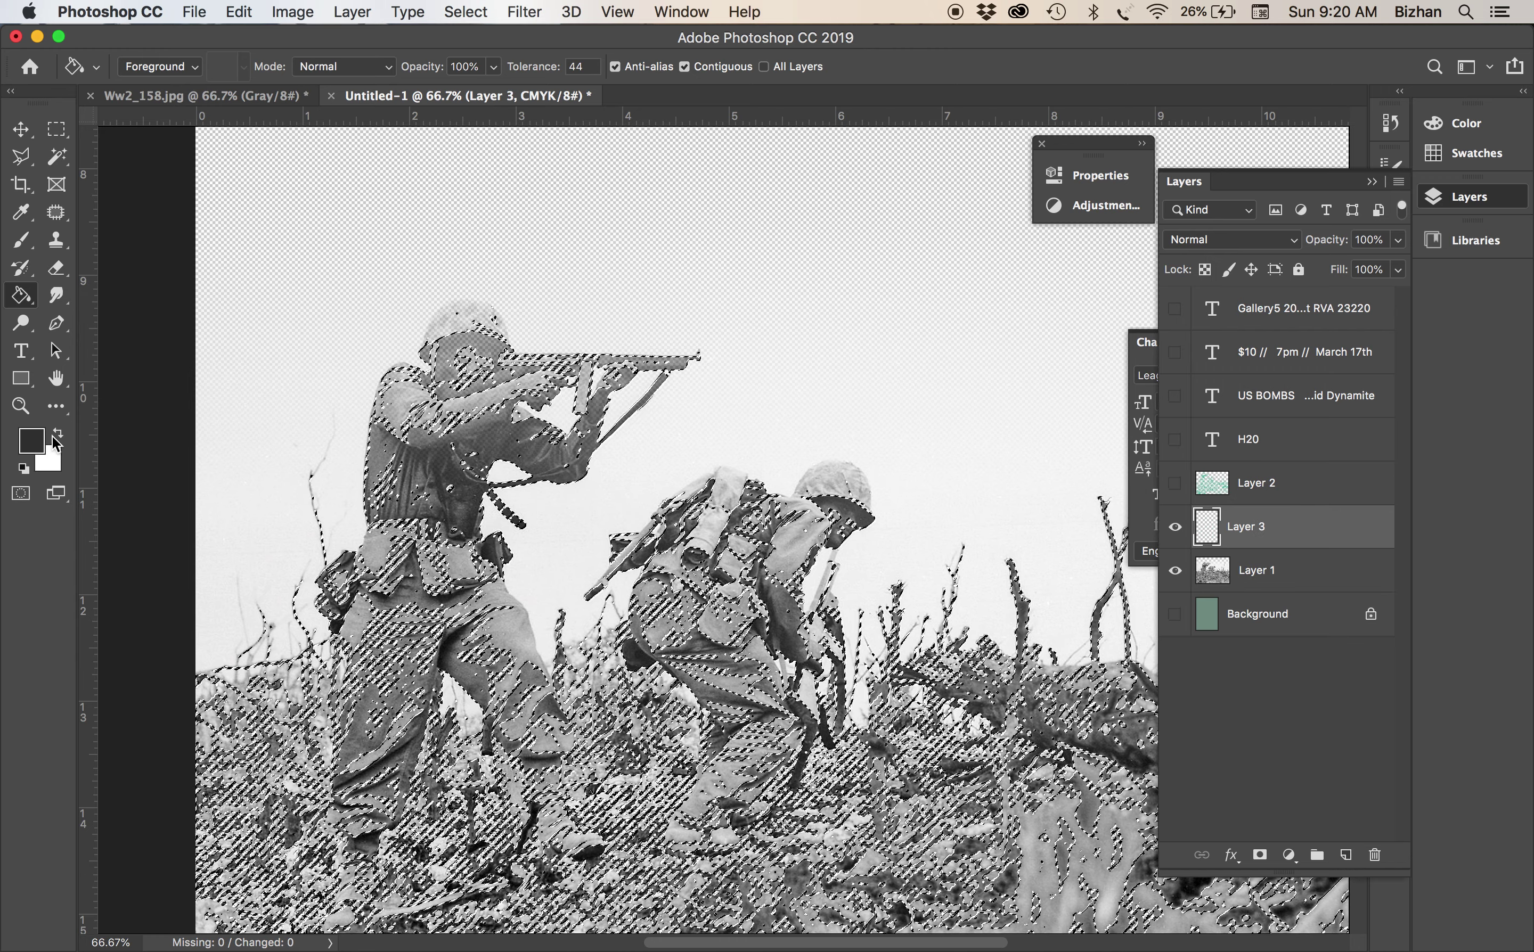
key("x")
left_click(253, 12)
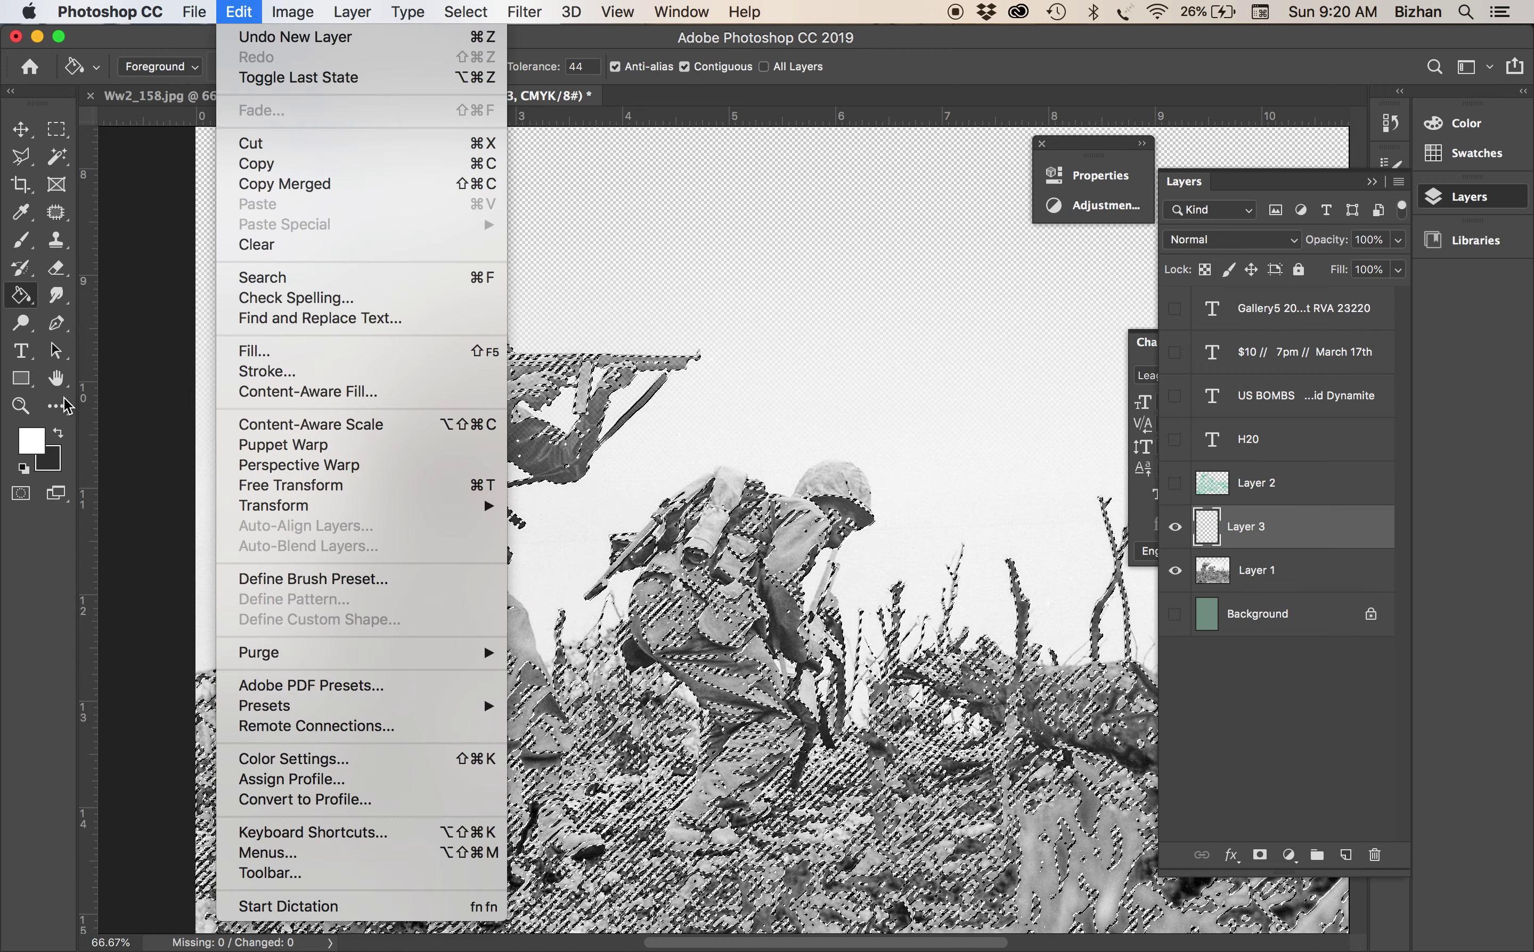
left_click(266, 356)
left_click(540, 73)
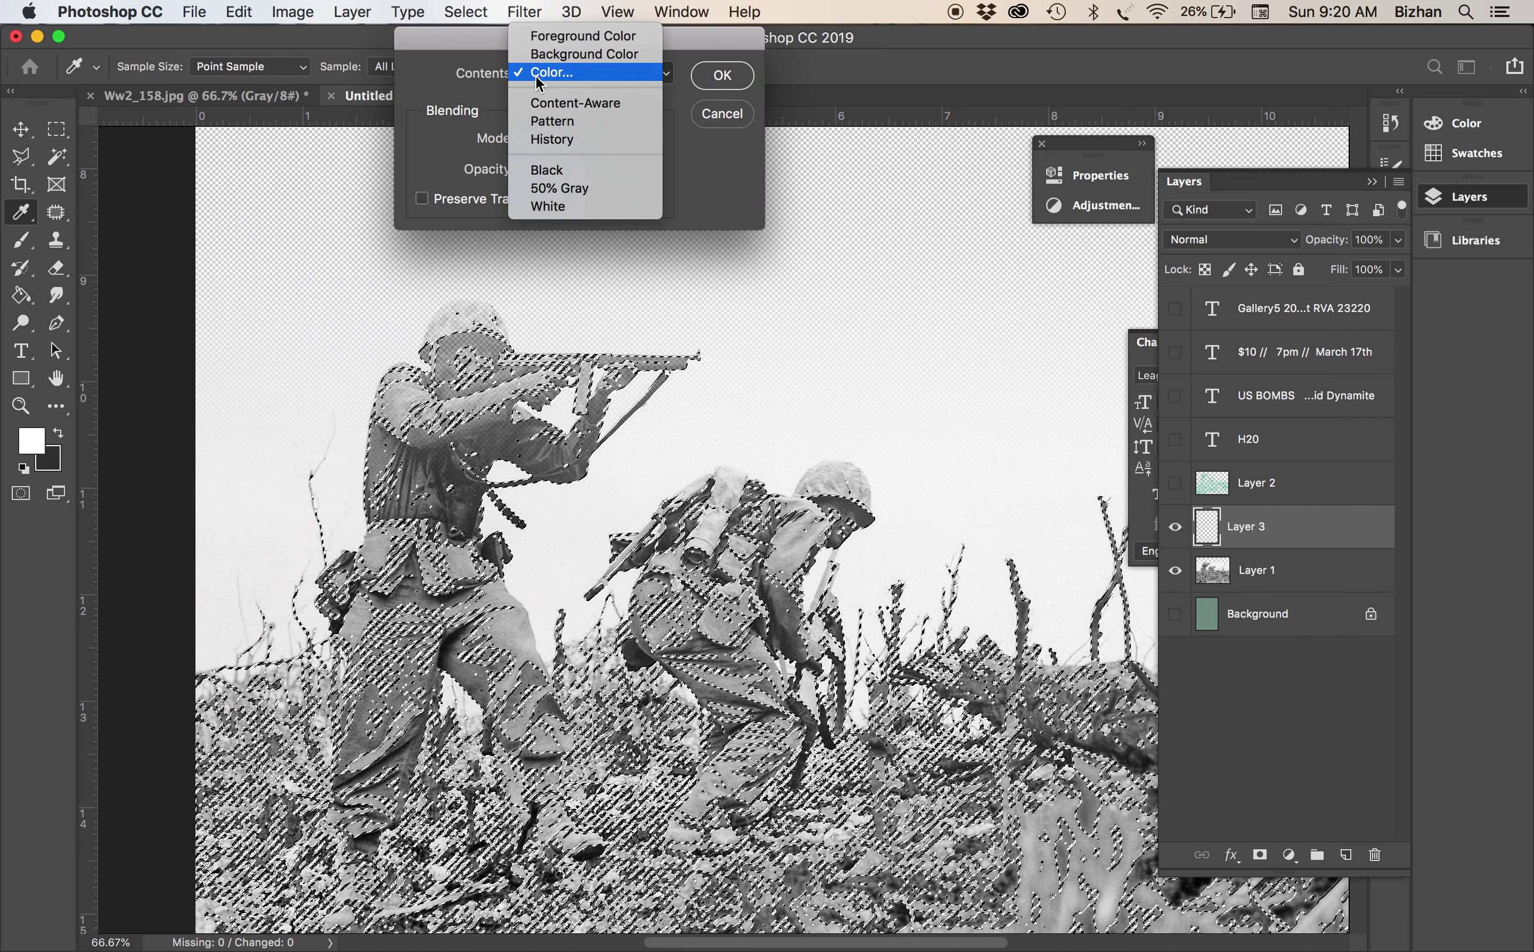
left_click(548, 206)
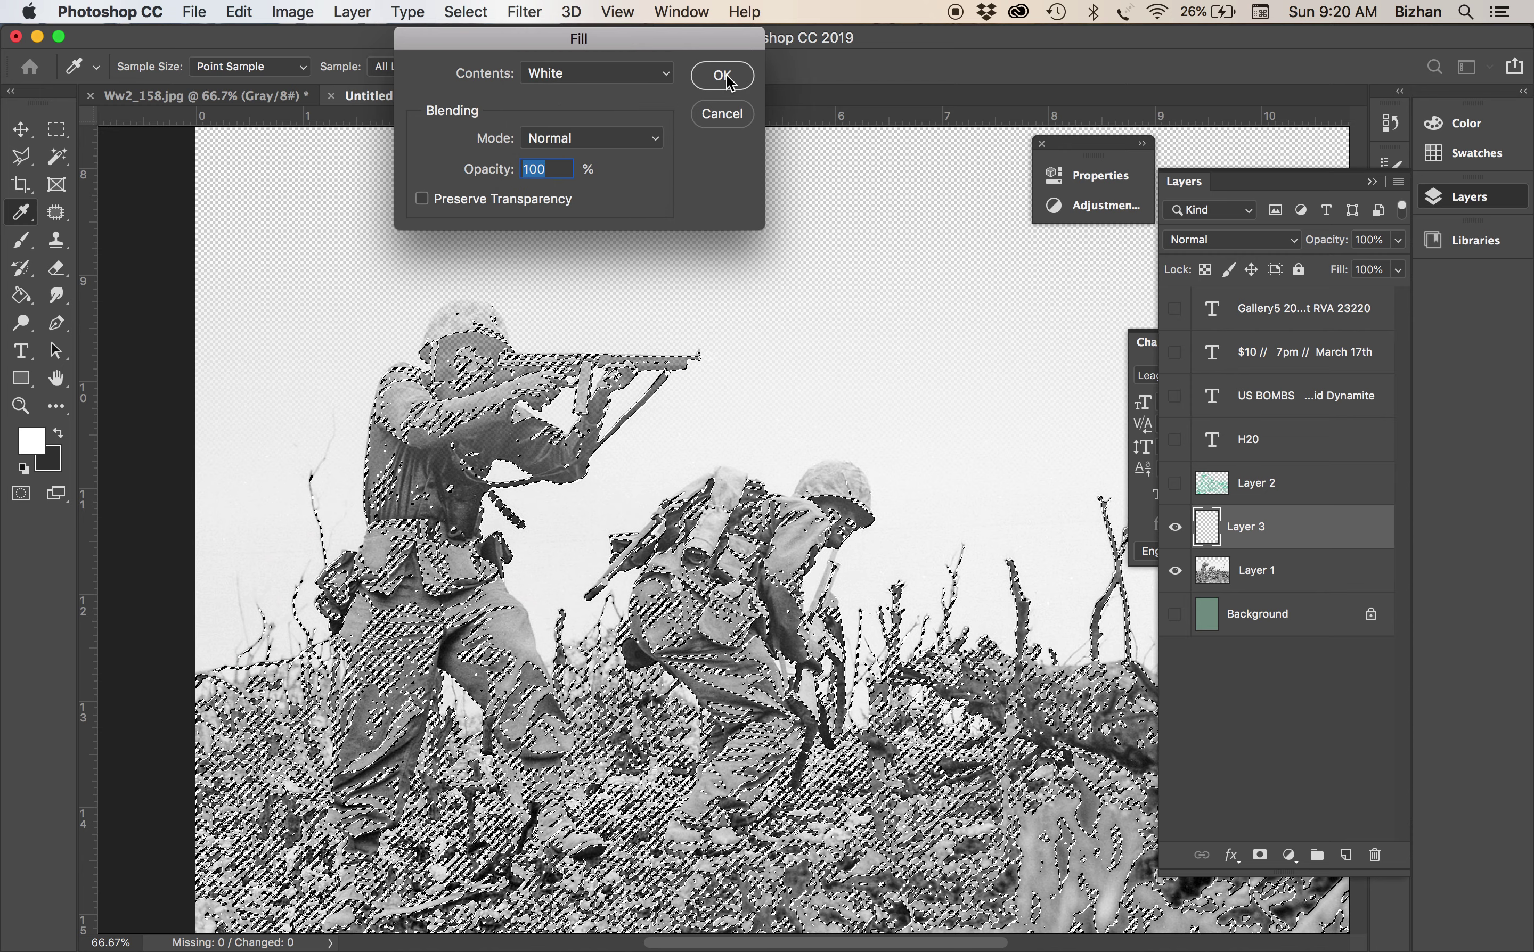
left_click(725, 78)
key("g")
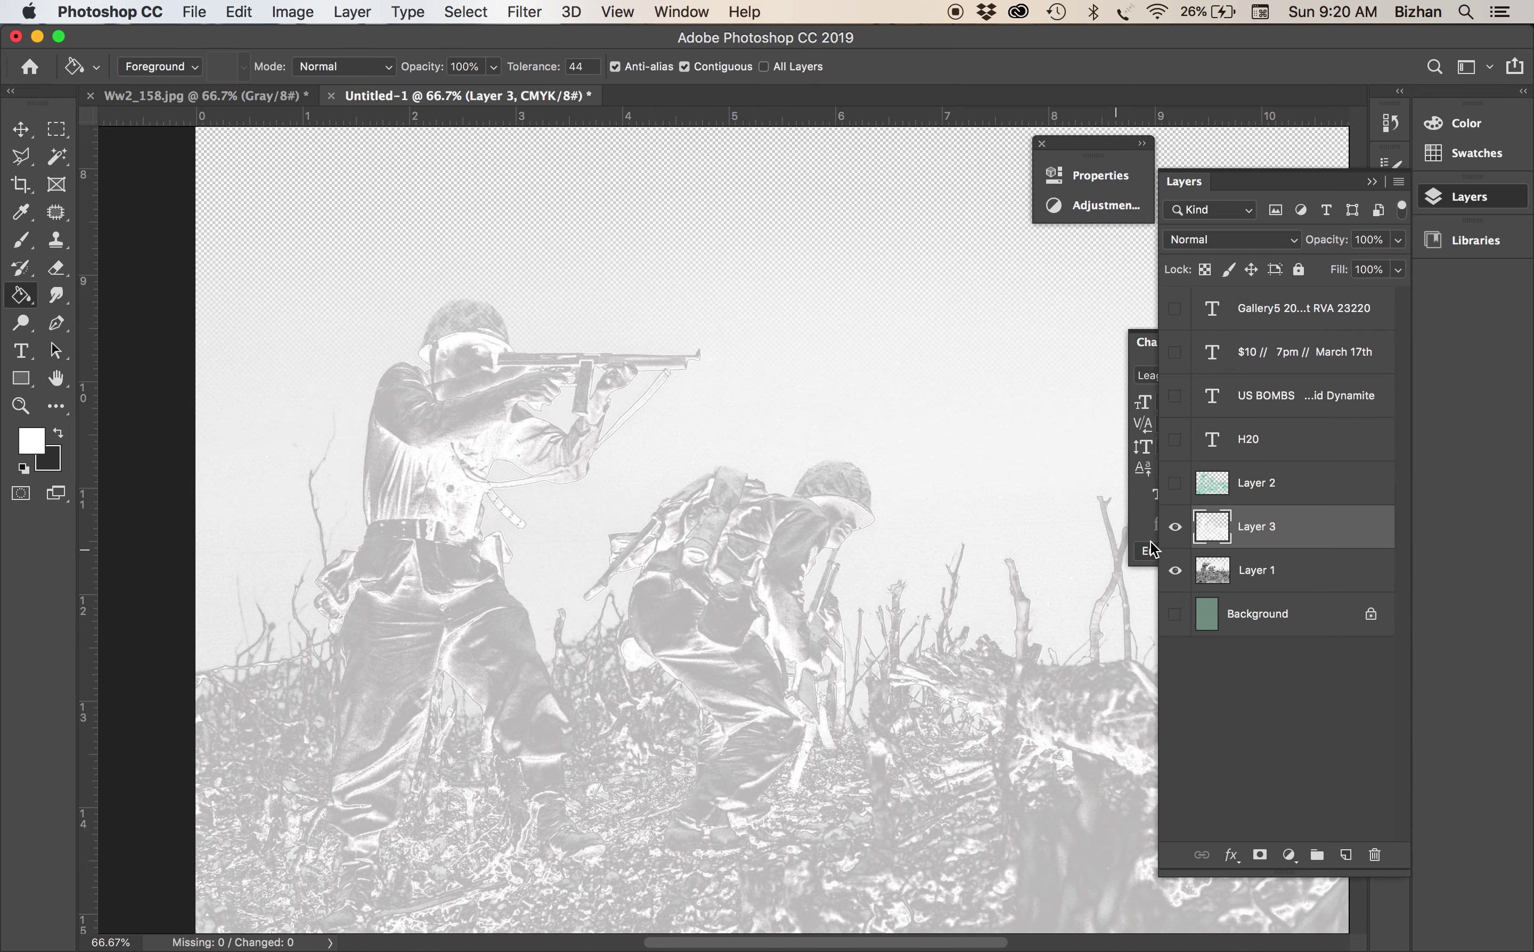
Hide Layer 1 and show the Background and all four text layers again
left_click(1173, 569)
left_click(1175, 618)
left_click_drag(1173, 441, 1160, 270)
key("super+minus")
key("super+minus")
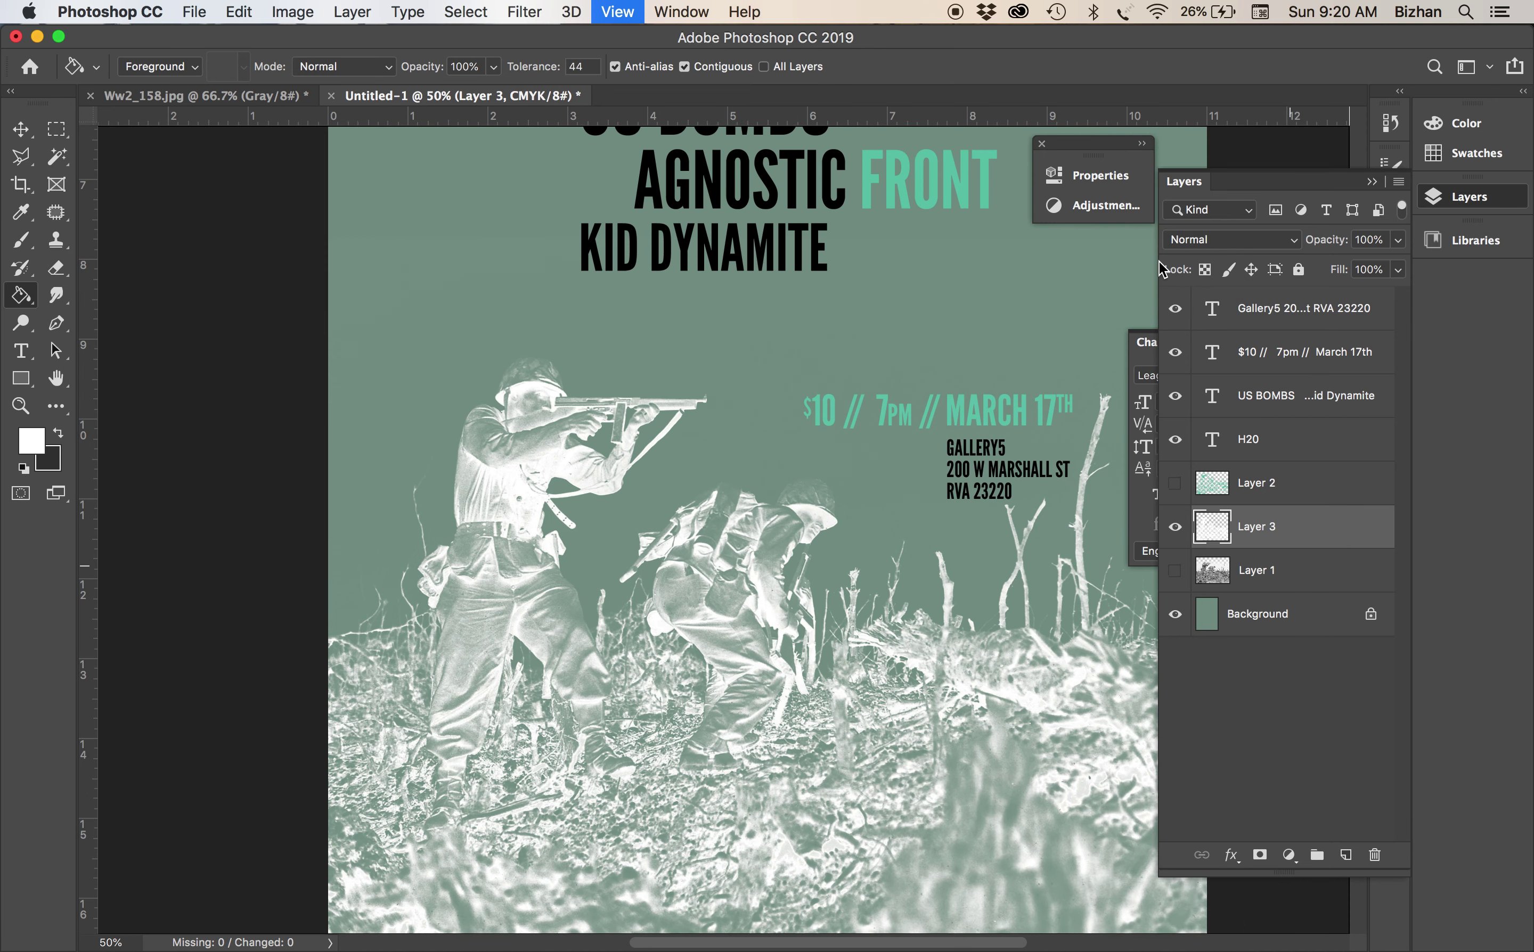
scroll(1028, 508, "up", 3)
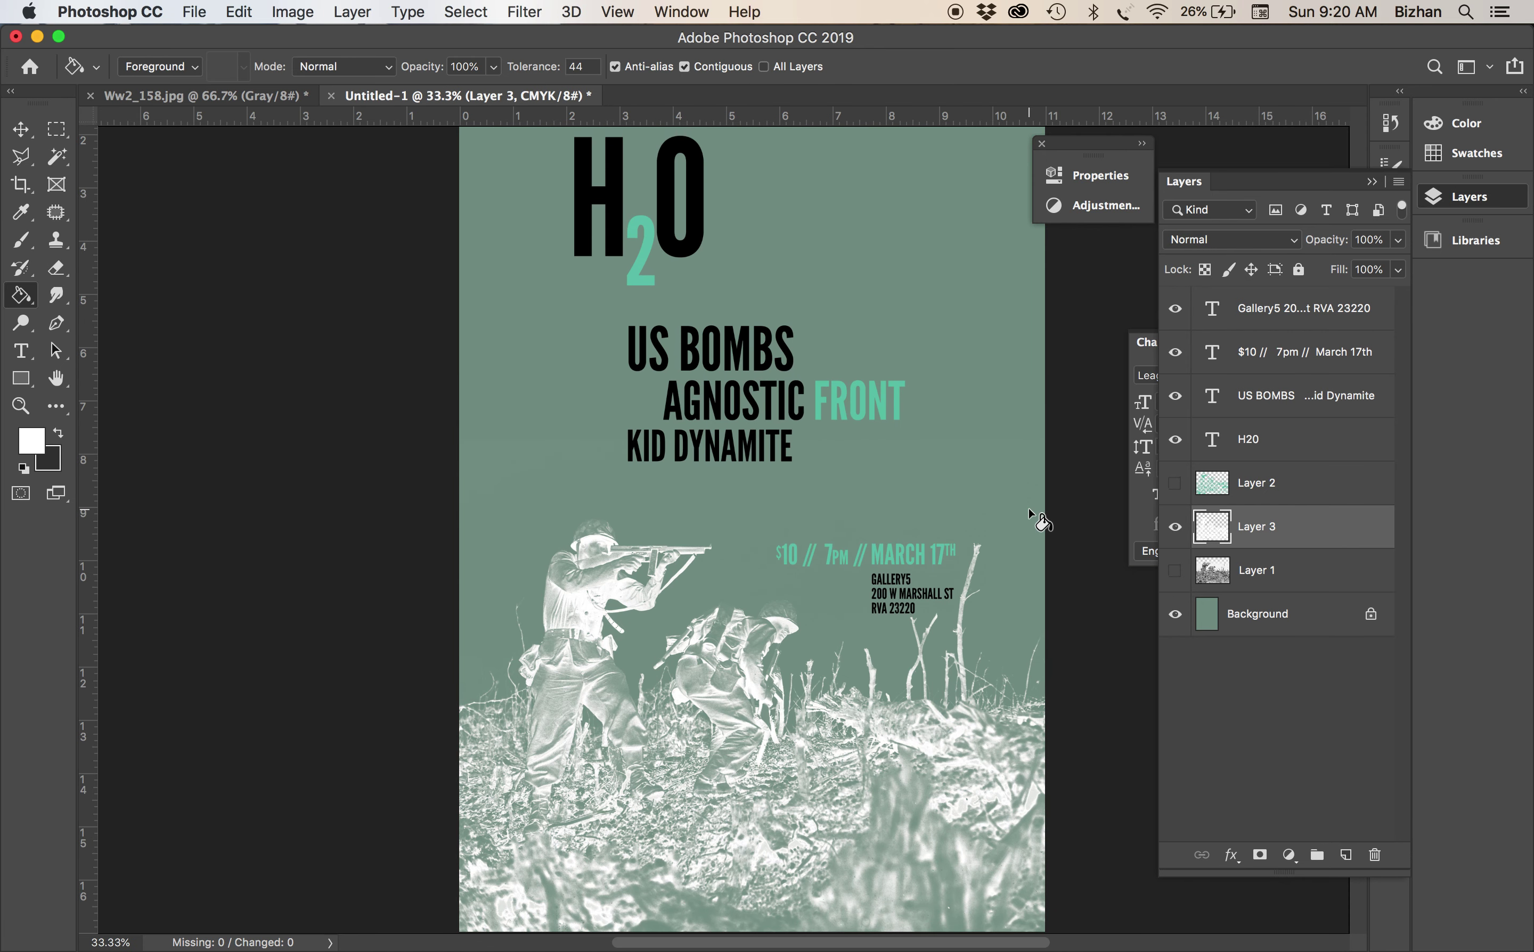
Change the color of the letter O in the H2O title to white (ffffff)
key("t")
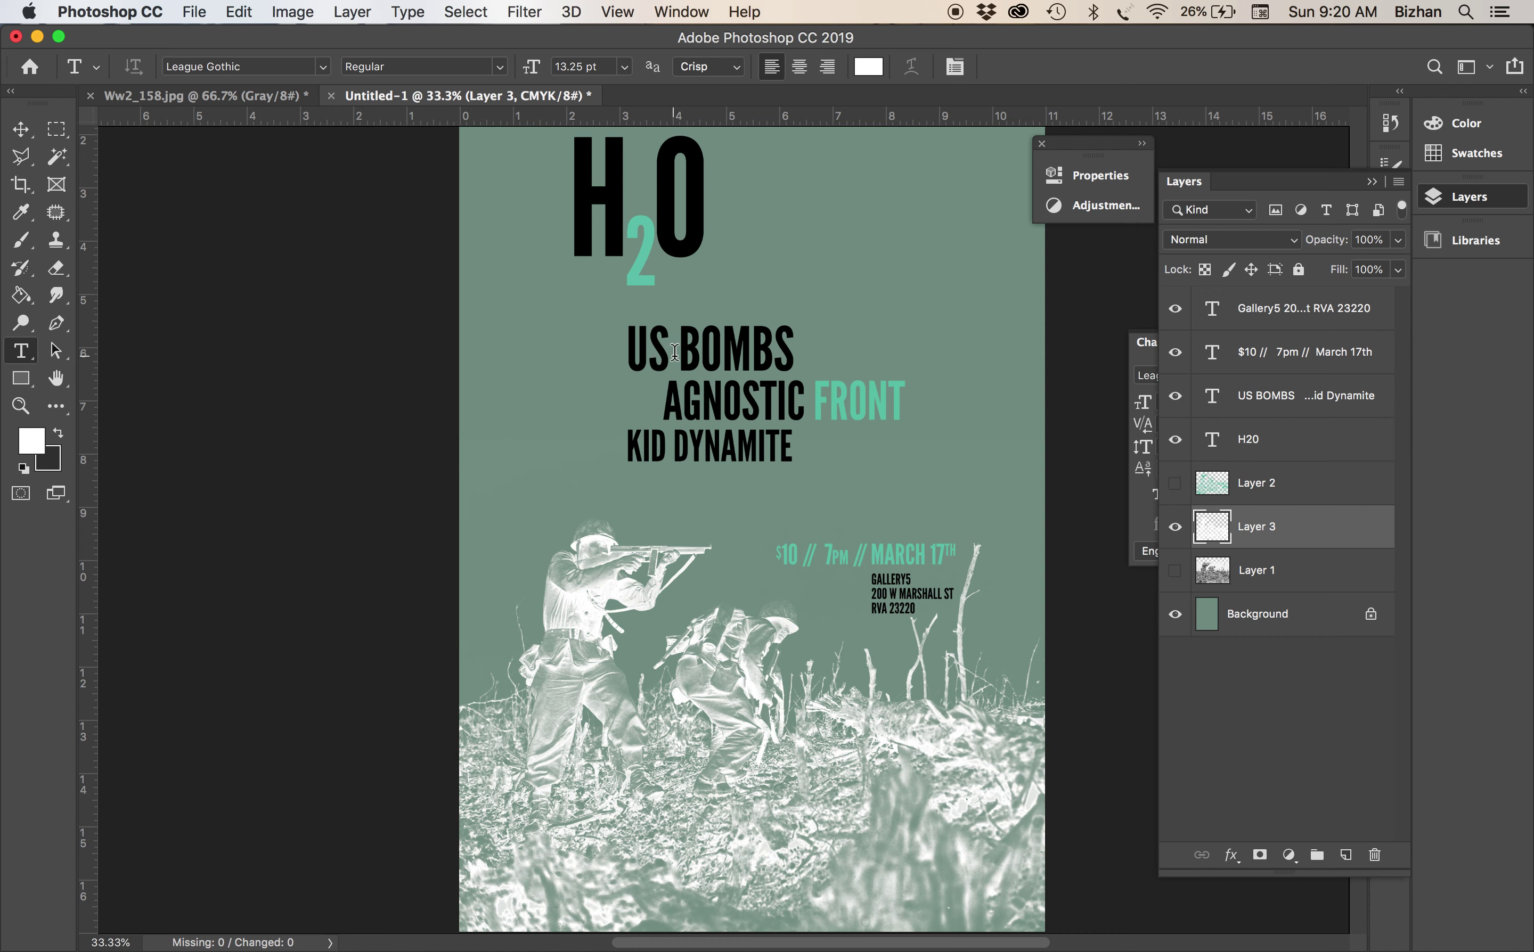
scroll(674, 351, "up", 3)
scroll(674, 351, "down", 2)
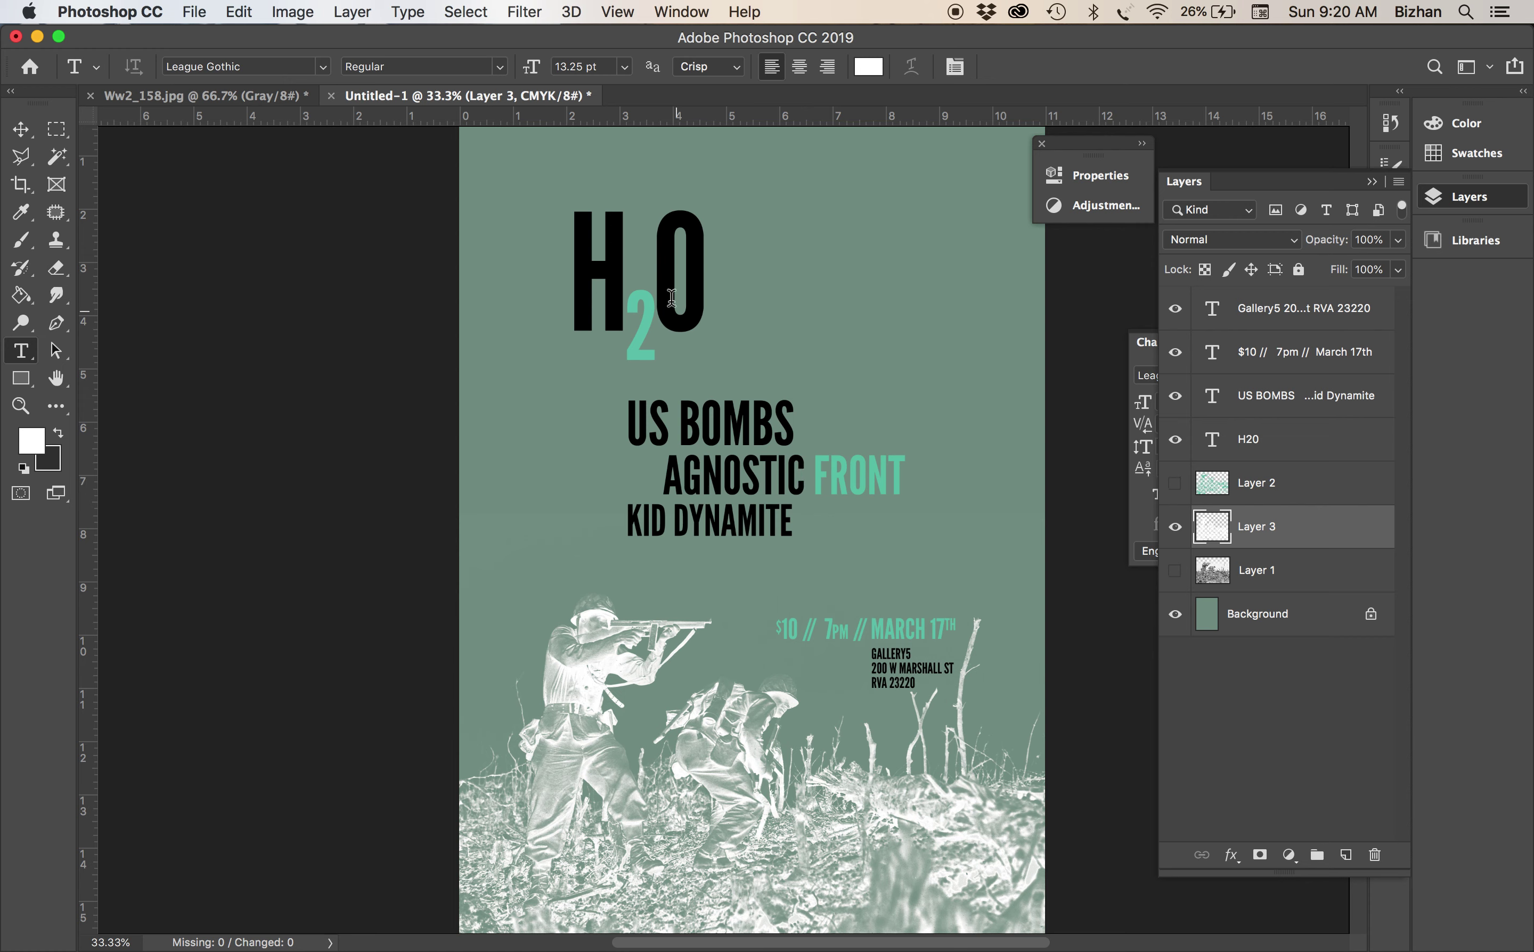
left_click_drag(655, 293, 702, 291)
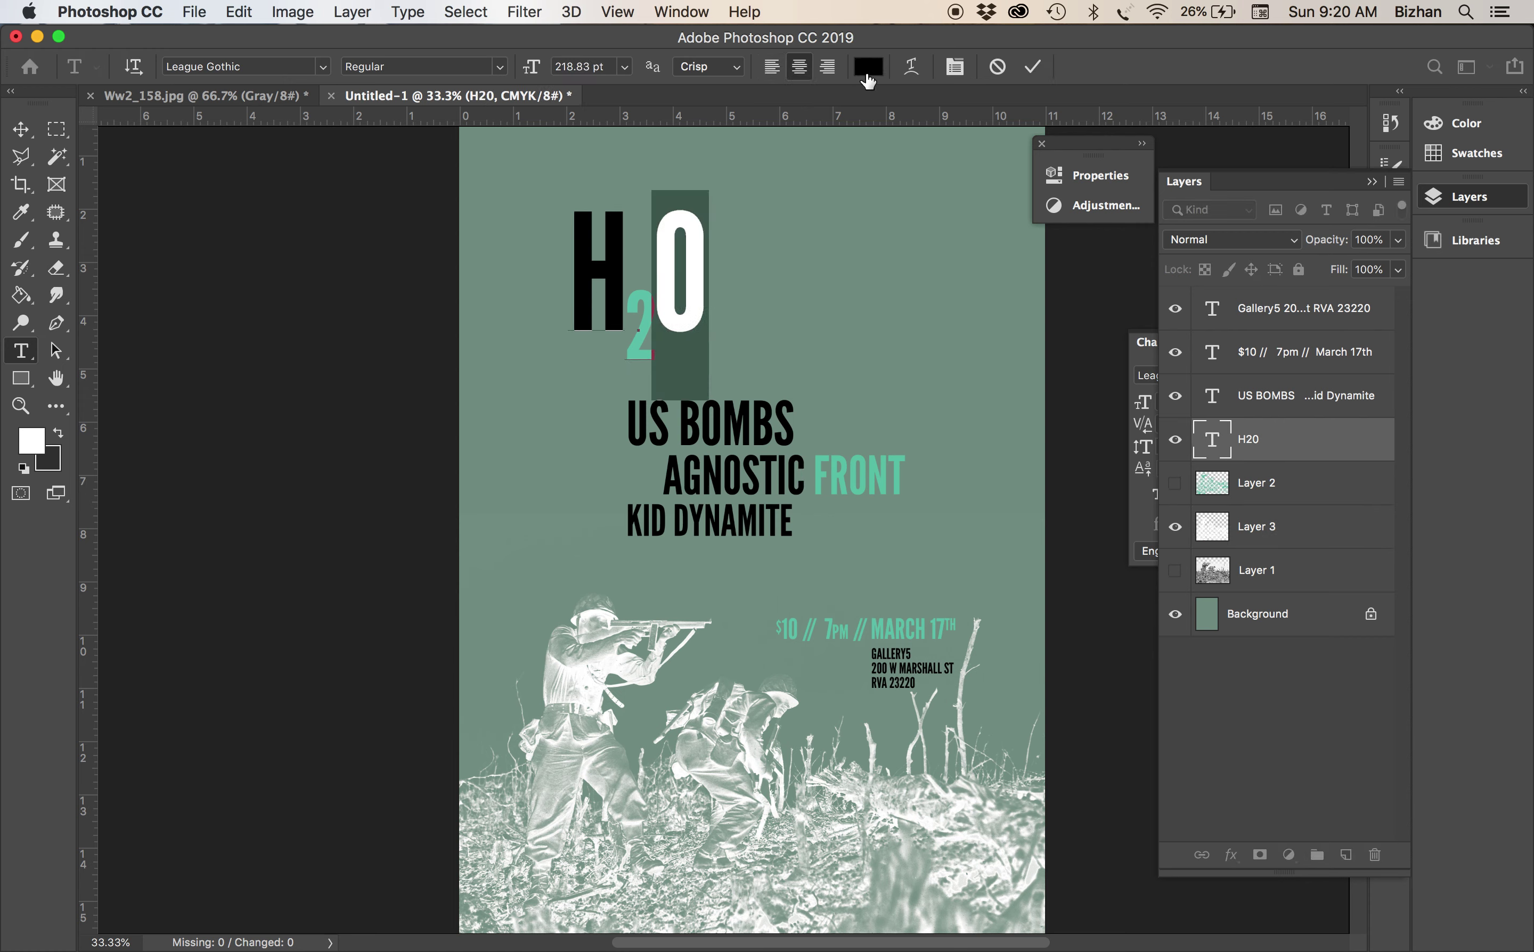
left_click(868, 66)
left_click(978, 435)
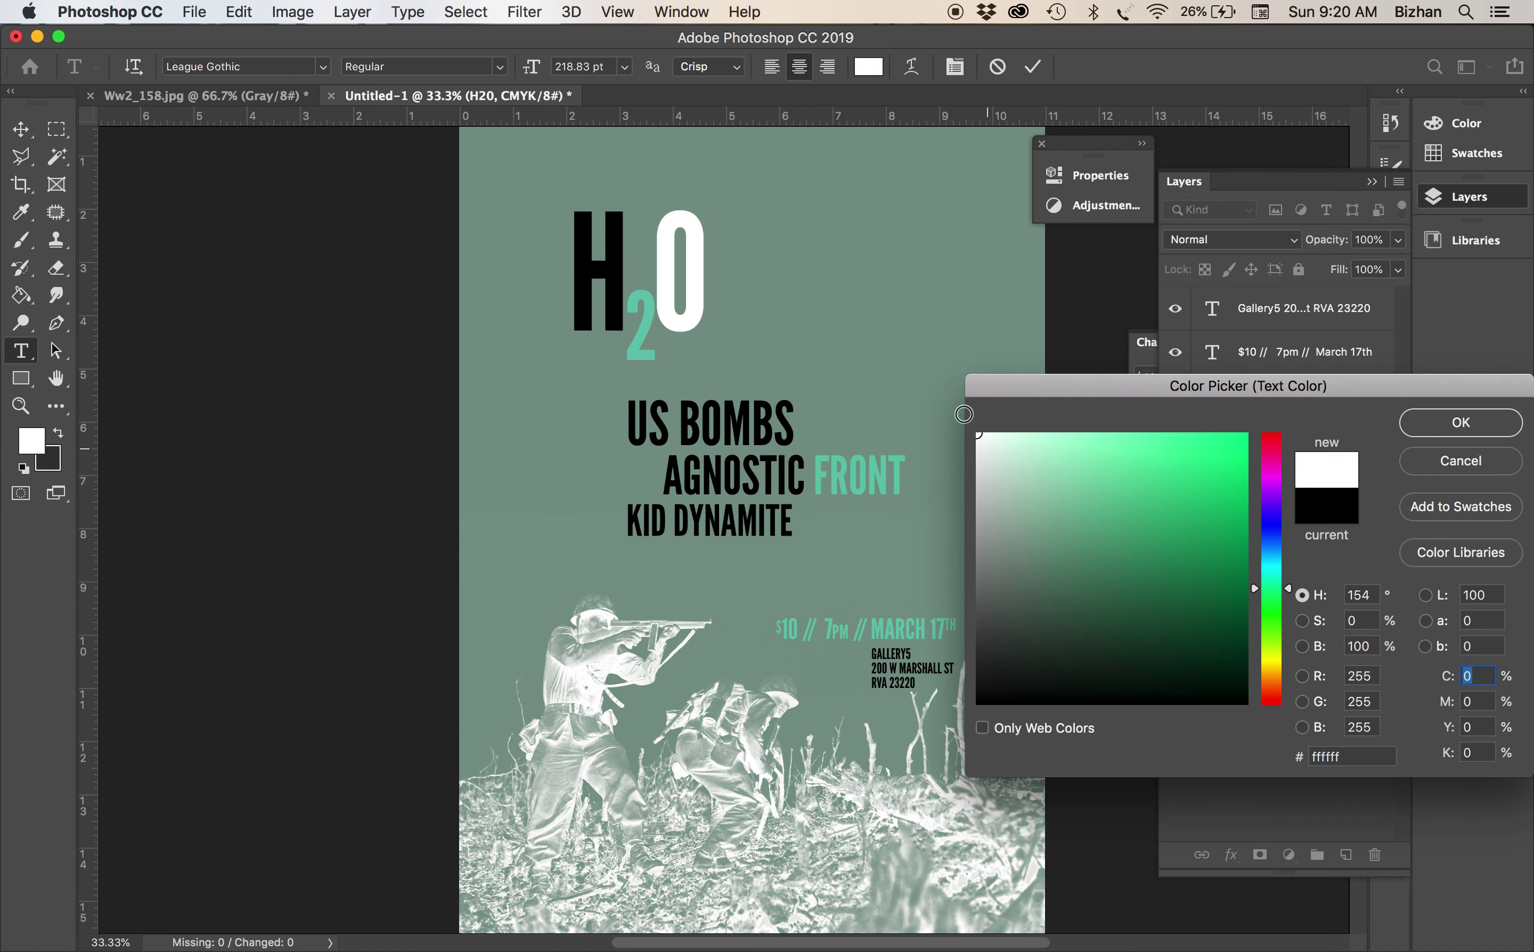
key("Return")
Change the color of the letter H in the H2O title to white (ffffff)
left_click_drag(604, 289, 570, 291)
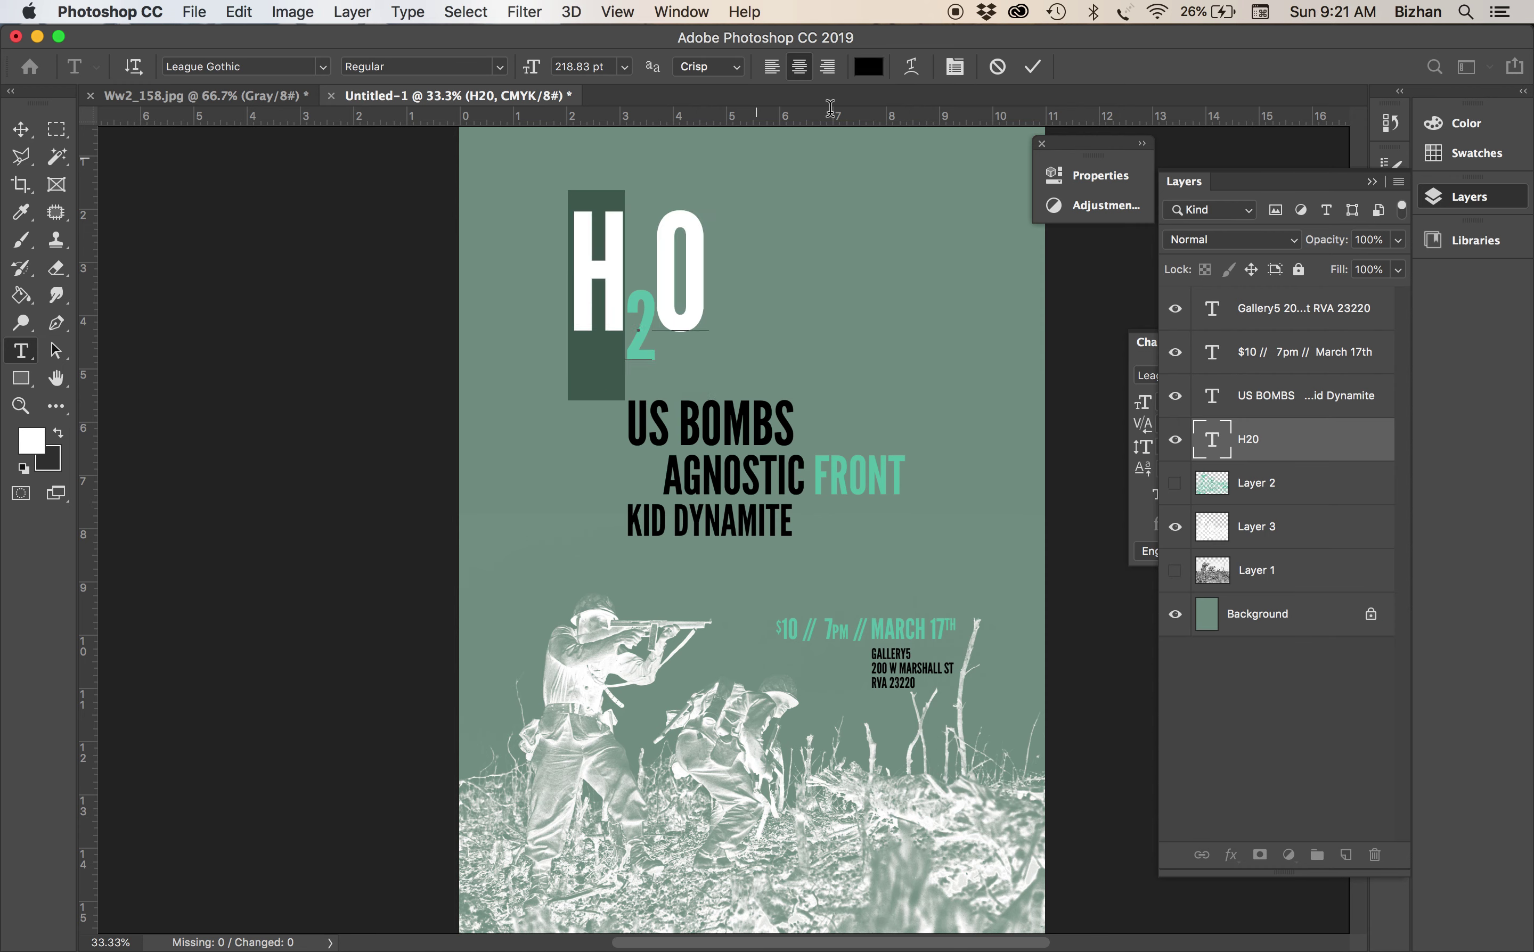
left_click(862, 74)
left_click(979, 435)
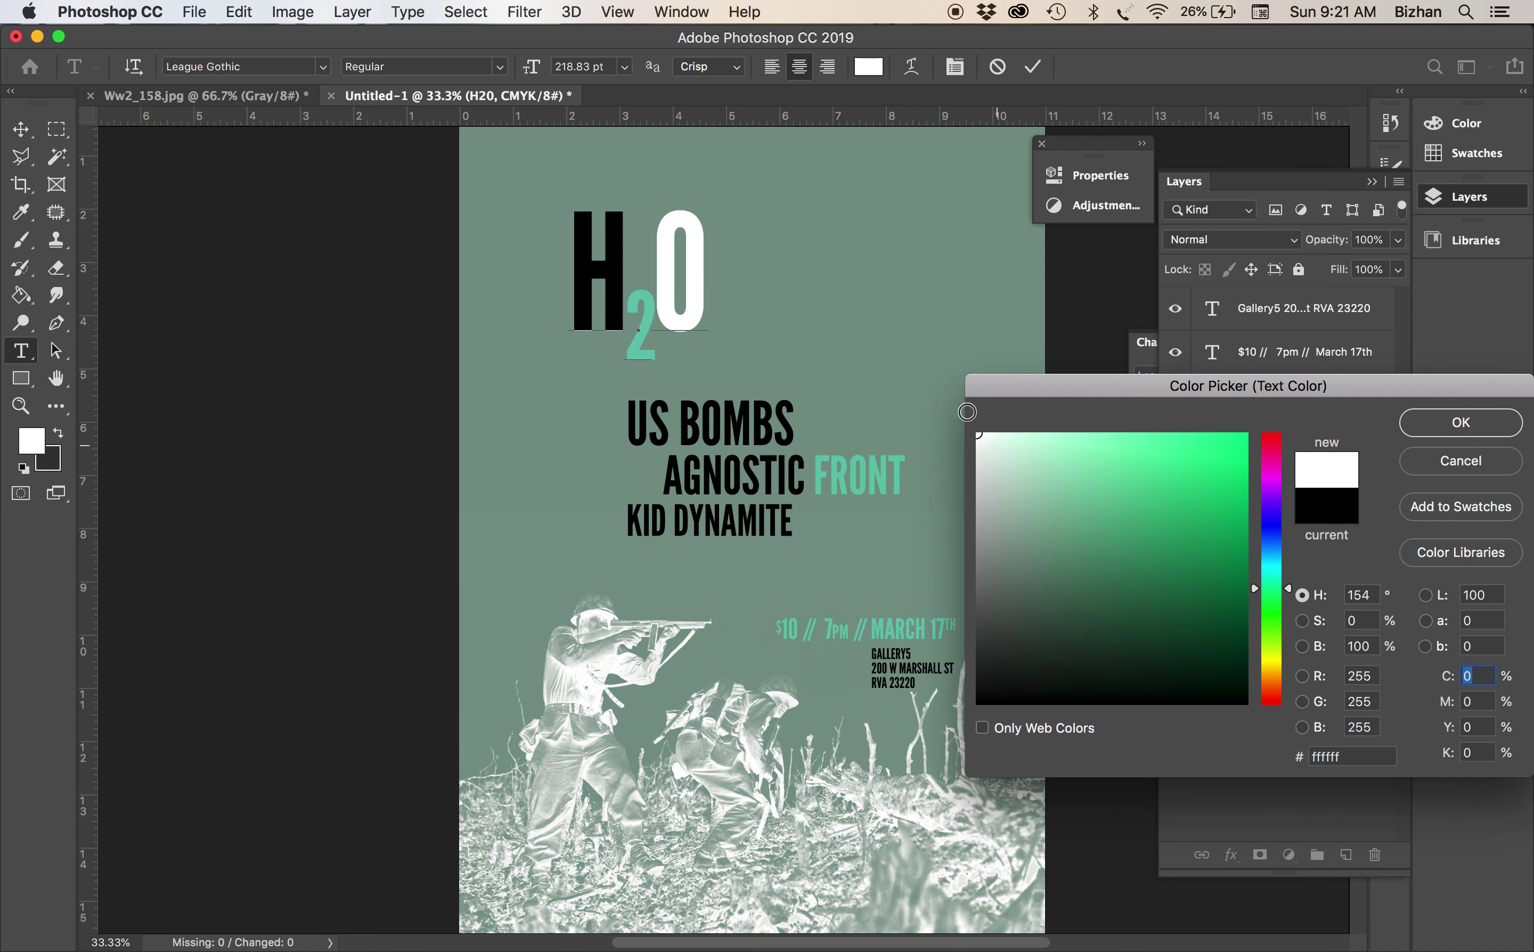
key("Return")
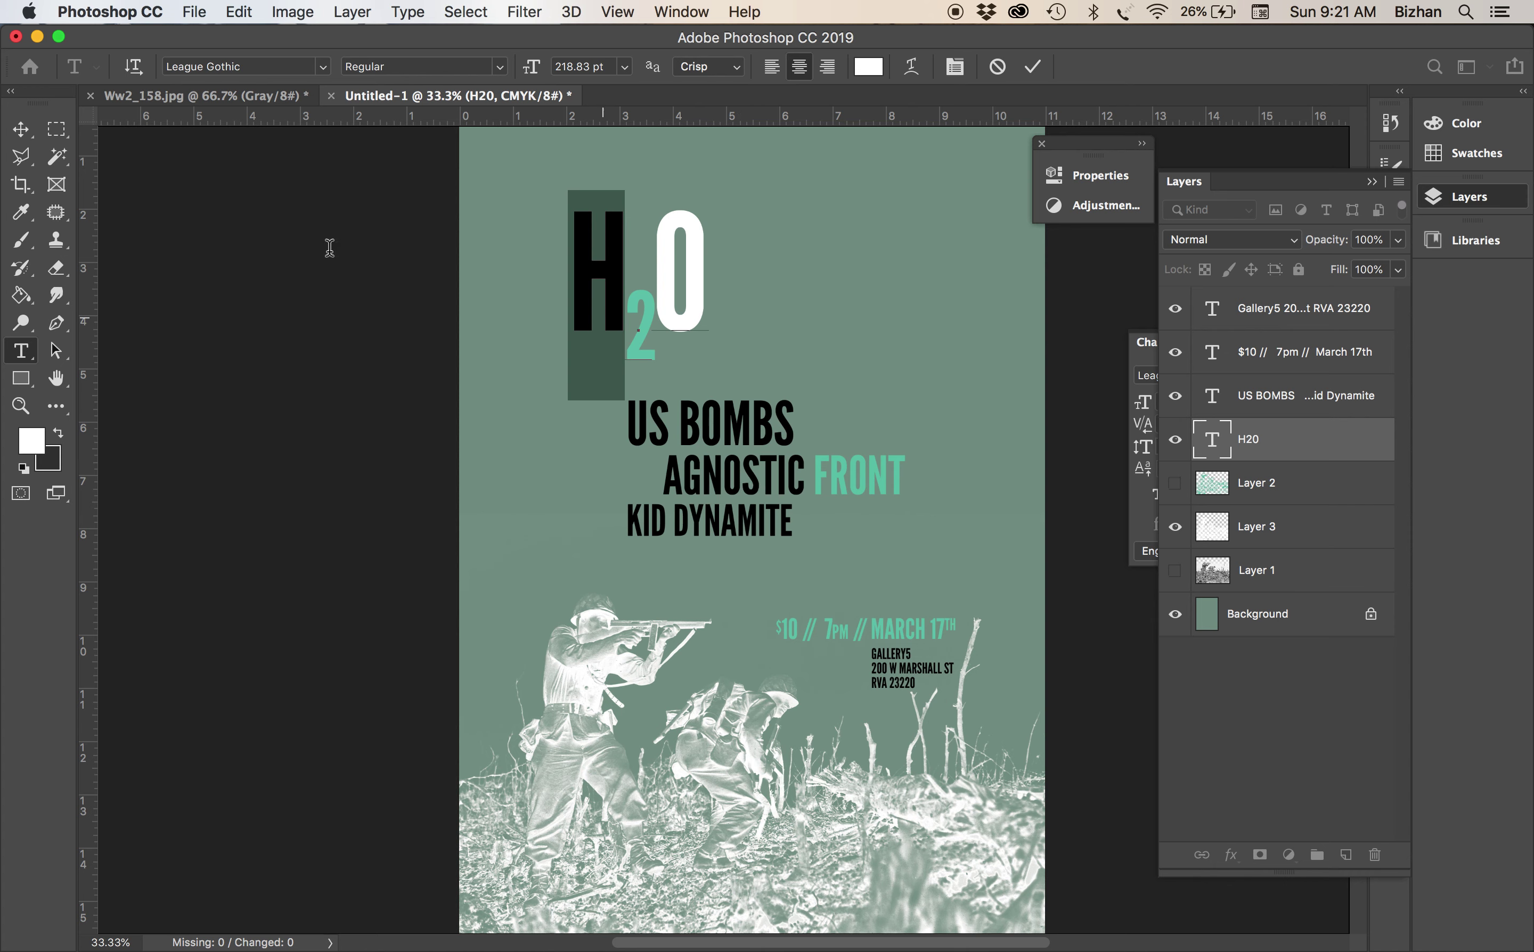
left_click(29, 128)
Change the color of the word AGNOSTIC in the band list to white
key("t")
left_click(701, 472)
double_click(701, 471)
left_click(867, 66)
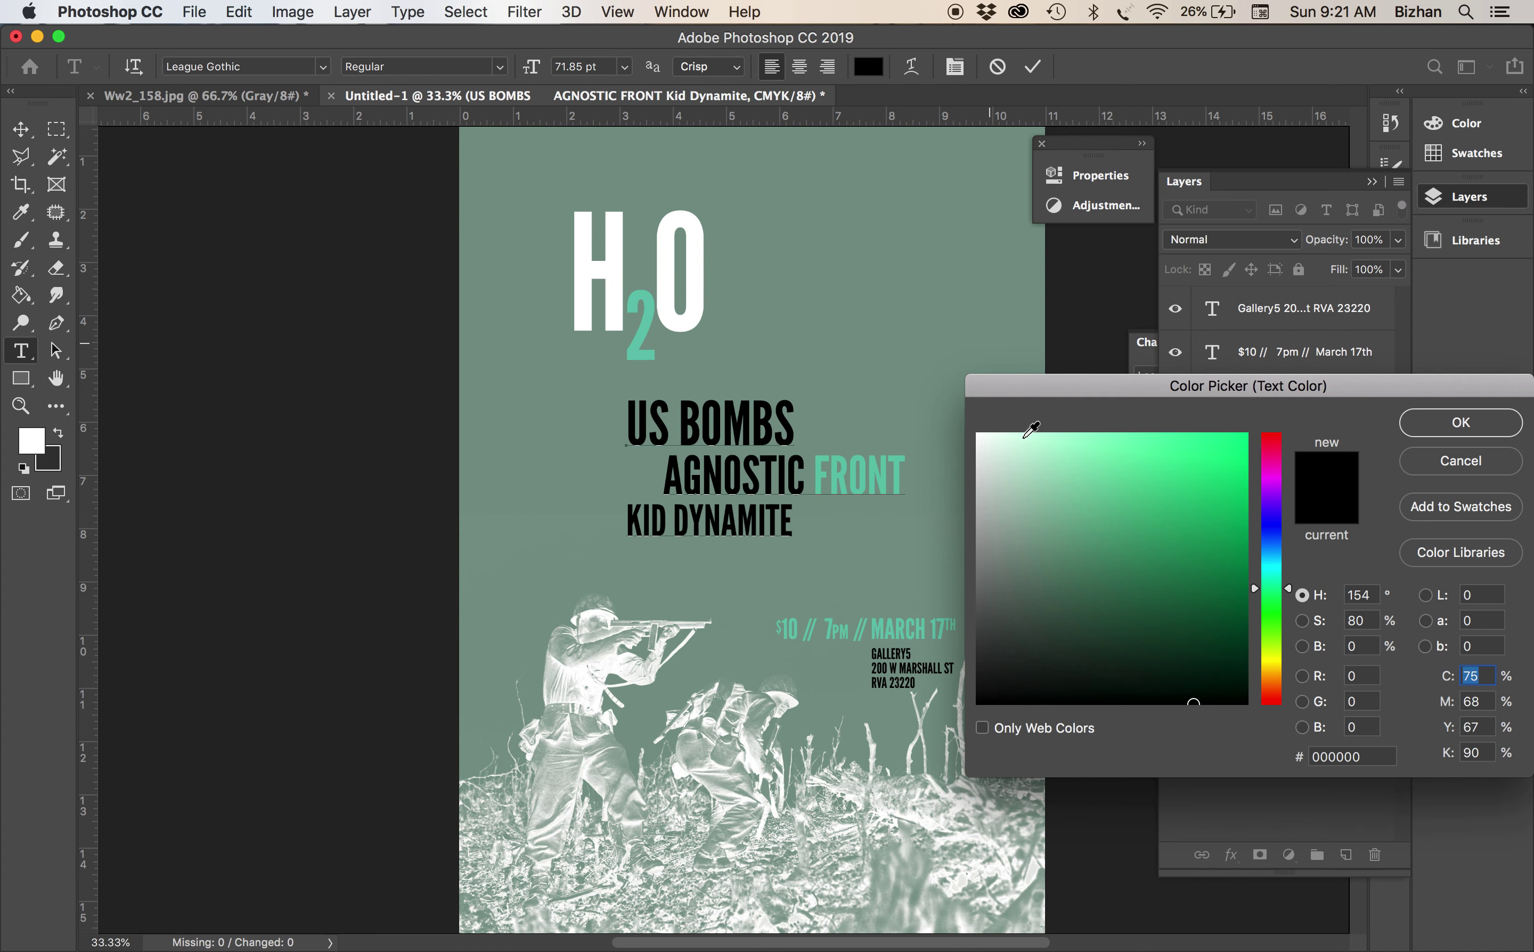
left_click_drag(956, 408, 956, 406)
key("Return")
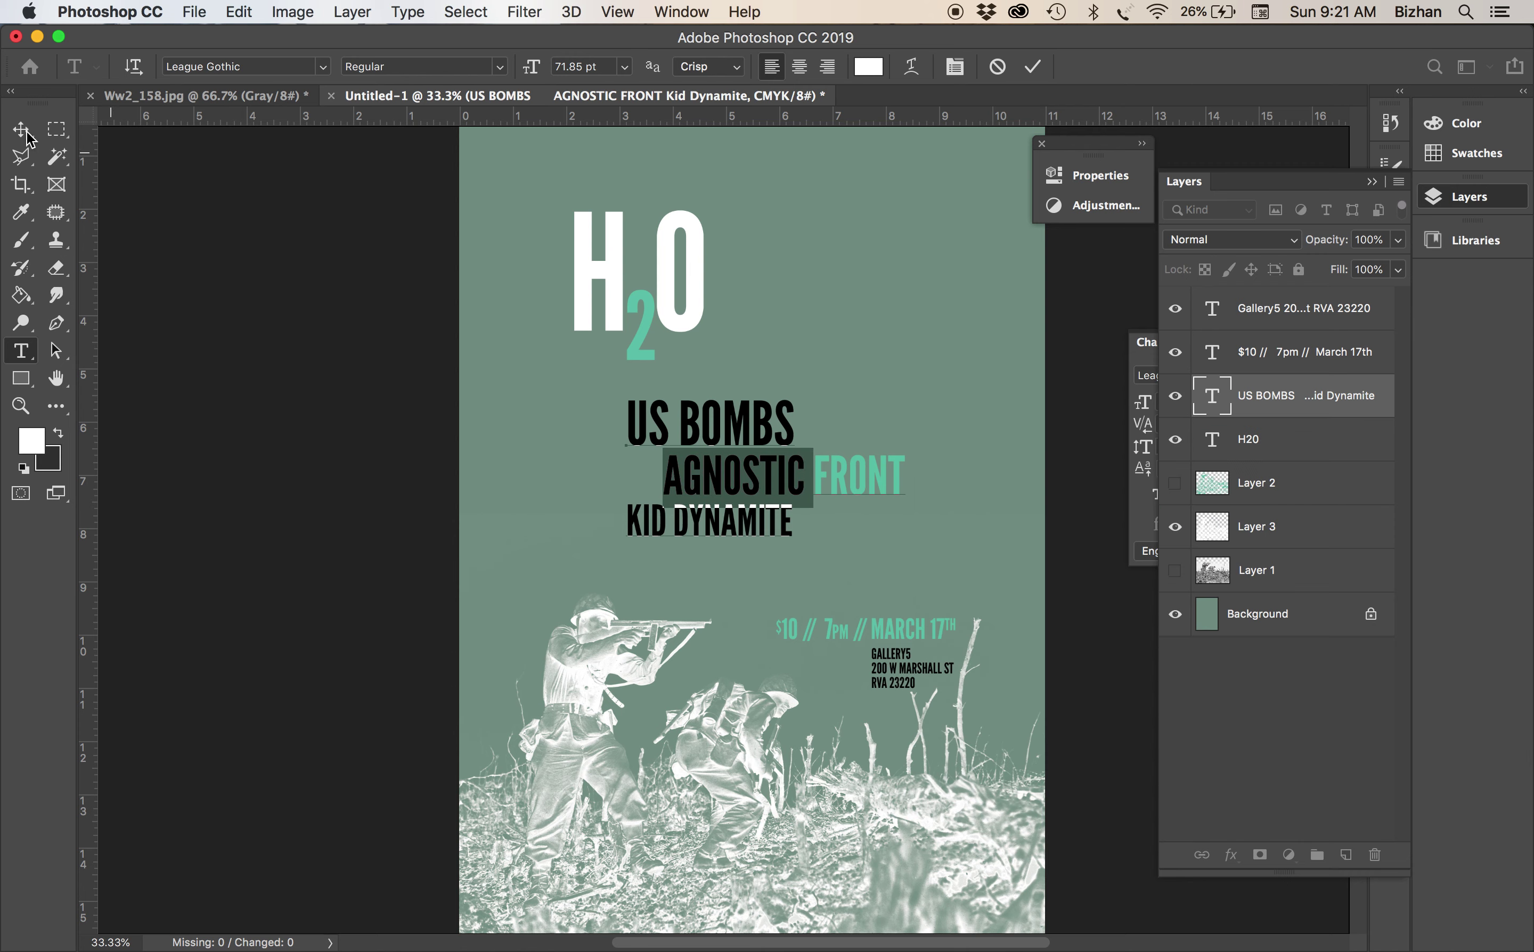
left_click(26, 132)
Change the color of the whole venue address text block to white
key("t")
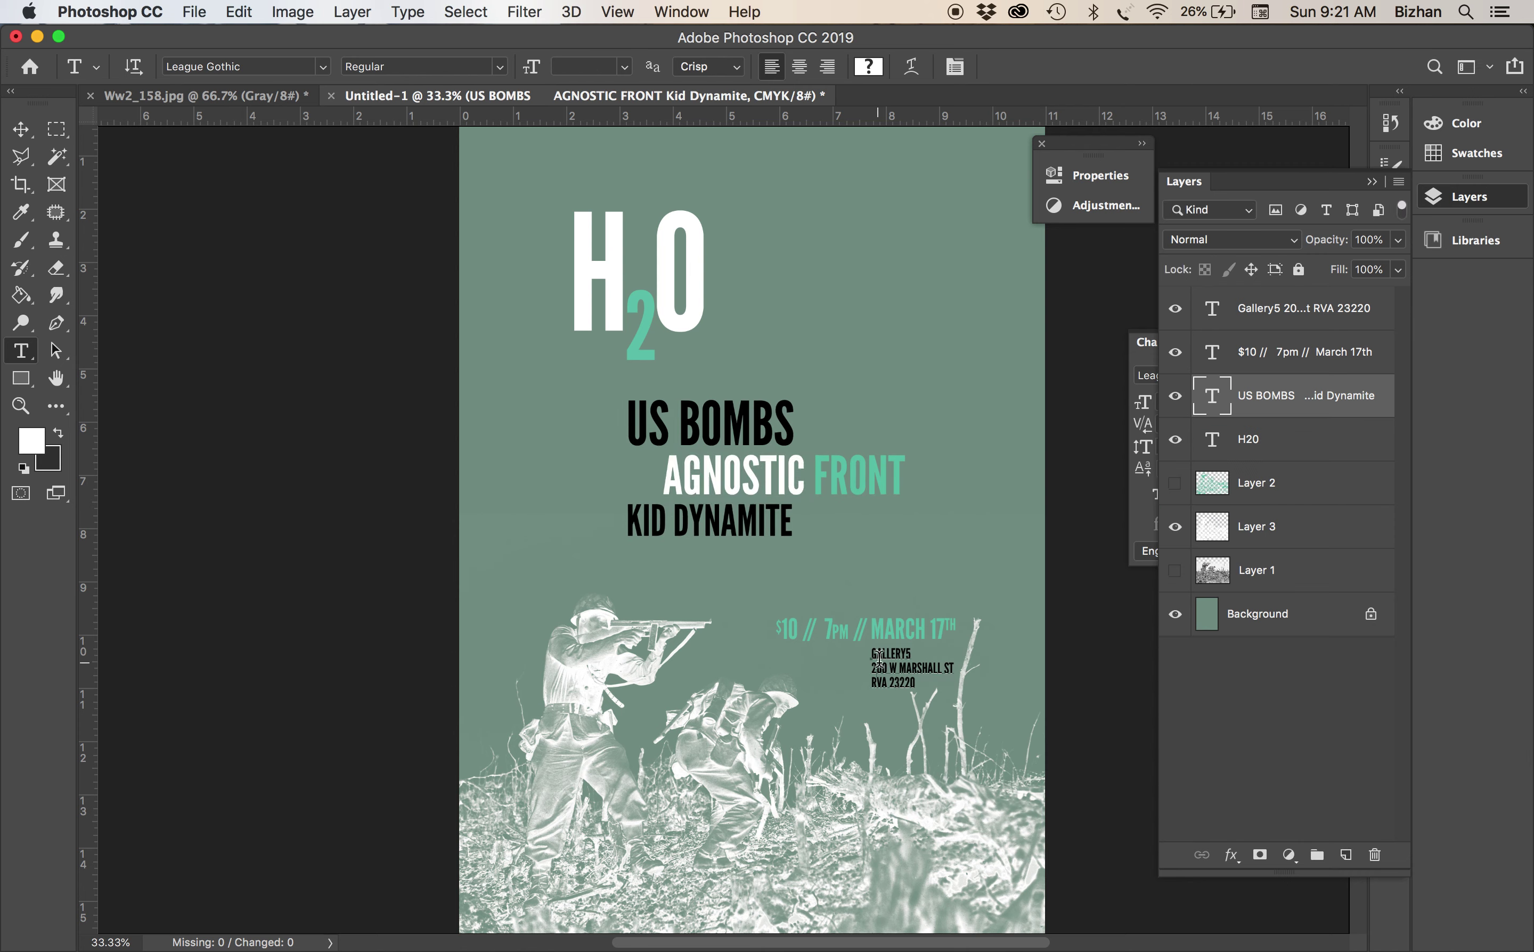
left_click(878, 658)
key("ctrl+a")
left_click_drag(1020, 473, 911, 377)
key("Return")
left_click(22, 130)
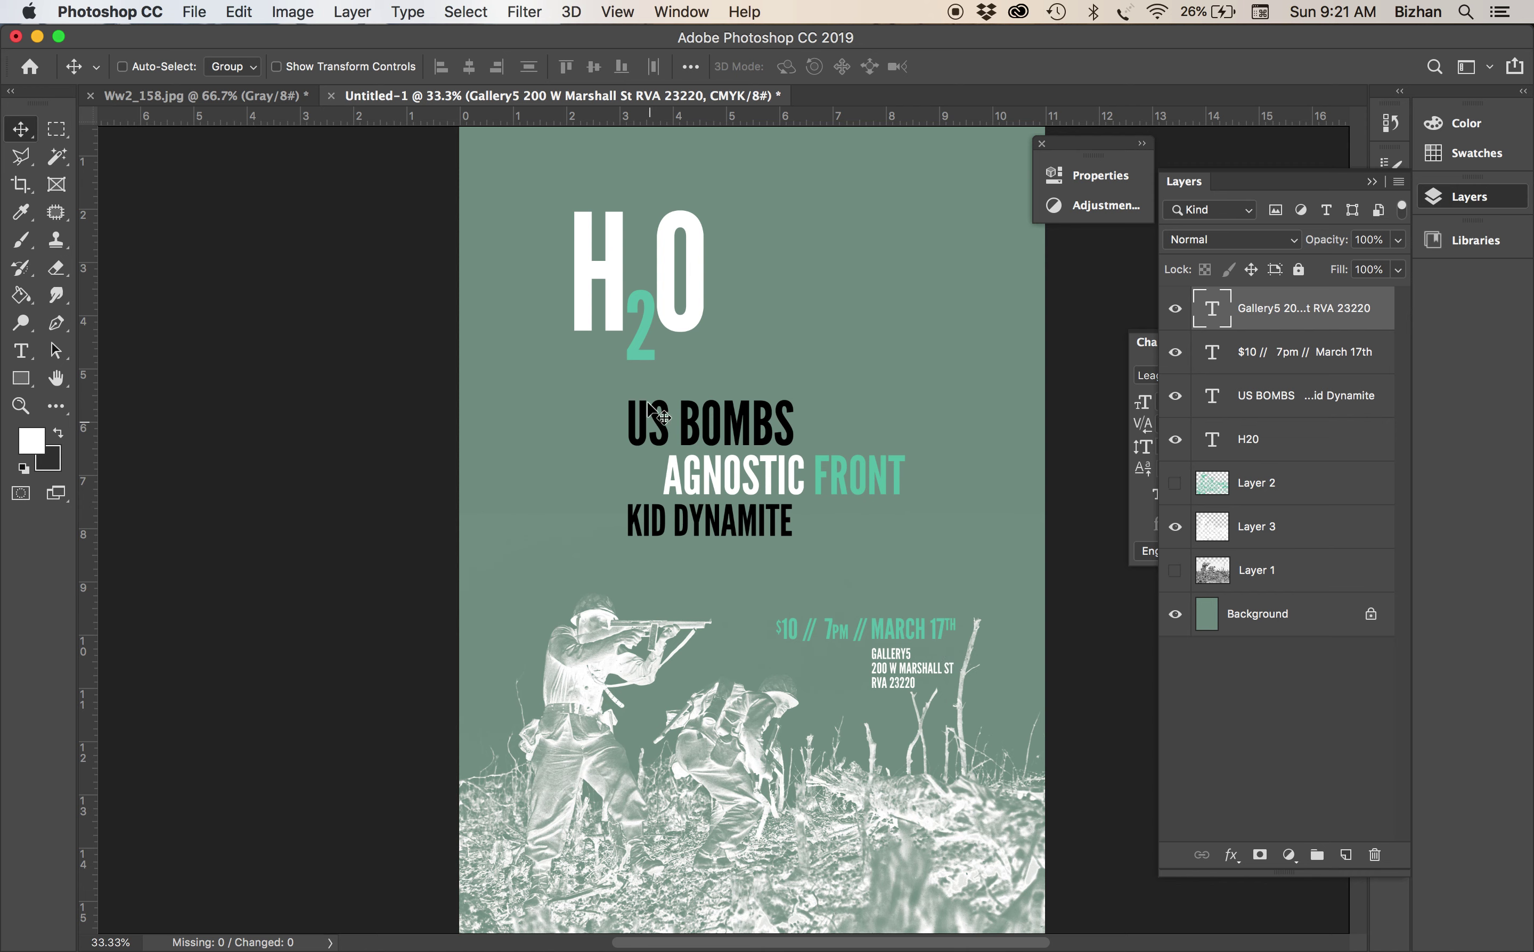
Change the color of the subscript 2 in the H2O title to dark green (27584d)
key("t")
left_click_drag(654, 329, 614, 318)
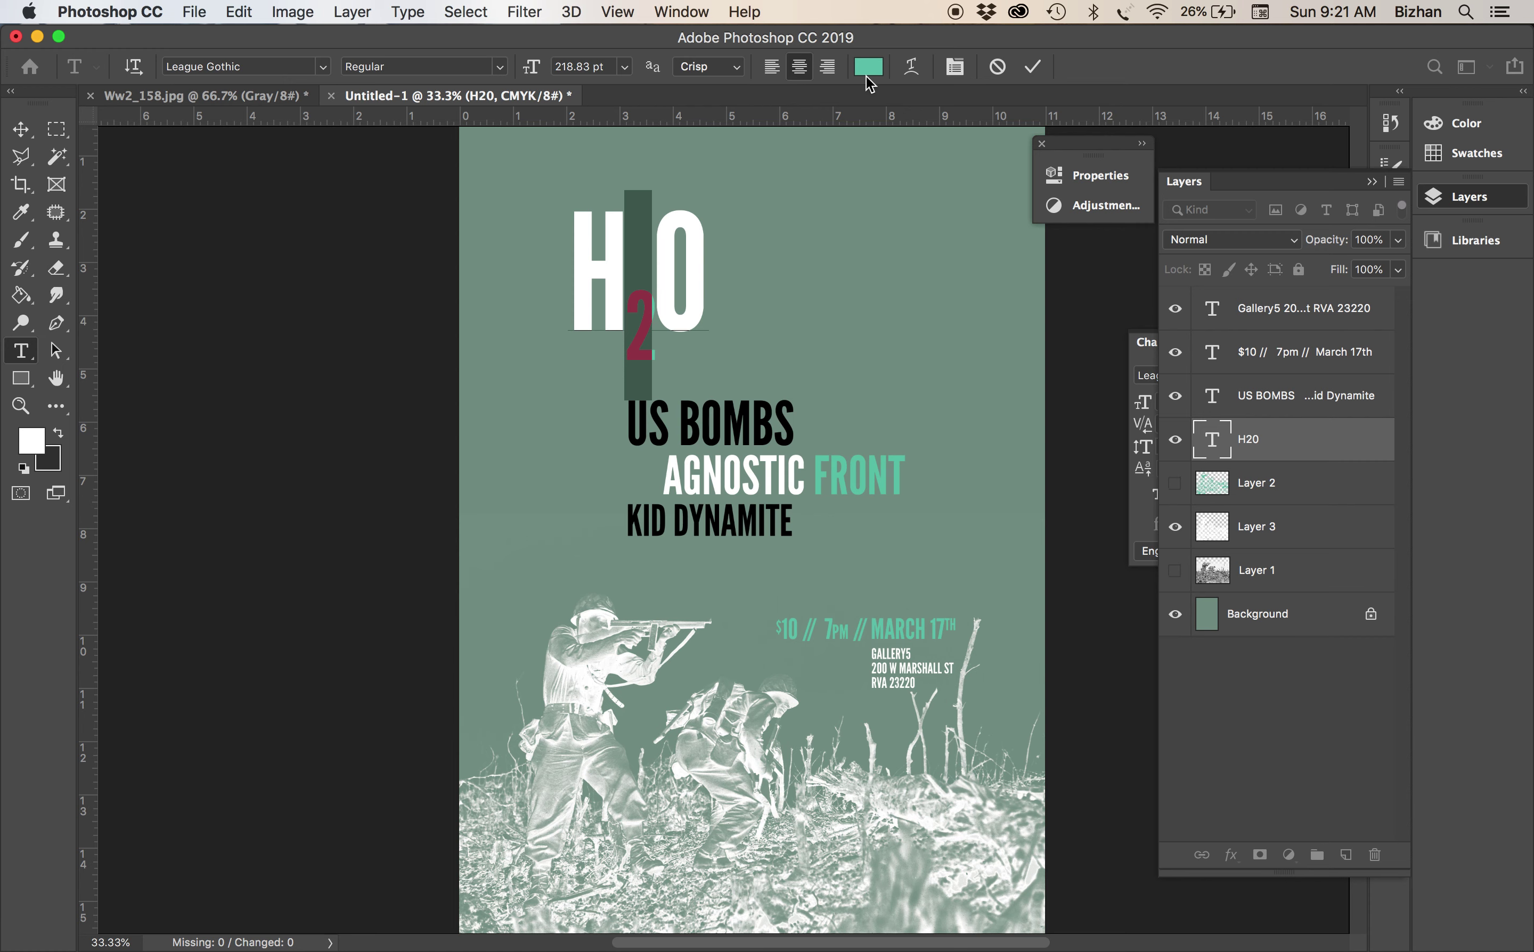
left_click(867, 67)
left_click(1127, 609)
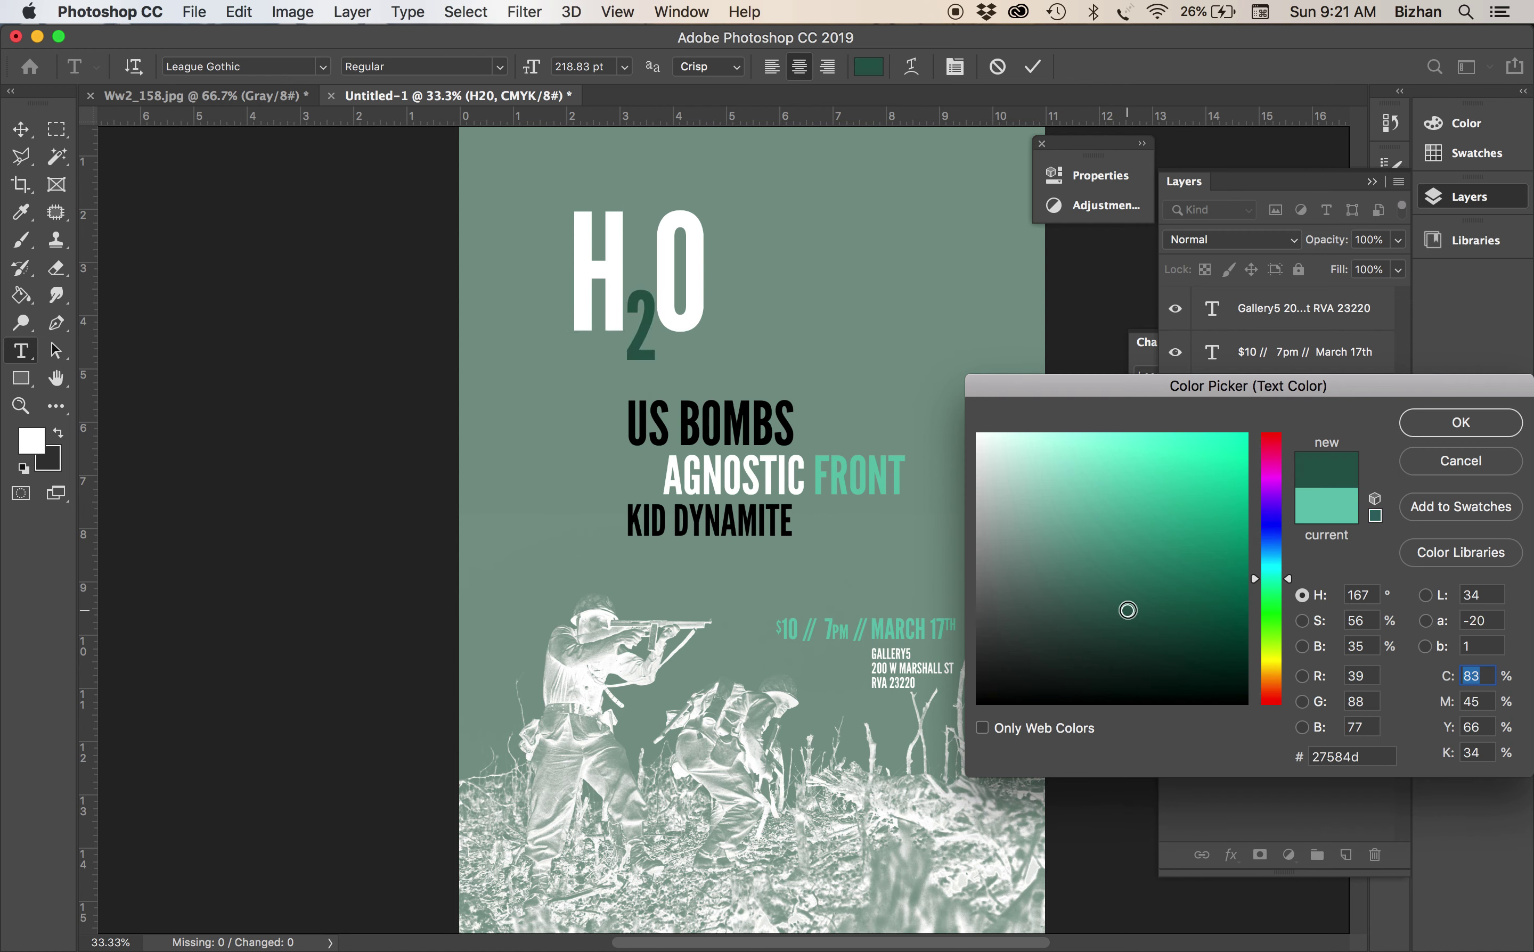
key("Return")
left_click(1274, 367)
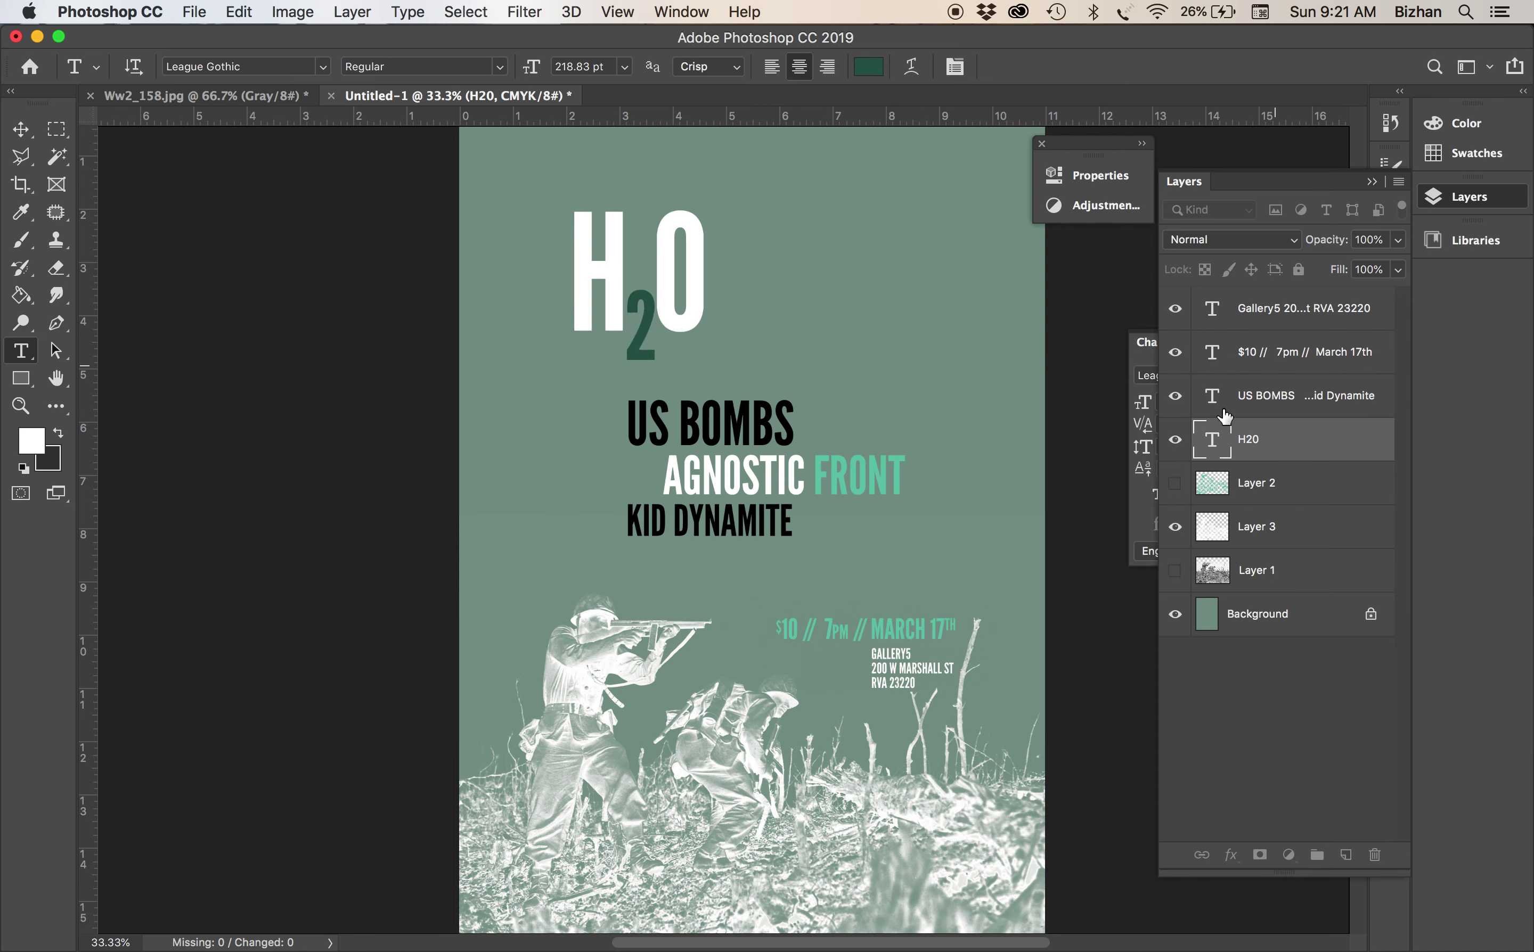
Recolor the word FRONT in the band list dark green (27584e), sampled from the 2 in the title
left_click(1212, 401)
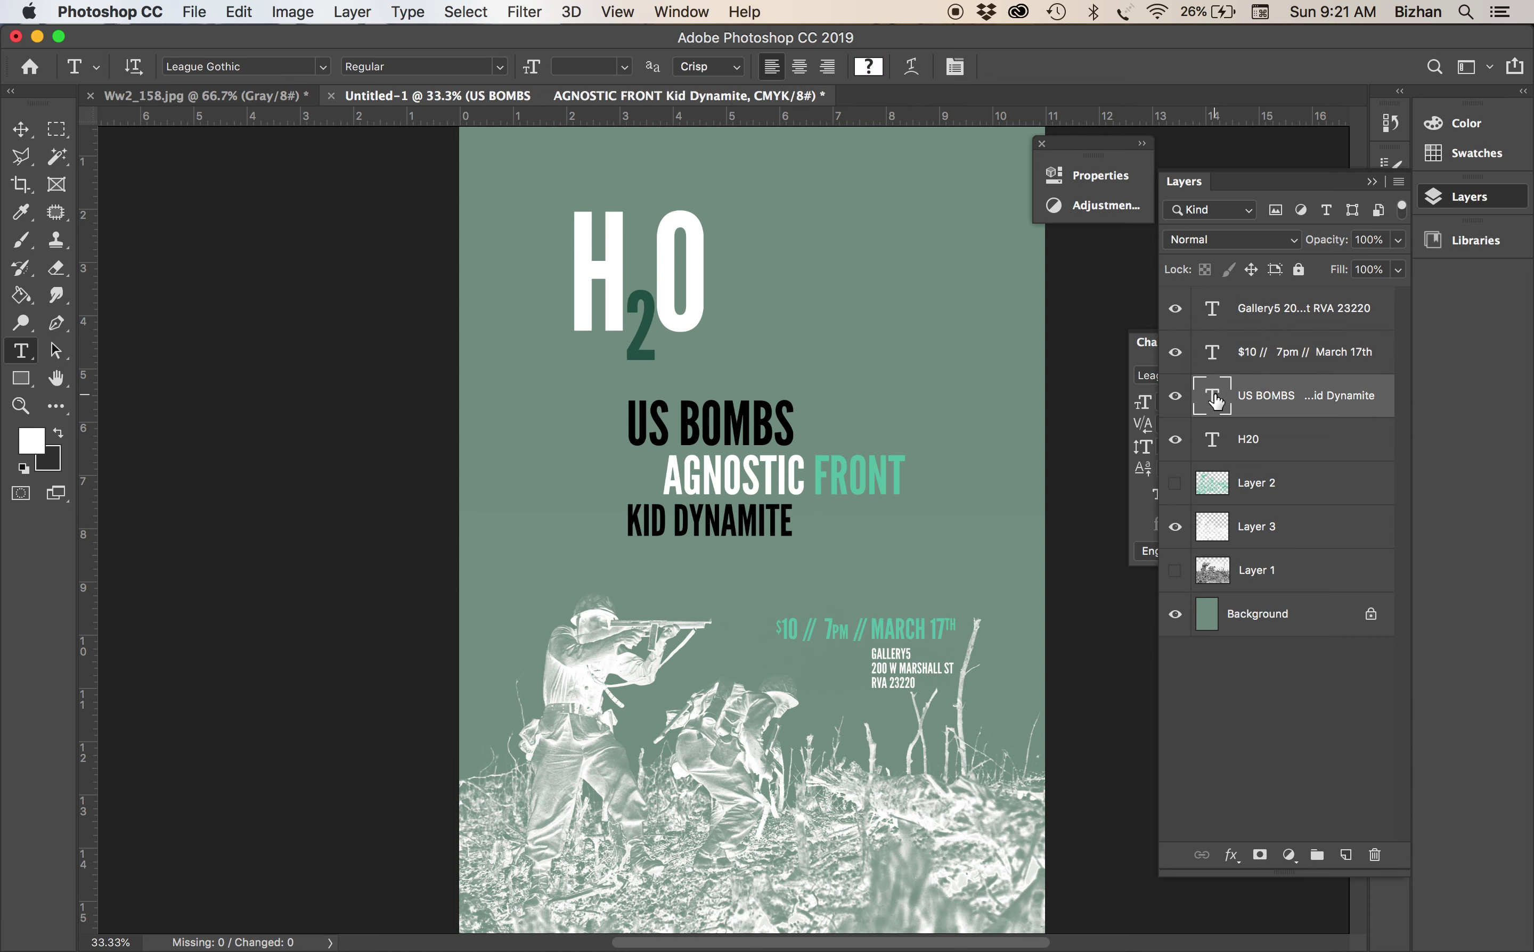
double_click(1215, 400)
double_click(835, 495)
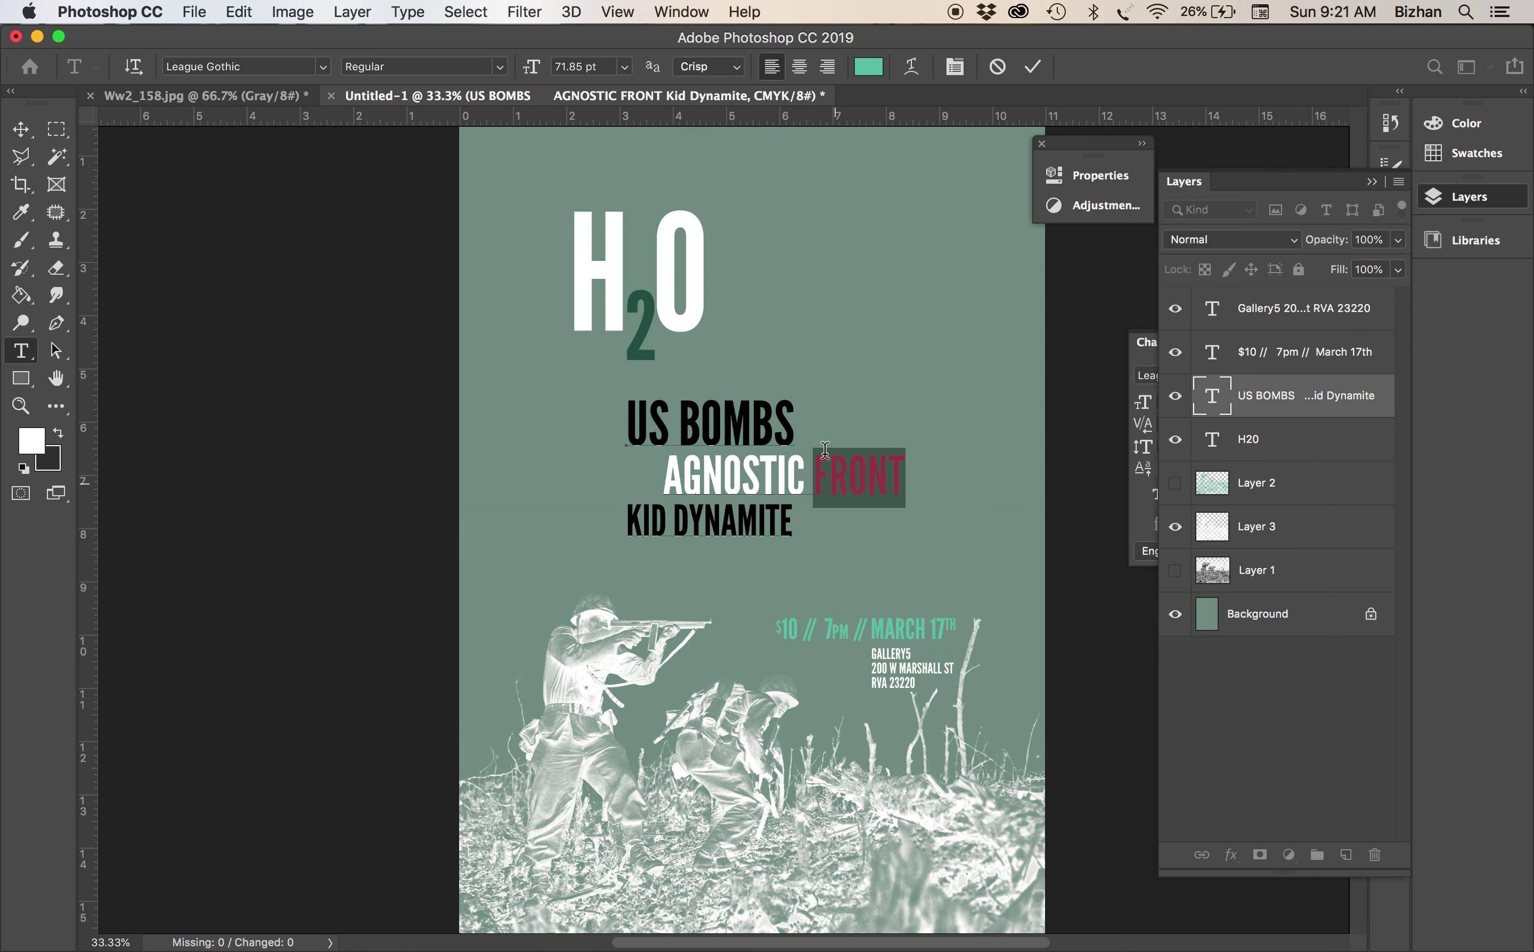
left_click(869, 66)
left_click_drag(1171, 611, 1120, 619)
left_click(652, 322)
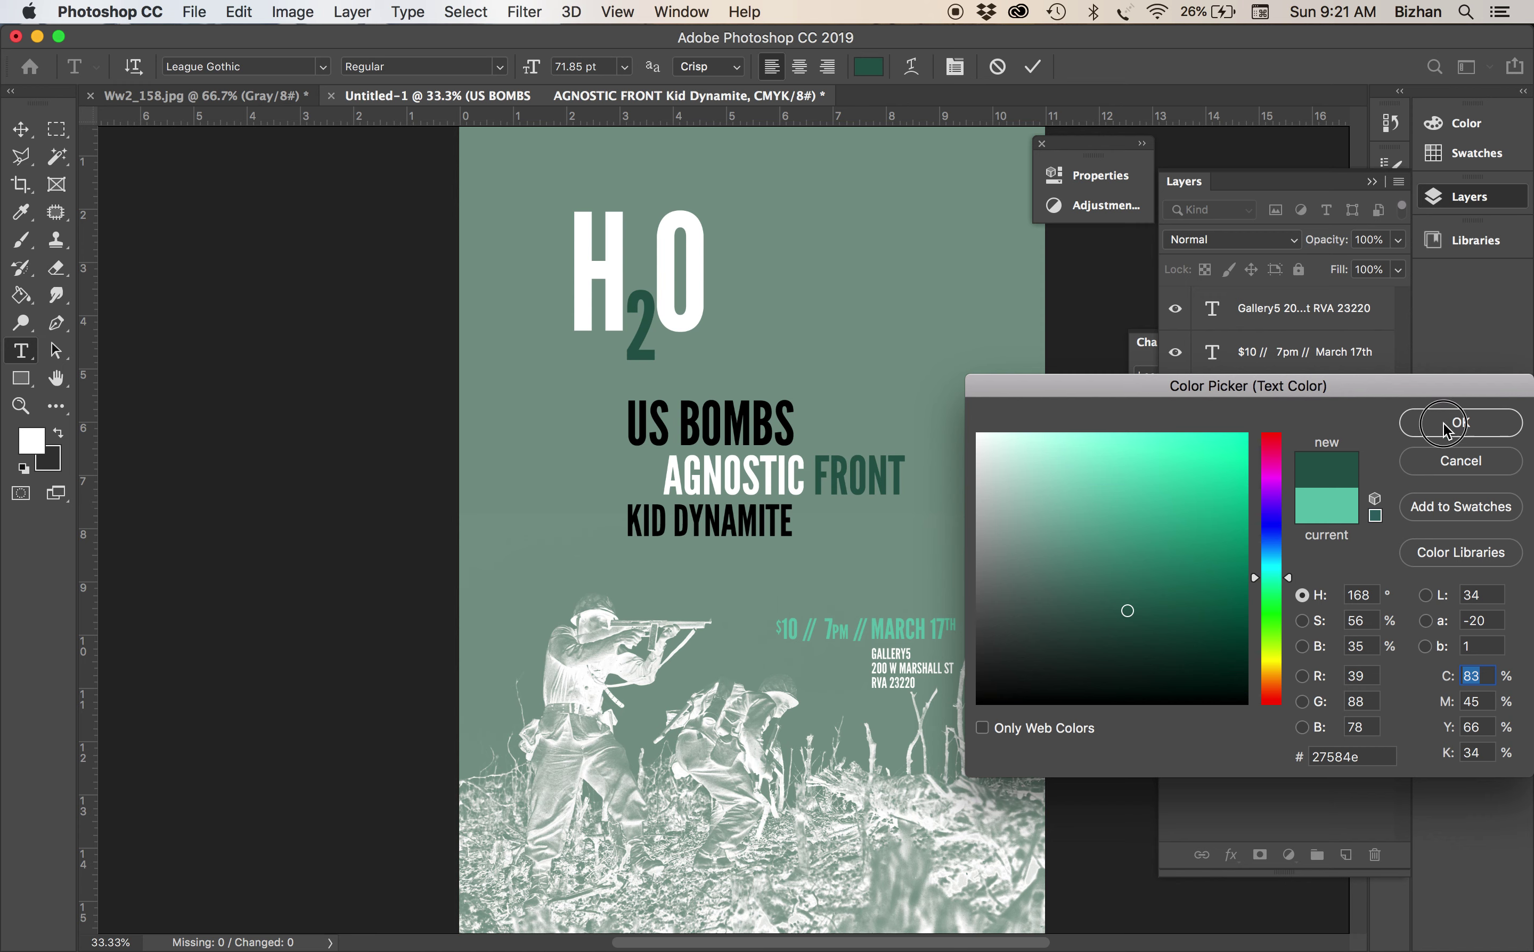
left_click(1459, 423)
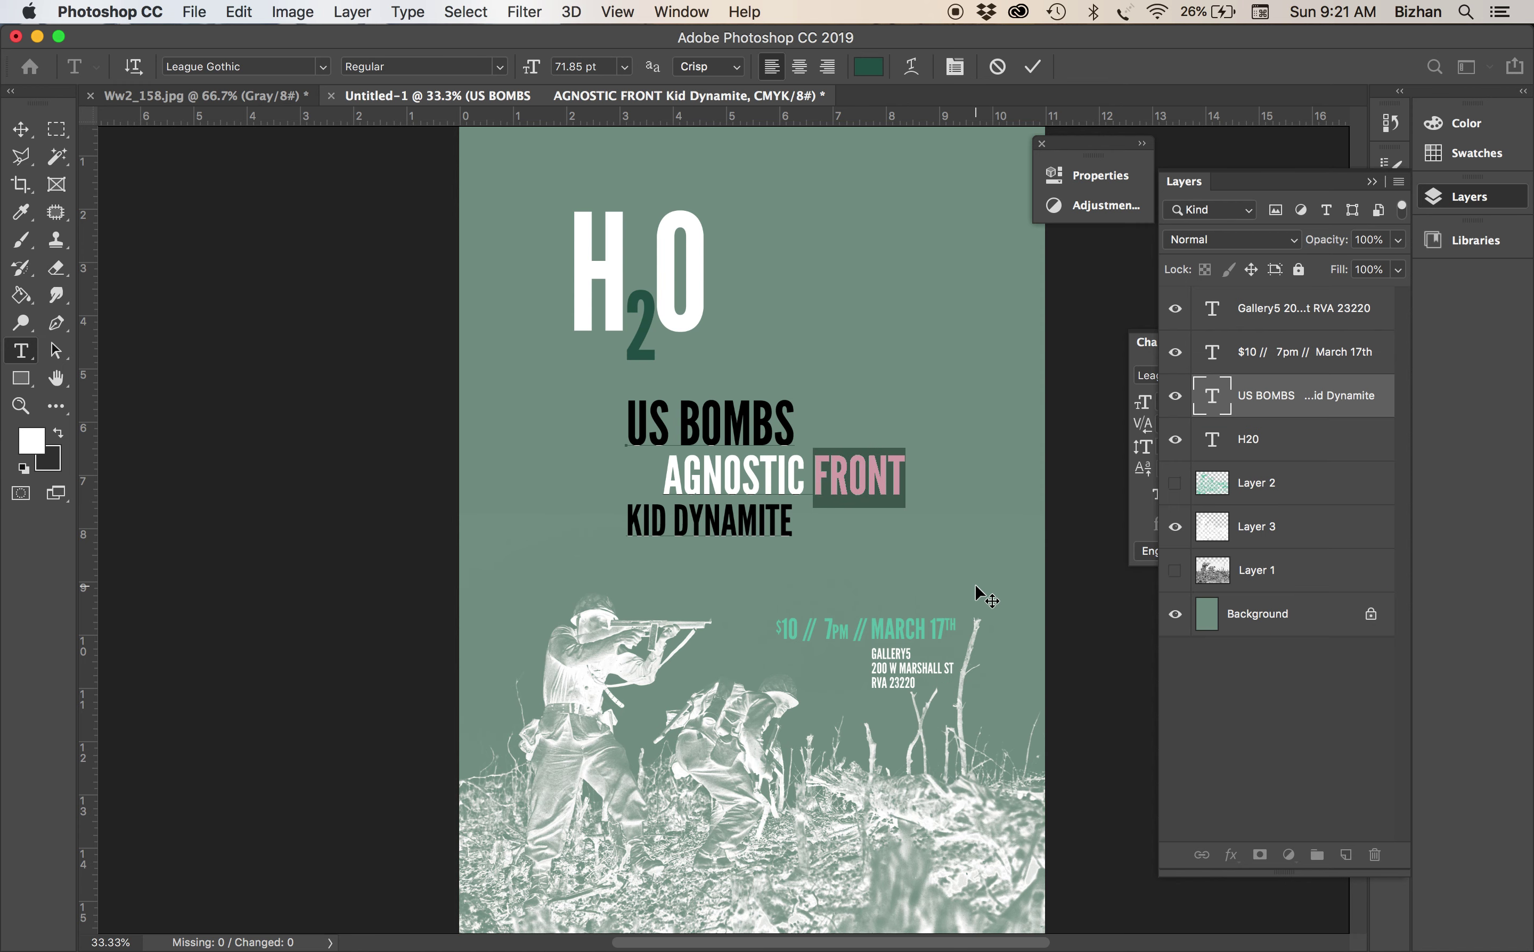
Recolor the whole price, time and date line with the dark green sampled from the 2 in the title
left_click(1228, 428)
left_click(1226, 365)
double_click(1212, 353)
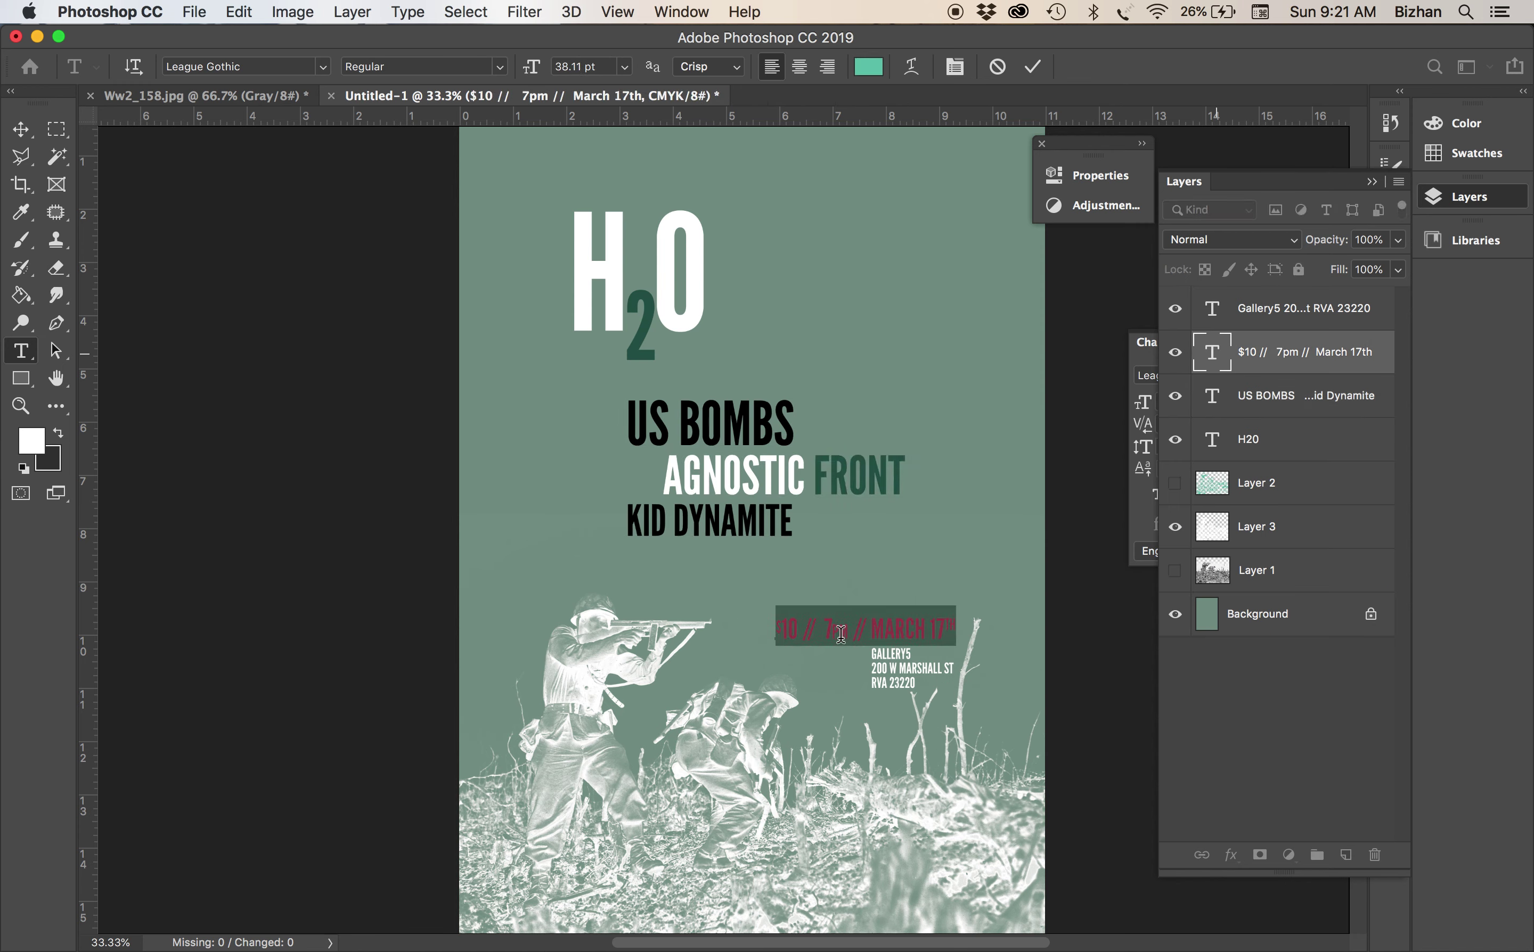
left_click(868, 66)
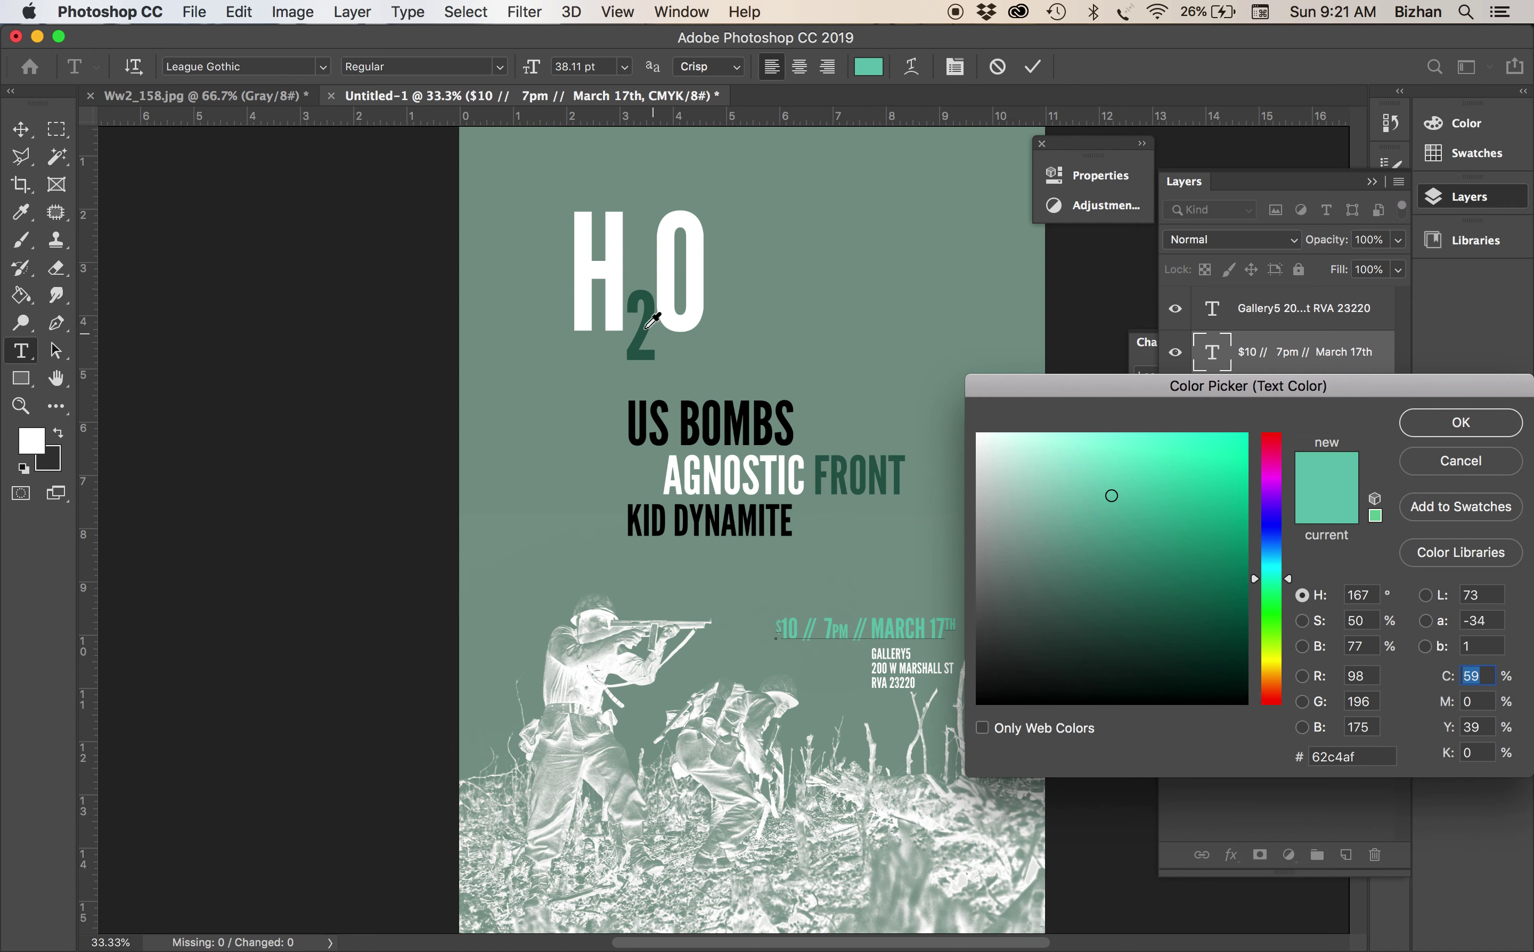
left_click(652, 321)
key("Return")
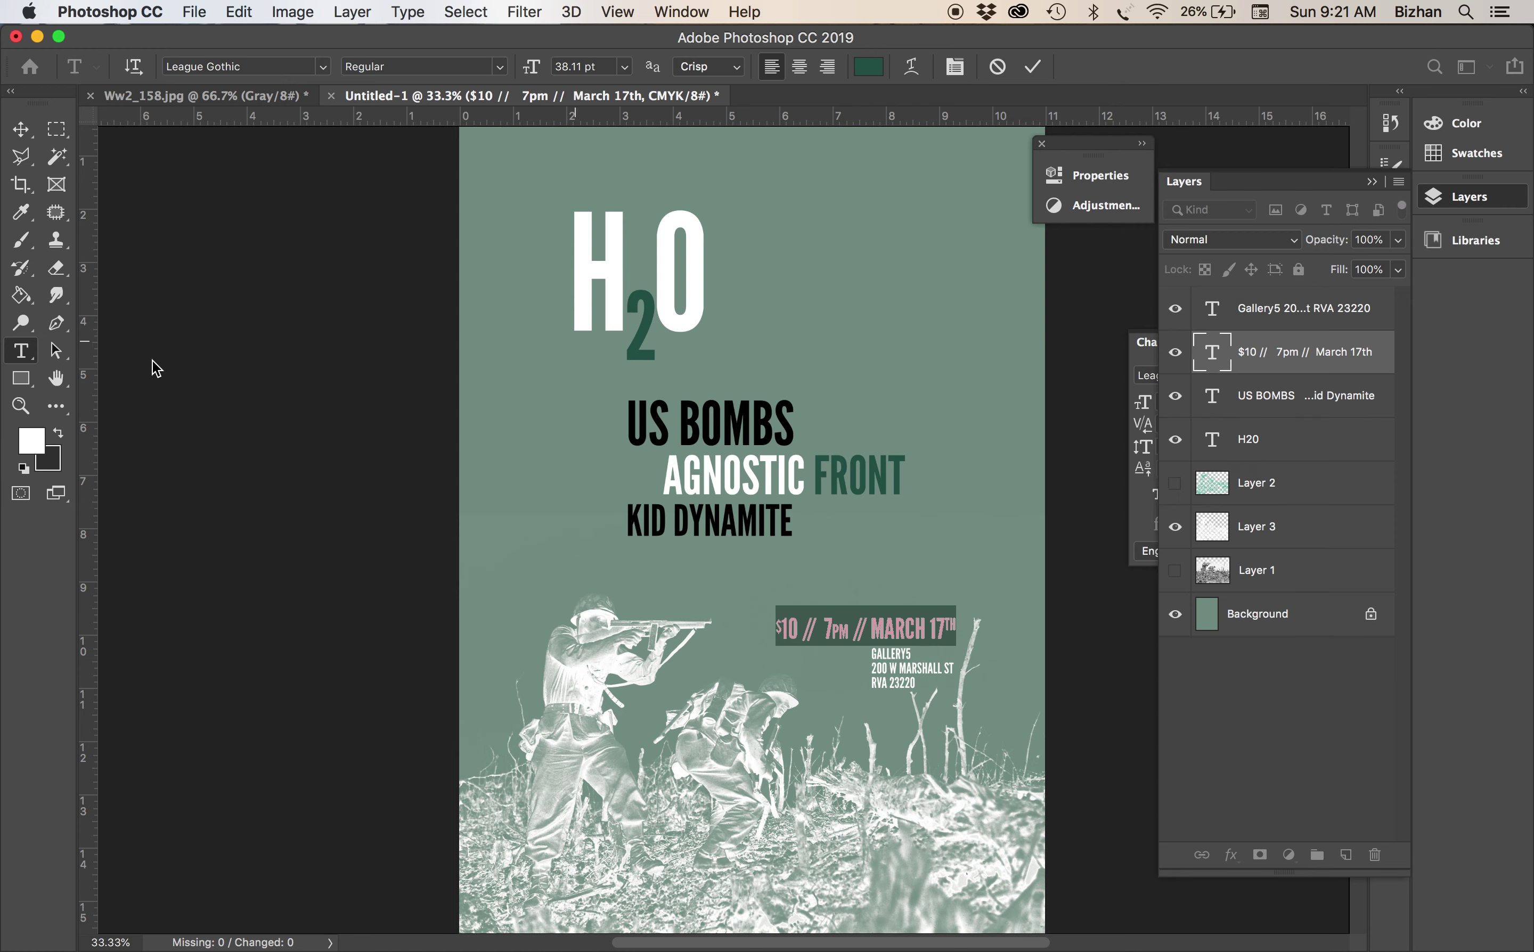
left_click(19, 131)
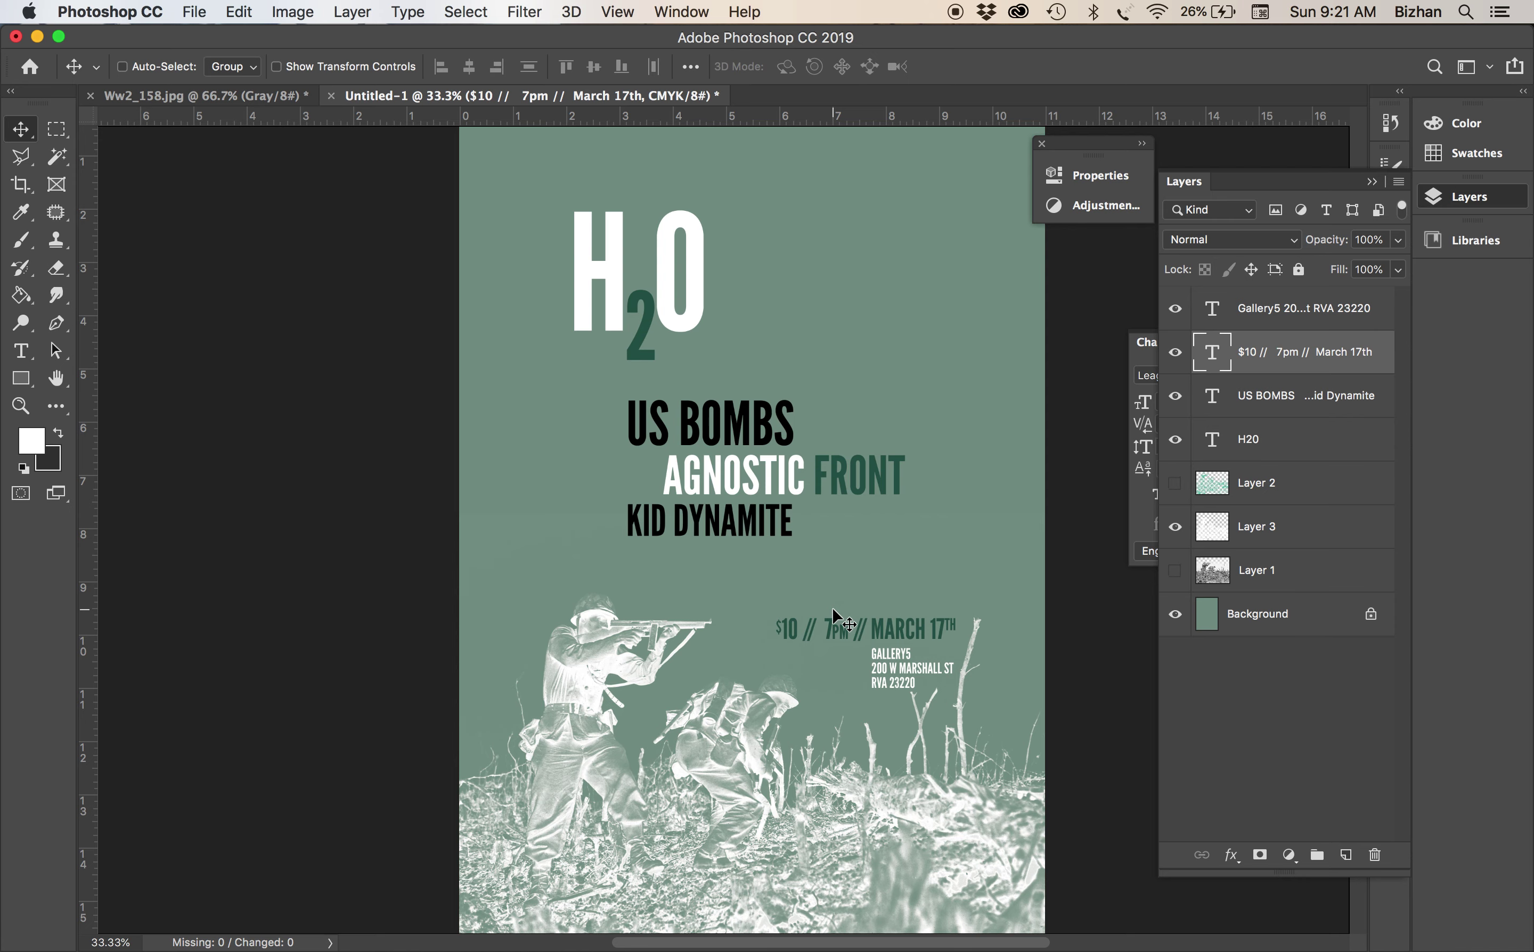
Activate Layer 3 and try Magic Wand selections on the soldiers graphic at tolerance 6, dropping the selection
key("super+minus")
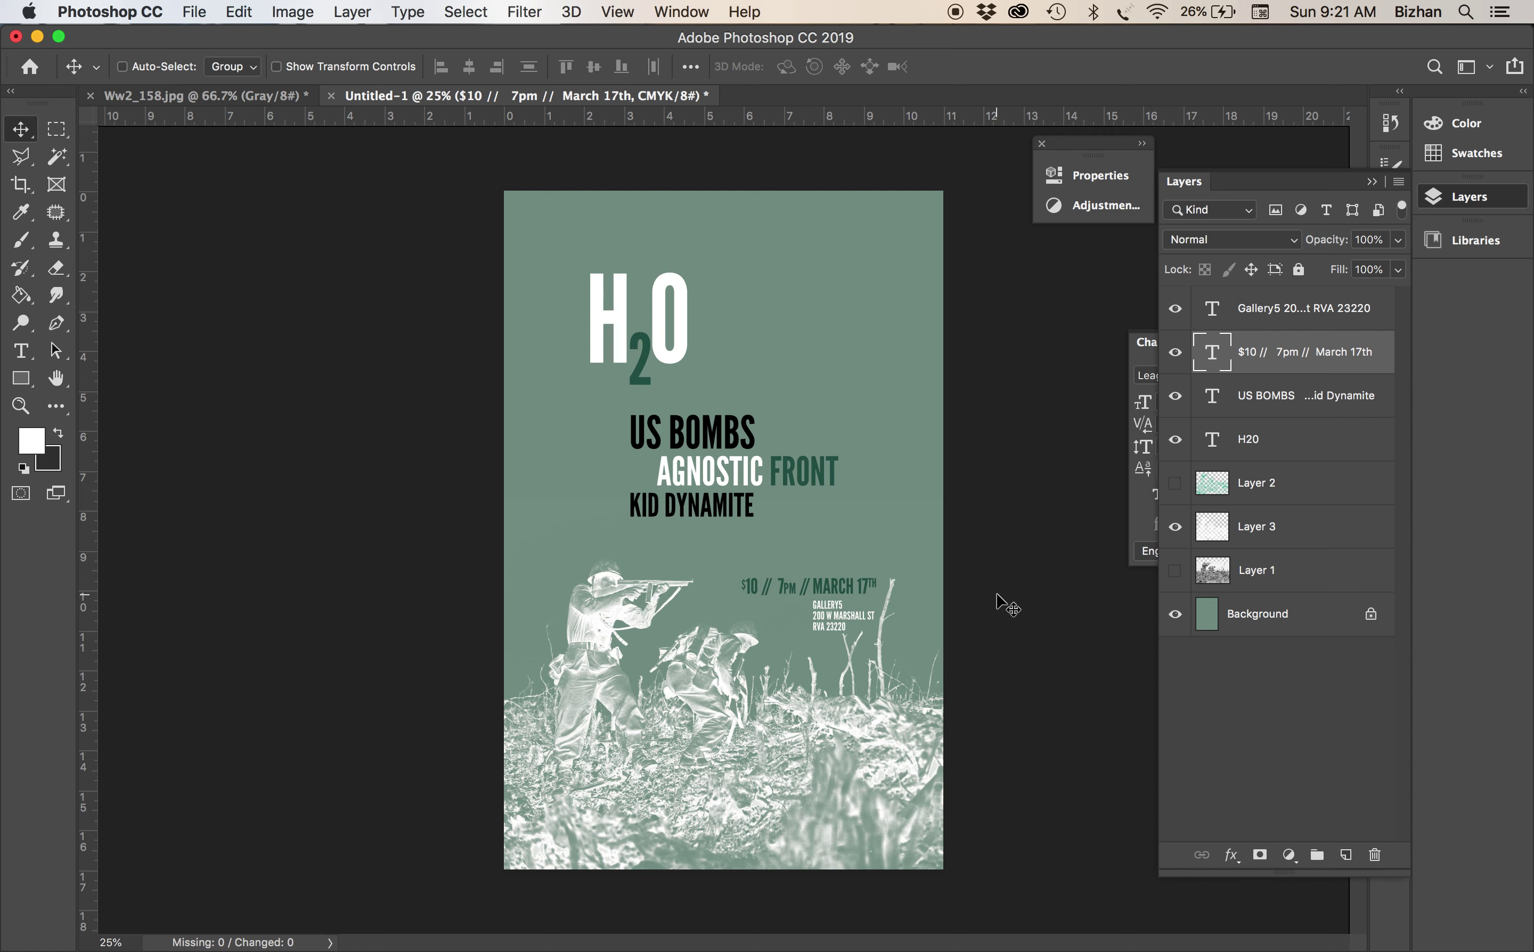
key("super+equal")
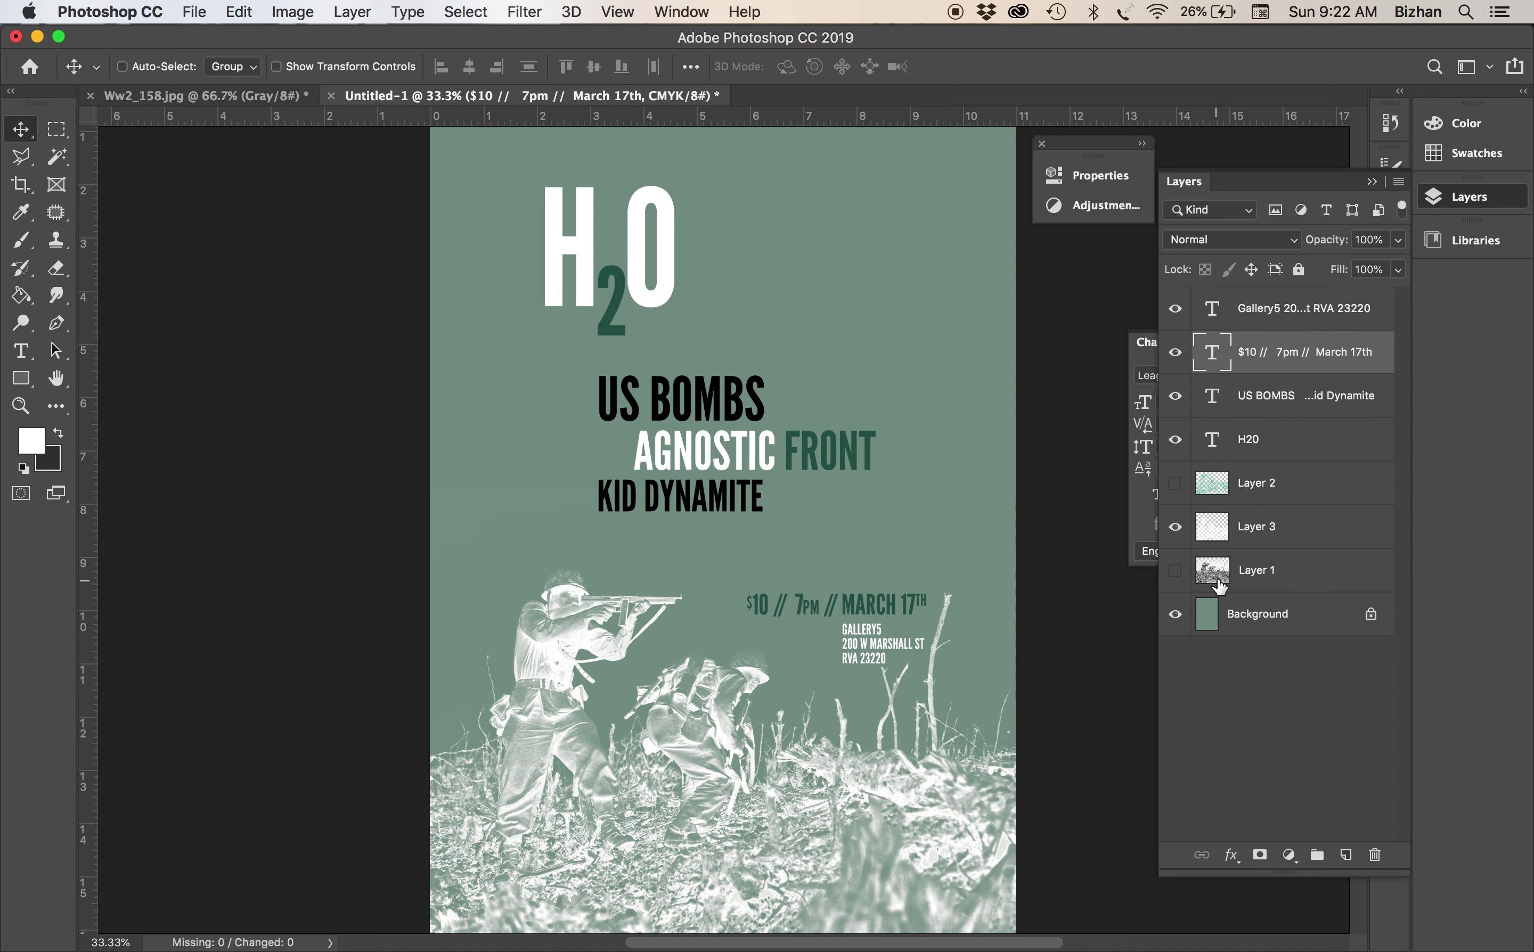
left_click(1223, 536)
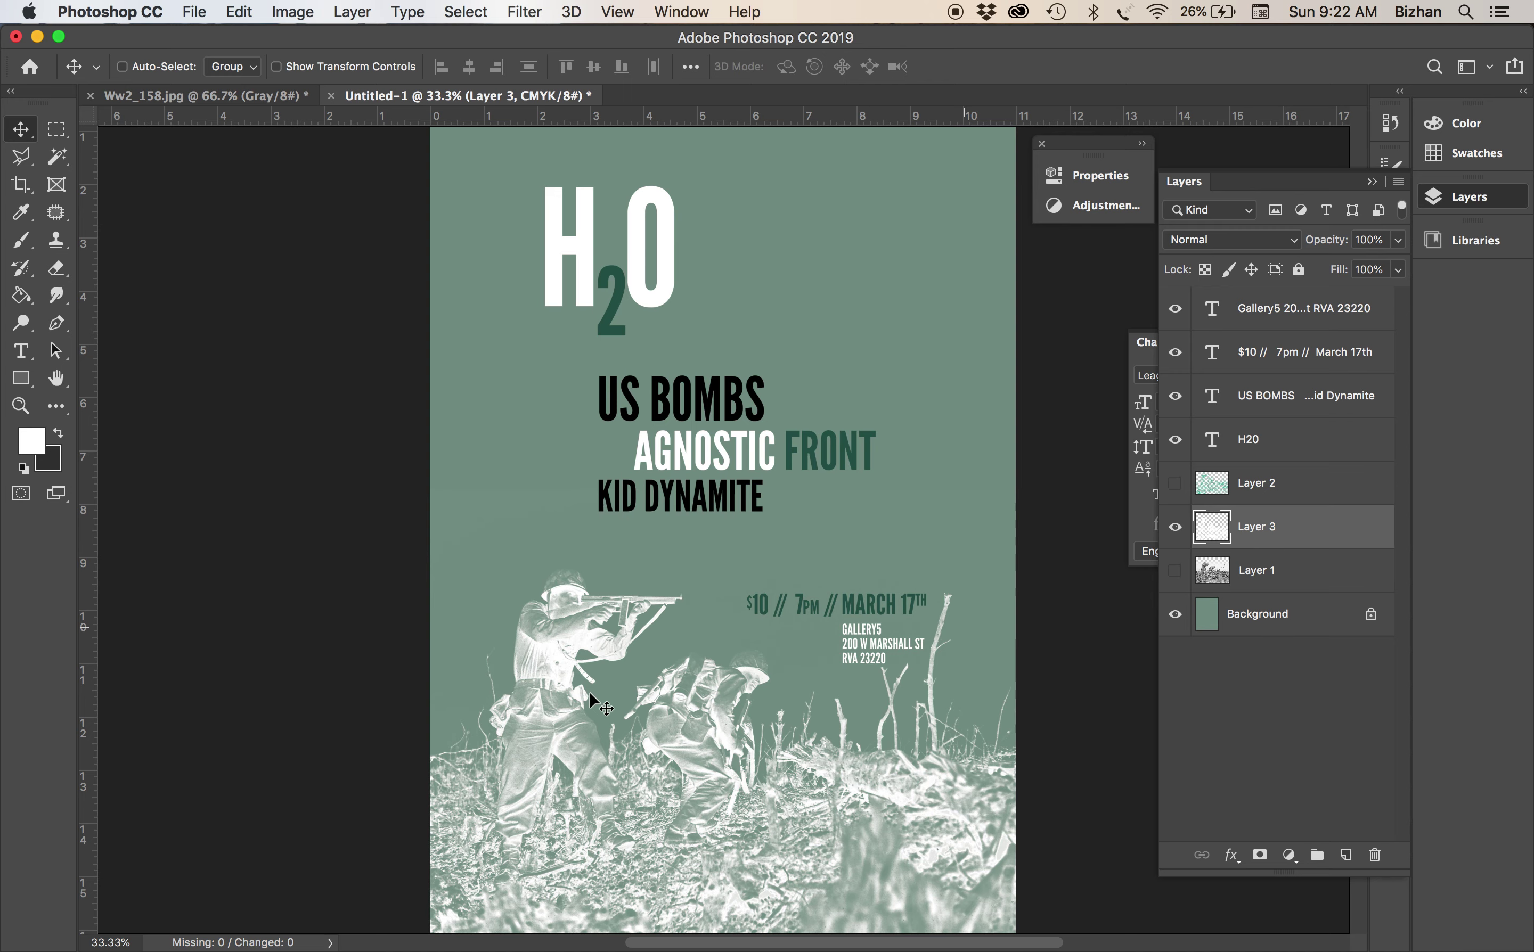
scroll(732, 715, "down", 3)
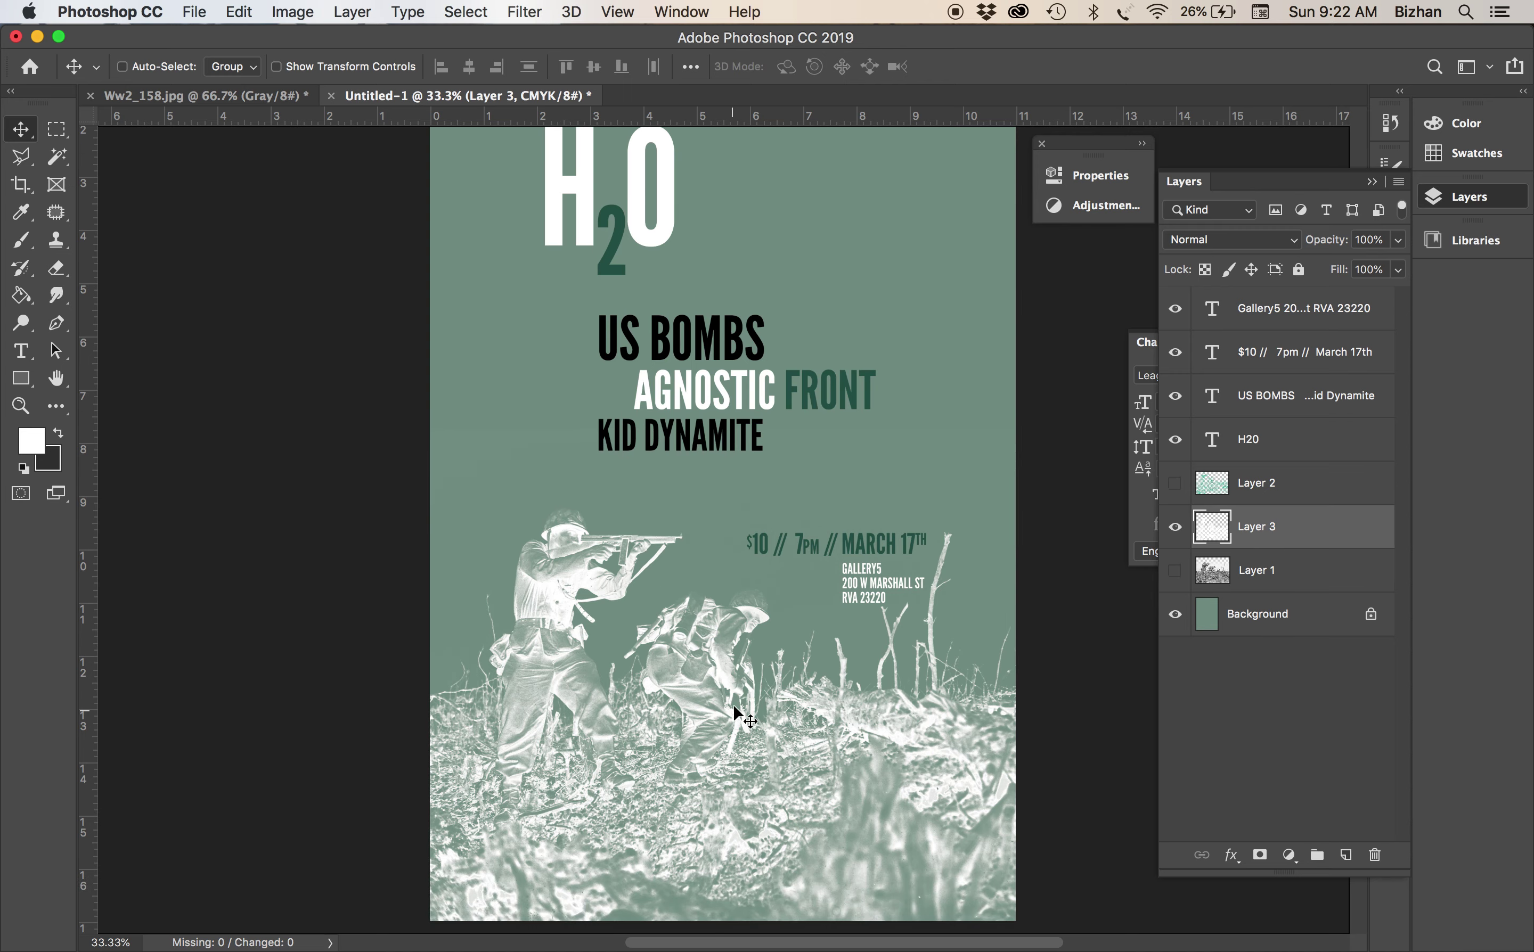
key("super+equal")
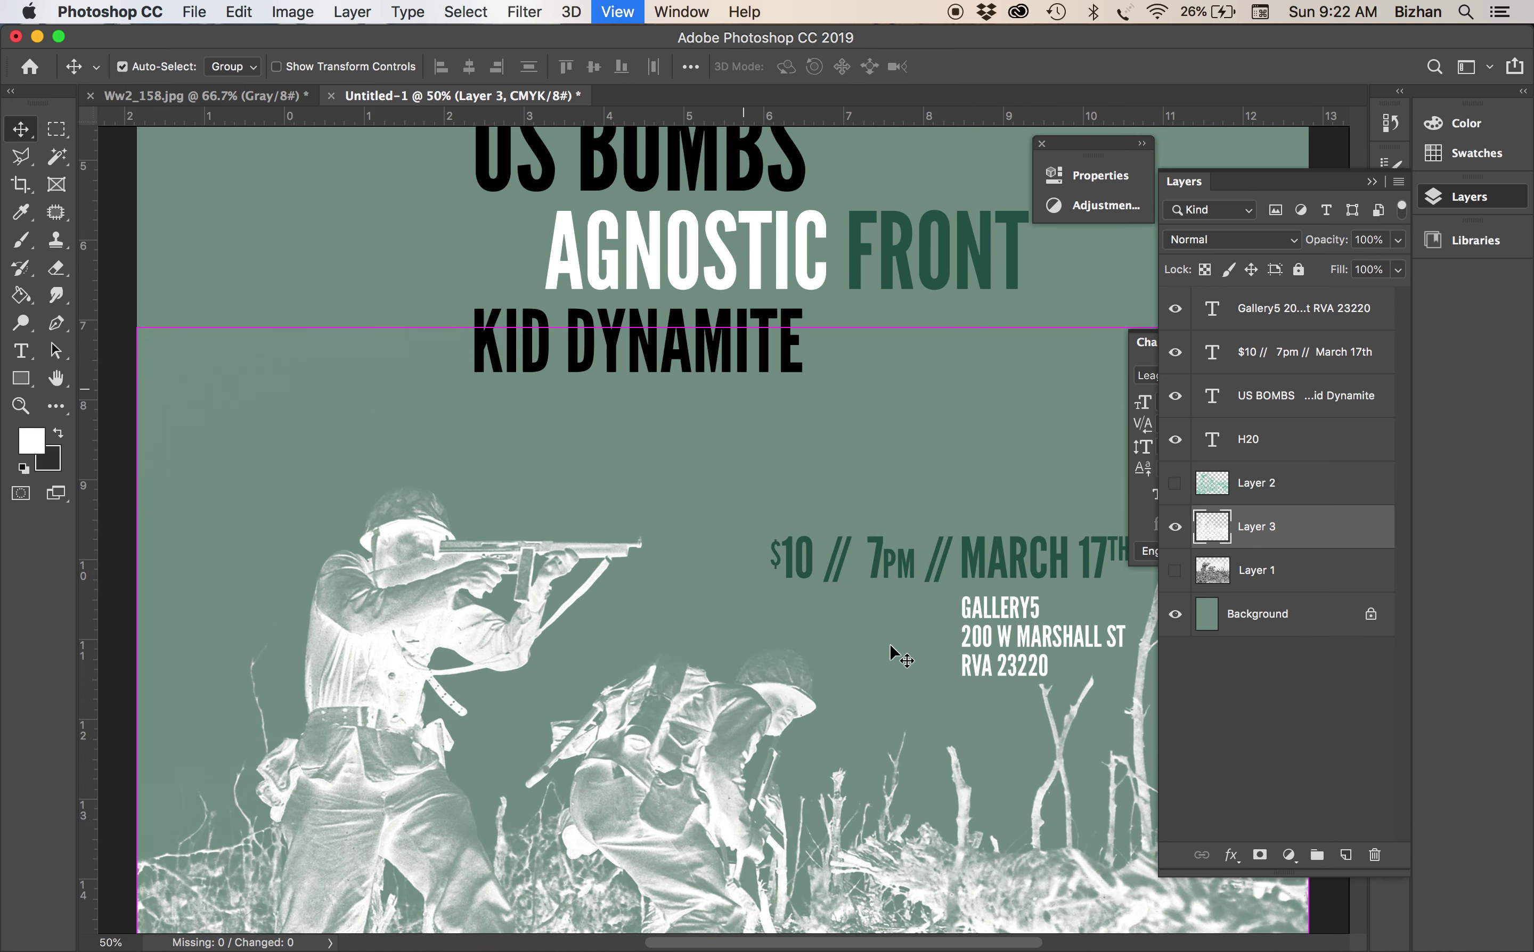
scroll(890, 646, "down", 10)
key("w")
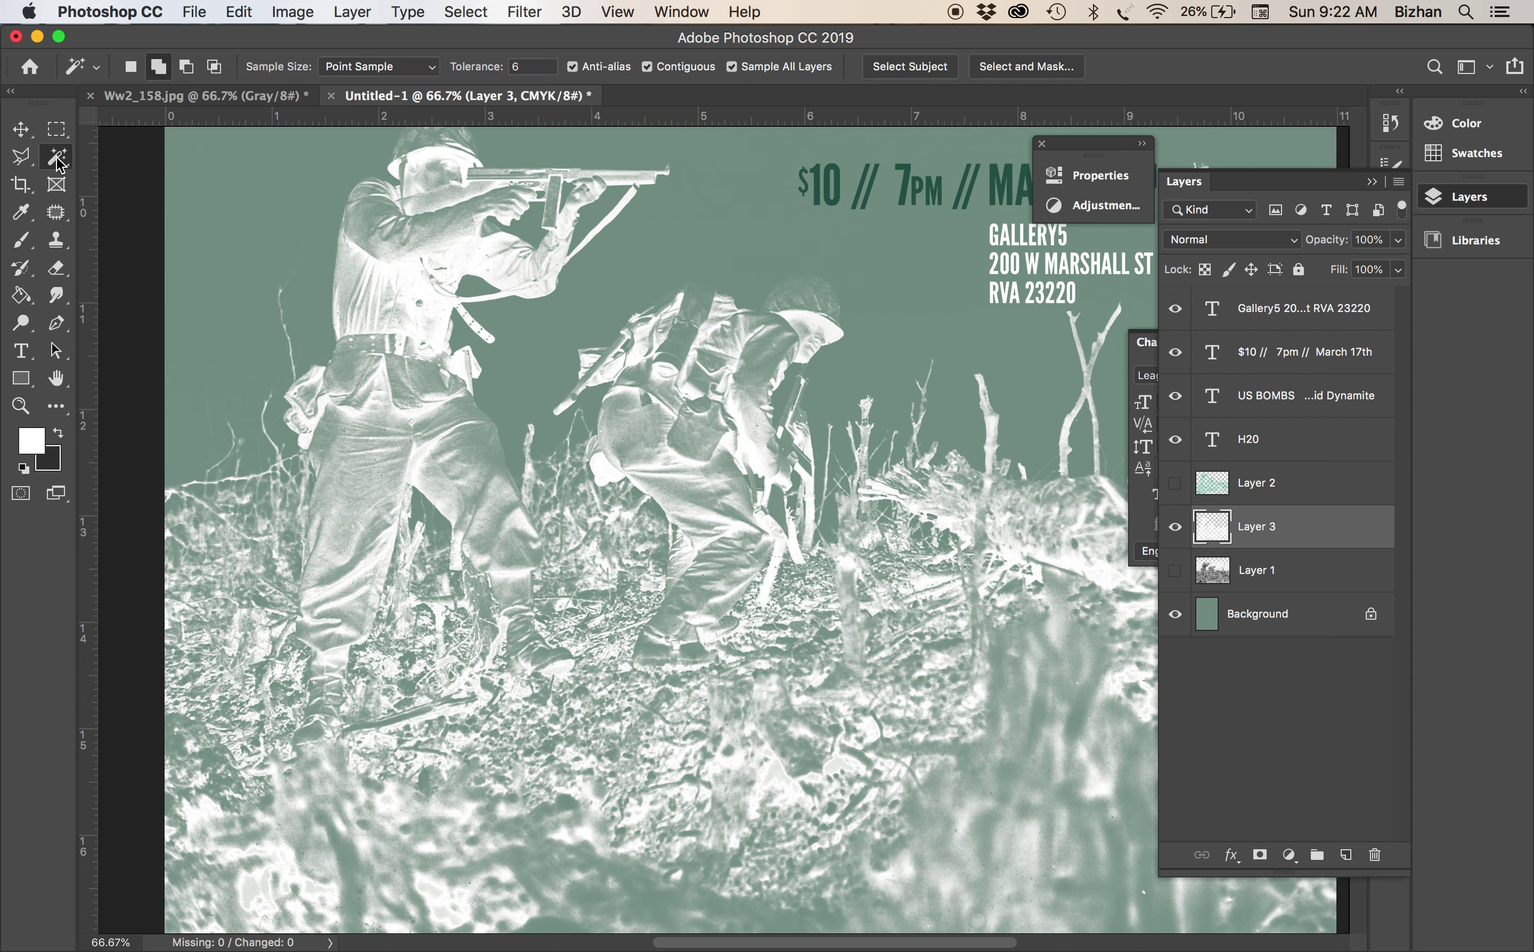
left_click(549, 746)
left_click(555, 671)
key("super+d")
Turn off Contiguous and Sample All Layers for the Magic Wand and try selections on the soldiers graphic, clearing each one
left_click(749, 66)
left_click(829, 320)
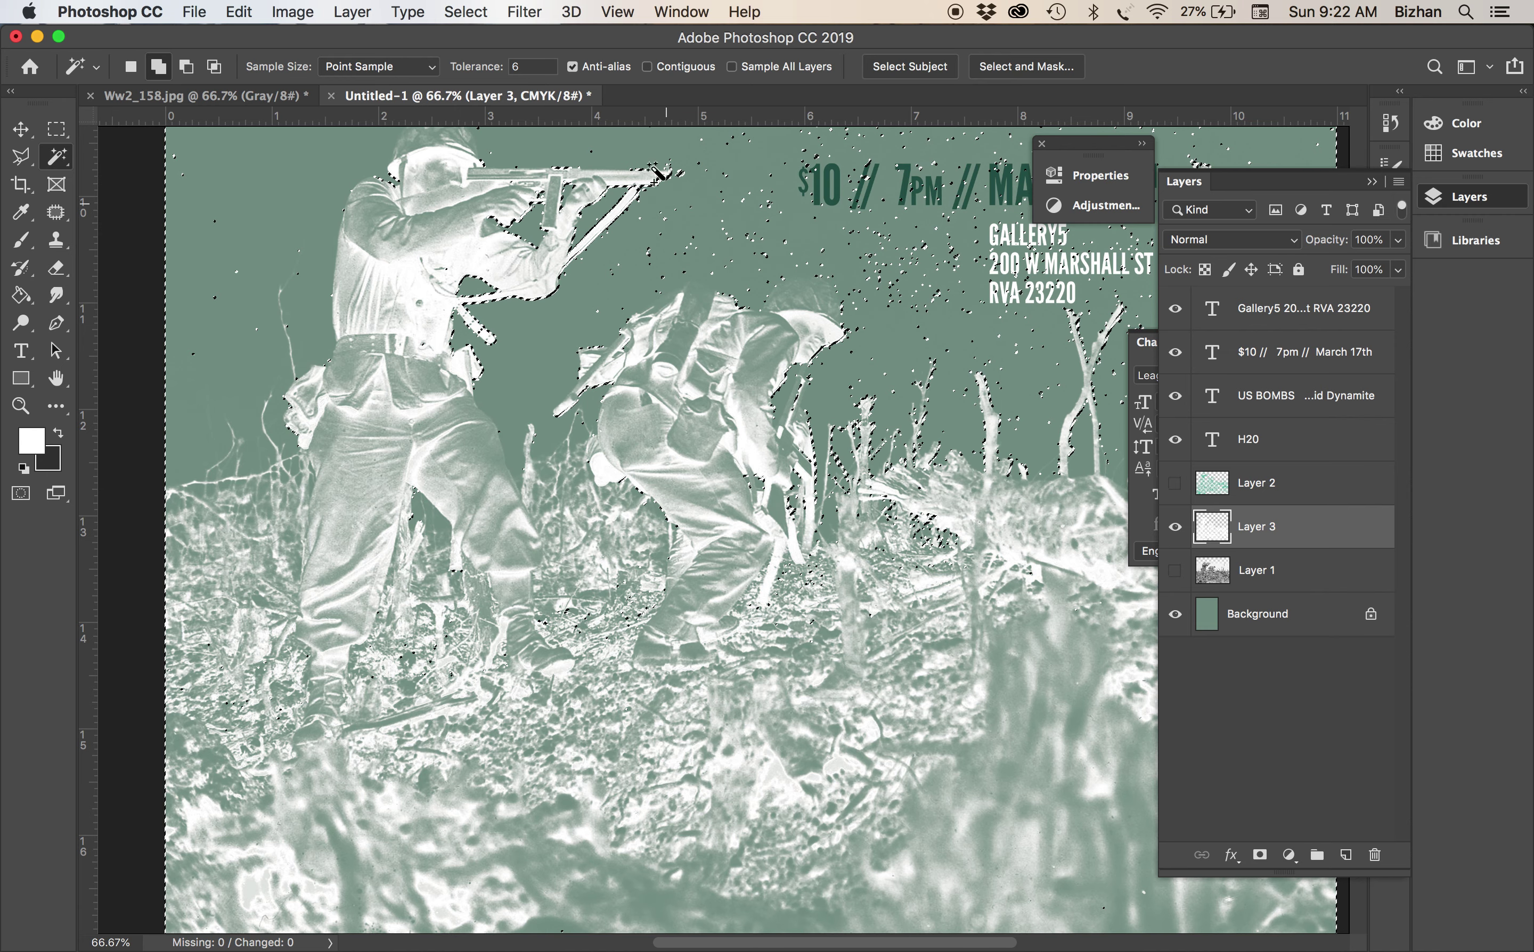
key("super+d")
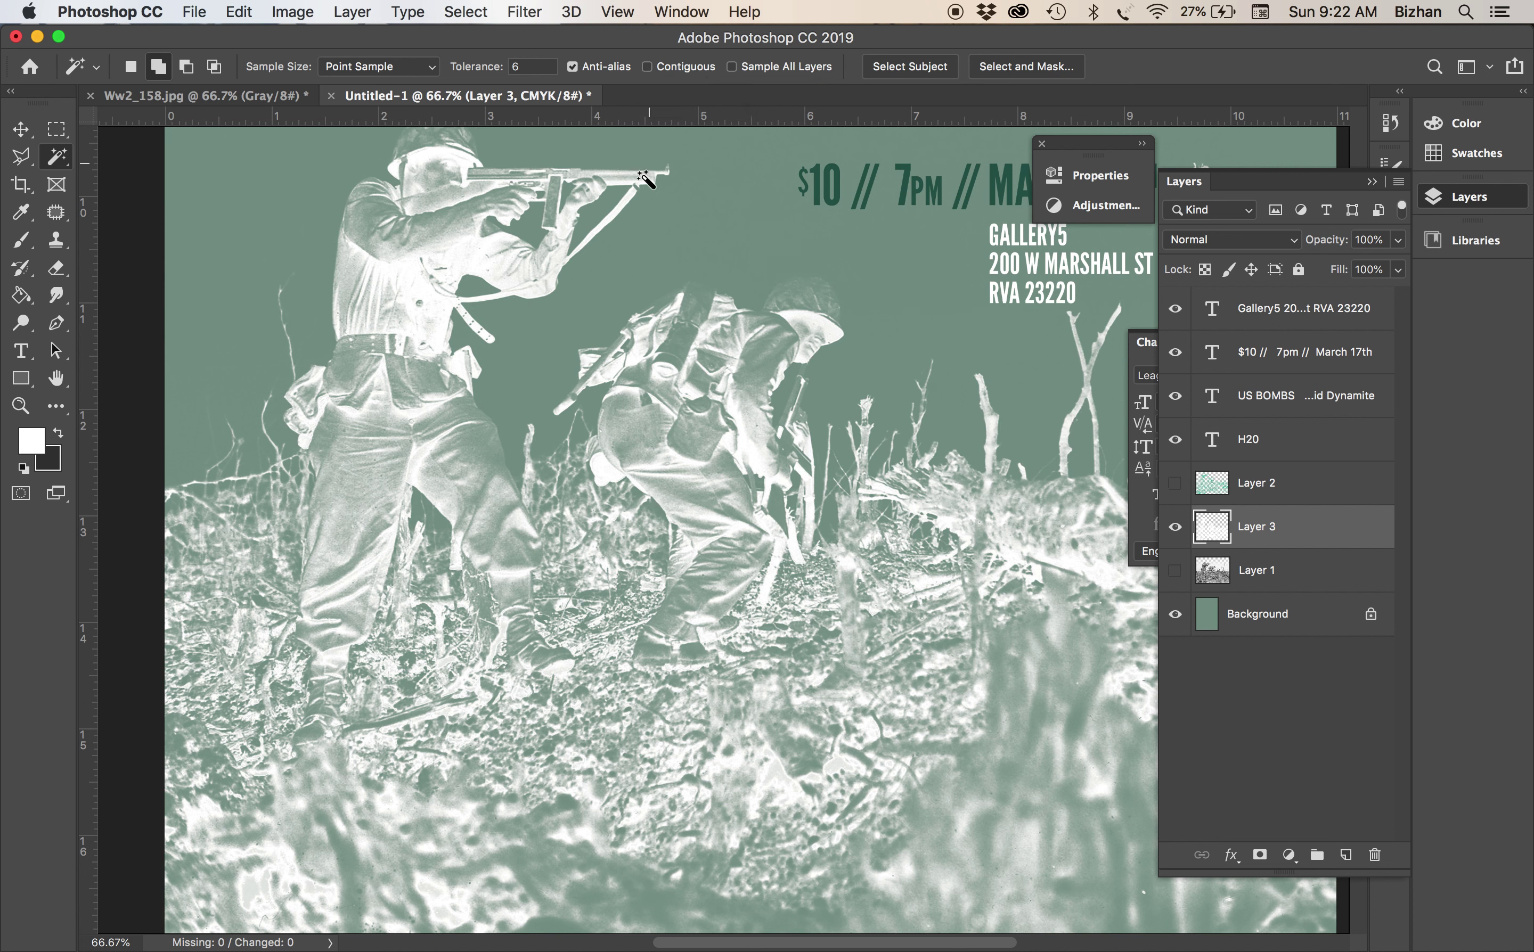
left_click(504, 266)
key("super+d")
left_click(493, 271)
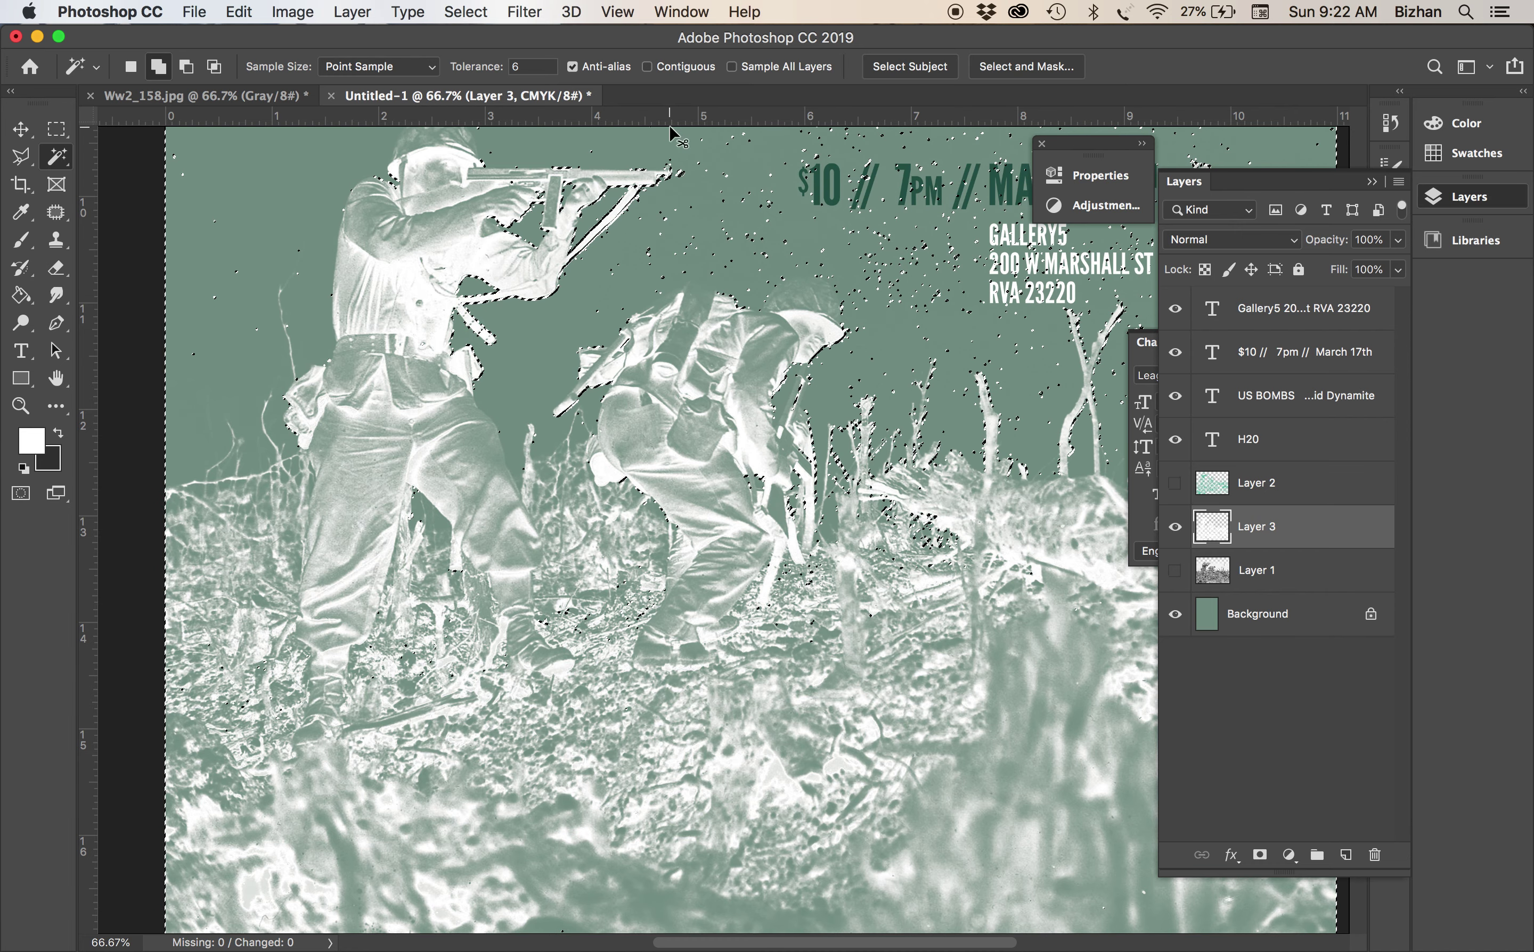
key("super+d")
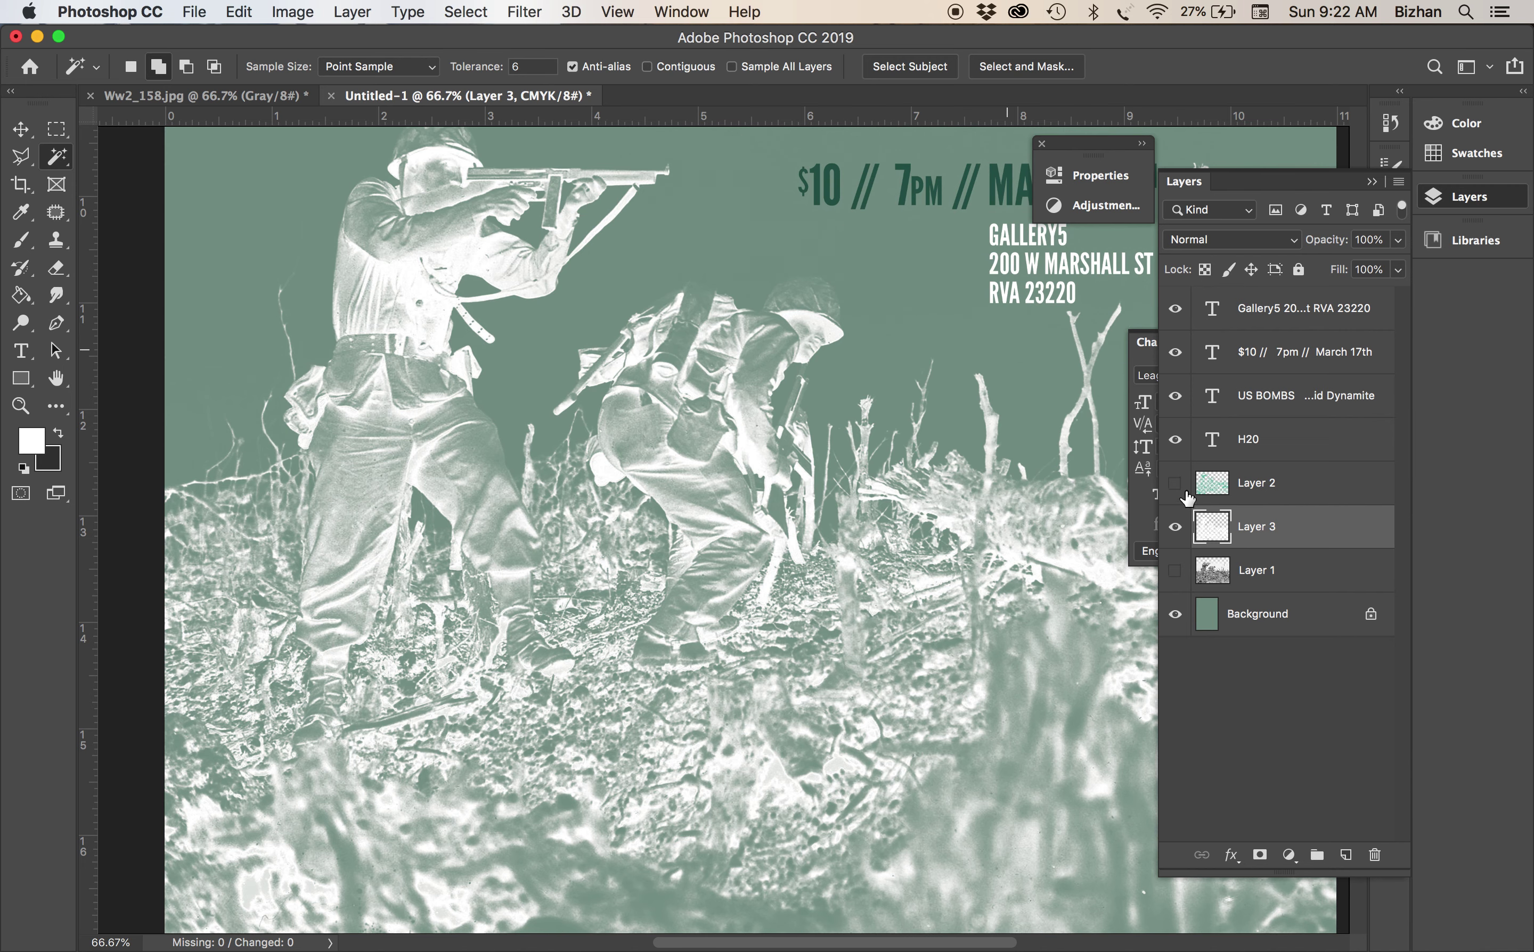
Turn Contiguous back on, test Magic Wand selections around the crouching soldier, deselect, and briefly toggle Layer 1's visibility
left_click(649, 66)
left_click(611, 711)
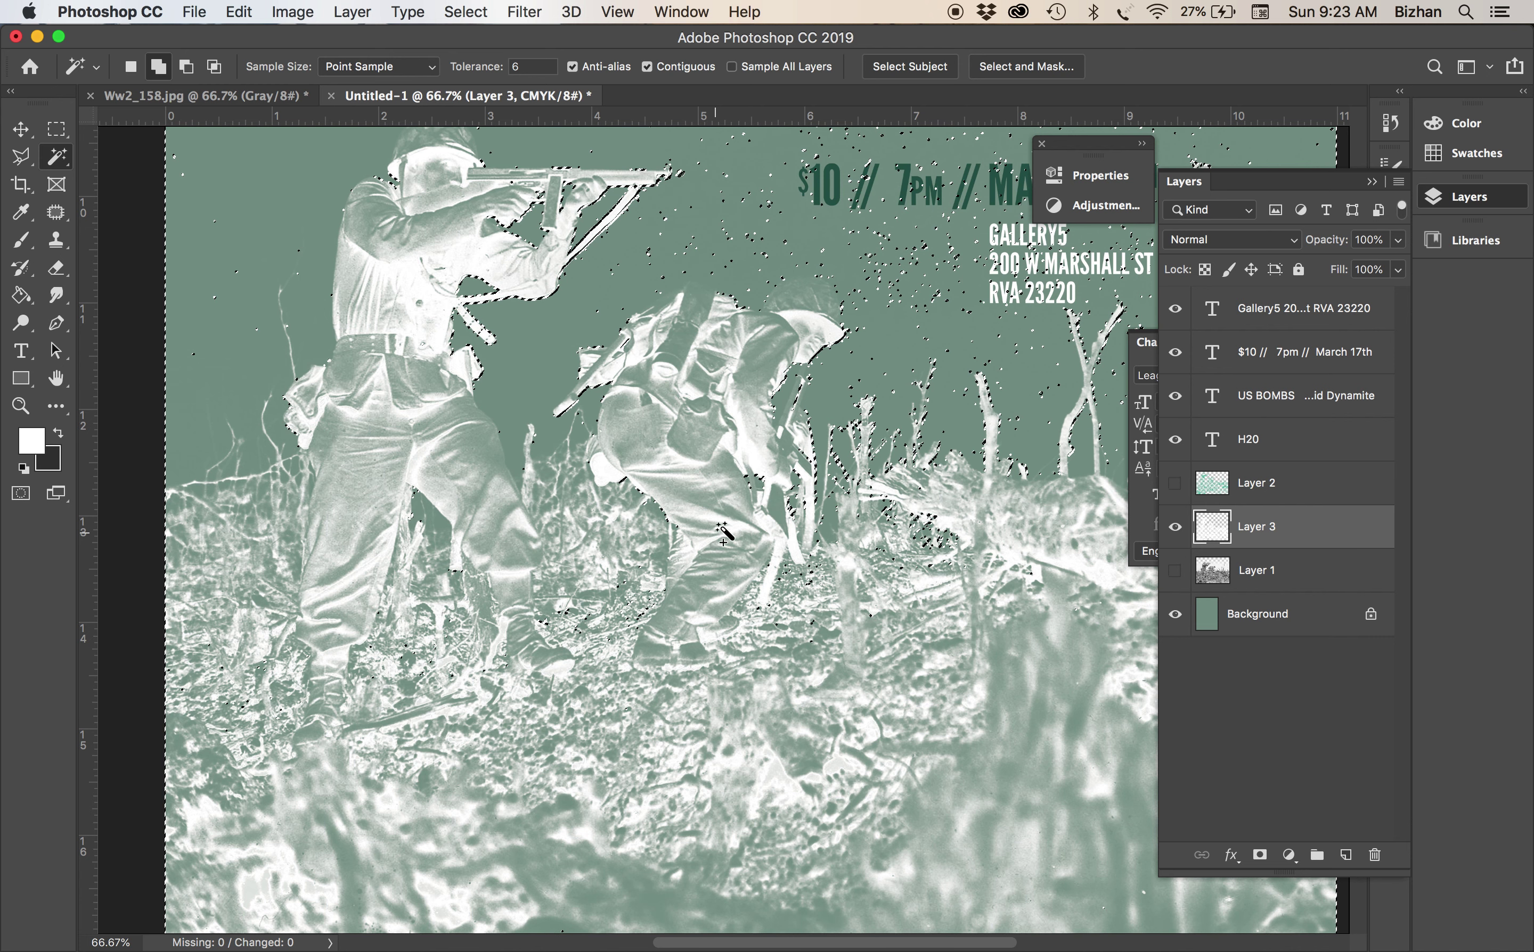
key("super+d")
left_click(738, 555)
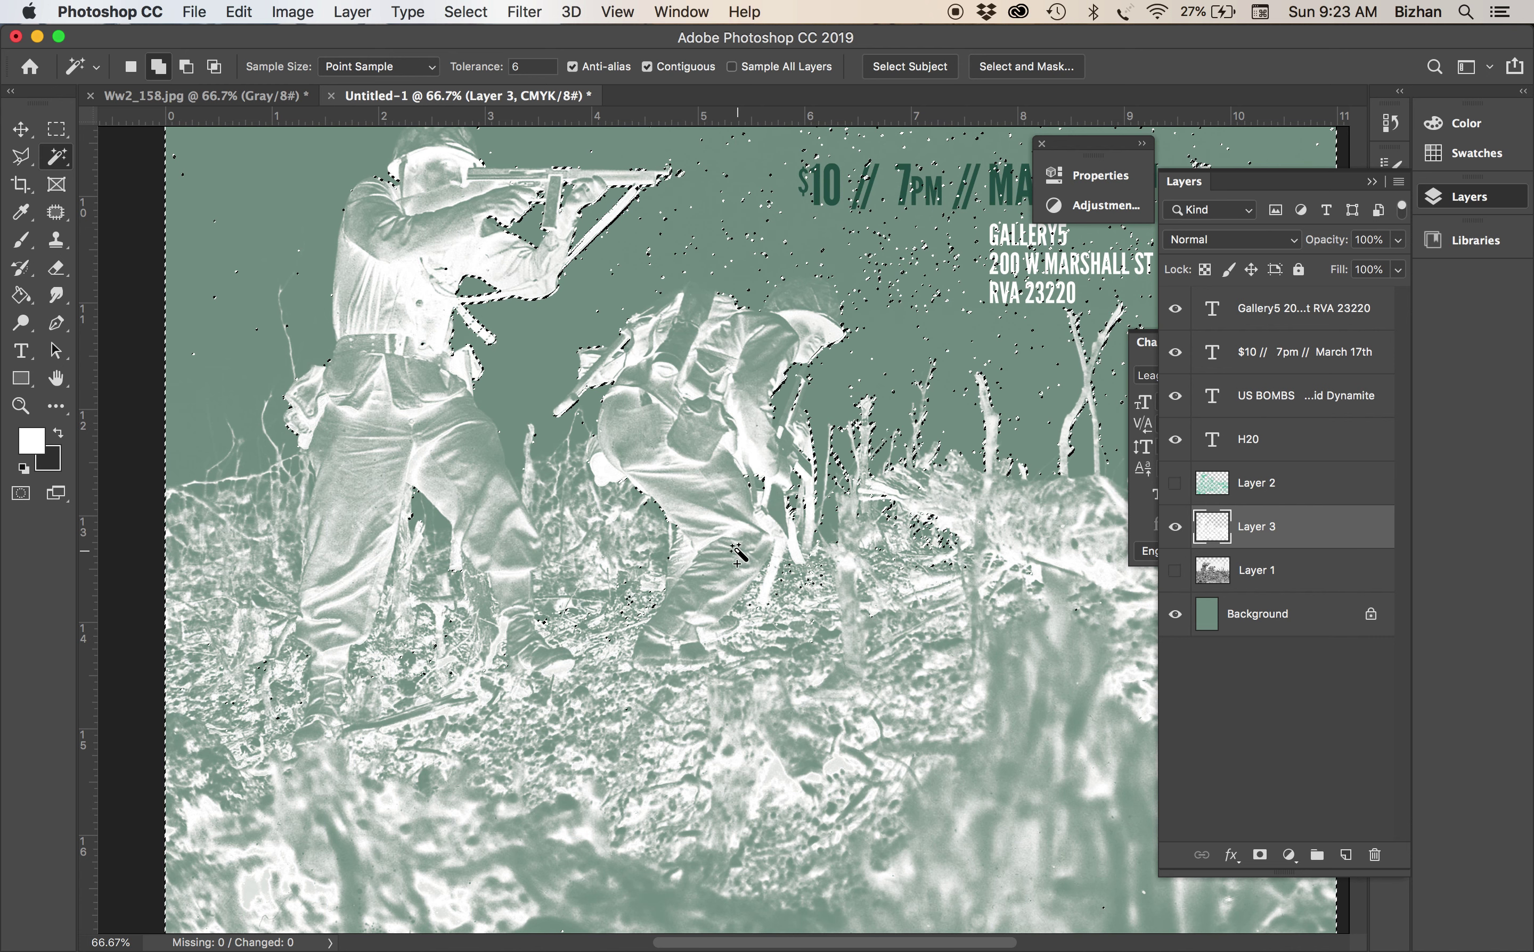
key("super+minus")
key("super+minus")
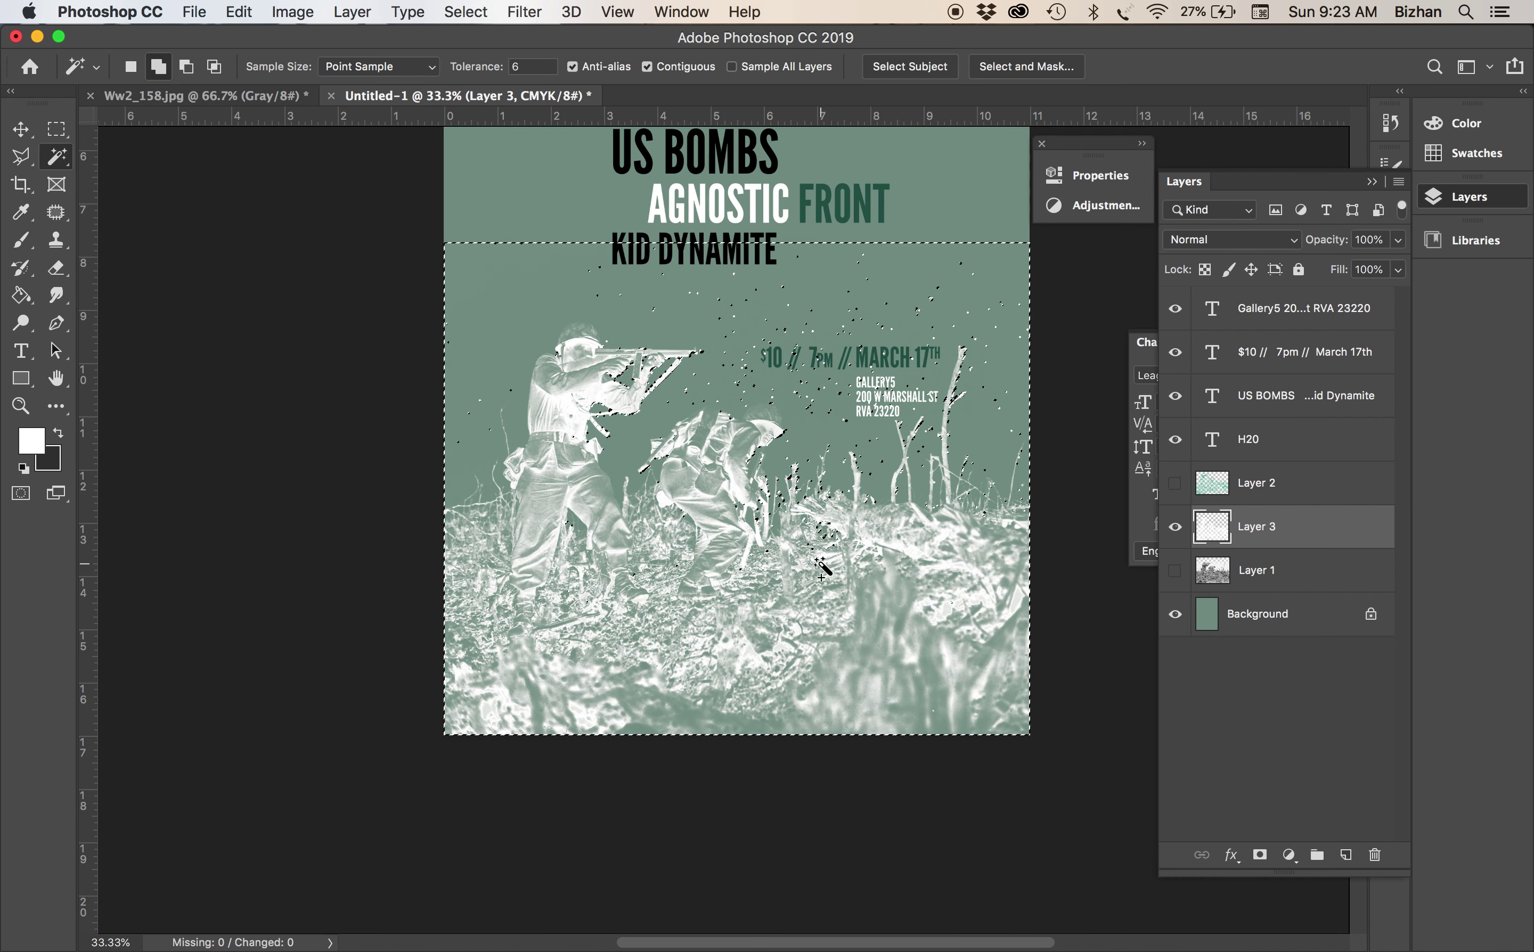
key("super+d")
left_click(1175, 570)
left_click(1175, 570)
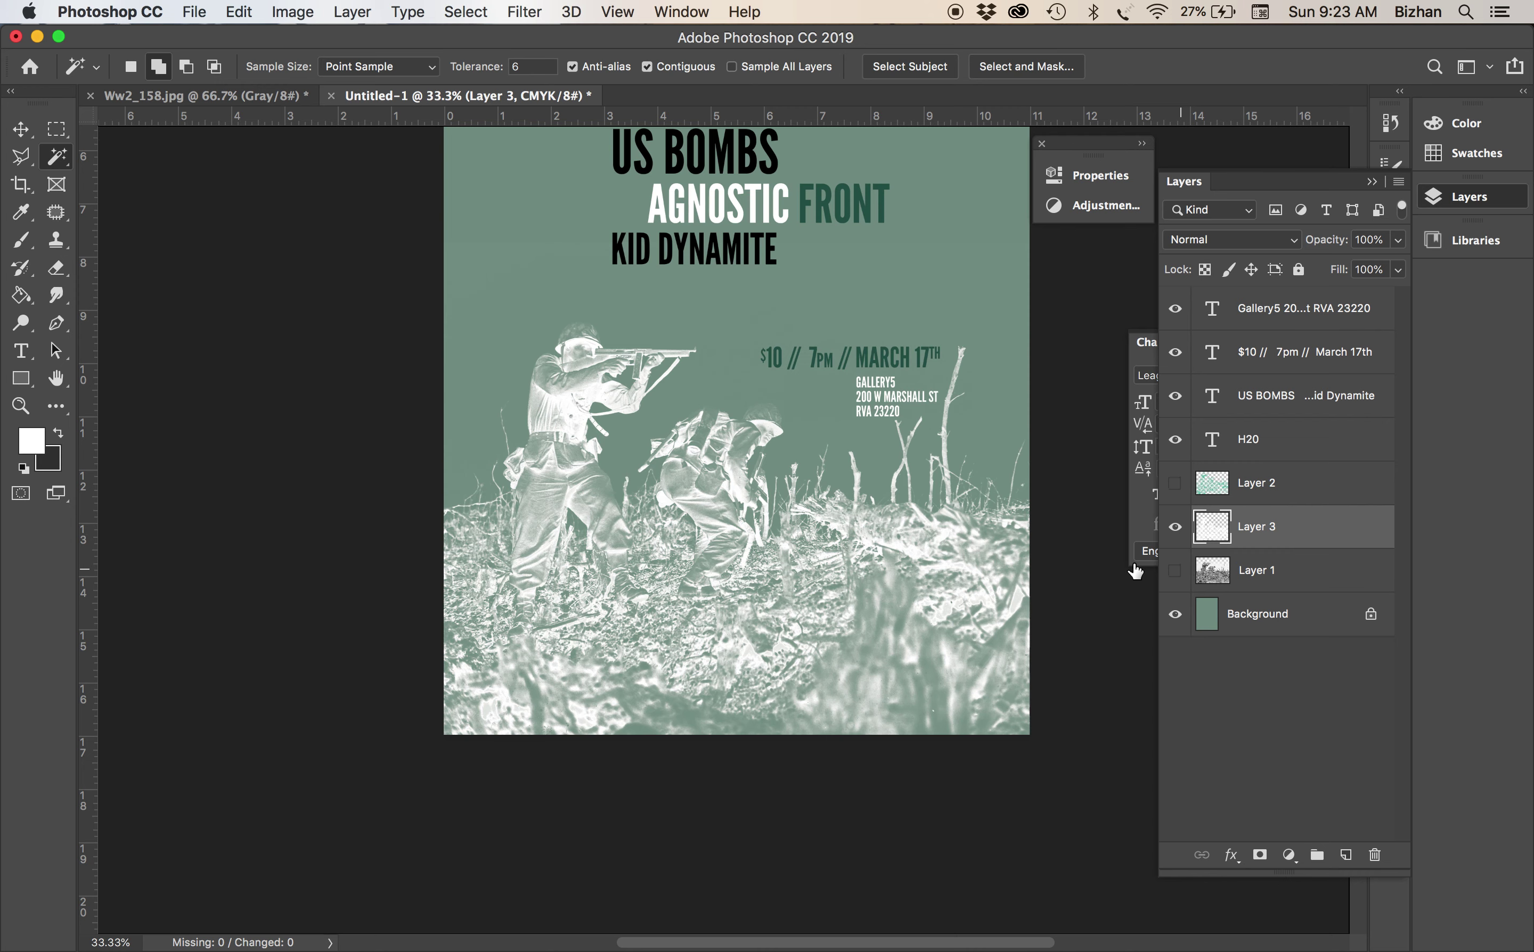
Set the Magic Wand tolerance to 40 and select the empty areas around the soldiers graphic on Layer 3
type("40")
key("Return")
left_click(523, 66)
key("super+equal")
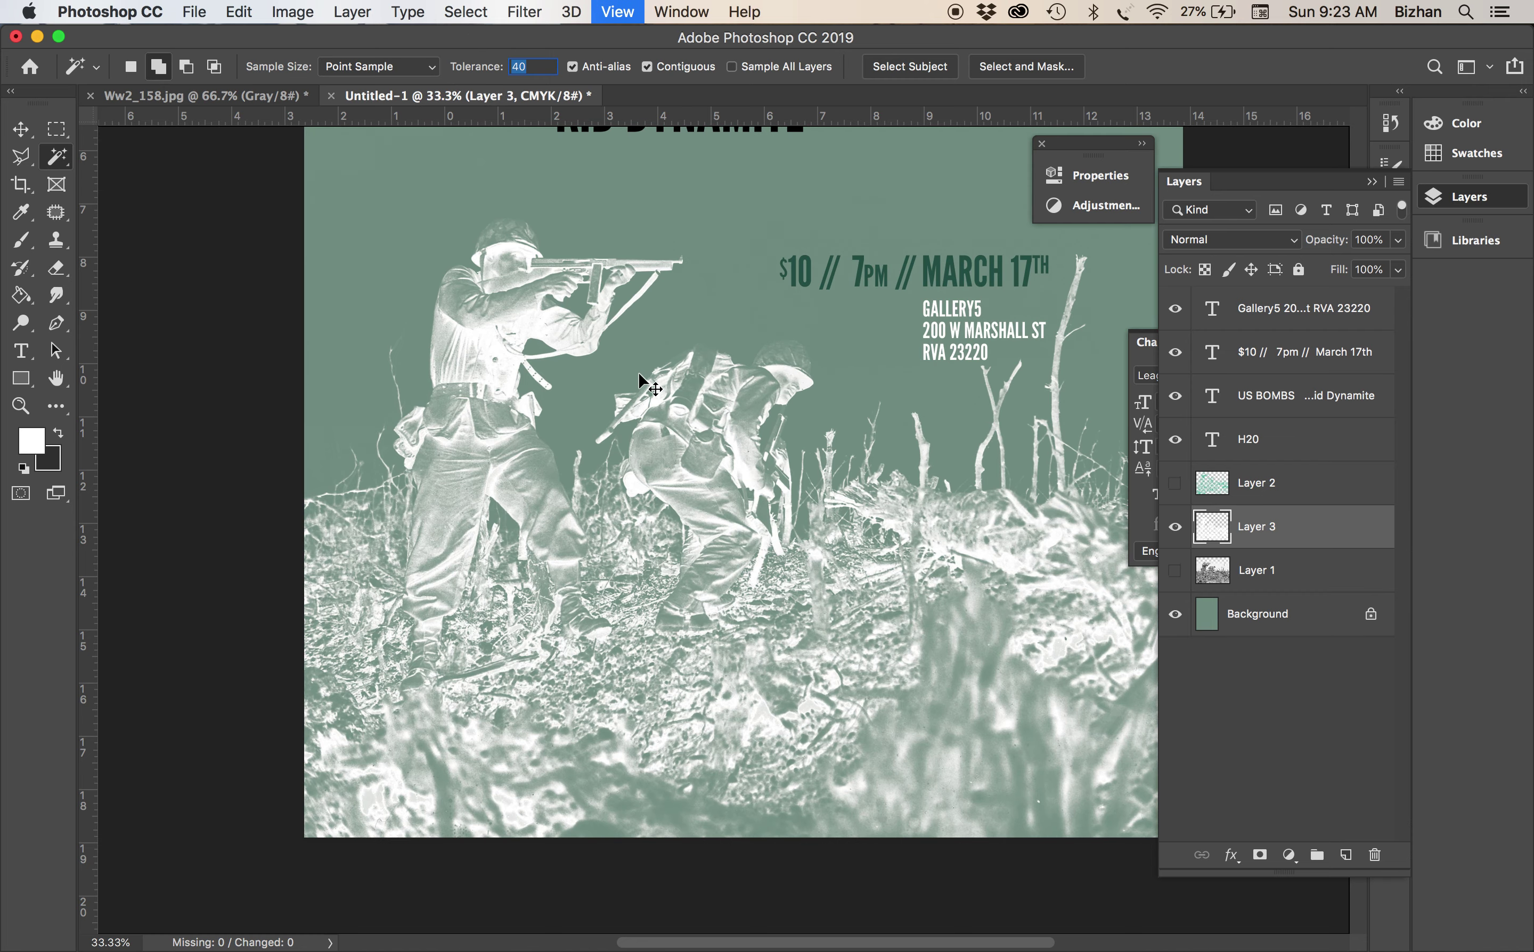
key("super+equal")
left_click(685, 512)
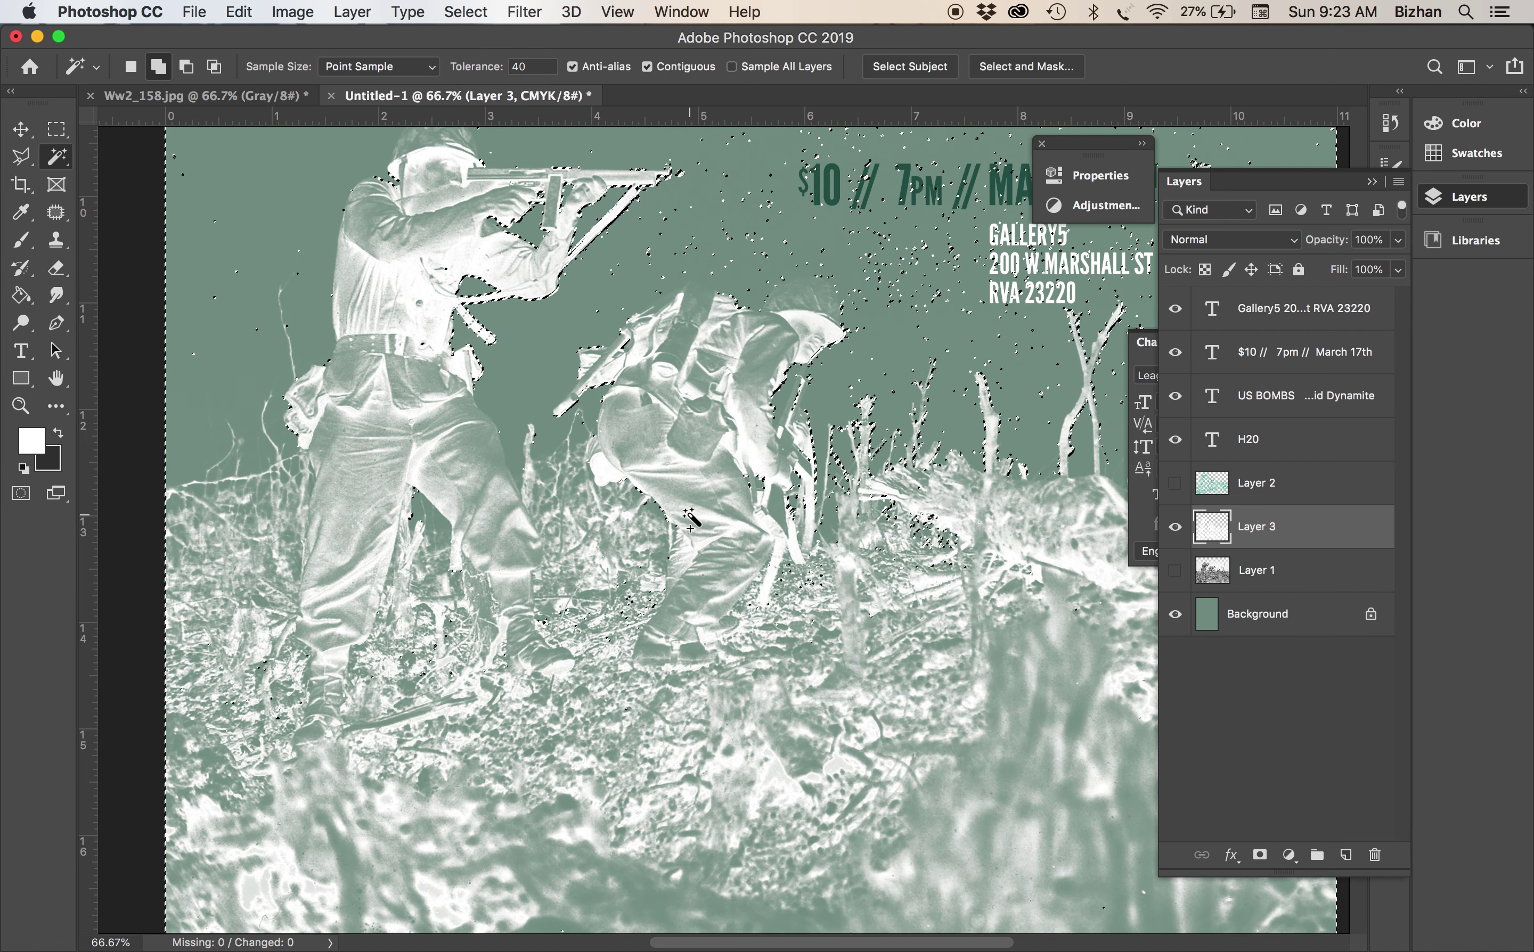
key("super+d")
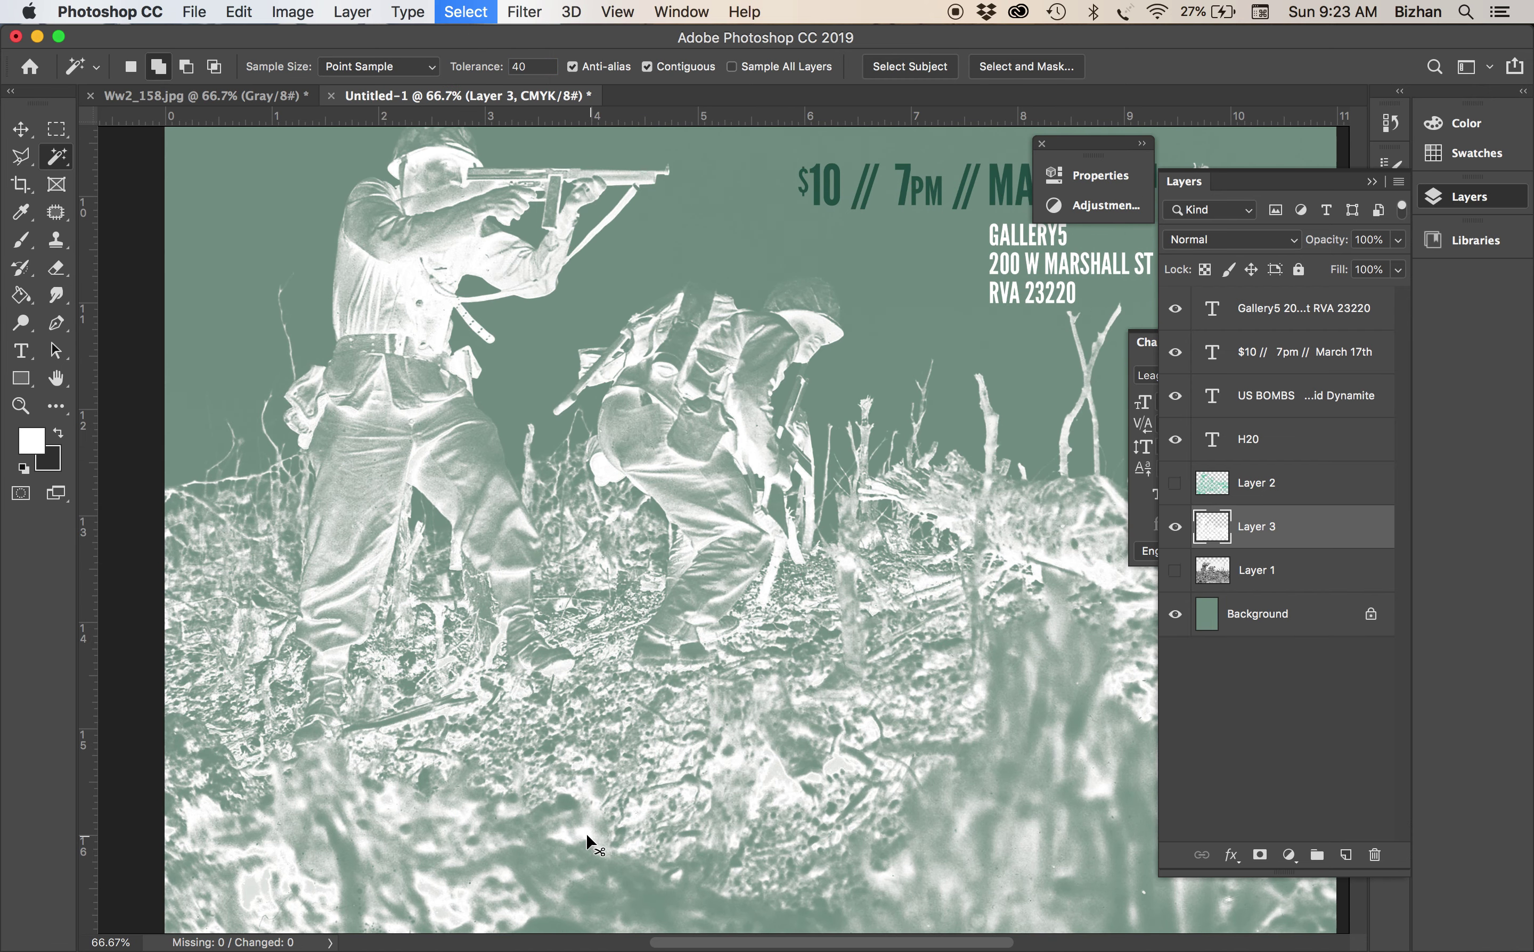
left_click(562, 690)
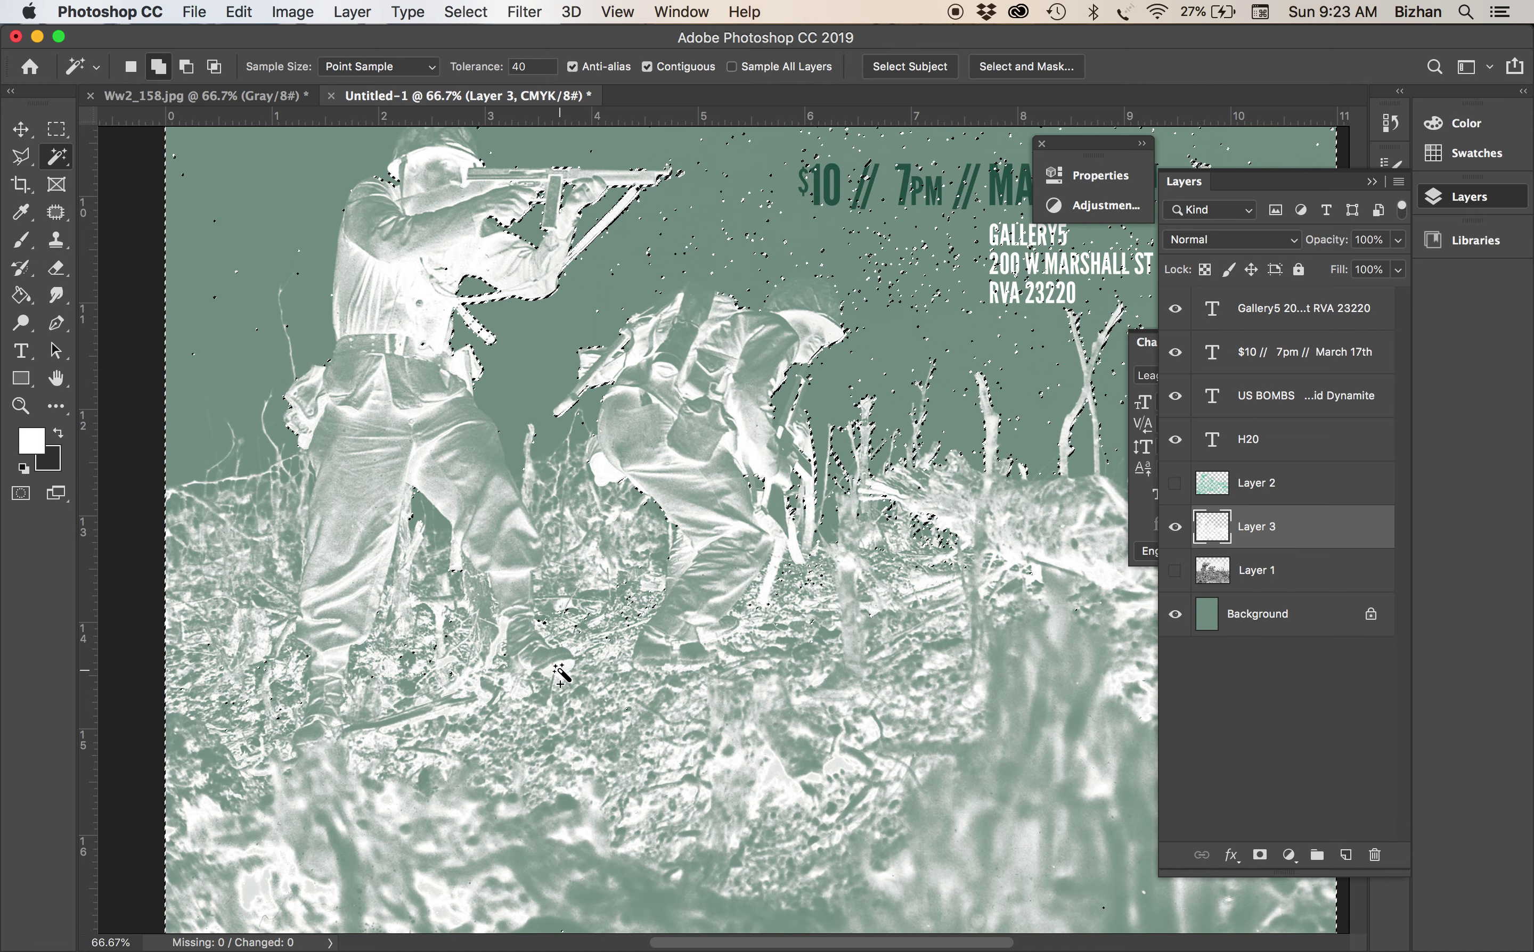
Move only the selection outline up about 3.4 inches over the band names with the Rectangular Marquee tool and invert the selection
scroll(783, 334, "up", 10)
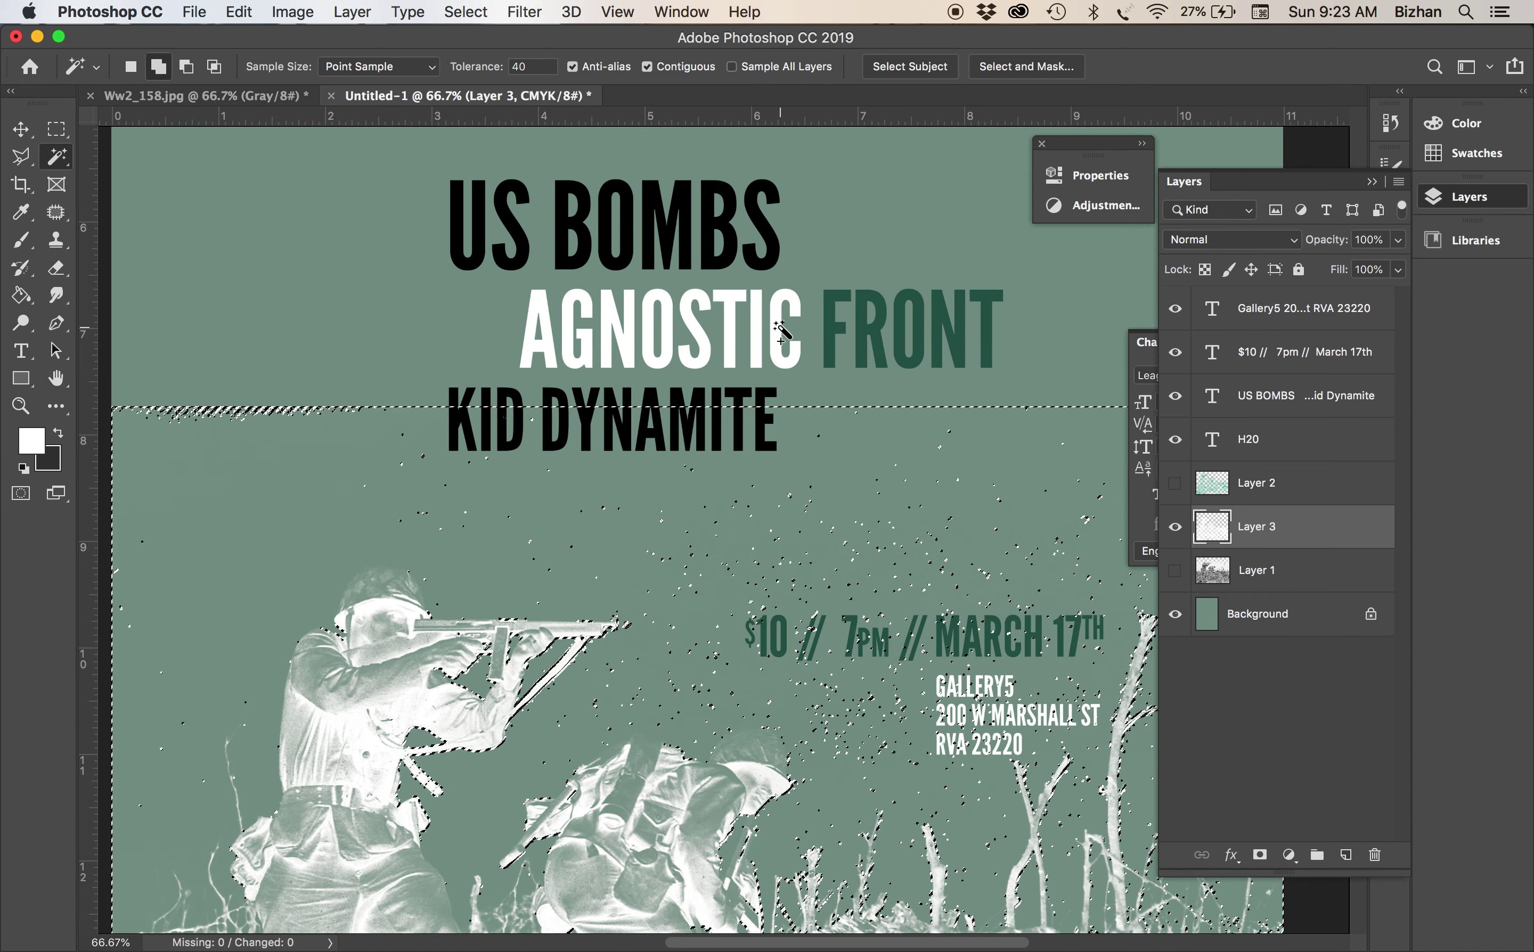
key("v")
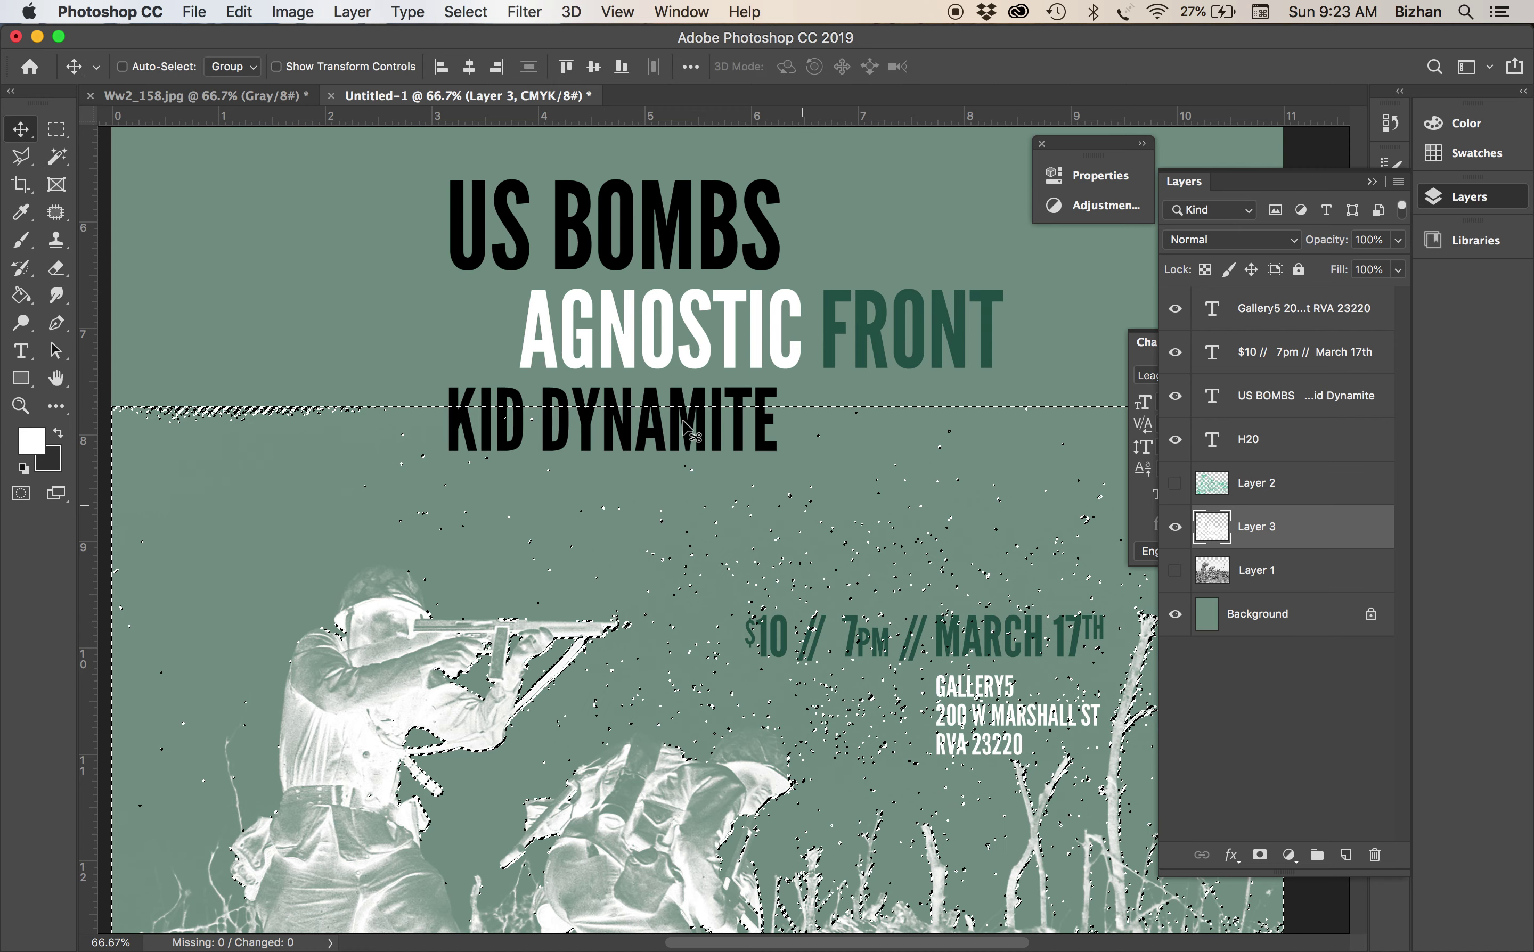
key("m")
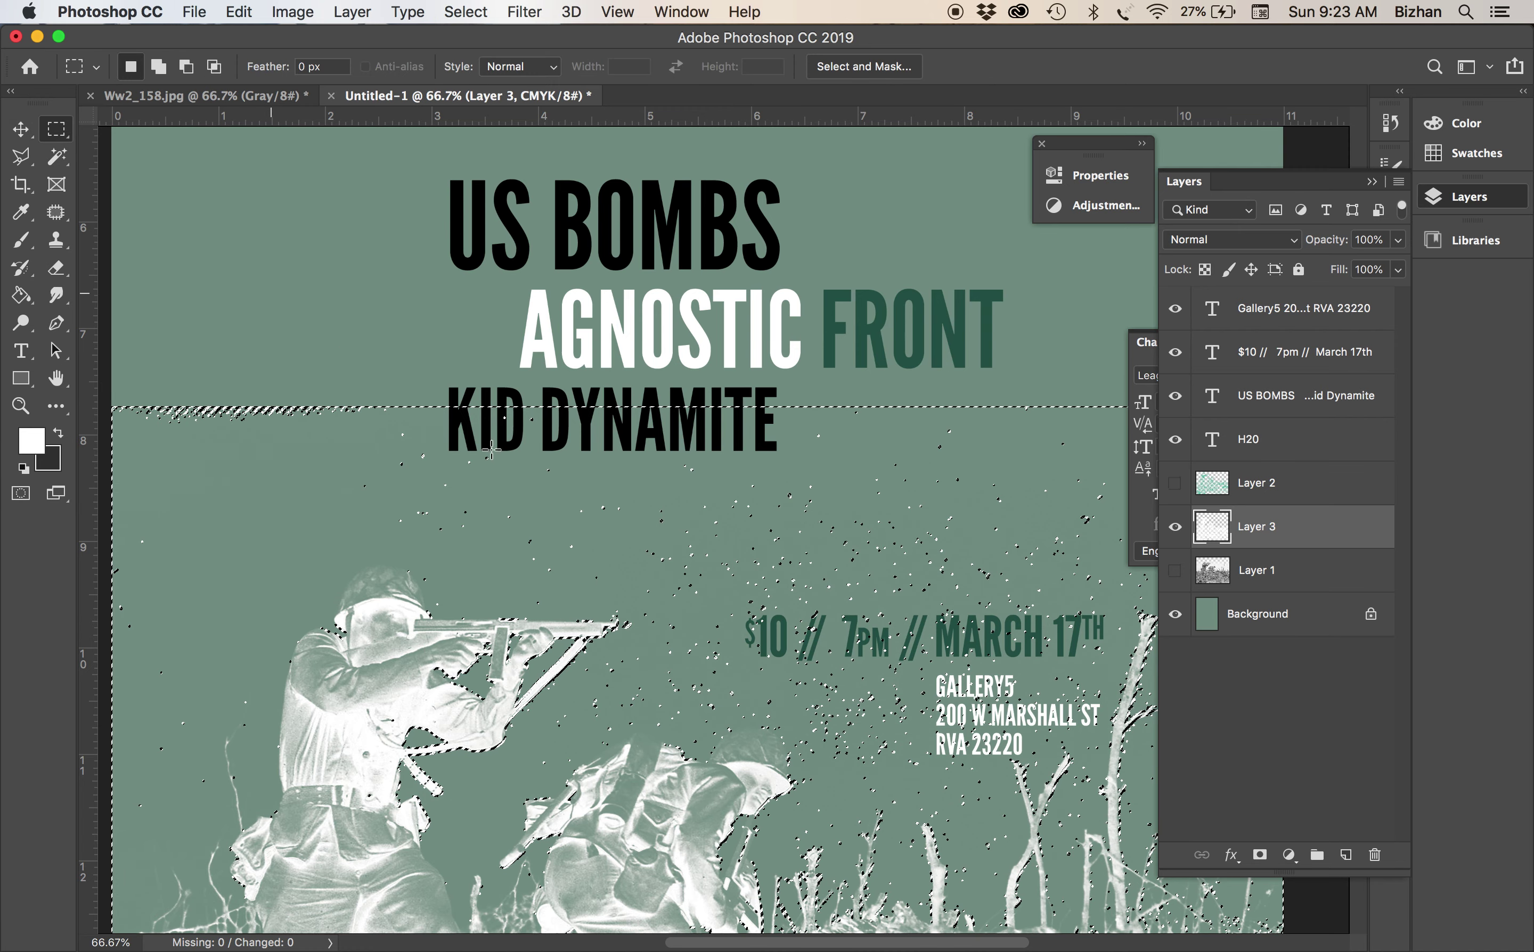
left_click_drag(608, 466, 587, 244)
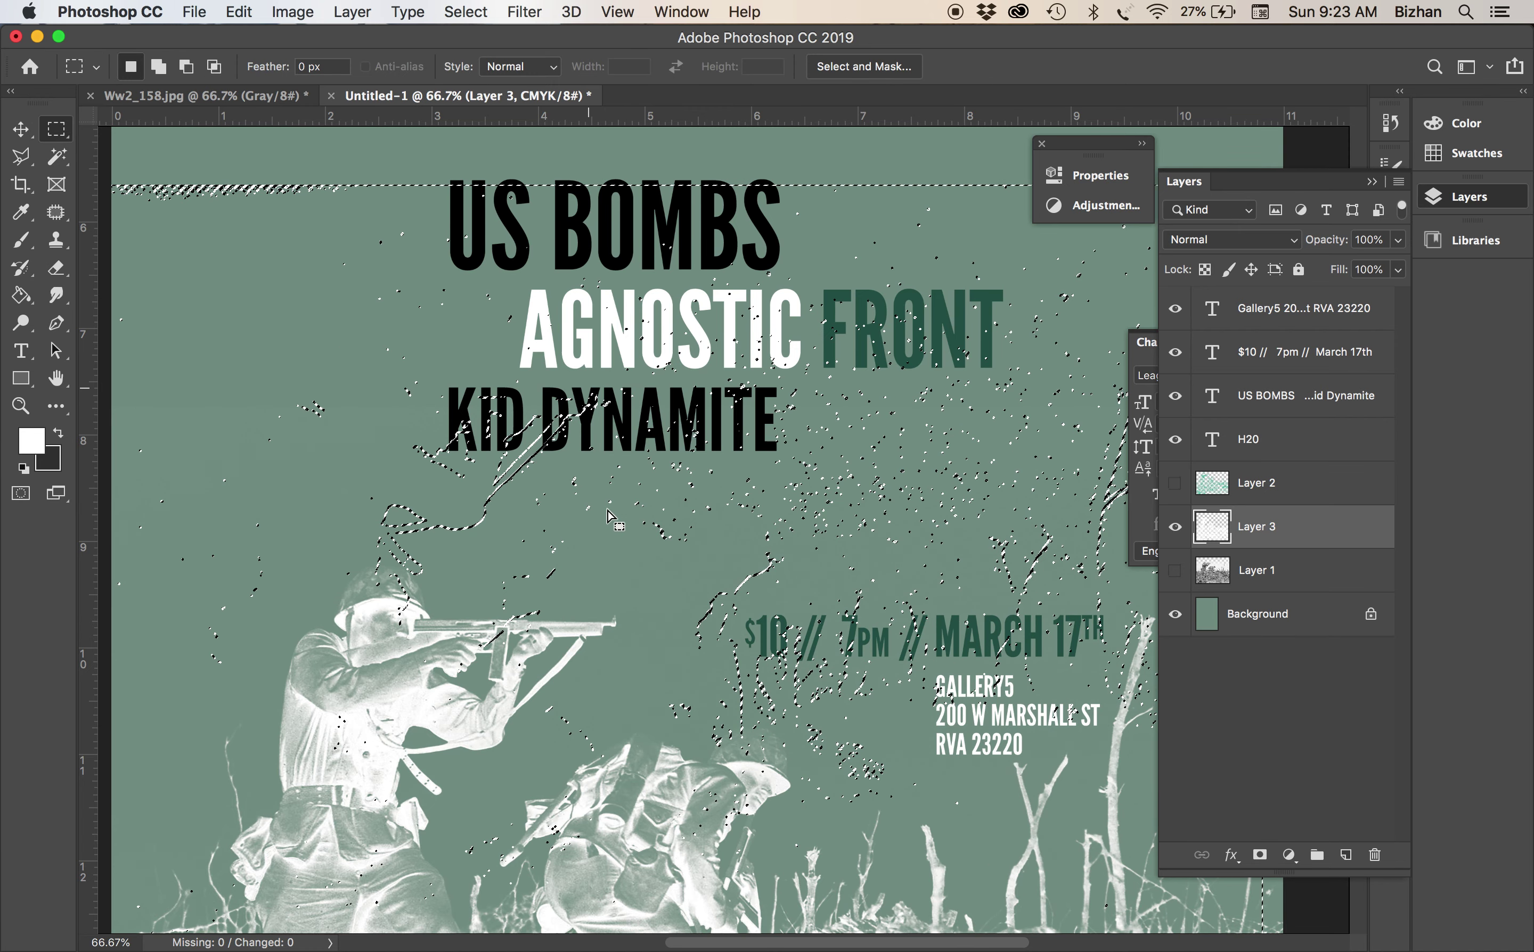
left_click_drag(628, 488, 621, 343)
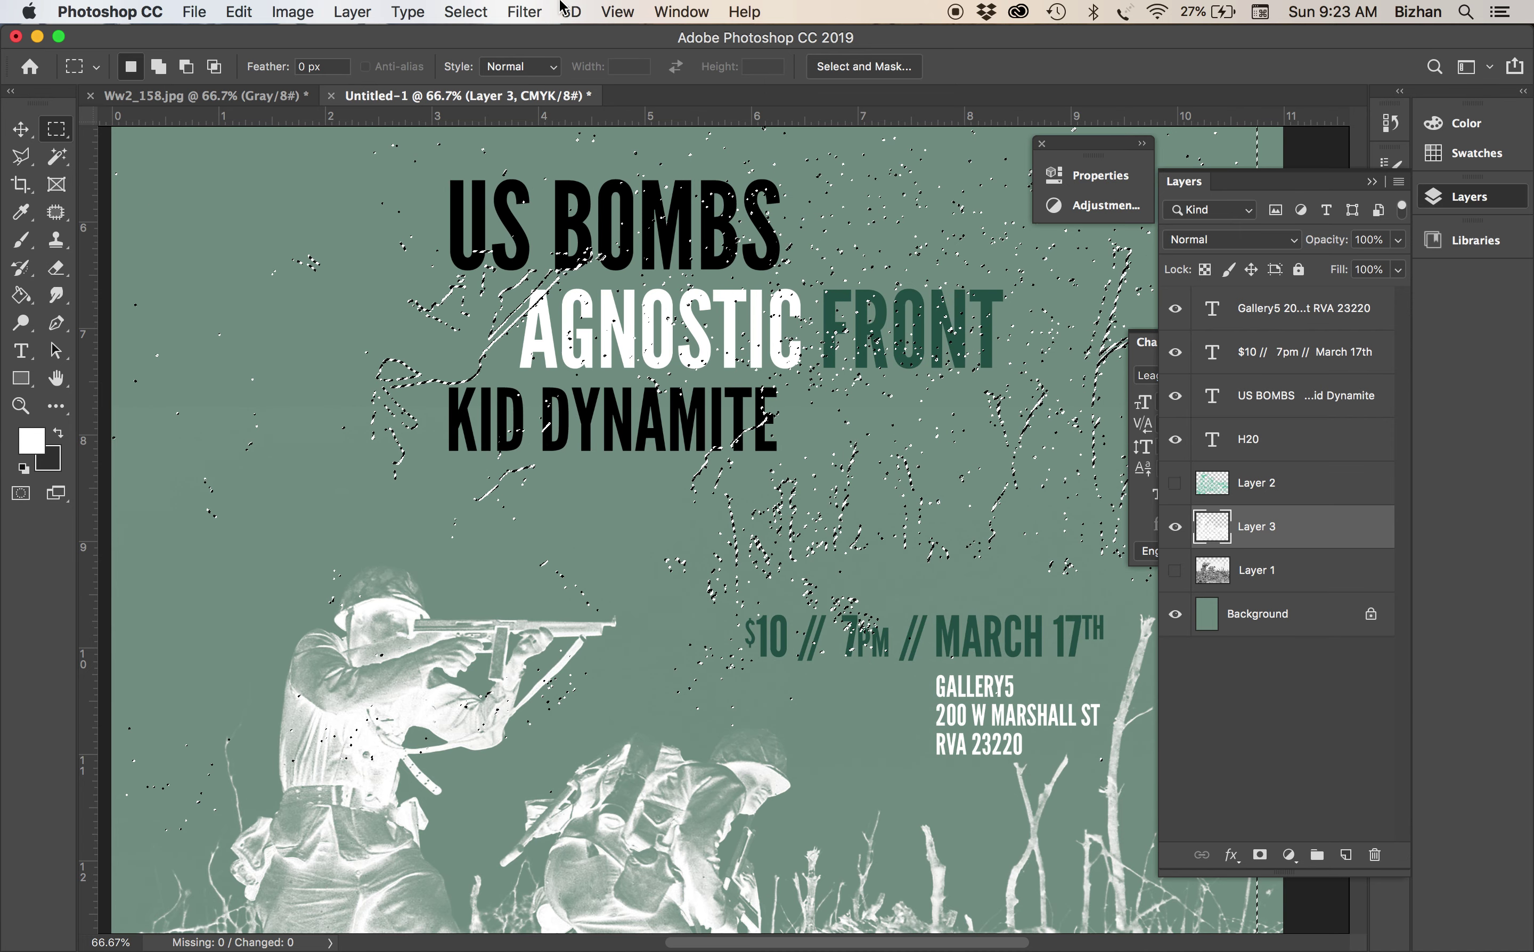
left_click(465, 11)
left_click(482, 98)
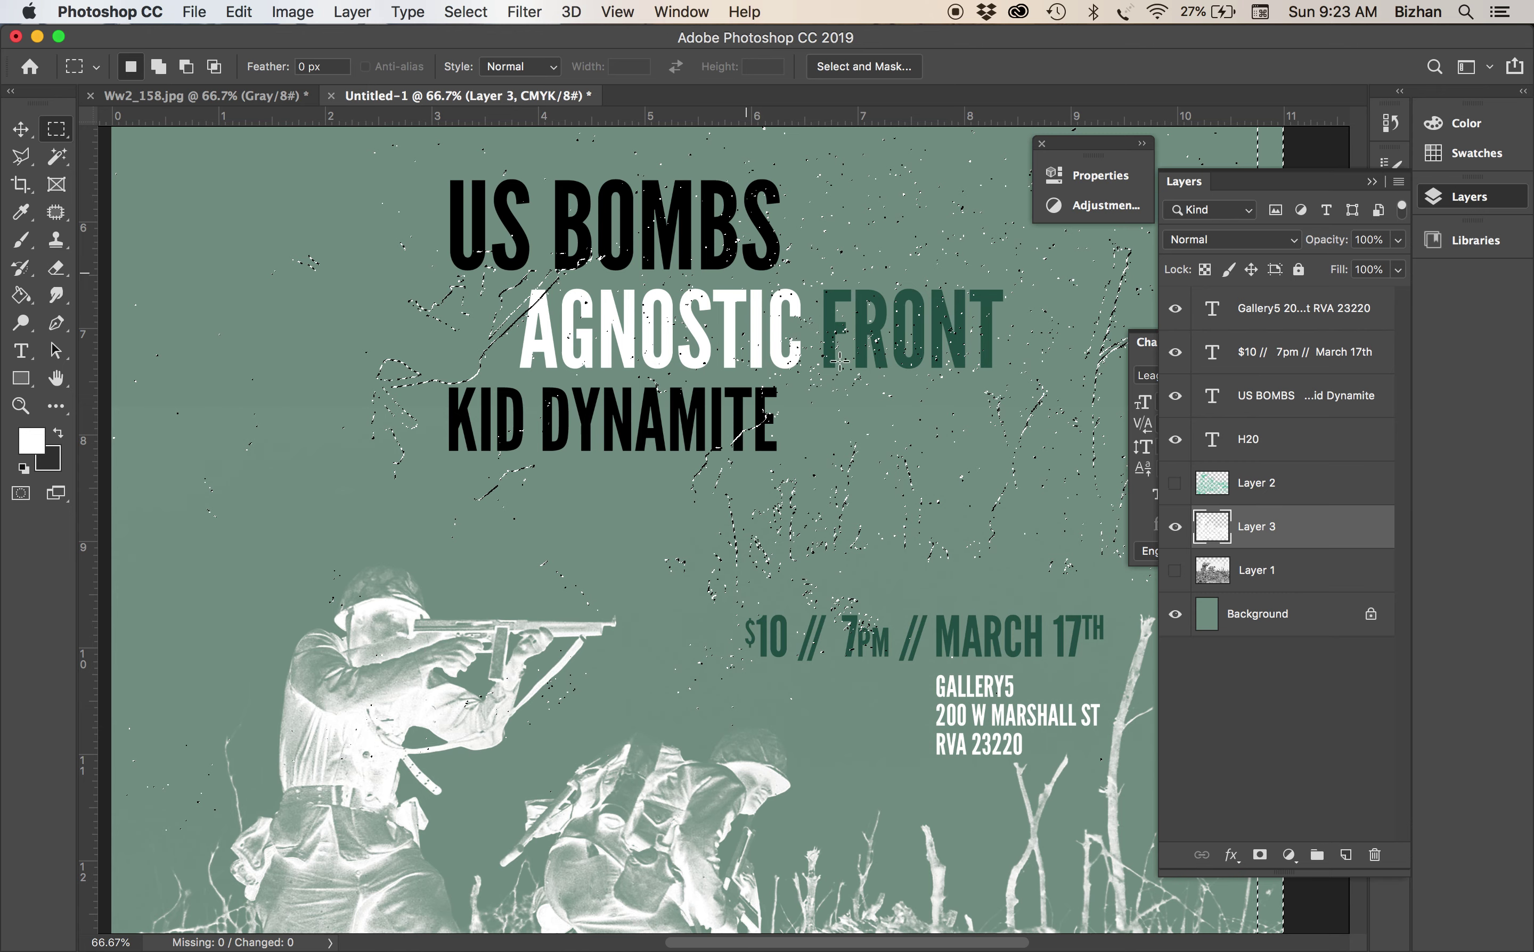
Add a layer mask from the selection to the band names text layer and invert the mask's tones
left_click(1268, 413)
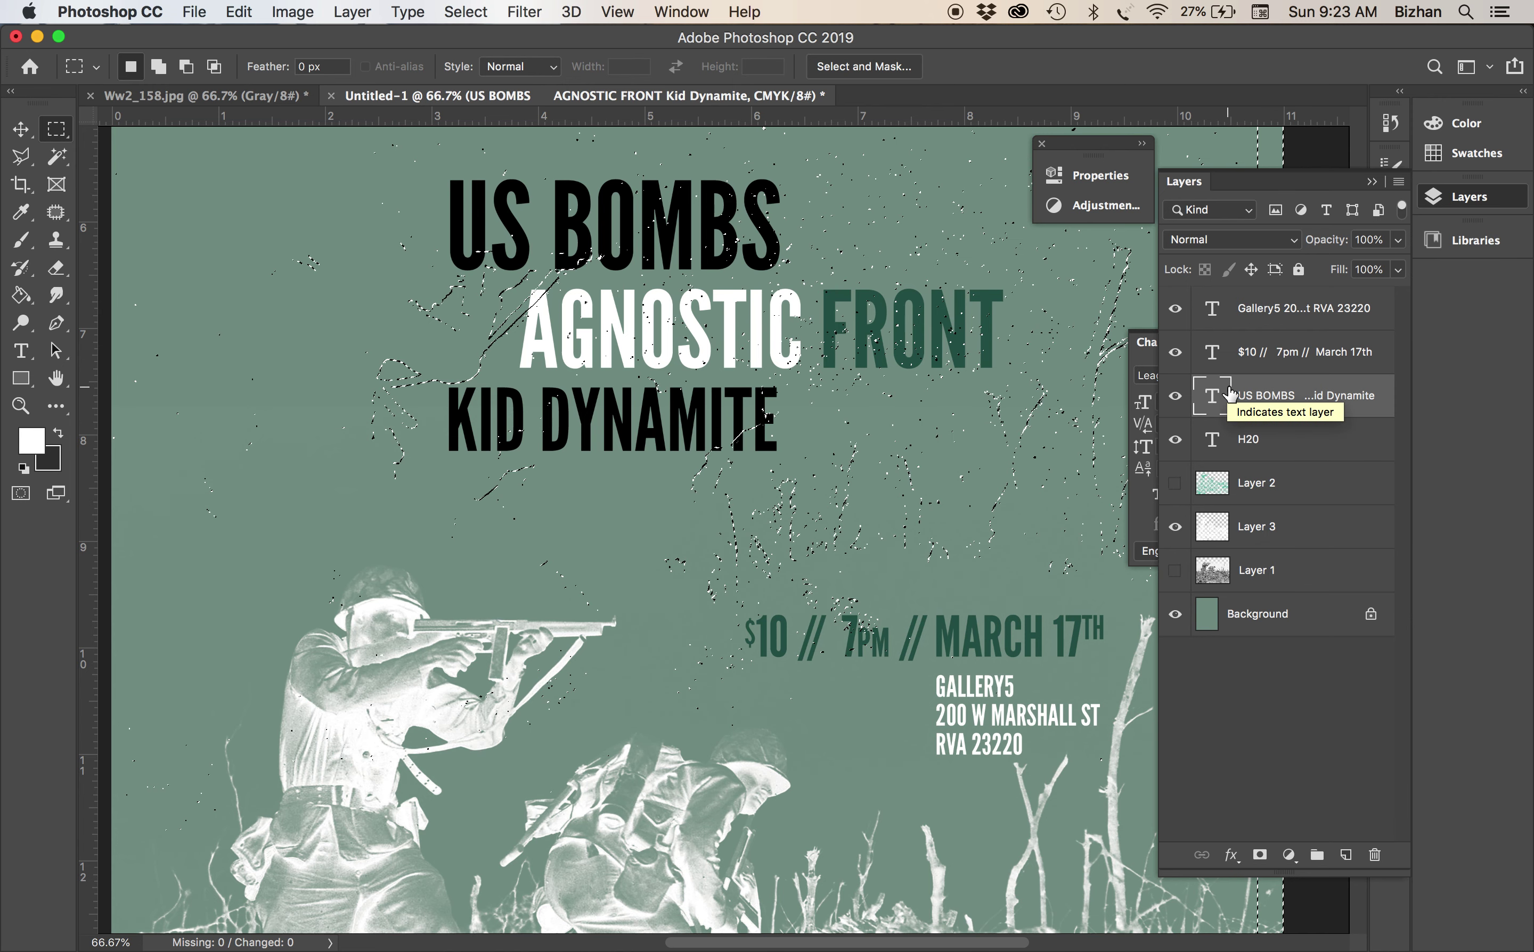
left_click(1258, 858)
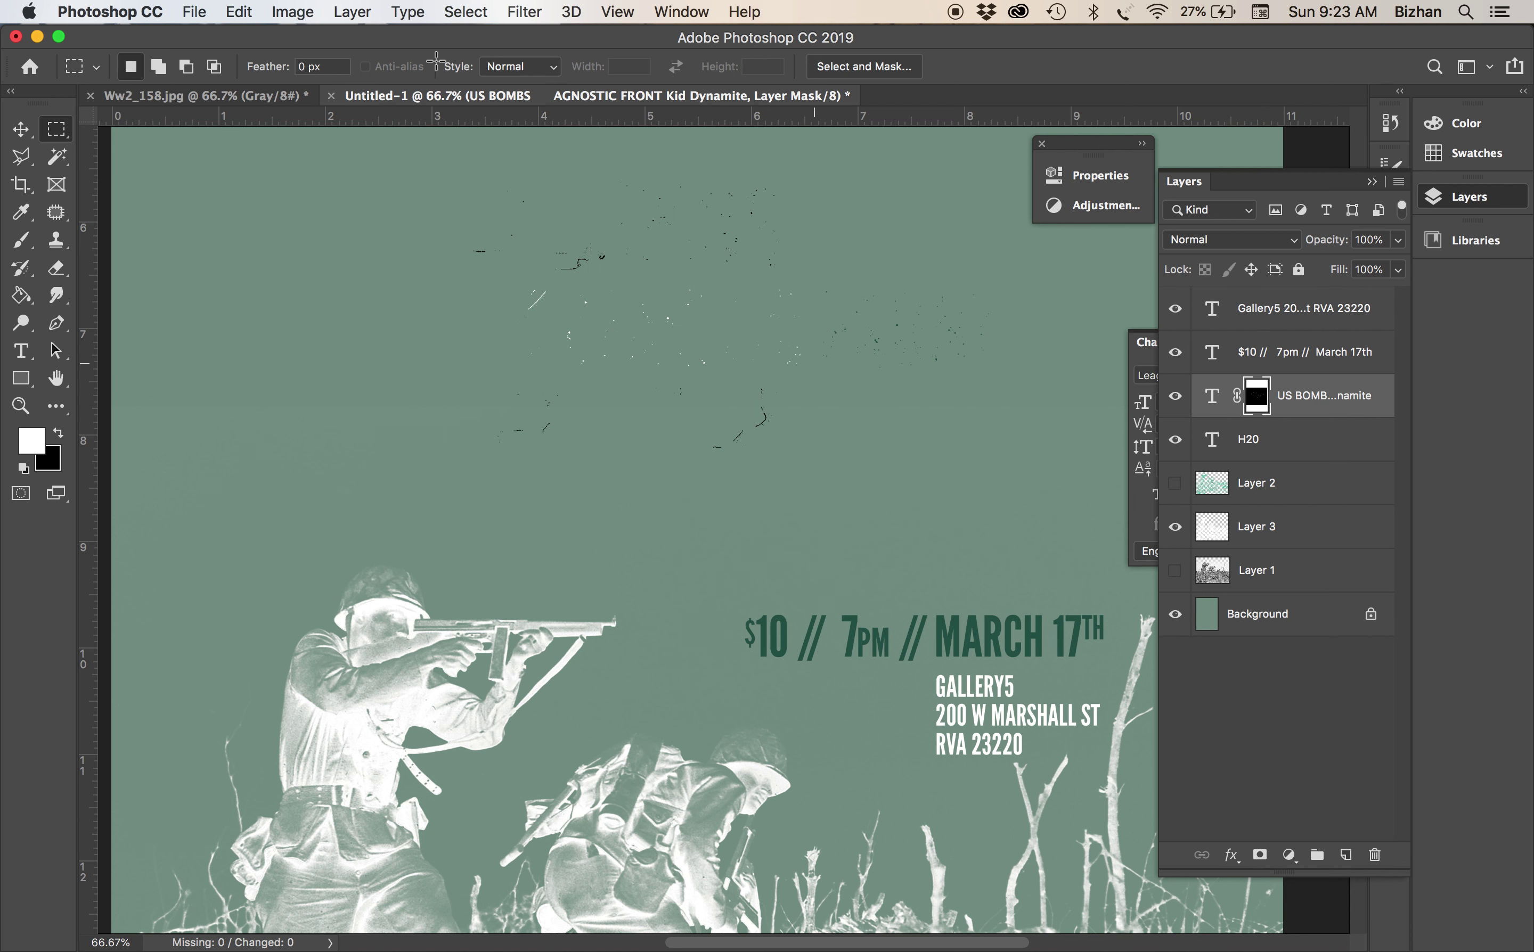
left_click(464, 8)
mouse_move(292, 11)
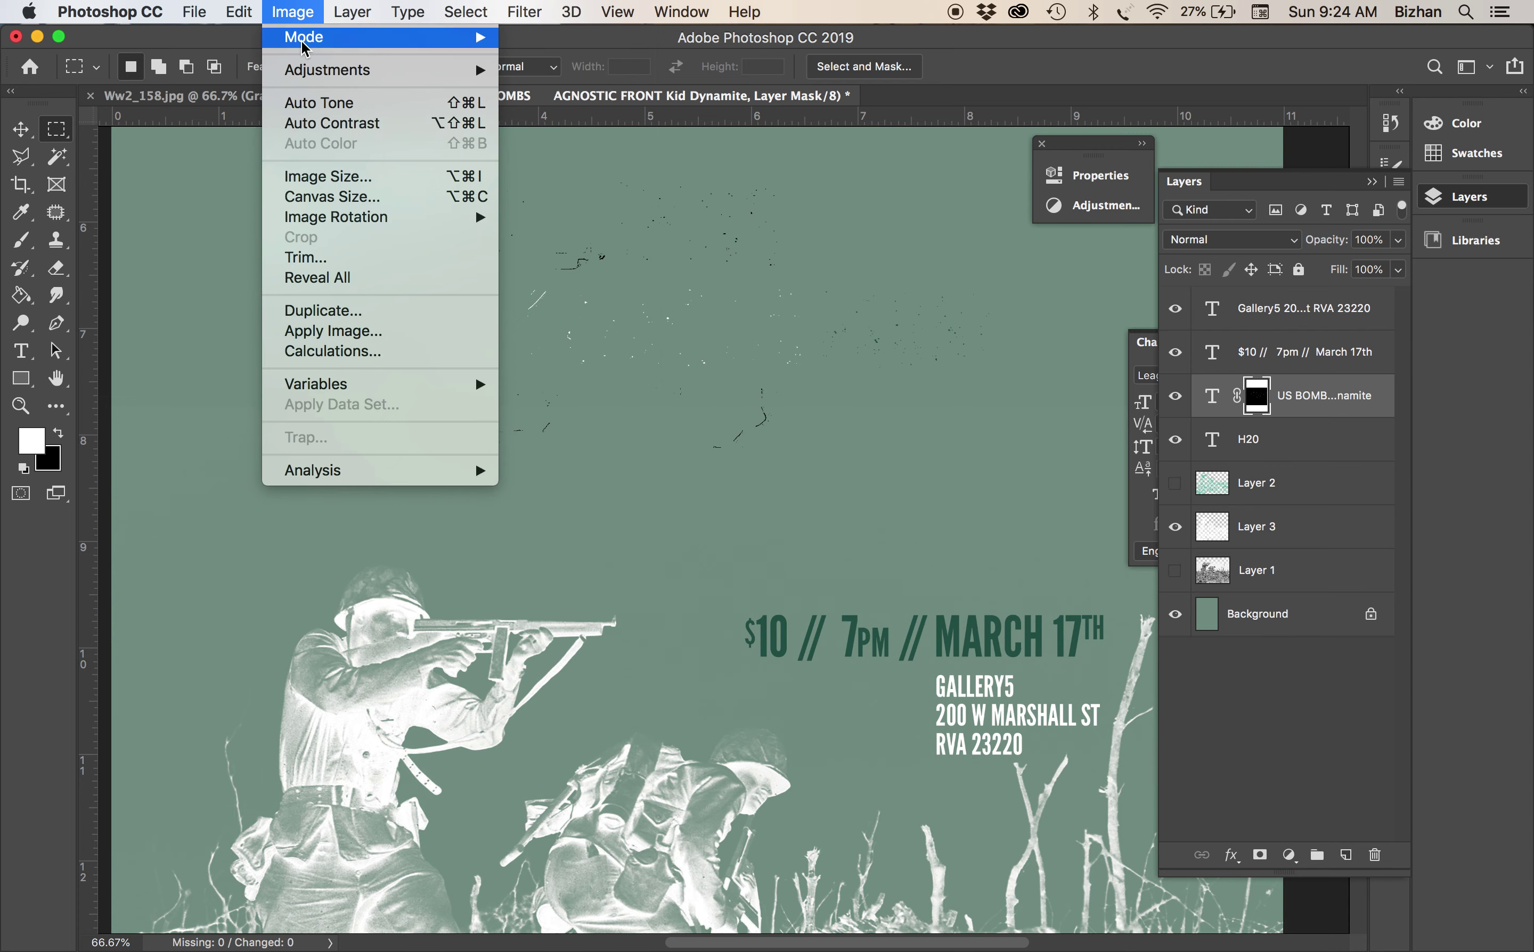
mouse_move(328, 71)
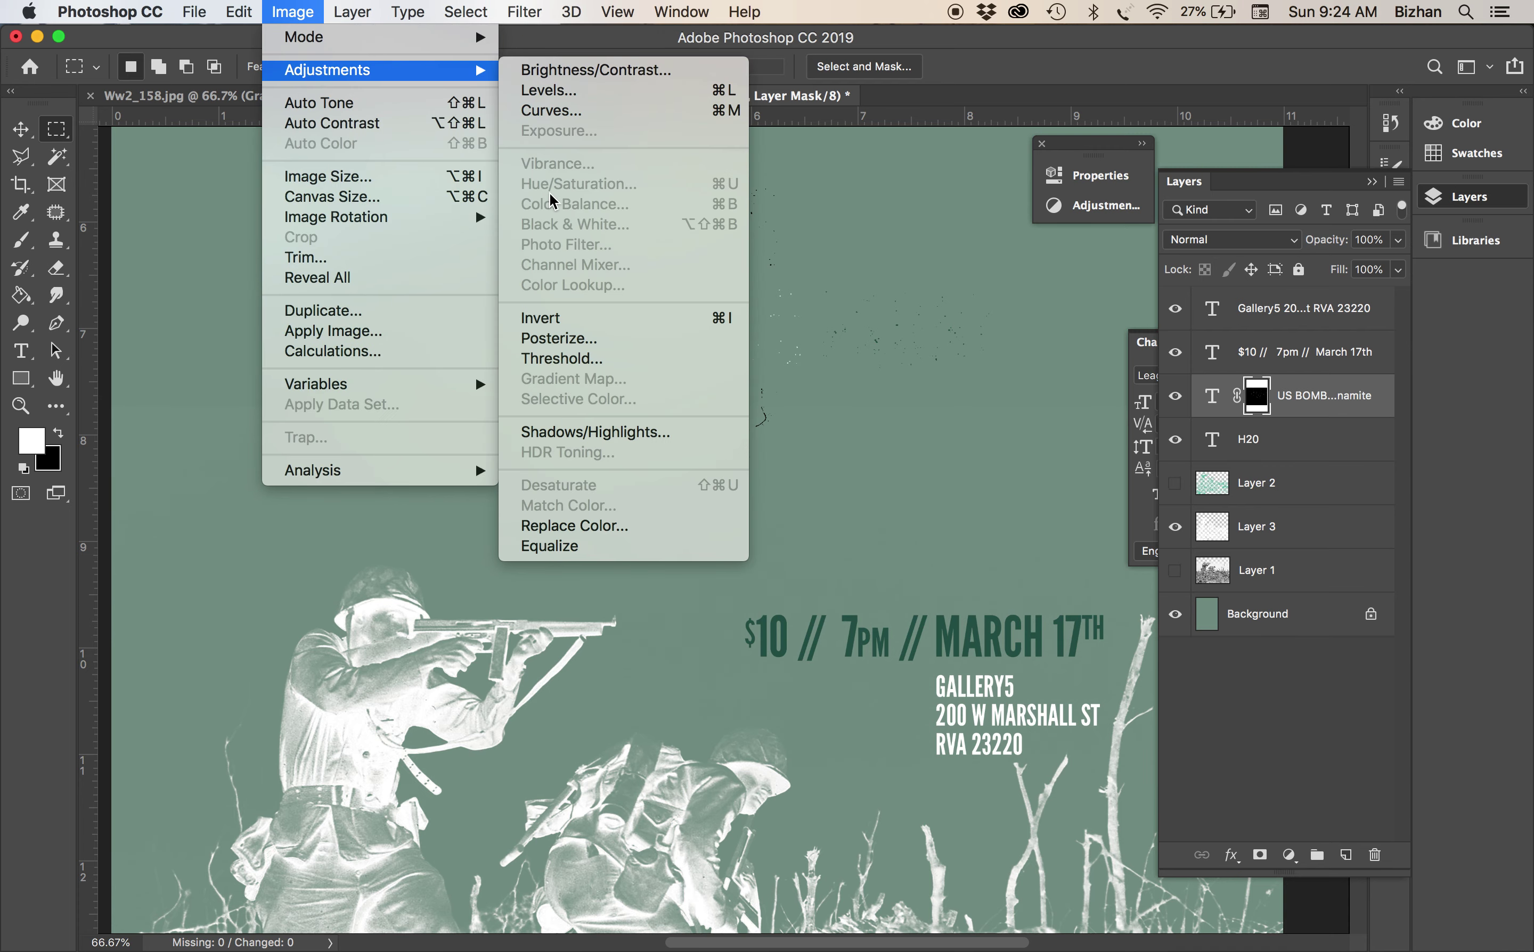
left_click(569, 322)
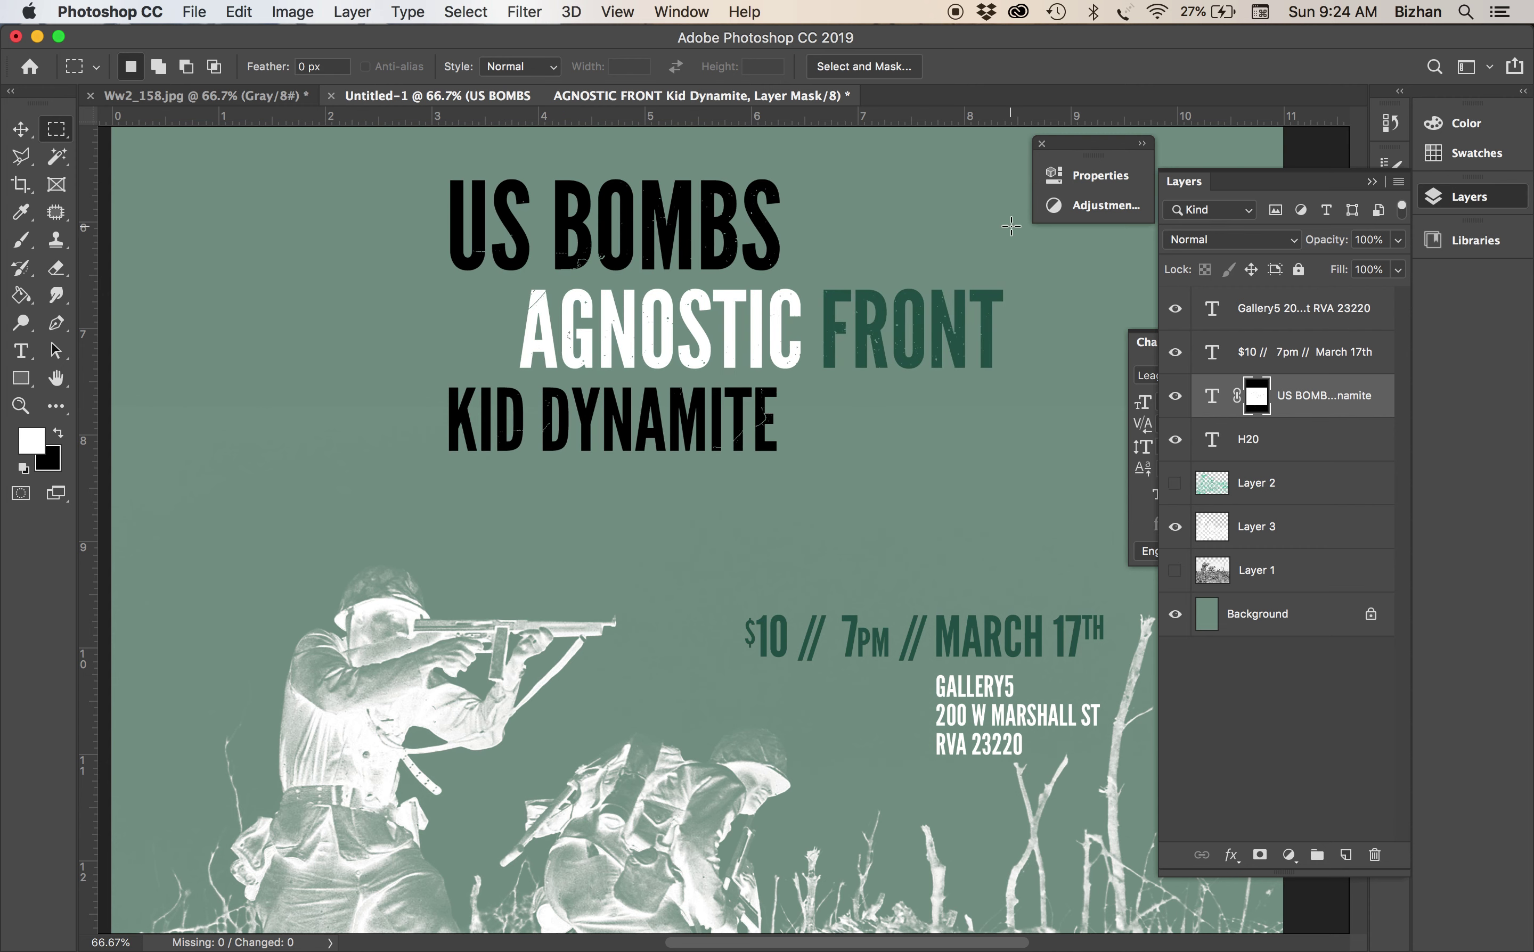
Unlink the mask from the band names text and move only the mask to reposition the speckled texture
left_click(1237, 402)
left_click(21, 129)
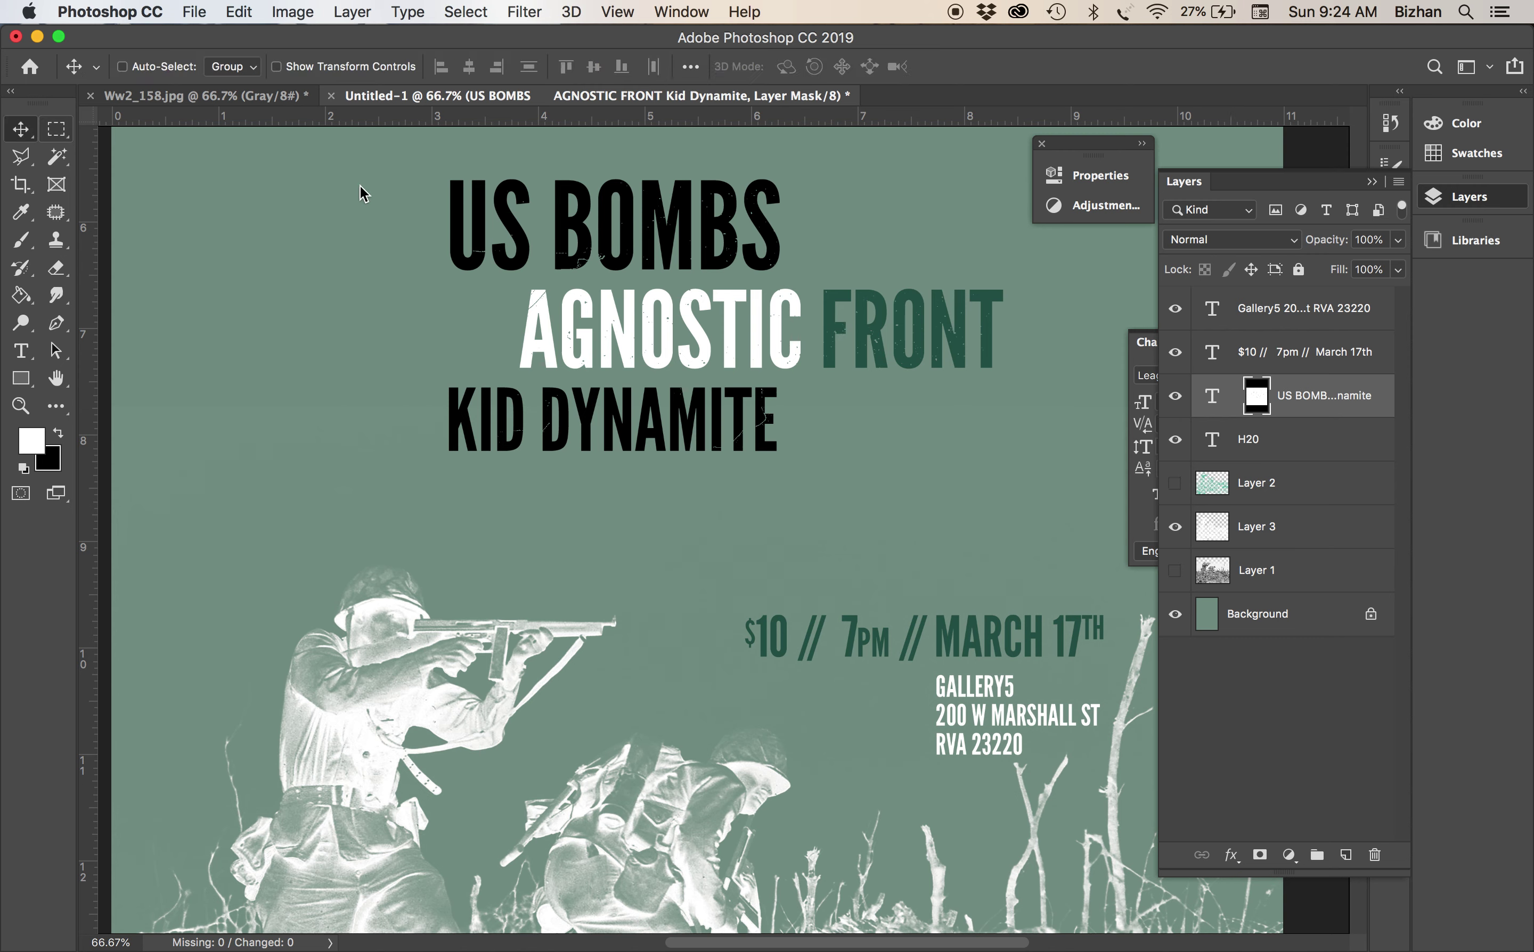
left_click(594, 301)
left_click_drag(594, 301, 479, 455)
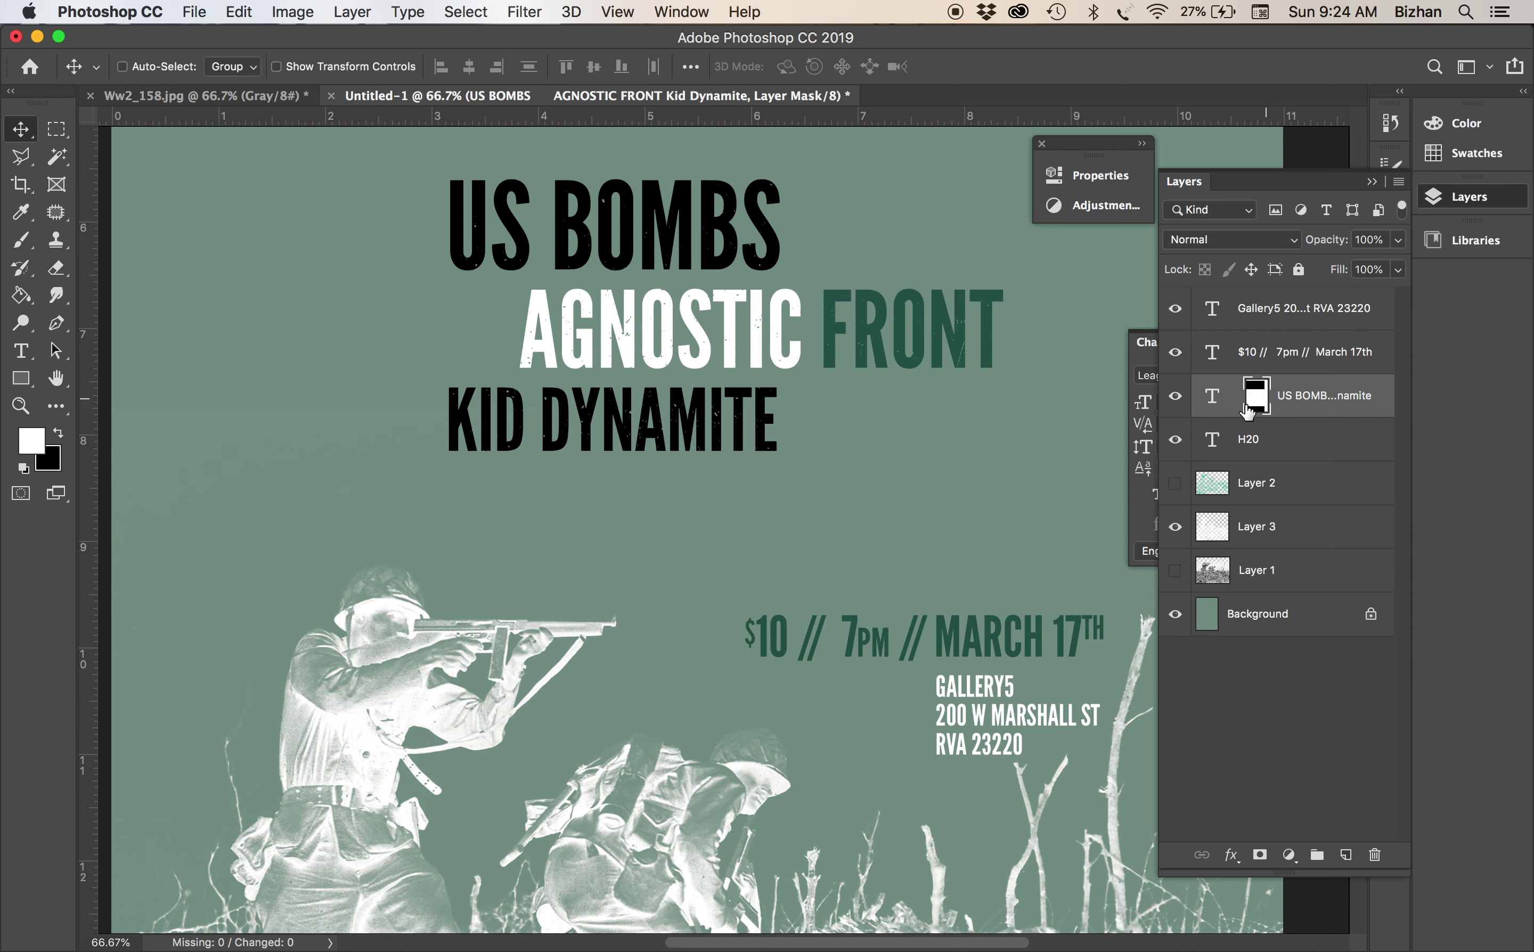
Paint a diagonal black stroke across the band names' mask with a size 90 brush and paint it back in white
left_click(17, 247)
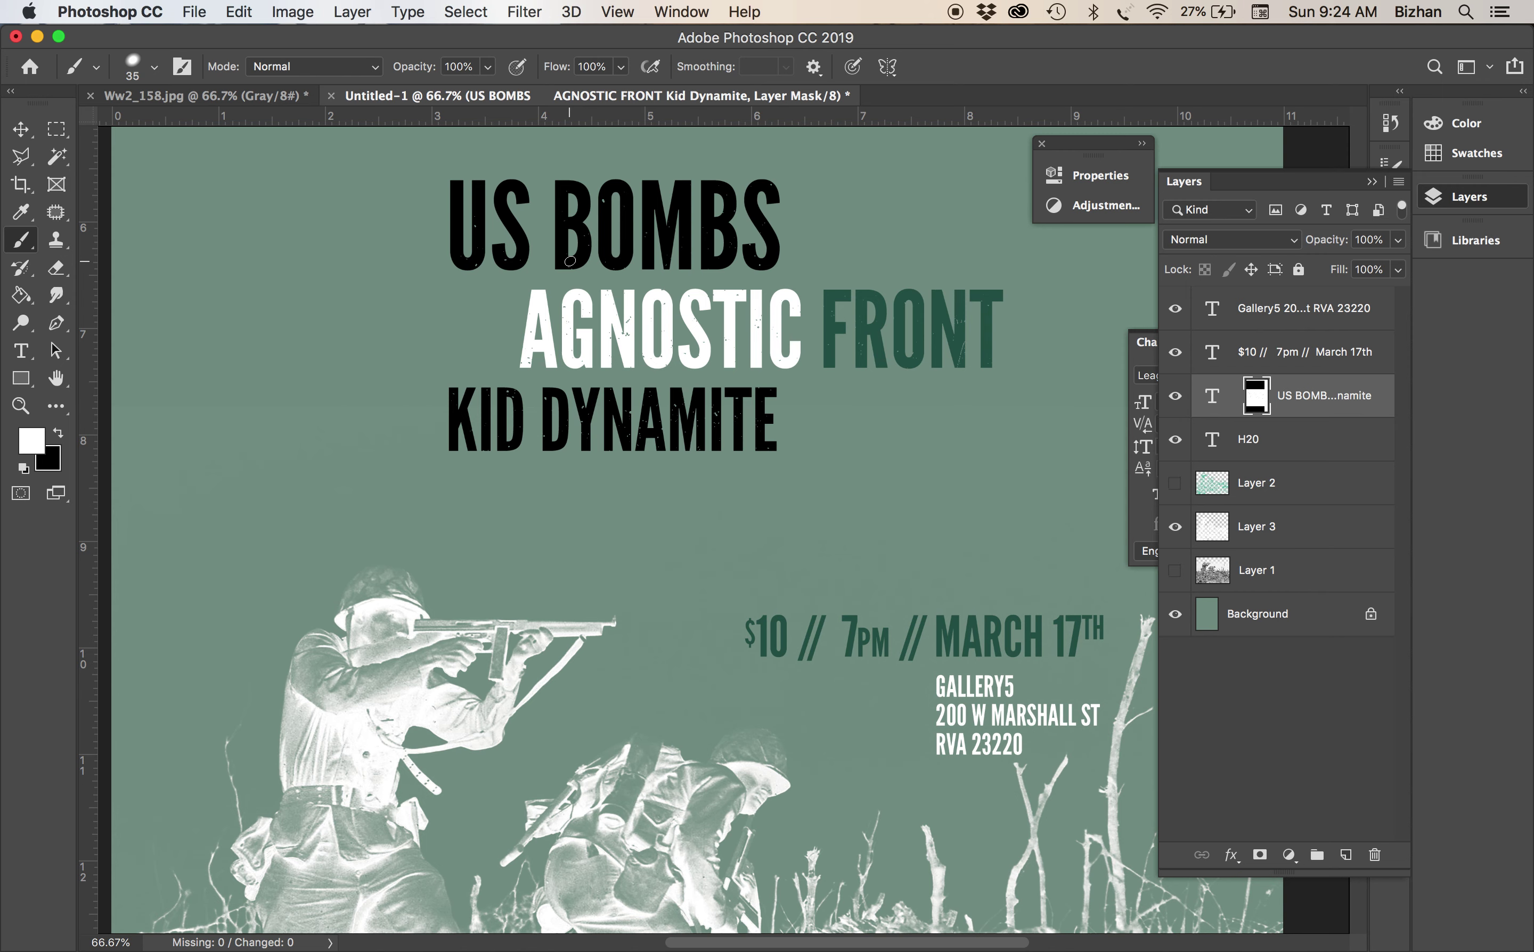
key("bracketright")
key("bracketright")
left_click(57, 432)
left_click_drag(405, 182, 842, 441)
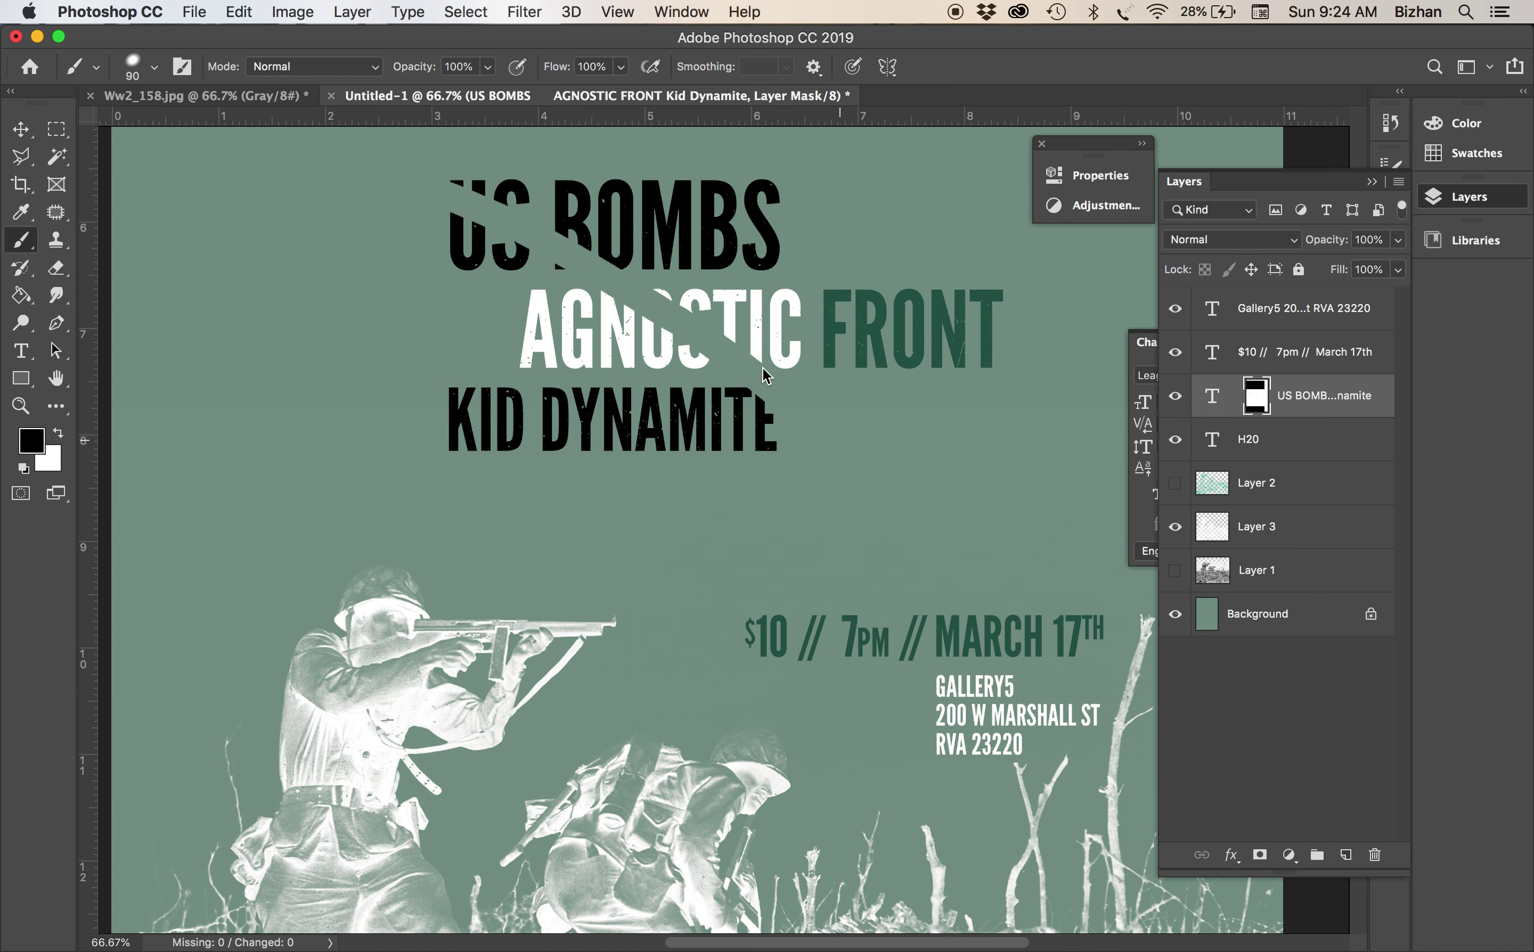
left_click(65, 434)
mouse_move(749, 410)
left_mouse_down()
mouse_move(765, 364)
mouse_move(663, 328)
mouse_move(608, 264)
mouse_move(583, 272)
mouse_move(449, 175)
mouse_move(515, 258)
mouse_move(635, 297)
mouse_move(495, 220)
mouse_move(673, 334)
left_mouse_up()
left_click_drag(708, 337, 718, 351)
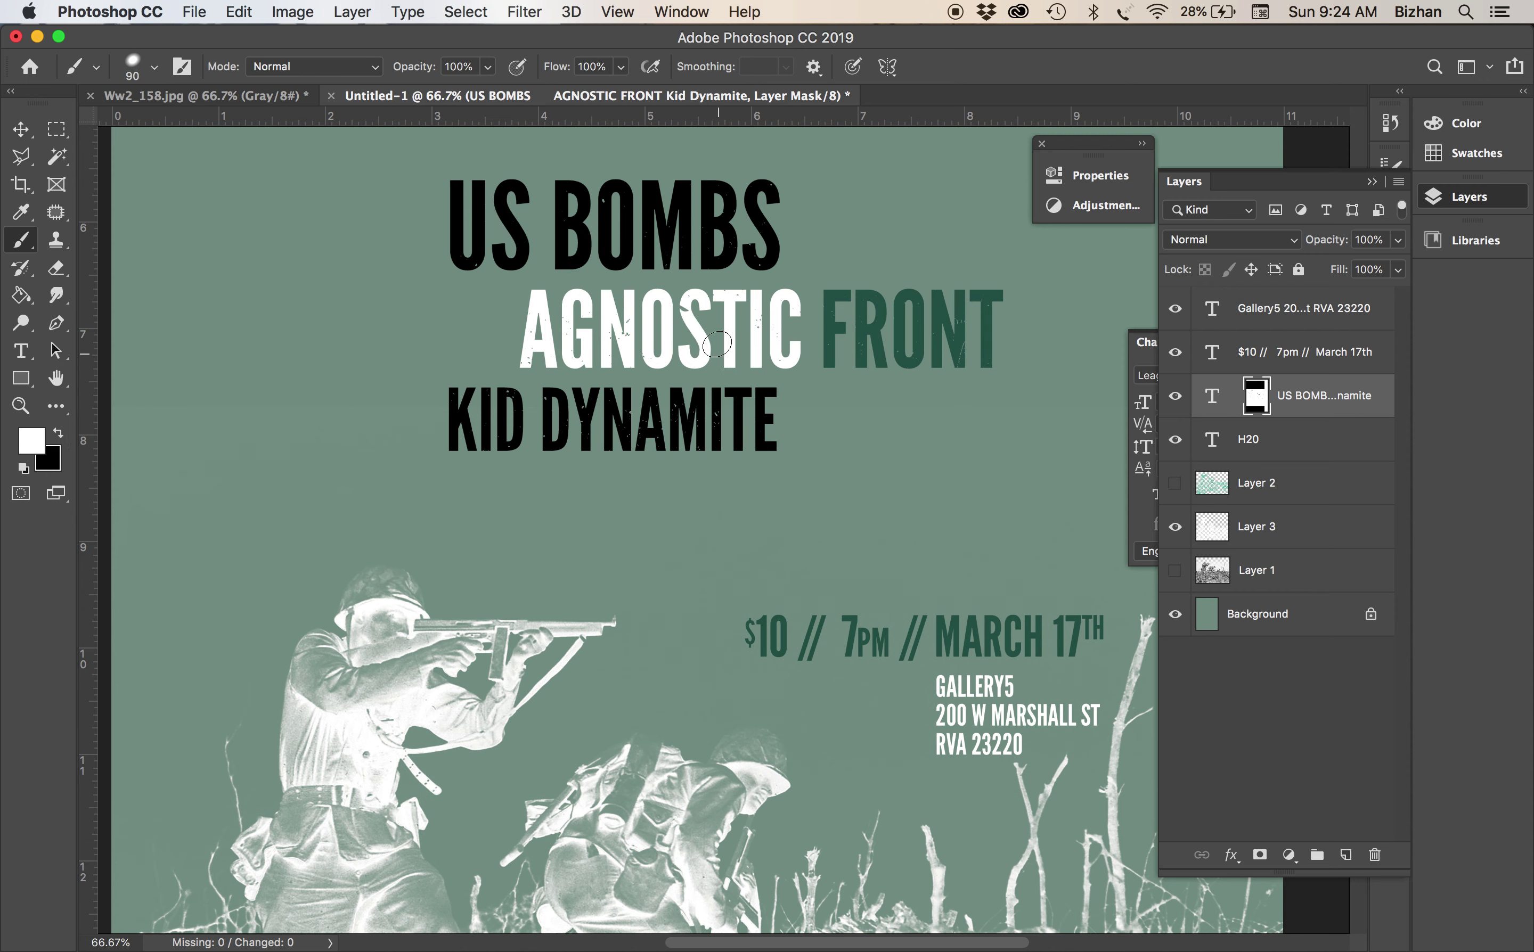
Delete the layer mask from the band names text layer
left_click_drag(1255, 406, 1374, 855)
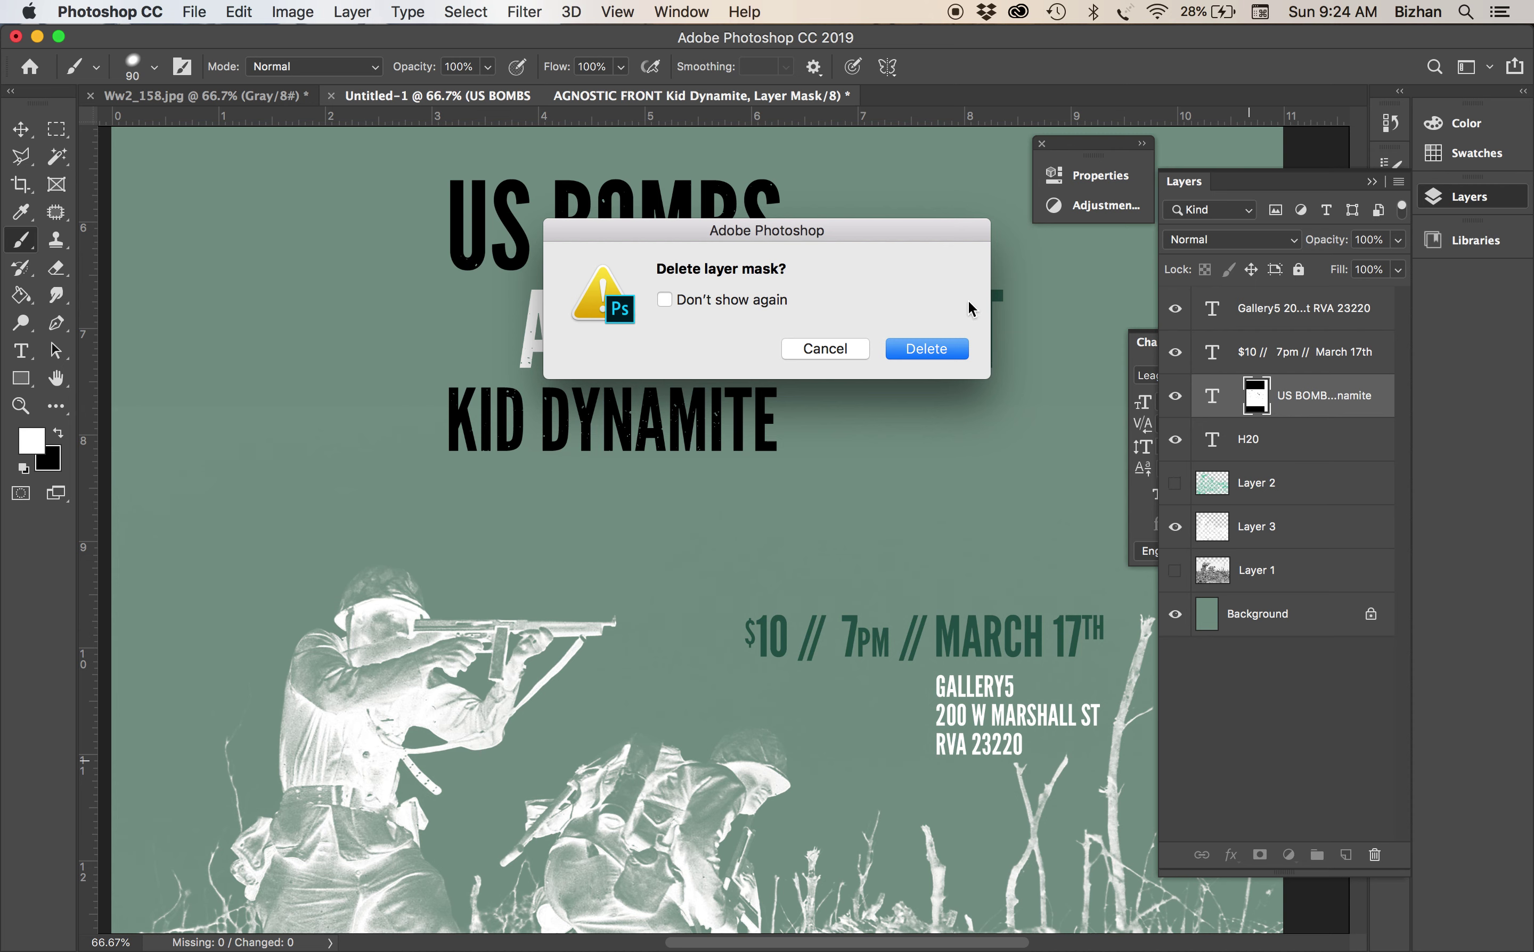
key("Return")
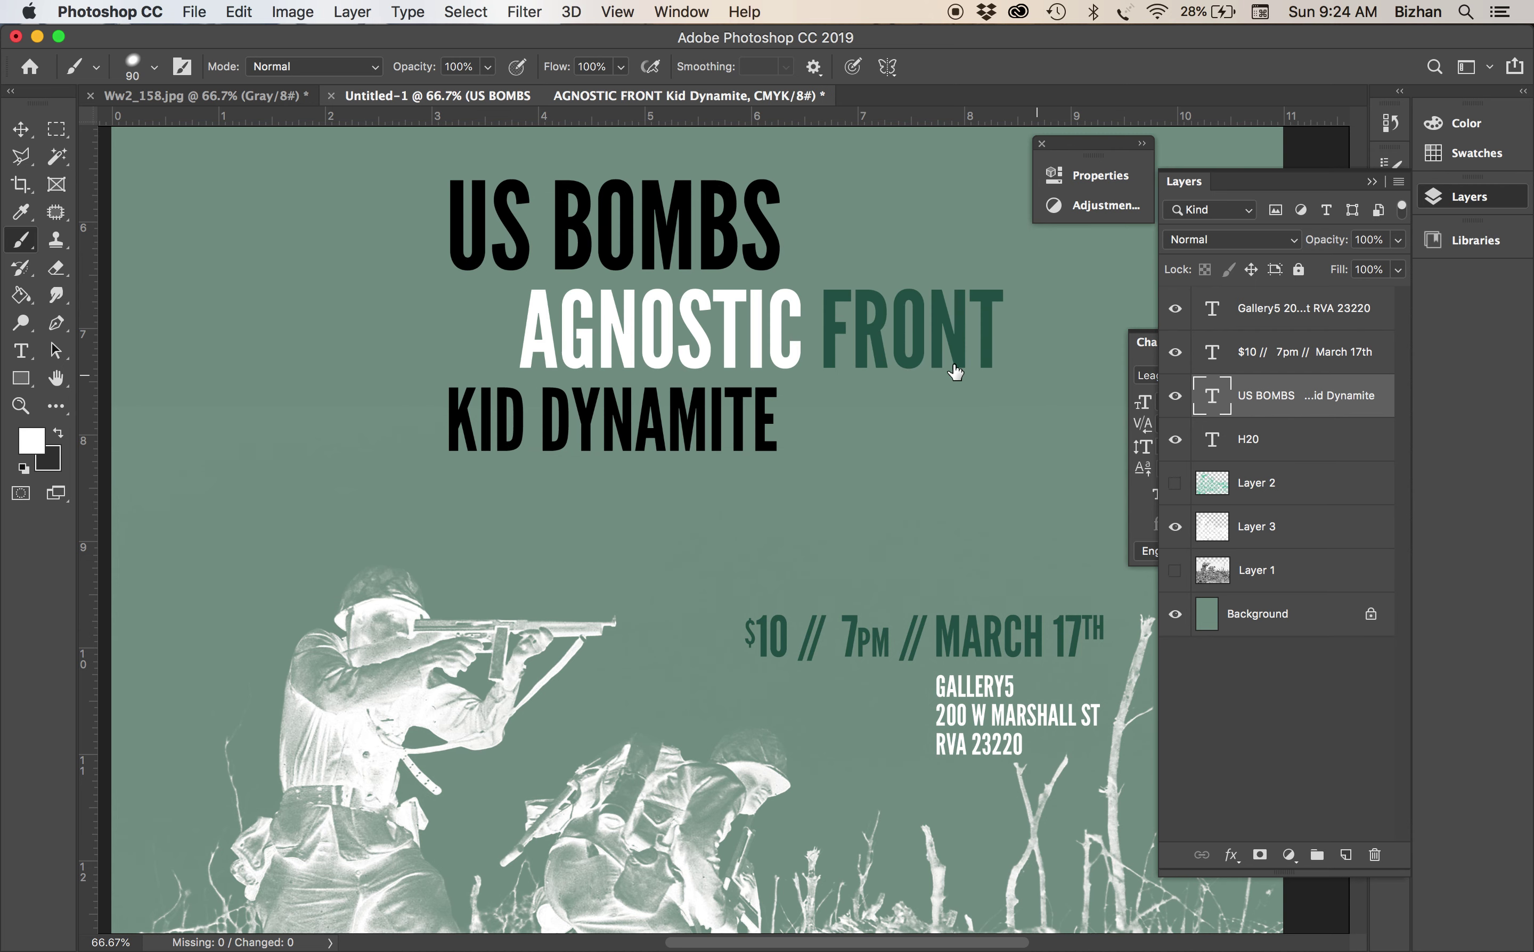
Select Layer 1, hide Layer 3 and make Layer 1 visible
left_click(1224, 563)
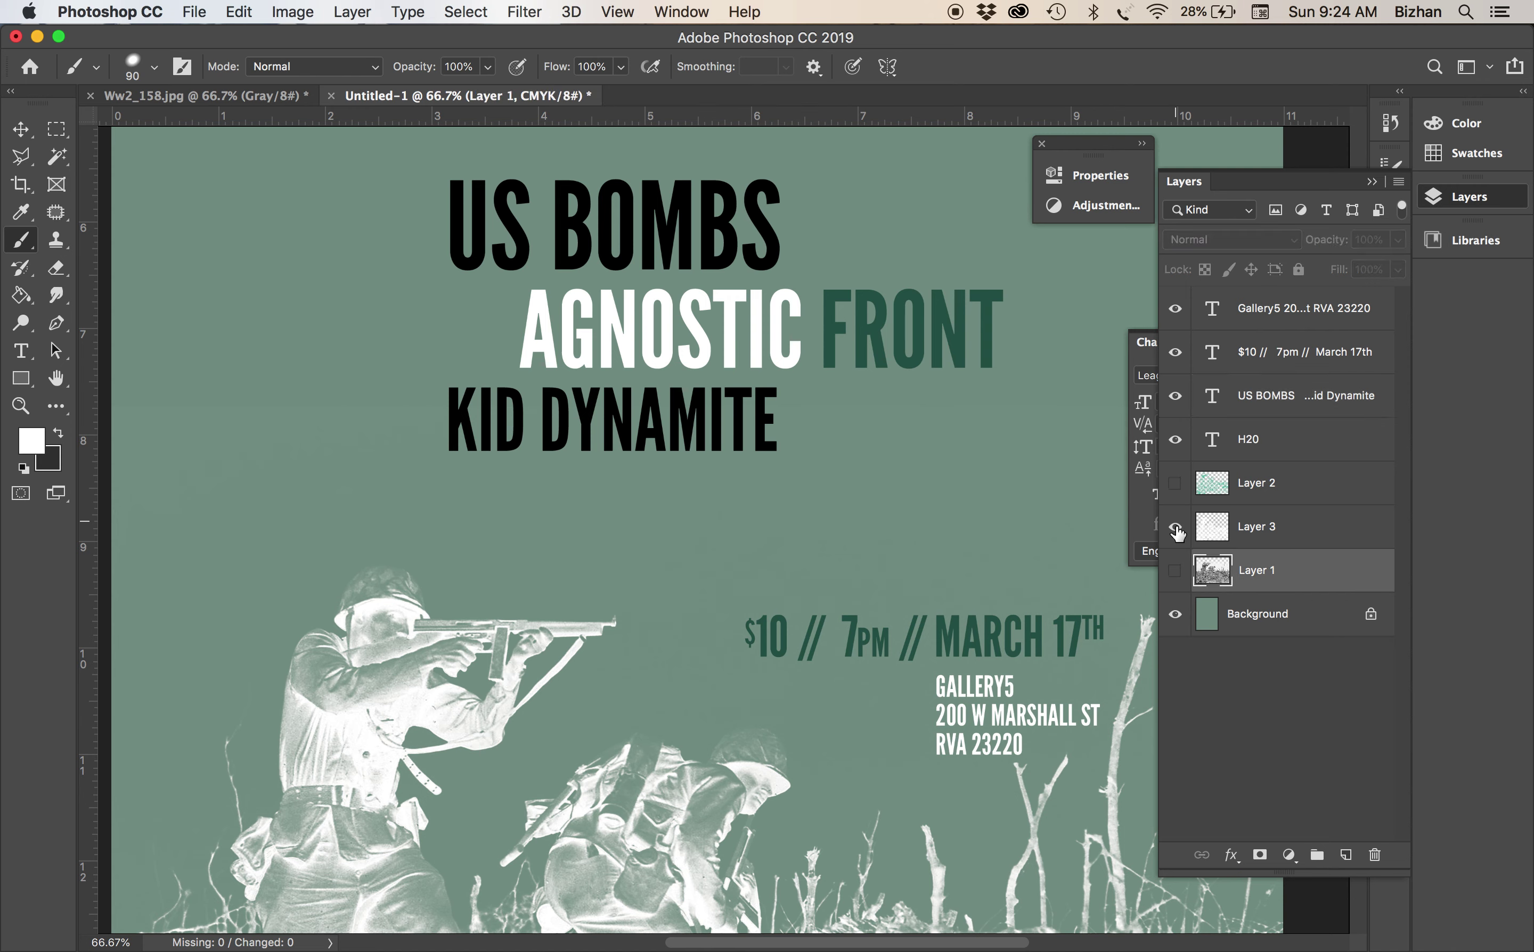
left_click(1175, 527)
left_click(1174, 570)
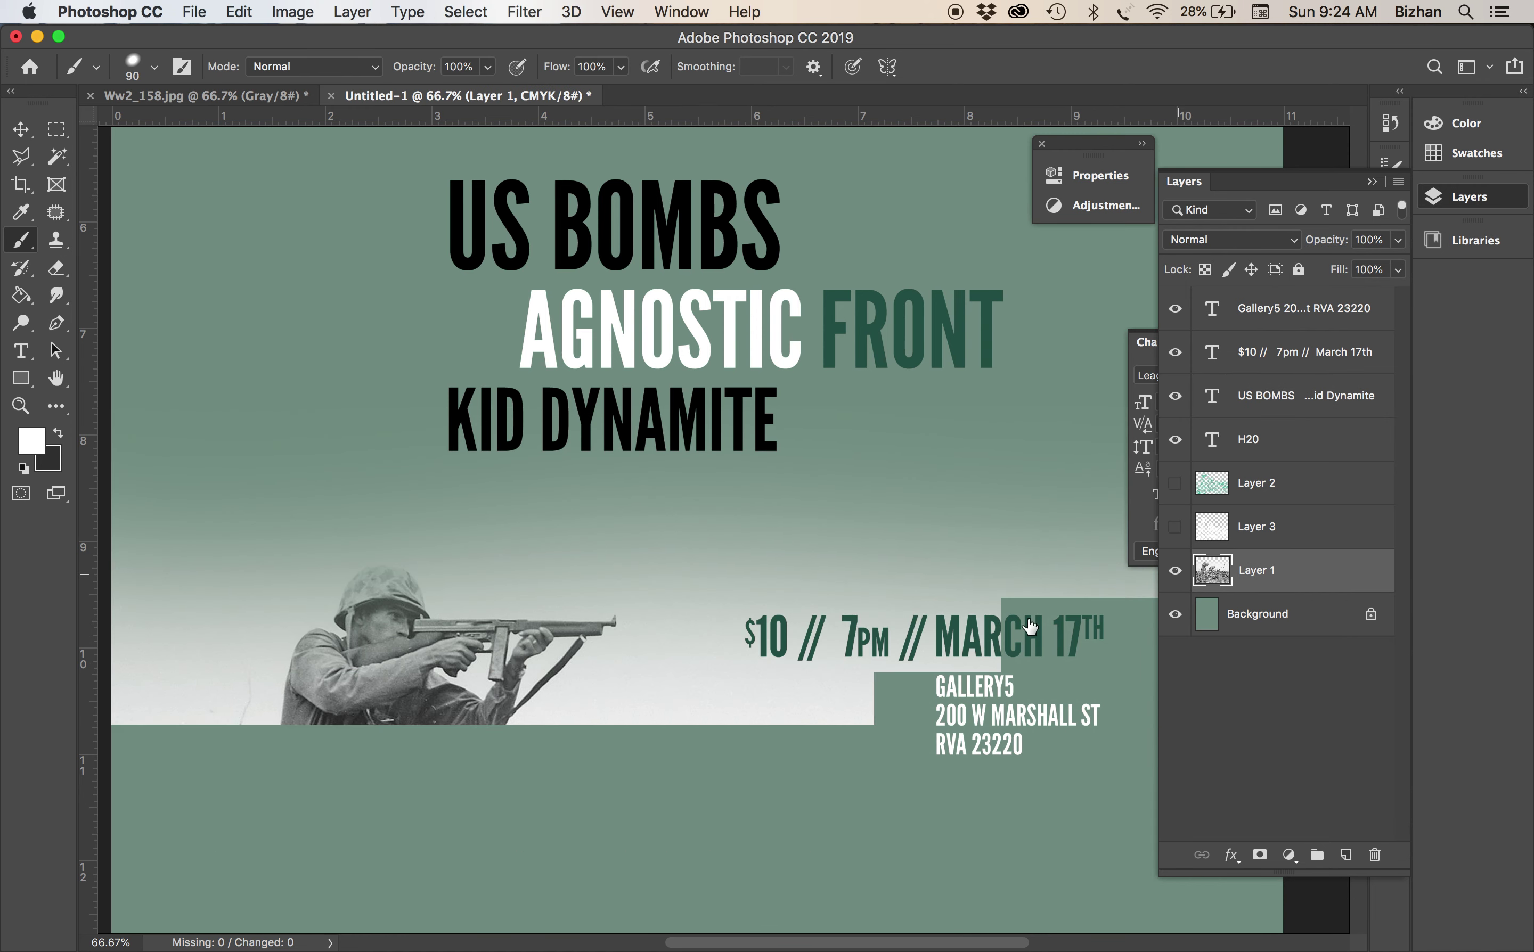
Select the connected dark tones of the ground and soldiers on Layer 1 with the Magic Wand at tolerance 40
left_click(67, 159)
scroll(460, 685, "down", 10)
scroll(433, 773, "down", 5)
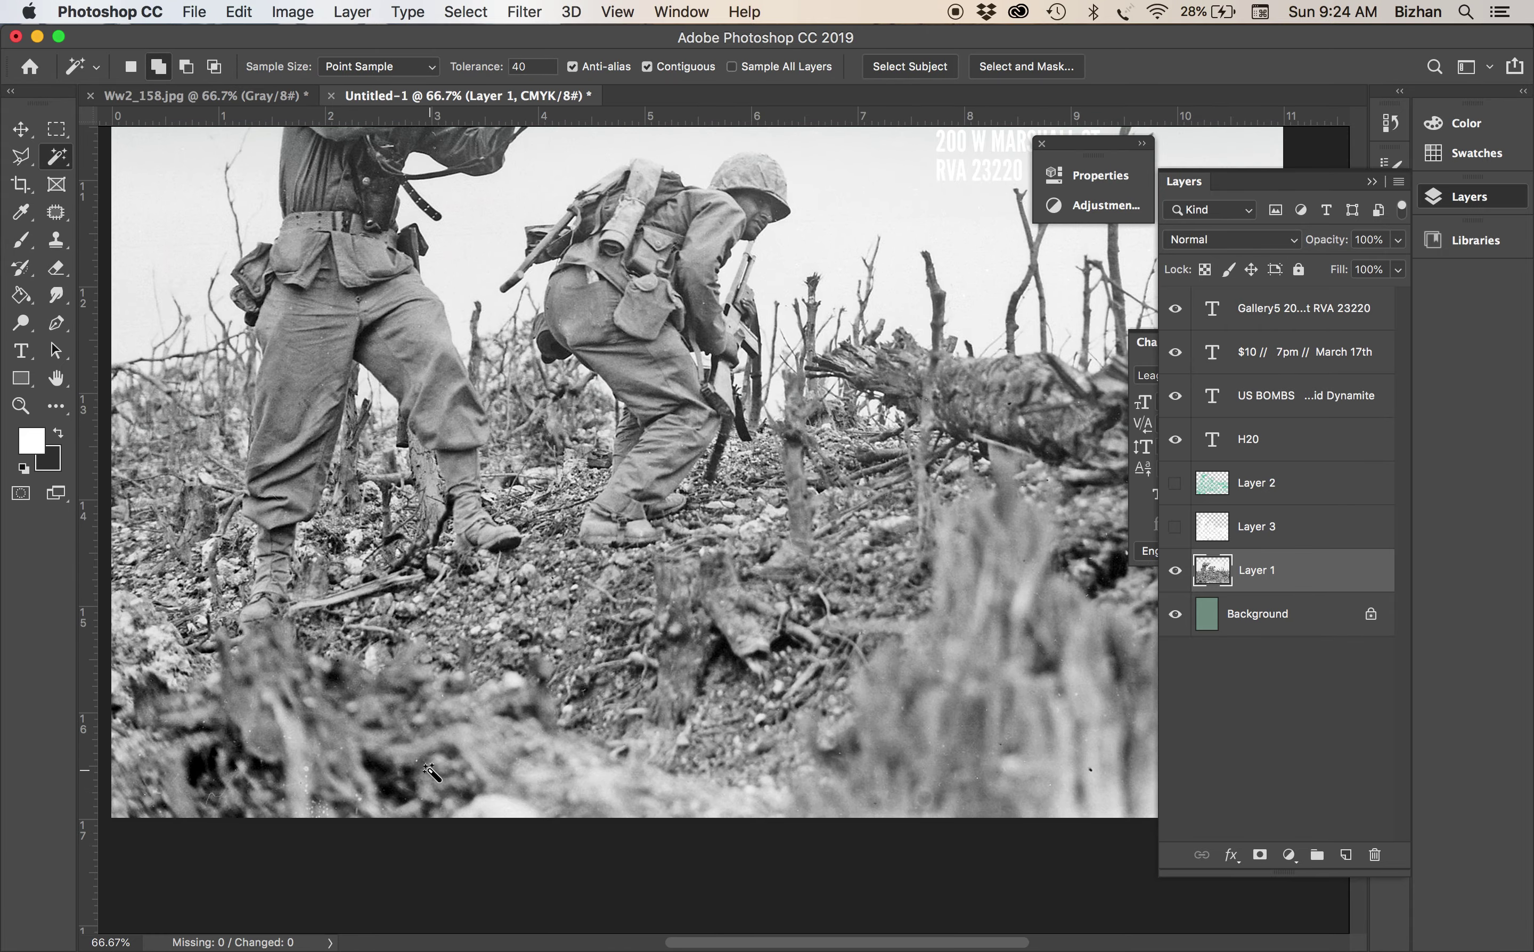
left_click(486, 644)
scroll(651, 458, "up", 10)
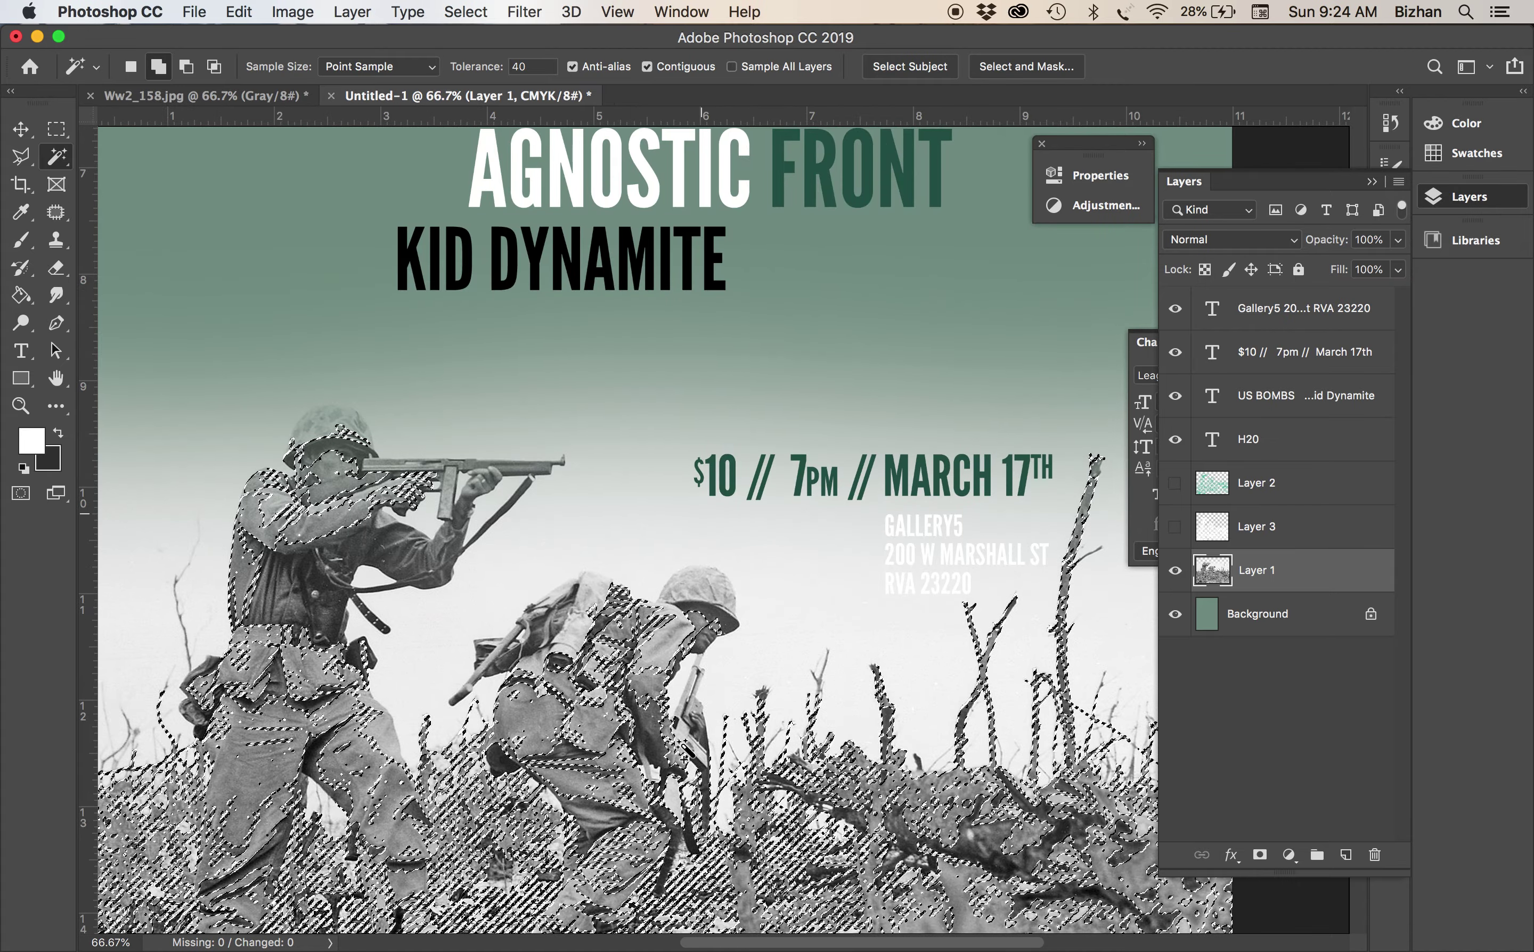
Move only the selection outline up over the band names with the Rectangular Marquee tool
key("m")
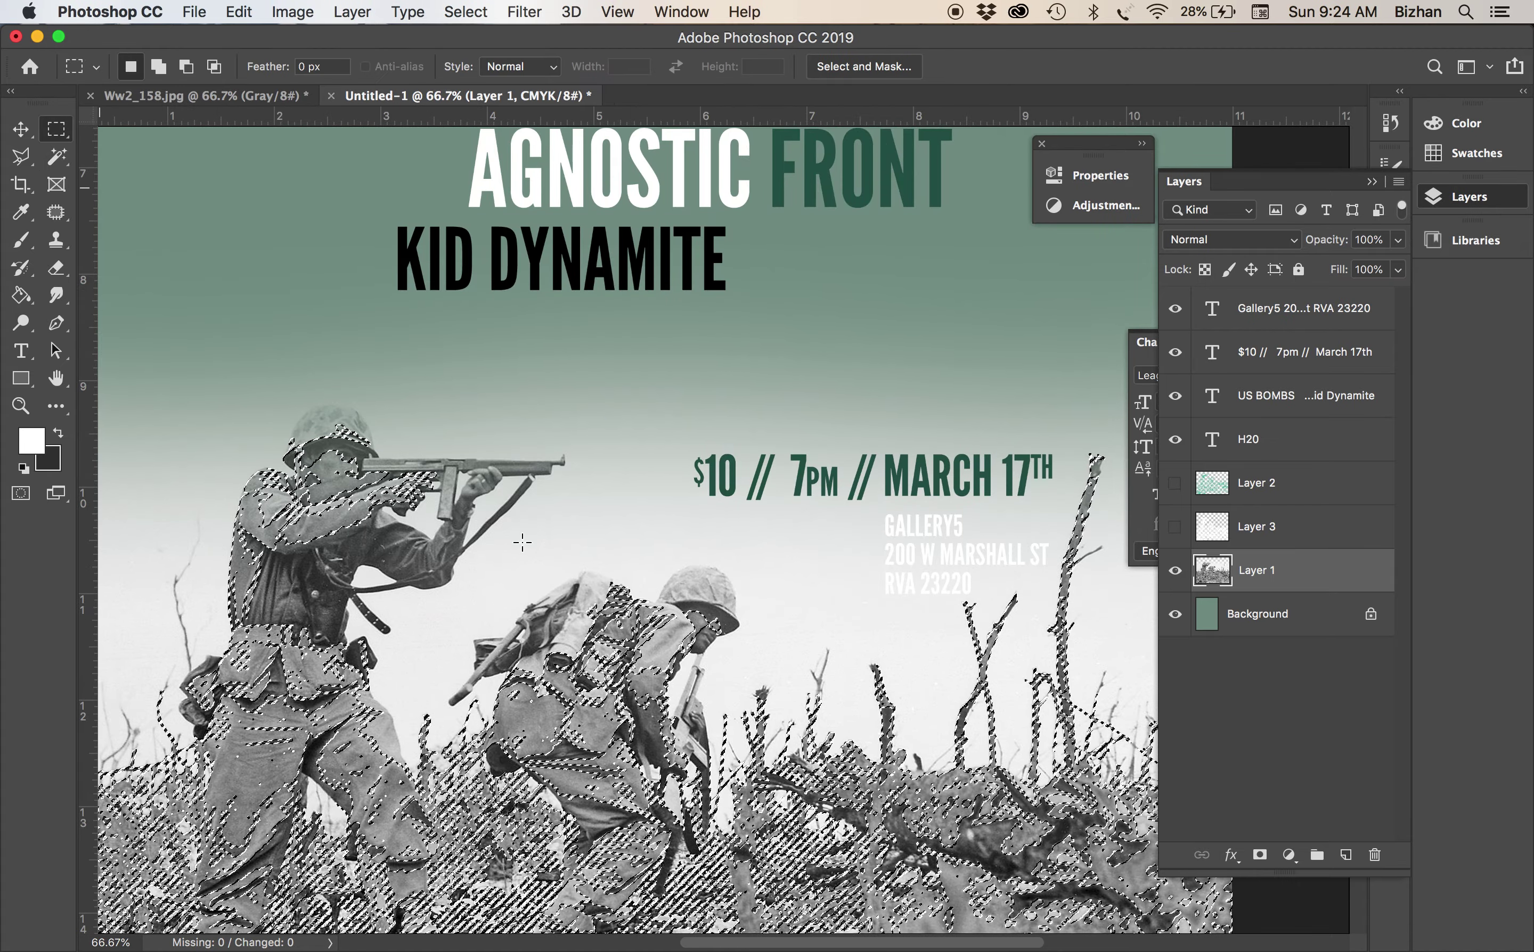
left_click_drag(630, 689, 631, 146)
scroll(720, 523, "up", 10)
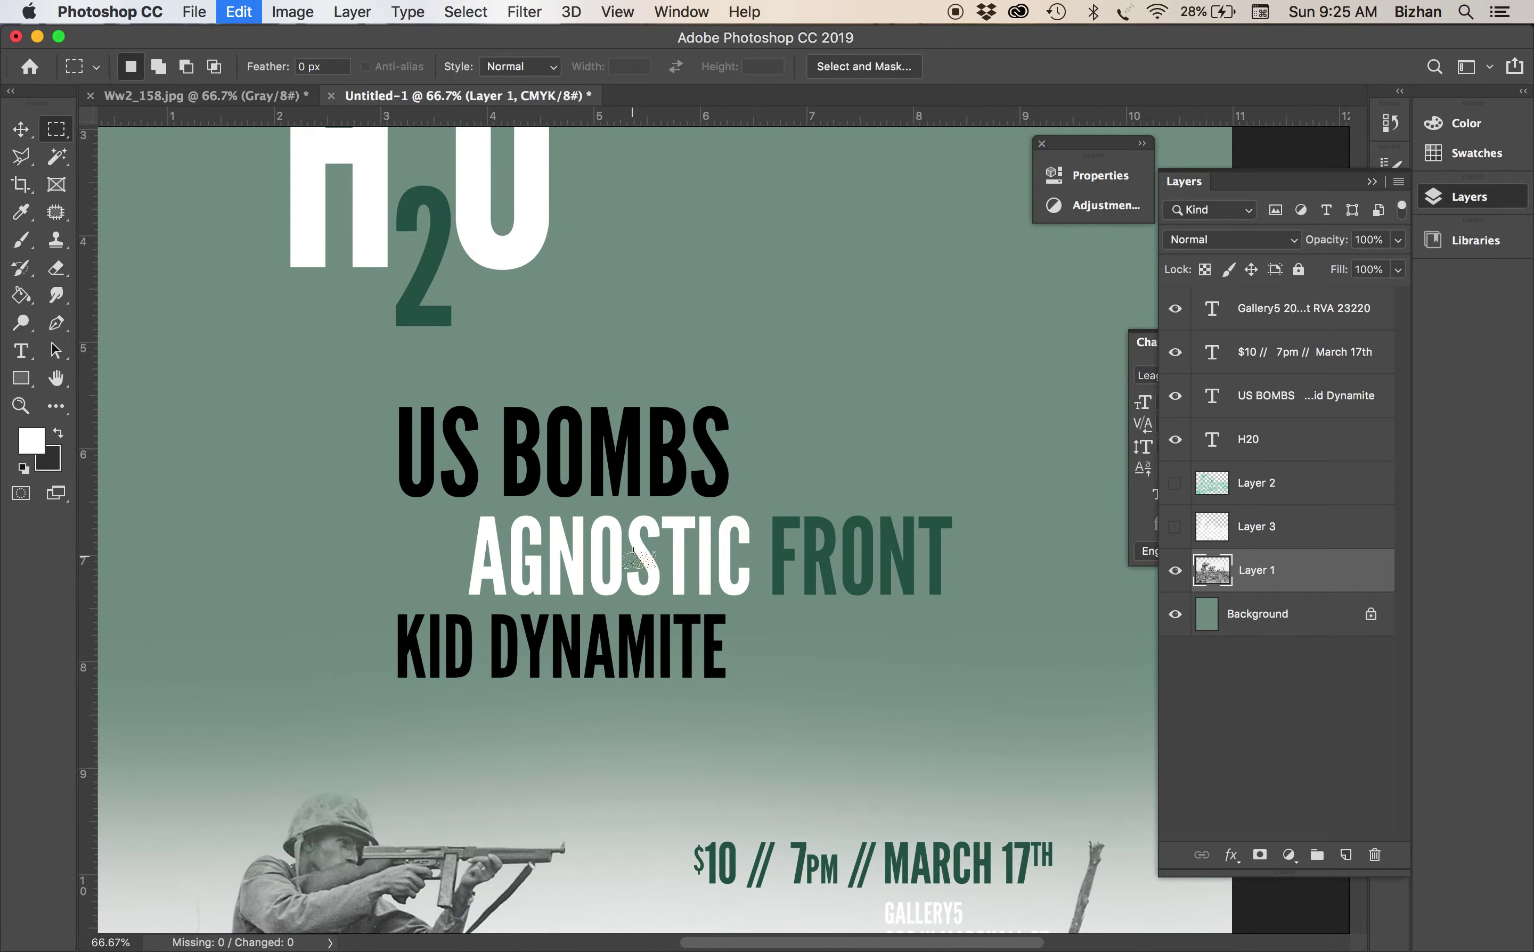
left_click_drag(609, 613, 610, 618)
left_click_drag(611, 512, 601, 292)
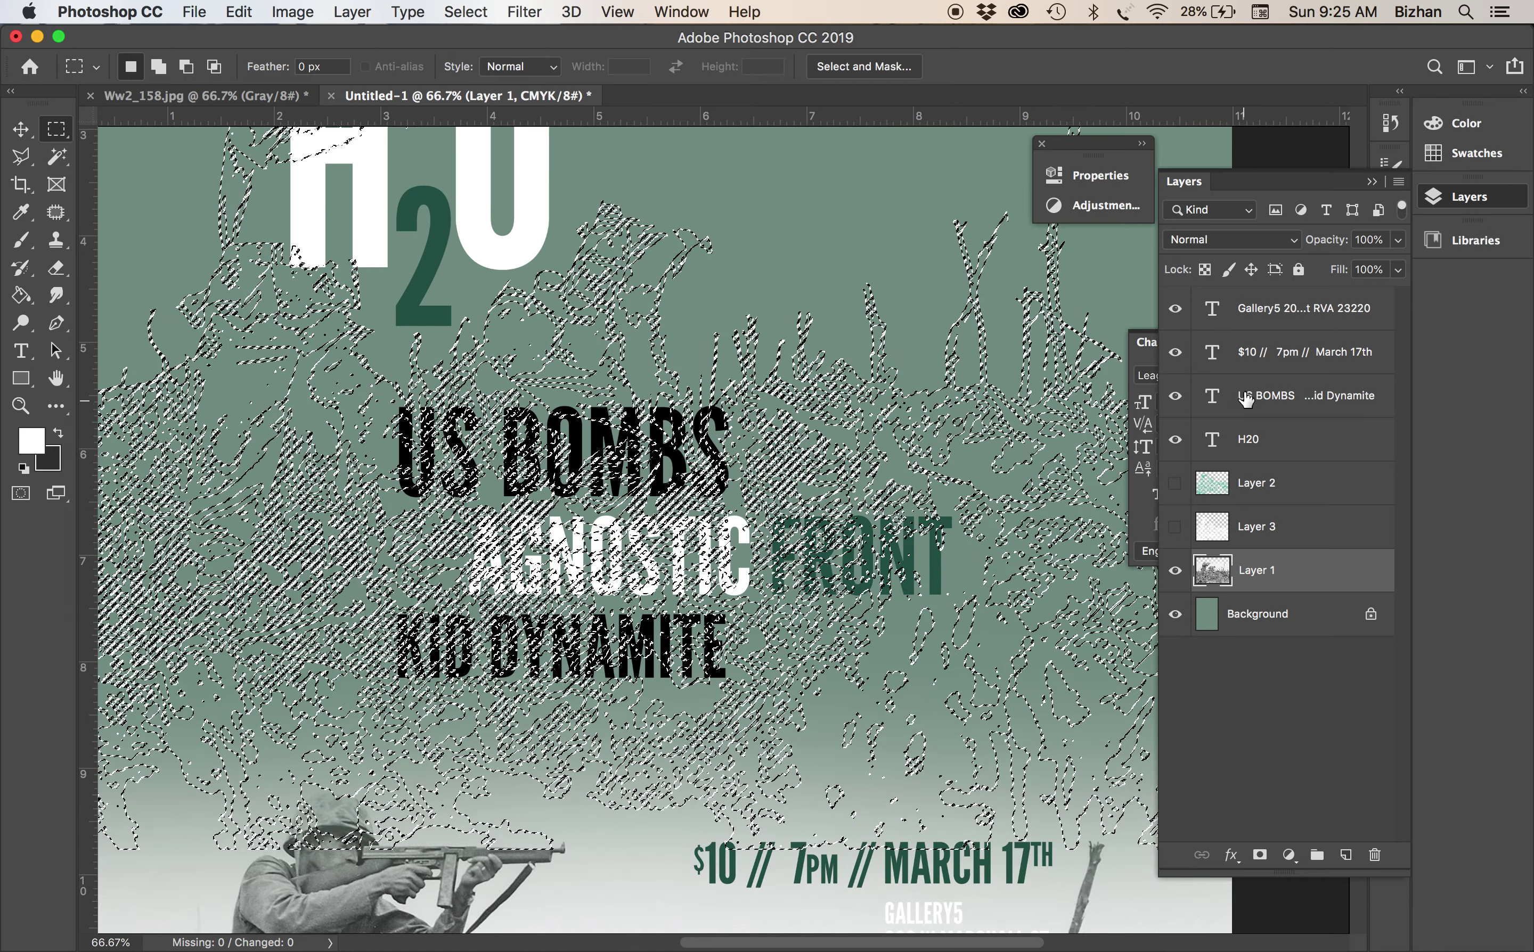
Mask the band names text layer with the selection, unlink the mask and shift it over the text
left_click(1246, 400)
left_click(1258, 855)
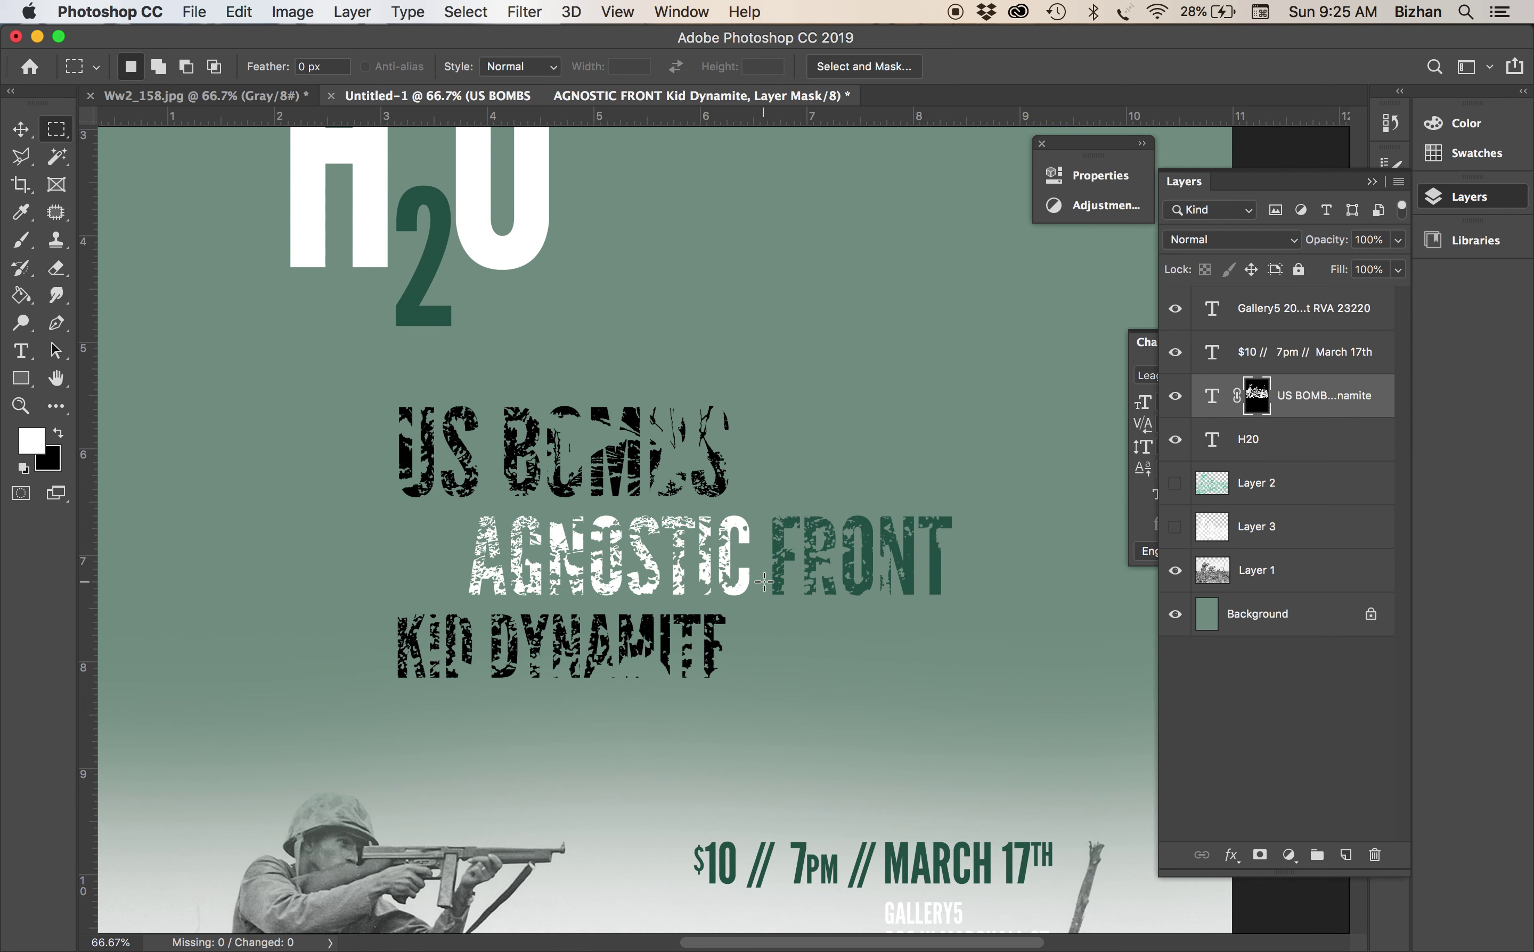
key("super+minus")
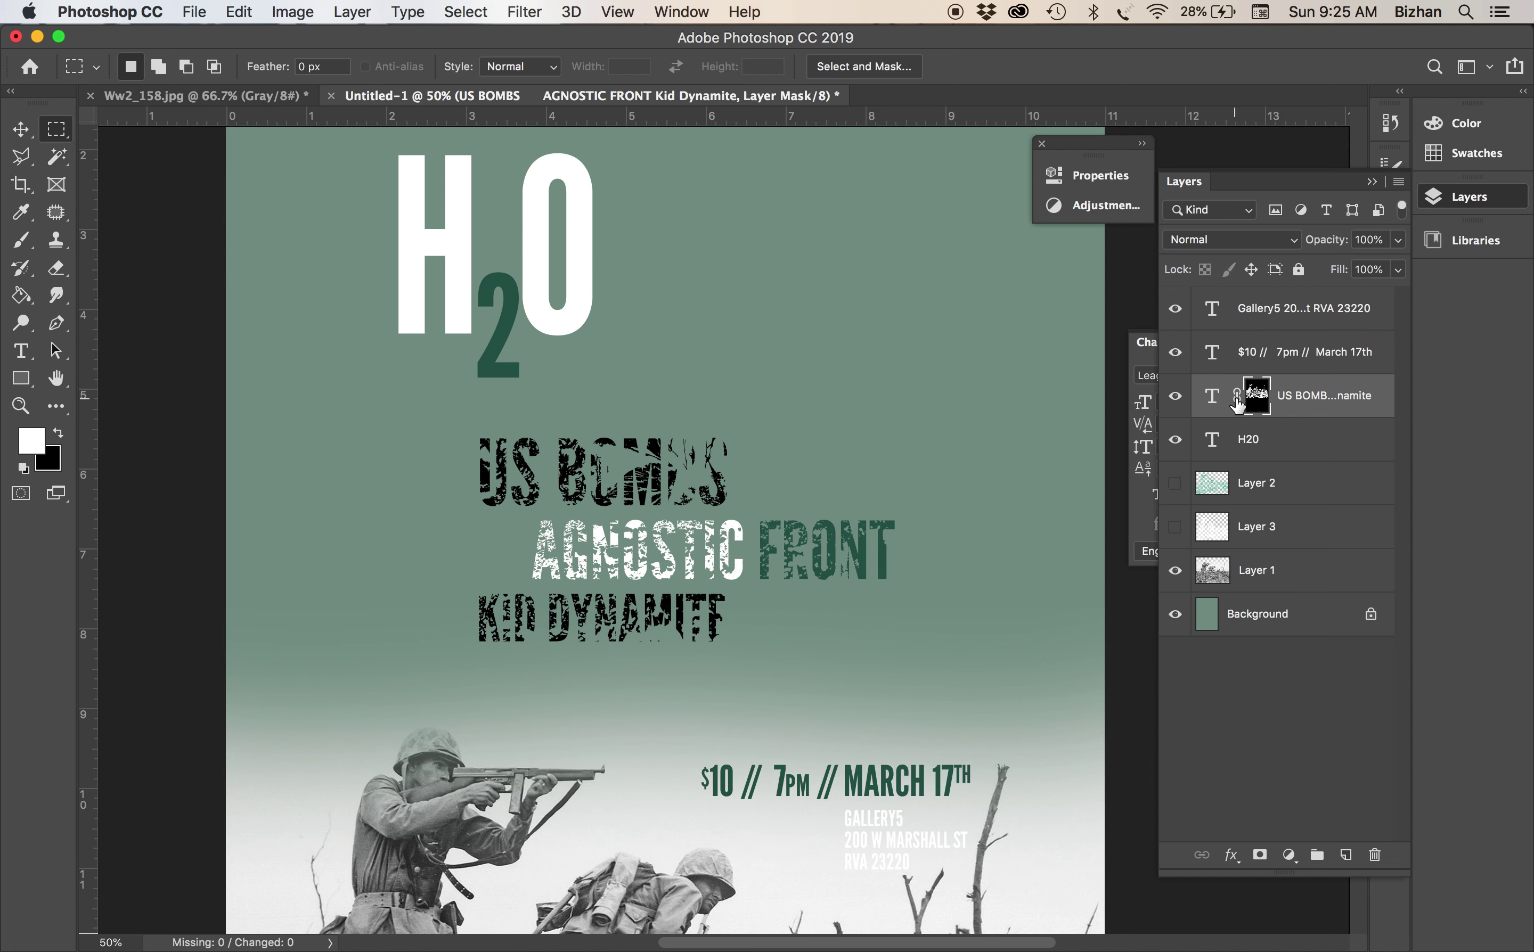
left_click(21, 129)
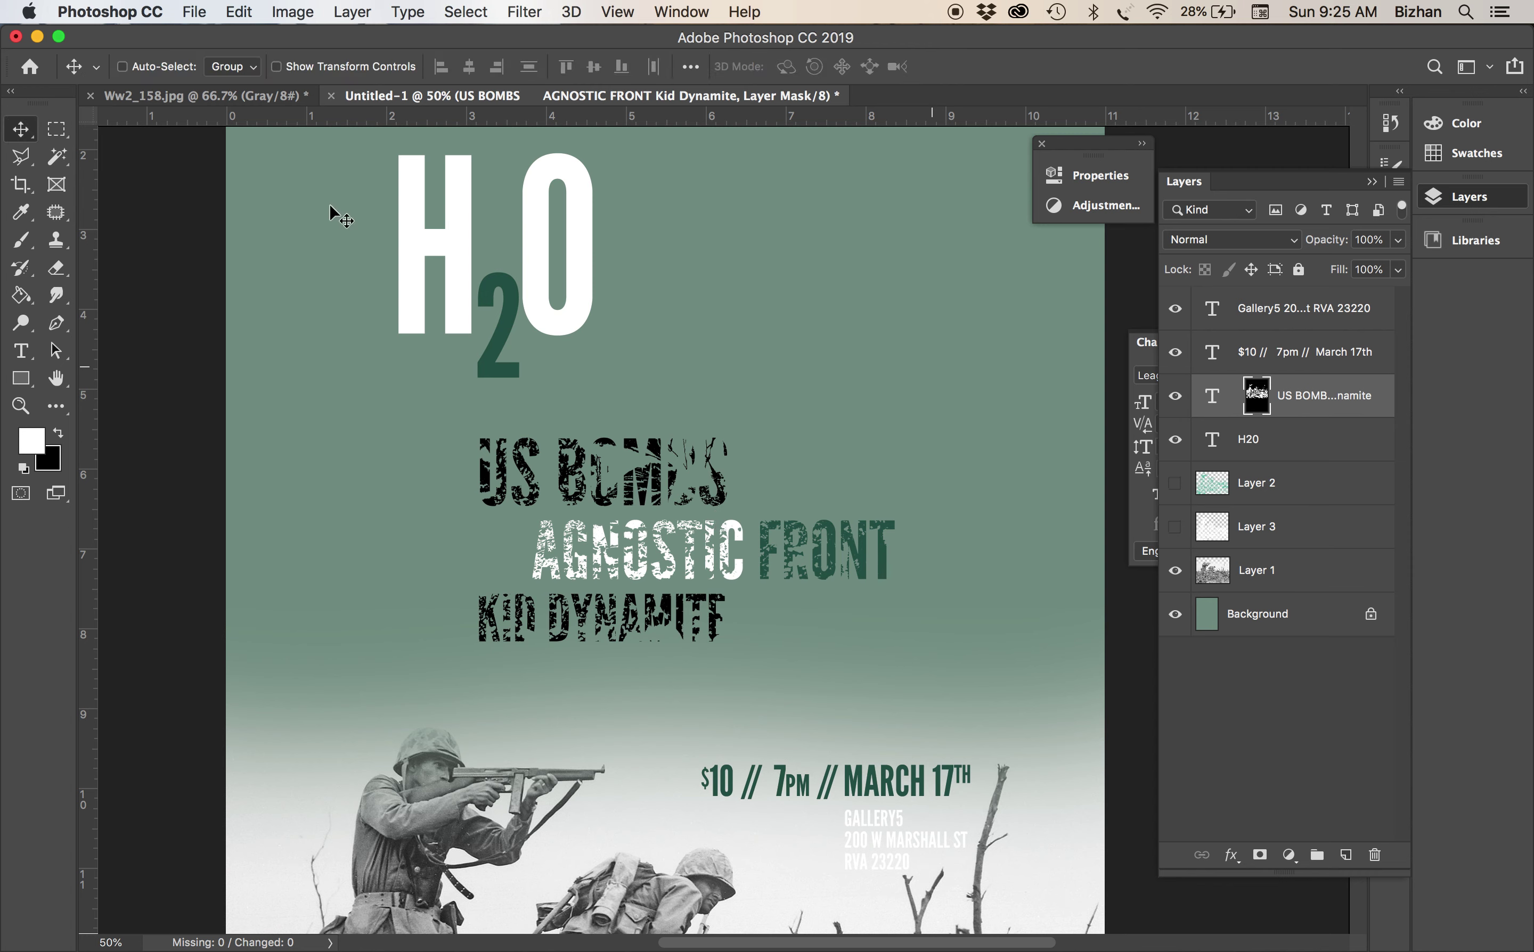
left_click_drag(532, 553, 595, 555)
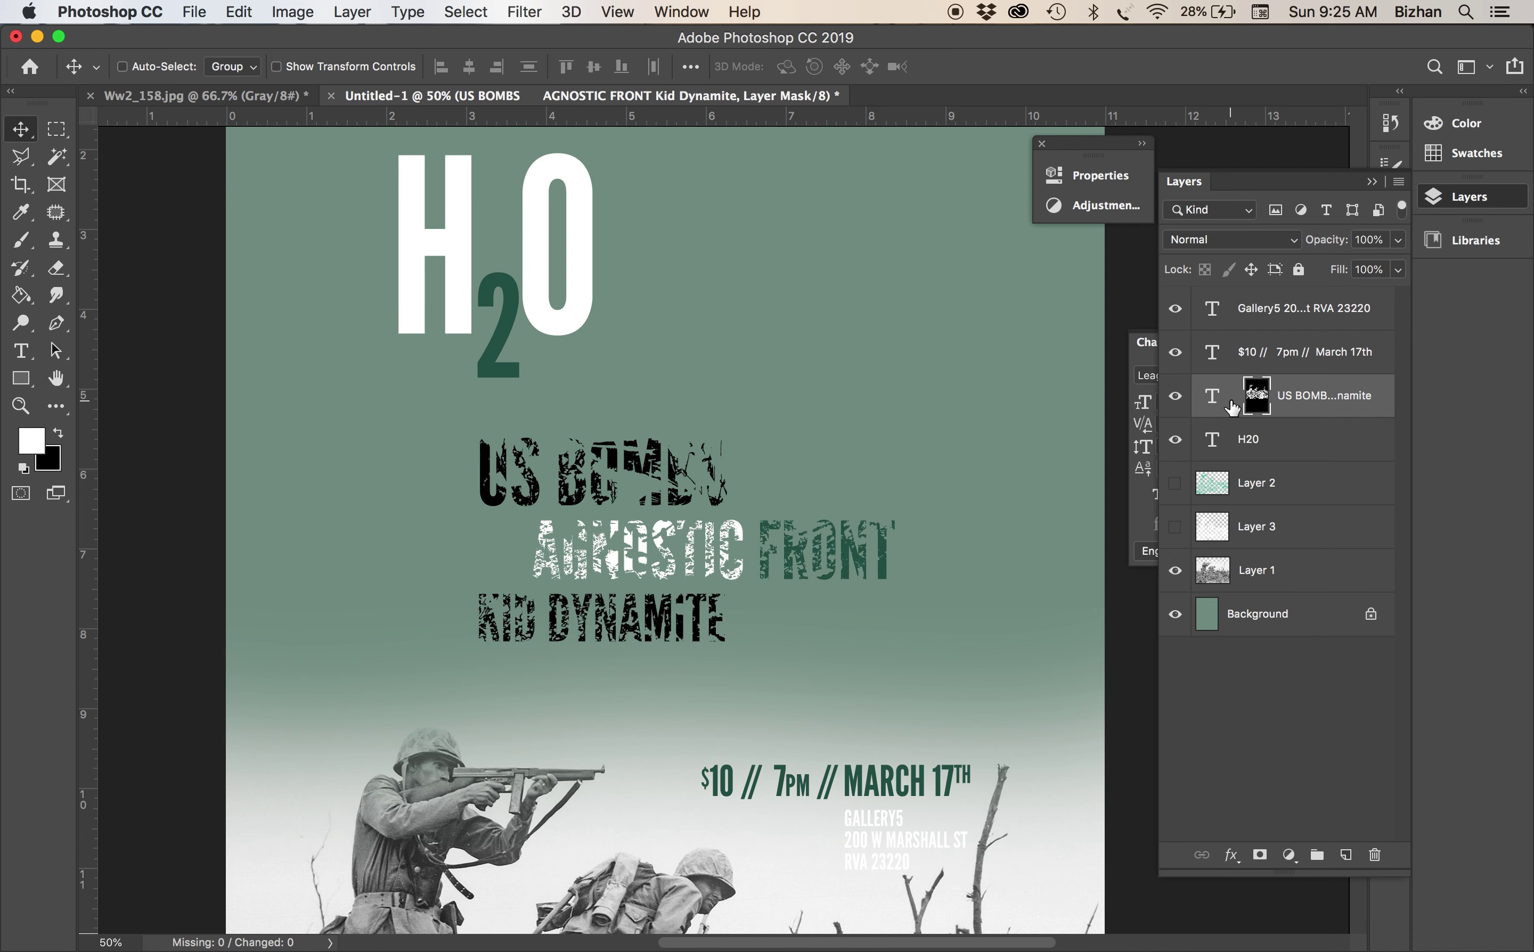
Open Select and Mask for the band names' layer mask and set the view transparency to 100%
left_click(1371, 182)
left_click(1132, 182)
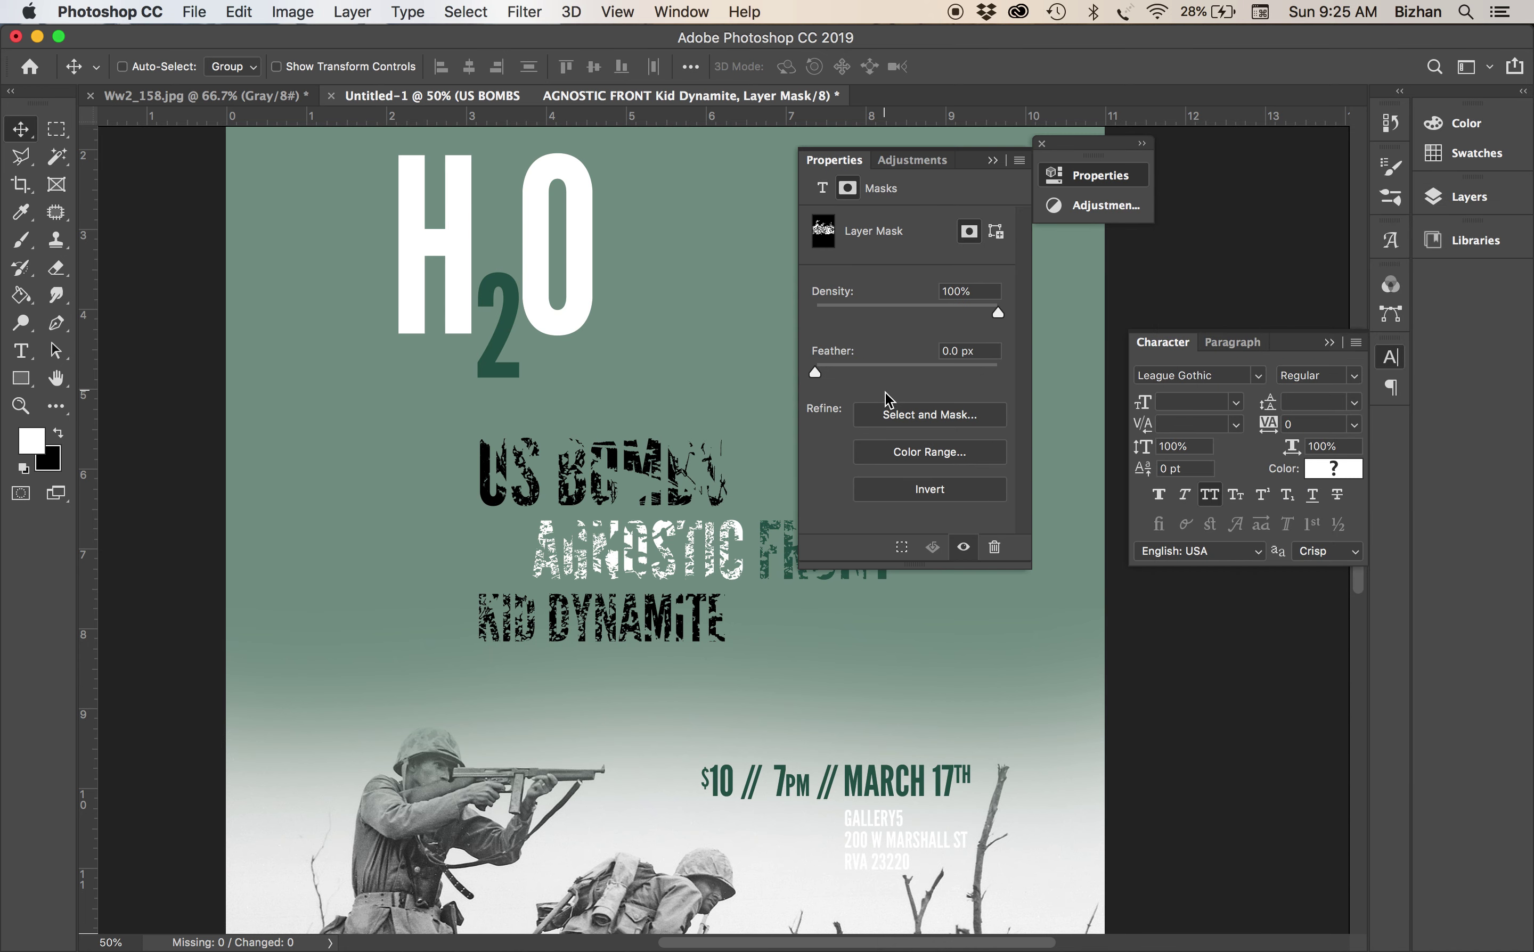
left_click(921, 415)
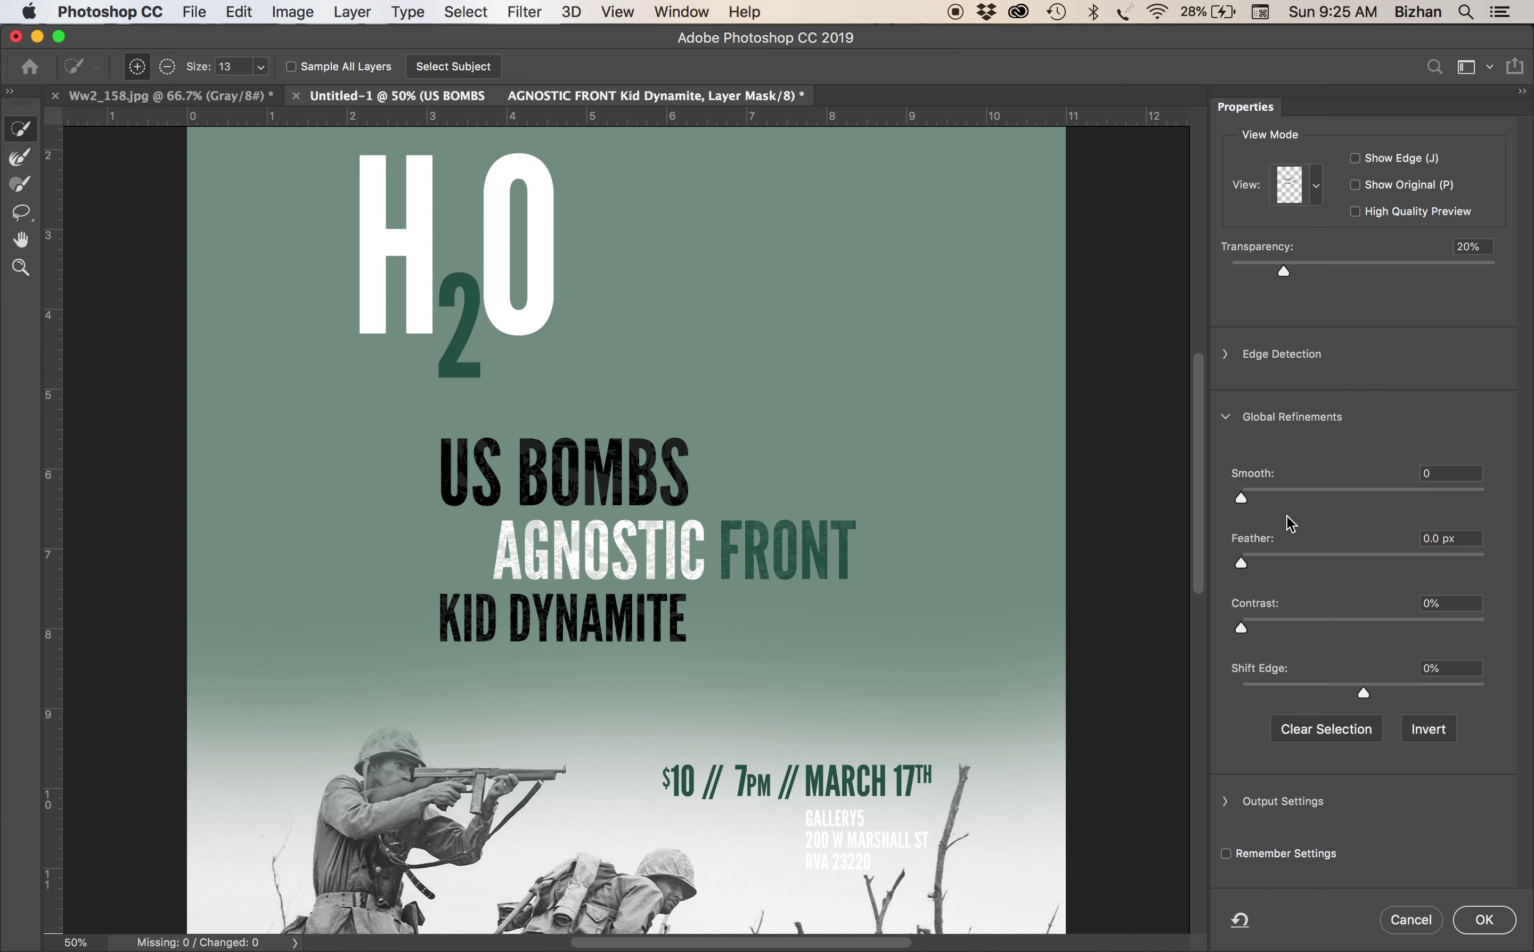
left_click_drag(1307, 261, 1393, 273)
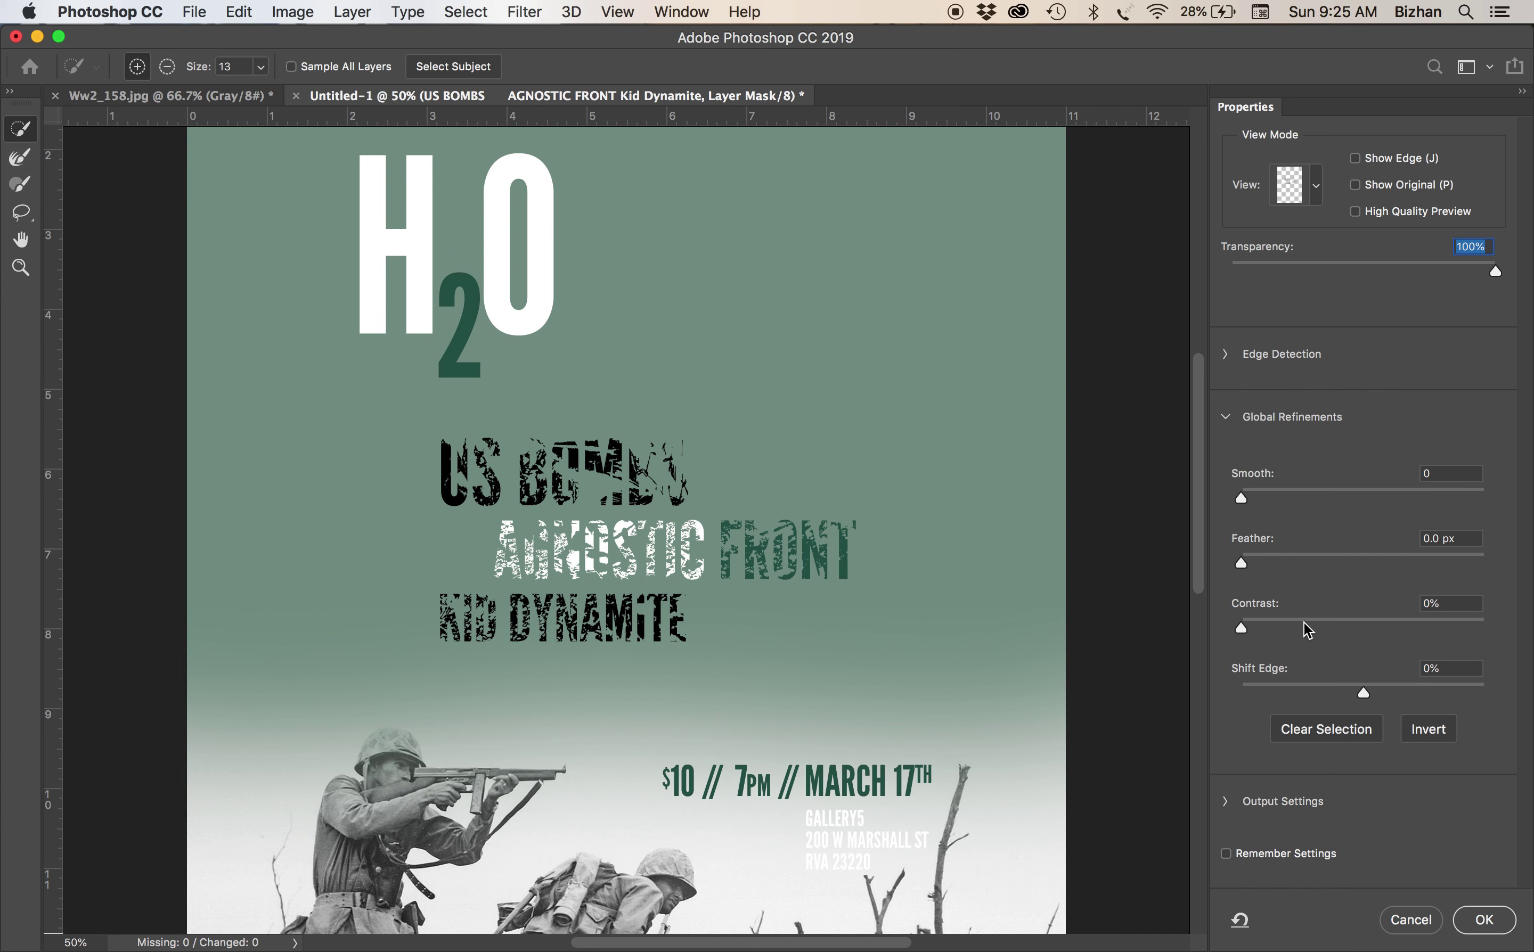
Try refining the mask with Shift Edge -65%, Contrast 56% and Smooth 52
left_click_drag(1361, 693, 1400, 696)
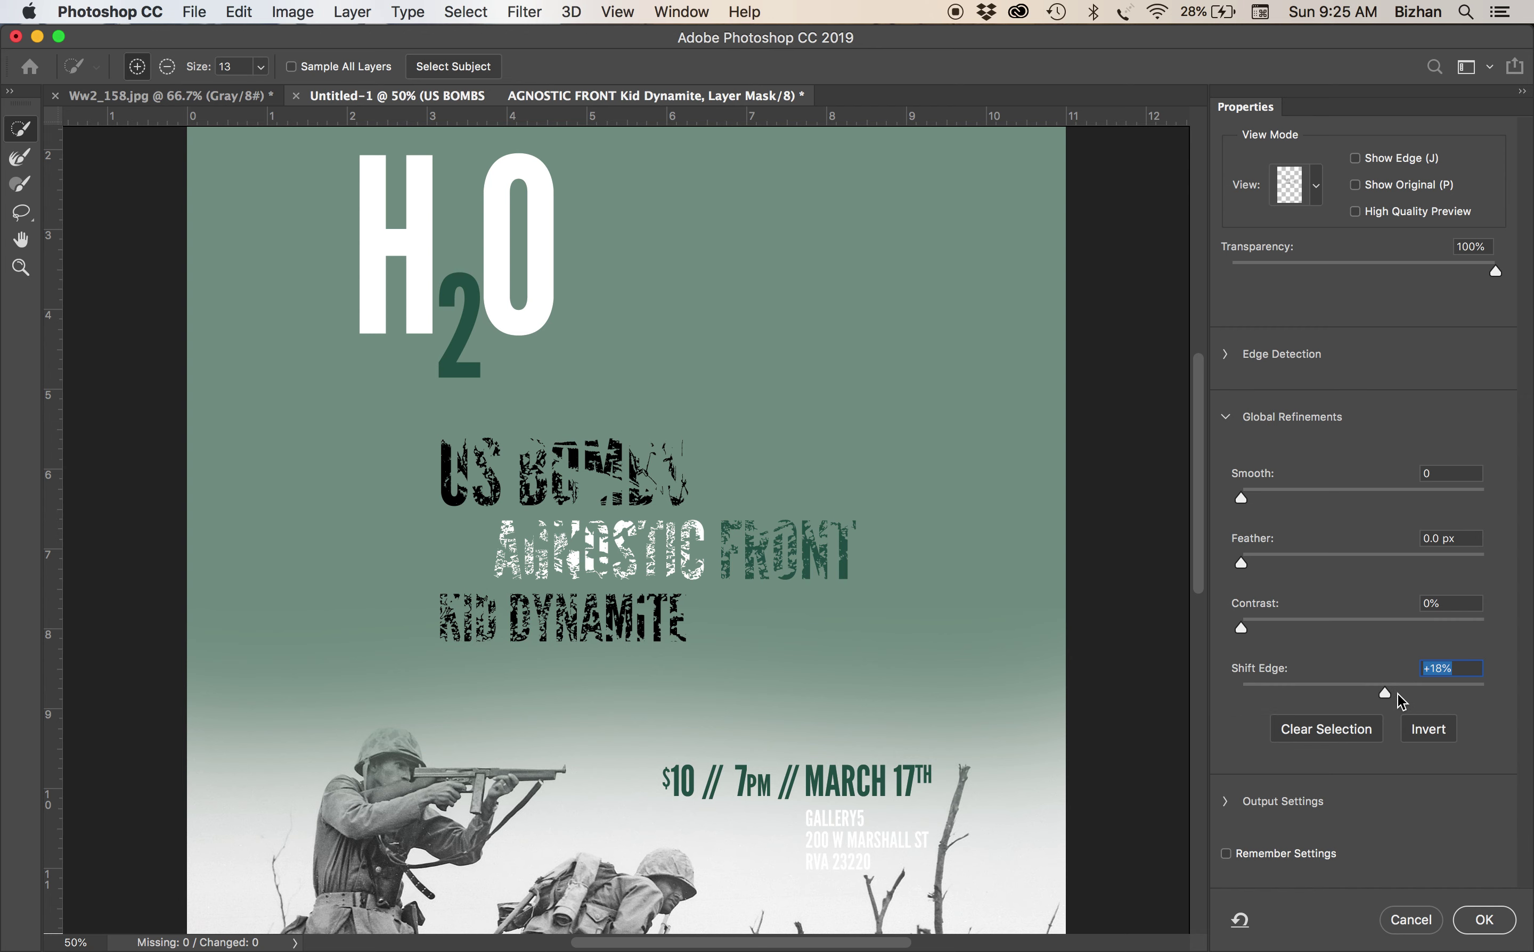
left_click(1484, 691)
left_click(1361, 692)
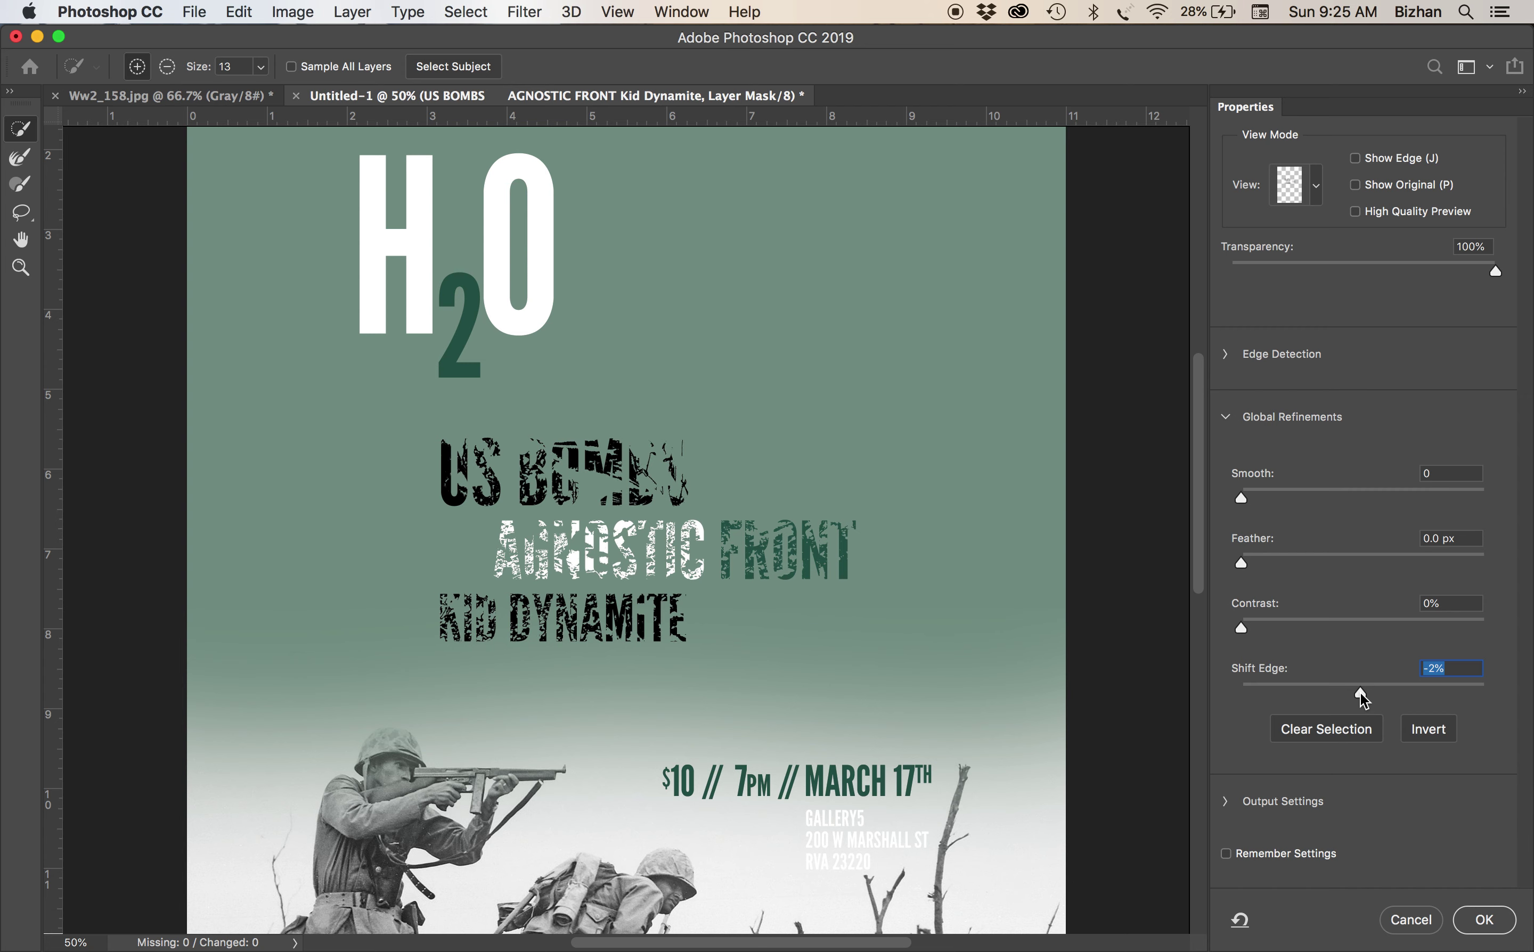
left_click_drag(1360, 693, 1284, 694)
left_click_drag(1273, 624, 1409, 620)
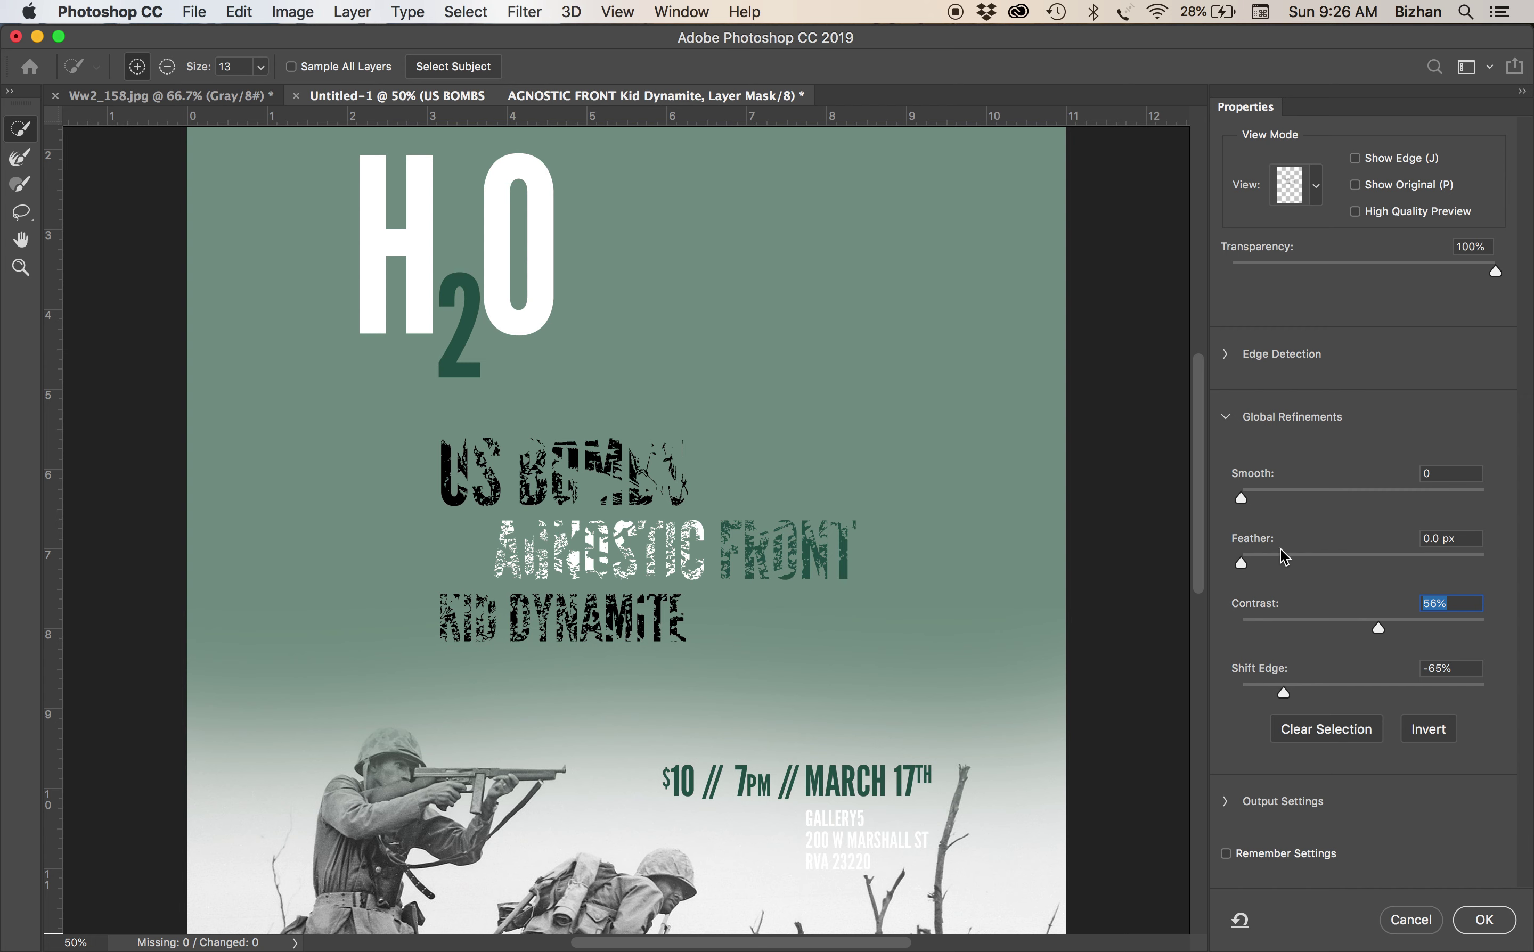
left_click_drag(1250, 491, 1369, 490)
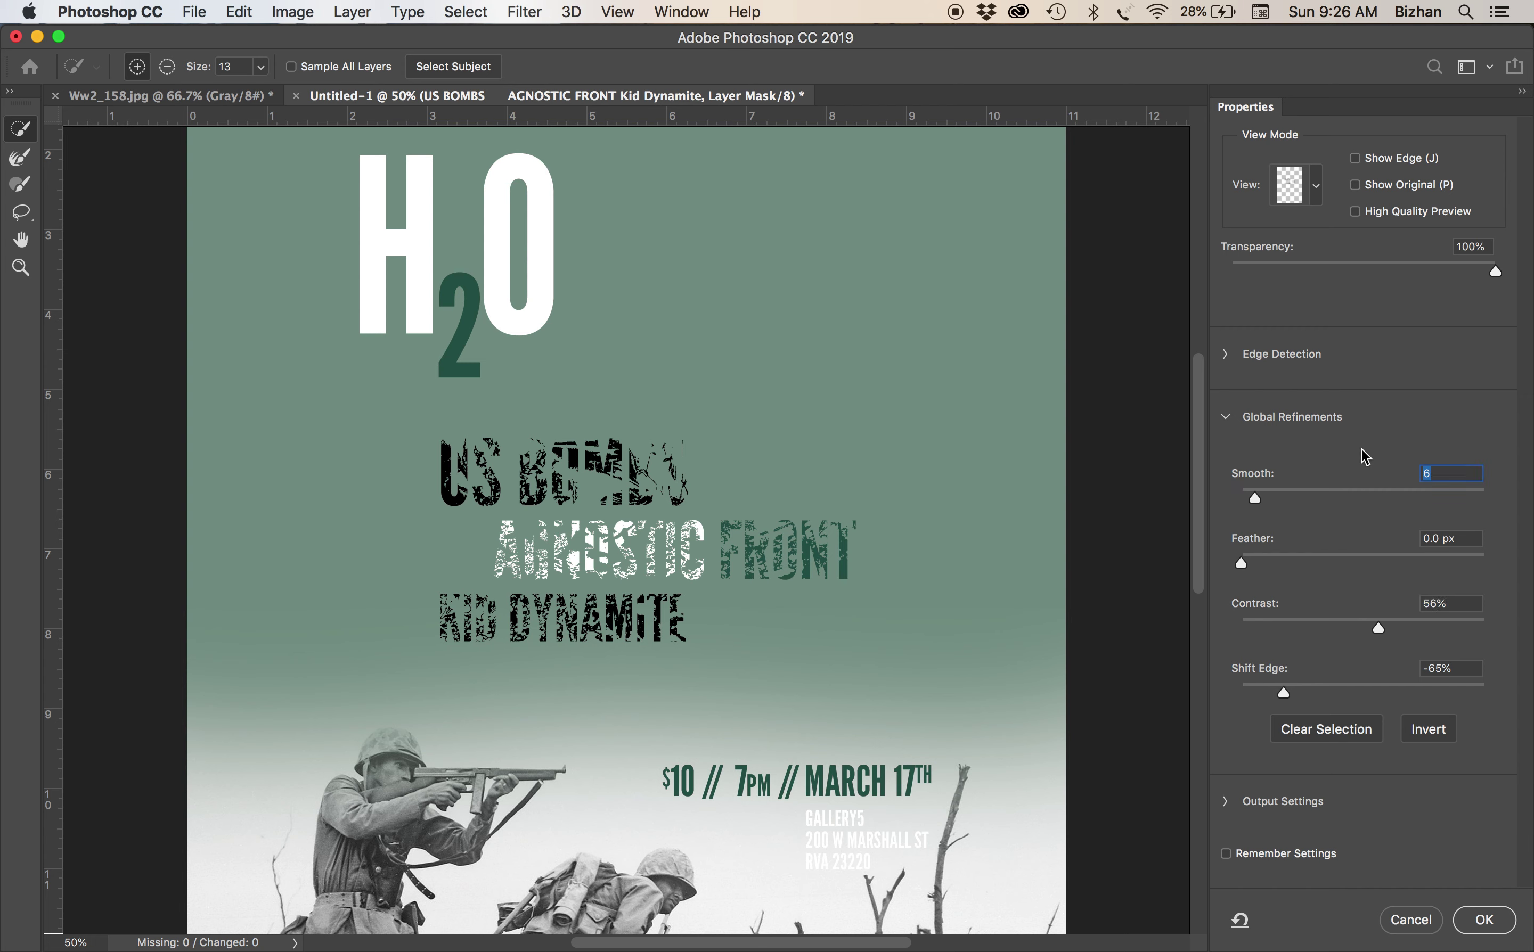
Try an edge detection radius of 2 px with Shift Edge -92%, and discard all the mask refinements
left_click(1225, 356)
left_click(1294, 442)
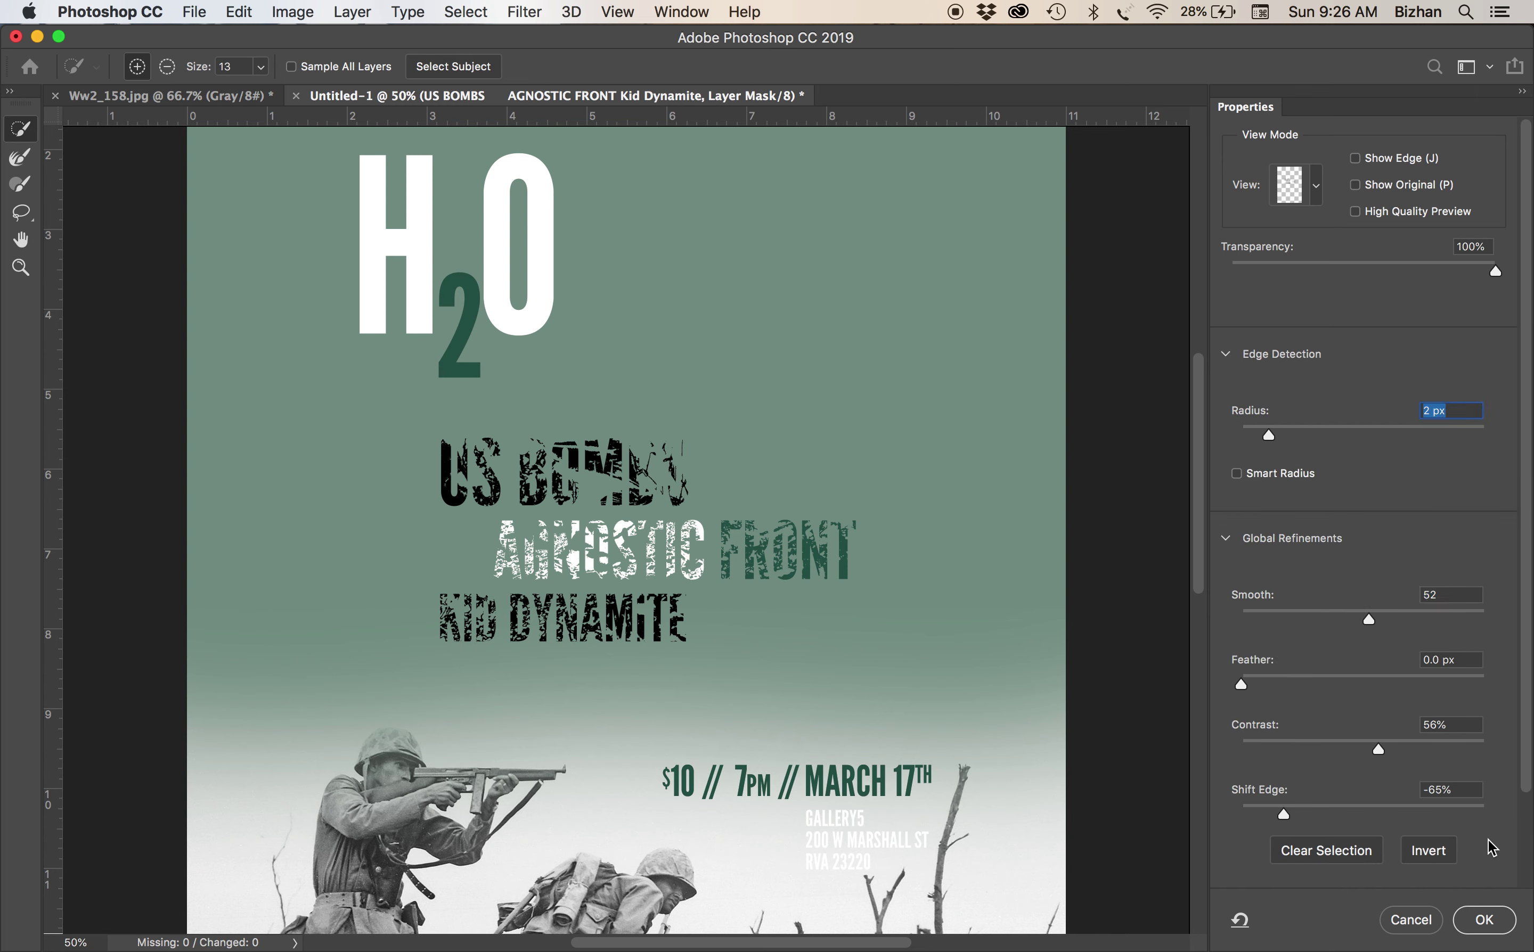
left_click(1279, 807)
left_click_drag(1278, 820, 1250, 819)
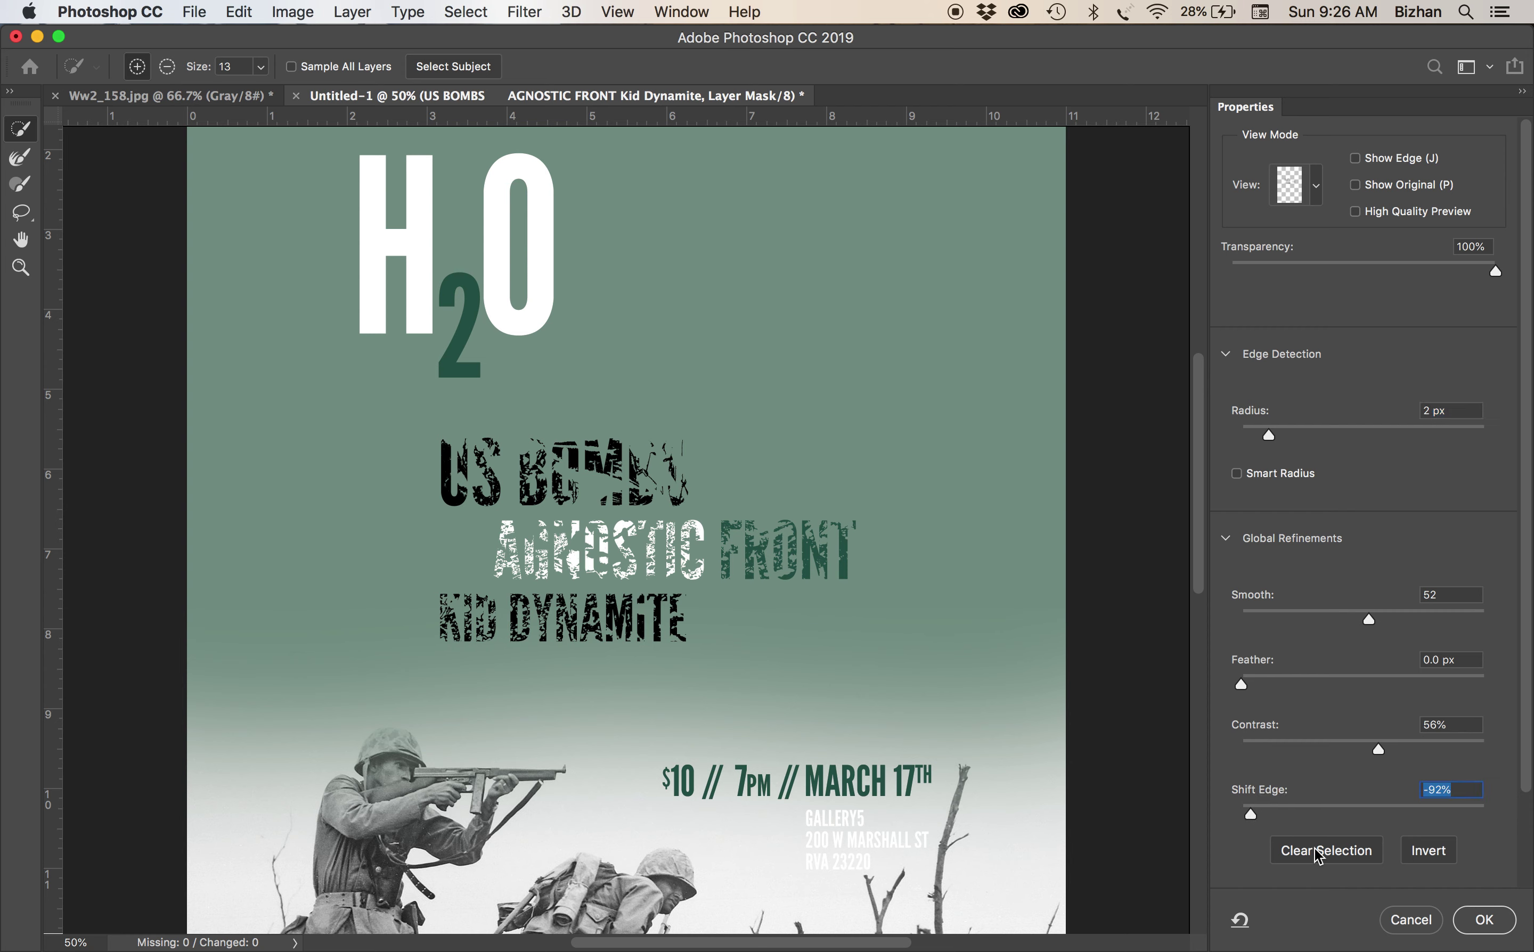
left_click(1415, 927)
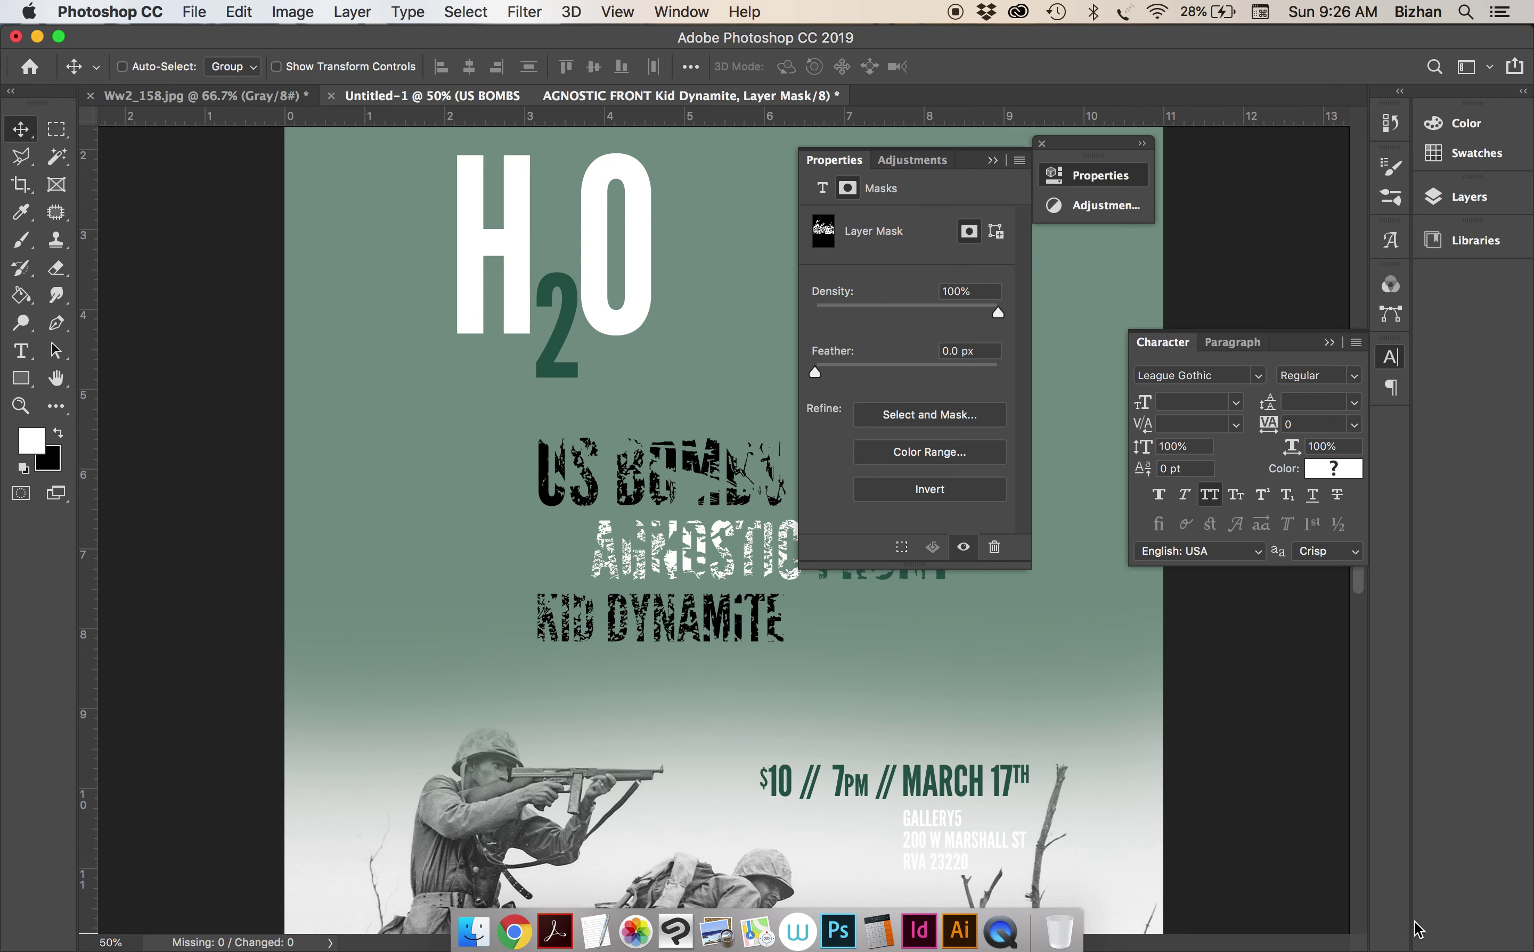
Delete the layer mask from the US BOMBS band names text layer
left_click(992, 161)
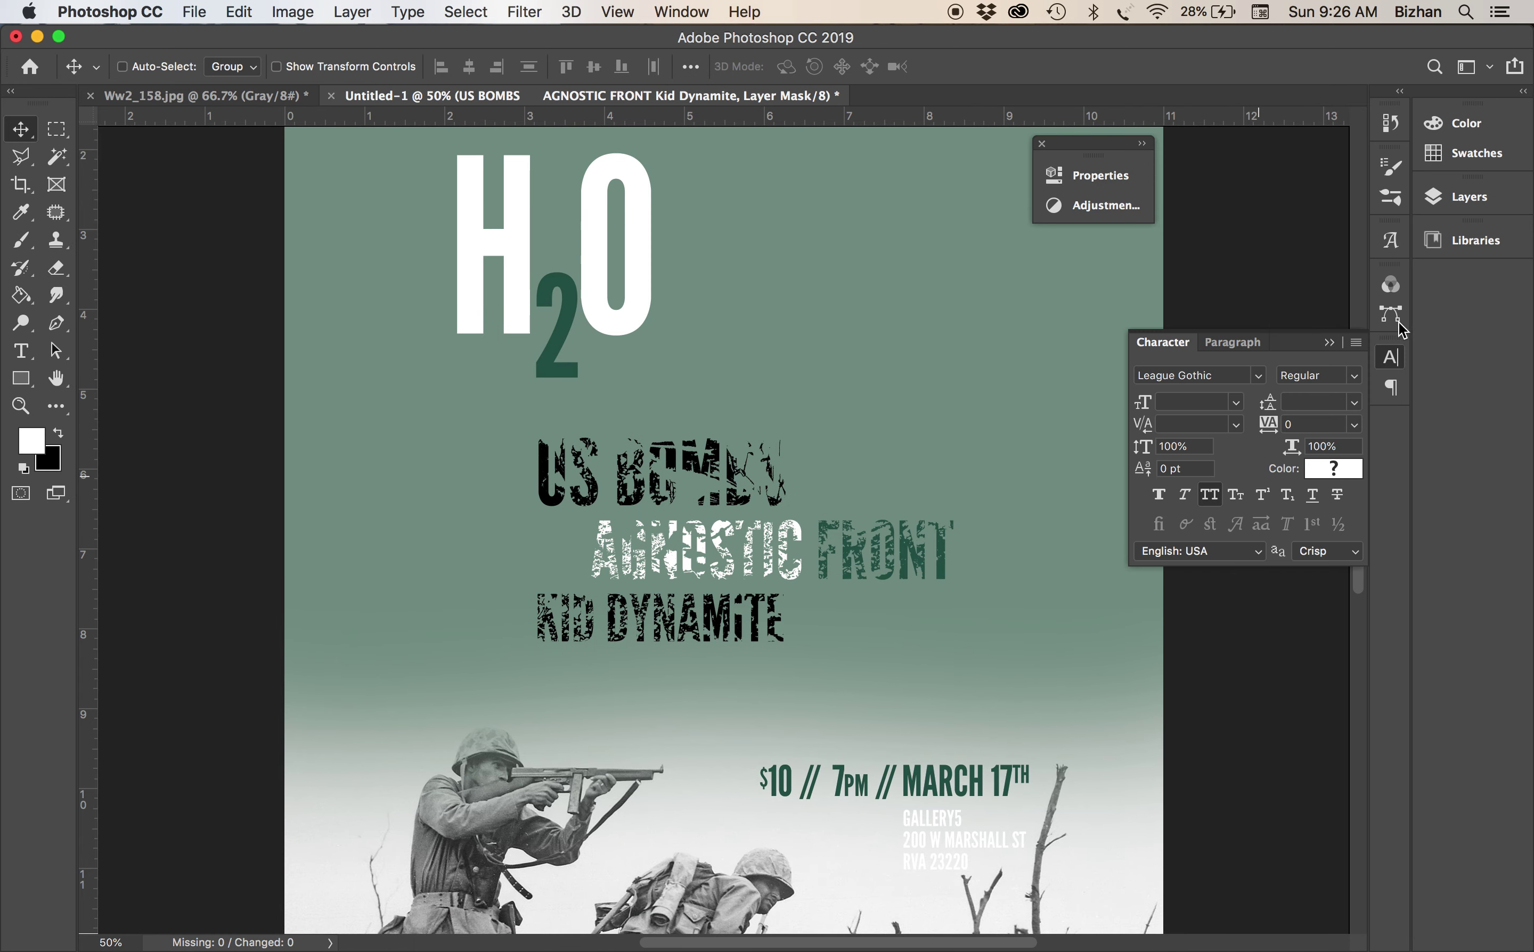
left_click(1448, 197)
left_click_drag(1259, 384, 1376, 860)
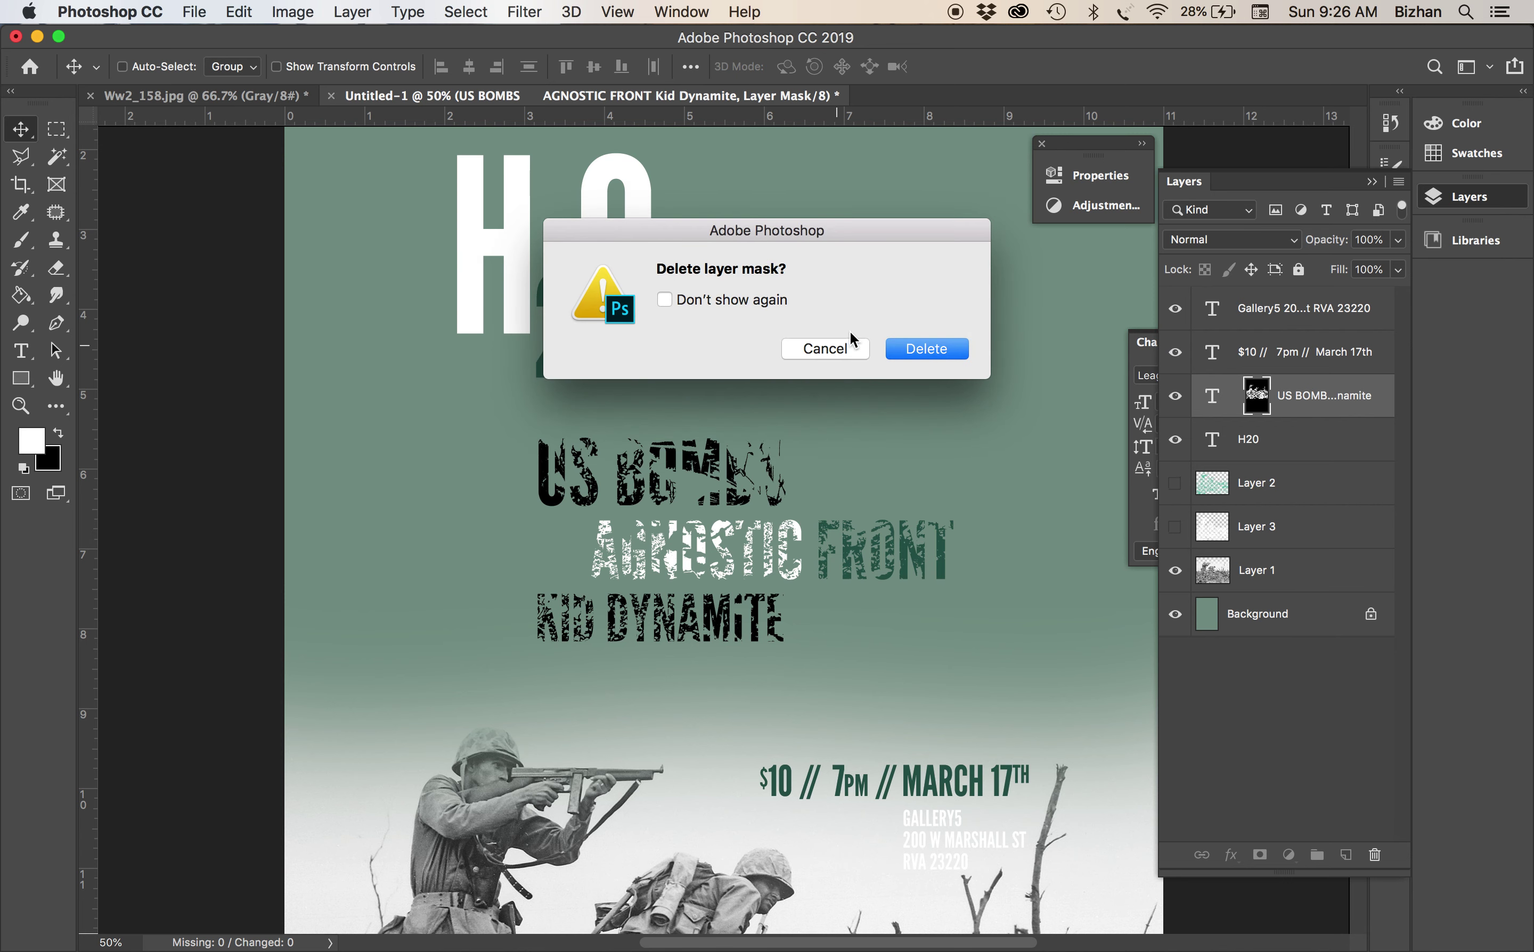
left_click(889, 343)
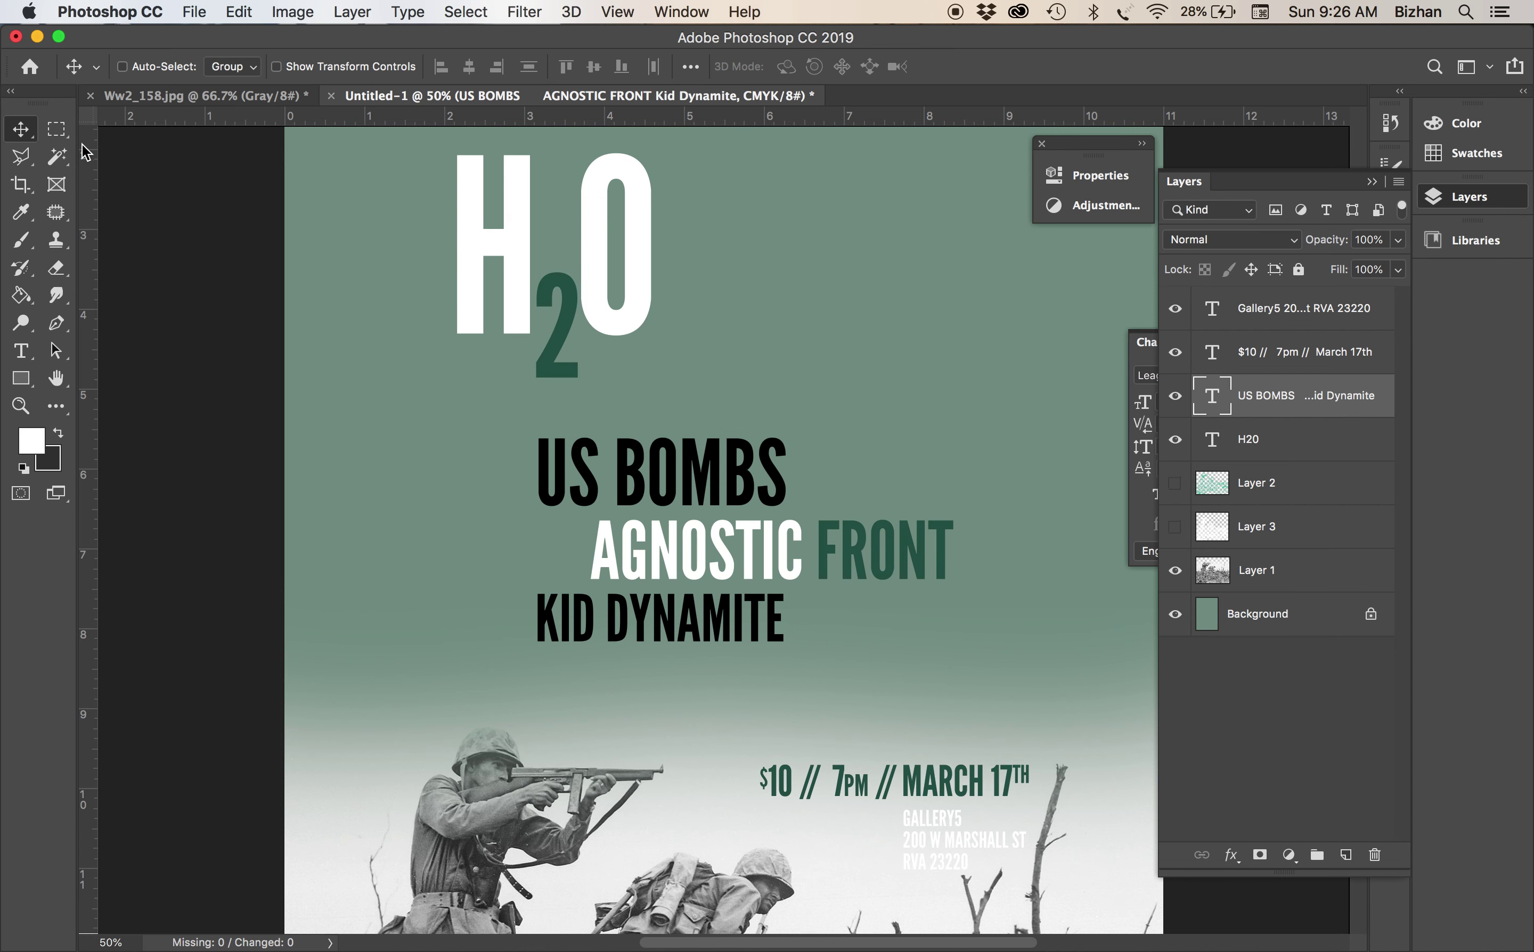
Set the Magic Wand tolerance to 18 and sample the rocky ground below the soldier's boot on Layer 1
left_click(55, 156)
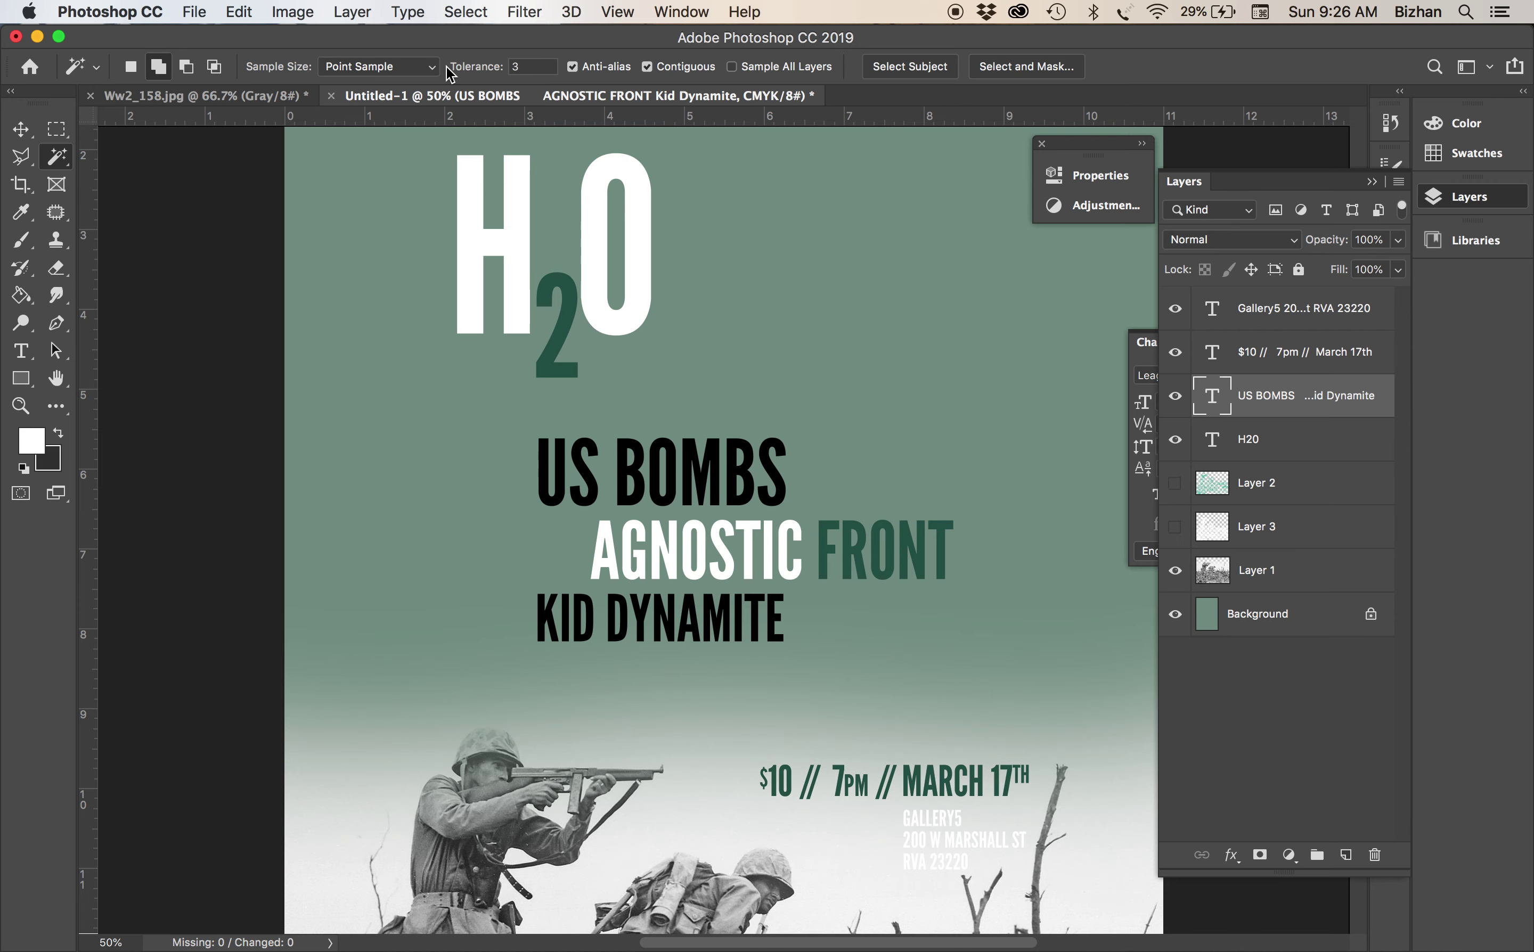
left_click_drag(467, 68, 483, 67)
scroll(645, 707, "down", 10)
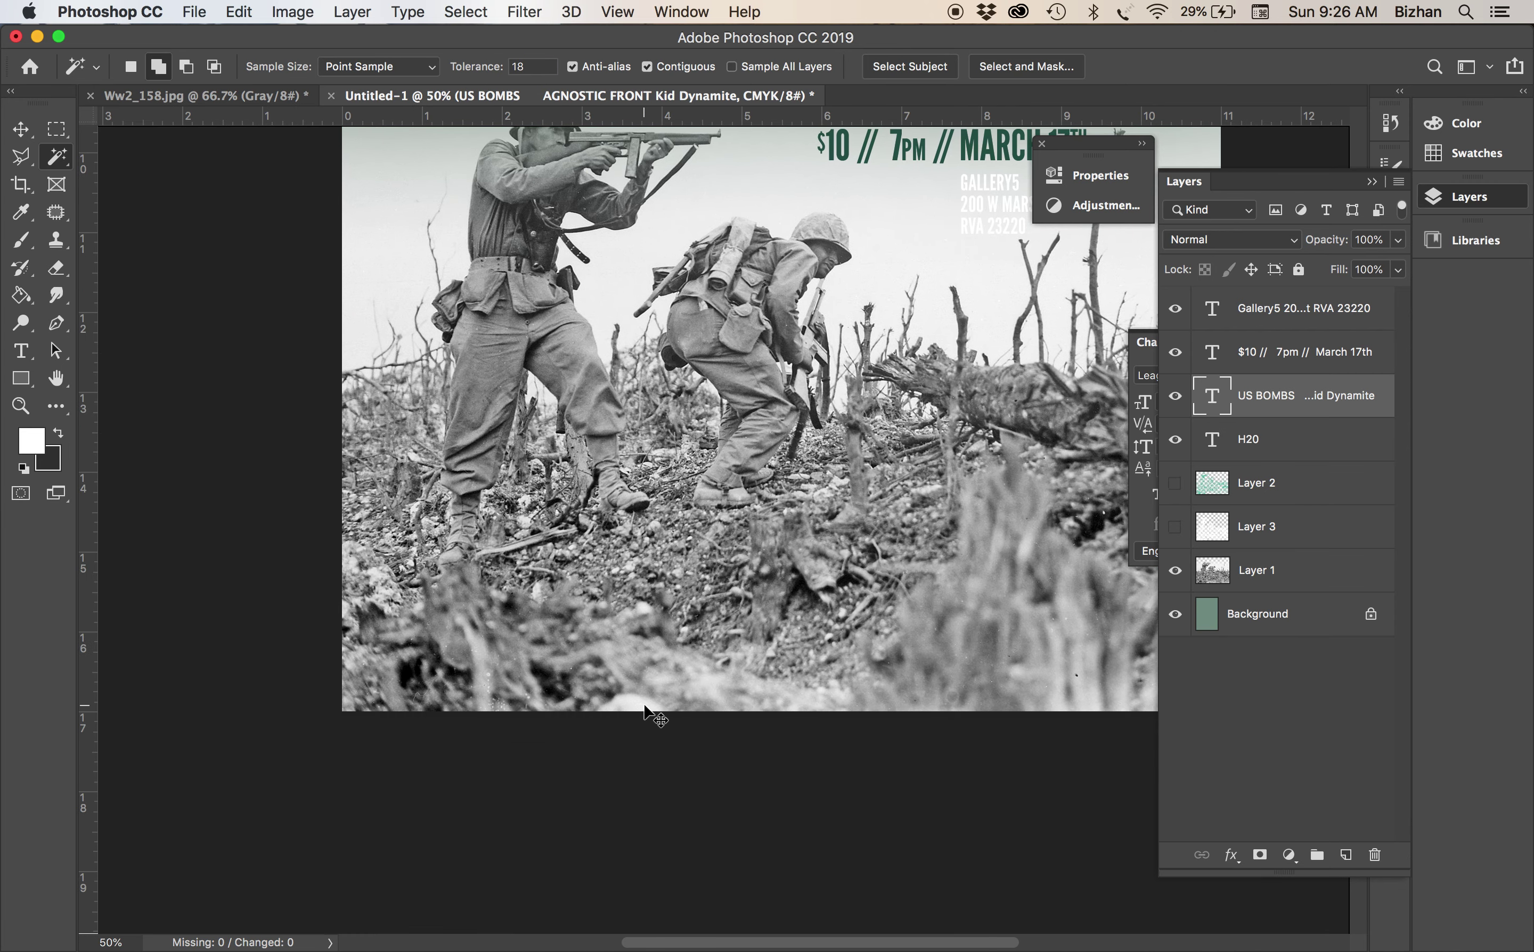
key("super+equal")
key("super+equal")
key("super+a")
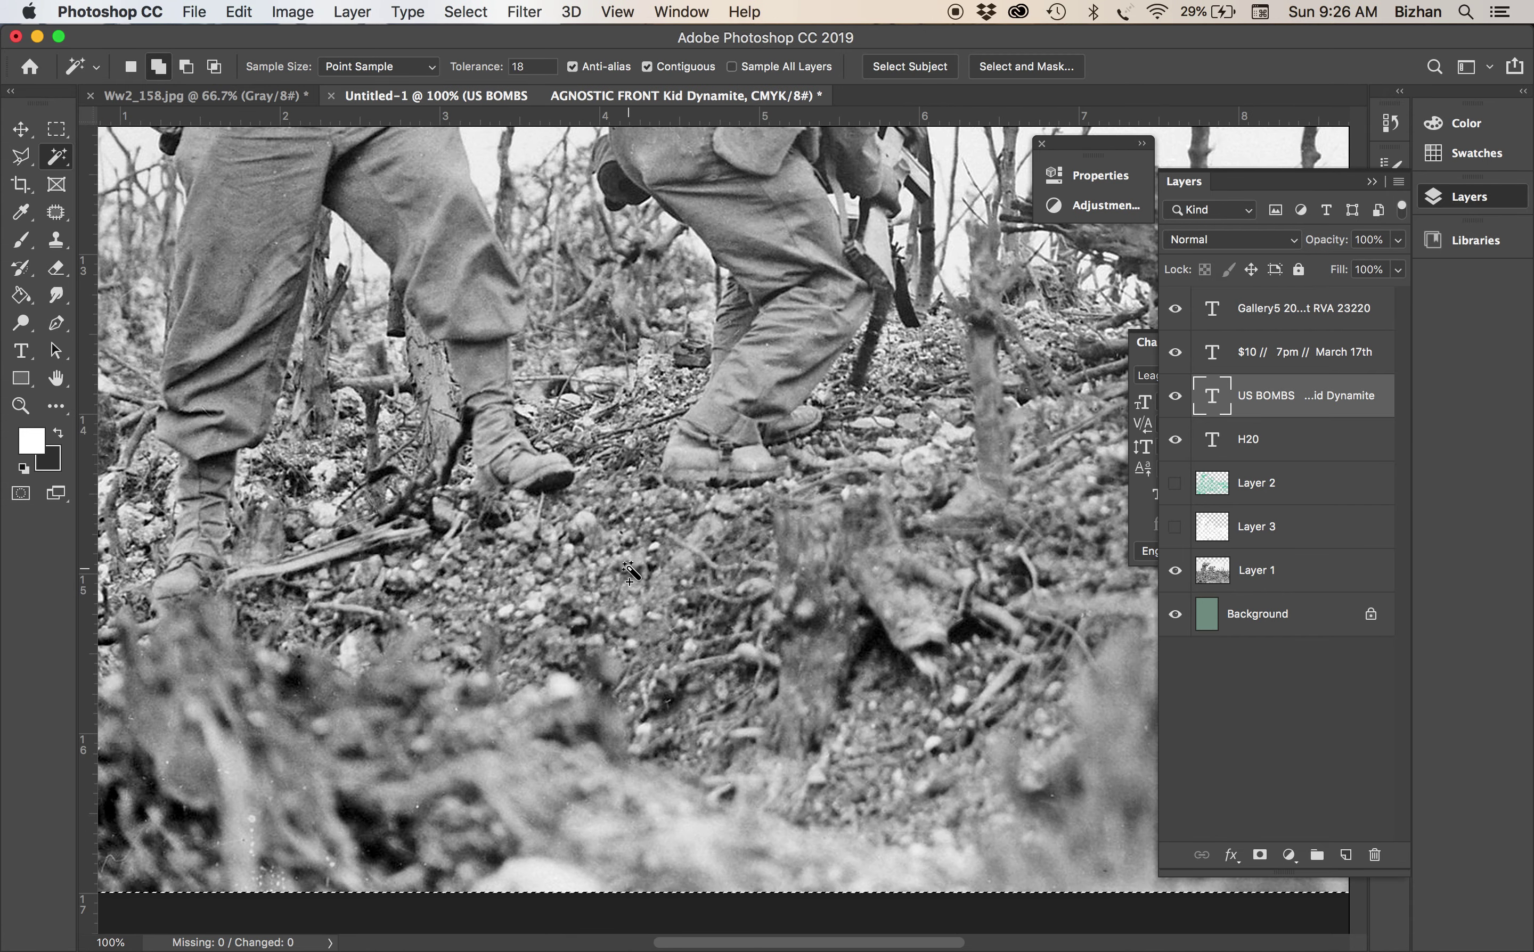
key("super+d")
left_click(1250, 570)
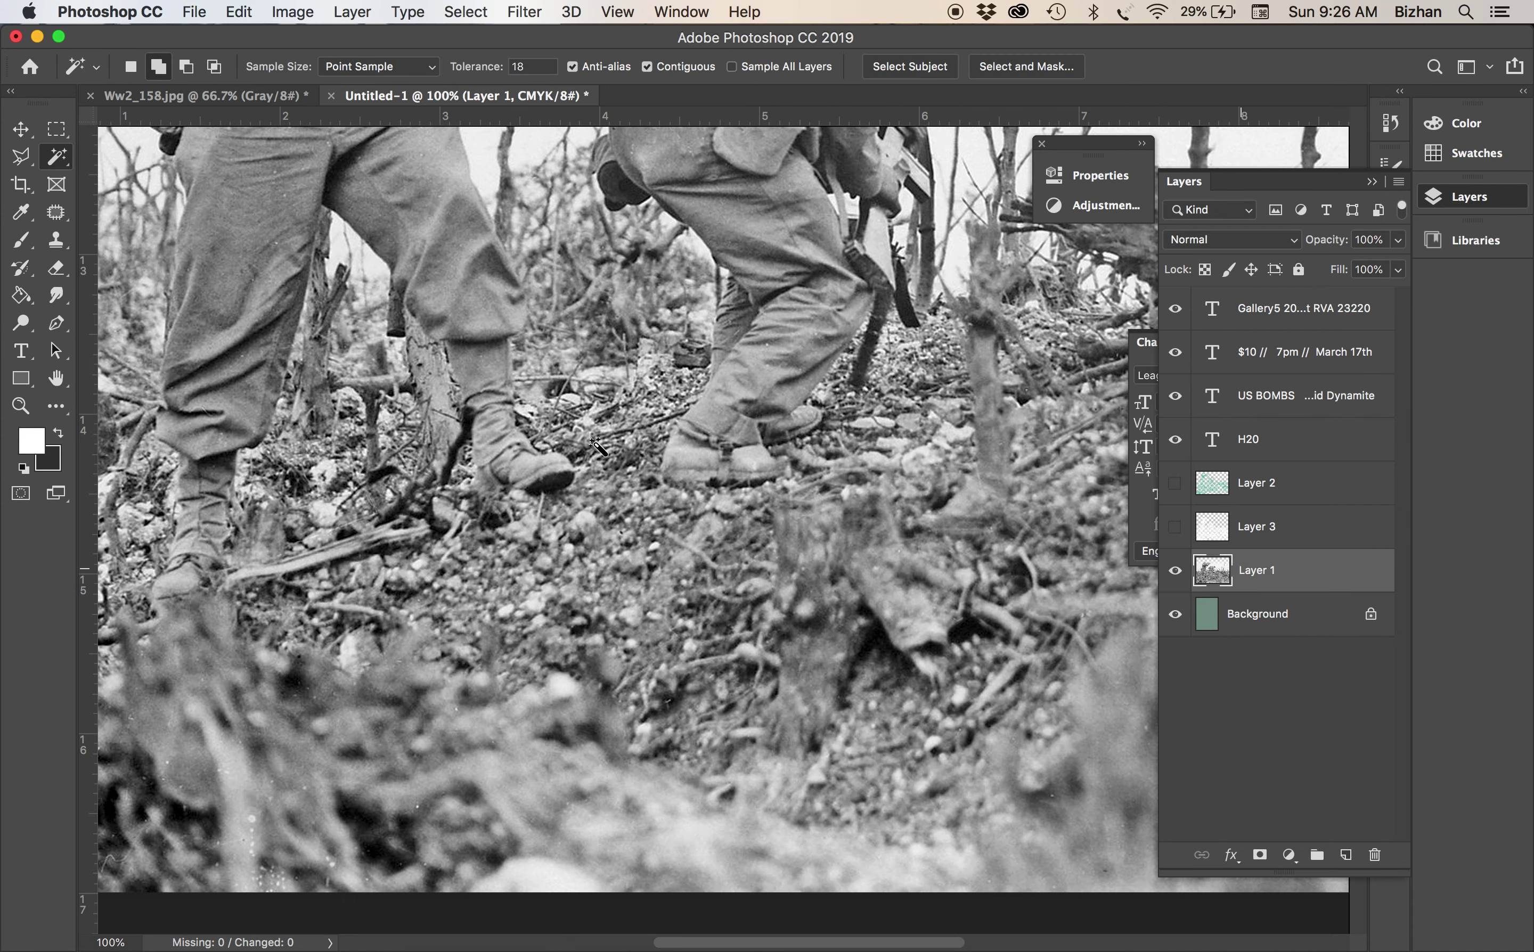
left_click(521, 534)
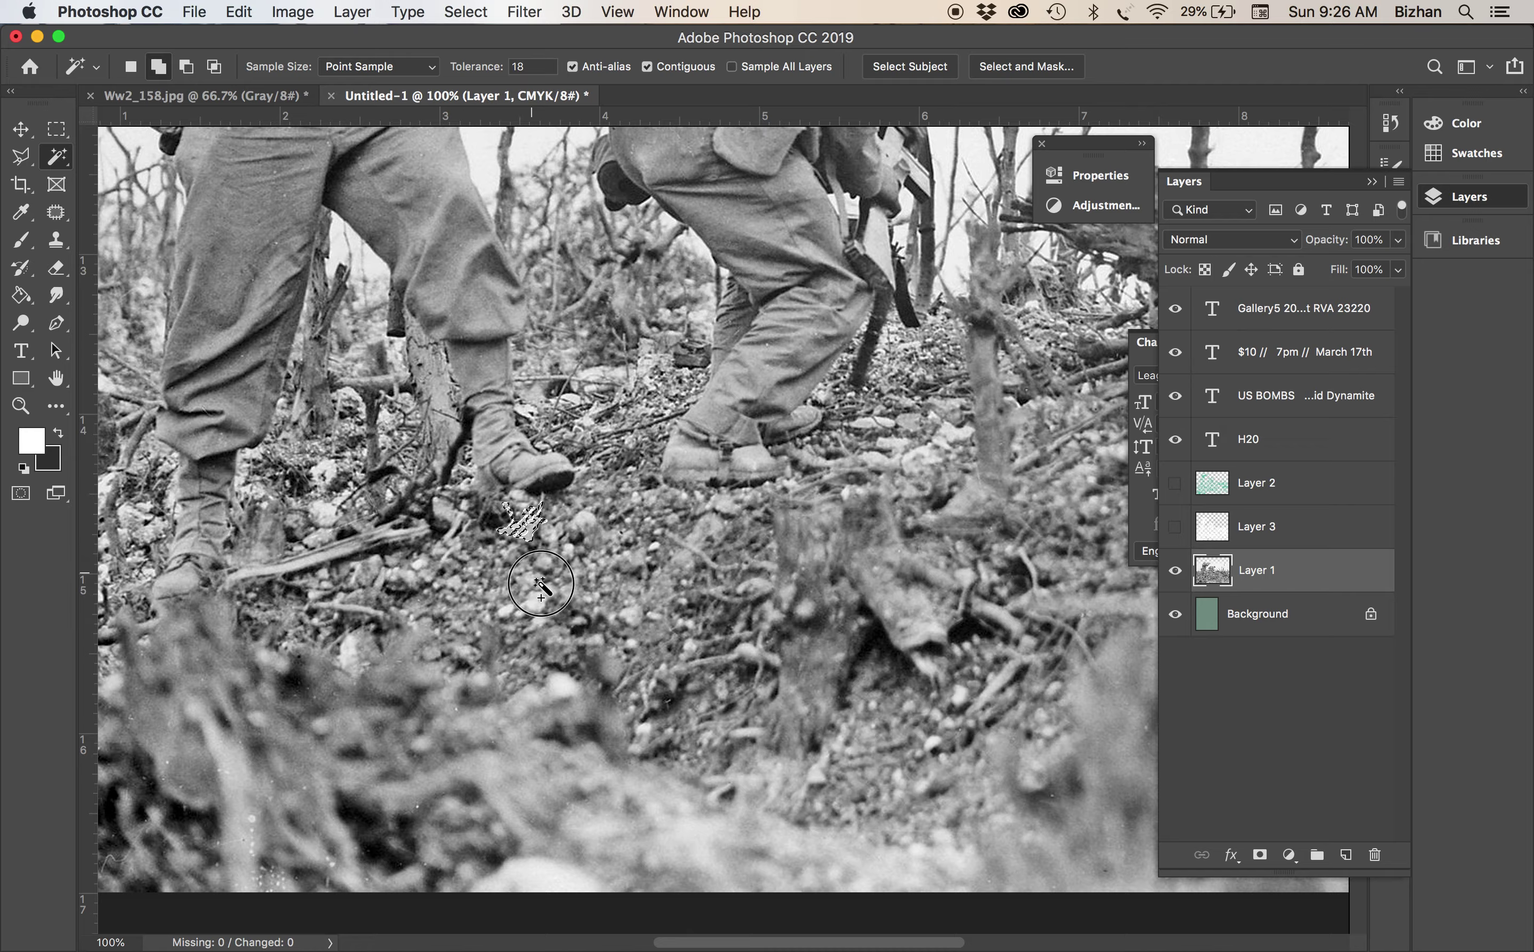
Turn off Contiguous, drop the small selection and select the matching ground tones across all of Layer 1
left_click(649, 66)
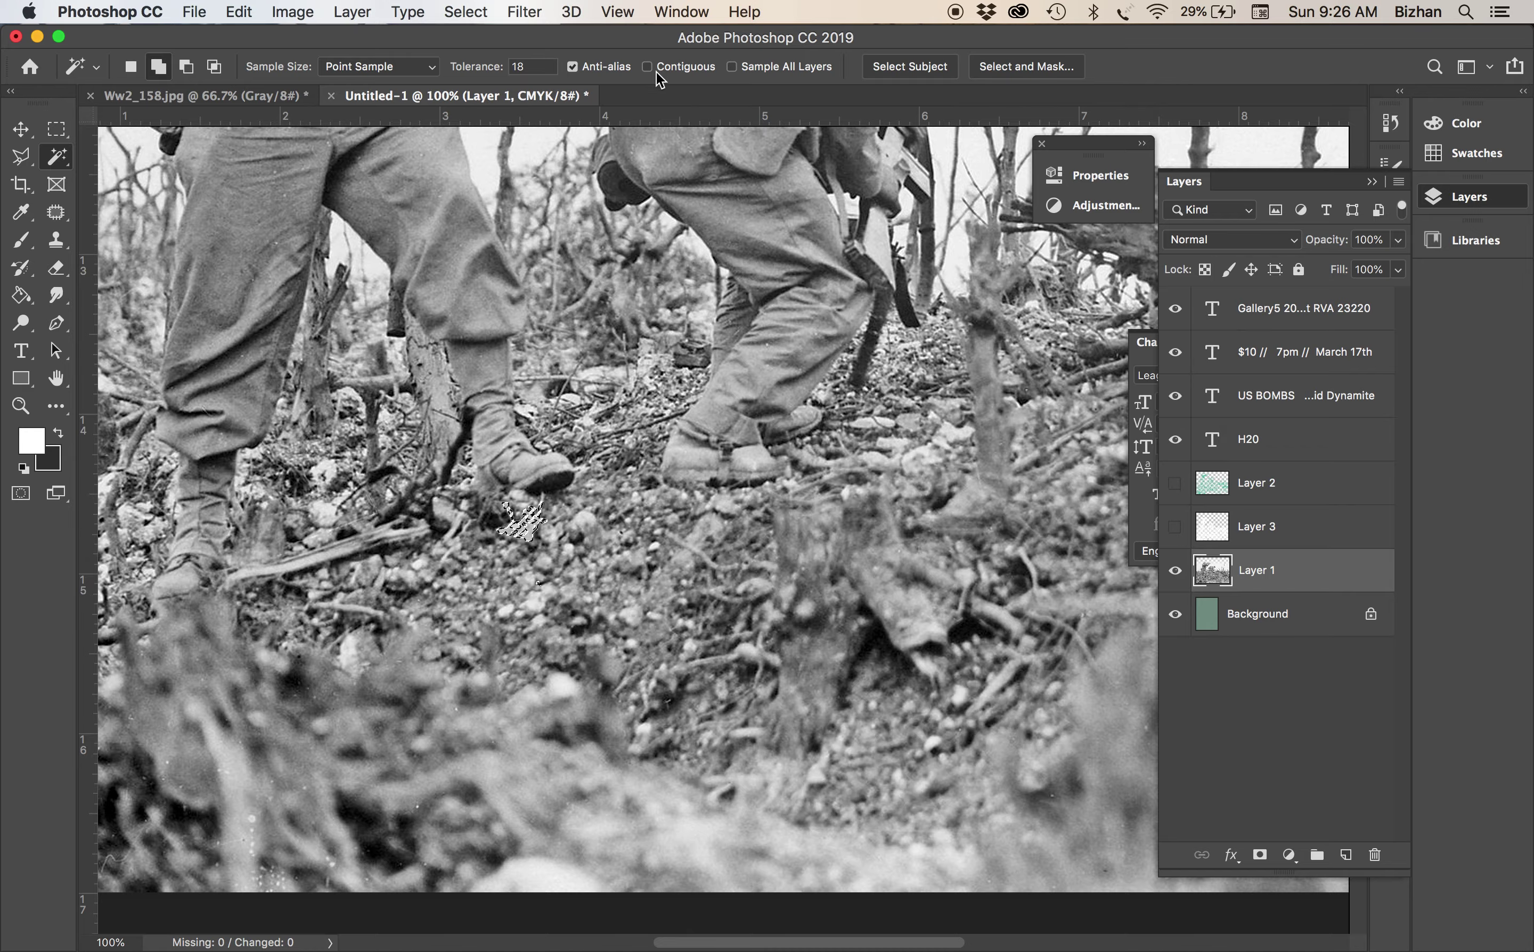
left_click(590, 611)
key("super+d")
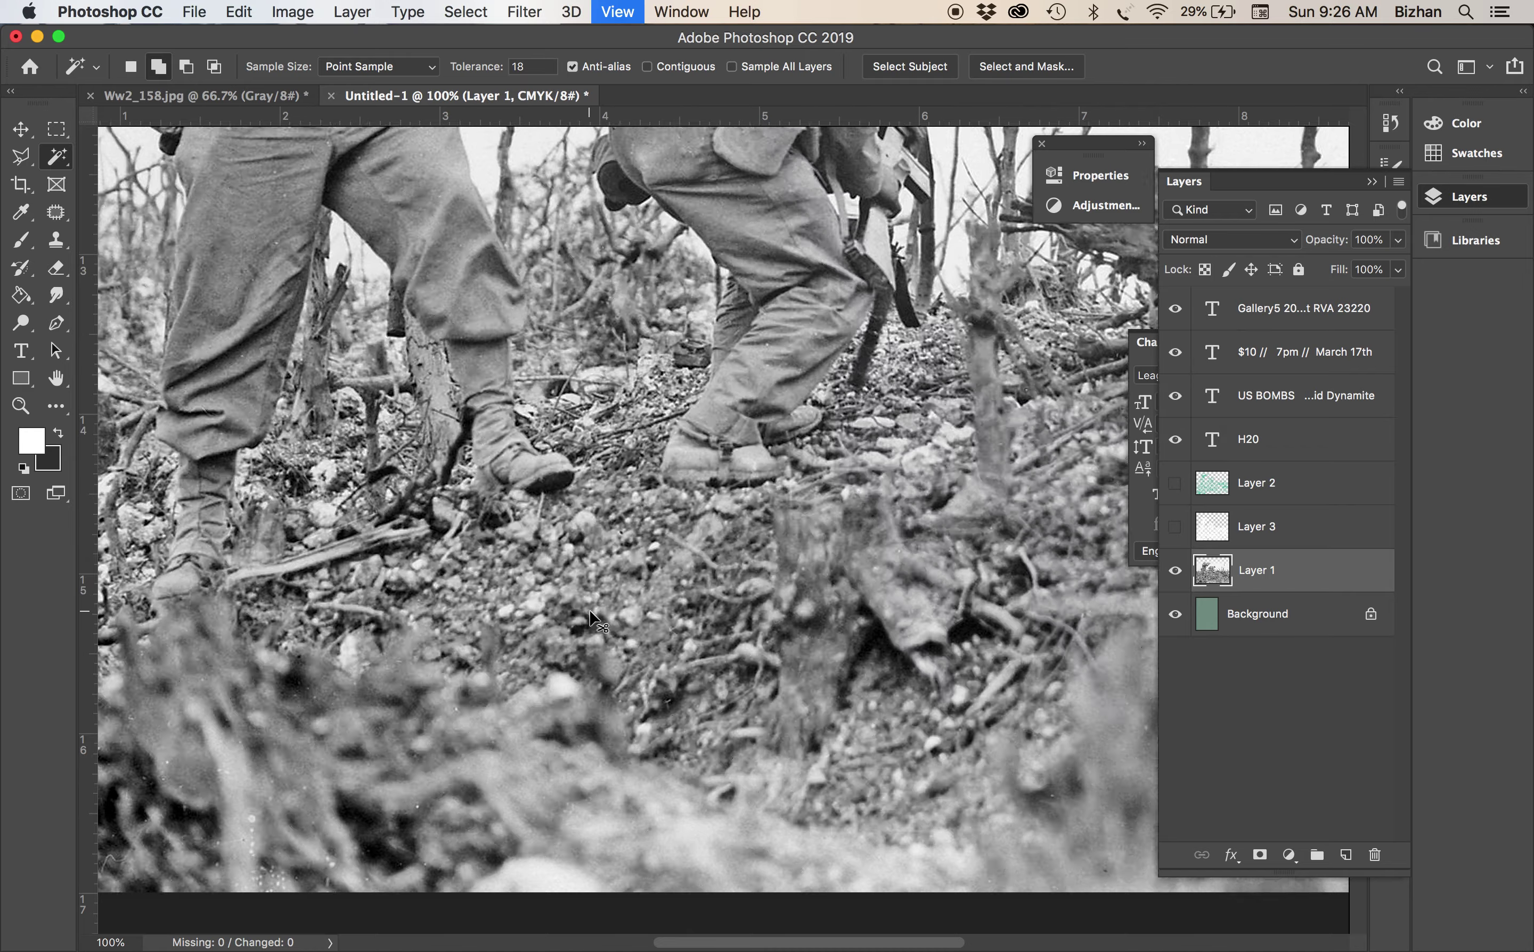
key("super+minus")
key("super+minus")
scroll(700, 562, "up", 5)
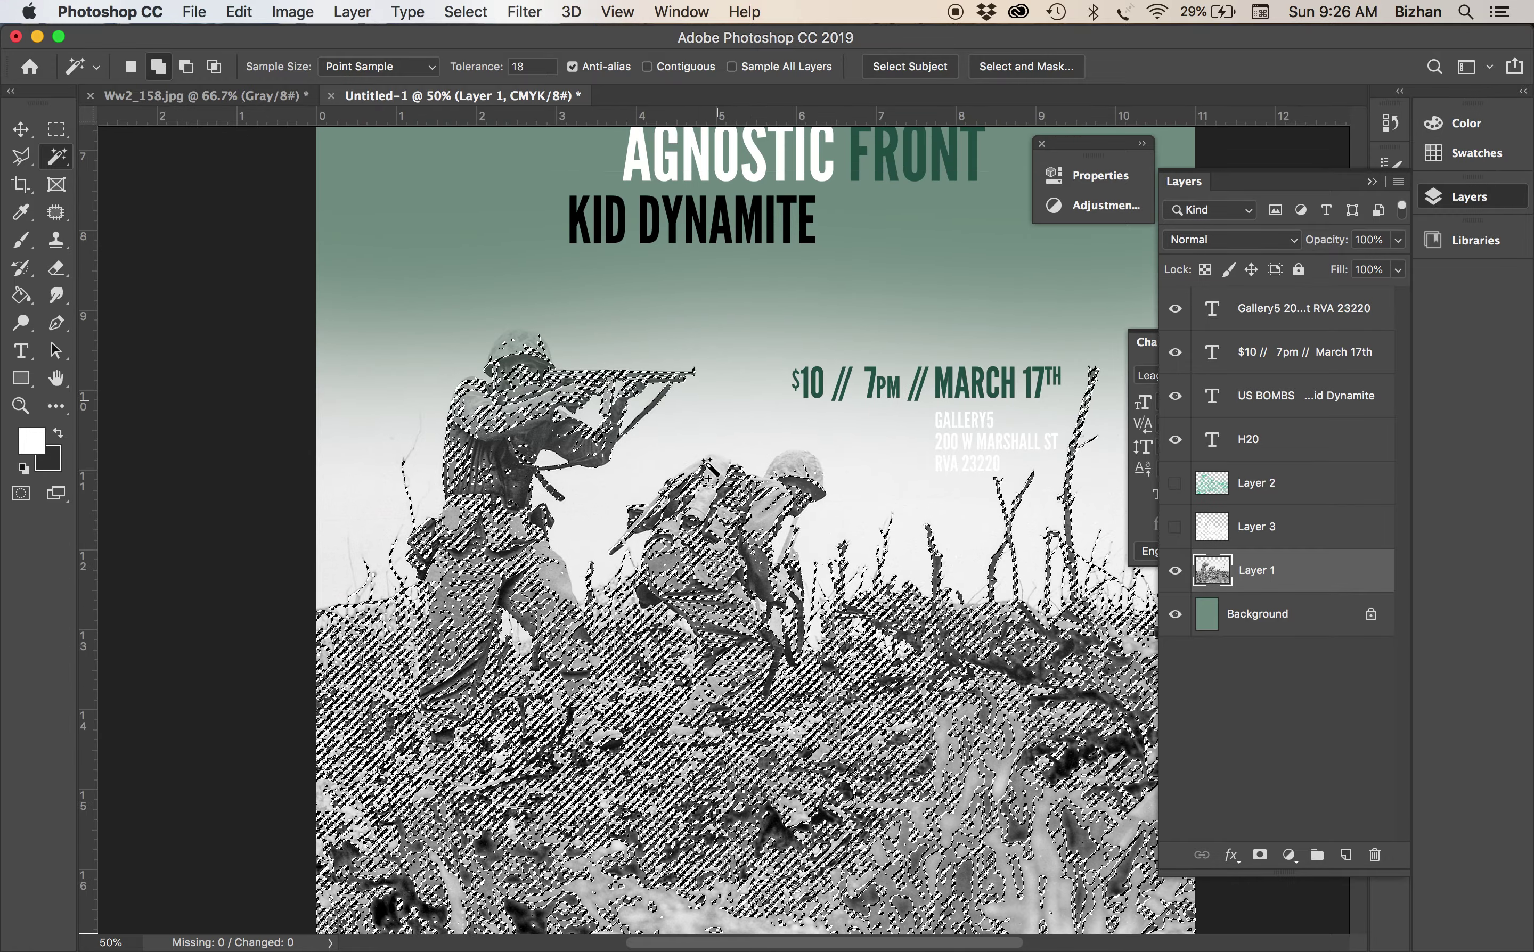
Move the selection outline up over the band names and add it as a mask to their text layer
left_click(58, 130)
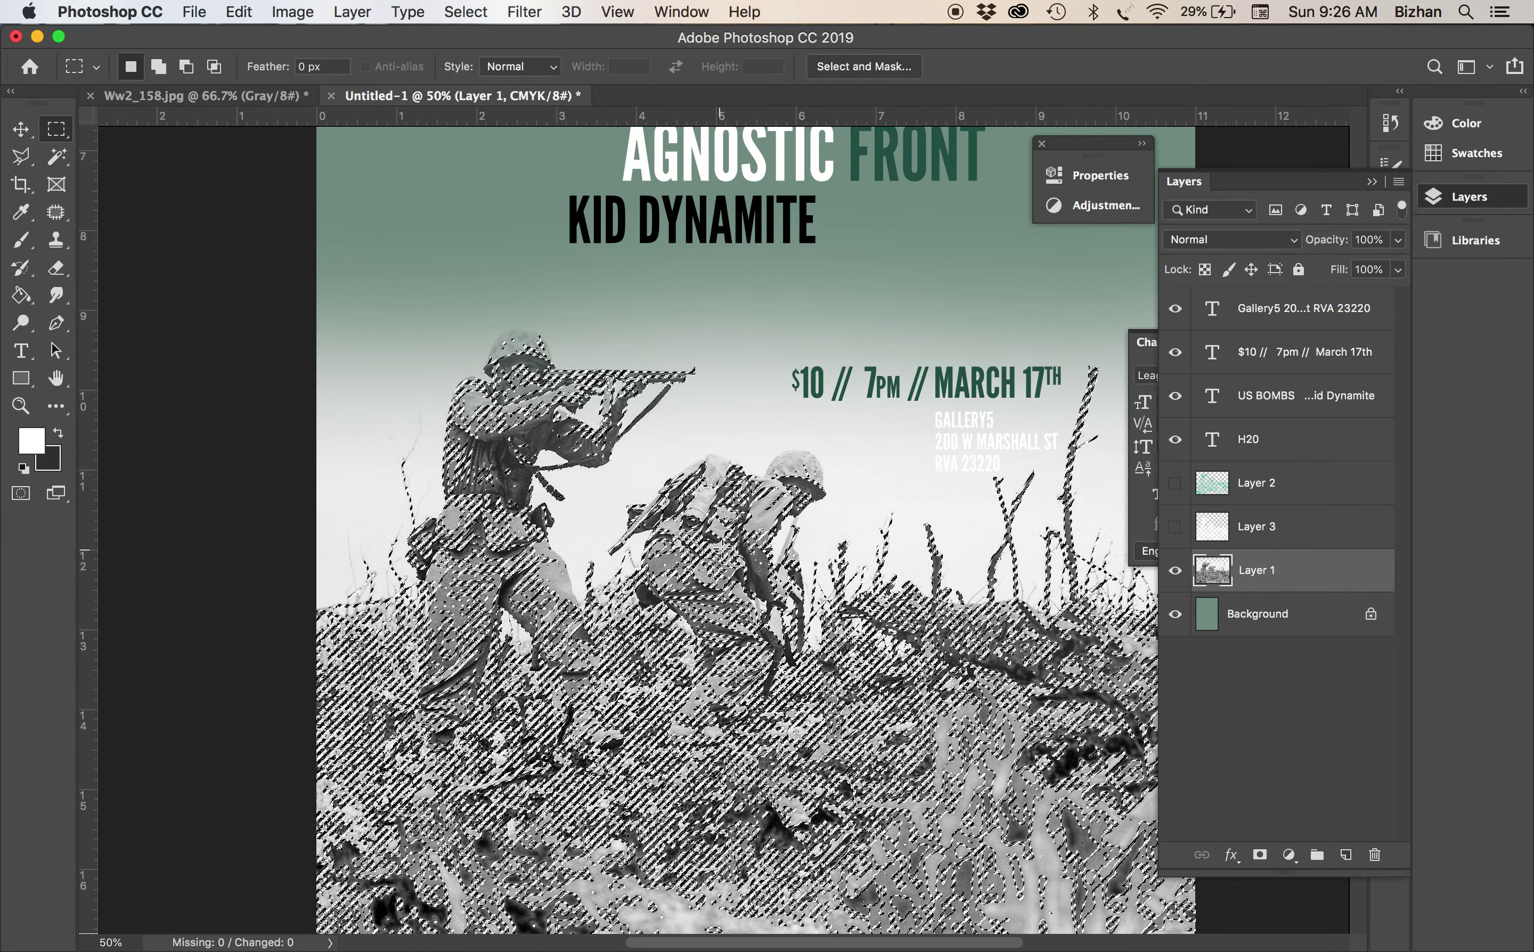
left_click(722, 548)
key("super+shift+d")
left_click_drag(722, 548, 774, 144)
scroll(787, 340, "up", 10)
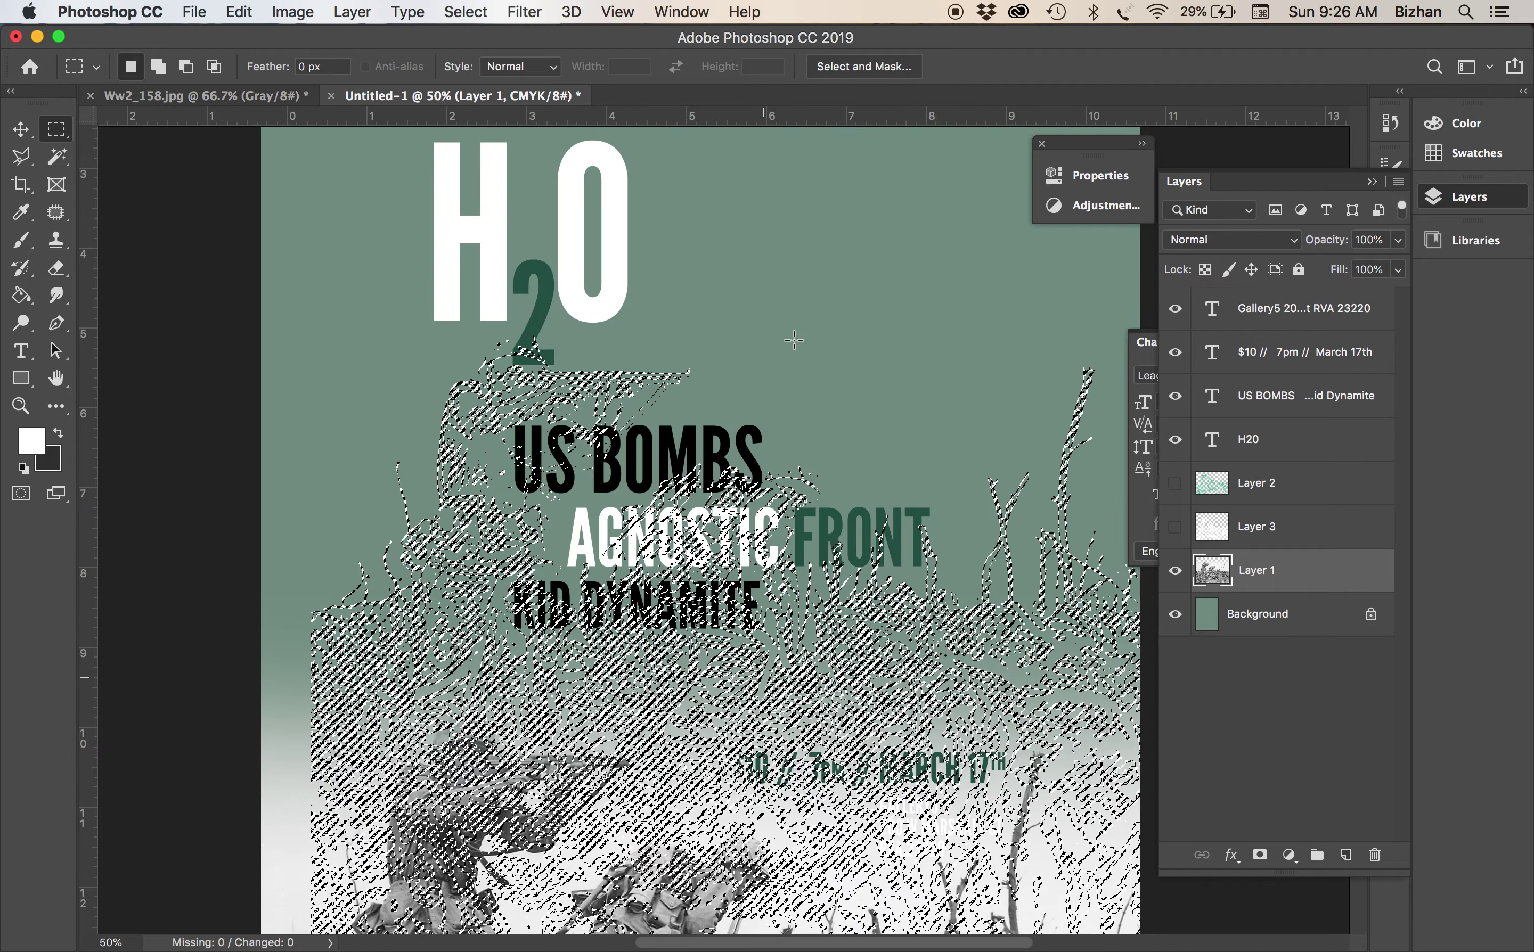
left_click(1267, 401)
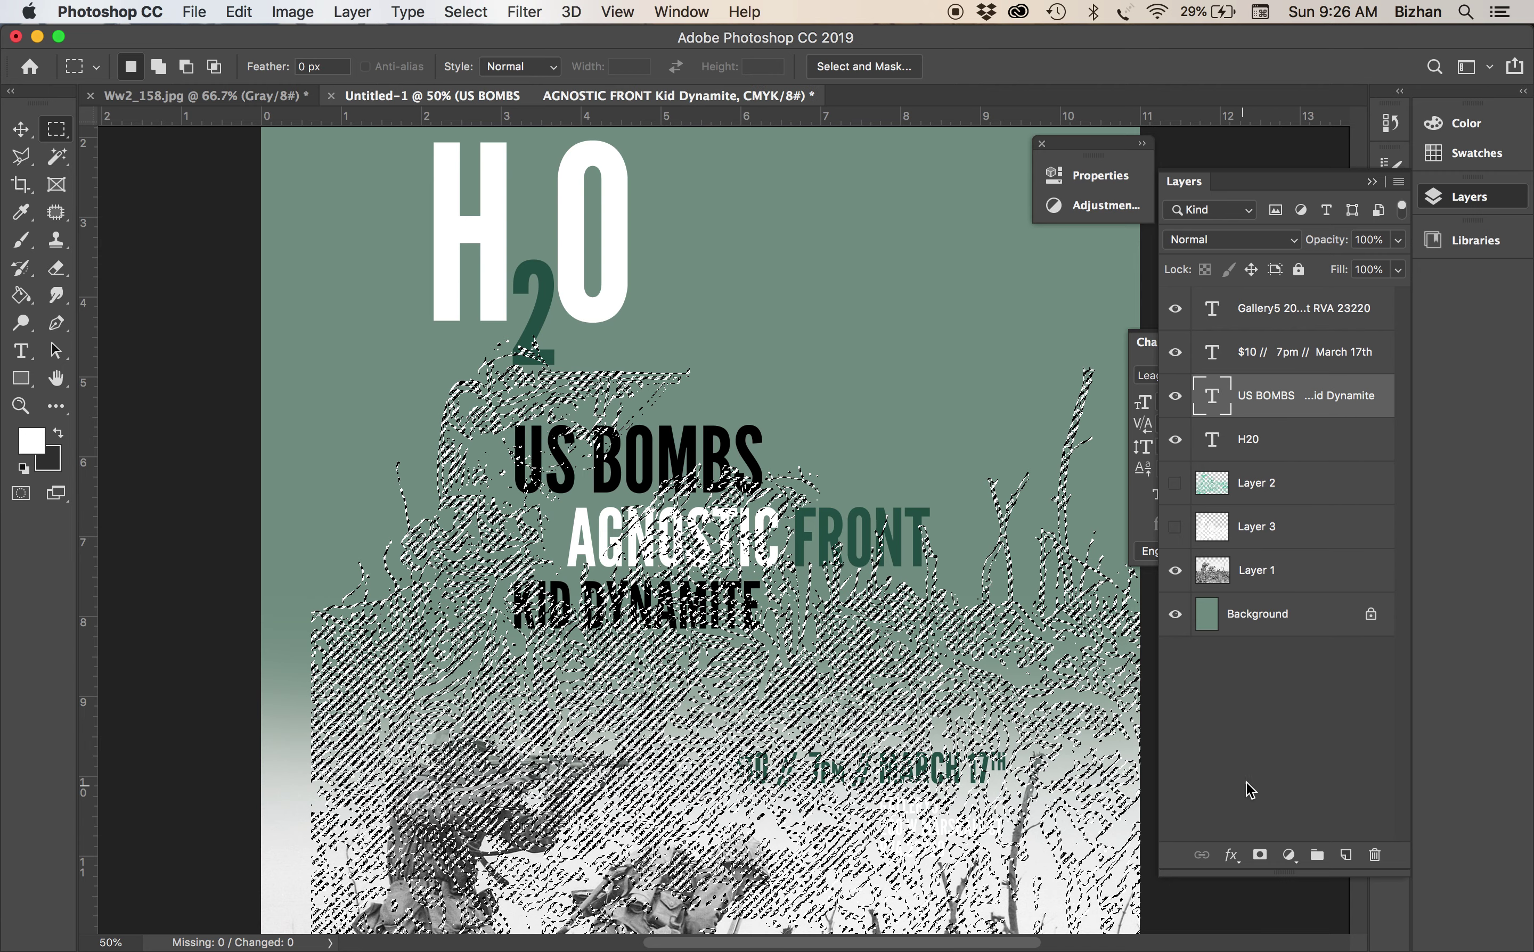
left_click(1260, 855)
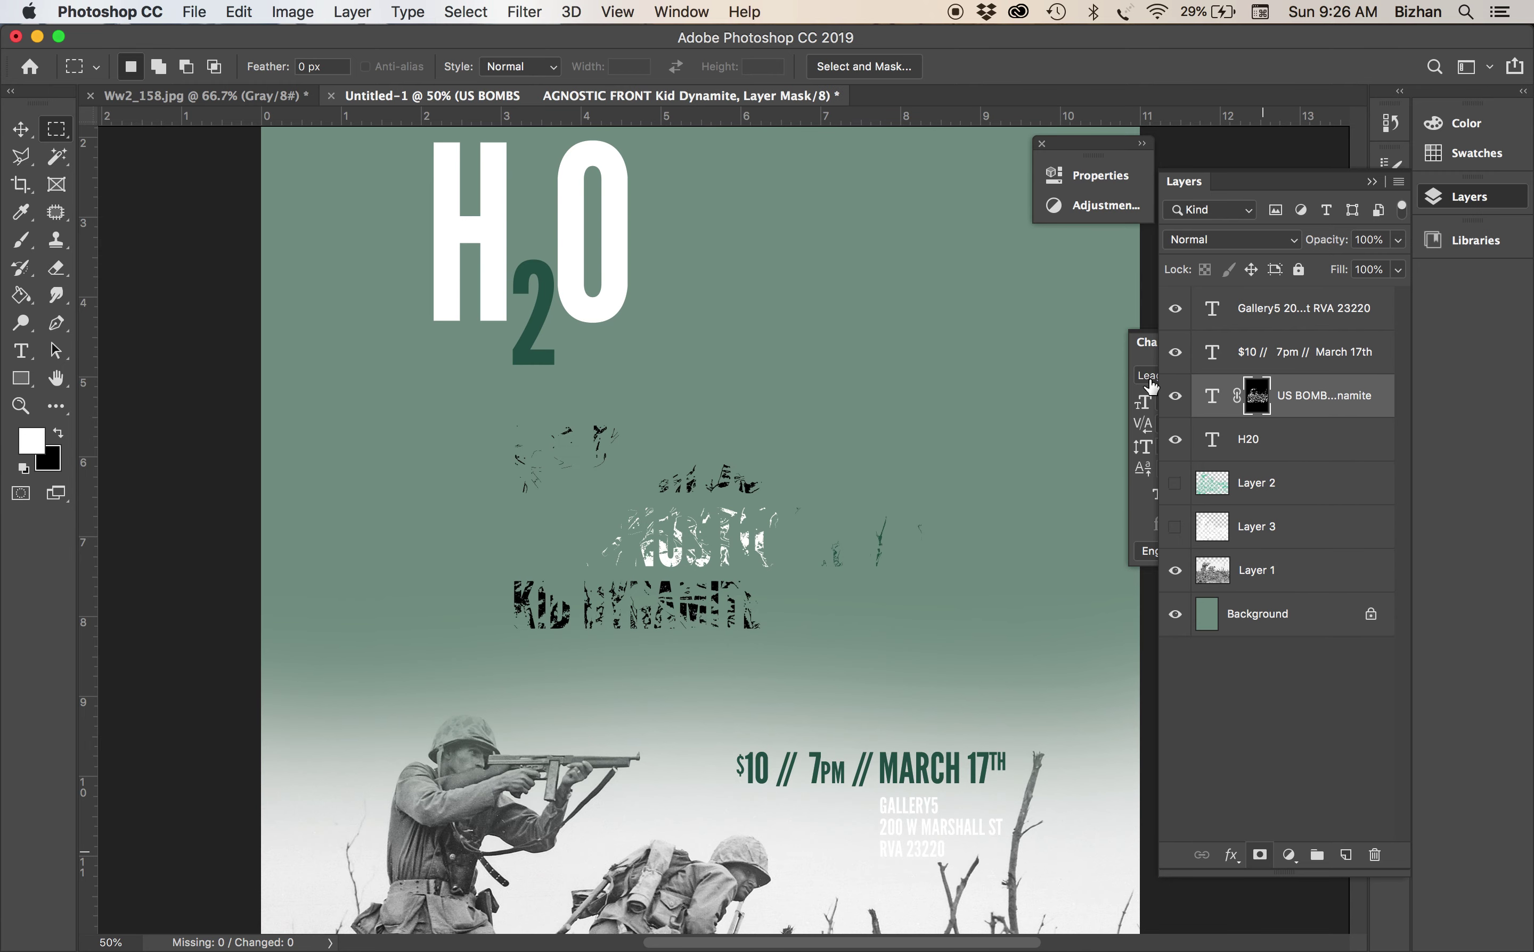
Invert the band names' layer mask, unlink it from the text and shift it to reposition the texture over the letters
left_click(277, 12)
mouse_move(315, 71)
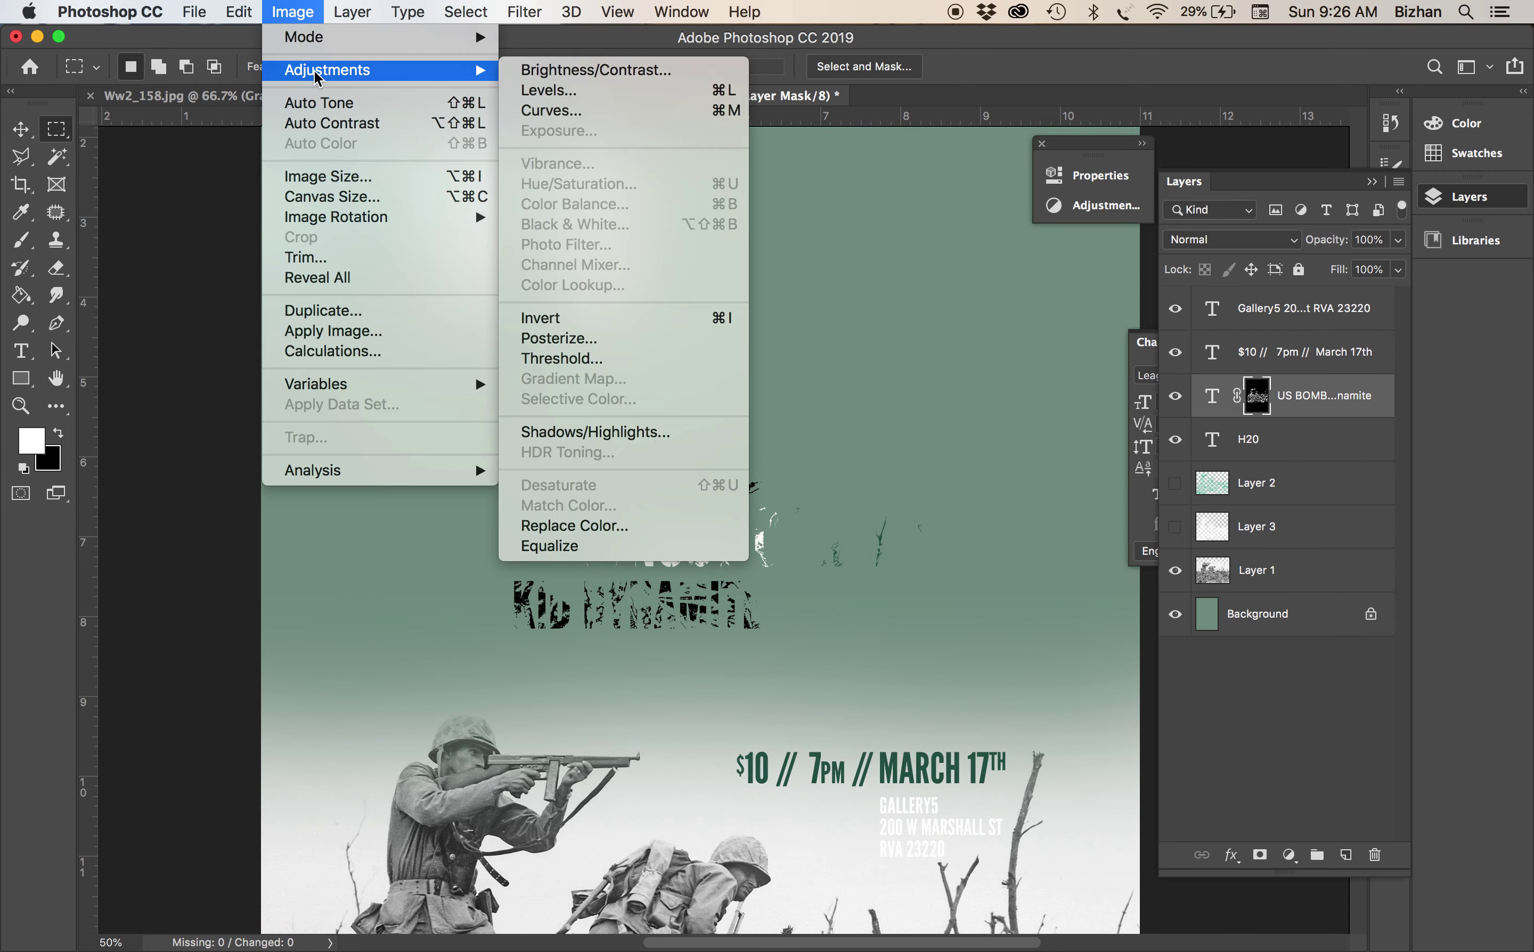
left_click(584, 320)
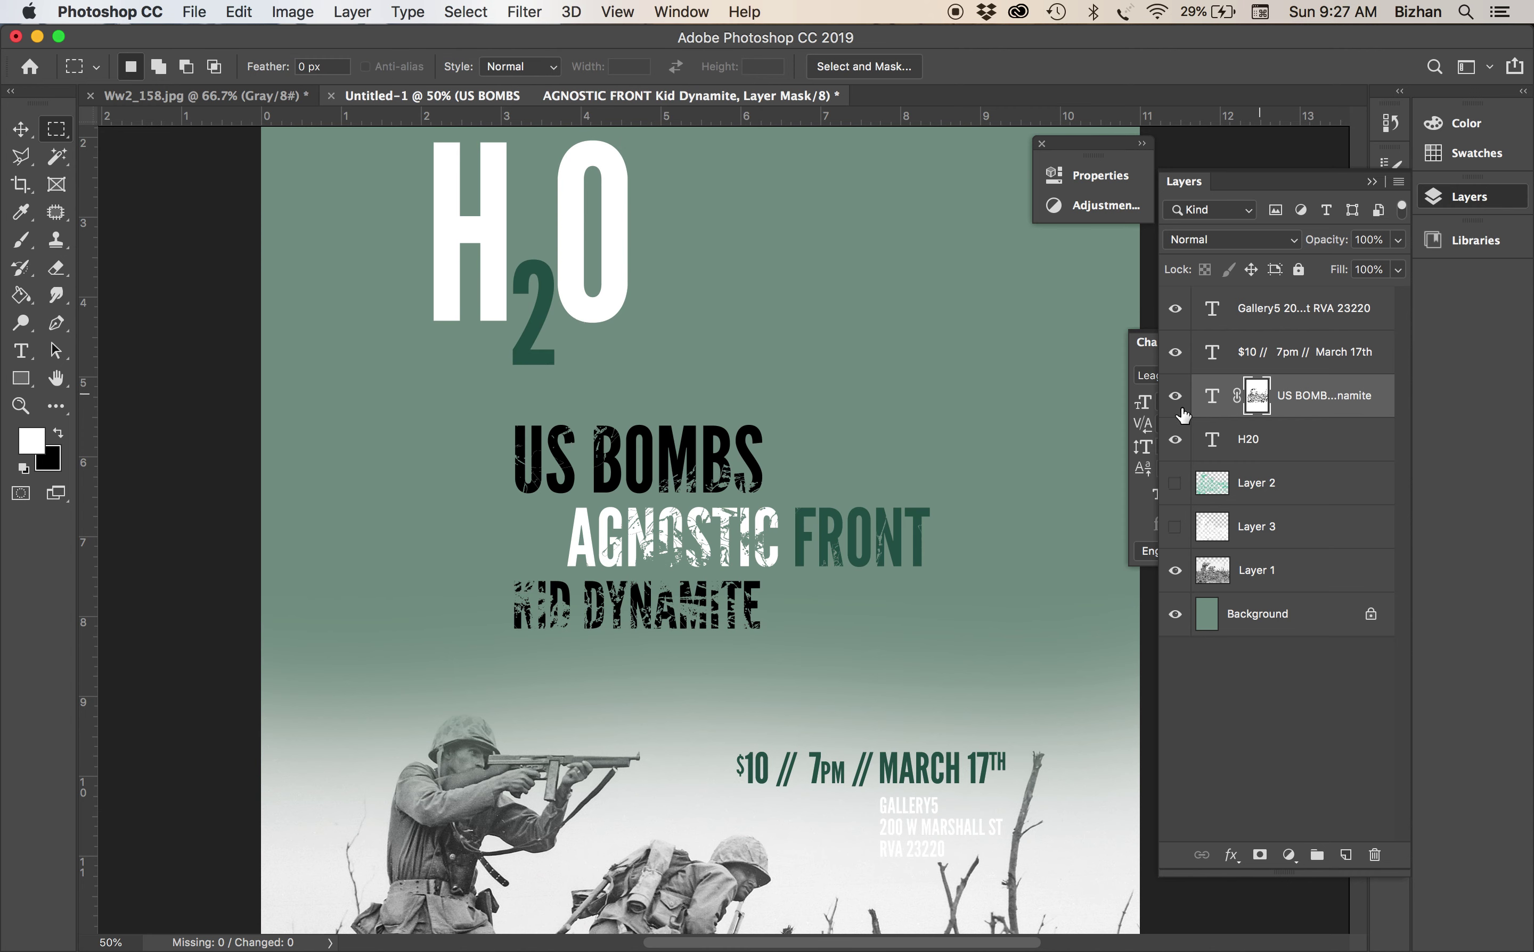
key("v")
left_click_drag(580, 508, 653, 575)
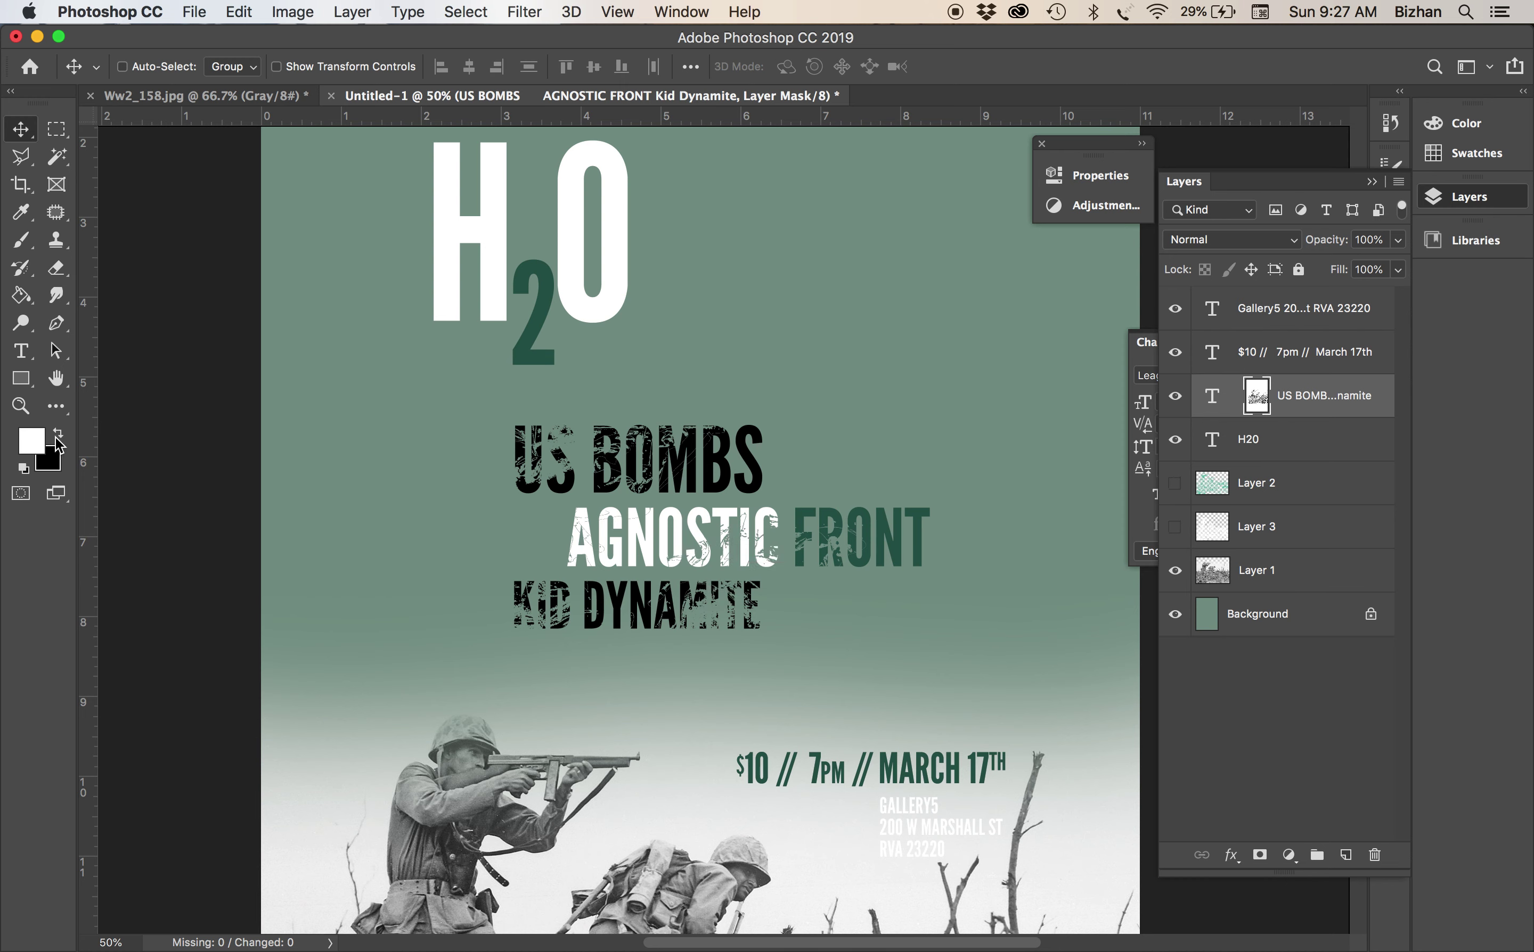
Paint white on the band names' mask to restore worn parts of KID DYNAMITE and US BOMBS
key("b")
mouse_move(689, 607)
left_mouse_down()
mouse_move(692, 630)
mouse_move(698, 585)
mouse_move(729, 627)
mouse_move(724, 567)
mouse_move(743, 584)
left_mouse_up()
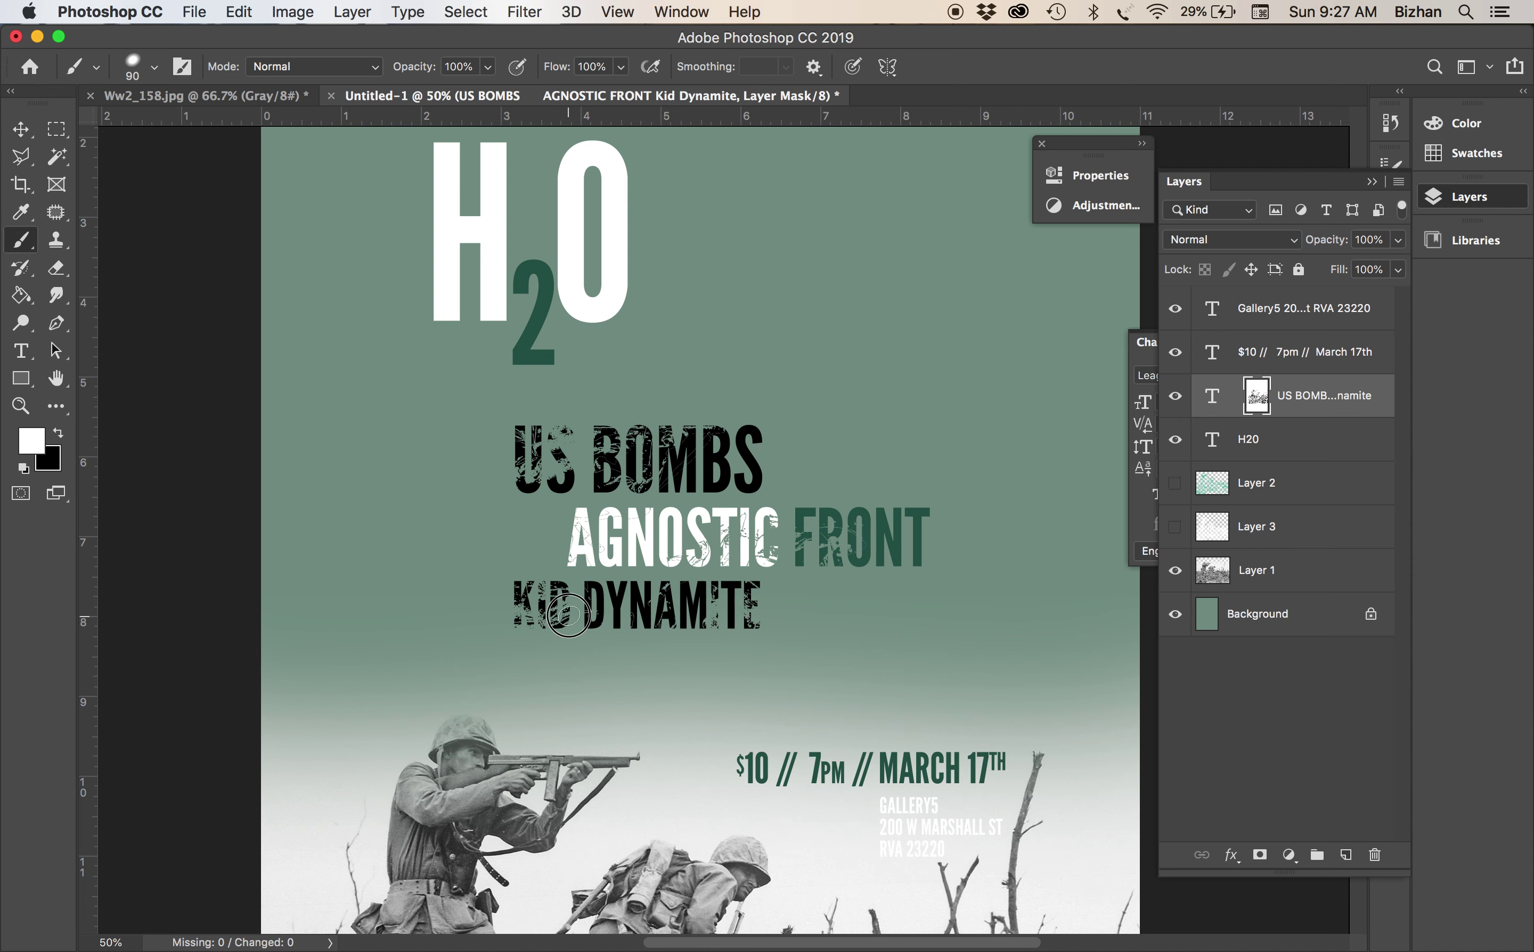
mouse_move(567, 616)
left_mouse_down()
mouse_move(497, 621)
mouse_move(527, 632)
left_mouse_up()
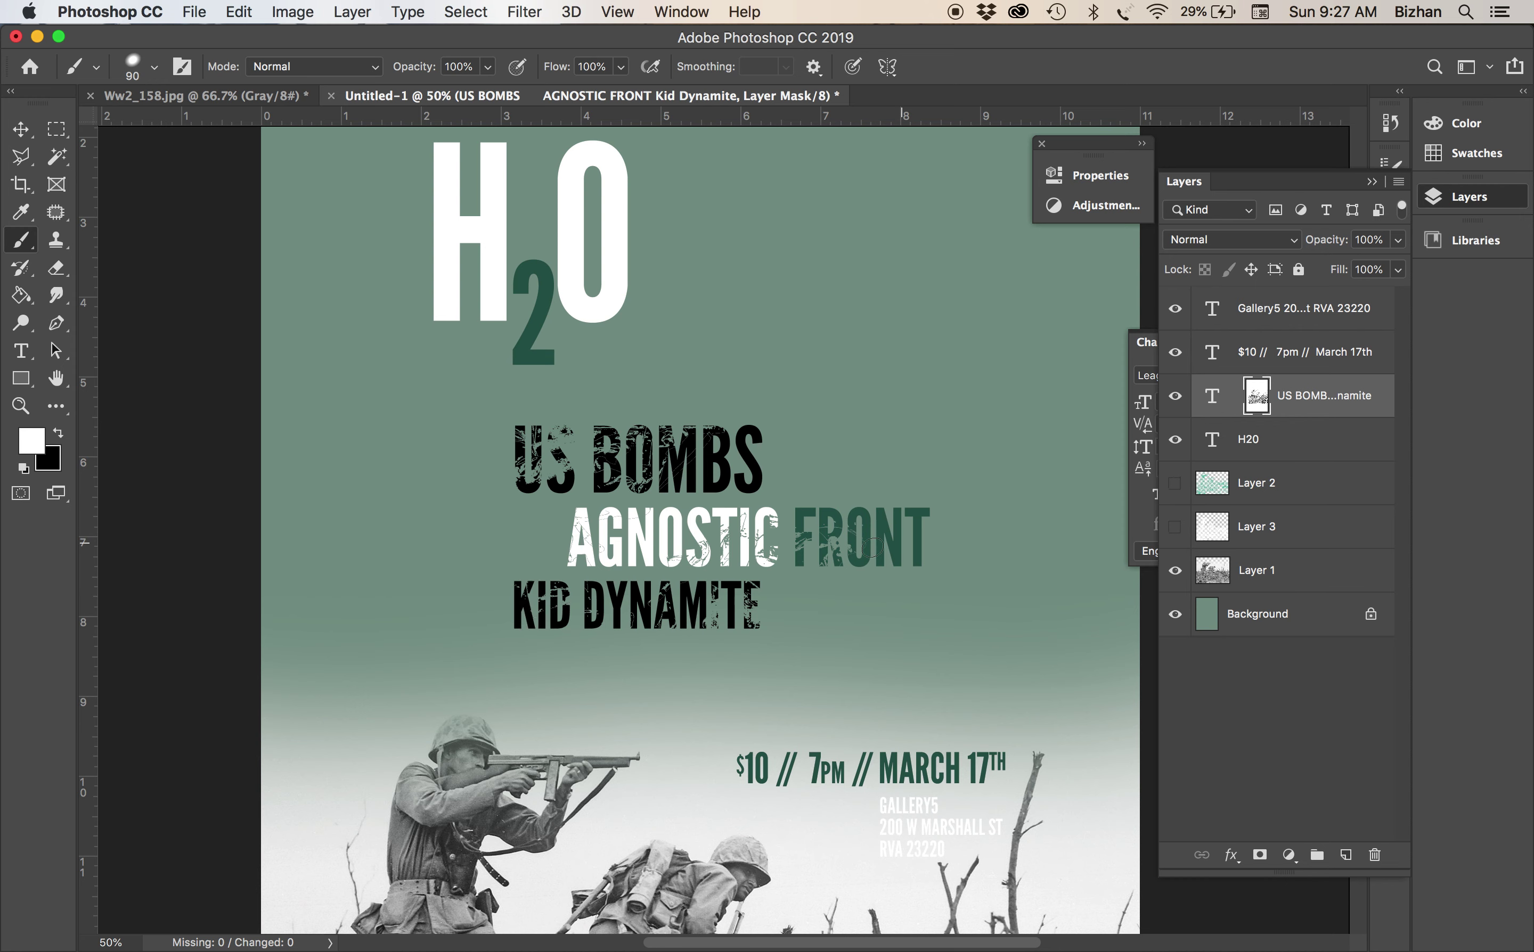
mouse_move(573, 447)
left_mouse_down()
mouse_move(551, 414)
mouse_move(535, 453)
left_mouse_up()
mouse_move(653, 437)
left_mouse_down()
mouse_move(695, 405)
mouse_move(717, 423)
left_mouse_up()
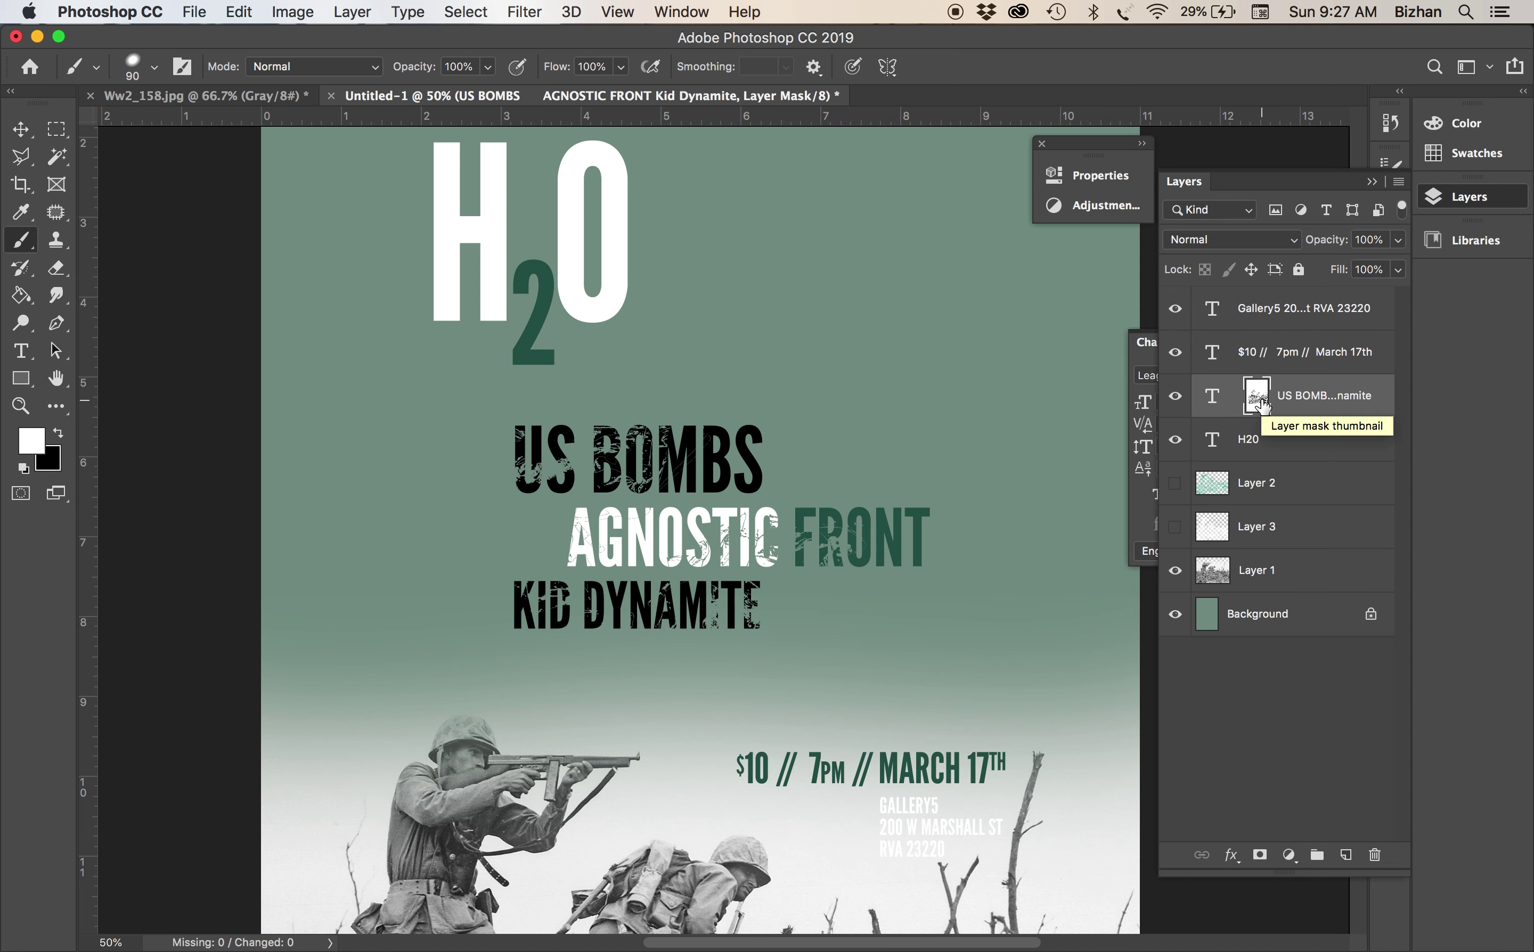
Transfer a copy of the band names' mask to the $10 // 7pm // March 17th layer using a temporary duplicate layer
mouse_move(1257, 398)
left_mouse_down()
mouse_move(1267, 441)
mouse_move(1258, 406)
left_mouse_up()
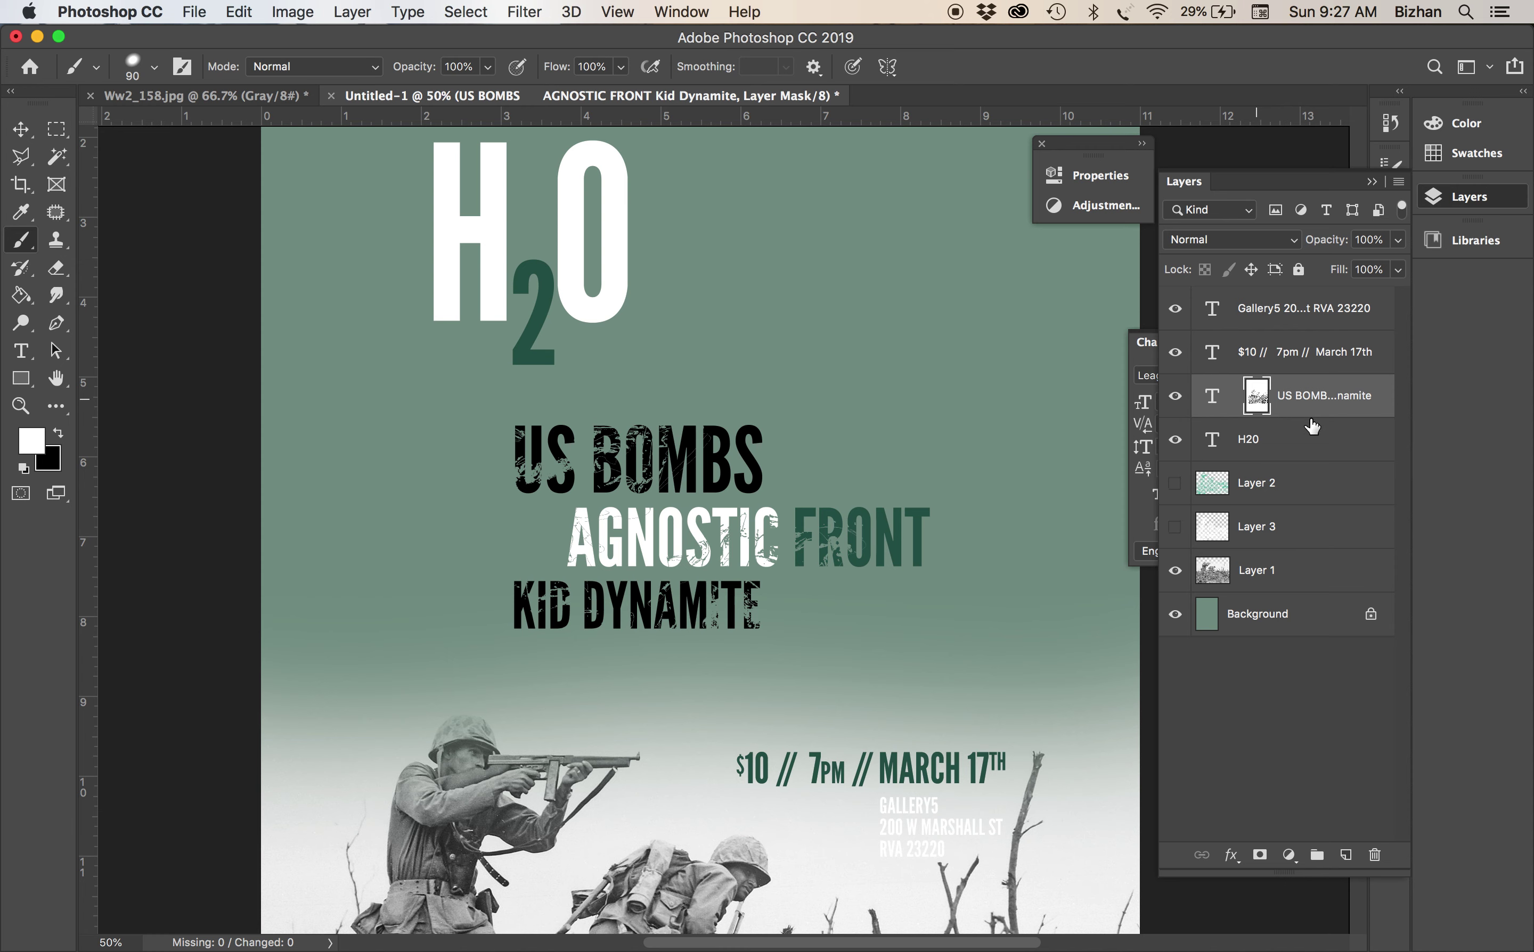
left_click_drag(1348, 386, 1345, 851)
left_click_drag(1347, 855, 1350, 866)
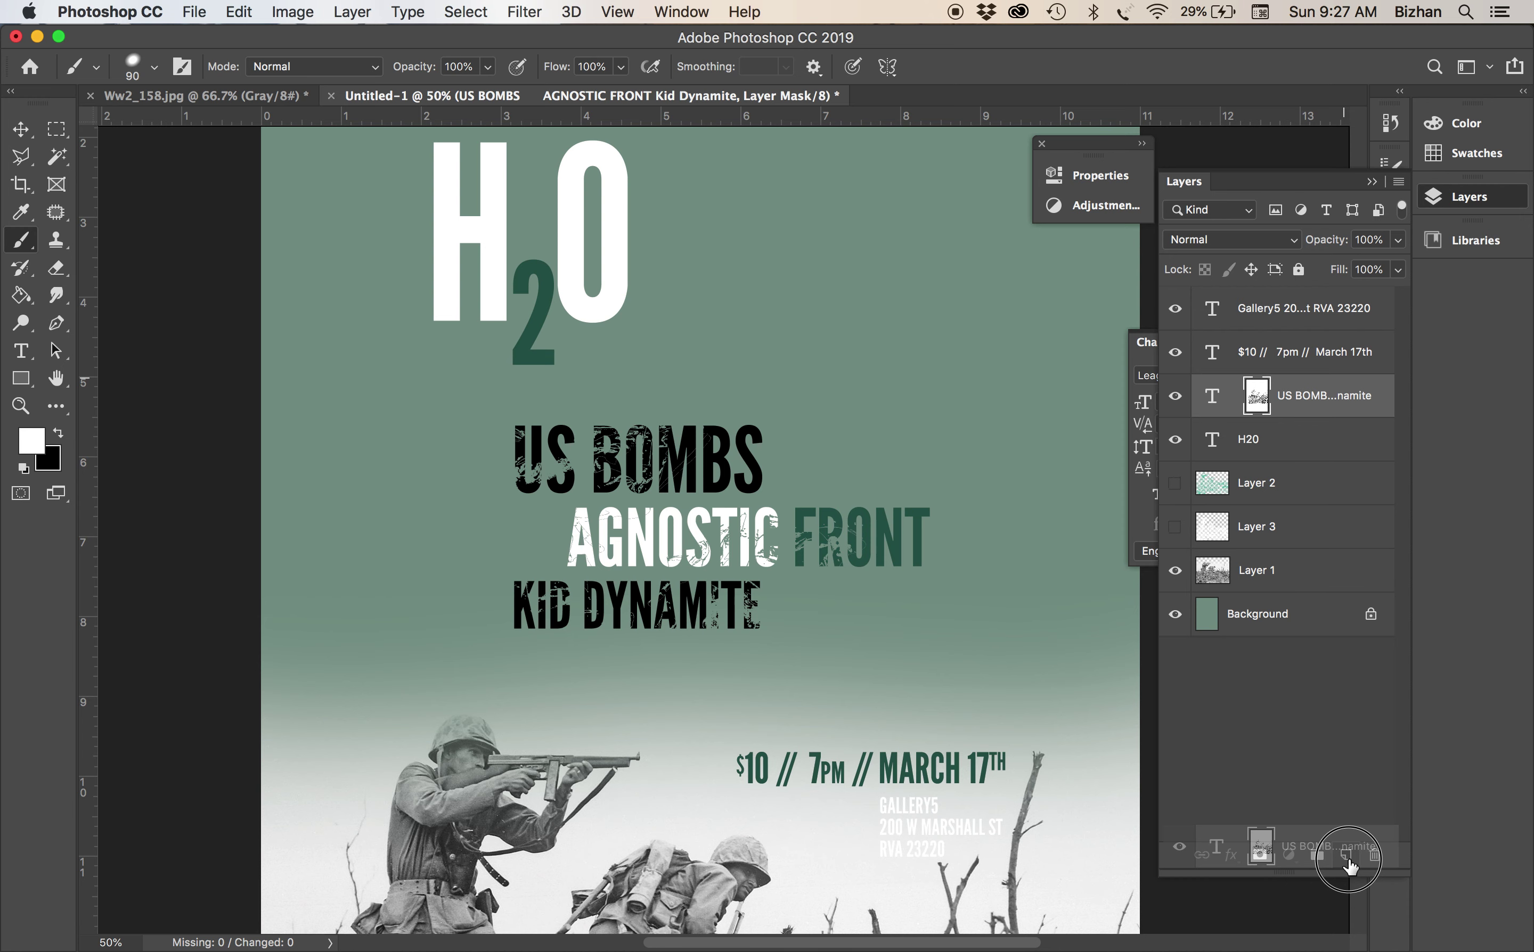
left_click_drag(1349, 866, 1349, 866)
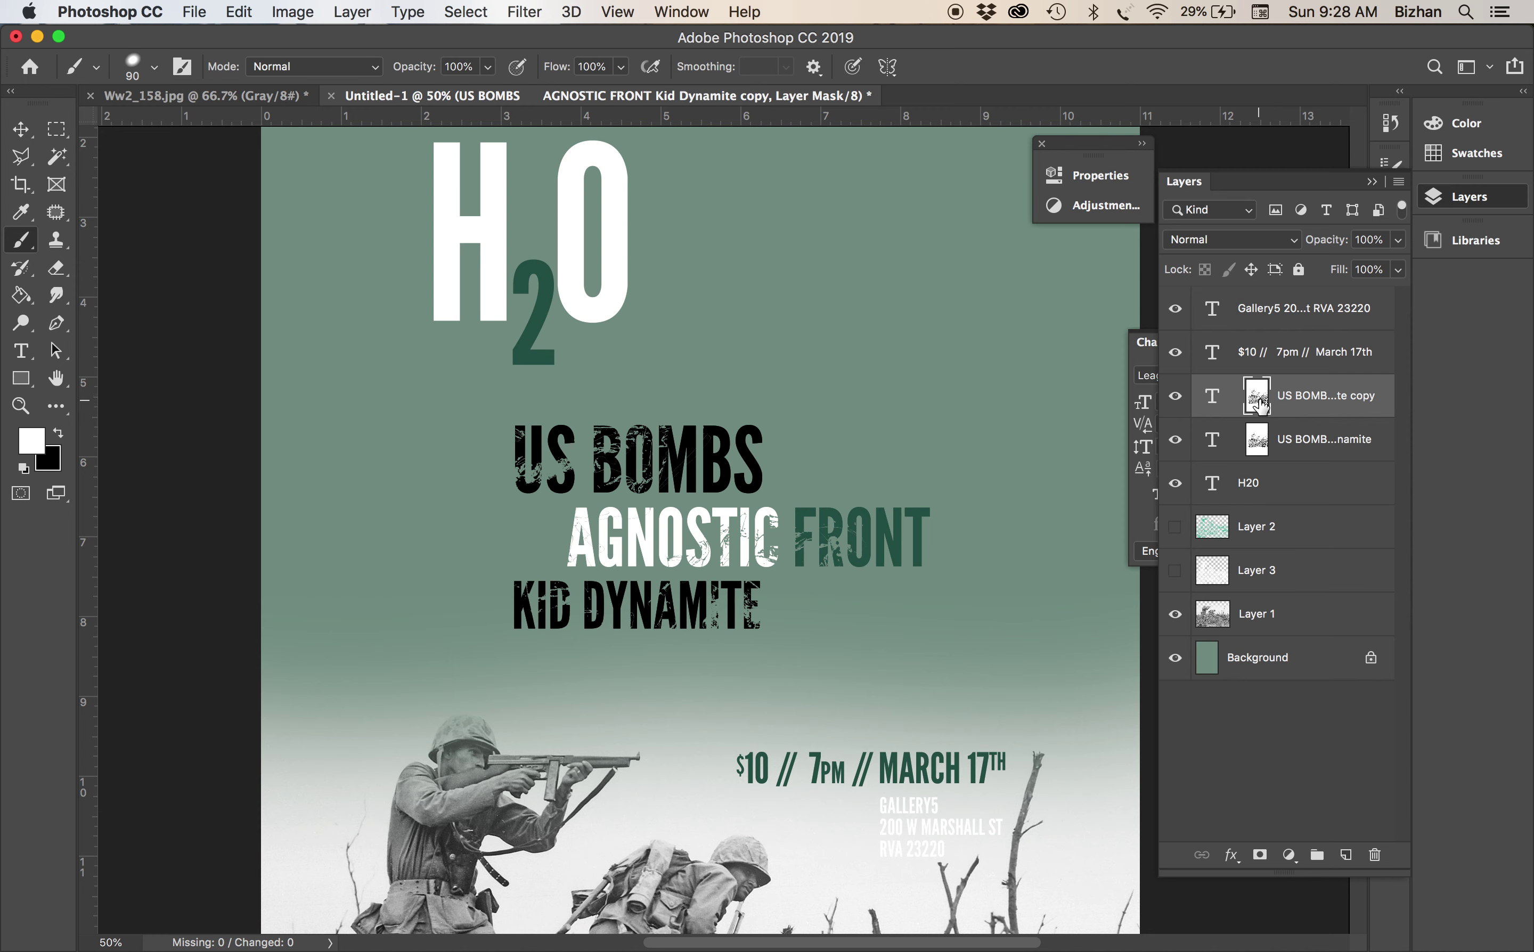
left_click_drag(1262, 403, 1374, 855)
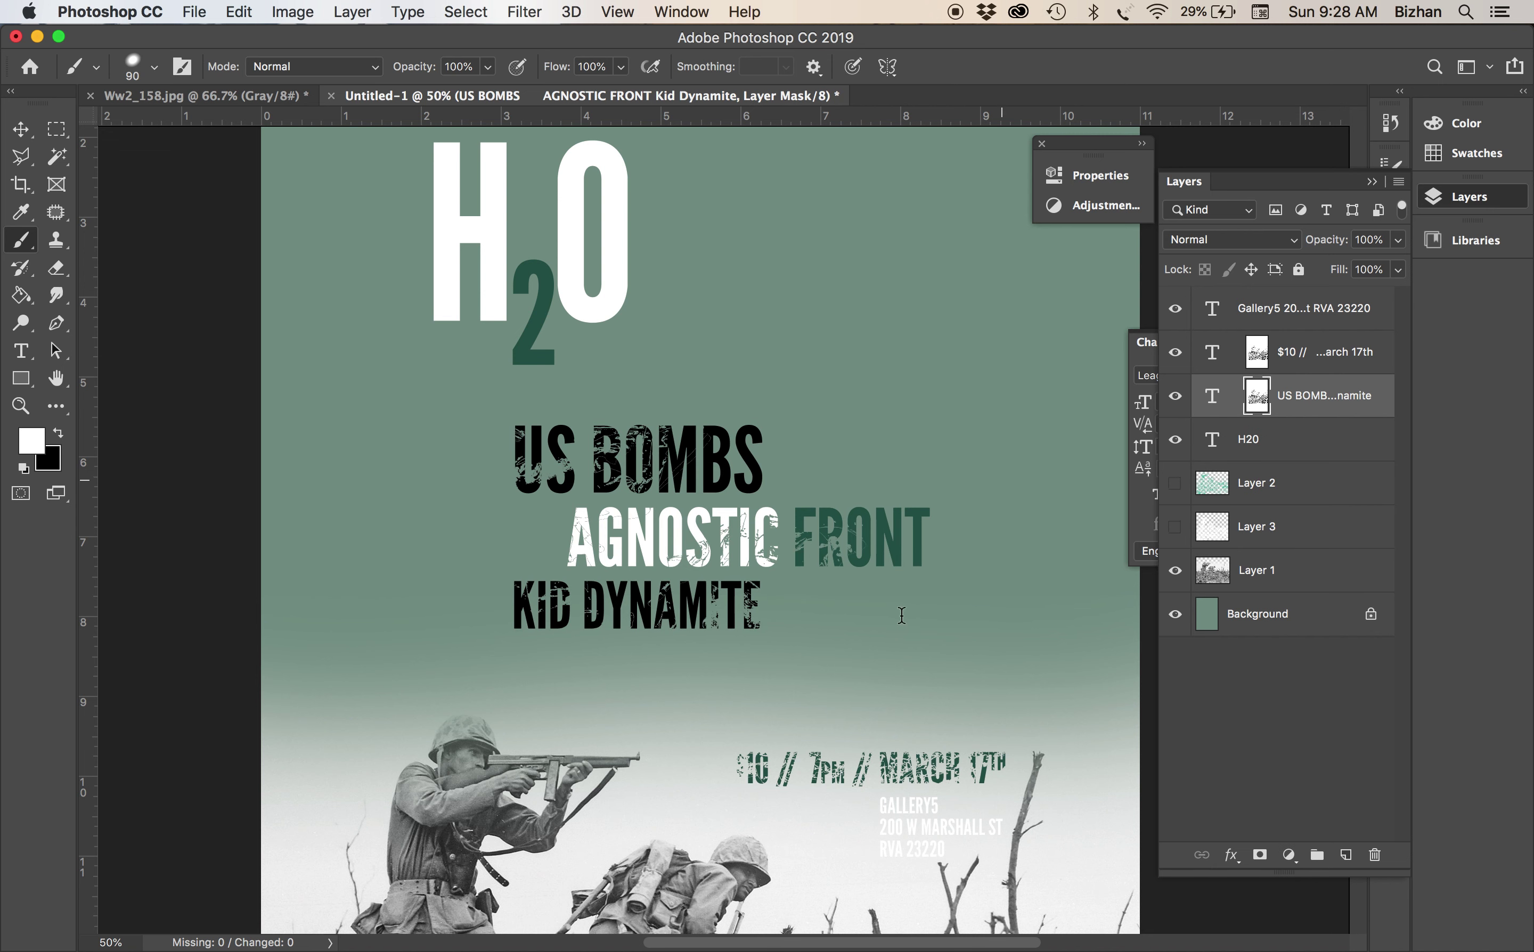
Shift the date line's mask upward to lighten its texture and paint white over the 17th to restore it
left_click(1255, 355)
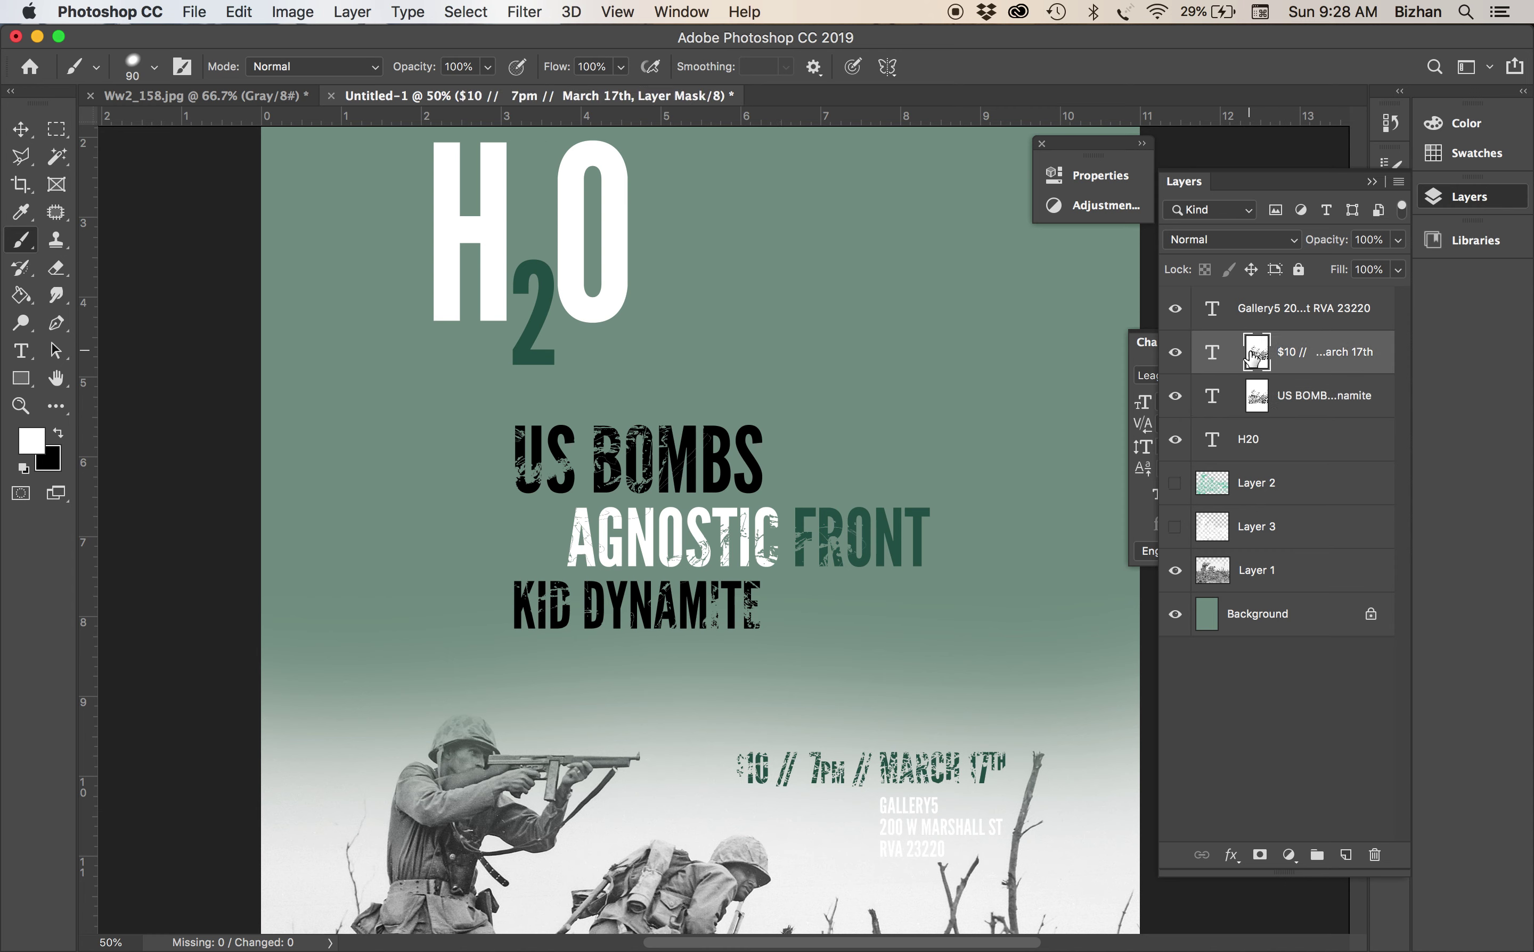
key("v")
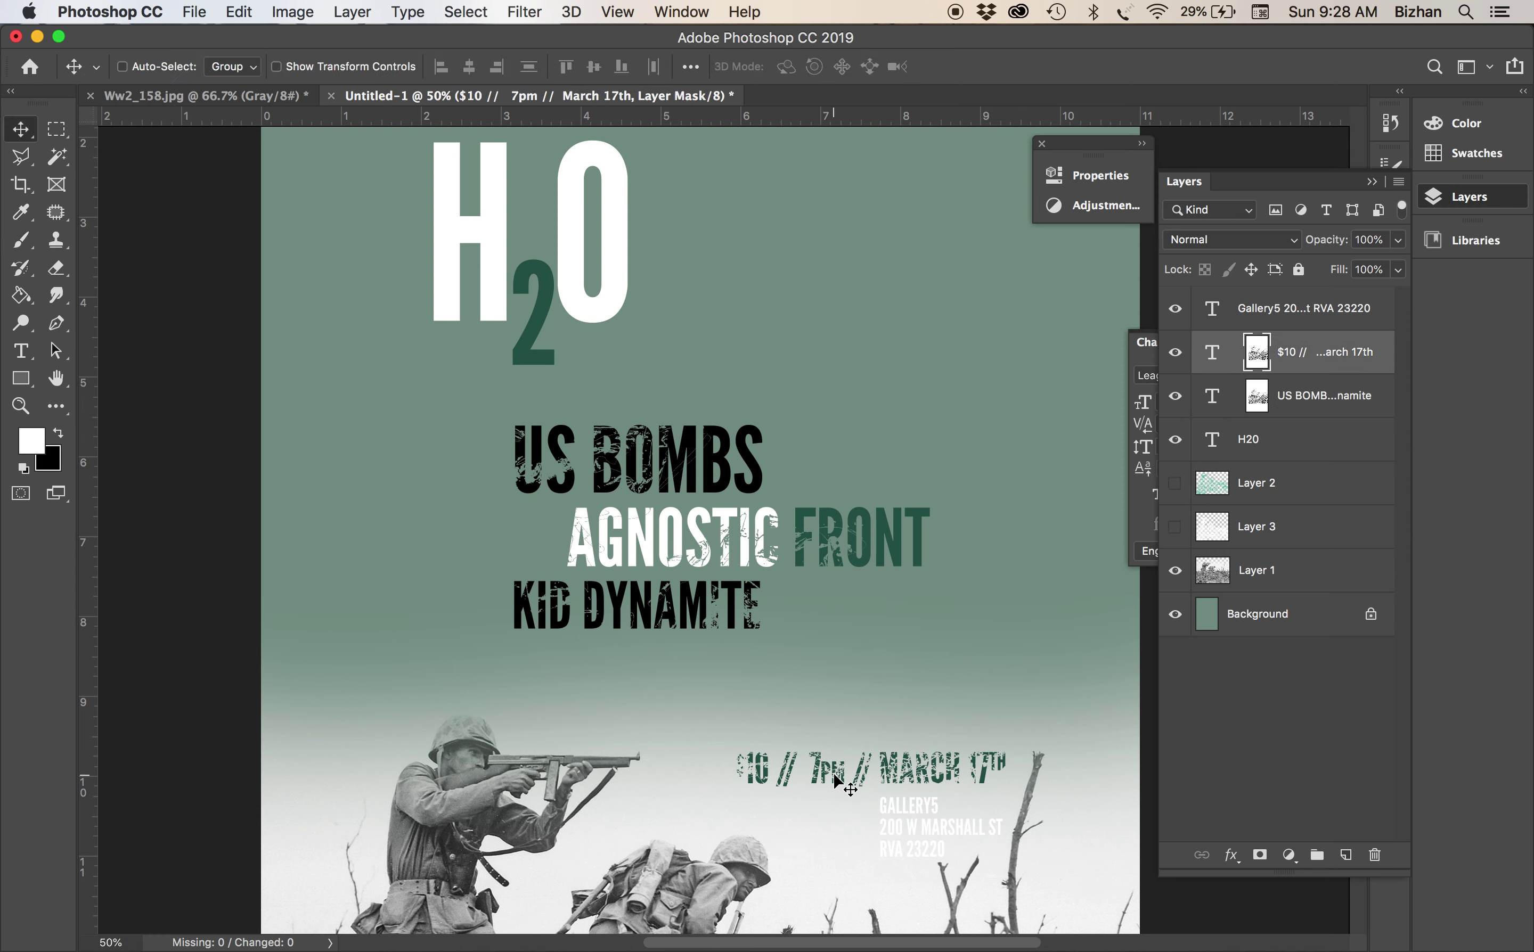
left_click_drag(906, 753, 889, 549)
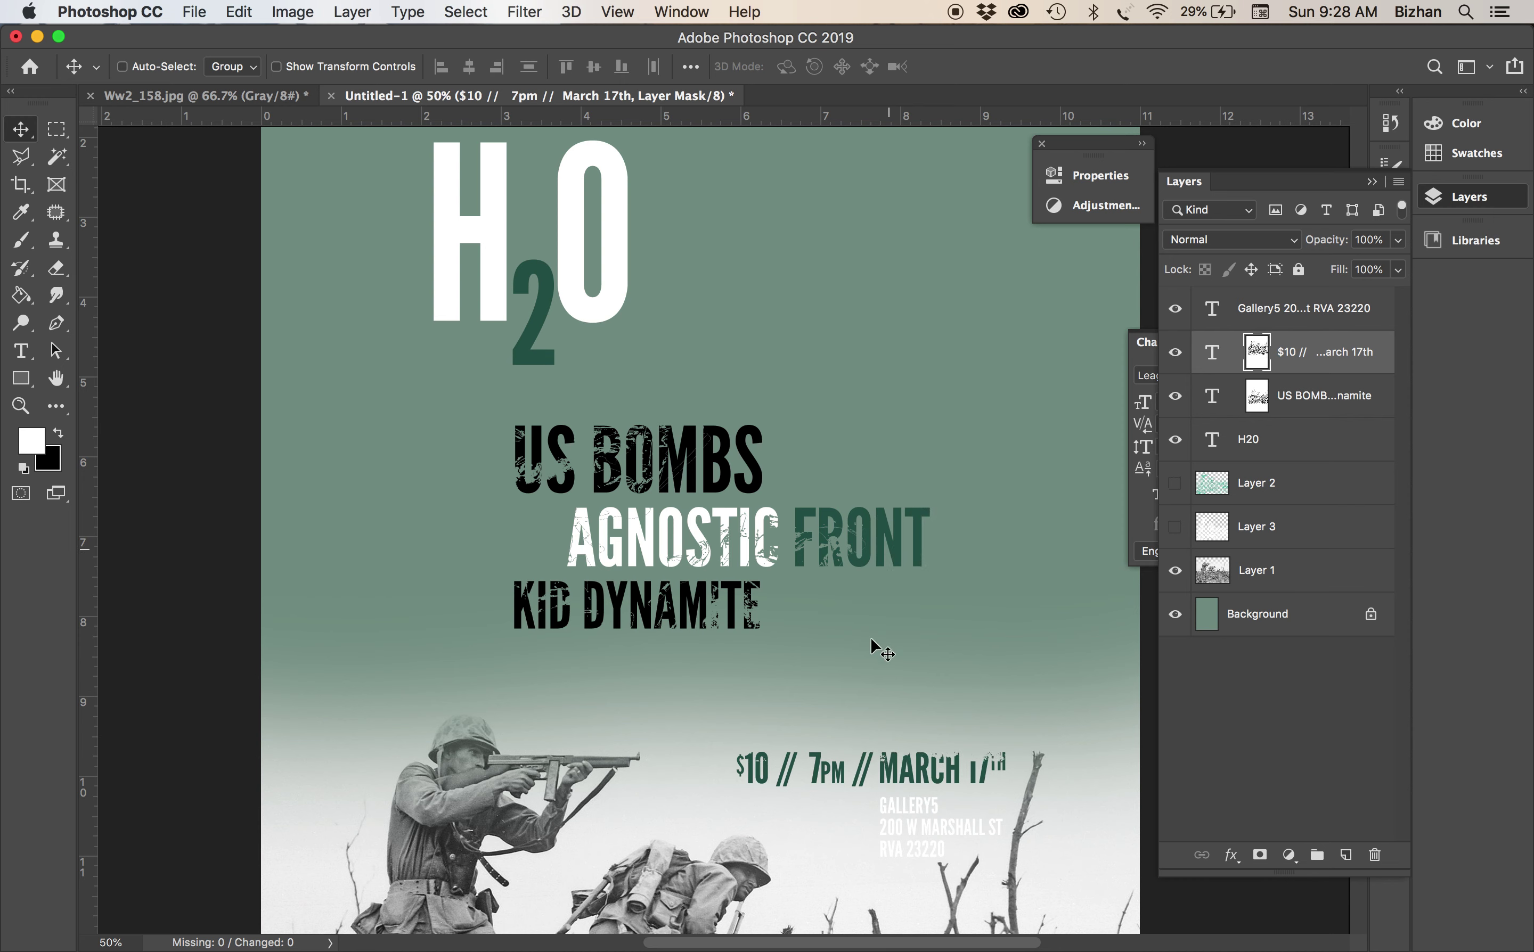
key("b")
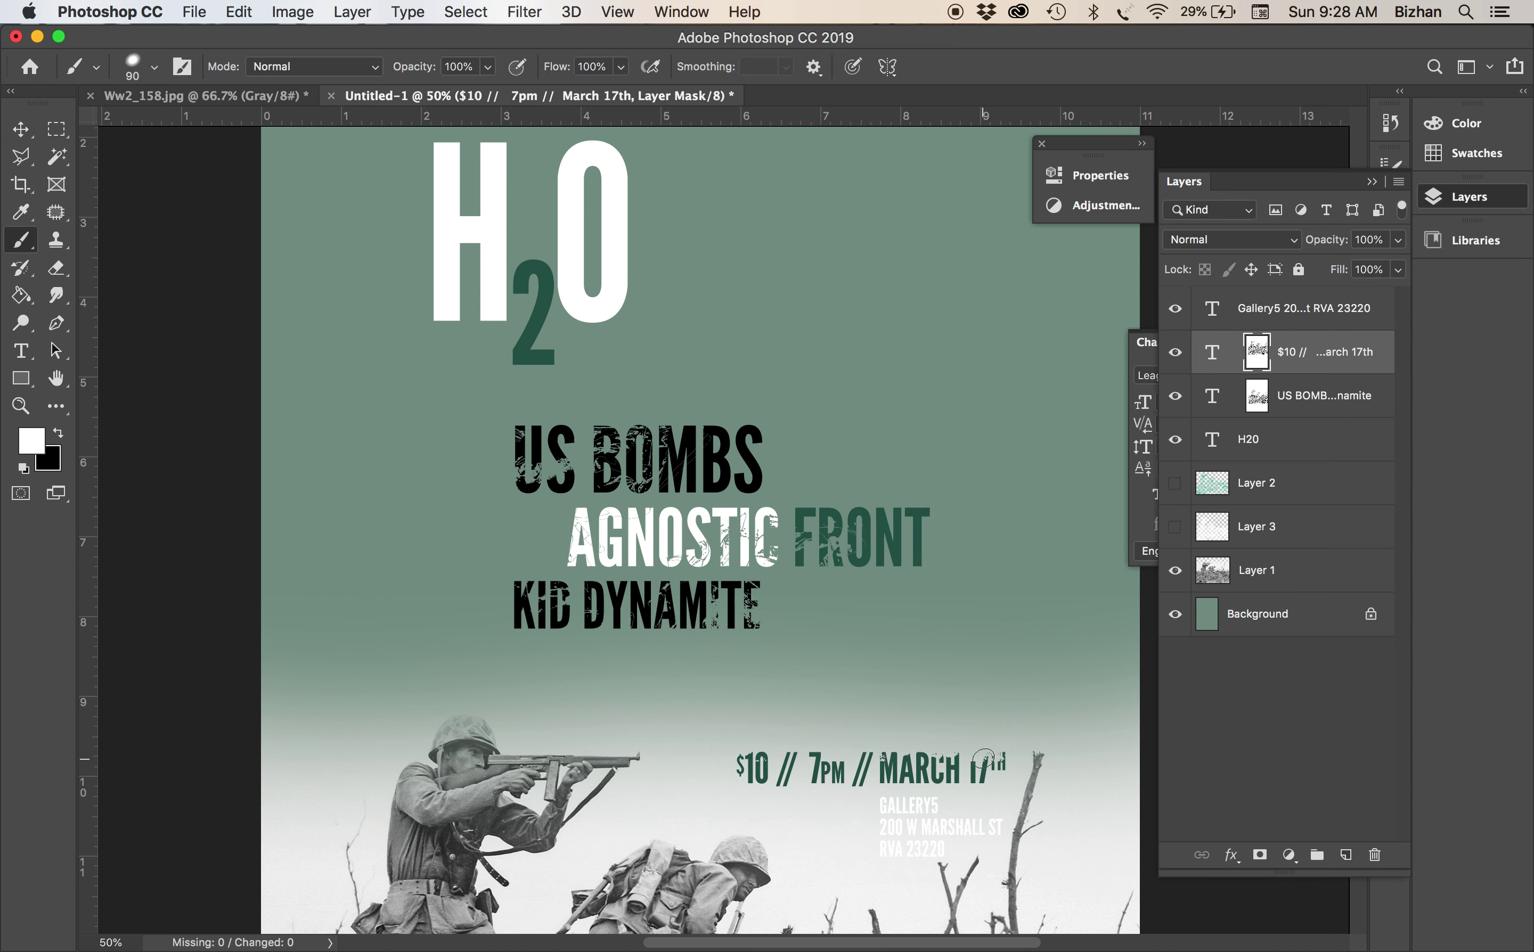
left_click(990, 759)
left_click(21, 128)
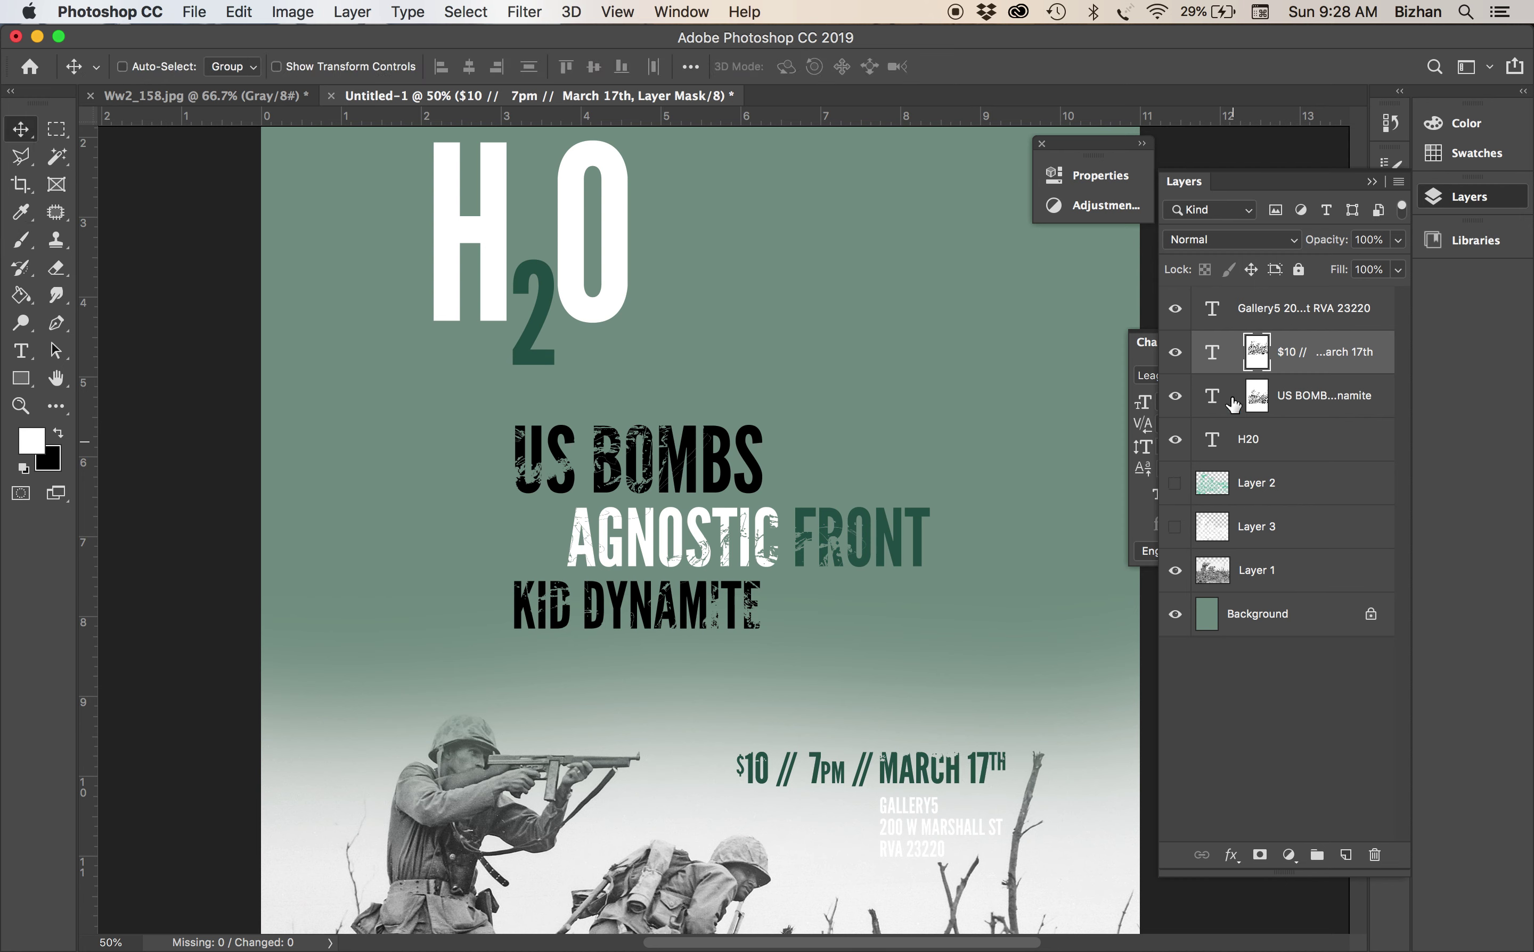
Transfer a copy of the date line's mask to the H20 title layer using a temporary duplicate, and delete the duplicate
left_click_drag(1246, 375, 1346, 854)
left_click_drag(1258, 366, 1258, 496)
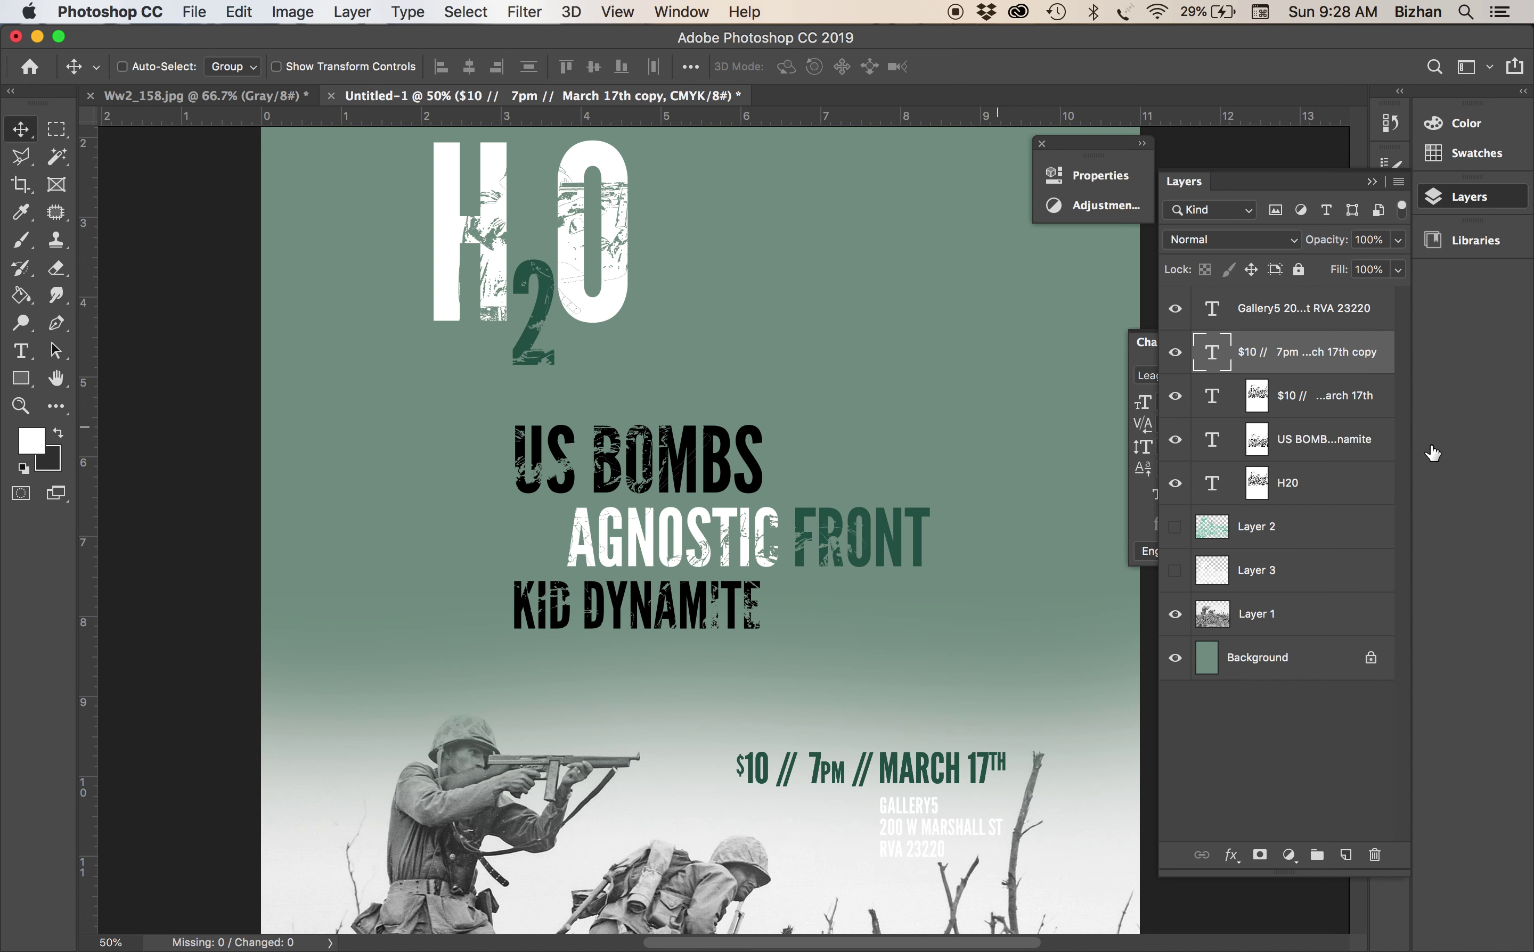
left_click_drag(1268, 415, 1378, 850)
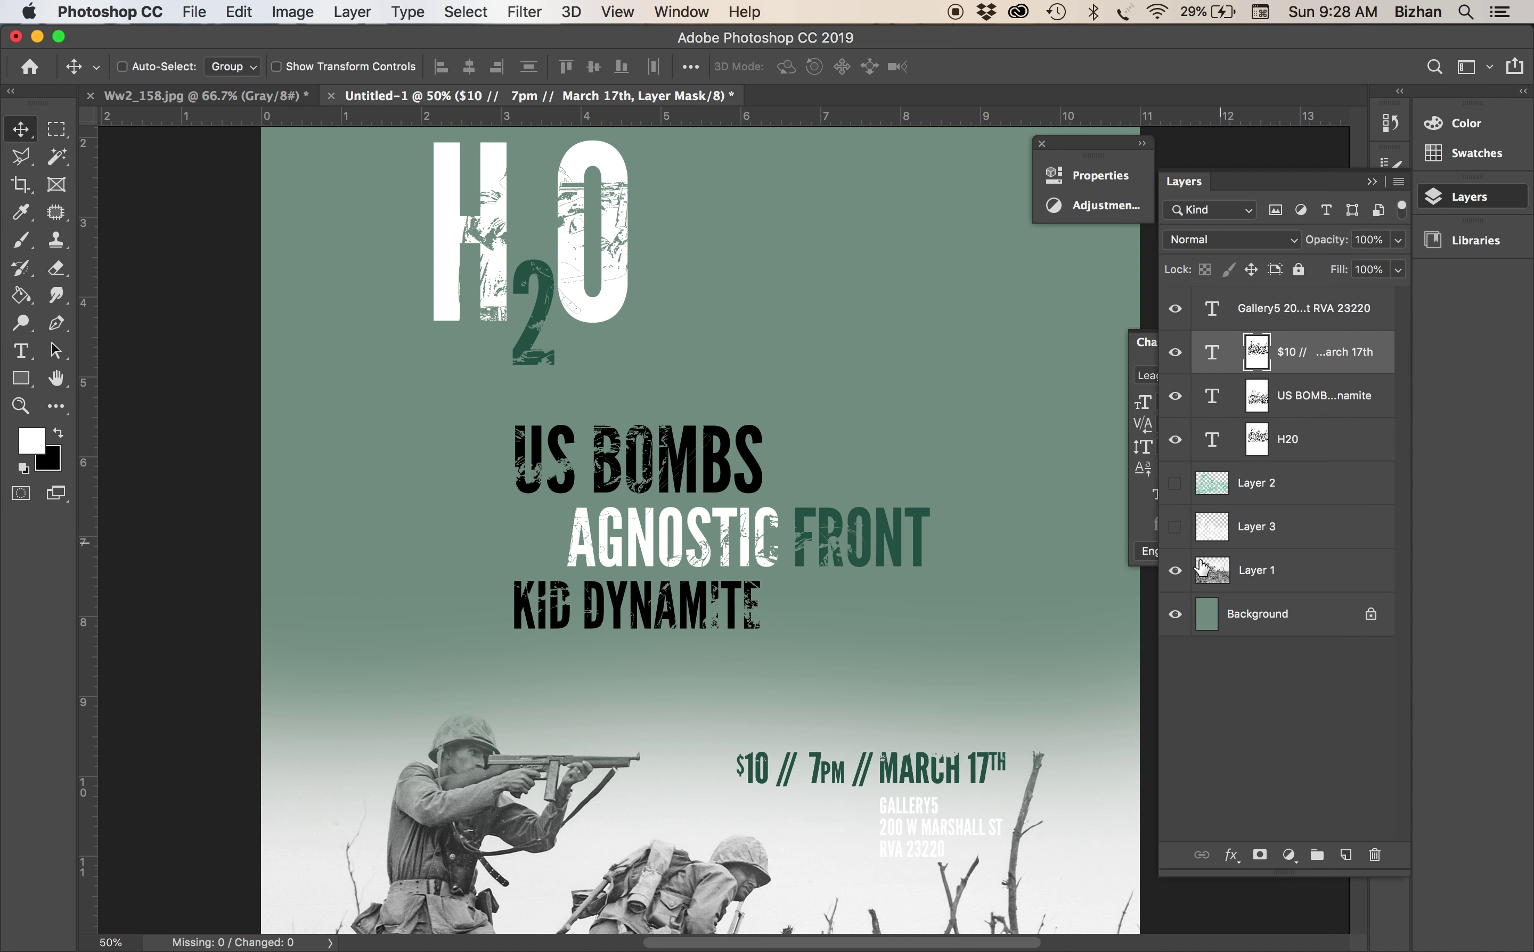
Hide the Layer 1 photo and show the white soldiers graphic on Layer 3
left_click(1175, 568)
left_click(1175, 529)
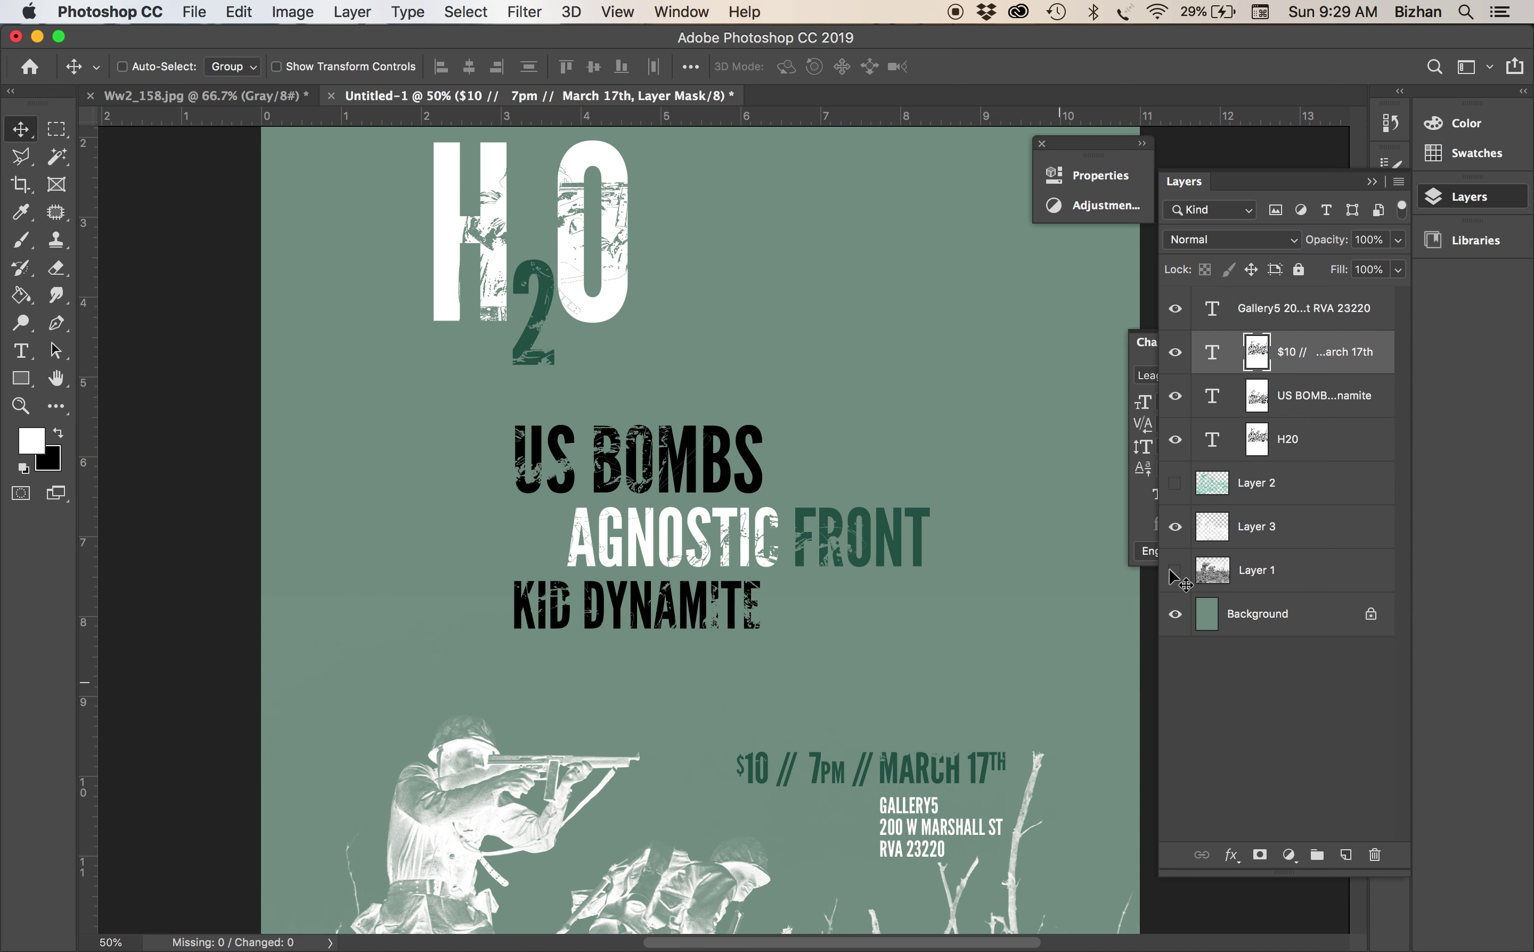
Transfer a copy of the date line's mask to the venue address layer using a temporary duplicate, and delete the duplicate
left_click_drag(1293, 366, 1344, 856)
left_click_drag(1257, 353, 1256, 309)
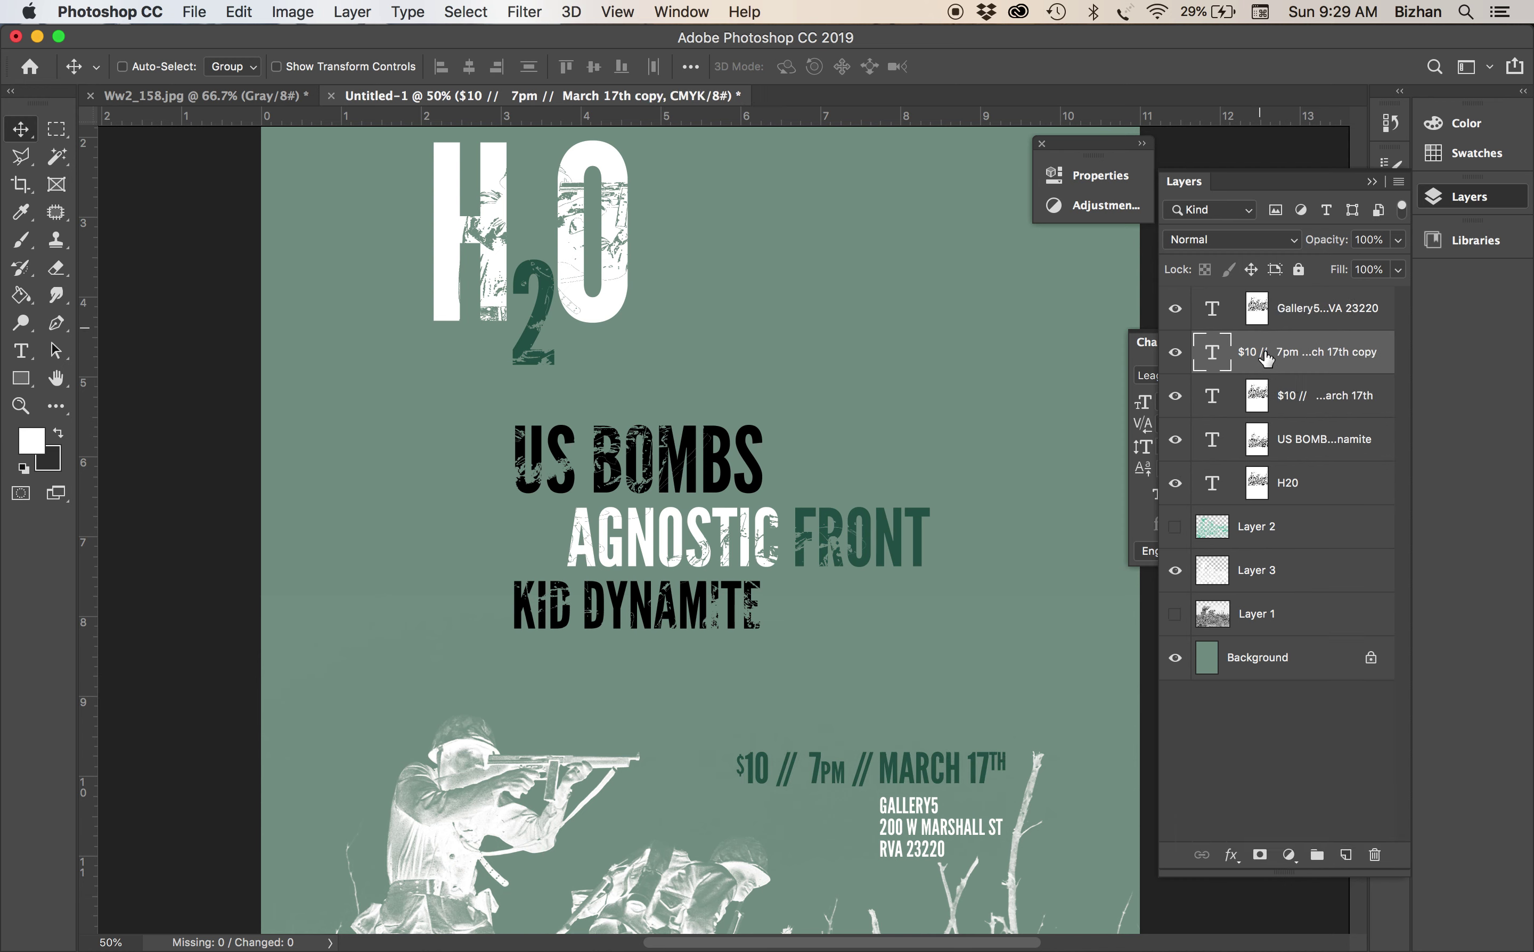
left_click(1375, 855)
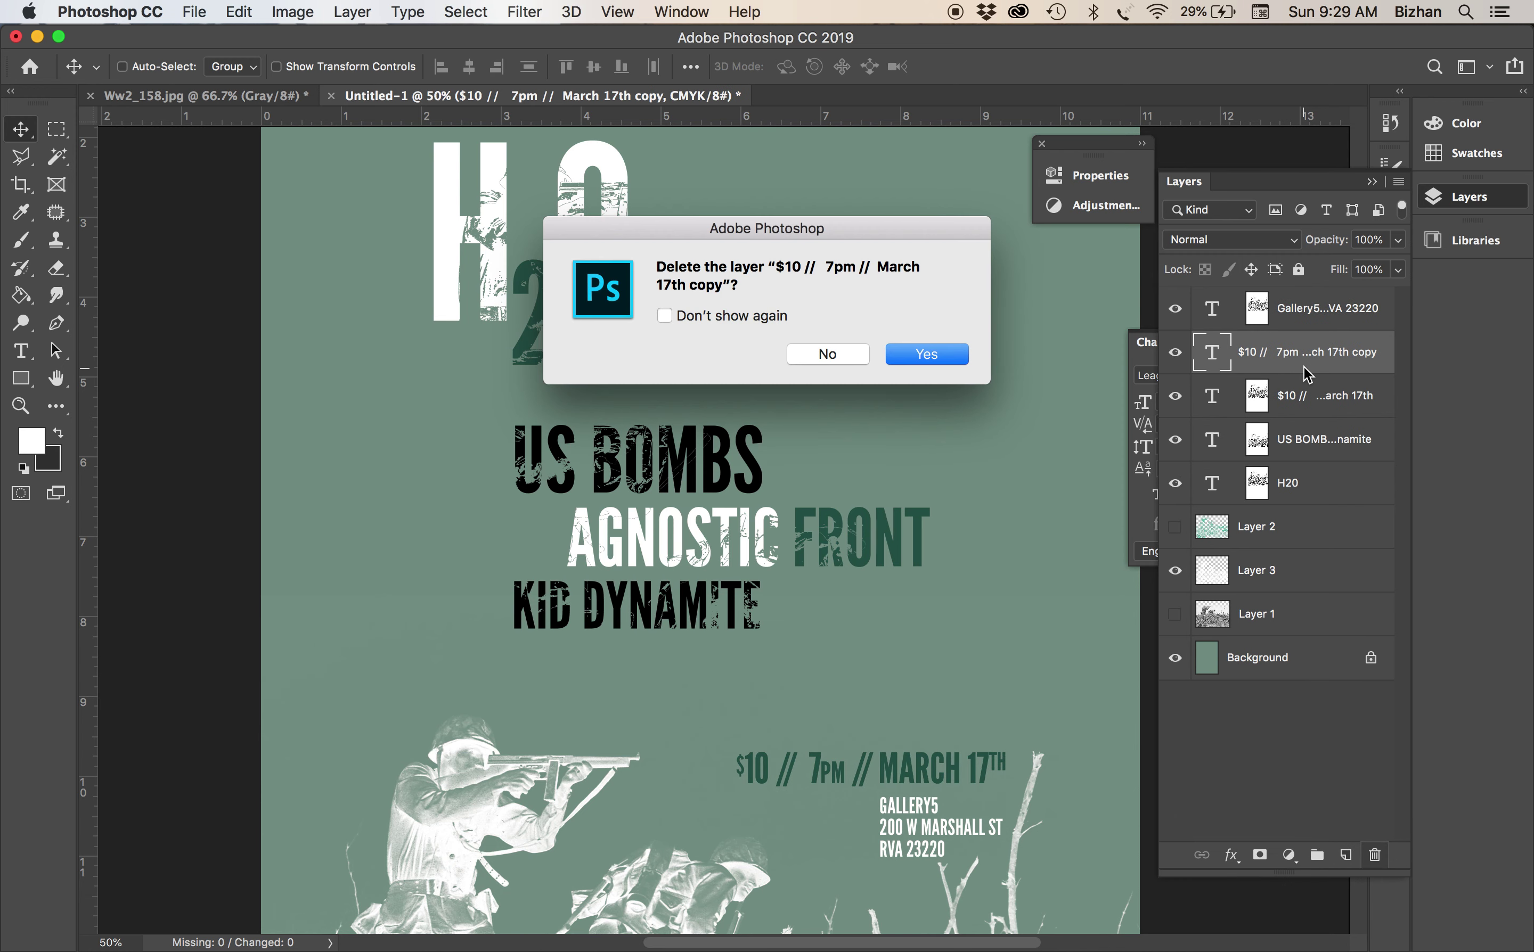
left_click(832, 355)
left_click_drag(1241, 360, 1374, 855)
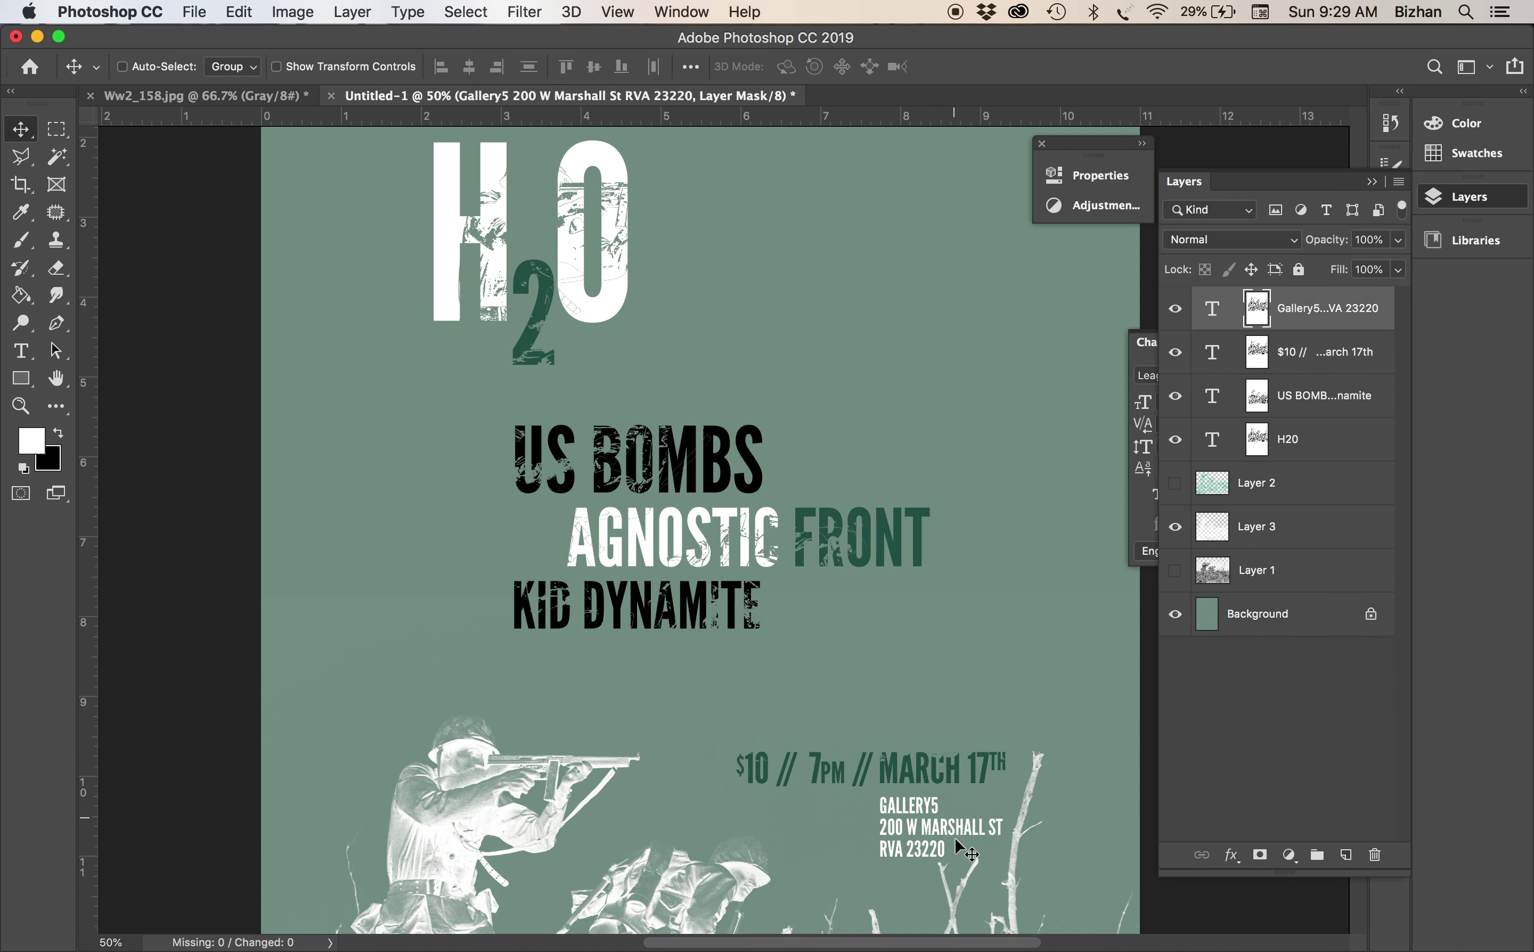
Reposition the mask on the venue address layer until the small text carries only light, legible distressing
left_click_drag(943, 806, 906, 886)
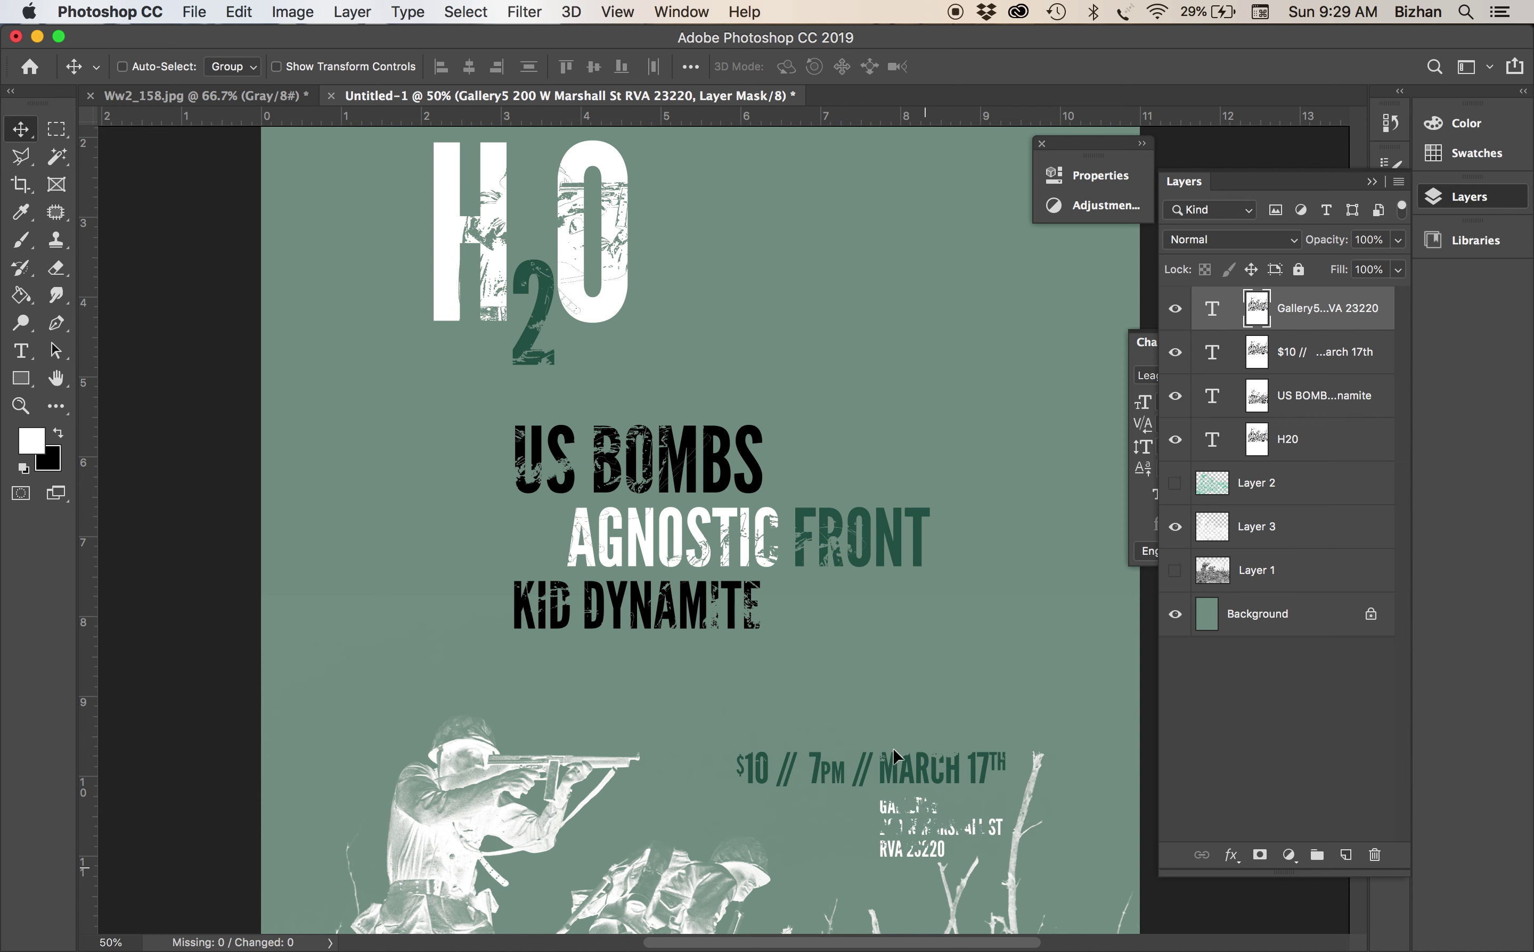
left_click_drag(941, 763, 914, 714)
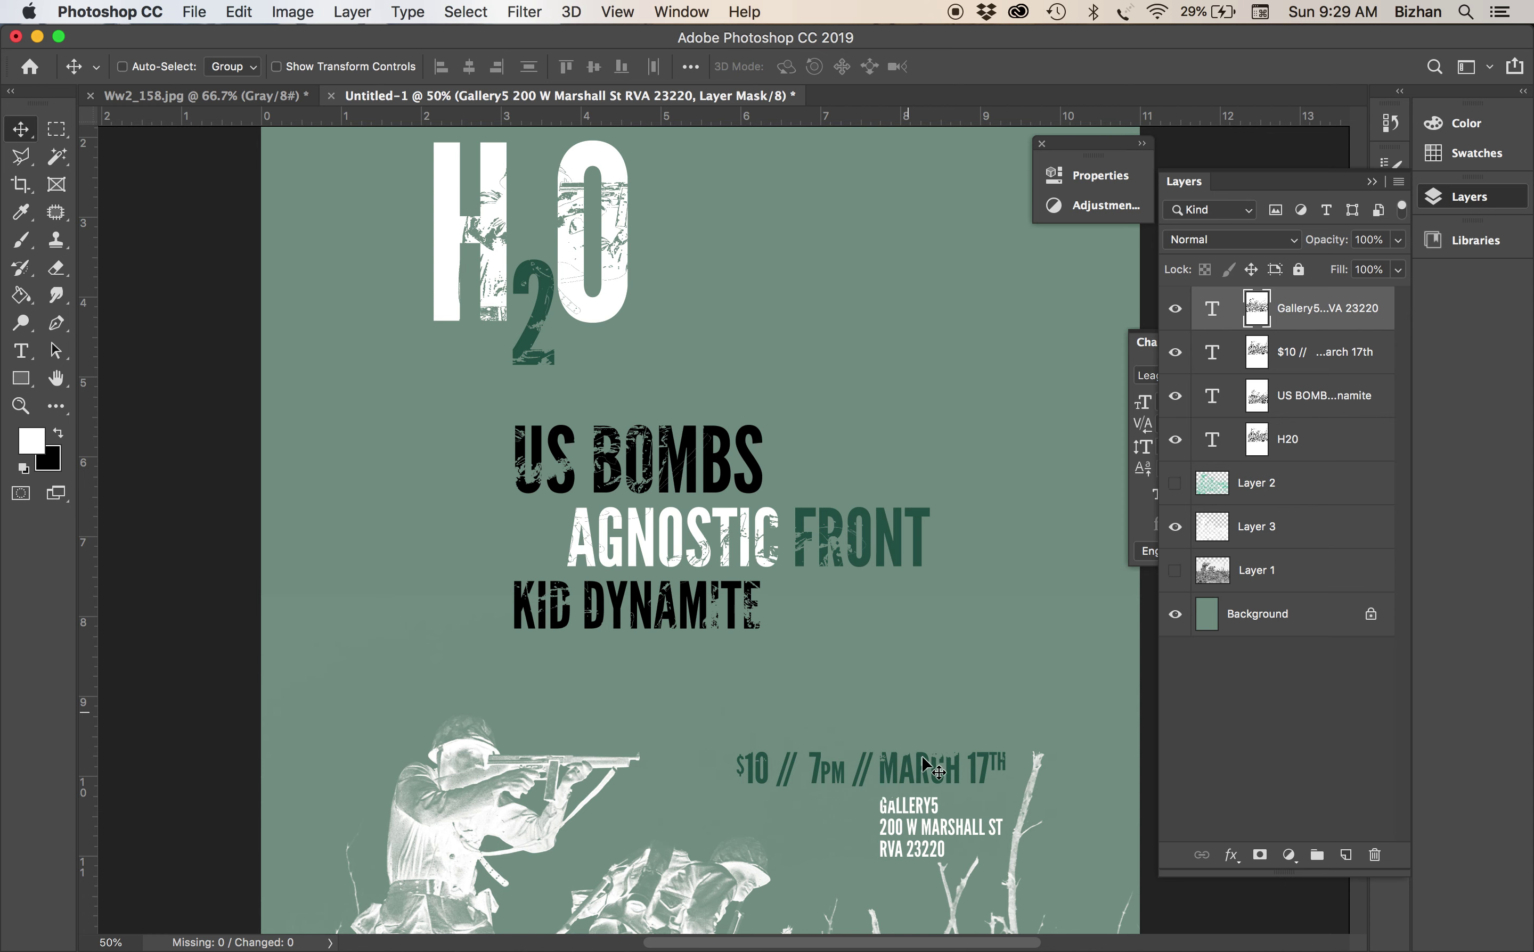
left_click_drag(932, 820, 936, 817)
double_click(936, 817)
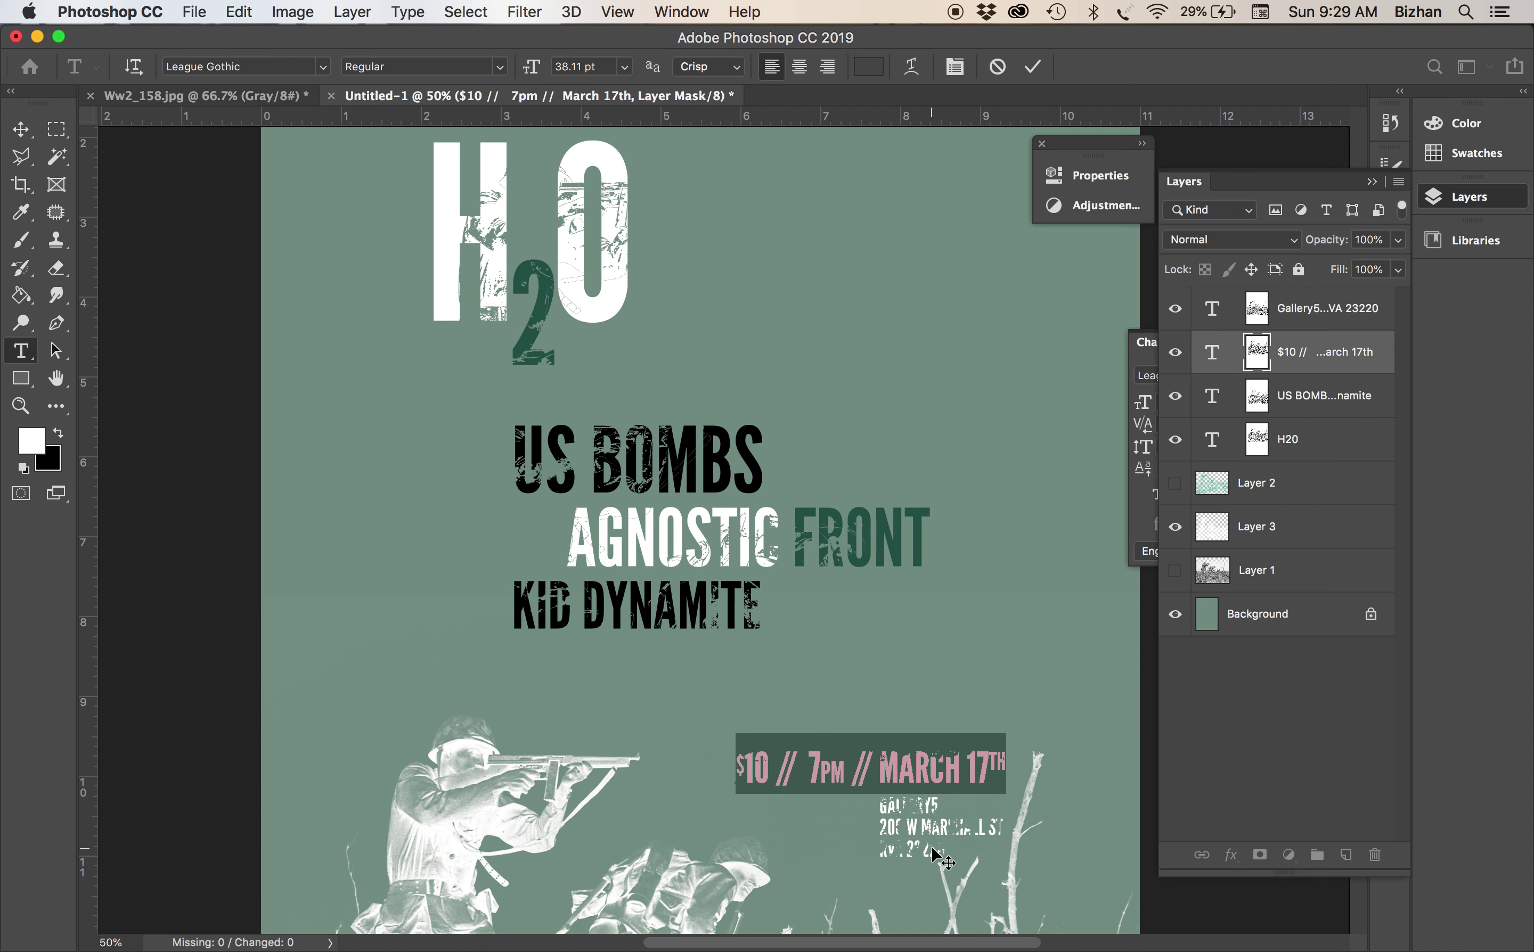
left_click(1257, 311)
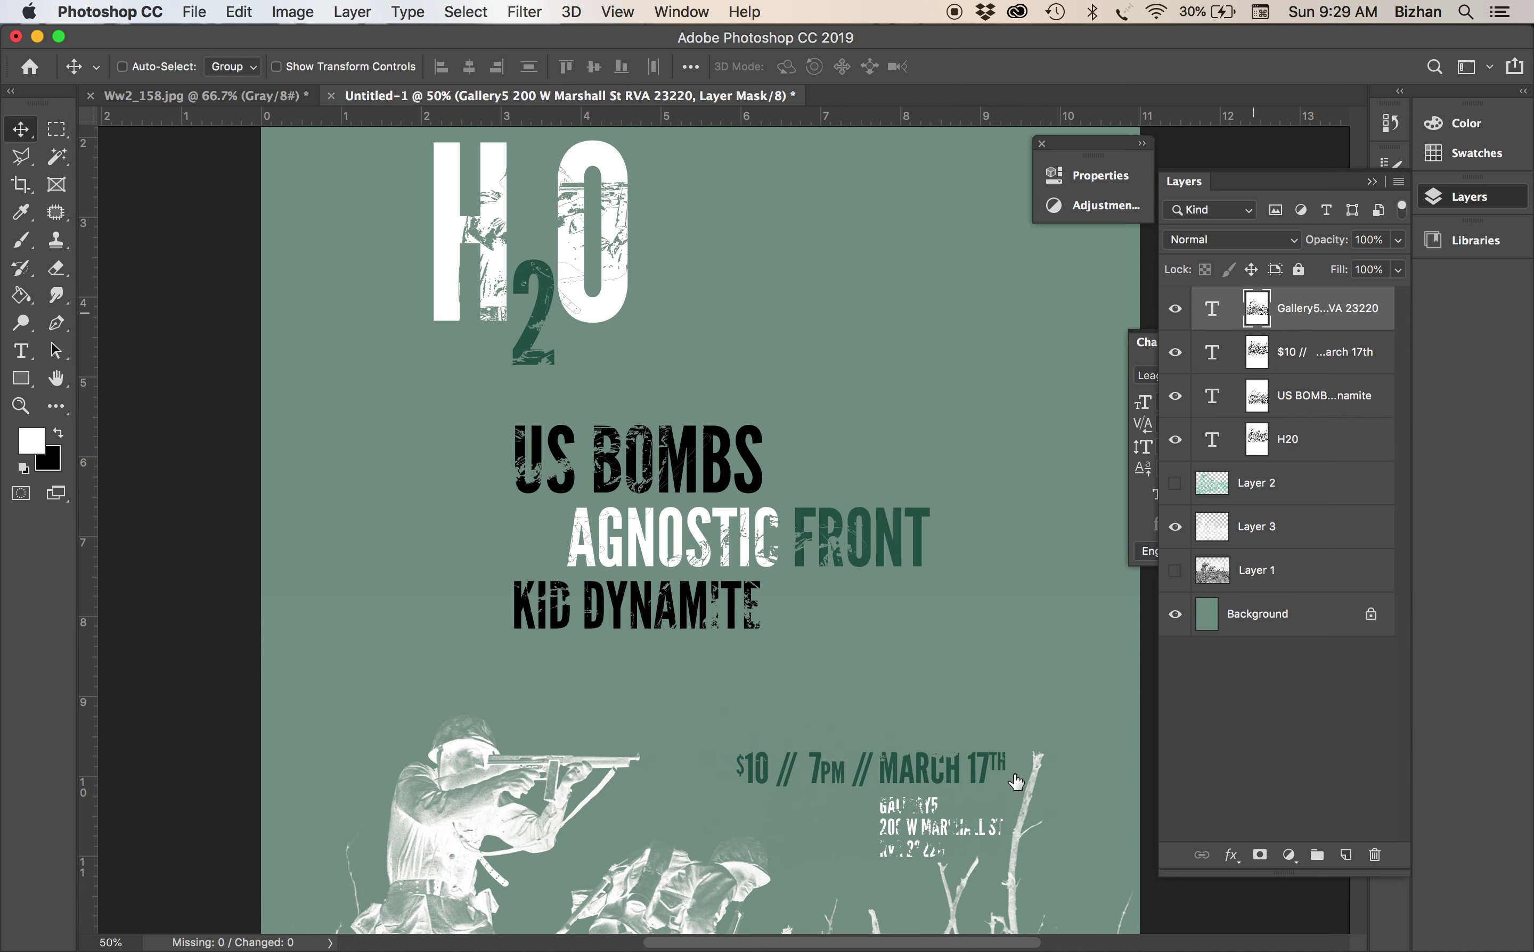
left_click_drag(918, 846, 932, 867)
left_click_drag(909, 739, 909, 847)
left_click_drag(1010, 861, 996, 839)
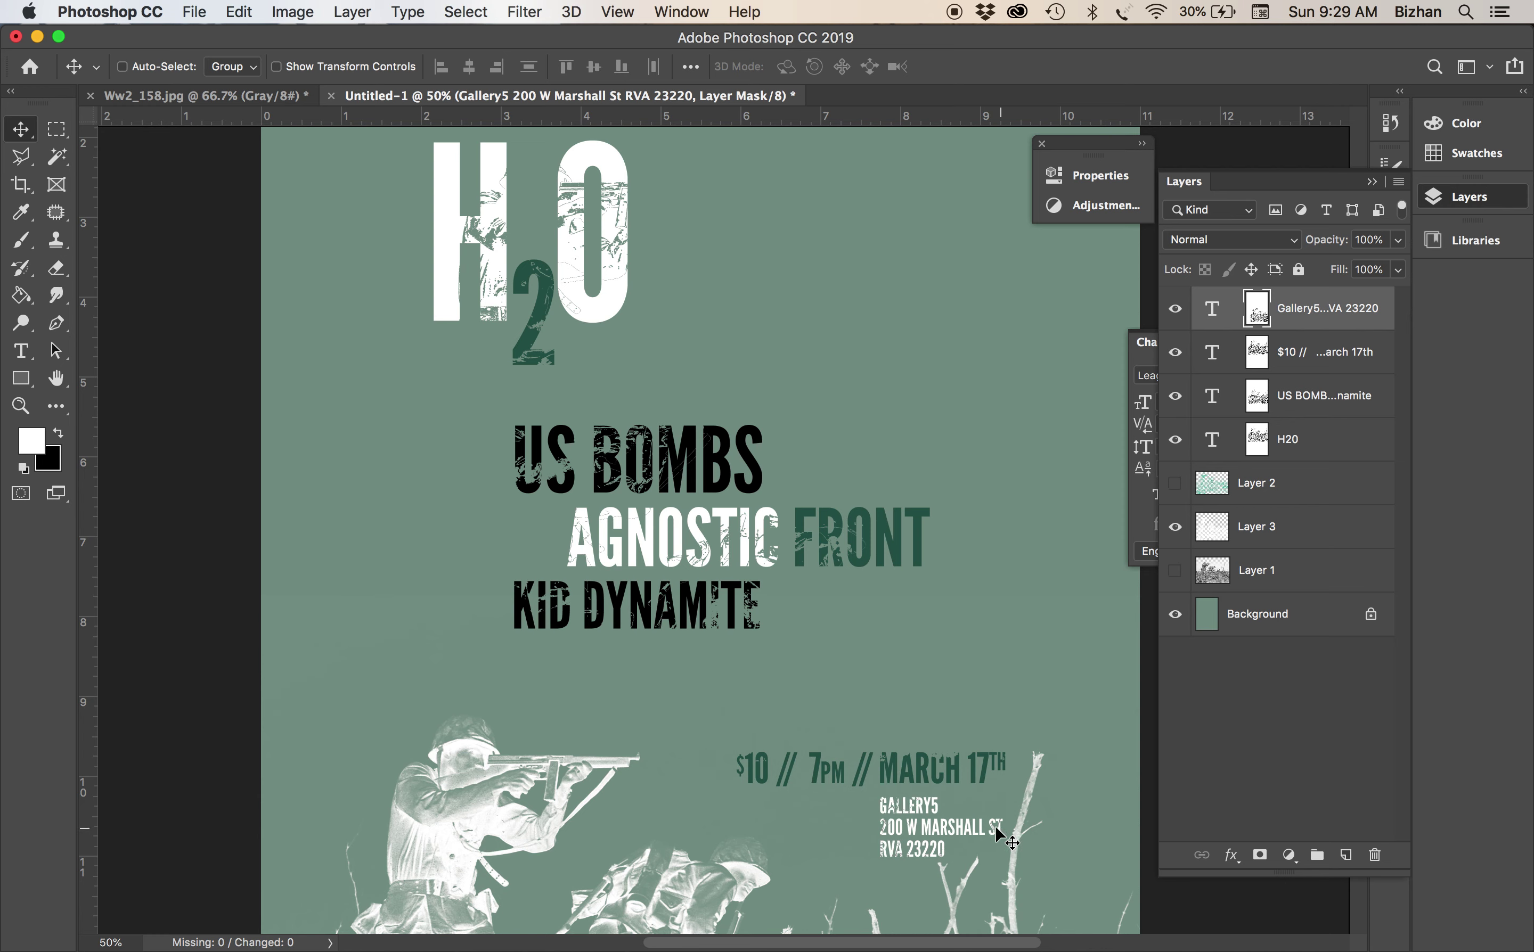
key("b")
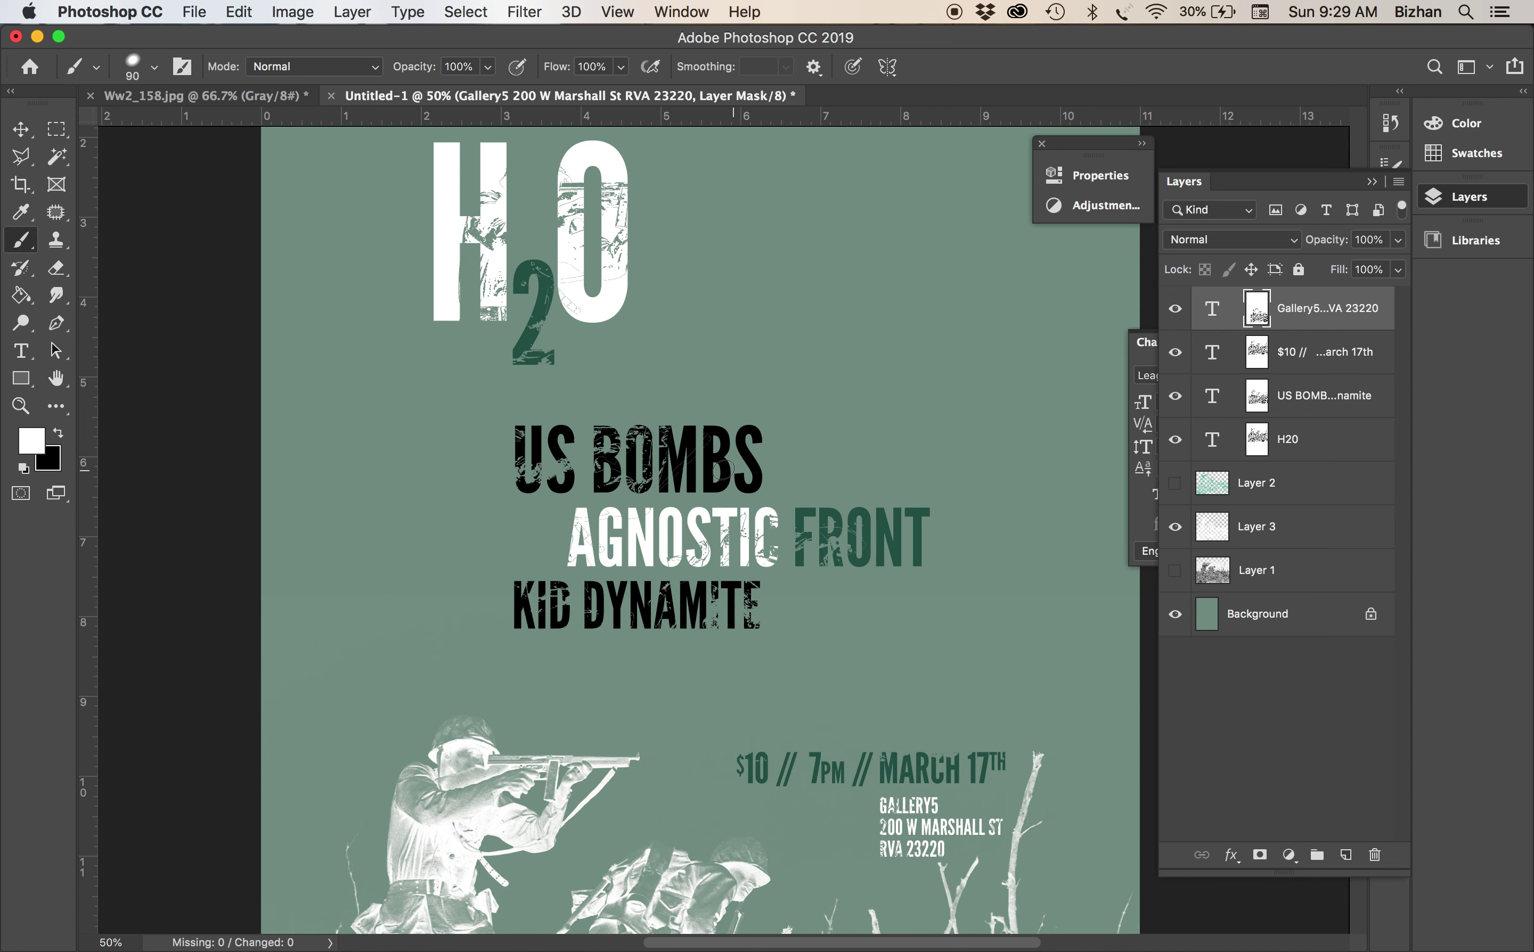
Group the four text layers, from the venue address down to H20, and name the group type
left_click(1285, 439, "shift")
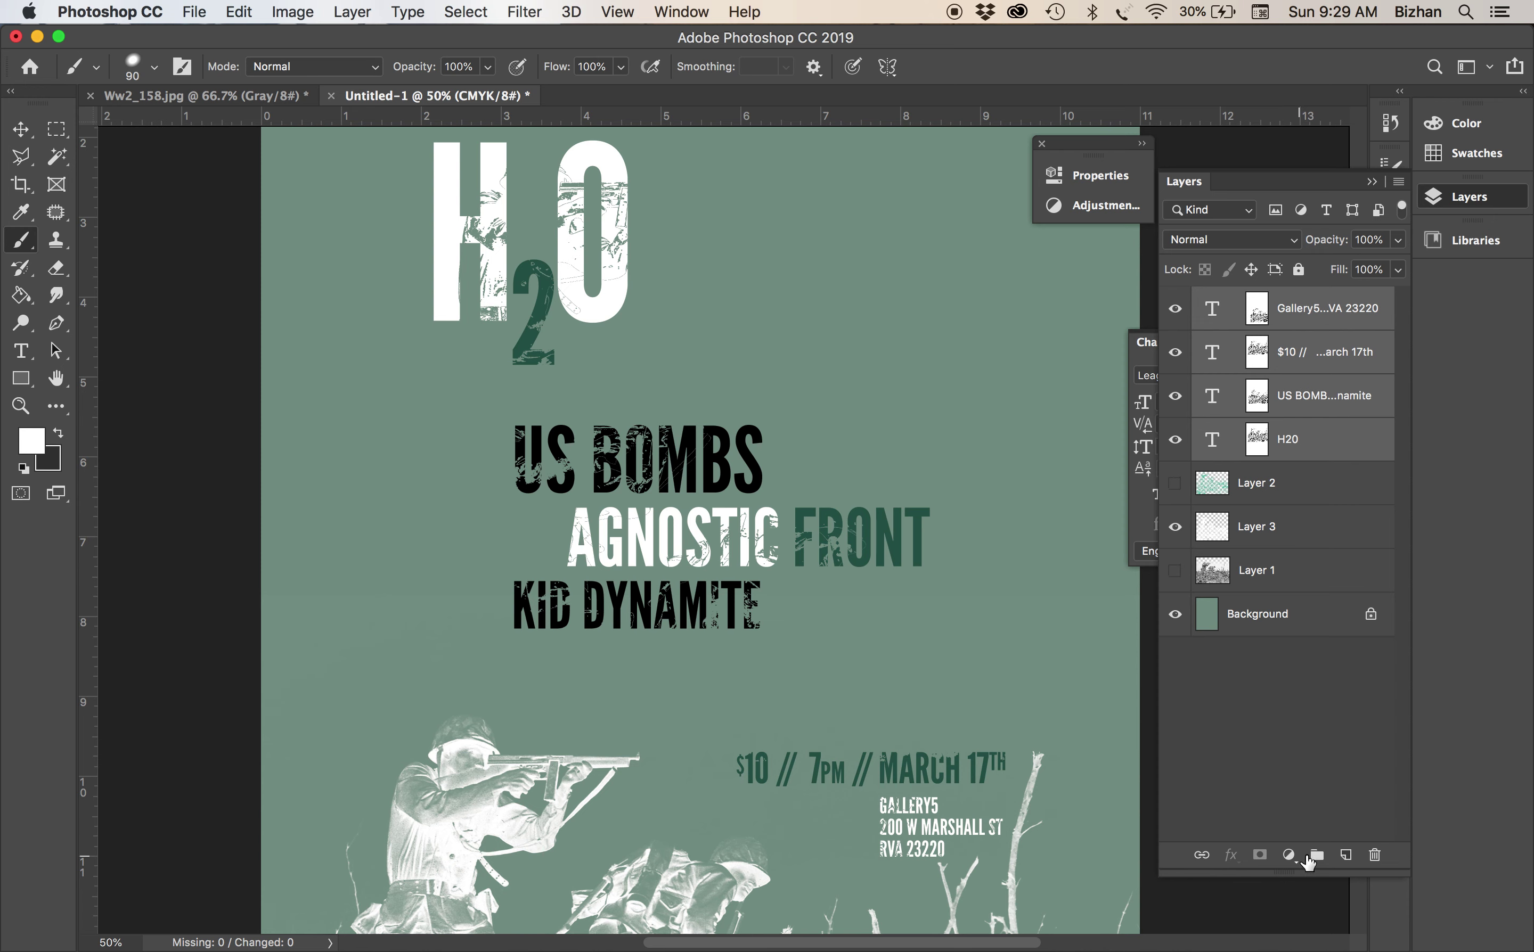
left_click(1282, 319)
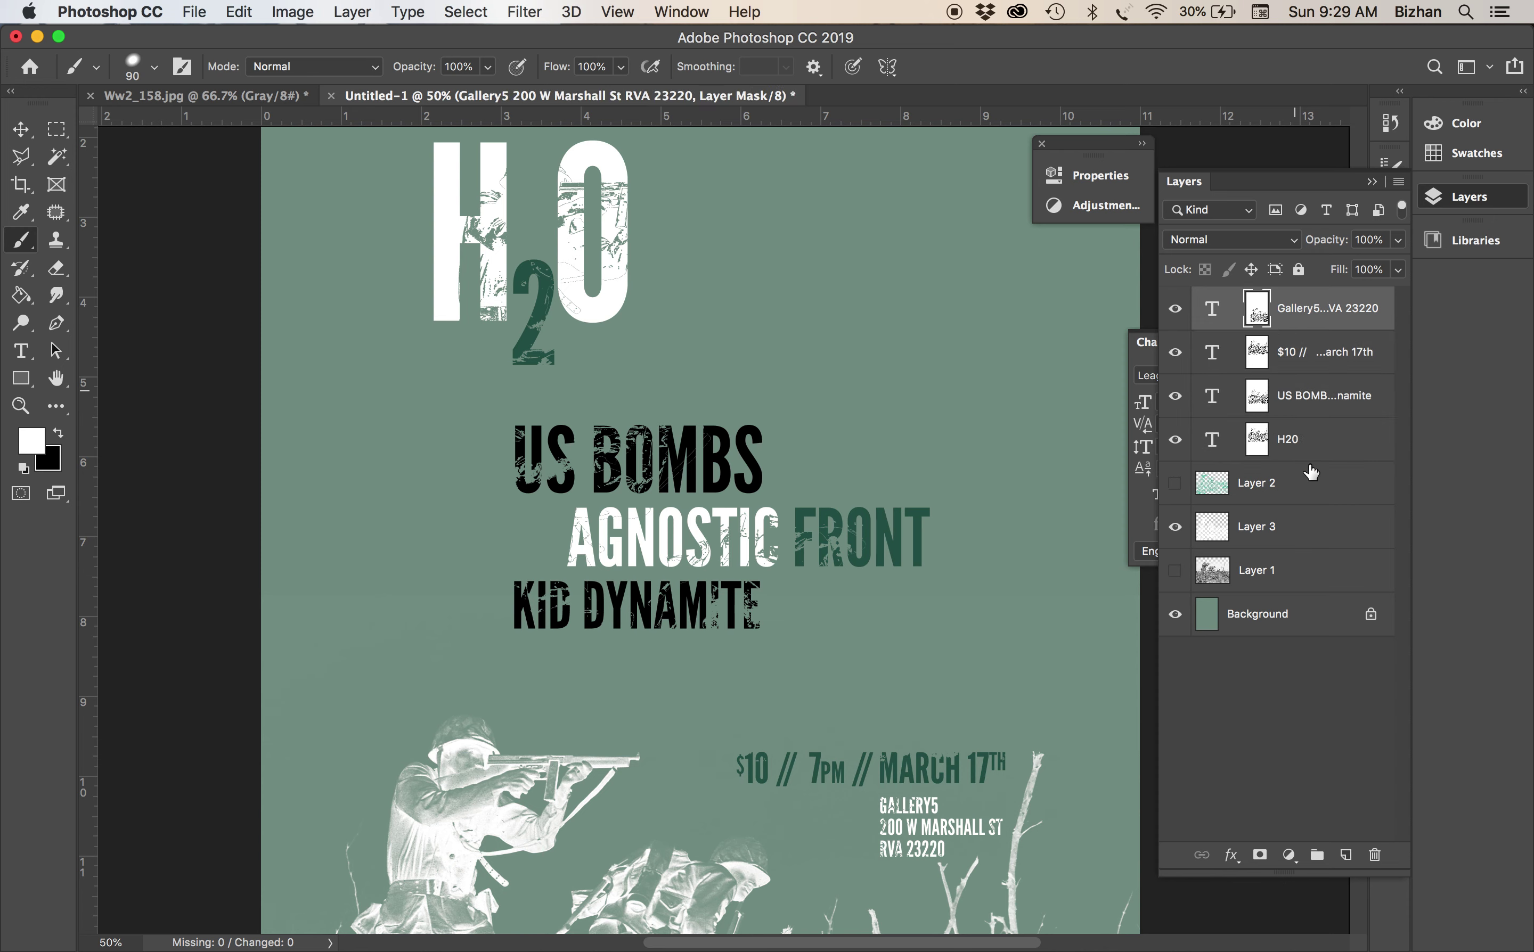
left_click(1309, 449, "shift")
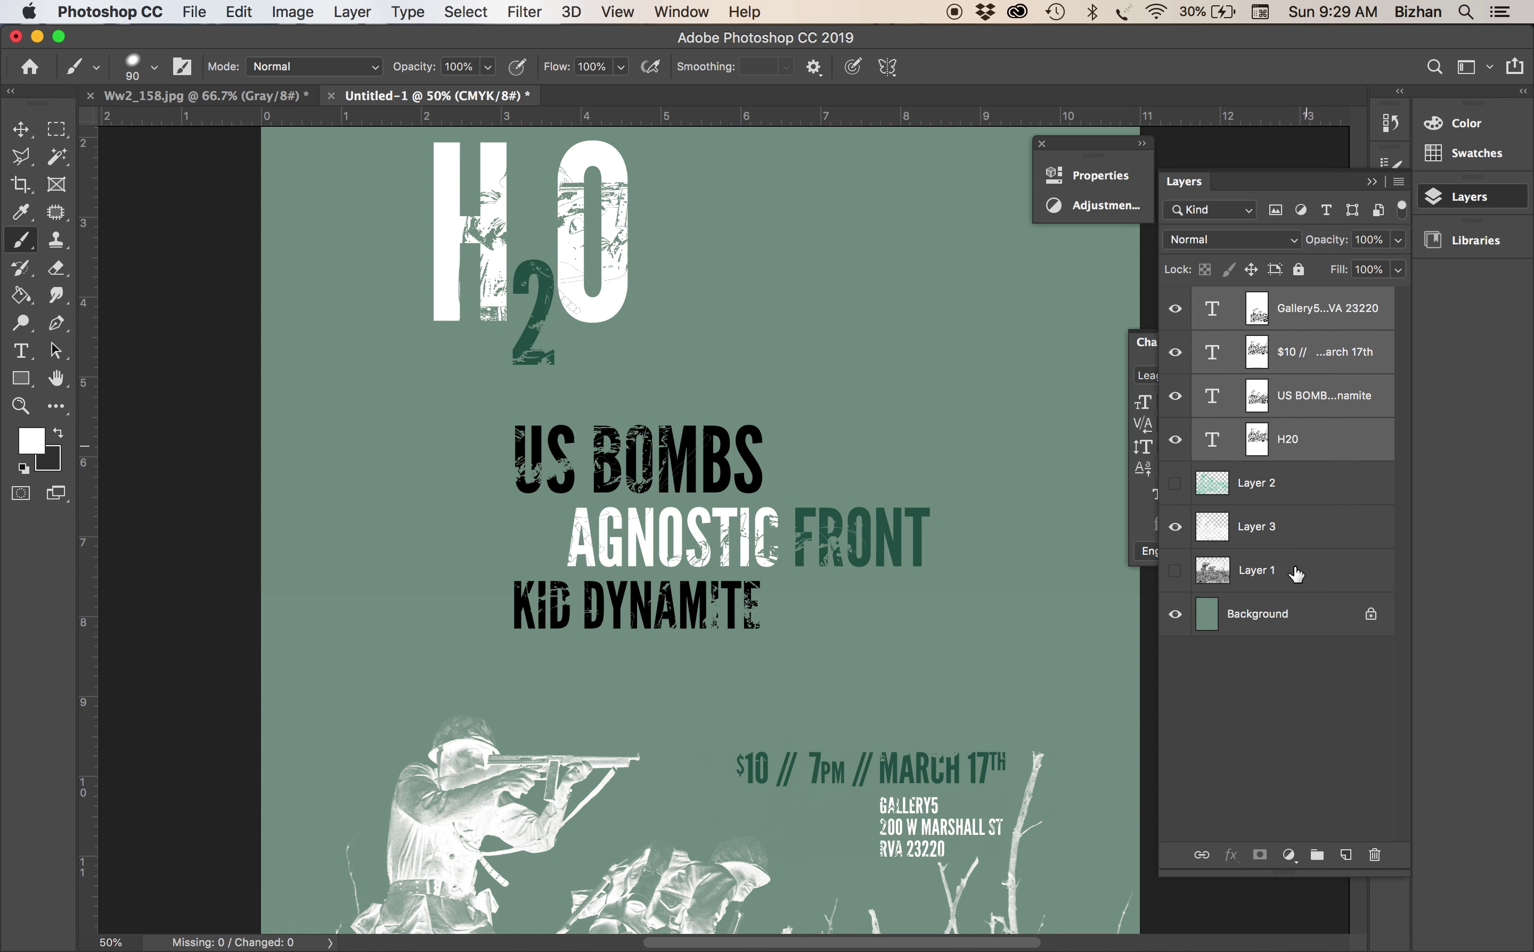
left_click(1317, 854)
type("ty")
key("Return")
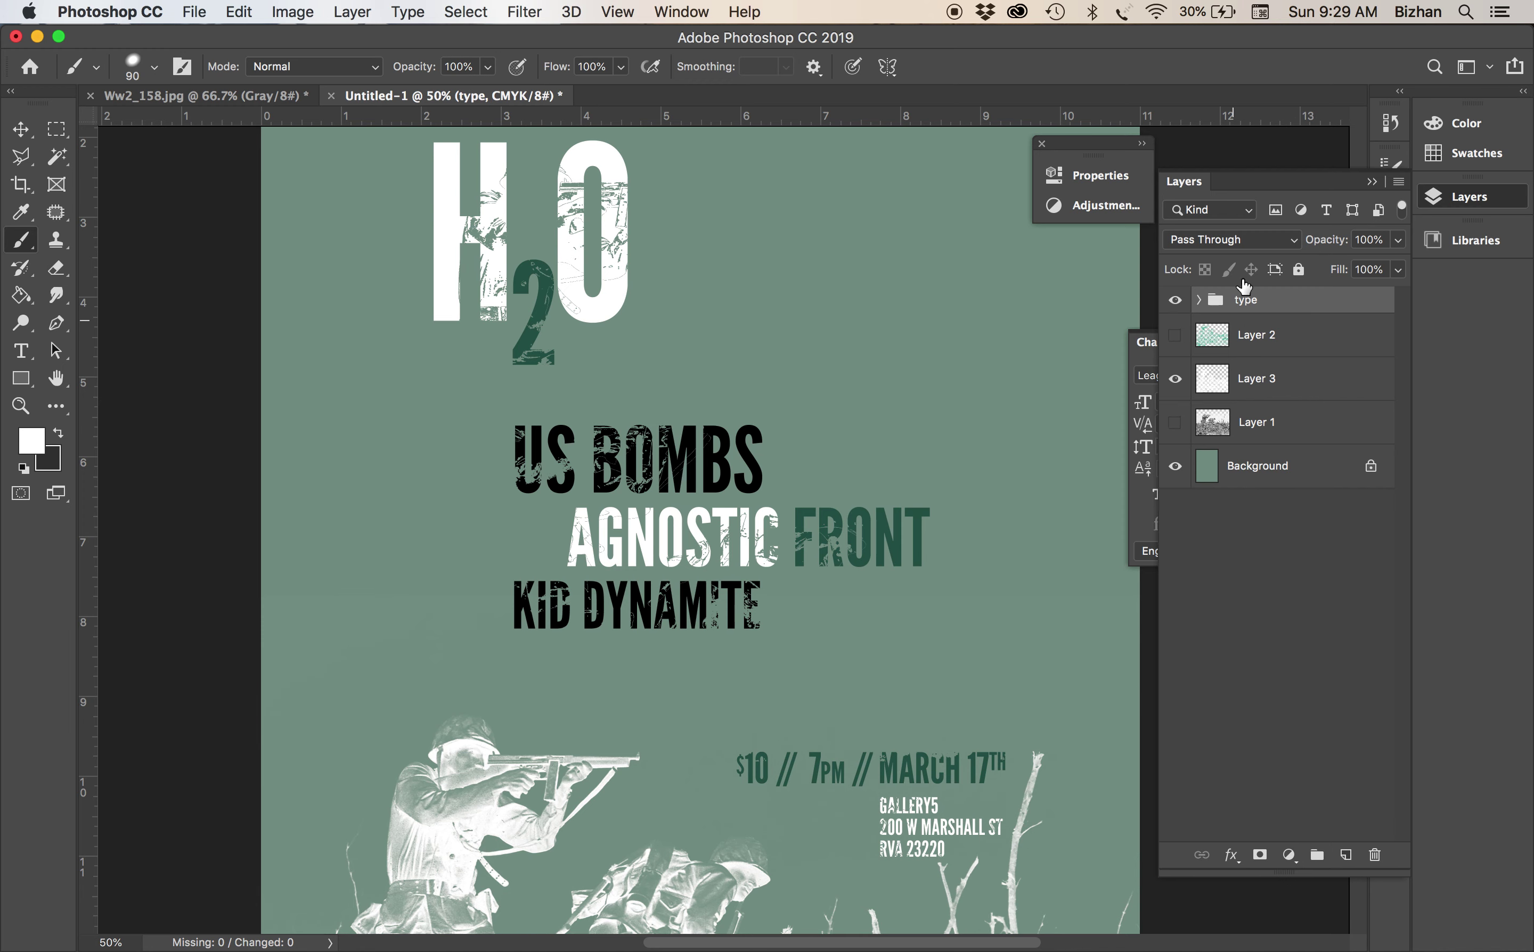
key("super+minus")
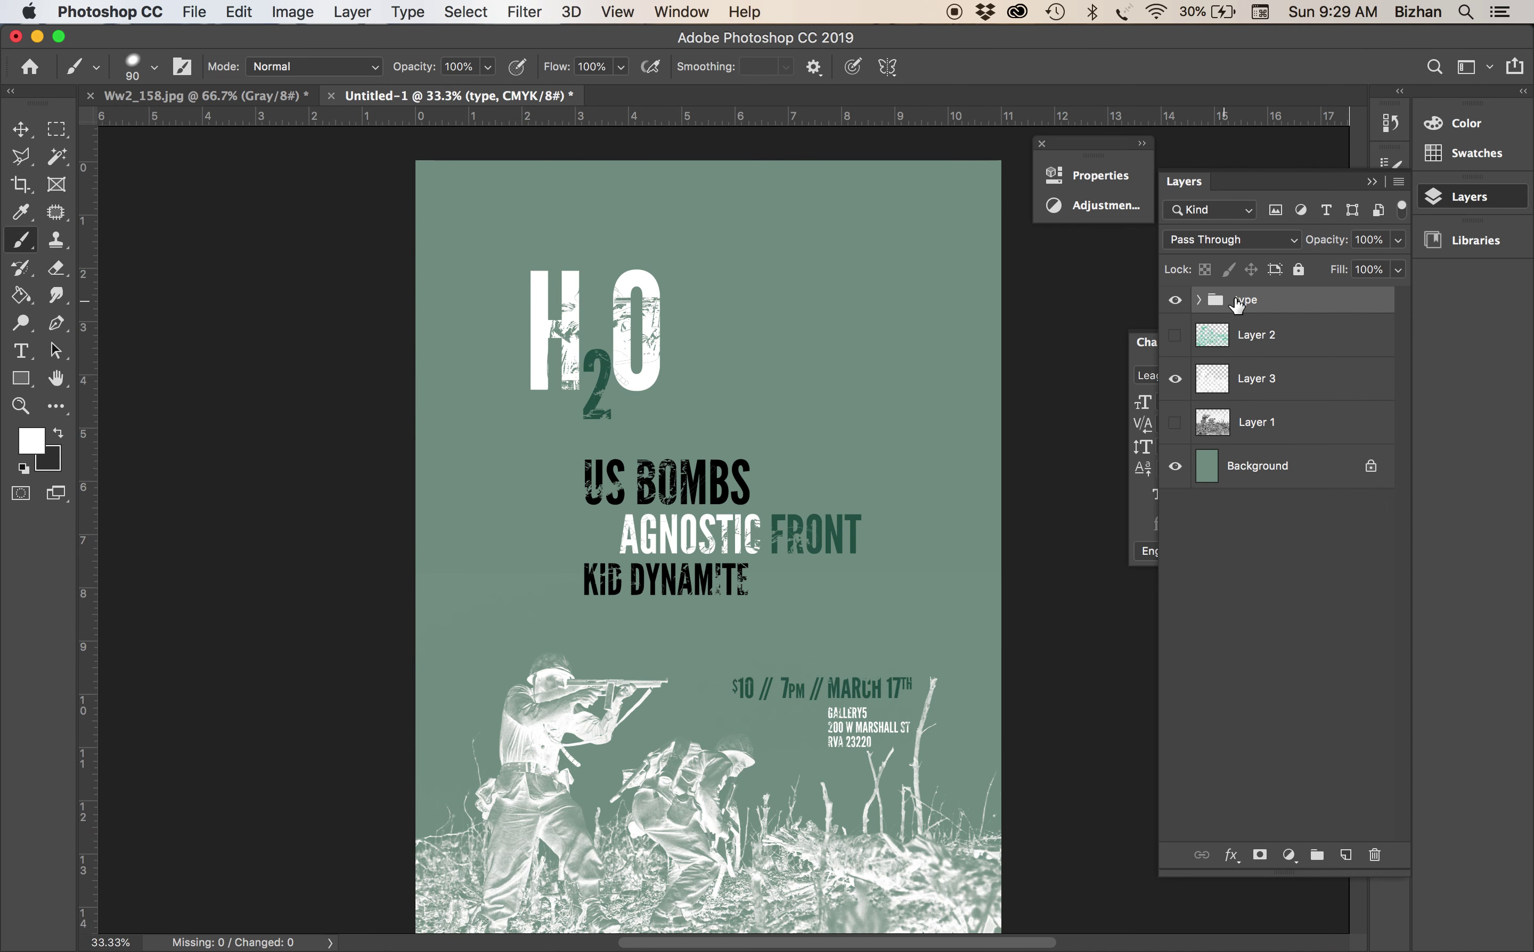
scroll(746, 875, "down", 3)
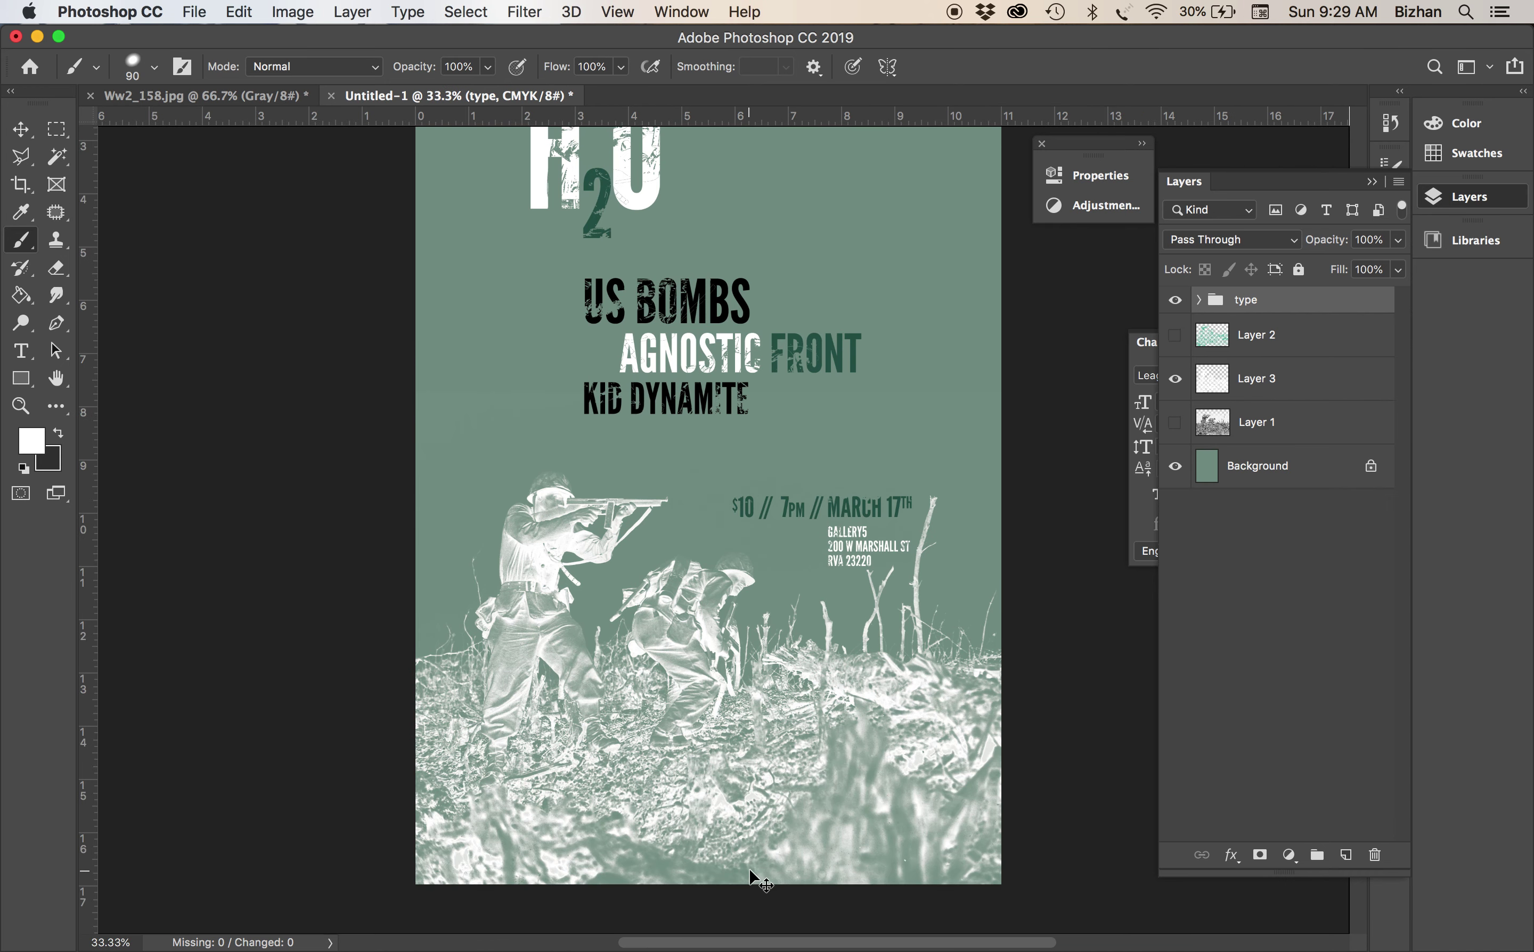
key("super+minus")
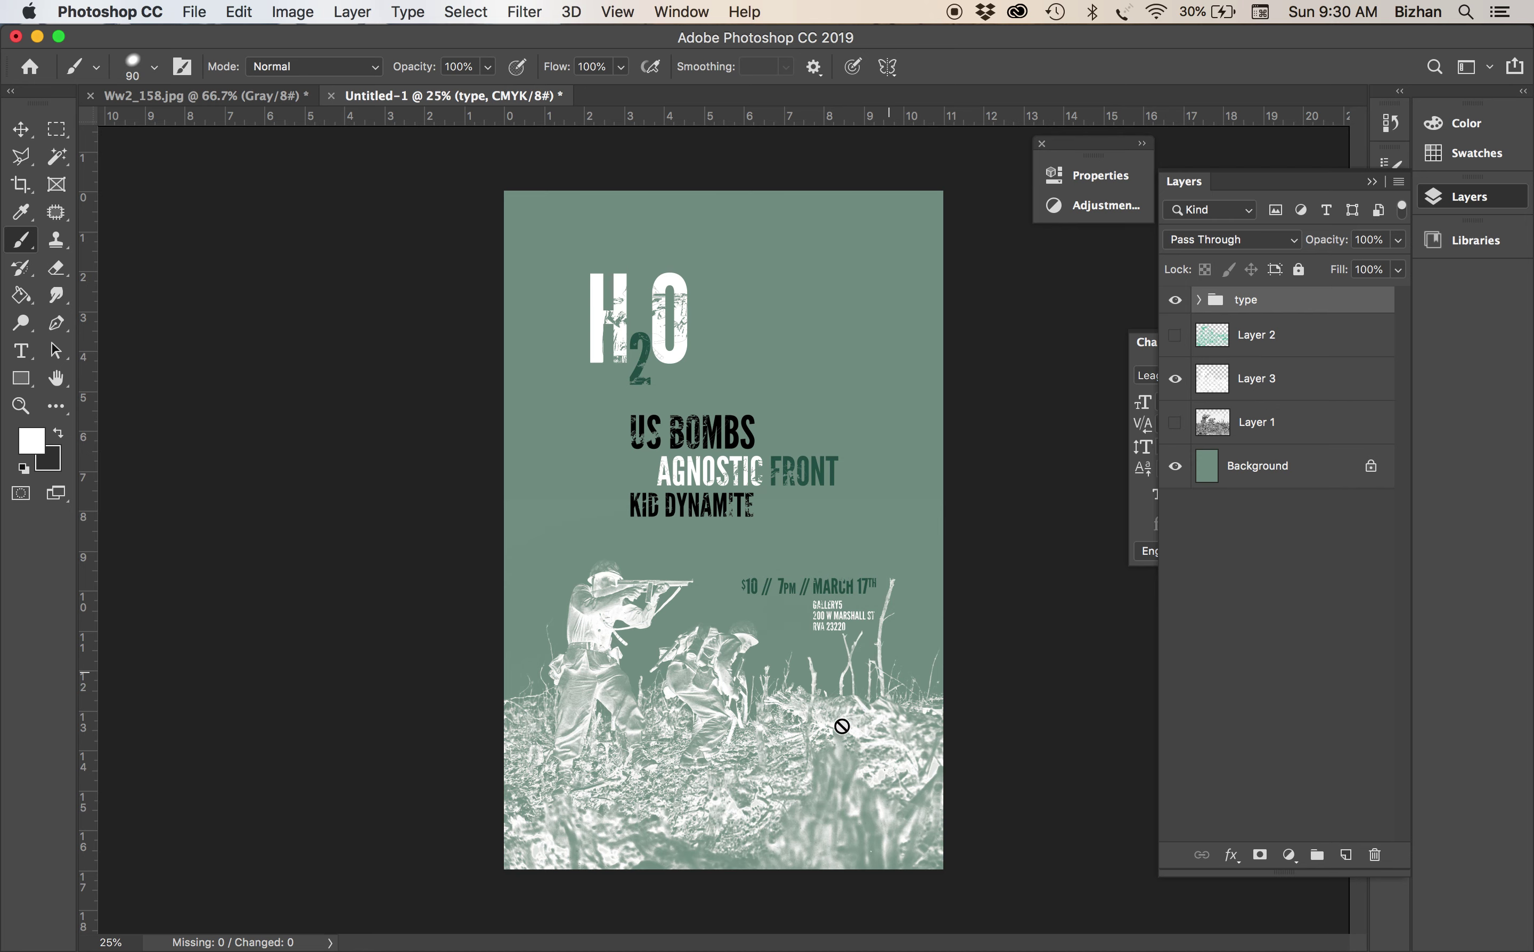
key("super+plus")
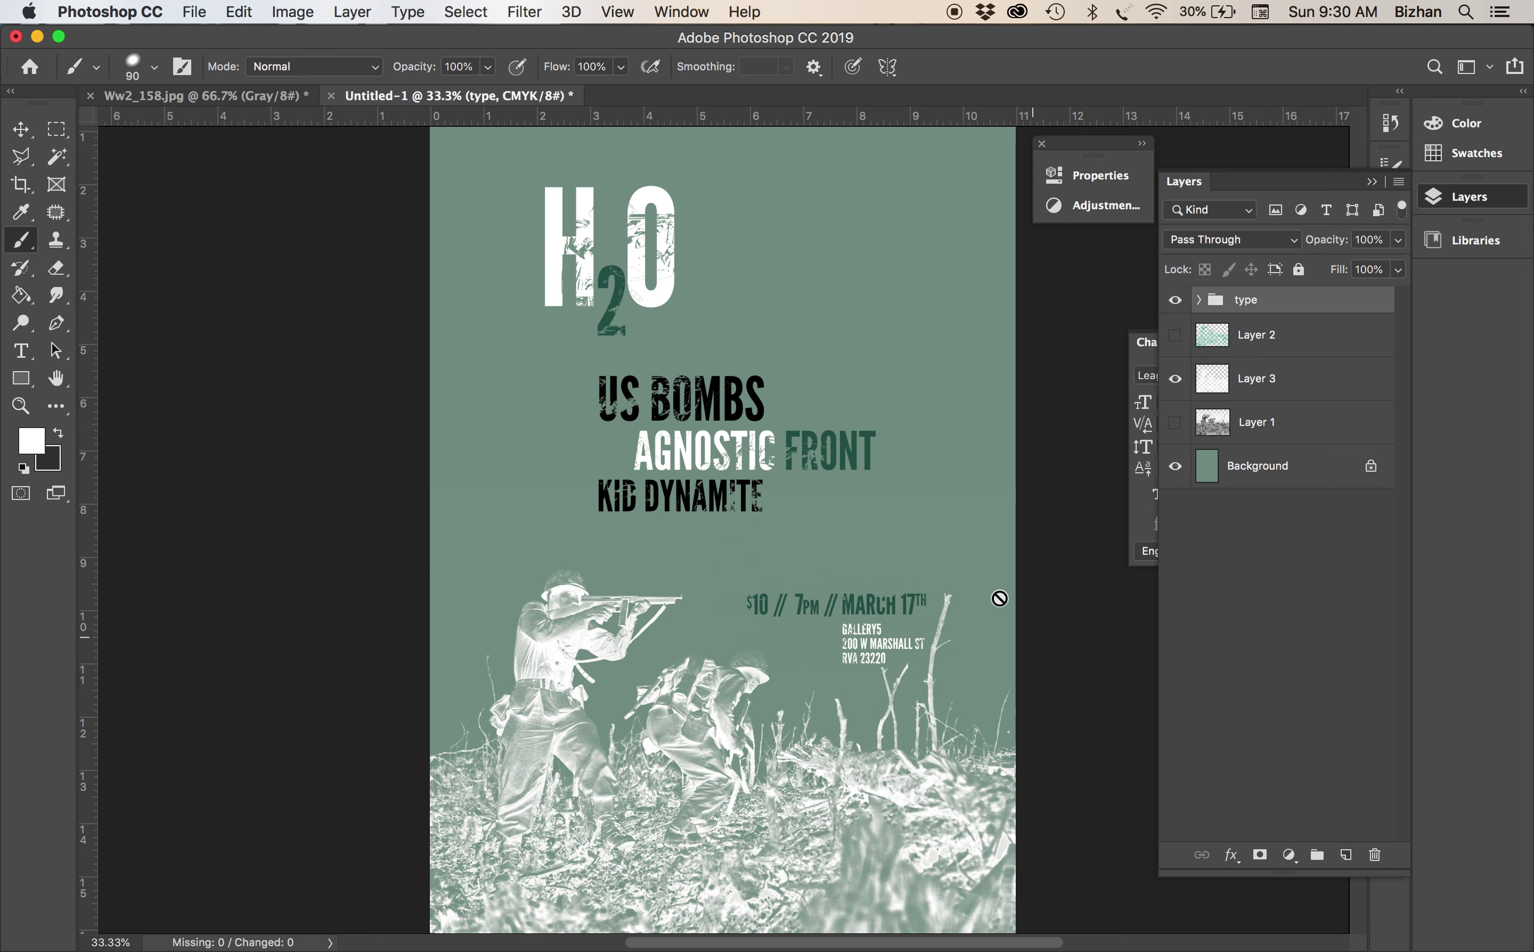
key("super+minus")
key("super+plus")
Copy the first // from the date line and paste it into a new text layer beside the band names
key("t")
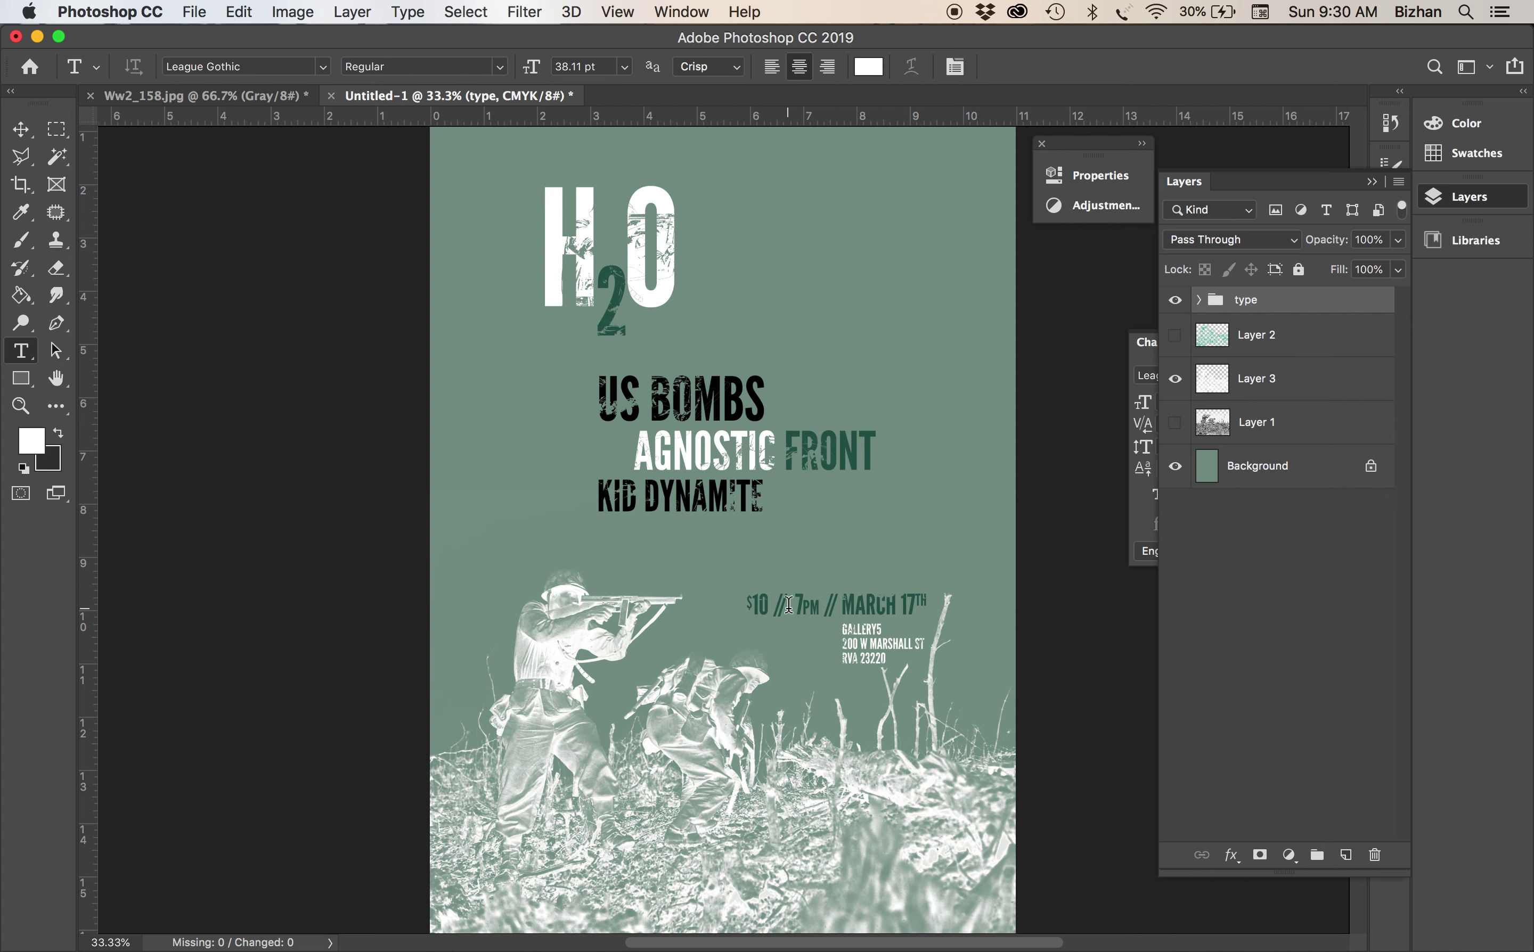
double_click(789, 606)
key("super+c")
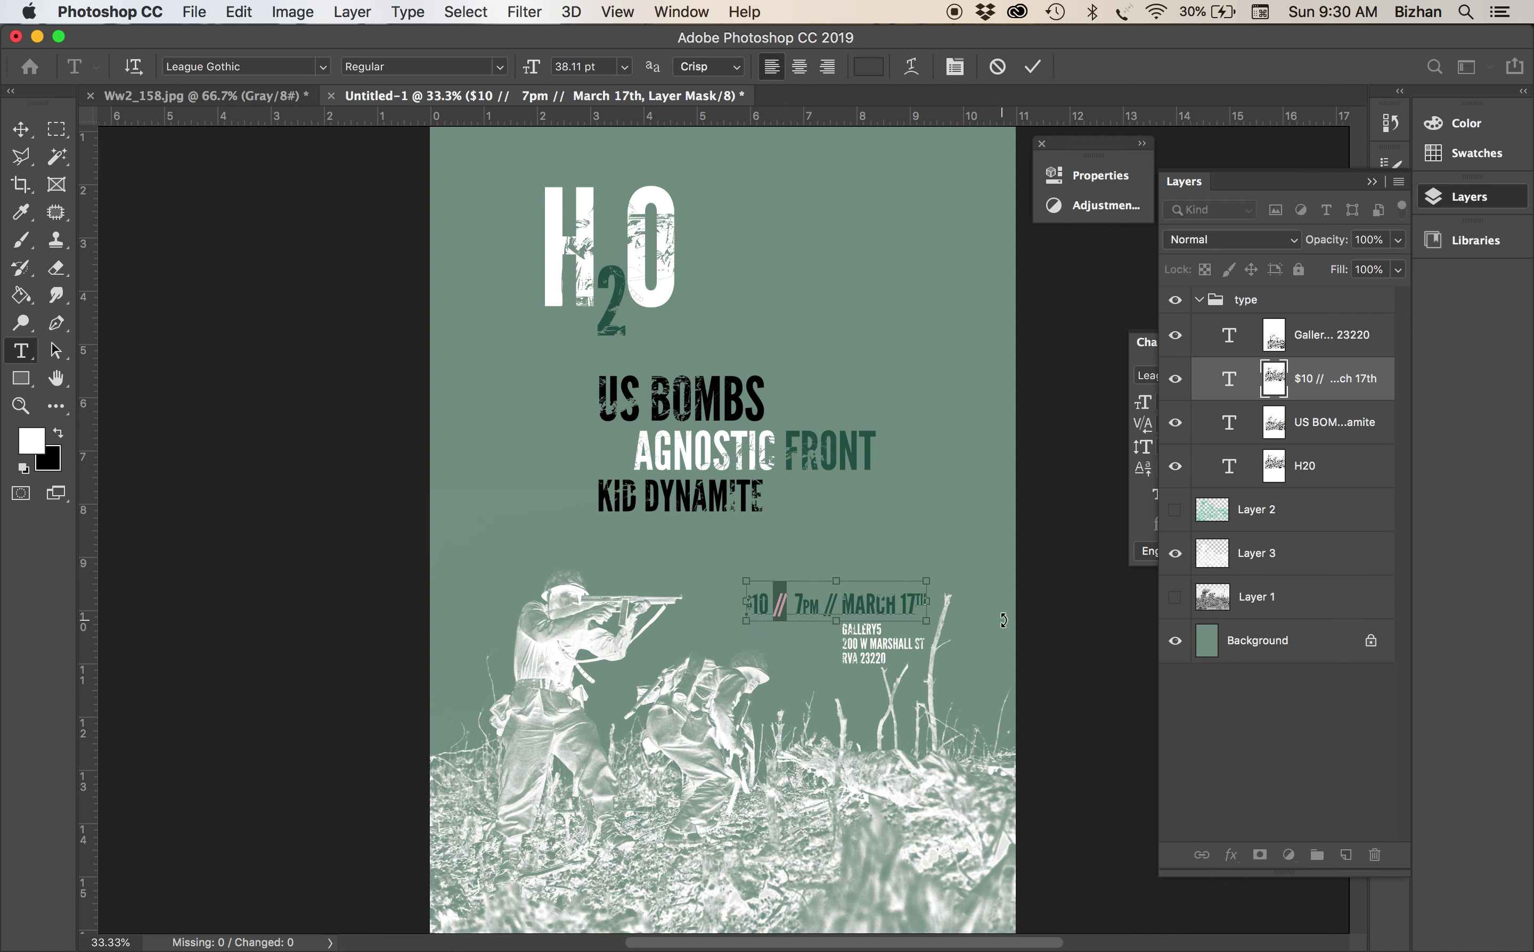
left_click(21, 129)
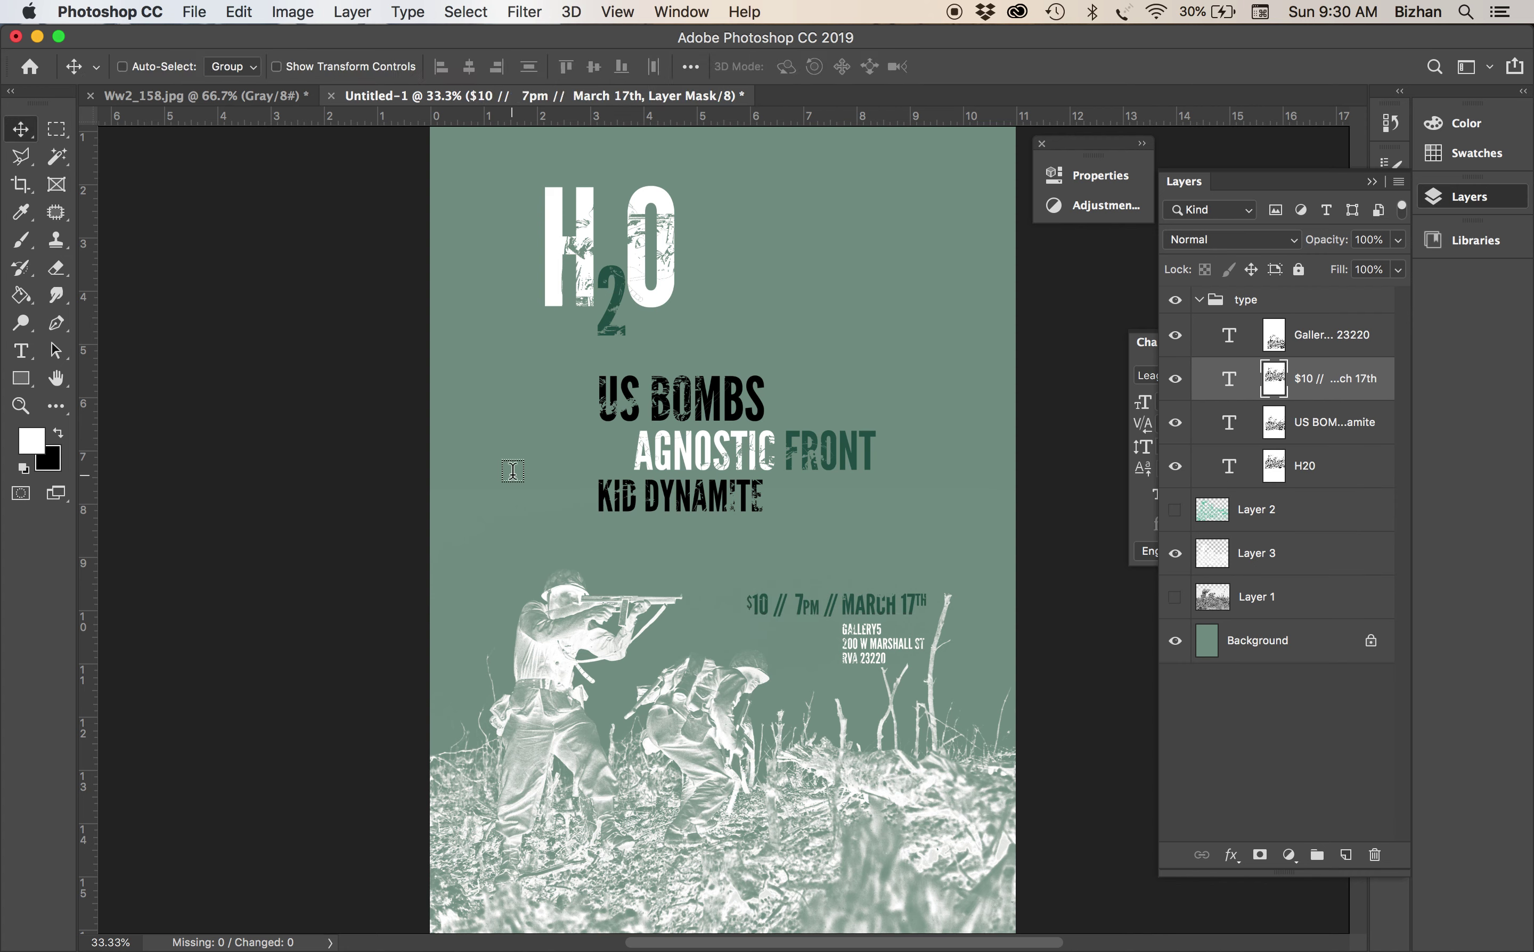
key("t")
left_click(512, 470)
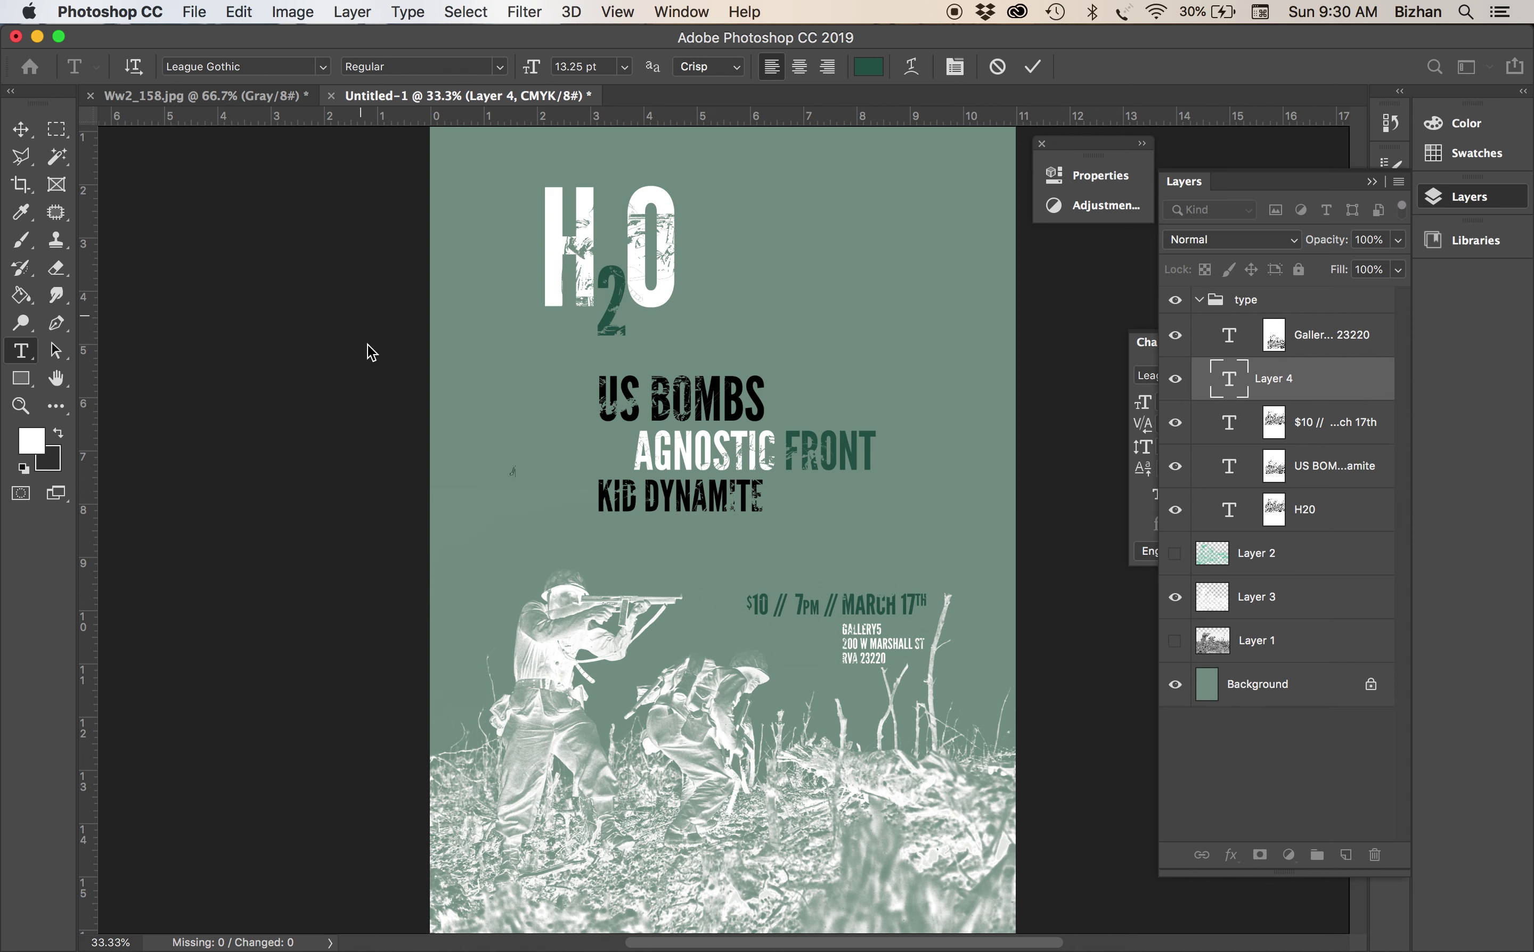
key("super+v")
left_click(21, 129)
Enlarge the new // several times over and move it between the word FRONT and the date line
key("super+t")
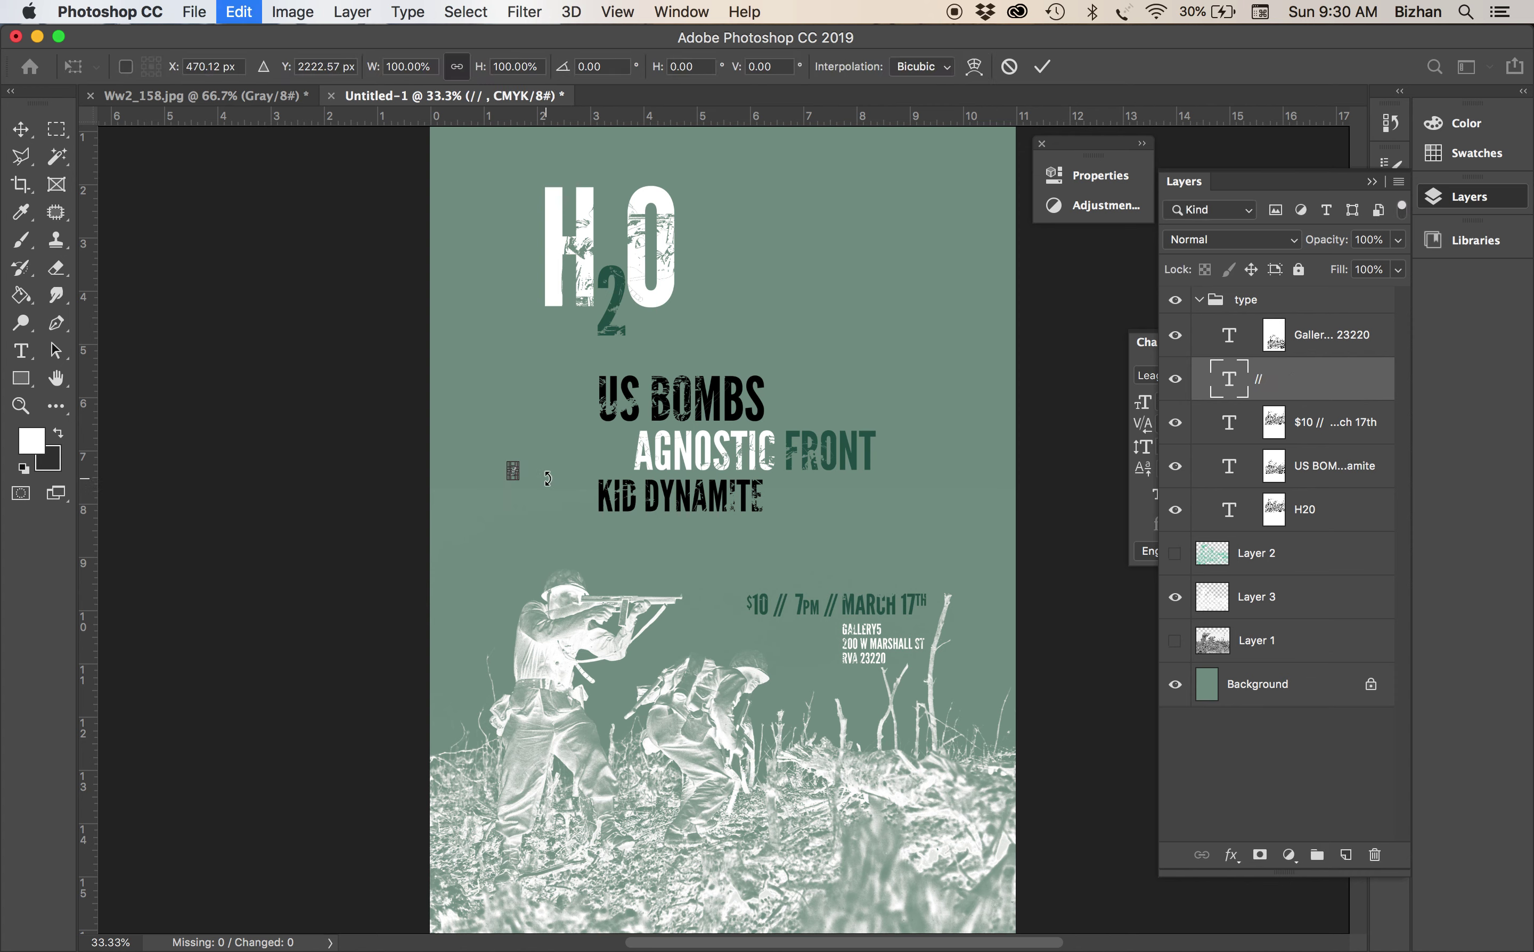
left_click_drag(512, 466, 702, 312)
key("Return")
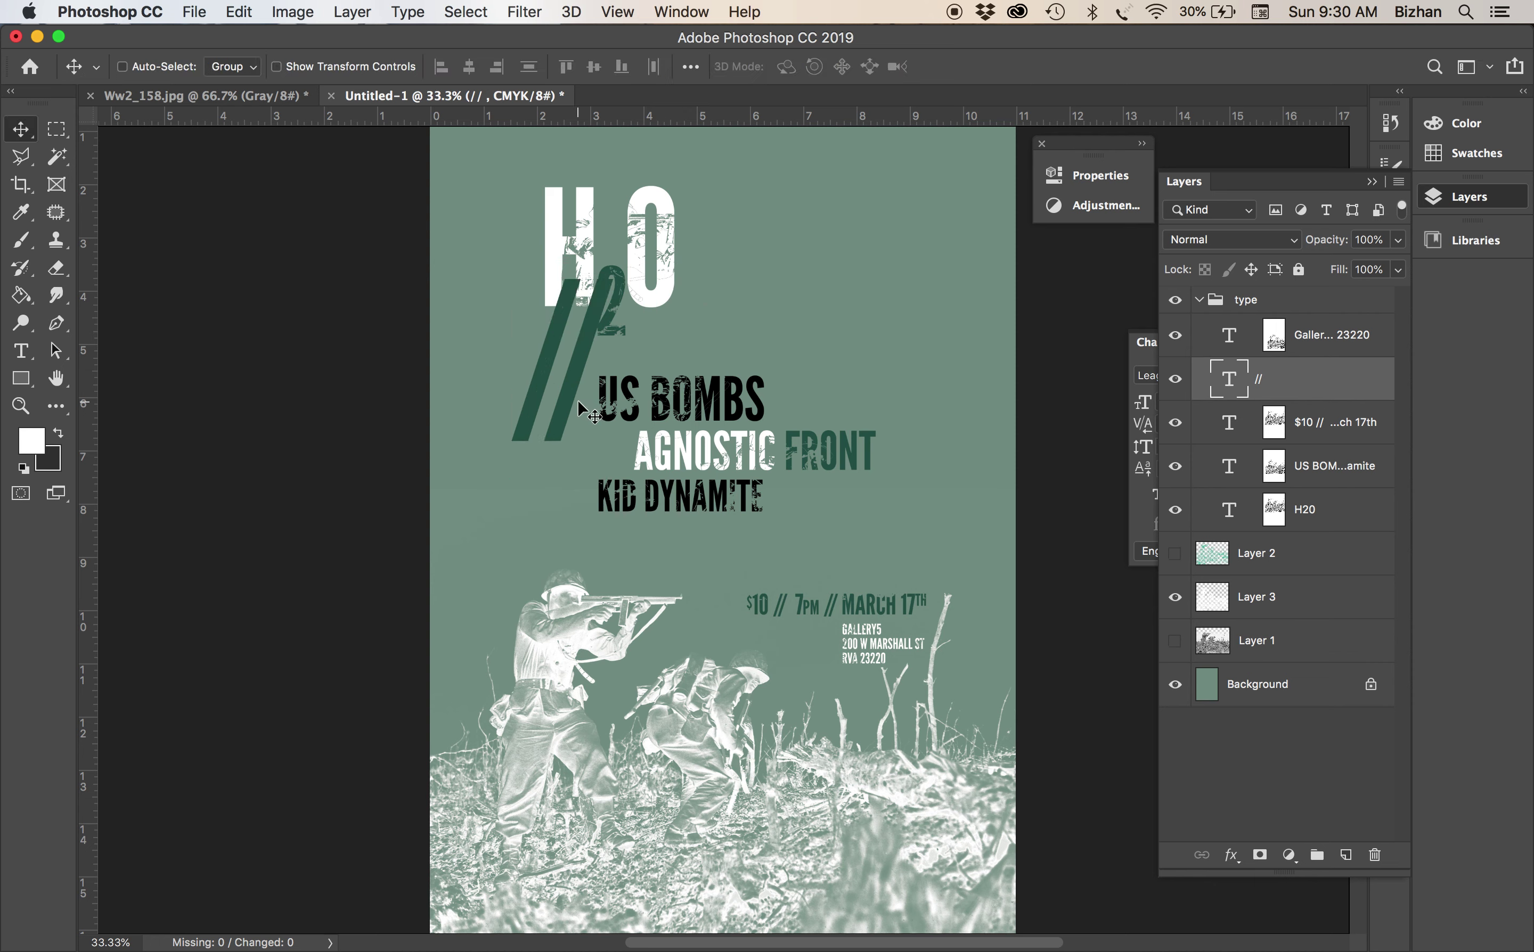
left_click_drag(753, 456, 858, 574)
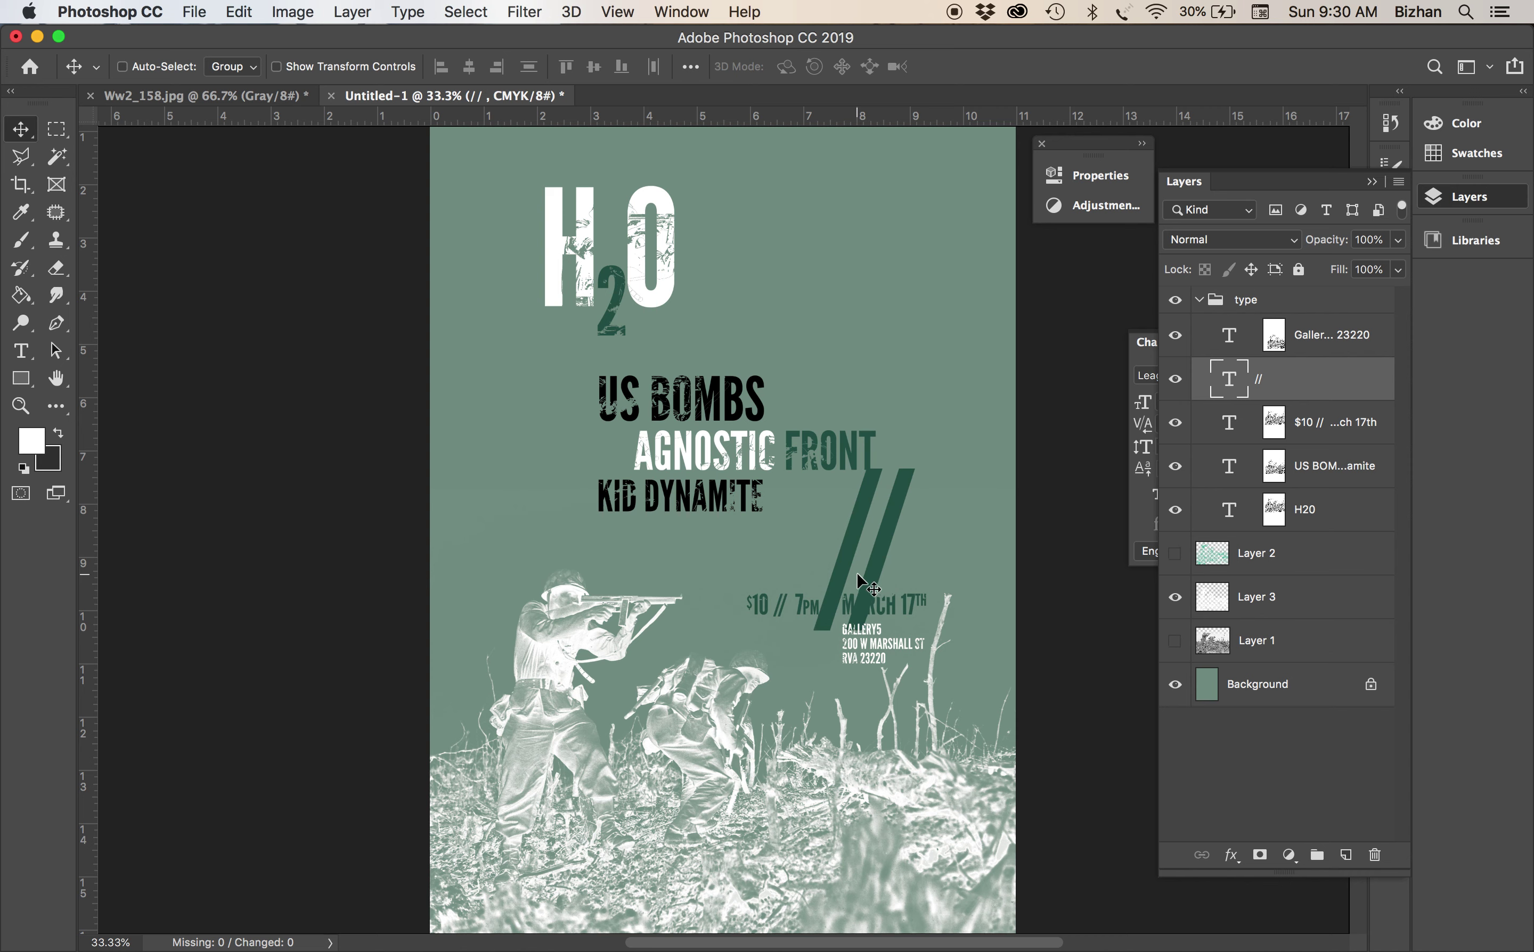
key("shift+Right")
key("shift+Right")
key("shift+Right")
key("shift+Right")
key("shift+Right")
key("shift+Right")
key("shift+Right")
key("shift+Right")
key("shift+Right")
key("shift+Down")
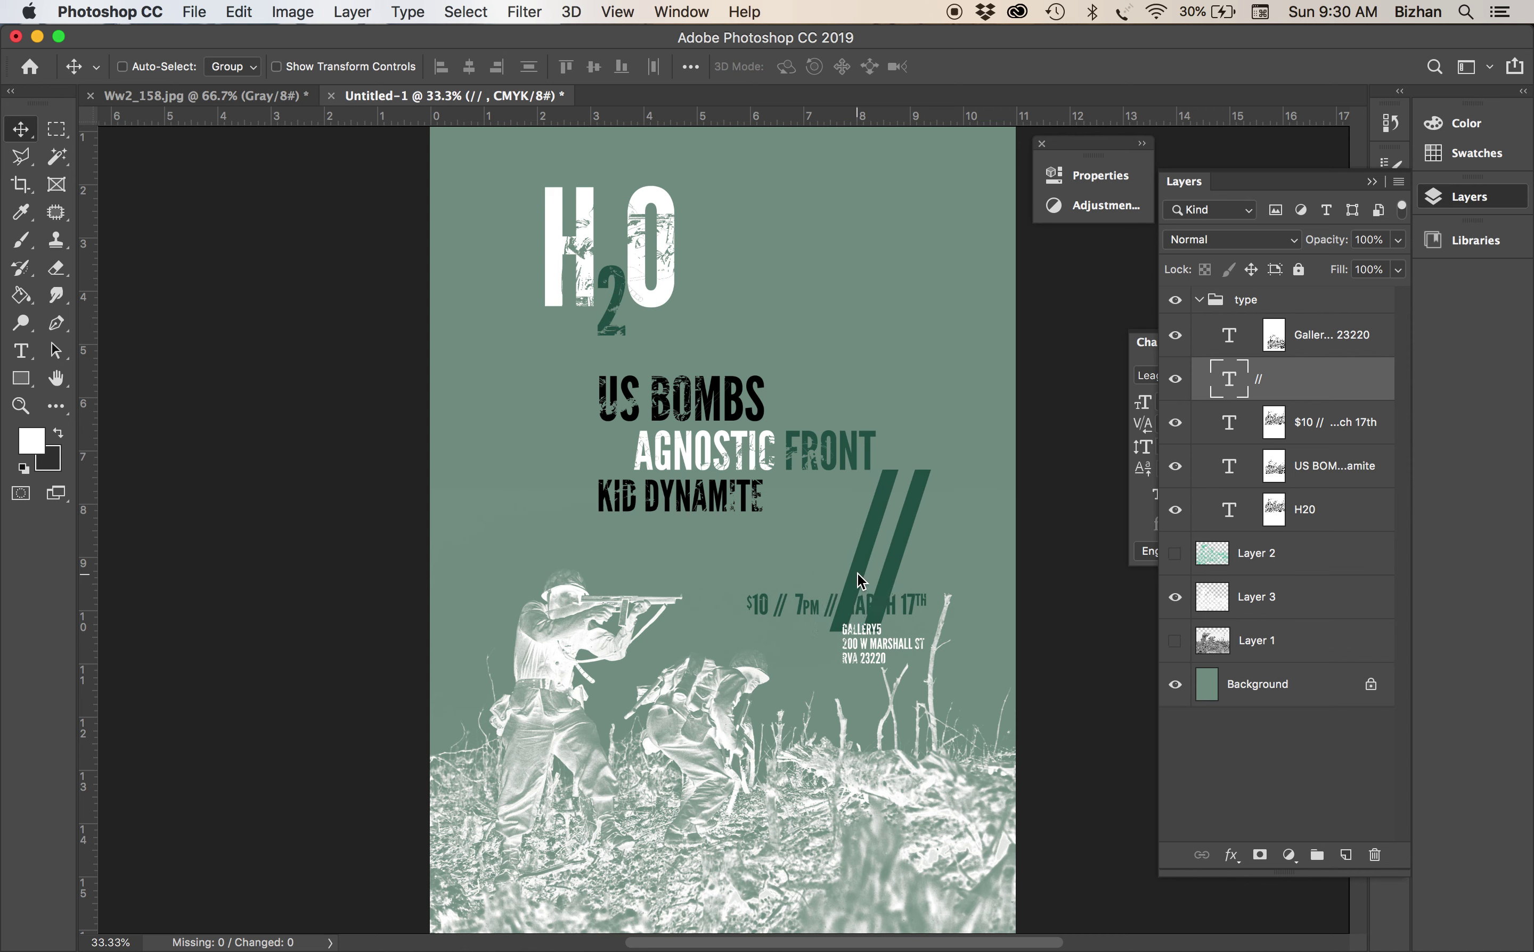
key("shift+Right")
Scale the large // down to about 55% and place it just below the end of FRONT, above the date line
key("super+t")
left_click_drag(933, 667, 880, 571)
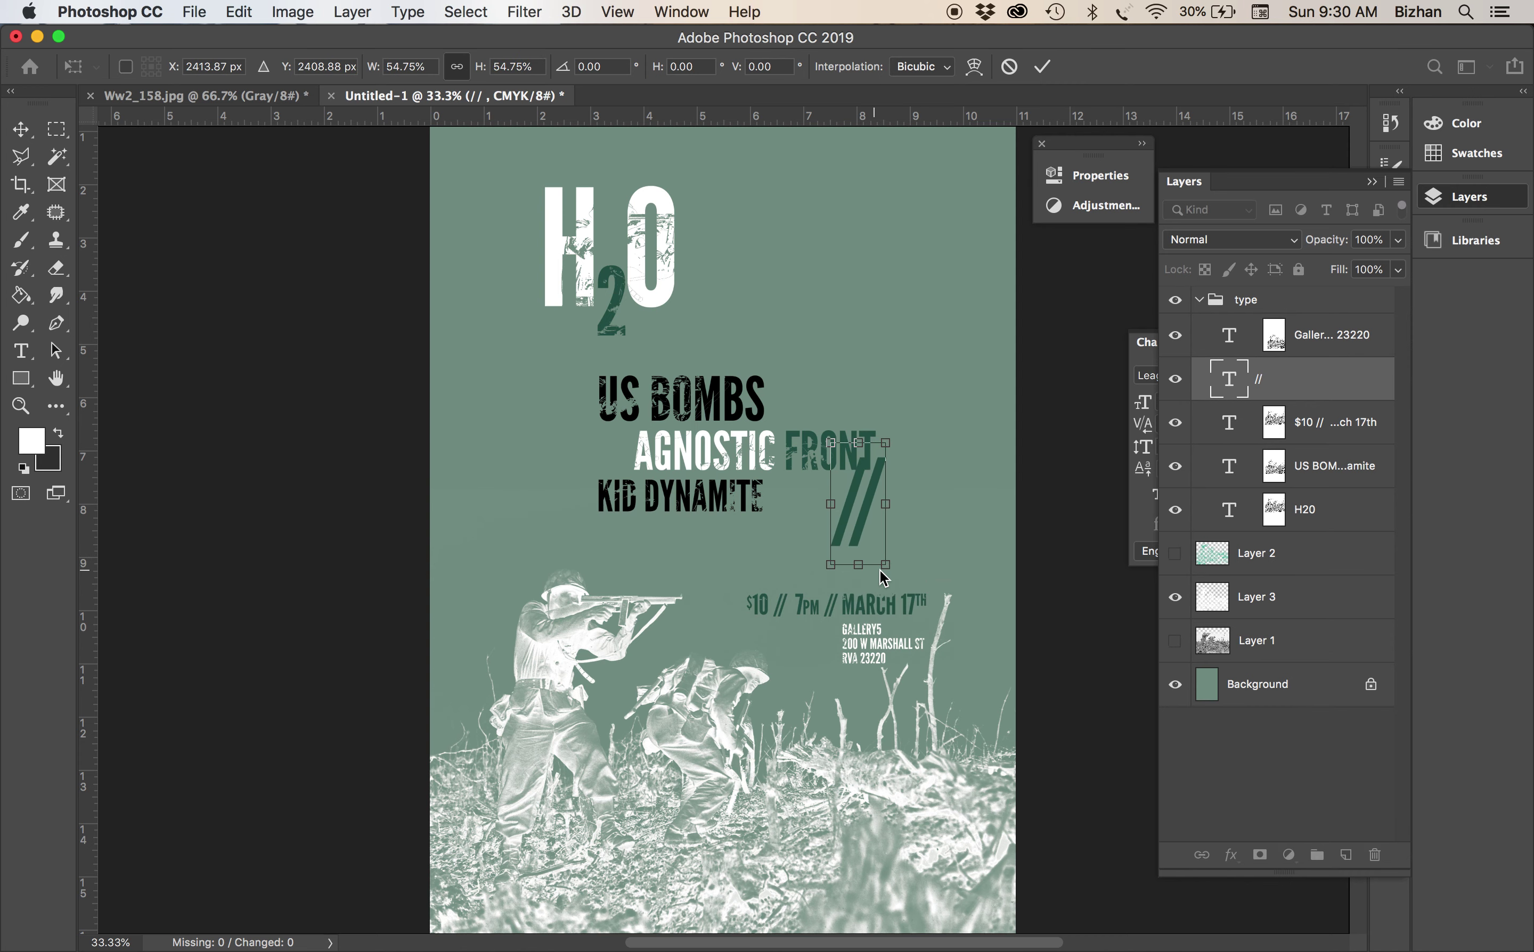
key("Return")
key("super+equal")
left_click_drag(926, 509, 942, 511)
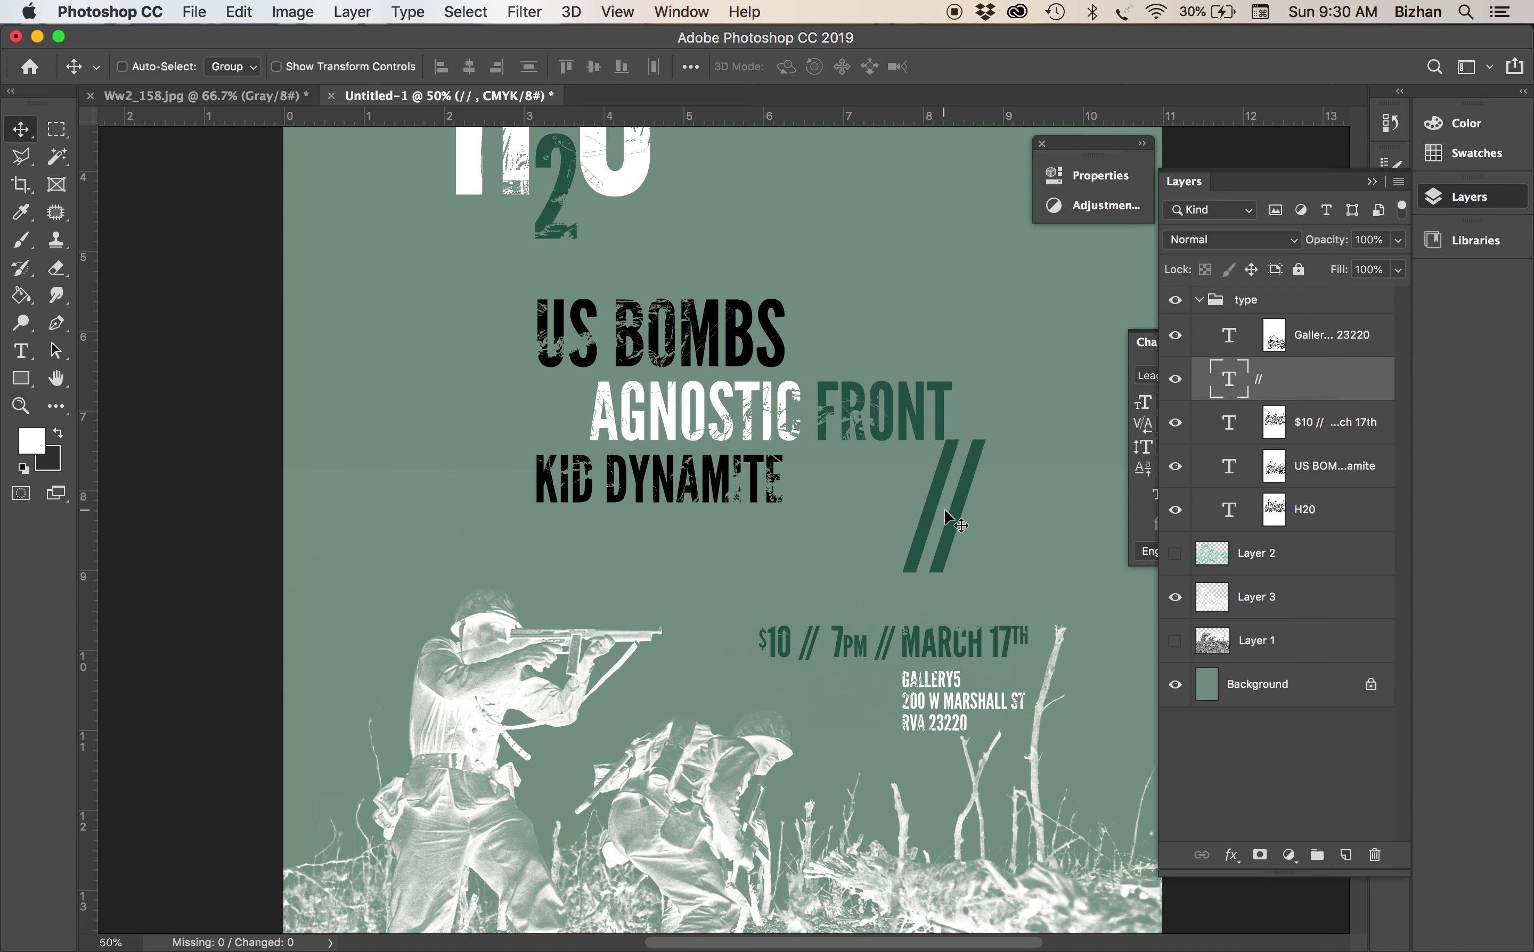
left_click_drag(946, 511, 970, 512)
Duplicate the // layer, move the copy beside US BOMBS and colour its second slash black (000000)
left_click_drag(1278, 393, 1346, 855)
left_click_drag(636, 485, 593, 413)
key("t")
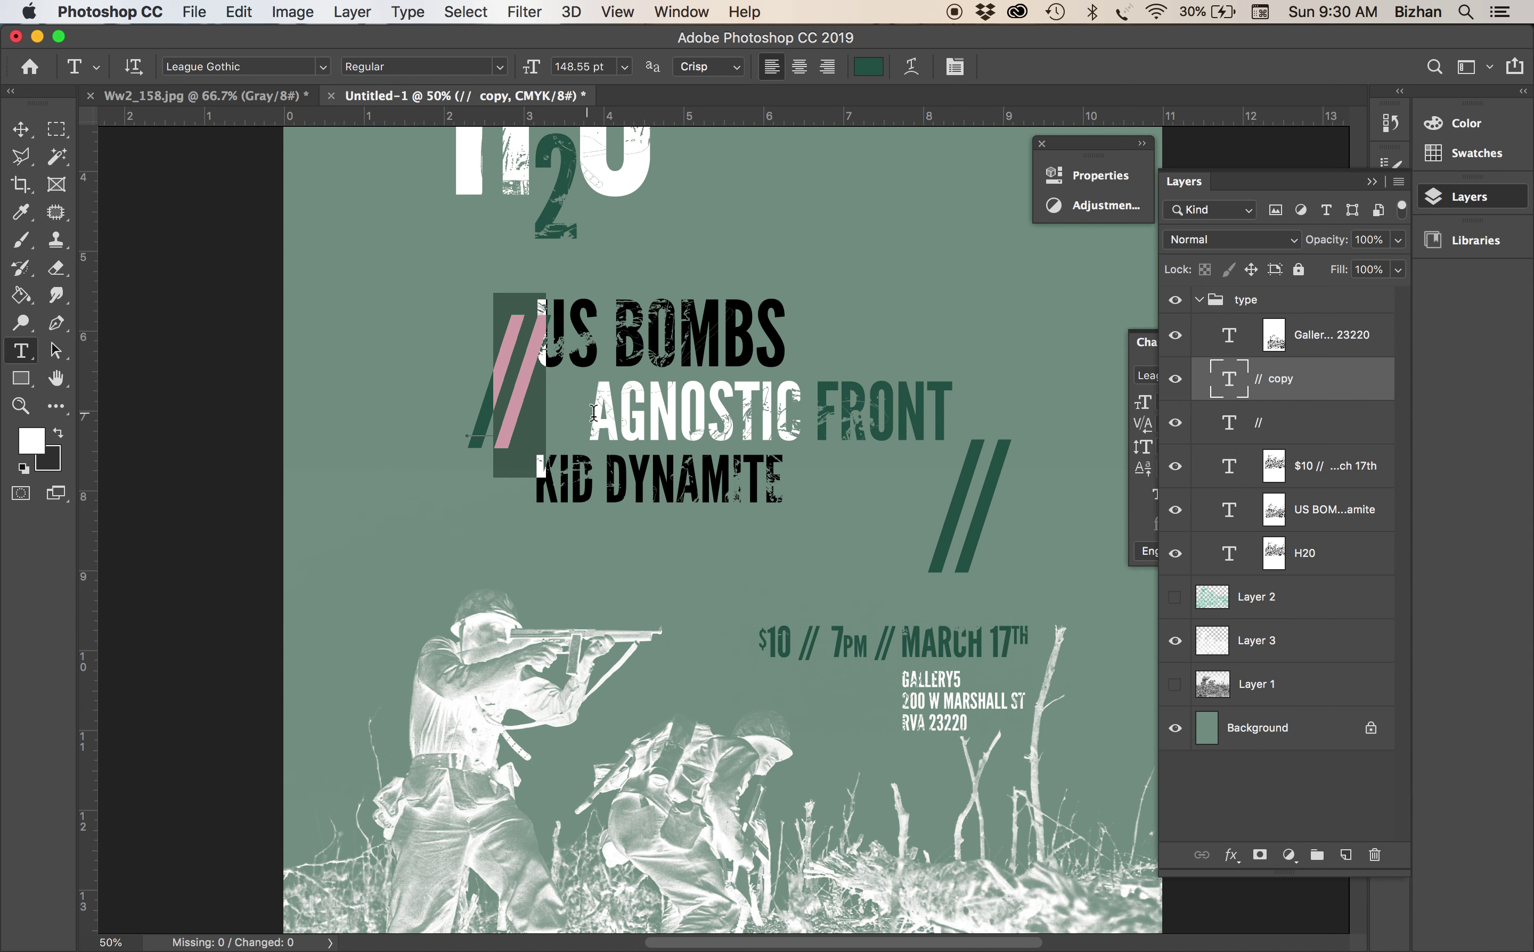
left_click(884, 72)
left_click(978, 704)
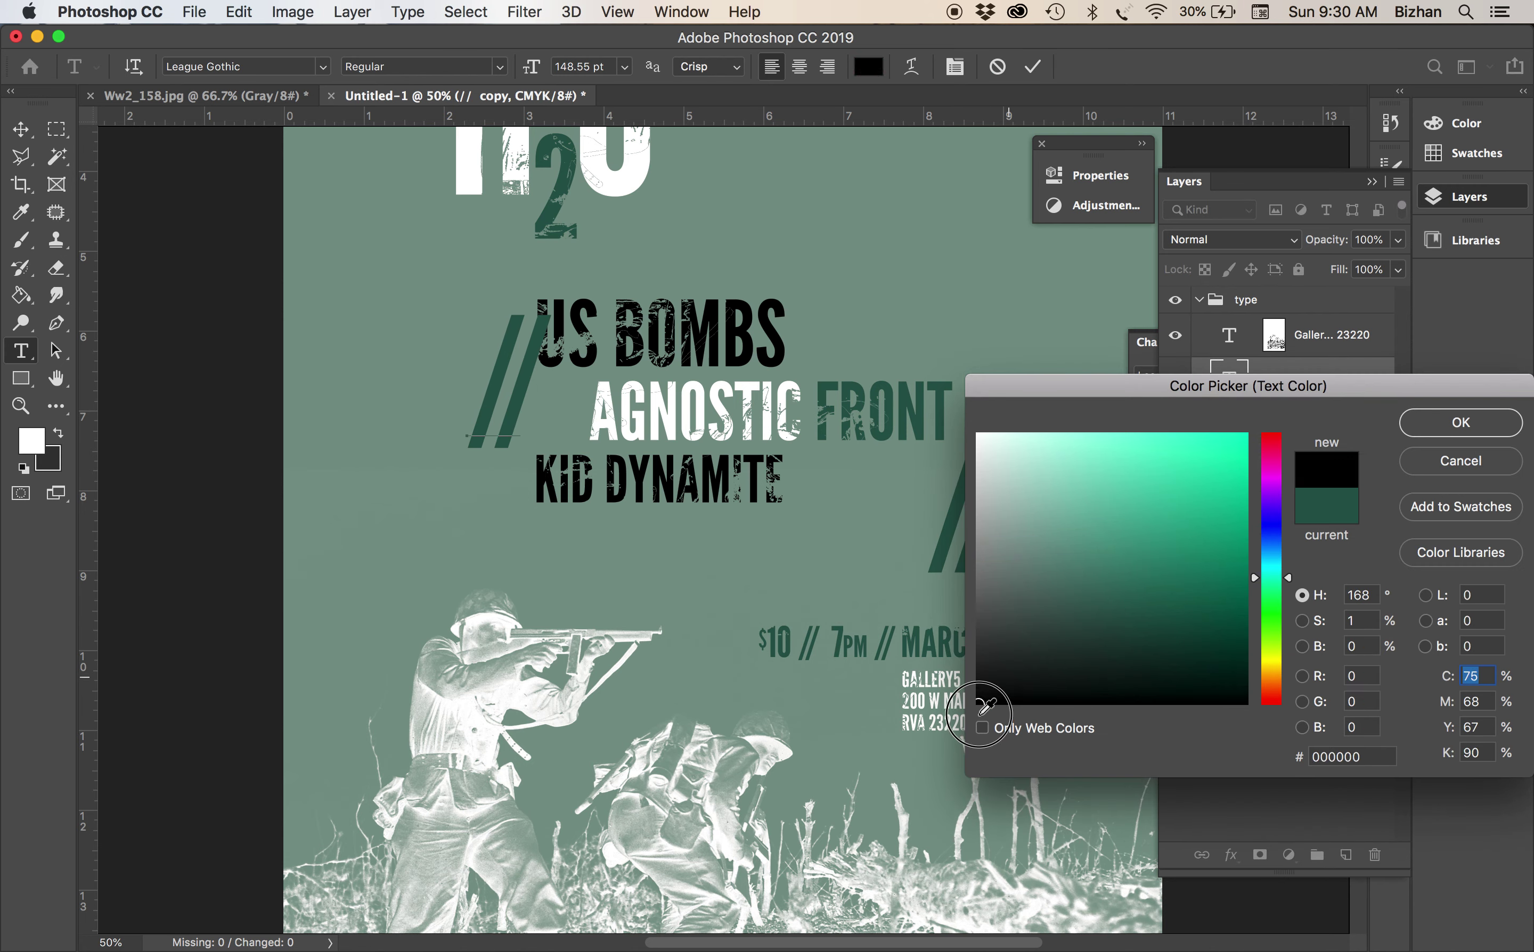
key("Return")
left_click(21, 129)
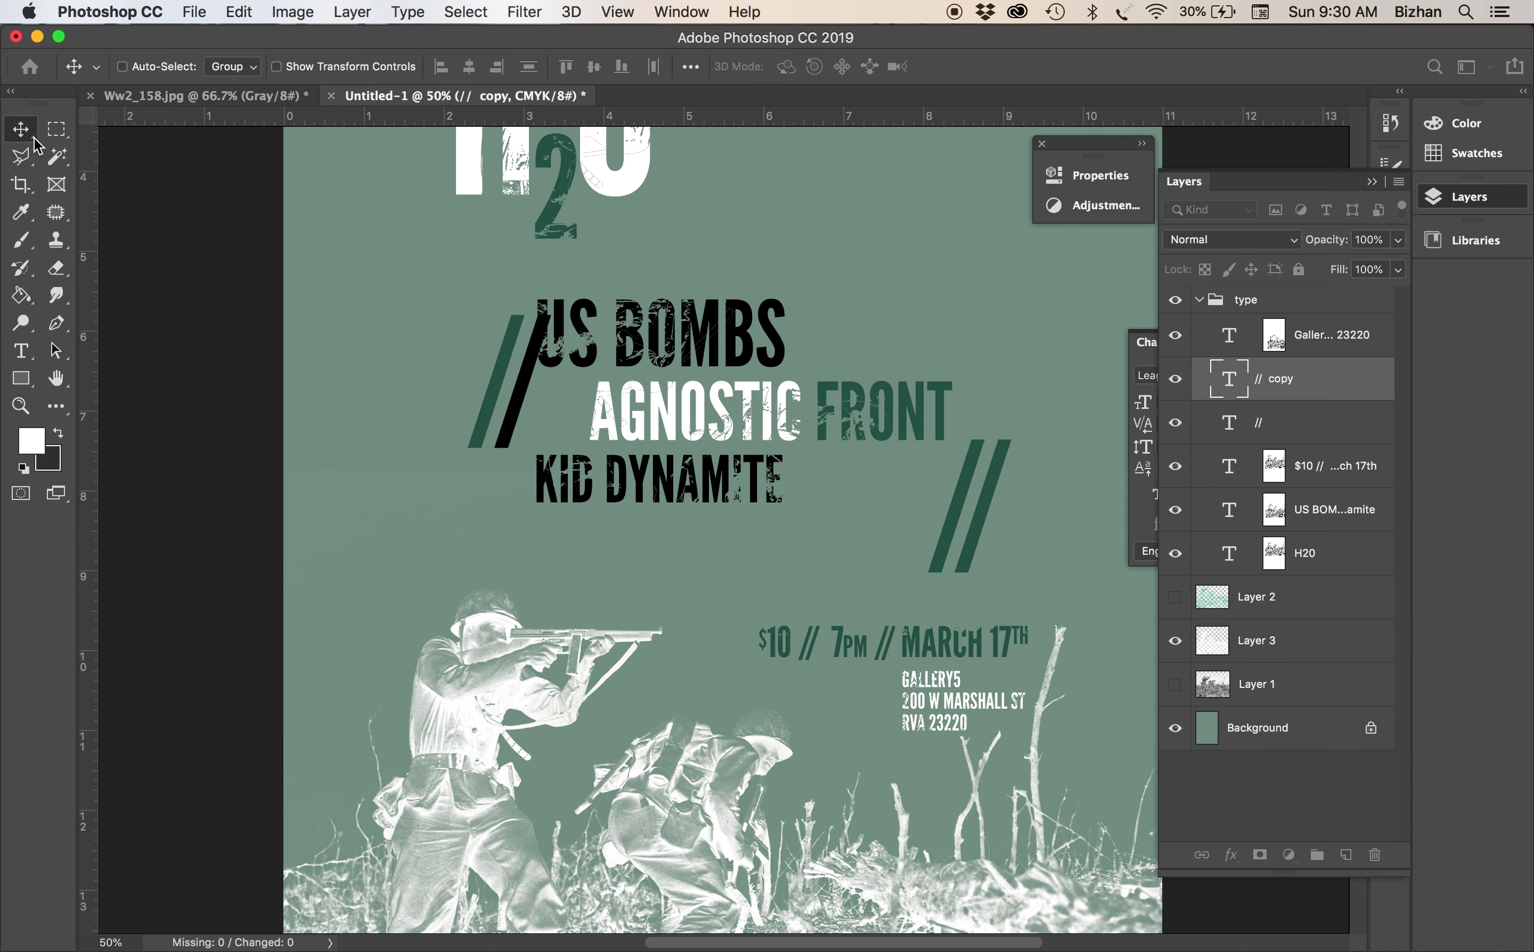
Scale the two-coloured // copy down to about 42 pt and place it at the standing soldier's waist
key("super+t")
left_click_drag(467, 293, 462, 694)
key("Return")
scroll(541, 403, "down", 3)
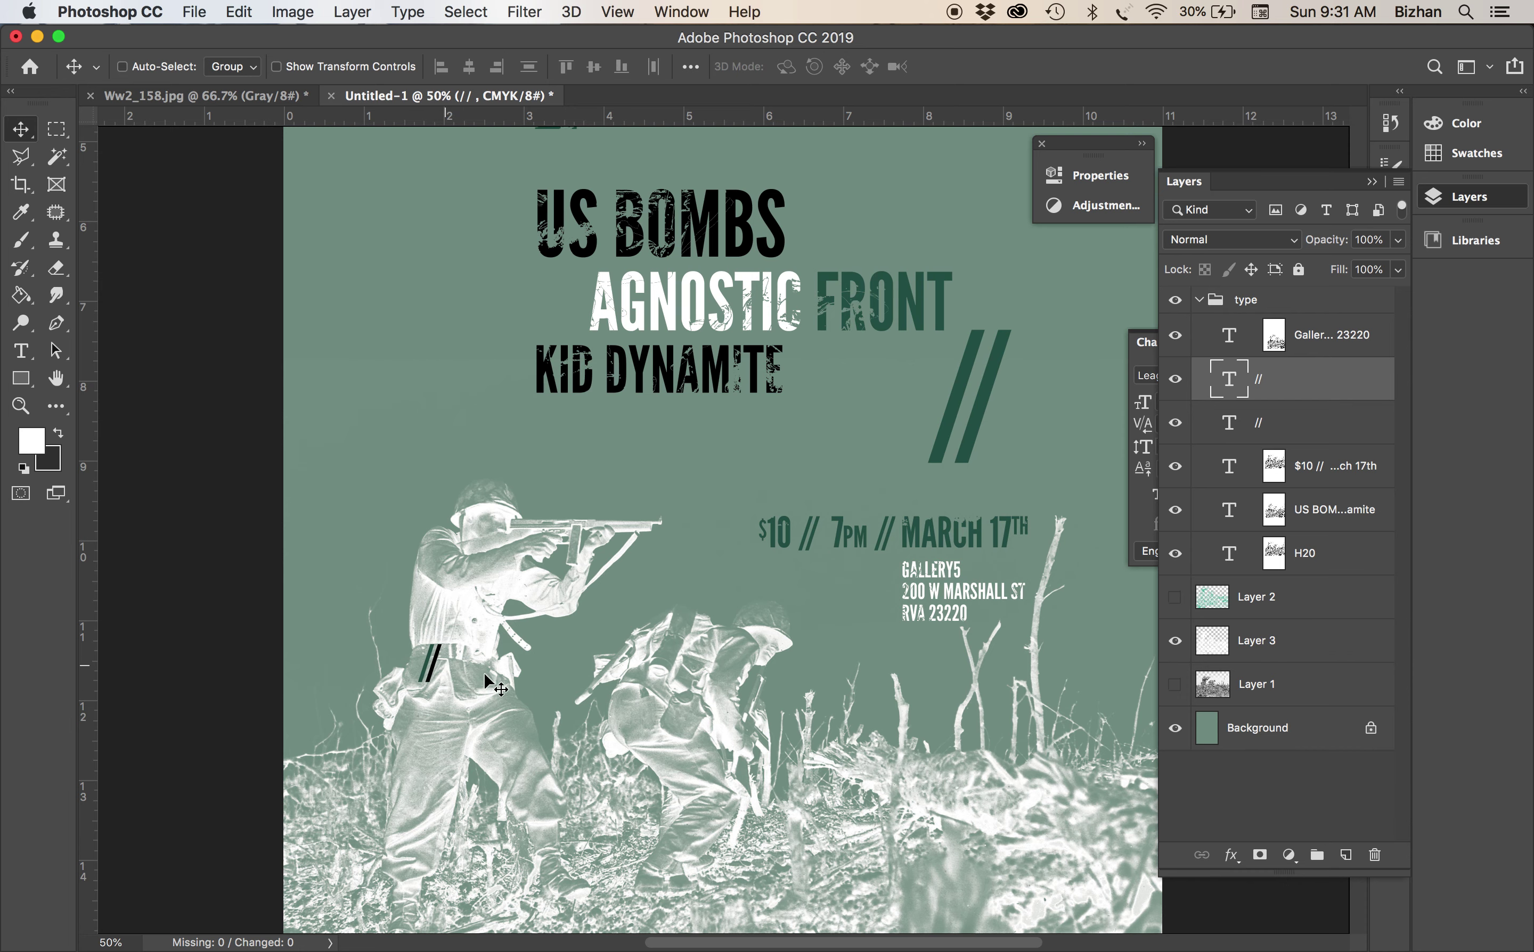
scroll(520, 715, "down", 3)
Duplicate the two-coloured // at the standing soldier's waist and place the copy on the rubble below his feet
left_click_drag(1272, 406, 1345, 854)
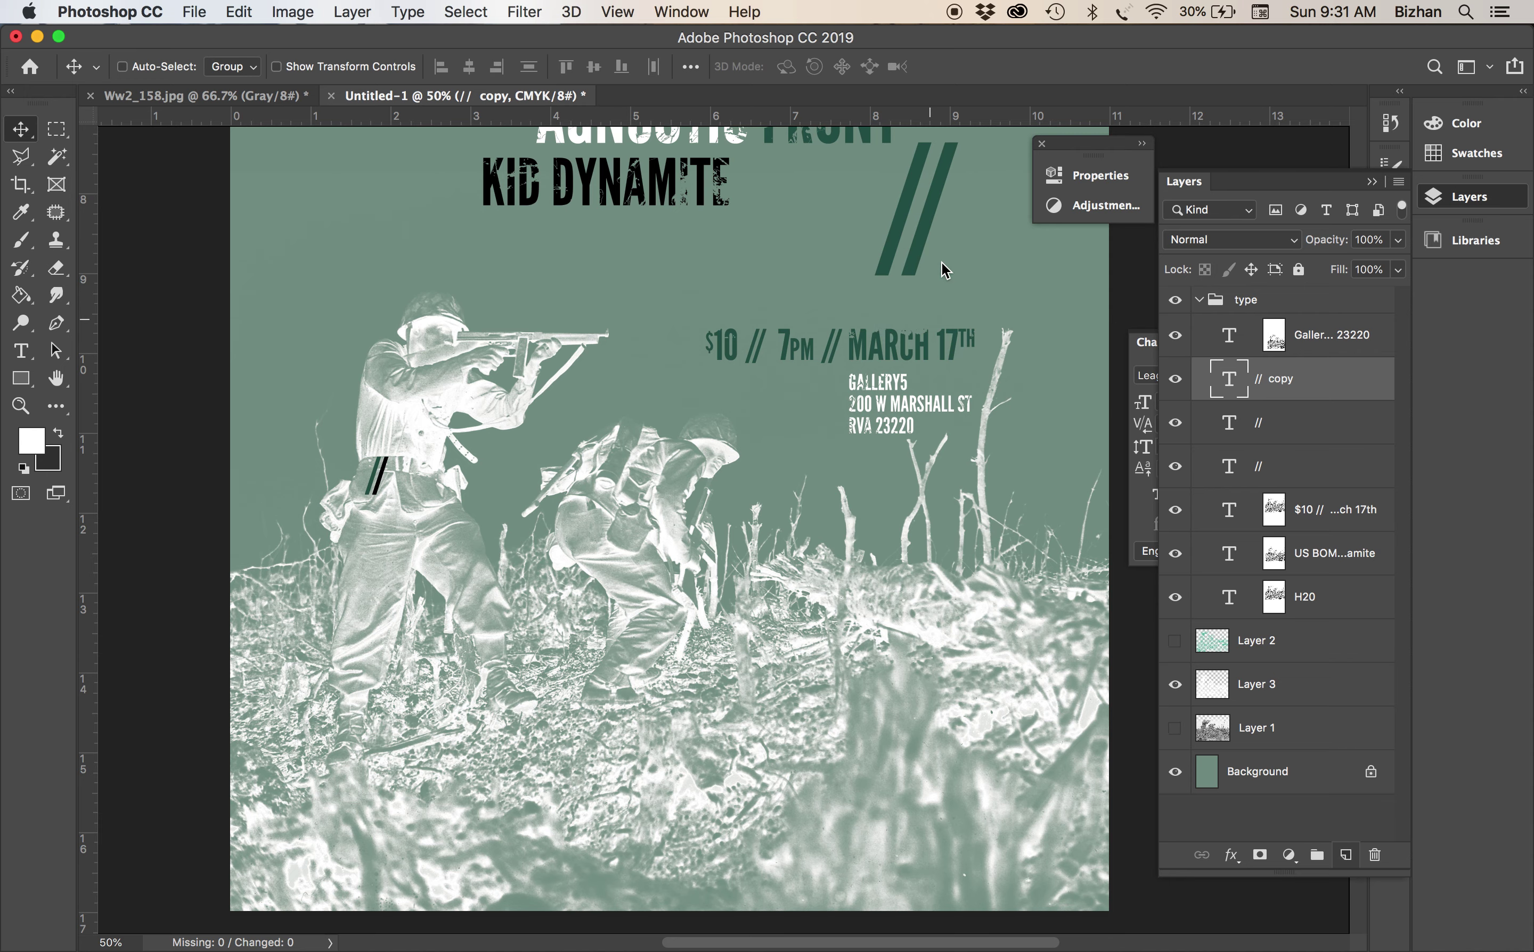
key("super+minus")
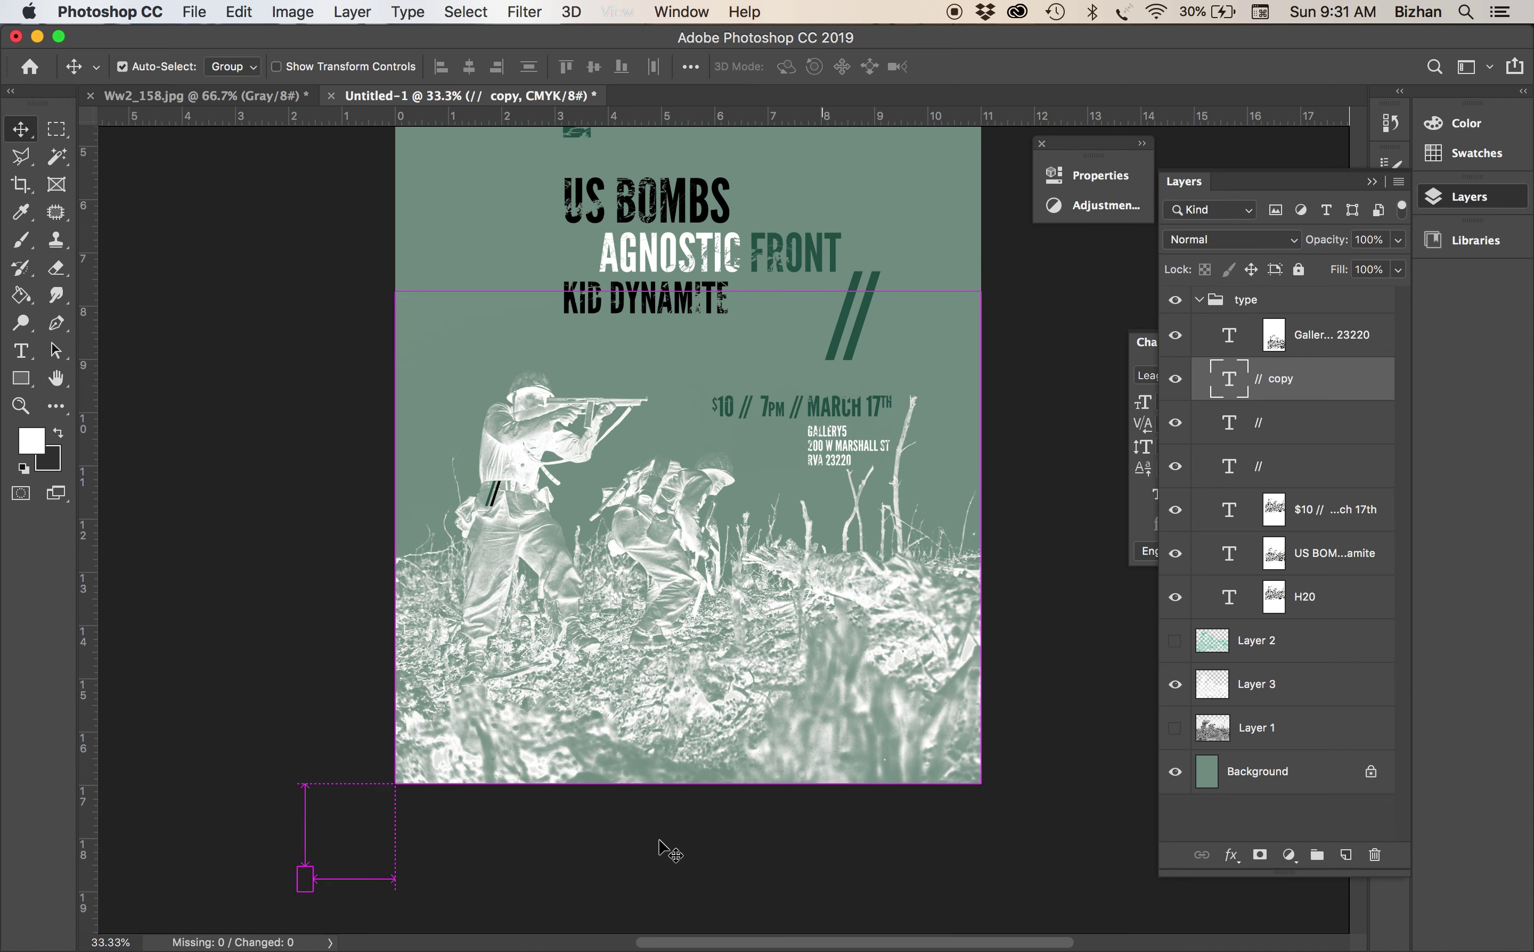
key("super+minus")
left_click_drag(563, 828, 758, 688)
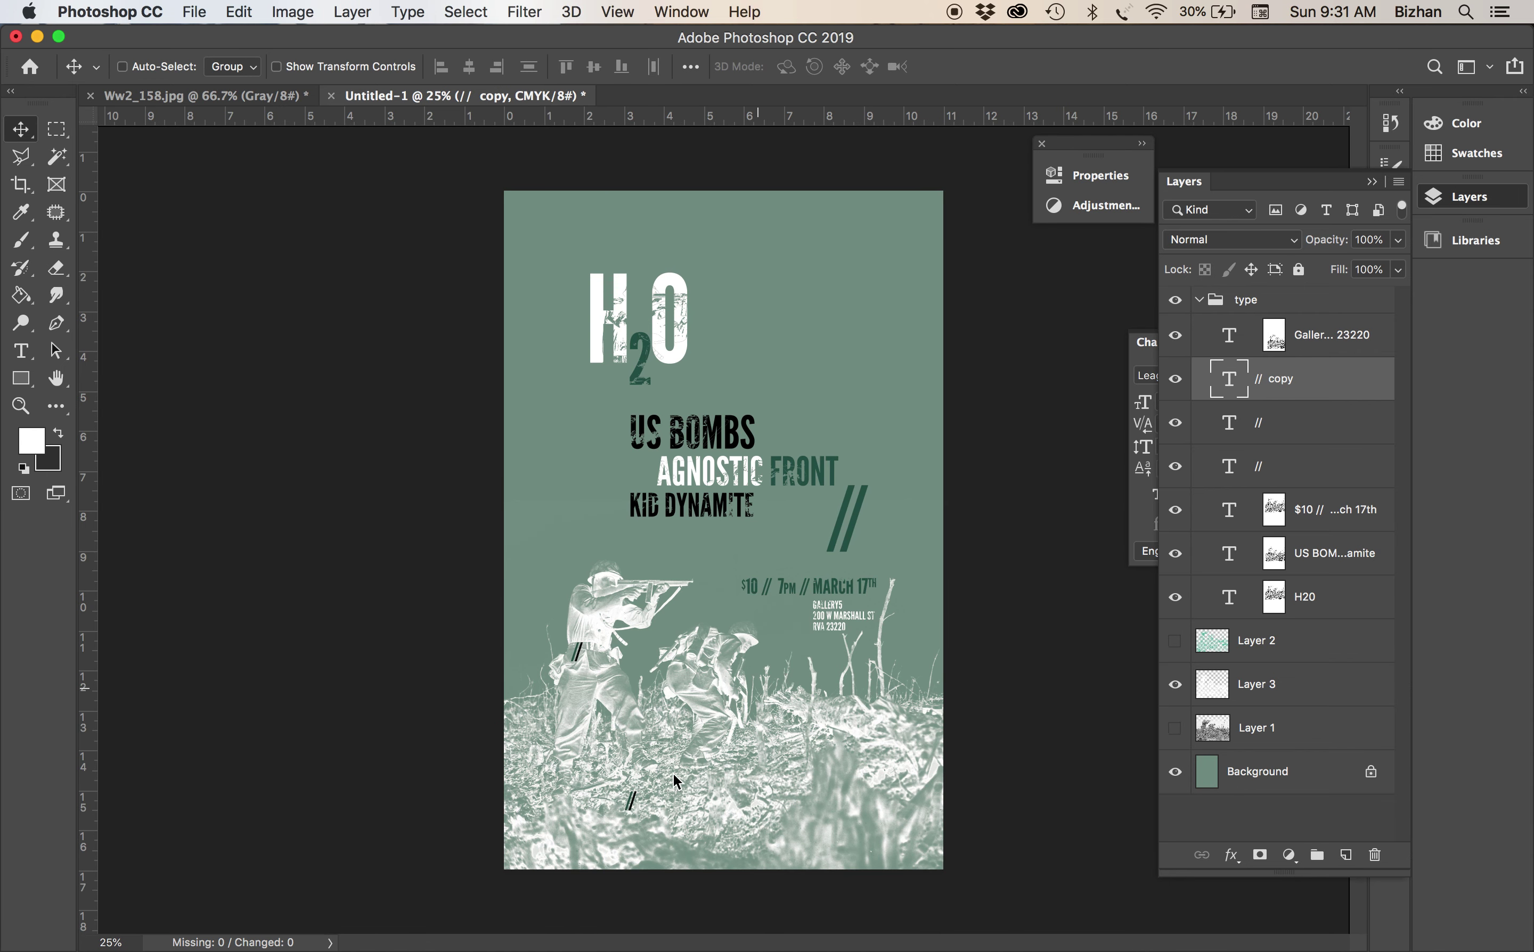
Recolour both slashes of the // copy on the rubble with the poster's background green (78968a)
key("t")
left_click(676, 806)
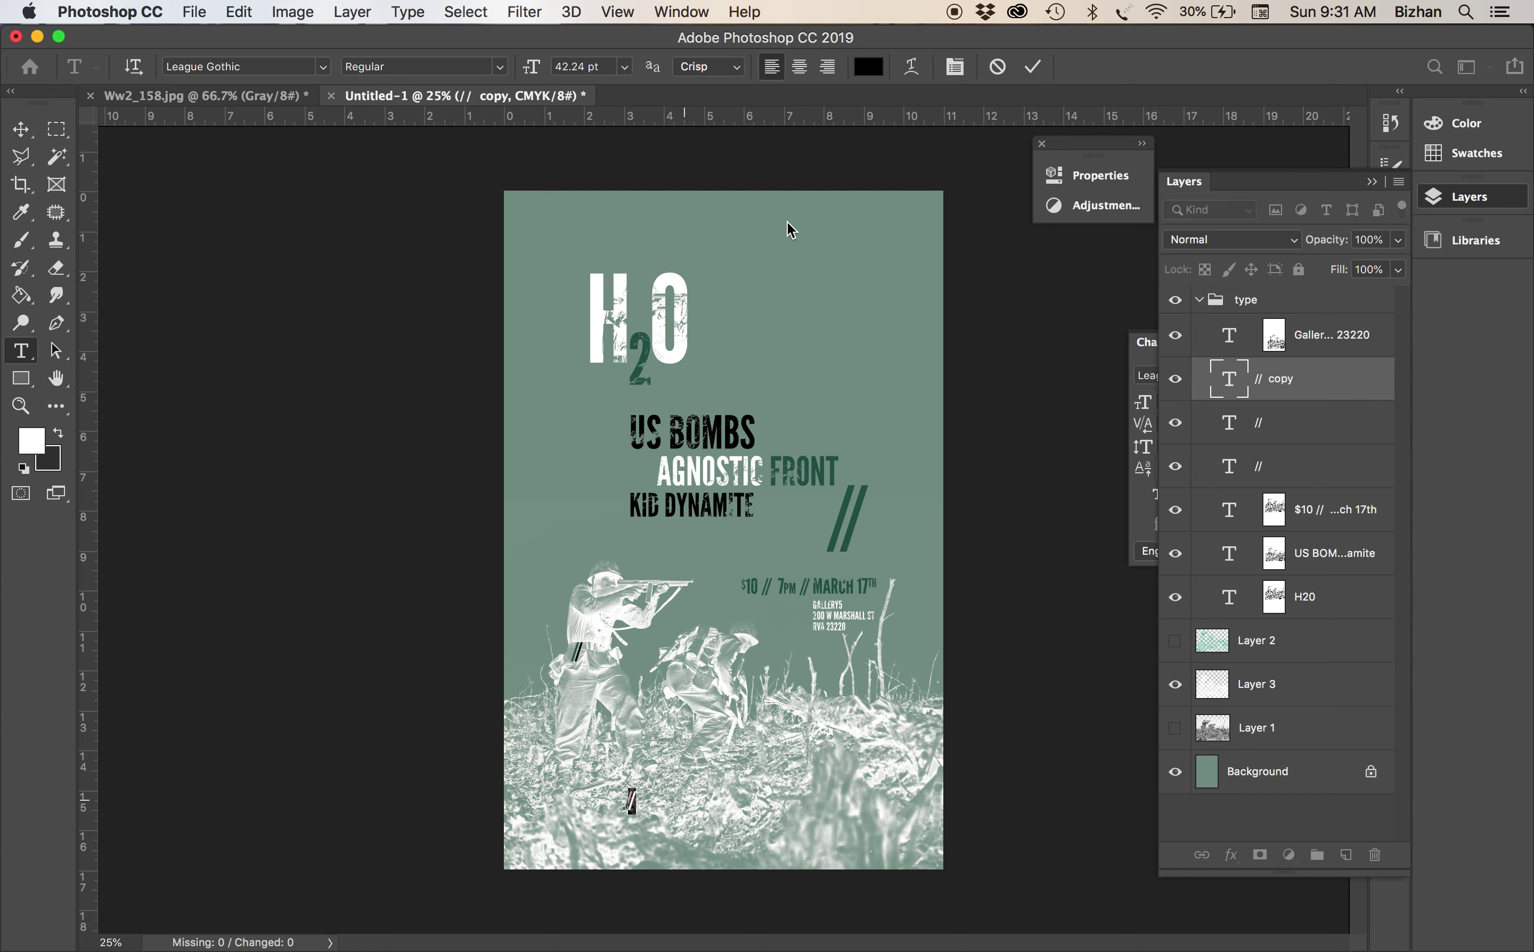
left_click(868, 67)
left_click(849, 292)
left_click(1461, 422)
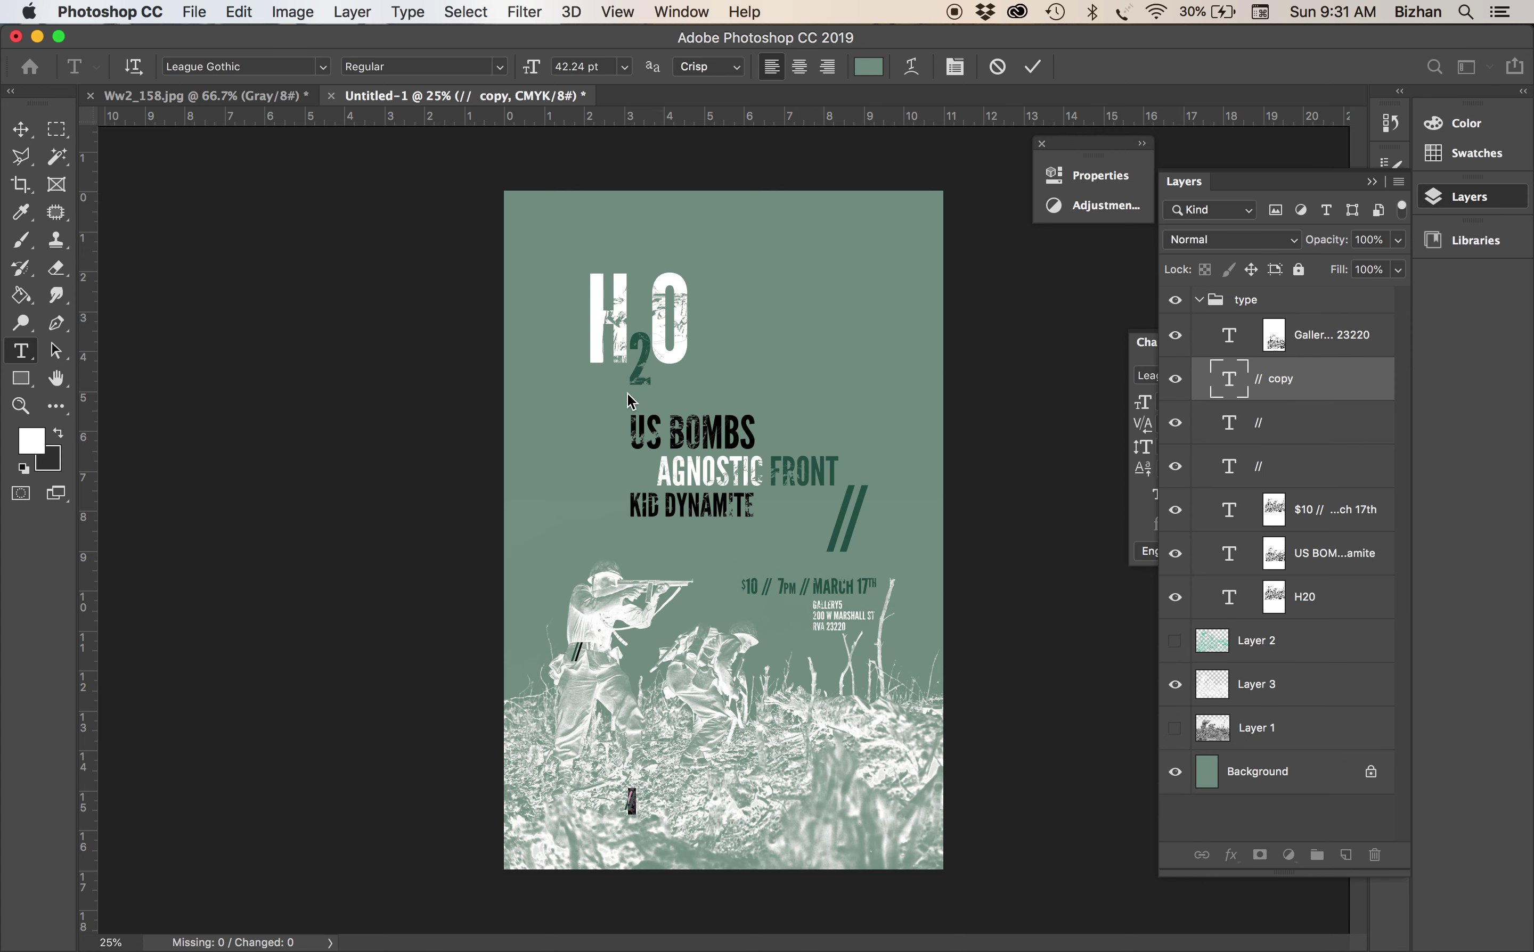
left_click(20, 143)
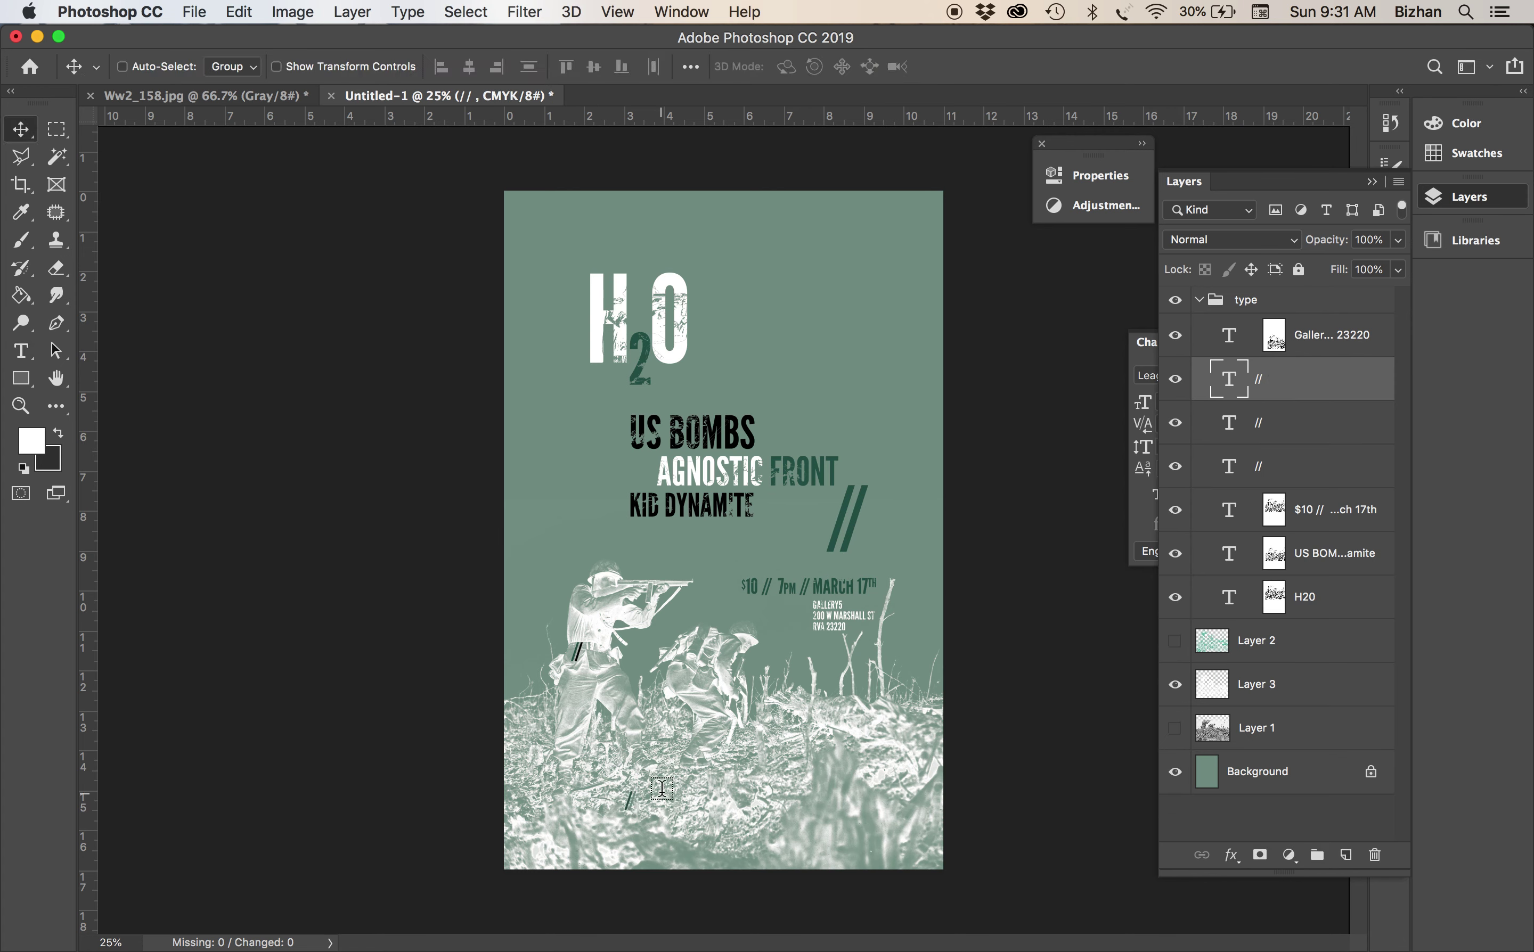
key("t")
left_click(628, 800)
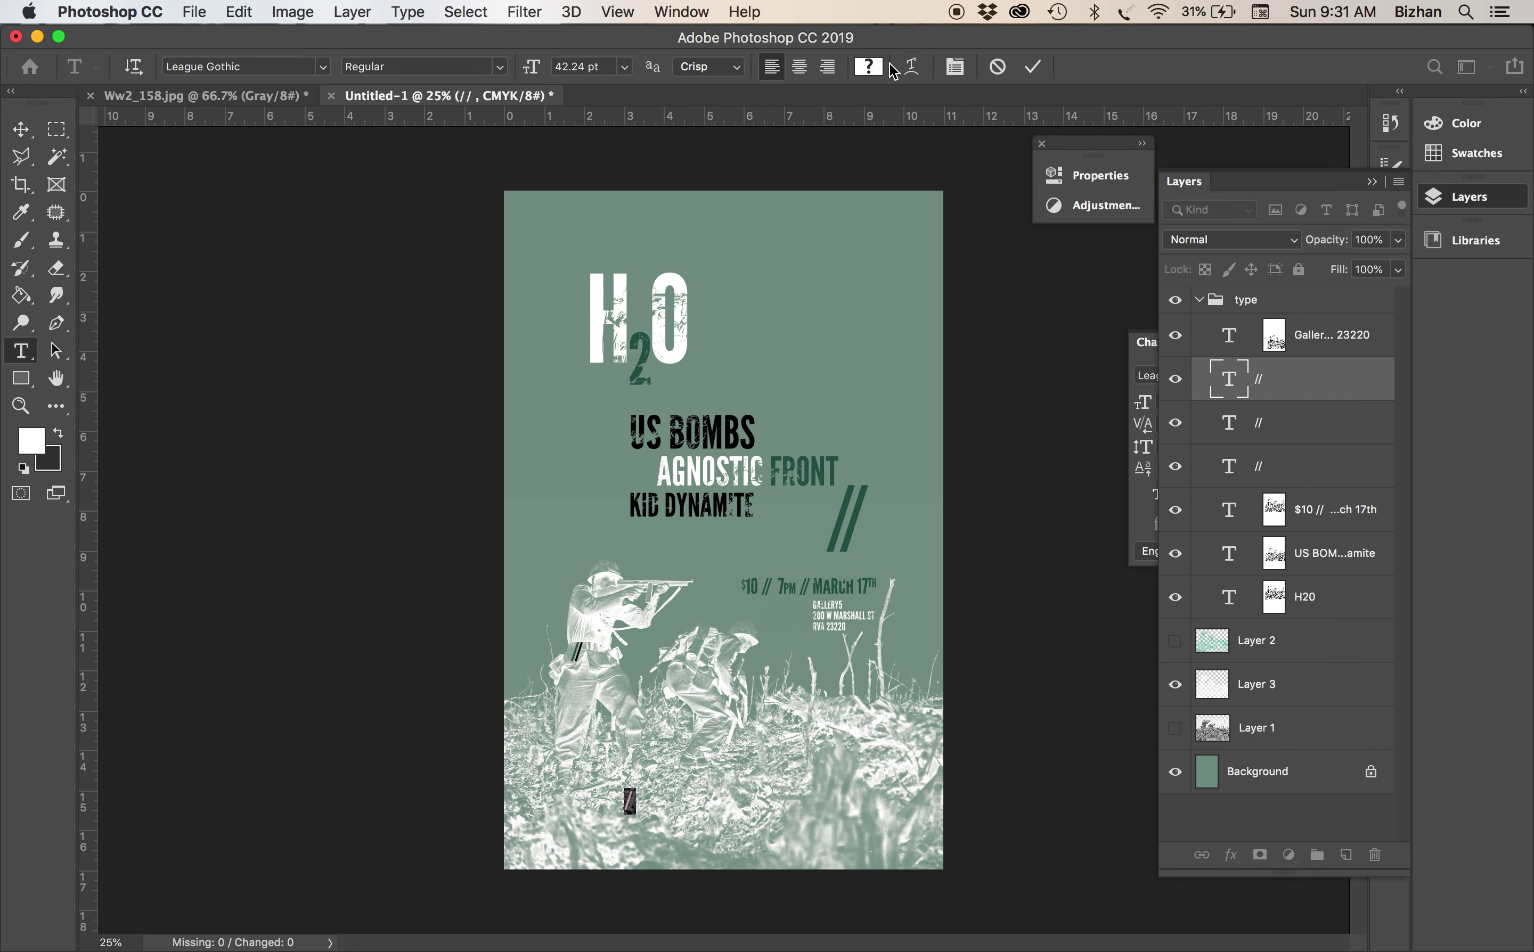
left_click(868, 66)
left_click(856, 216)
key("Return")
left_click(20, 129)
Enlarge the background-green // to about 327 pt and place it below the standing soldier, running off the poster's lower edge
key("super+t")
left_click_drag(642, 786, 784, 648)
key("Return")
left_click_drag(704, 696, 660, 824)
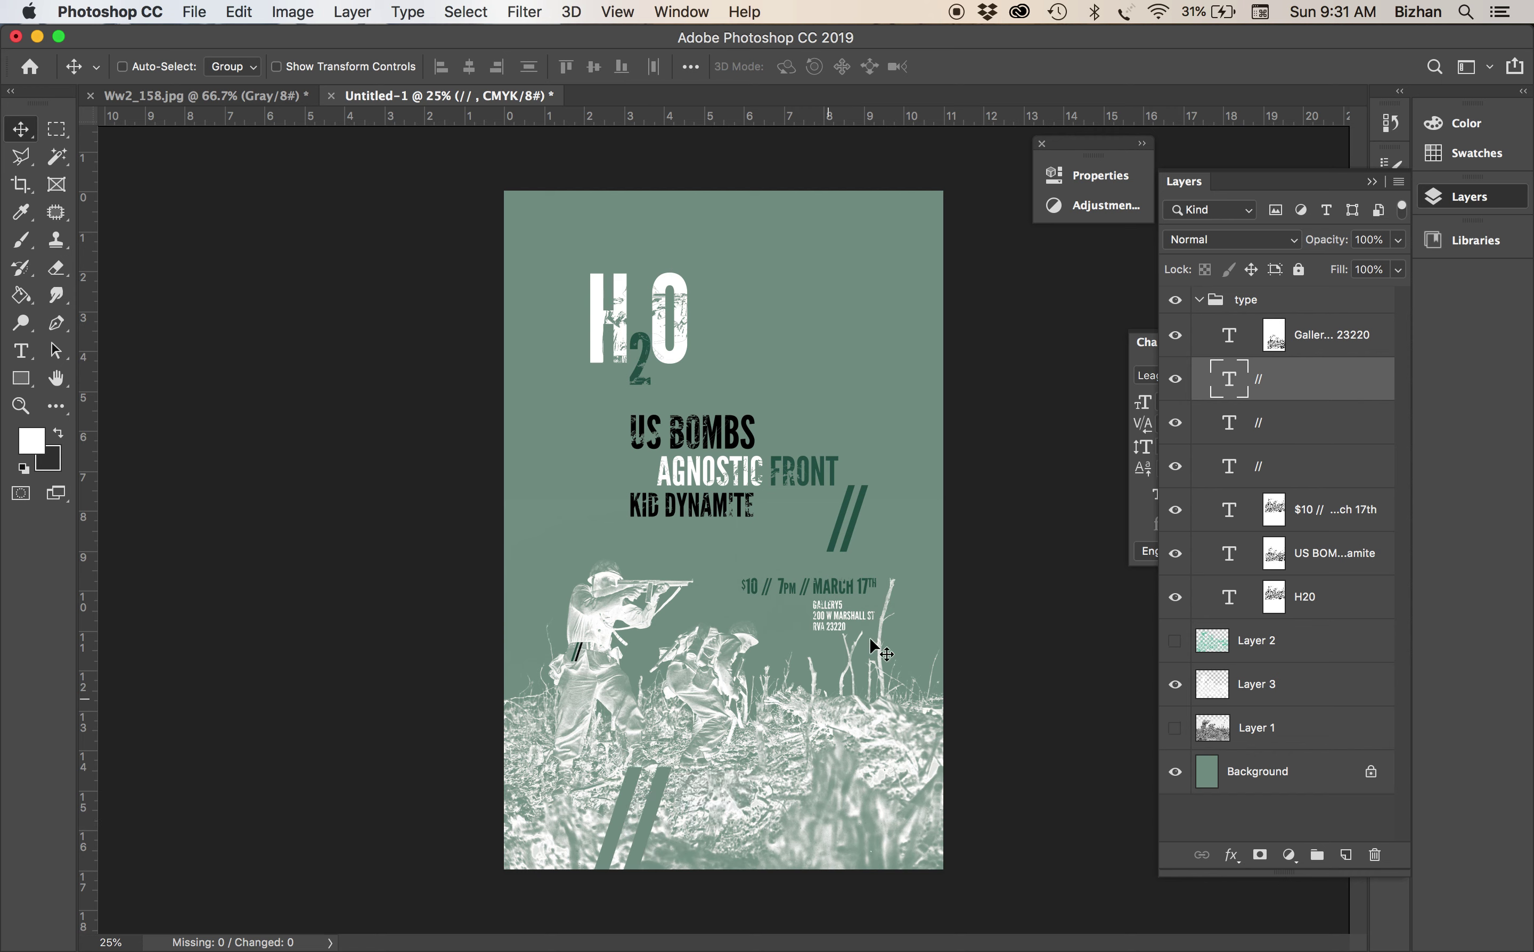
Duplicate the large green //, place the copy across the poster's upper edge above H2O and colour it black (000000)
left_click_drag(1279, 397, 1346, 854)
left_click_drag(735, 821, 818, 197)
key("t")
left_click(703, 227)
key("ctrl+a")
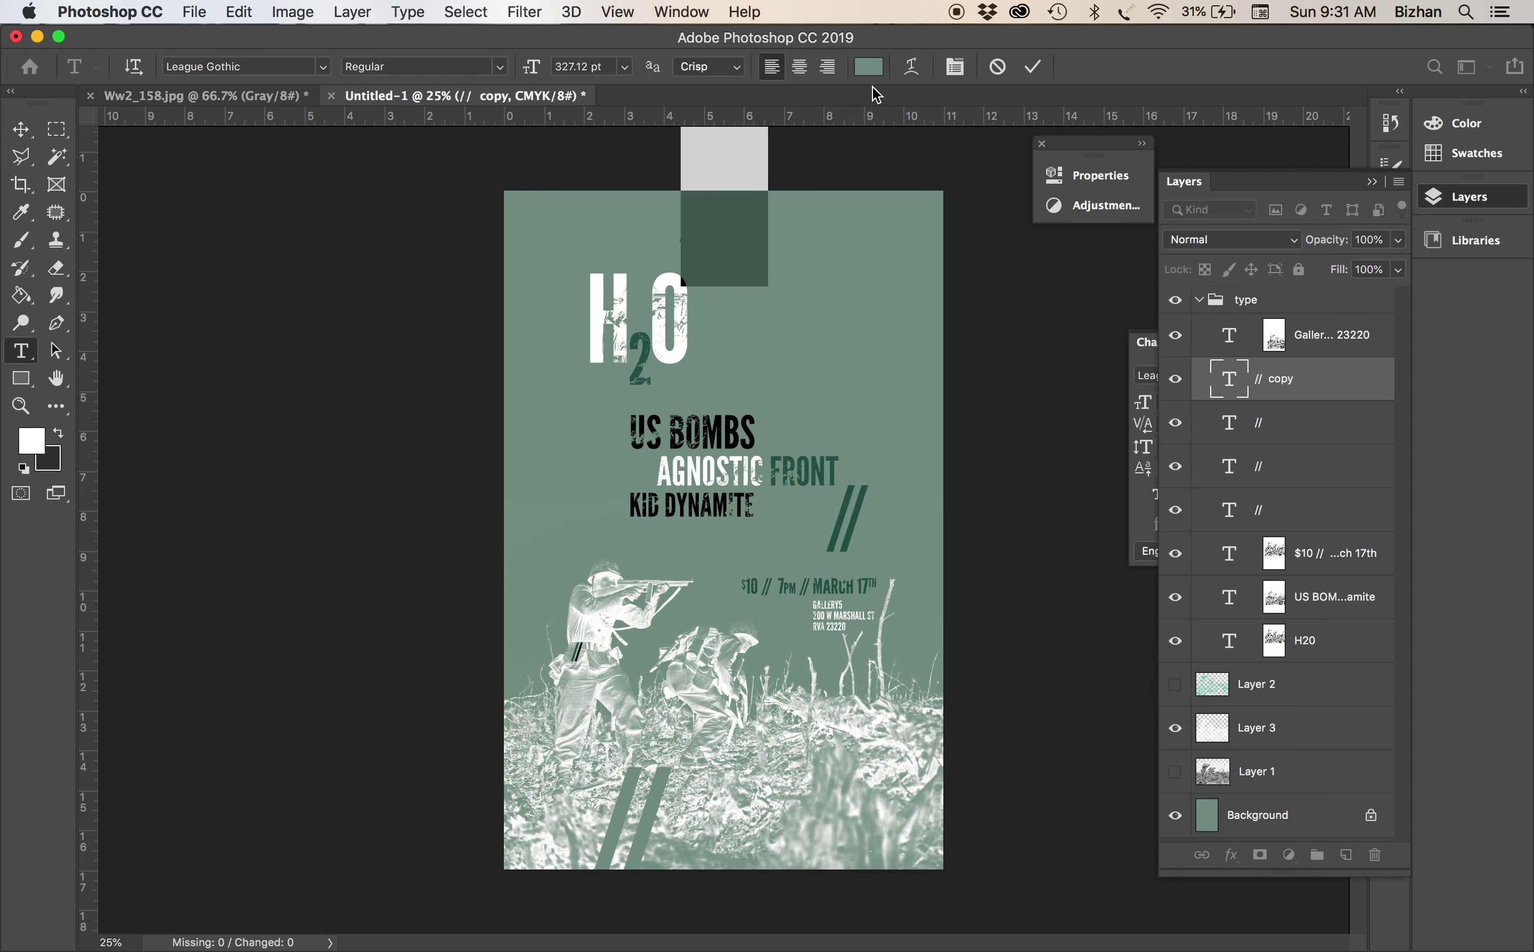
left_click(870, 68)
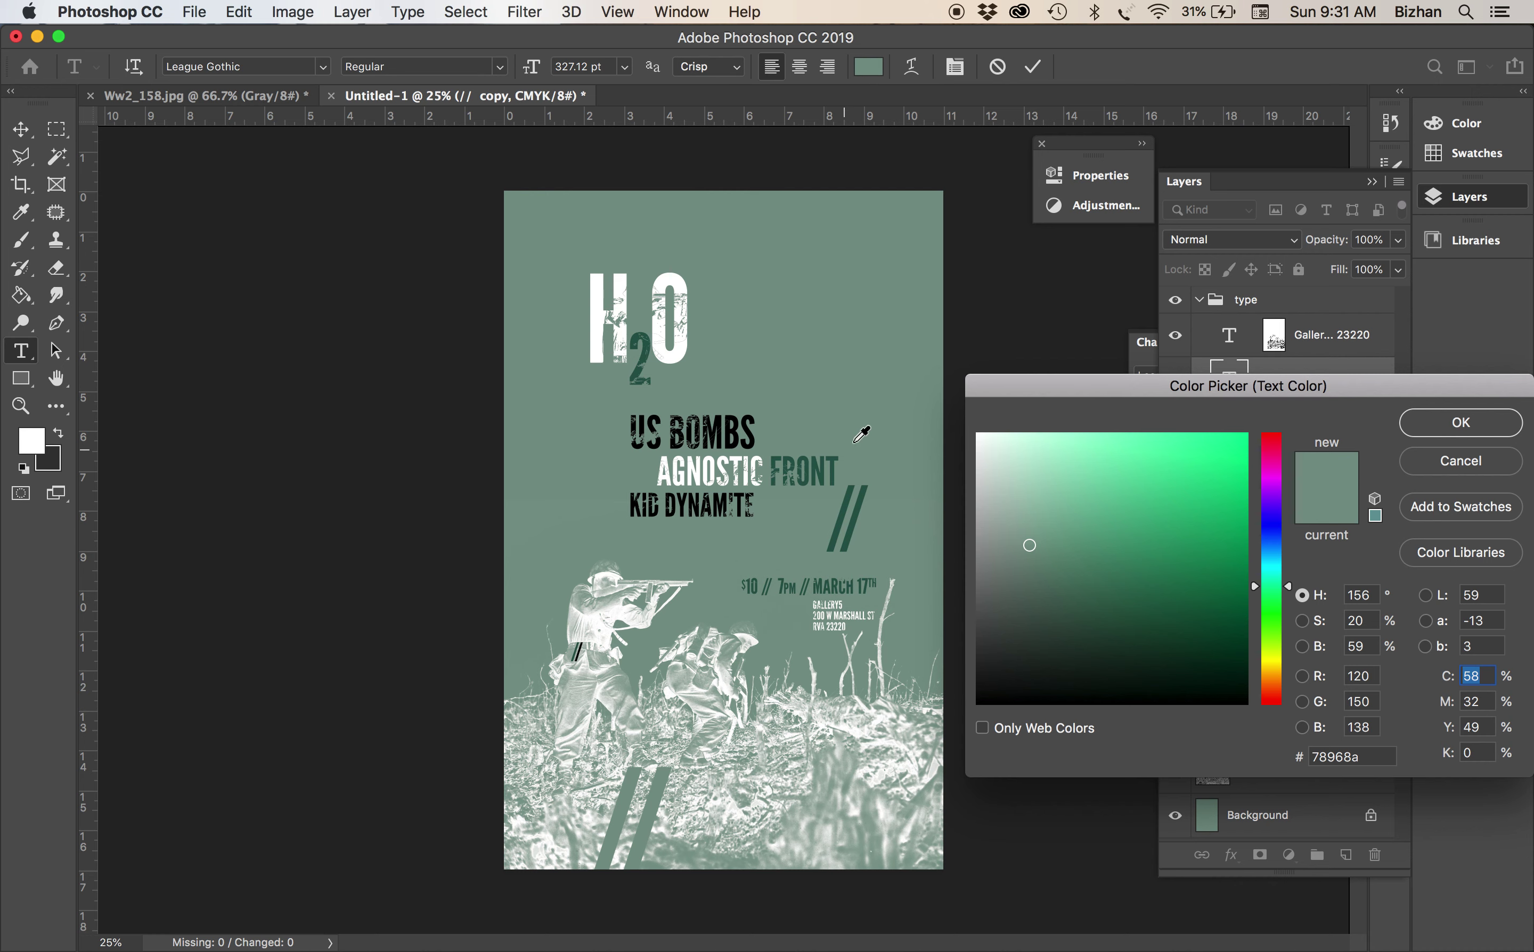
left_click(753, 439)
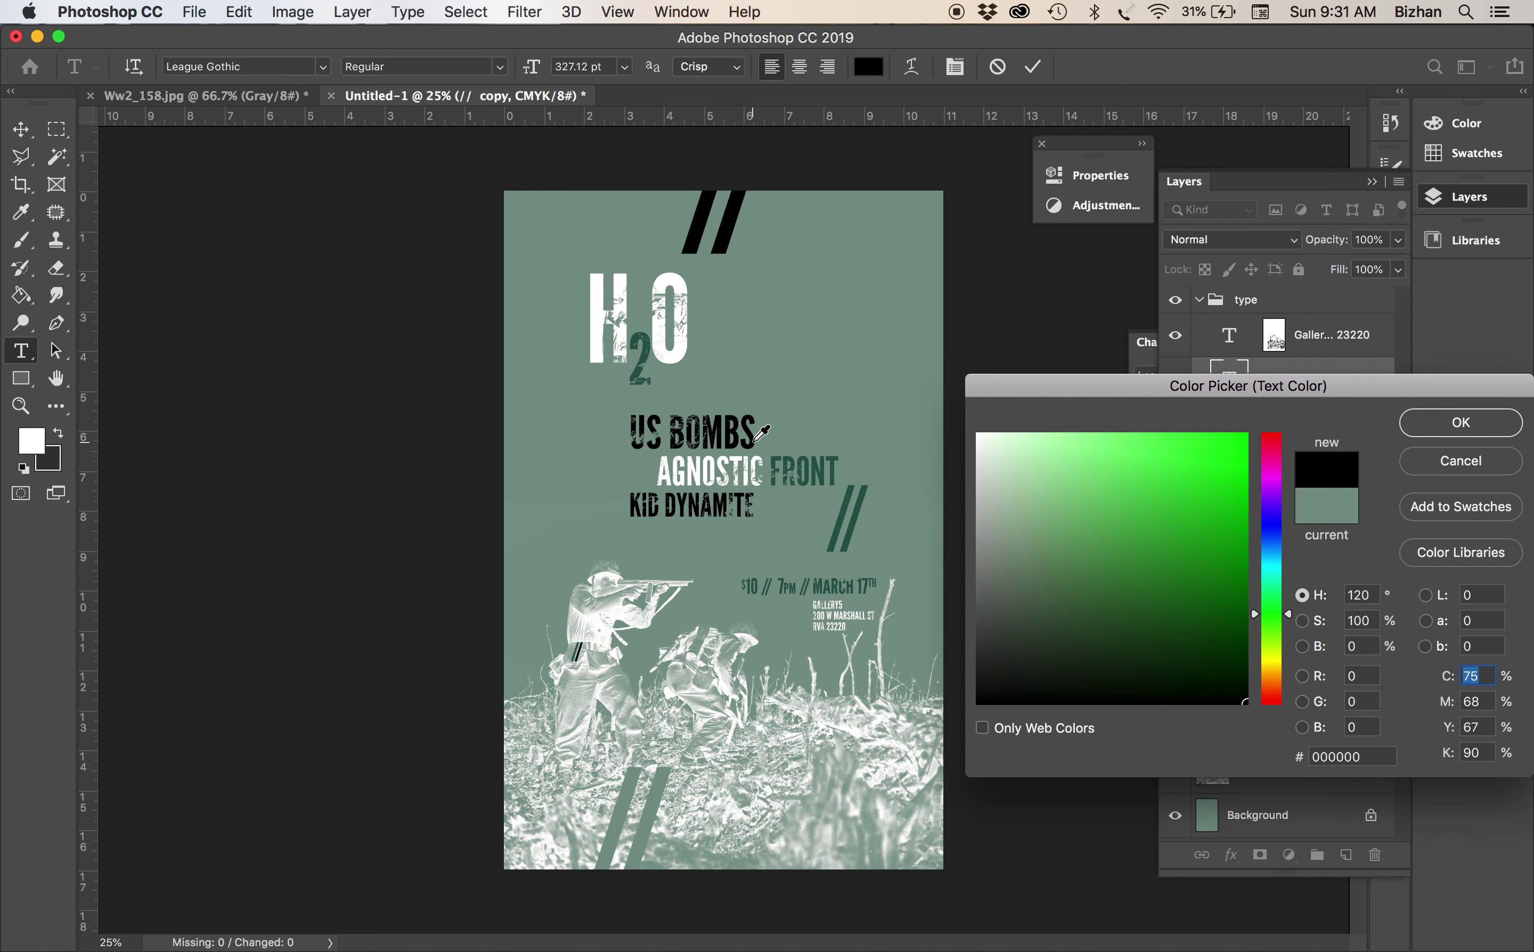
key("Return")
left_click(20, 128)
Scale the black // down and place it hanging from the poster's upper edge, ending at the top of the O
left_click_drag(735, 213, 806, 234)
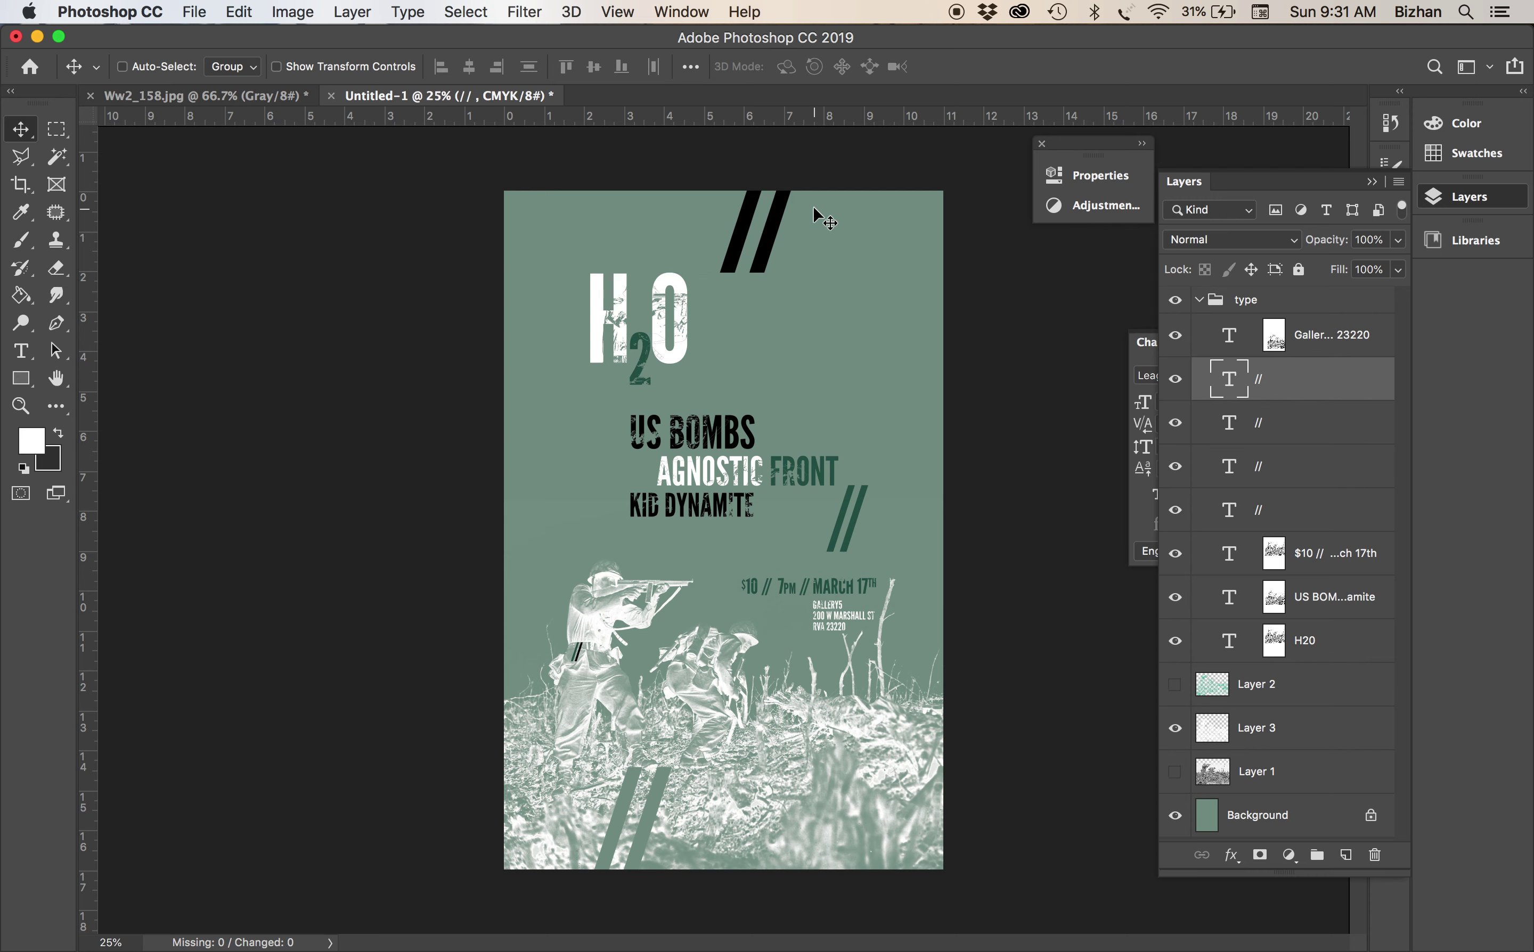
key("super+t")
left_click_drag(811, 303, 697, 249)
key("Return")
key("super+equal")
key("super+equal")
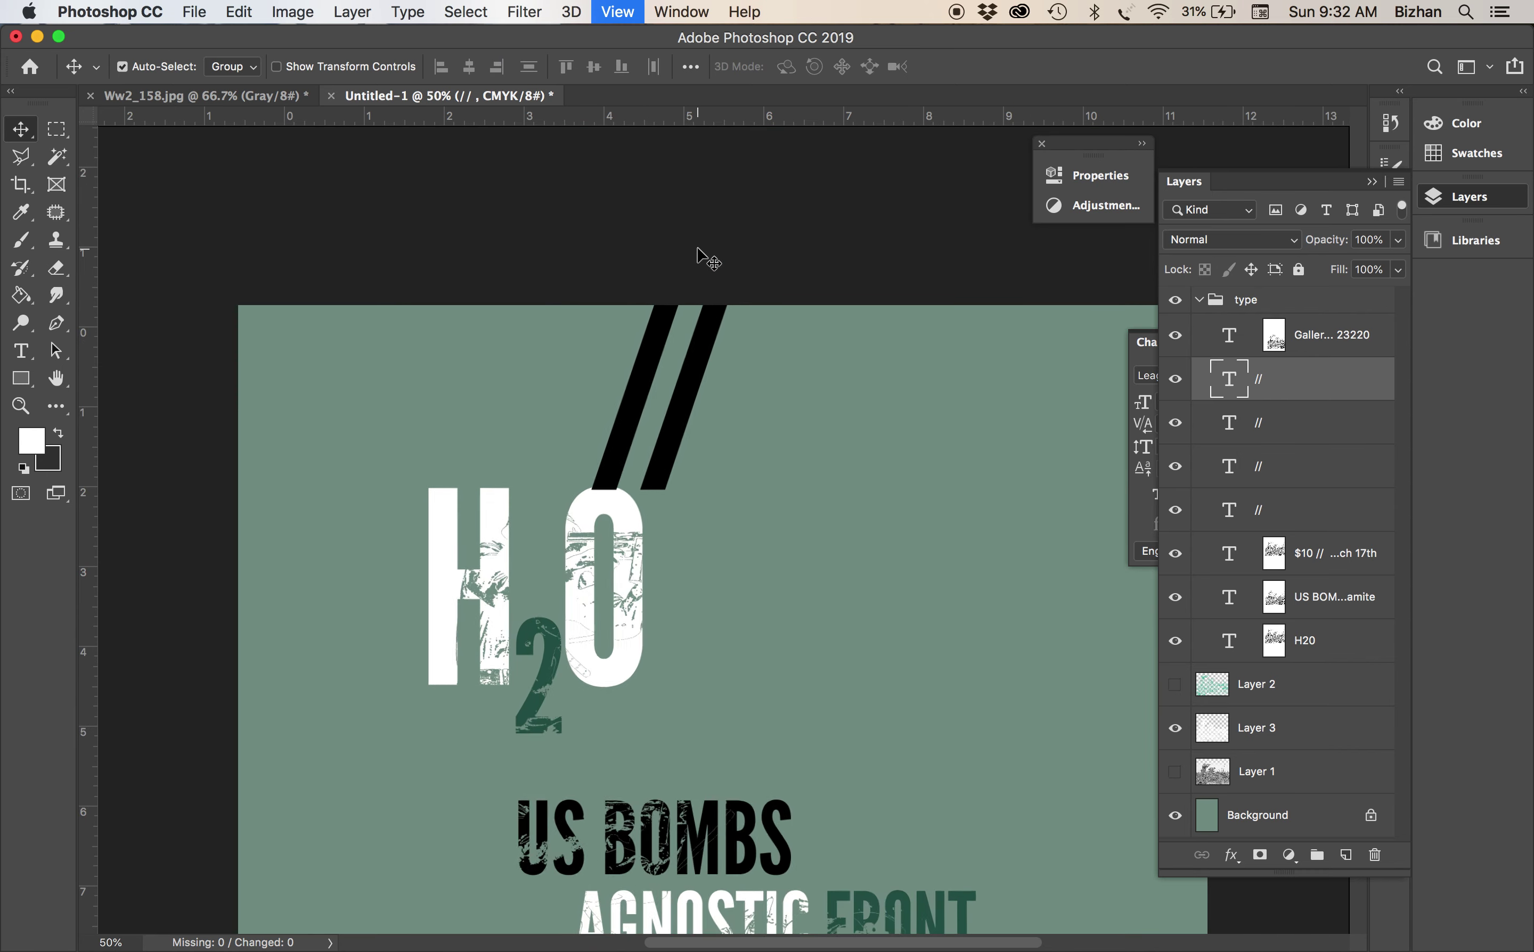
key("super+equal")
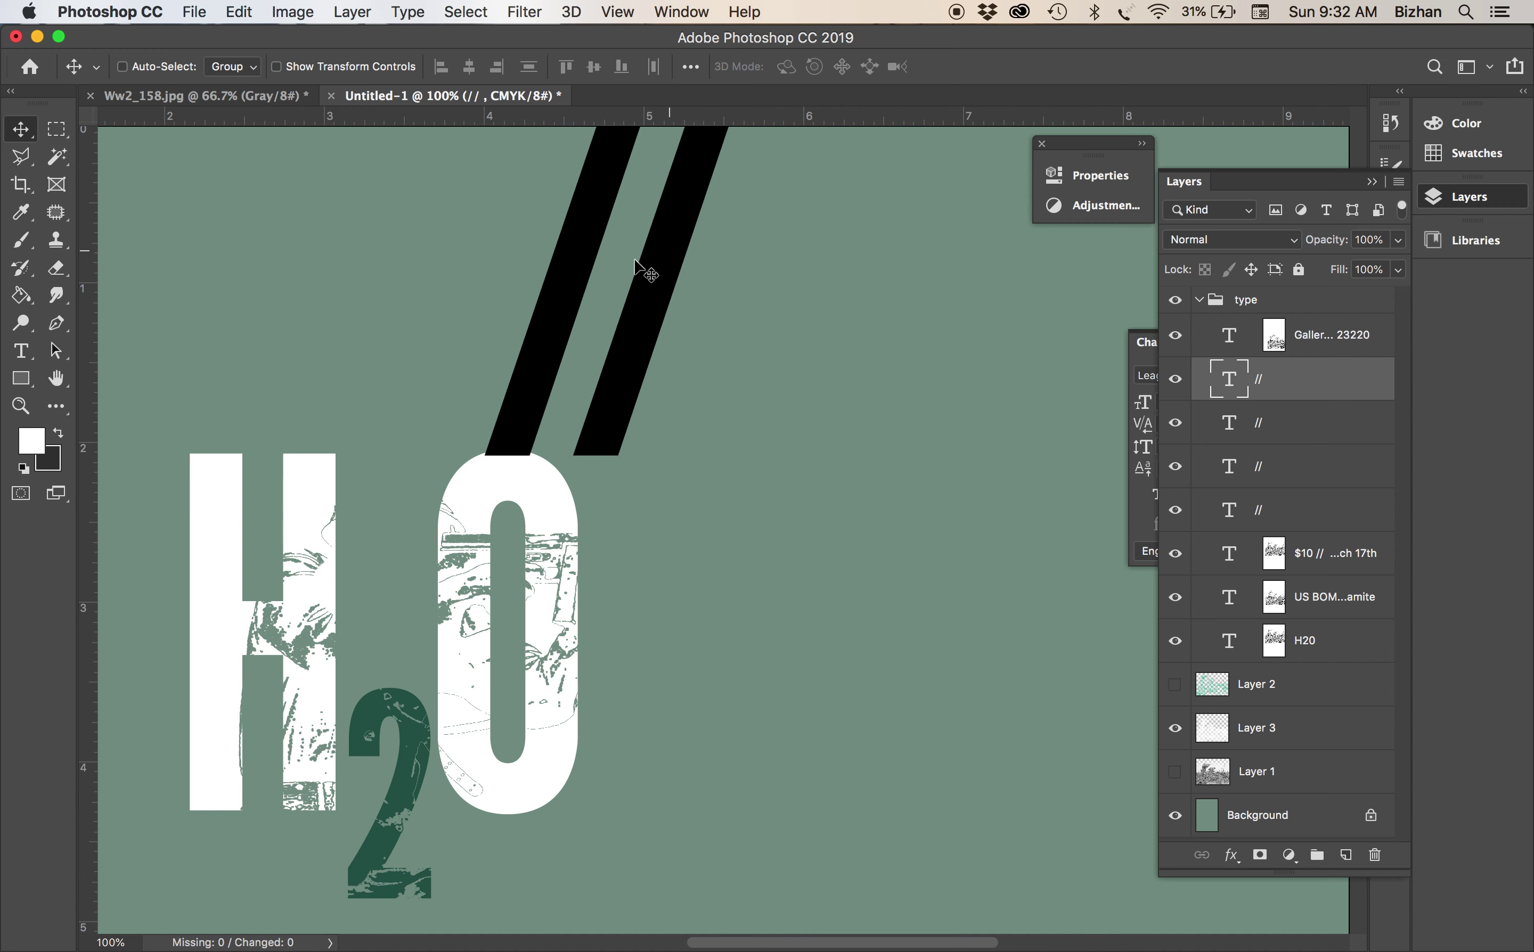
Shift the black // to the right along the upper edge until it starts just beyond the O of H2O
left_click_drag(635, 260, 676, 262)
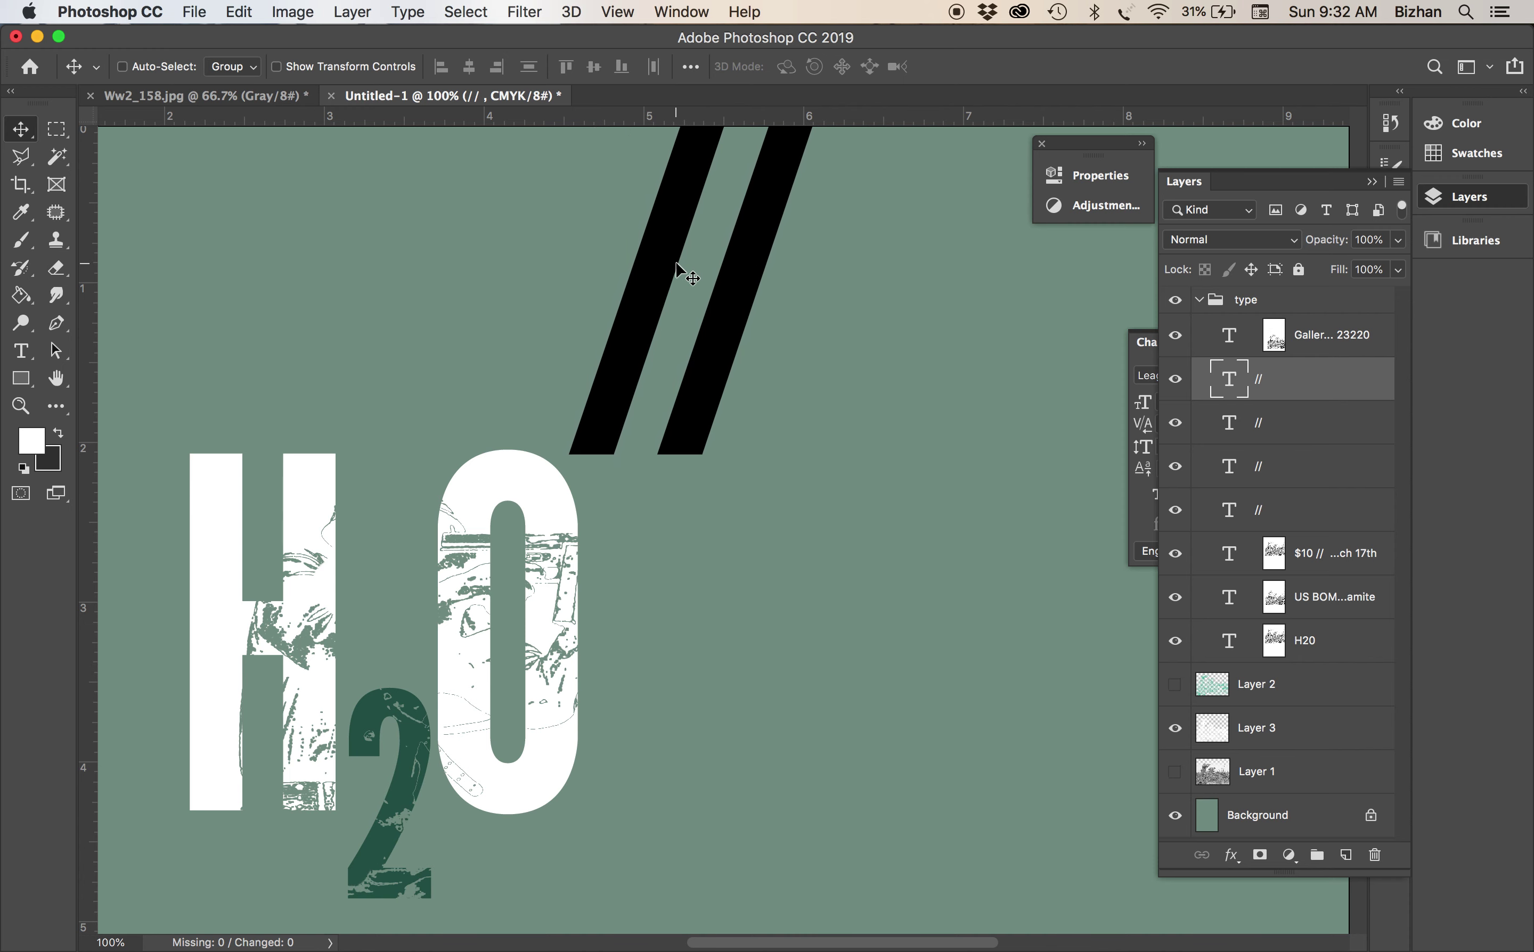
key("shift+Right")
key("shift+Right")
key("shift+Right")
key("shift+Right")
key("shift+Right")
key("super+minus")
key("super+minus")
key("super+minus")
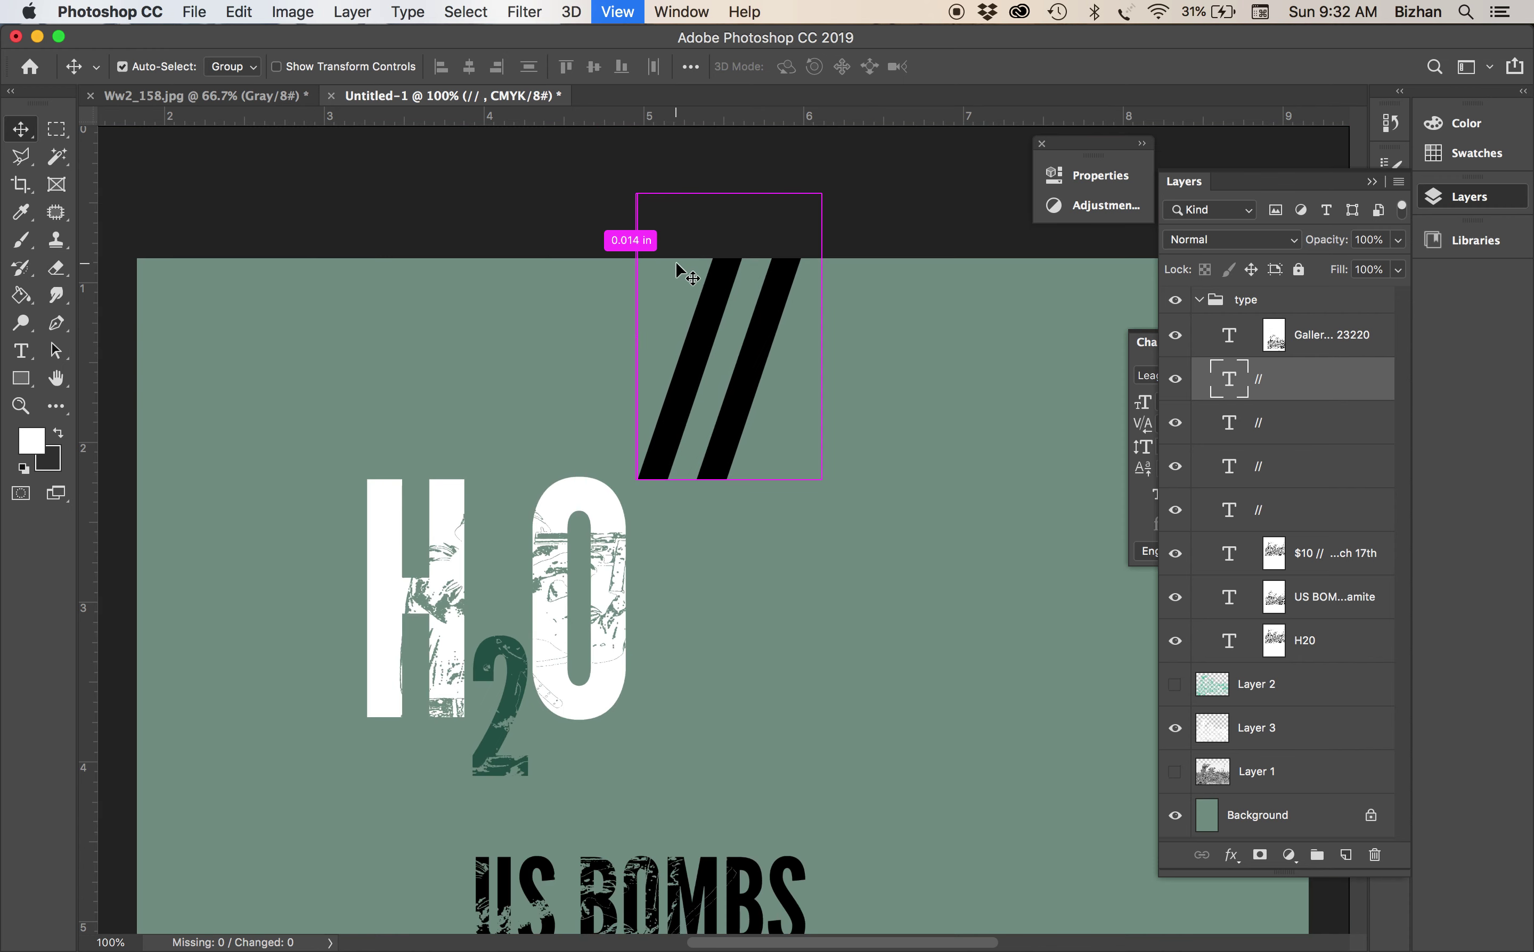
key("super+minus")
key("super+minus")
key("super+minus")
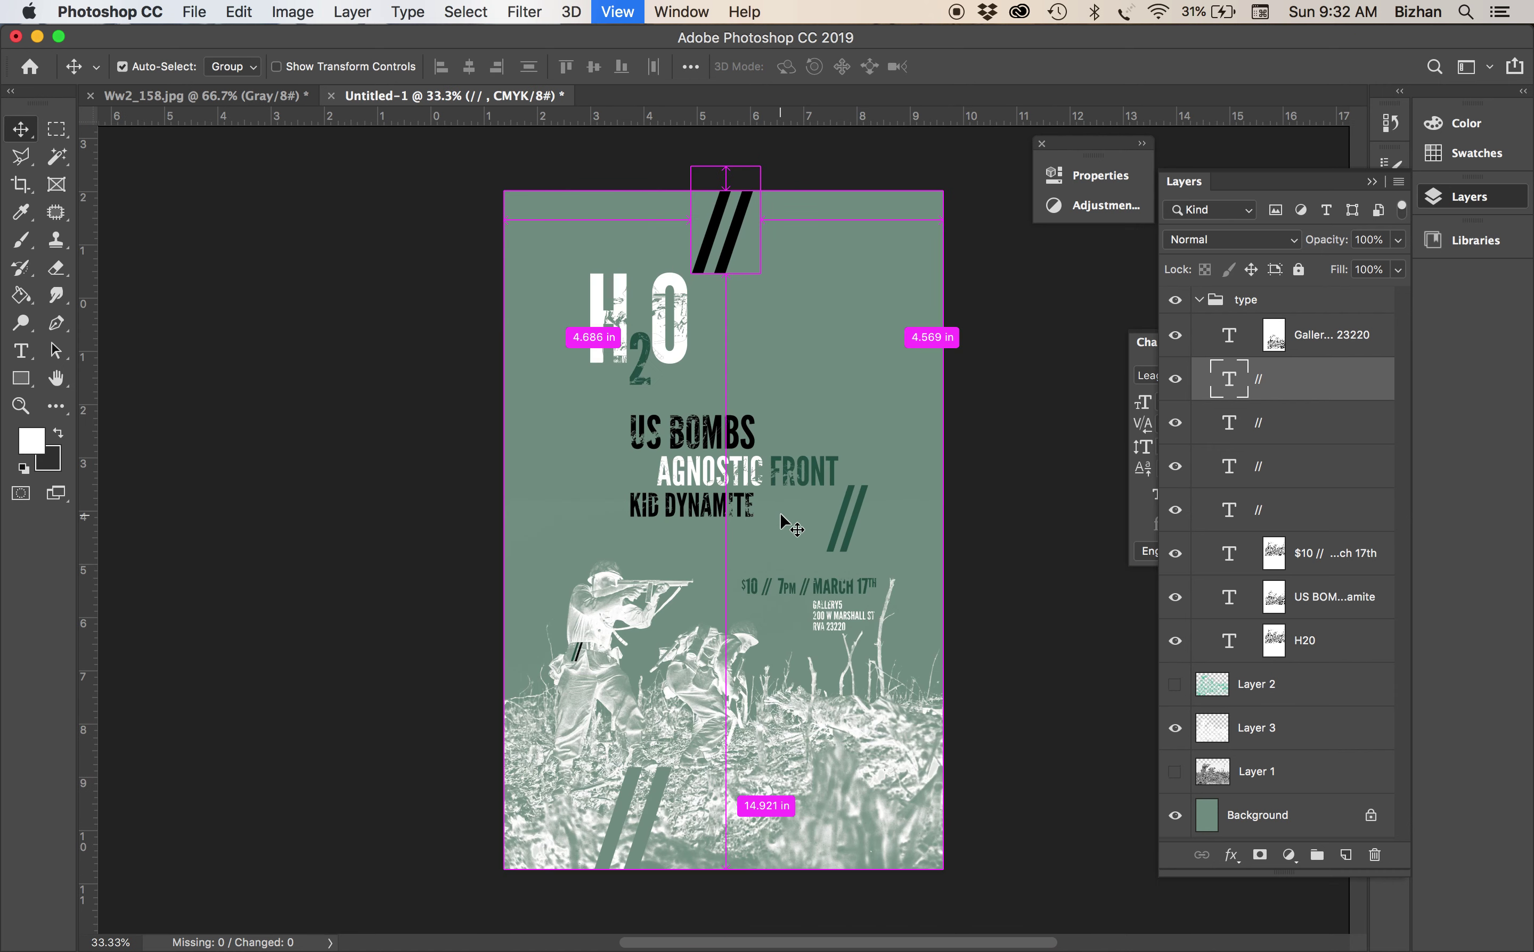
Move the black // left along the poster's upper edge so it ends just left of the top of the H
left_click_drag(722, 358, 630, 357)
key("super+plus")
key("super+plus")
key("super+plus")
key("super+plus")
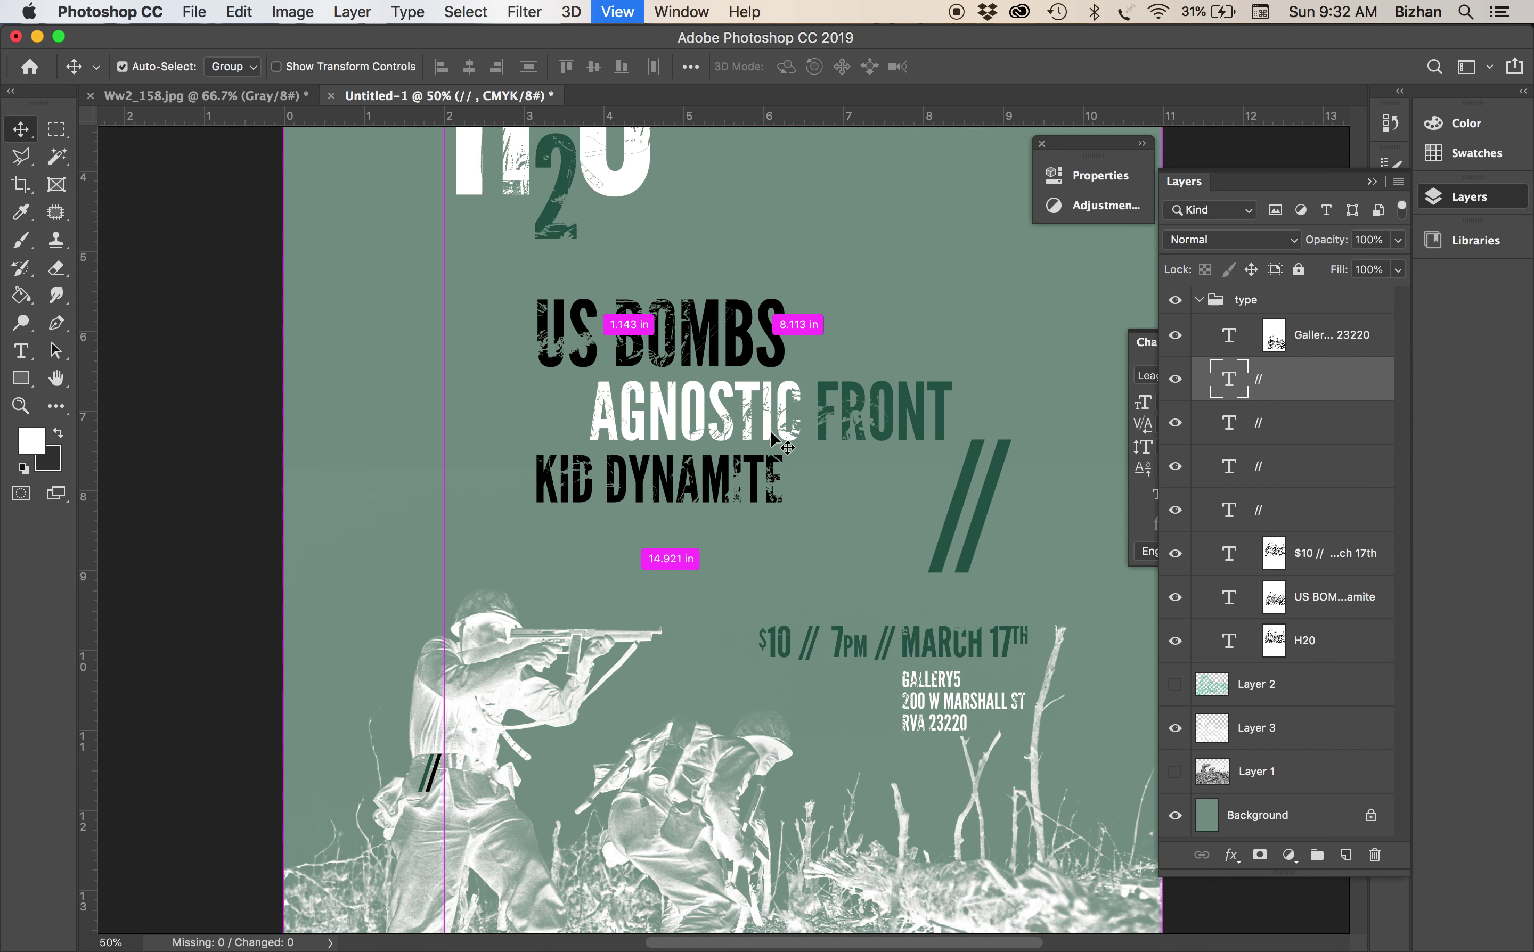
scroll(771, 435, "up", 10)
scroll(750, 436, "left", 5)
mouse_move(675, 371)
left_mouse_down()
mouse_move(700, 376)
mouse_move(685, 365)
mouse_move(652, 381)
mouse_move(701, 386)
mouse_move(655, 383)
left_mouse_up()
key("super+minus")
key("super+minus")
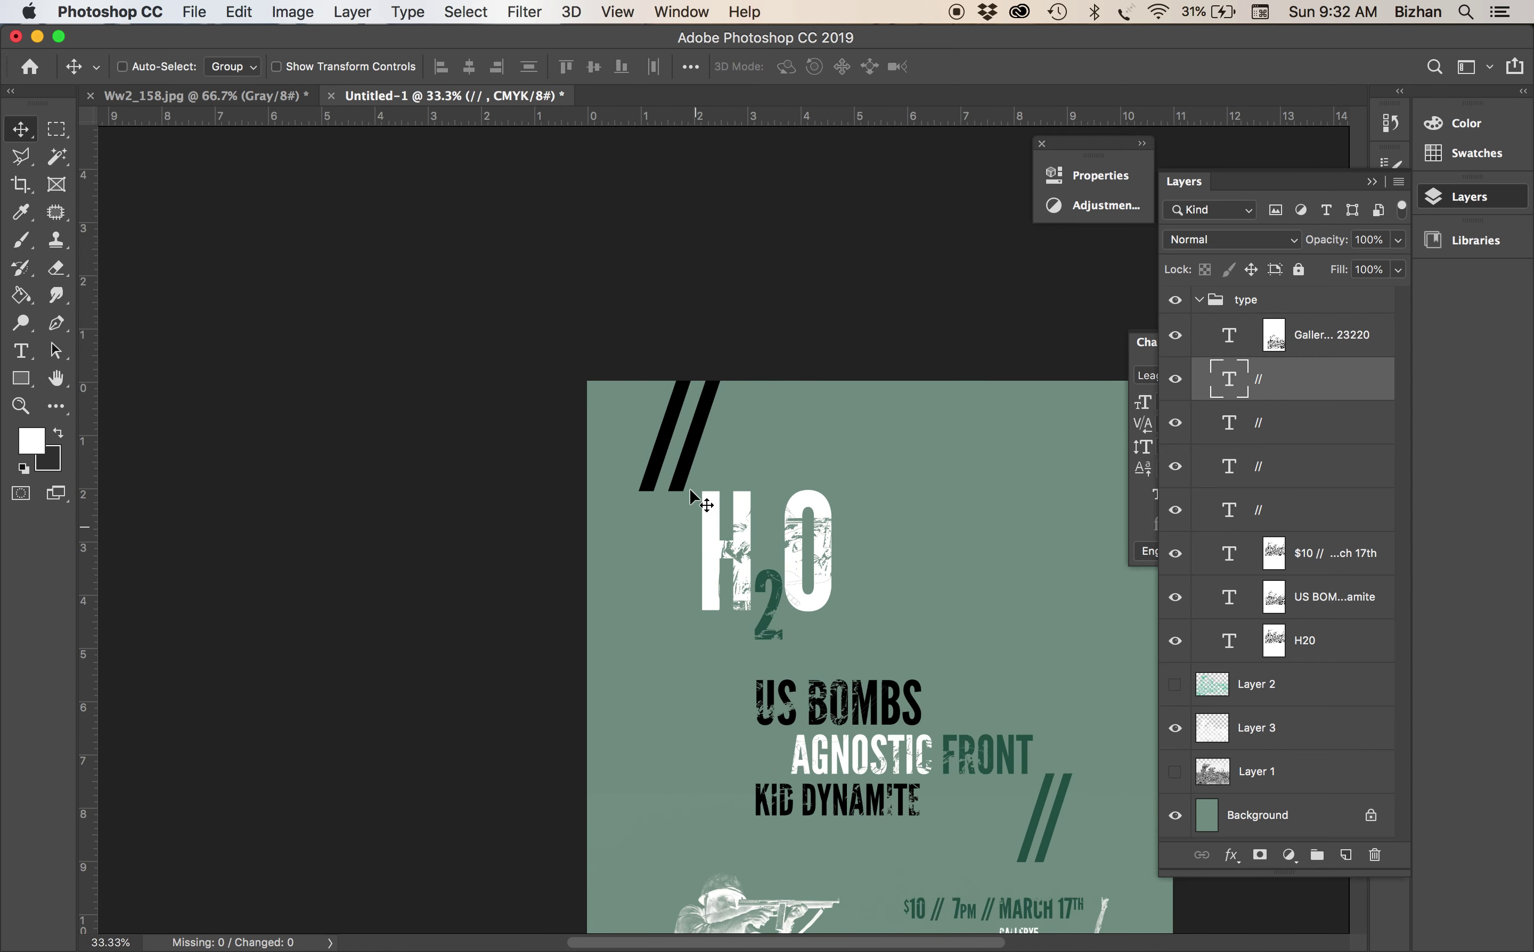
left_click_drag(683, 485, 679, 489)
key("super+minus")
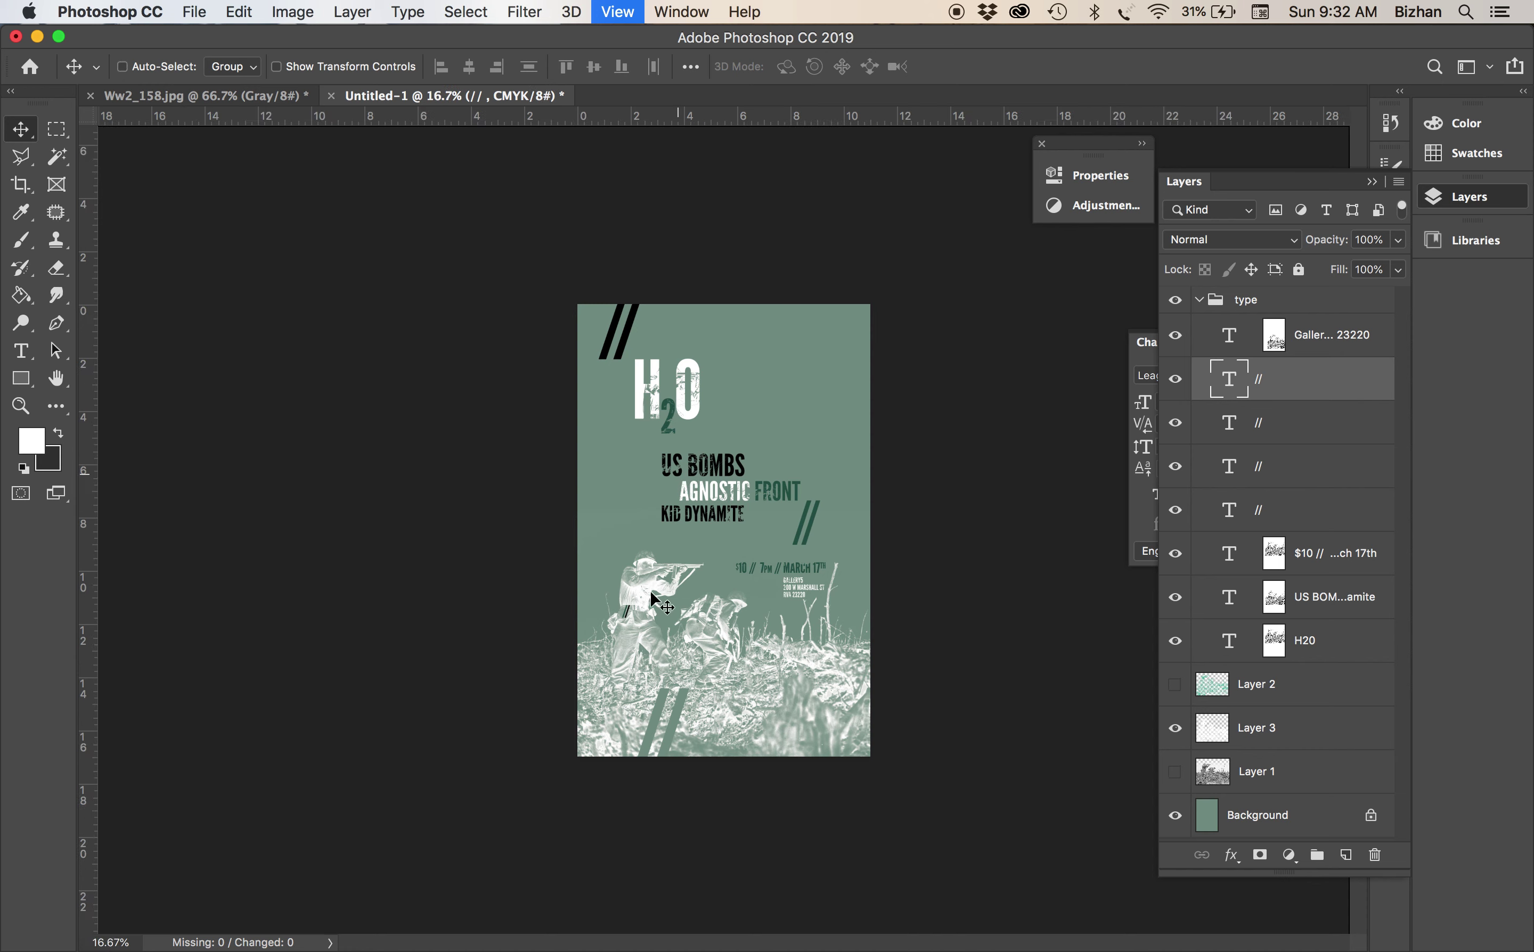
Duplicate the large background-green //, move the copy over the band names and colour its second slash black
left_click(1296, 441)
left_click_drag(1291, 424, 1345, 855)
left_click_drag(698, 580, 740, 485)
double_click(740, 485)
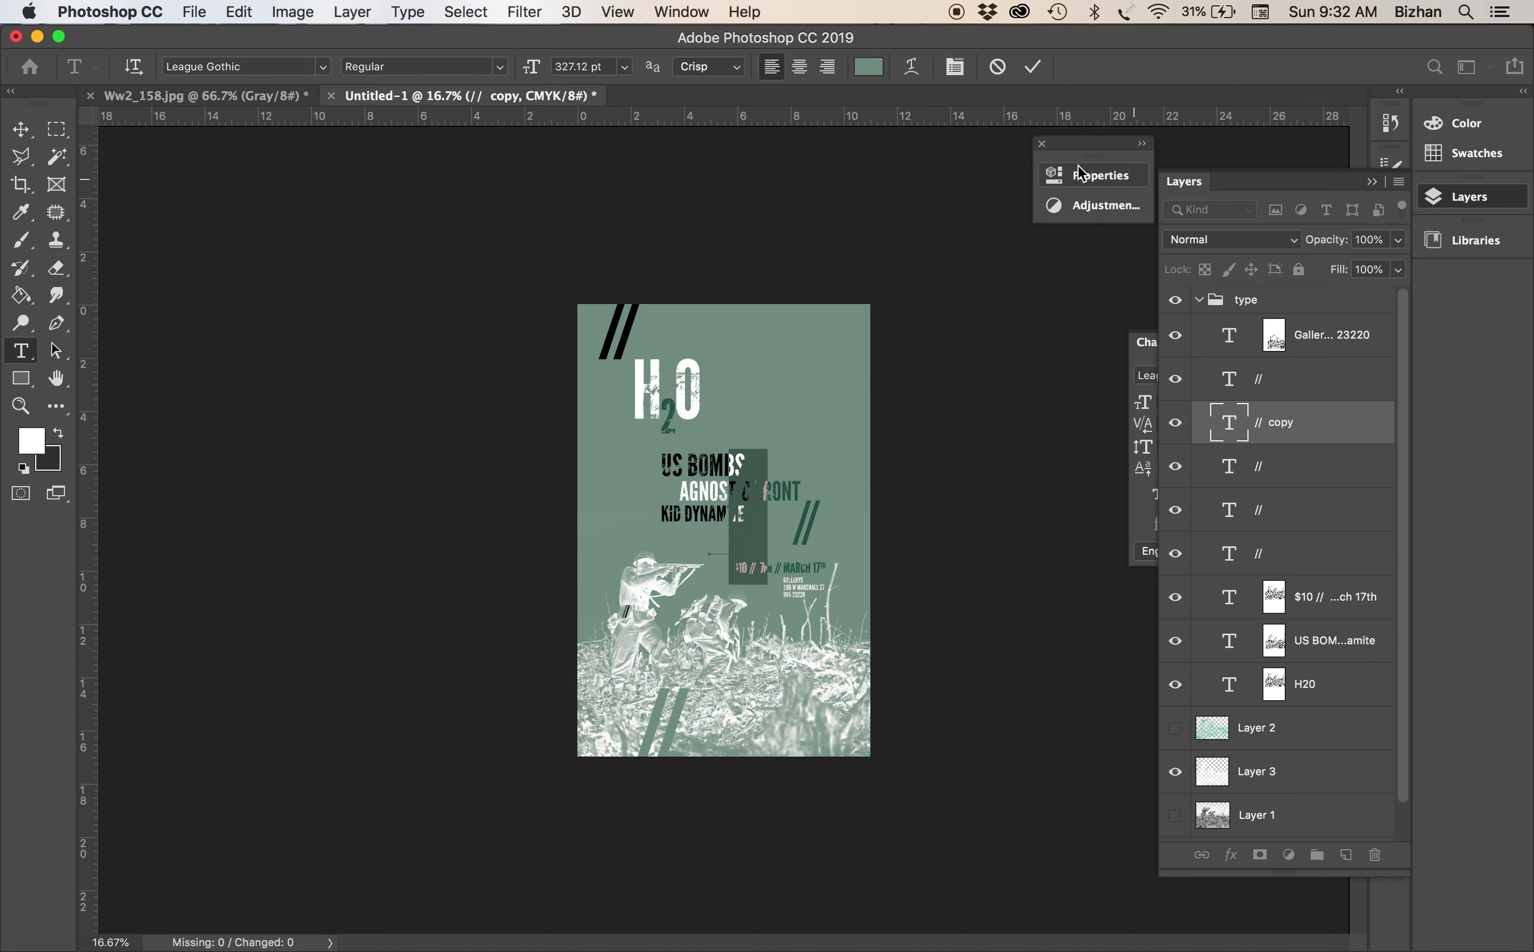
left_click(868, 66)
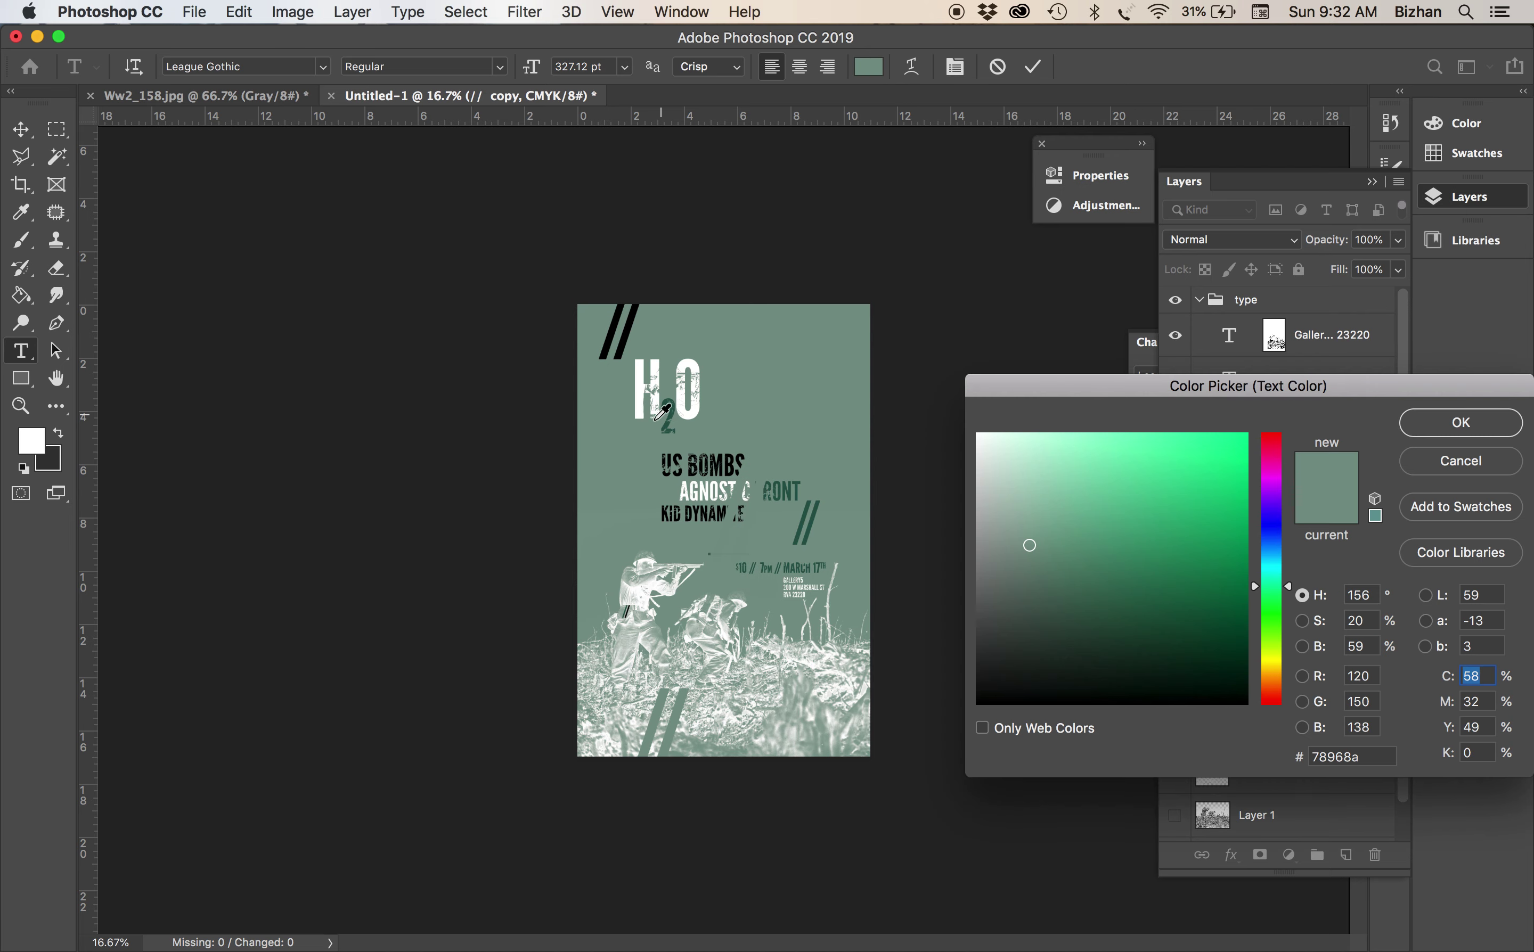
left_click(627, 350)
left_click(1460, 423)
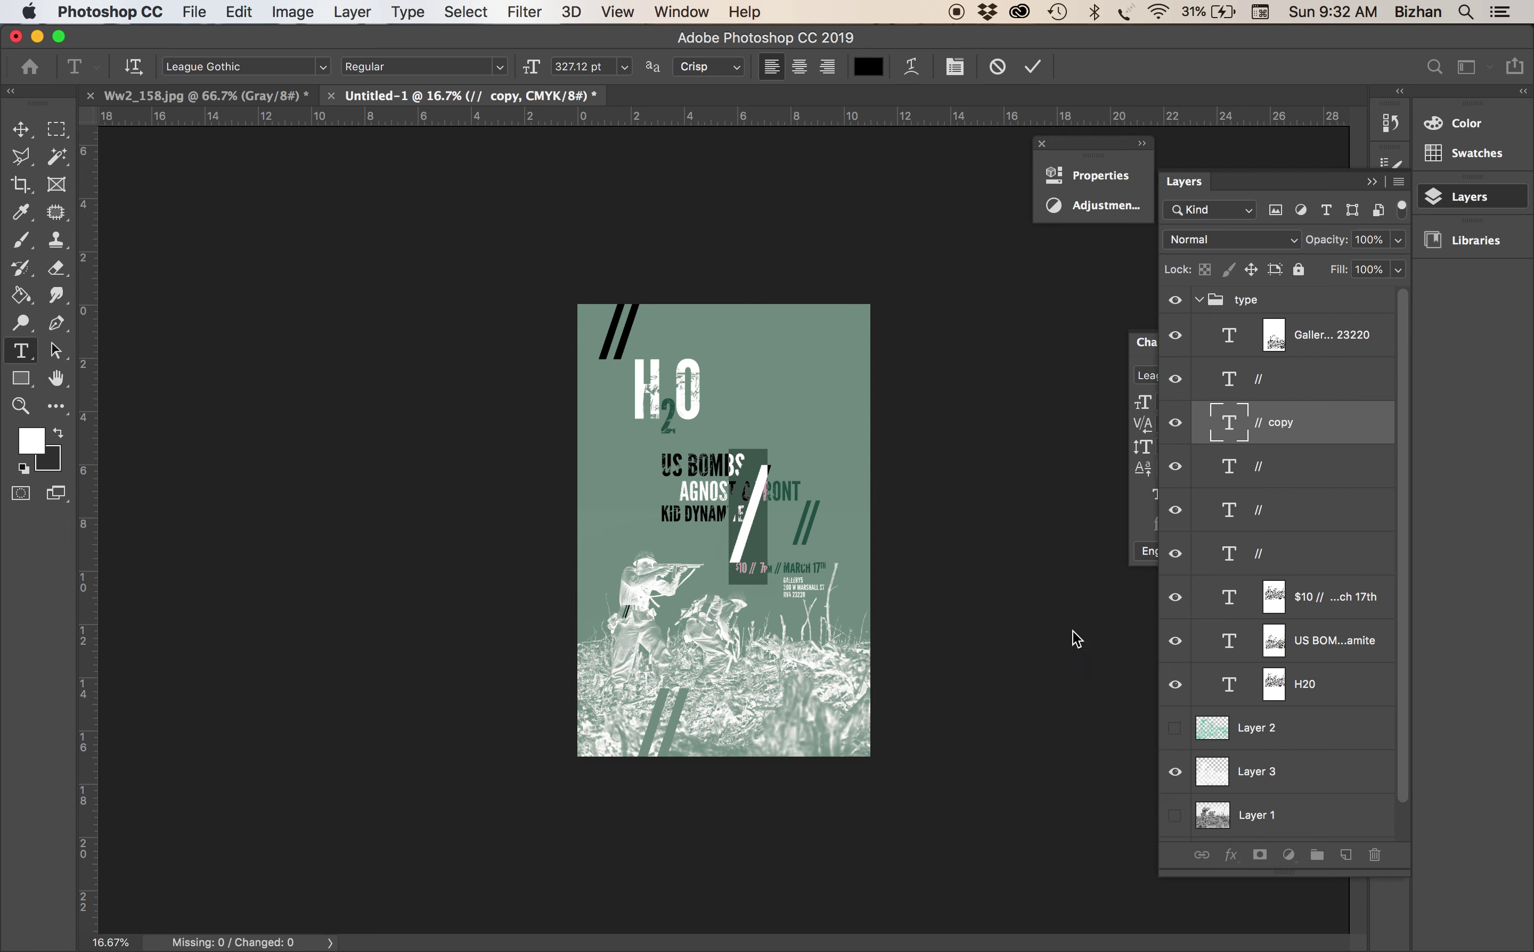
key("super+plus")
key("super+plus")
left_click(21, 129)
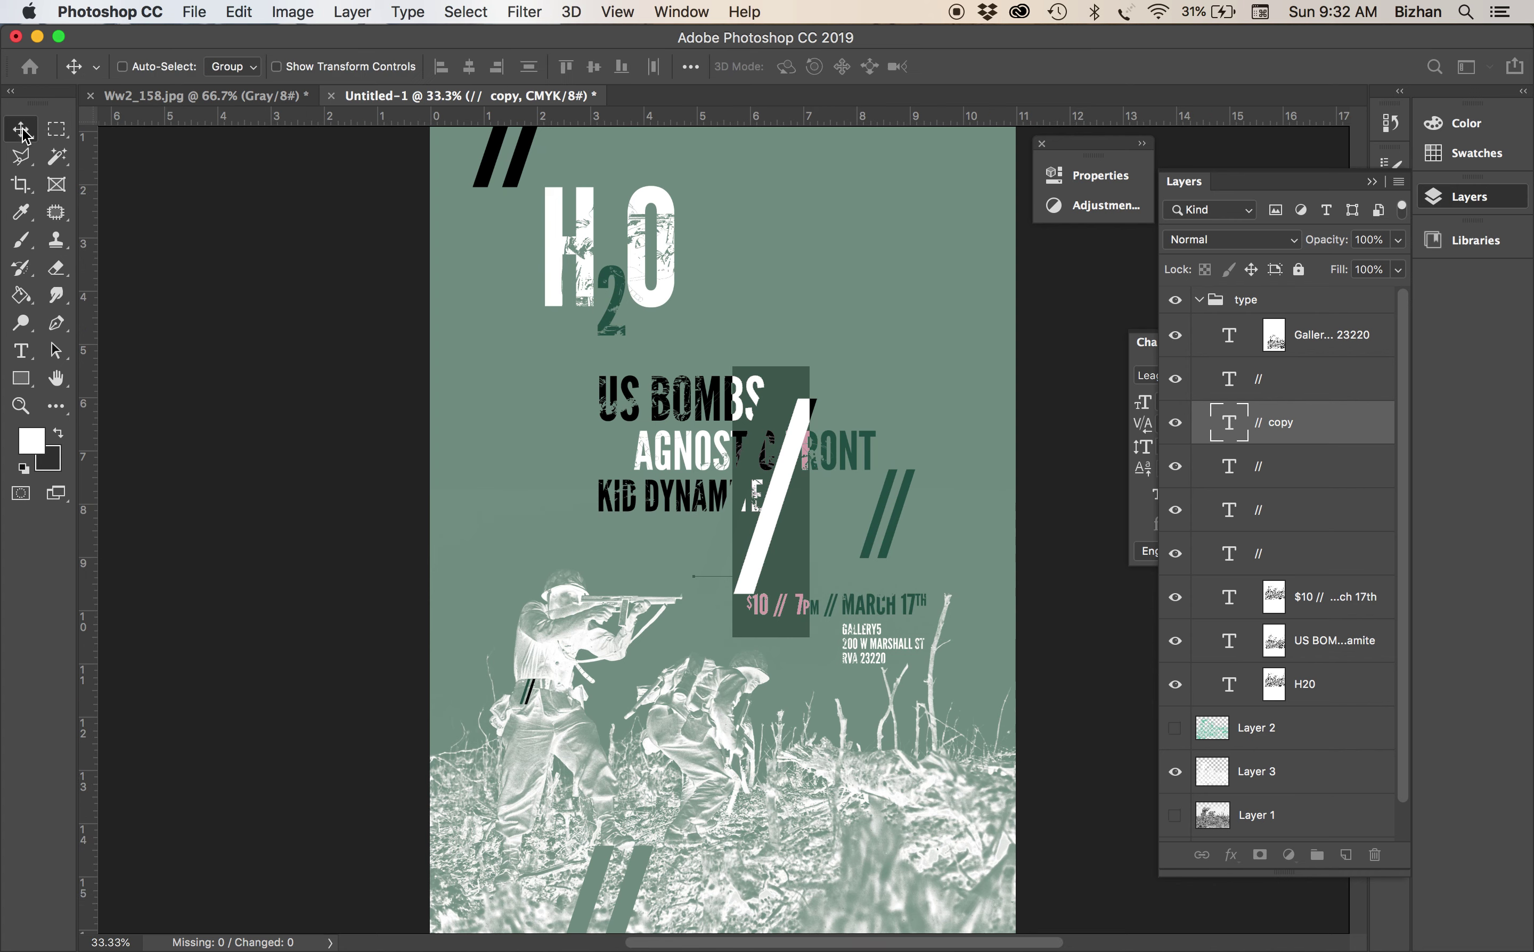
Scale the new // copy down to a small accent and place it just above the start of US BOMBS
key("super+t")
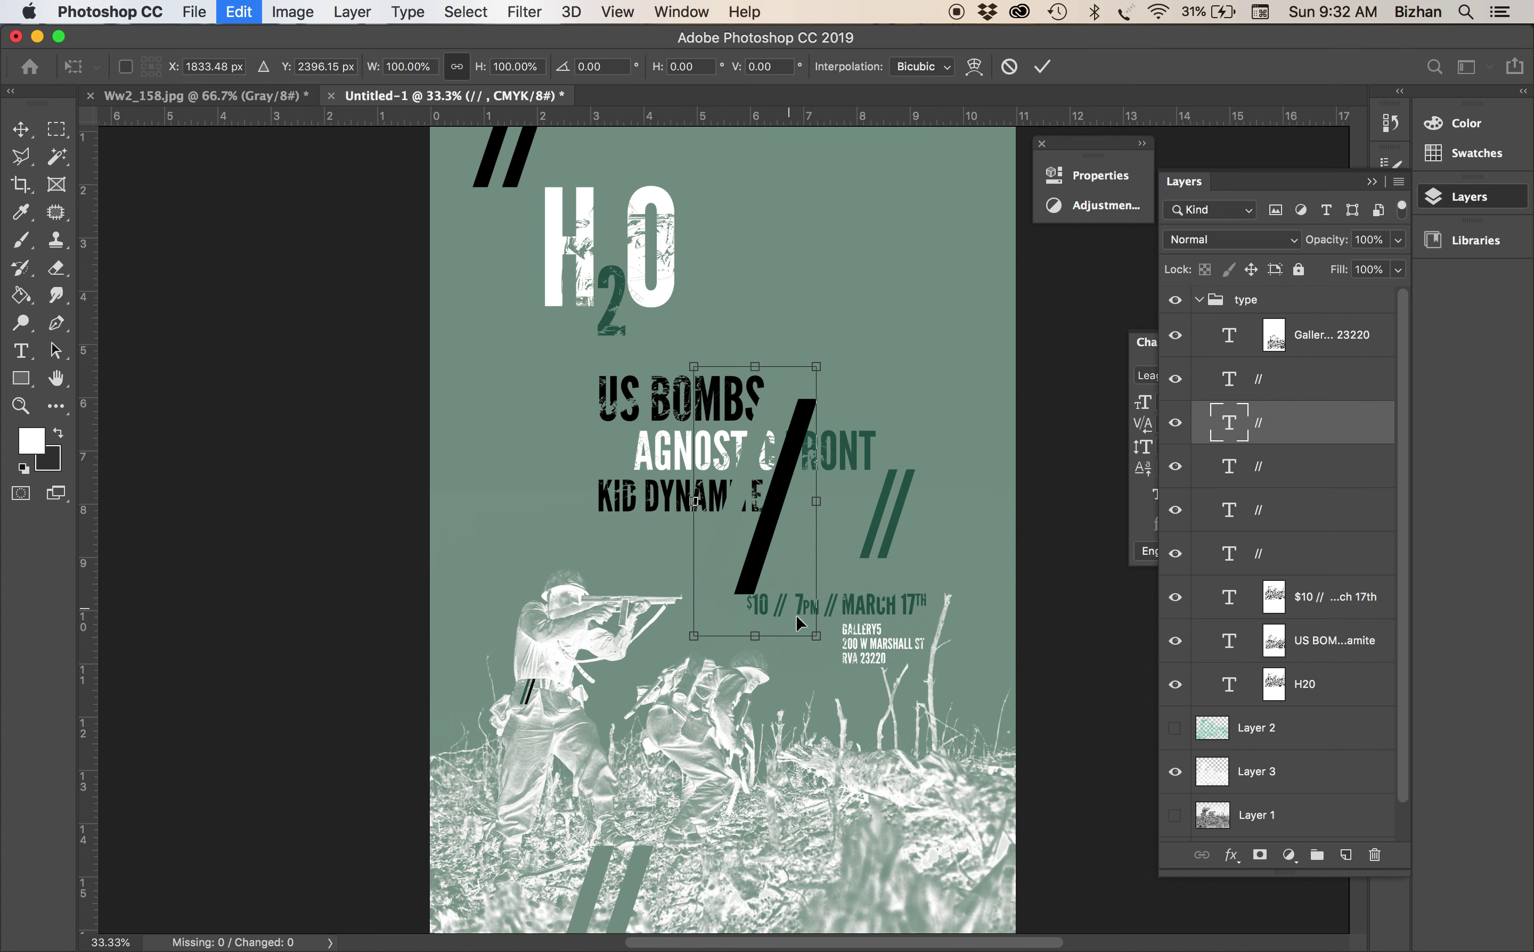
left_click_drag(816, 638, 606, 391)
key("Return")
key("ctrl+t")
key("Return")
key("ctrl+plus")
key("ctrl+plus")
key("ctrl+plus")
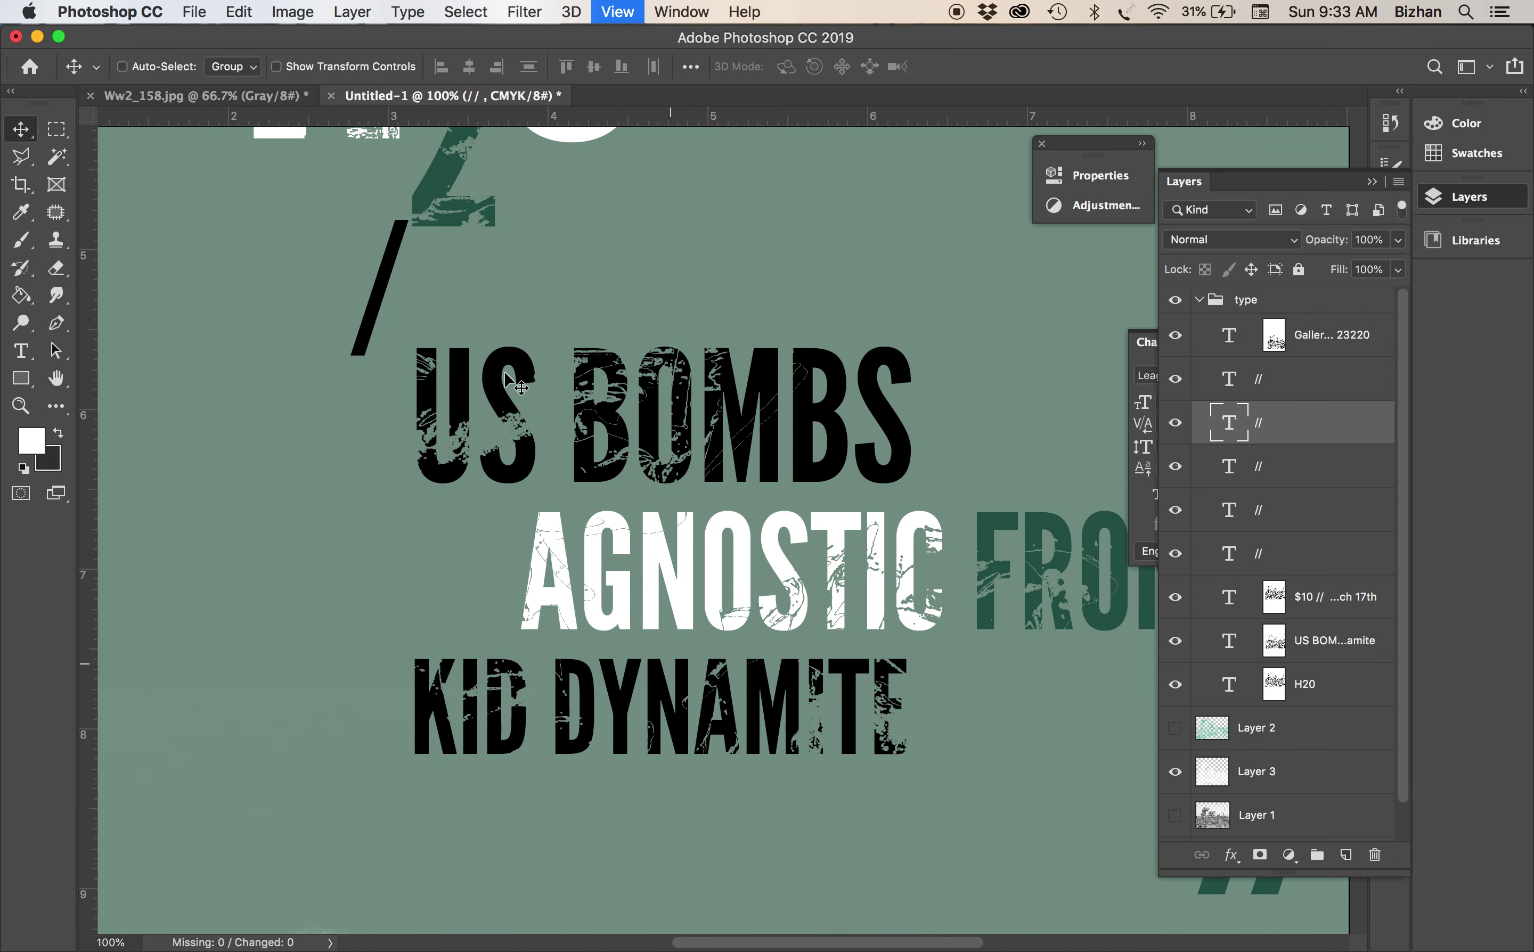
Fit the small // between the 2 and the U of US BOMBS at about 66.5 pt
key("ctrl+t")
left_click_drag(323, 194, 336, 226)
key("Return")
left_click_drag(386, 307, 443, 289)
key("super+t")
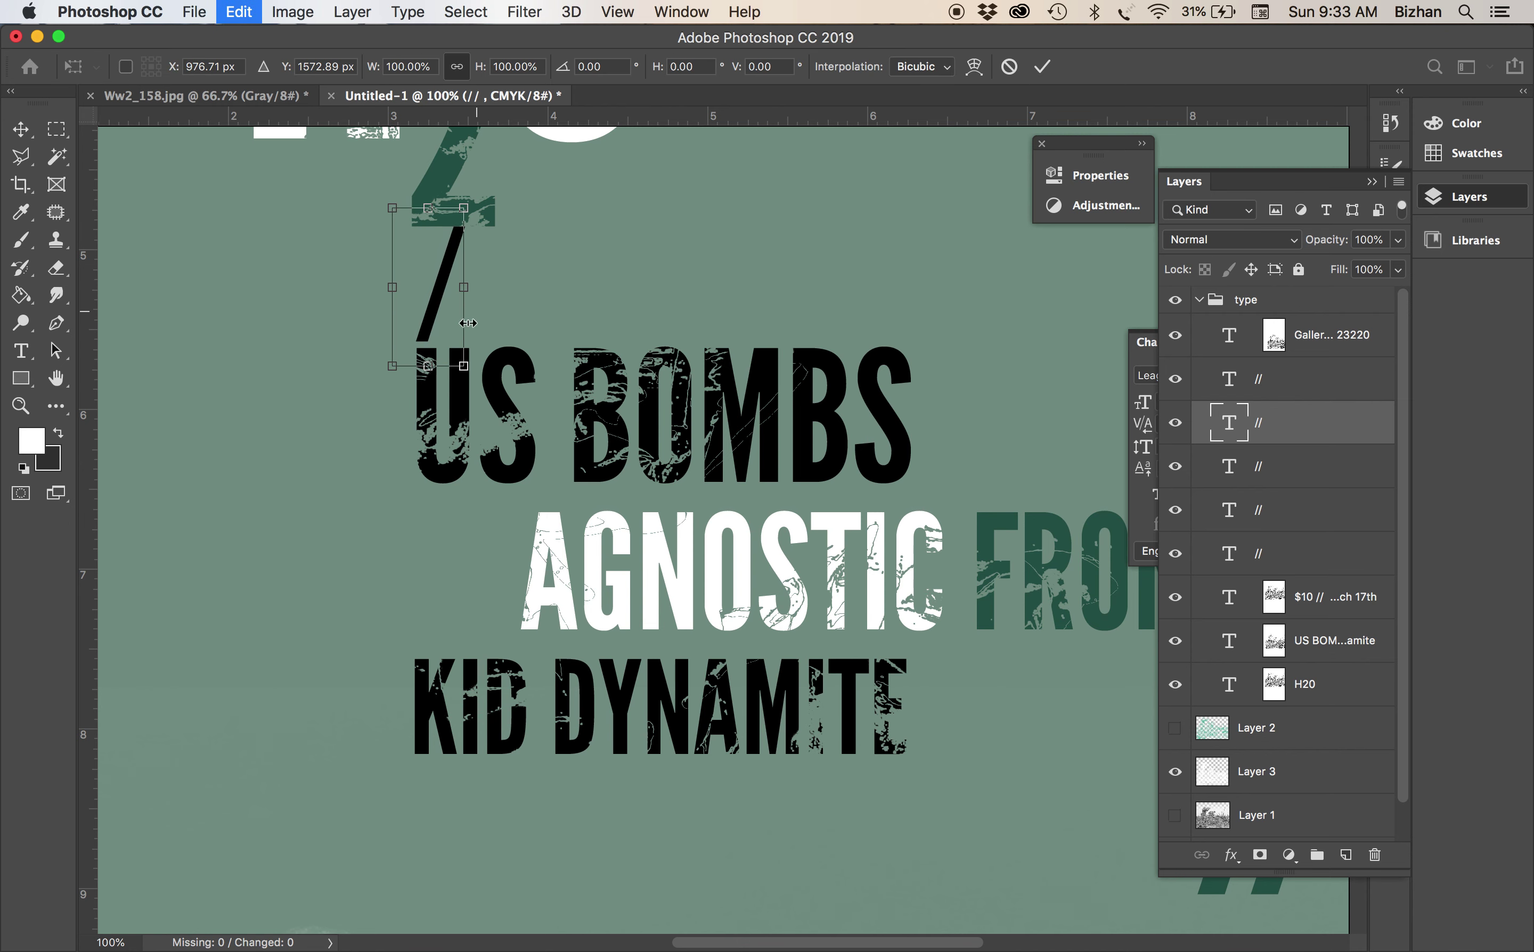
mouse_move(463, 369)
left_mouse_down()
mouse_move(487, 391)
mouse_move(466, 372)
left_mouse_up()
key("Return")
Recolour both slashes of the small // with the dark green of the 2 (27584e)
key("super+minus")
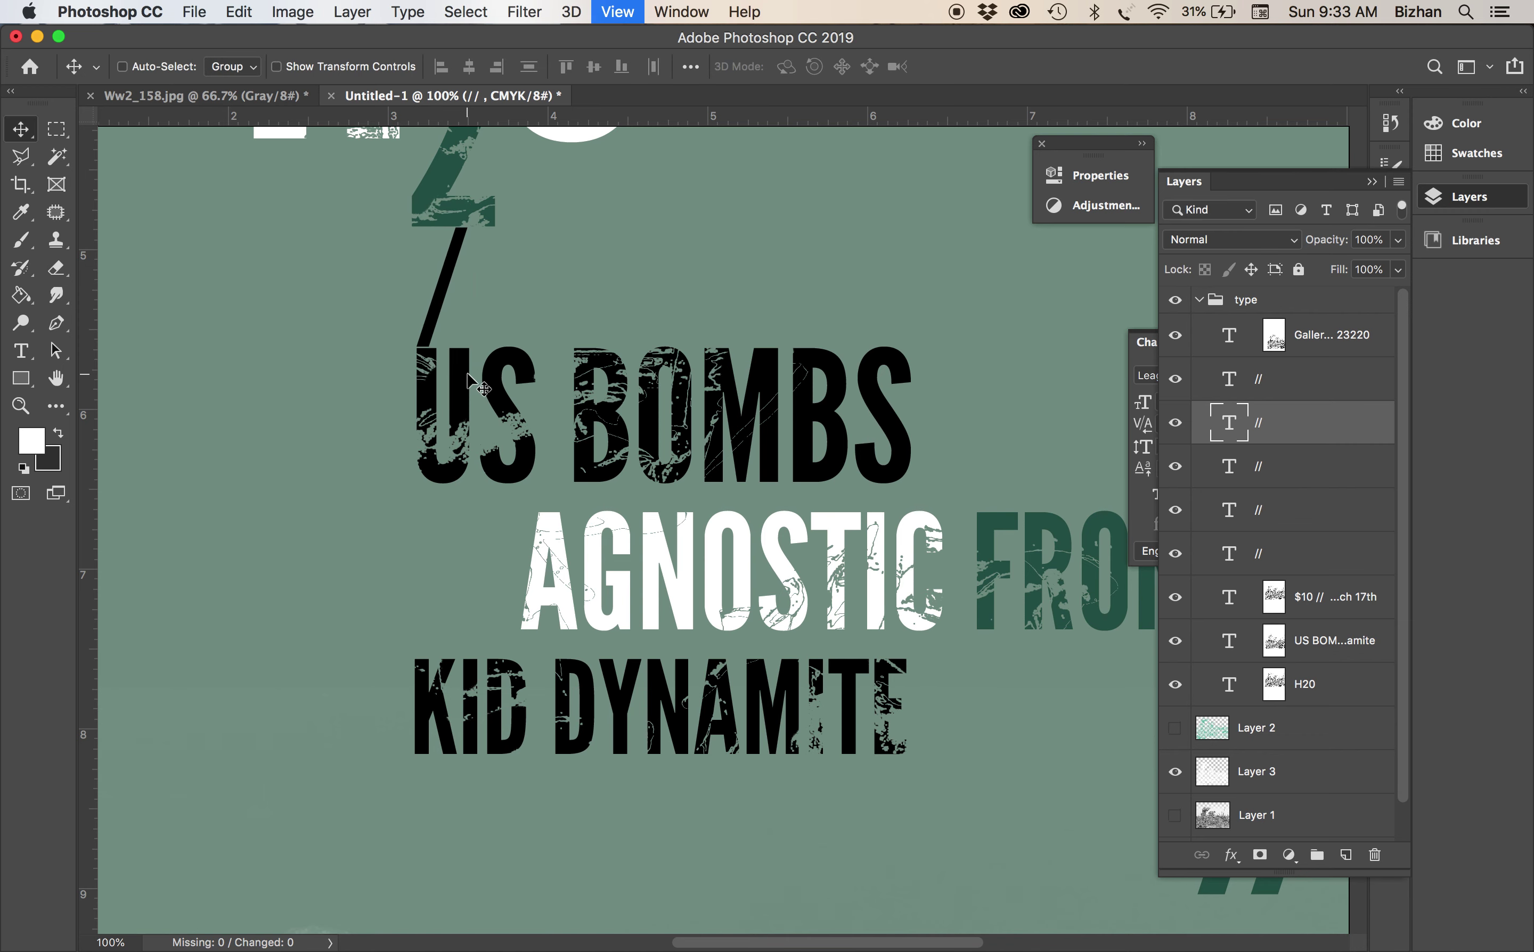
key("t")
double_click(538, 373)
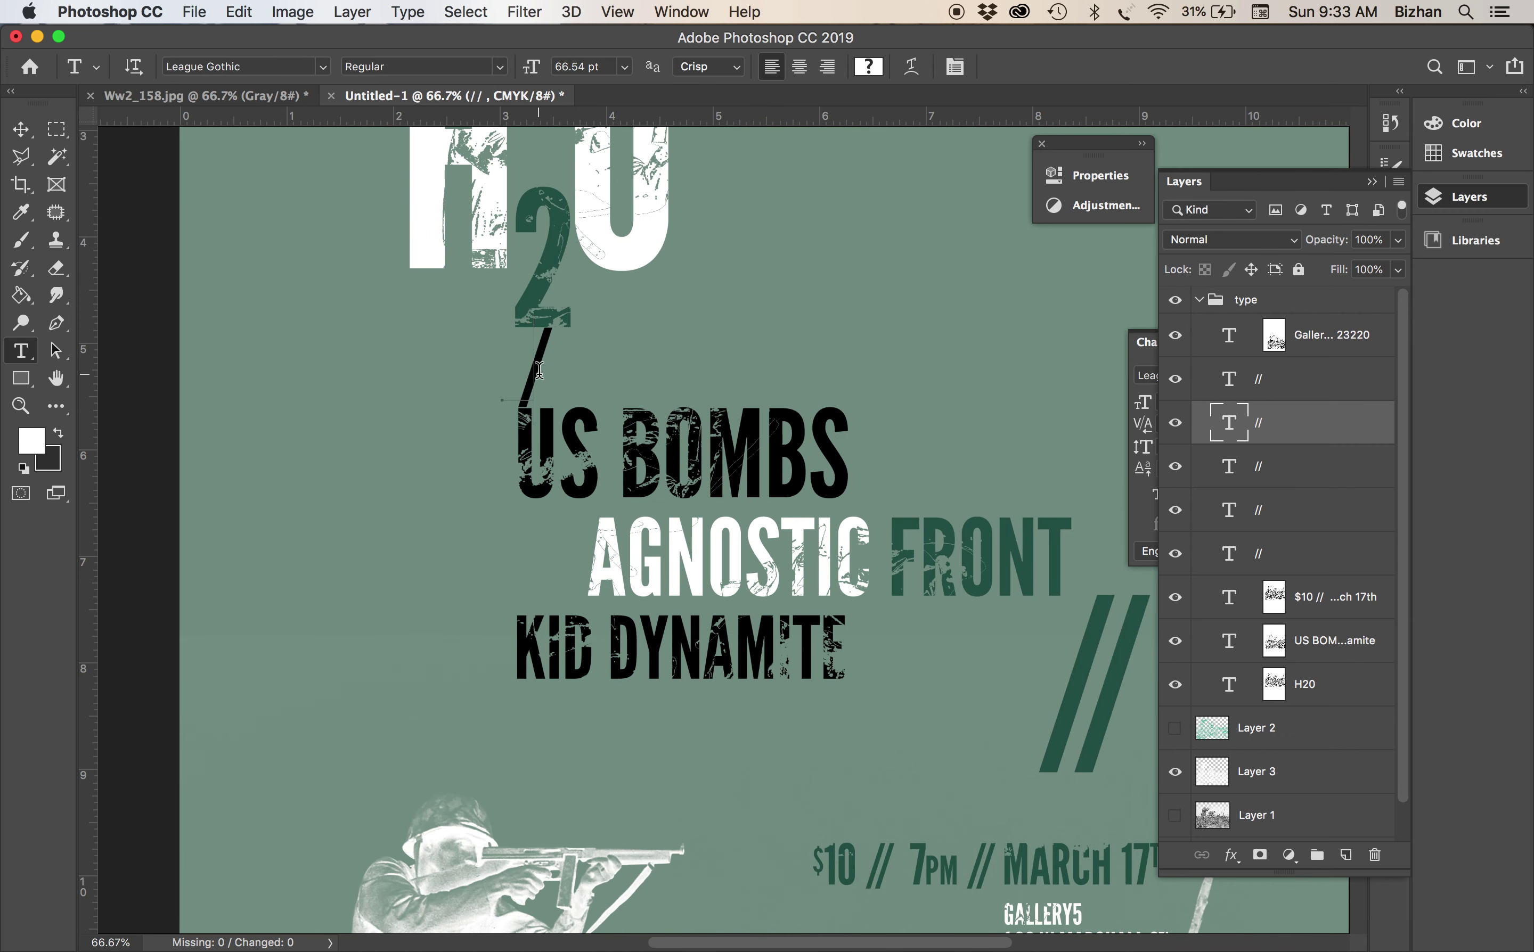
left_click(874, 69)
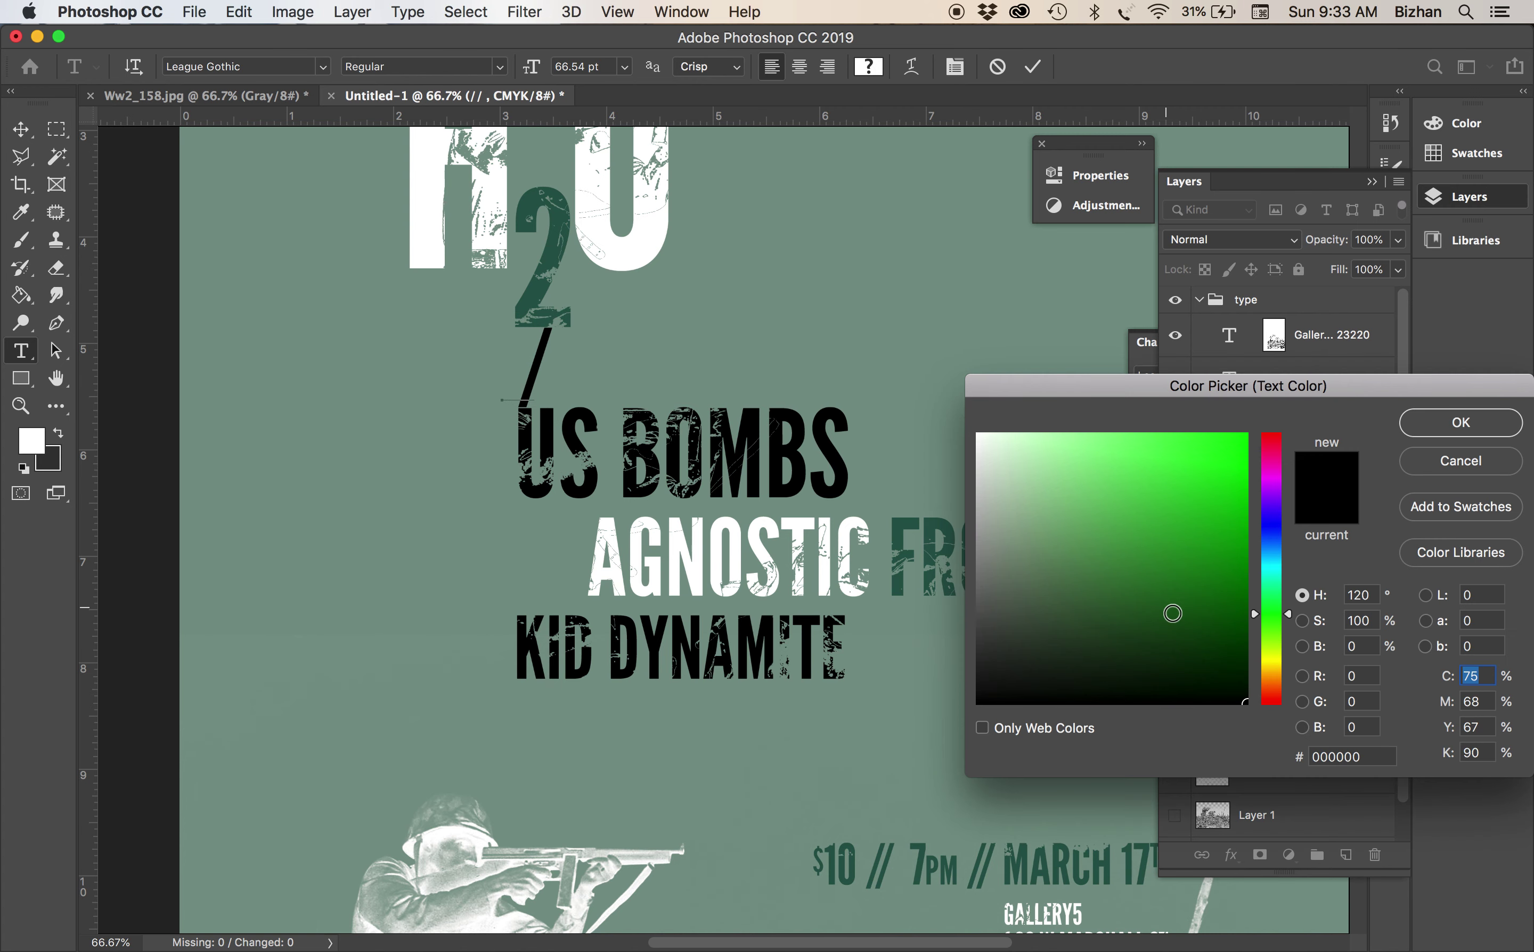
left_click(552, 281)
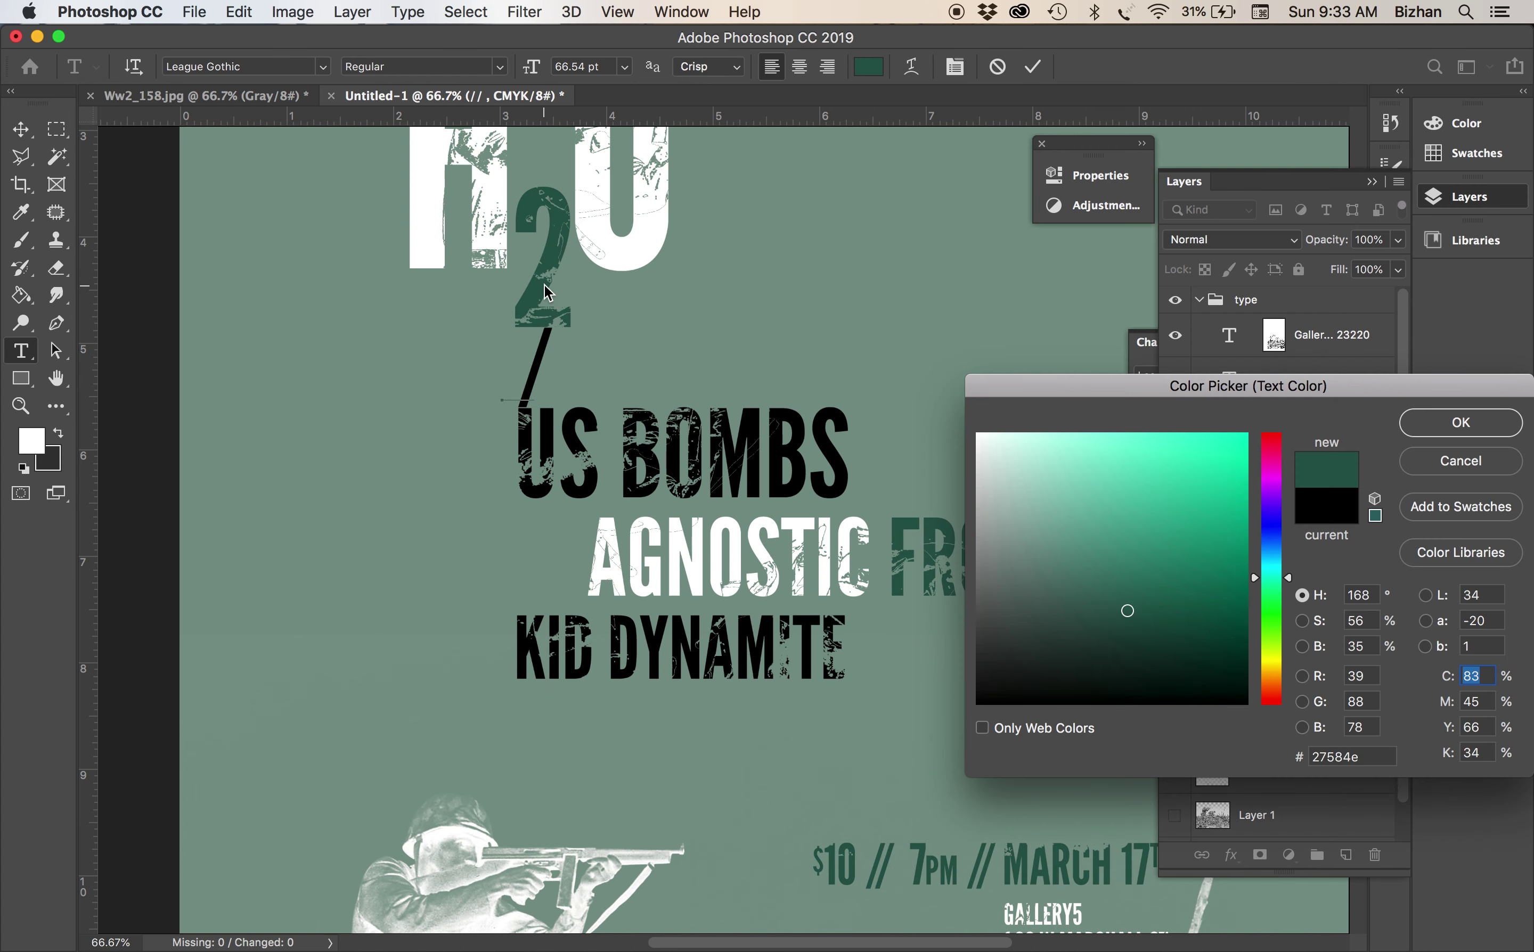
key("Return")
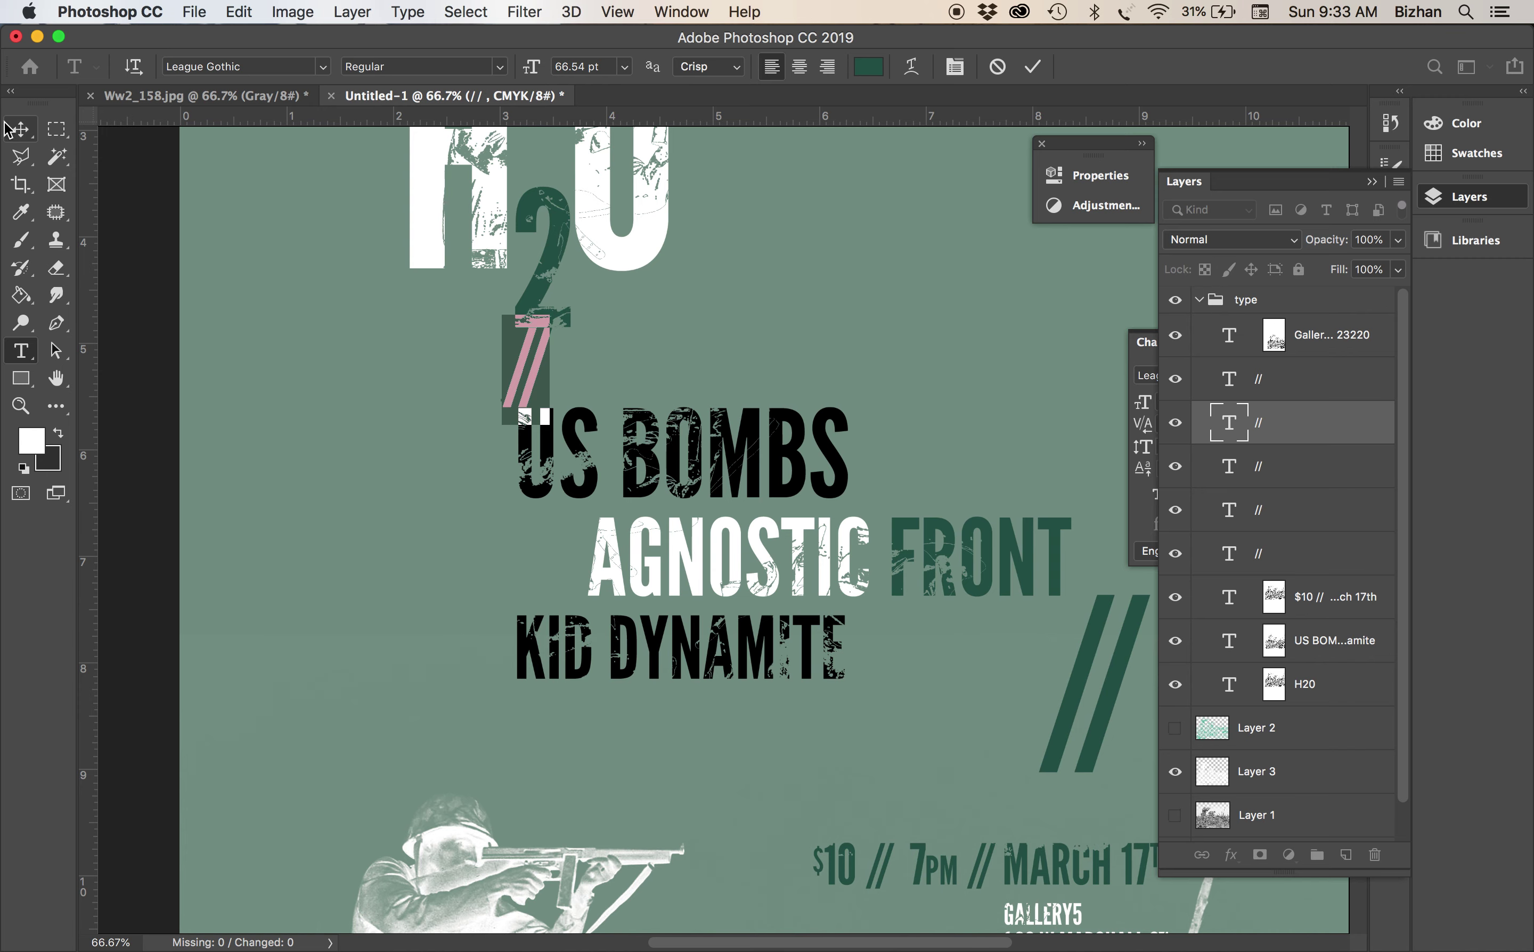
left_click(21, 128)
Move the small dark green // to the left, between the H and the start of US BOMBS, and select the type group
left_click_drag(570, 351, 507, 352)
key("super+minus")
key("super+minus")
key("super+minus")
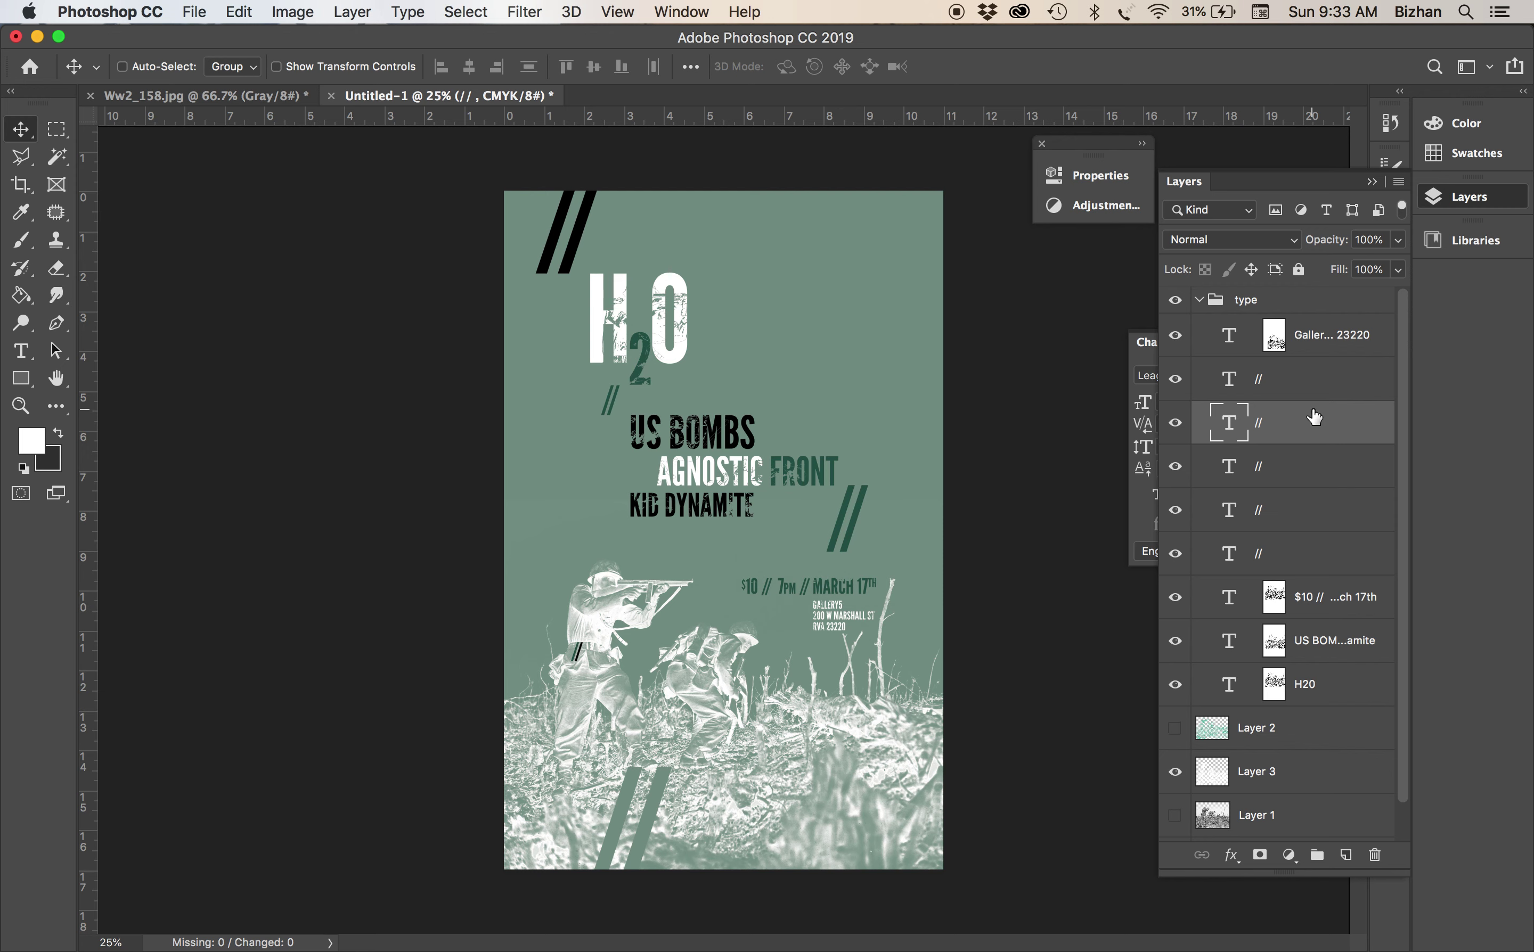
left_click(1289, 304)
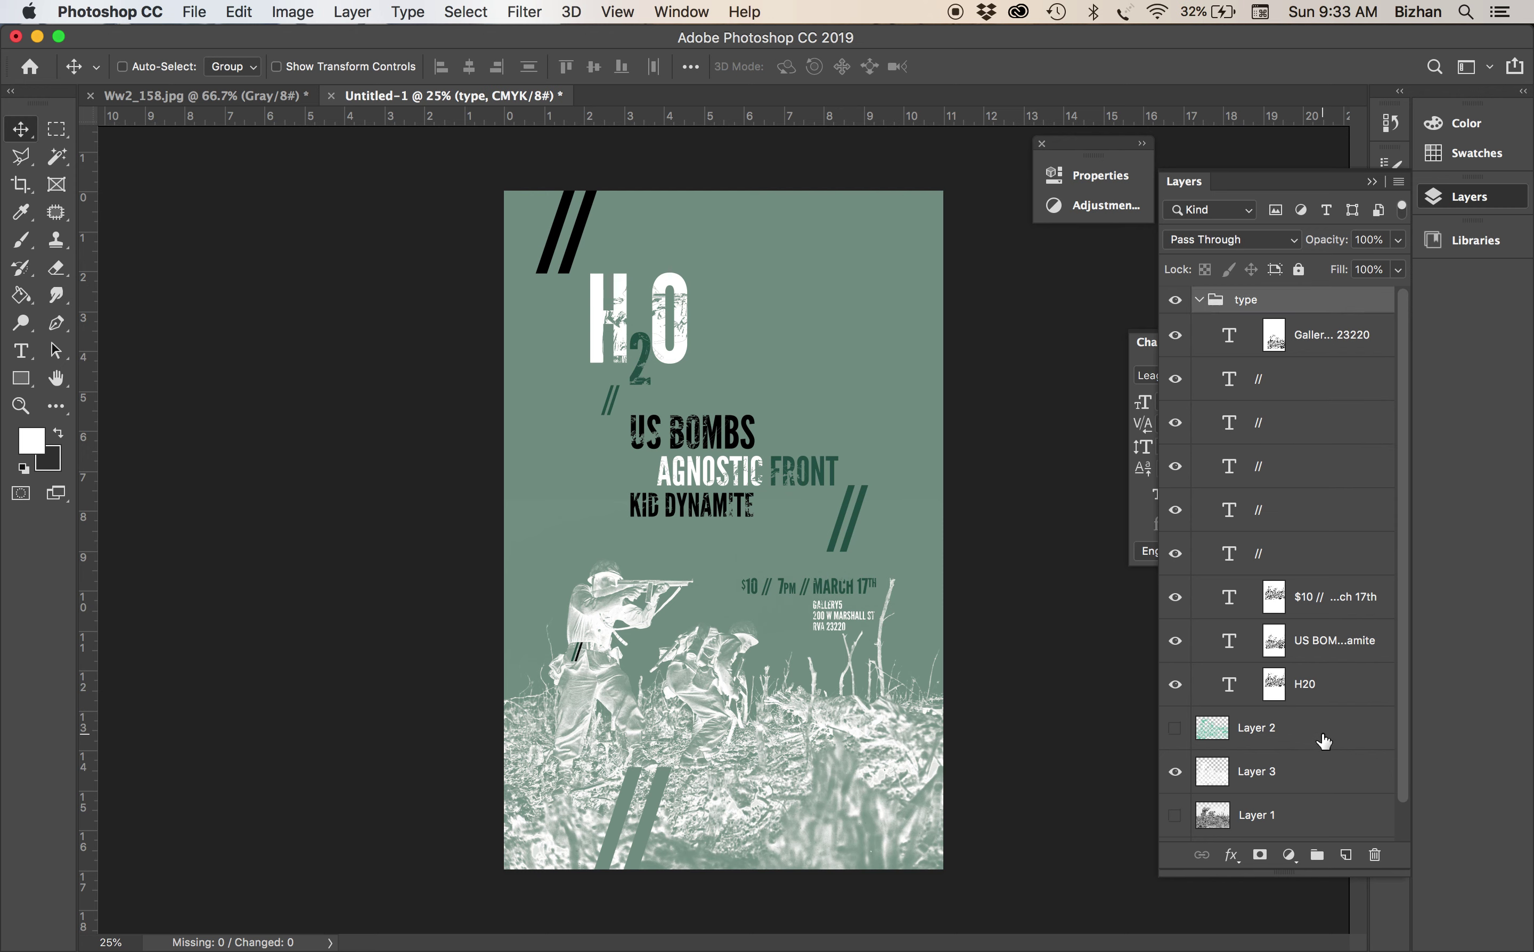
scroll(1323, 737, "down", 1)
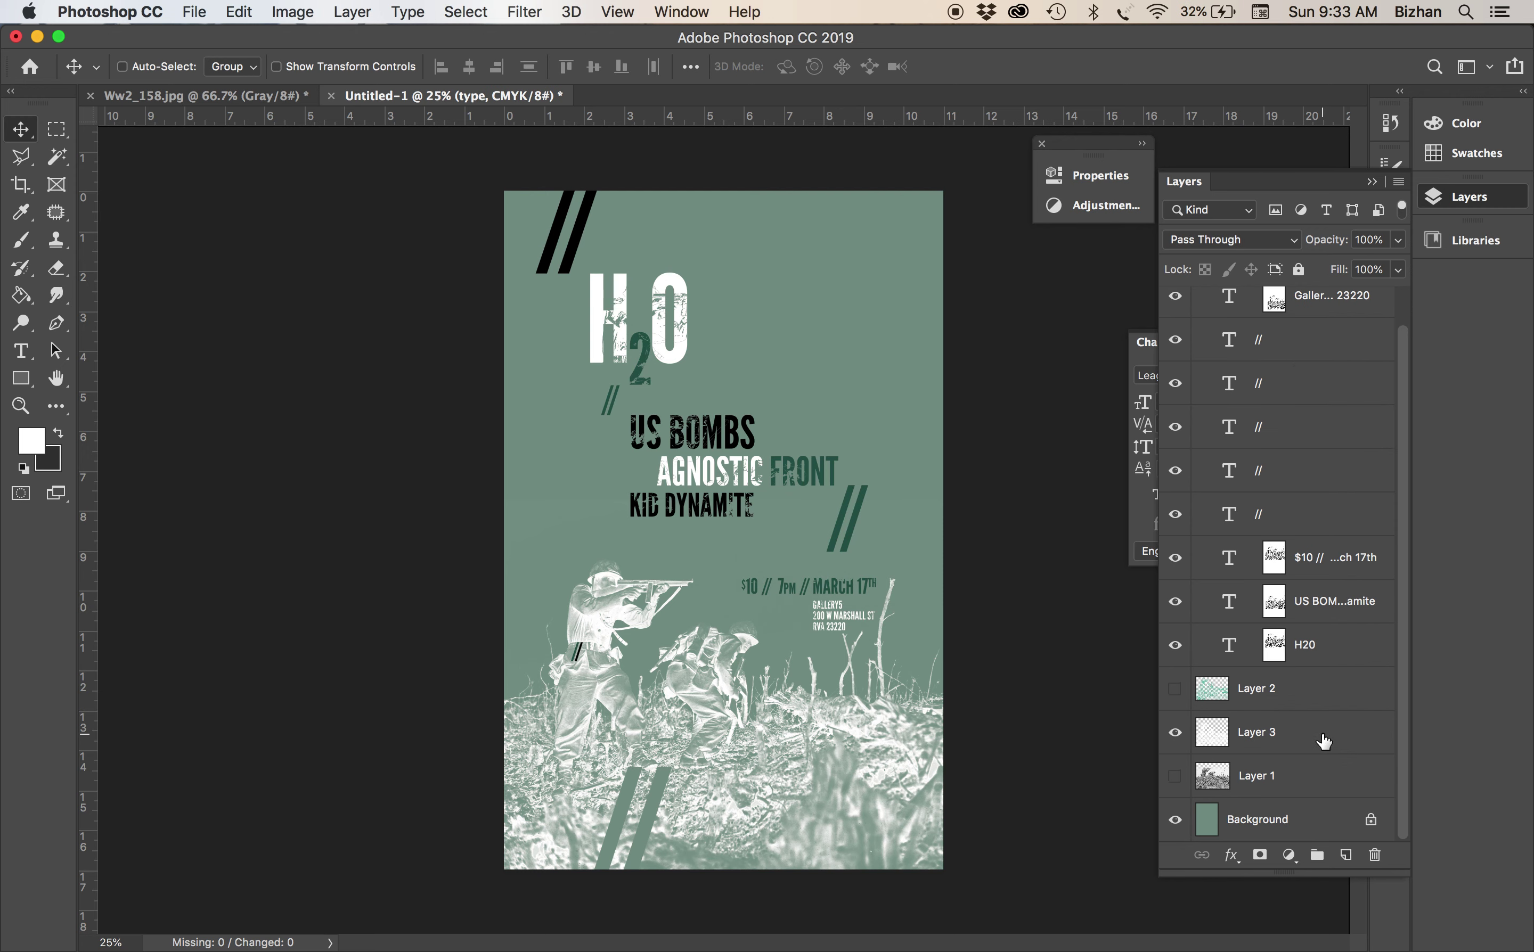
Rotate all layers above the background by -2.81°, enlarge them to about 104.33%, and nudge the artwork slightly to the right
left_click(1316, 780, "shift")
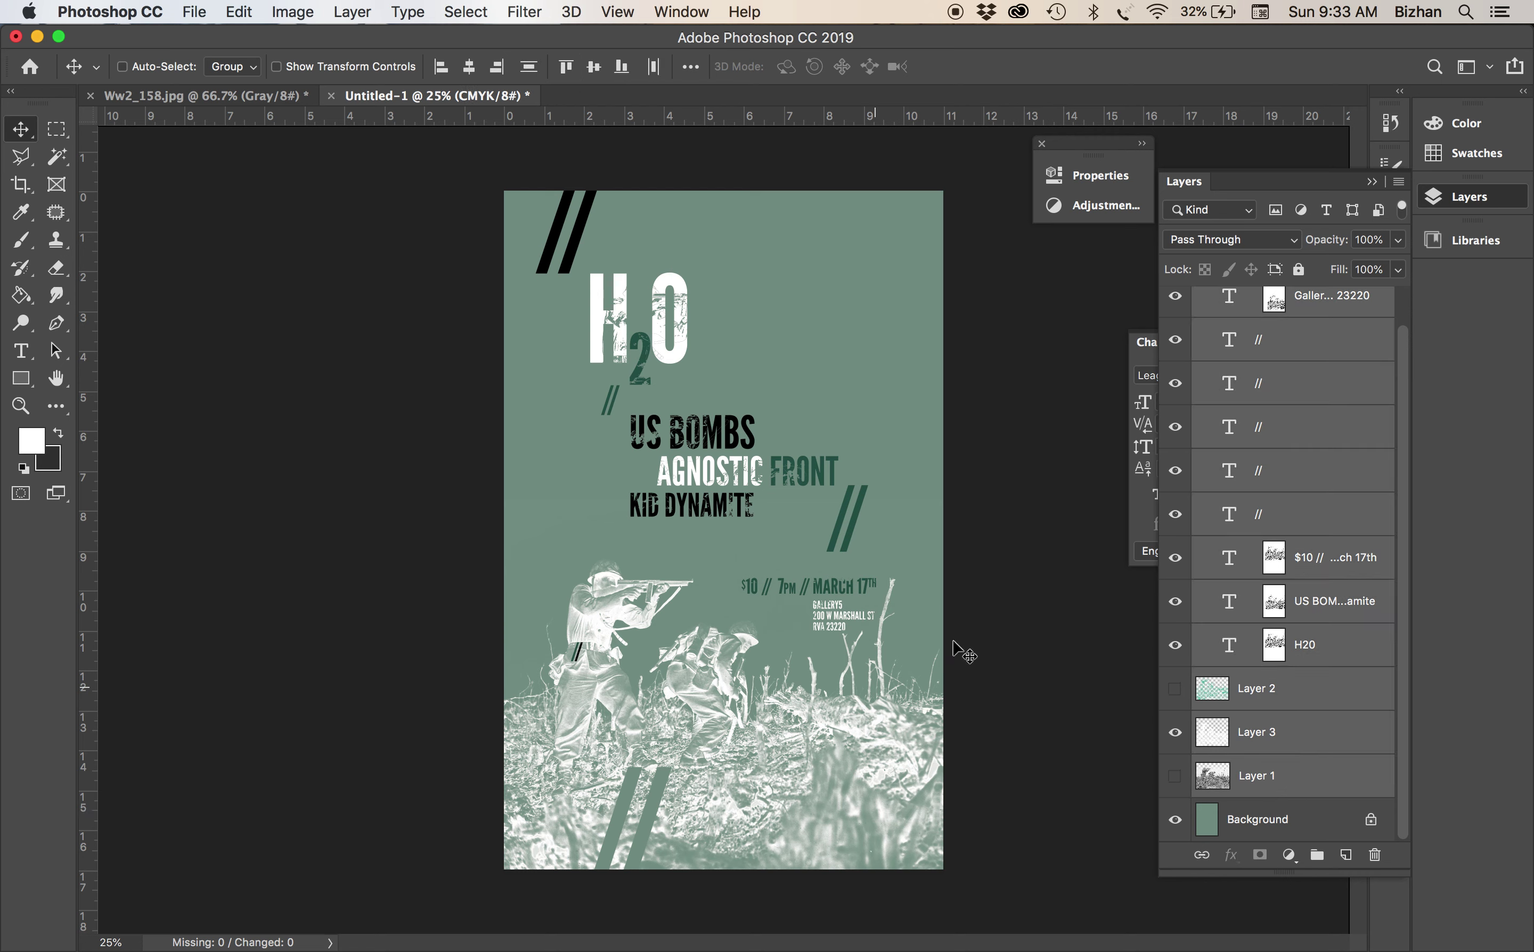
key("super+t")
left_click_drag(1001, 234, 990, 214)
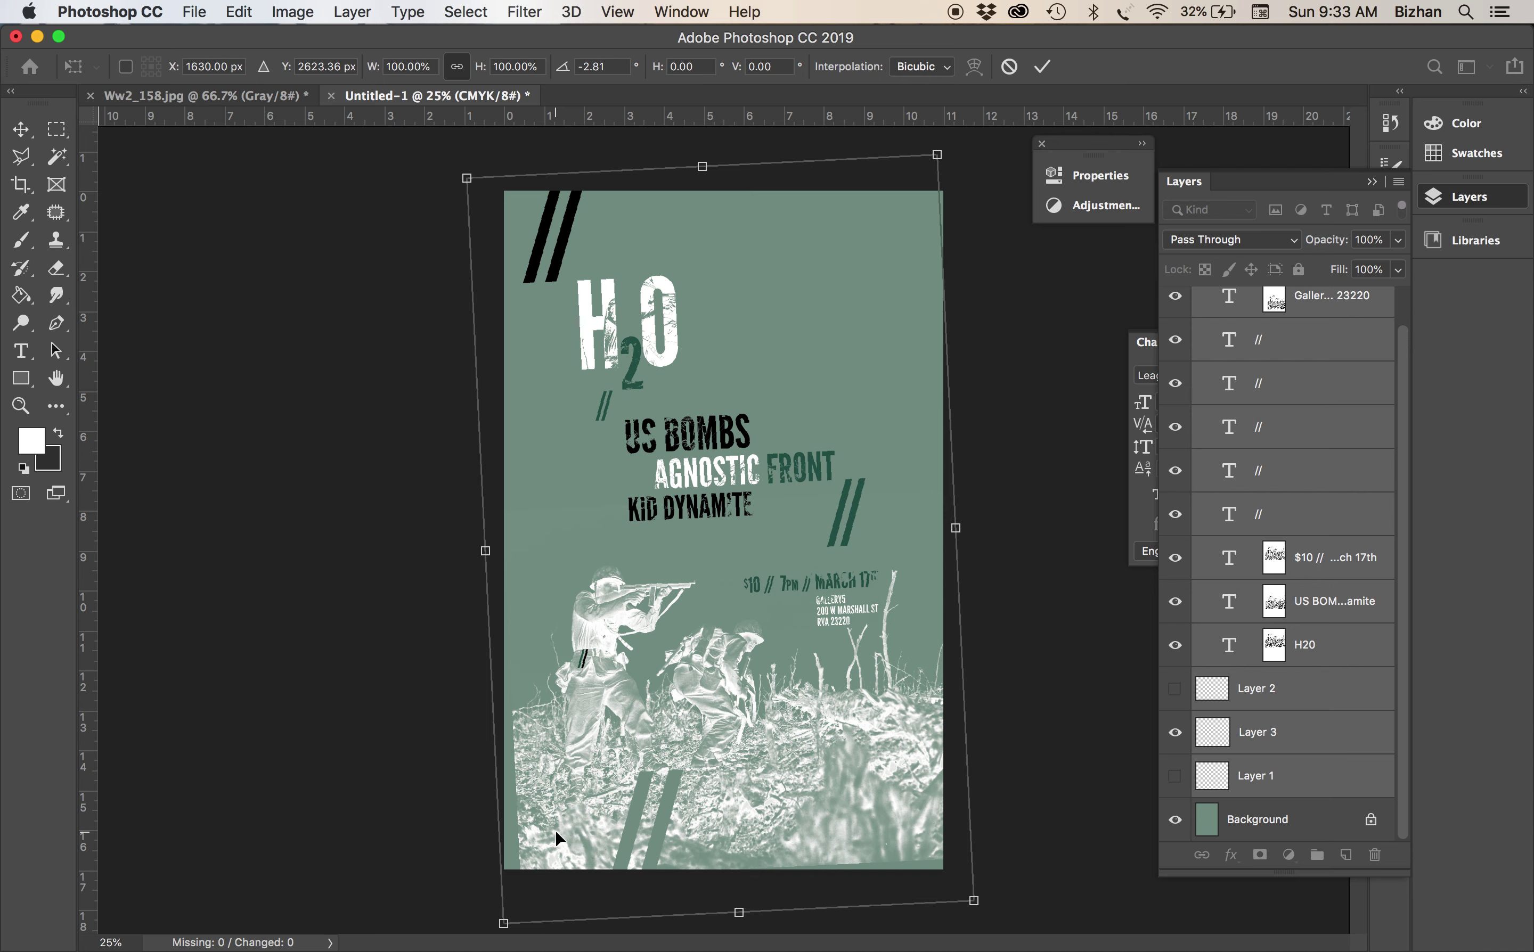
key("super+minus")
left_click_drag(576, 795, 567, 824)
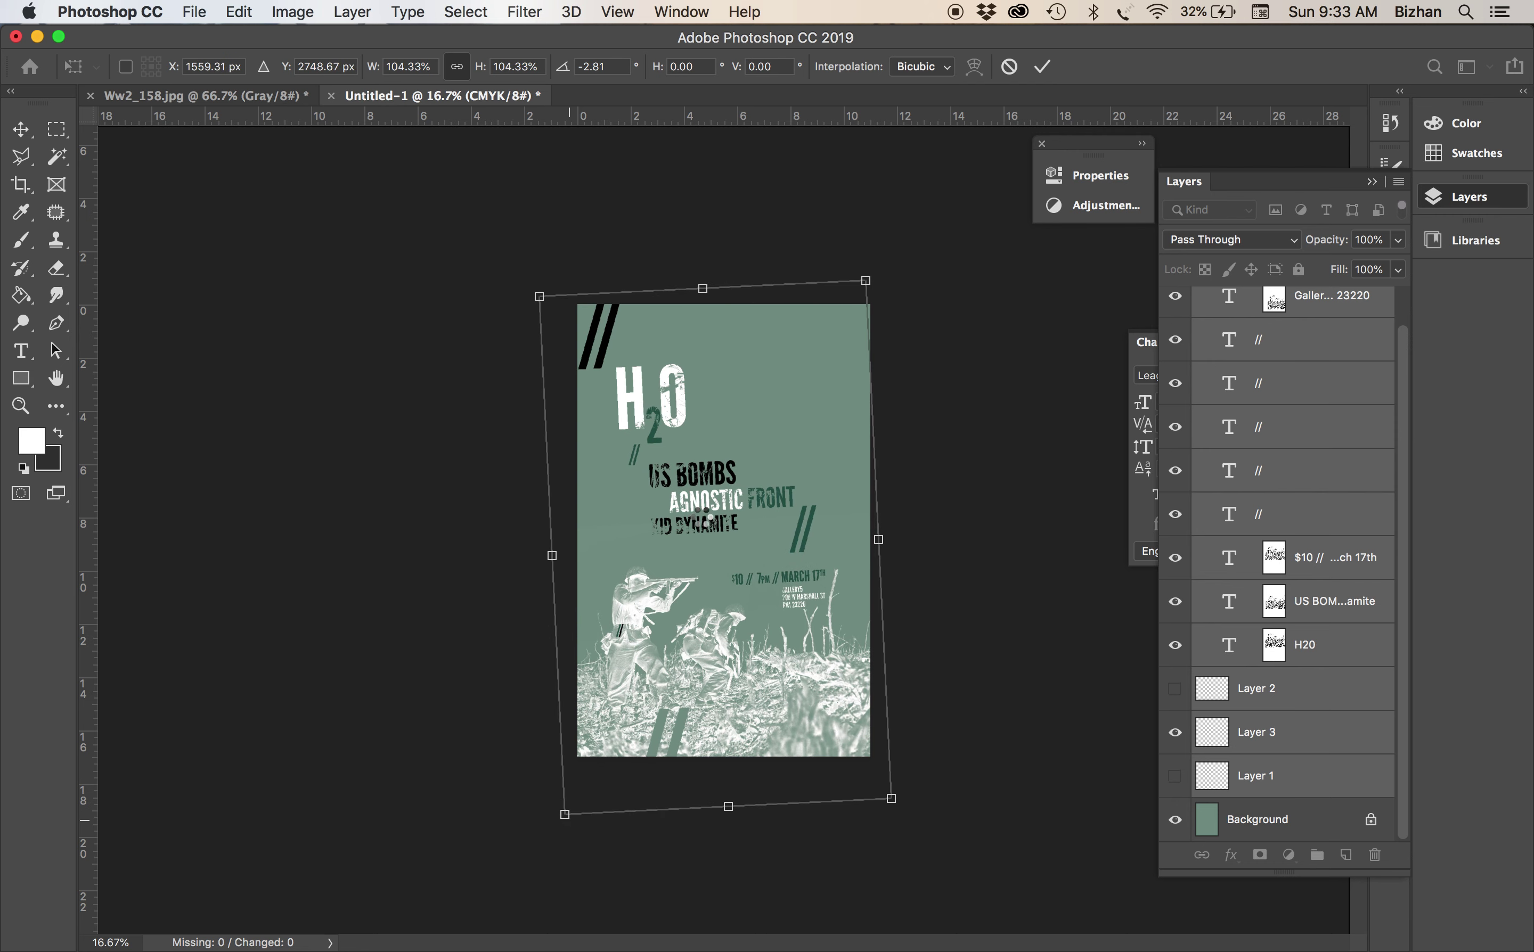
key("Return")
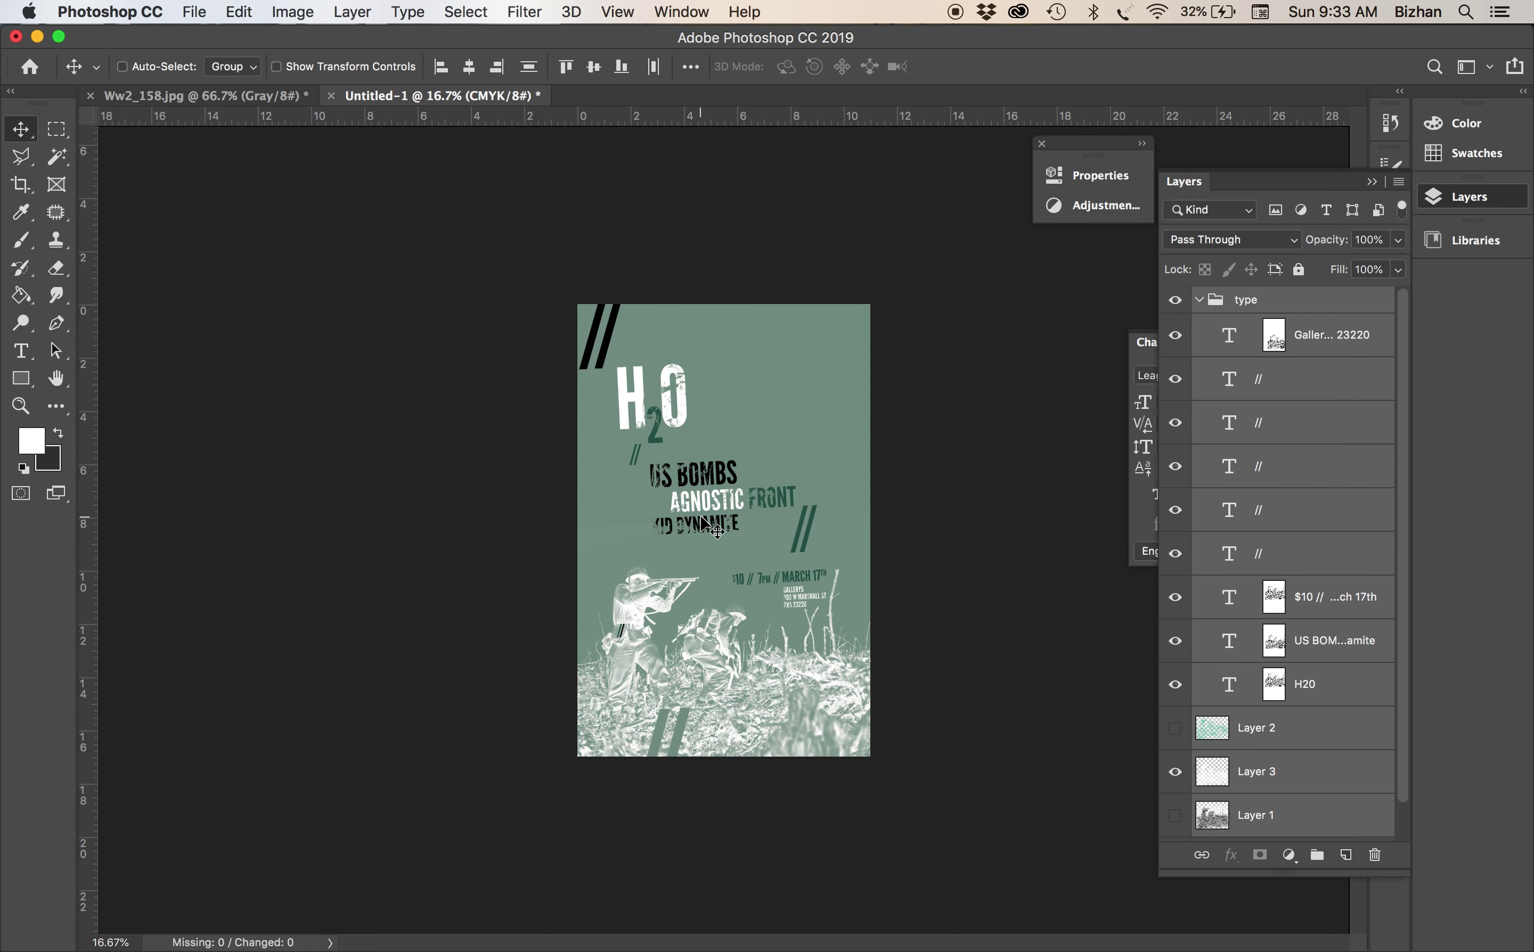
key("shift+Right")
key("shift+Right")
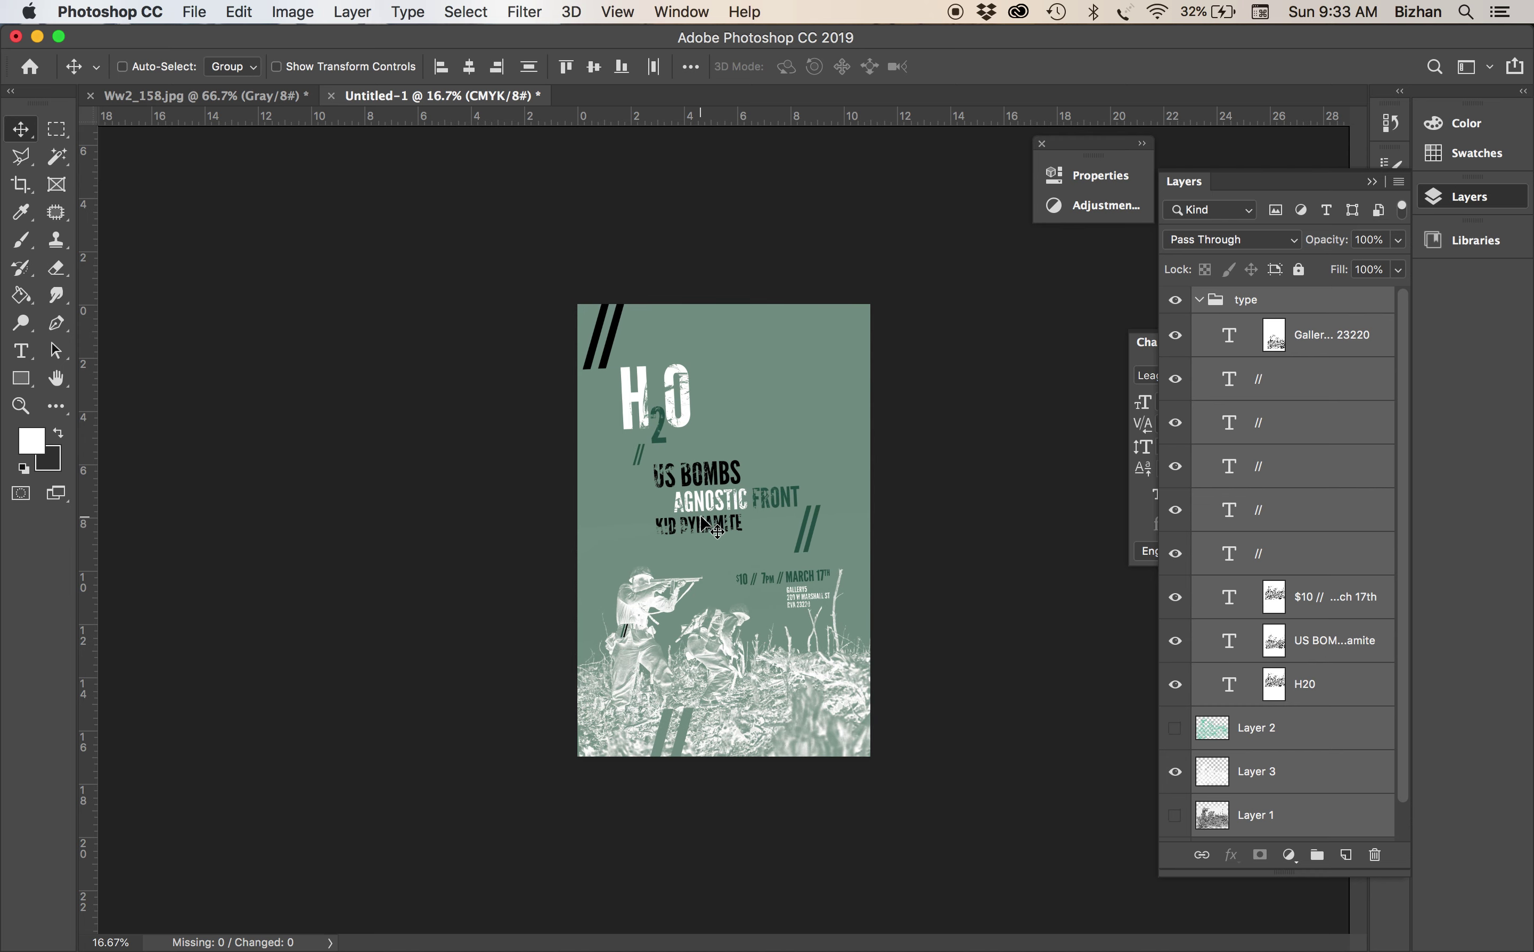
Select the large black // layer above H2O and move it right, closer to the H
key("super+equal")
key("super+equal")
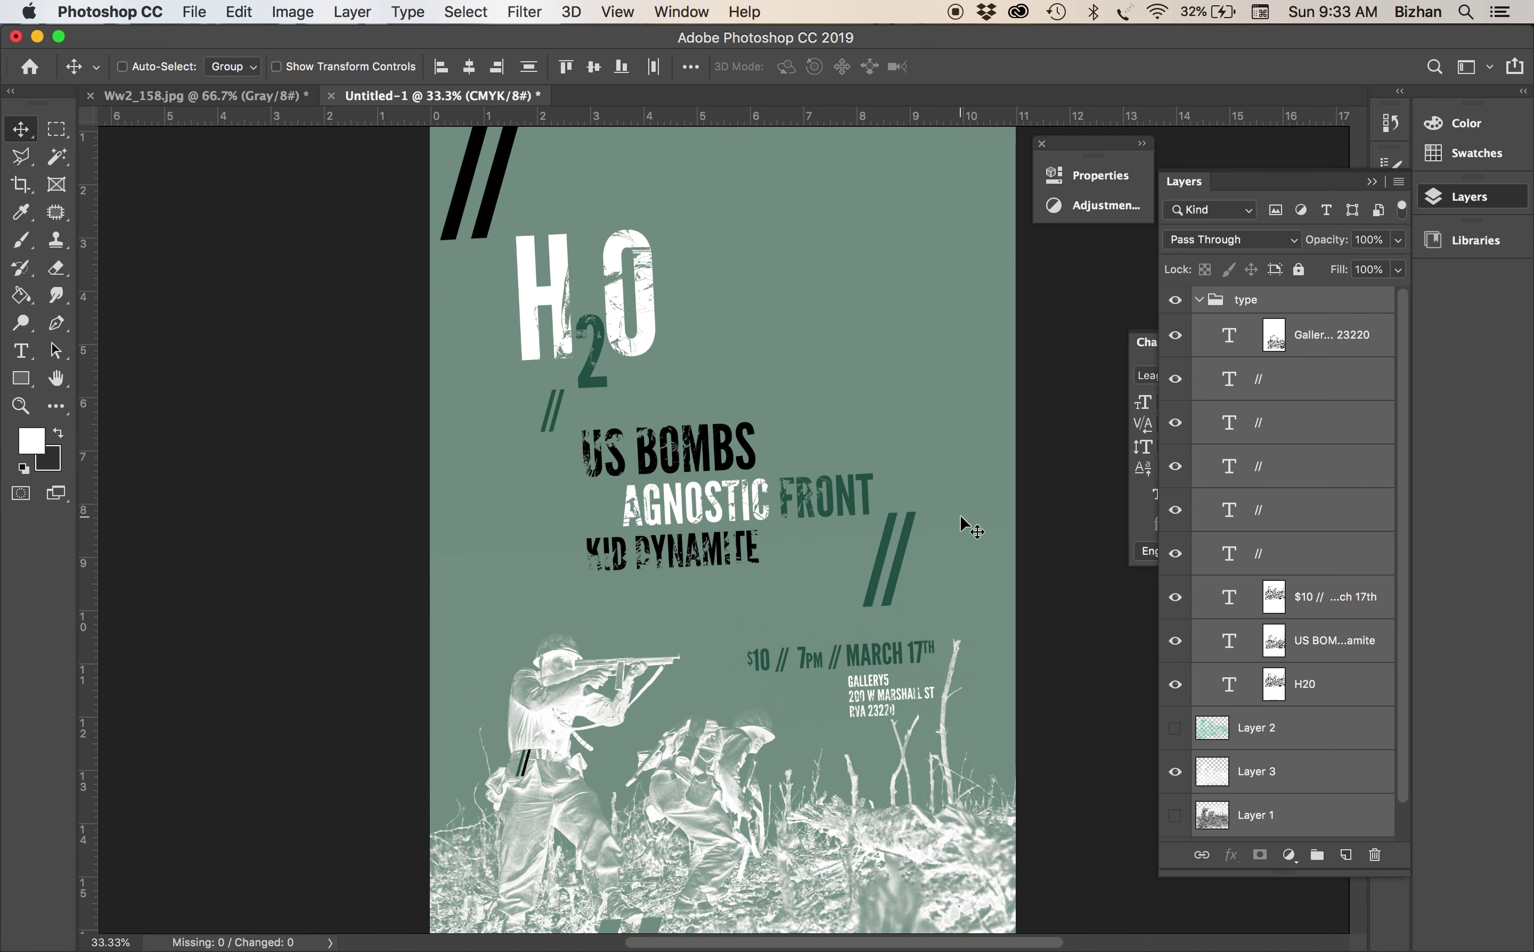
left_click(1270, 428)
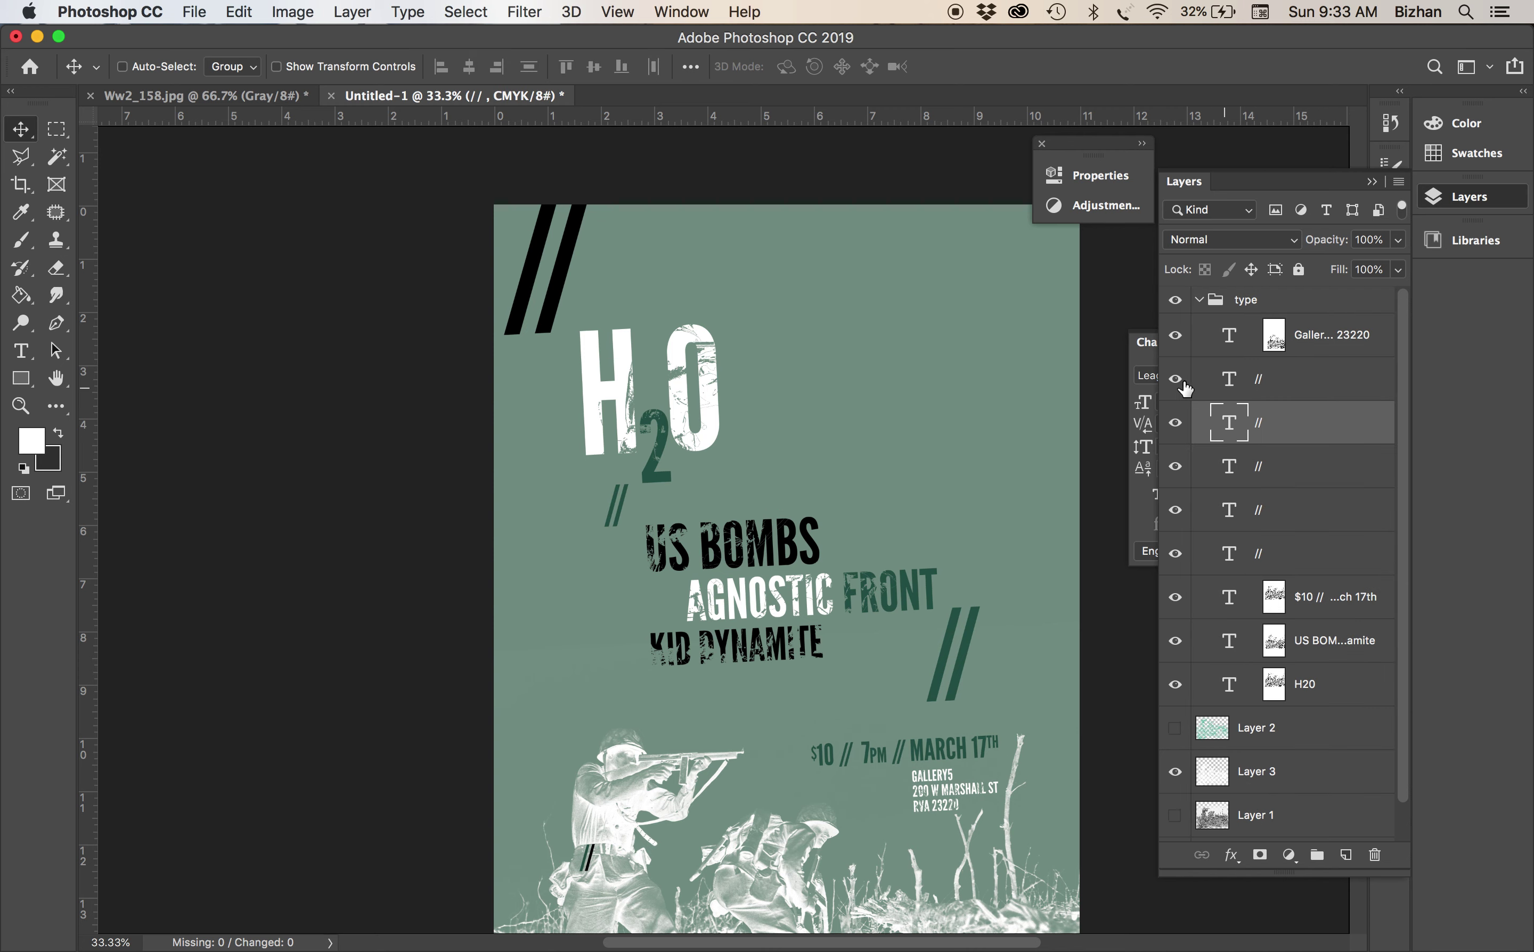
left_click(1174, 378)
left_click(1174, 380)
left_click(1245, 387)
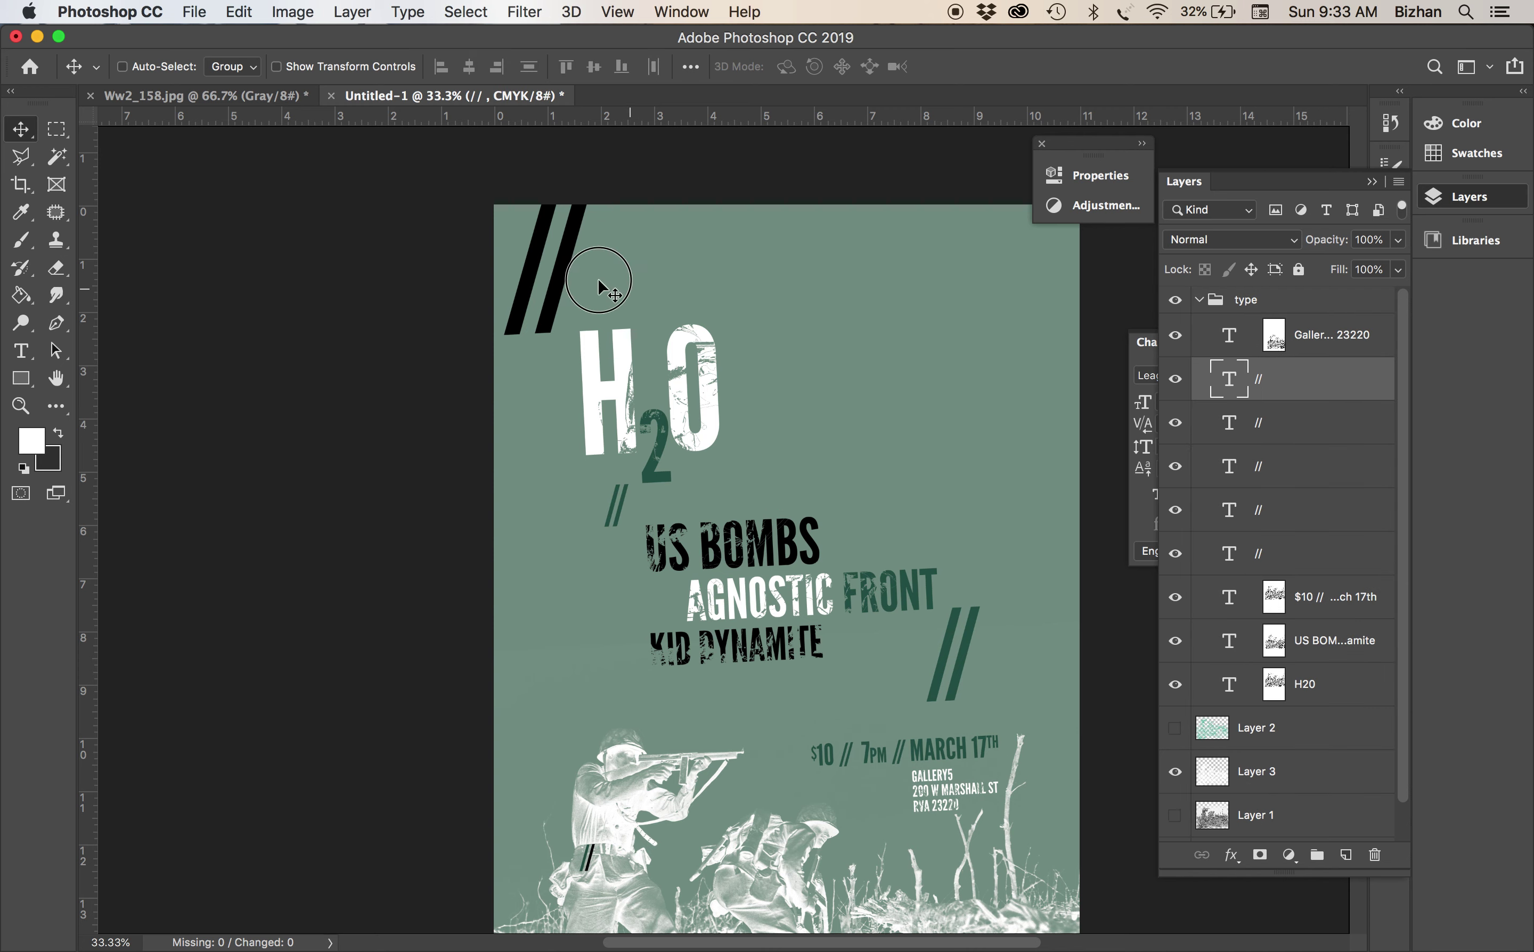
left_click_drag(598, 282, 619, 273)
Nudge the large black // up slightly at its position by the top of the H
key("super+equal")
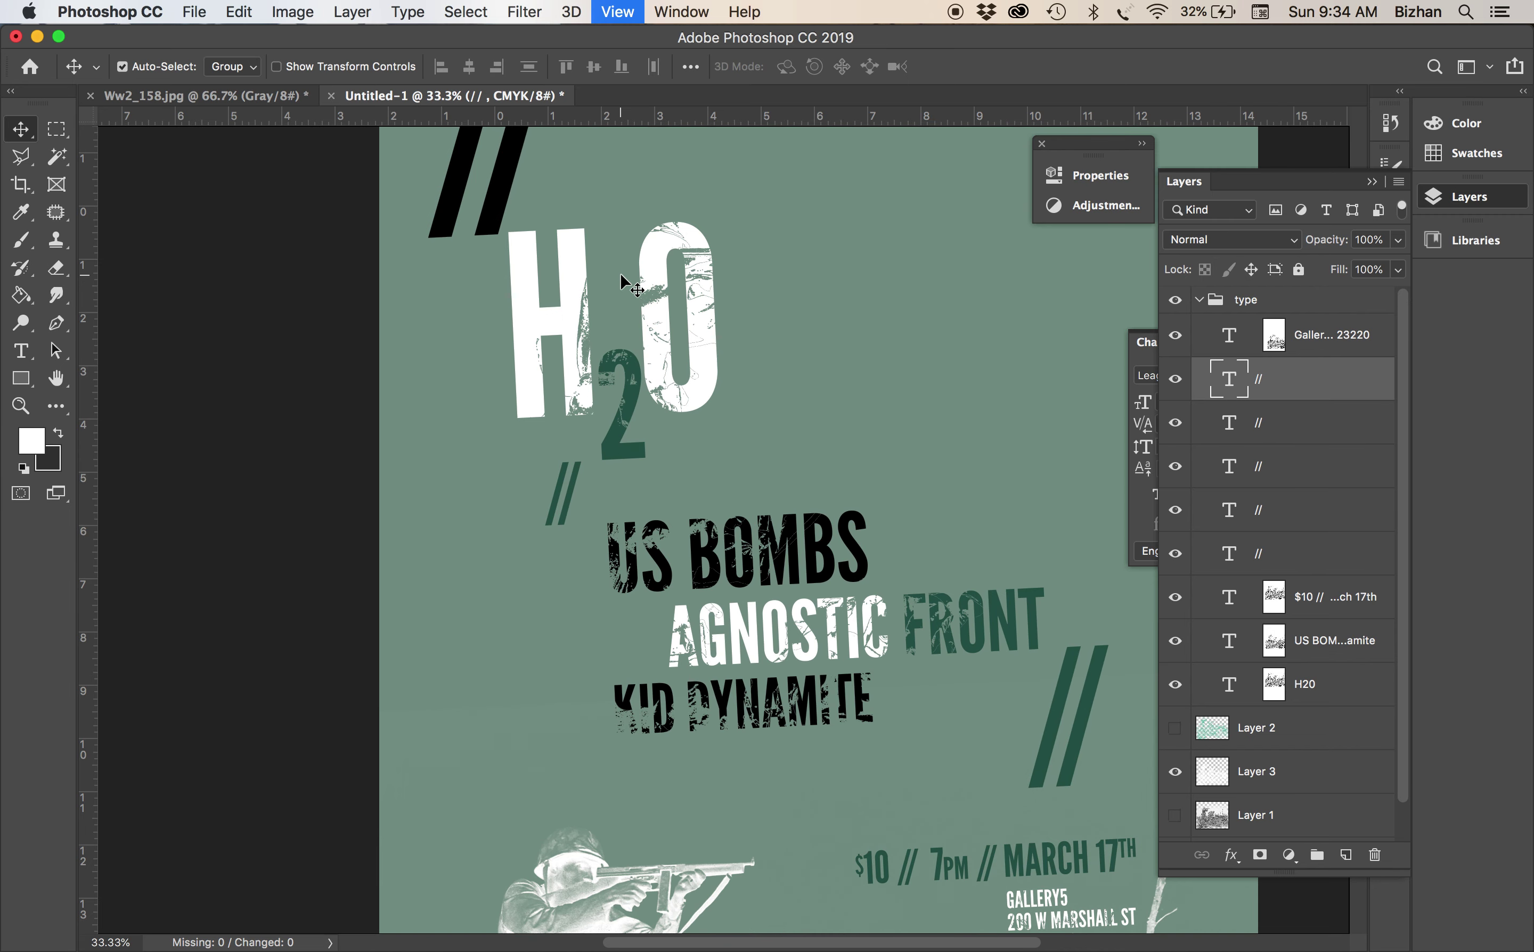
key("super+equal")
key("super+equal")
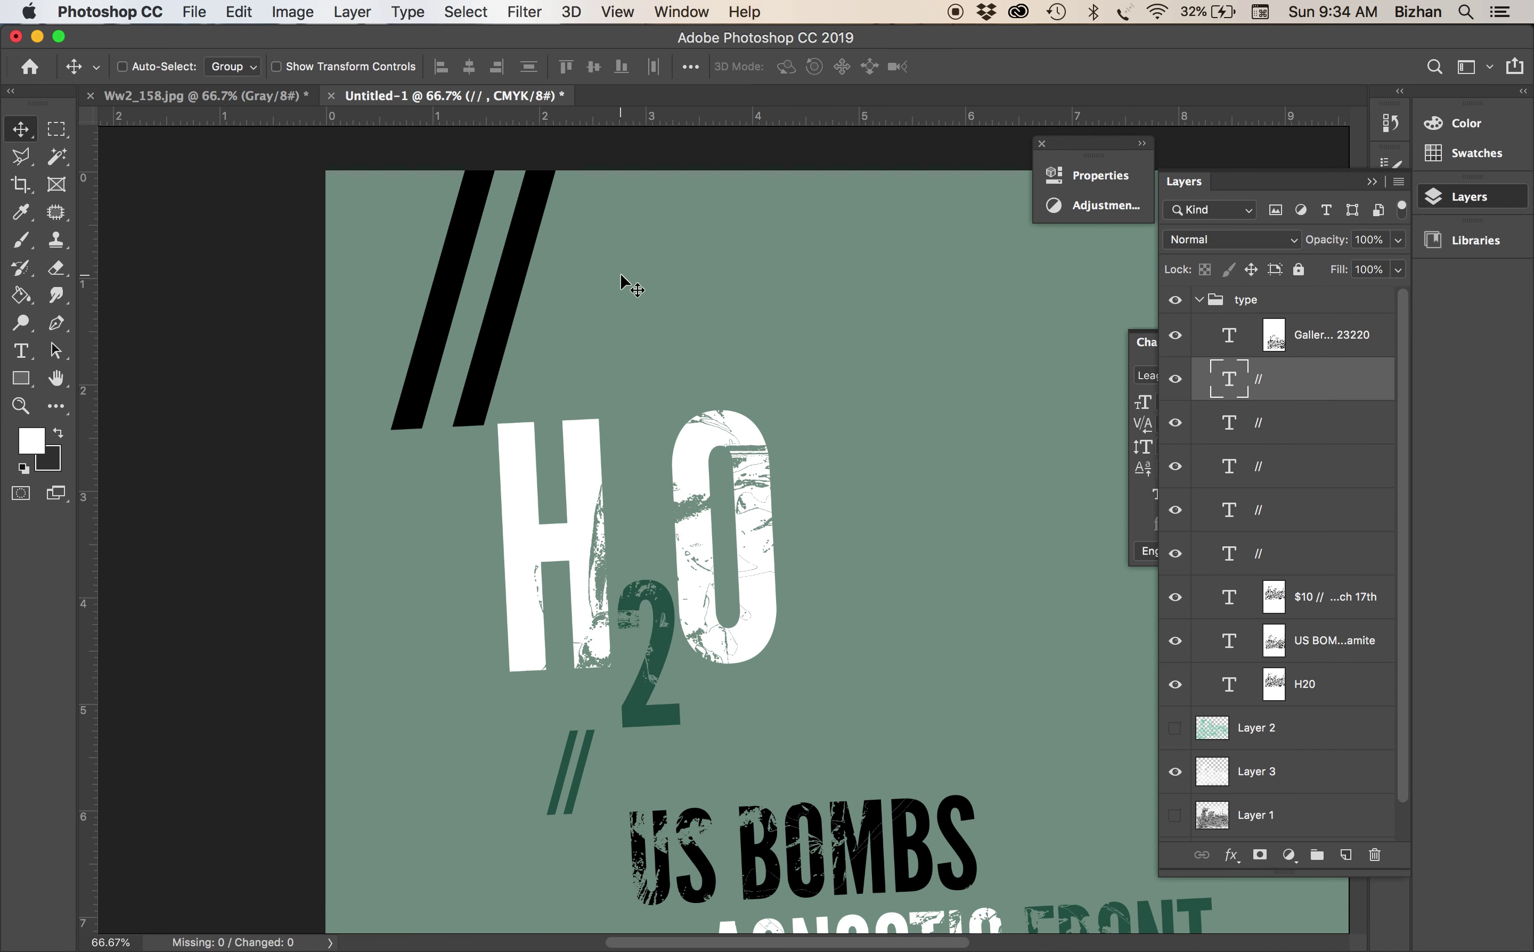
key("Up")
key("Up")
key("Up")
key("Up")
Scale the large black // down to about 64.04% so it fits inside the poster's upper edge
key("super")
key("super+minus")
key("super+minus")
key("super+minus")
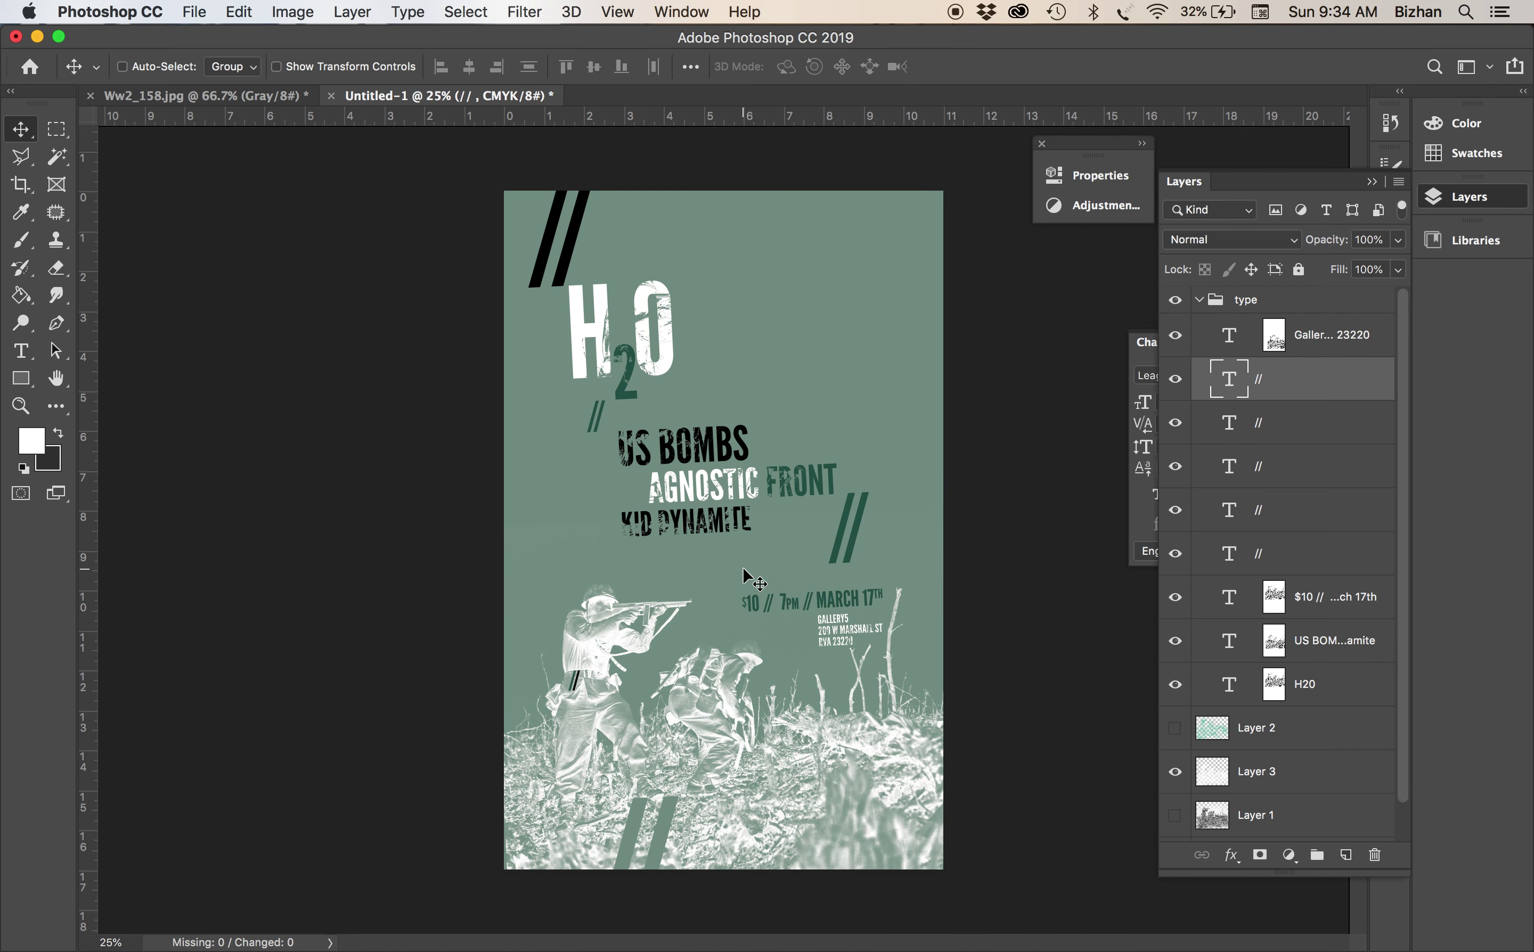
key("super+t")
left_click_drag(601, 152, 579, 210)
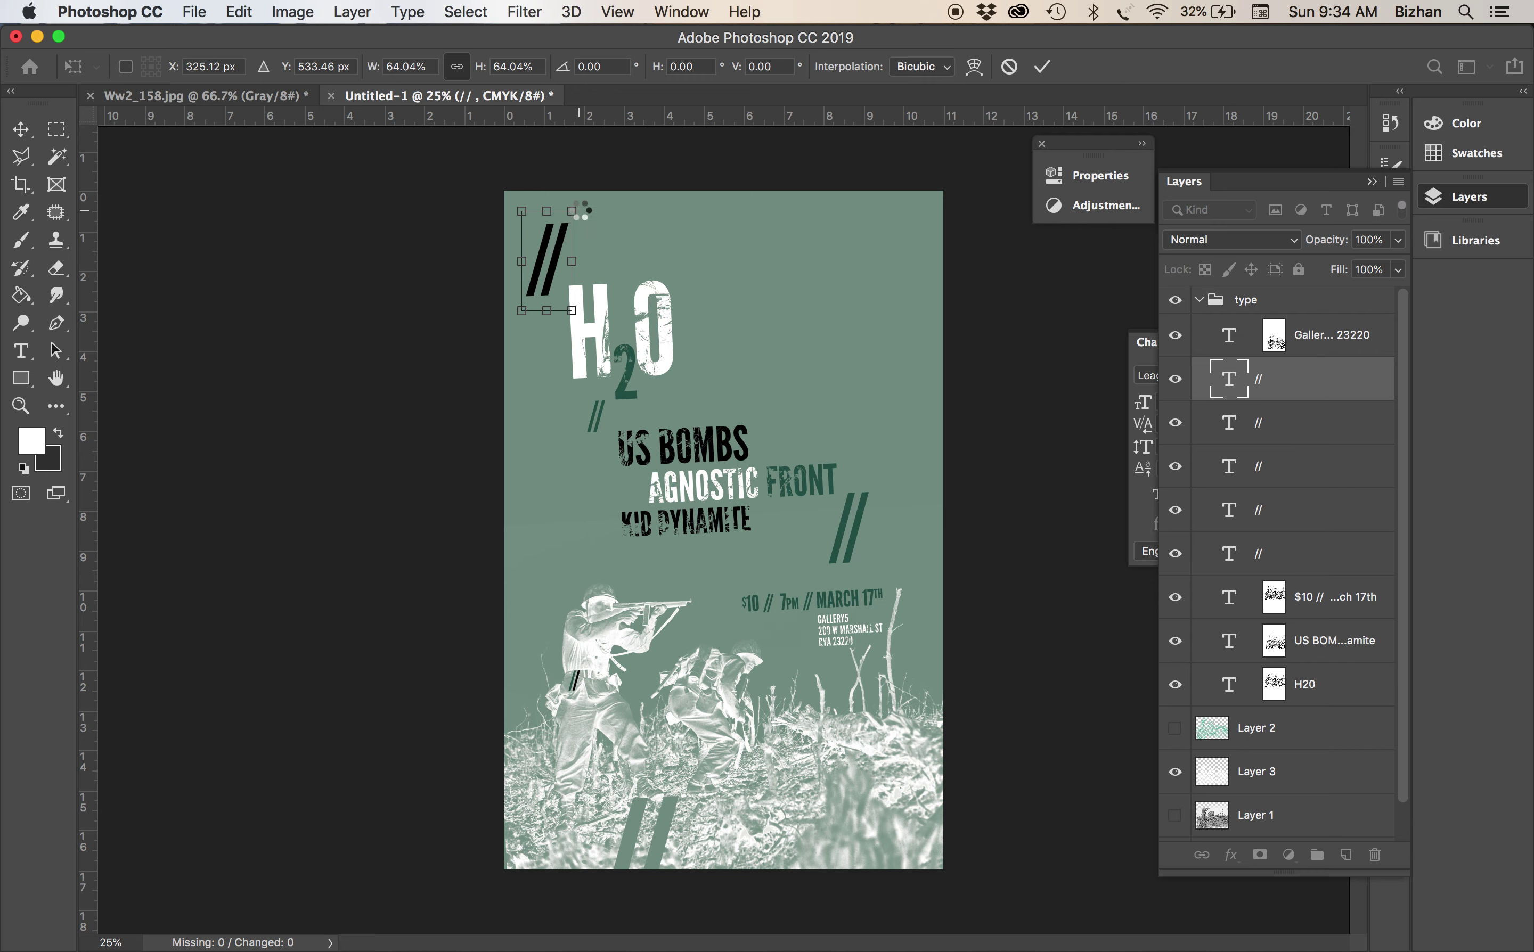
key("Return")
Move the black // straight up until its base nearly lines up with the top of the H
key("super+plus")
key("super+plus")
scroll(579, 211, "up", 9)
scroll(579, 211, "left", 3)
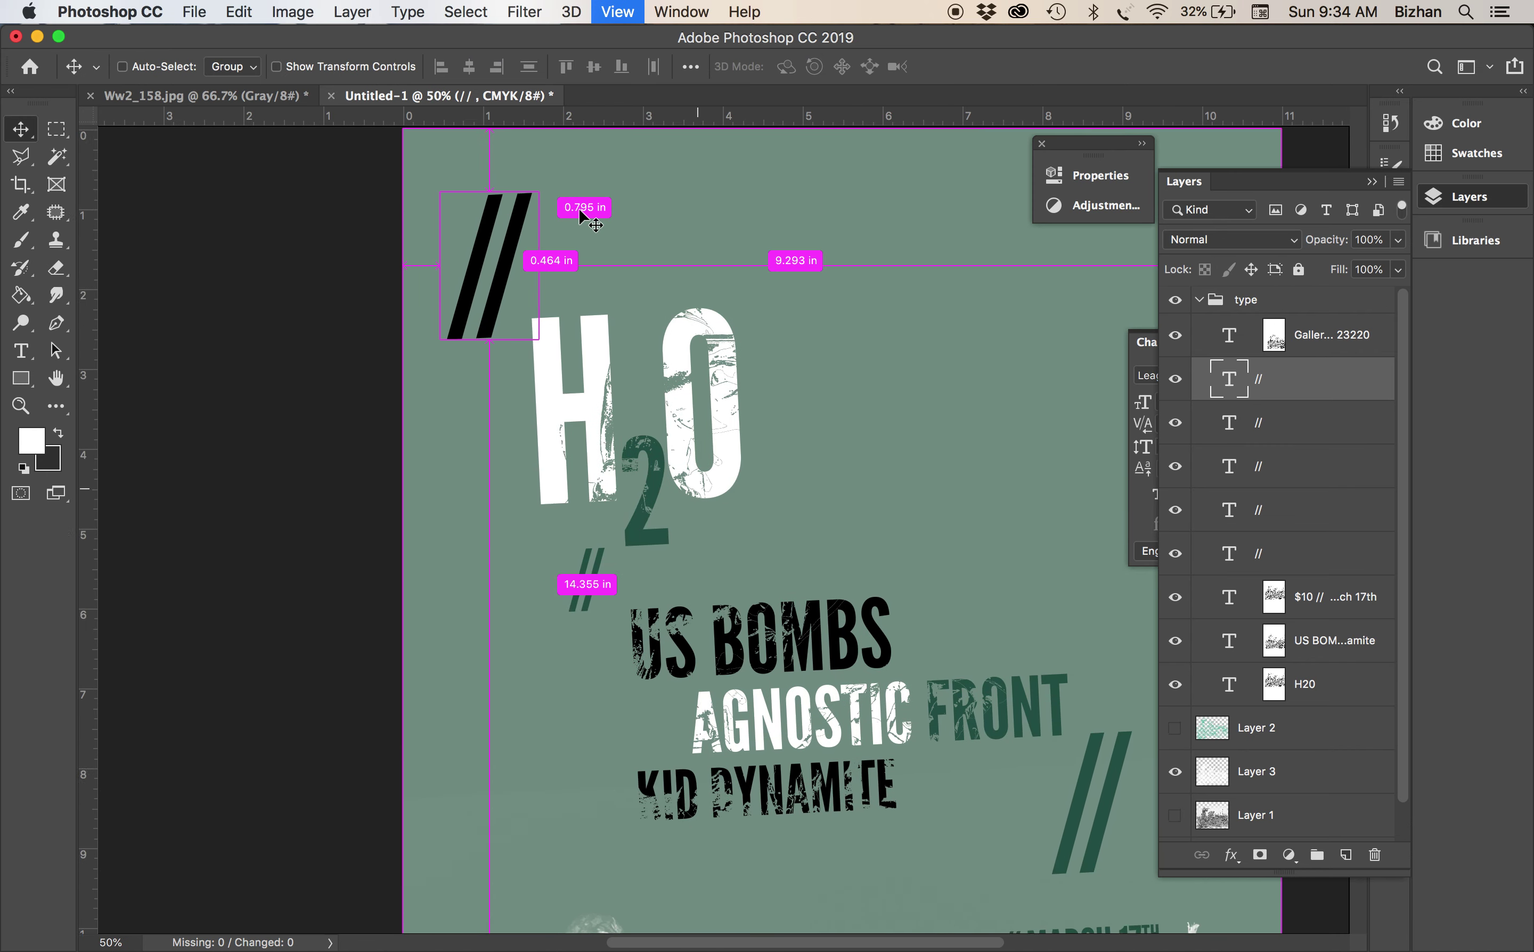
left_click_drag(577, 455, 579, 438)
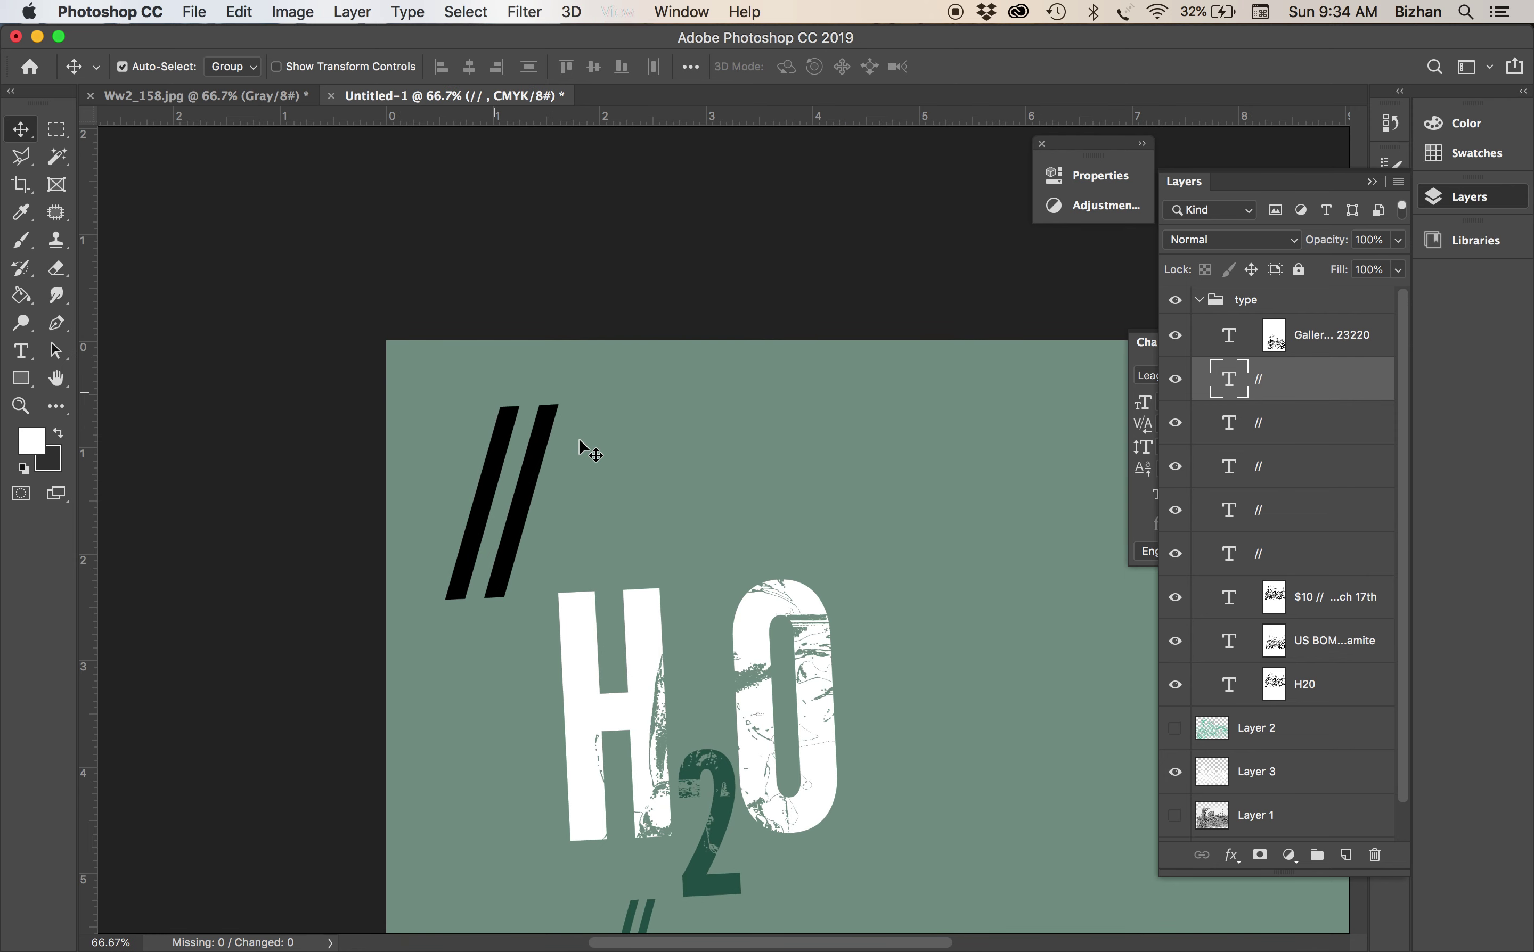
key("super+plus")
key("super+plus")
scroll(610, 517, "left", 5)
scroll(611, 517, "left", 5)
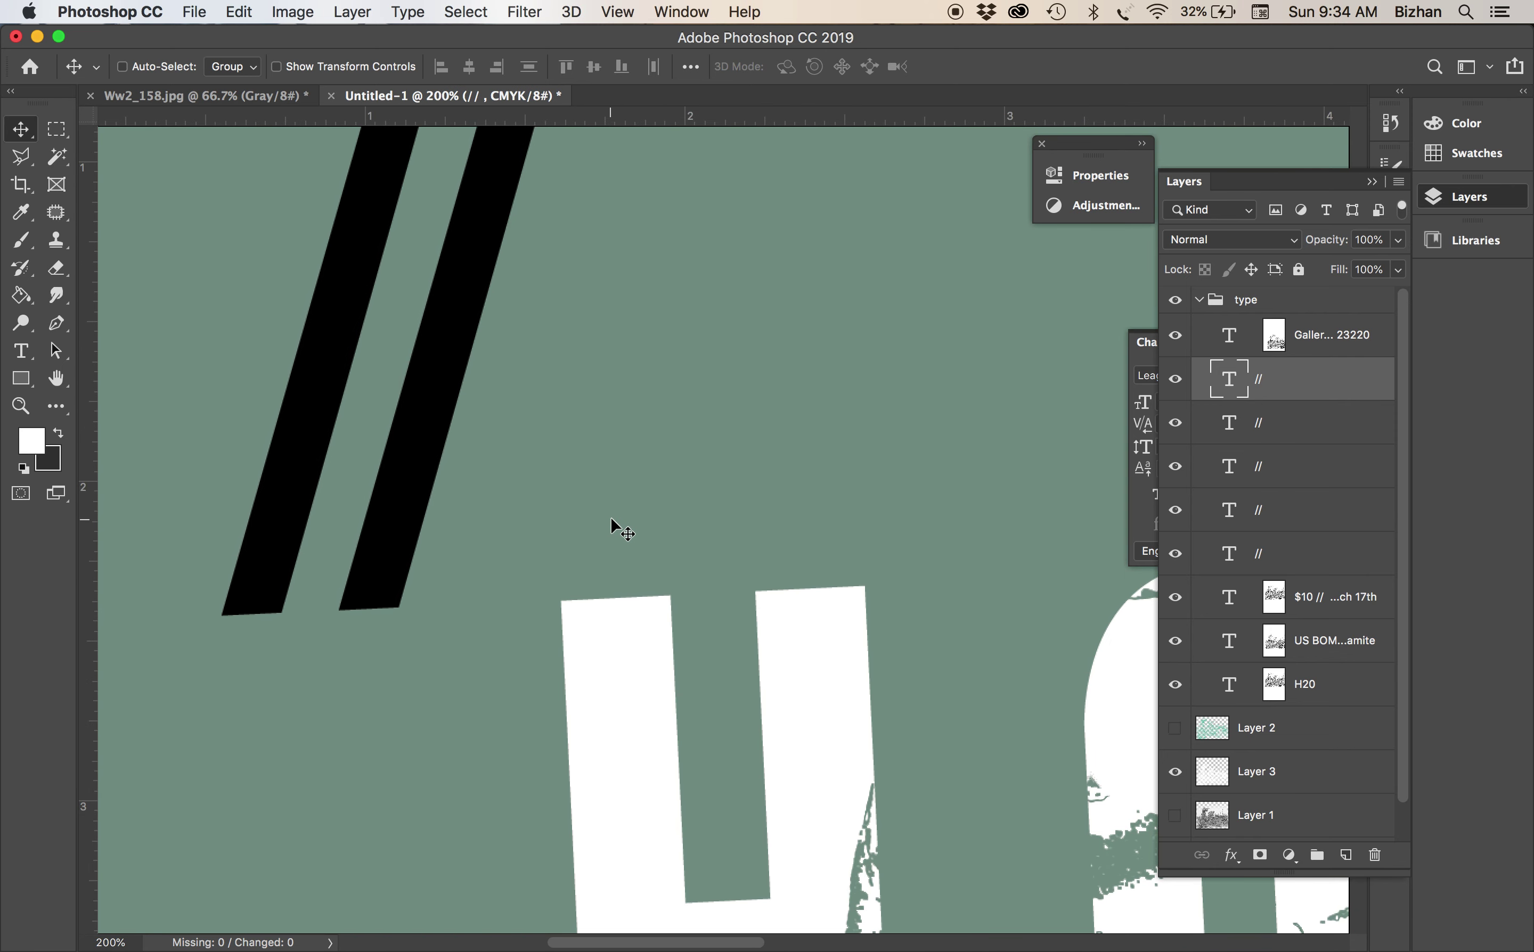
Enlarge the black // slightly to about 182.2 pt, keeping it inside the poster's upper corner
key("super+minus")
key("super+minus")
key("super+minus")
key("super+minus")
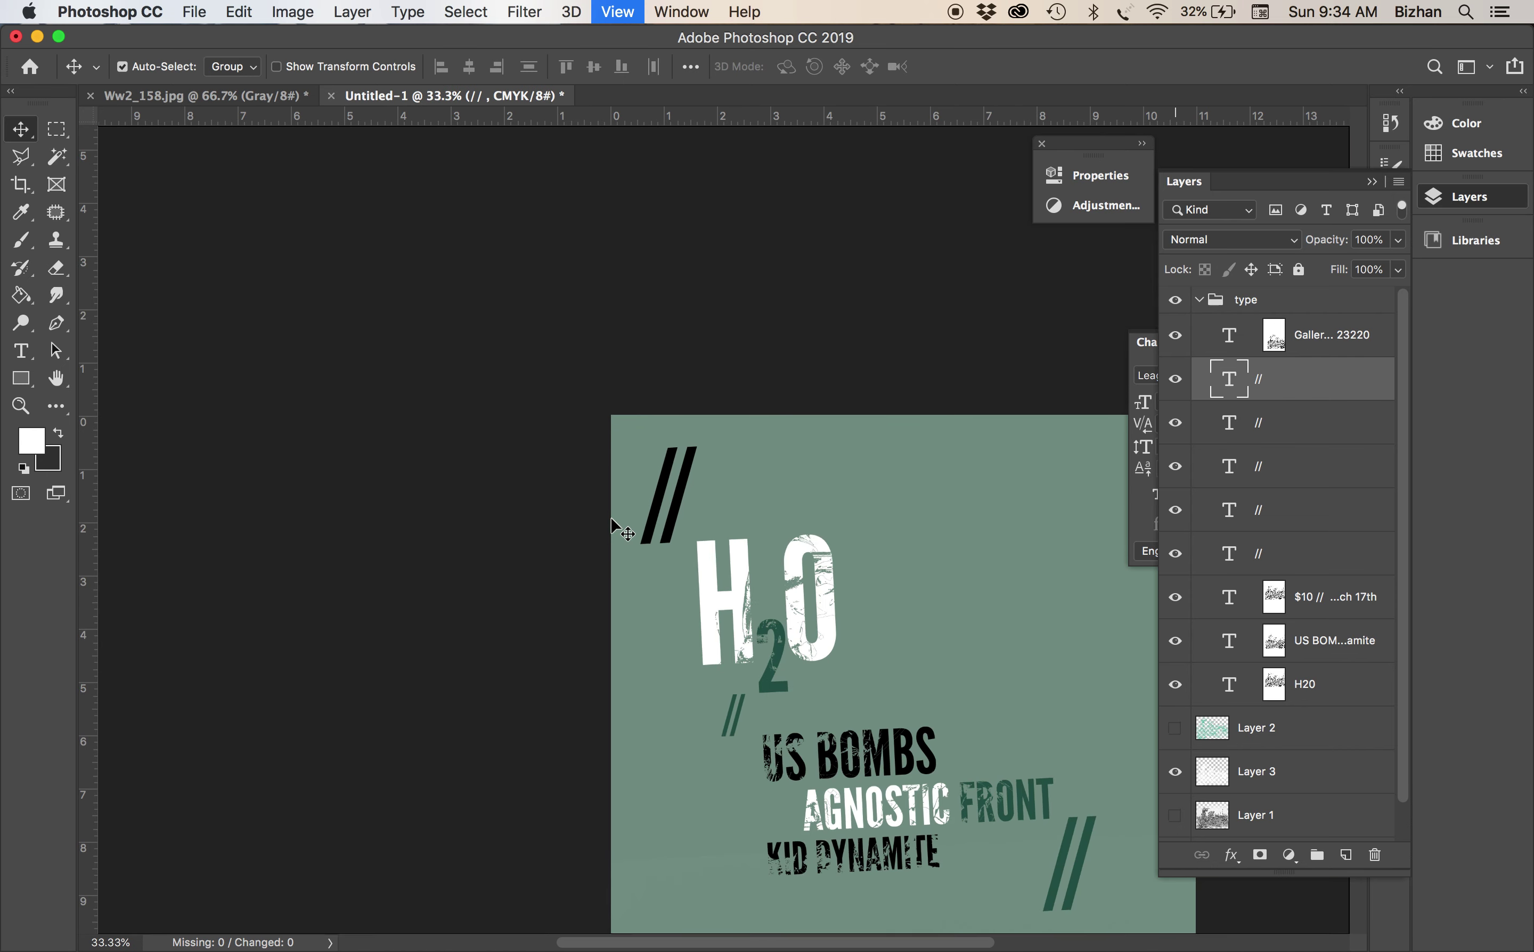
key("super+t")
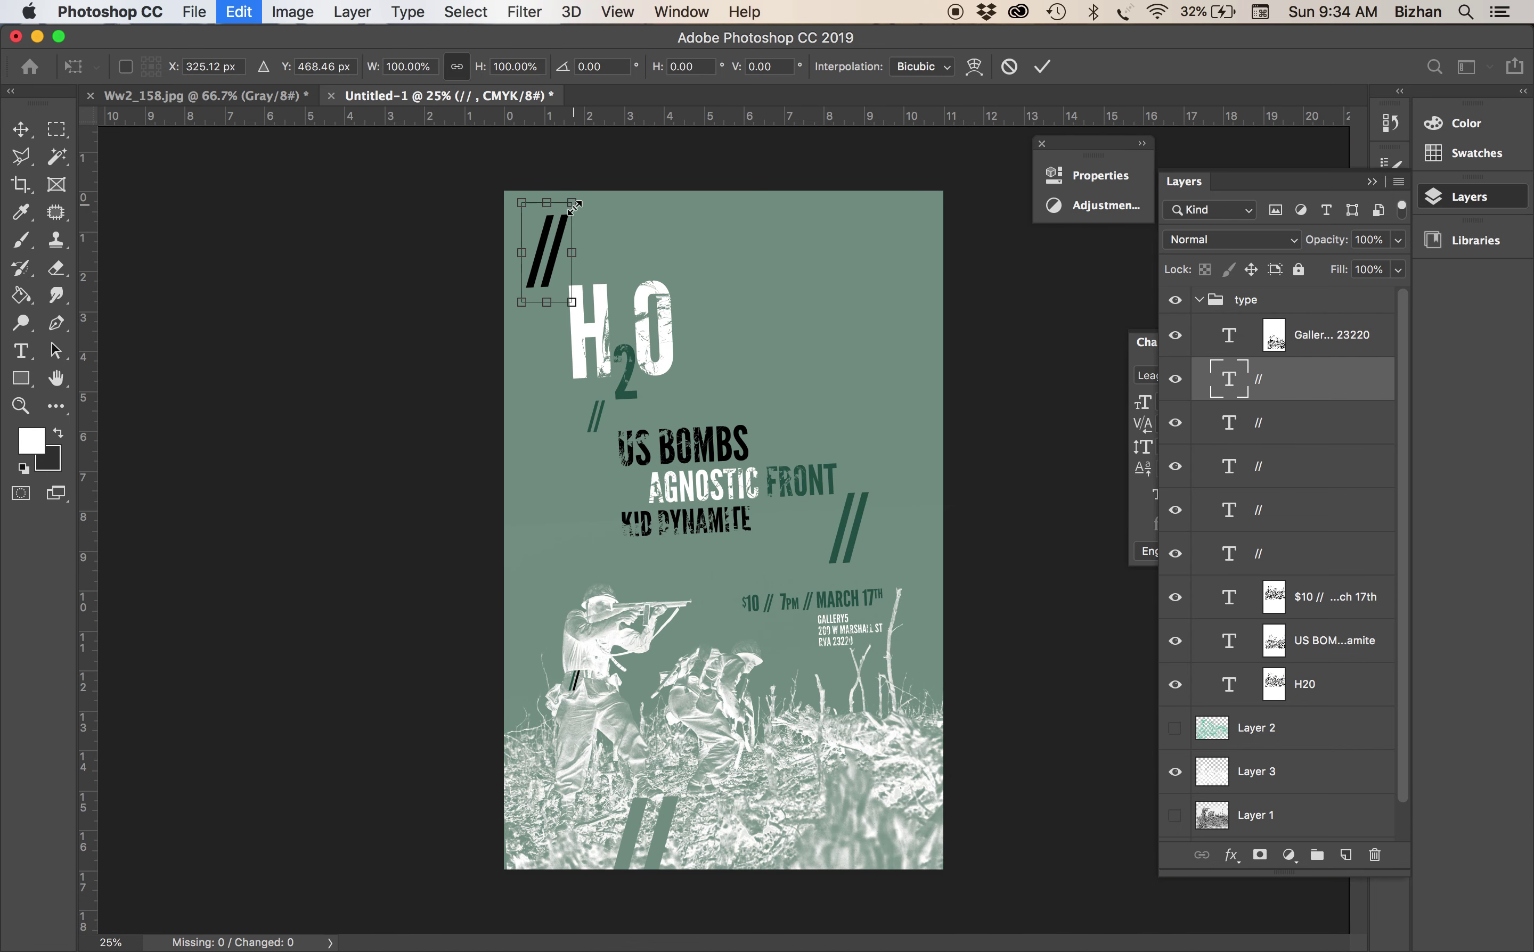
left_click_drag(574, 196, 592, 190)
left_click_drag(591, 188, 593, 187)
key("Return")
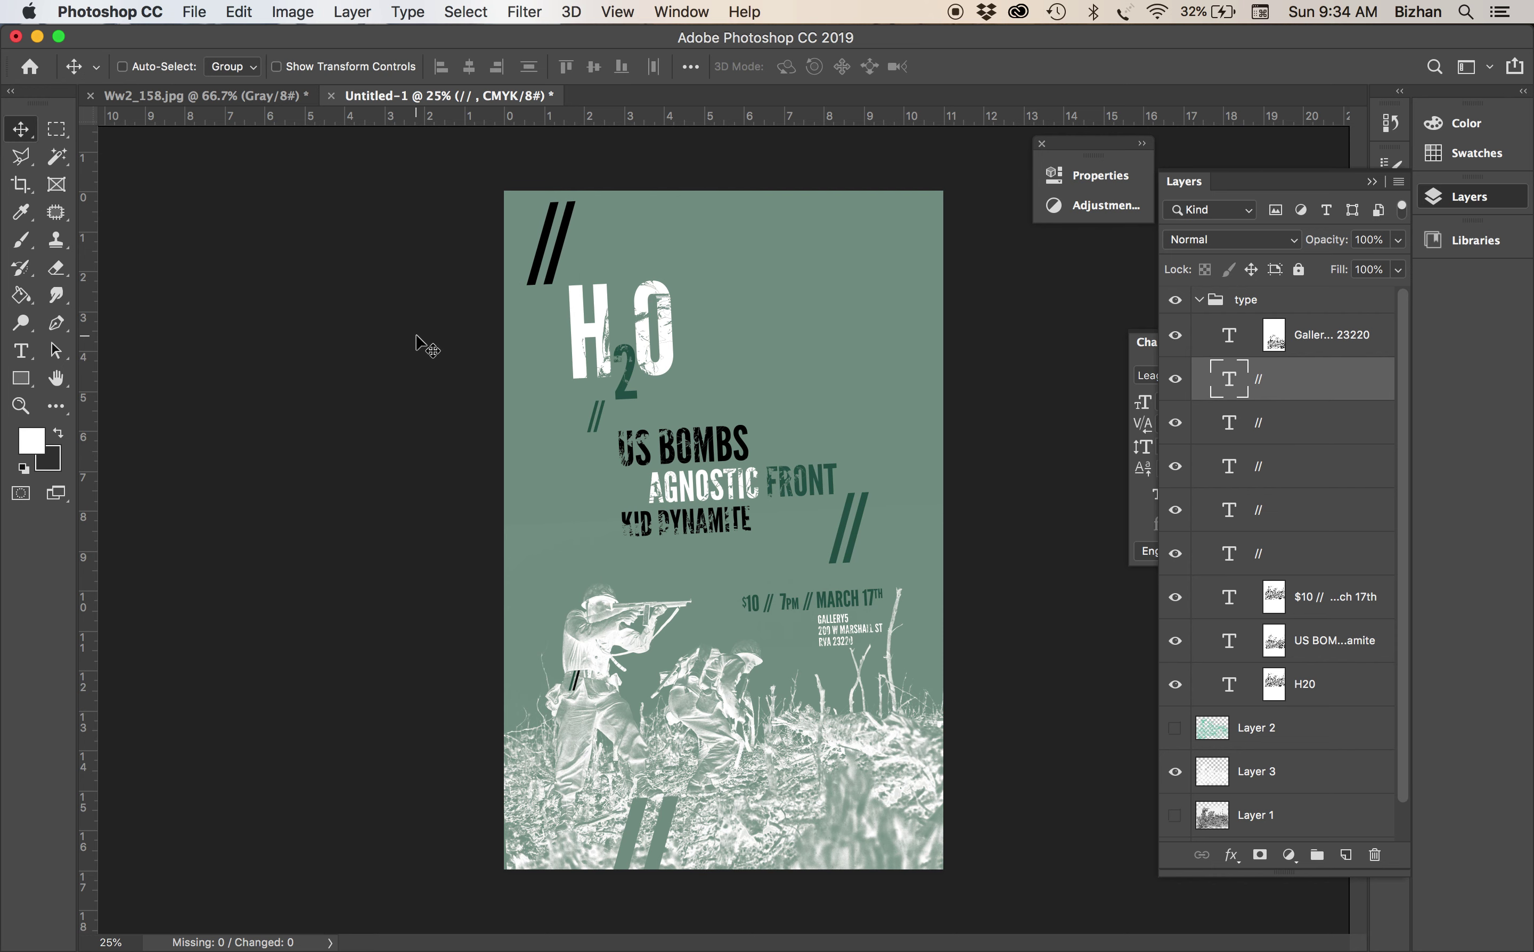
Switch to Chrome, open google.com, and search for "concrete texture"
mouse_move(625, 948)
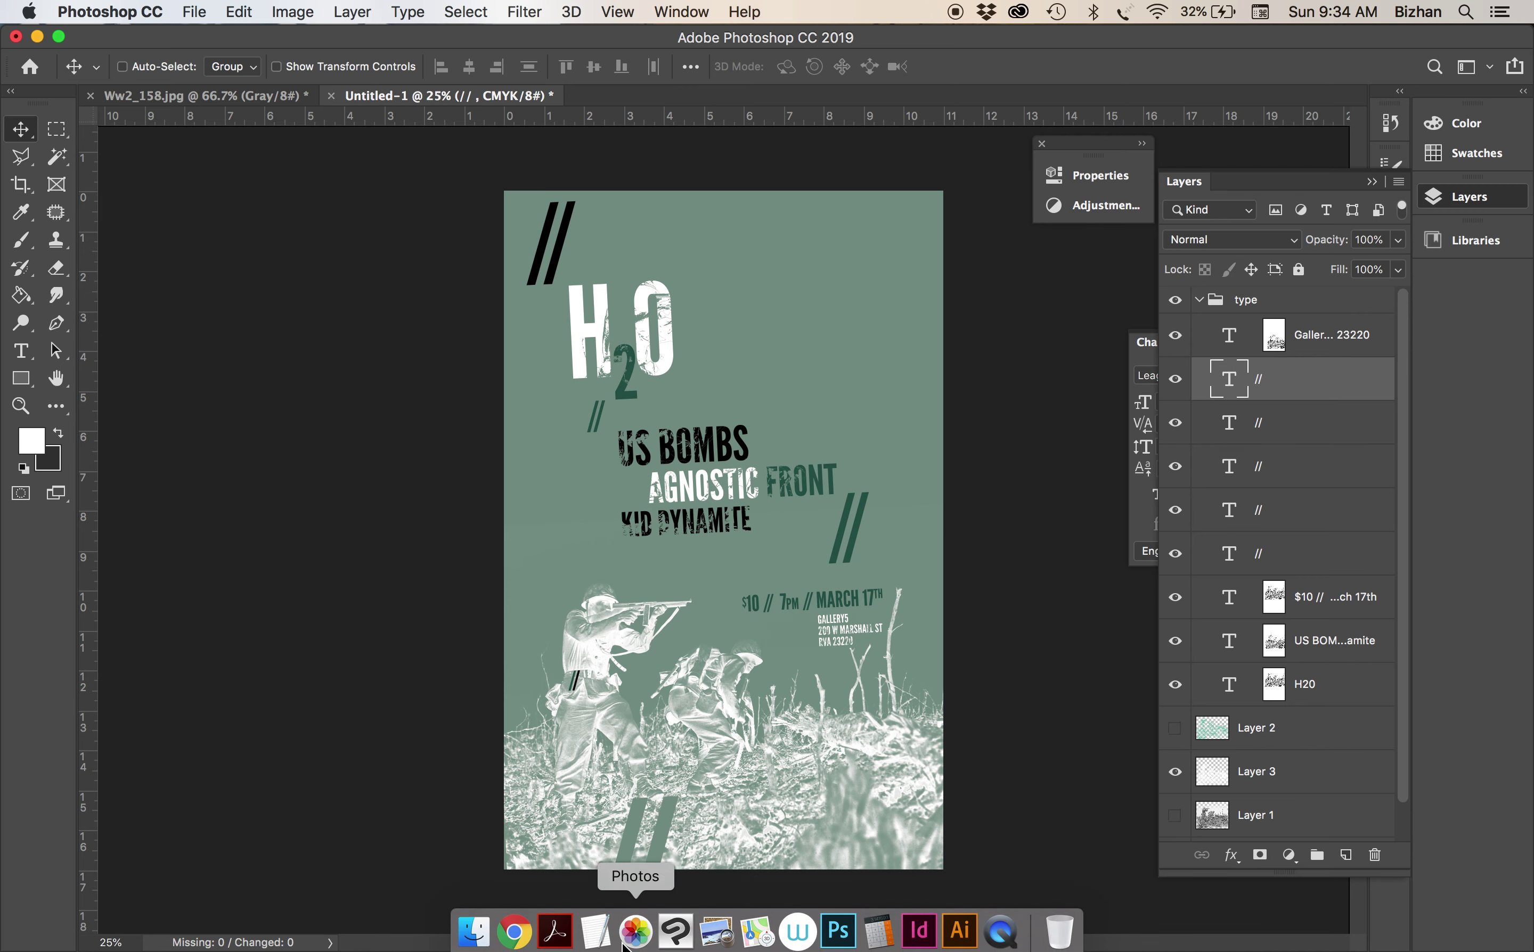
left_click(514, 931)
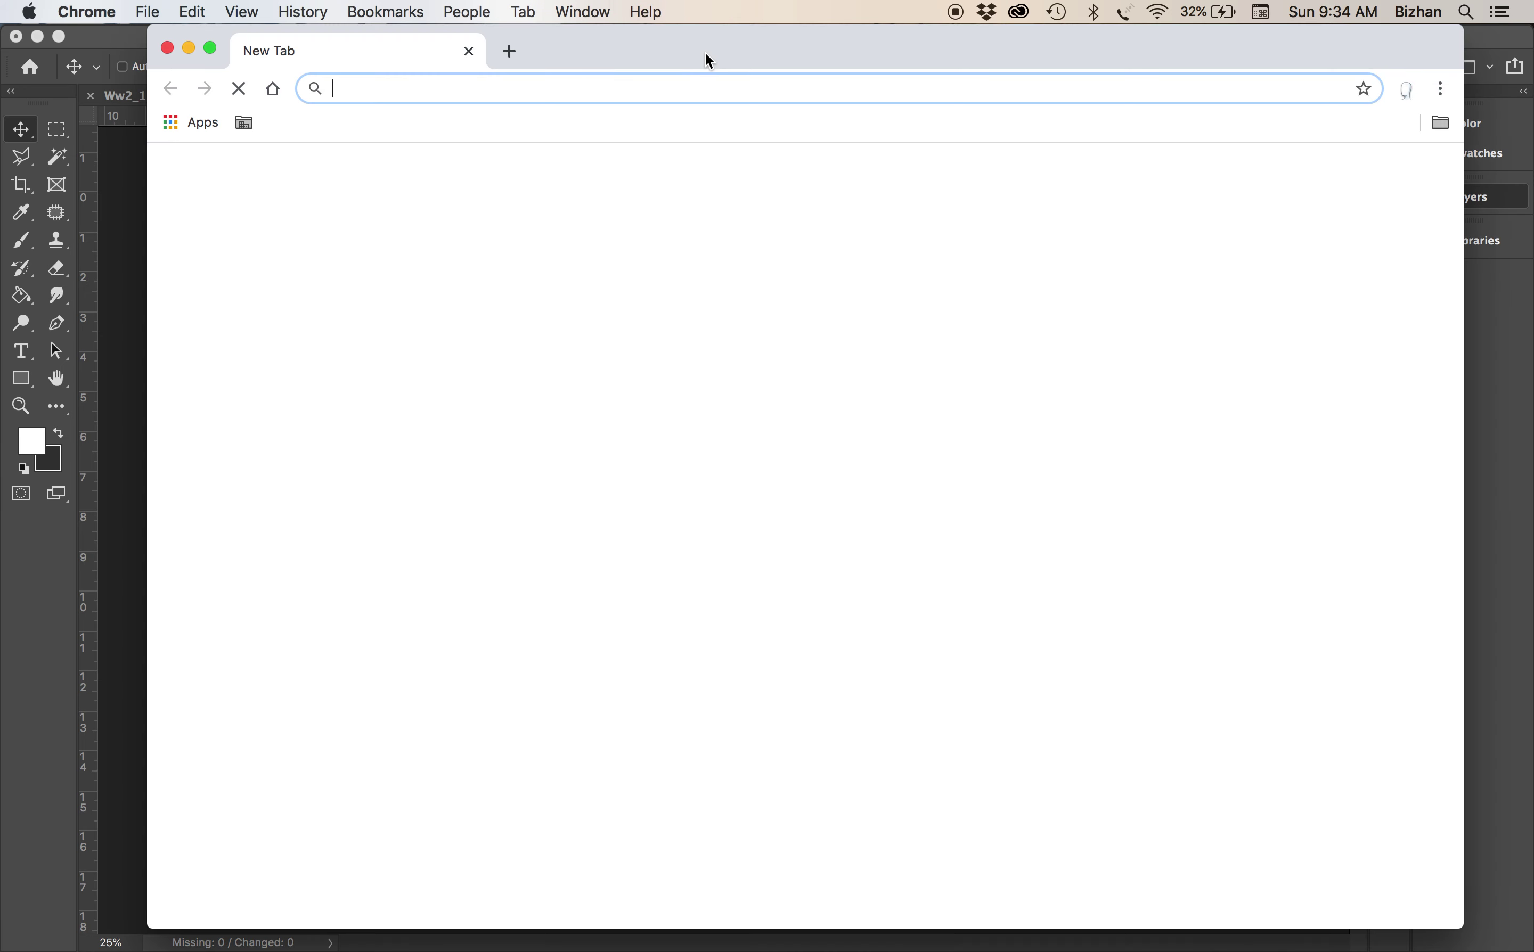
type("goolg")
key("BackSpace")
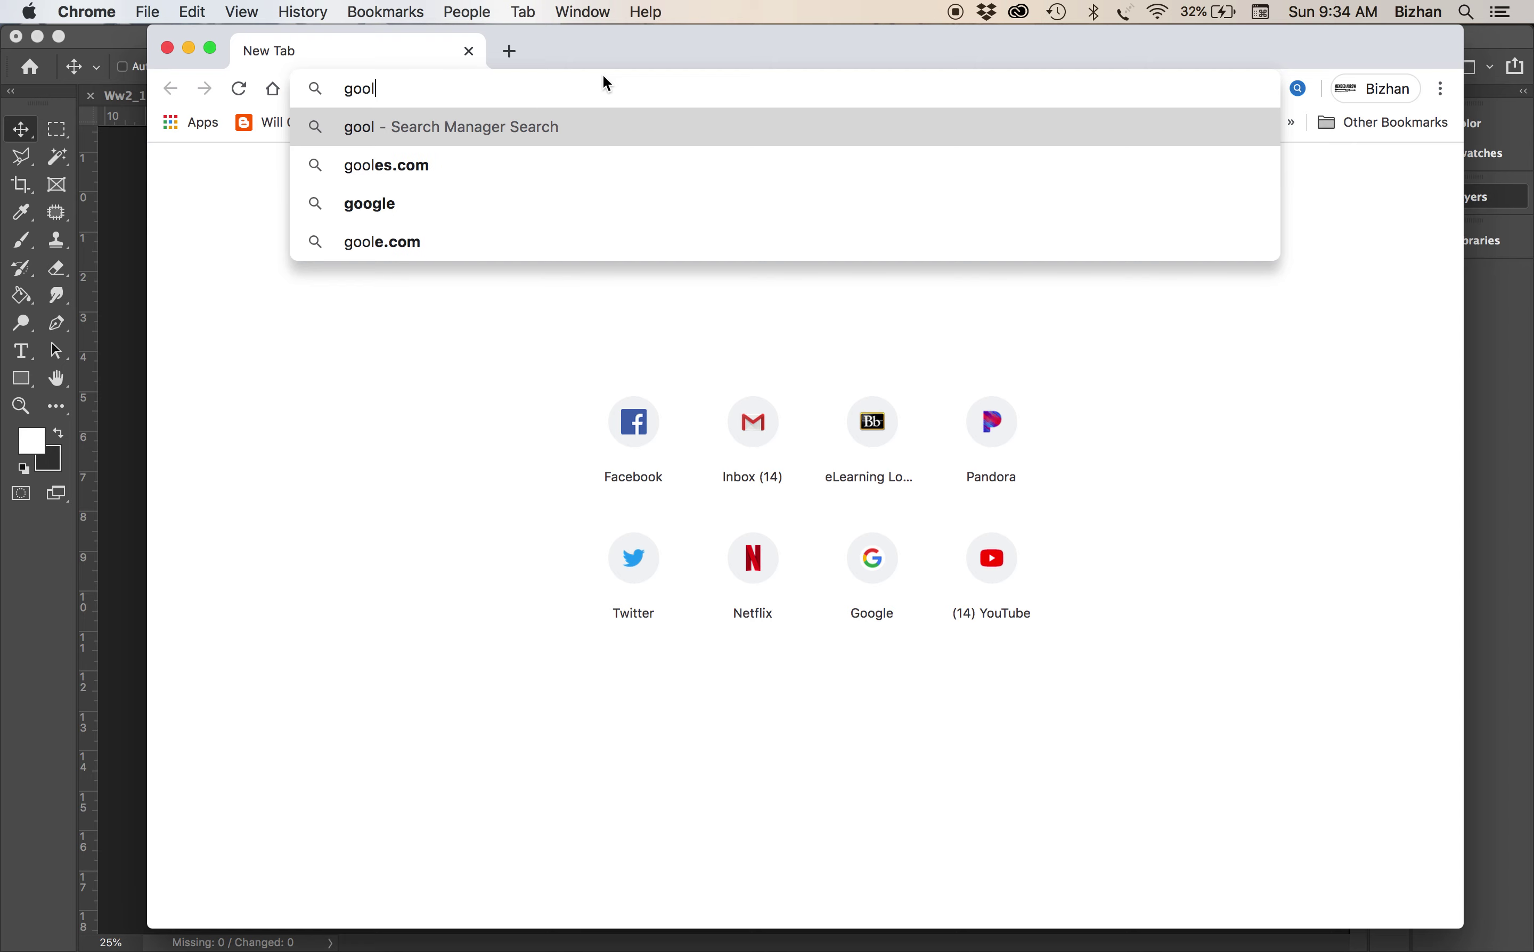
key("BackSpace")
type("gle.c")
key("Return")
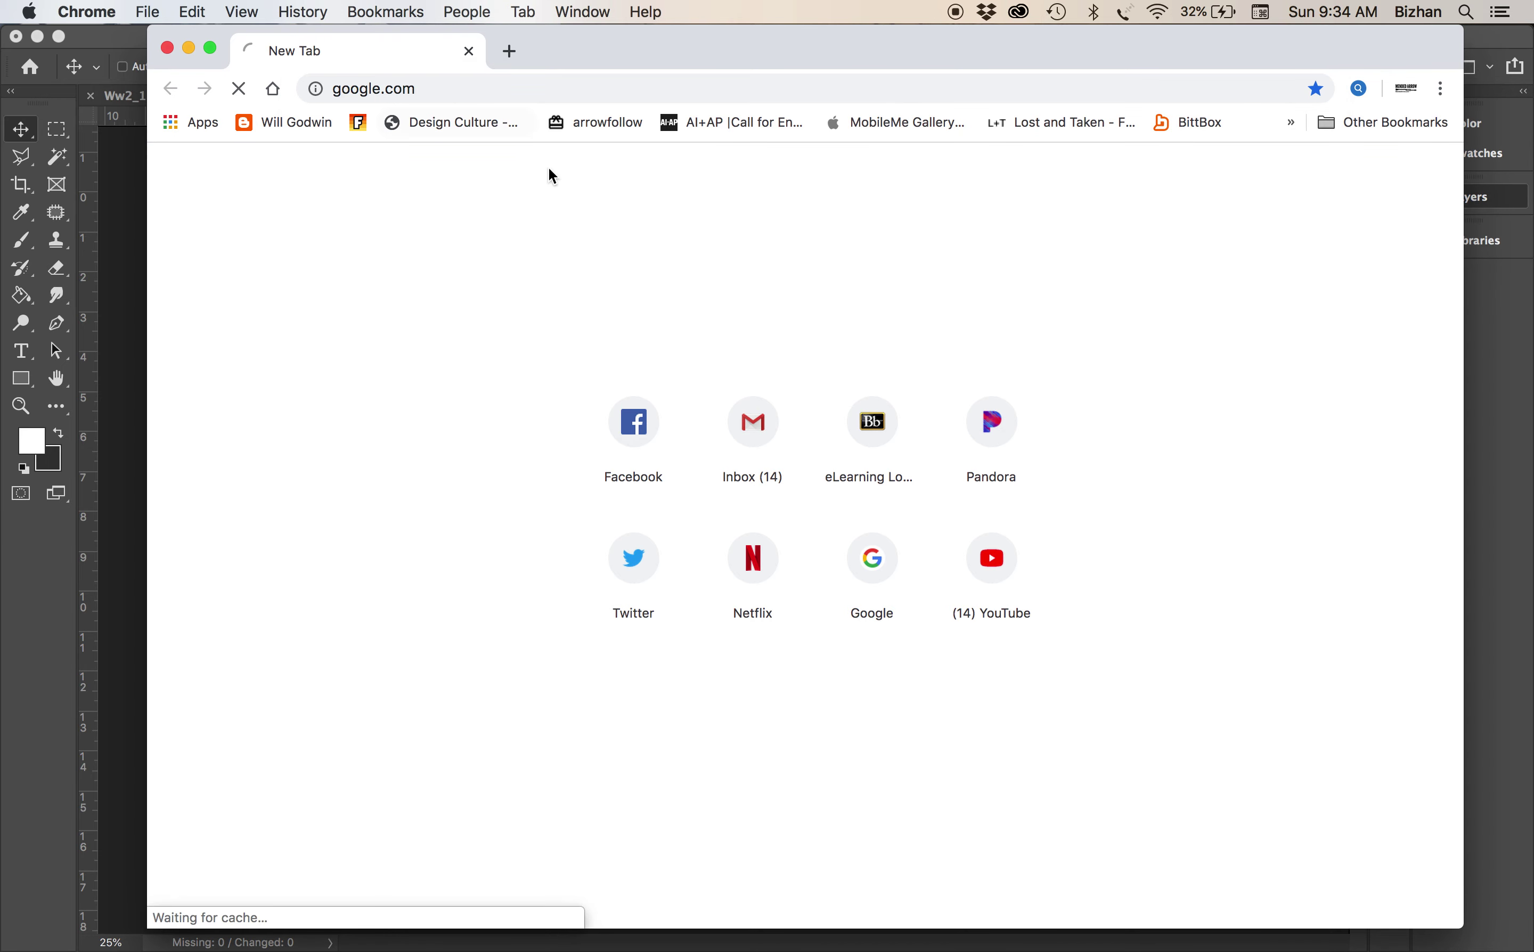
type("concrete texture")
key("Return")
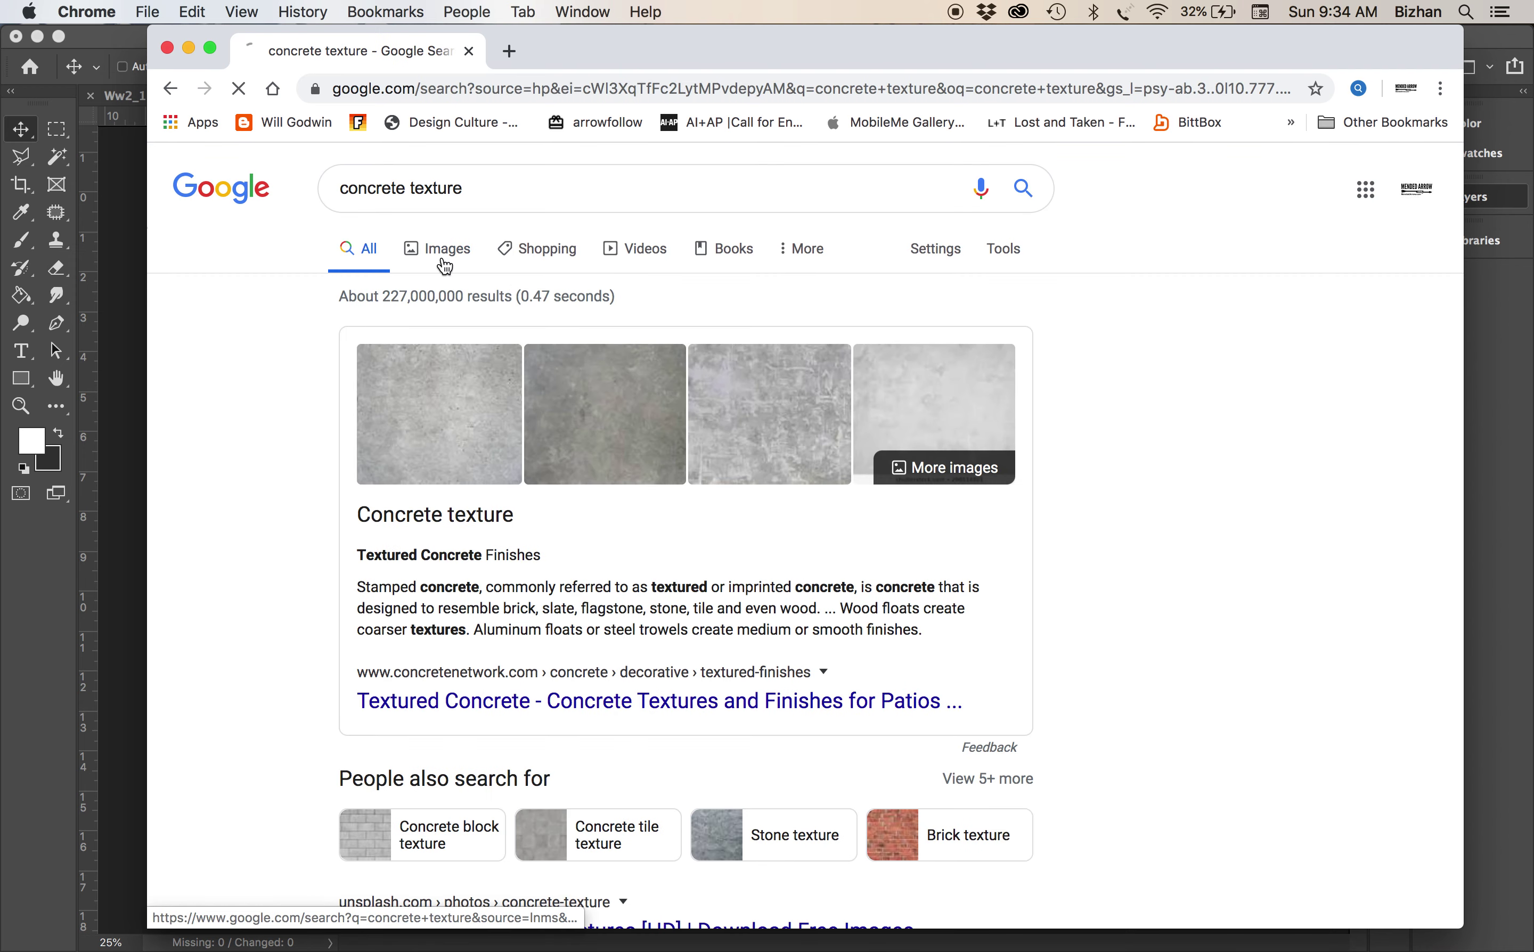
Show the image results filtered to Large size and Labeled for reuse with modification
left_click(442, 258)
scroll(443, 756, "down", 5)
scroll(439, 758, "up", 5)
left_click(947, 238)
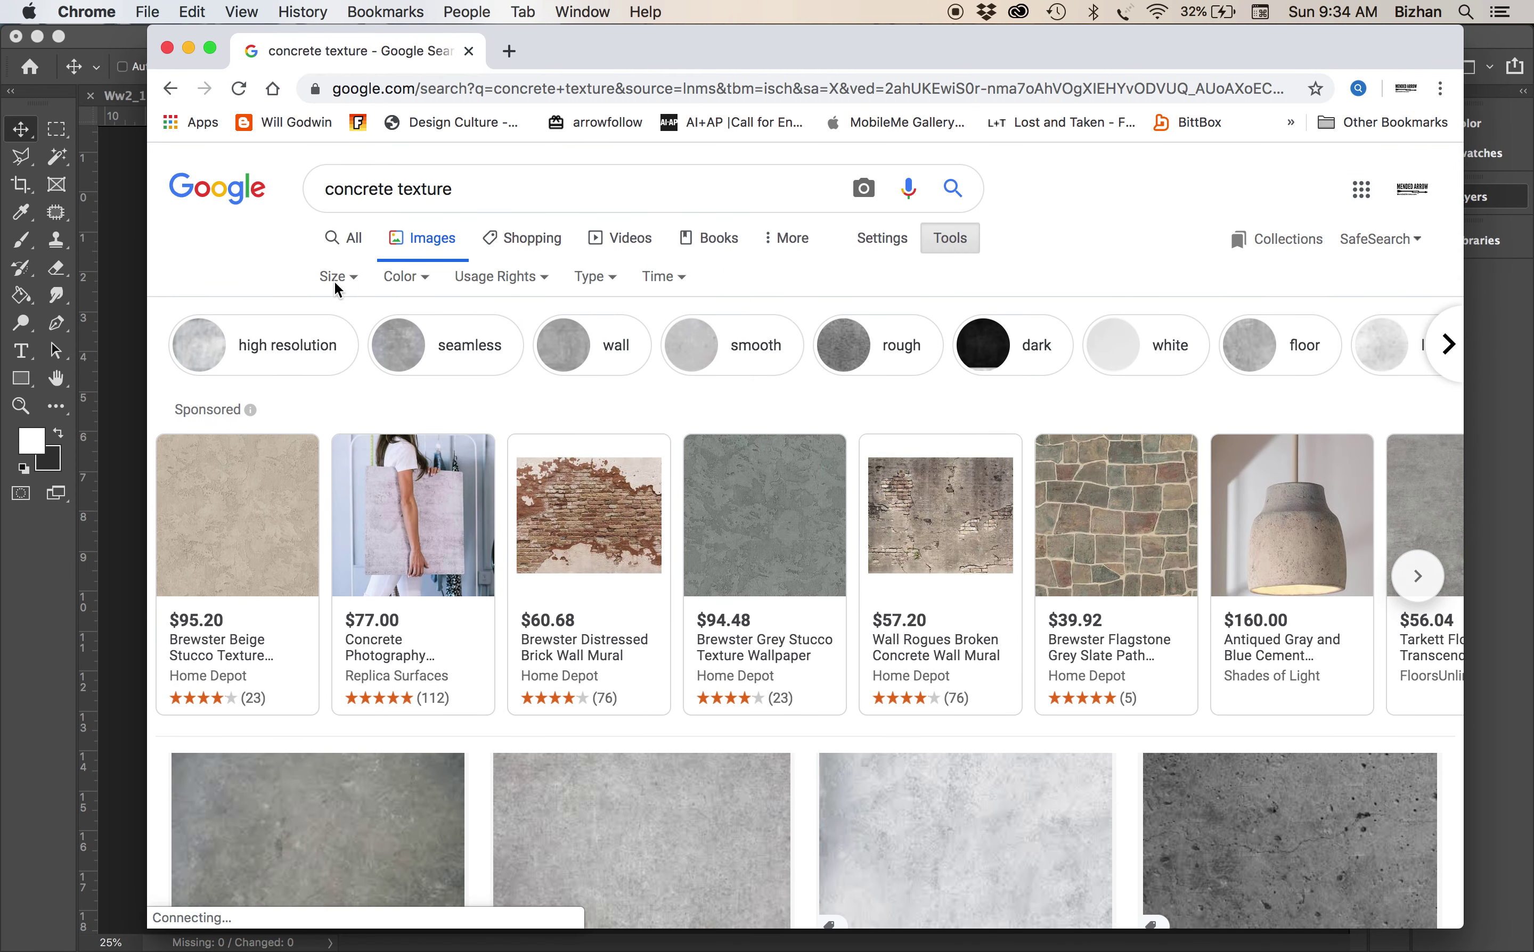
left_click(335, 281)
left_click(337, 341)
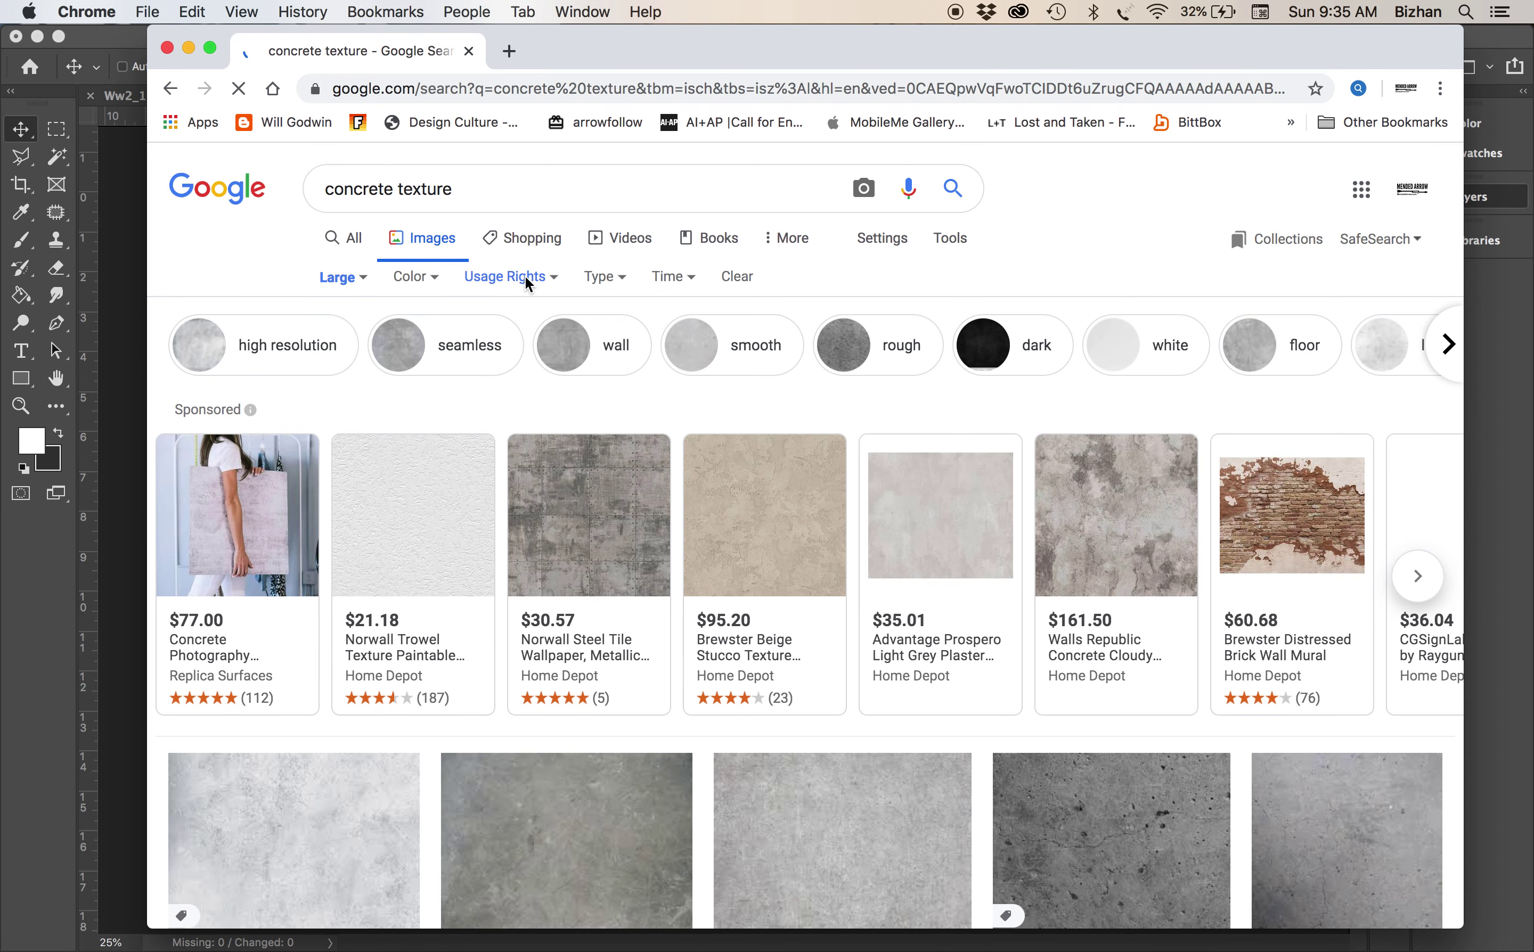
left_click(532, 281)
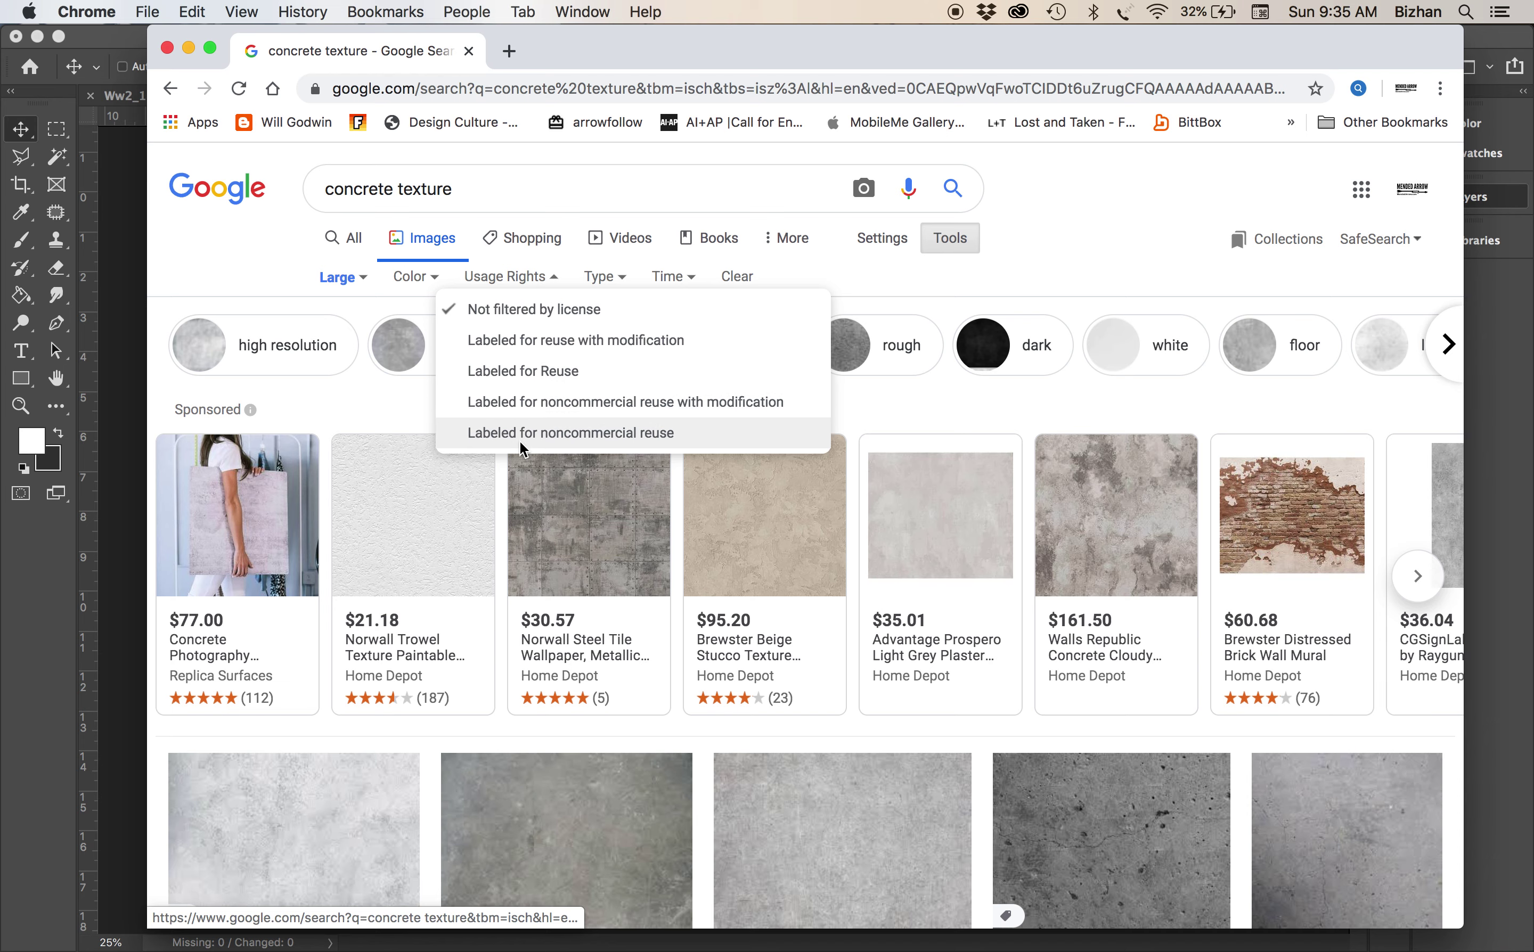
left_click(504, 344)
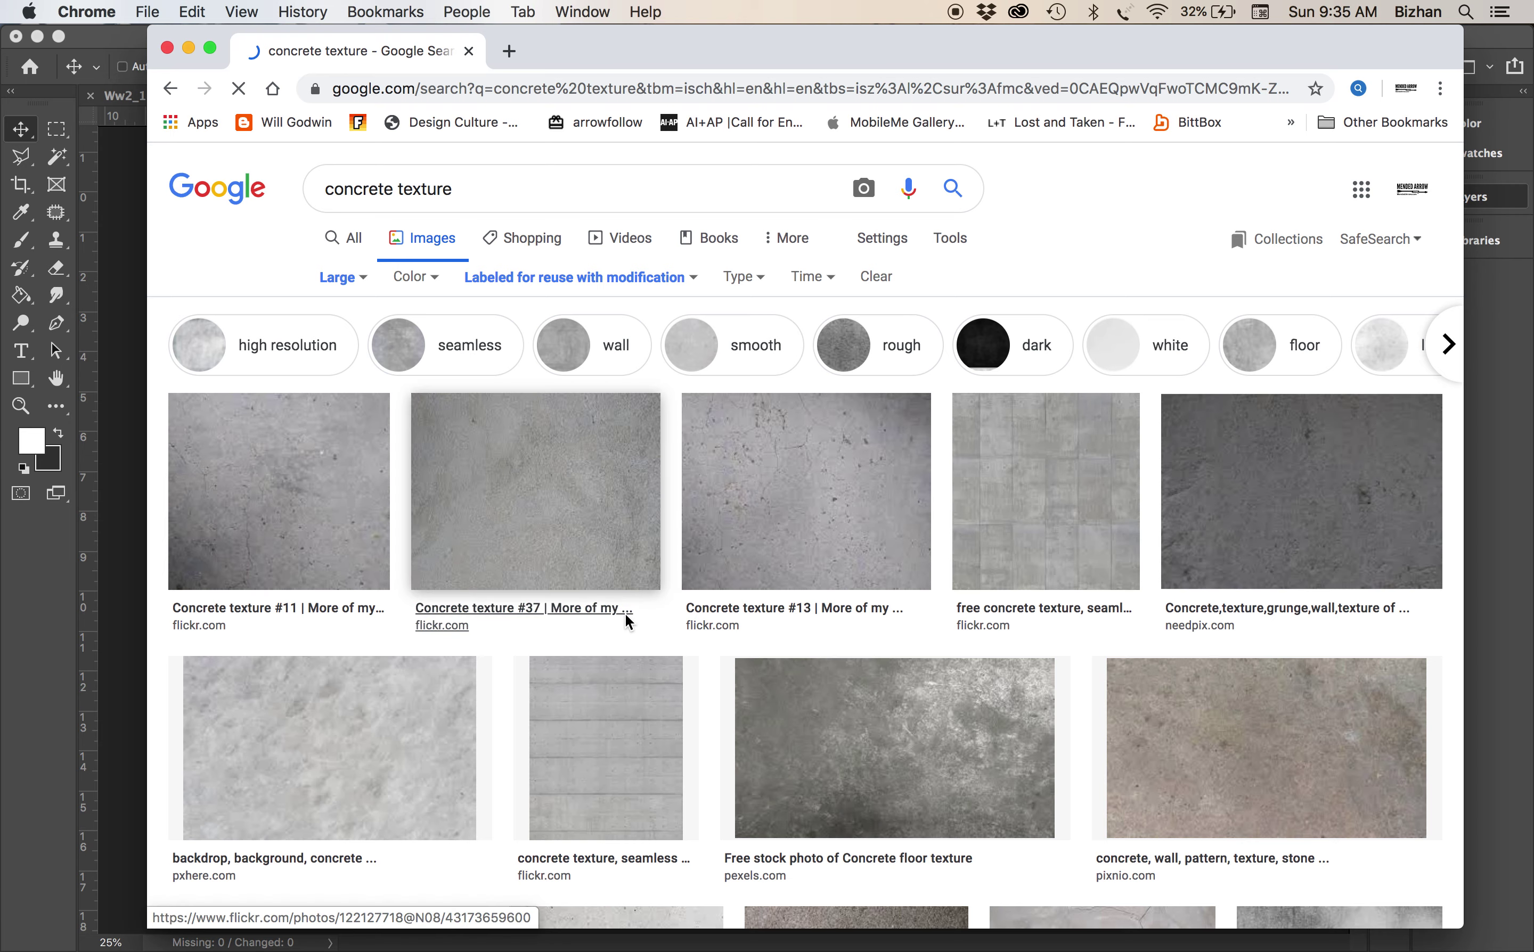
Browse the concrete images and open the Flickr page of Concrete texture #13
scroll(626, 613, "down", 6)
scroll(625, 614, "down", 4)
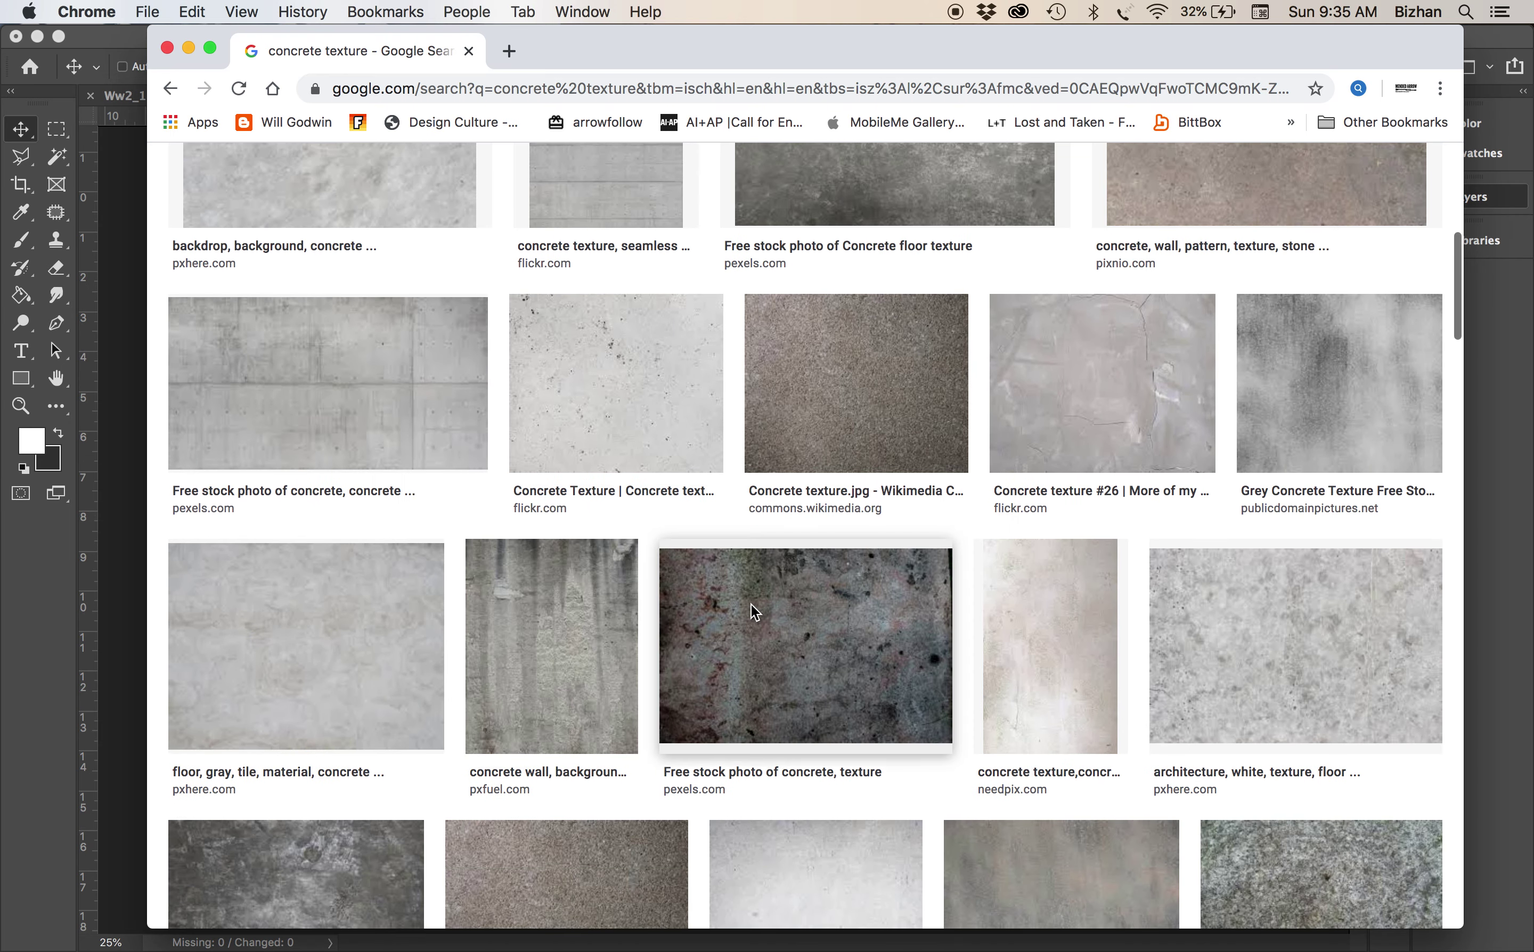
scroll(751, 604, "up", 4)
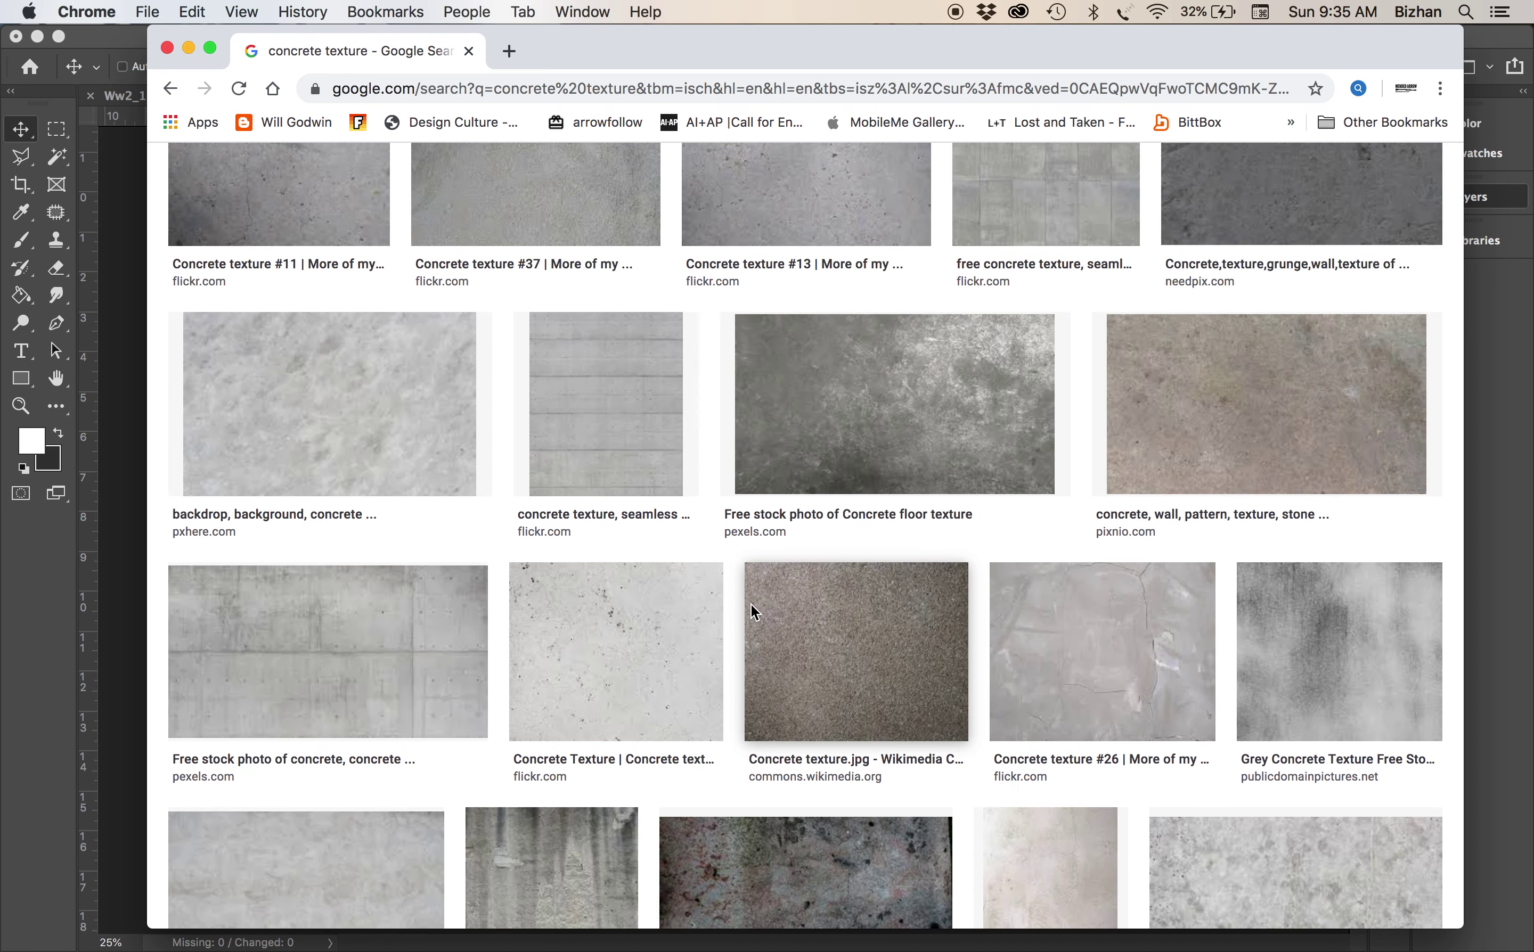
scroll(751, 604, "up", 2)
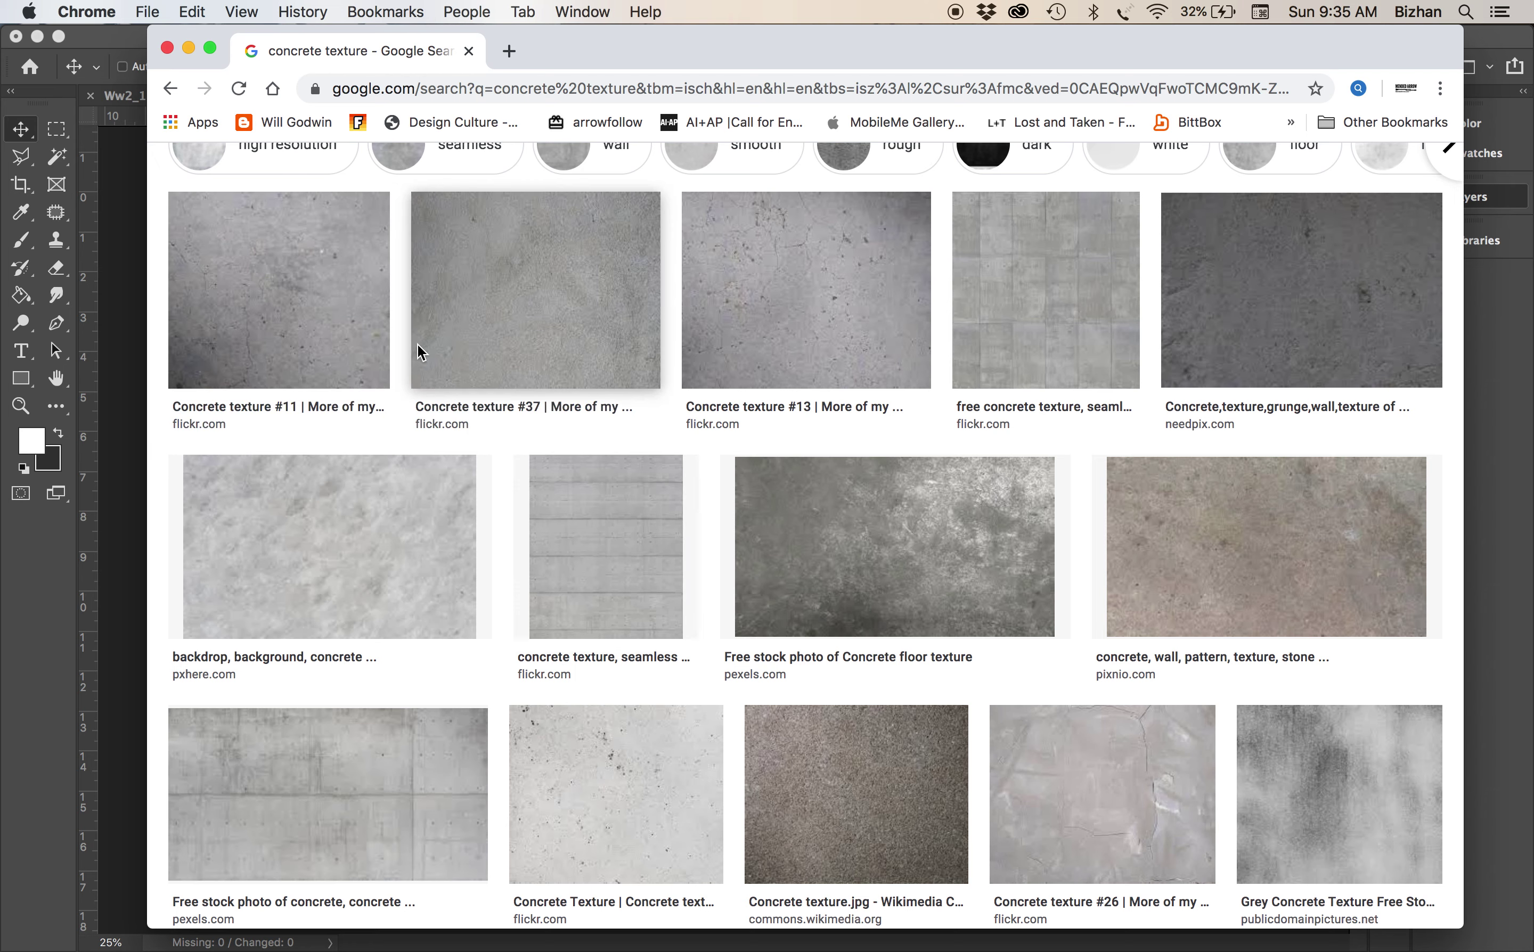
left_click(792, 313)
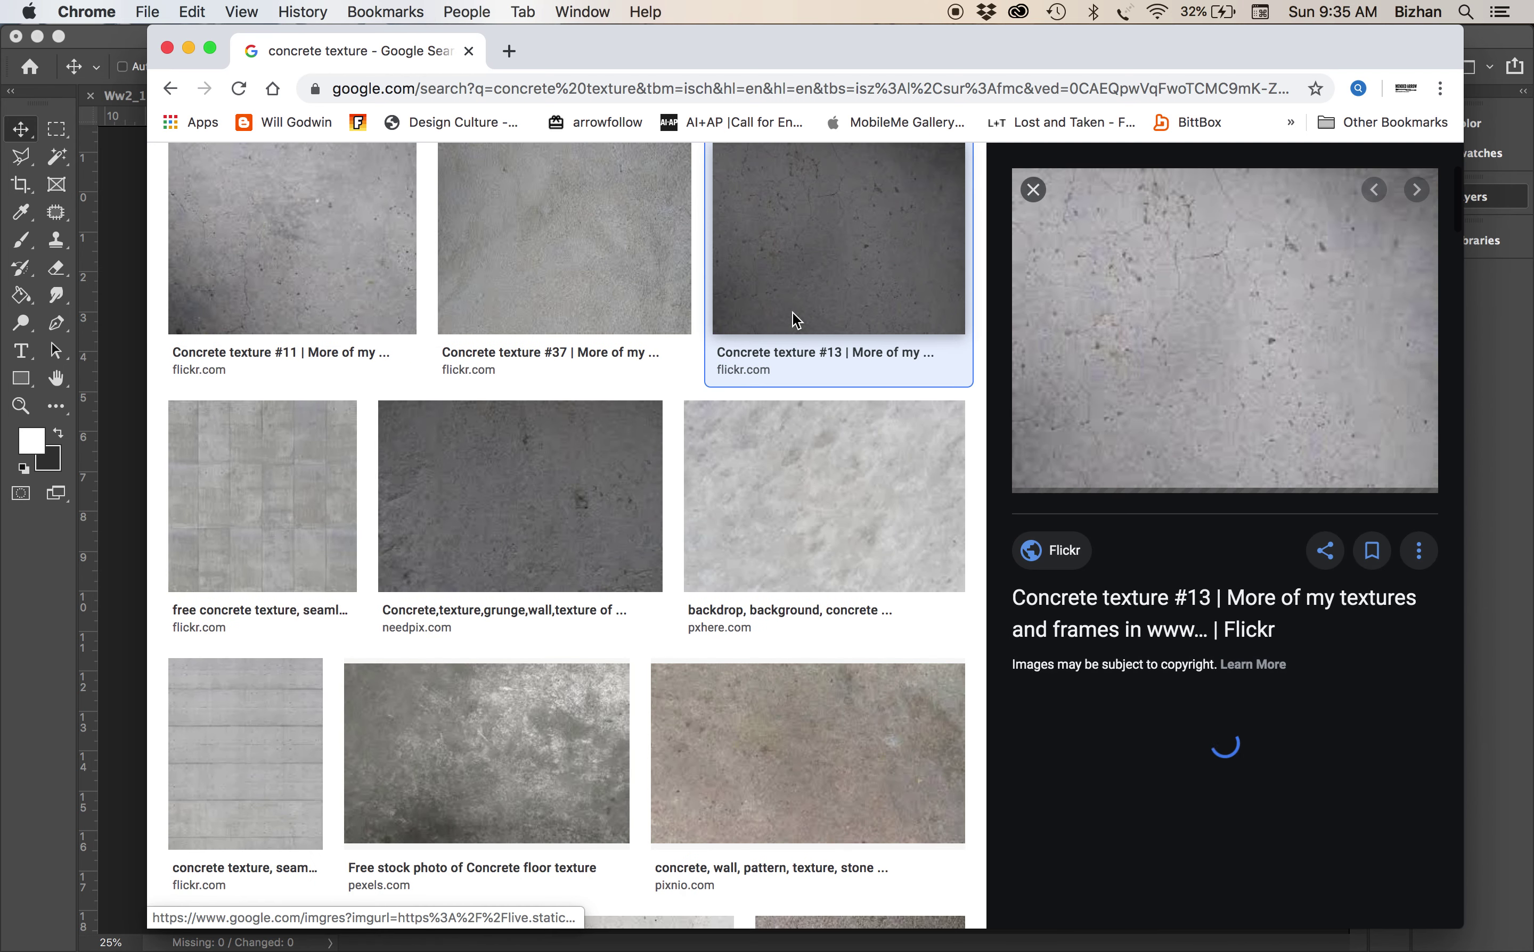
left_click(1256, 370)
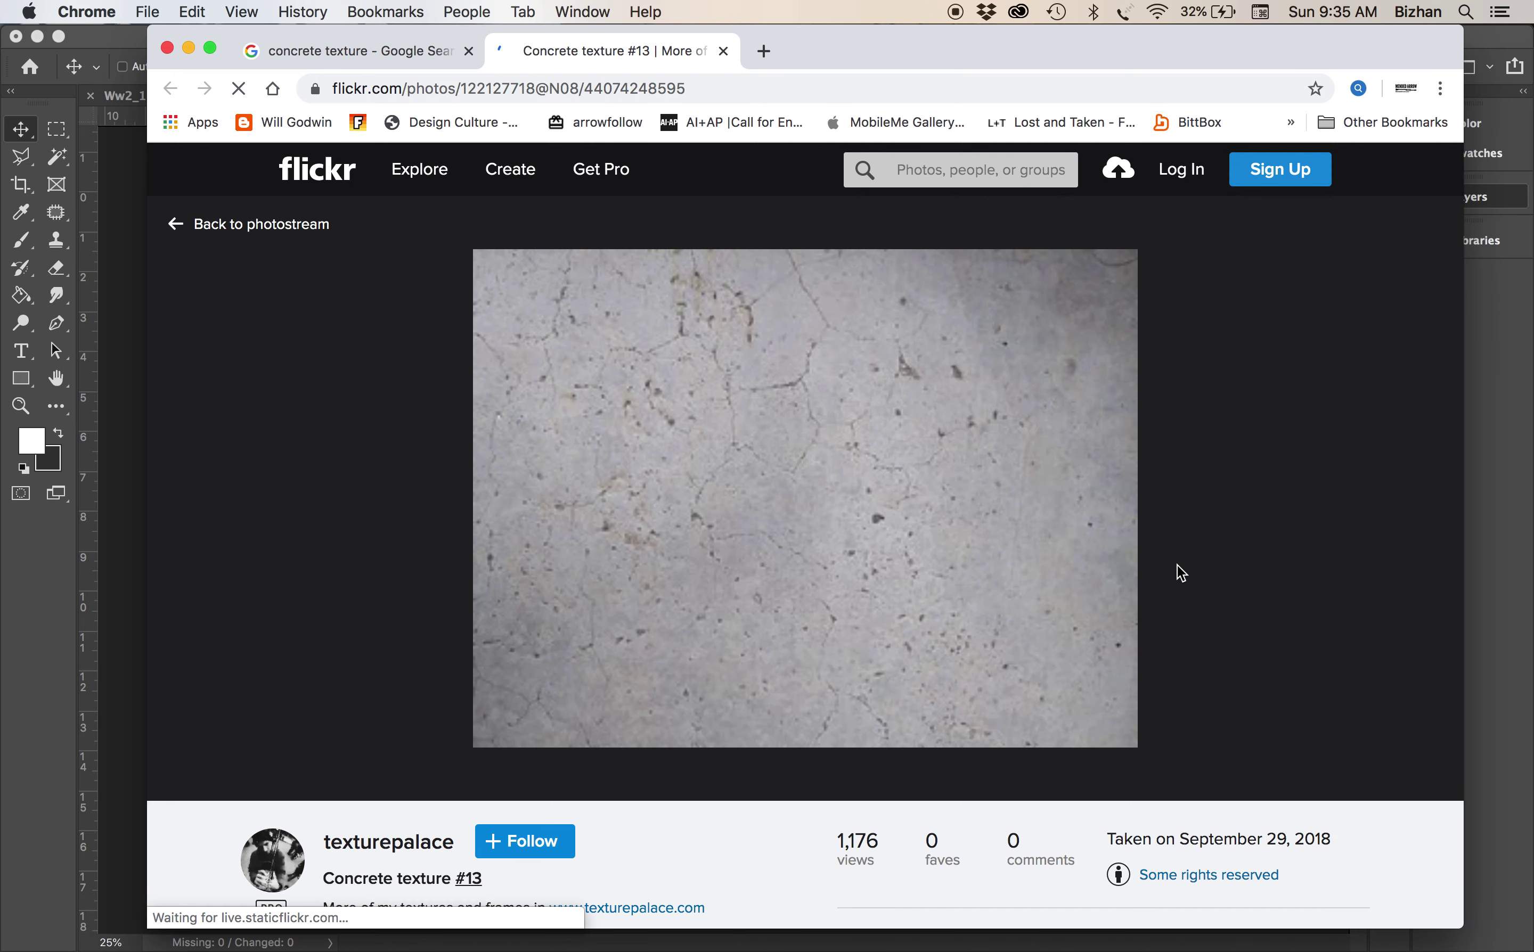
Download the Concrete texture #13 photo as a JPG from Flickr and switch back to Photoshop
scroll(1051, 617, "down", 3)
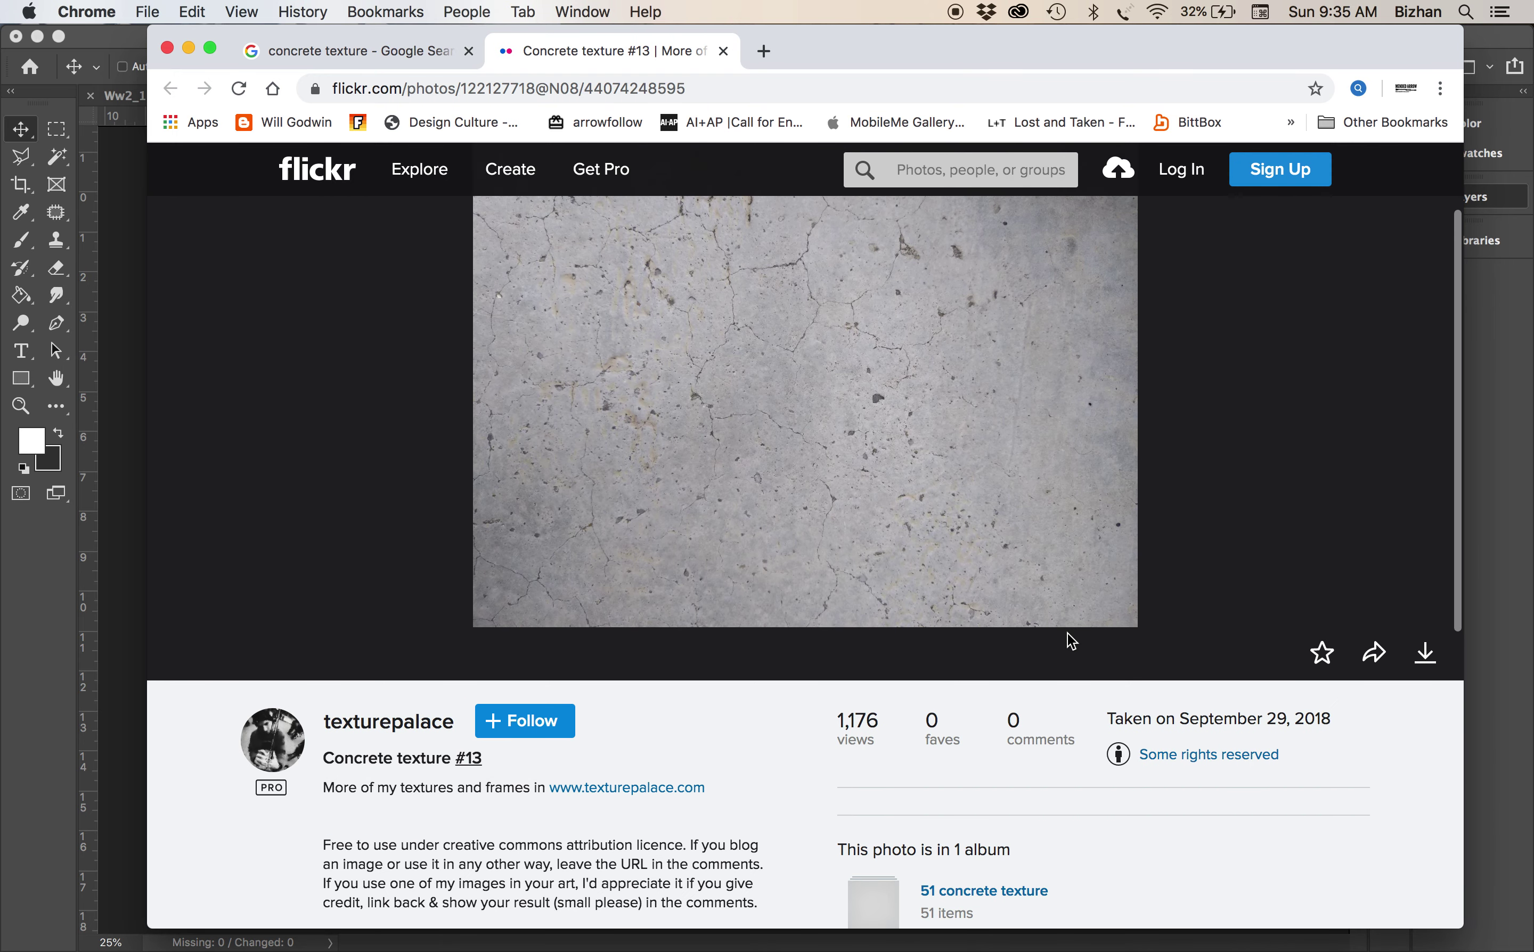
left_click(1425, 653)
left_click(1287, 576)
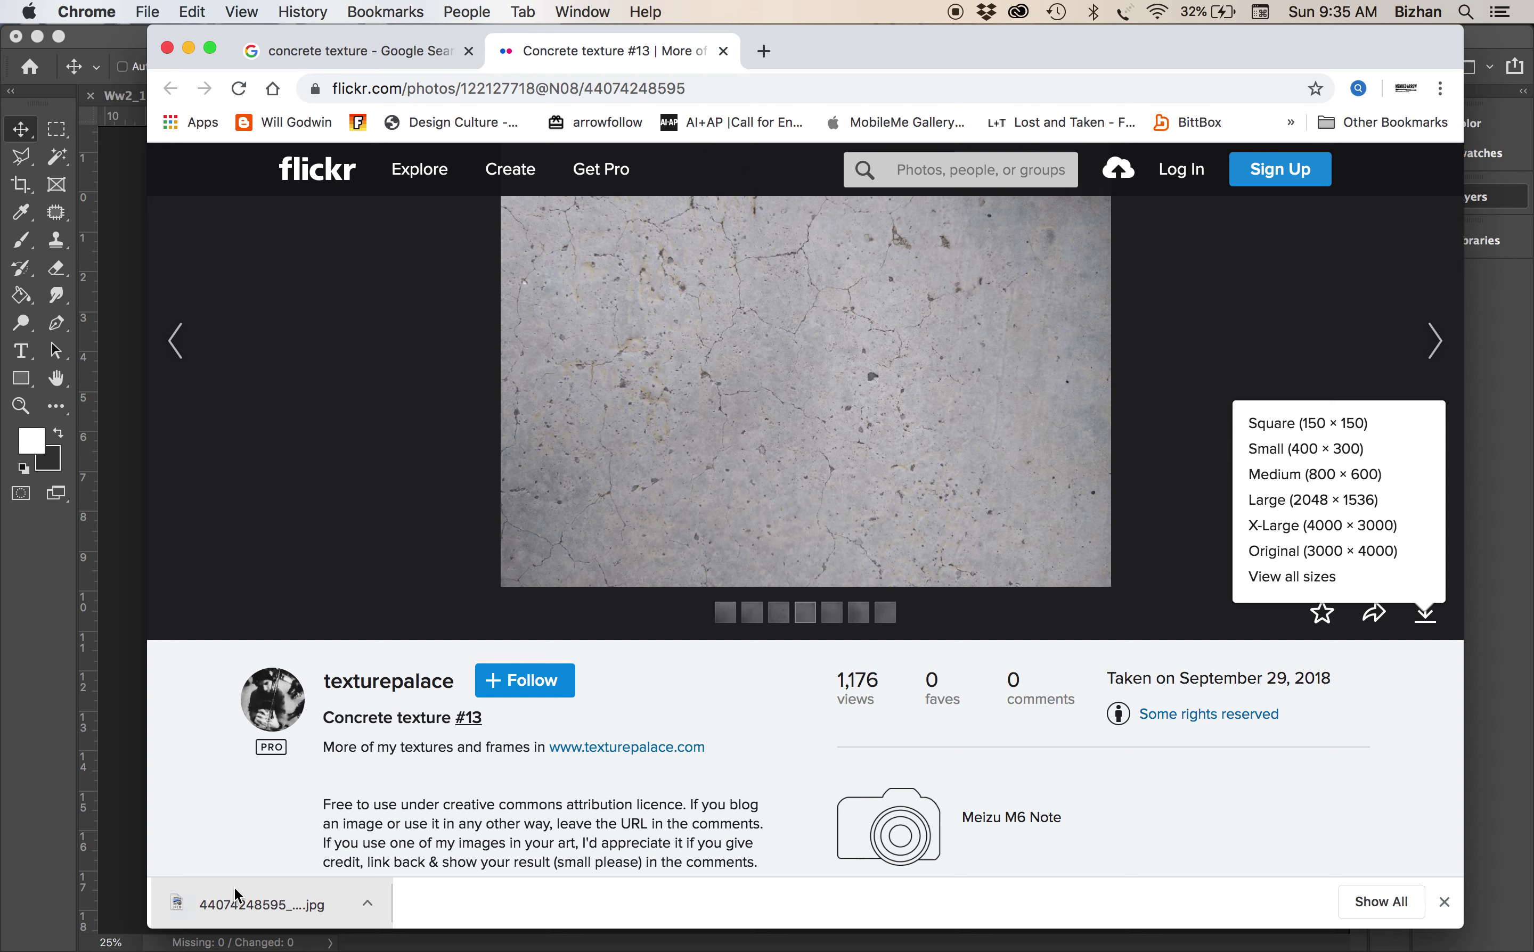
mouse_move(777, 946)
left_click(839, 931)
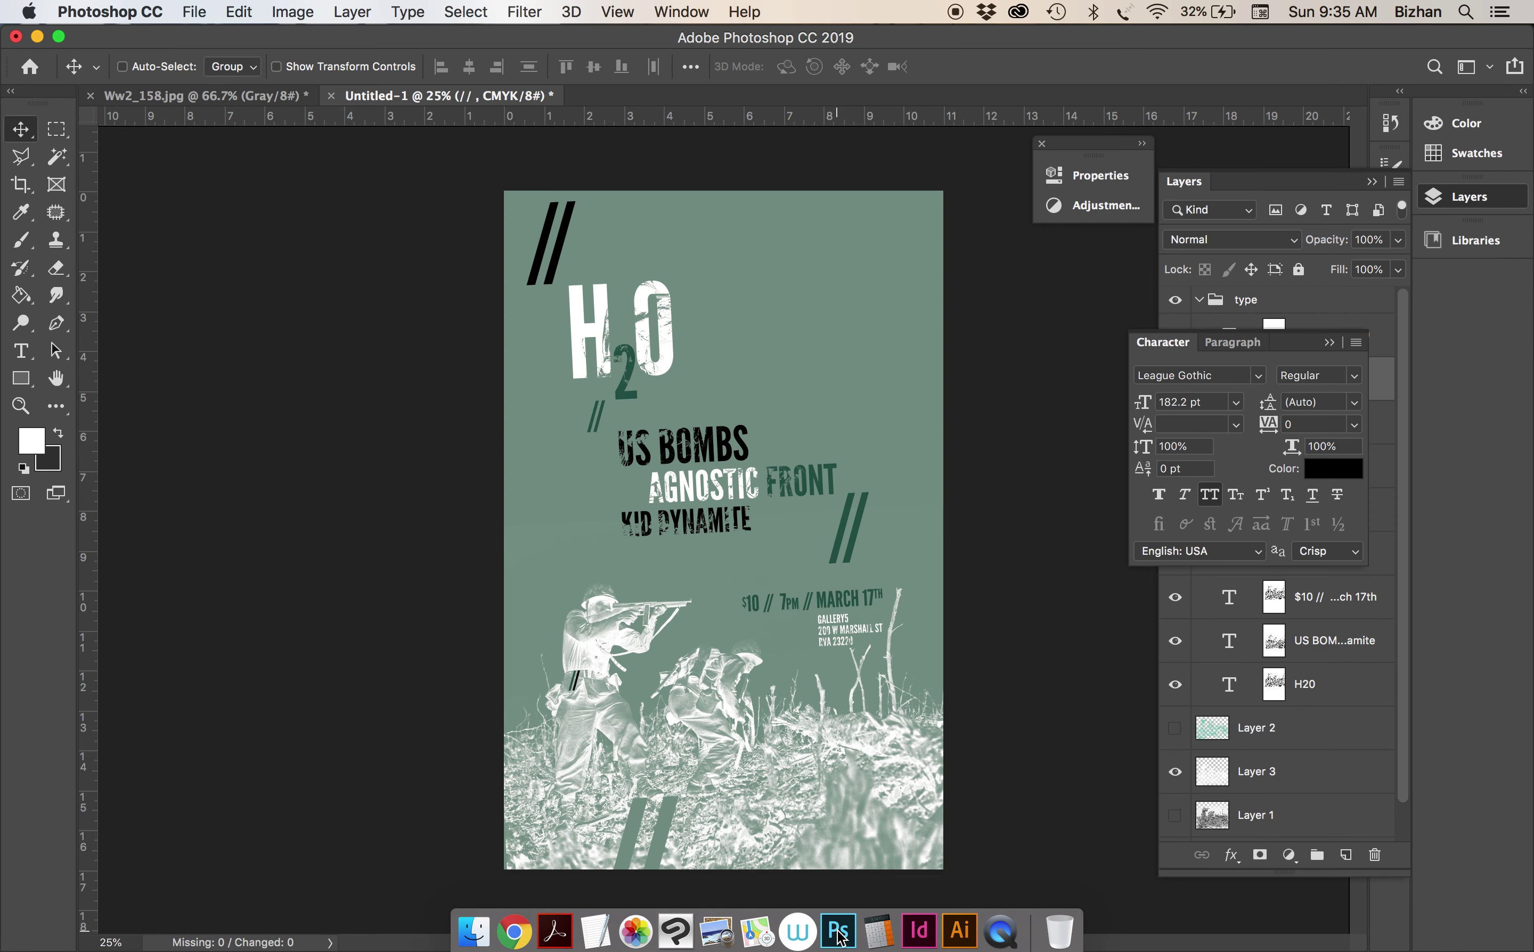
Open the downloaded concrete texture photo and convert it to Grayscale mode
key("super+a")
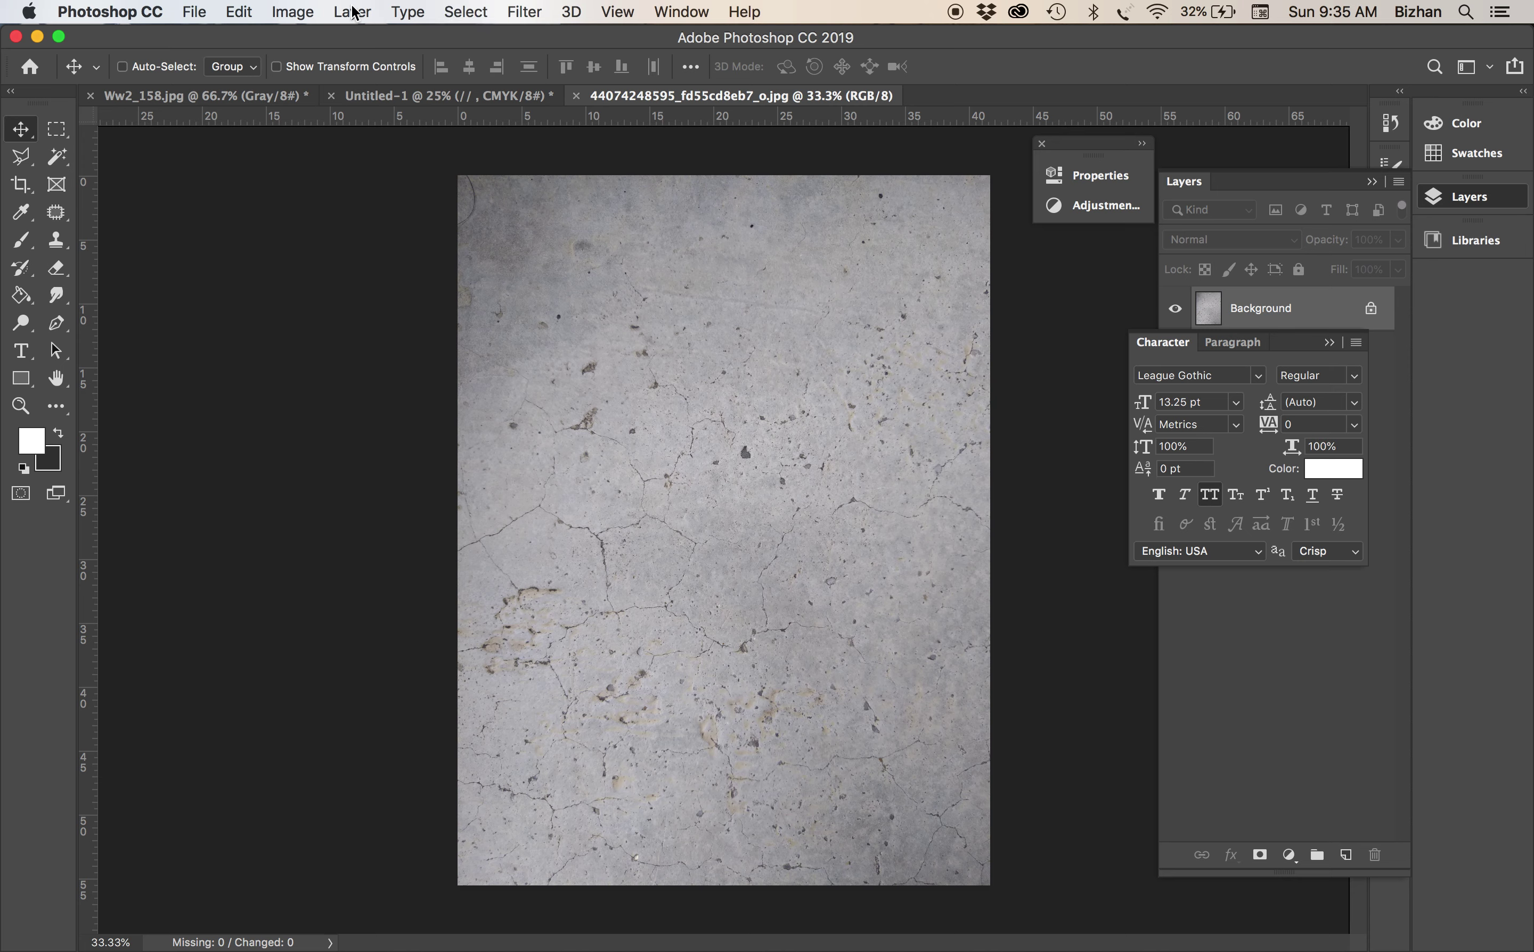
left_click(292, 11)
mouse_move(304, 37)
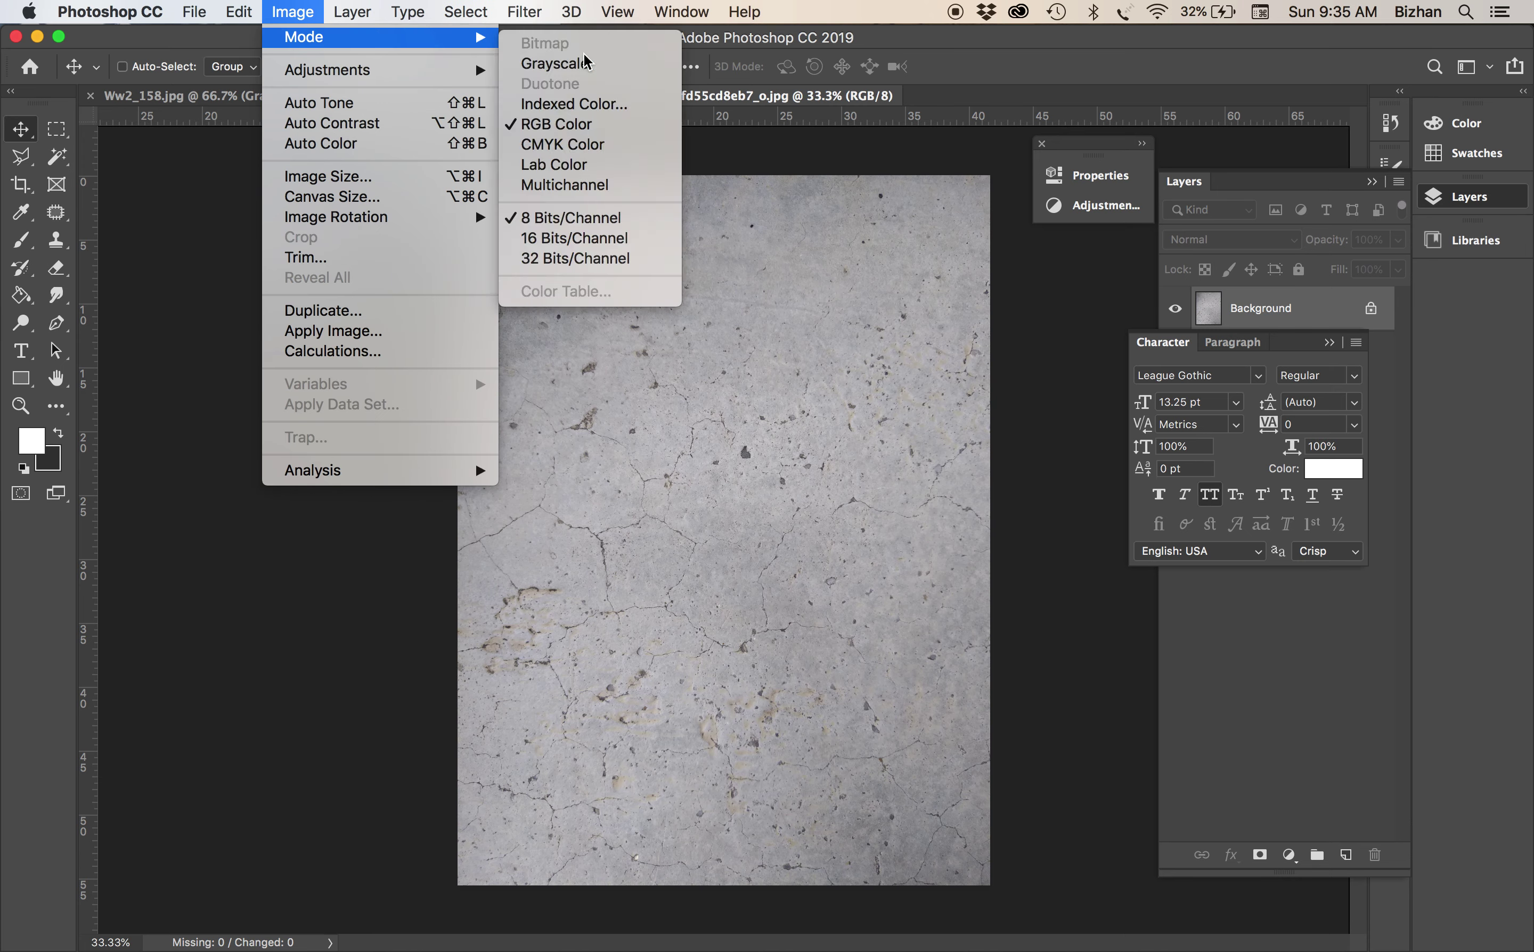
left_click(583, 58)
key("Return")
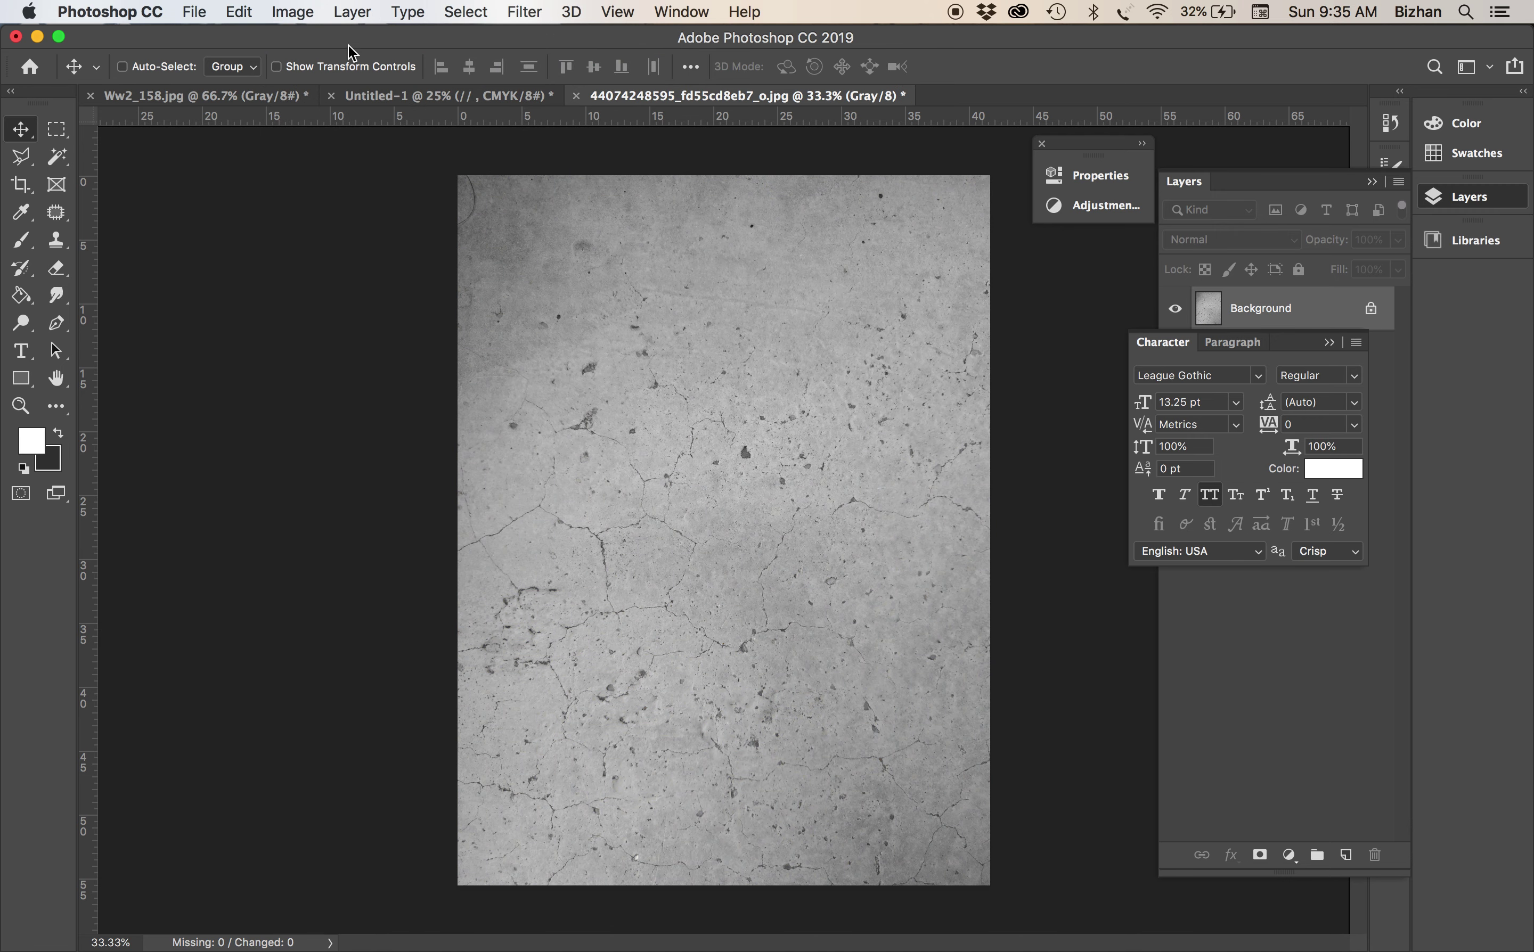
Boost the concrete texture's contrast with Levels, setting the black input to 86 and the white input to 132
left_click(292, 11)
mouse_move(352, 69)
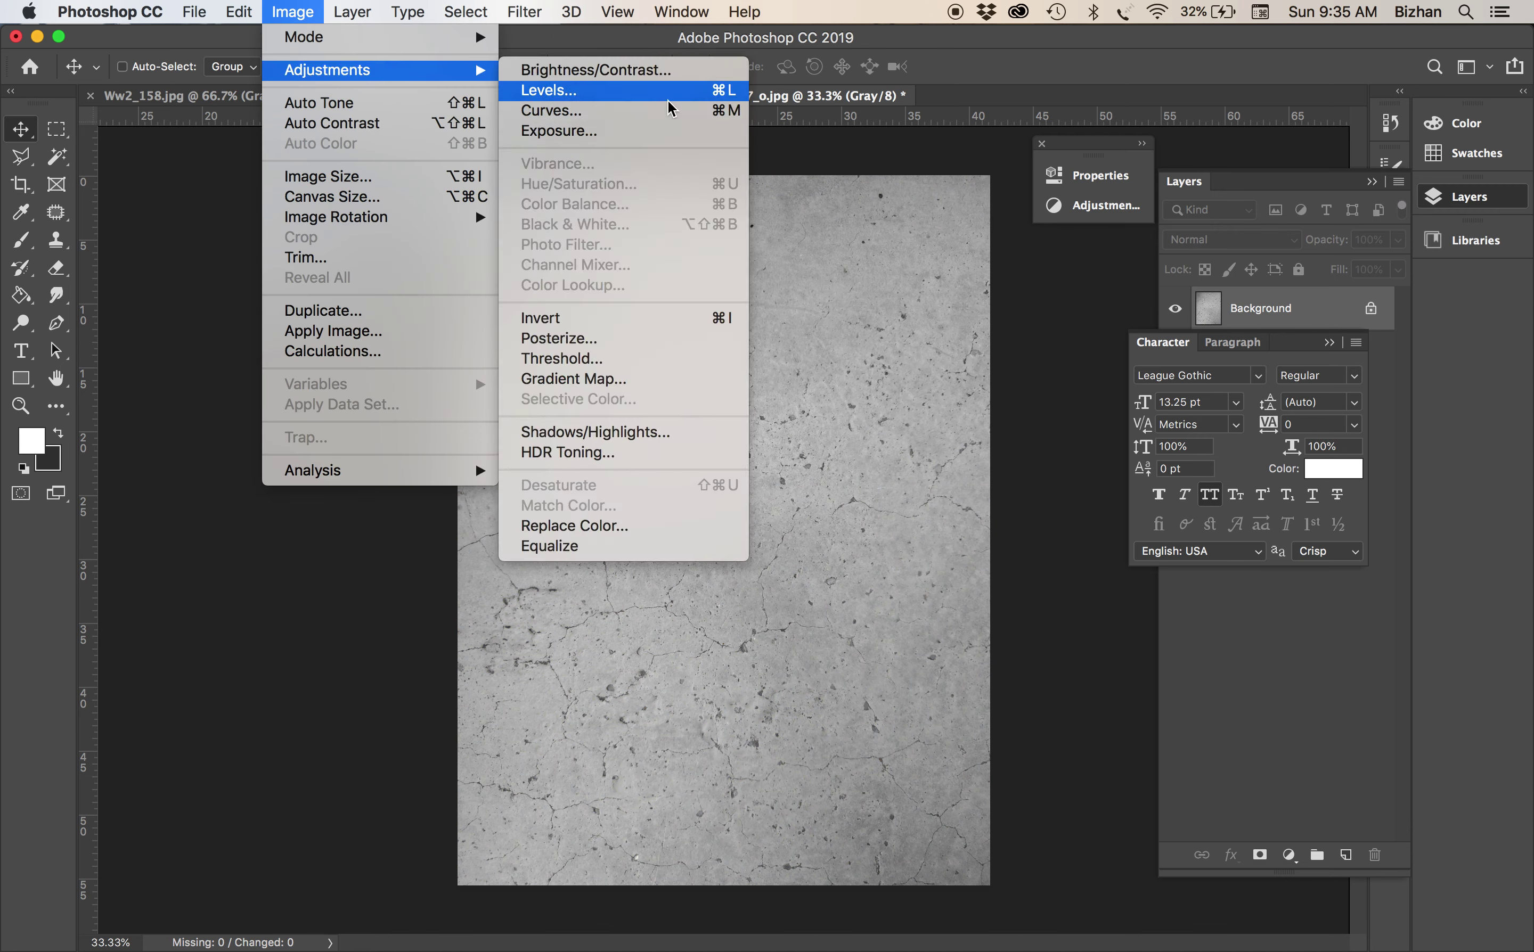
left_click(630, 90)
left_click_drag(1096, 275, 1187, 275)
left_click_drag(1365, 274, 1237, 277)
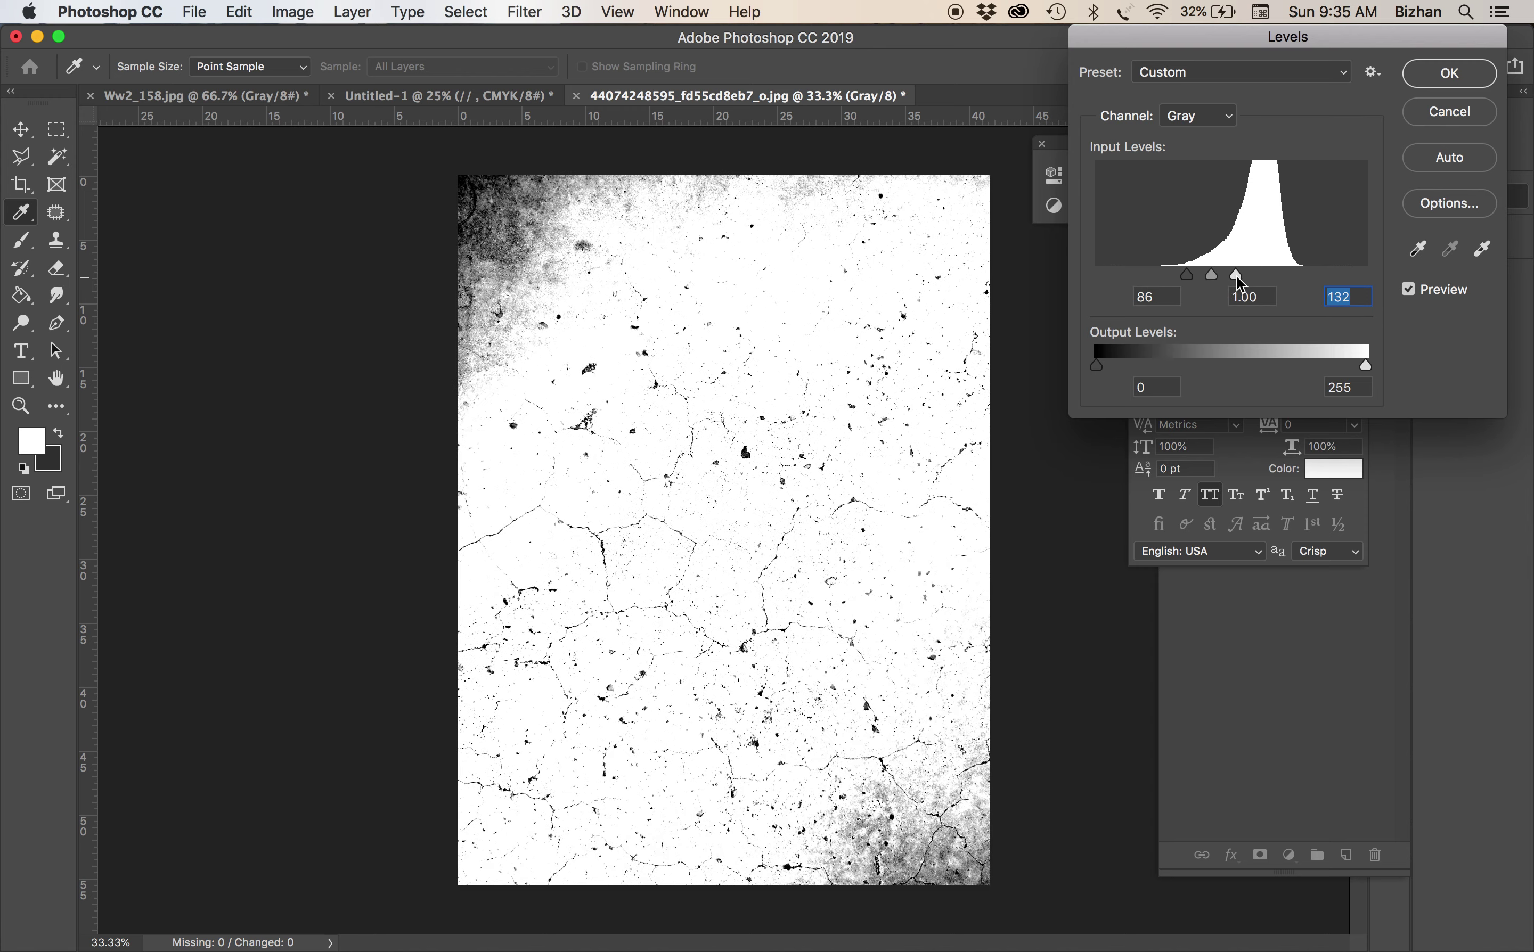
key("Return")
Copy the entire concrete texture and paste it into the Untitled-1 poster document
key("v")
key("super+a")
key("super+c")
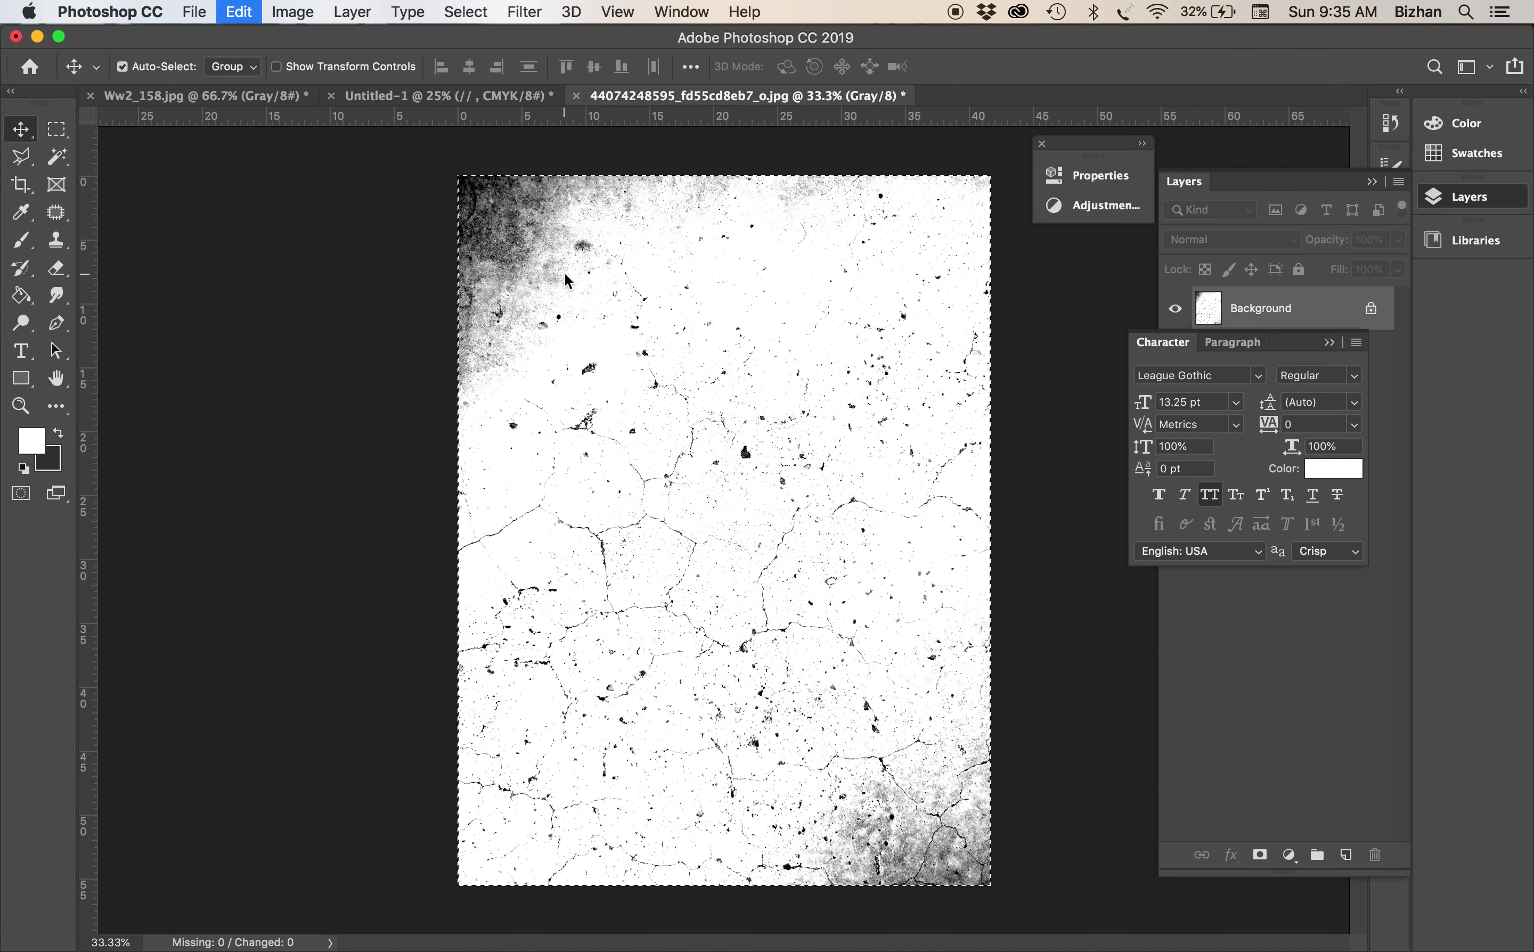
left_click(245, 100)
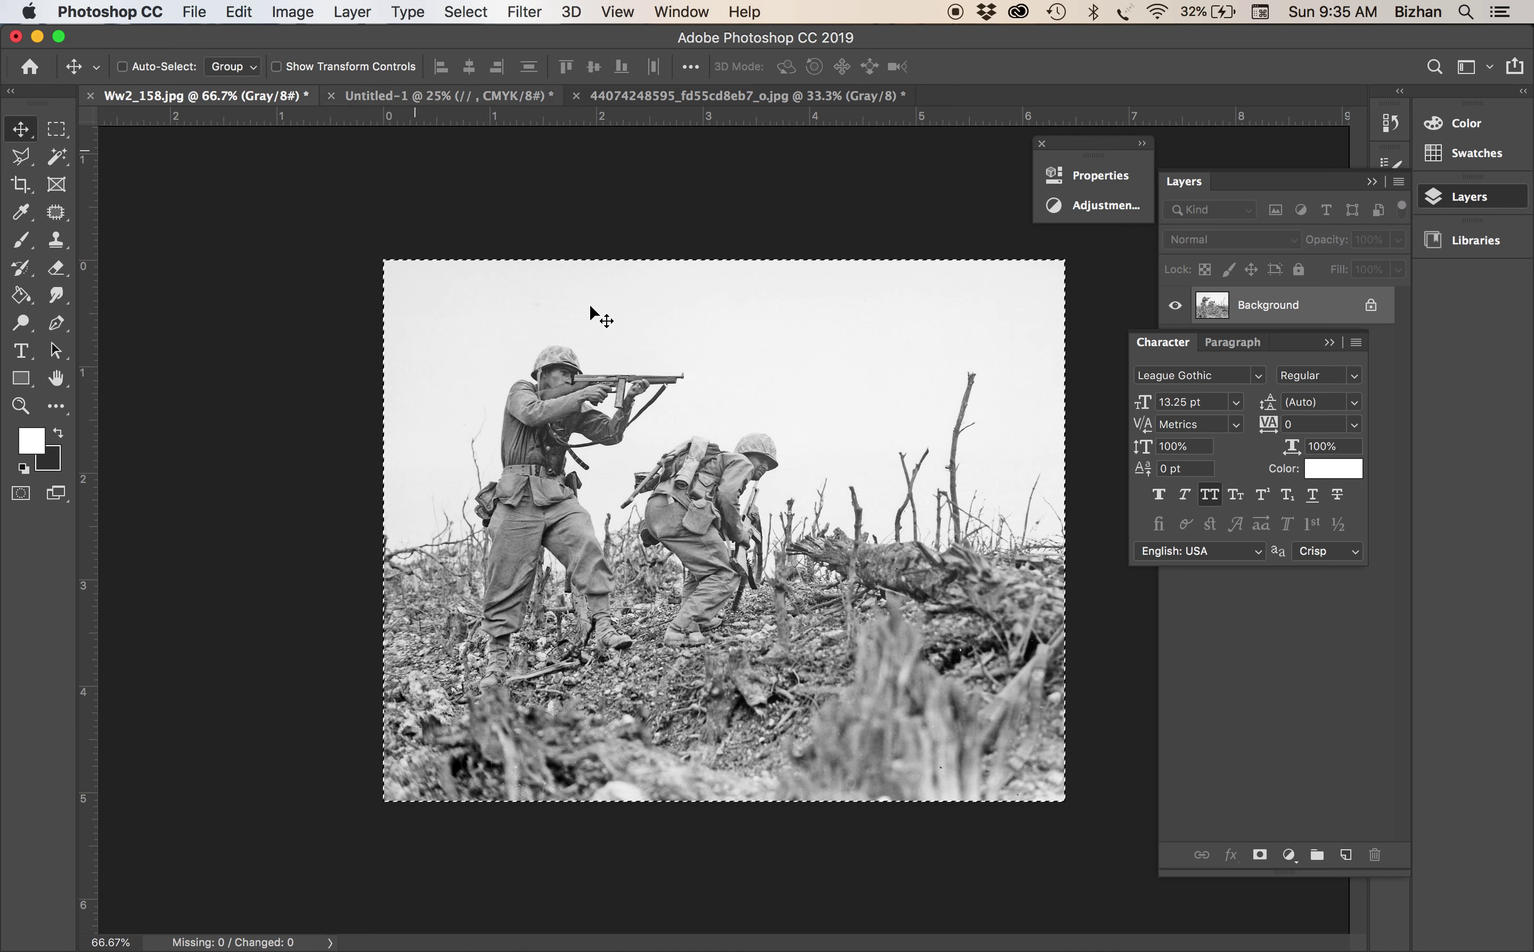
left_click(443, 99)
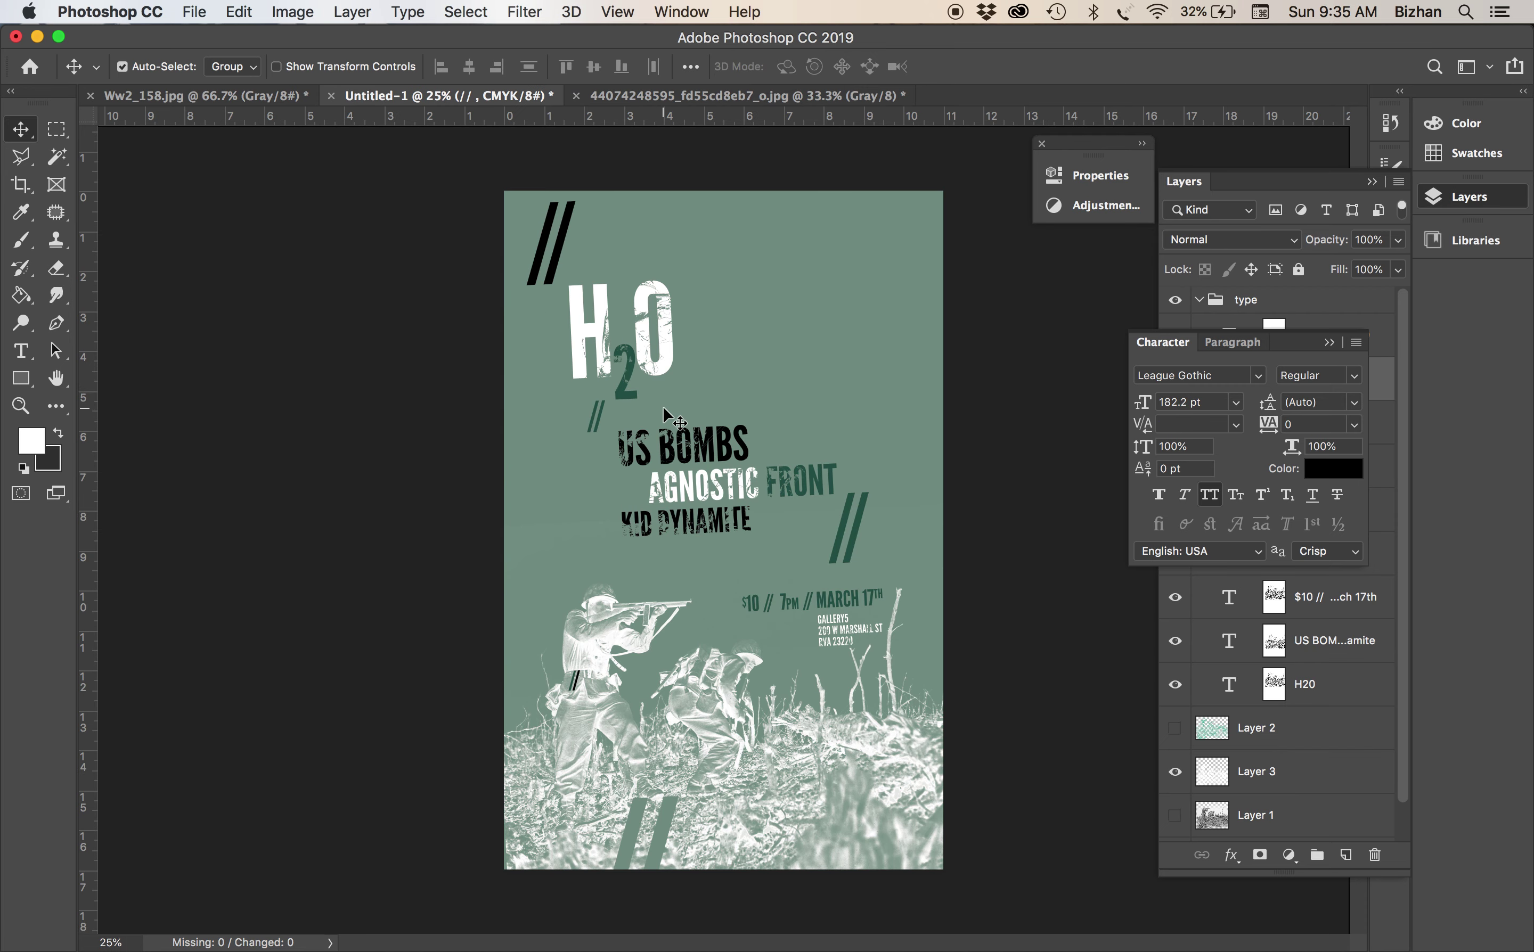
key("super+v")
Scale the pasted texture proportionally to about 132% and position it so it covers the whole poster
key("super+t")
left_click_drag(527, 267, 583, 354)
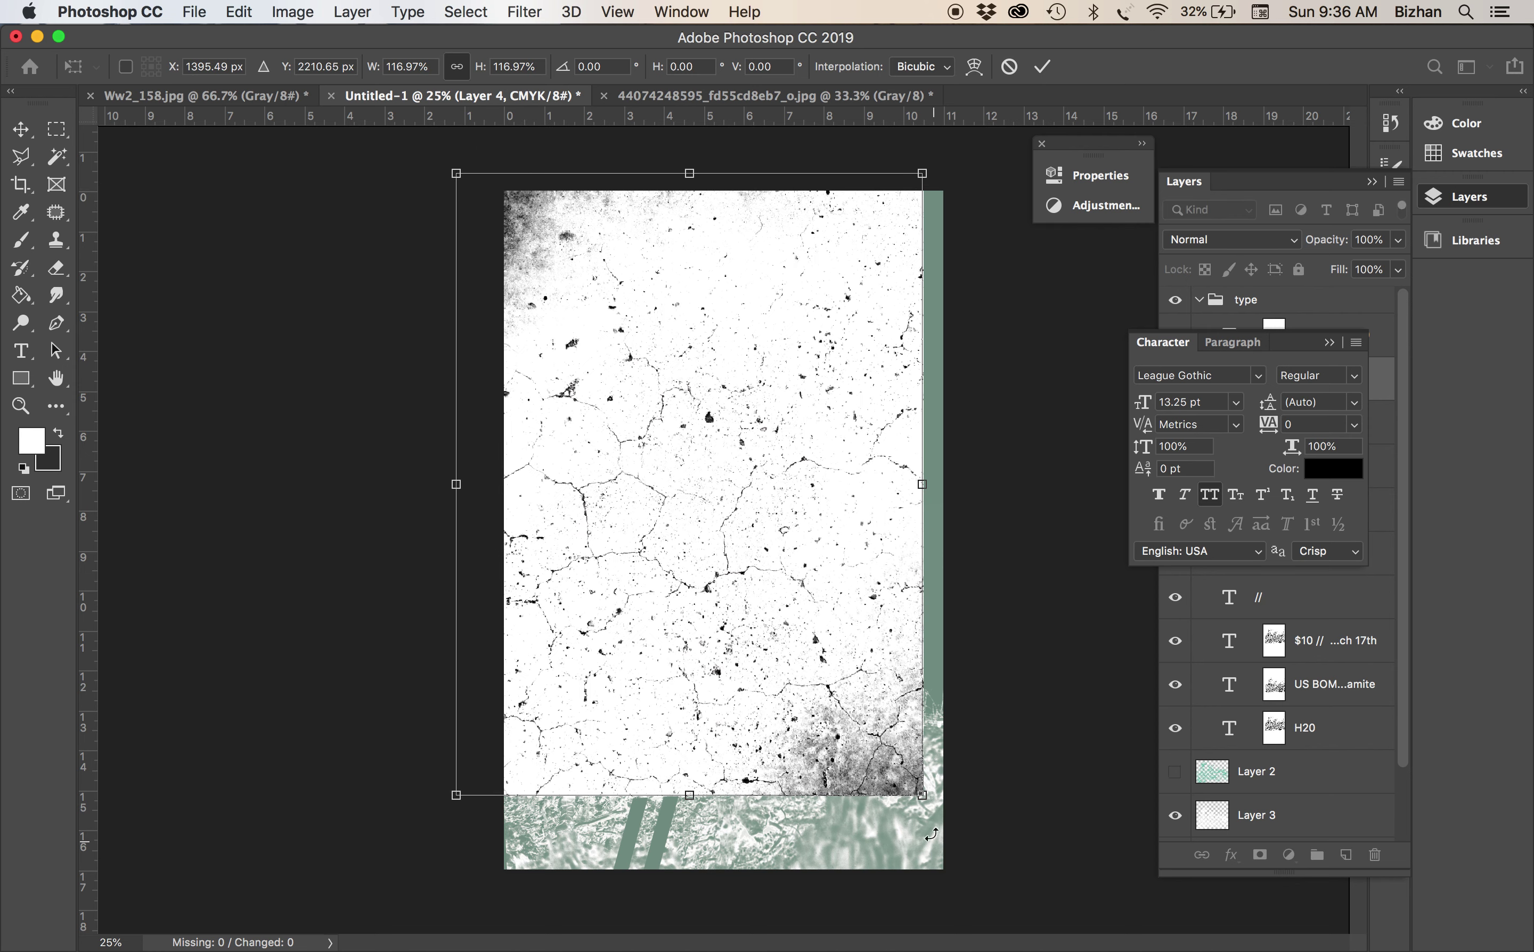
left_click_drag(920, 795, 985, 870)
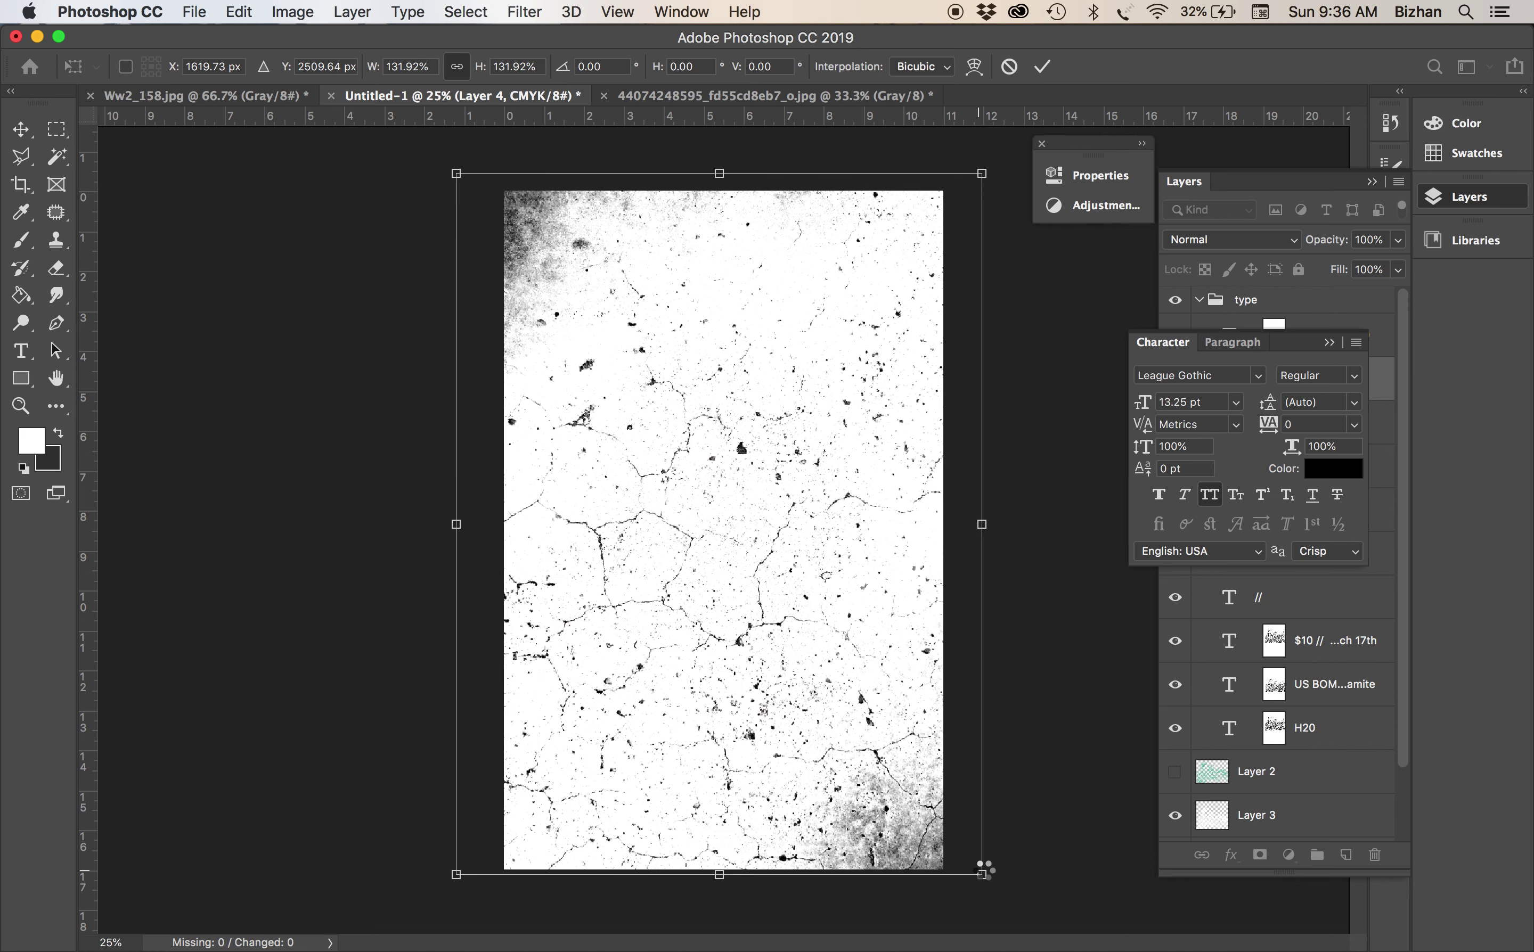
key("Return")
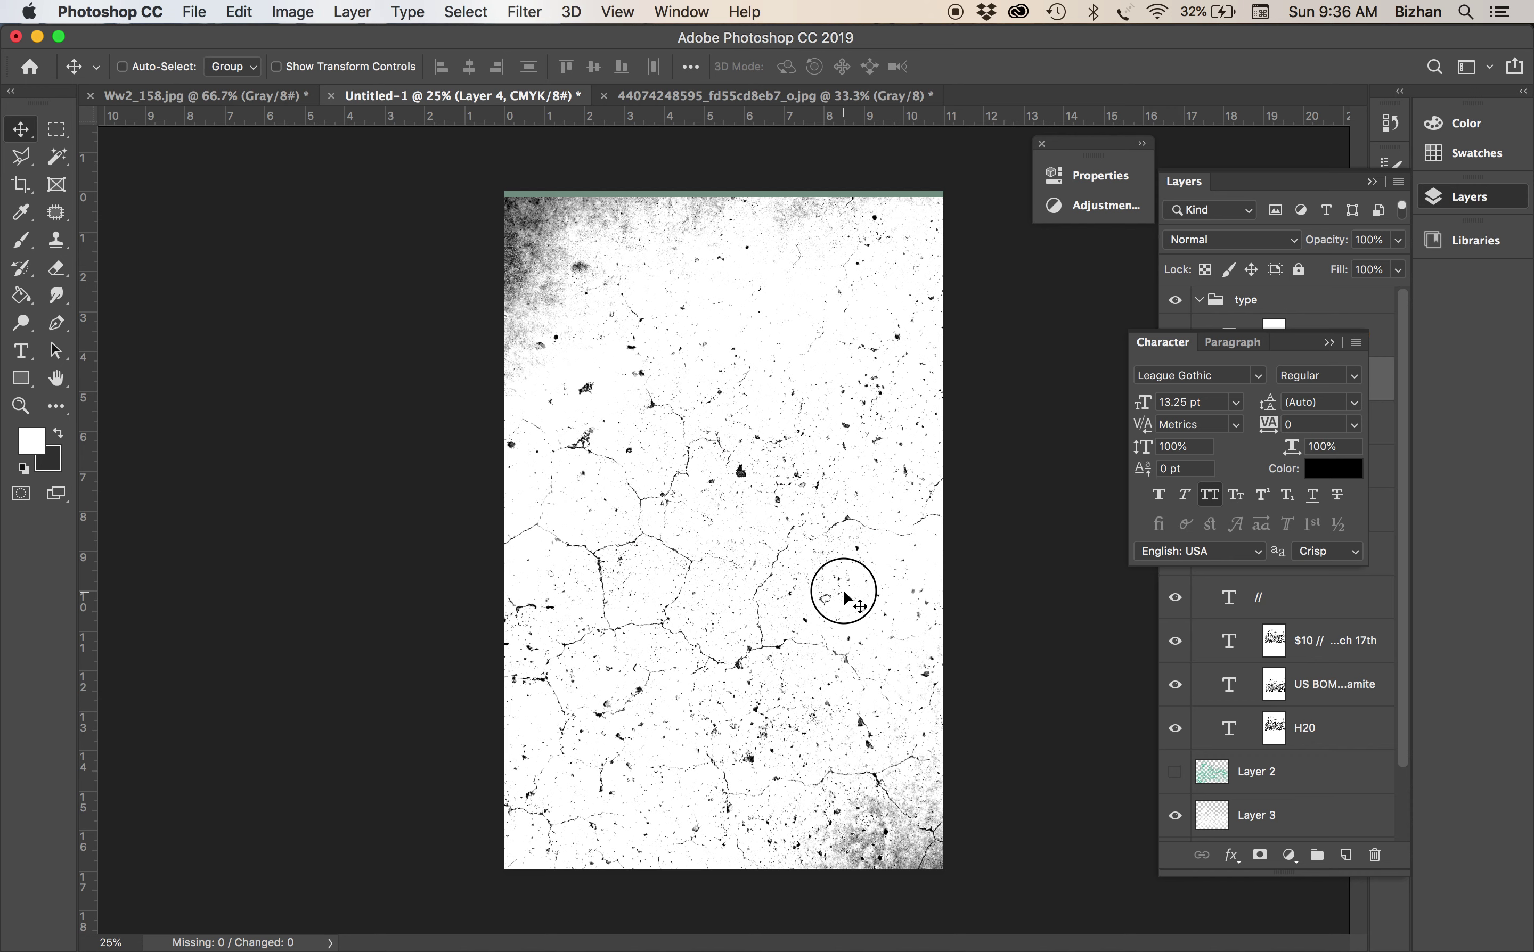
Move the texture layer out of the type group to the top of the layer stack and collapse the group
left_click(1274, 685)
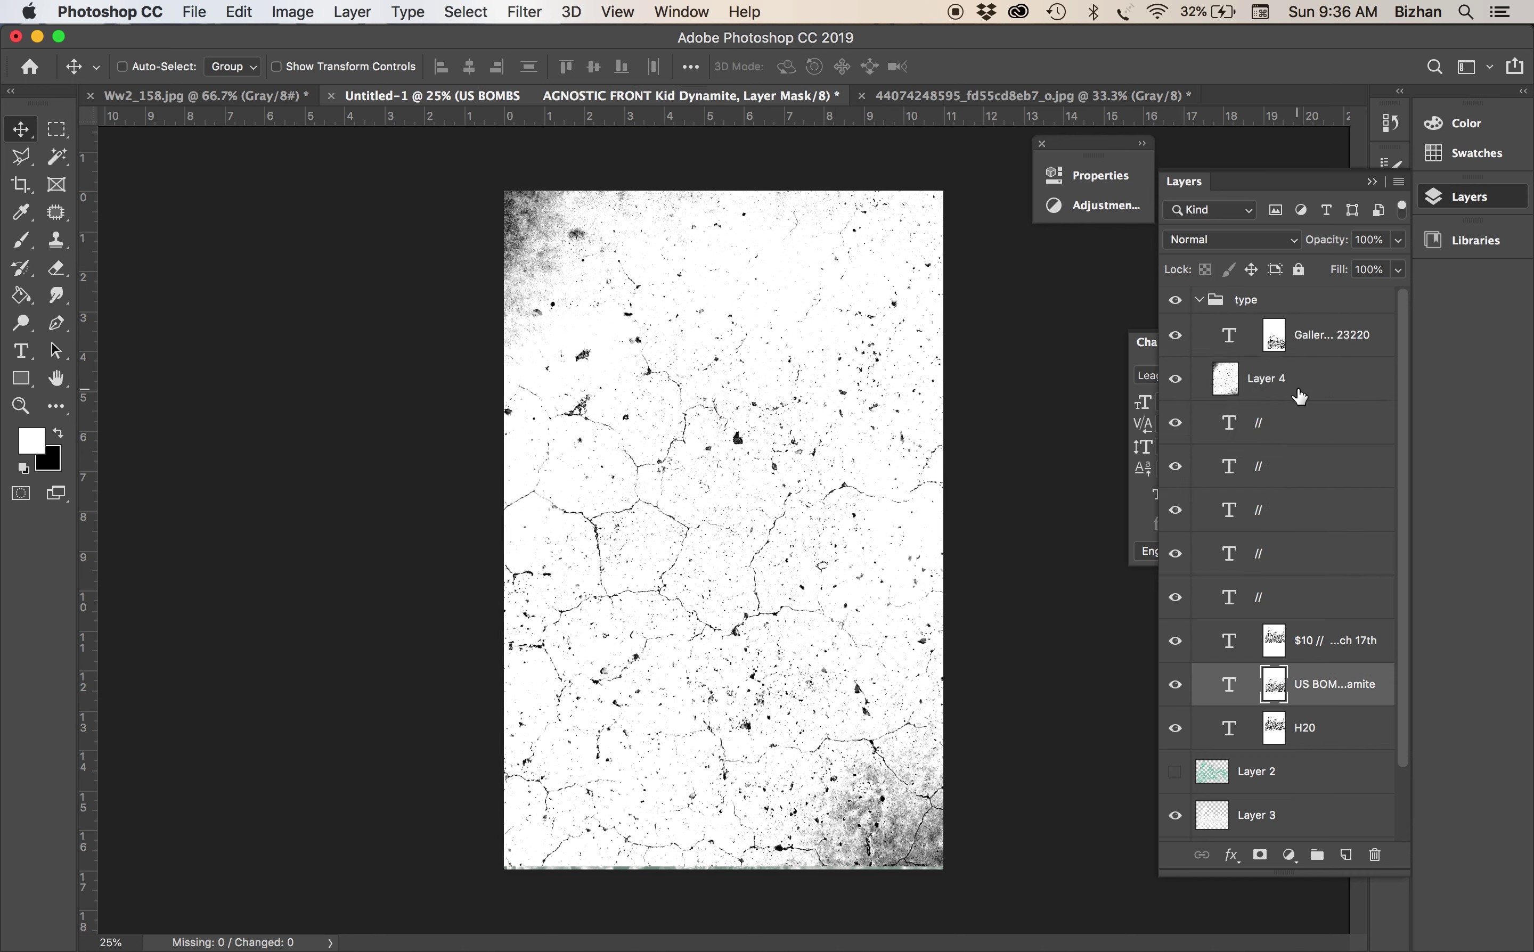
left_click(1298, 393)
left_click_drag(1283, 382, 1267, 291)
left_click_drag(1277, 383, 1284, 287)
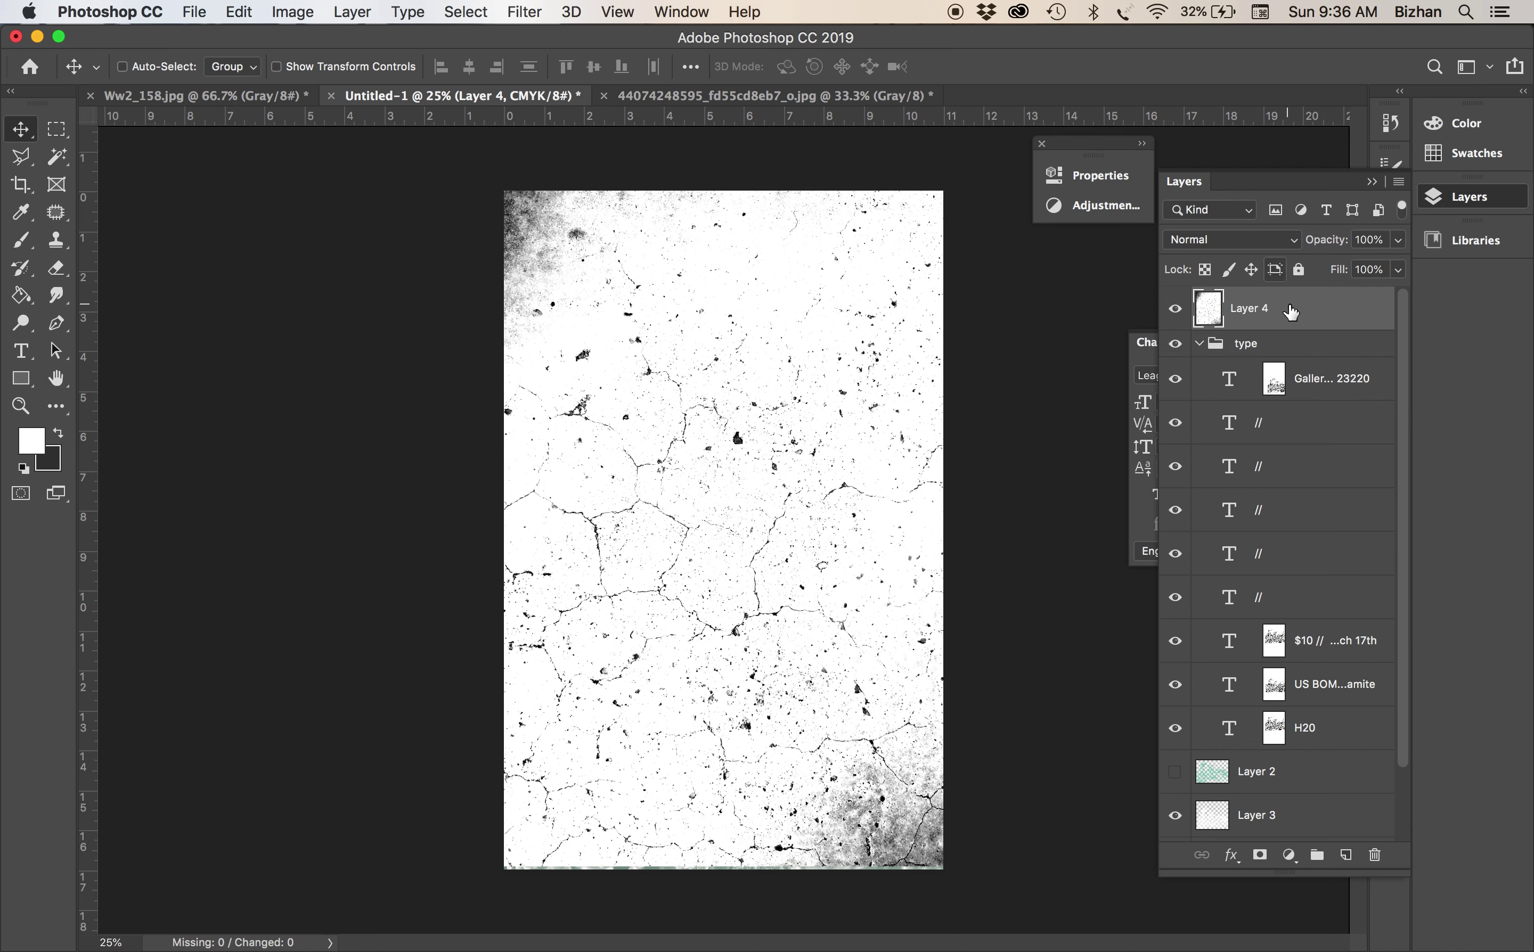
left_click(1198, 343)
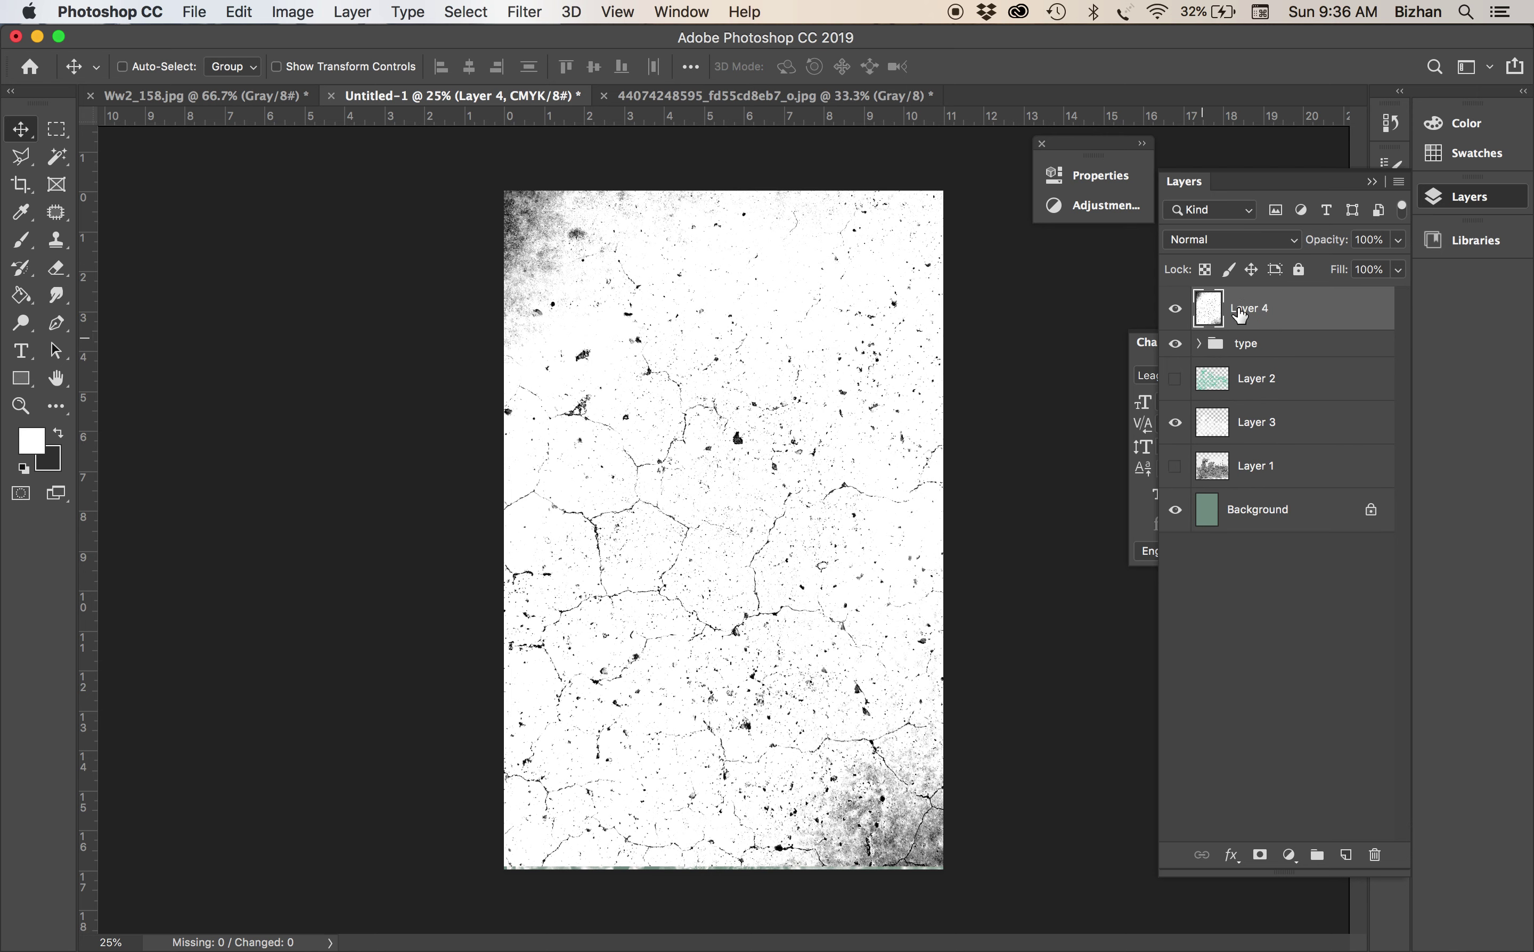
Set the texture layer's blend mode to Divide and its opacity to 55%
left_click(1200, 240)
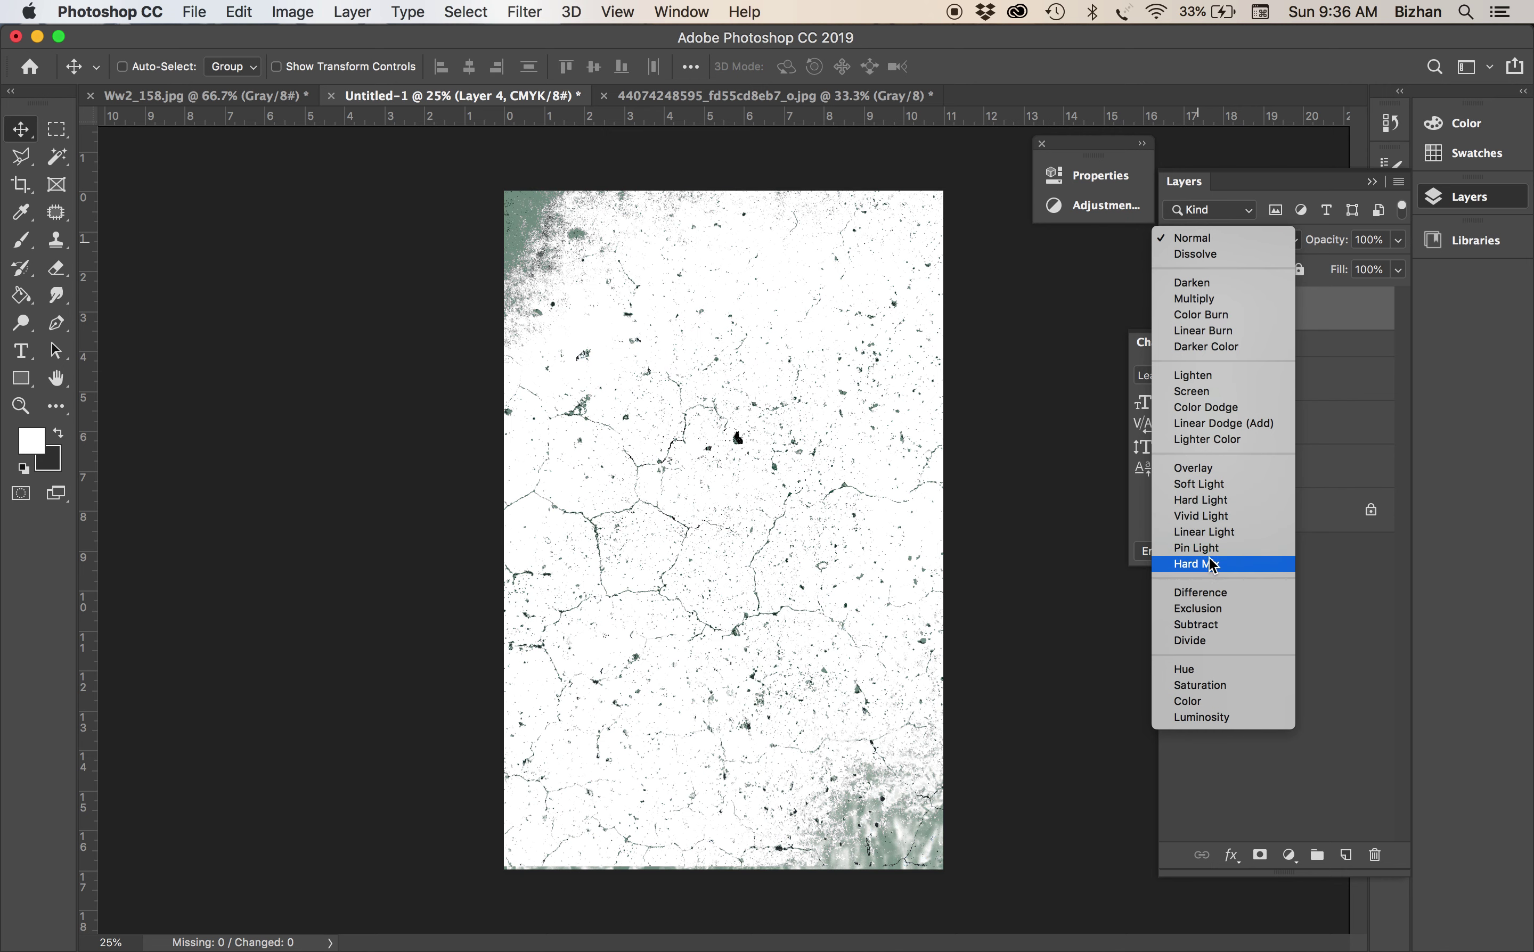
left_click(1220, 644)
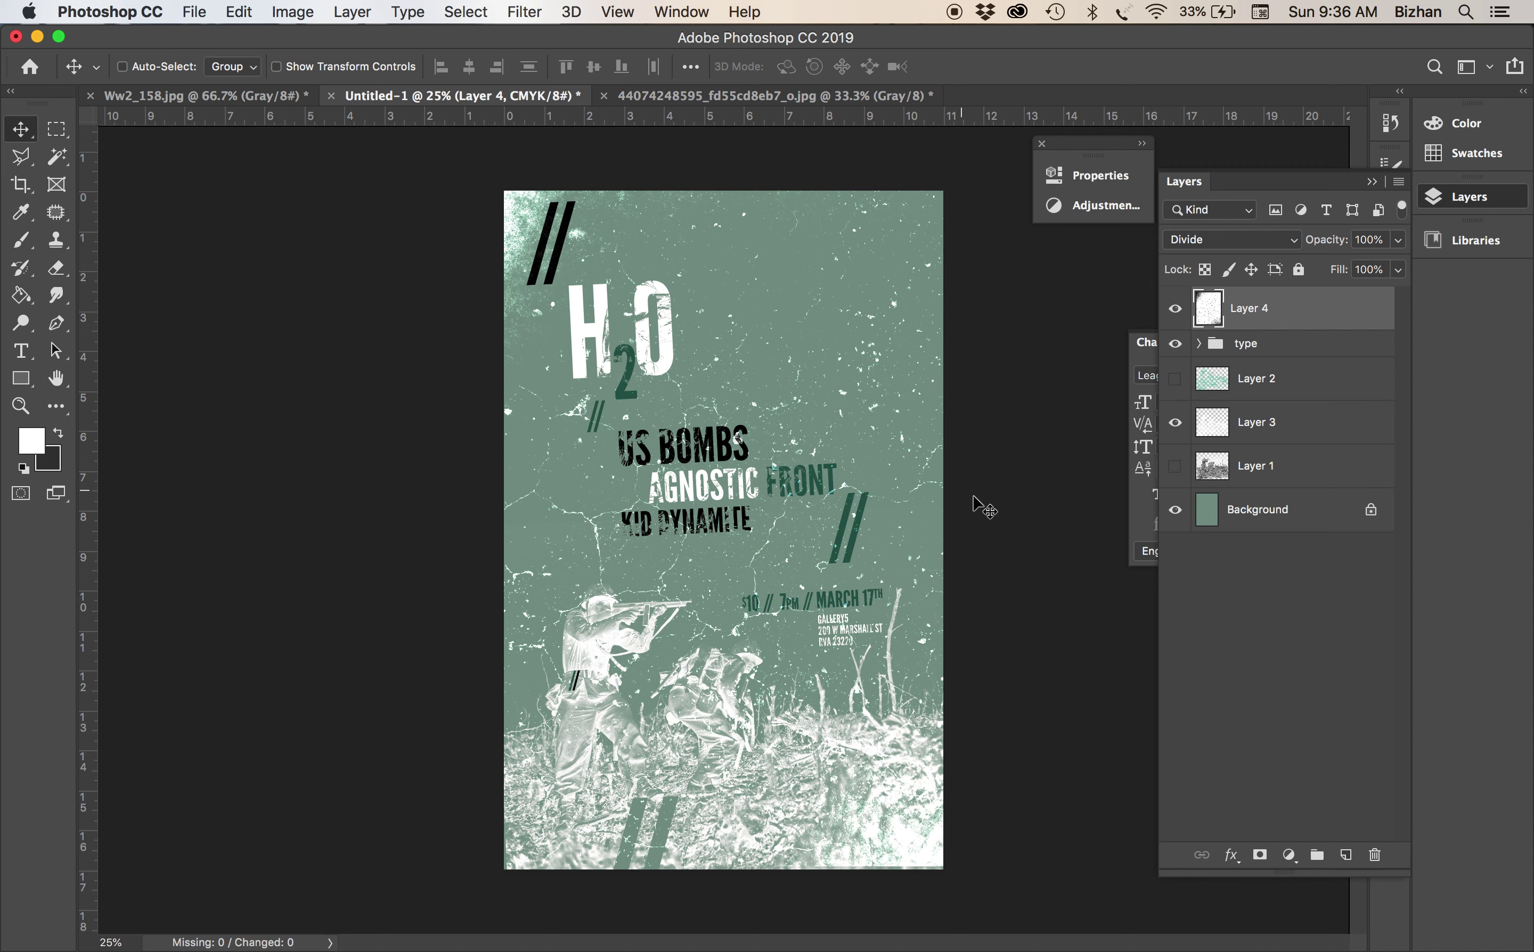
left_click(1397, 240)
left_click_drag(1398, 265, 1337, 268)
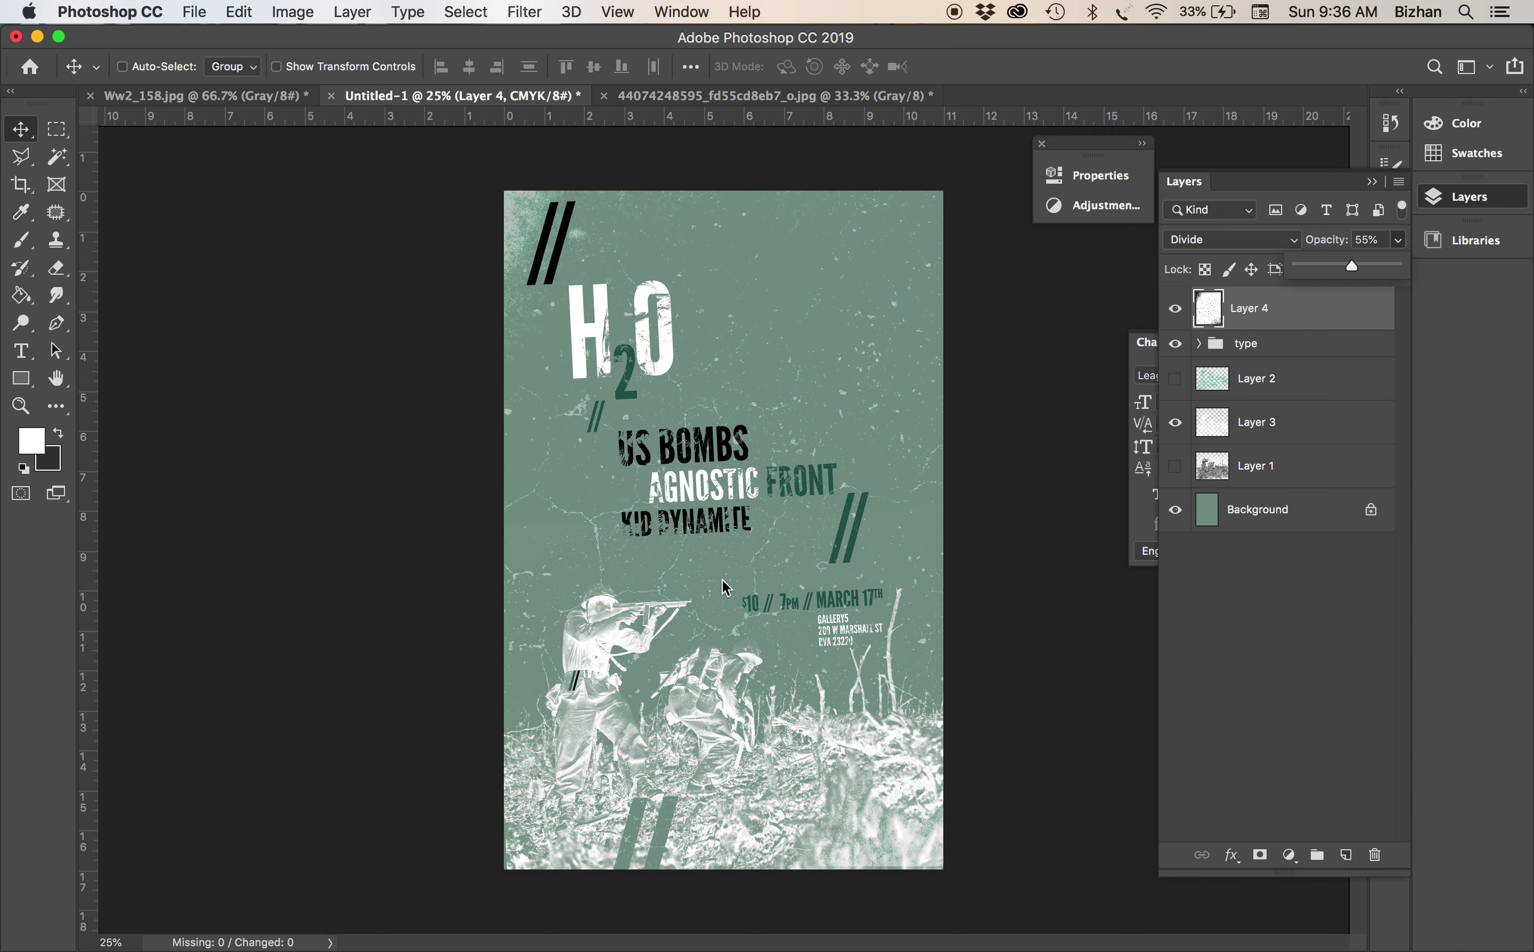
left_click(1023, 600)
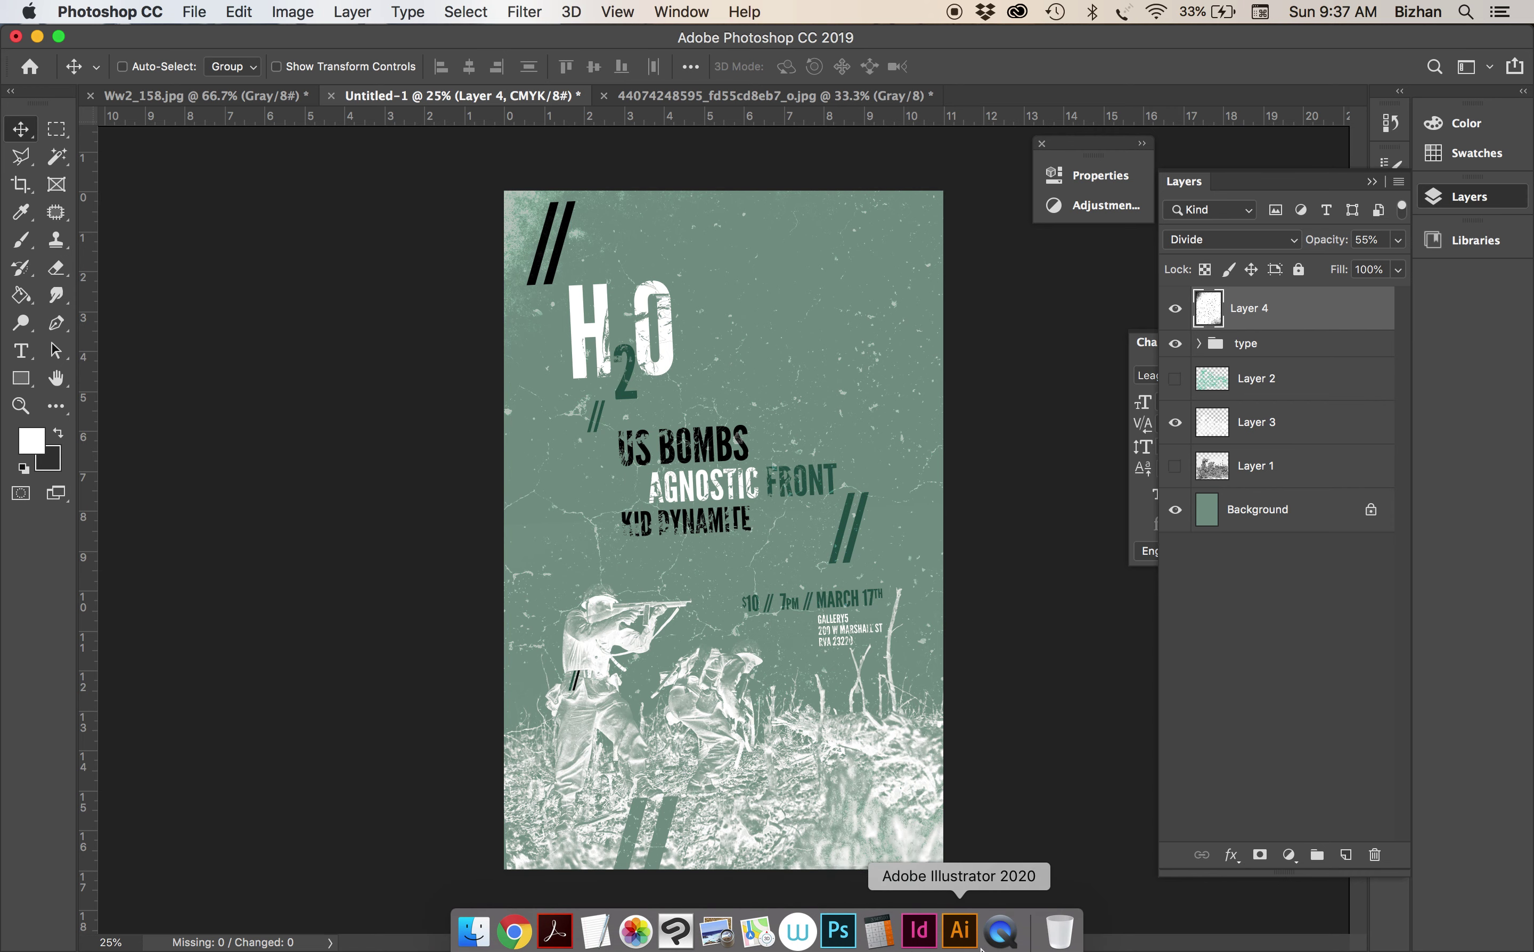
left_click(1002, 934)
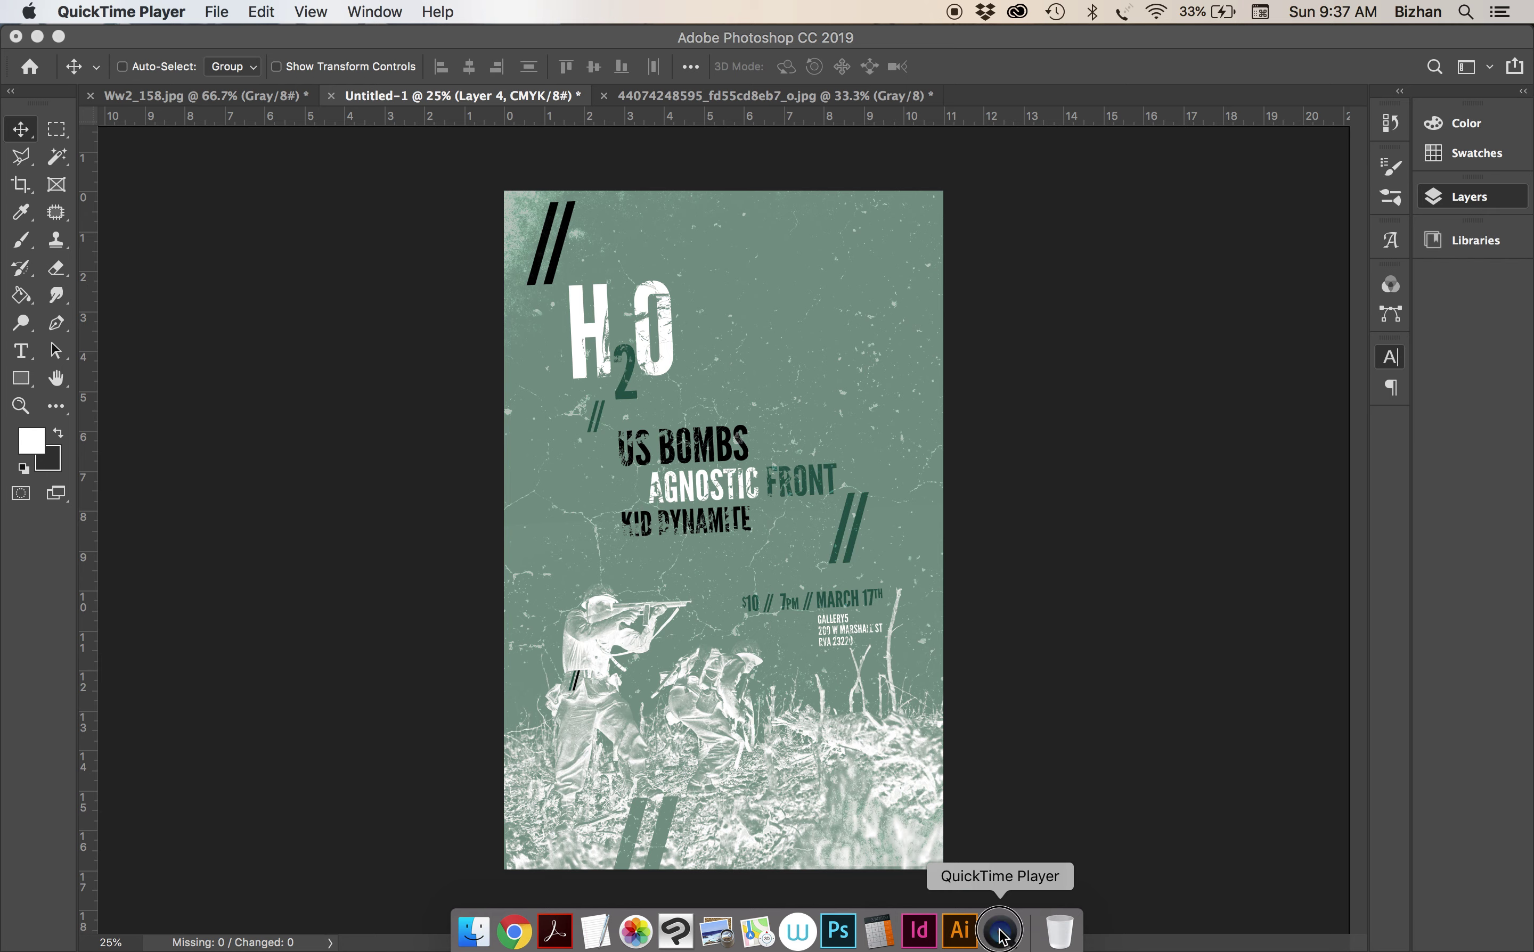